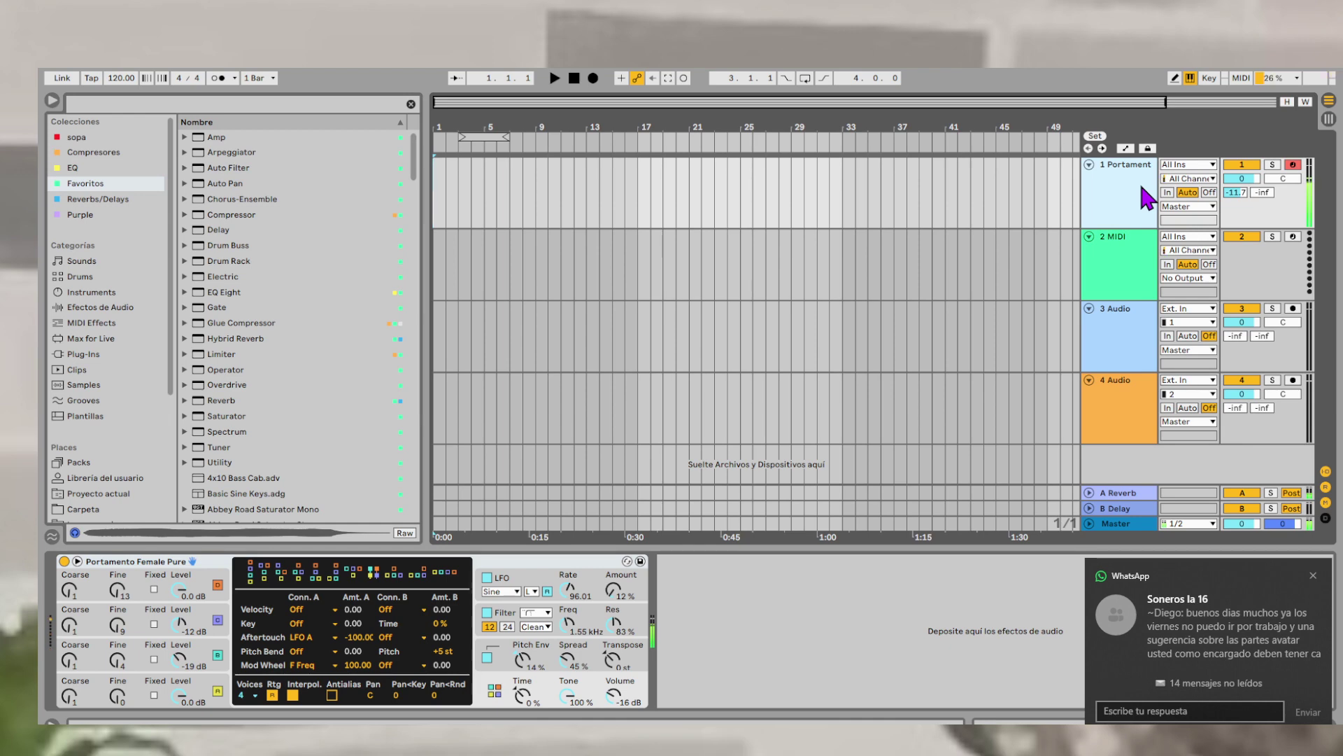
- Dismiss the message notification, switch to Session View and create an empty MIDI clip in the first slot of track 1
{"action": "left_click", "coordinate": [1313, 575]}
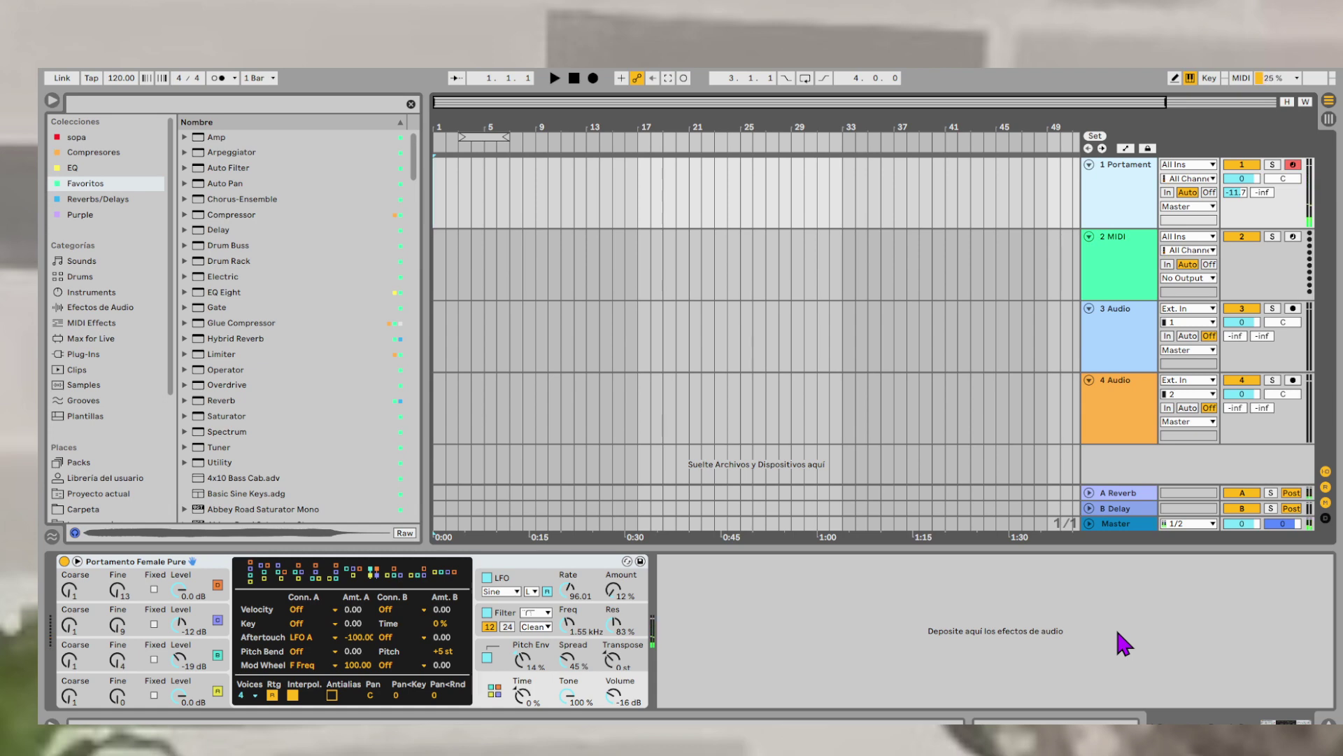
{"action": "key", "text": "Tab"}
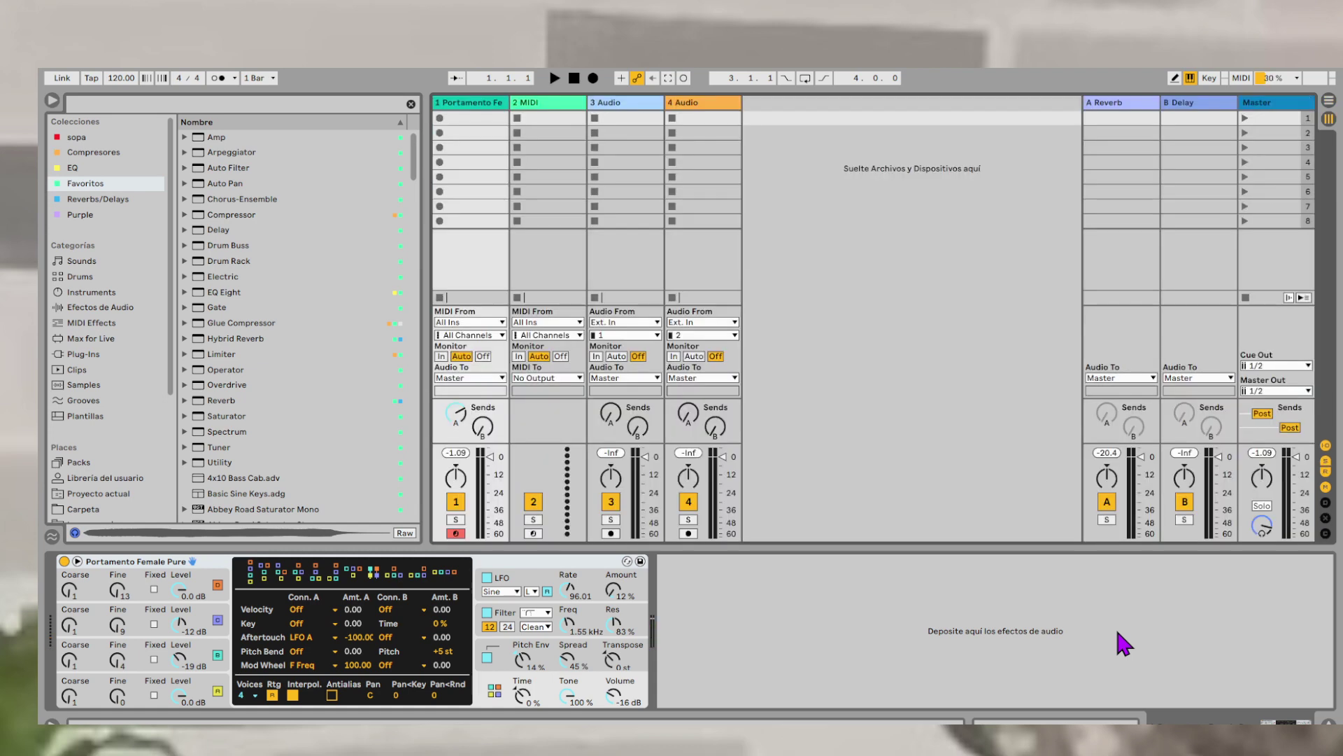
{"action": "double_click", "coordinate": [465, 115]}
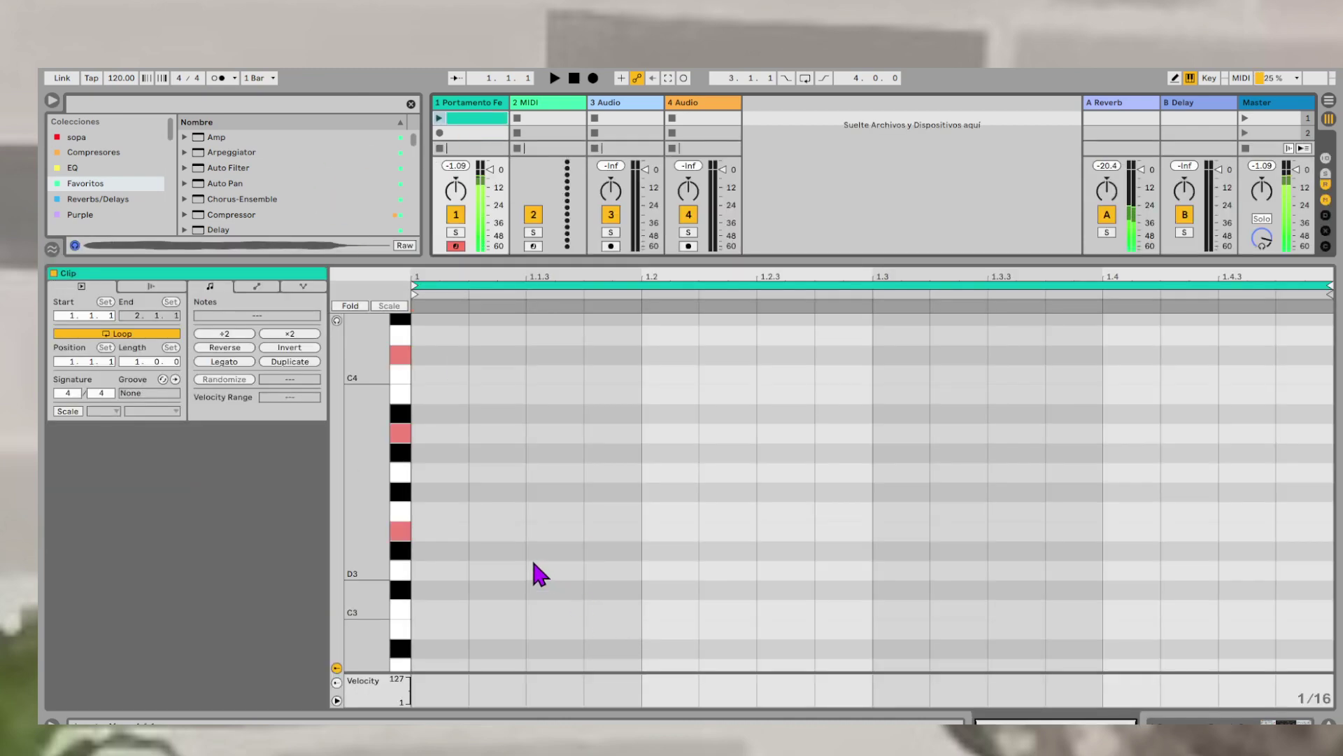
- Add an E3, A3 and C#4 chord at the start of the clip and lengthen its notes to half a bar
{"action": "double_click", "coordinate": [430, 532]}
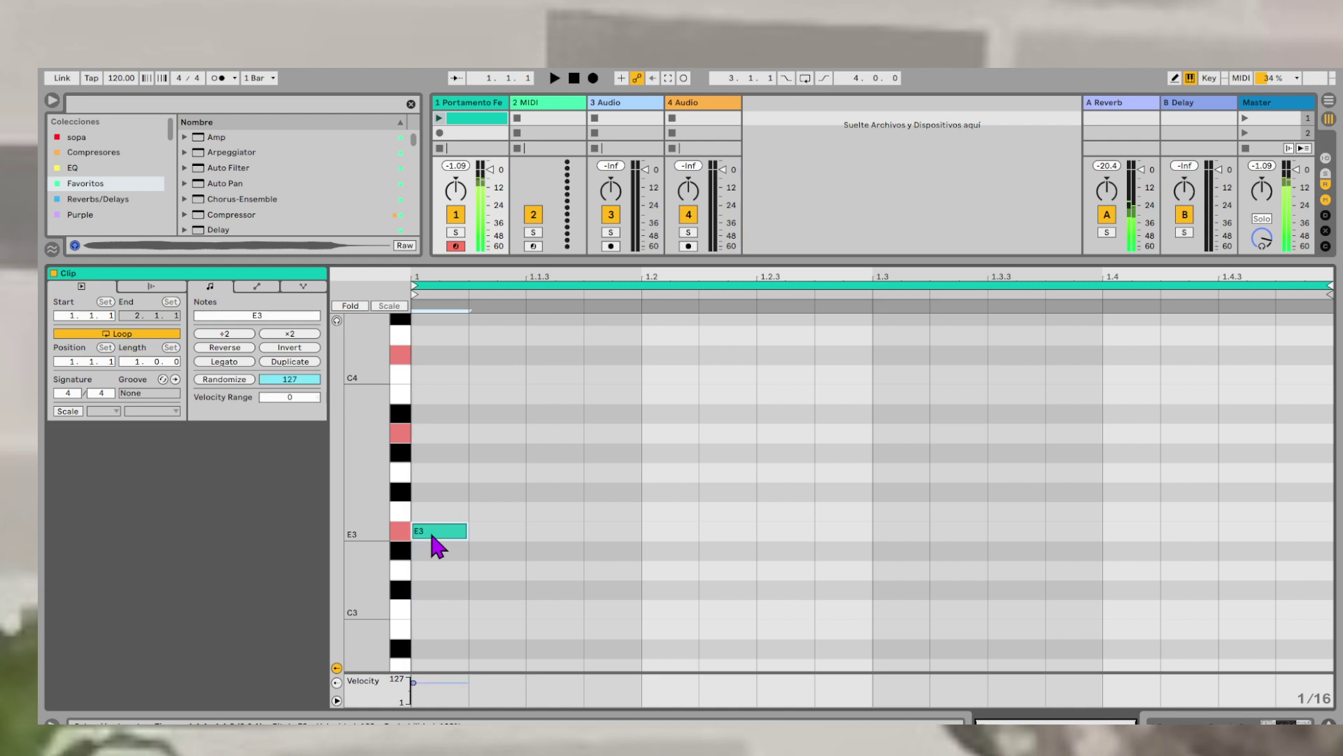
{"action": "double_click", "coordinate": [431, 453]}
{"action": "left_click_drag", "start_coordinate": [430, 448], "coordinate": [427, 429]}
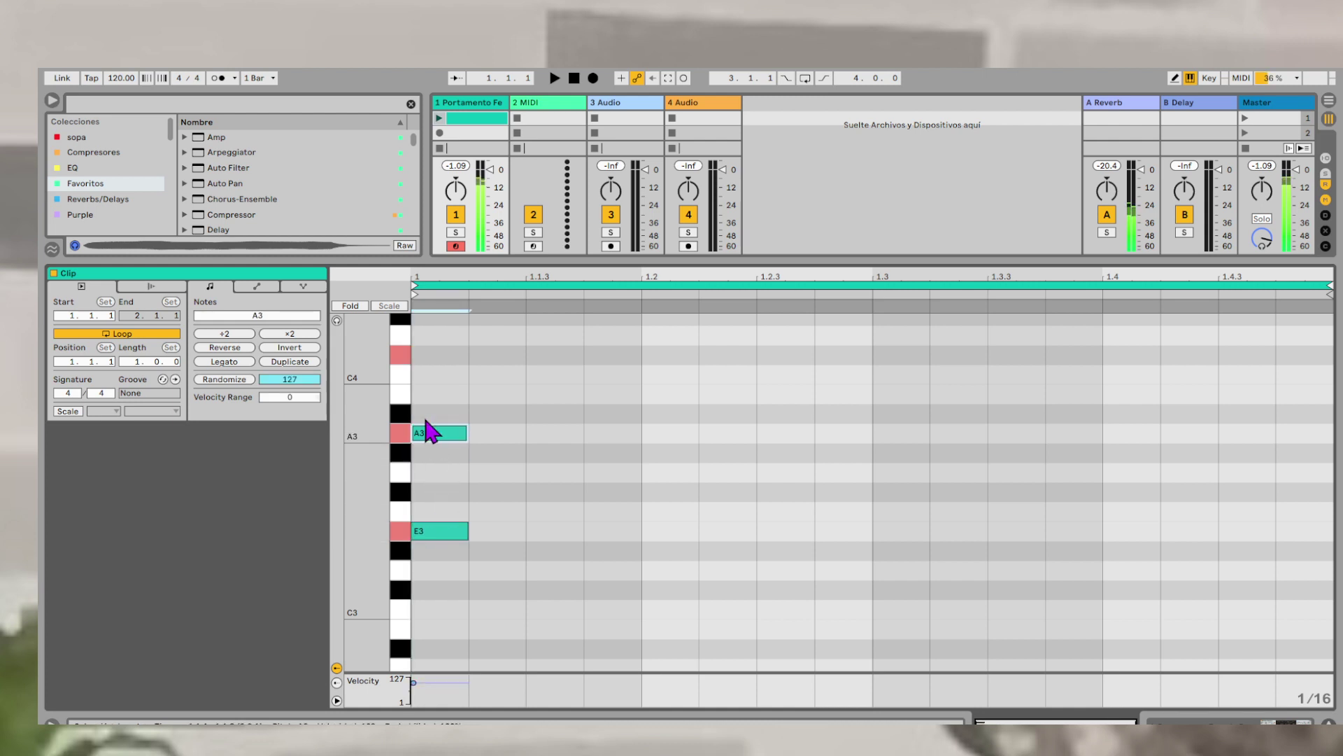
{"action": "double_click", "coordinate": [422, 357]}
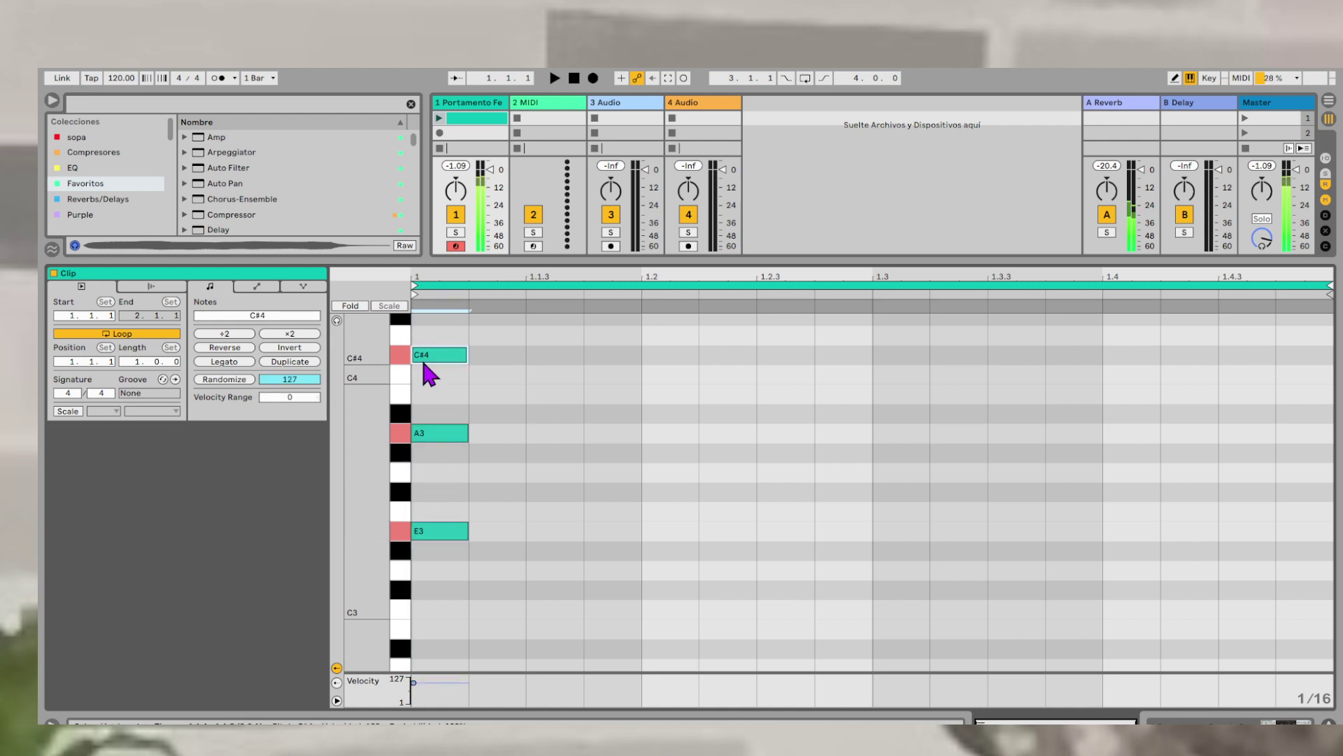
{"action": "left_click_drag", "start_coordinate": [435, 316], "coordinate": [844, 562]}
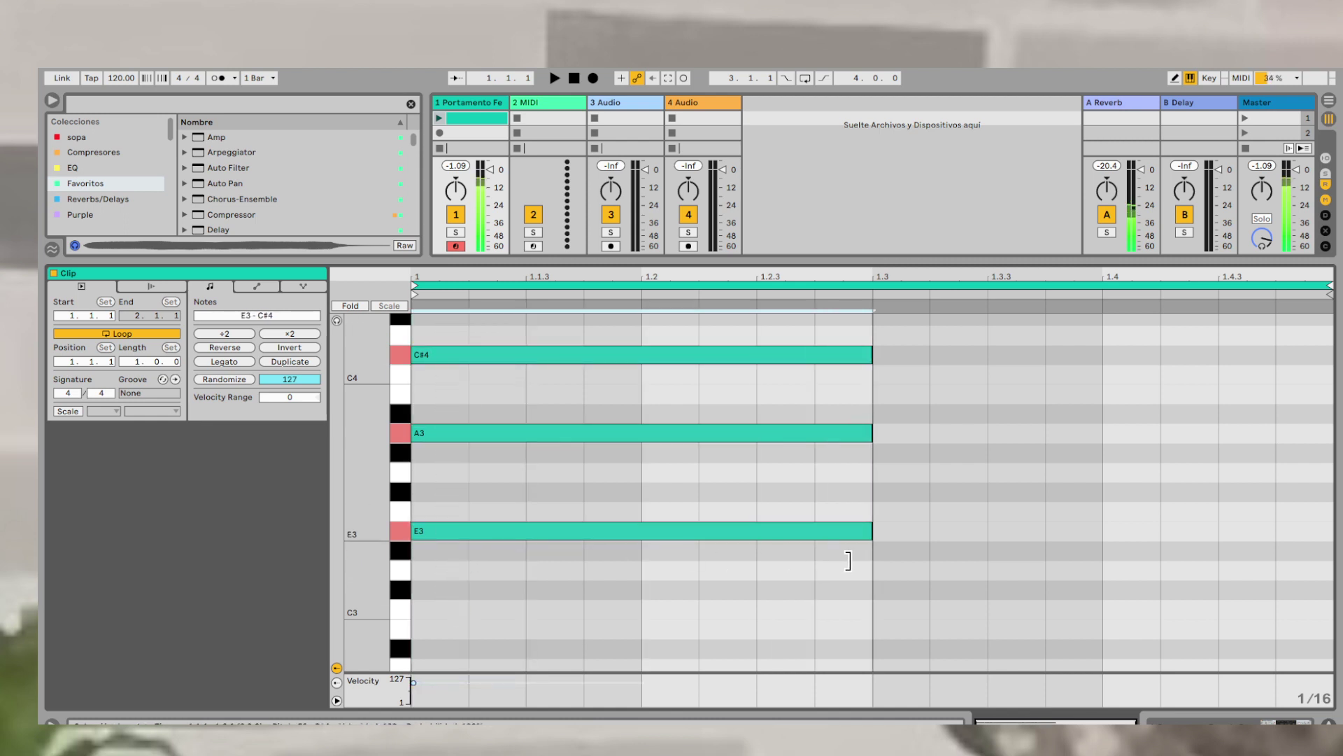
- Duplicate the clip's loop to eight bars and stretch the first chord across bars 1 and 2
{"action": "left_click", "coordinate": [307, 361]}
{"action": "left_click", "coordinate": [307, 361]}
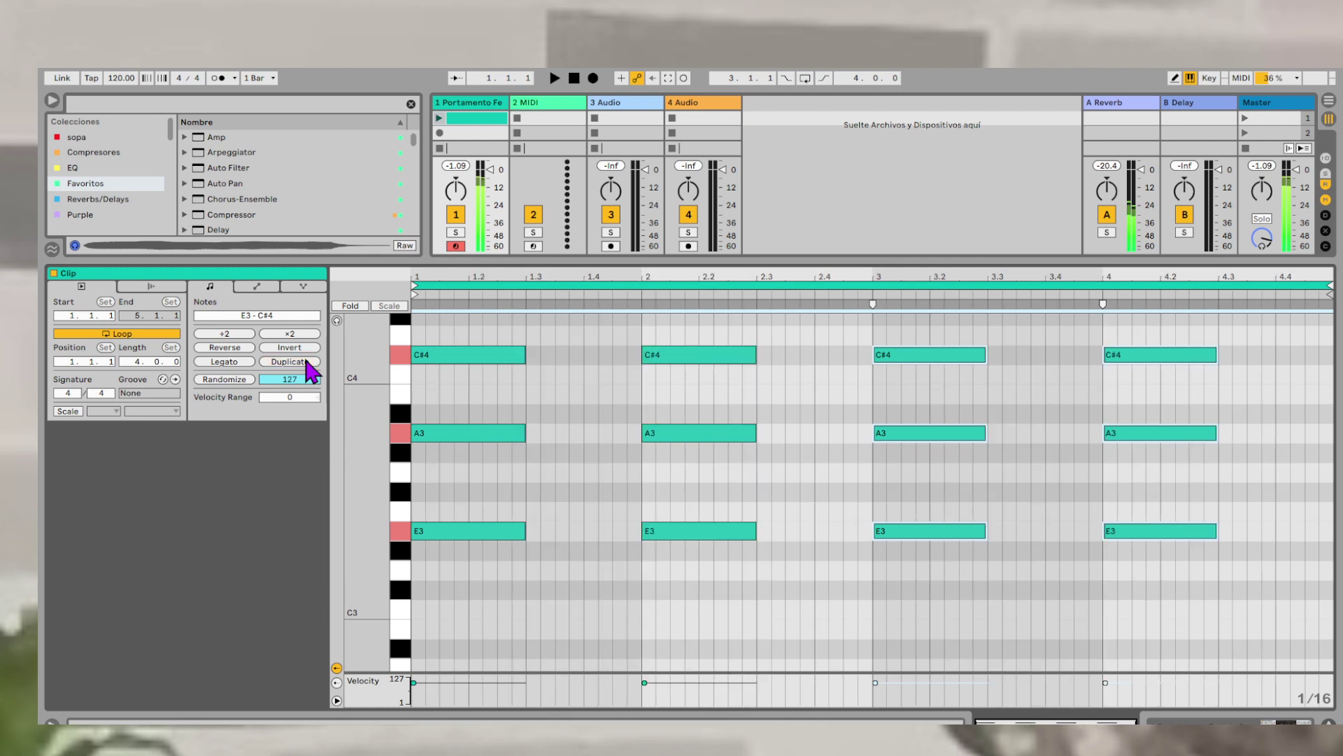
{"action": "left_click", "coordinate": [306, 361]}
{"action": "left_click", "coordinate": [594, 590]}
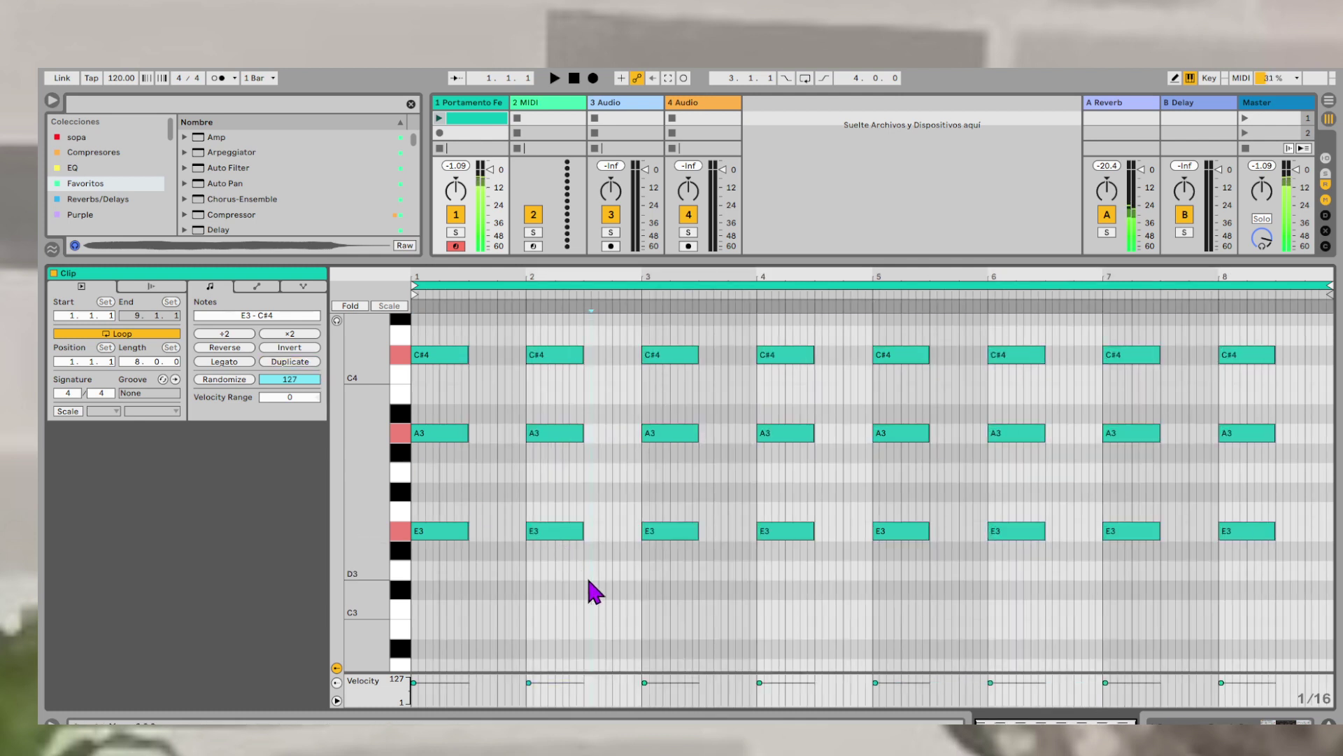
{"action": "left_click_drag", "start_coordinate": [451, 329], "coordinate": [640, 553]}
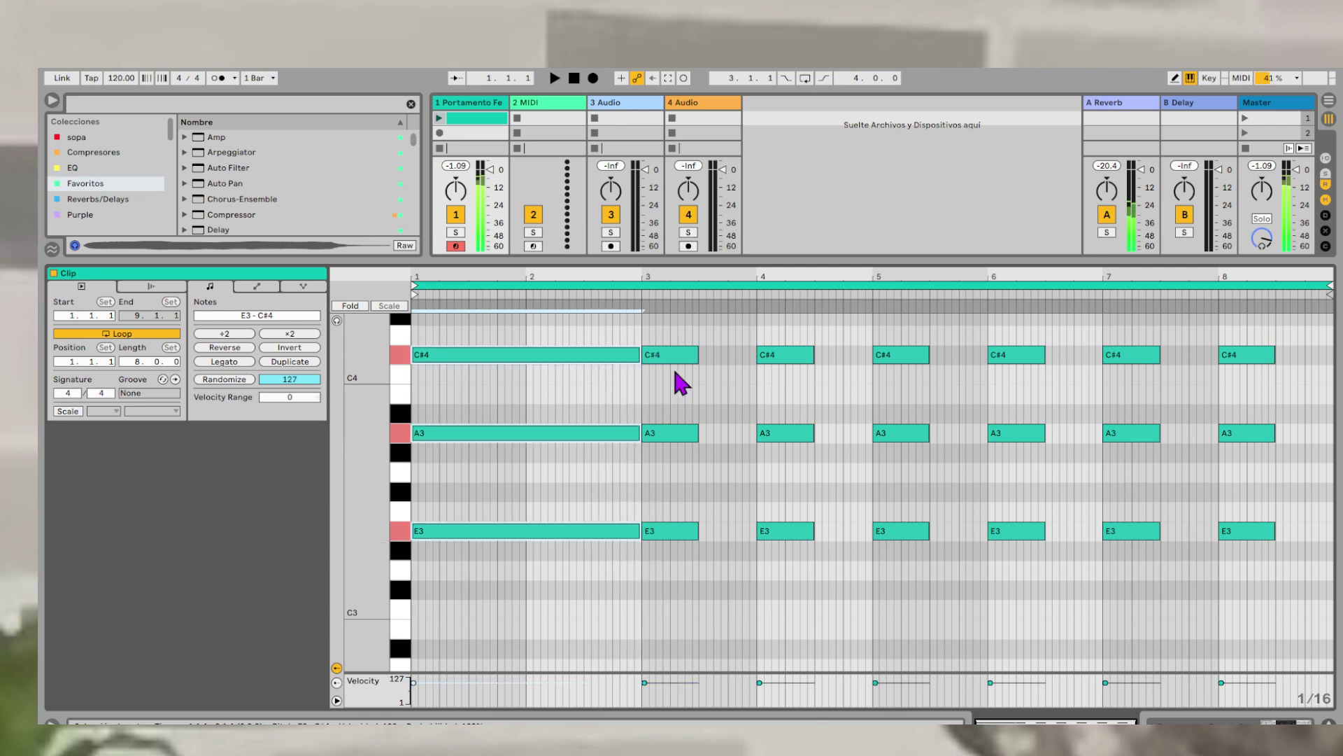
- Transpose the bar 3 chord up two semitones and lower its top note to D4
{"action": "left_click_drag", "start_coordinate": [683, 340], "coordinate": [700, 556]}
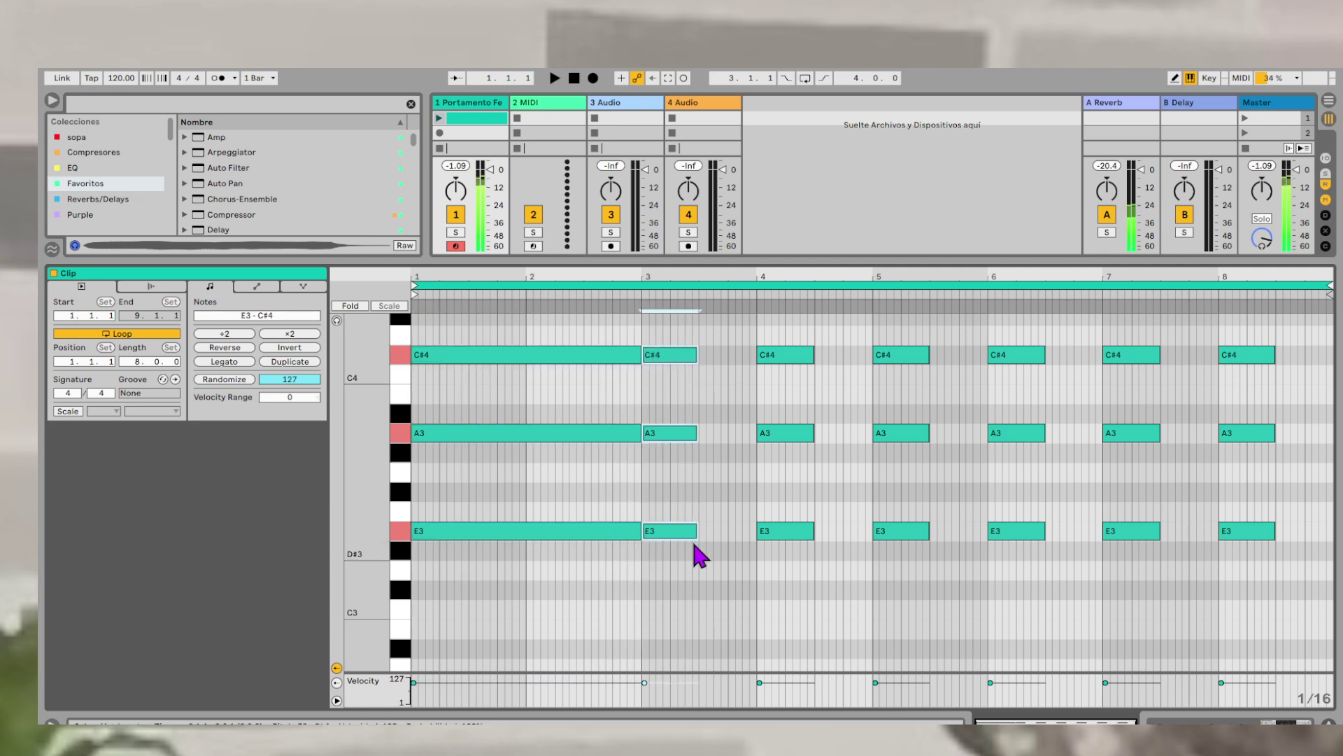
{"action": "key", "text": "Up"}
{"action": "key", "text": "Up"}
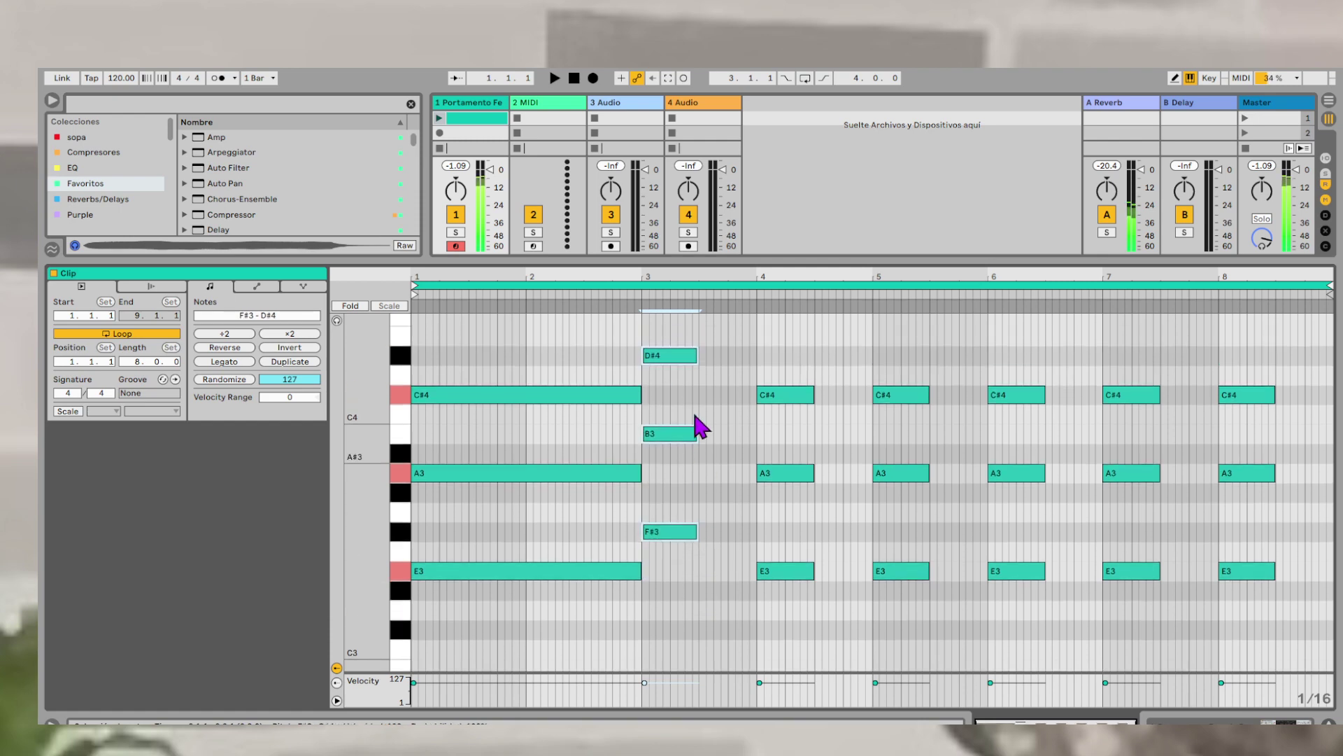
{"action": "left_click", "coordinate": [690, 356]}
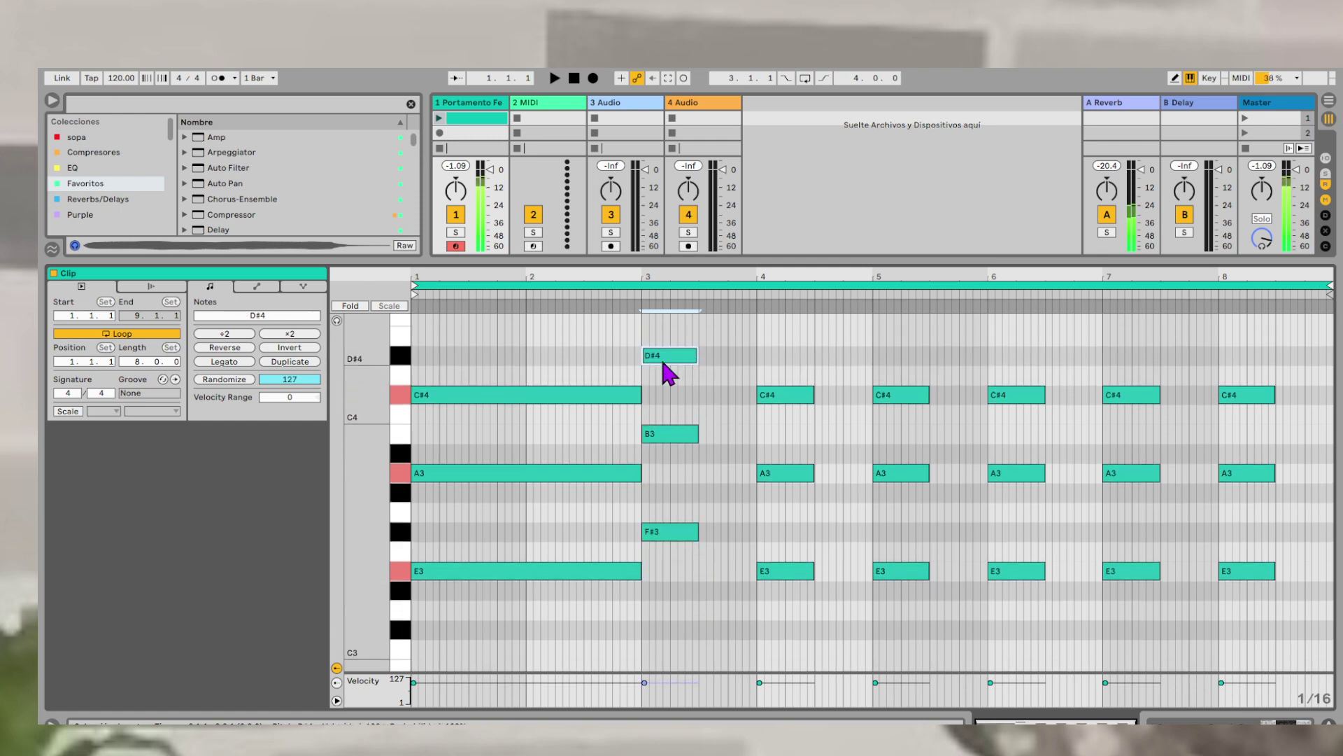
{"action": "key", "text": "Down"}
- Delete the bar 4 chord and extend the bar 3 chord to the end of bar 4
{"action": "left_click_drag", "start_coordinate": [741, 369], "coordinate": [810, 629]}
{"action": "key", "text": "Delete"}
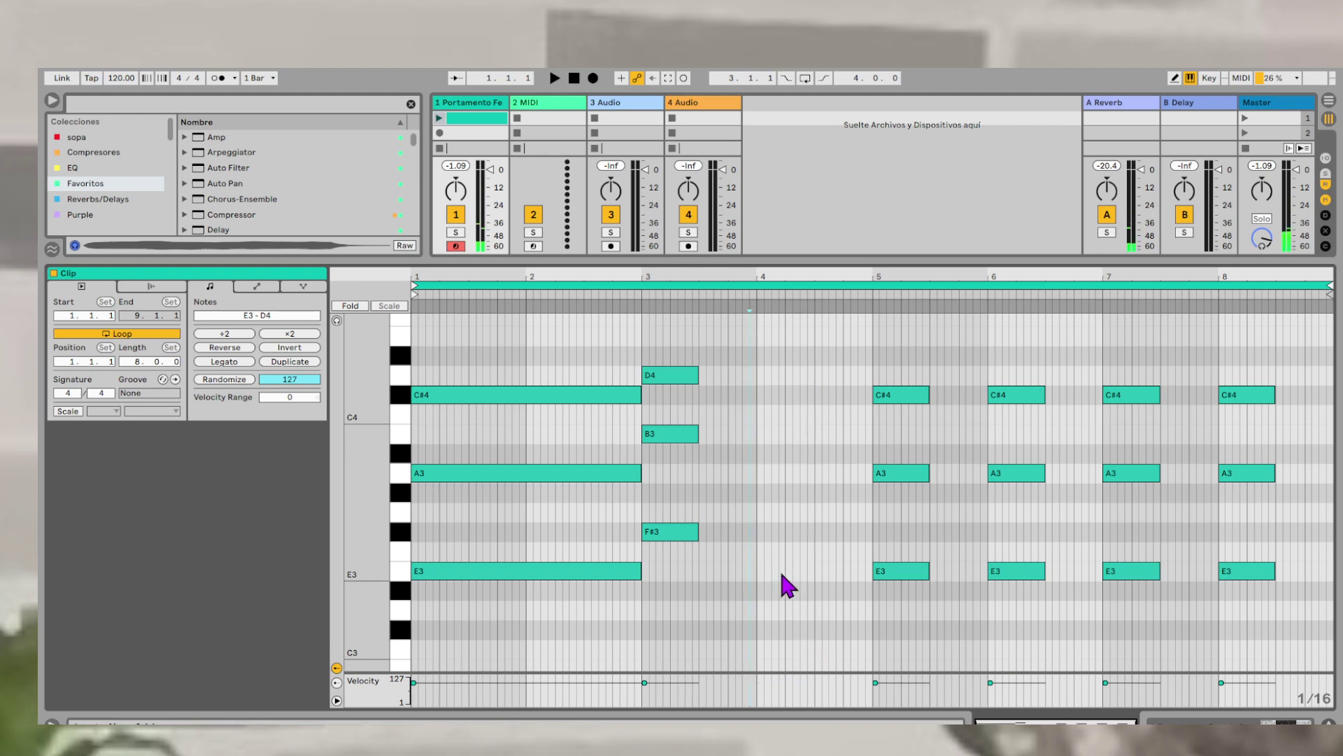
{"action": "left_click_drag", "start_coordinate": [695, 345], "coordinate": [873, 530]}
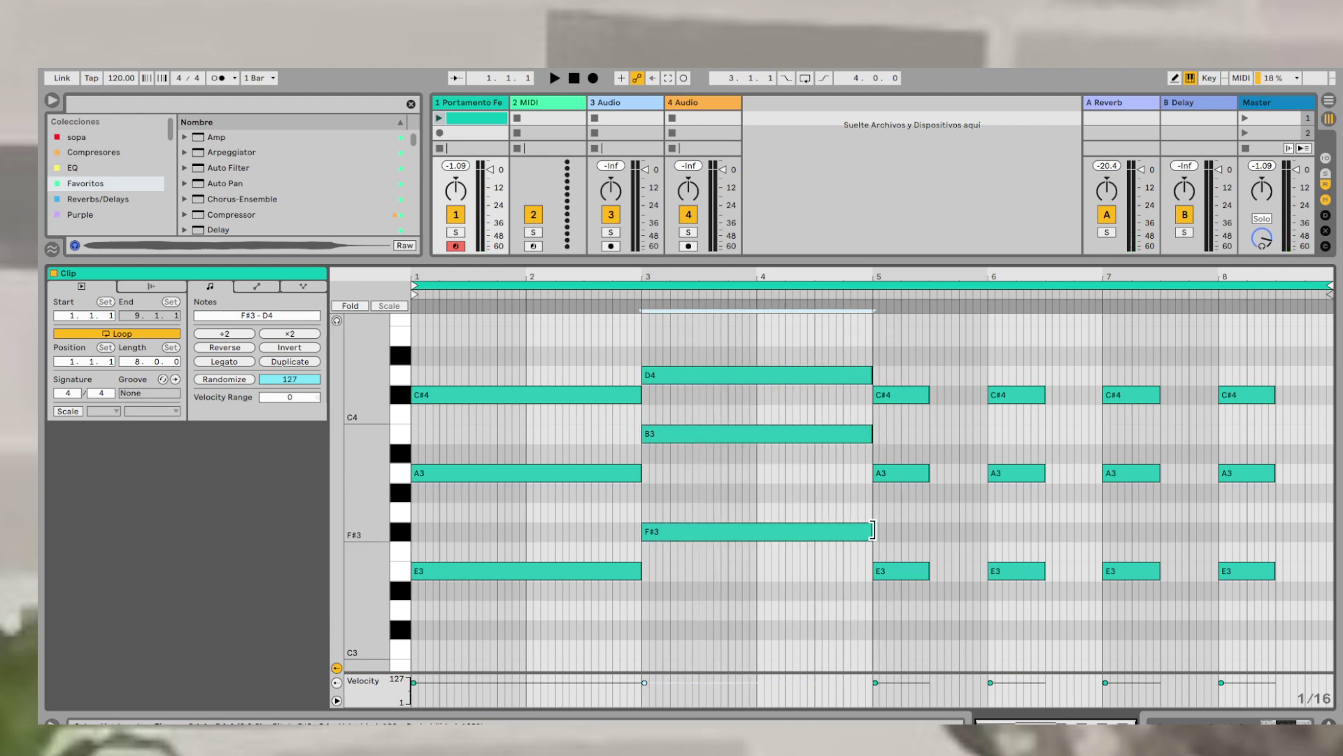
- Delete the chords in bars 6 and 8
{"action": "left_click_drag", "start_coordinate": [969, 348], "coordinate": [1026, 641]}
{"action": "key", "text": "Delete"}
{"action": "left_click_drag", "start_coordinate": [1209, 384], "coordinate": [1283, 636]}
{"action": "key", "text": "Delete"}
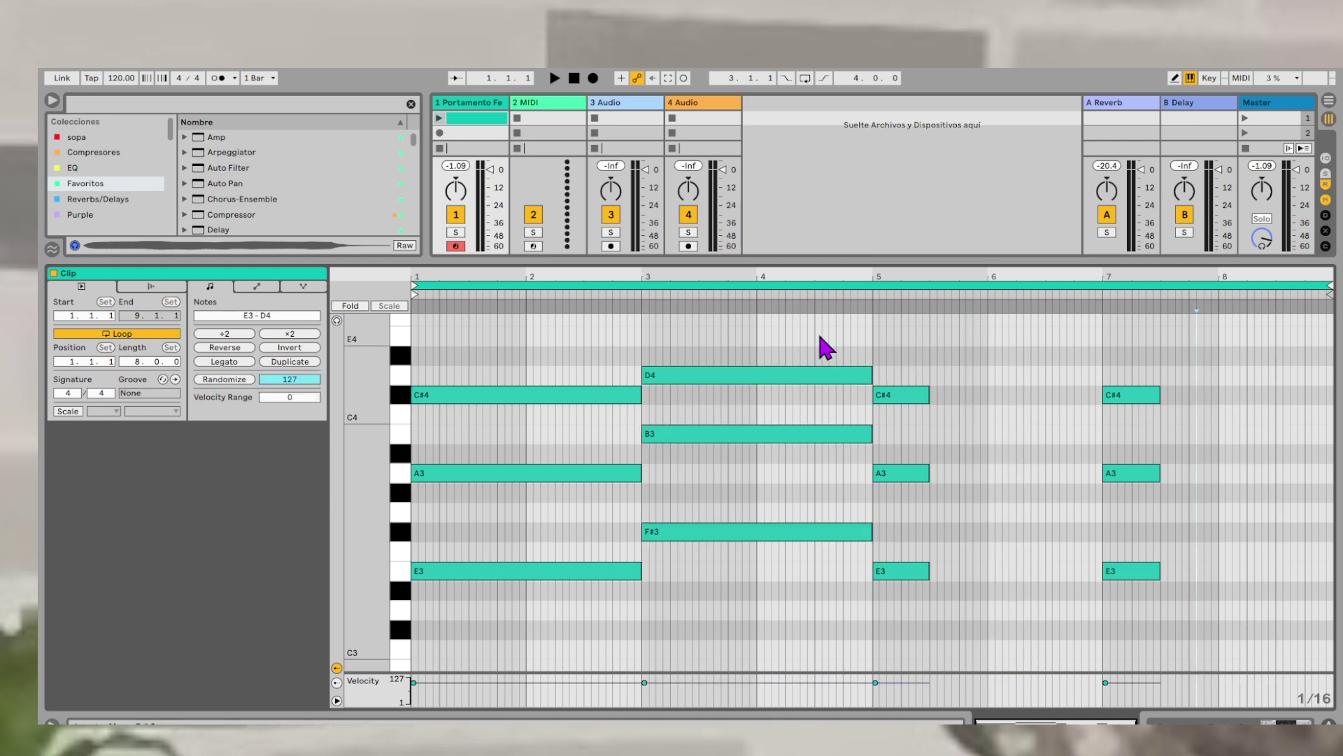
- Change the bar 5 chord to C#3, F#3 and A3, and extend it to the end of bar 6
{"action": "left_click_drag", "start_coordinate": [876, 377], "coordinate": [920, 582]}
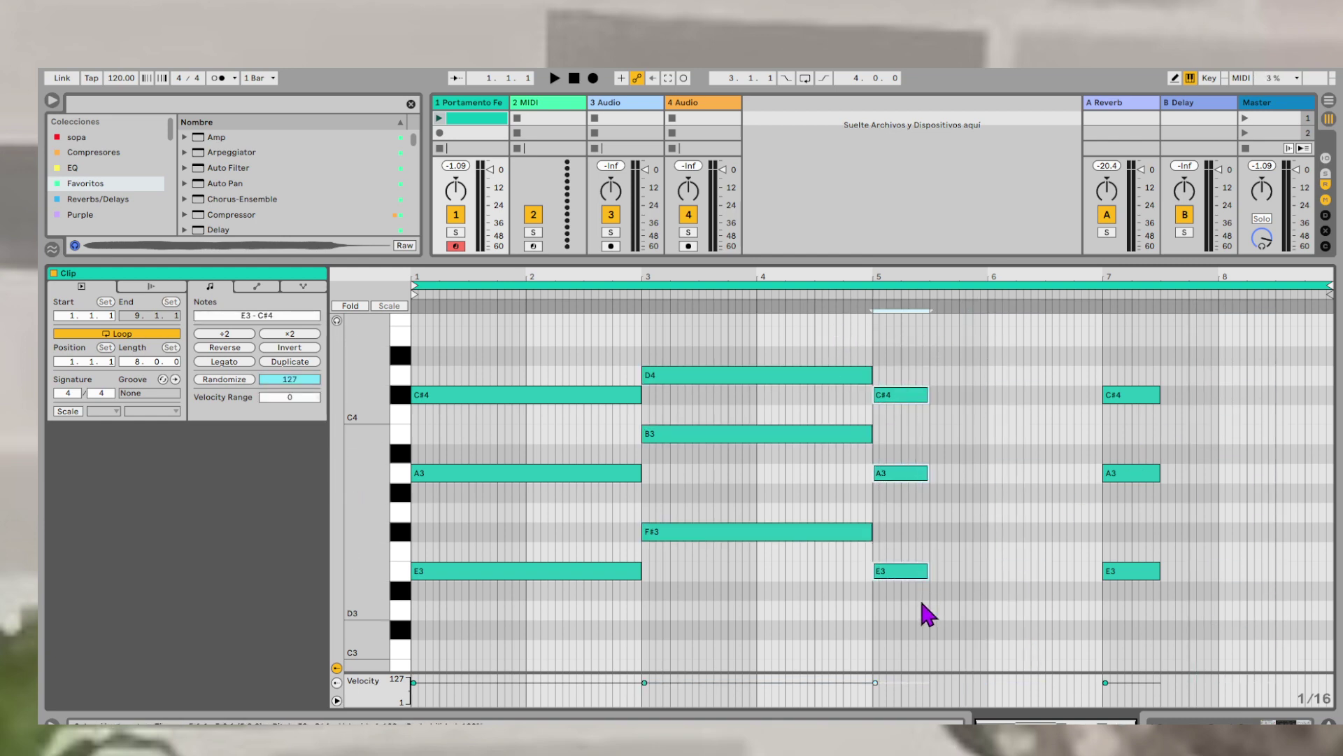
{"action": "key", "text": "Down"}
{"action": "key", "text": "Down"}
{"action": "key", "text": "Down"}
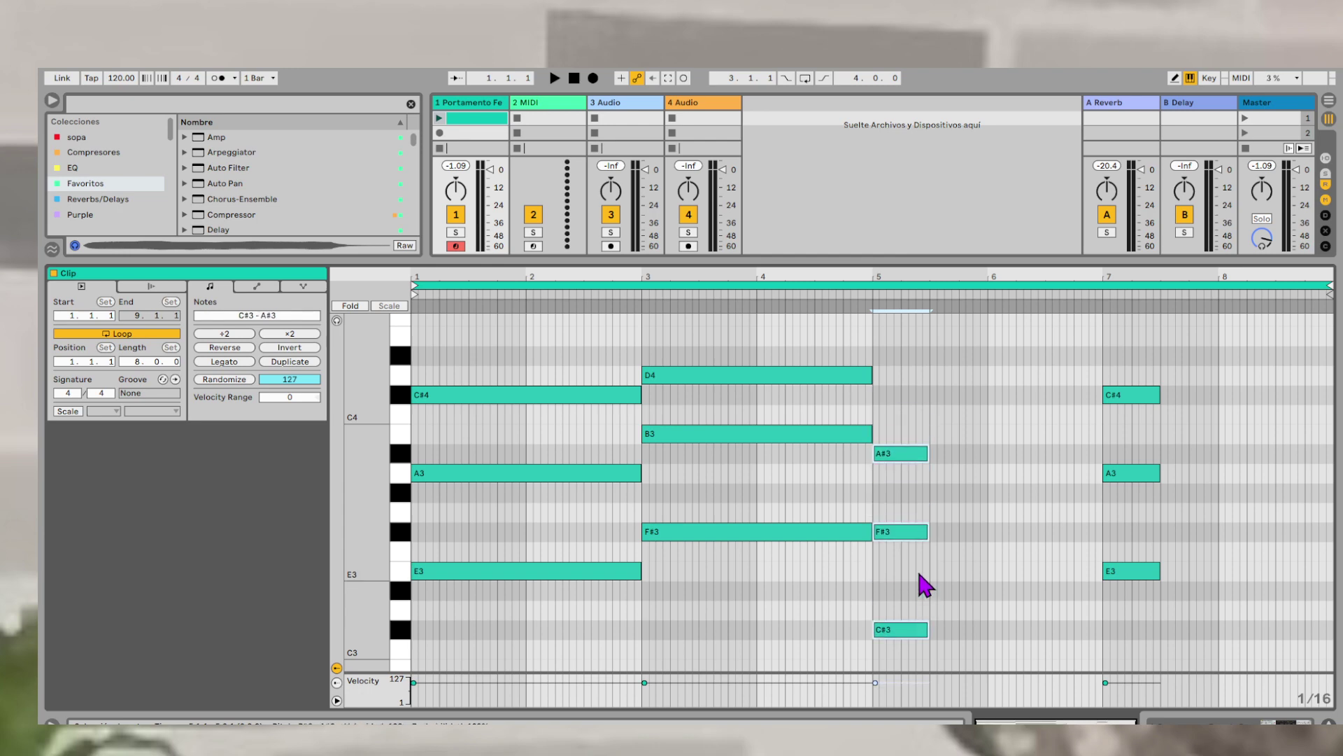
{"action": "key", "text": "Down"}
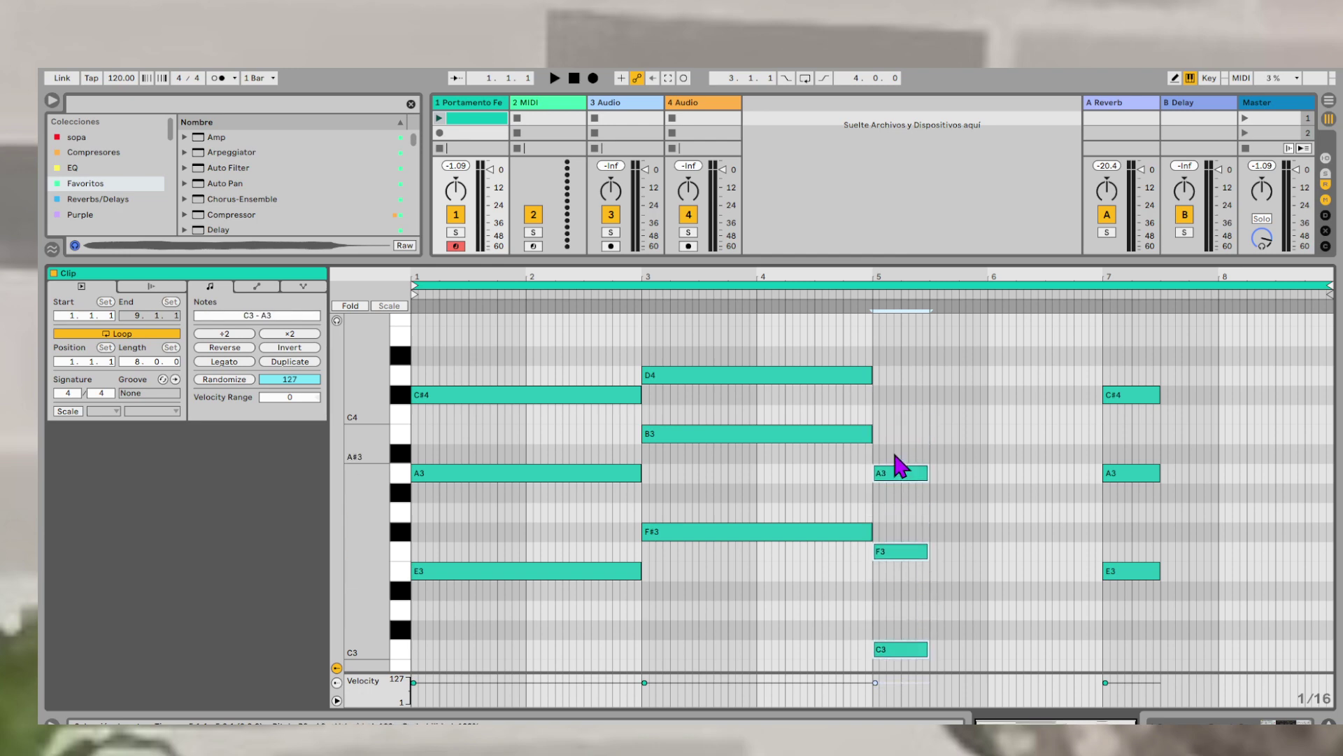
{"action": "key", "text": "Up"}
{"action": "left_click", "coordinate": [928, 492]}
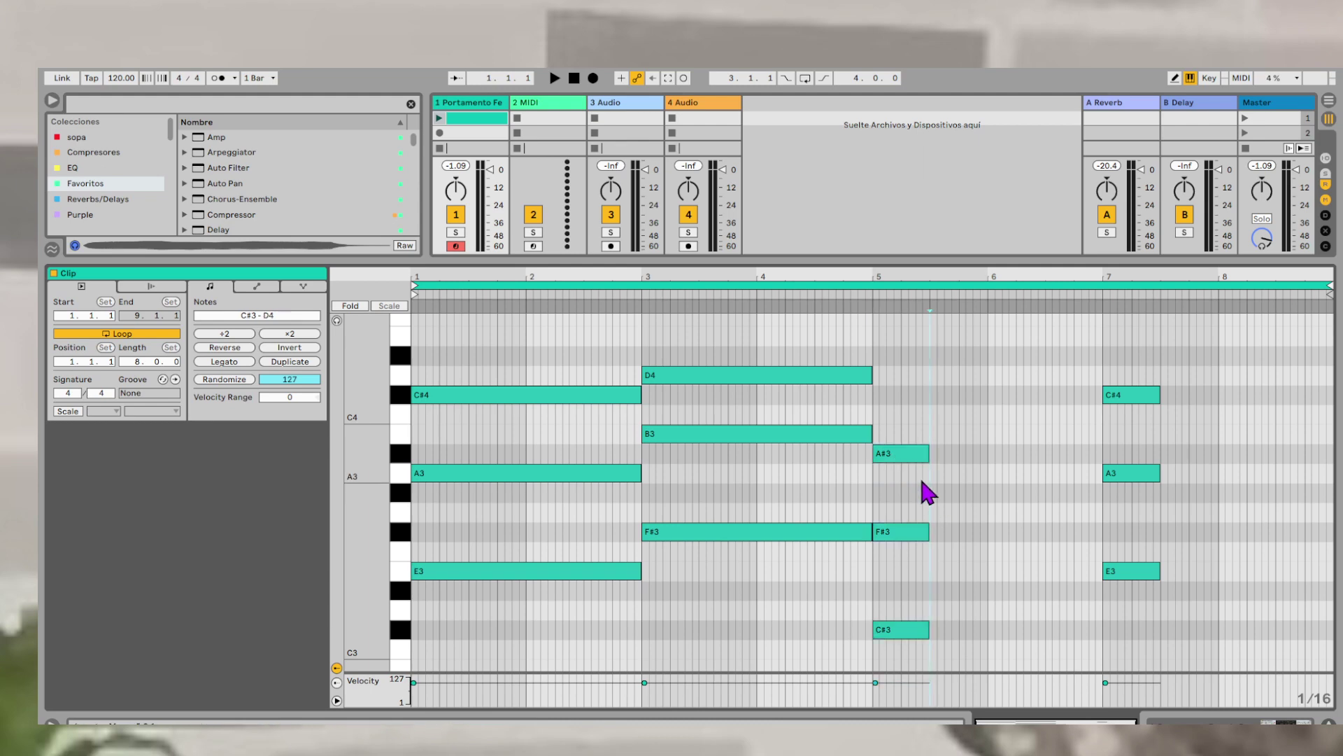
{"action": "left_click", "coordinate": [907, 455]}
{"action": "key", "text": "Down"}
{"action": "left_click", "coordinate": [908, 453]}
{"action": "left_click_drag", "start_coordinate": [907, 454], "coordinate": [1102, 621]}
- Transpose the bar 7 chord down two semitones to D3, G3 and B3, and extend it to the end of bar 8
{"action": "left_click_drag", "start_coordinate": [1125, 342], "coordinate": [1135, 620]}
{"action": "key", "text": "Down"}
{"action": "key", "text": "Down"}
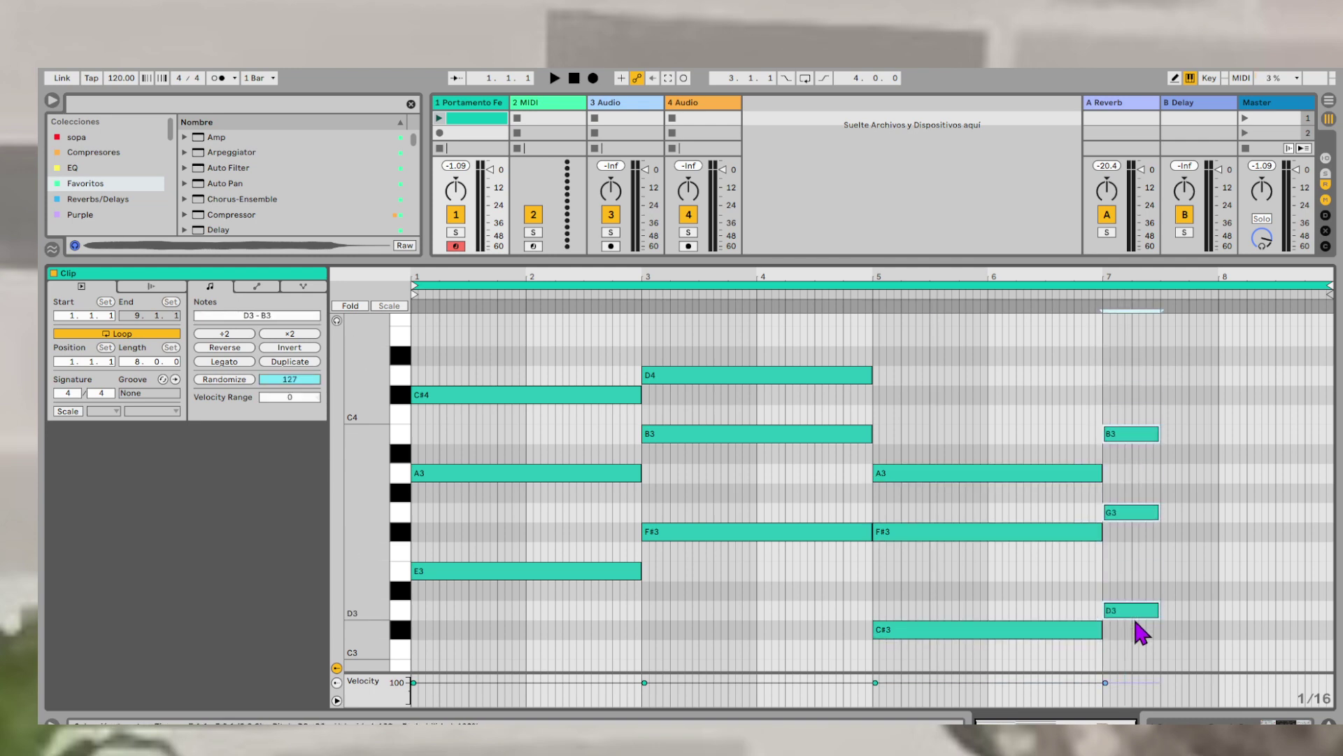
{"action": "left_click", "coordinate": [1133, 560]}
{"action": "left_click_drag", "start_coordinate": [1143, 403], "coordinate": [1332, 611]}
{"action": "left_click", "coordinate": [1331, 611]}
- Play the first scene, return to the track's synth device and set its Voices to 3
{"action": "left_click", "coordinate": [1245, 118]}
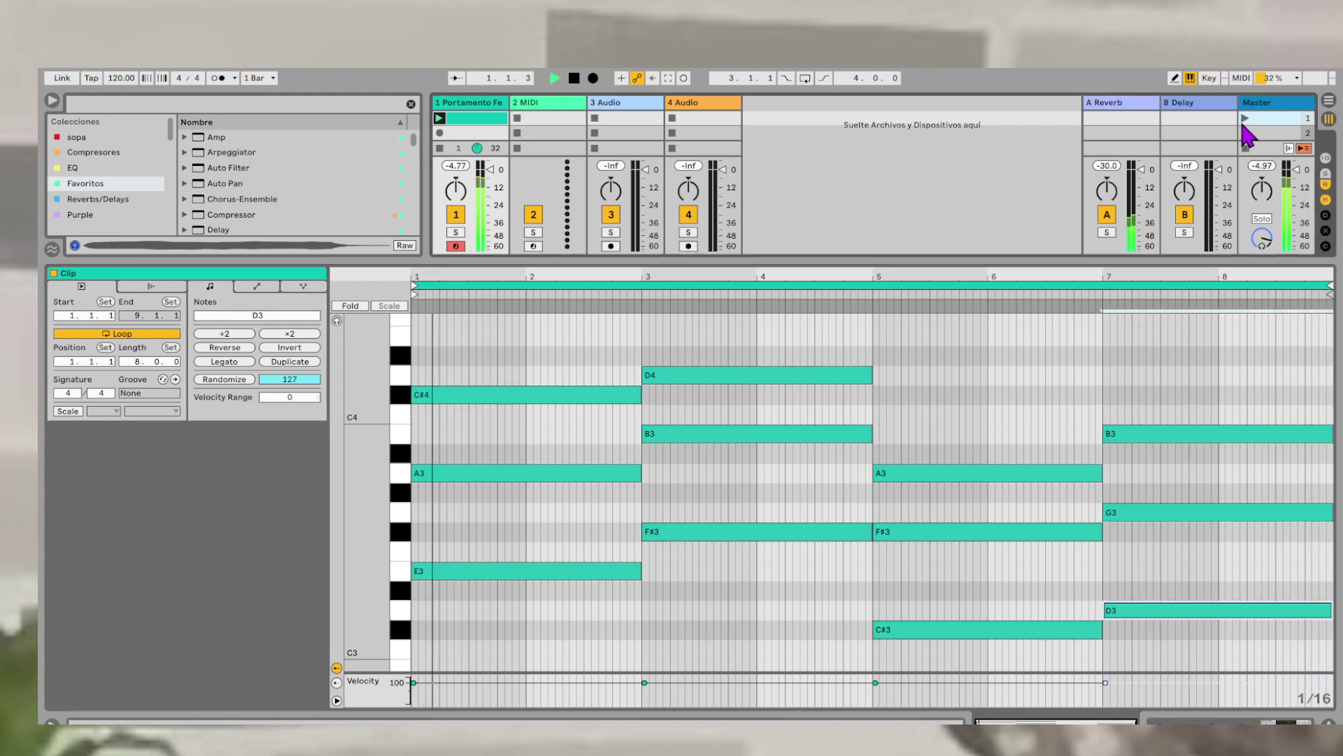
{"action": "left_click", "coordinate": [931, 344]}
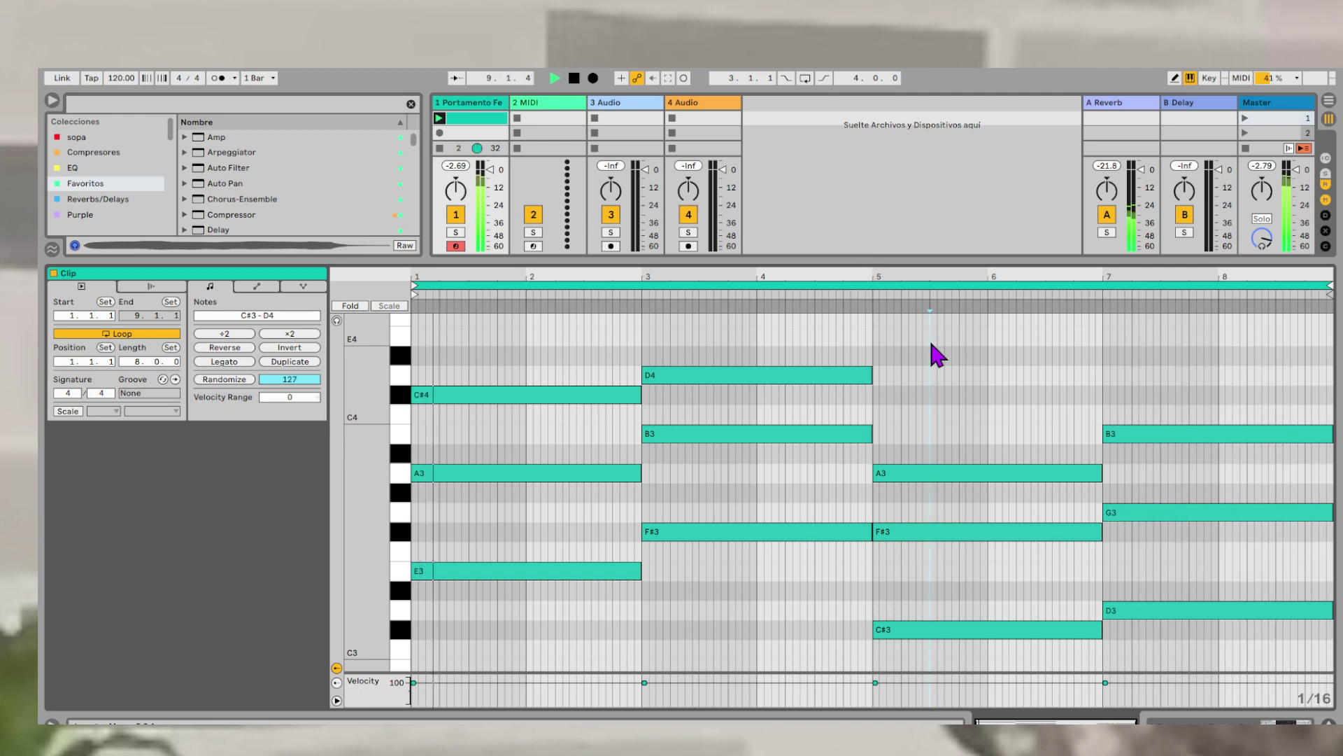
{"action": "key", "text": "shift+Tab"}
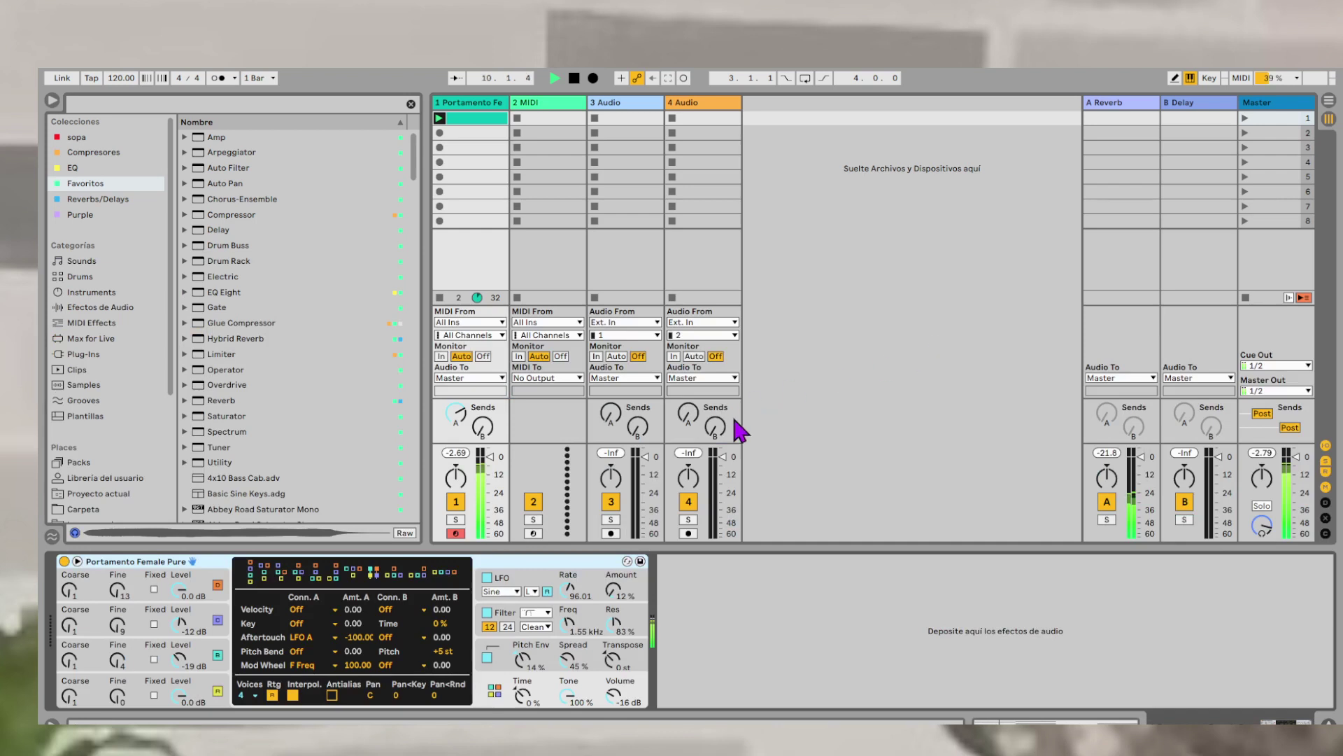
{"action": "left_click", "coordinate": [250, 696]}
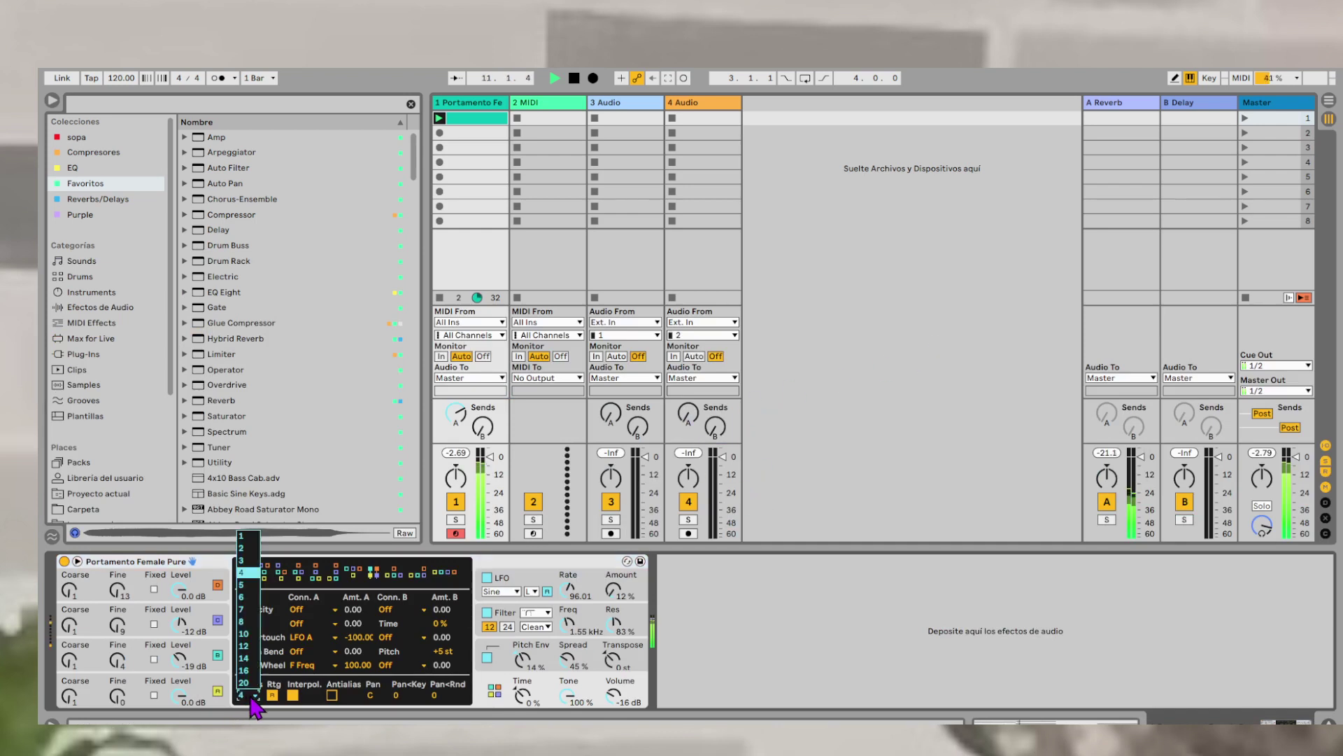
{"action": "left_click", "coordinate": [246, 559]}
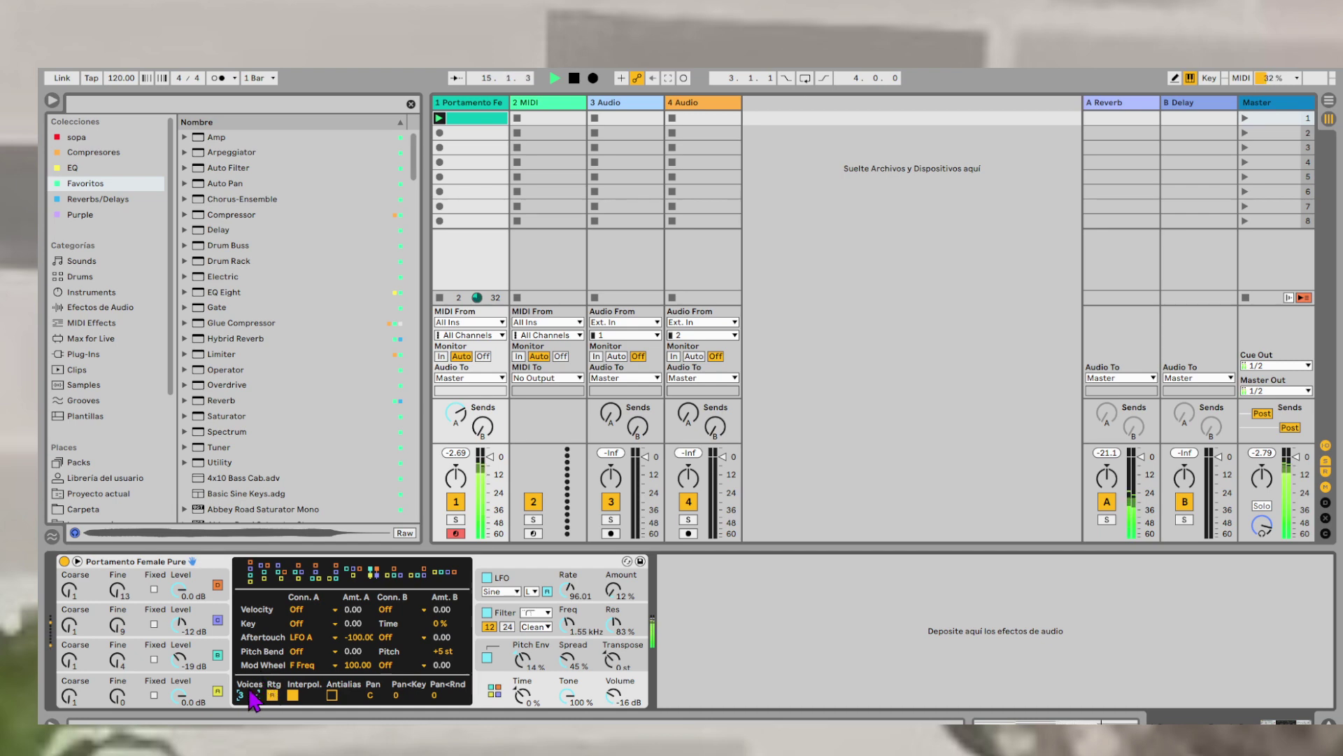
- Turn off oscillators B, C and D and display the envelope of oscillator A
{"action": "left_click", "coordinate": [209, 693]}
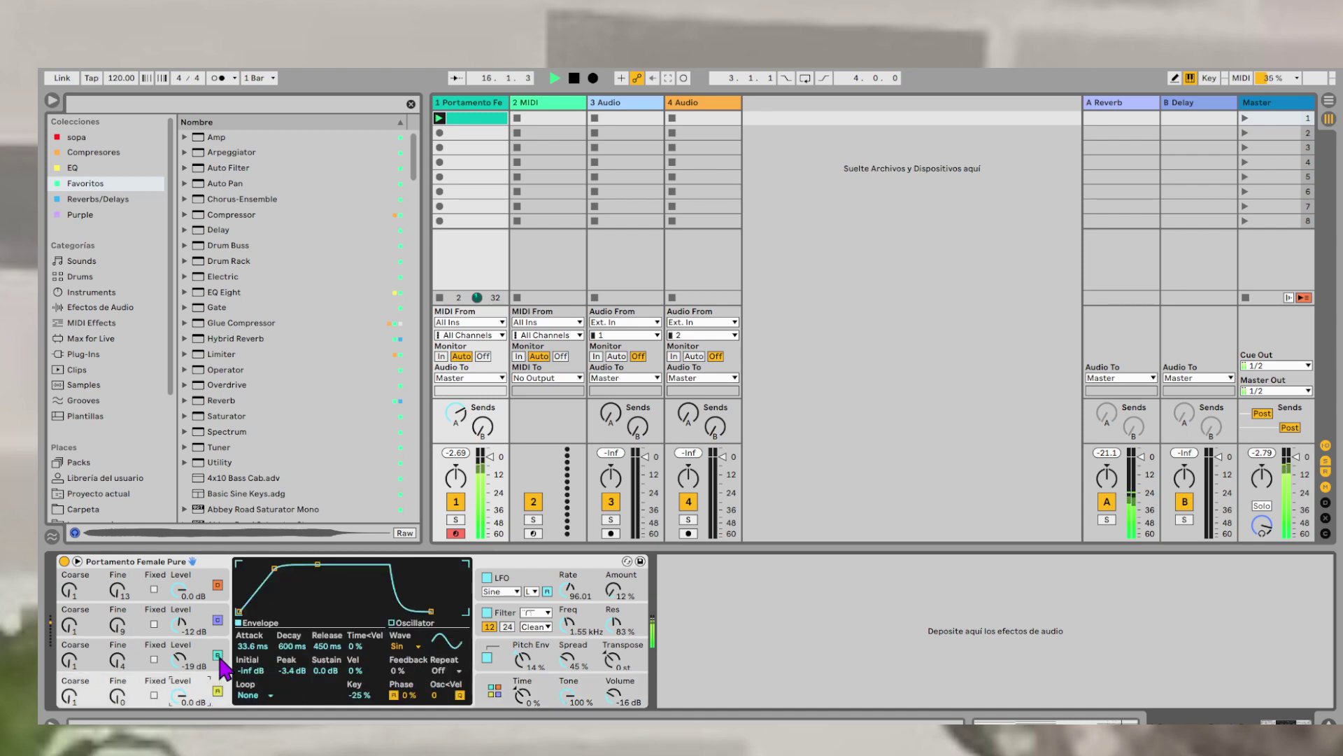
{"action": "left_click", "coordinate": [218, 655]}
{"action": "left_click", "coordinate": [218, 620]}
{"action": "left_click", "coordinate": [218, 585]}
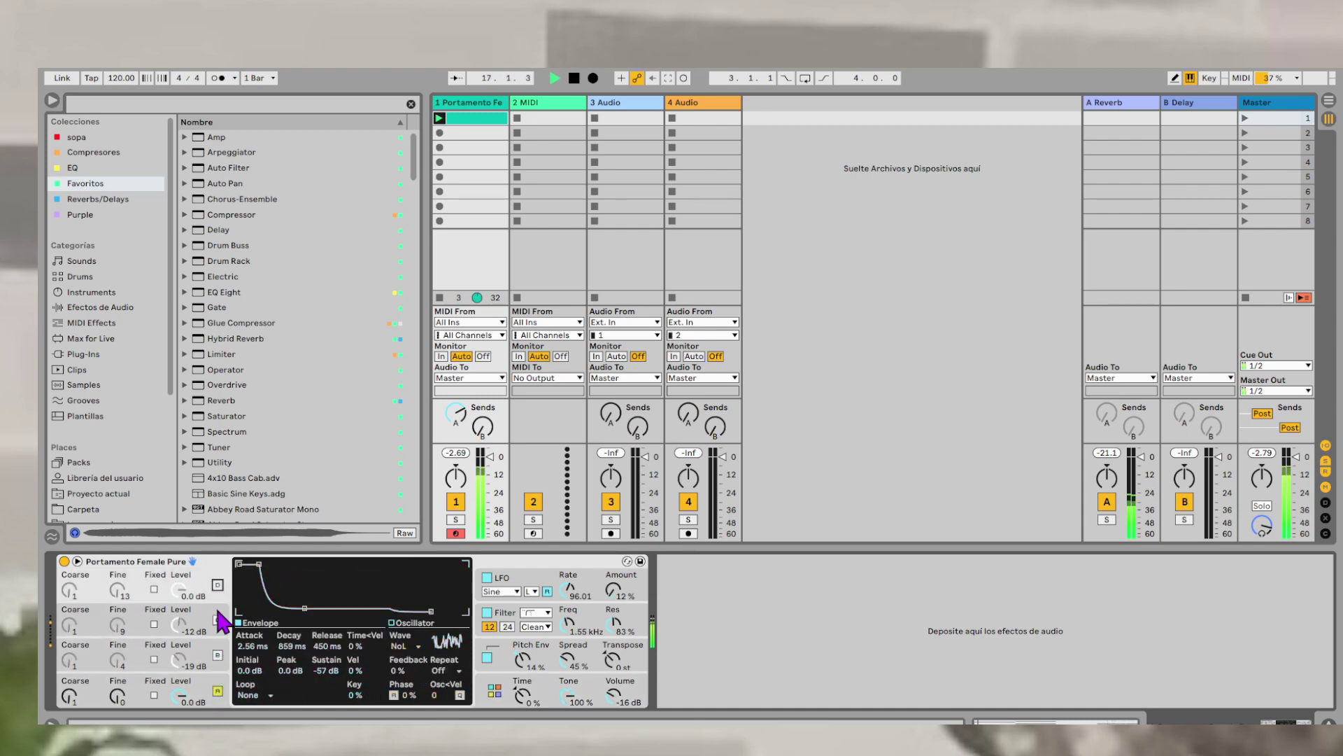
{"action": "left_click", "coordinate": [207, 681]}
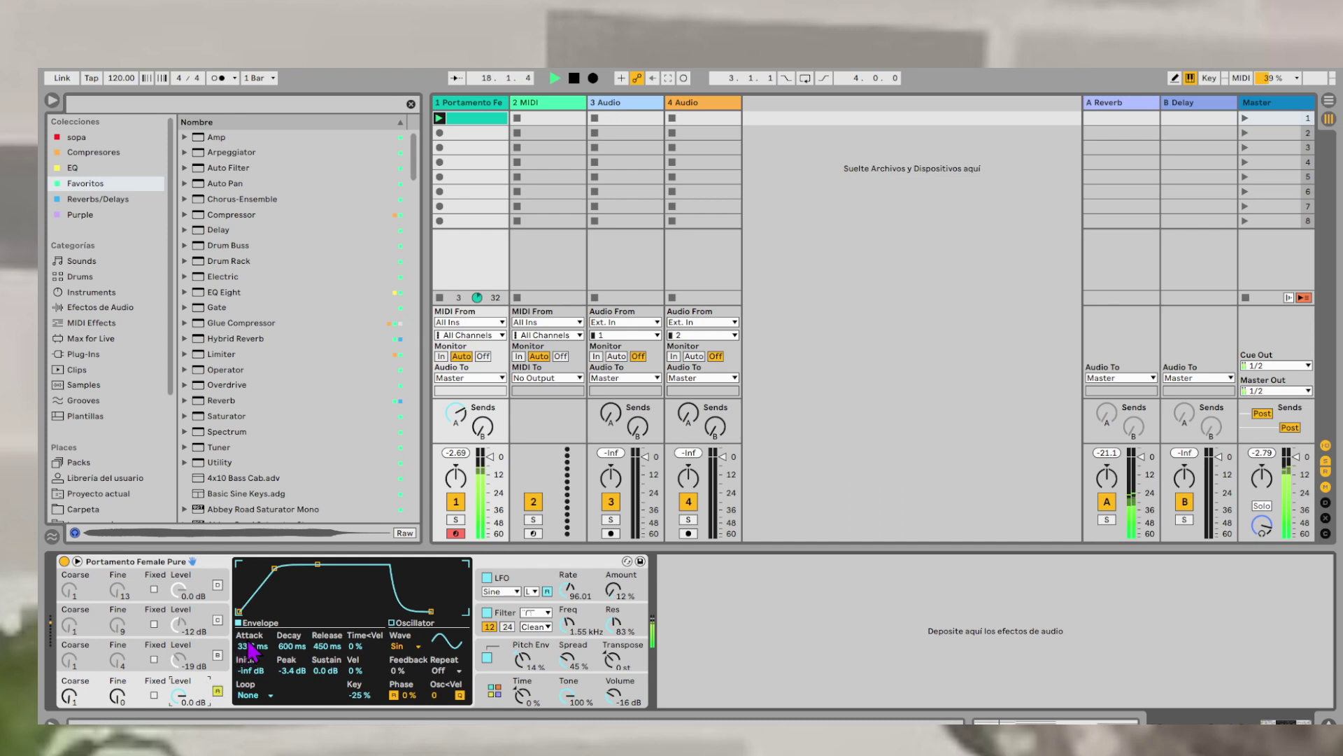
- Shorten oscillator A's envelope to an attack of 1.08 ms, a decay of 104 ms and a release of 47.8 ms
{"action": "mouse_move", "coordinate": [252, 646]}
{"action": "left_mouse_down"}
{"action": "mouse_move", "coordinate": [252, 691]}
{"action": "mouse_move", "coordinate": [248, 657]}
{"action": "mouse_move", "coordinate": [248, 669]}
{"action": "left_mouse_up"}
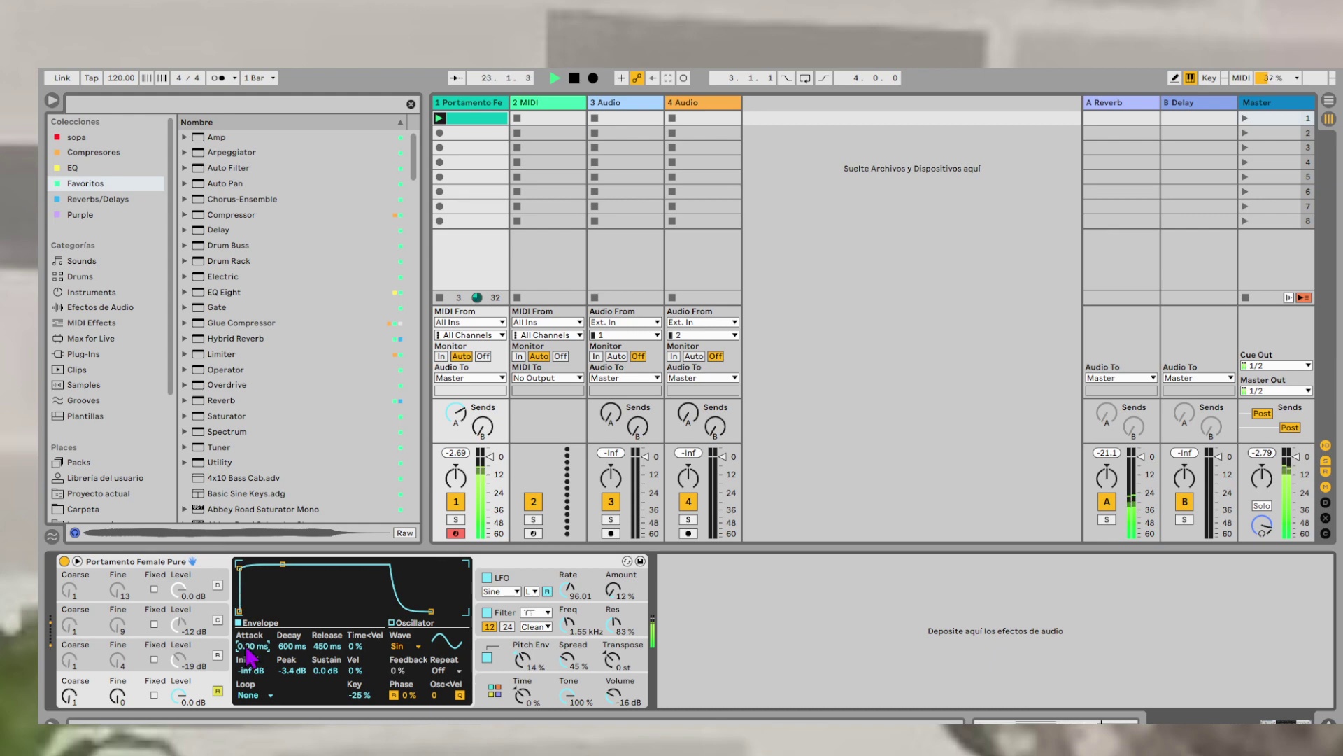
{"action": "left_click_drag", "start_coordinate": [248, 657], "coordinate": [248, 648]}
{"action": "left_click_drag", "start_coordinate": [252, 646], "coordinate": [327, 669]}
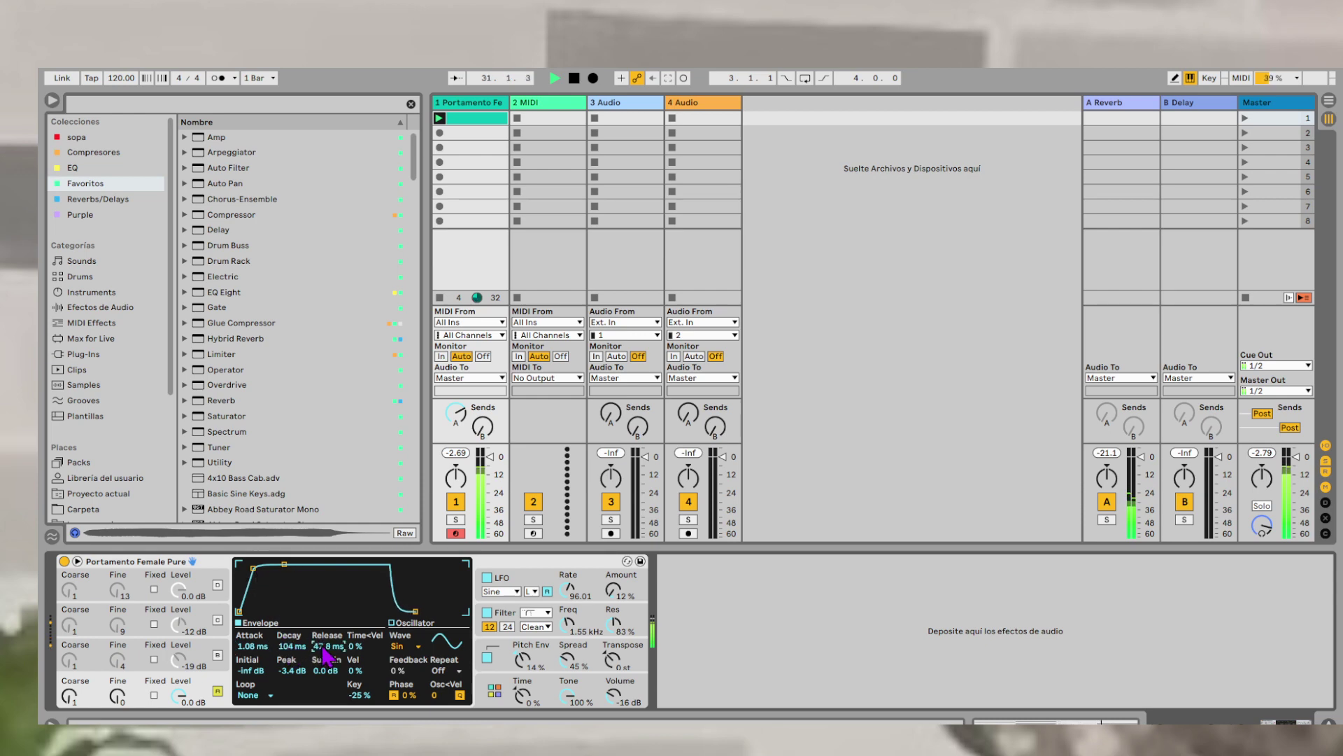
- Adjust oscillator A's envelope to an attack of 2.56 ms, a release of 73.5 ms and a sustain of -8.4 dB
{"action": "left_click", "coordinate": [297, 646]}
{"action": "left_click_drag", "start_coordinate": [329, 682], "coordinate": [328, 713]}
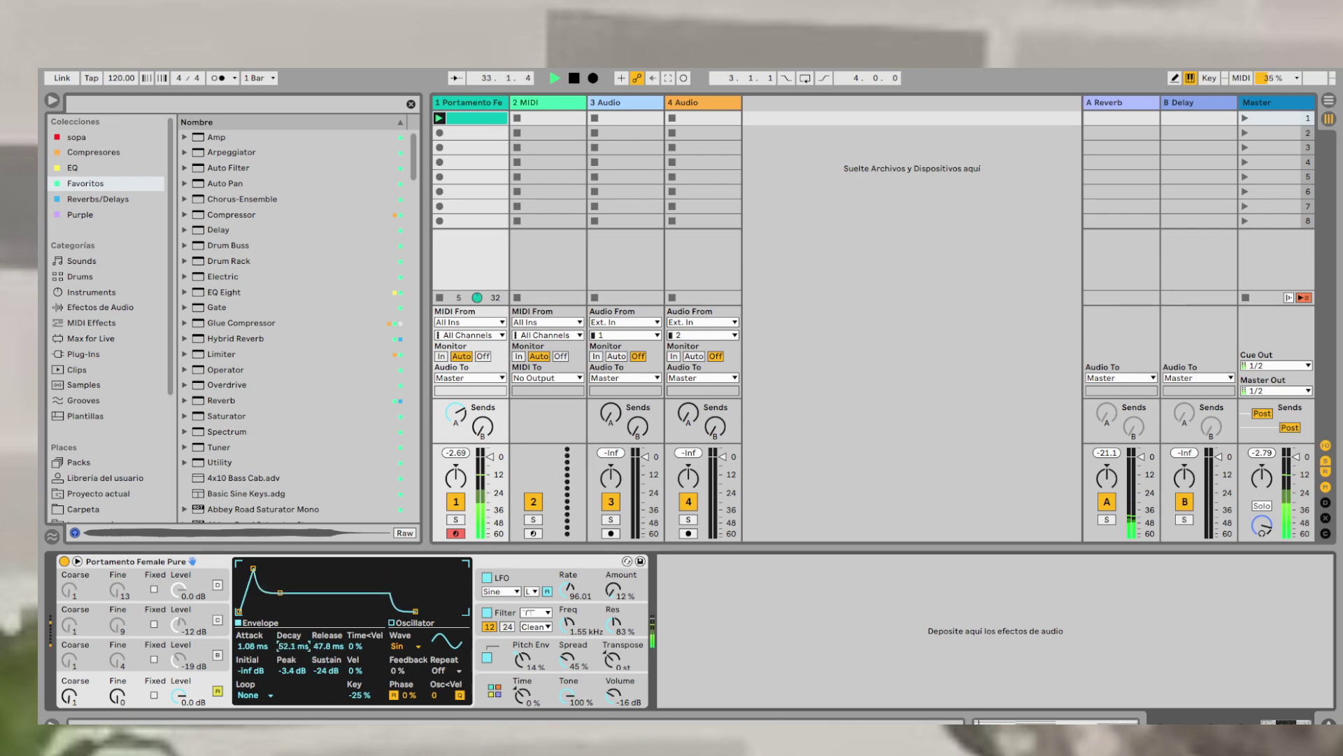
{"action": "left_click_drag", "start_coordinate": [292, 645], "coordinate": [250, 640]}
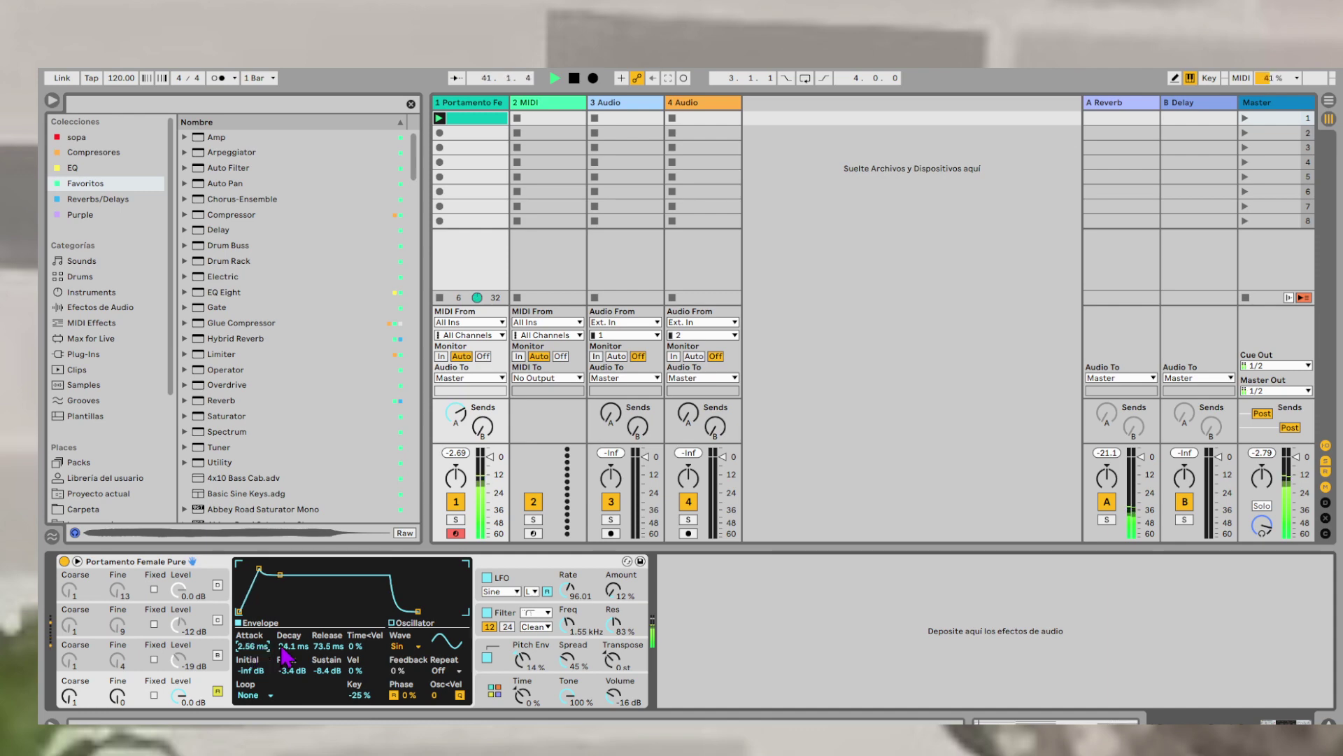
- Set oscillator A's envelope to a decay of 25.4 s, a release of 245 ms and a sustain of -3.1 dB
{"action": "left_click_drag", "start_coordinate": [289, 646], "coordinate": [289, 634]}
{"action": "left_click_drag", "start_coordinate": [289, 655], "coordinate": [289, 542]}
{"action": "mouse_move", "coordinate": [327, 648]}
{"action": "left_mouse_down"}
{"action": "mouse_move", "coordinate": [327, 616]}
{"action": "mouse_move", "coordinate": [328, 668]}
{"action": "mouse_move", "coordinate": [326, 626]}
{"action": "left_mouse_up"}
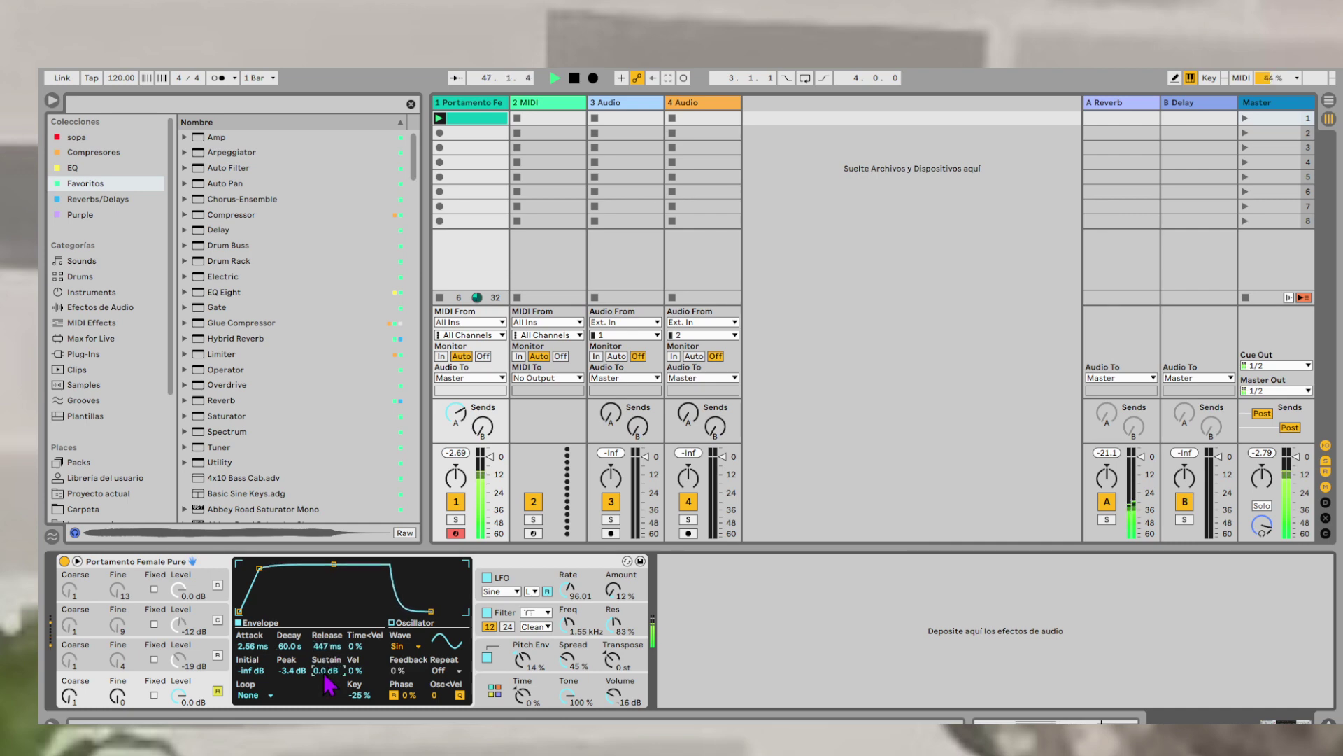
{"action": "left_click_drag", "start_coordinate": [327, 646], "coordinate": [290, 654]}
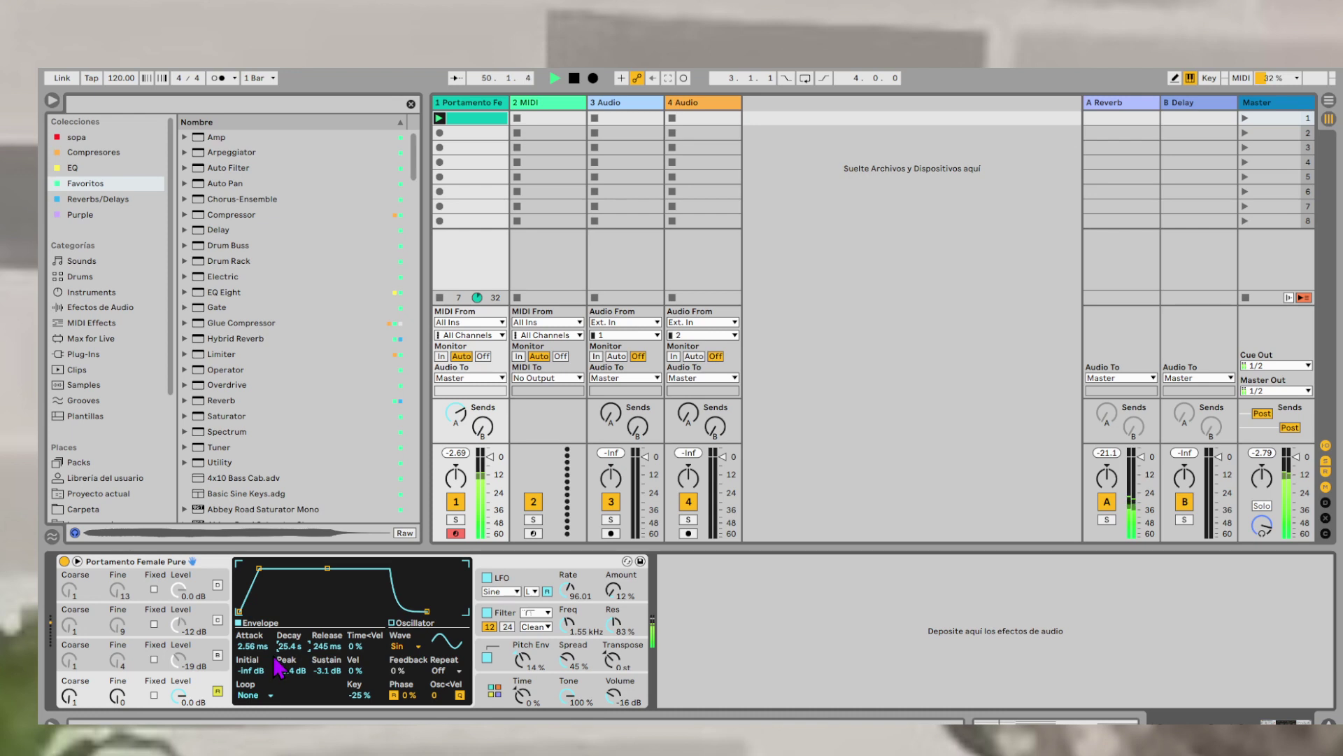
- Toggle the voice retrigger option off and back on in Operator's global settings
{"action": "left_click", "coordinate": [541, 691]}
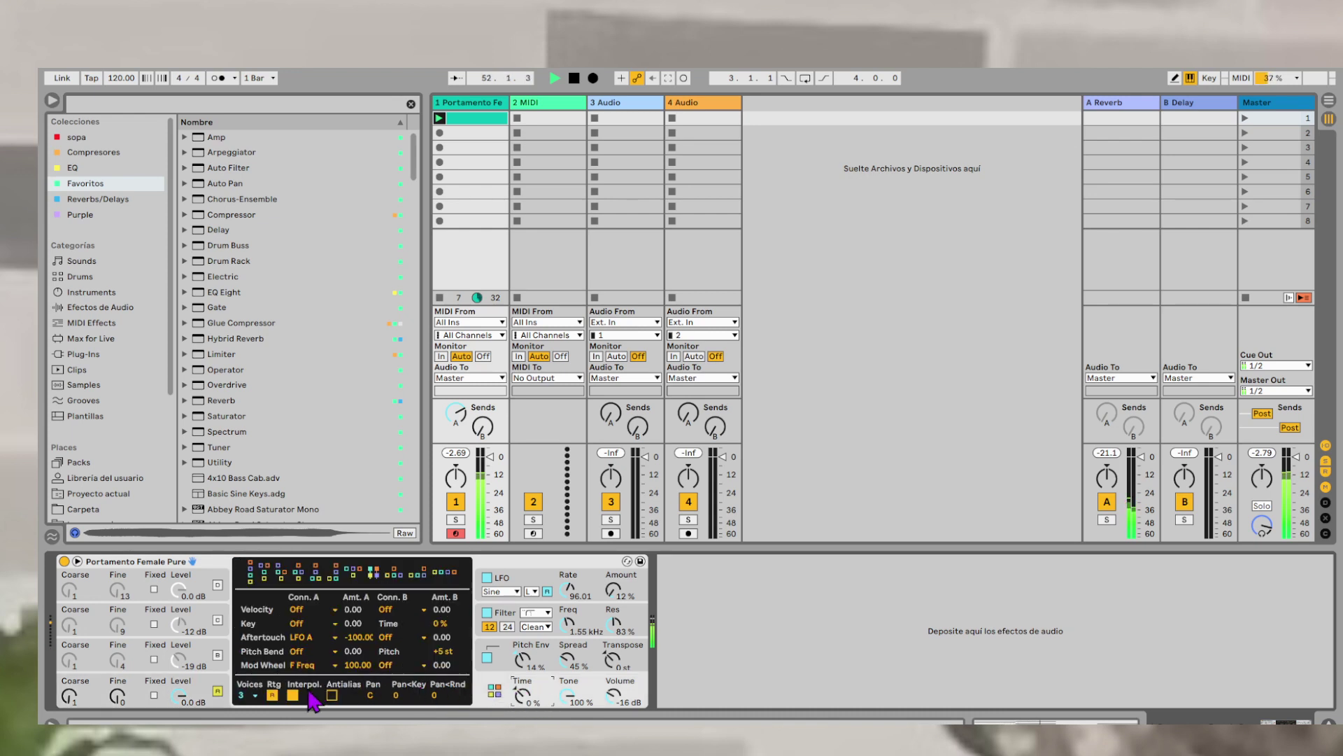
{"action": "left_click", "coordinate": [272, 696]}
{"action": "left_click", "coordinate": [272, 696]}
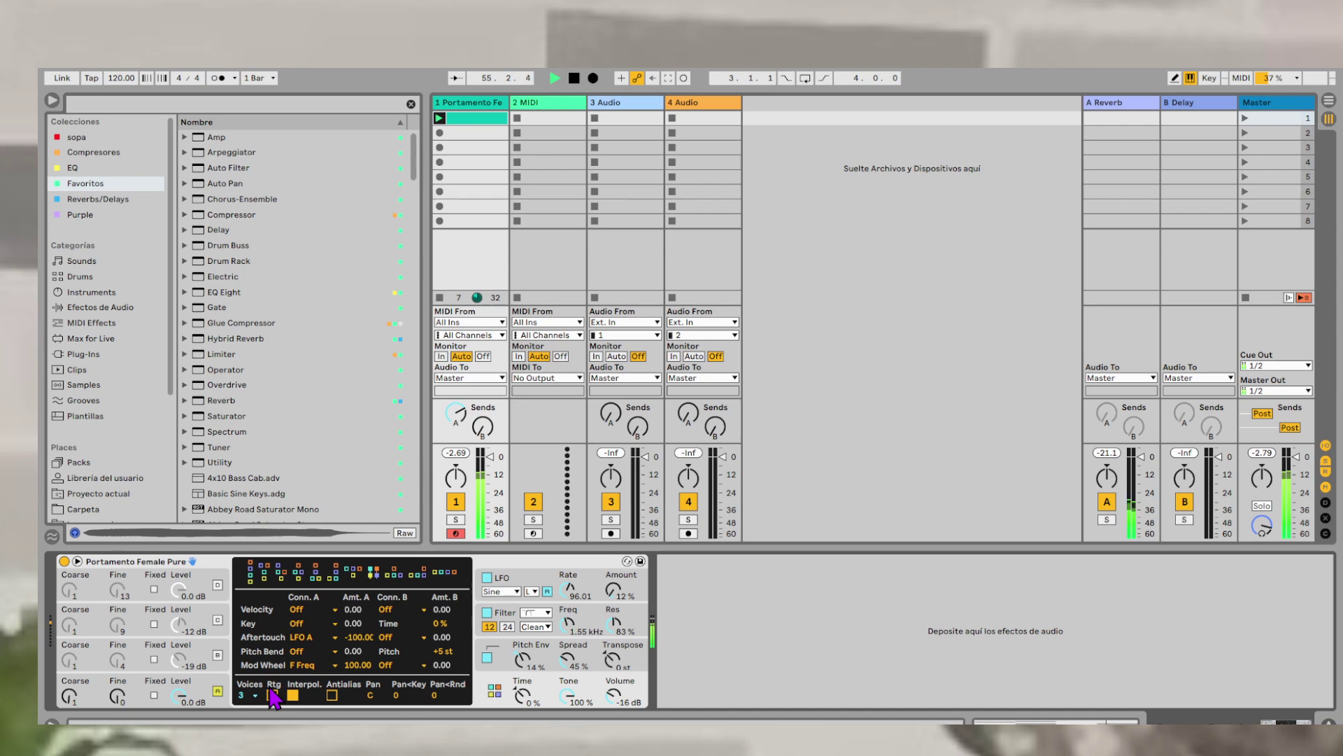
- Try three different oscillator routing algorithms from the start of the algorithm row
{"action": "left_click", "coordinate": [251, 580]}
{"action": "left_click", "coordinate": [264, 572]}
{"action": "left_click", "coordinate": [283, 574]}
- Turn on oscillator B and set its level to -35 dB
{"action": "left_click", "coordinate": [217, 661]}
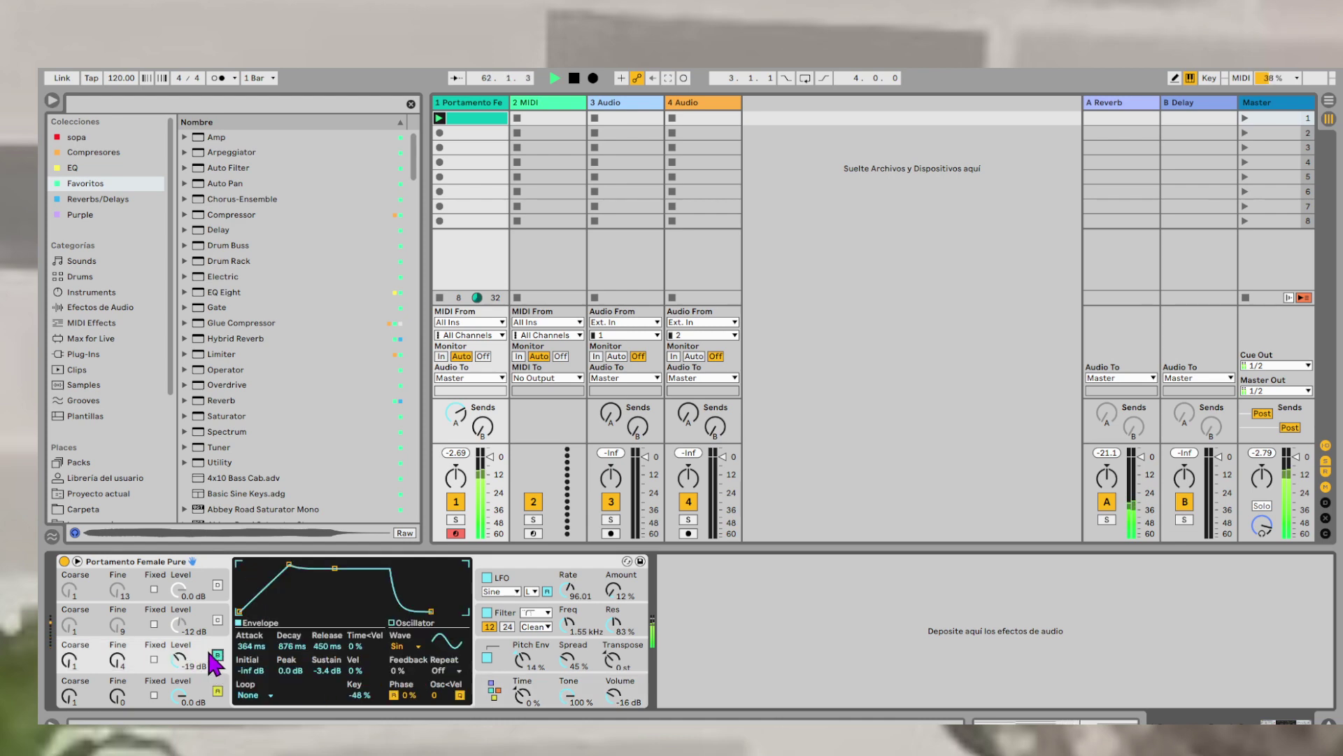
{"action": "left_click_drag", "start_coordinate": [183, 663], "coordinate": [183, 675]}
{"action": "left_click_drag", "start_coordinate": [177, 658], "coordinate": [177, 655]}
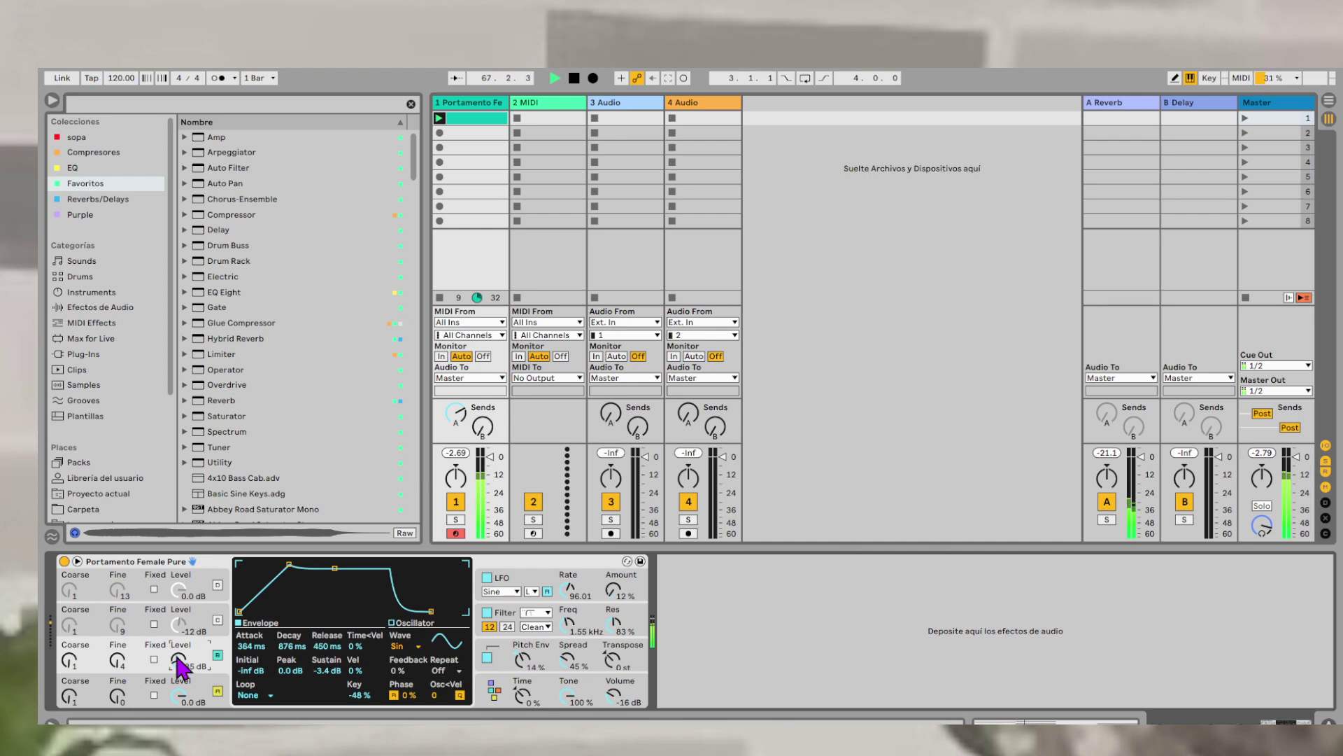
- Audition further oscillator algorithms one after another, up to the one with all four oscillators in parallel
{"action": "left_click", "coordinate": [490, 689]}
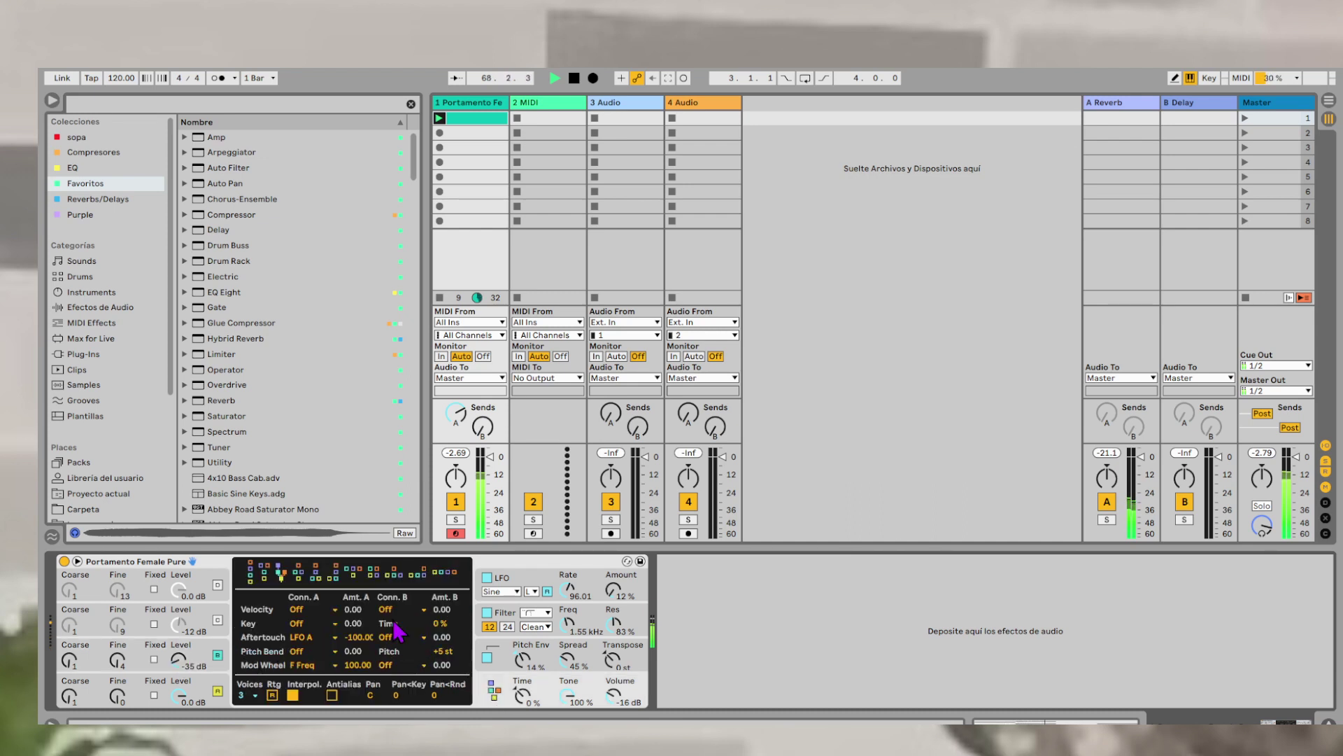
{"action": "left_click", "coordinate": [315, 574]}
{"action": "left_click", "coordinate": [335, 577]}
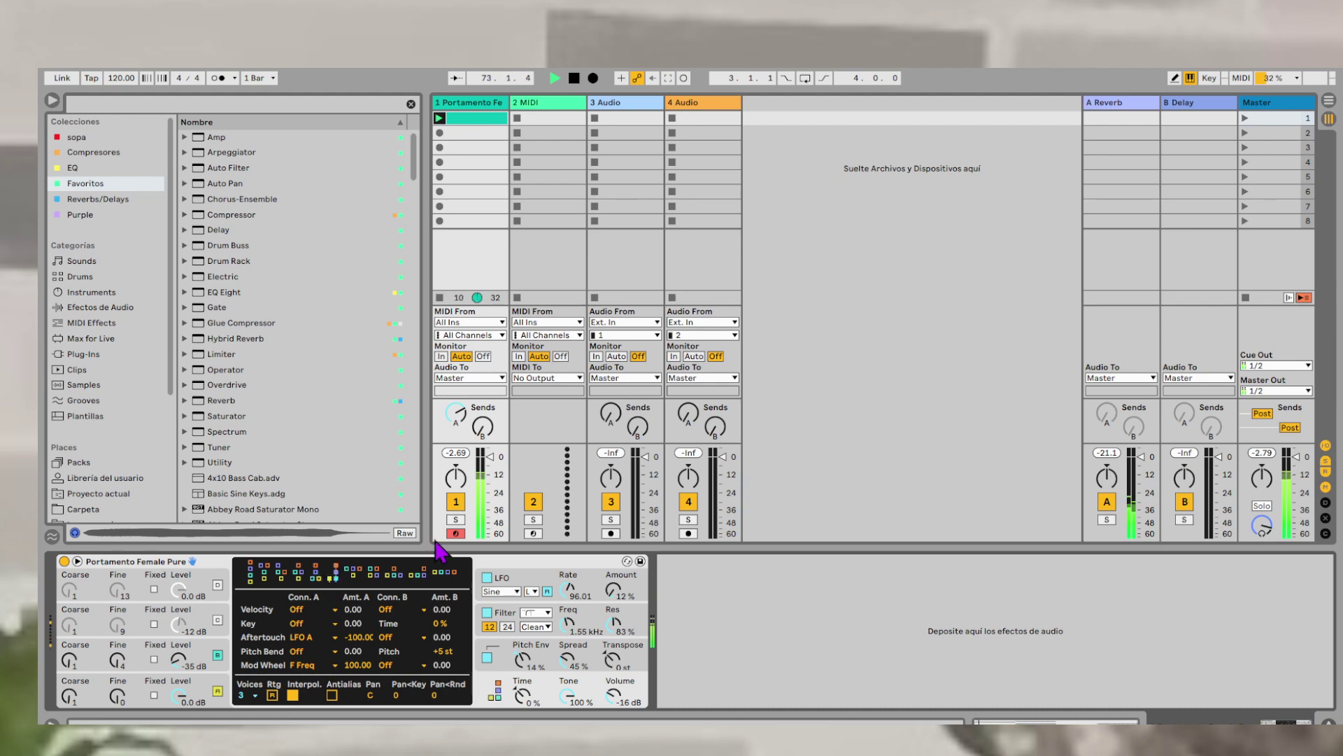
{"action": "left_click_drag", "start_coordinate": [500, 450], "coordinate": [499, 435]}
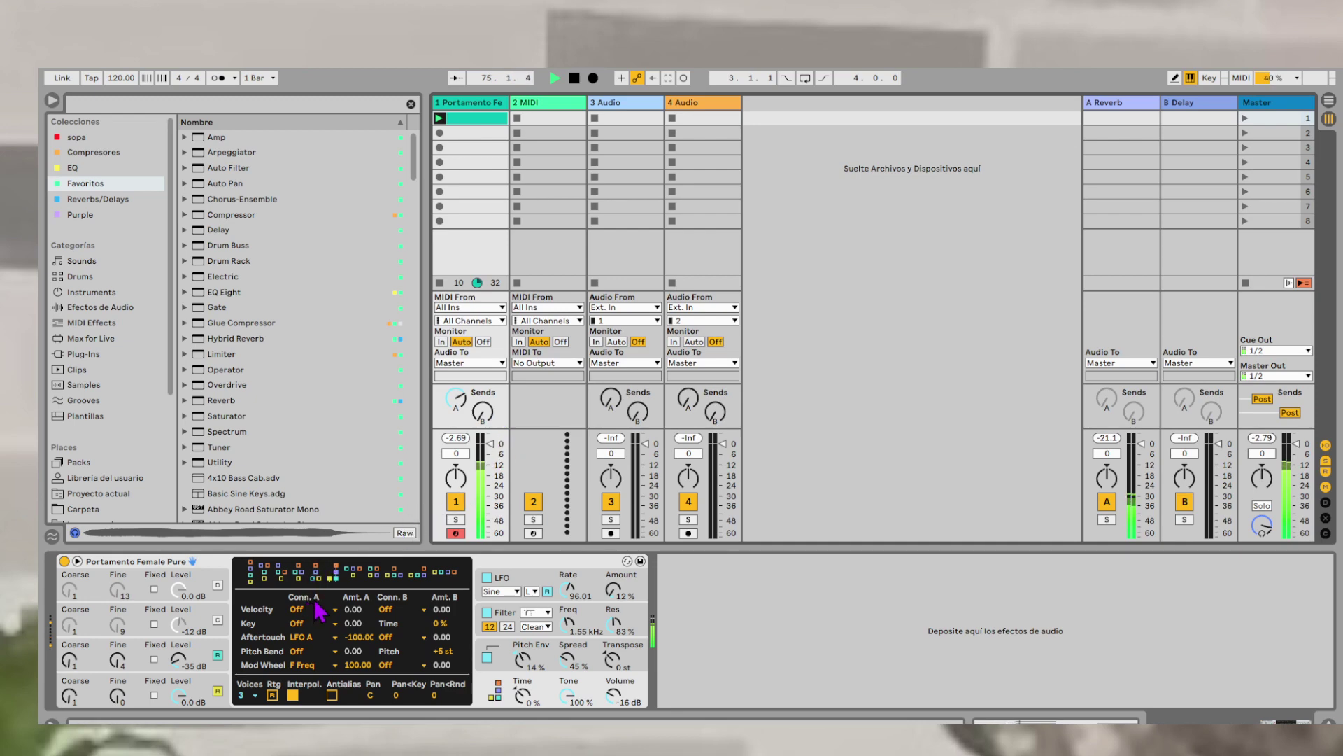
{"action": "left_click", "coordinate": [352, 572]}
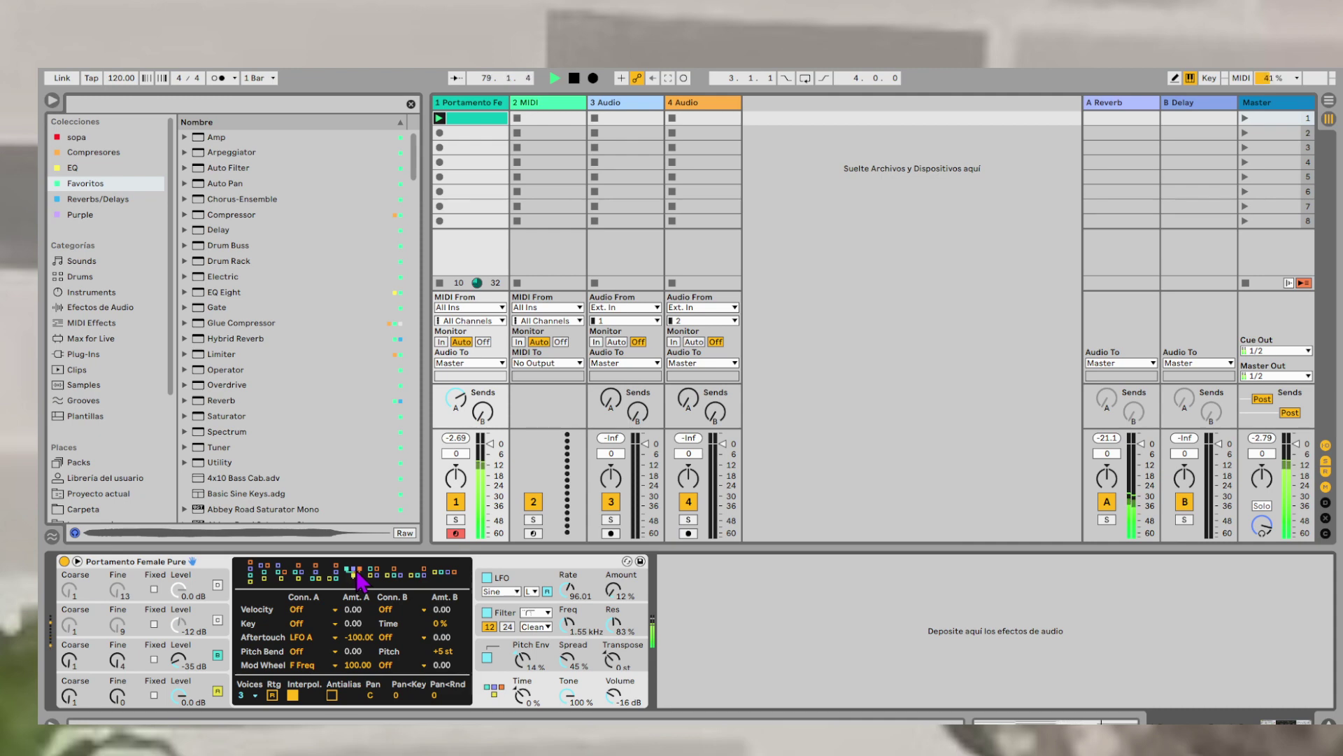
{"action": "left_click", "coordinate": [372, 572]}
{"action": "left_click", "coordinate": [394, 574]}
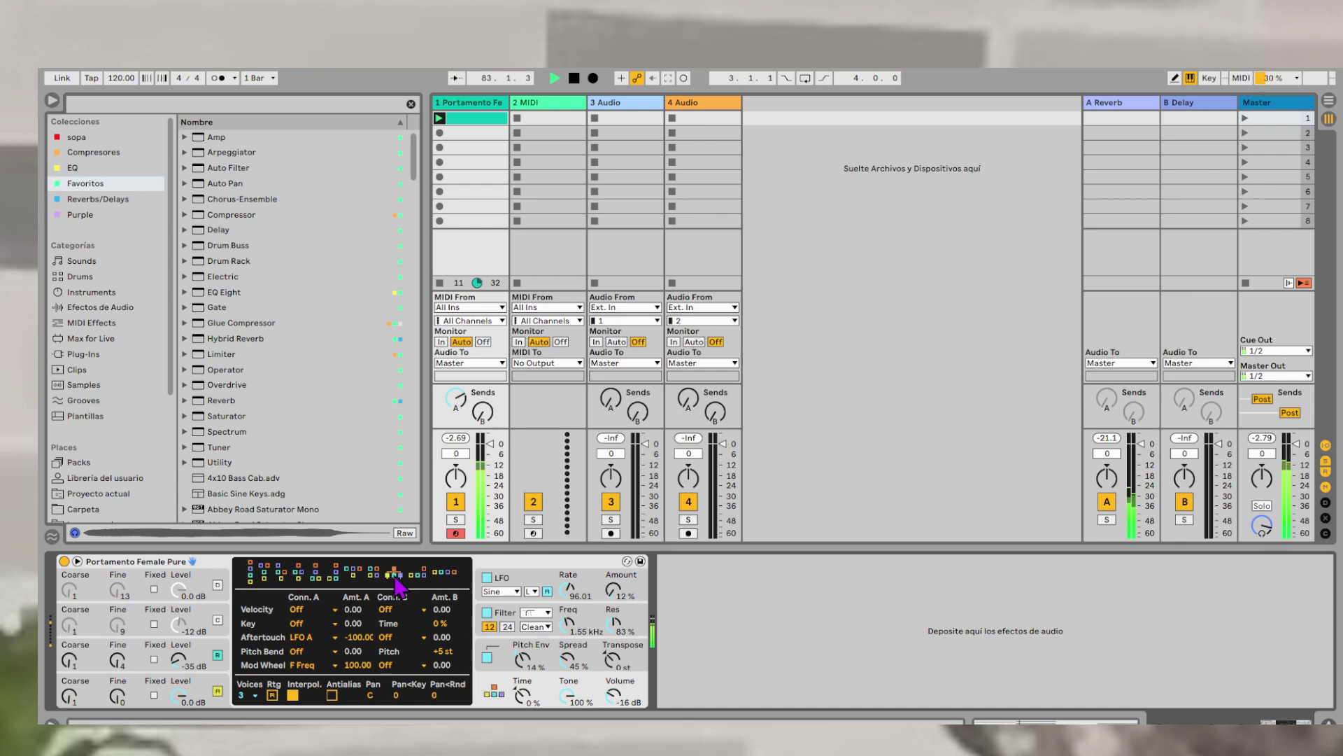
{"action": "left_click", "coordinate": [415, 576]}
{"action": "left_click", "coordinate": [443, 575]}
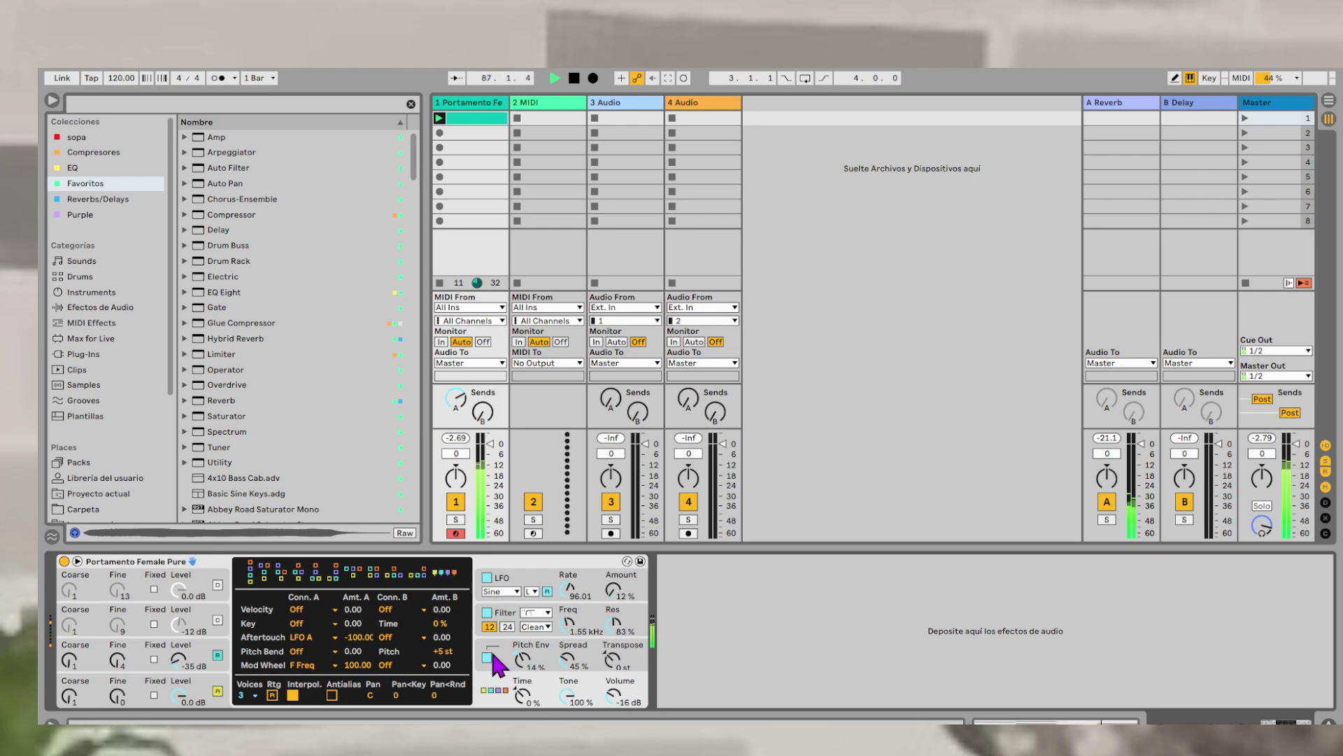
- Choose the algorithm with two parallel pairs of stacked oscillators and lower Tone to 0 %
{"action": "left_click_drag", "start_coordinate": [569, 695], "coordinate": [568, 708]}
{"action": "left_click", "coordinate": [379, 575]}
{"action": "left_click_drag", "start_coordinate": [566, 700], "coordinate": [567, 715]}
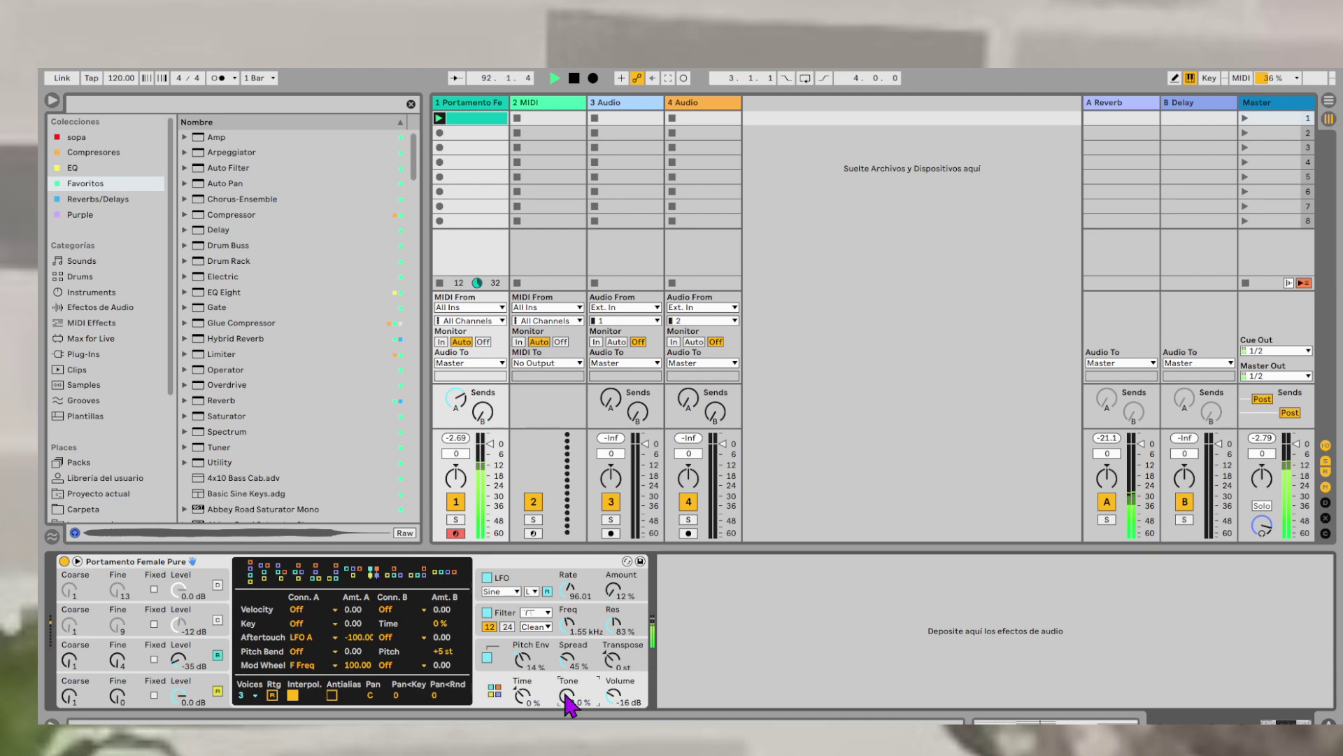
- Reduce the pitch envelope amount to 3.2 % and set Tone to 30 %
{"action": "left_click", "coordinate": [523, 661]}
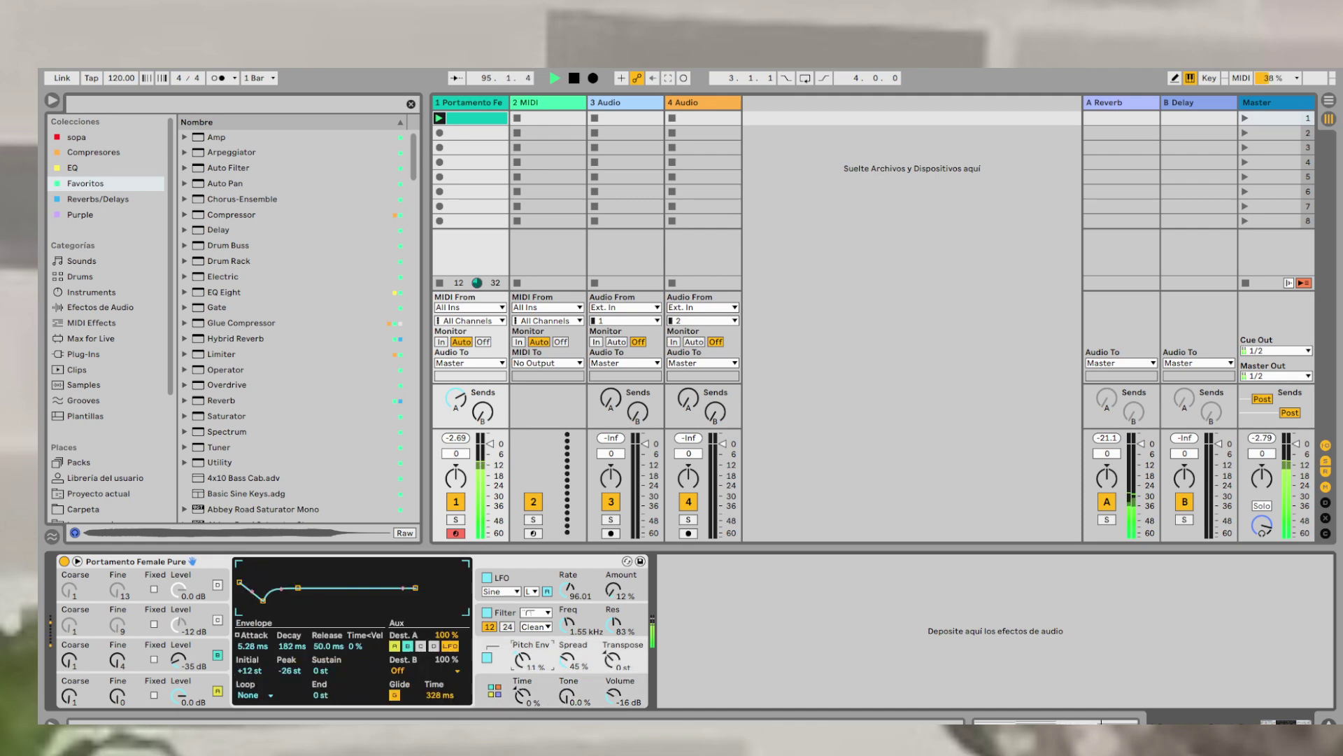
{"action": "left_click_drag", "start_coordinate": [524, 661], "coordinate": [523, 664]}
{"action": "left_click_drag", "start_coordinate": [569, 697], "coordinate": [569, 676]}
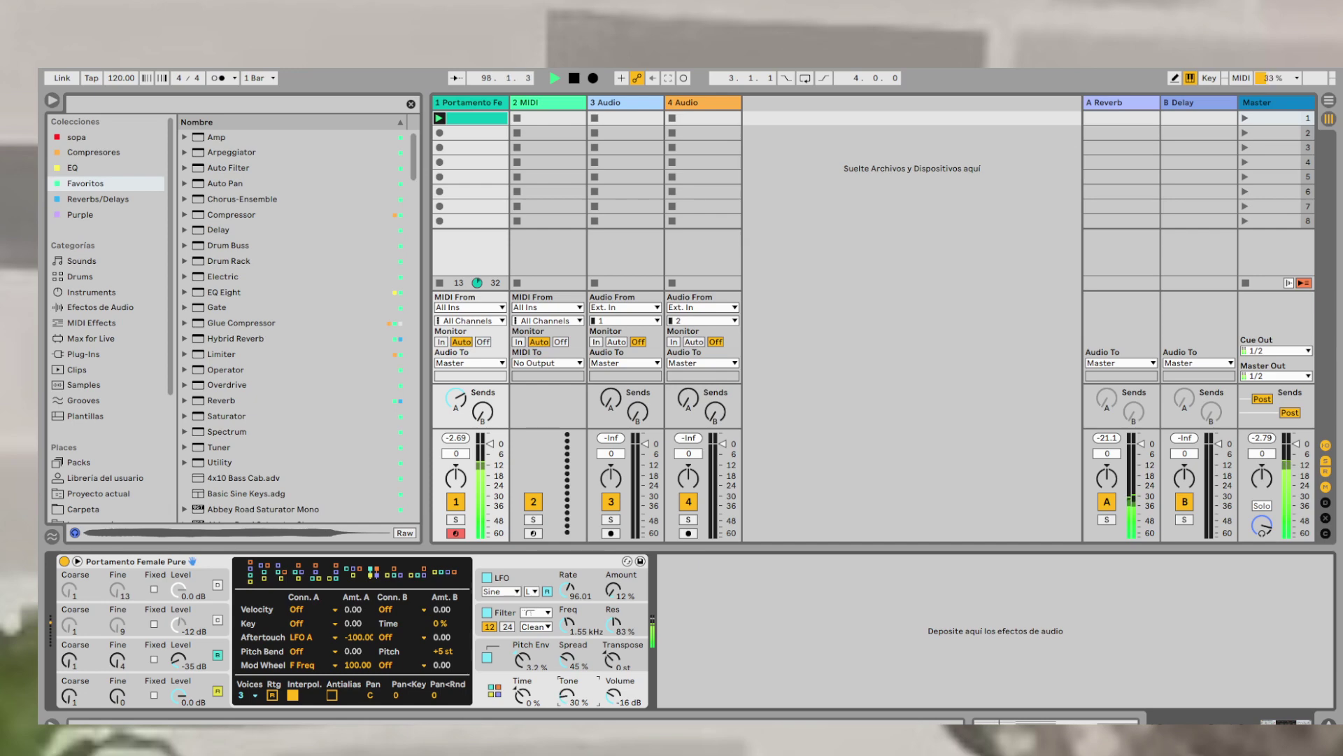
- Turn on oscillator C and switch off oscillators A and B
{"action": "left_click", "coordinate": [214, 631]}
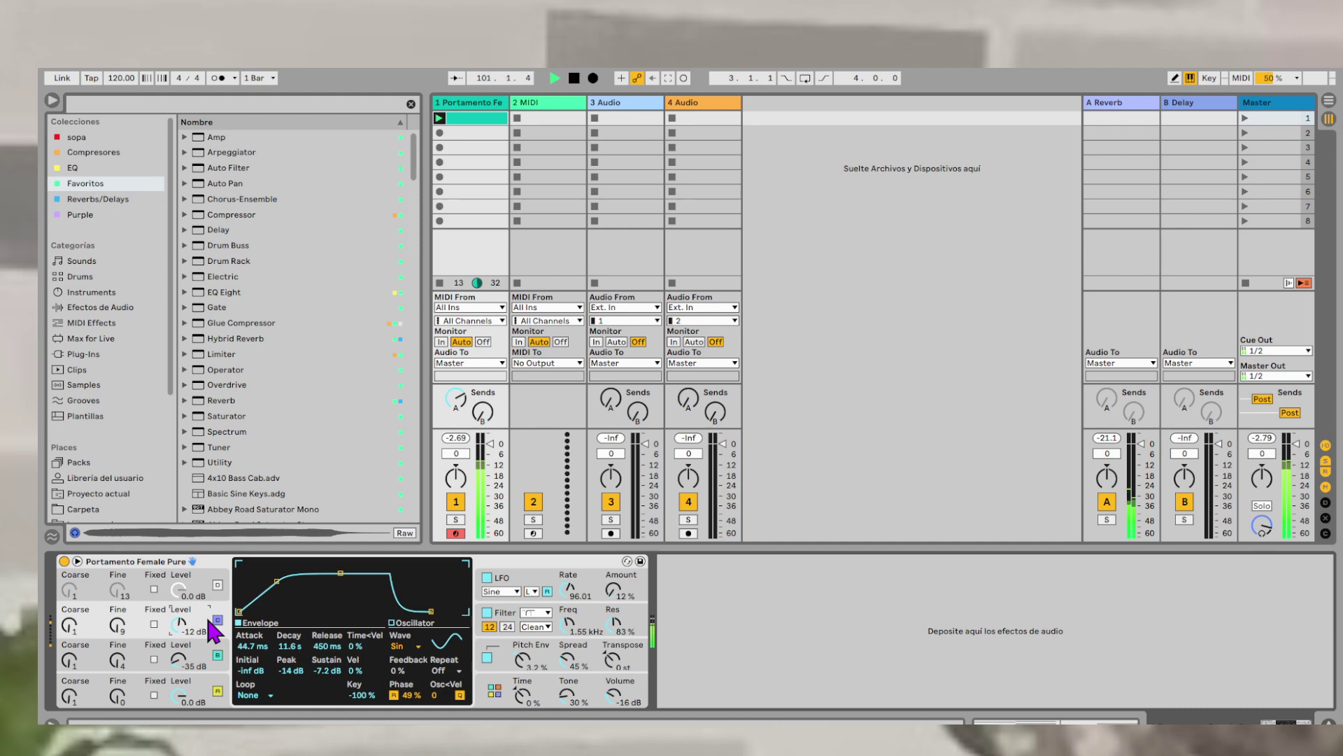
{"action": "left_click", "coordinate": [218, 655]}
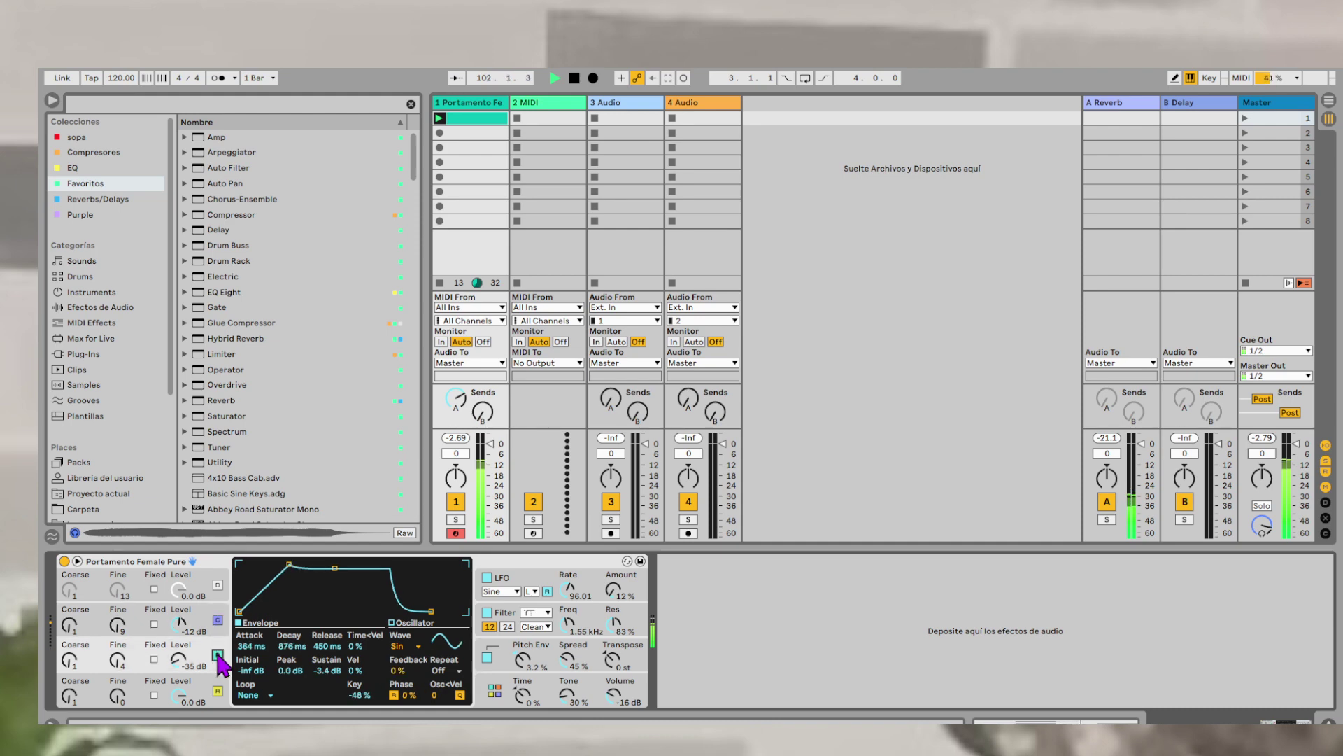
{"action": "left_click", "coordinate": [219, 690]}
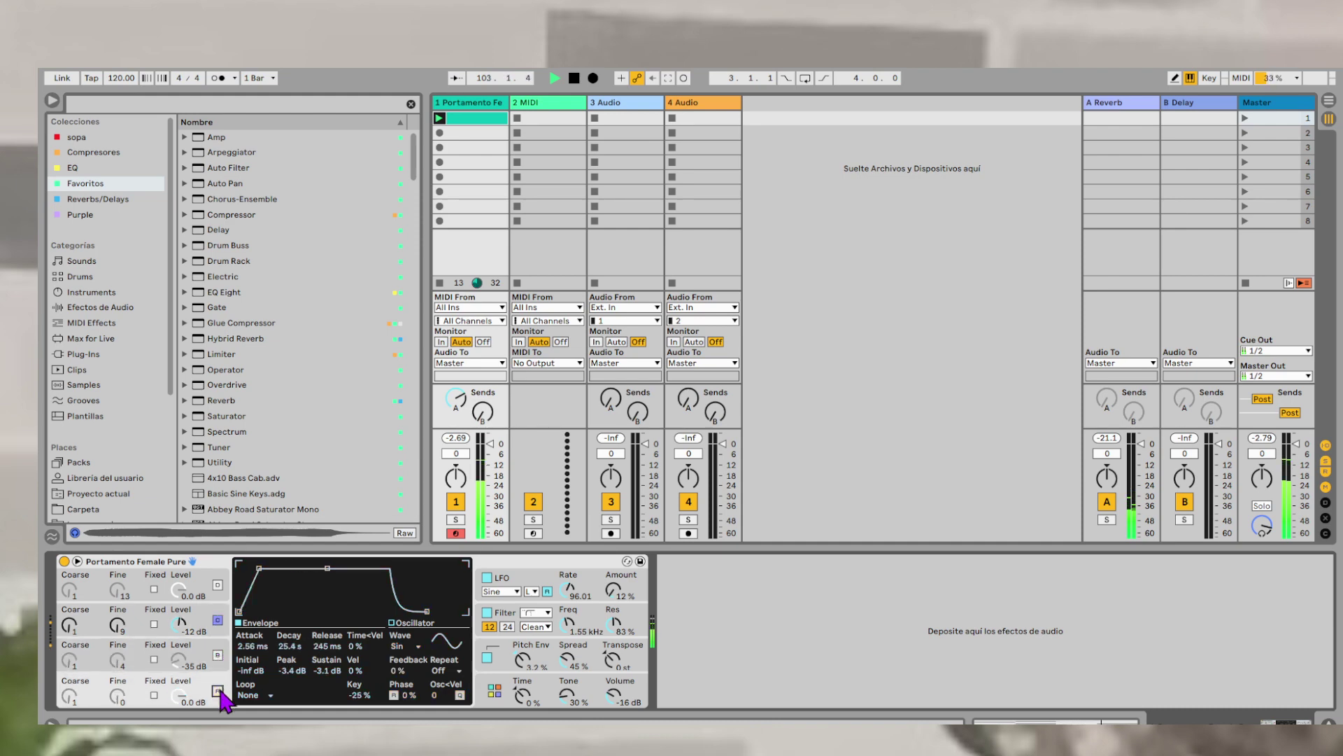
- Turn on oscillator D at a level of -29 dB and switch oscillators A and B back on
{"action": "left_click", "coordinate": [217, 585]}
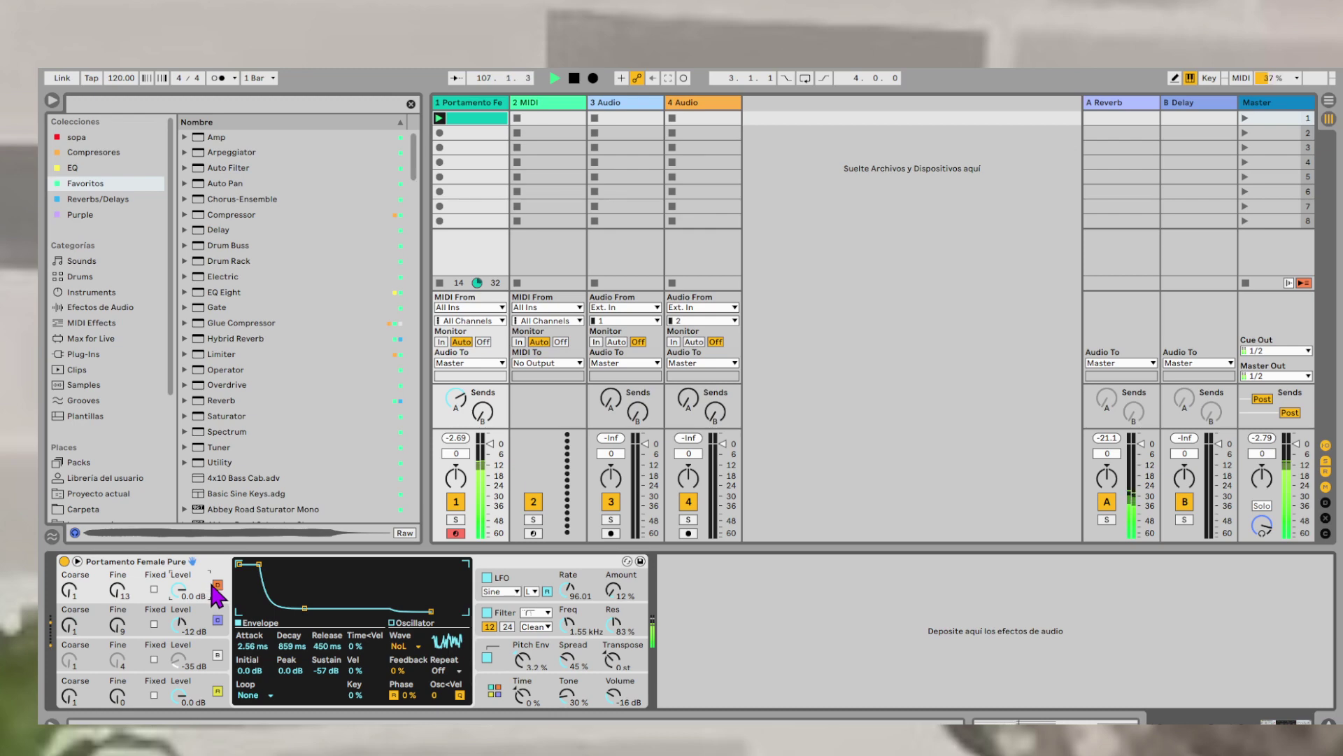
{"action": "left_click_drag", "start_coordinate": [182, 593], "coordinate": [181, 638]}
{"action": "left_click", "coordinate": [218, 655]}
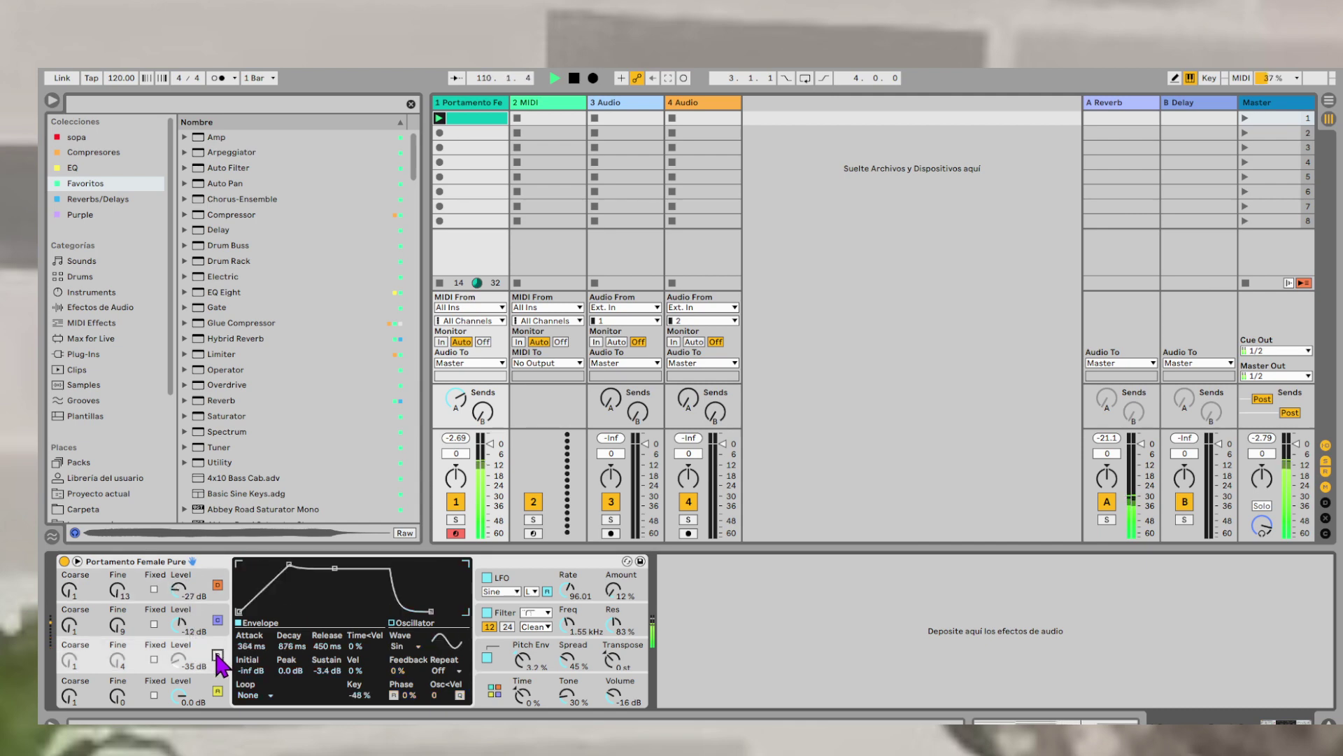
{"action": "left_click_drag", "start_coordinate": [175, 592], "coordinate": [175, 594]}
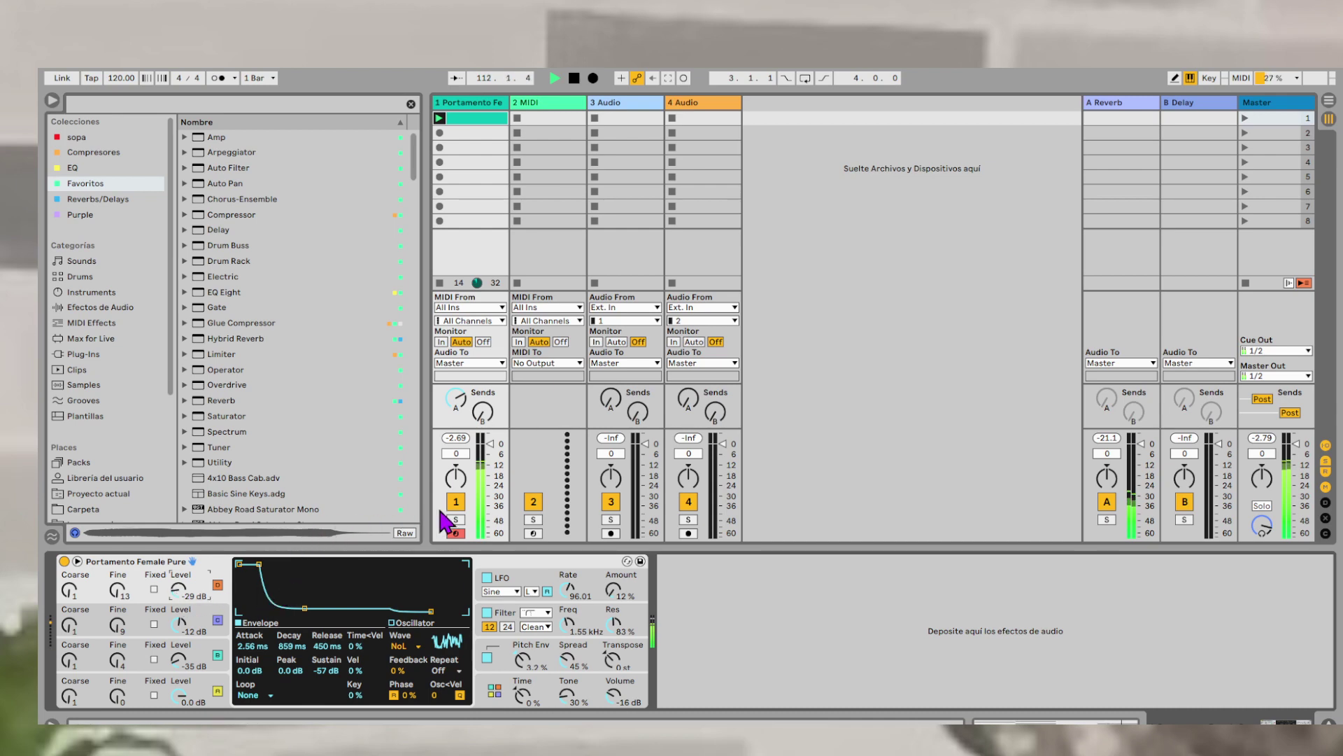
- Reset the first track's peak level indicator and enlarge the mixer's level meters
{"action": "left_click", "coordinate": [467, 454]}
{"action": "left_click", "coordinate": [461, 440]}
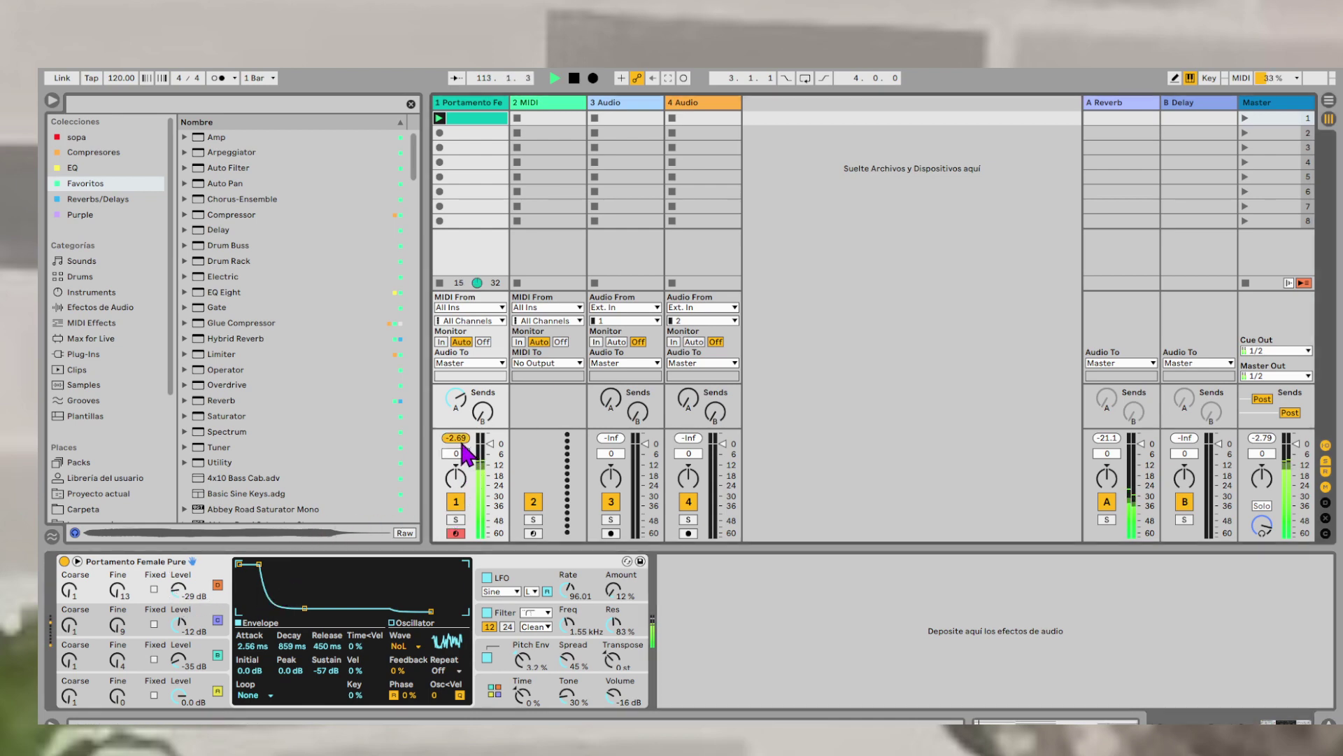
{"action": "left_click_drag", "start_coordinate": [482, 433], "coordinate": [499, 357]}
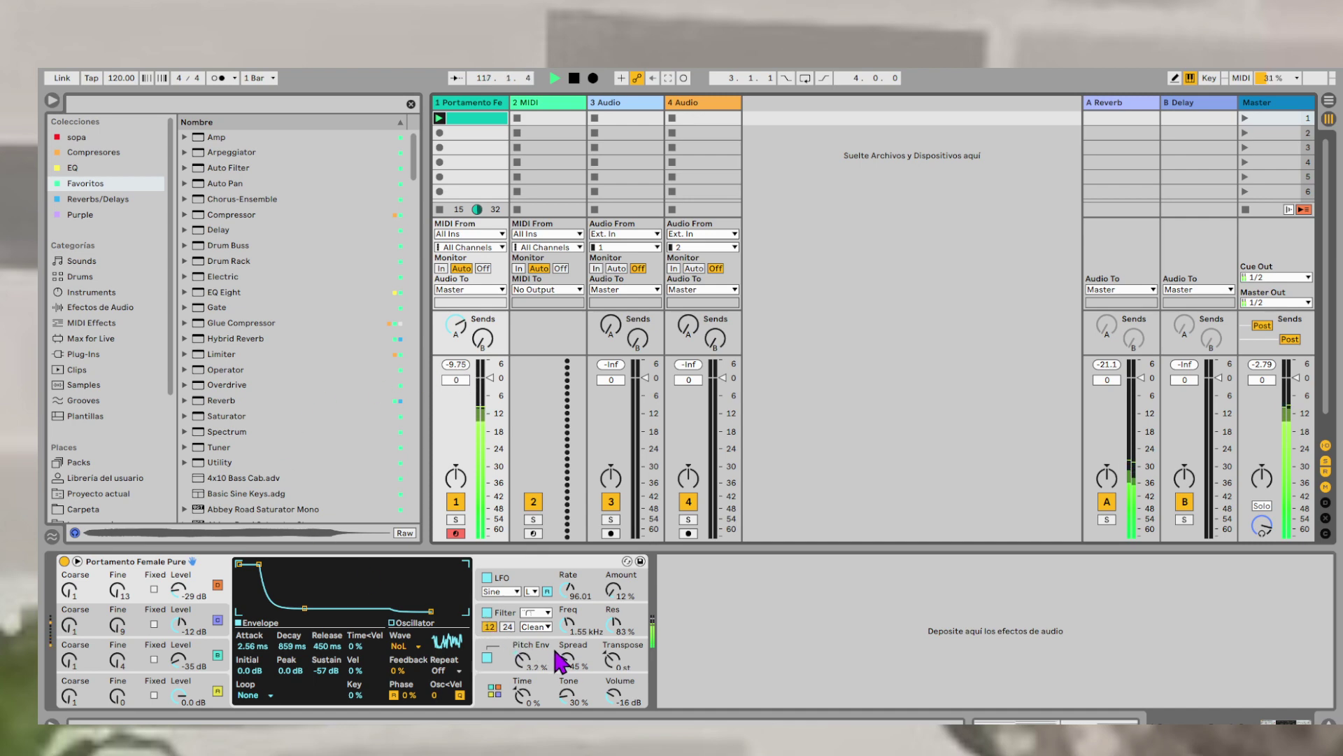
- Set Operator's Spread to 90 % and its pitch envelope amount to 1.6 %
{"action": "left_click", "coordinate": [578, 661]}
{"action": "left_click_drag", "start_coordinate": [570, 662], "coordinate": [570, 660]}
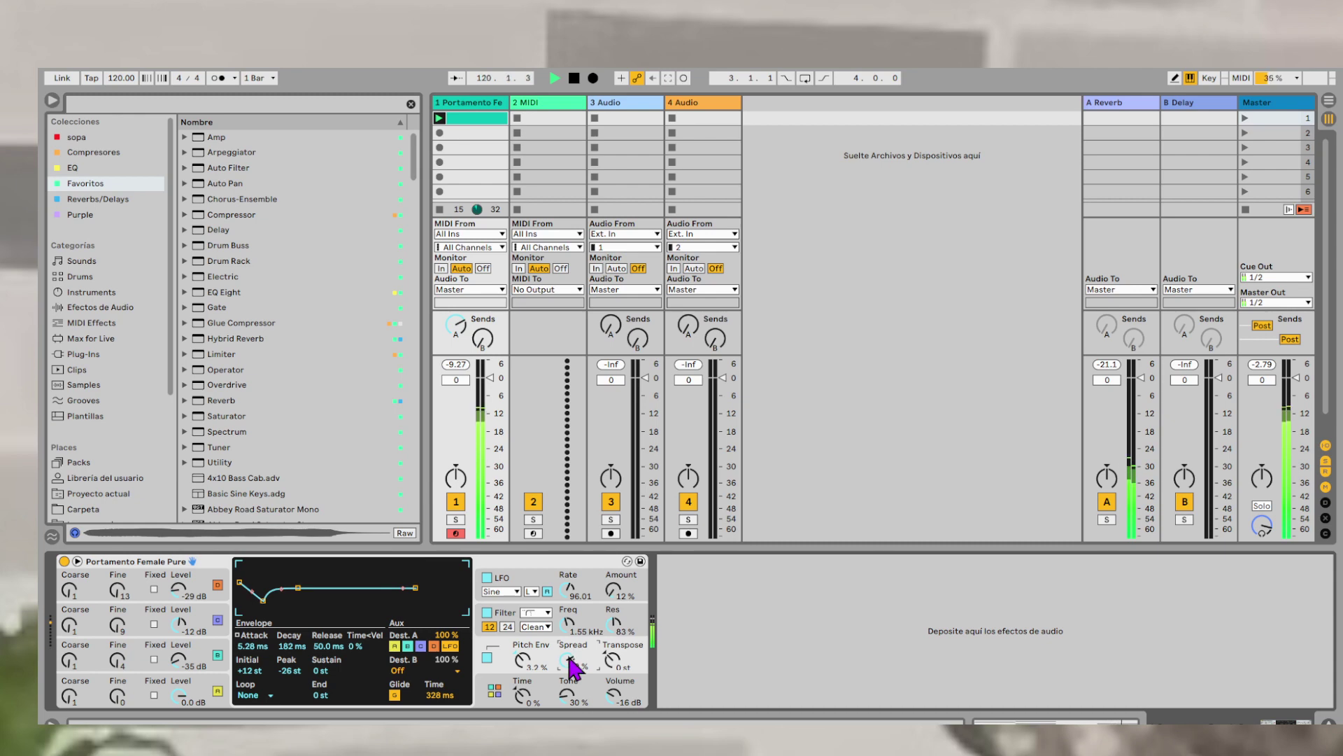
{"action": "left_click", "coordinate": [523, 661]}
{"action": "left_click_drag", "start_coordinate": [522, 660], "coordinate": [522, 667]}
- Set the filter's shaper to Soft with a drive of 12.0 dB
{"action": "left_click", "coordinate": [591, 621]}
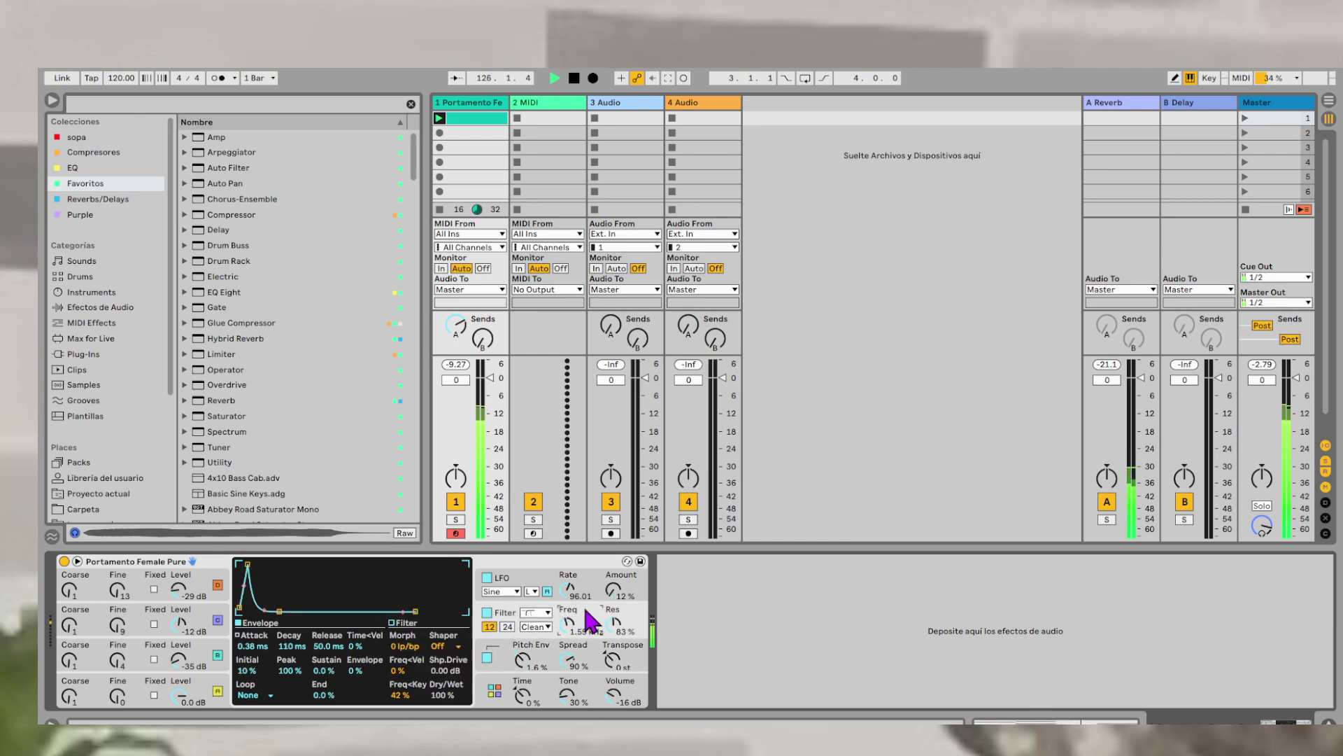
{"action": "left_click", "coordinate": [413, 647]}
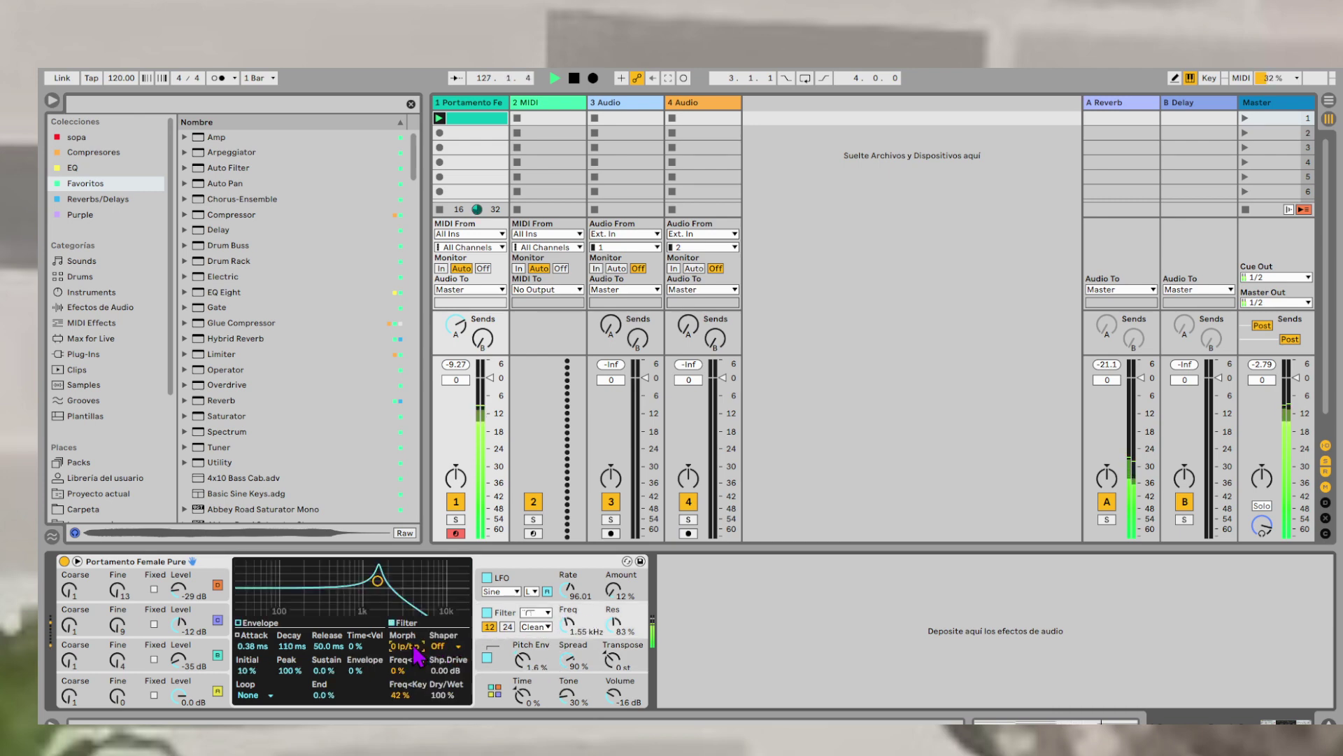
{"action": "left_click", "coordinate": [459, 648]}
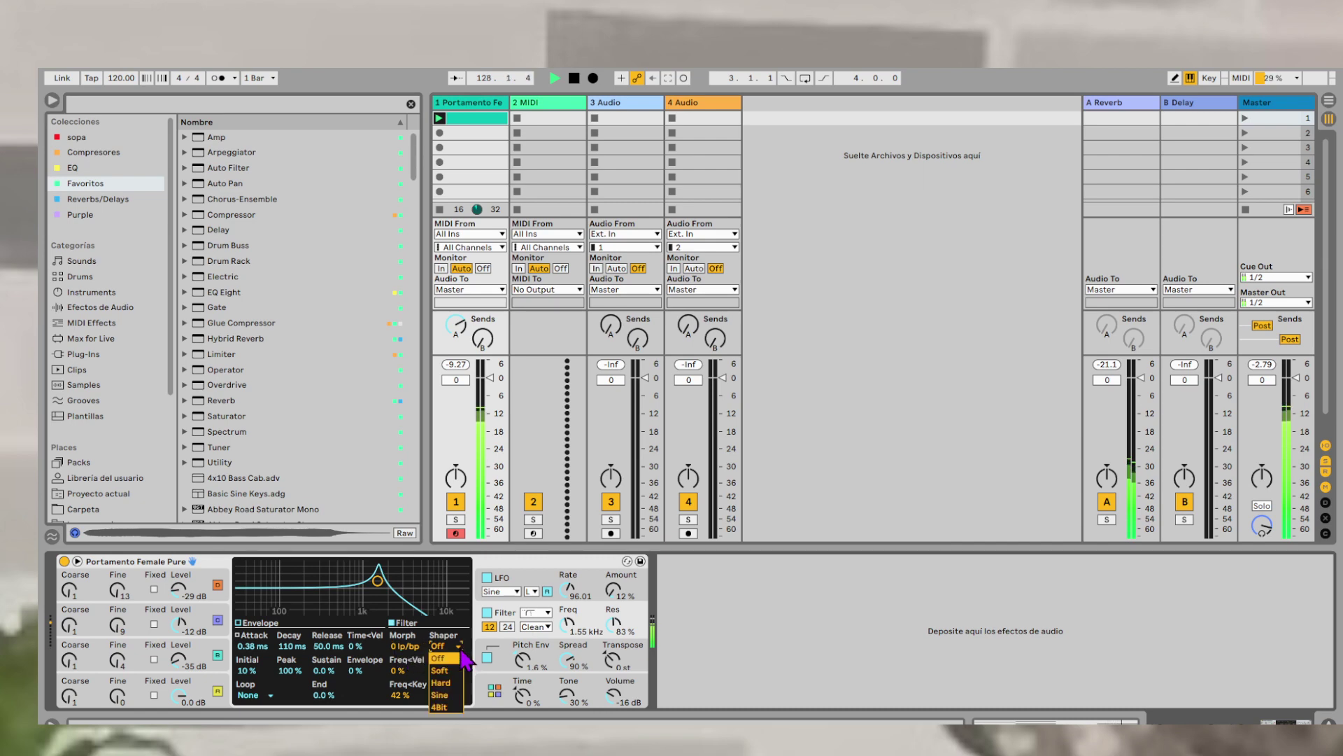
{"action": "left_click", "coordinate": [453, 670]}
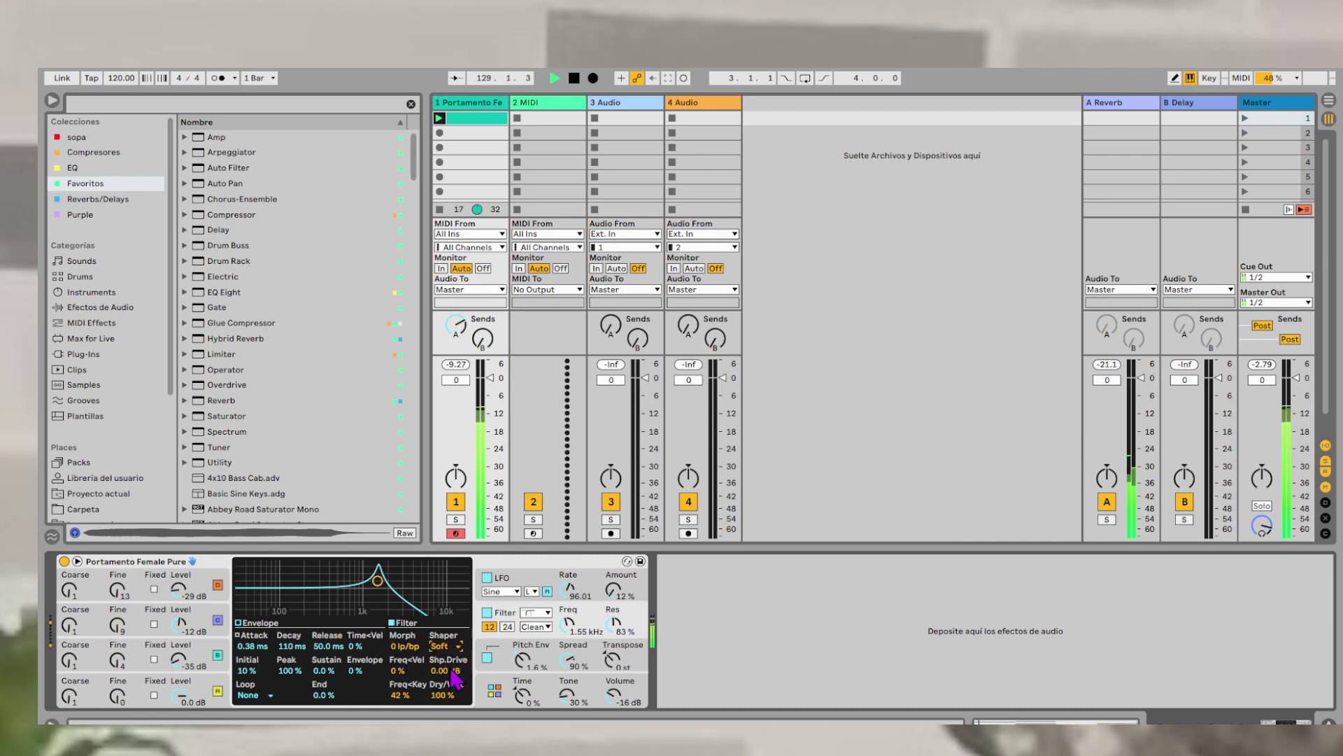
{"action": "left_click", "coordinate": [452, 670]}
{"action": "left_click_drag", "start_coordinate": [452, 669], "coordinate": [452, 668]}
- Set the filter frequency to 4.22 kHz with a resonance of 23 % and adjust the shaper's dry/wet mix
{"action": "left_click_drag", "start_coordinate": [377, 581], "coordinate": [413, 601]}
{"action": "left_click_drag", "start_coordinate": [425, 664], "coordinate": [450, 755]}
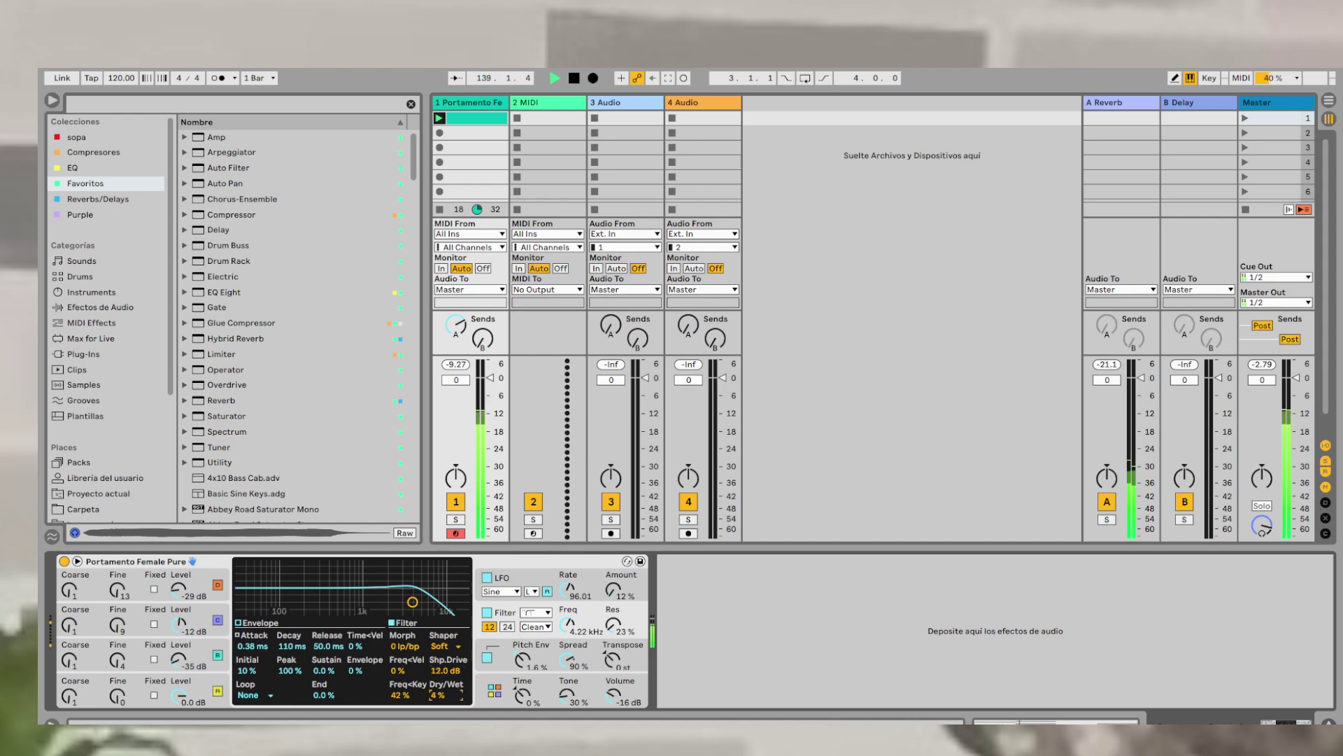
{"action": "left_click_drag", "start_coordinate": [439, 696], "coordinate": [439, 690]}
- Raise the LFO amount to 70 % and briefly show the help text for the LFO parameters
{"action": "mouse_move", "coordinate": [613, 589]}
{"action": "left_mouse_down"}
{"action": "mouse_move", "coordinate": [614, 552]}
{"action": "mouse_move", "coordinate": [616, 603]}
{"action": "left_mouse_up"}
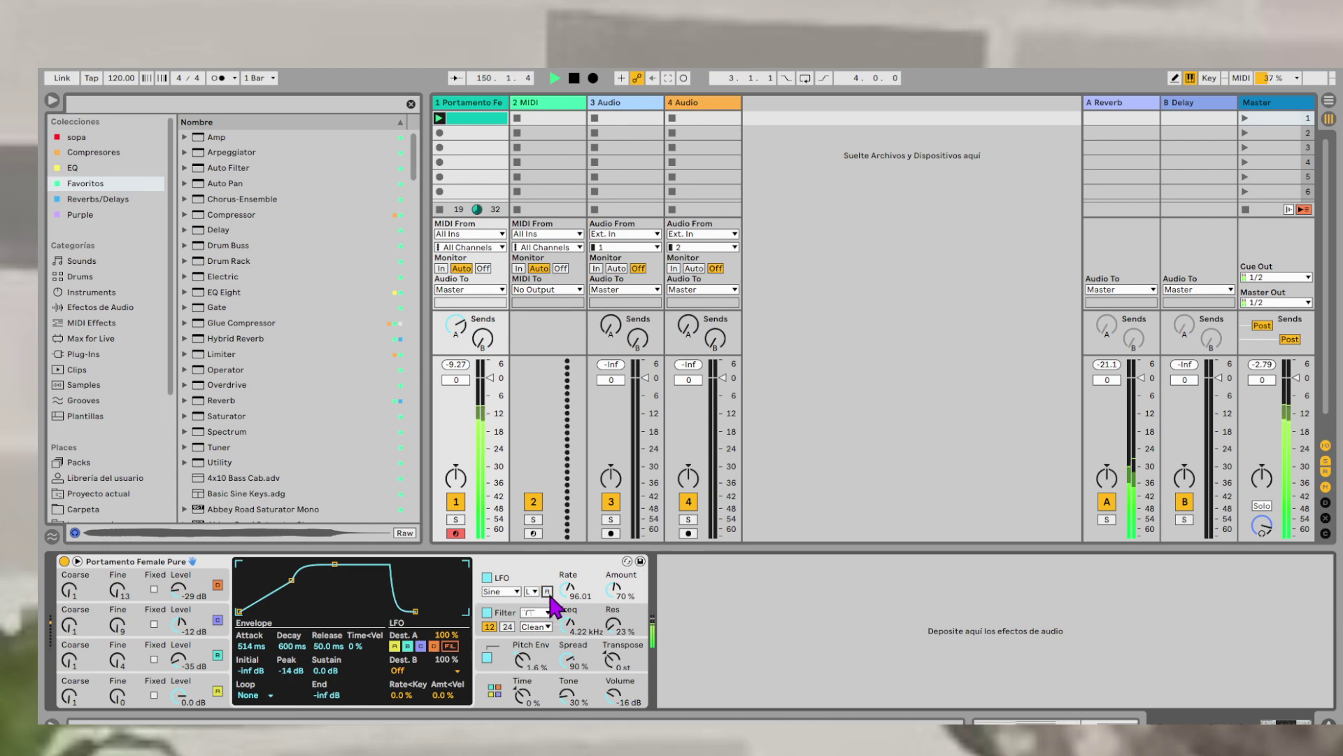
{"action": "key", "text": "shift+question"}
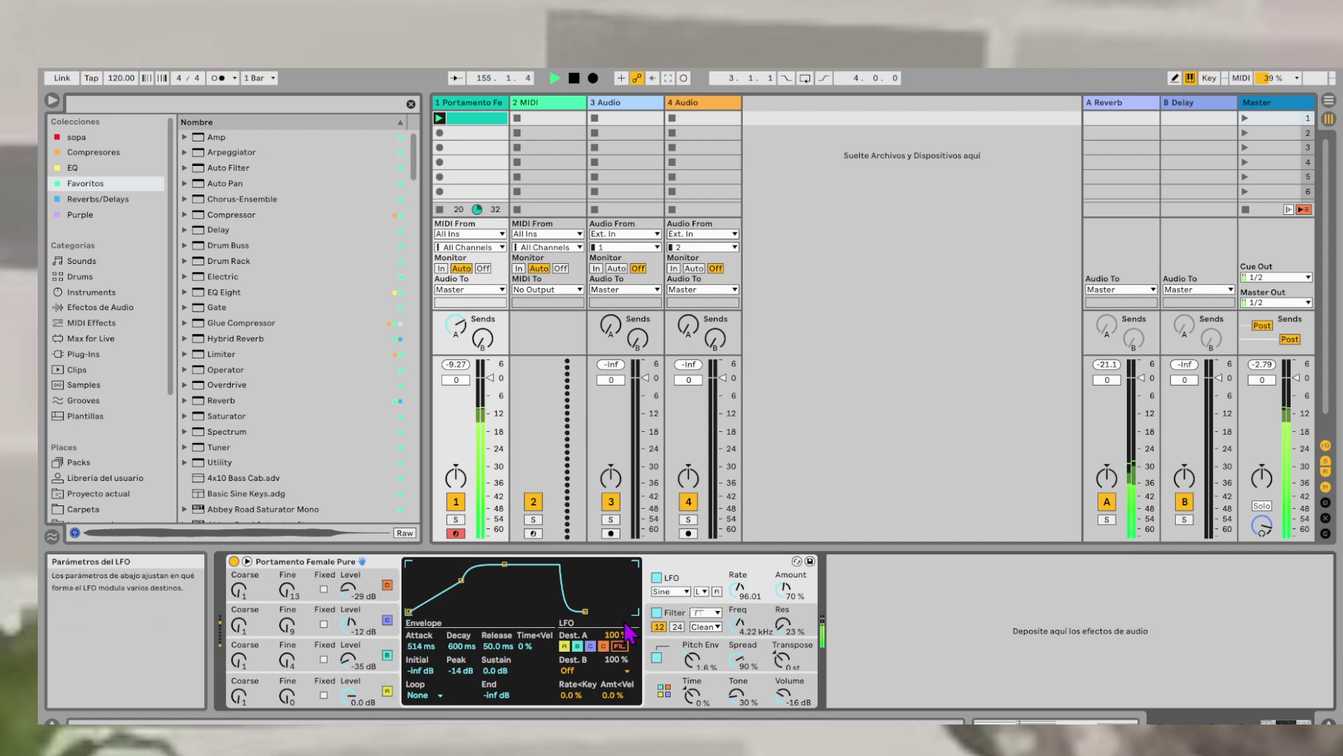
{"action": "left_click", "coordinate": [54, 721]}
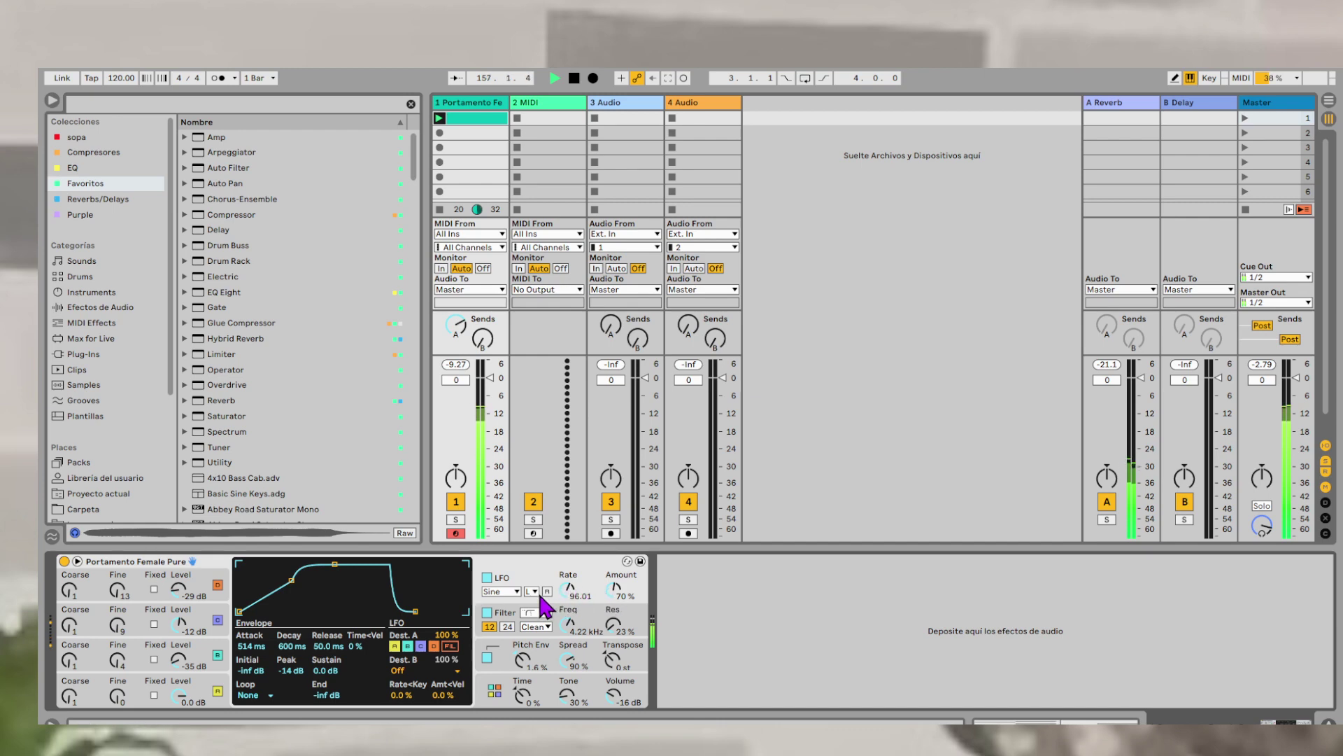
- Lower the LFO amount to 7.9 % and turn on the LFO retrigger
{"action": "left_click", "coordinate": [613, 592]}
{"action": "left_click_drag", "start_coordinate": [612, 591], "coordinate": [613, 604]}
{"action": "left_click_drag", "start_coordinate": [613, 604], "coordinate": [613, 605]}
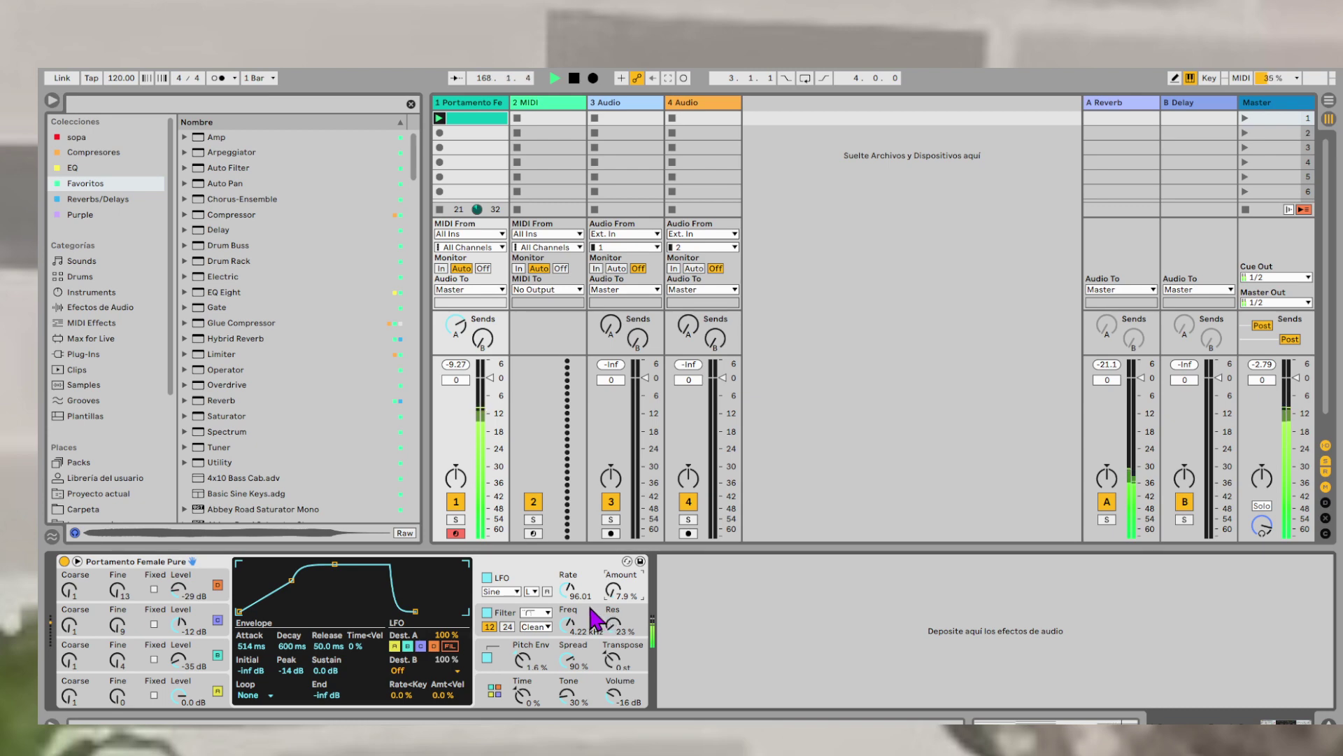
{"action": "left_click", "coordinate": [549, 594]}
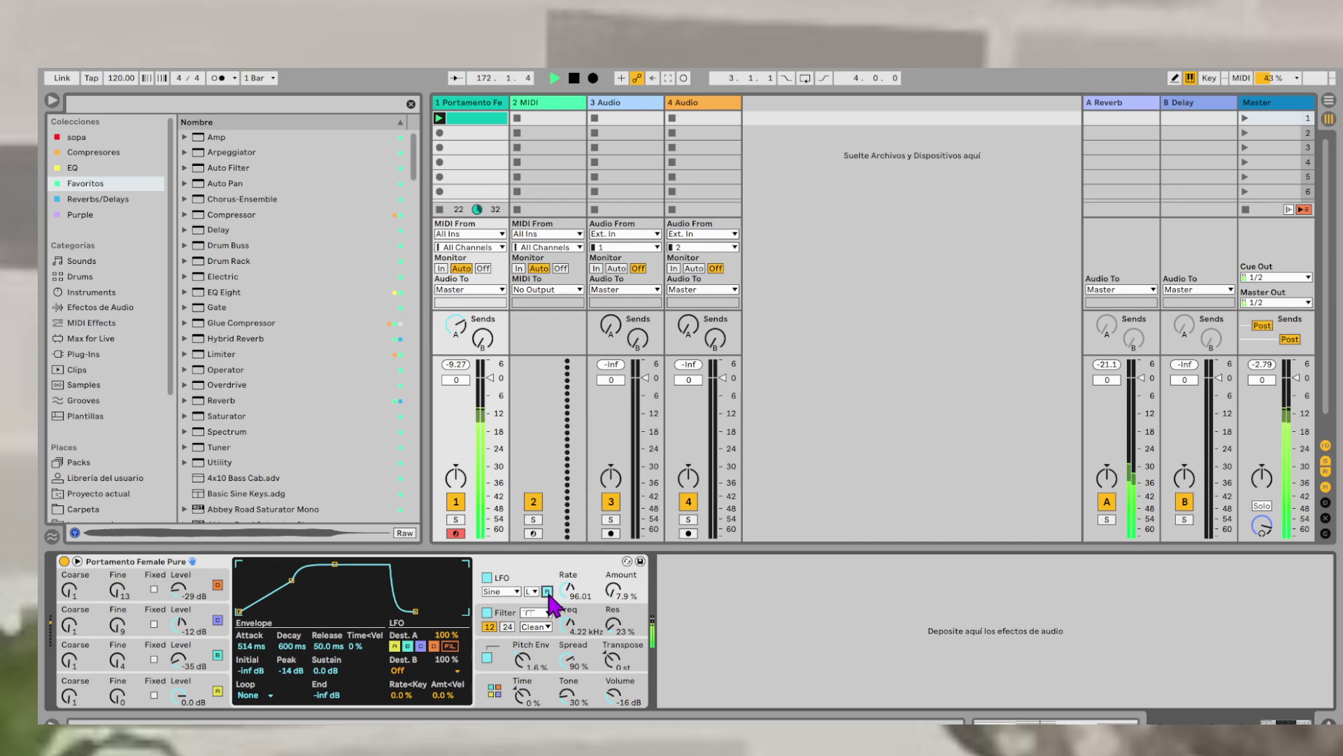
- Switch the LFO range to Sync and adjust its tempo-synced rate
{"action": "left_click", "coordinate": [539, 594]}
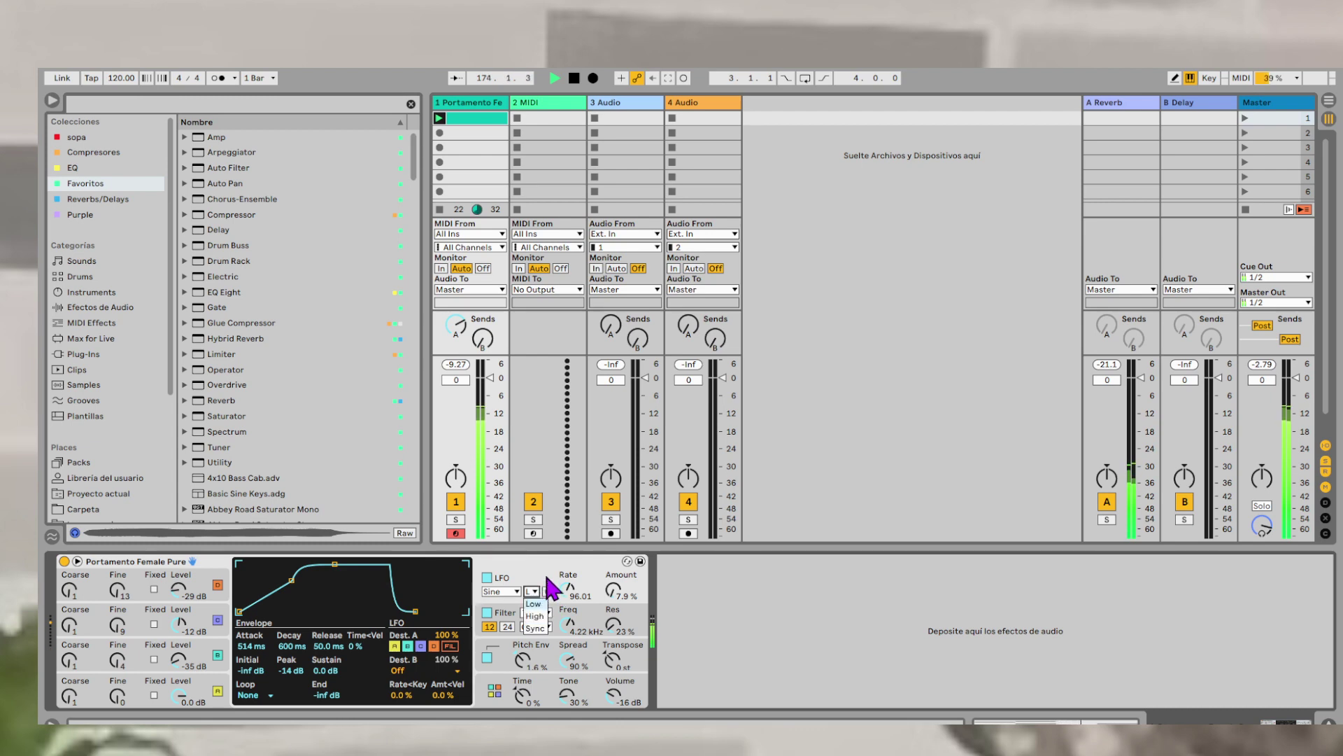
{"action": "left_click", "coordinate": [538, 628]}
{"action": "left_click", "coordinate": [565, 592]}
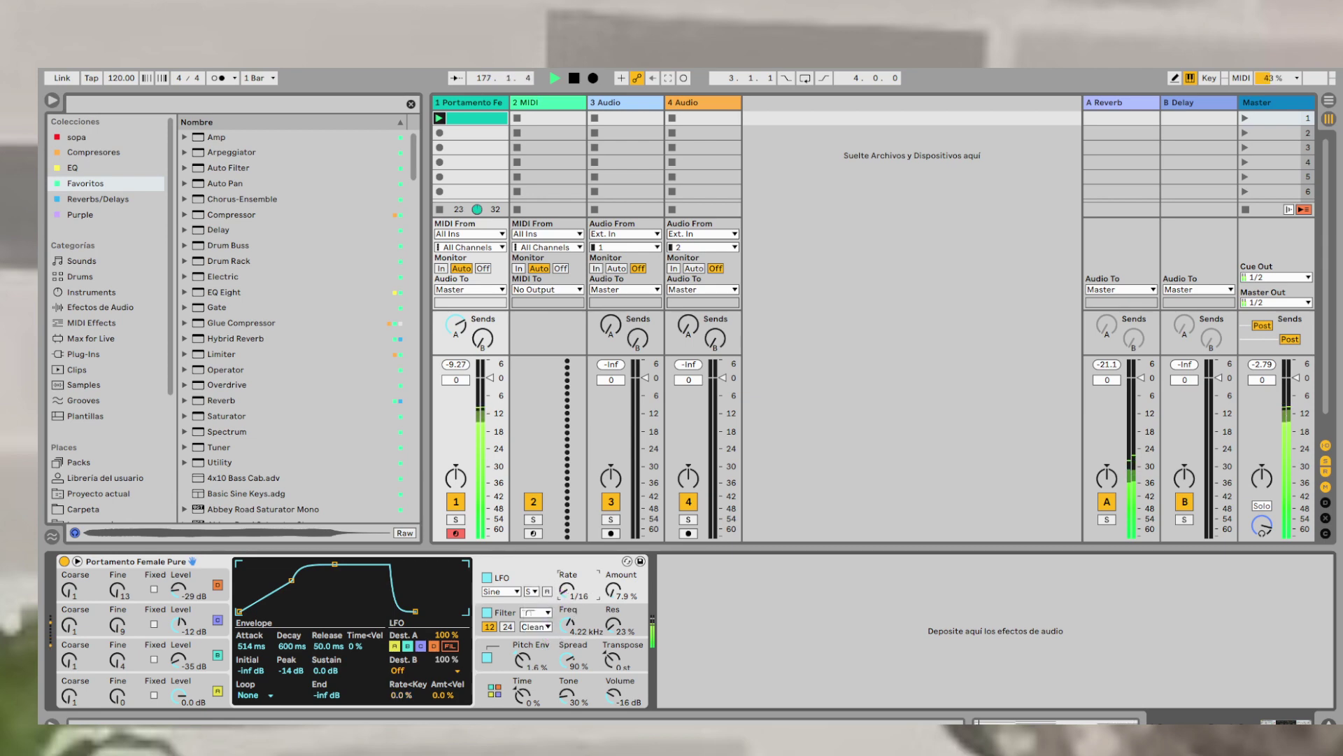
{"action": "mouse_move", "coordinate": [565, 591]}
{"action": "left_mouse_down"}
{"action": "mouse_move", "coordinate": [617, 559]}
{"action": "mouse_move", "coordinate": [602, 592]}
{"action": "mouse_move", "coordinate": [575, 582]}
{"action": "left_mouse_up"}
- Display the Reverb device on return track A
{"action": "left_click", "coordinate": [1133, 105]}
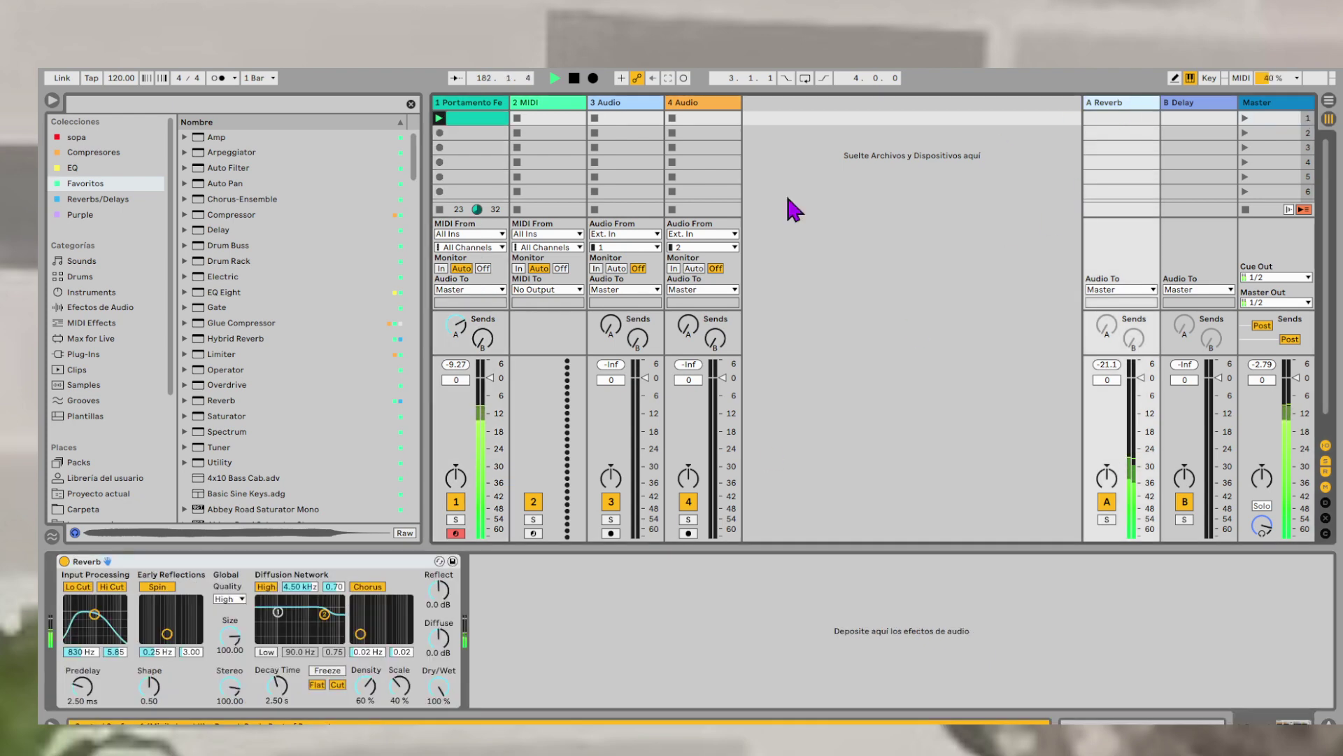
- Set the reverb predelay on return track A to 66.0 ms and display the Operator device on track 1
{"action": "left_click_drag", "start_coordinate": [82, 692], "coordinate": [83, 647]}
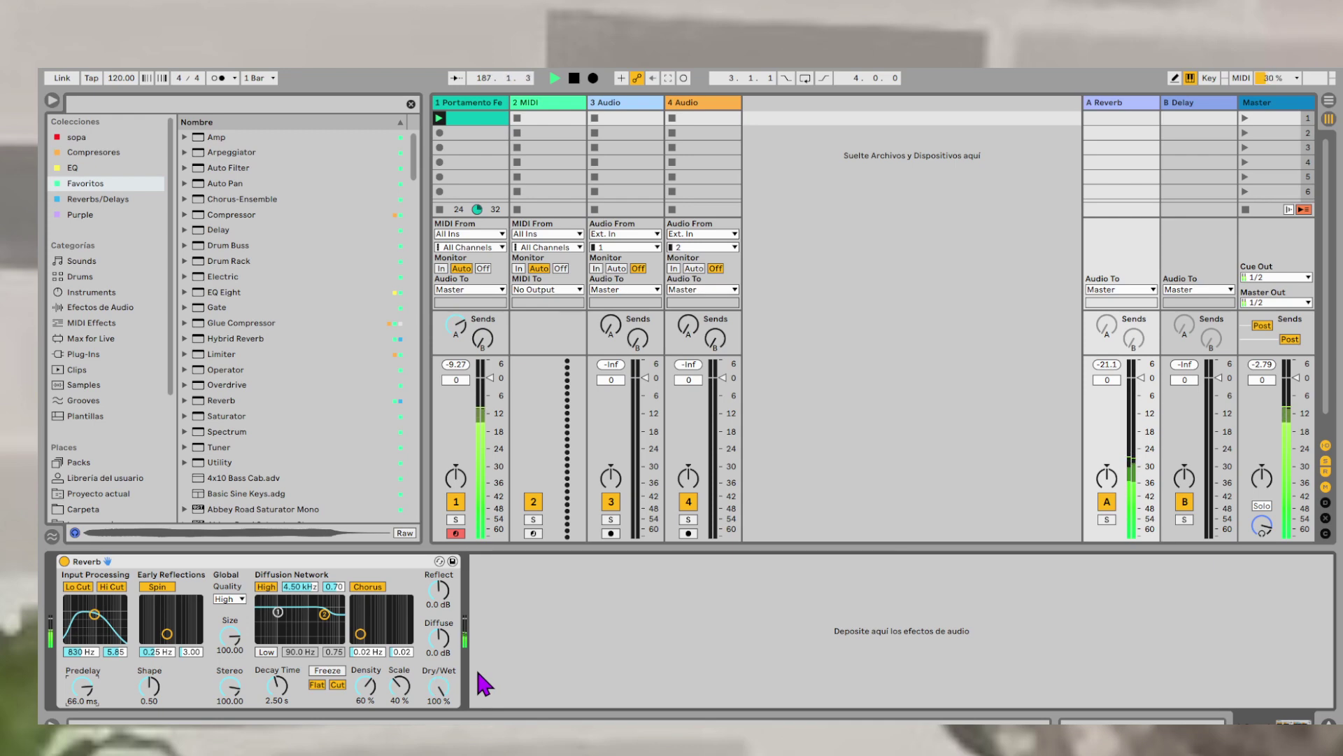
{"action": "left_click", "coordinate": [480, 102]}
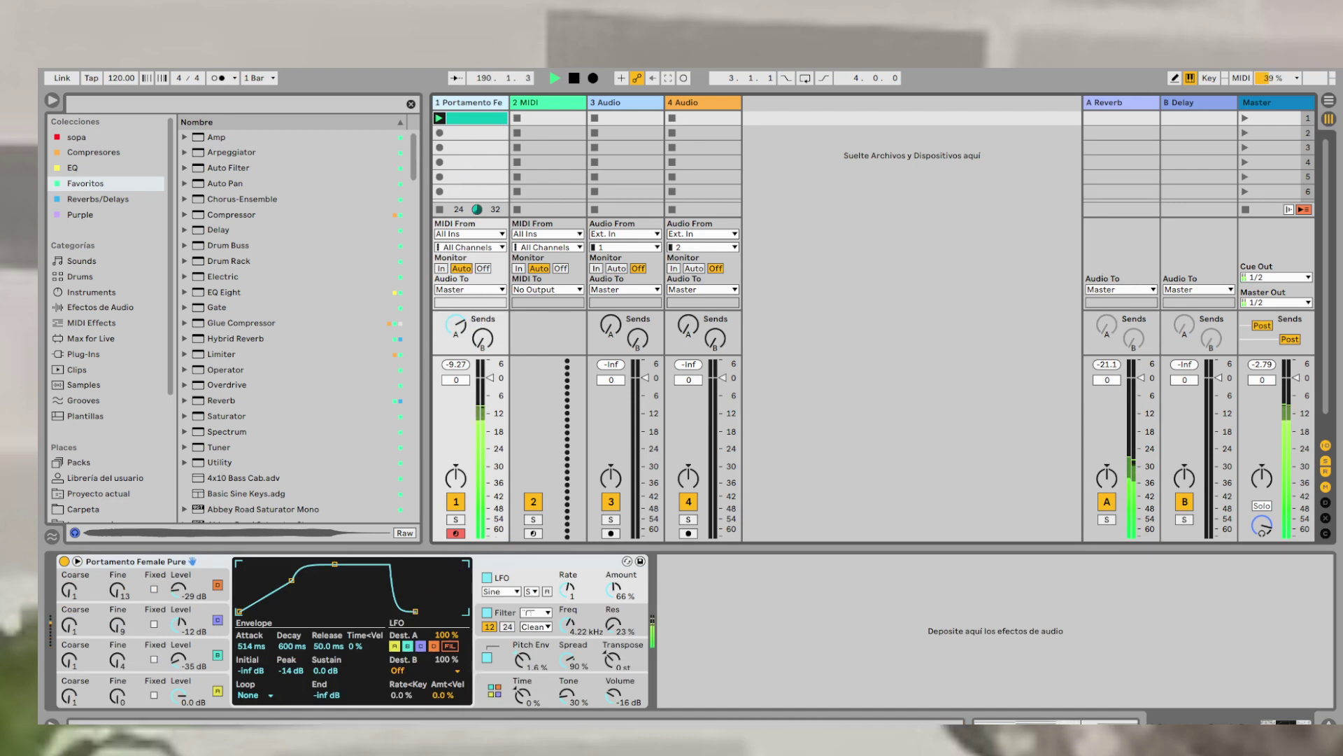
{"action": "left_click", "coordinate": [238, 737]}
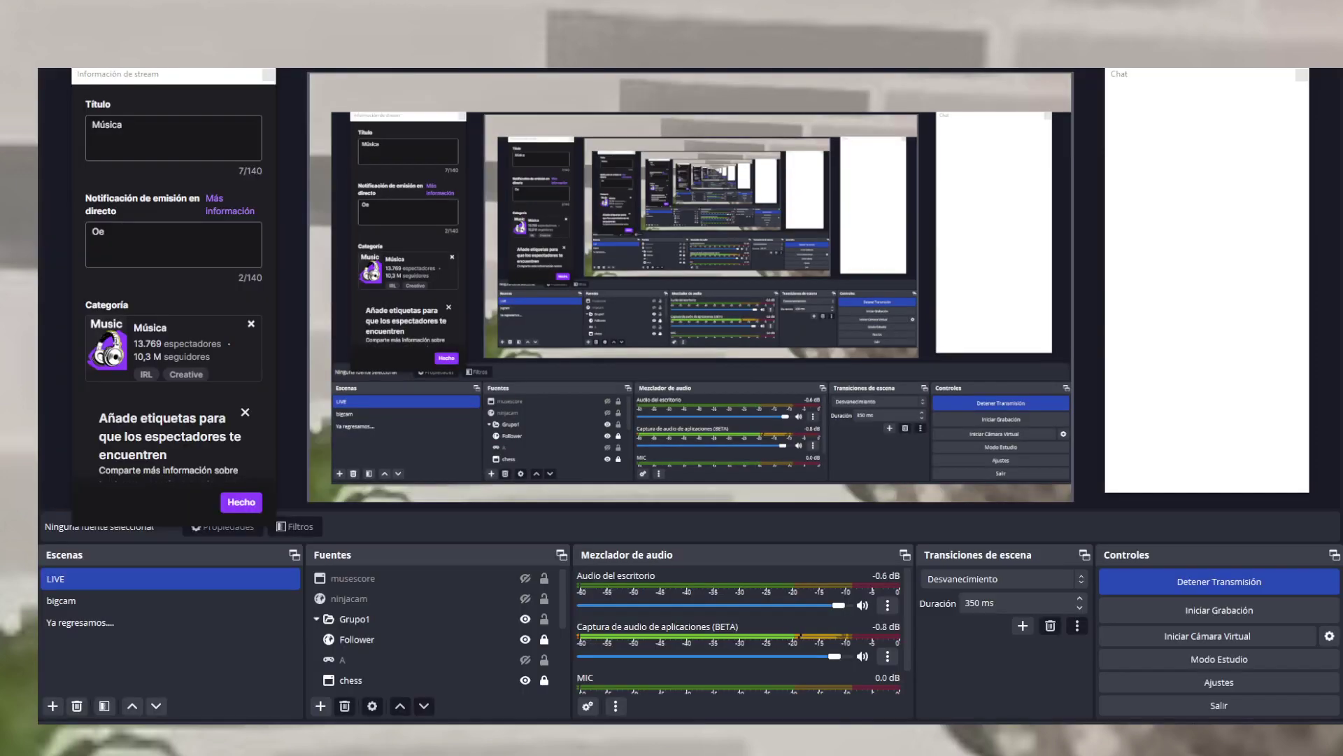
{"action": "left_click", "coordinate": [290, 737]}
{"action": "left_click", "coordinate": [290, 737]}
{"action": "left_click", "coordinate": [242, 509]}
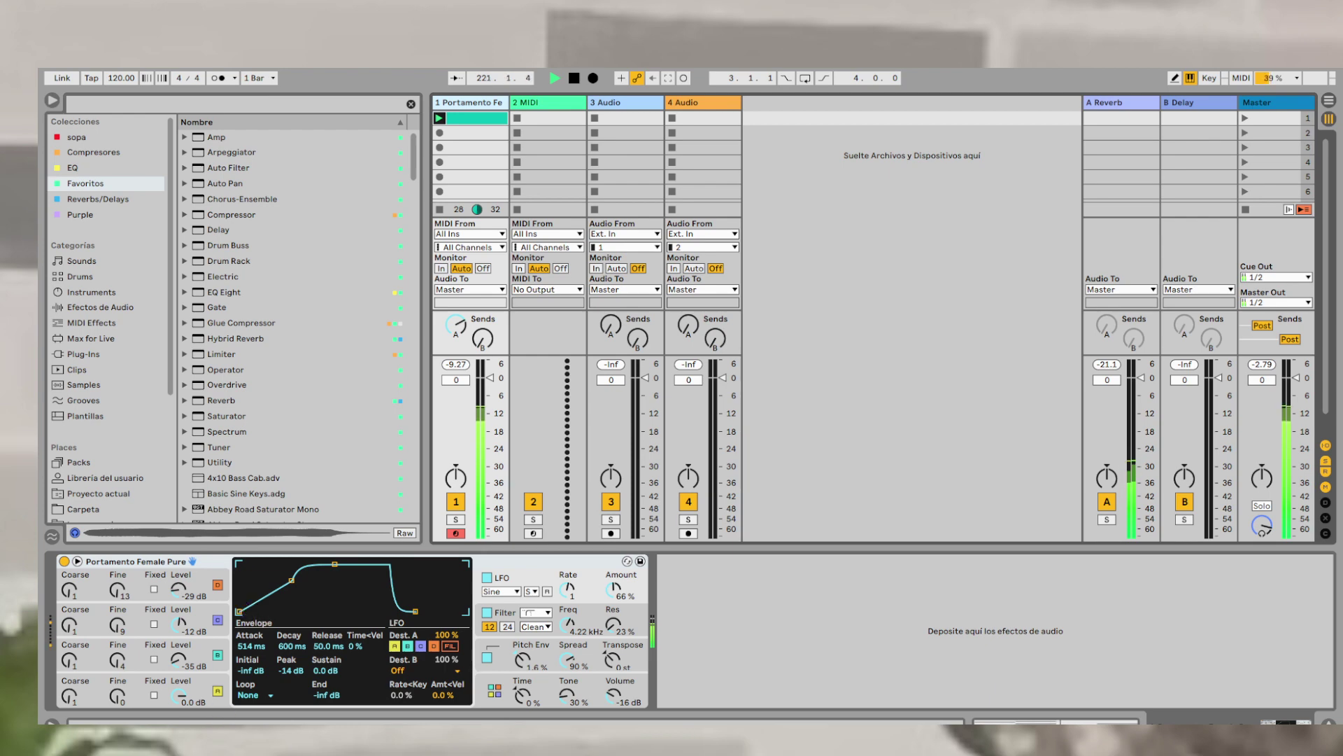
- Switch to OBS Studio, reposition the stream information panel, and hide and show the Chat panel
{"action": "left_click", "coordinate": [693, 738]}
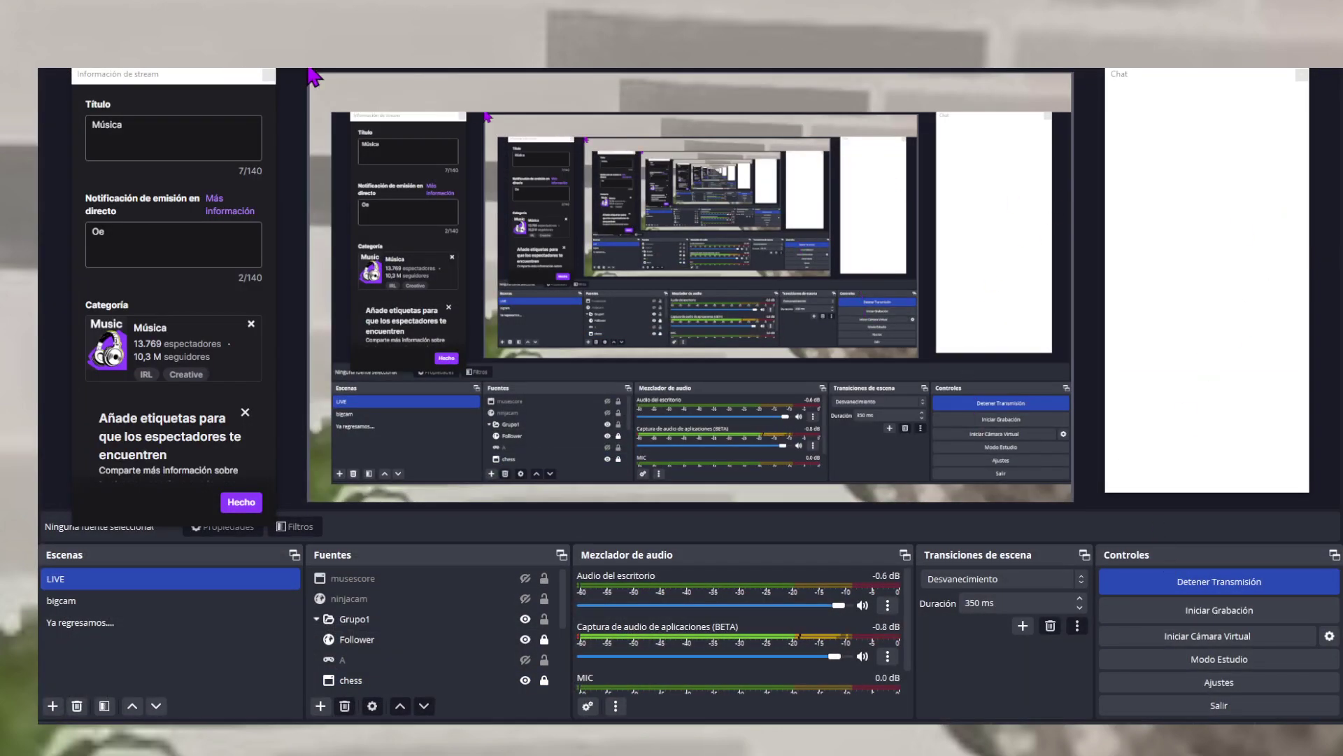
{"action": "left_click_drag", "start_coordinate": [203, 72], "coordinate": [179, 77]}
{"action": "right_click", "coordinate": [179, 75]}
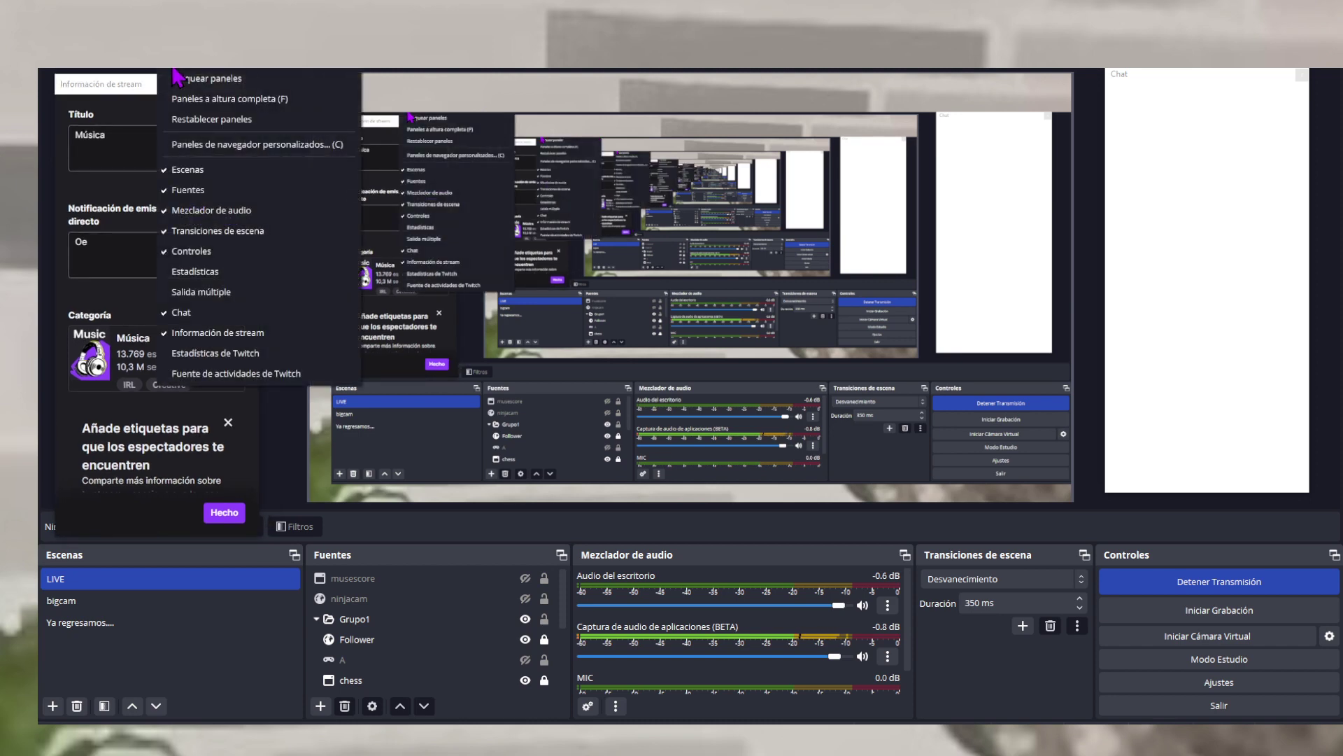
{"action": "left_click", "coordinate": [183, 312]}
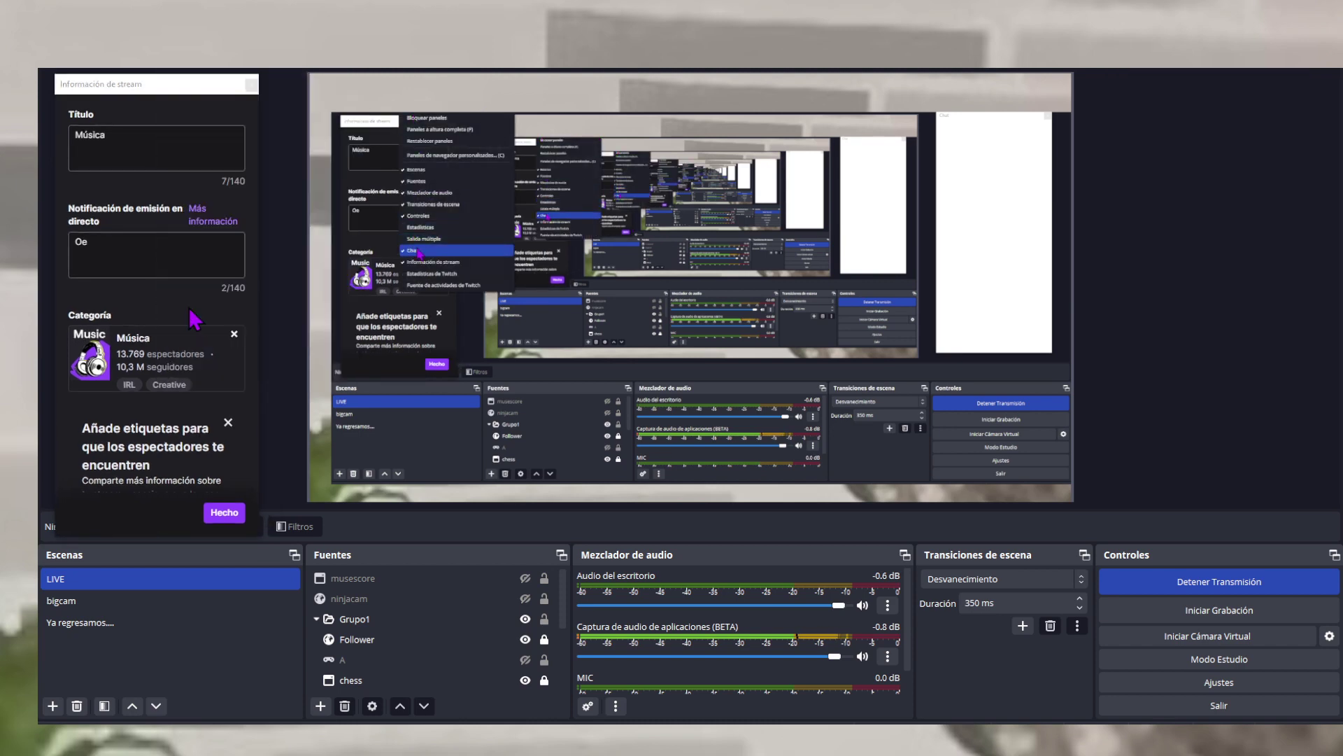
{"action": "right_click", "coordinate": [208, 69]}
{"action": "left_click", "coordinate": [206, 316]}
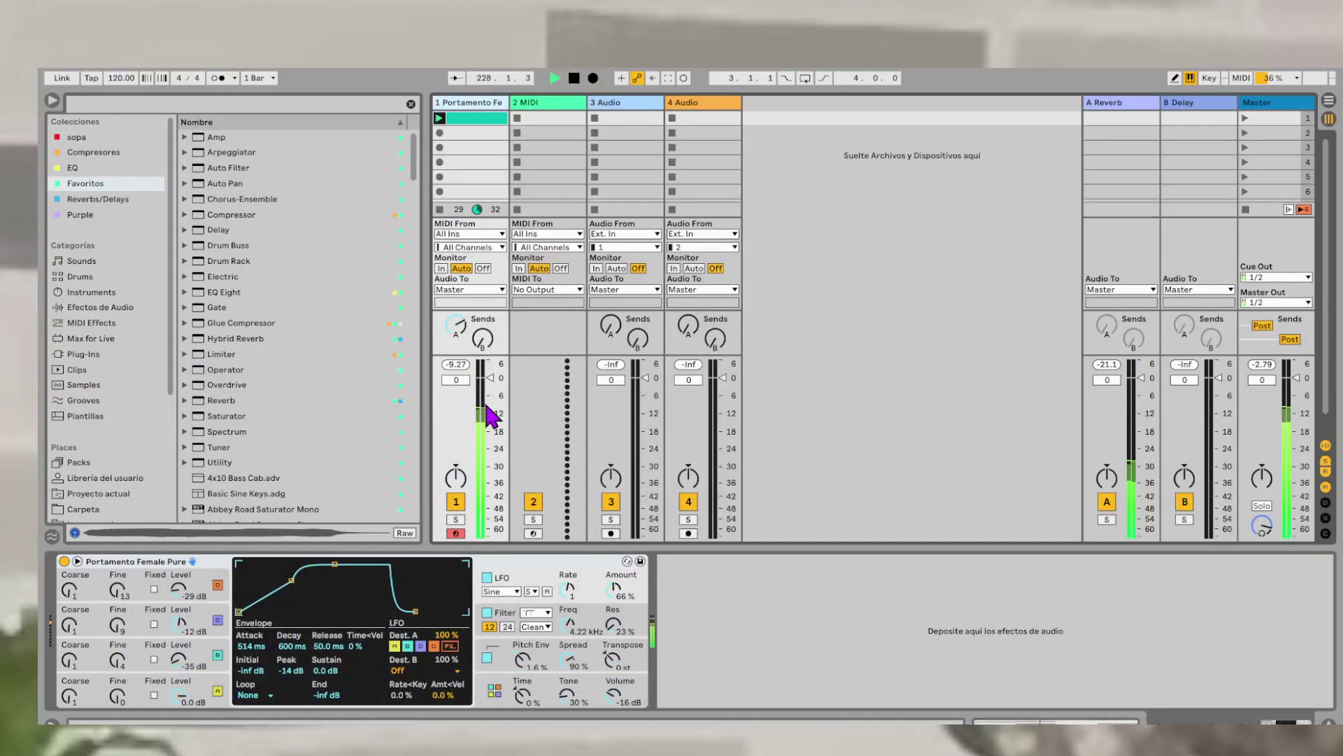
- Examine the envelopes of Operator's oscillators C, D and A on track 1
{"action": "left_click", "coordinate": [200, 661]}
{"action": "left_click", "coordinate": [202, 593]}
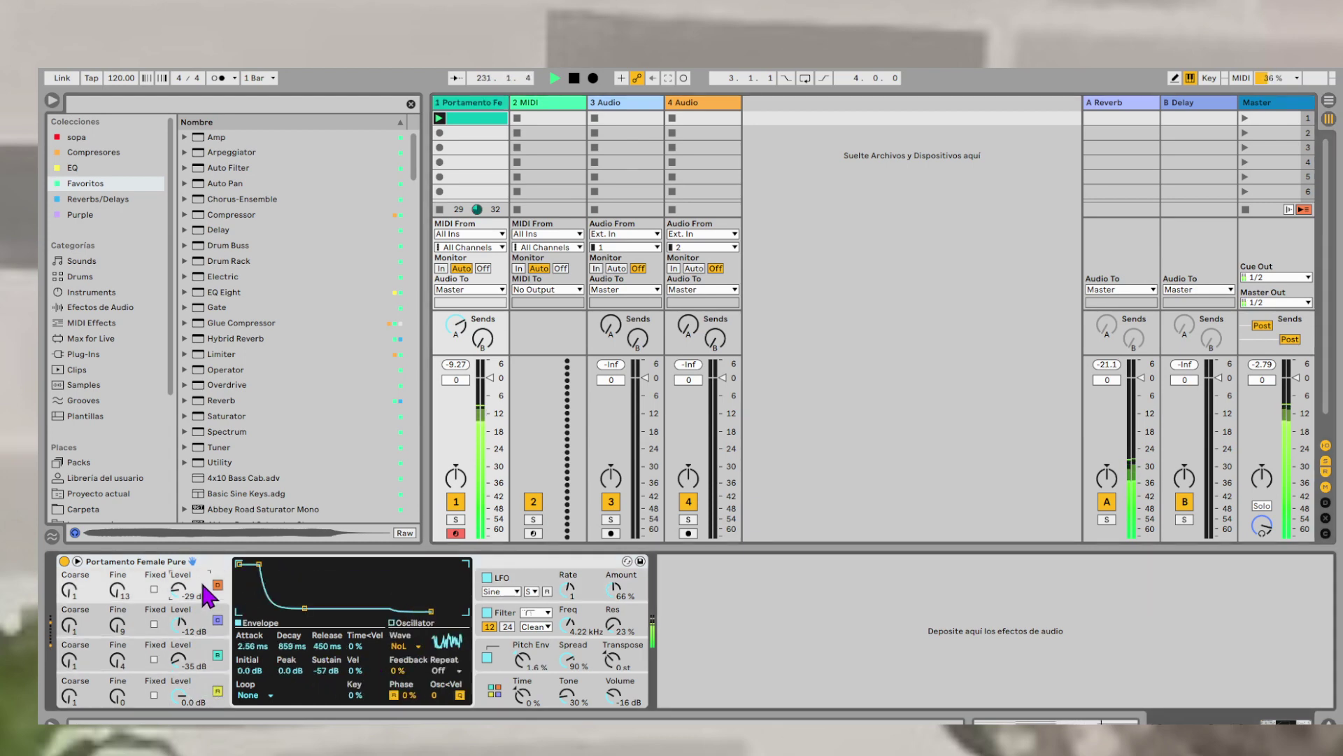
{"action": "left_click", "coordinate": [196, 682]}
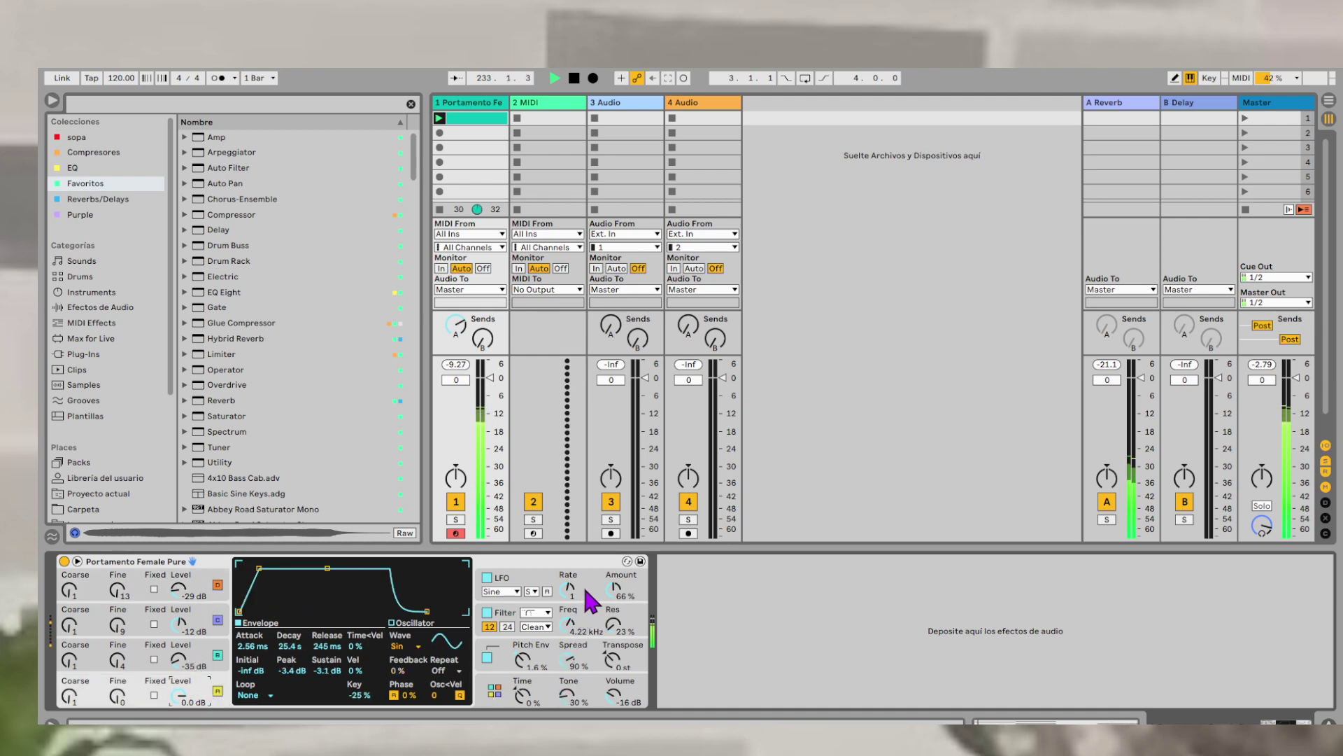
- Lower the LFO amount to 9.4 % and turn on the LFO retrigger
{"action": "left_click_drag", "start_coordinate": [615, 595], "coordinate": [615, 614]}
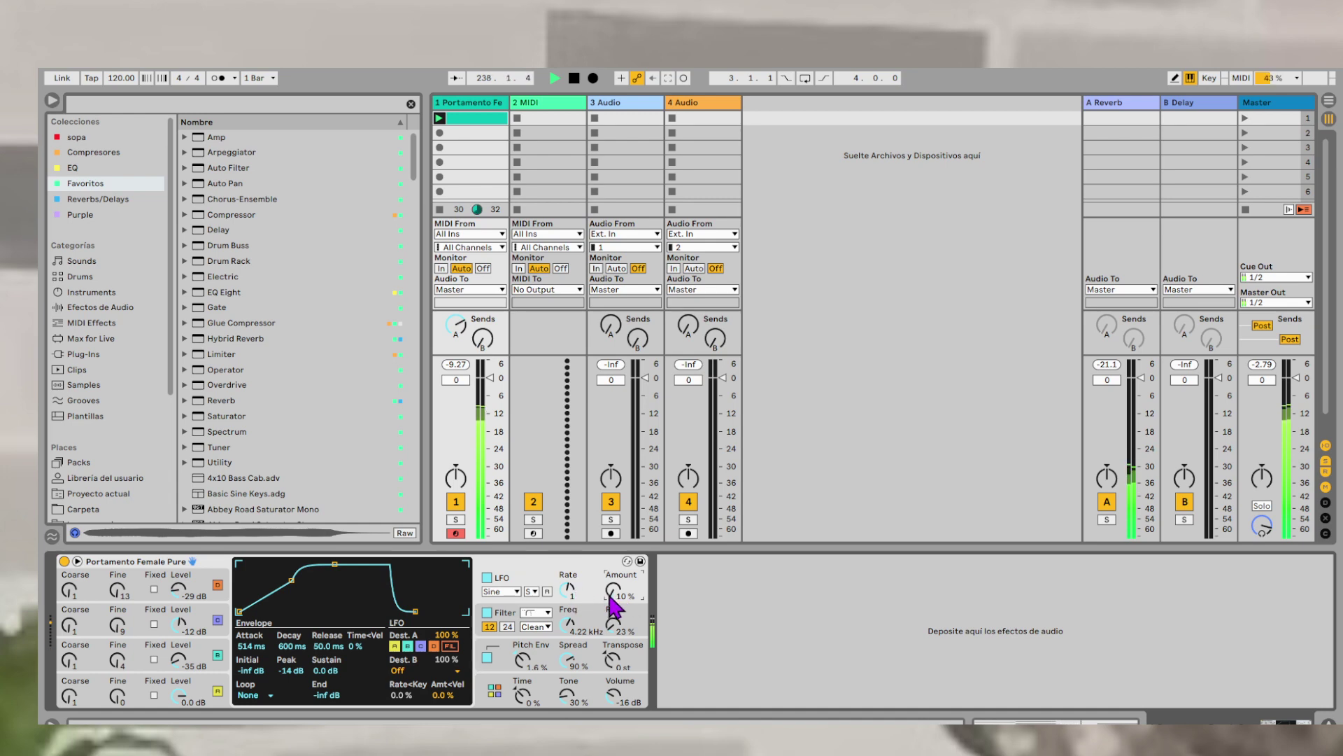
{"action": "left_click", "coordinate": [547, 592]}
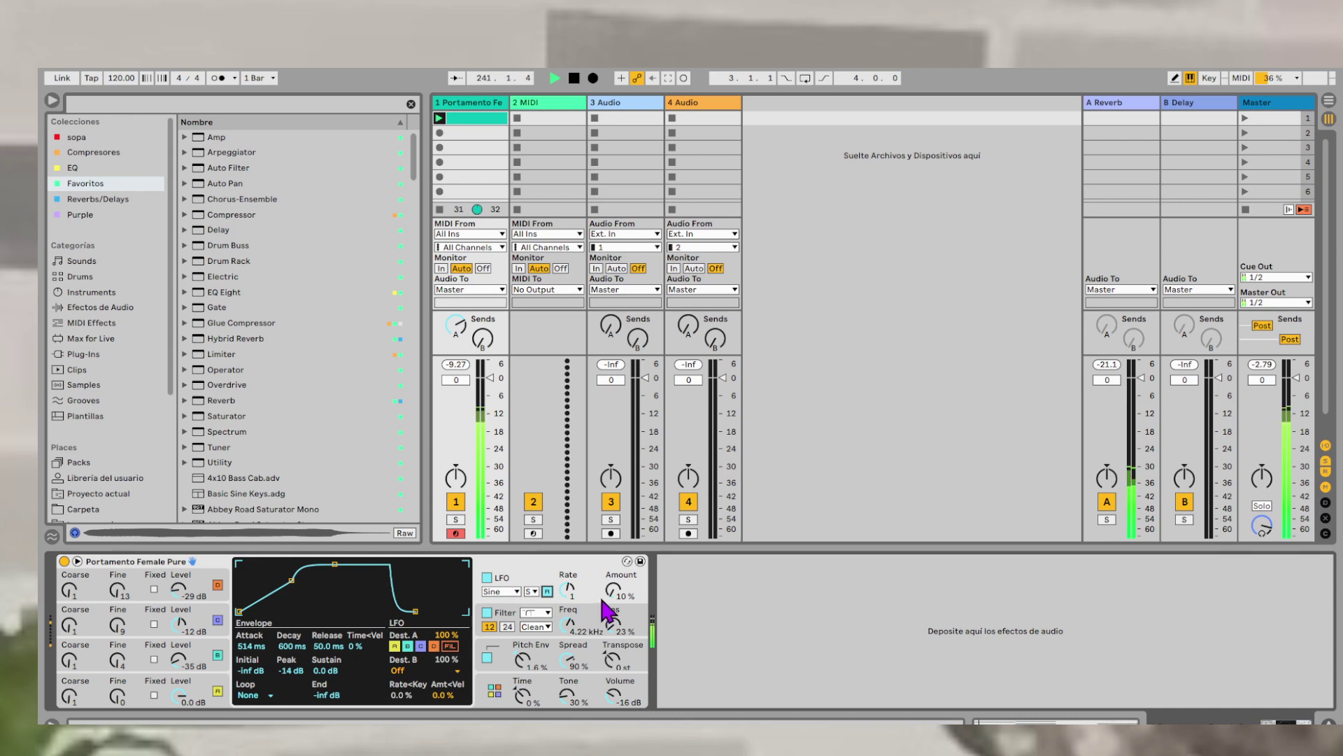
{"action": "left_click", "coordinate": [614, 590]}
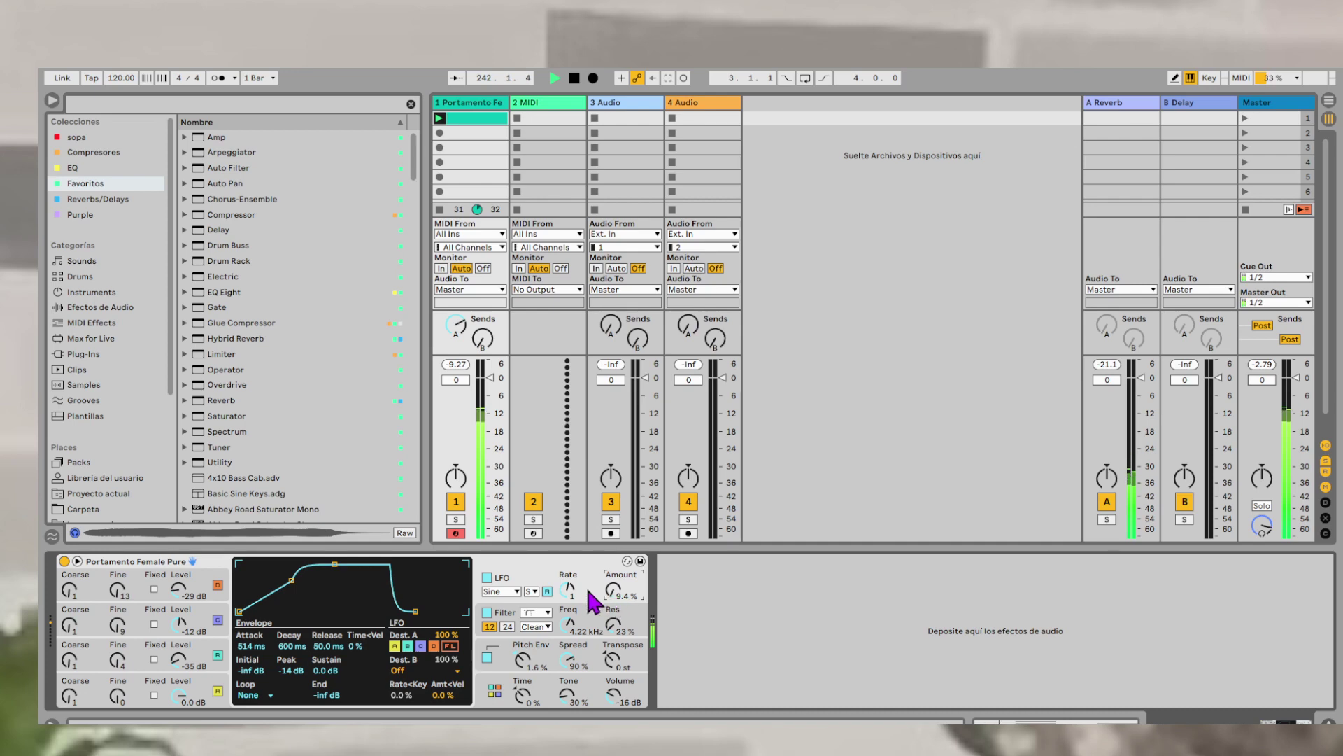
- Swap the Operator preset among the Voices sounds, auditioning Solo Female Long Rel and loading Solo Female Fast Att
{"action": "left_click", "coordinate": [627, 561]}
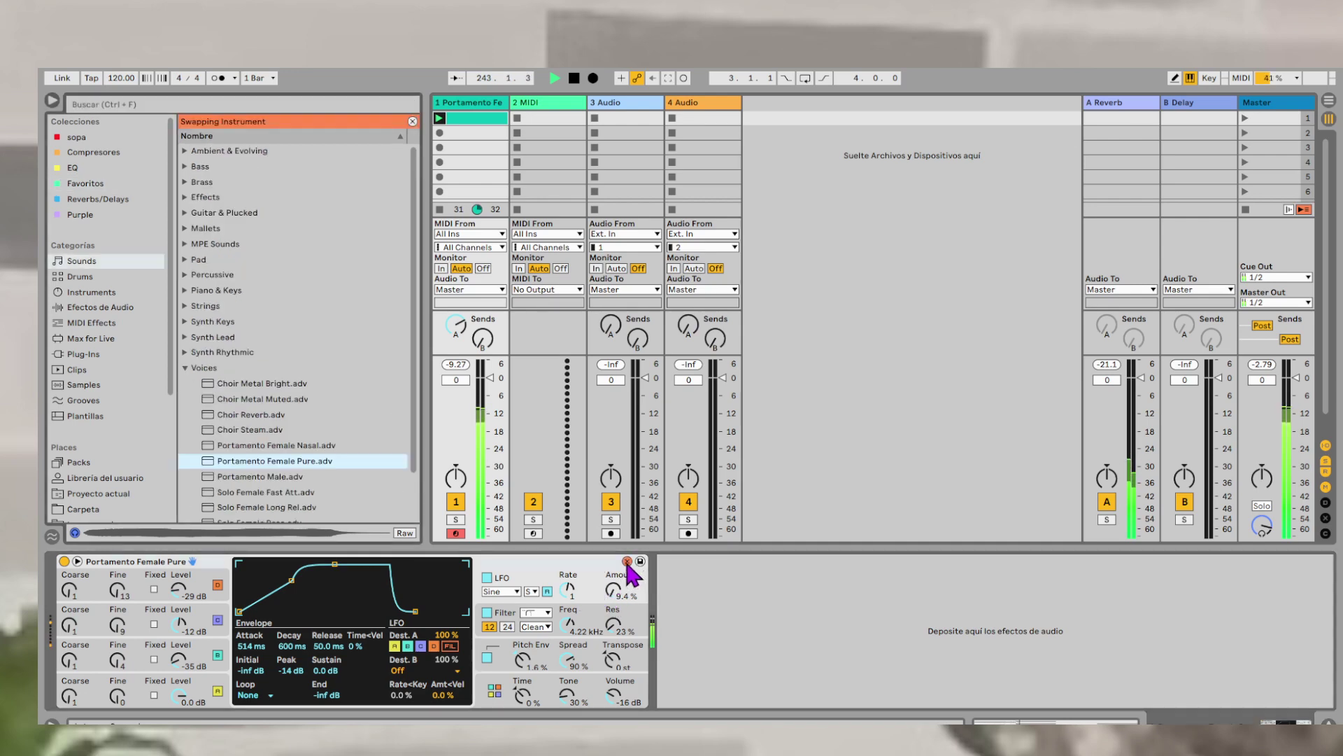
{"action": "scroll", "coordinate": [240, 436], "scroll_direction": "down", "scroll_amount": 3}
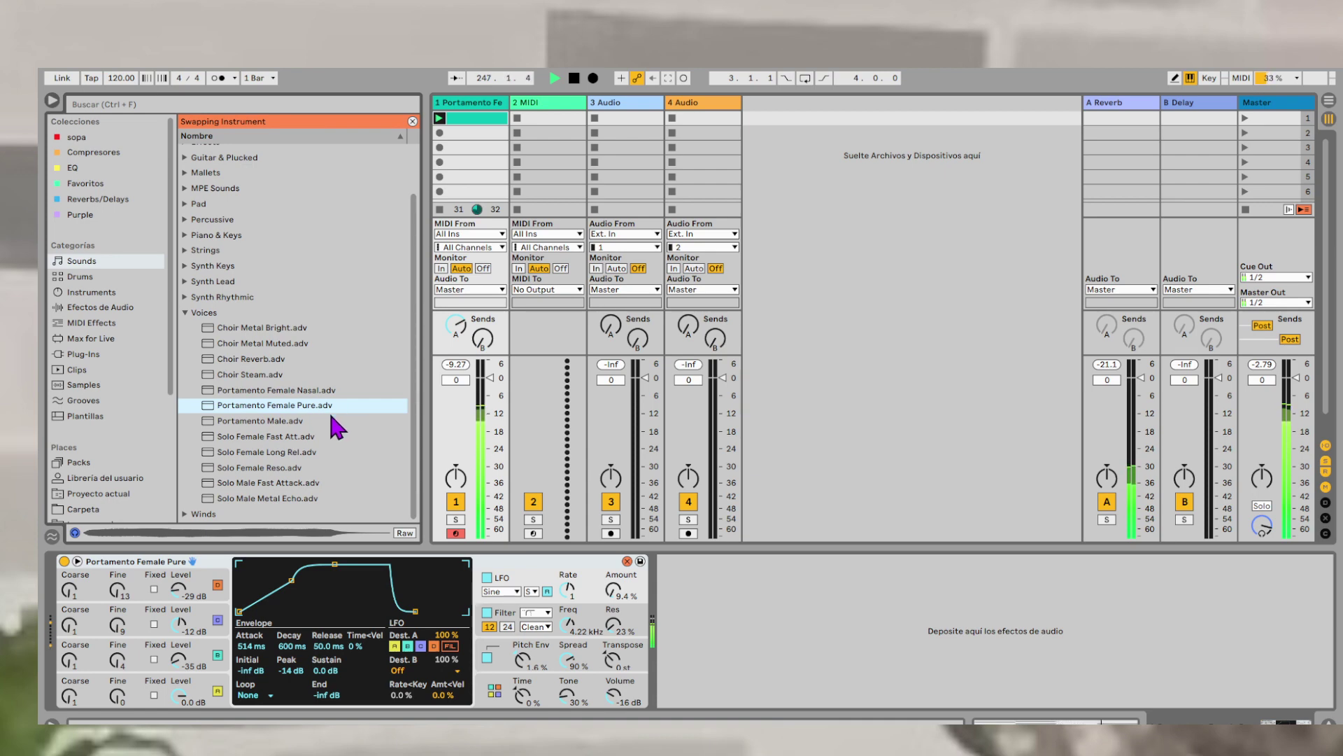
{"action": "left_click", "coordinate": [274, 452]}
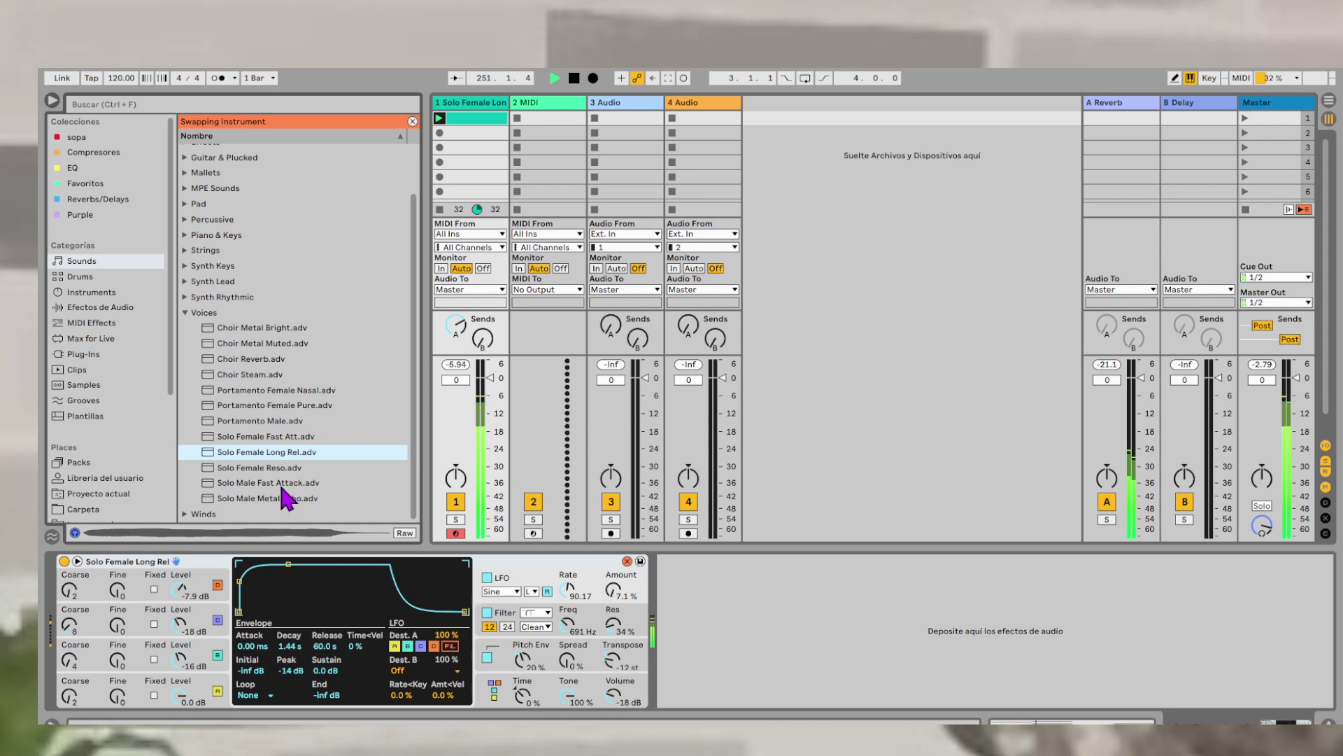
{"action": "left_click_drag", "start_coordinate": [293, 438], "coordinate": [306, 580]}
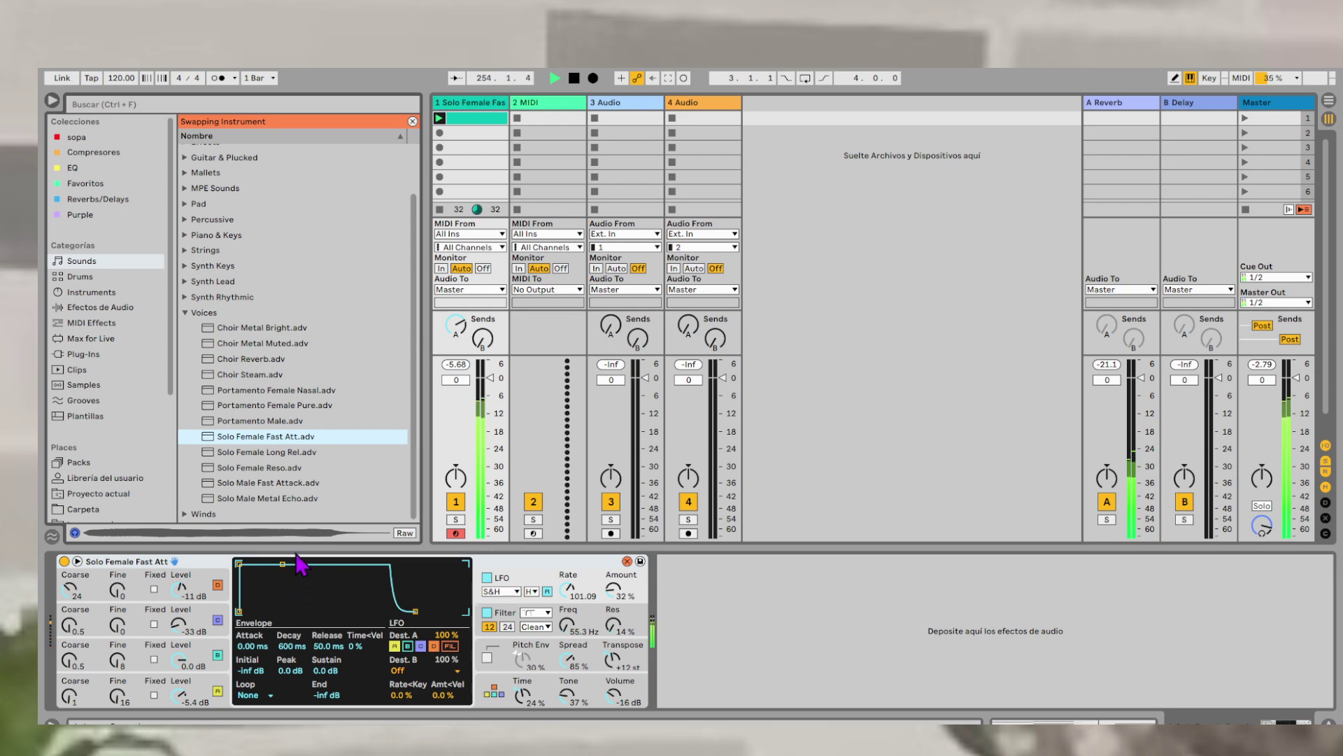
{"action": "left_click", "coordinate": [452, 388]}
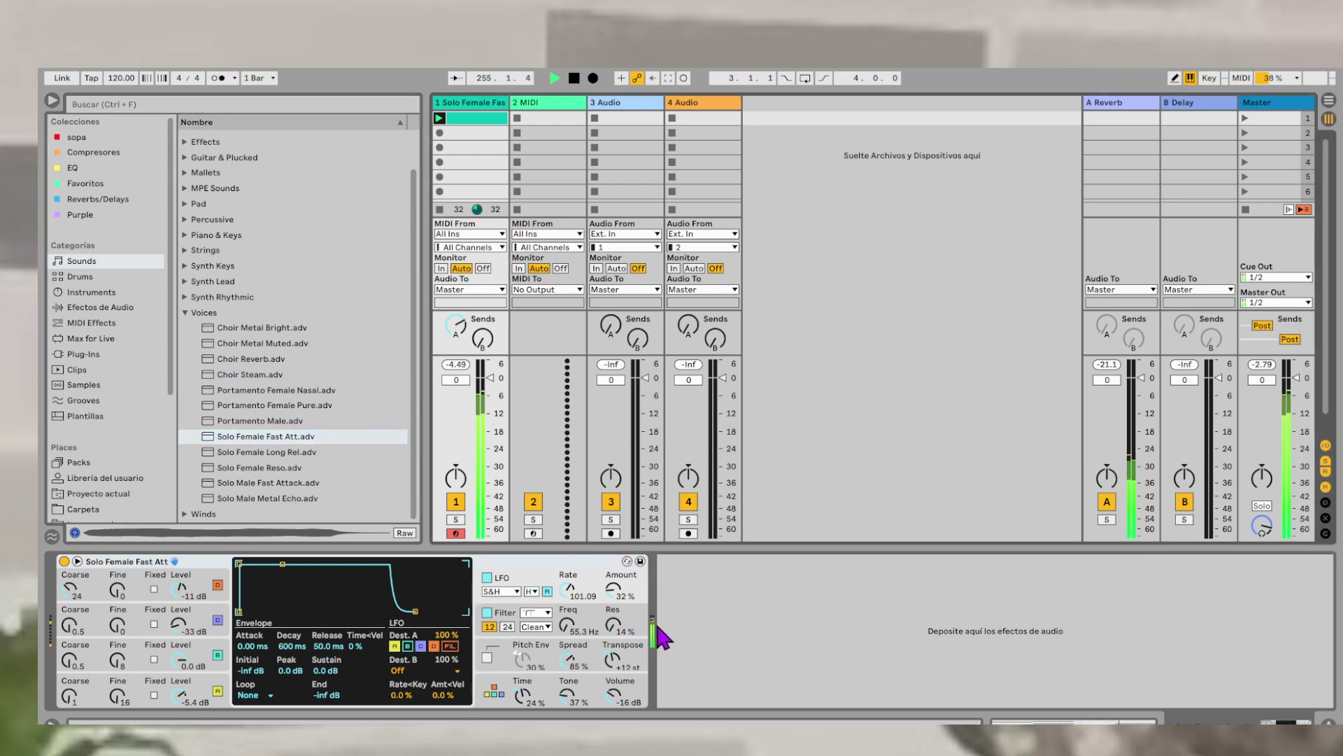
{"action": "left_click", "coordinate": [808, 682]}
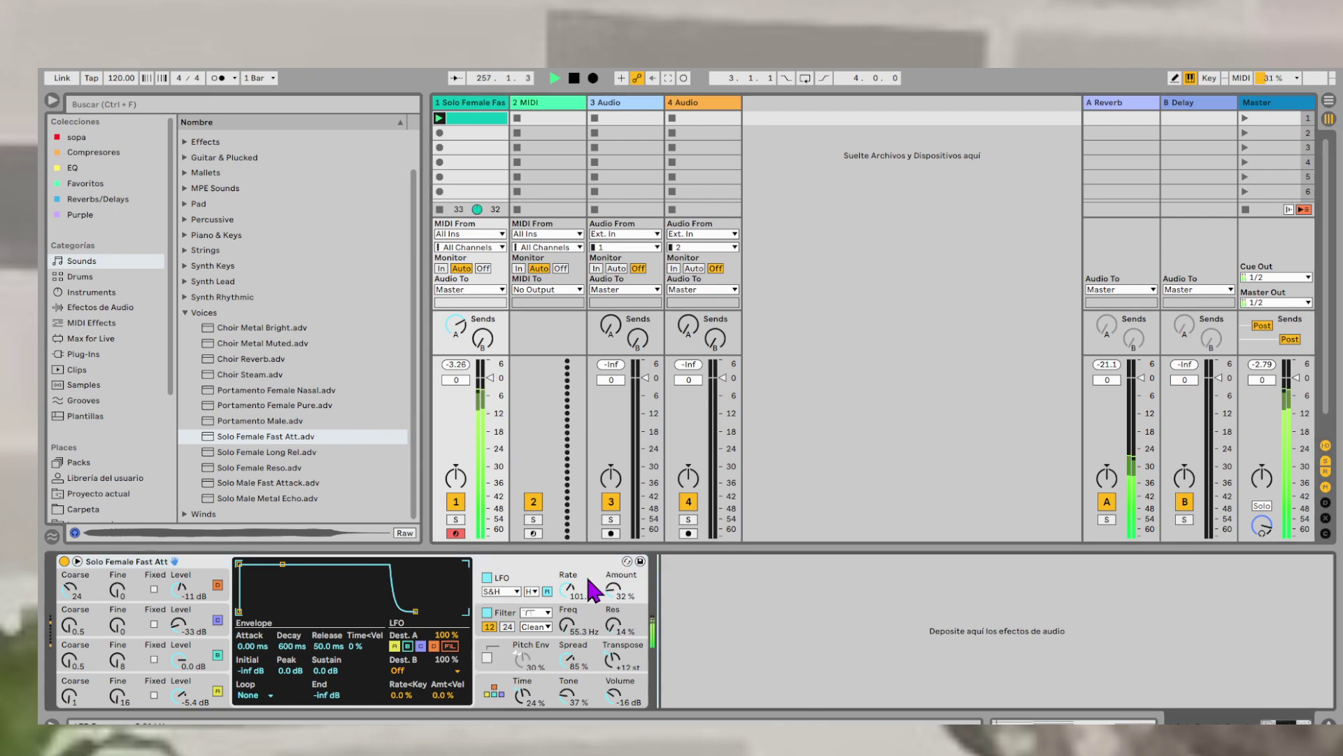
- Switch Operator's filter to the band-pass type and set its frequency to 745 Hz
{"action": "left_click", "coordinate": [584, 625]}
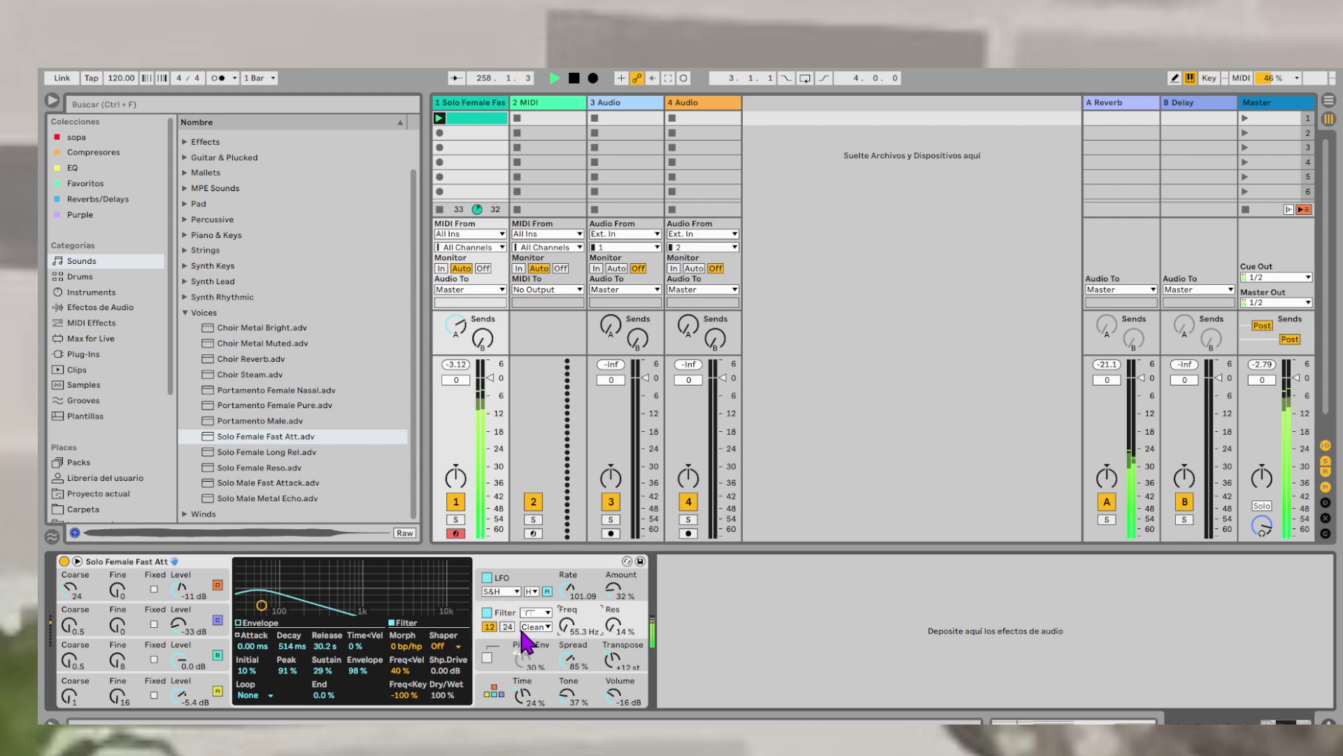
{"action": "mouse_move", "coordinate": [565, 628]}
{"action": "left_mouse_down"}
{"action": "mouse_move", "coordinate": [565, 602]}
{"action": "mouse_move", "coordinate": [566, 630]}
{"action": "left_mouse_up"}
{"action": "left_click", "coordinate": [542, 612]}
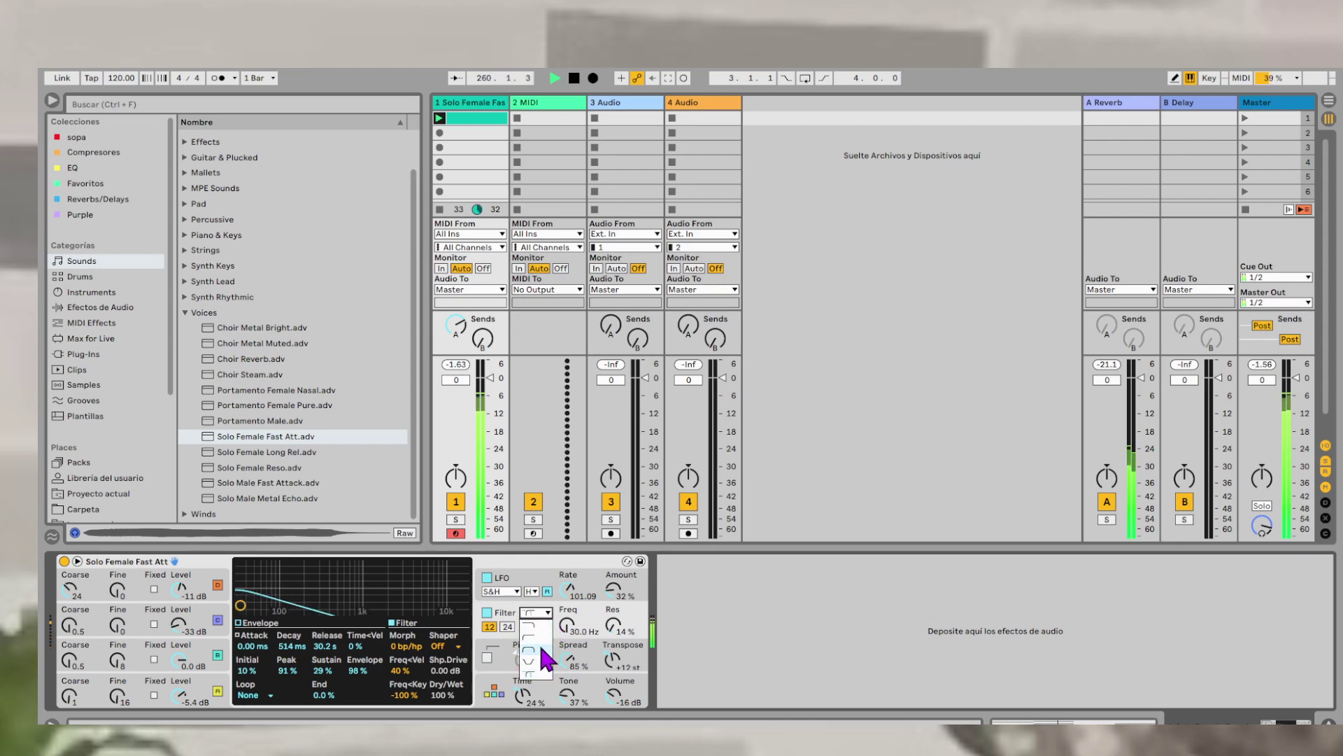
{"action": "left_click", "coordinate": [546, 649]}
{"action": "left_click_drag", "start_coordinate": [564, 633], "coordinate": [564, 579]}
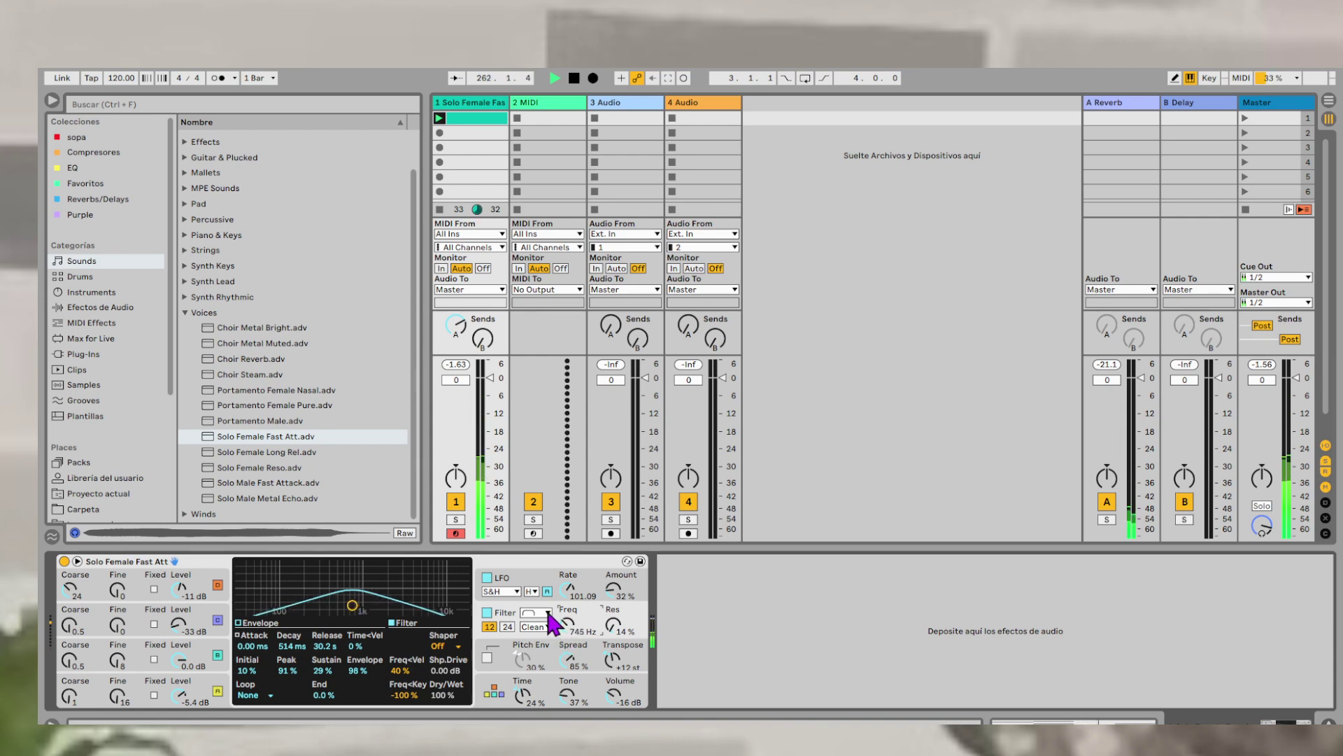
- Switch the filter to the low-pass type and set its frequency to 52.6 Hz
{"action": "left_click", "coordinate": [545, 609]}
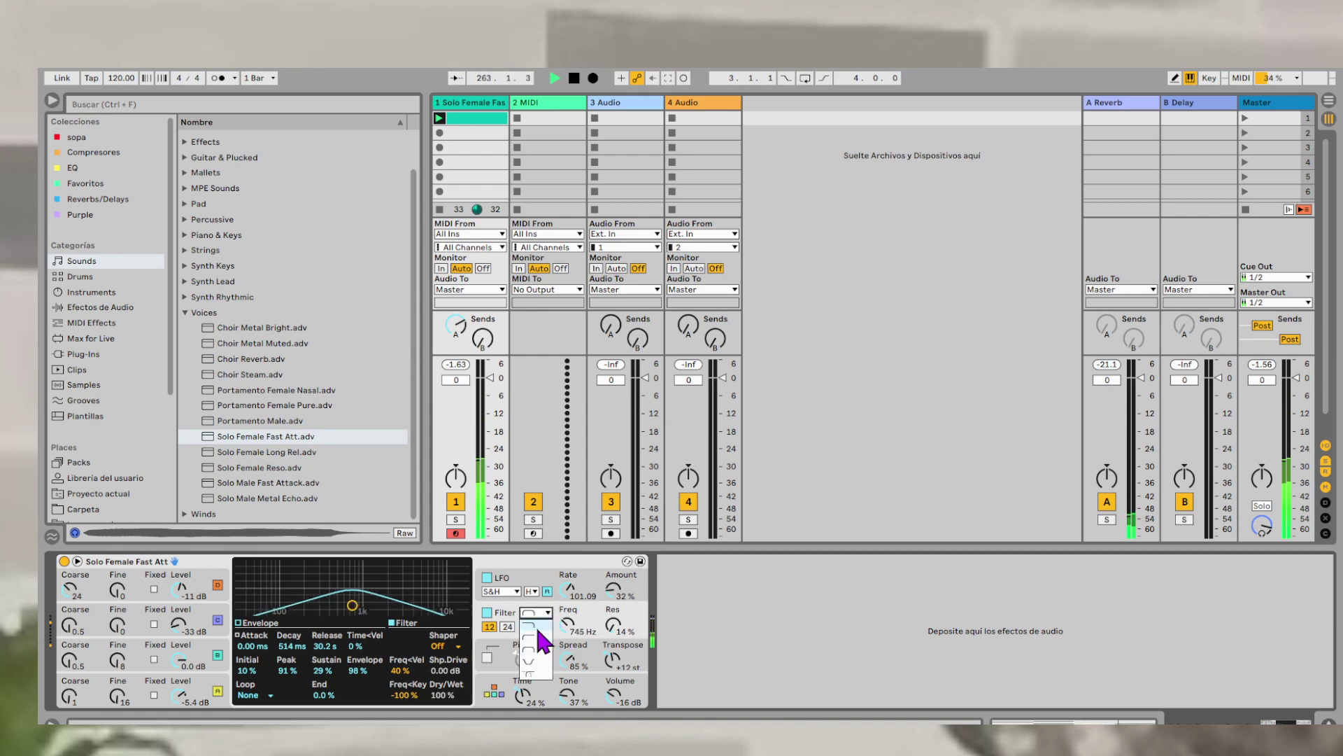
{"action": "left_click", "coordinate": [536, 625]}
{"action": "left_click_drag", "start_coordinate": [564, 633], "coordinate": [564, 704]}
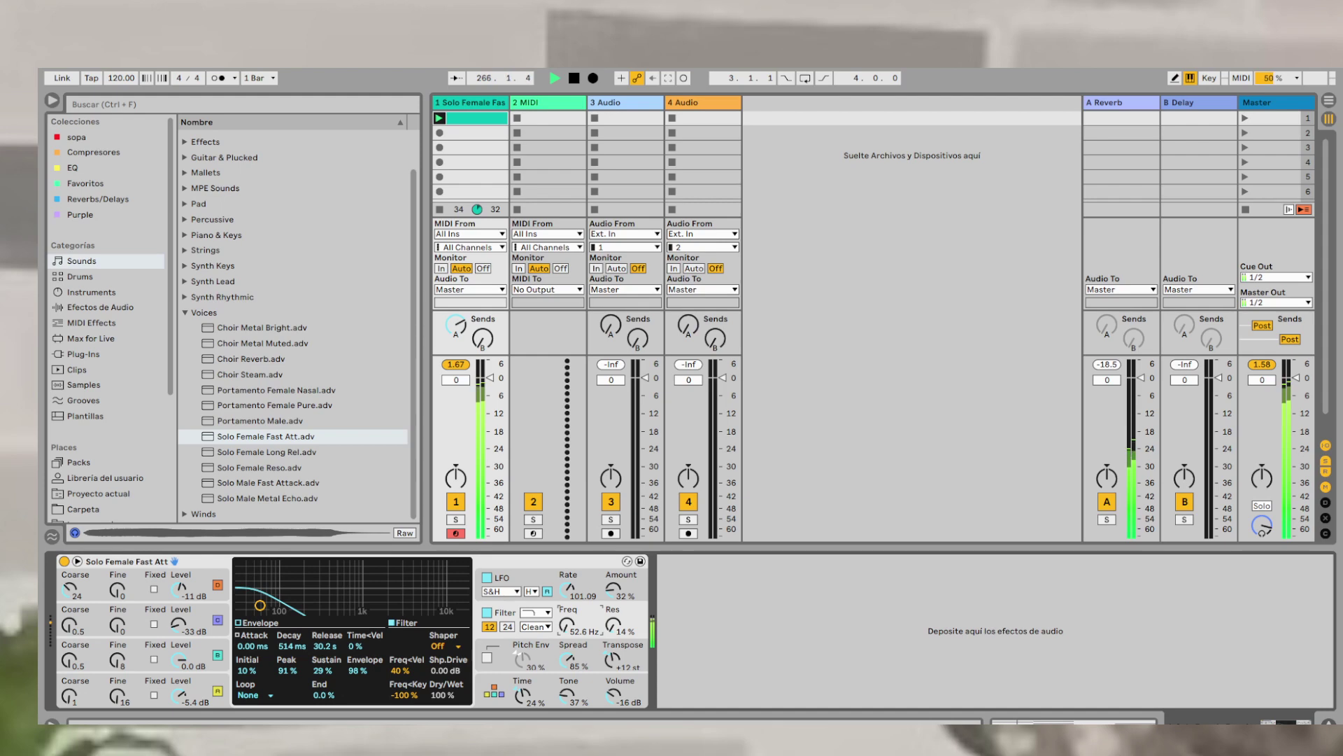
- Lower the volume of track 1 to -4.6 dB and reset its peak level indicator
{"action": "left_click_drag", "start_coordinate": [490, 378], "coordinate": [490, 396]}
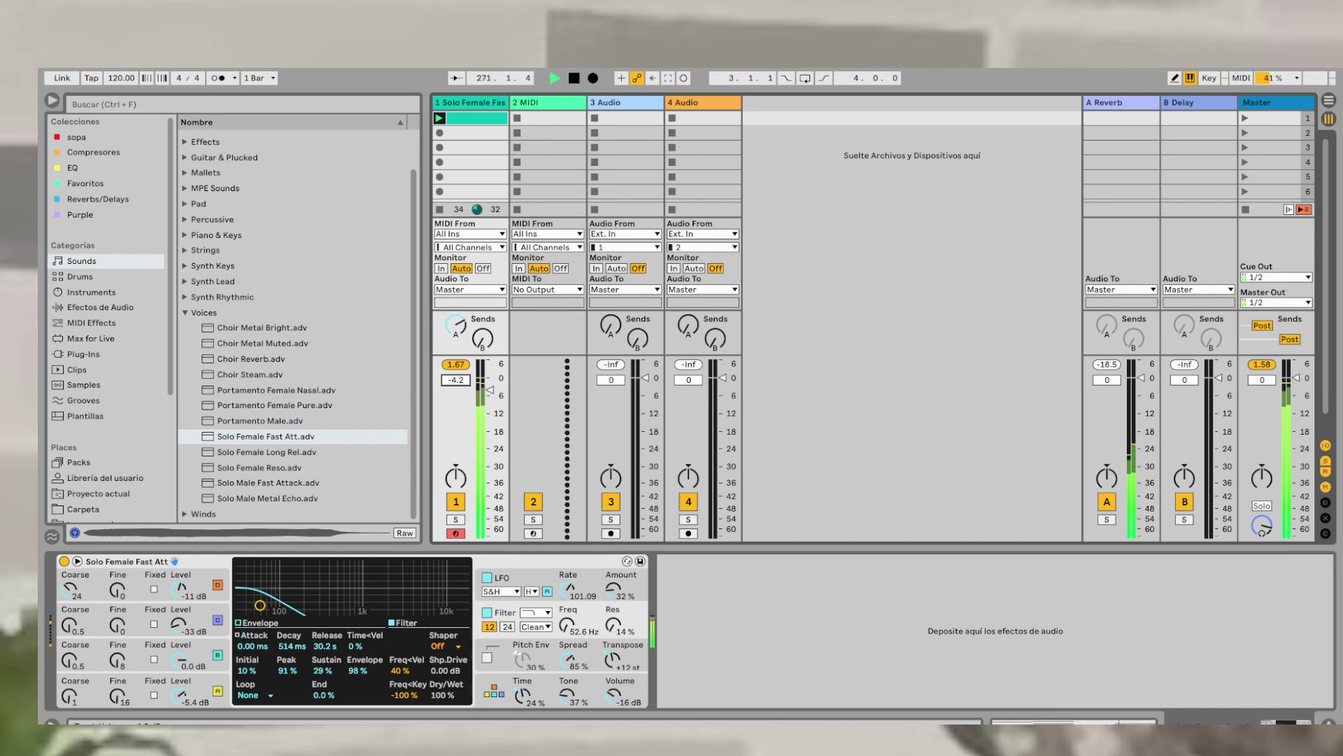
{"action": "left_click_drag", "start_coordinate": [490, 390], "coordinate": [490, 391]}
{"action": "left_click", "coordinate": [456, 366]}
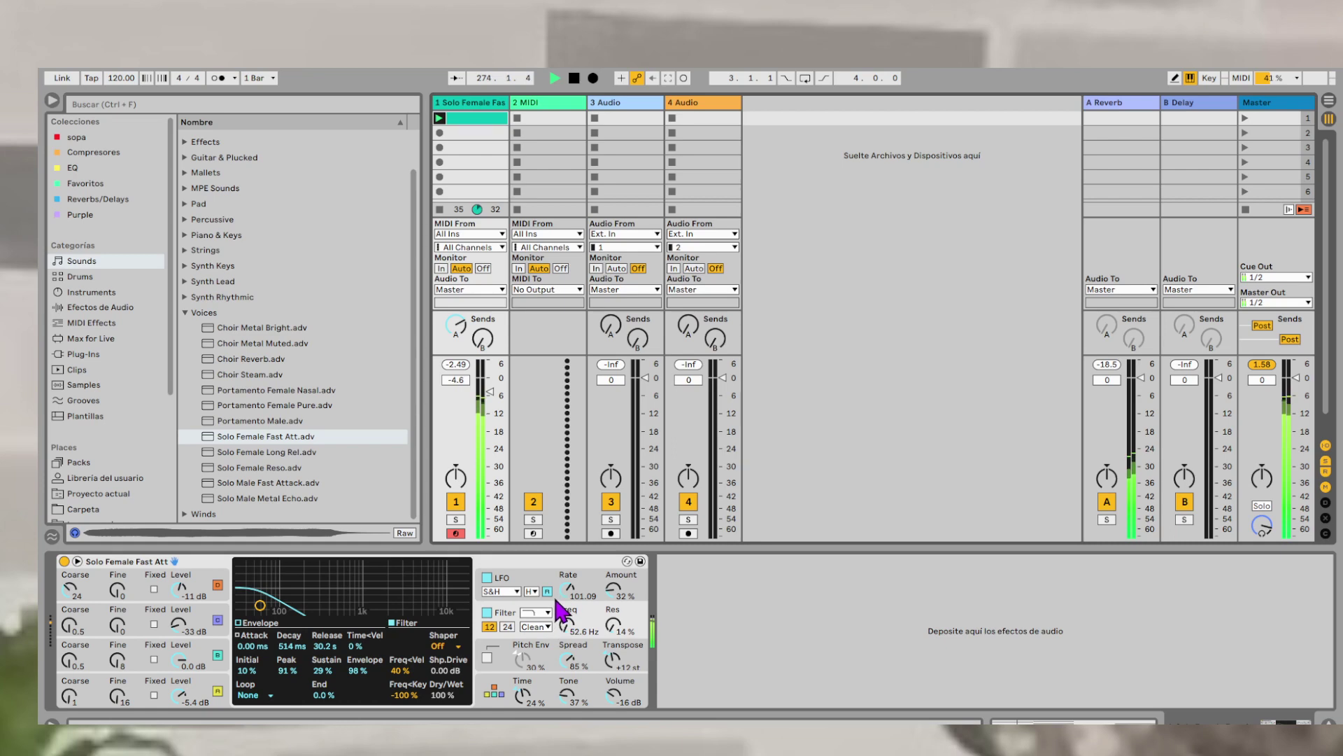
- Sweep Operator's tone and leave it at 23 %, and view the pitch envelope and filter settings
{"action": "mouse_move", "coordinate": [578, 699]}
{"action": "left_mouse_down"}
{"action": "mouse_move", "coordinate": [577, 661]}
{"action": "mouse_move", "coordinate": [575, 707]}
{"action": "left_mouse_up"}
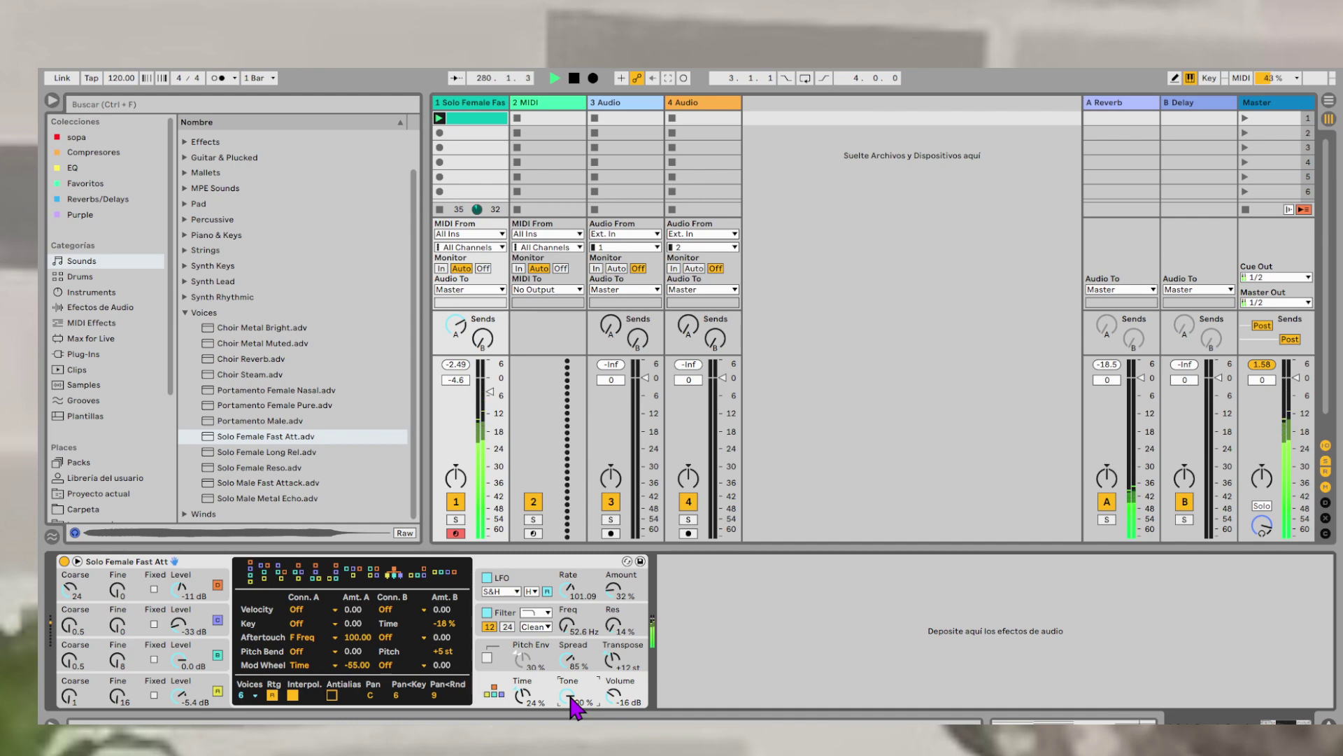
{"action": "mouse_move", "coordinate": [575, 708]}
{"action": "left_mouse_down"}
{"action": "mouse_move", "coordinate": [575, 697]}
{"action": "mouse_move", "coordinate": [568, 717]}
{"action": "mouse_move", "coordinate": [571, 698]}
{"action": "left_mouse_up"}
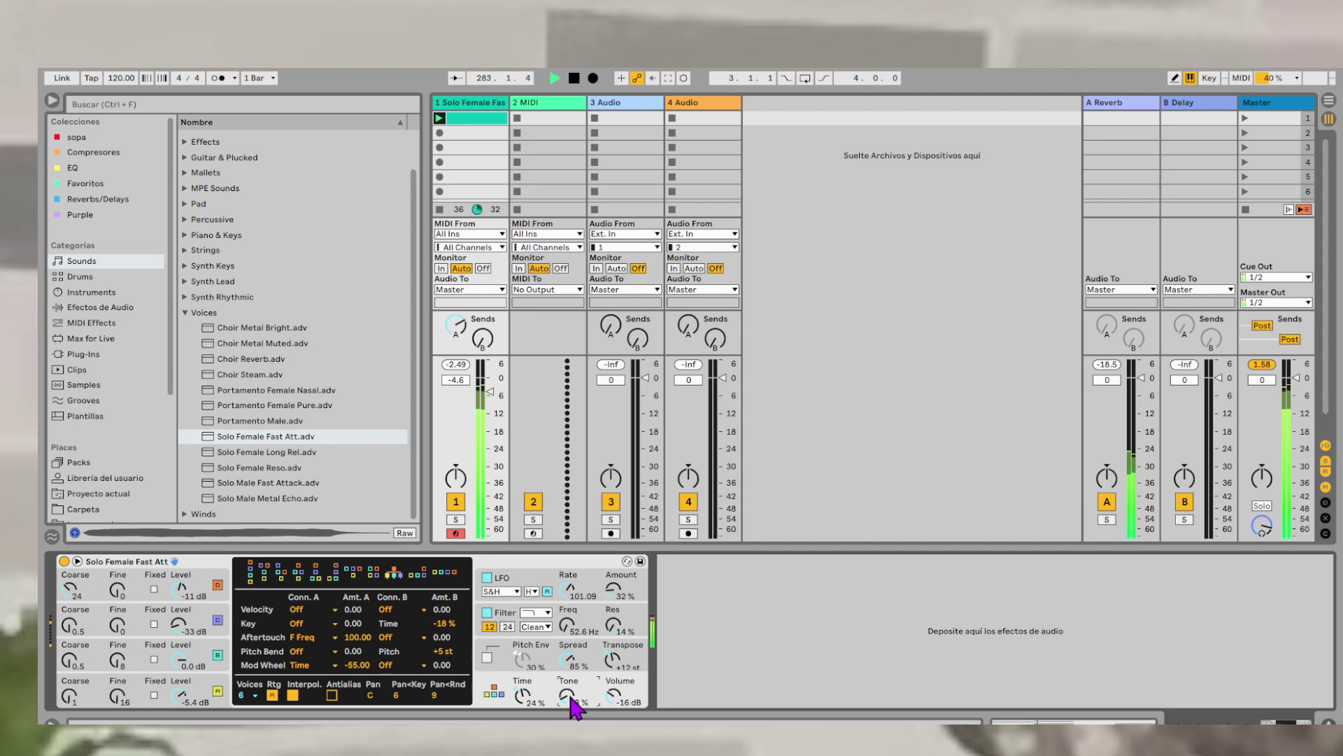
{"action": "left_click", "coordinate": [553, 659]}
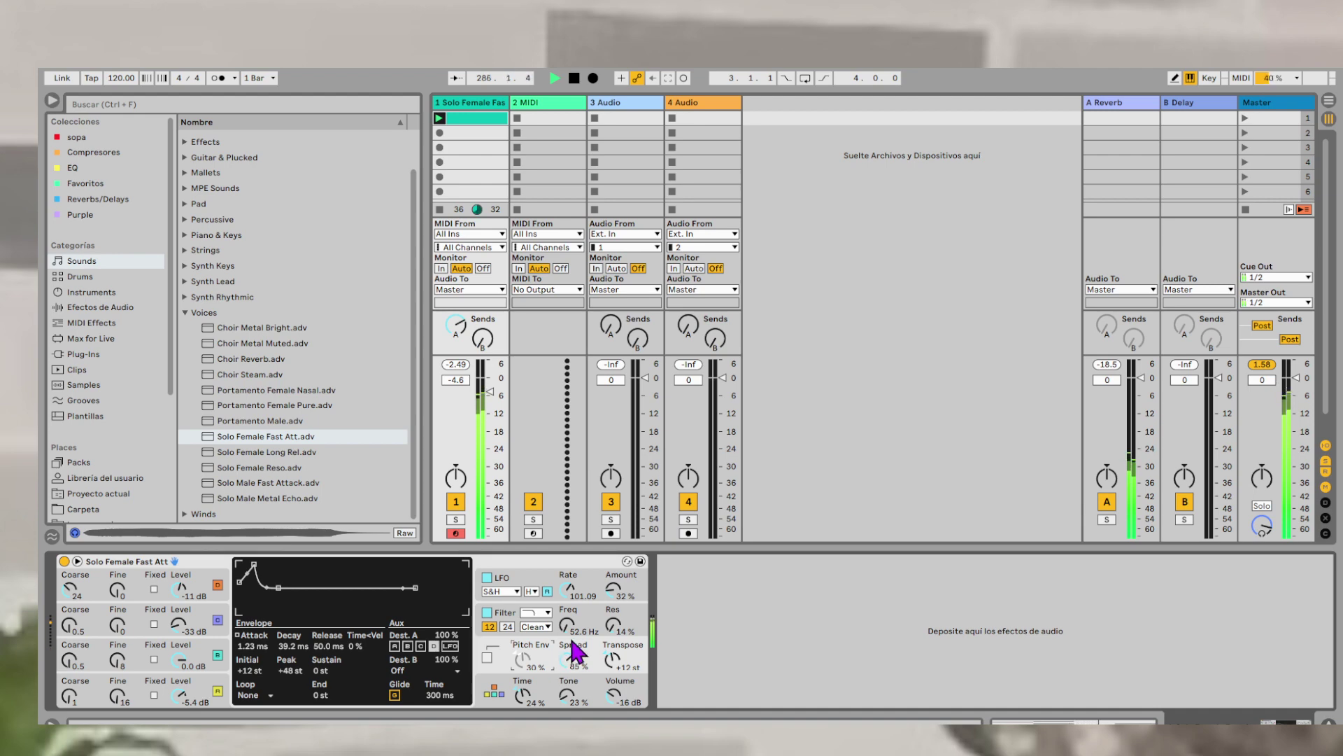
{"action": "left_click", "coordinate": [591, 622]}
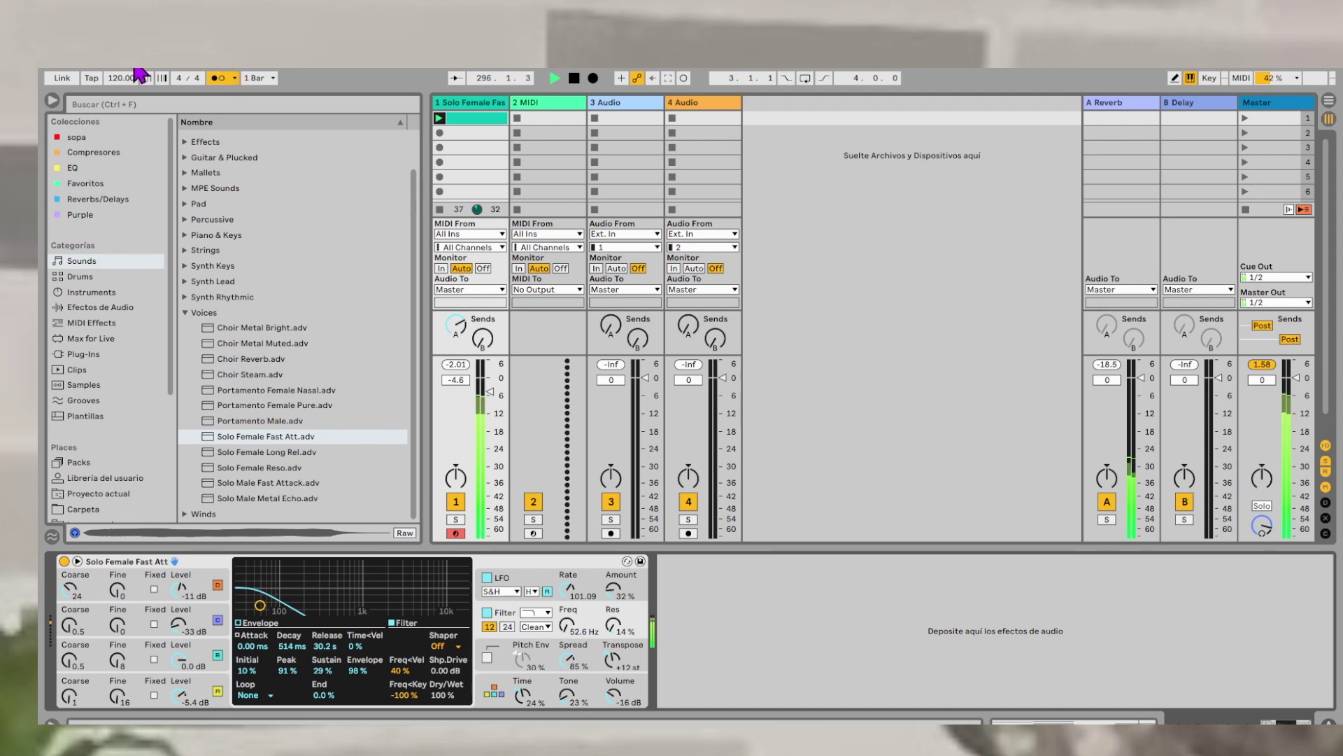
- Raise the song tempo to 165 BPM and turn off the metronome
{"action": "left_click_drag", "start_coordinate": [121, 77], "coordinate": [121, 68]}
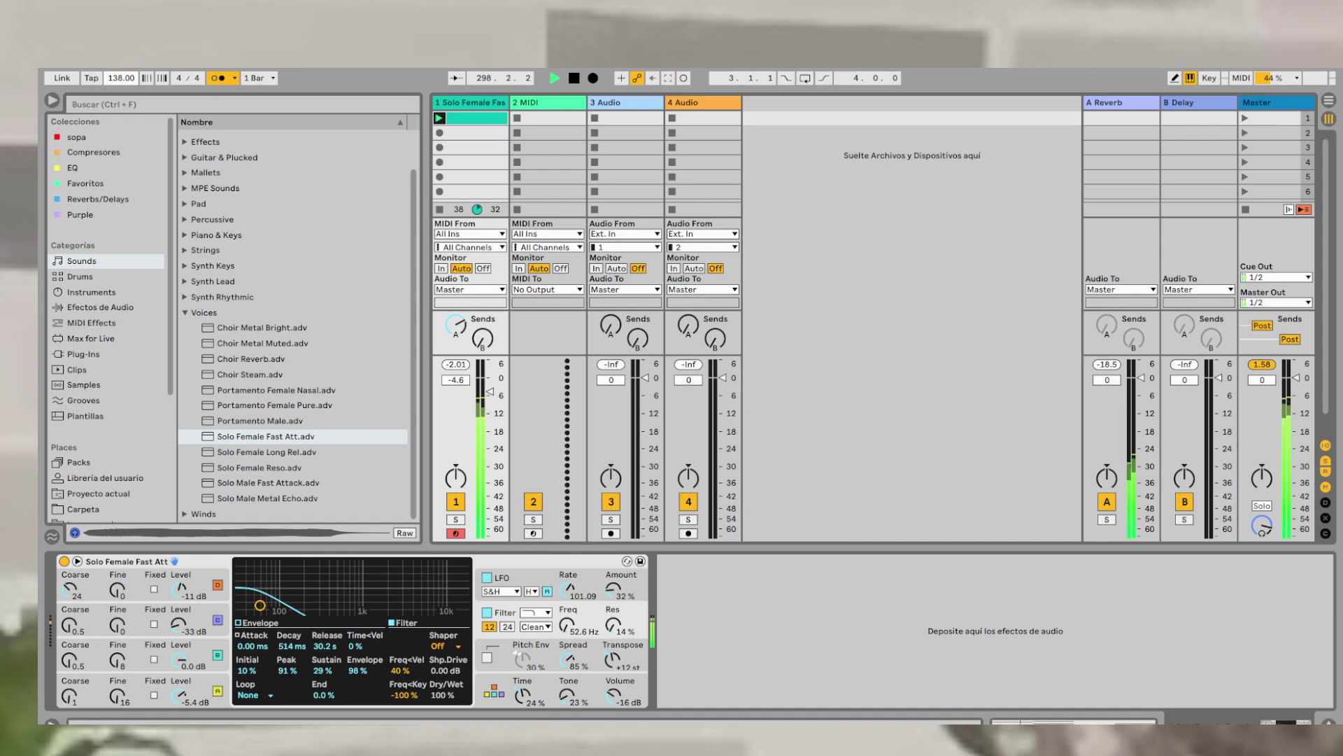
{"action": "left_click_drag", "start_coordinate": [121, 78], "coordinate": [121, 76]}
{"action": "left_click", "coordinate": [218, 77]}
- Set Operator's tone to 48 %
{"action": "left_click", "coordinate": [577, 698]}
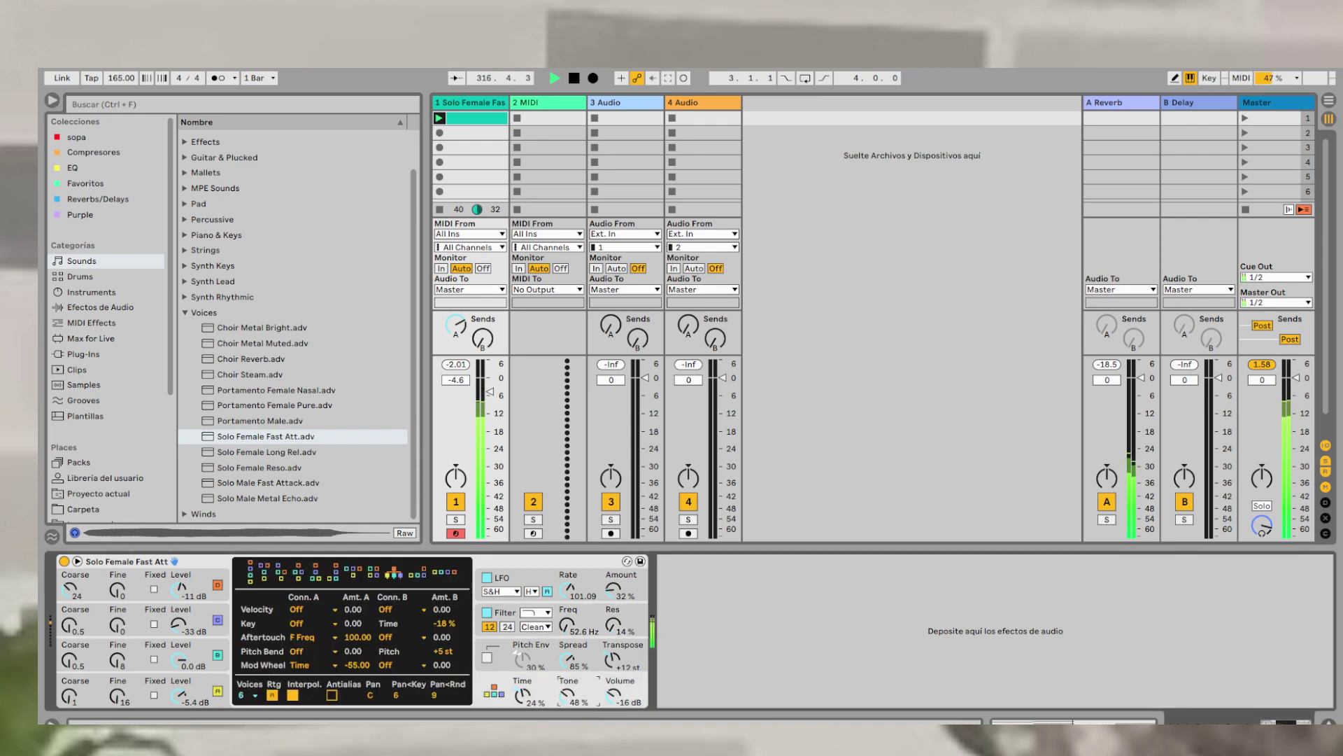
{"action": "left_click_drag", "start_coordinate": [568, 697], "coordinate": [569, 695]}
- Limit Operator to 3 voices and choose the algorithm with all four oscillators in parallel
{"action": "left_click", "coordinate": [245, 694]}
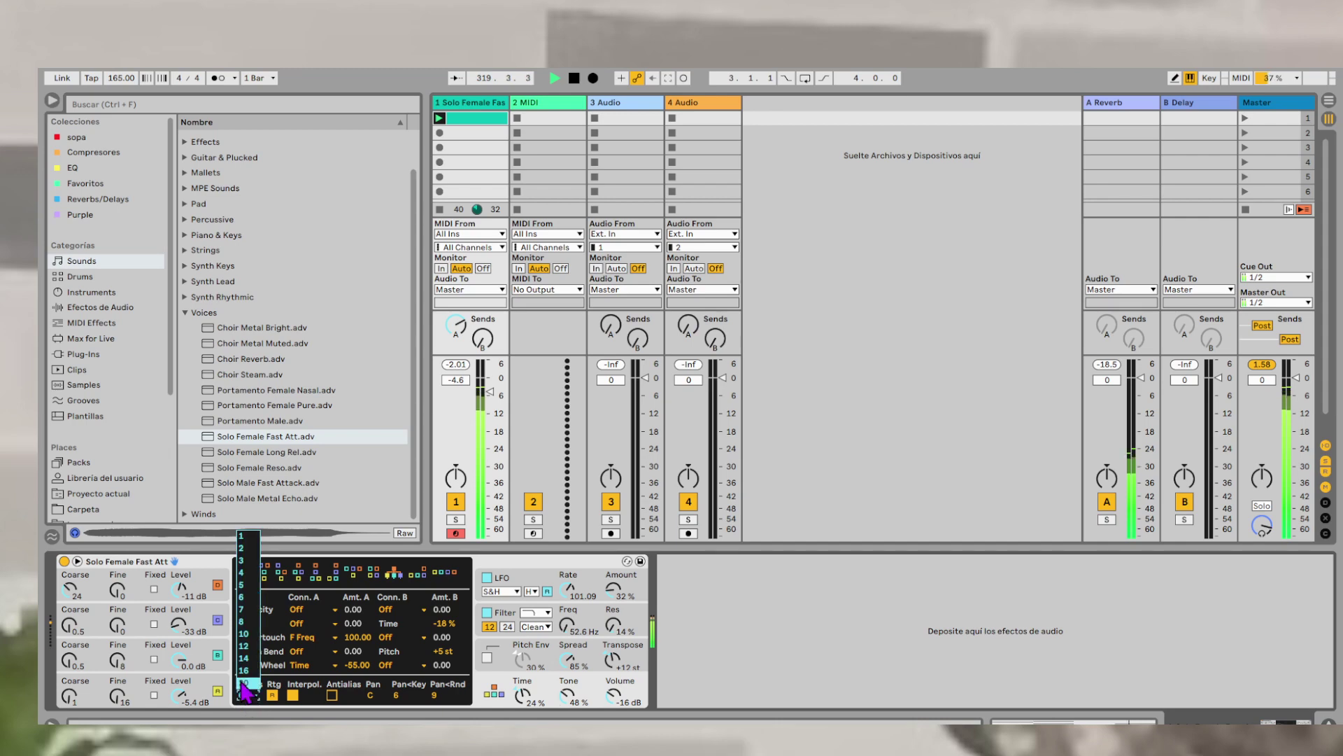
{"action": "left_click", "coordinate": [242, 560]}
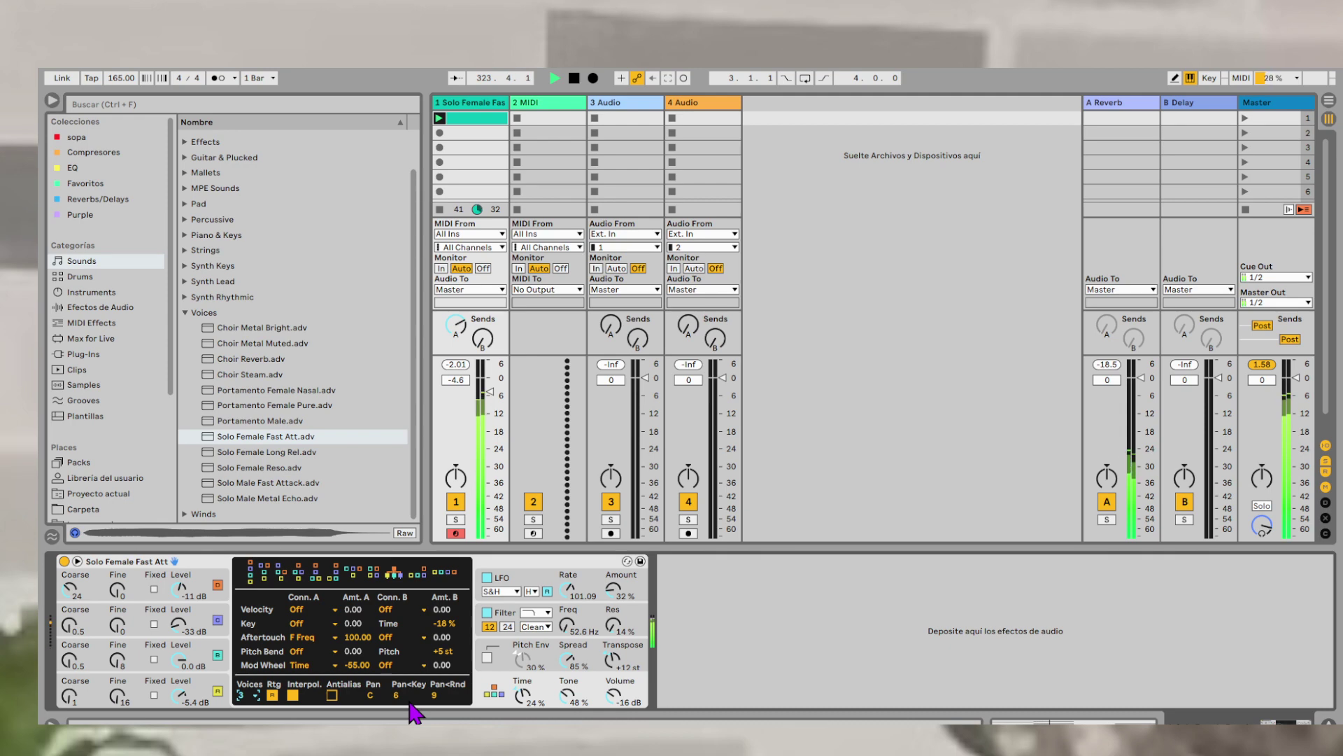
{"action": "left_click", "coordinate": [432, 576]}
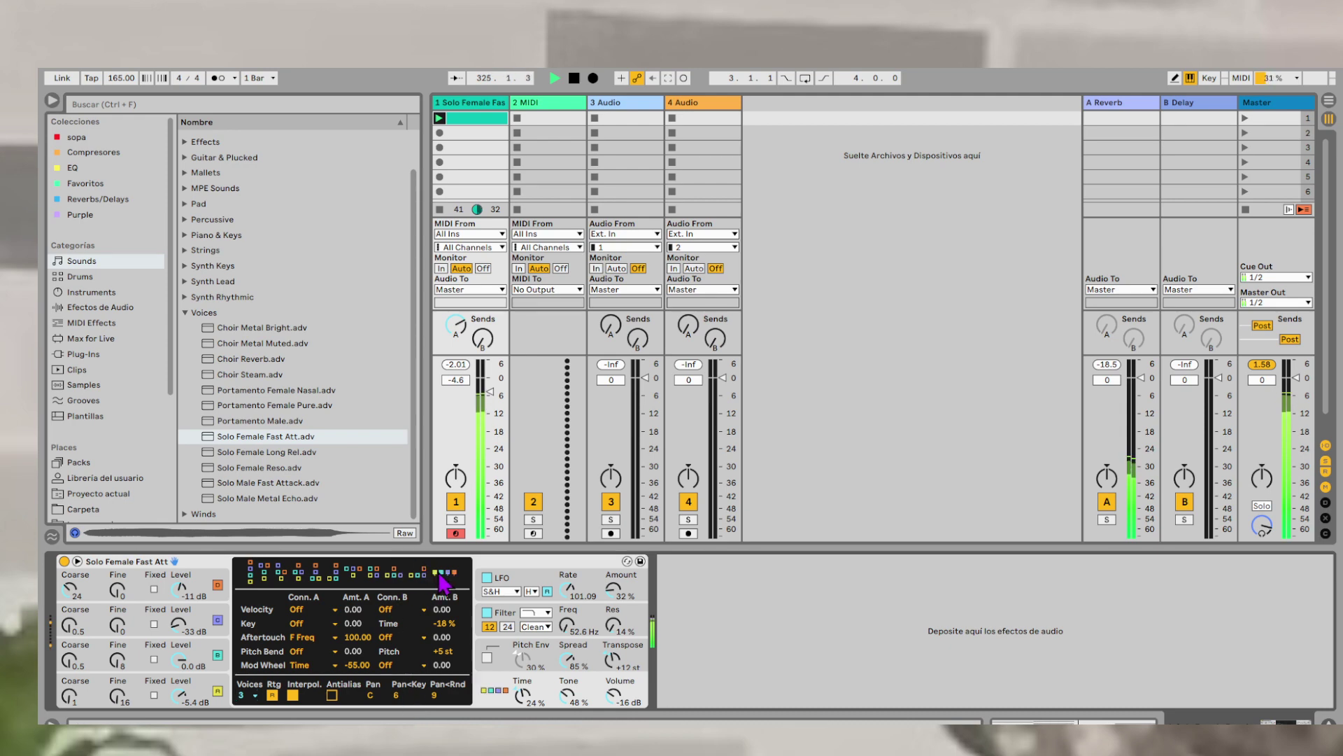
- Audition several Operator algorithms, ending on the one with the four oscillators in two parallel pairs
{"action": "left_click", "coordinate": [423, 578]}
{"action": "left_click", "coordinate": [395, 576]}
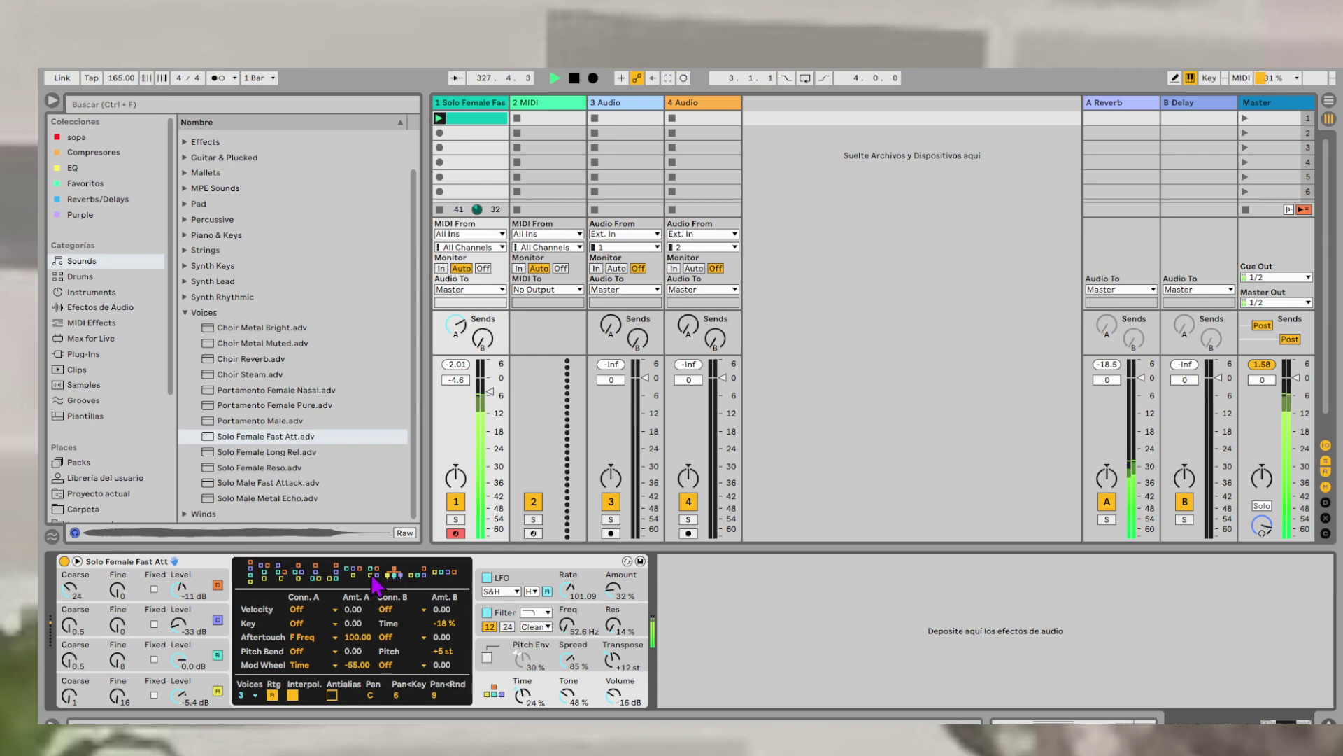
{"action": "left_click", "coordinate": [373, 575]}
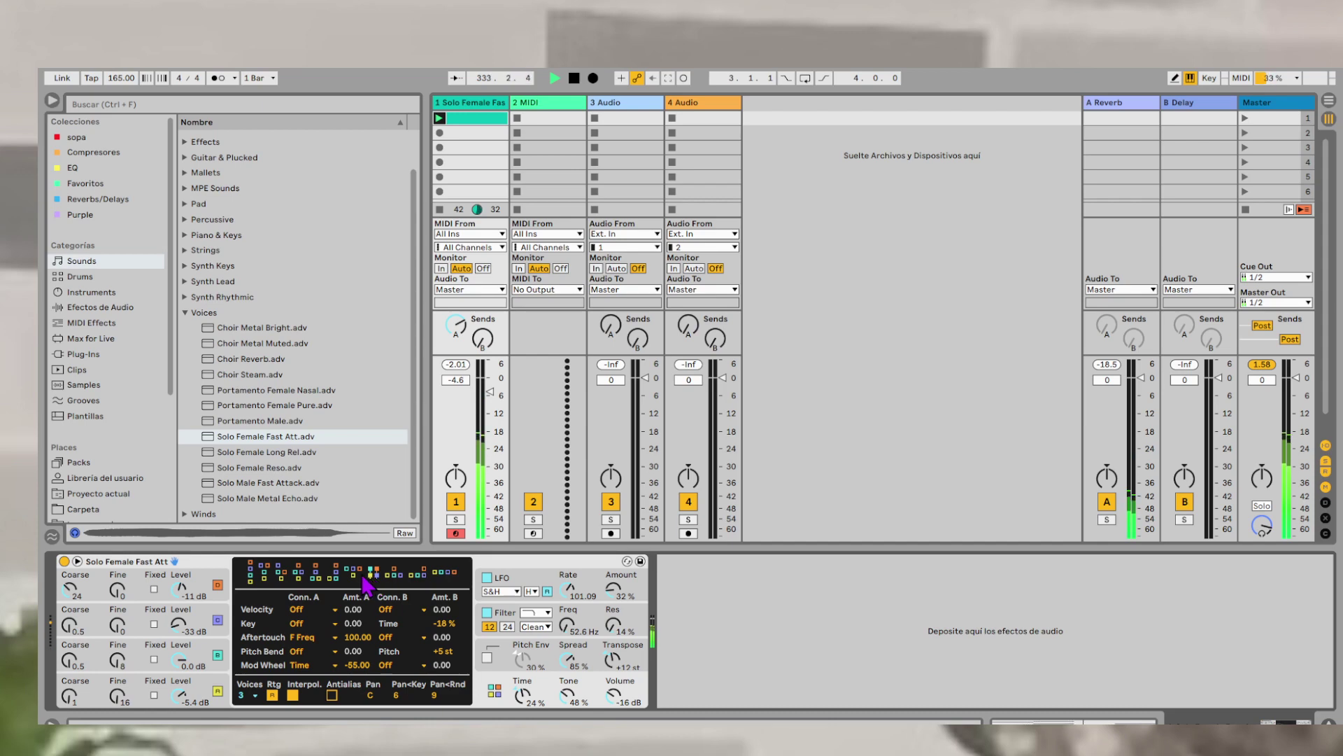
- Sweep Operator's tone between 0 % and 100 % and leave it at 63 %
{"action": "left_click_drag", "start_coordinate": [566, 695], "coordinate": [563, 710]}
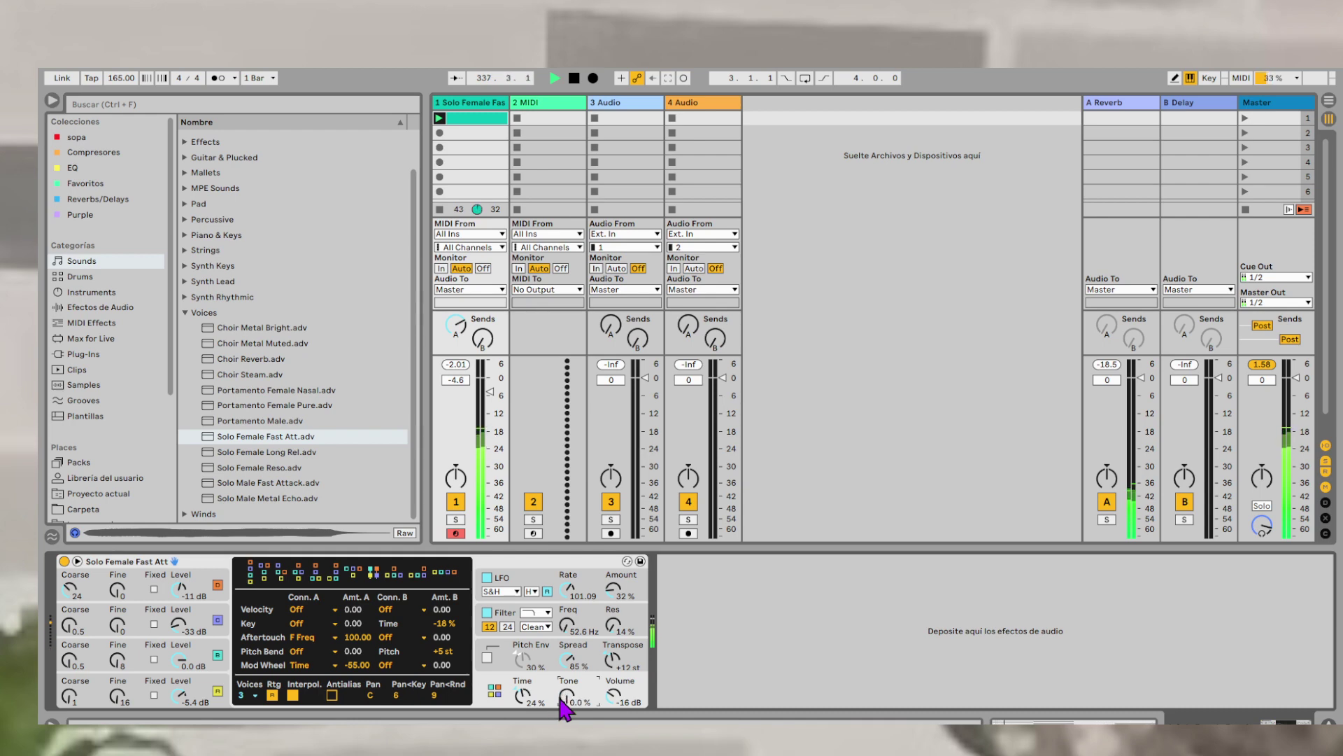
{"action": "left_click_drag", "start_coordinate": [564, 710], "coordinate": [564, 650]}
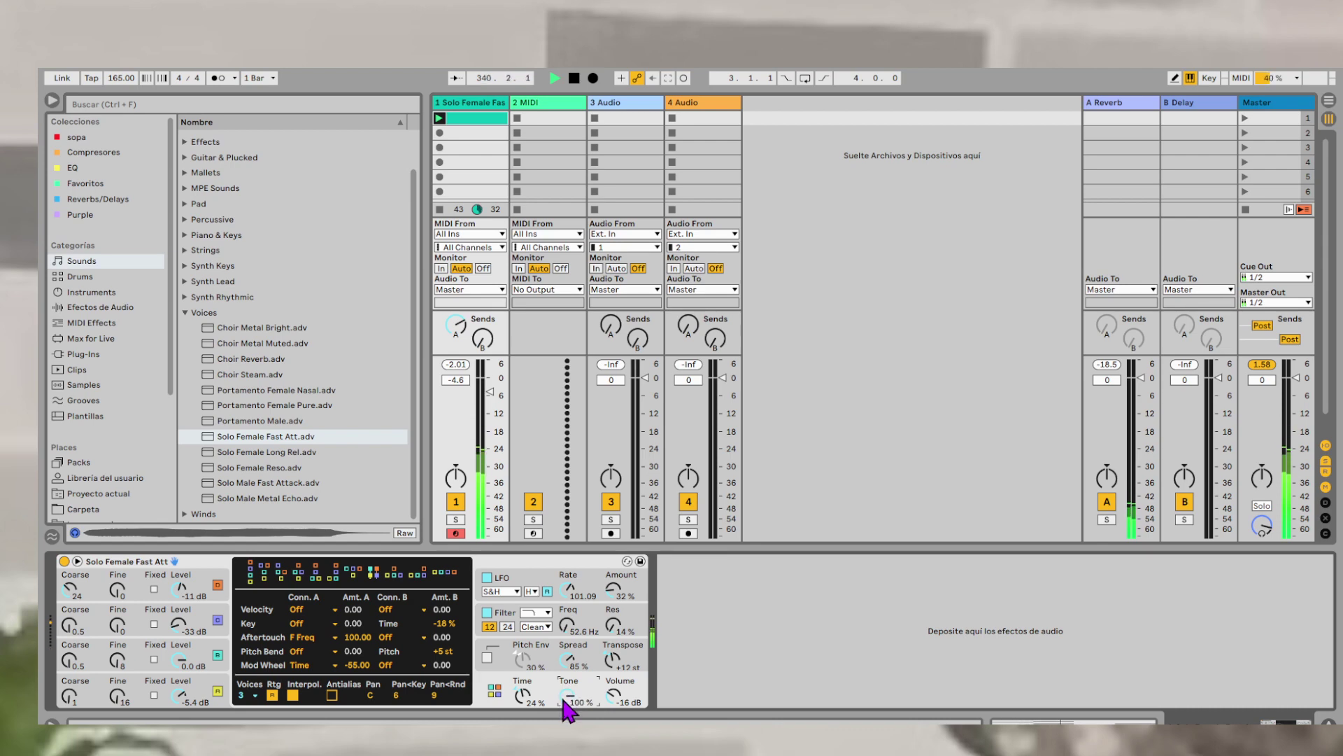
{"action": "left_click_drag", "start_coordinate": [564, 699], "coordinate": [564, 715]}
- Try further Operator algorithms, choose the one with all four oscillators stacked in series, and set the tone to 15 %
{"action": "left_click", "coordinate": [353, 572]}
{"action": "left_click", "coordinate": [335, 572]}
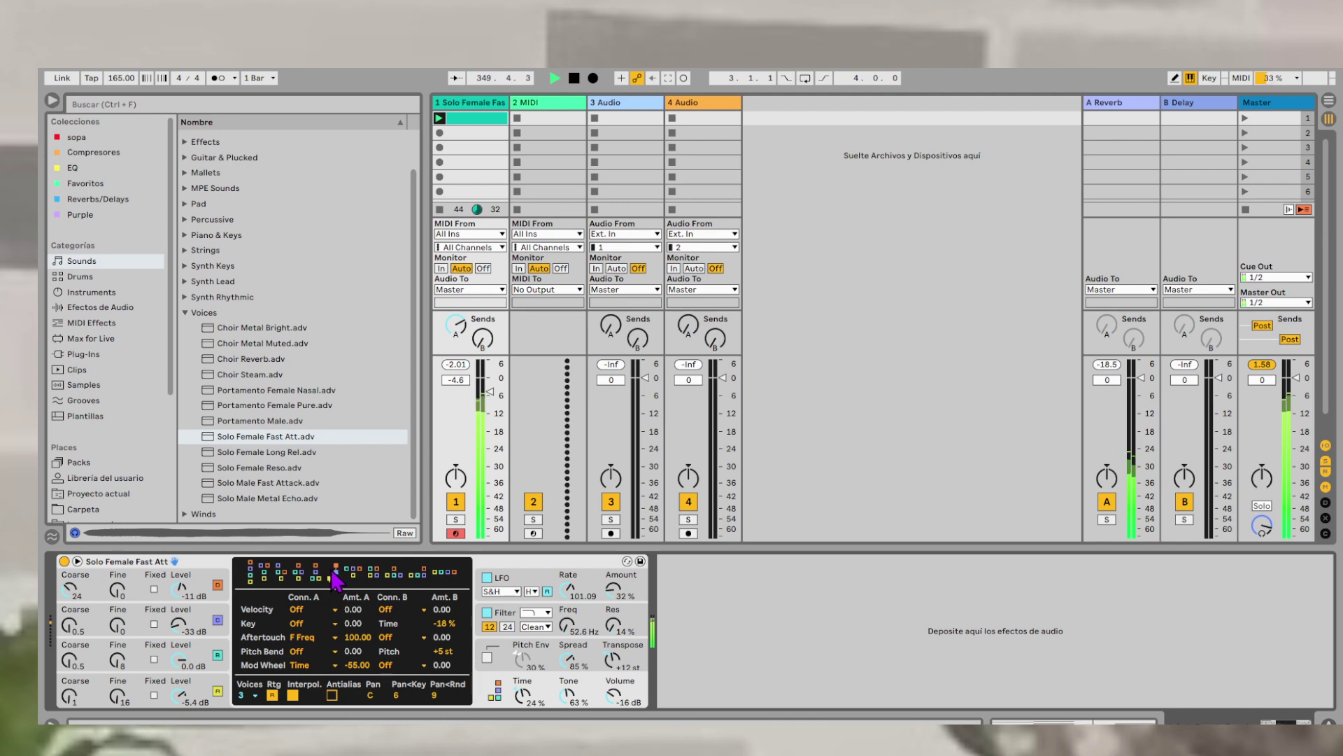
{"action": "left_click", "coordinate": [317, 572]}
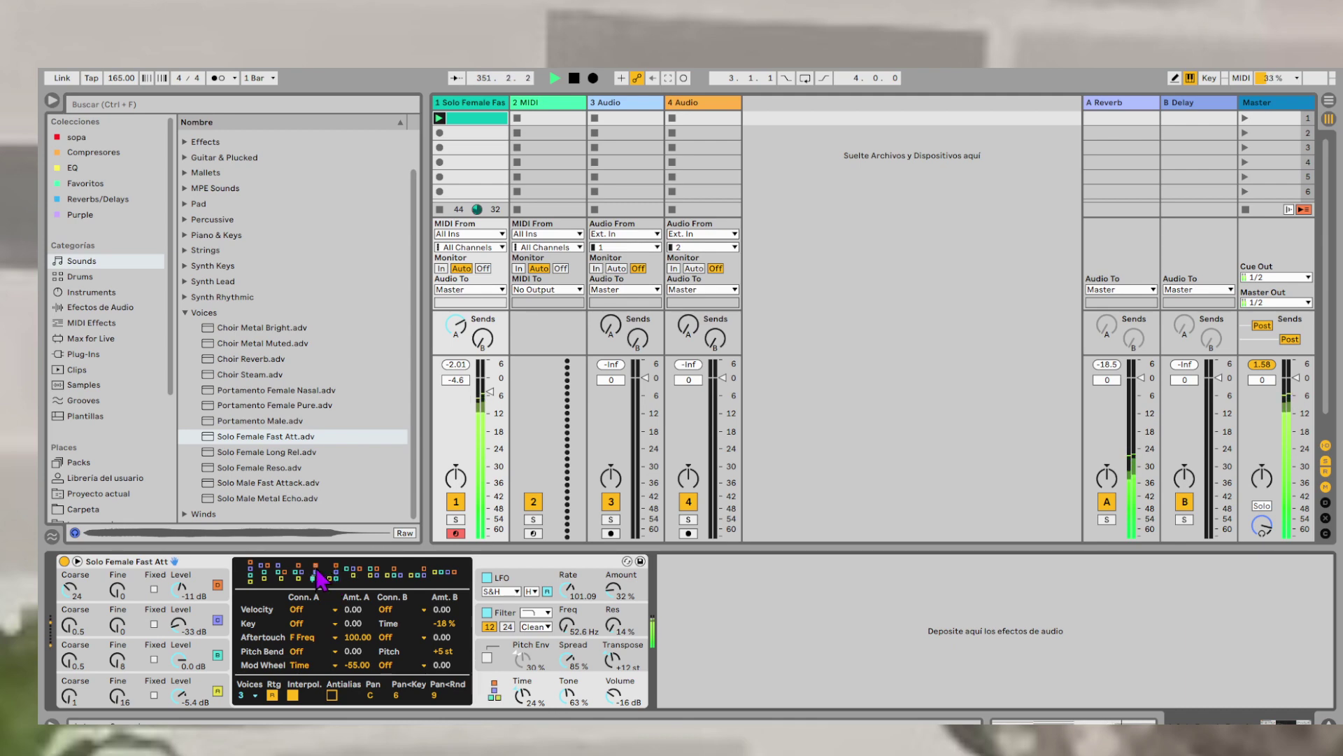
{"action": "left_click", "coordinate": [269, 576]}
{"action": "left_click_drag", "start_coordinate": [567, 696], "coordinate": [568, 686]}
{"action": "left_click_drag", "start_coordinate": [567, 698], "coordinate": [567, 734]}
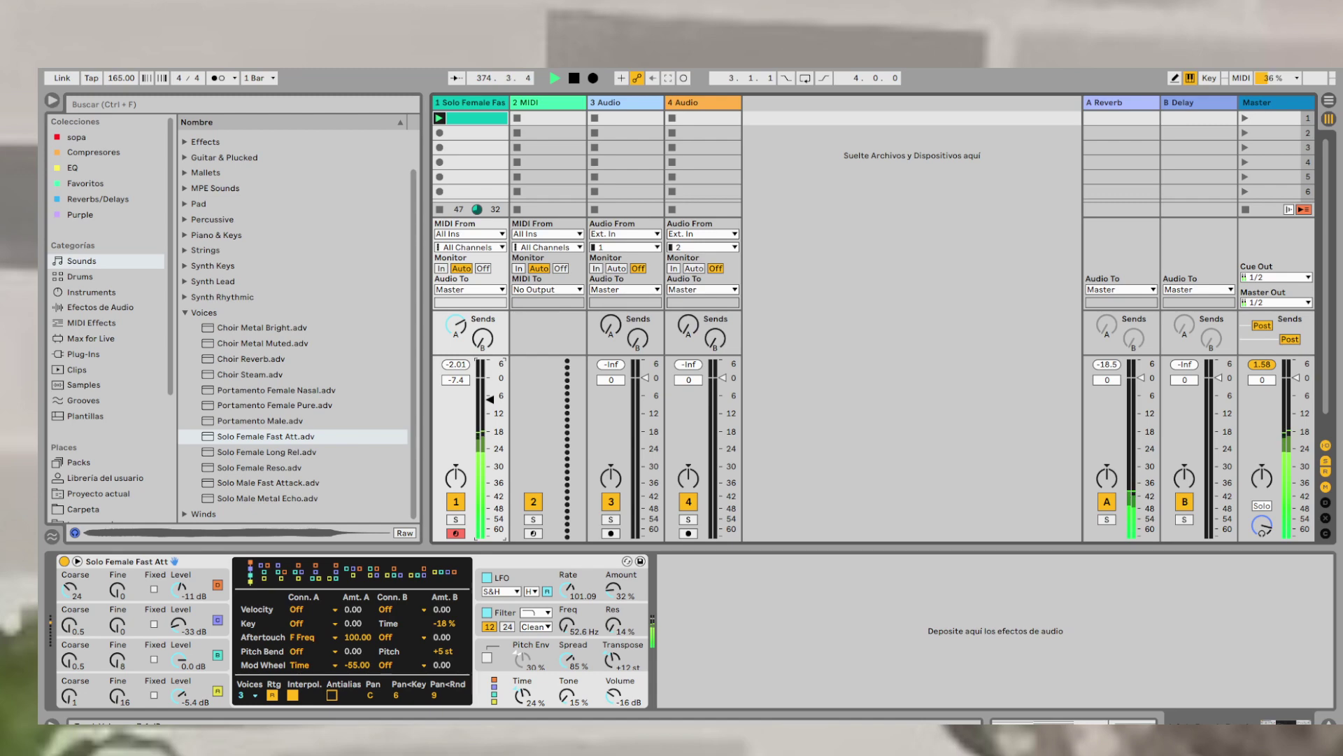
- Compare the four Operator oscillator envelopes and raise oscillator C's attack to about 0.29 ms
{"action": "left_click", "coordinate": [198, 682]}
{"action": "left_click", "coordinate": [204, 592]}
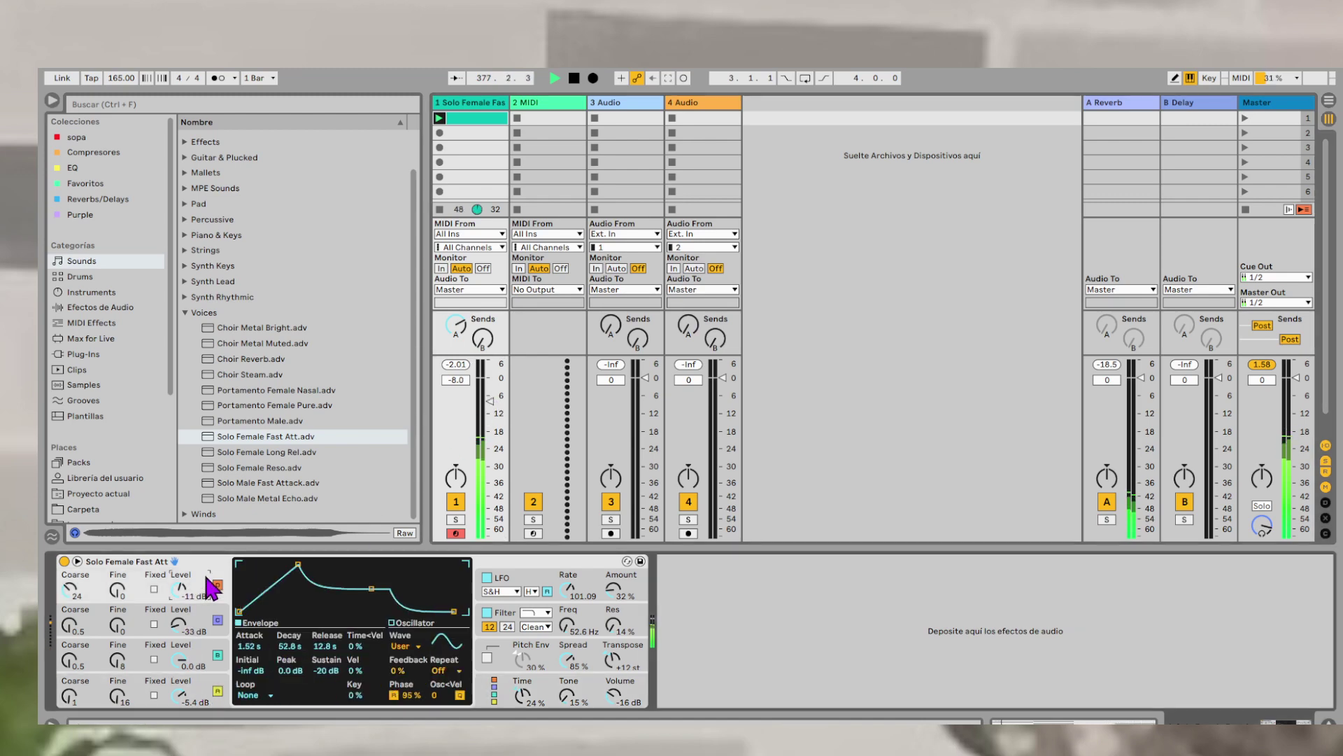
{"action": "left_click", "coordinate": [210, 616]}
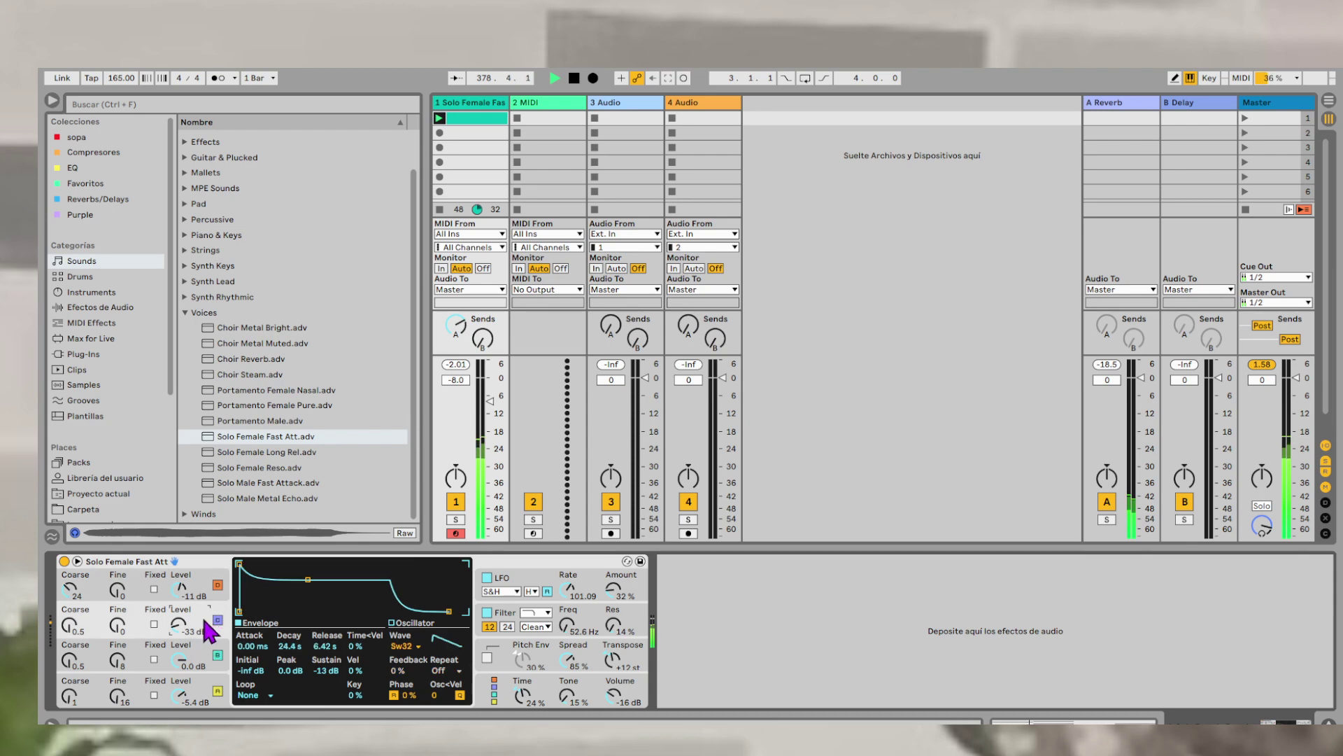
{"action": "left_click_drag", "start_coordinate": [252, 646], "coordinate": [252, 639]}
{"action": "left_click", "coordinate": [204, 656]}
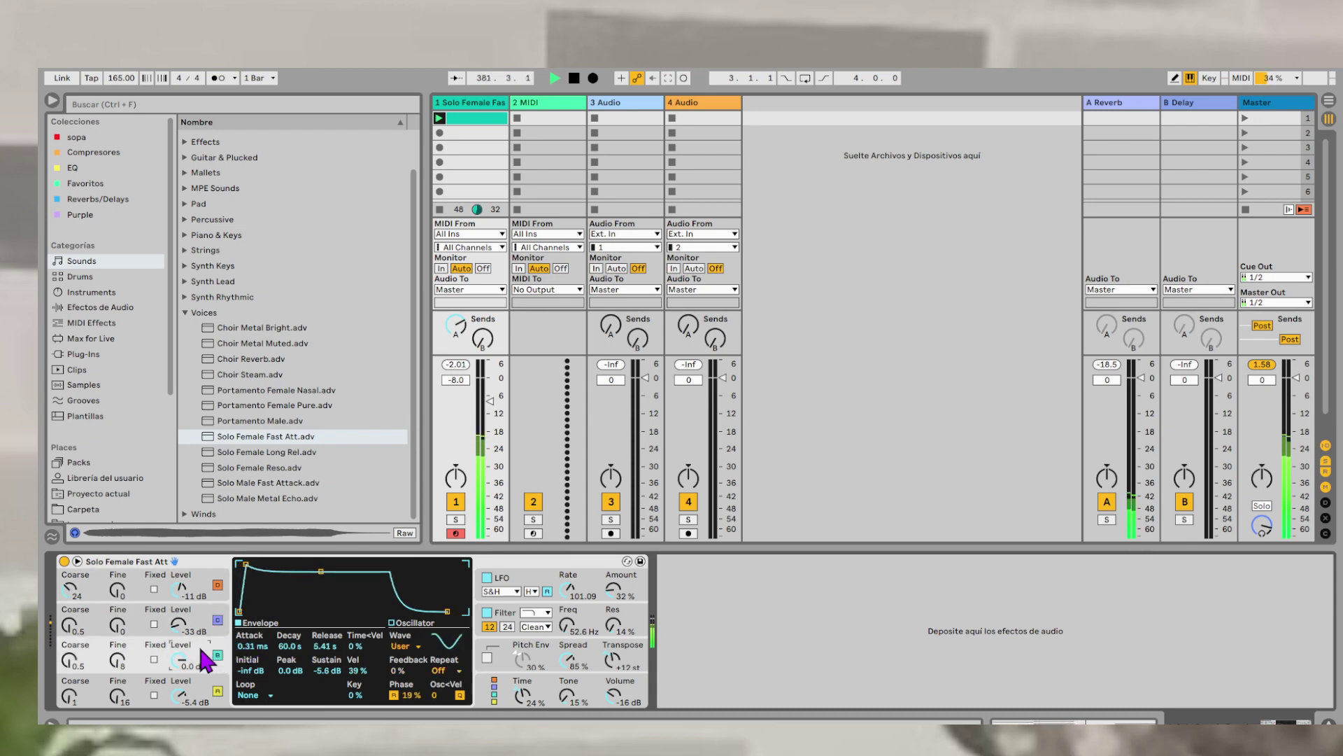
{"action": "left_click", "coordinate": [213, 630]}
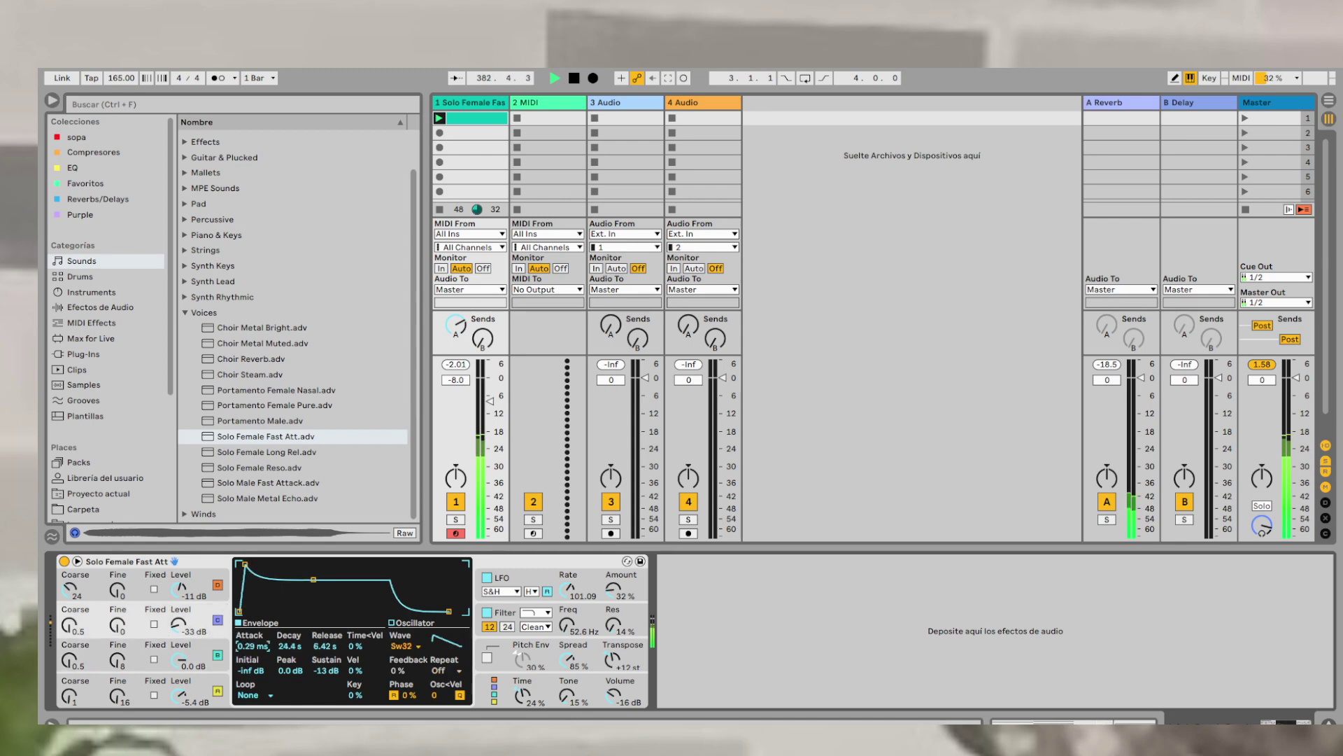
{"action": "left_click_drag", "start_coordinate": [252, 646], "coordinate": [252, 642]}
{"action": "left_click", "coordinate": [204, 663]}
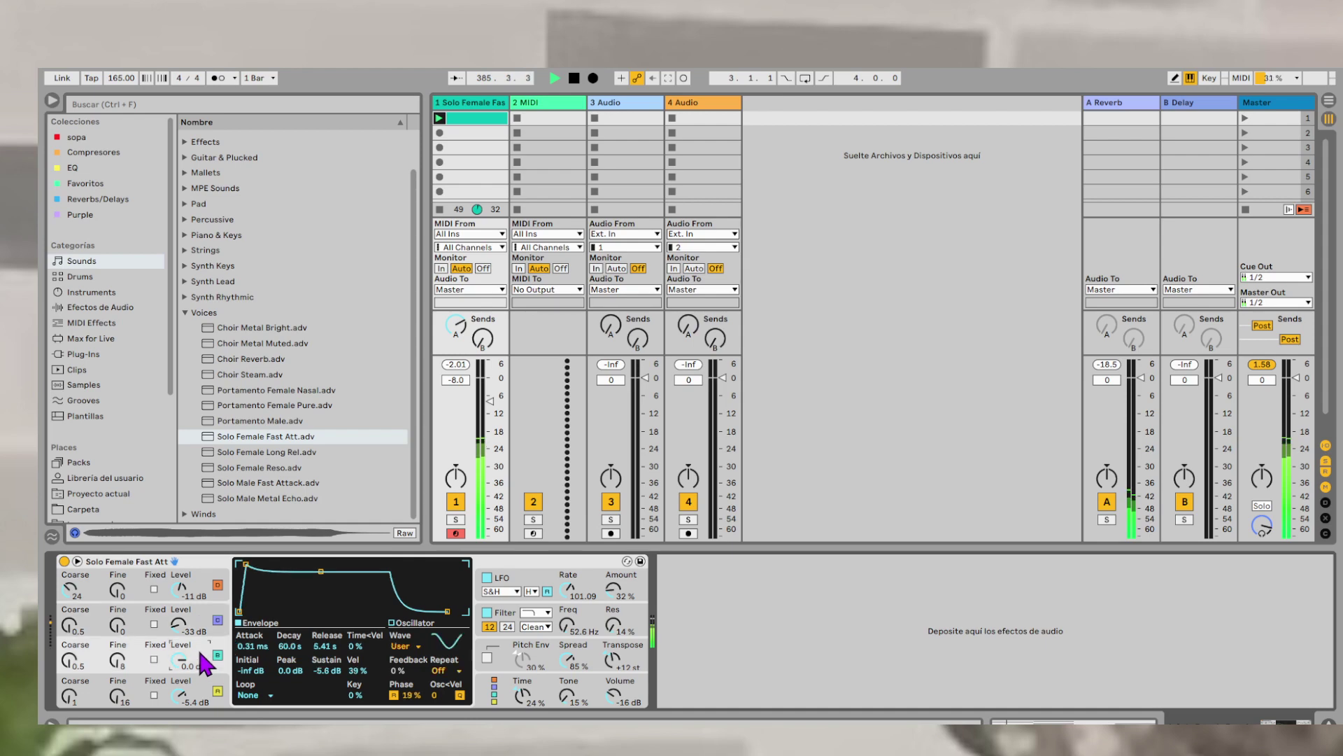
{"action": "left_click", "coordinate": [204, 696]}
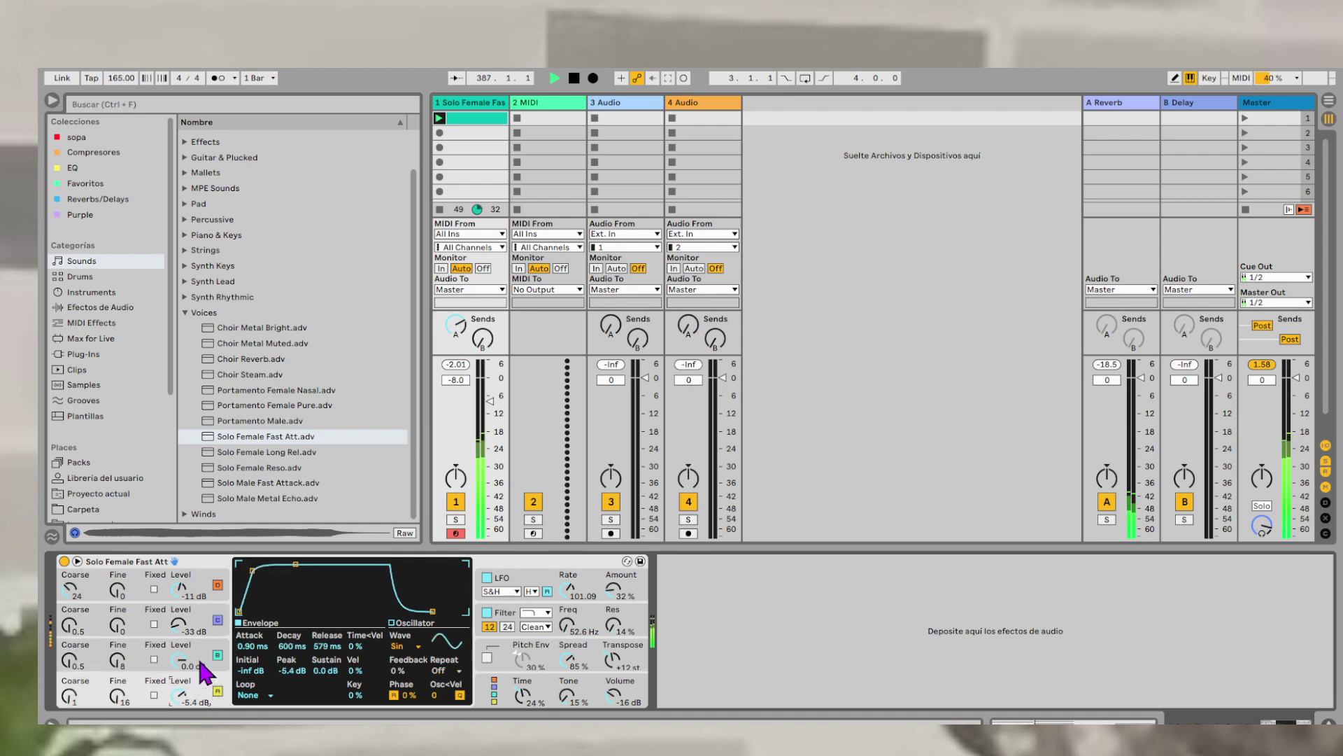
- Search the Favoritos collection for "ki" and add Kickstart-64bit after Operator on the Solo Female Fast Att track
{"action": "left_click", "coordinate": [118, 103]}
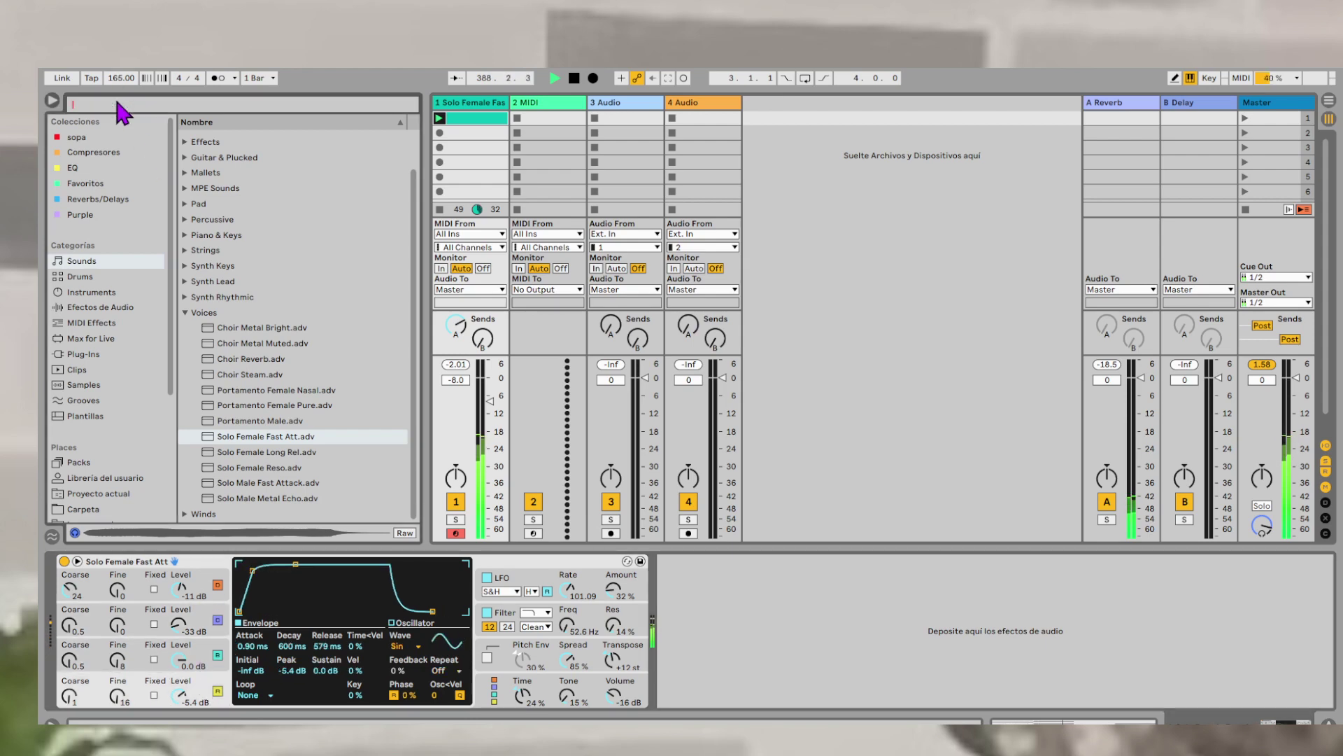
{"action": "type", "text": "ki"}
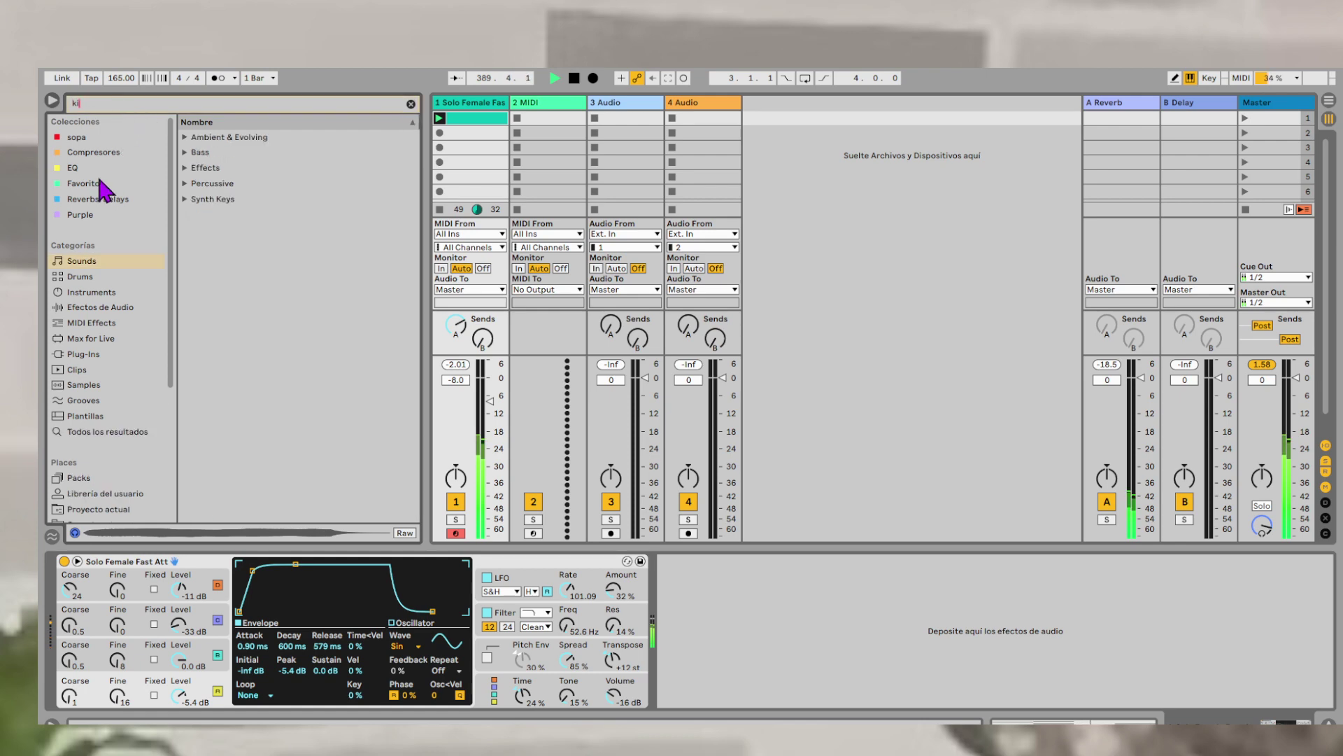
{"action": "left_click", "coordinate": [138, 184]}
{"action": "left_click_drag", "start_coordinate": [250, 230], "coordinate": [487, 150]}
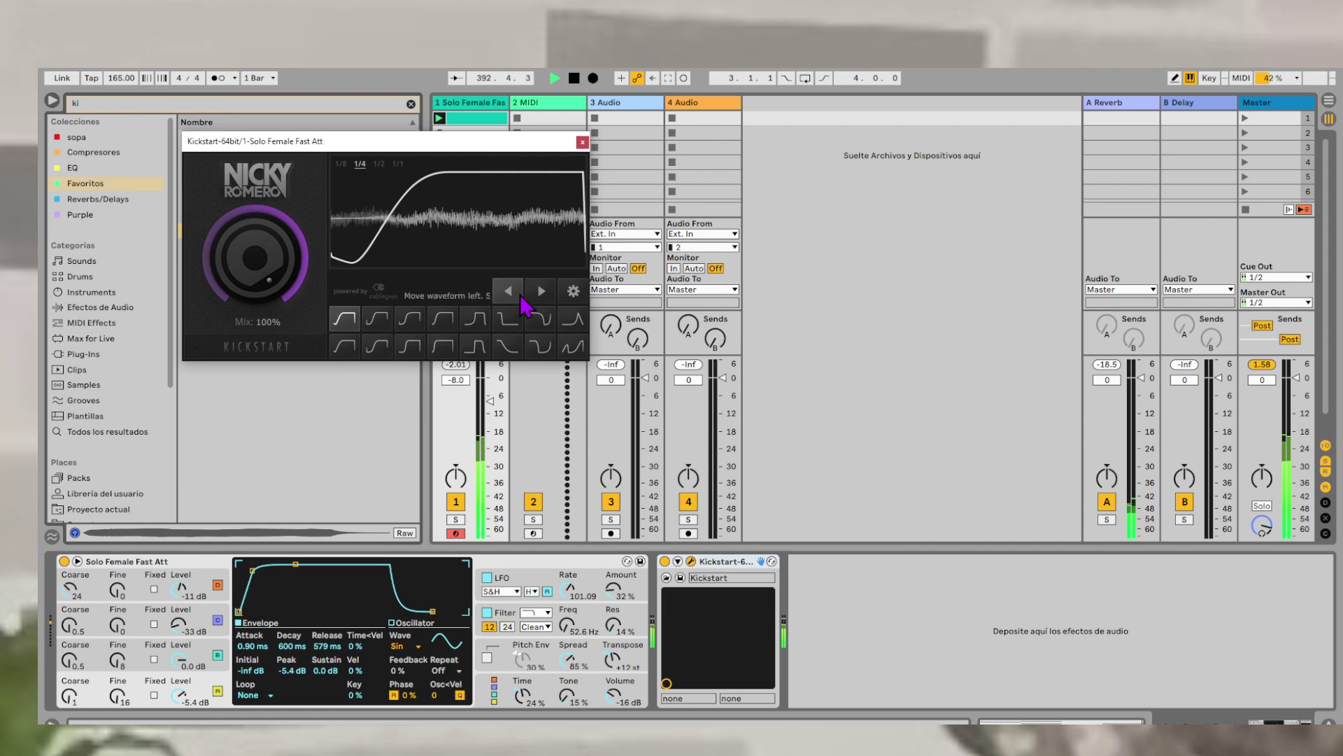
- Audition Kickstart's Classic Chain, High Chain and Subbass Chain curves, and move the plug-in window clear of the browser list
{"action": "left_click", "coordinate": [389, 324]}
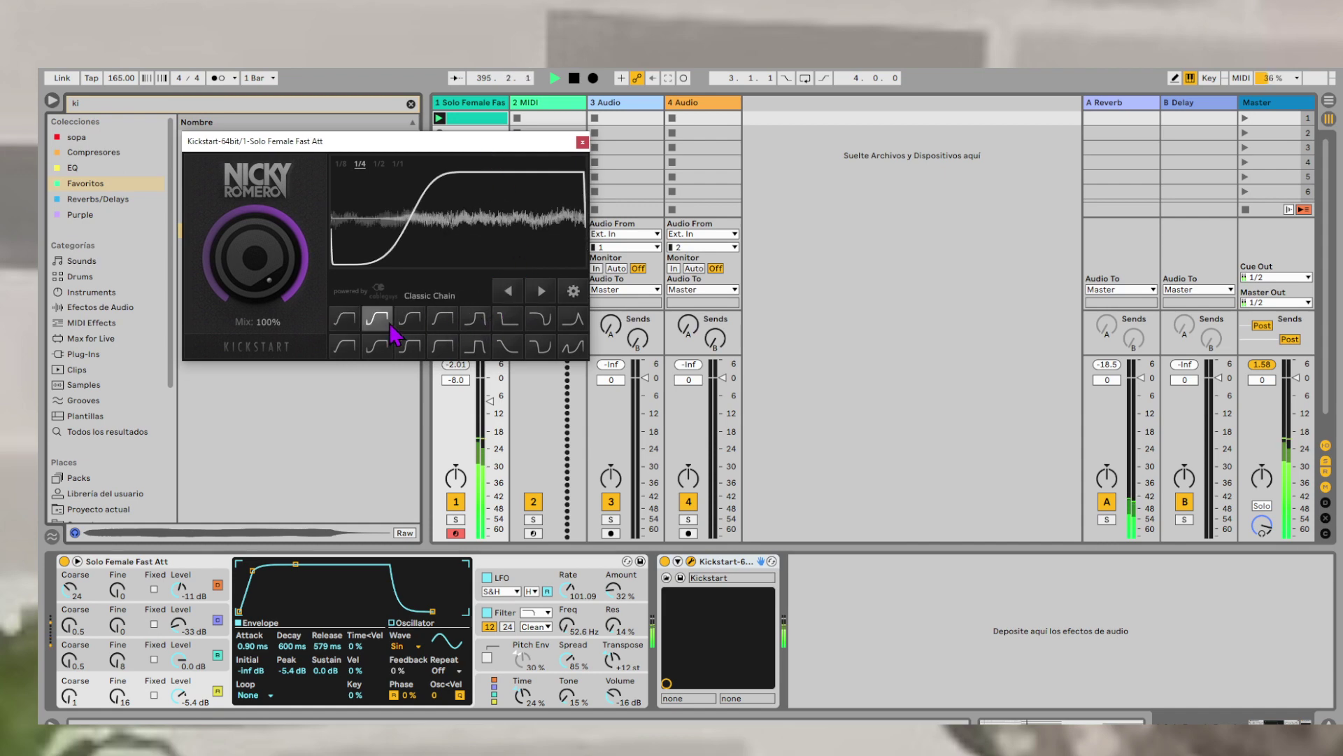
{"action": "left_click", "coordinate": [441, 324]}
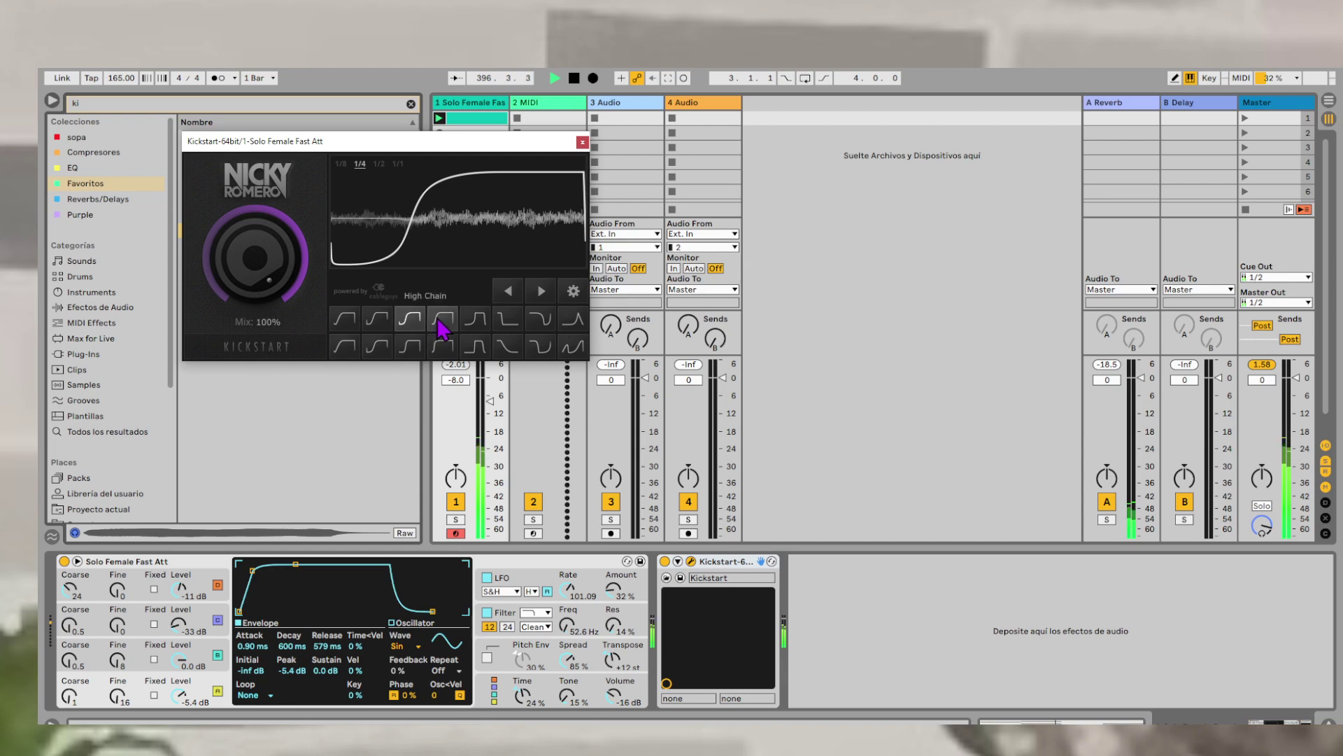
{"action": "left_click", "coordinate": [475, 322]}
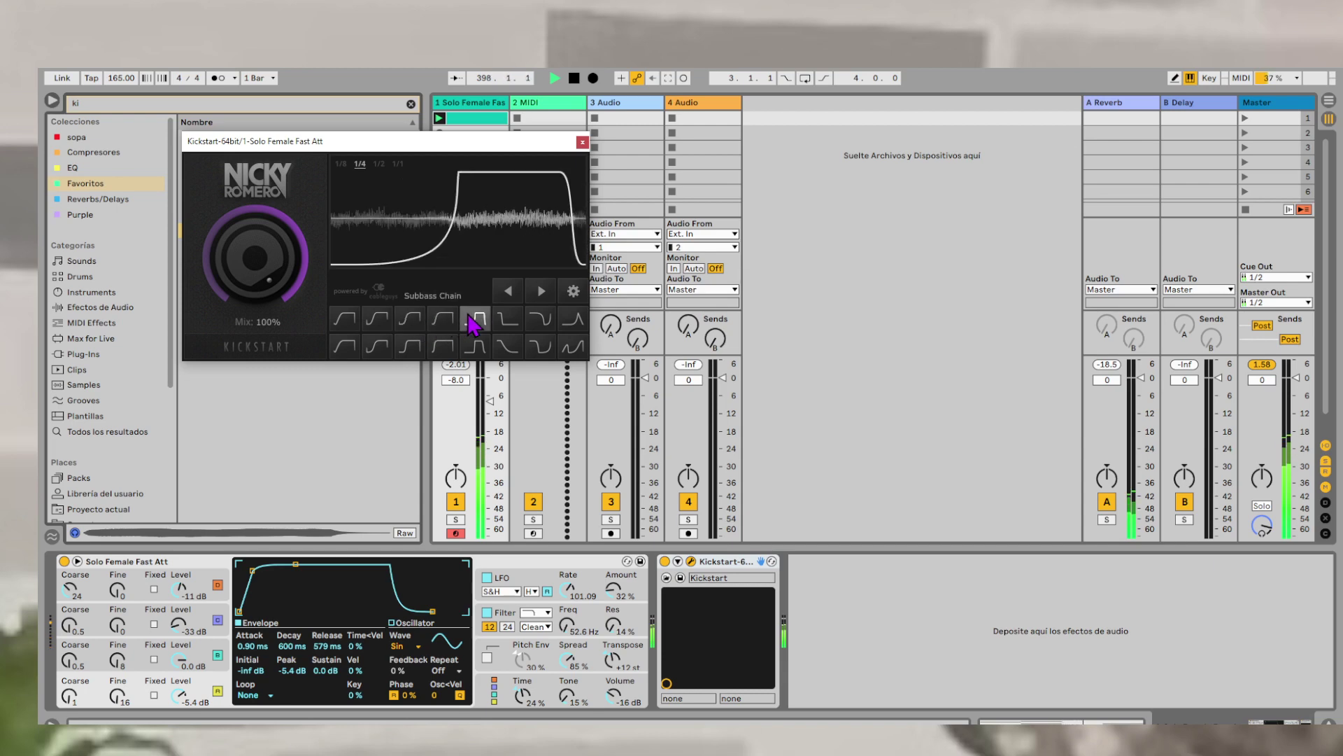
{"action": "left_click_drag", "start_coordinate": [433, 149], "coordinate": [591, 228]}
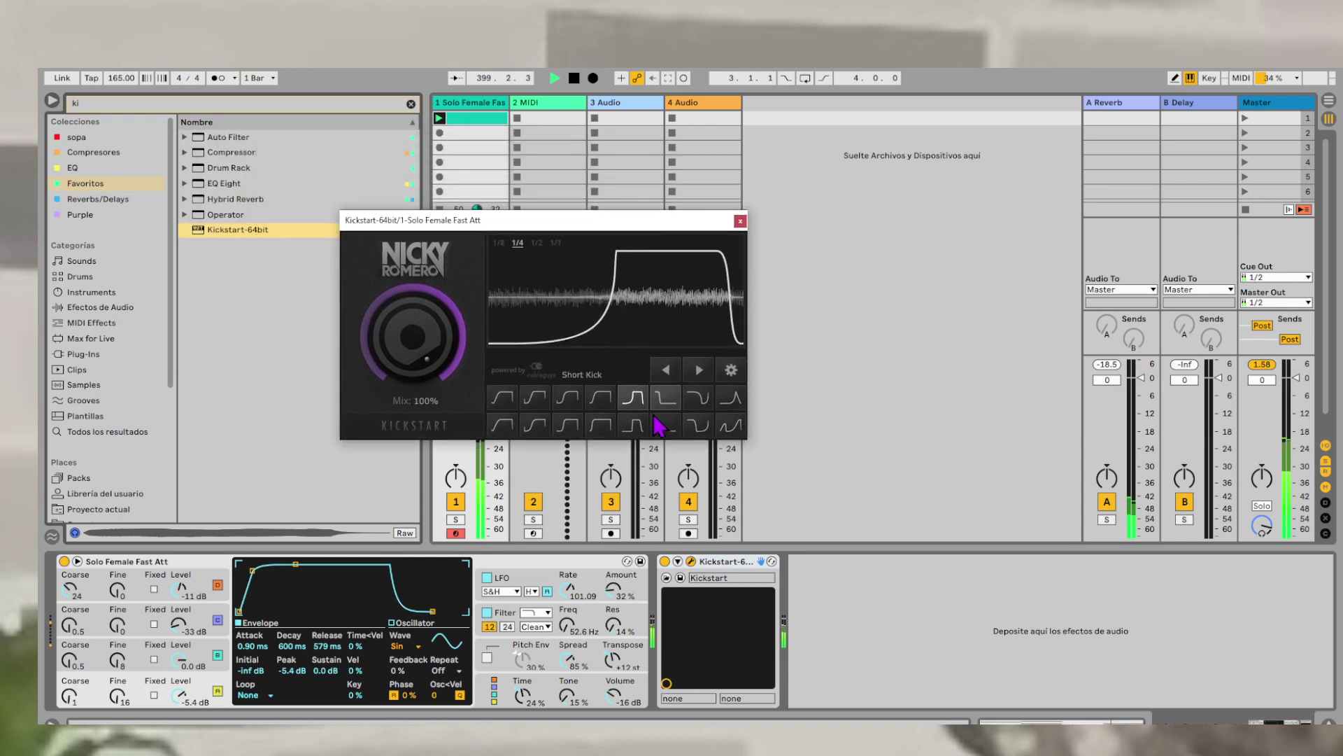
- Turn on the metronome and lower Kickstart's mix to 35 %
{"action": "left_click", "coordinate": [233, 78]}
{"action": "left_click", "coordinate": [228, 77]}
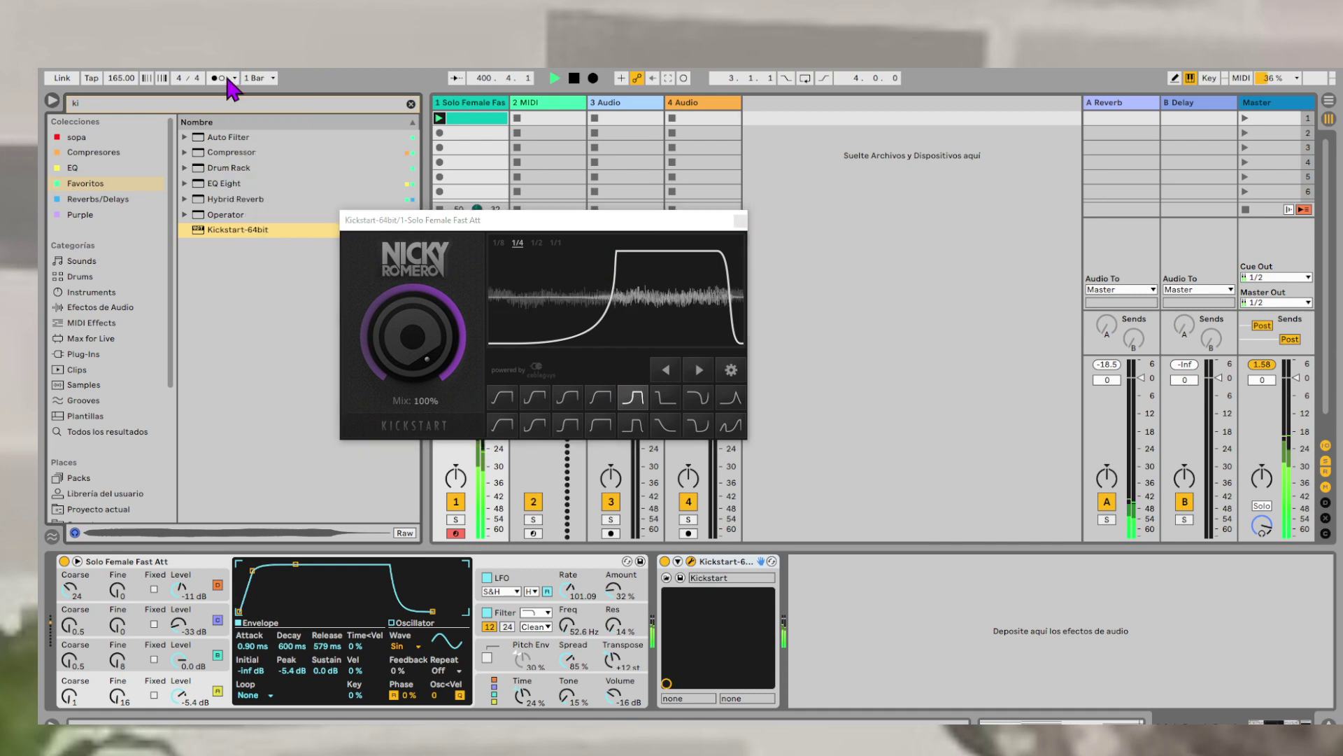
{"action": "left_click", "coordinate": [226, 78]}
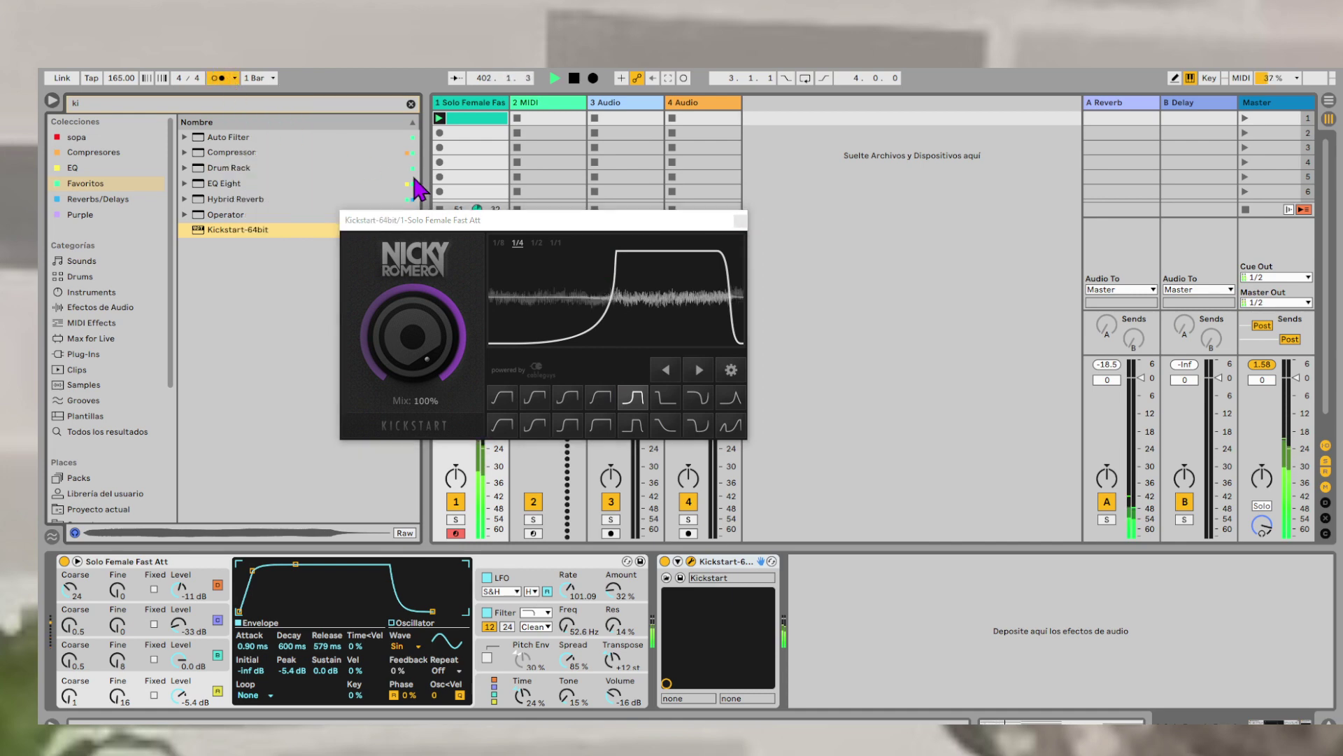
{"action": "left_click_drag", "start_coordinate": [413, 334], "coordinate": [413, 402]}
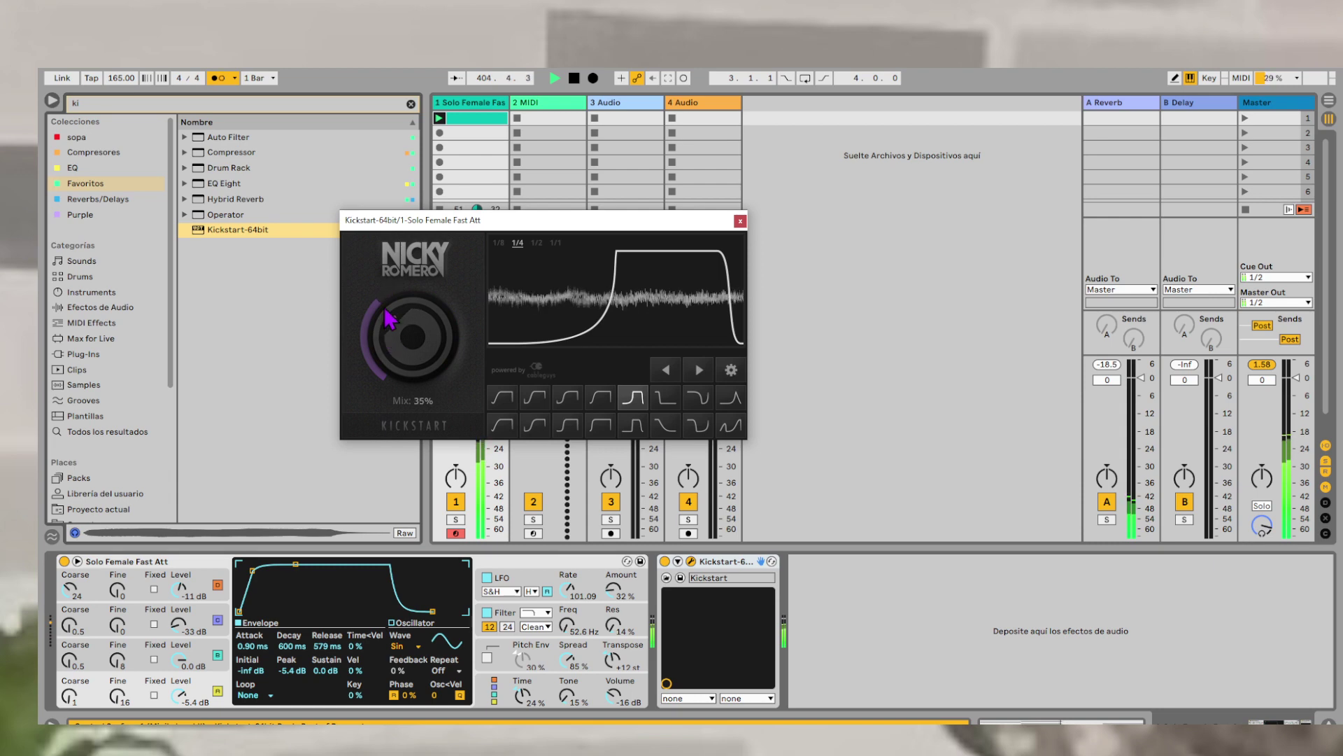
- Audition Kickstart curves from Free Punch to Extreme Short and choose the late-rising curve just after Extreme Short
{"action": "left_click", "coordinate": [511, 398]}
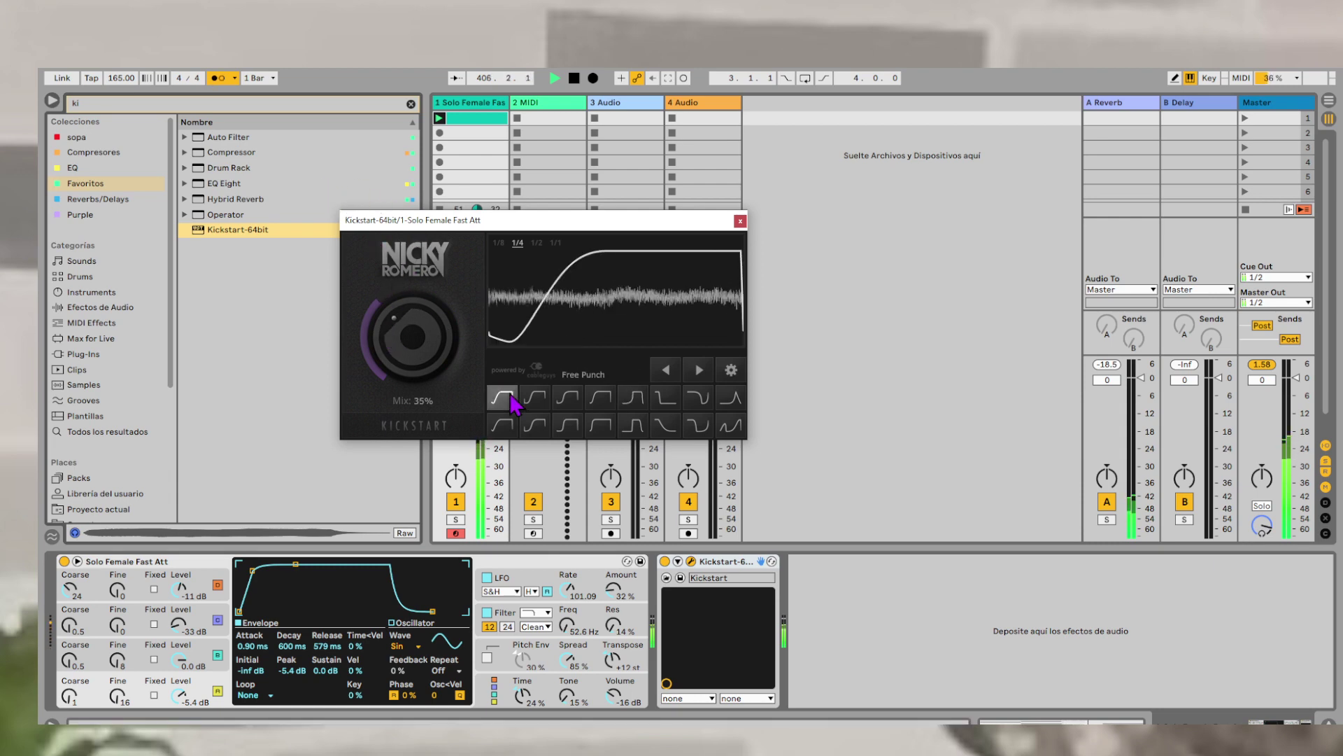
{"action": "left_click", "coordinate": [534, 406]}
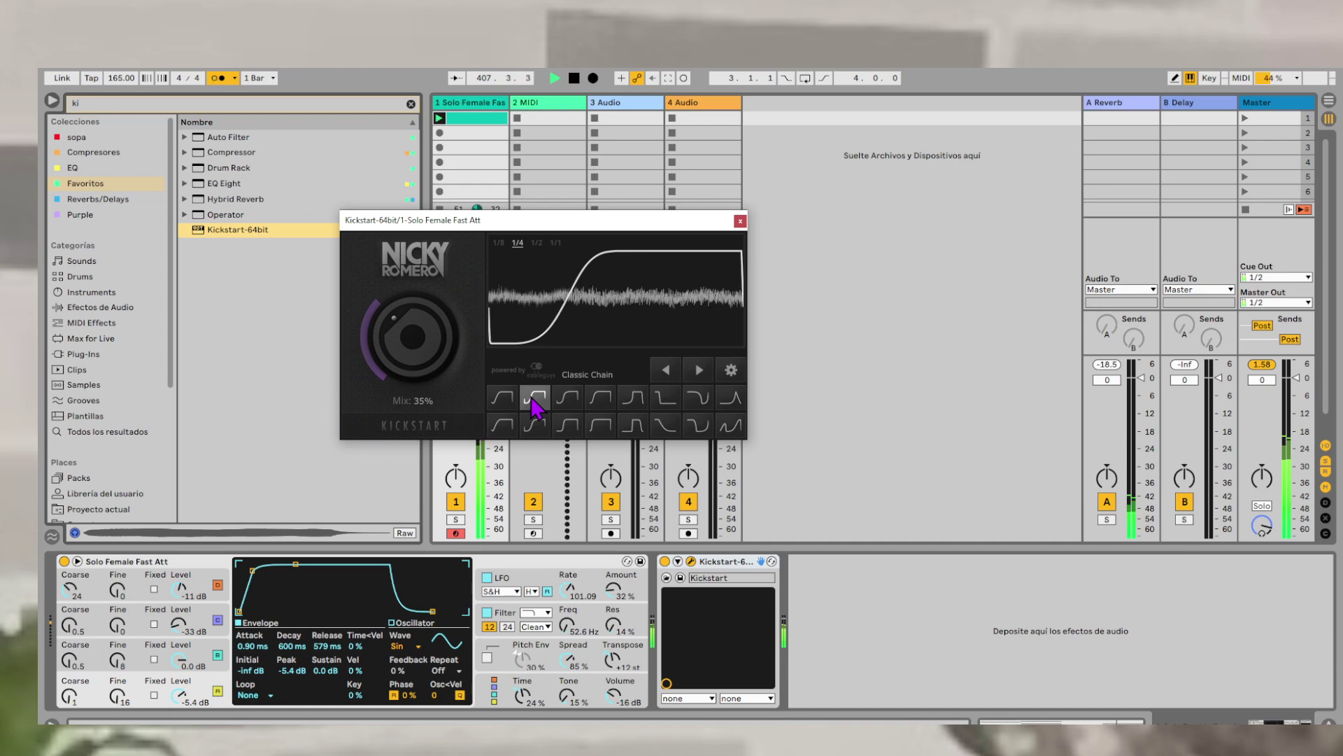
{"action": "left_click", "coordinate": [534, 425]}
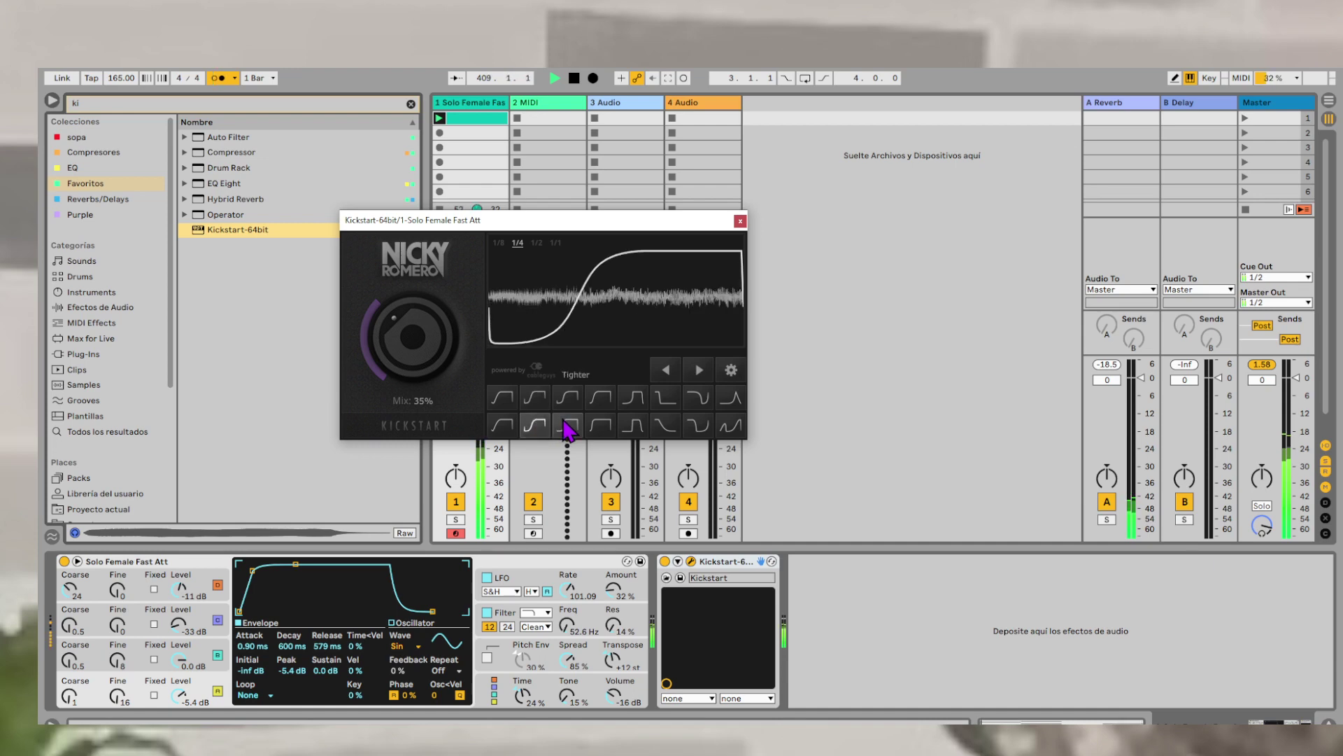
{"action": "left_click", "coordinate": [566, 425]}
{"action": "left_click", "coordinate": [596, 425]}
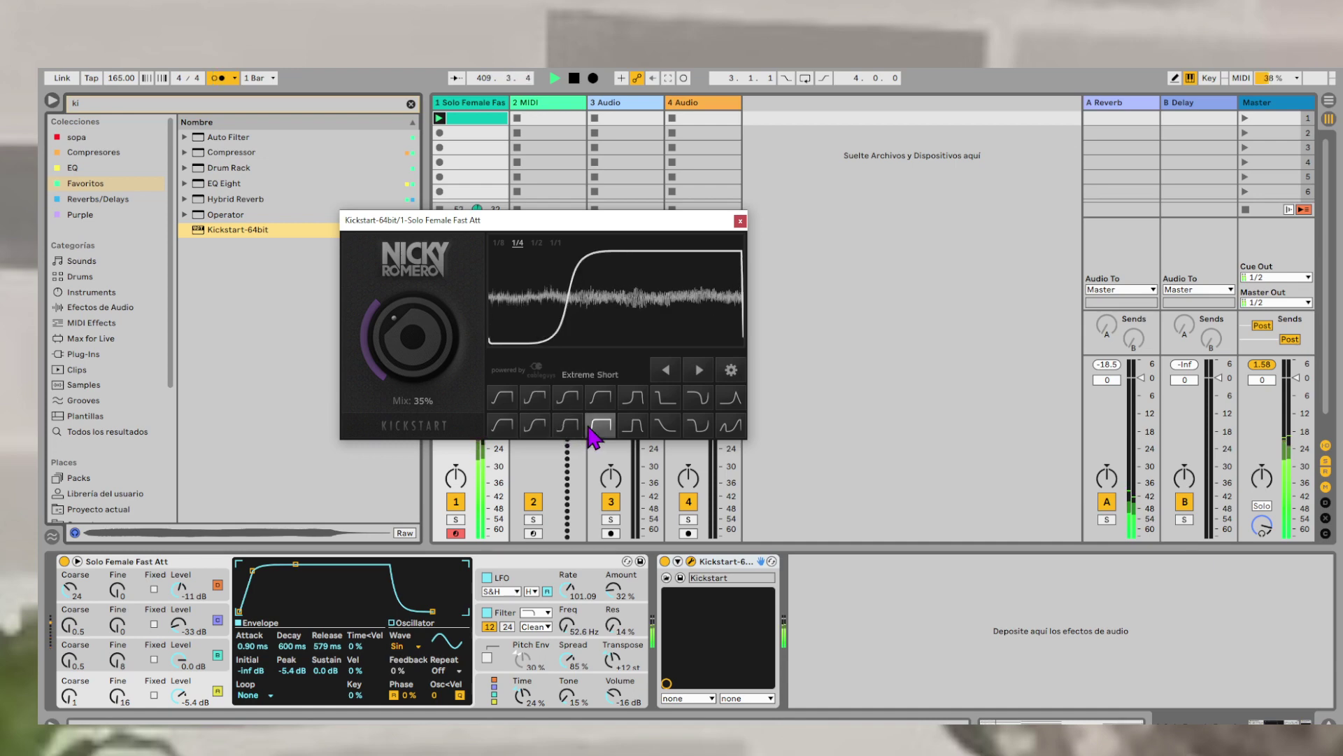
{"action": "left_click", "coordinate": [634, 426]}
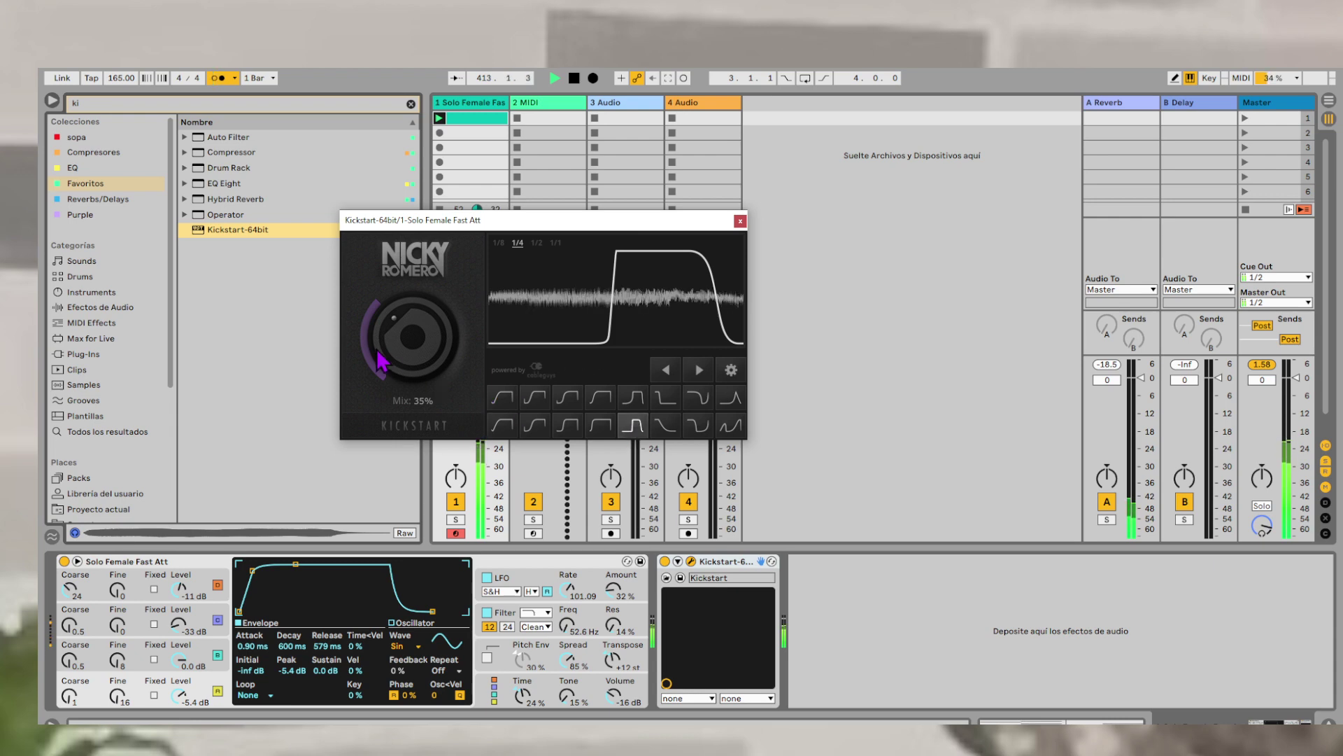
- Lower Kickstart's mix to 23 %, turn off the metronome and close the plug-in window
{"action": "left_click_drag", "start_coordinate": [384, 358], "coordinate": [384, 371]}
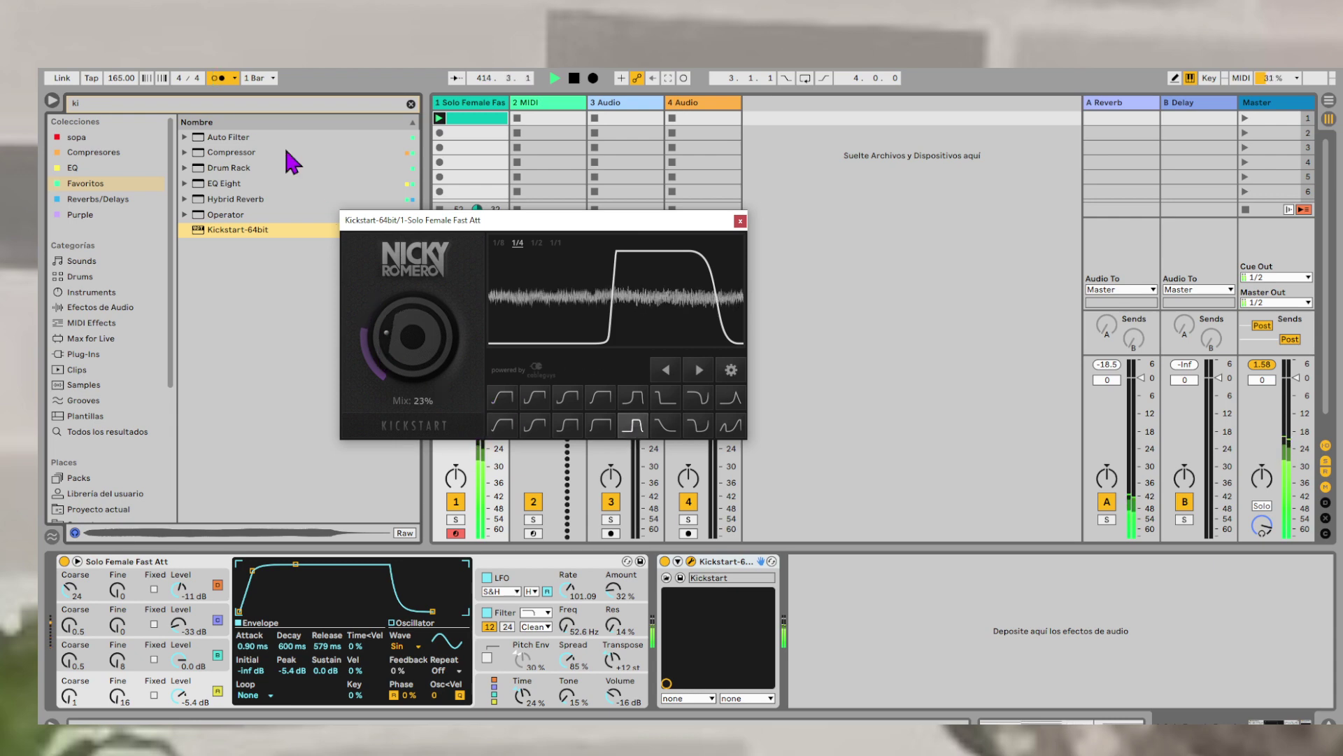
{"action": "left_click", "coordinate": [218, 77]}
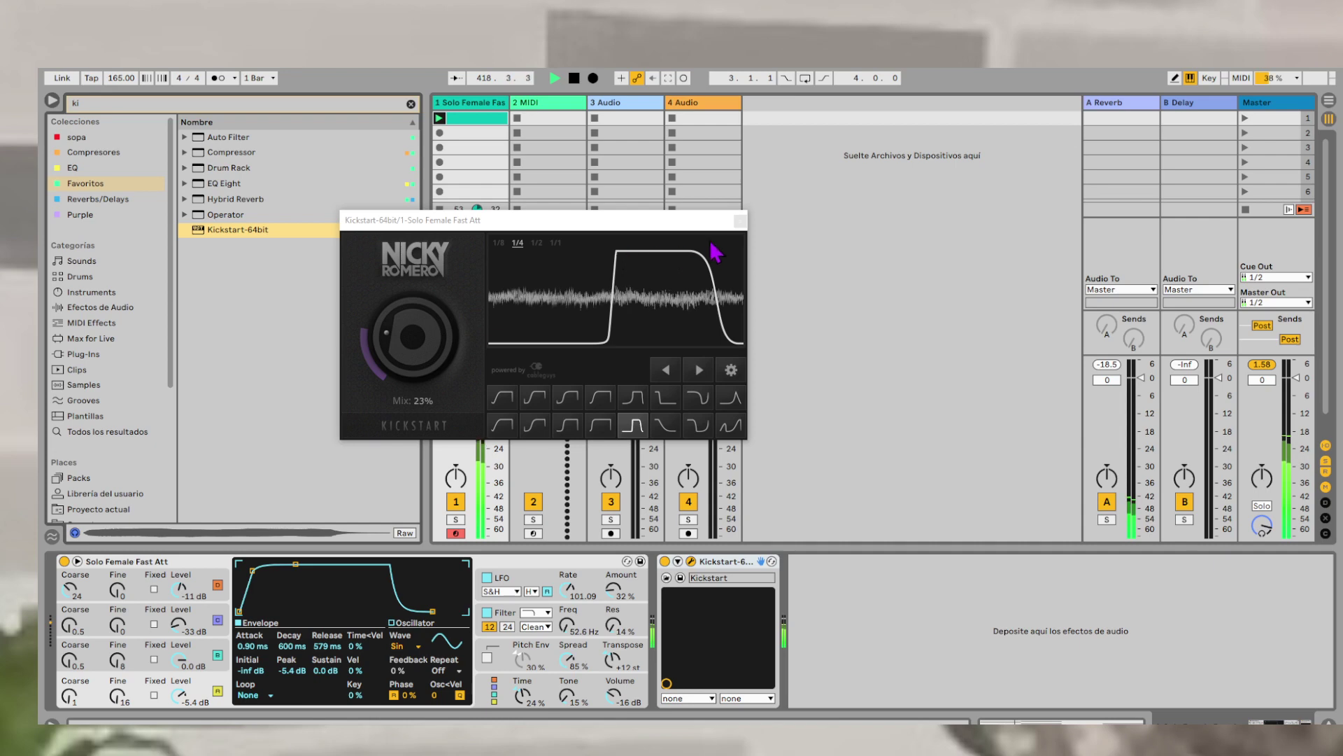
{"action": "left_click", "coordinate": [741, 222]}
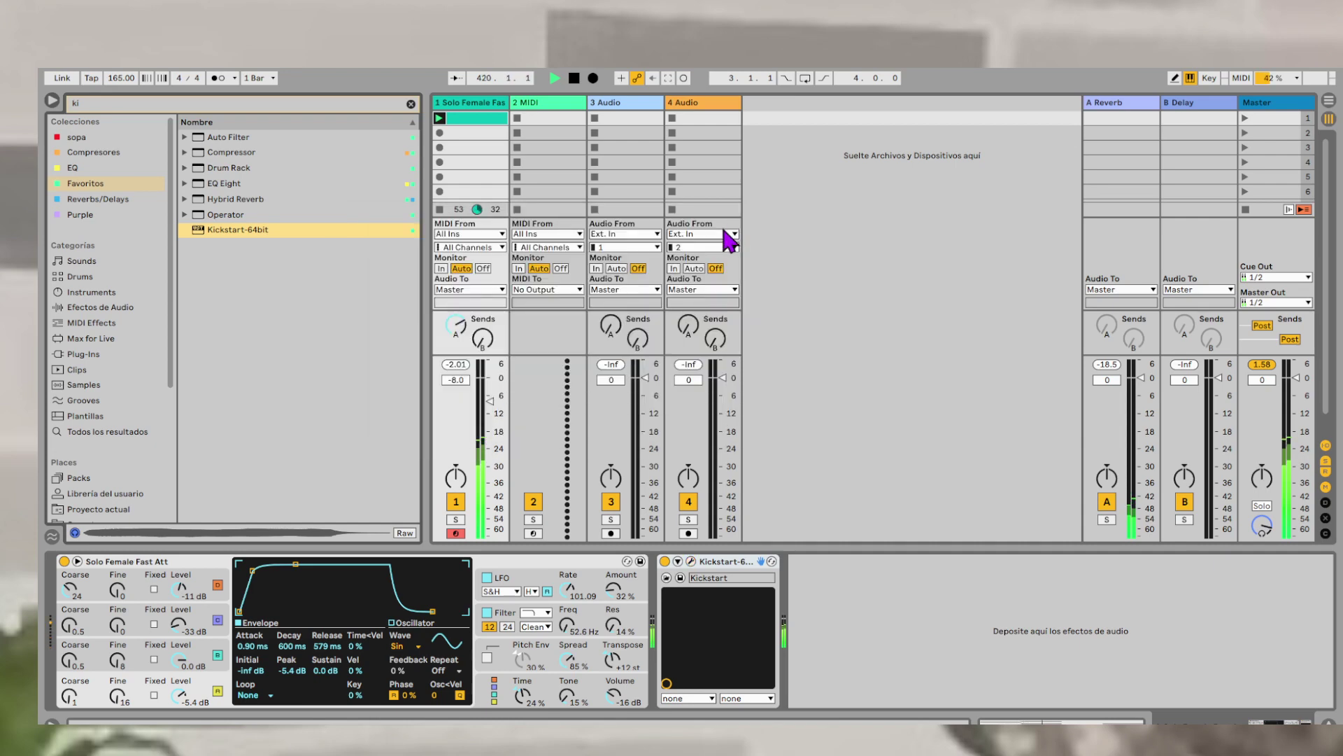
- Reopen Kickstart, set its mix to 69 % and close the plug-in window
{"action": "left_click", "coordinate": [690, 561]}
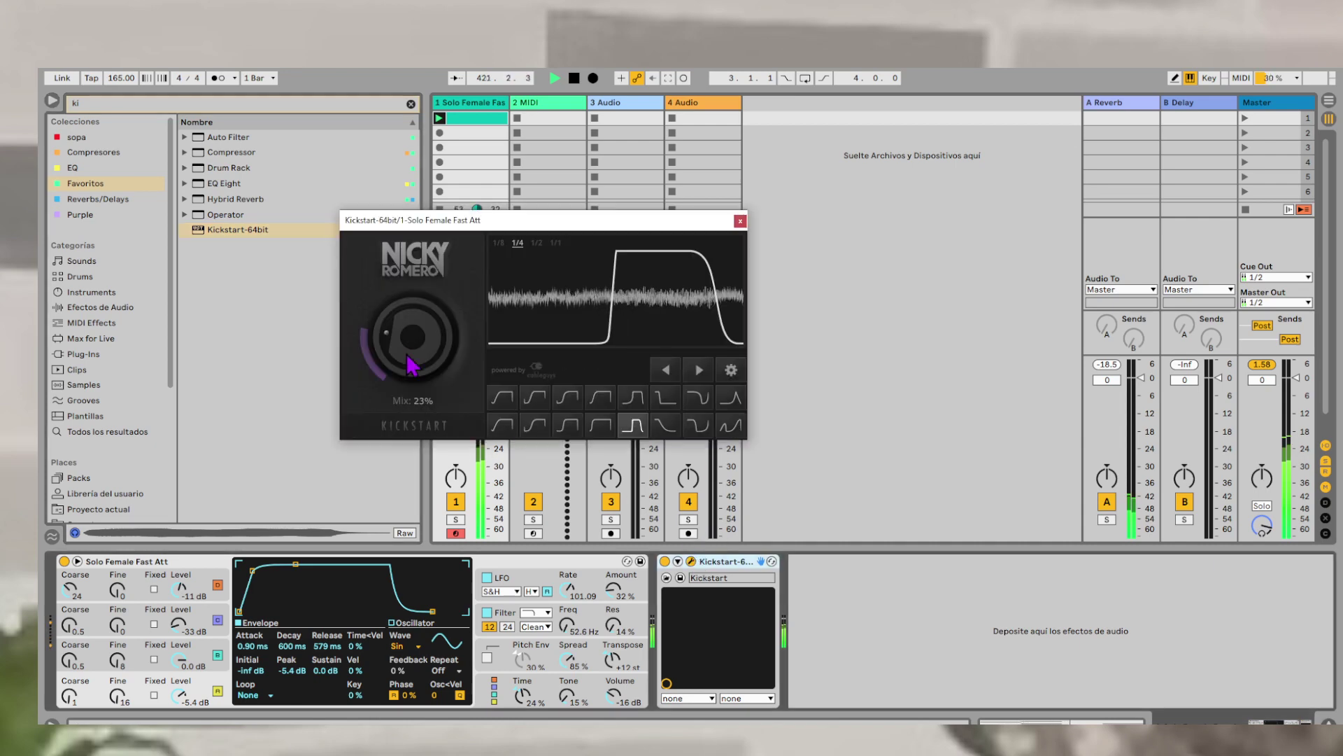
{"action": "mouse_move", "coordinate": [413, 365]}
{"action": "left_mouse_down"}
{"action": "mouse_move", "coordinate": [416, 320]}
{"action": "mouse_move", "coordinate": [385, 333]}
{"action": "mouse_move", "coordinate": [399, 347]}
{"action": "left_mouse_up"}
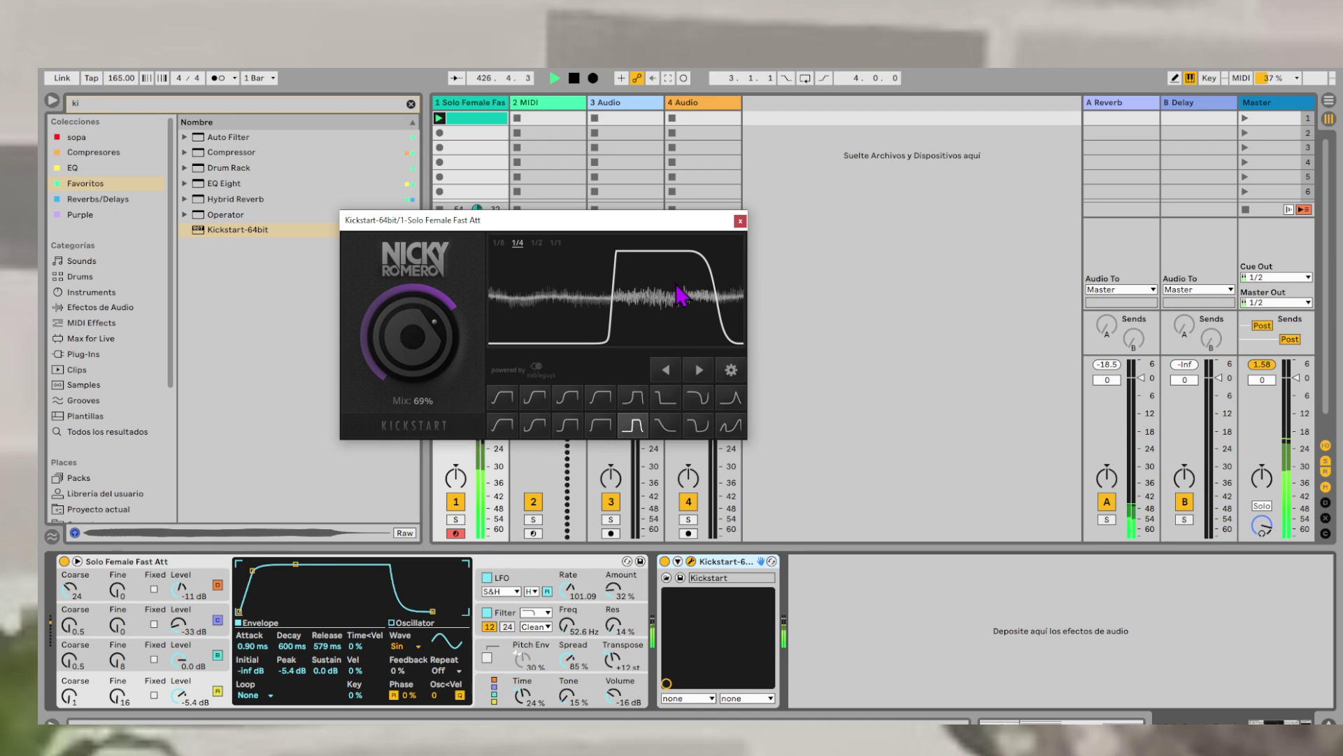
{"action": "left_click", "coordinate": [739, 221]}
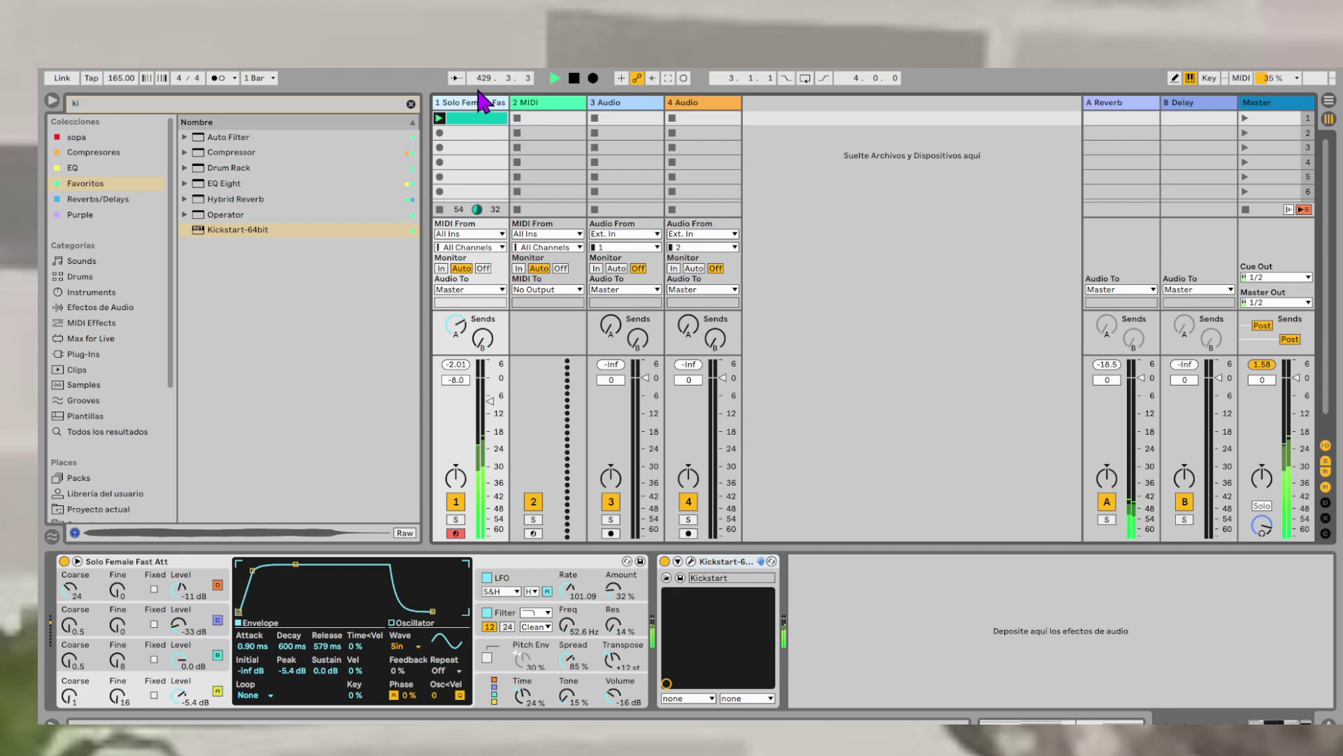
- Duplicate the Solo Female Fast Att track together with its clip and devices
{"action": "key", "text": "ctrl+d"}
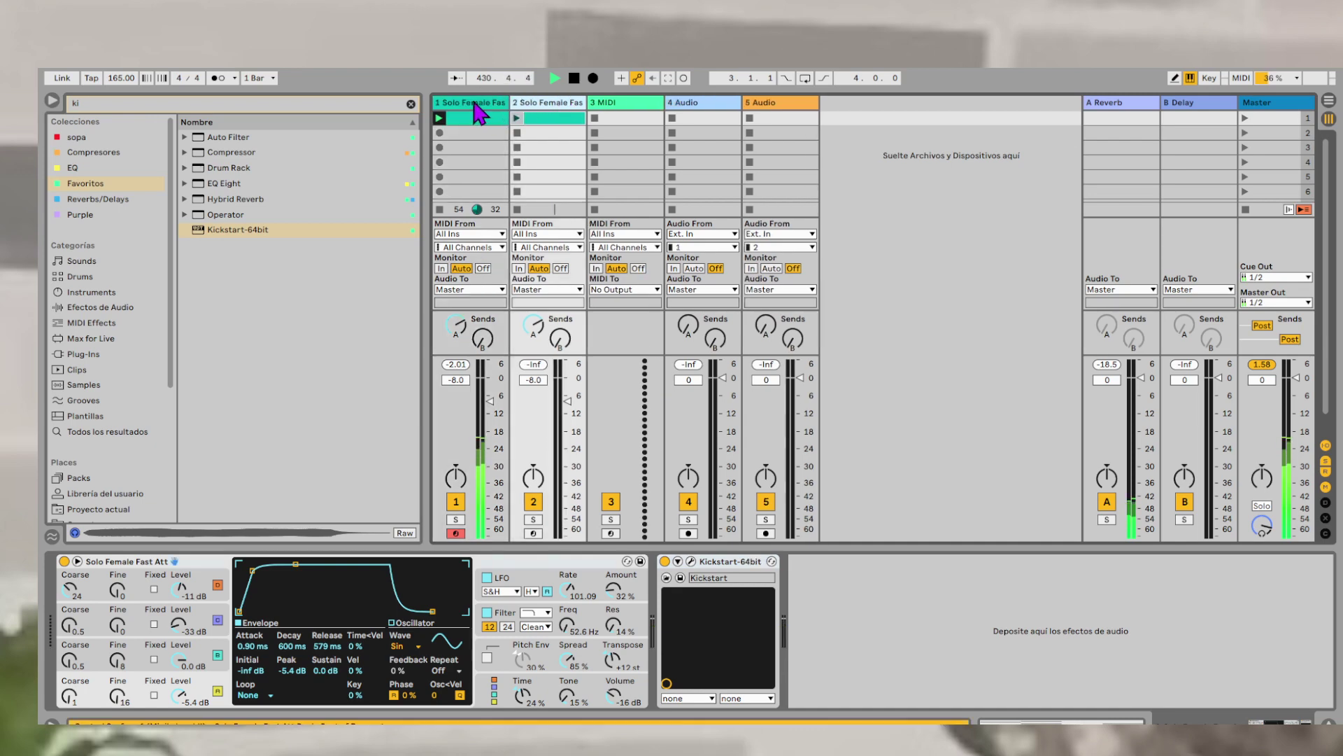
- Bypass Kickstart on the first track and launch scene 1 from the start so both voice tracks play together
{"action": "left_click", "coordinate": [665, 561]}
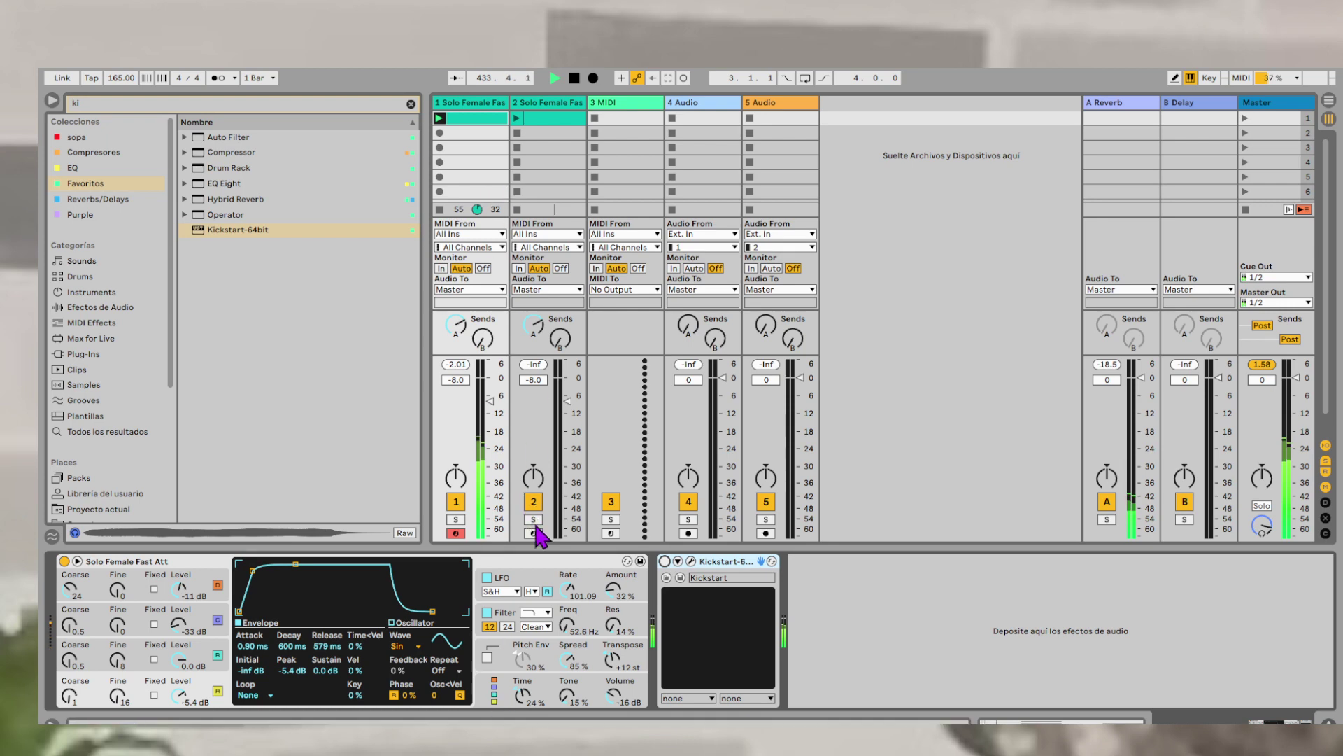
{"action": "left_click", "coordinate": [1246, 118]}
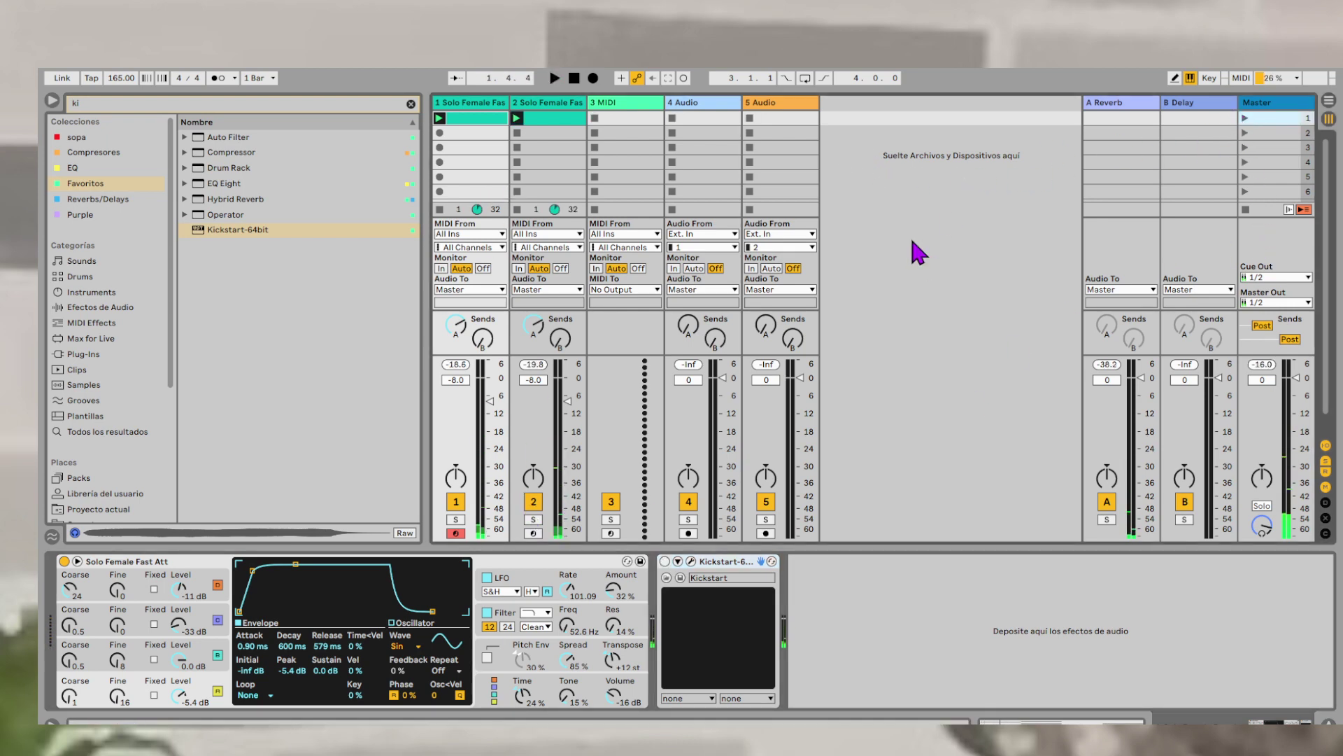
{"action": "left_click", "coordinate": [574, 78]}
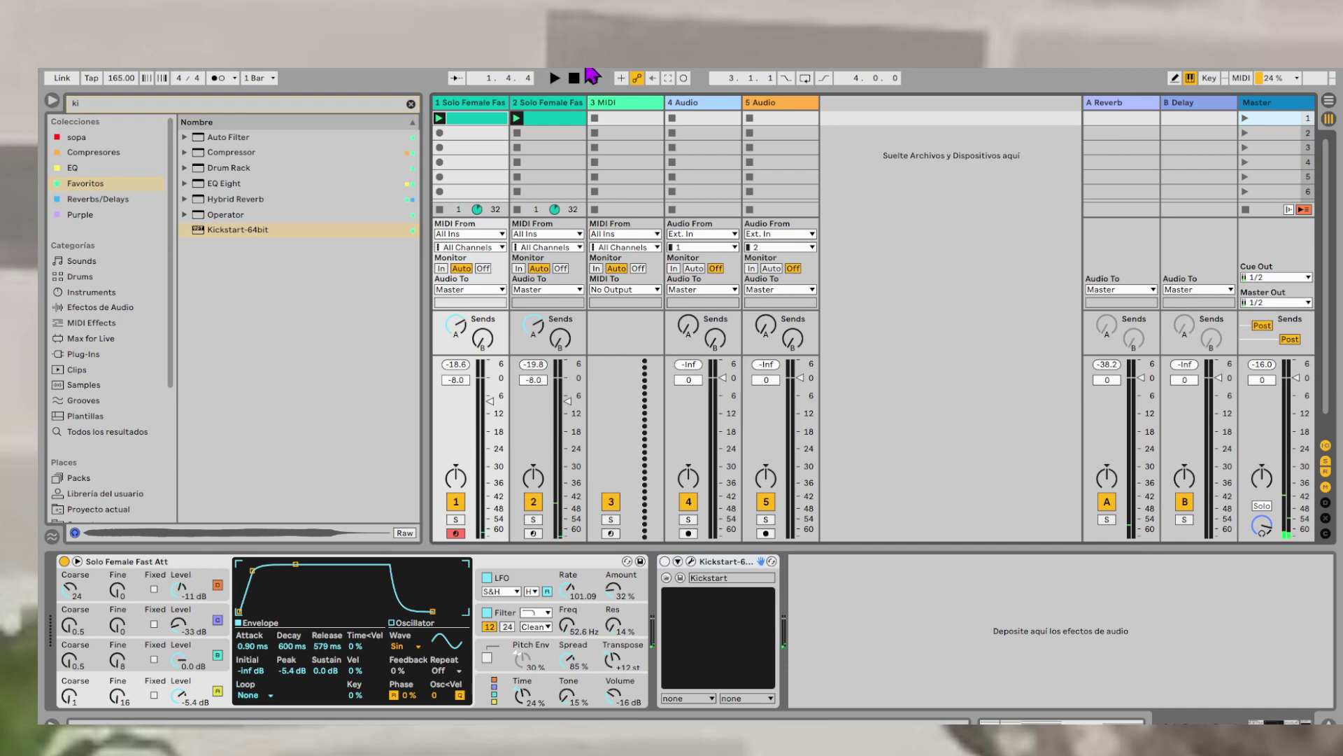
{"action": "left_click", "coordinate": [1245, 119]}
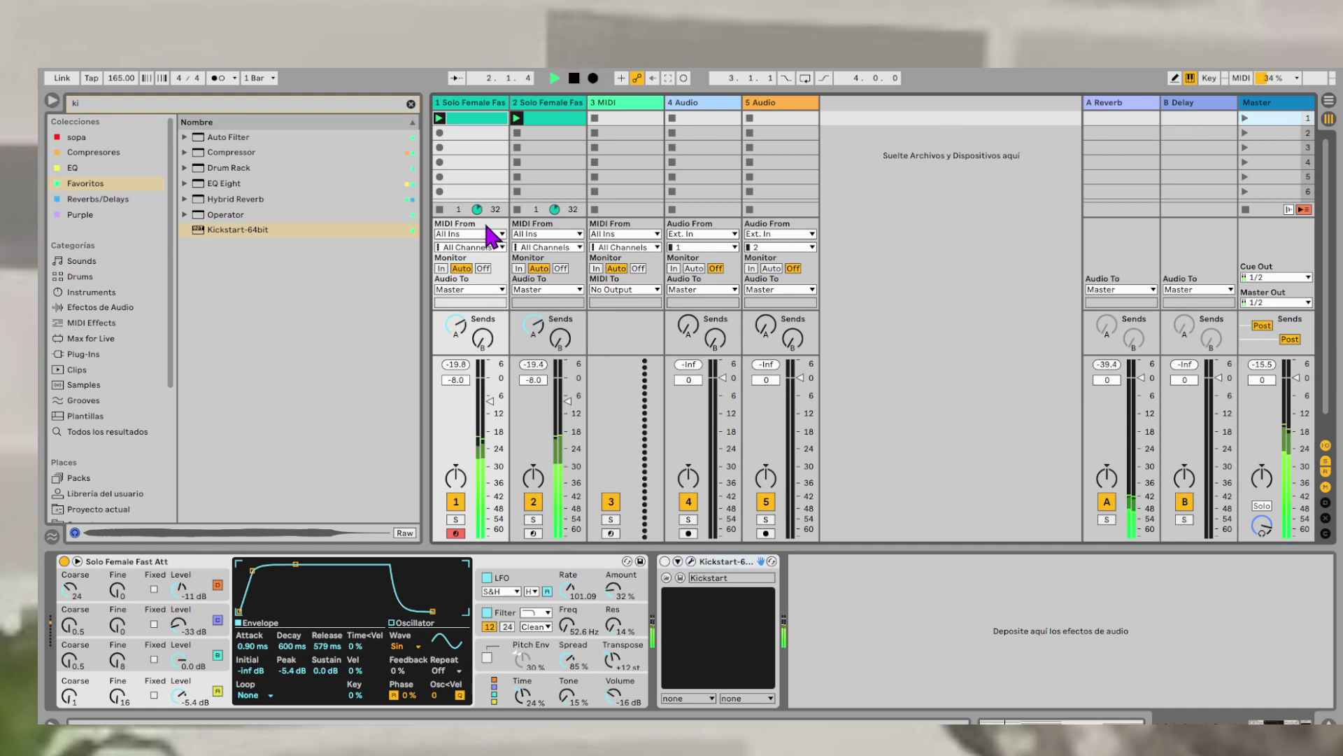
- Change the Operator algorithm on the first track and lower that track's volume to -16.2 dB
{"action": "left_click", "coordinate": [492, 120]}
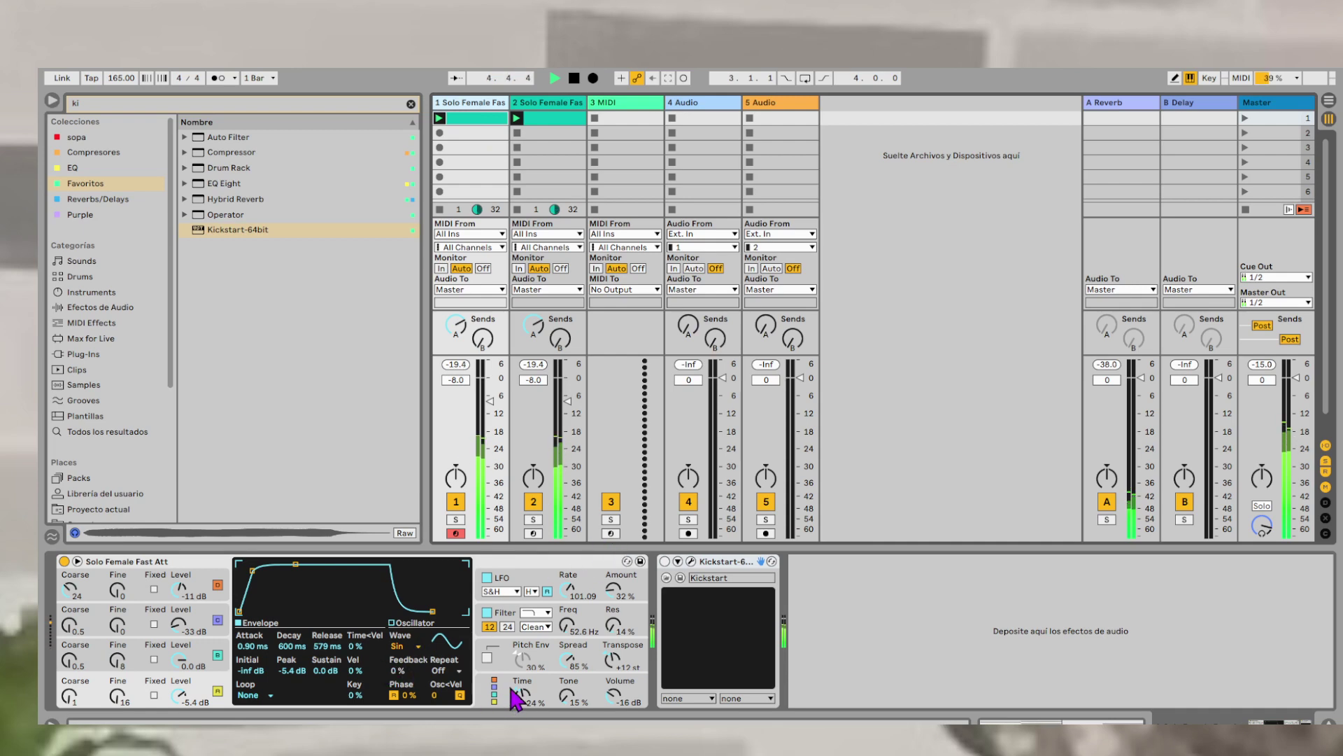
{"action": "left_click", "coordinate": [543, 698]}
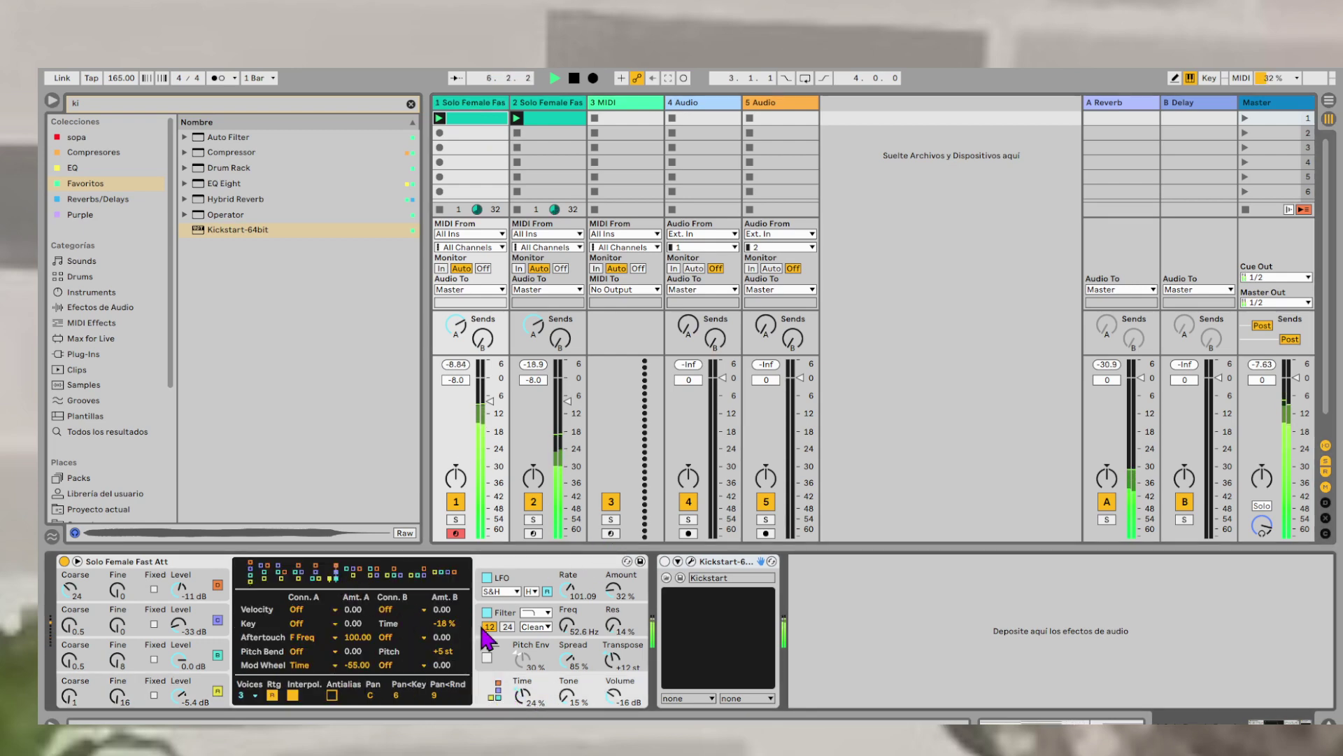
{"action": "left_click_drag", "start_coordinate": [492, 407], "coordinate": [489, 425]}
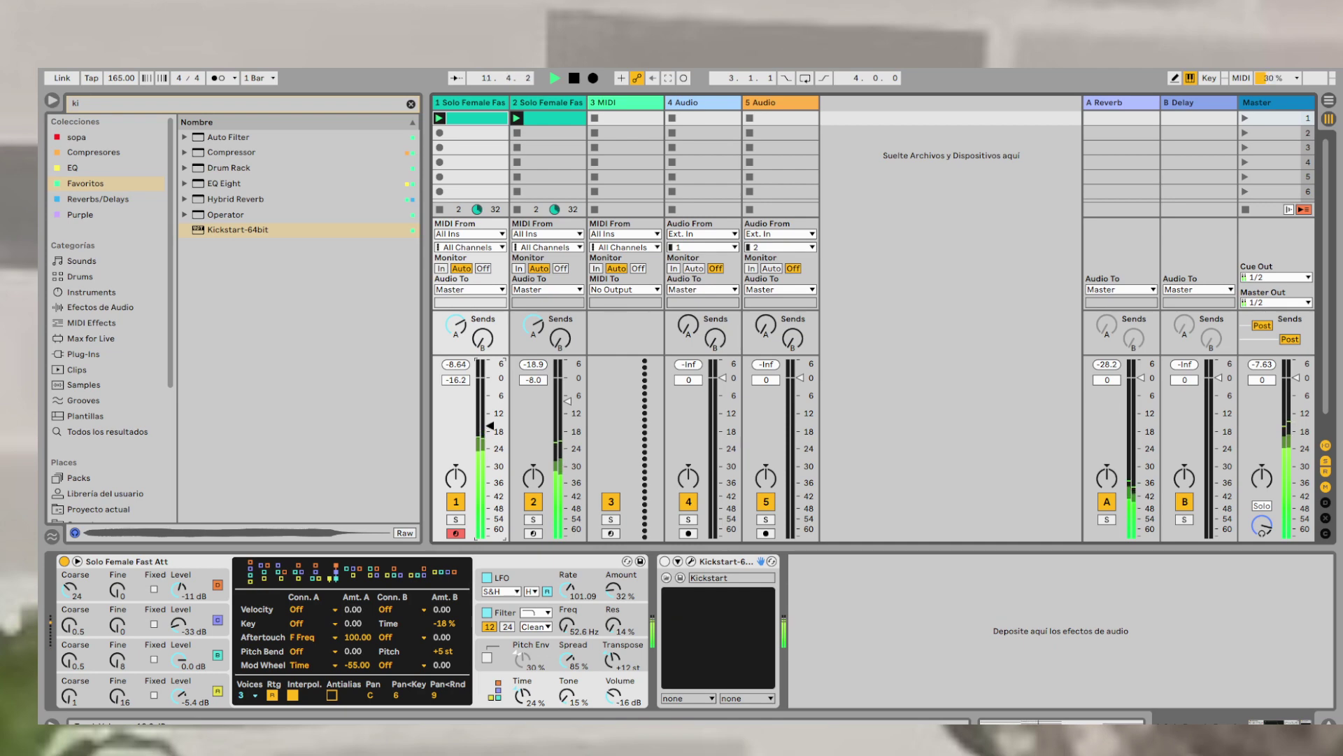
- Set the first track's Operator filter to a 24 dB slope with a cutoff frequency of 50.0 Hz
{"action": "left_click", "coordinate": [601, 624]}
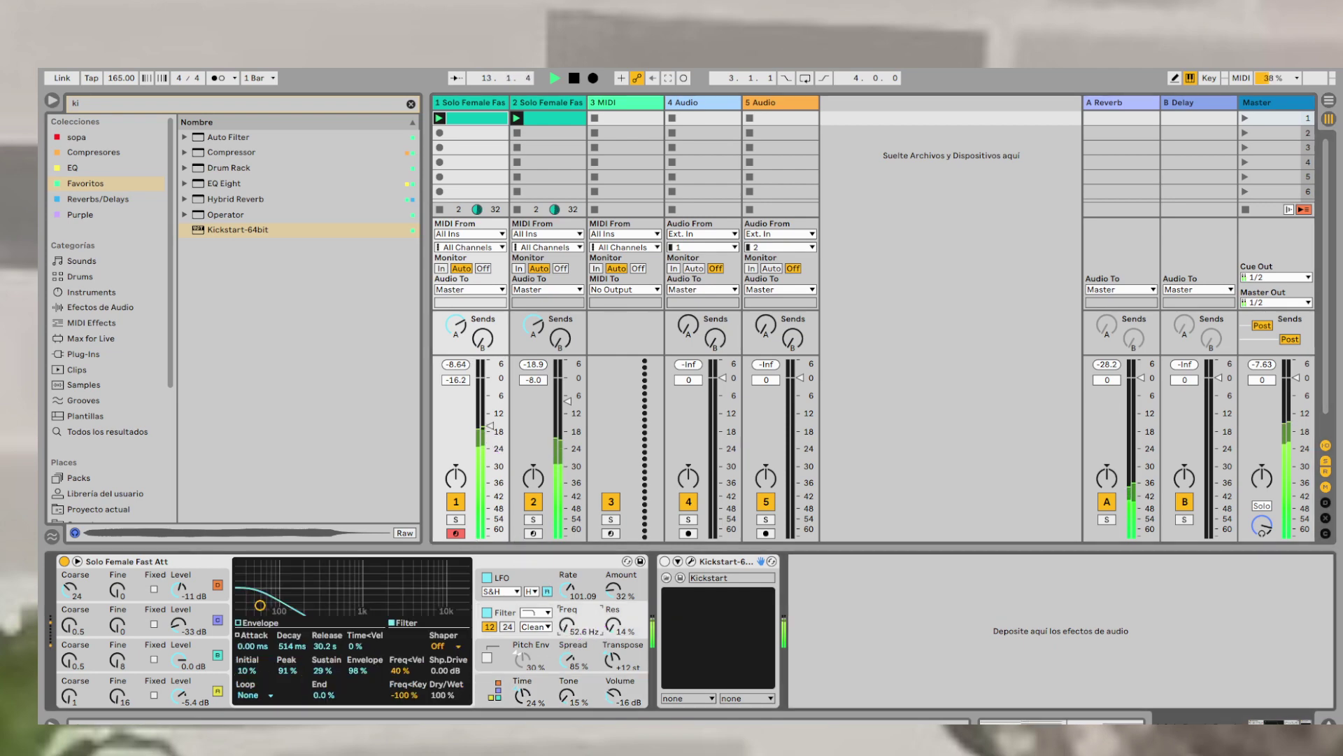
{"action": "mouse_move", "coordinate": [567, 625]}
{"action": "left_mouse_down"}
{"action": "mouse_move", "coordinate": [567, 606]}
{"action": "mouse_move", "coordinate": [567, 638]}
{"action": "left_mouse_up"}
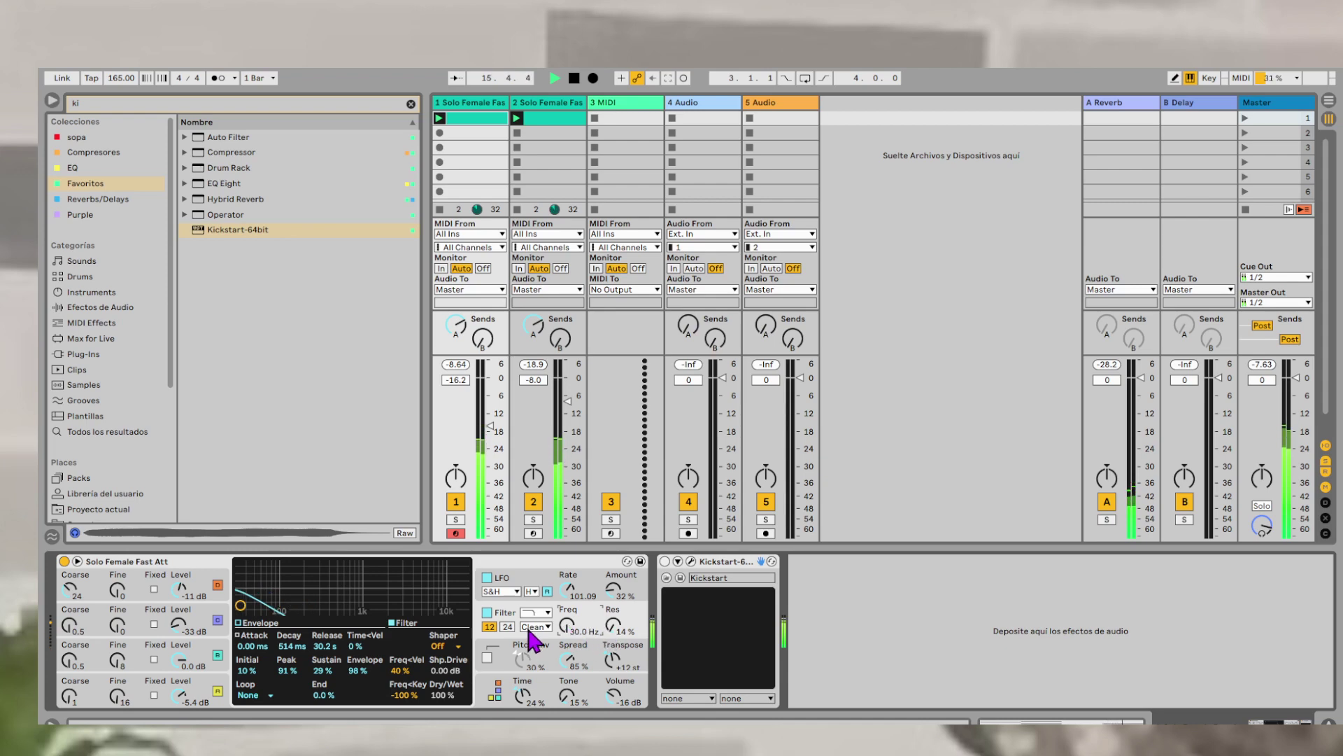
{"action": "left_click", "coordinate": [507, 626]}
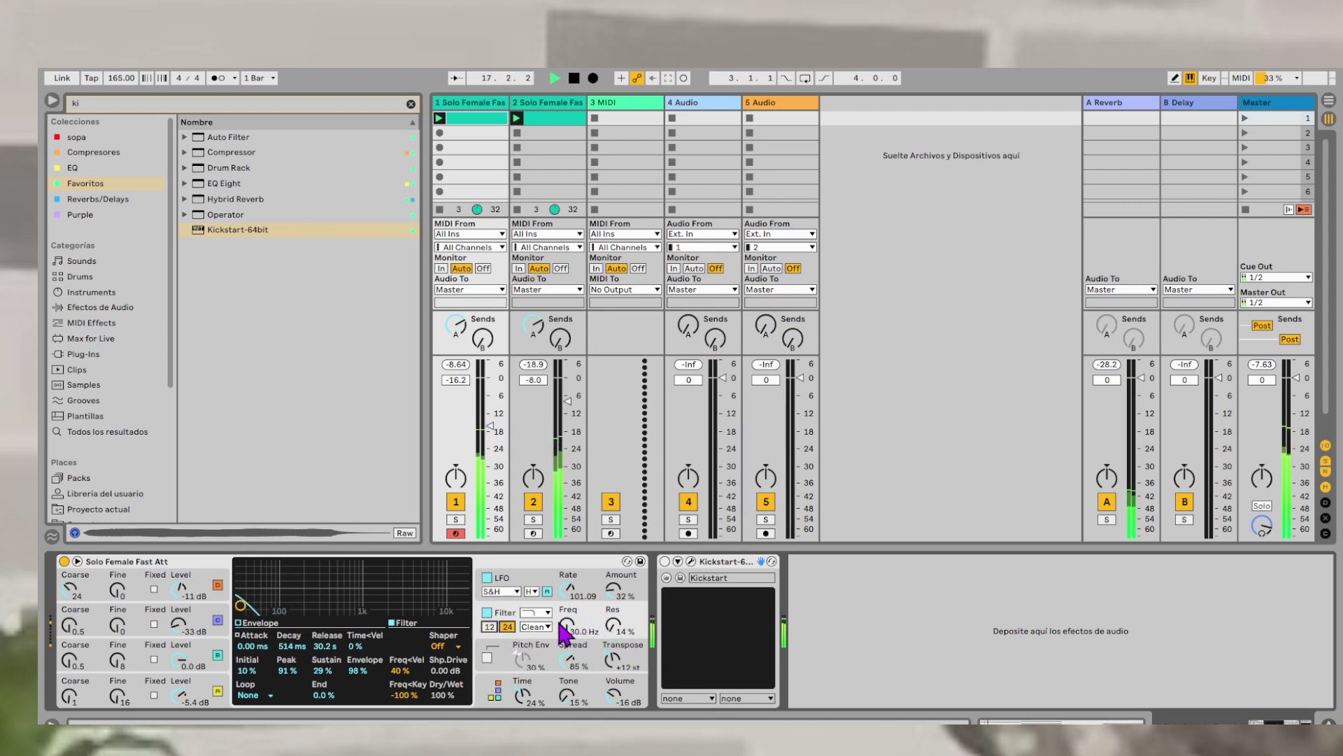
{"action": "left_click_drag", "start_coordinate": [571, 622], "coordinate": [572, 612]}
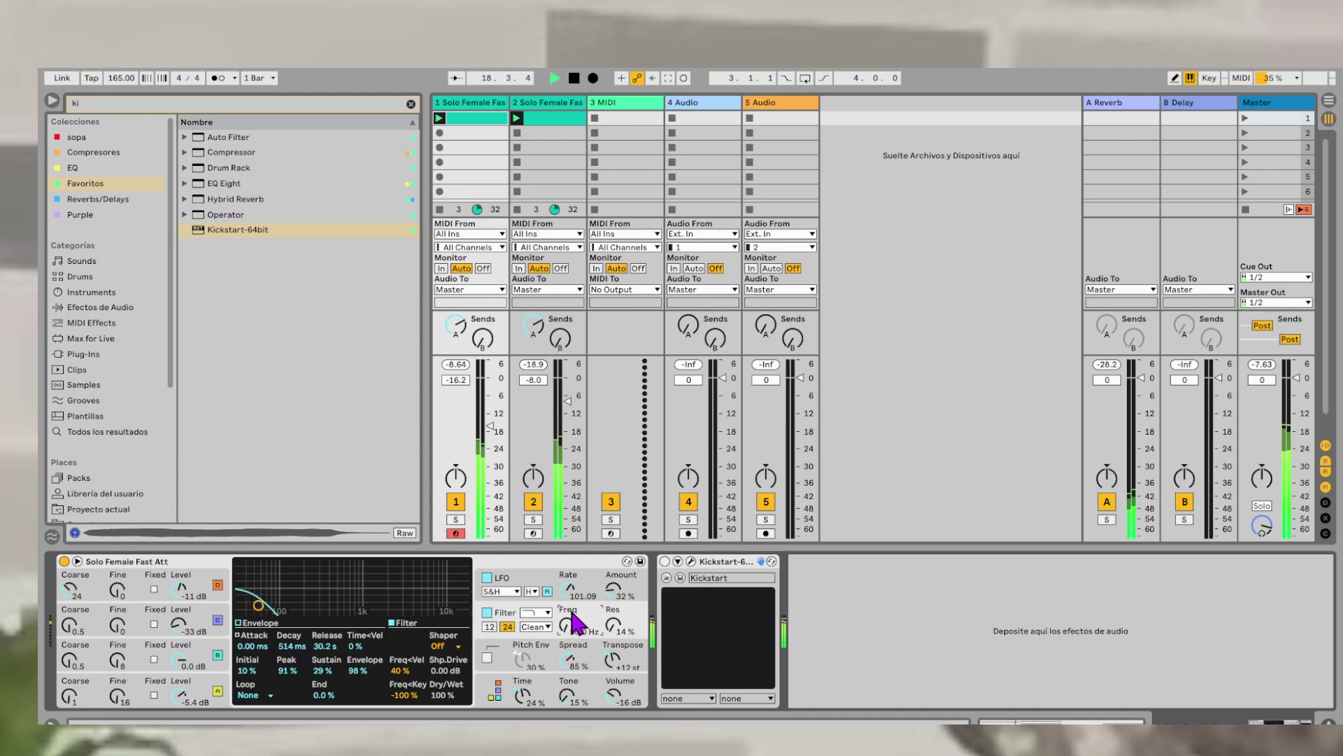
- Lower the duplicate track's volume to -9.9 dB and set its Operator filter to a 24 dB slope at 87.5 Hz
{"action": "left_click_drag", "start_coordinate": [528, 381], "coordinate": [527, 387]}
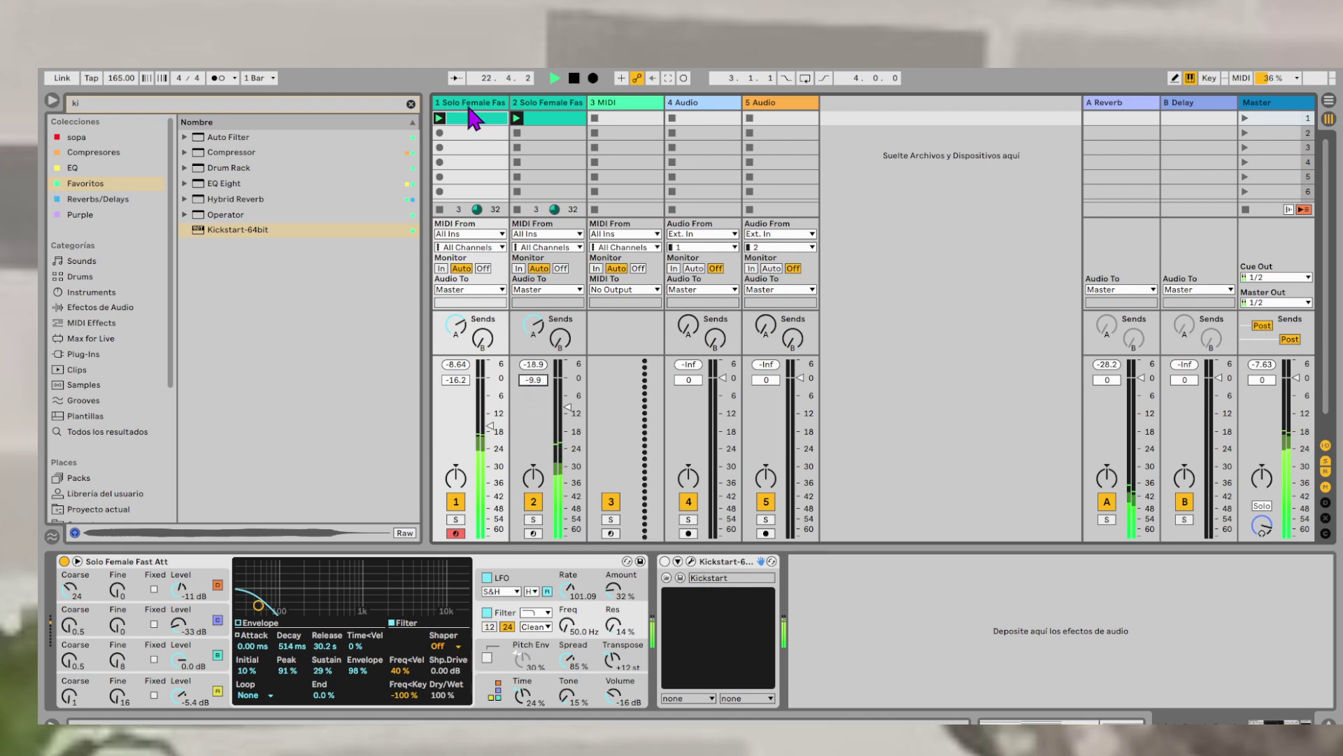
{"action": "left_click", "coordinate": [549, 103]}
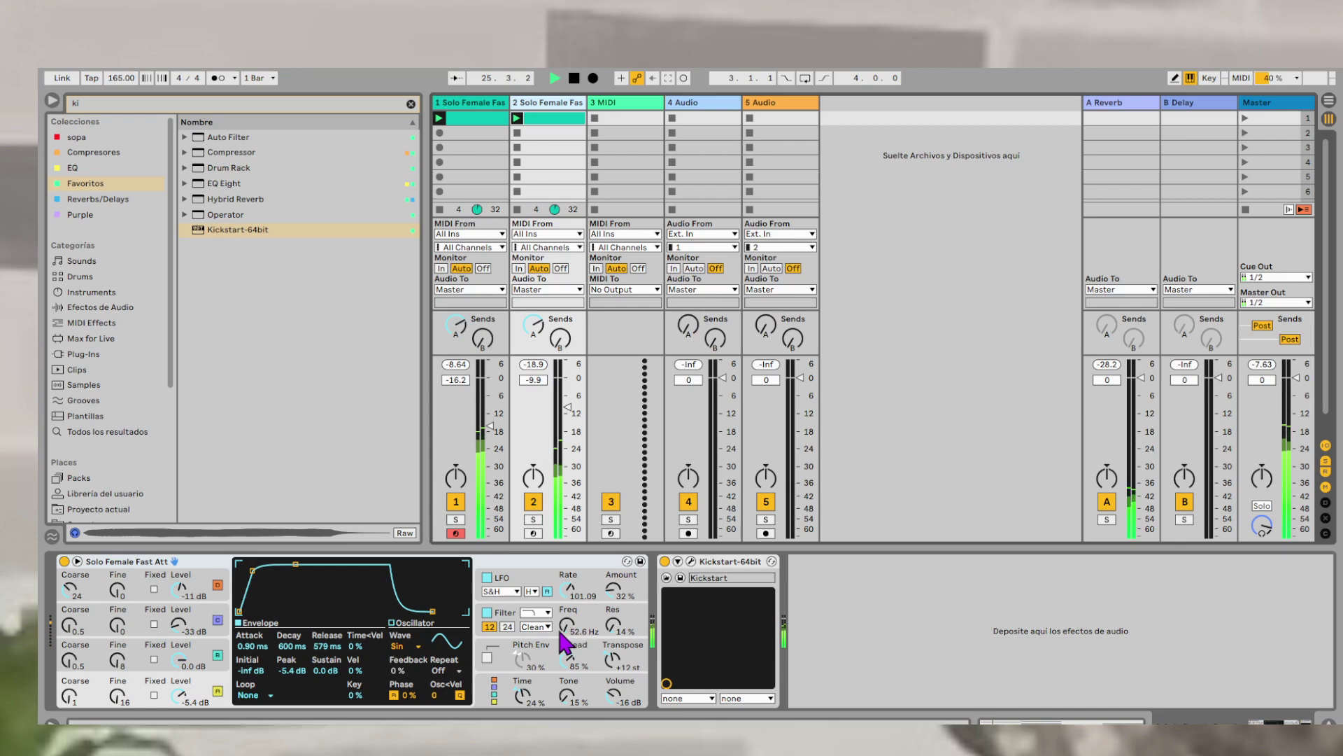
{"action": "left_click", "coordinate": [516, 637]}
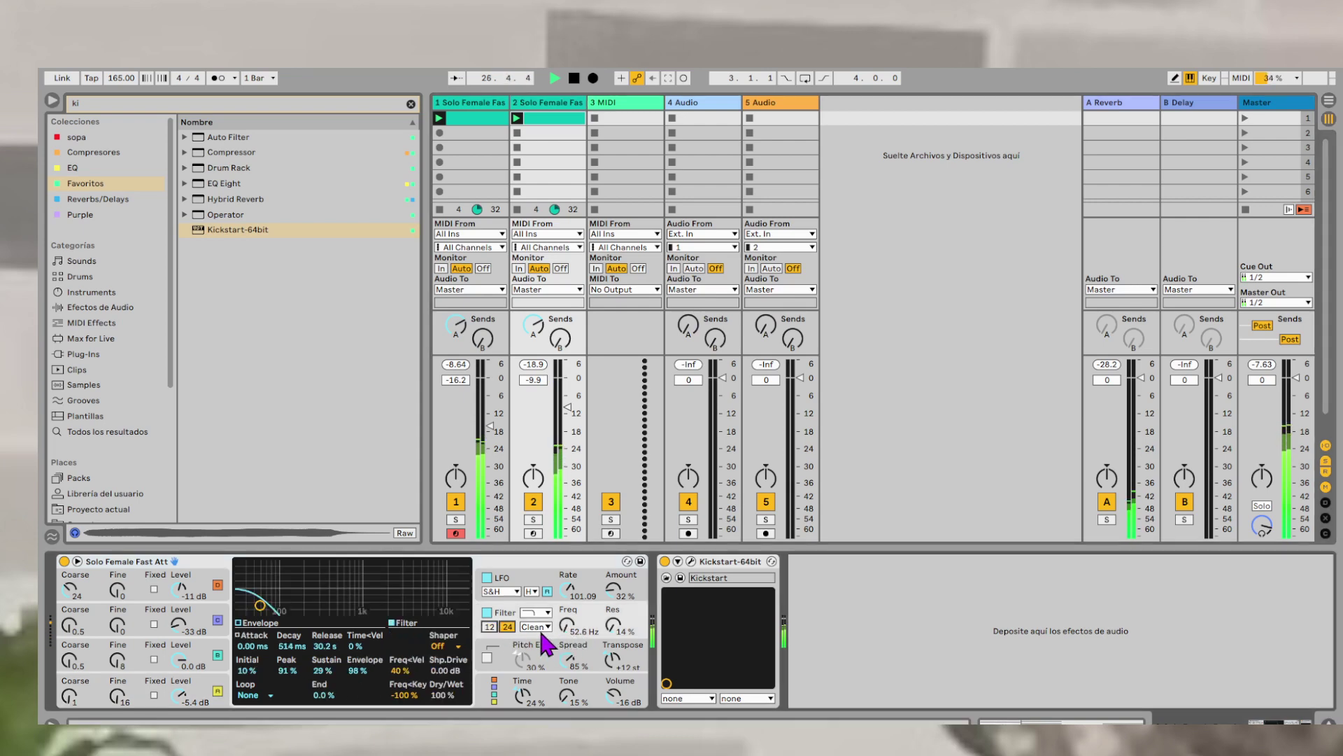
{"action": "left_click_drag", "start_coordinate": [567, 626], "coordinate": [566, 625]}
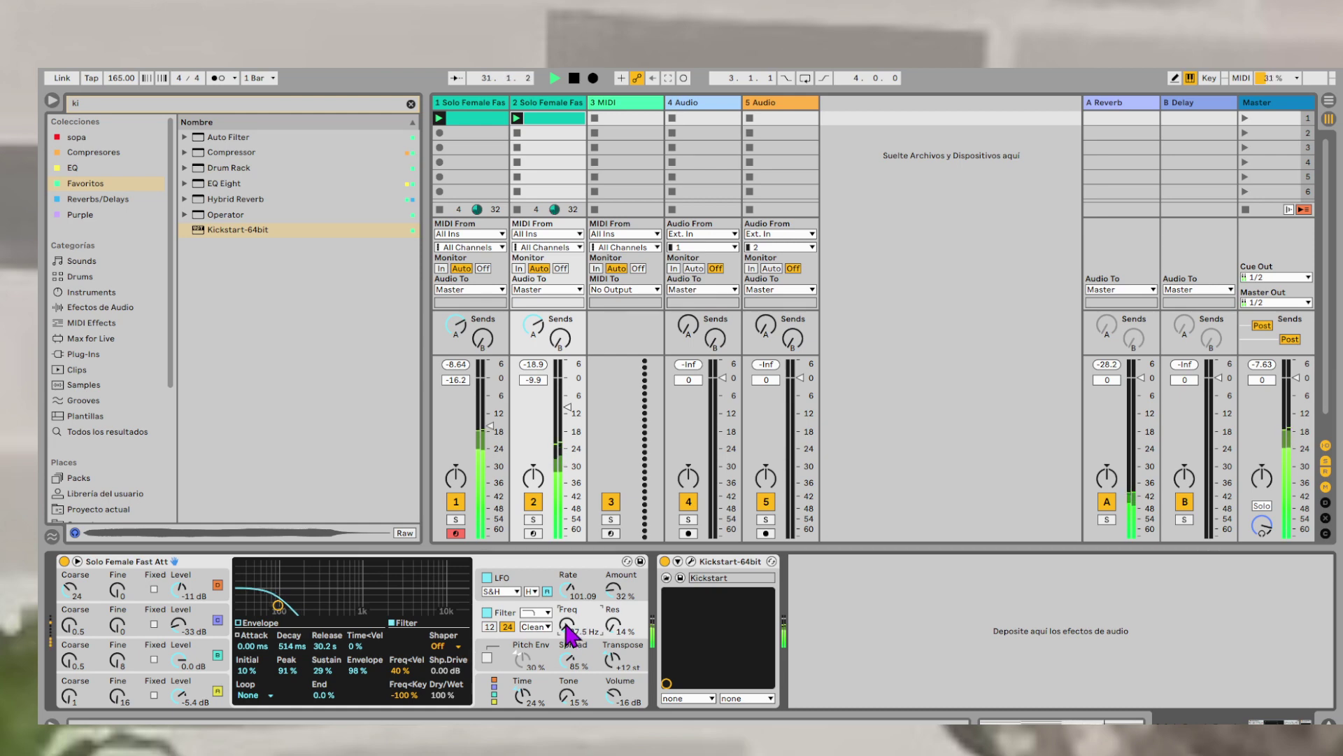
- Mute the first track, lengthen the attack of the duplicate's oscillator C, and set oscillator A's attack to 1.59 ms
{"action": "left_click", "coordinate": [456, 501]}
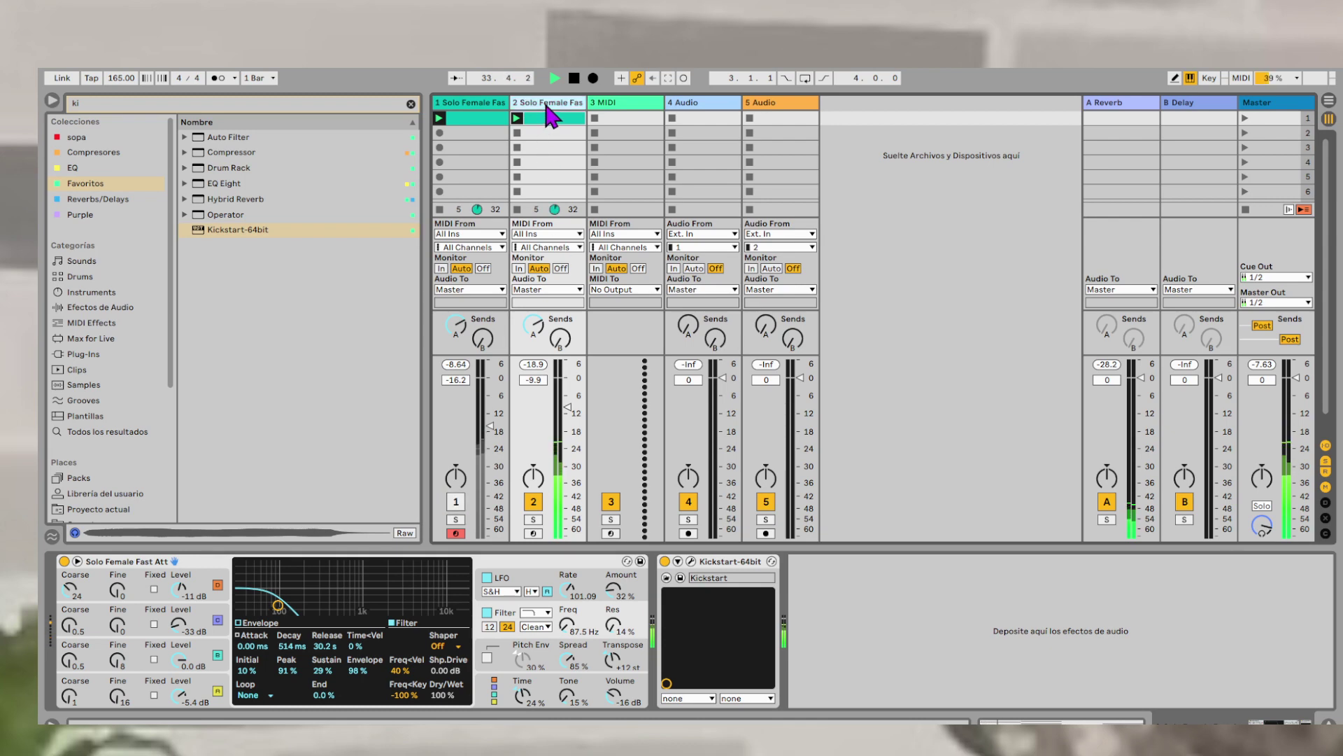
{"action": "left_click", "coordinate": [207, 629]}
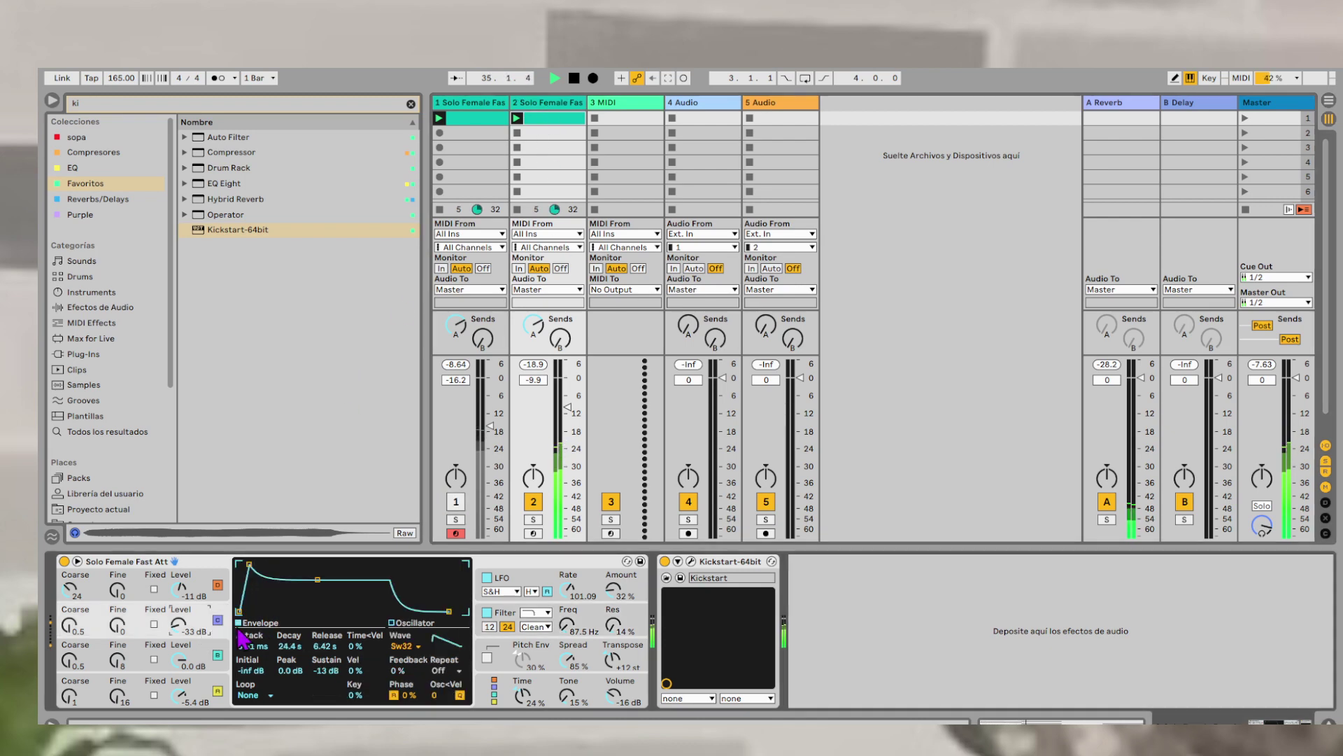
{"action": "left_click_drag", "start_coordinate": [239, 633], "coordinate": [239, 616]}
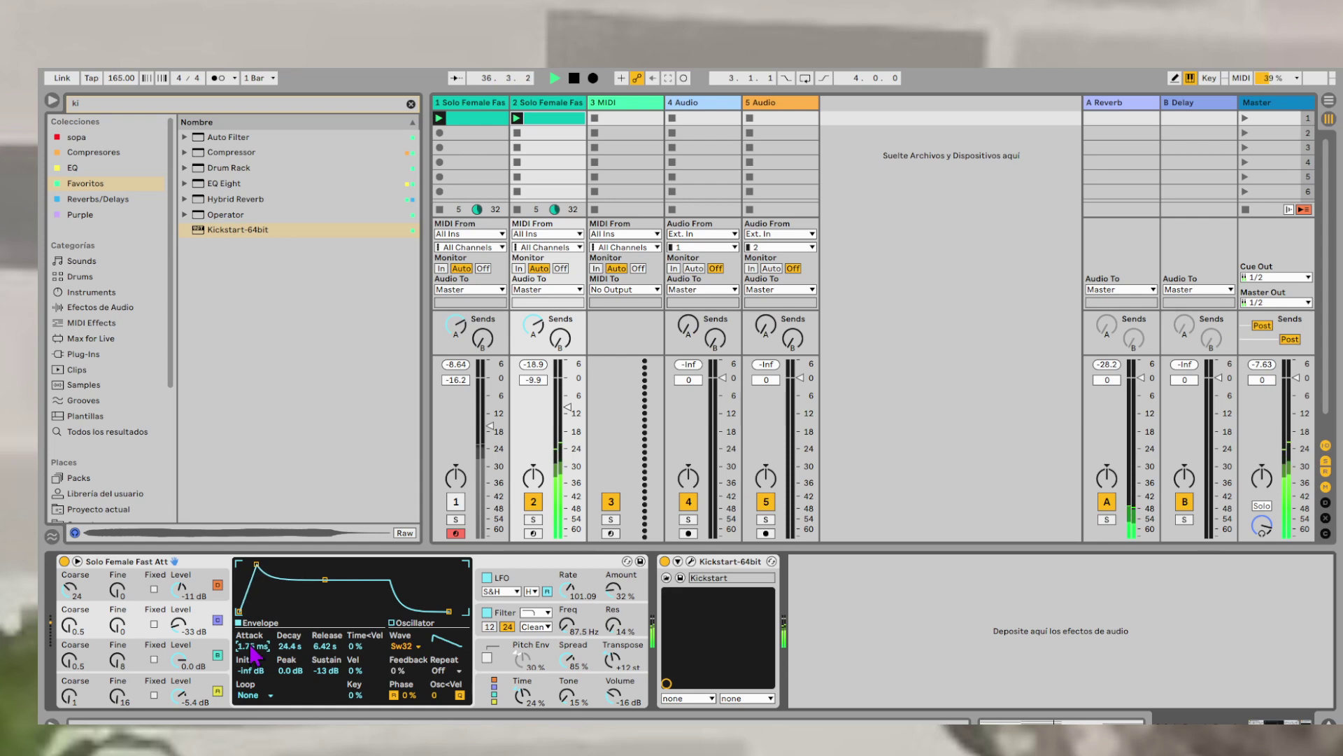
{"action": "left_click", "coordinate": [210, 661]}
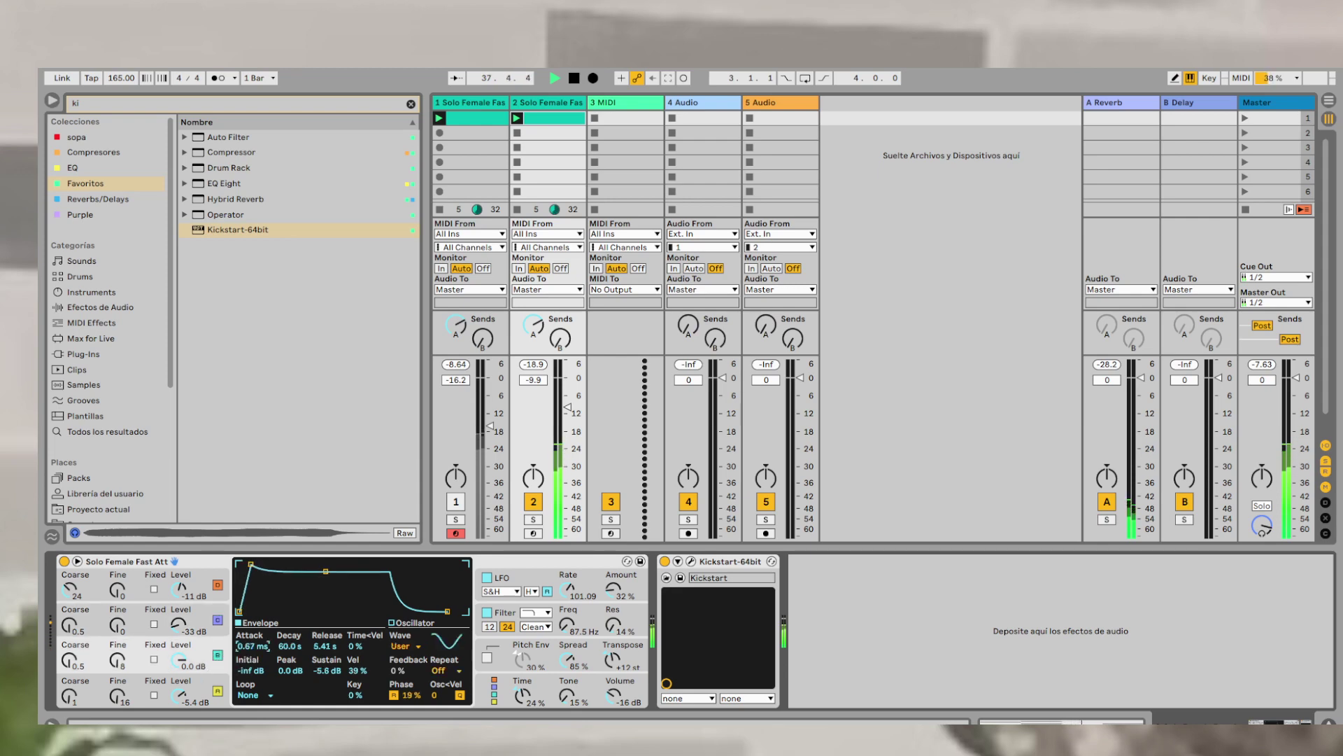
{"action": "left_click", "coordinate": [203, 685]}
{"action": "left_click_drag", "start_coordinate": [249, 648], "coordinate": [249, 635]}
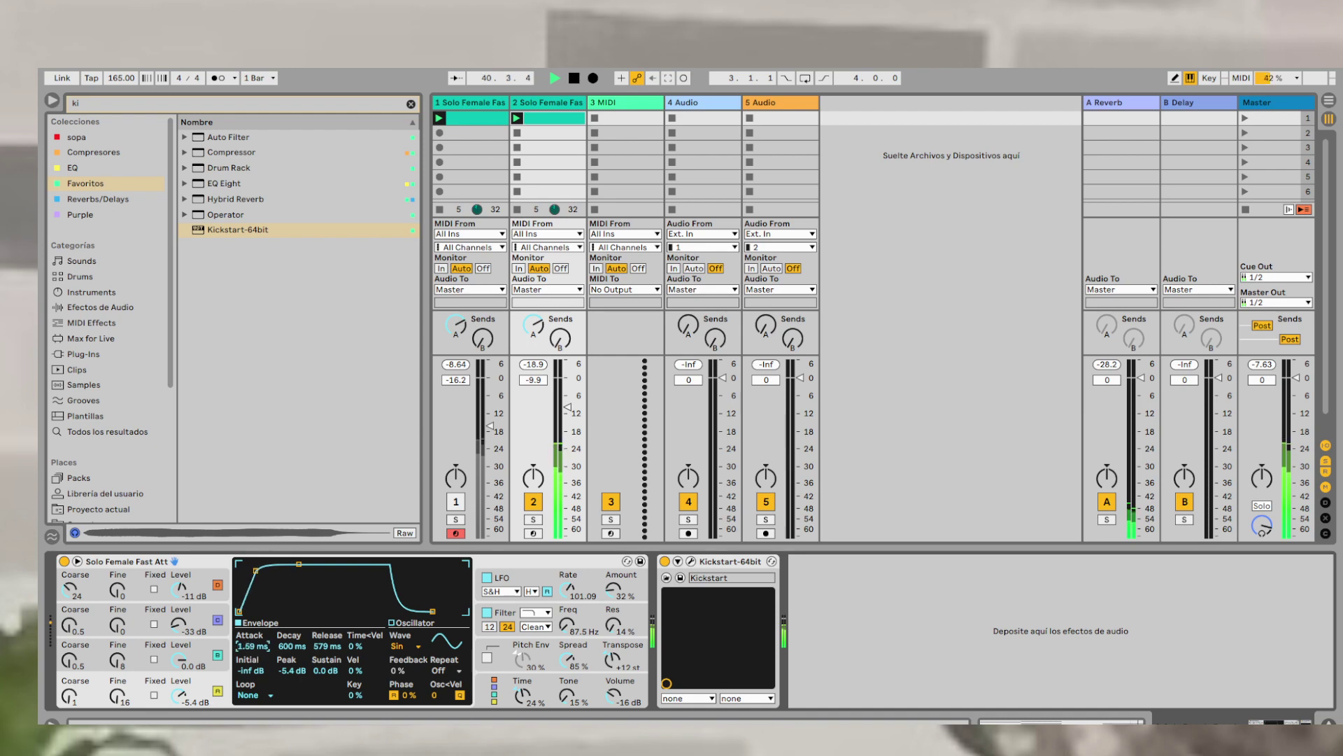
{"action": "left_click", "coordinate": [207, 591]}
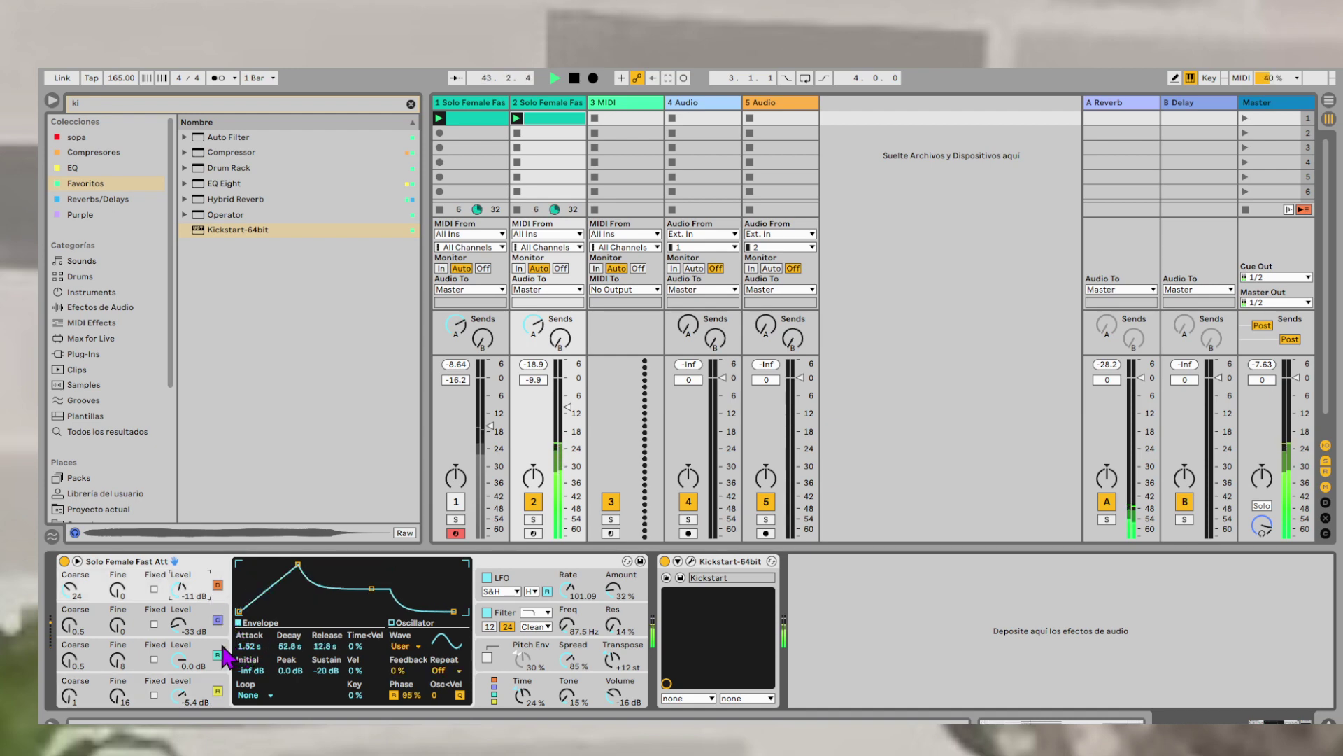
- Unmute the first track and balance both voice tracks at a volume of -11.8 dB
{"action": "left_click_drag", "start_coordinate": [565, 414], "coordinate": [566, 418]}
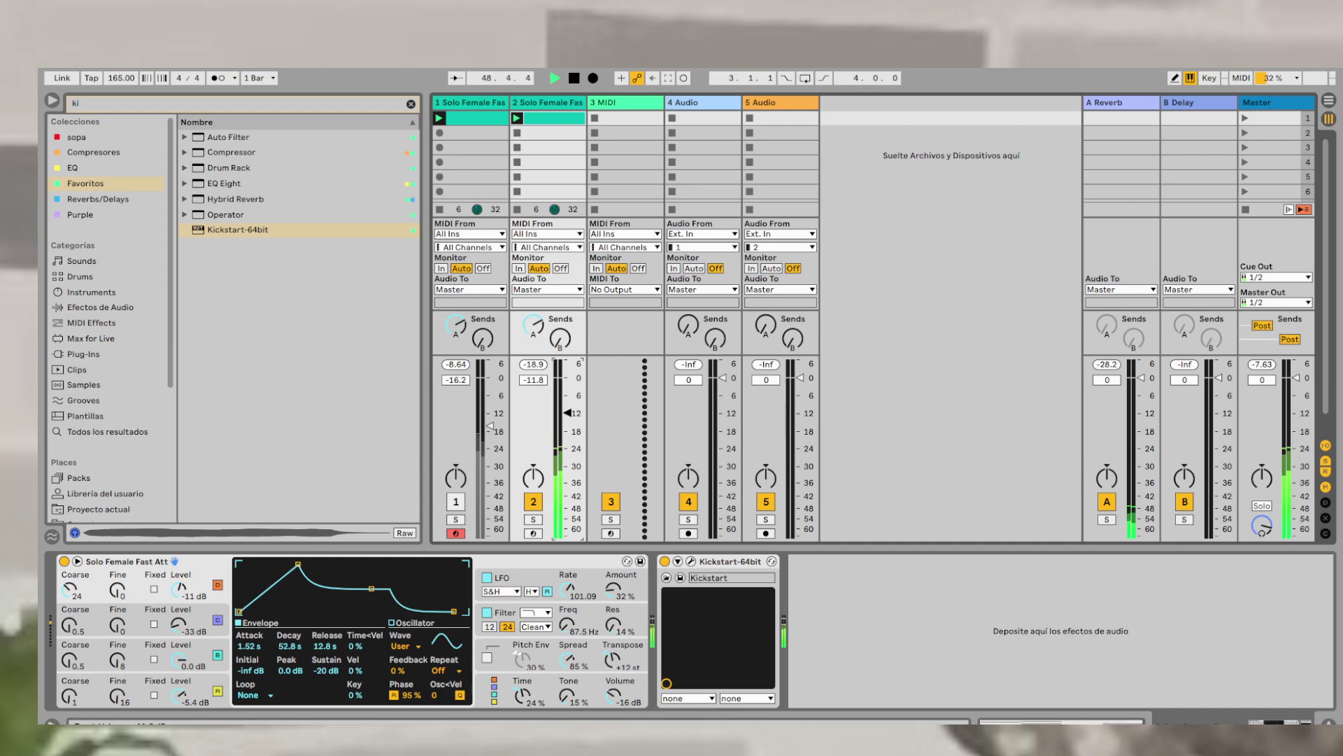
{"action": "left_click", "coordinate": [456, 502]}
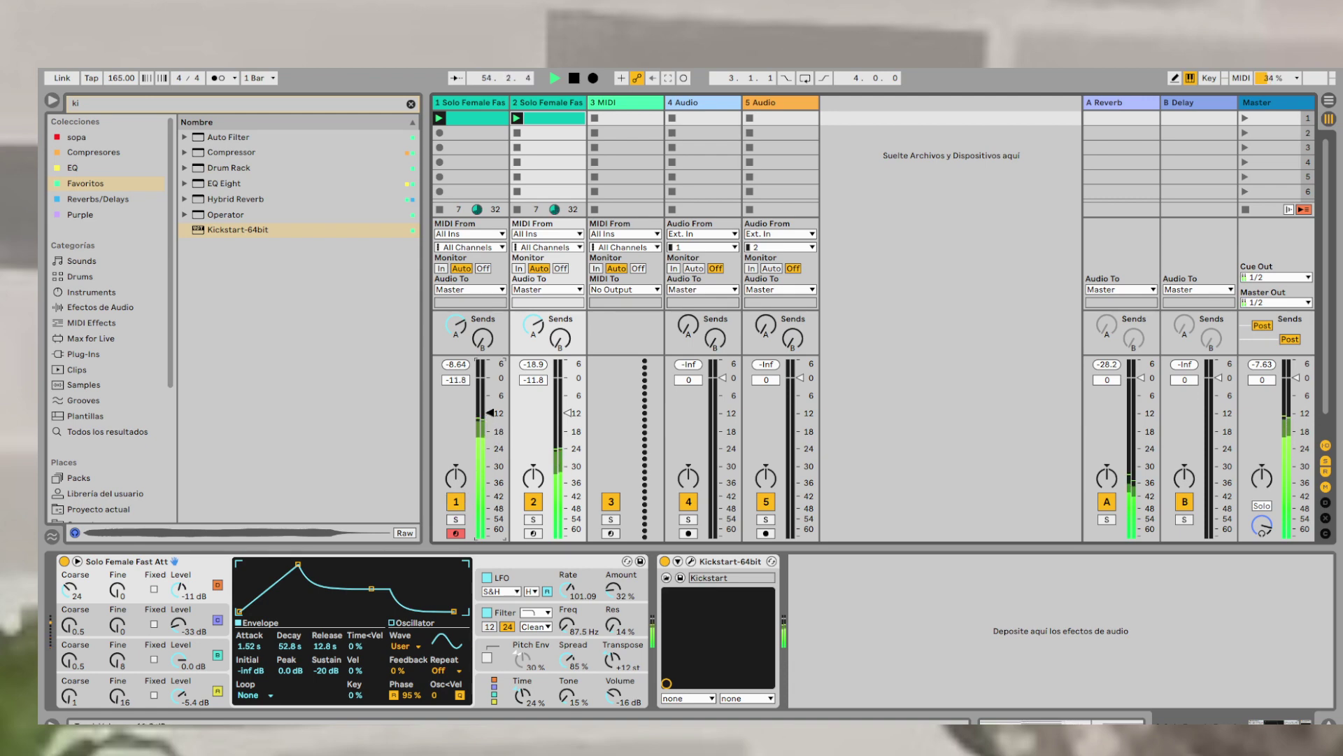
{"action": "left_click", "coordinate": [476, 105]}
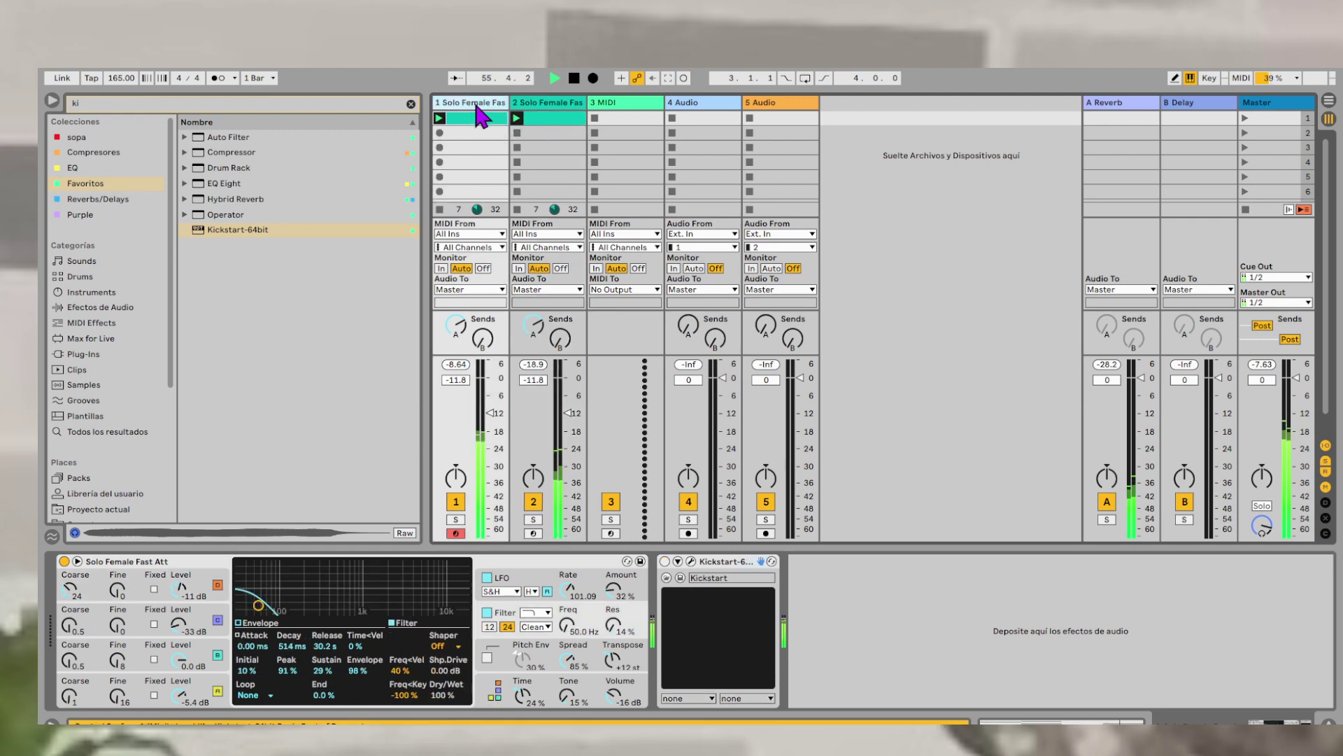
{"action": "left_click", "coordinate": [534, 326]}
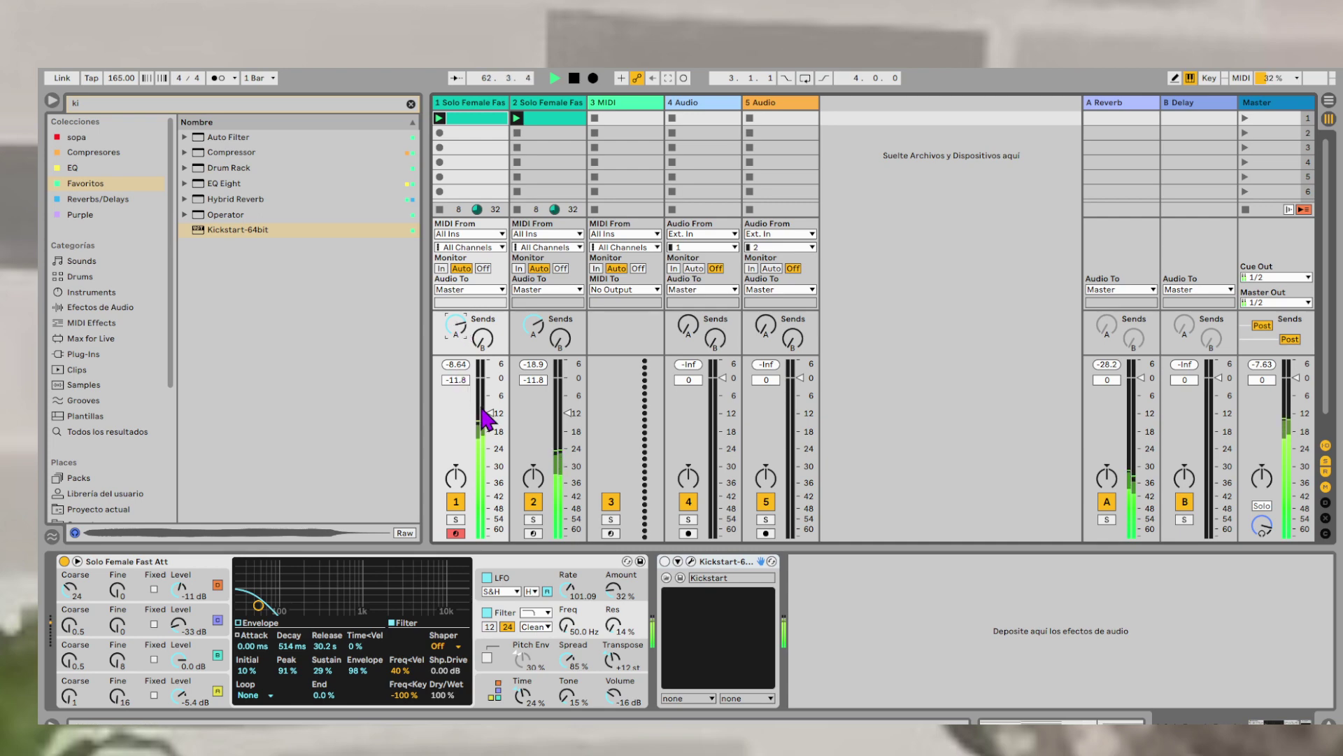
{"action": "left_click_drag", "start_coordinate": [489, 413], "coordinate": [489, 415]}
- Swap the first track's instrument for the Solo Male Metal Echo preset from the Voices sounds
{"action": "left_click", "coordinate": [627, 562]}
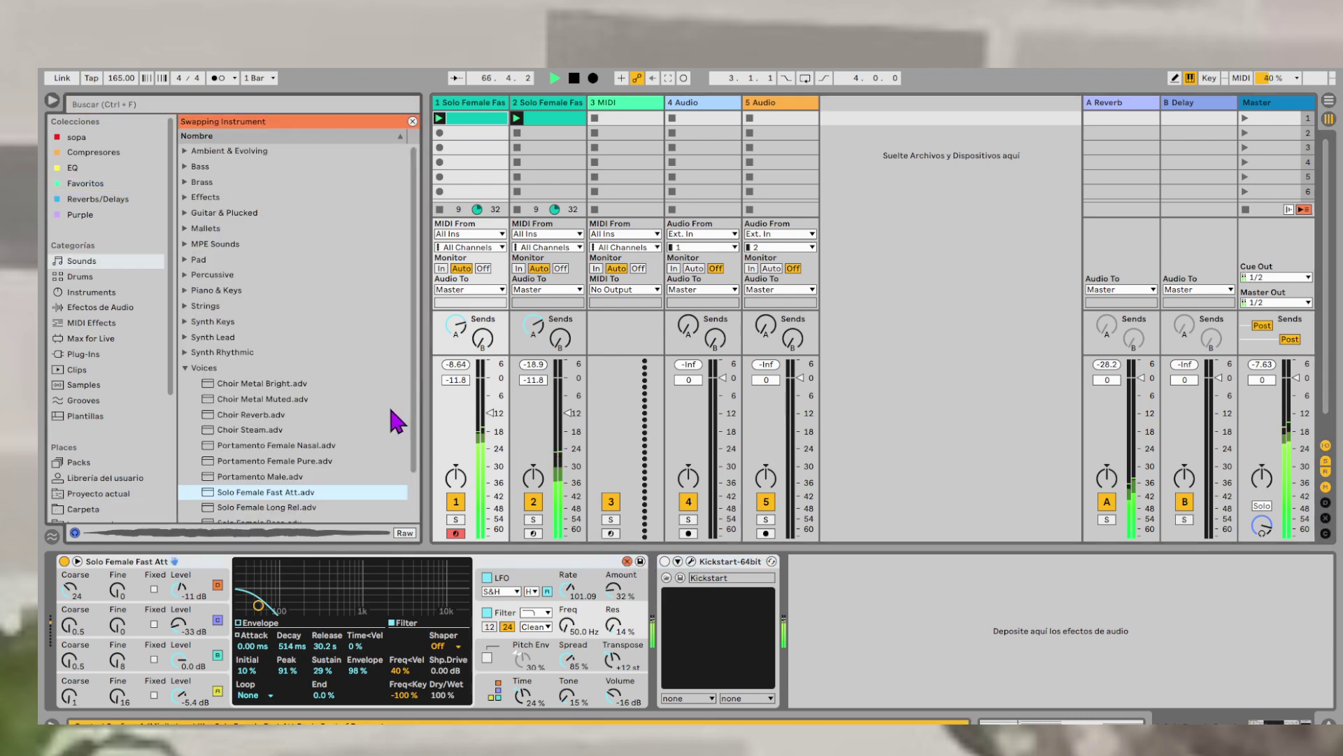
{"action": "scroll", "coordinate": [329, 389], "scroll_direction": "down", "scroll_amount": 3}
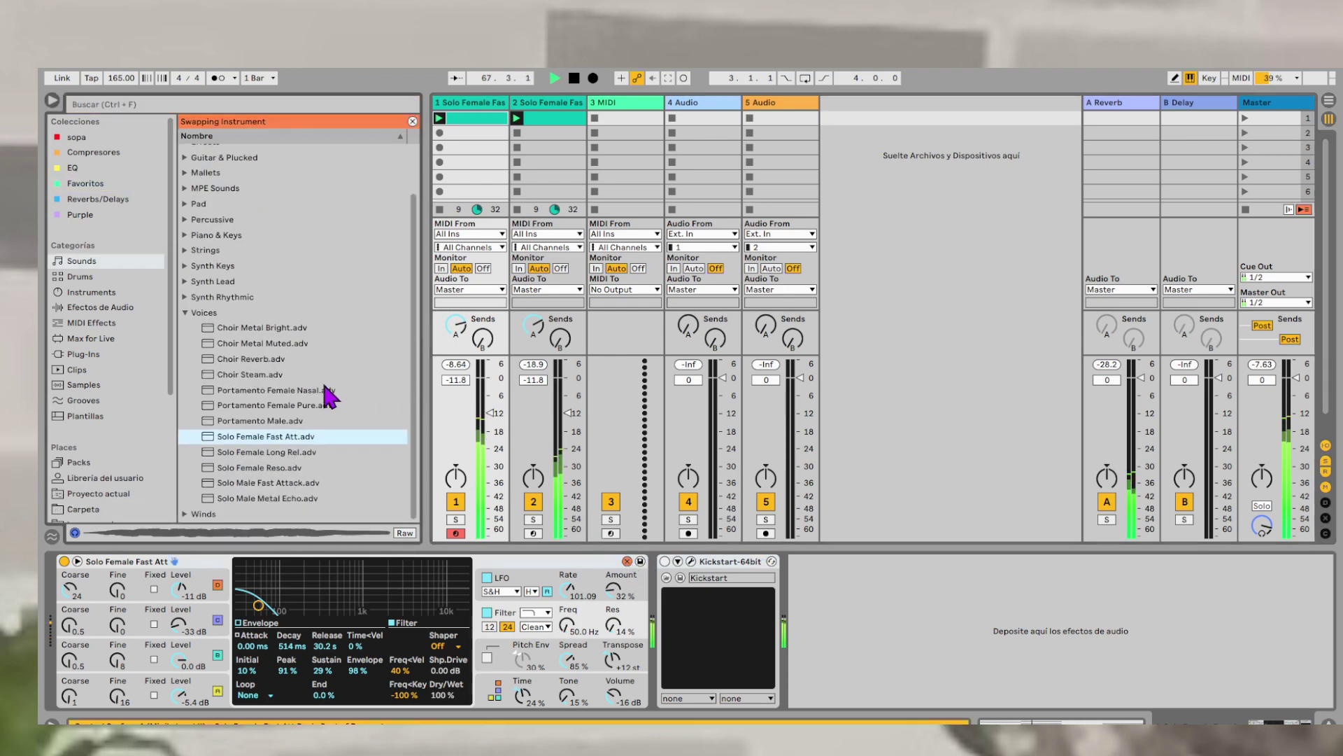
{"action": "double_click", "coordinate": [308, 498]}
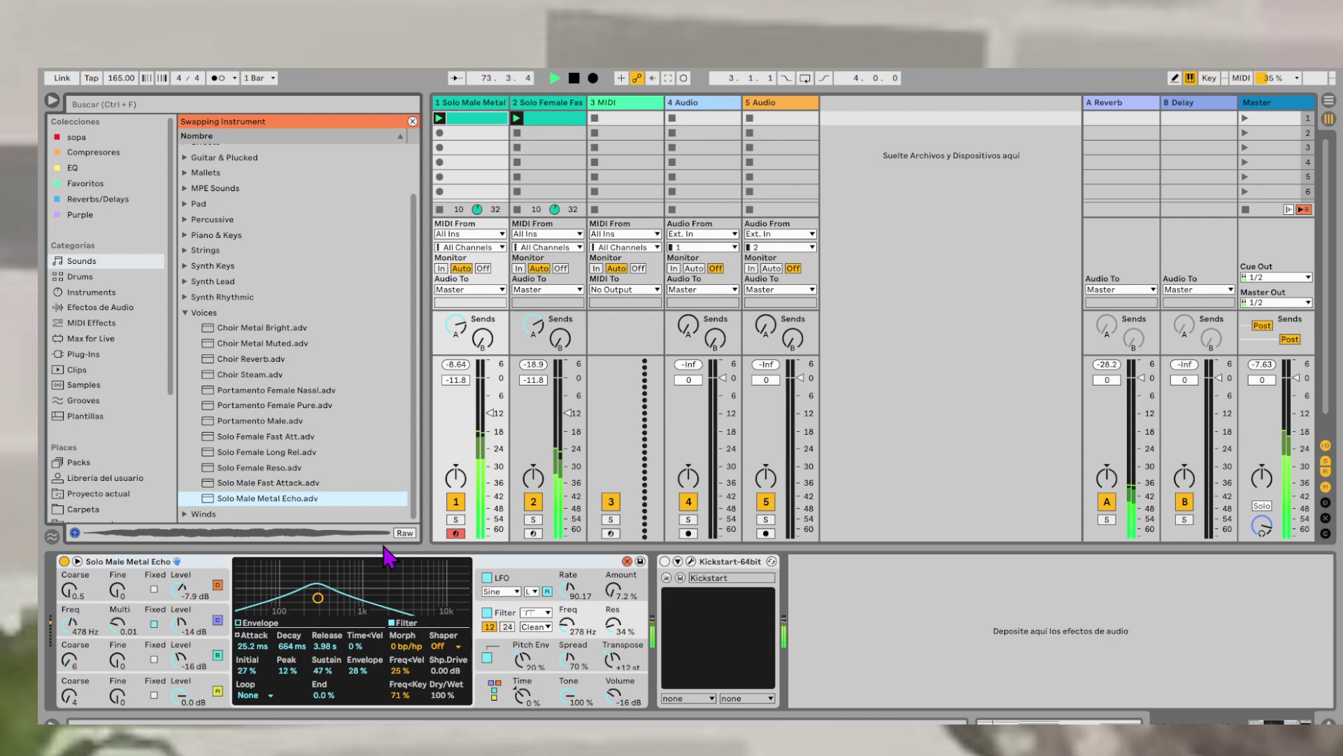
- Delete the bypassed Kickstart device from the first track
{"action": "left_click", "coordinate": [736, 564]}
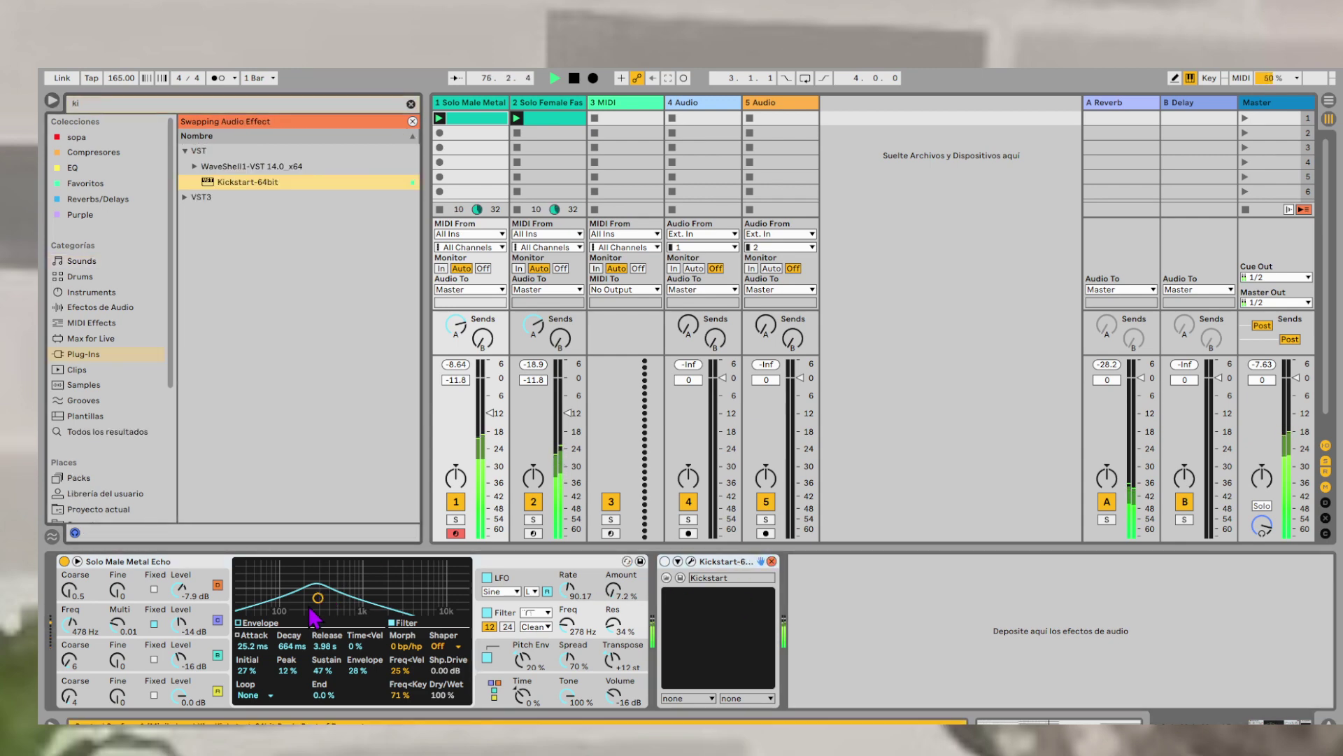
{"action": "left_click", "coordinate": [874, 615]}
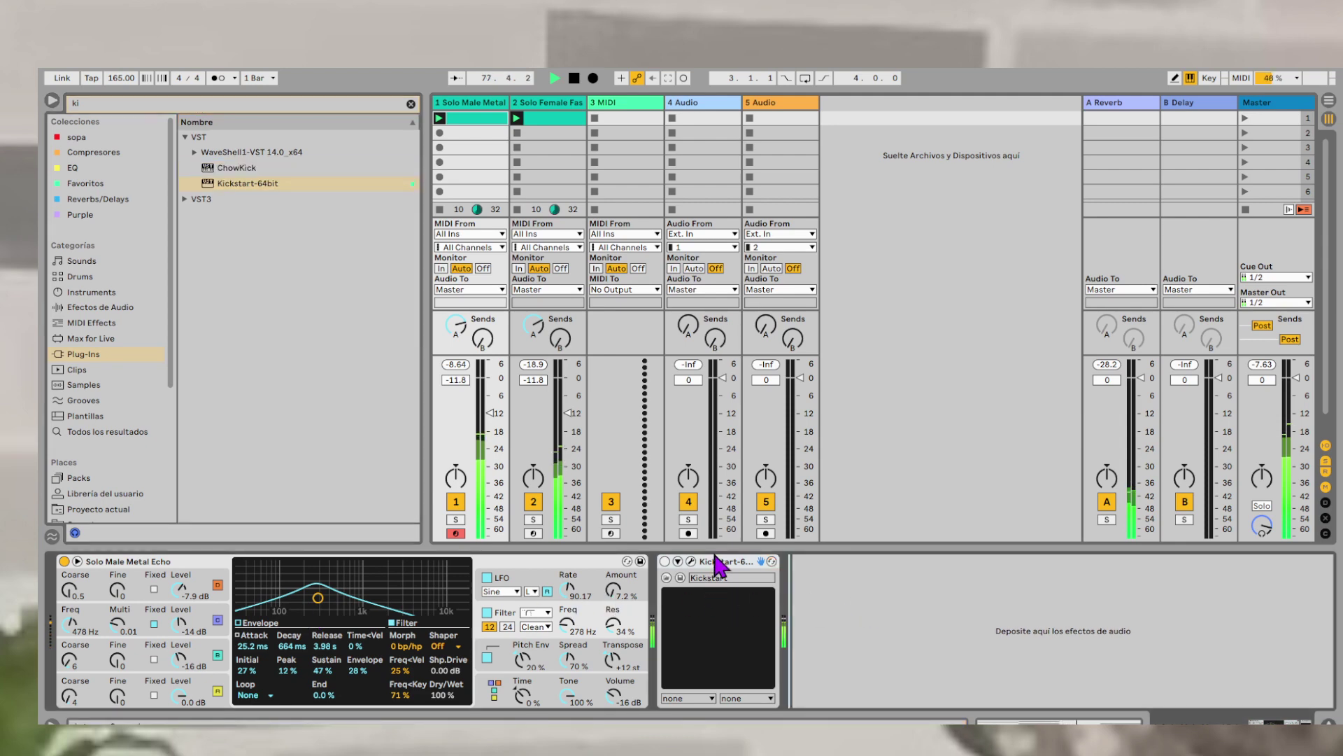
{"action": "key", "text": "Delete"}
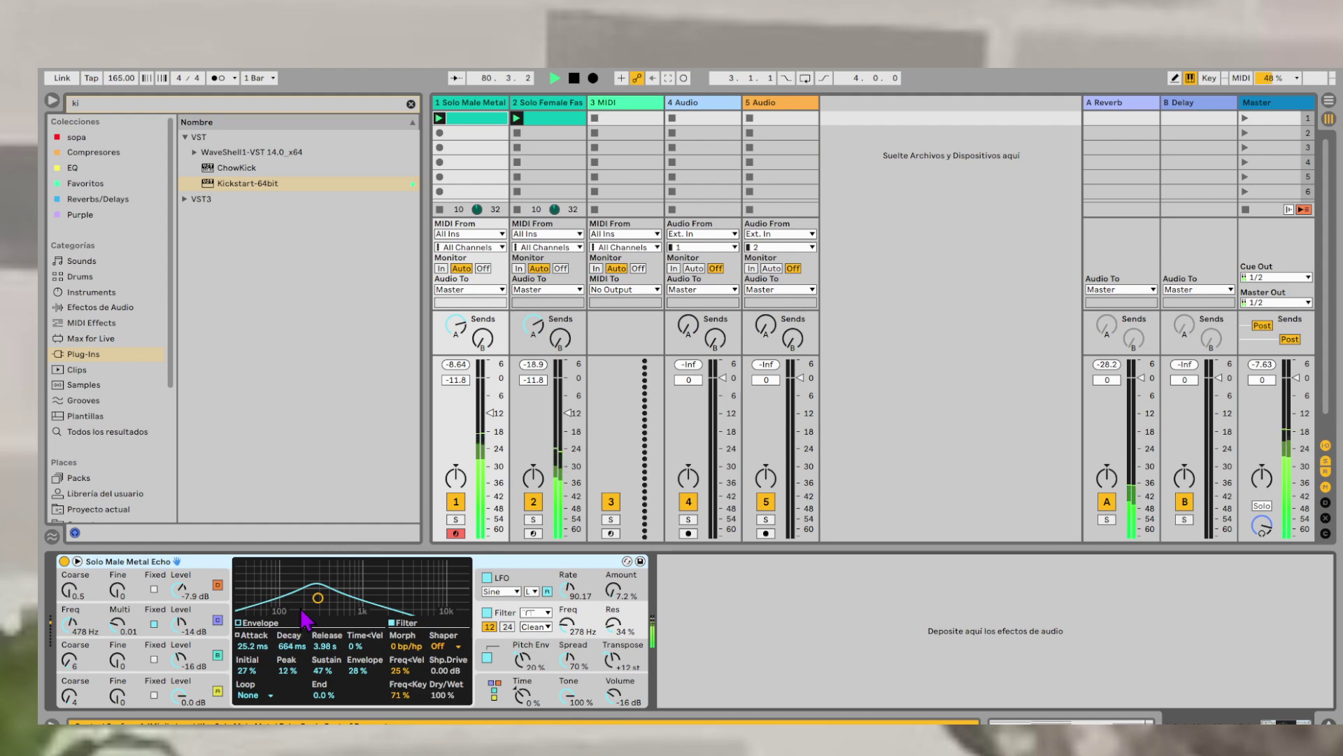
- Switch off oscillators B, C and D in Solo Male Metal Echo, keeping only A, and set Transpose to -12 st
{"action": "left_click", "coordinate": [218, 655]}
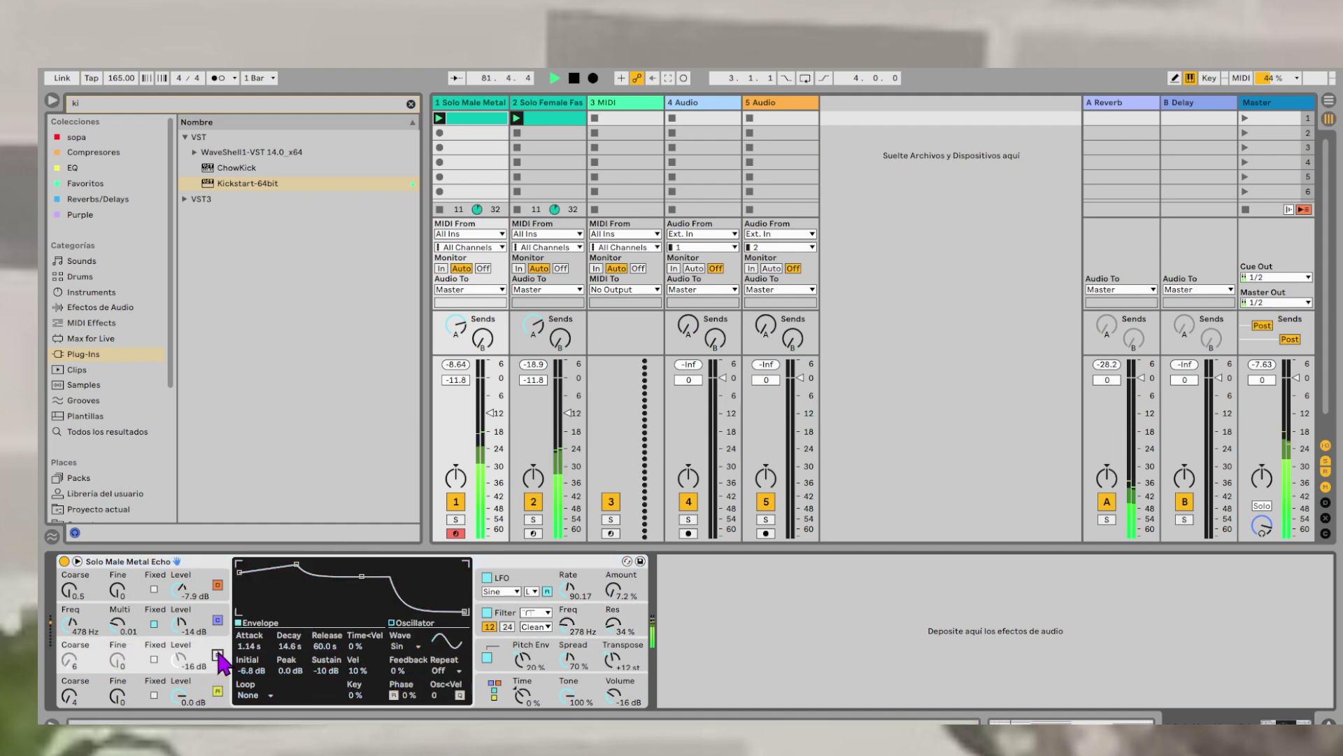
{"action": "left_click", "coordinate": [218, 620]}
{"action": "left_click", "coordinate": [218, 584]}
{"action": "left_click", "coordinate": [206, 689]}
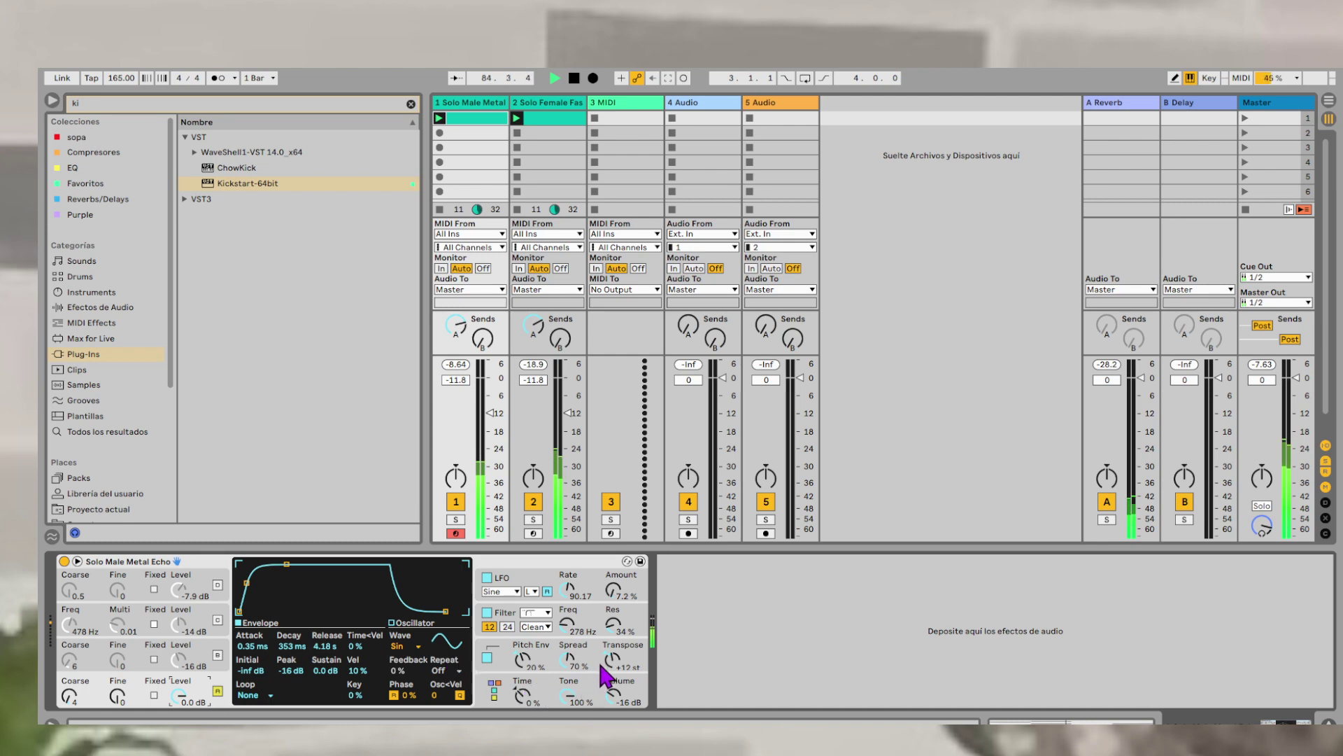
{"action": "left_click_drag", "start_coordinate": [613, 659], "coordinate": [613, 673]}
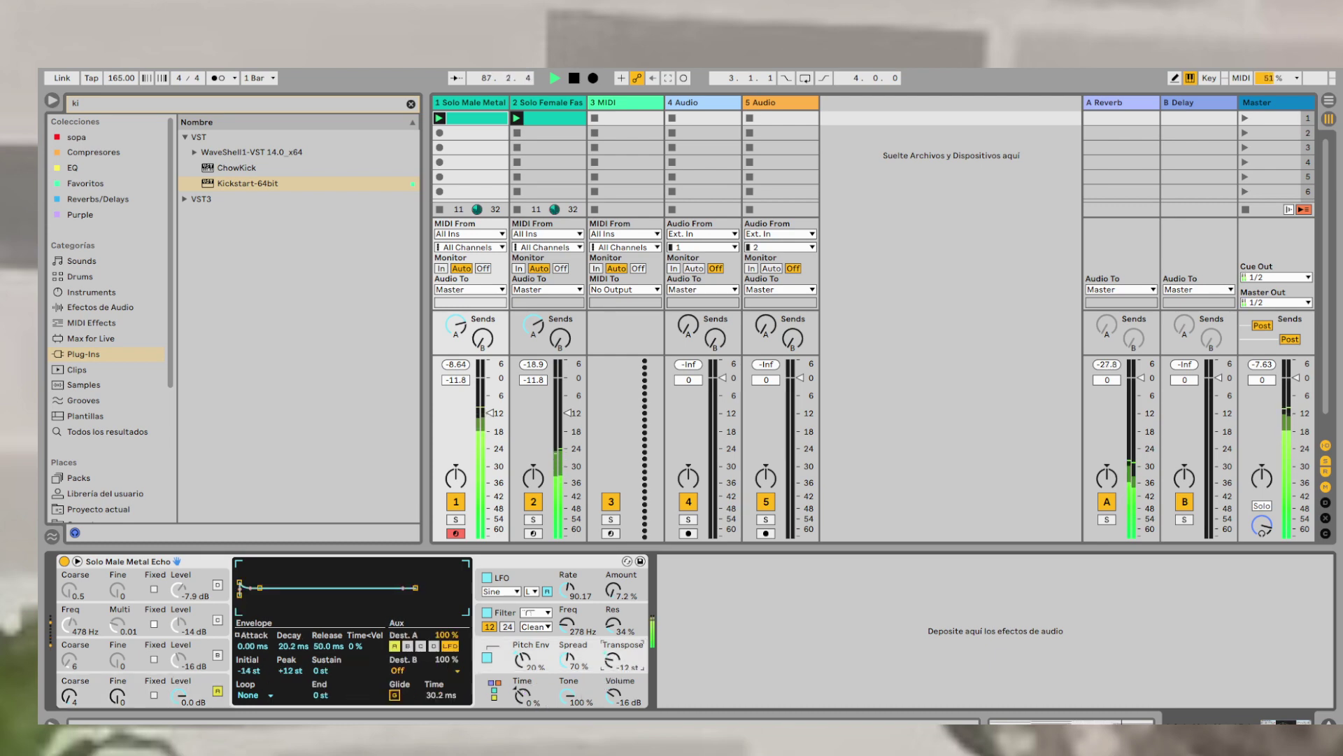
- Raise the filter frequency of the Solo Male Metal Echo preset to 1.01 kHz
{"action": "left_click", "coordinate": [546, 614]}
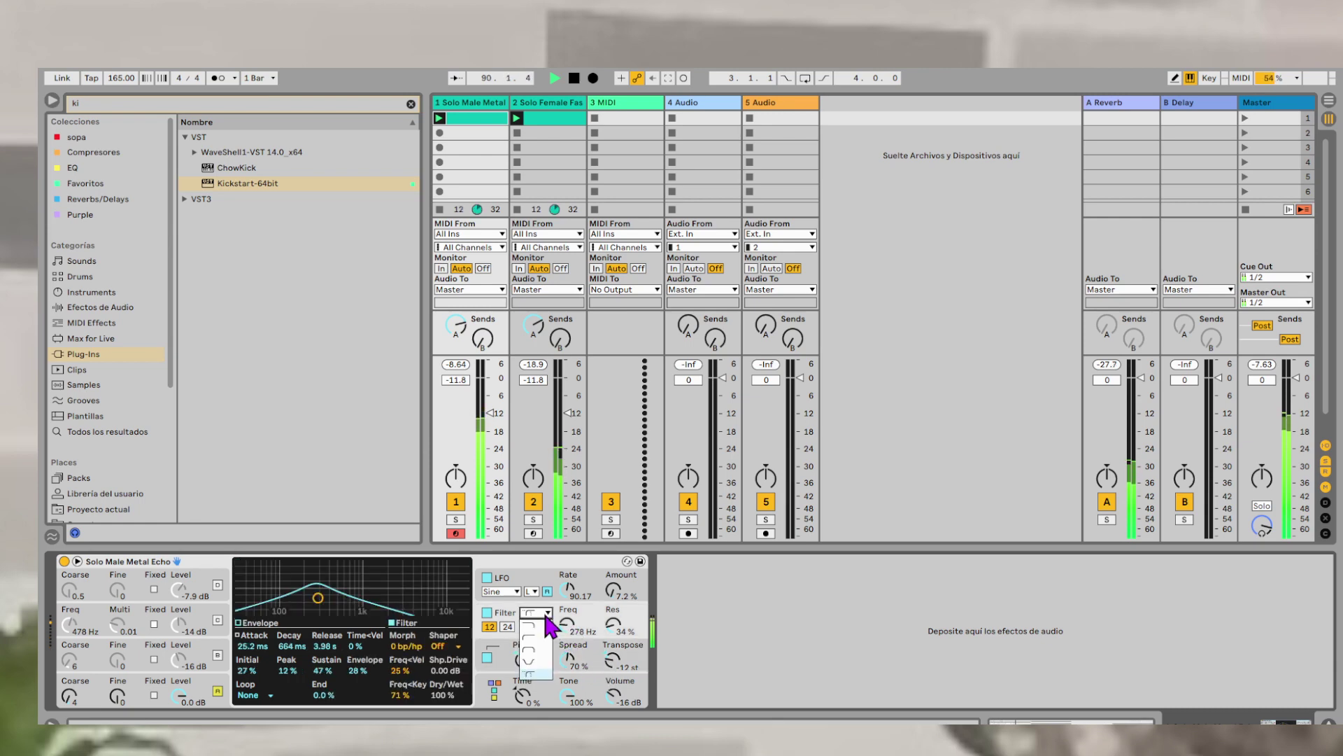
{"action": "left_click", "coordinate": [569, 618]}
{"action": "left_click_drag", "start_coordinate": [569, 618], "coordinate": [569, 600]}
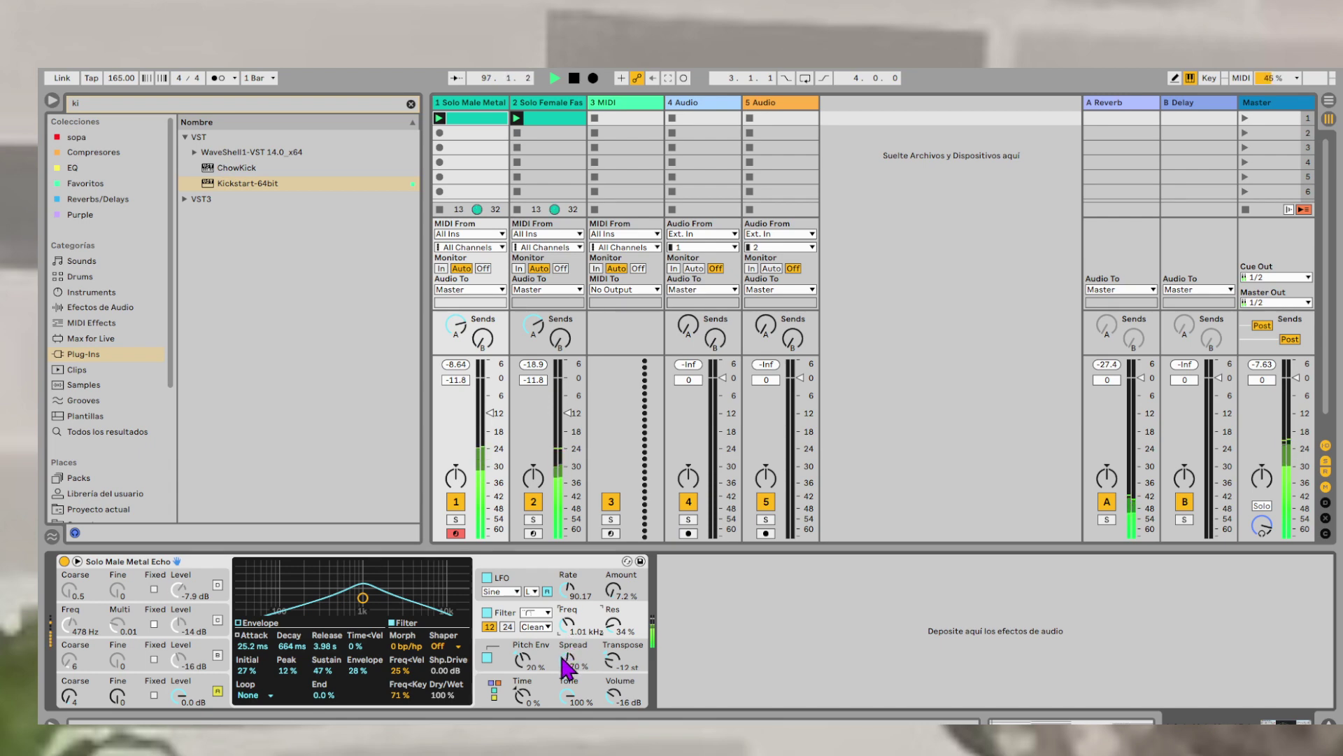
- Set Solo Male Metal Echo's Volume to -14 dB and shorten oscillator A's release to 687 ms
{"action": "left_click", "coordinate": [614, 696]}
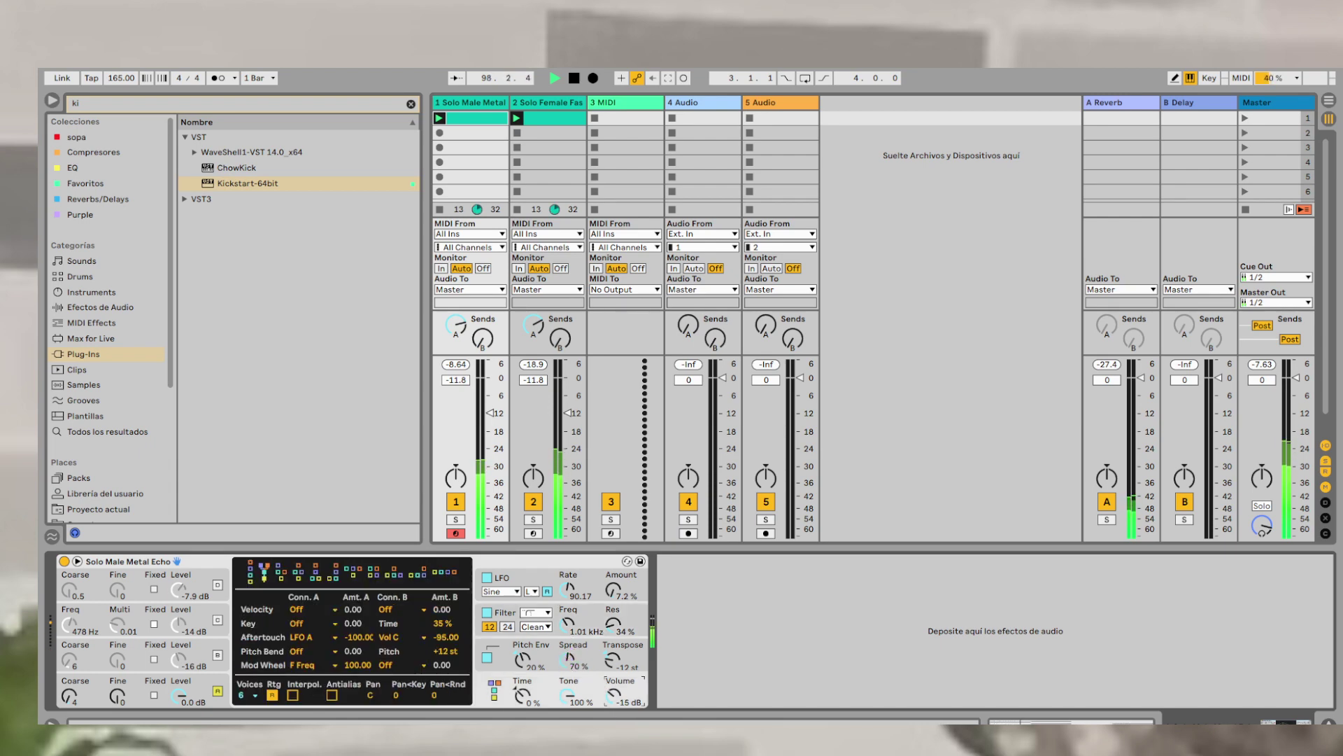
{"action": "left_click", "coordinate": [203, 691]}
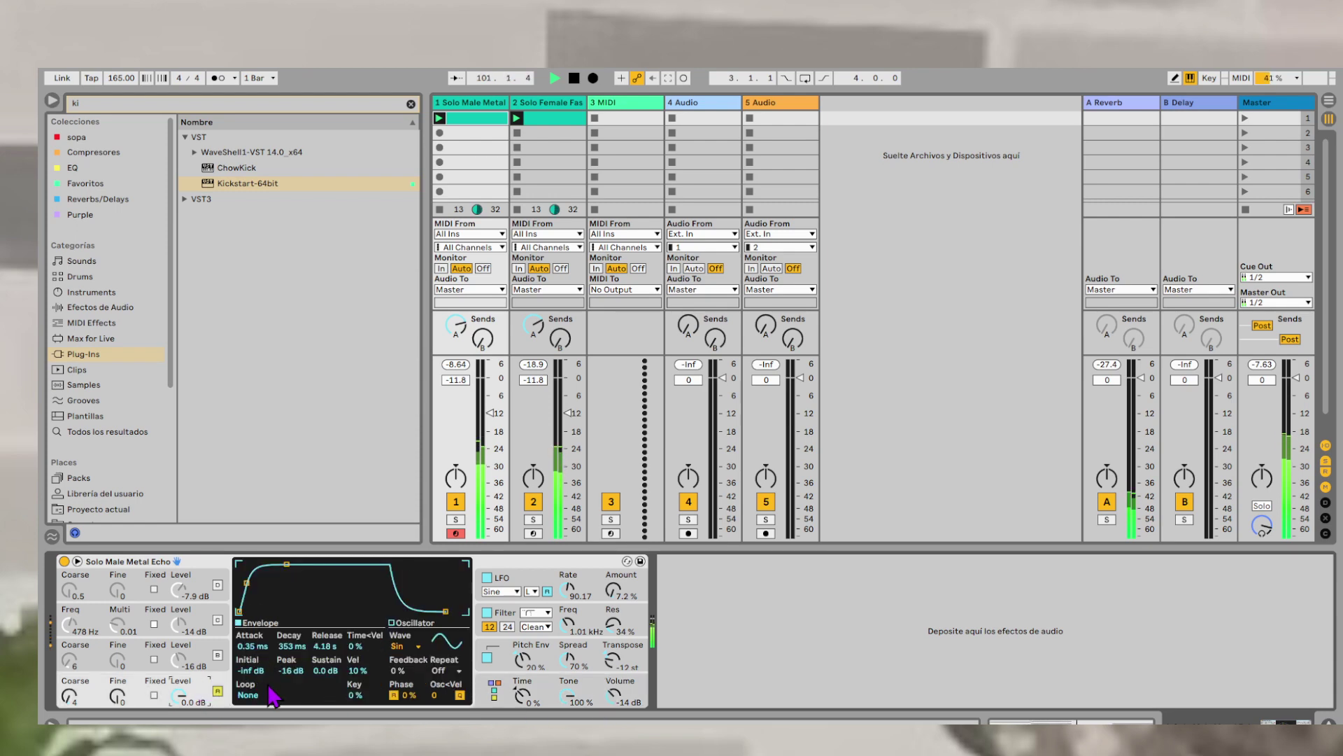
{"action": "mouse_move", "coordinate": [323, 671]}
{"action": "left_mouse_down"}
{"action": "mouse_move", "coordinate": [324, 683]}
{"action": "mouse_move", "coordinate": [327, 661]}
{"action": "left_mouse_up"}
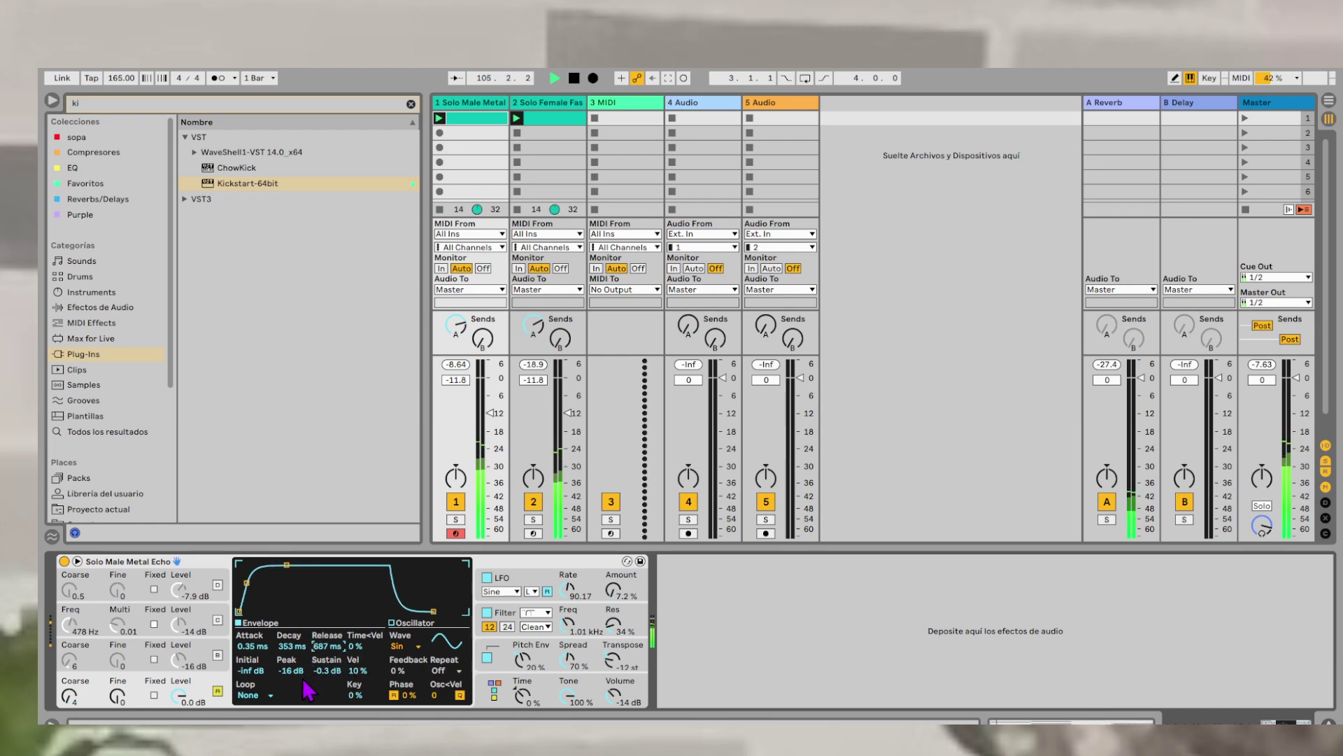
- Switch oscillators B, C and D back on at low levels of -35 dB, -22 dB and -25 dB respectively
{"action": "left_click", "coordinate": [214, 665]}
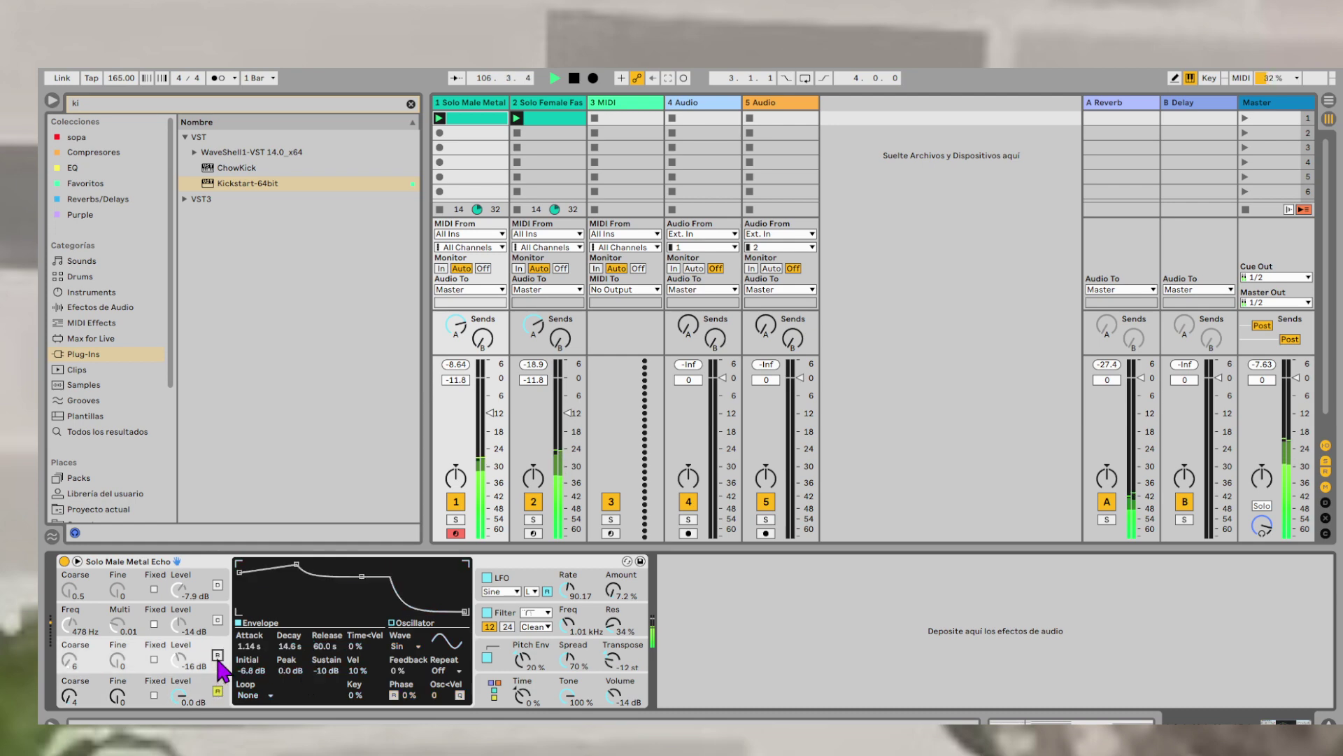
{"action": "left_click_drag", "start_coordinate": [200, 650], "coordinate": [200, 661]}
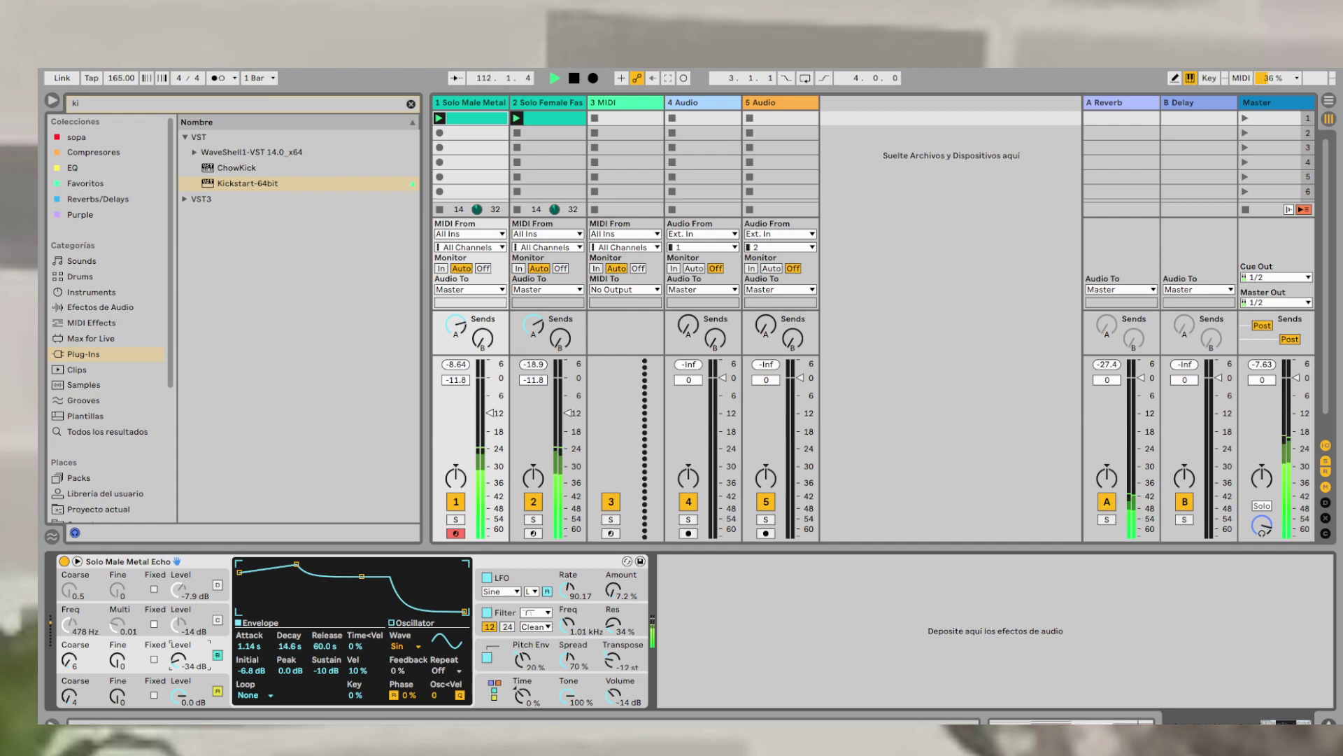
{"action": "left_click", "coordinate": [207, 622]}
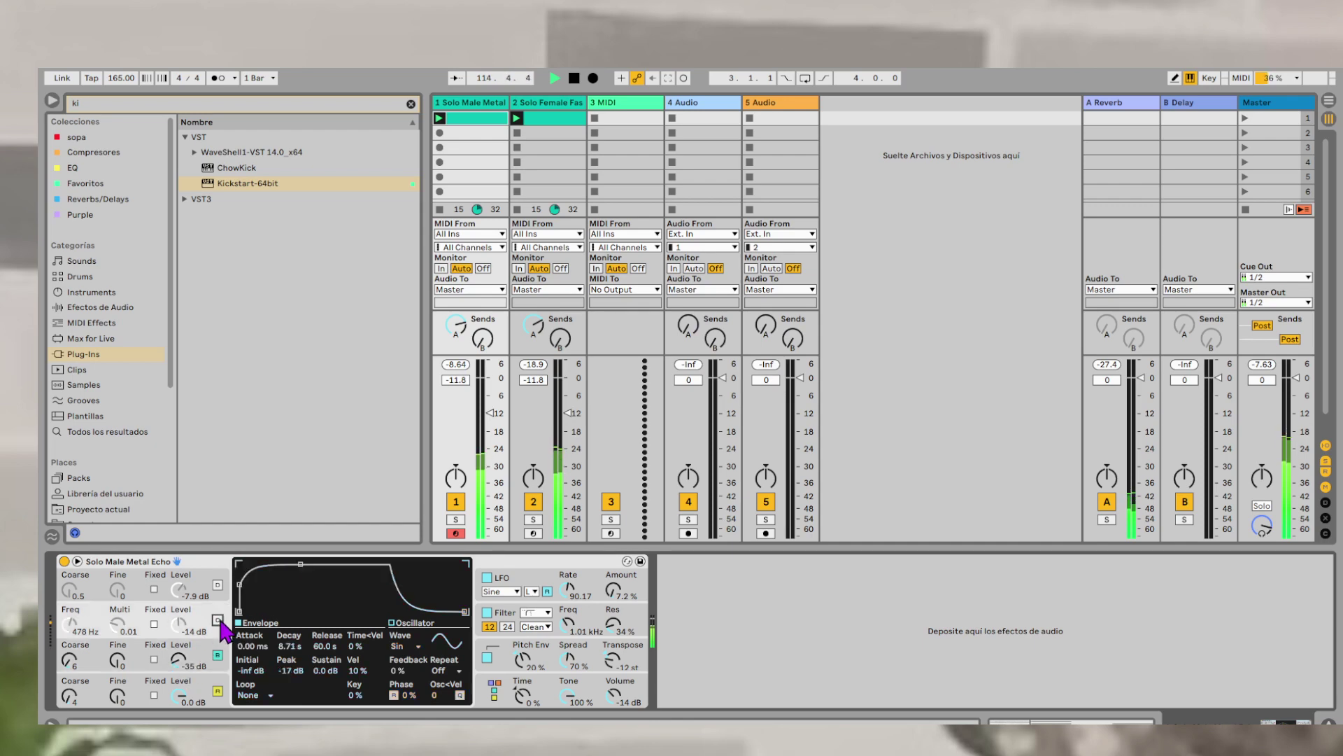
{"action": "left_click_drag", "start_coordinate": [182, 624], "coordinate": [182, 616]}
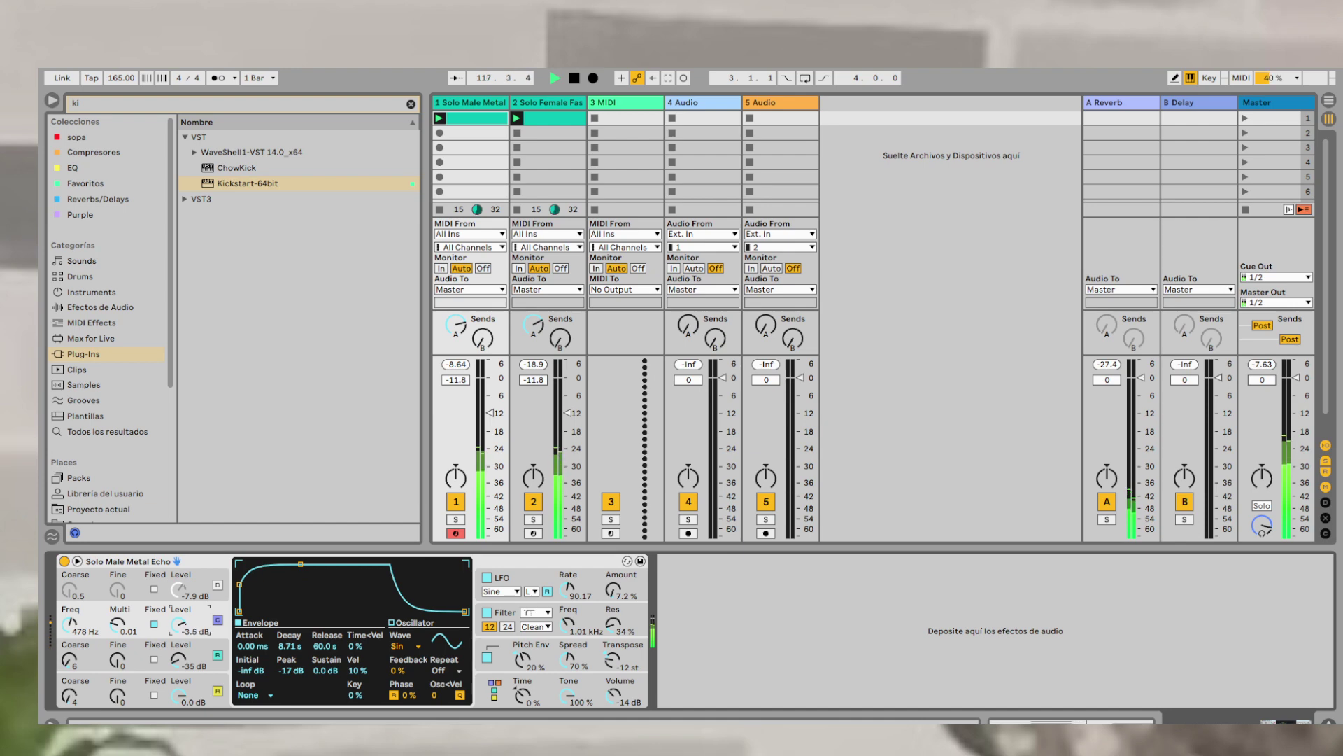
{"action": "left_click_drag", "start_coordinate": [177, 628], "coordinate": [177, 625]}
{"action": "left_click", "coordinate": [199, 594]}
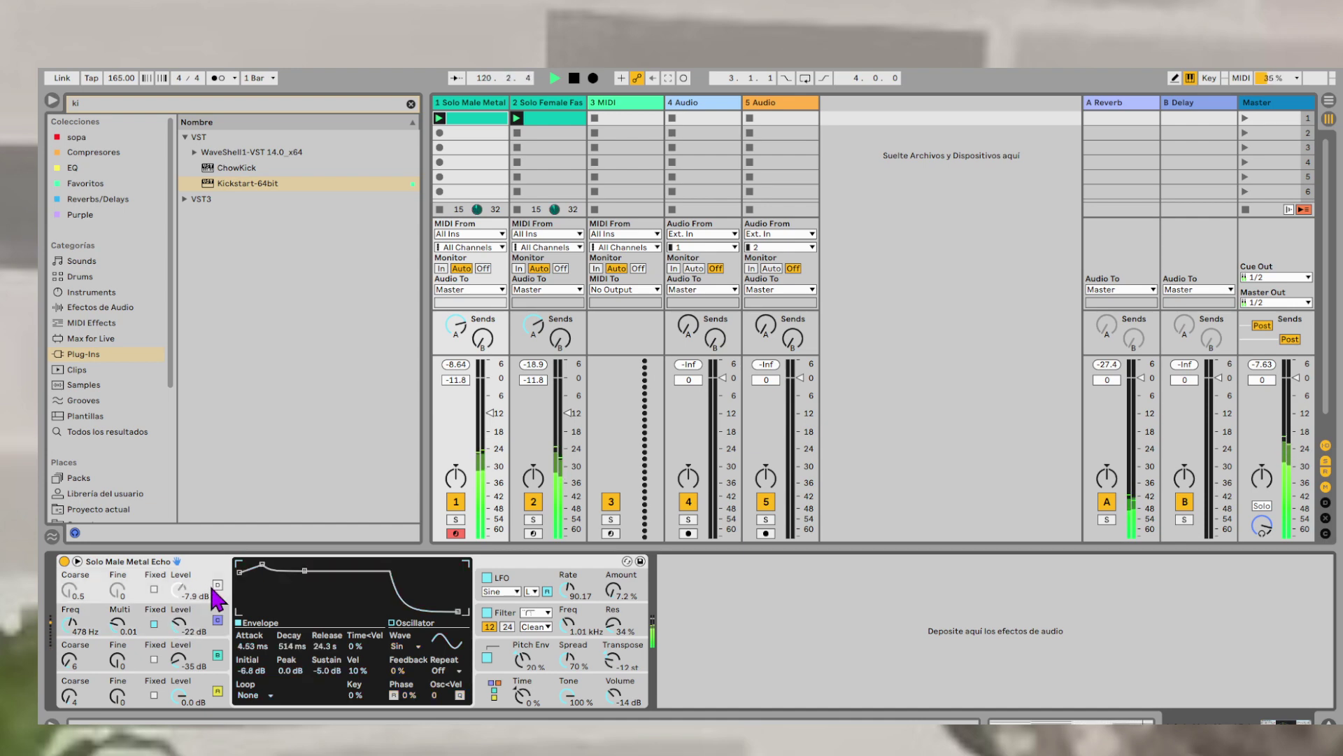
{"action": "left_click_drag", "start_coordinate": [180, 594], "coordinate": [180, 592]}
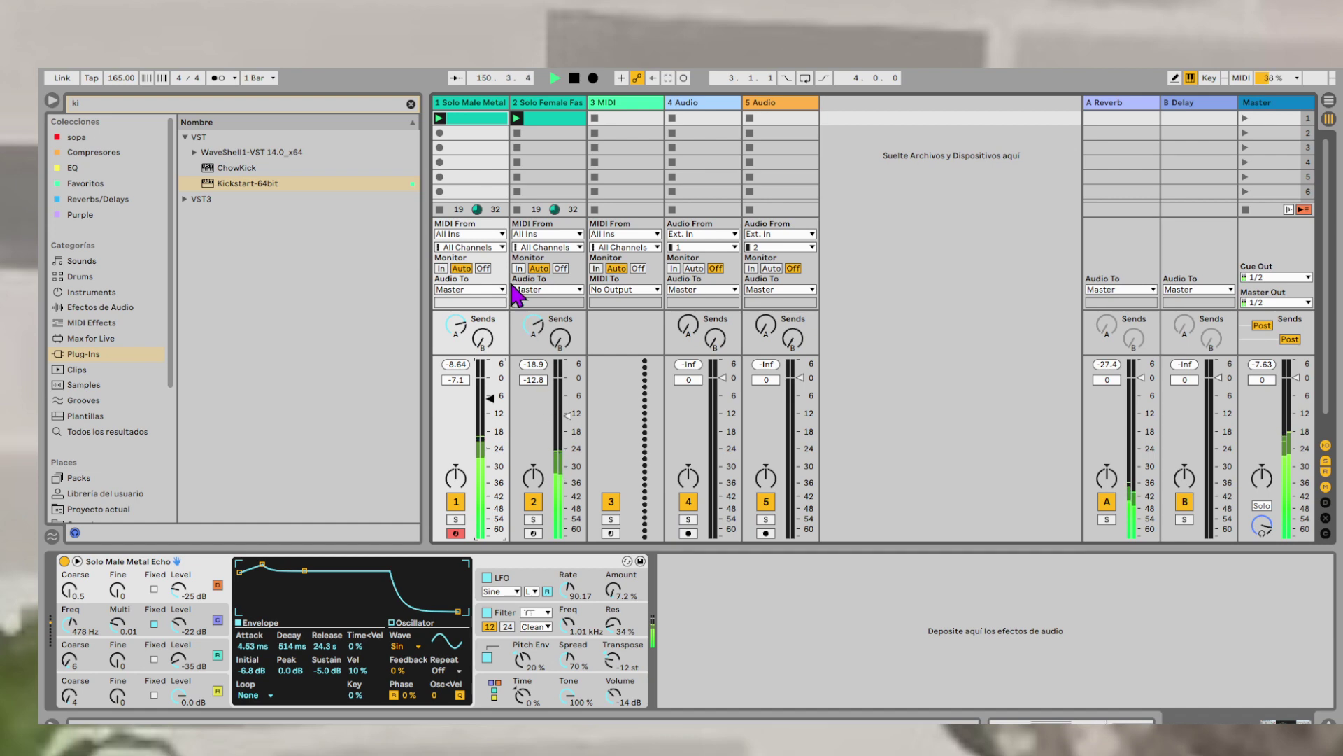
- Duplicate the first Solo Male Metal Echo track and restart the first scene so all voice clips play together
{"action": "left_click", "coordinate": [478, 105]}
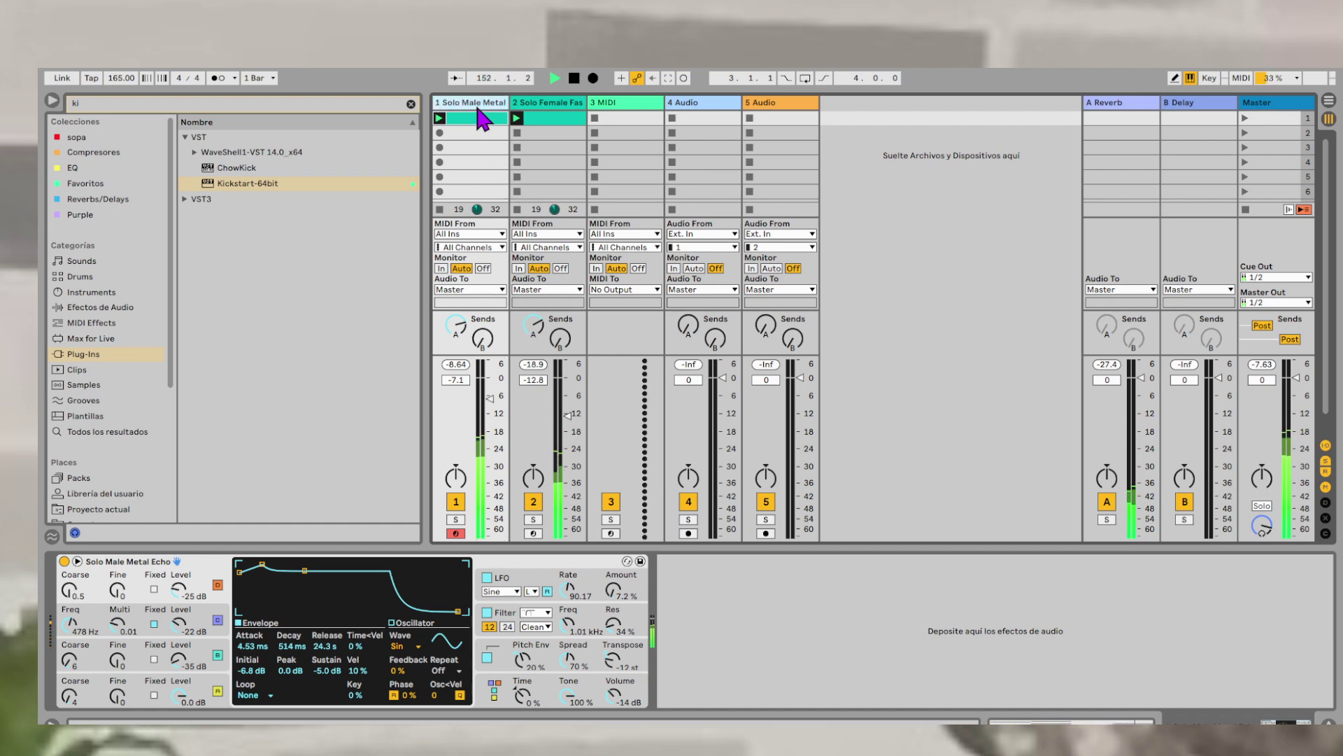
{"action": "key", "text": "ctrl+d"}
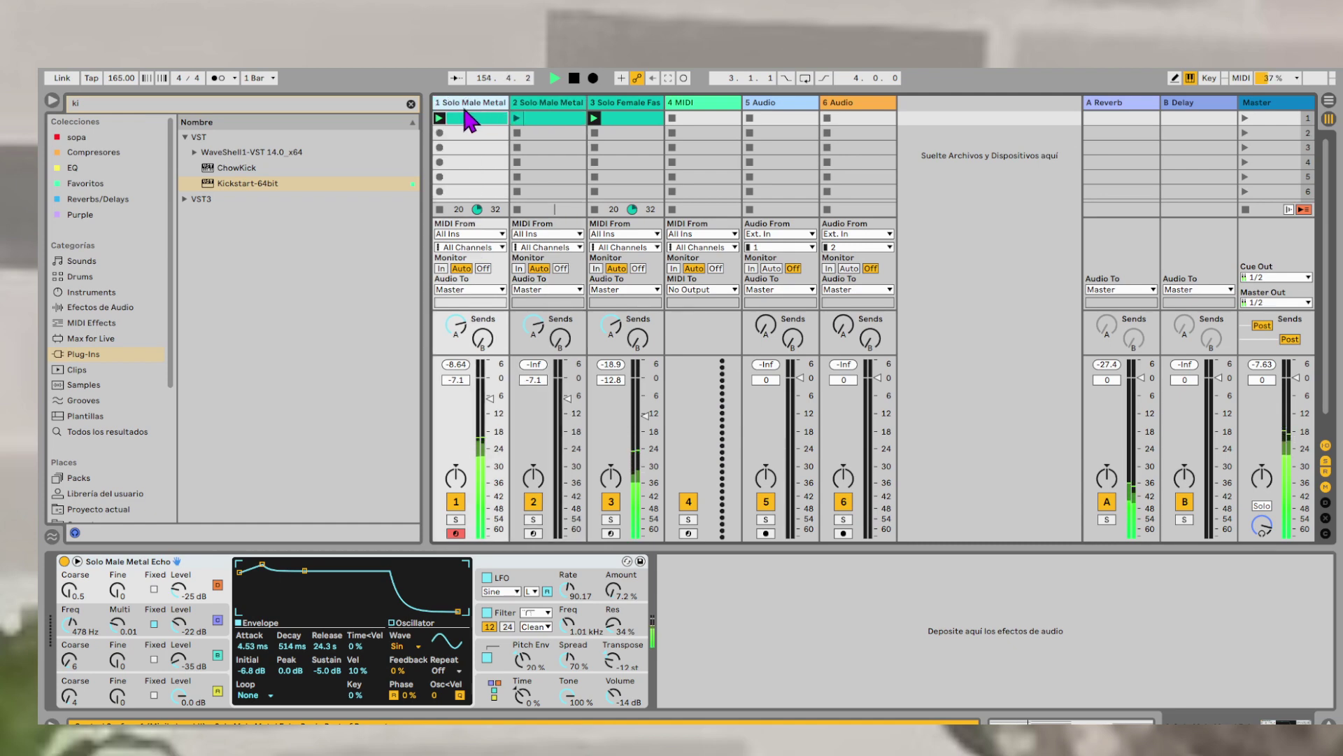
{"action": "key", "text": "space"}
{"action": "left_click", "coordinate": [1244, 117]}
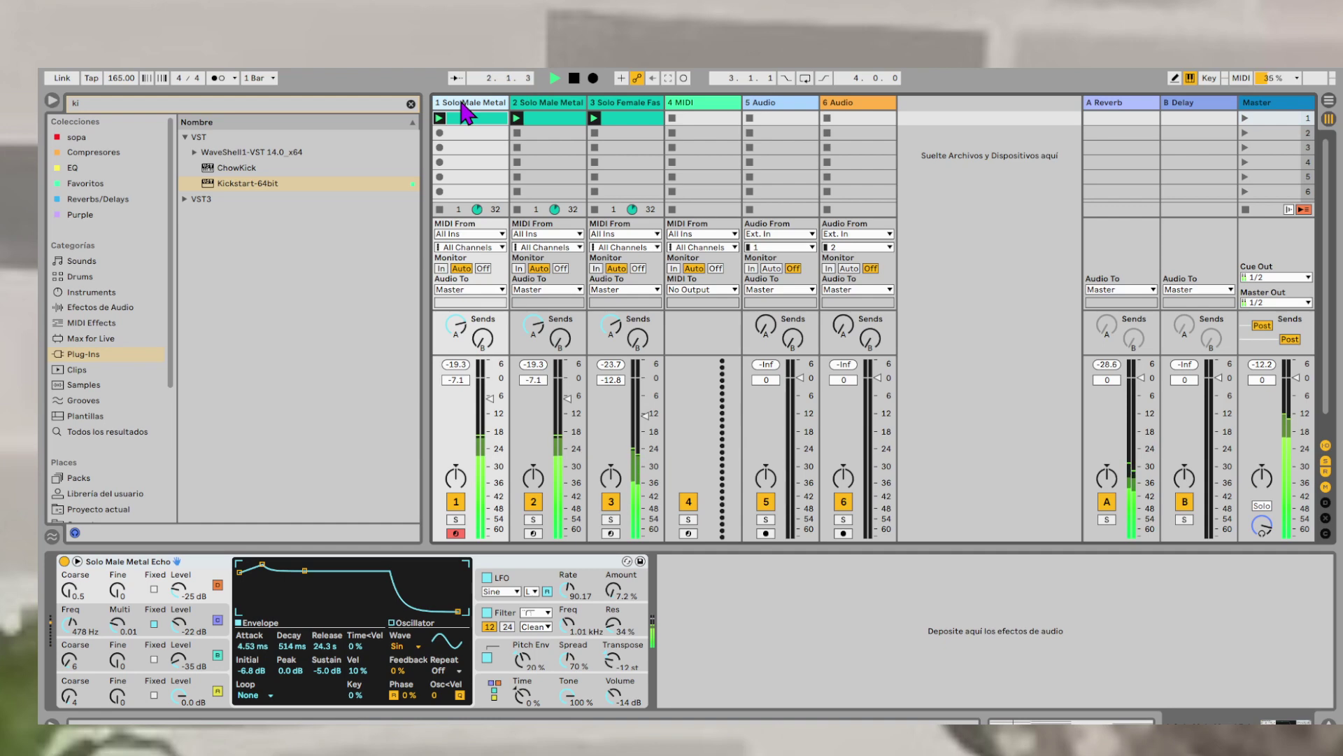
- Deactivate the two lower notes of every chord in the first track's clip, leaving only C#4, D4, A3 and B3 active, and relaunch the scene
{"action": "left_click", "coordinate": [501, 121]}
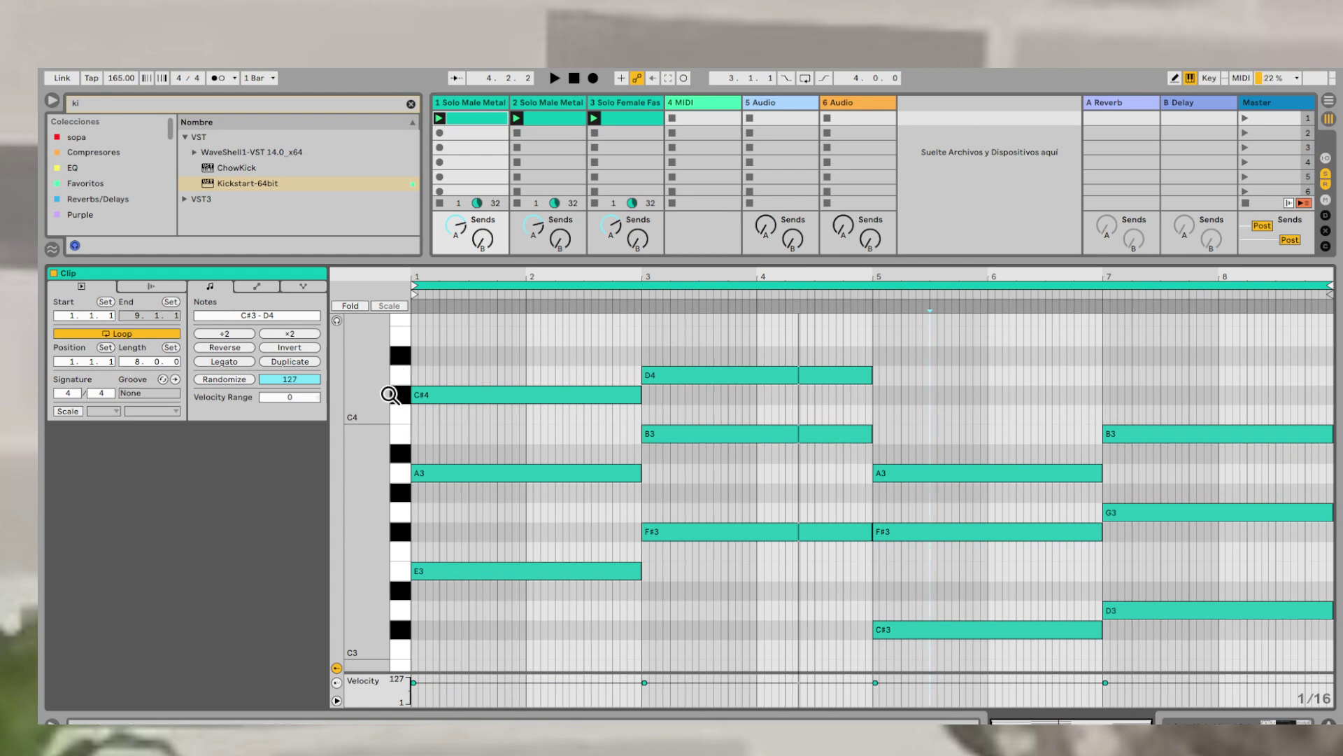
{"action": "scroll", "coordinate": [390, 394], "scroll_direction": "down", "scroll_amount": 1}
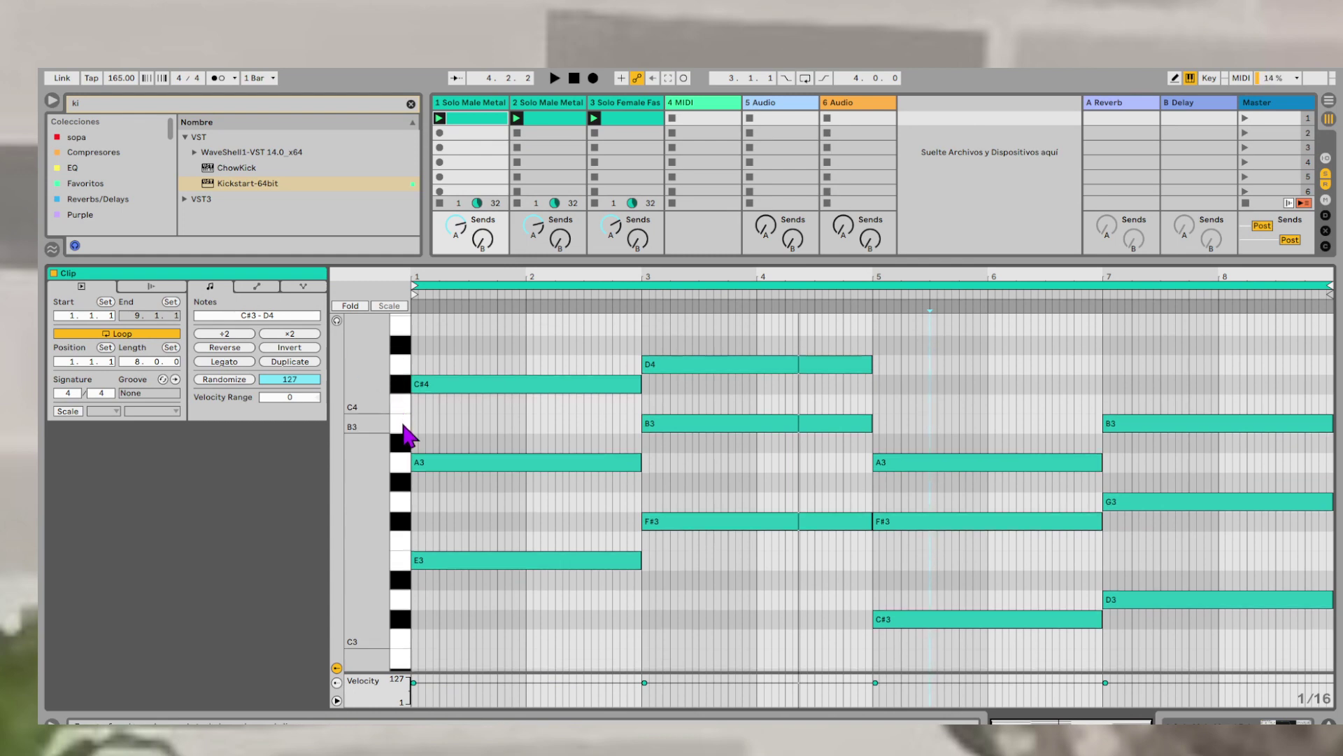
{"action": "left_click_drag", "start_coordinate": [516, 422], "coordinate": [702, 606]}
{"action": "key", "text": "0"}
{"action": "left_click_drag", "start_coordinate": [924, 501], "coordinate": [1251, 661]}
{"action": "key", "text": "0"}
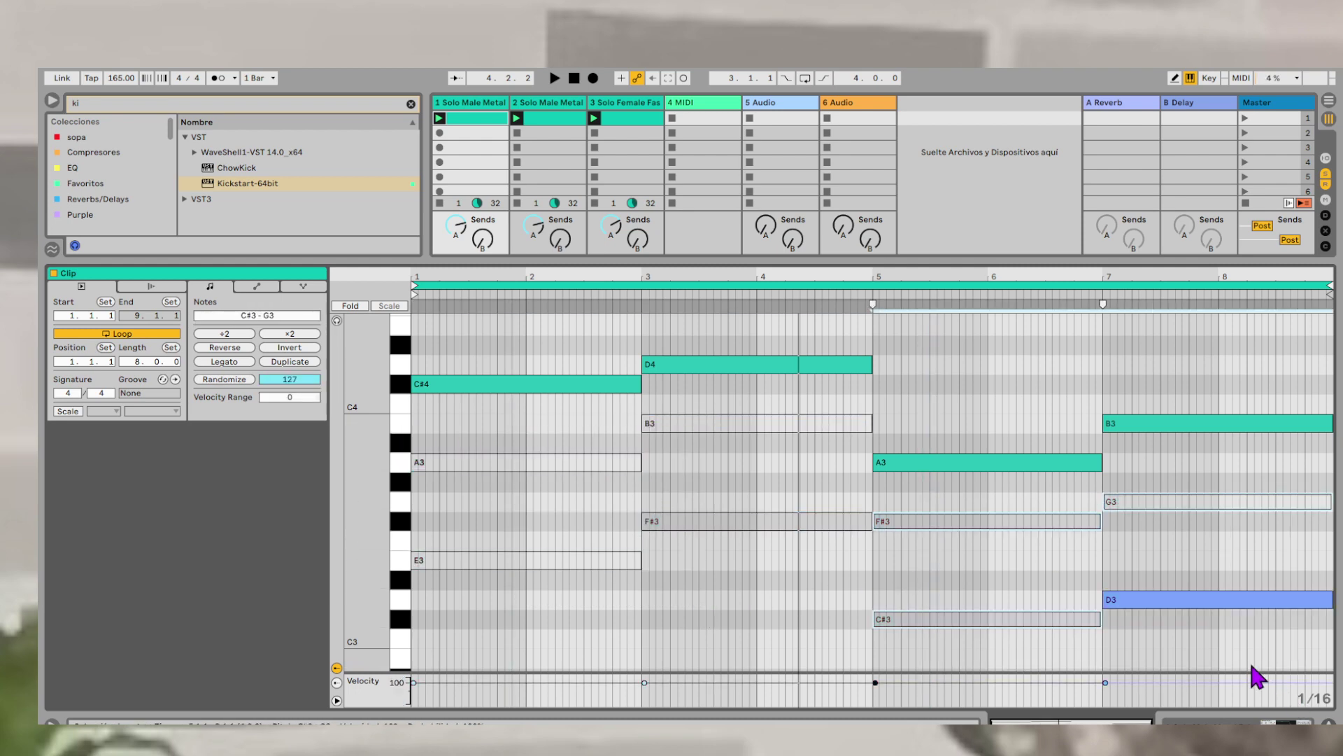
{"action": "key", "text": "0"}
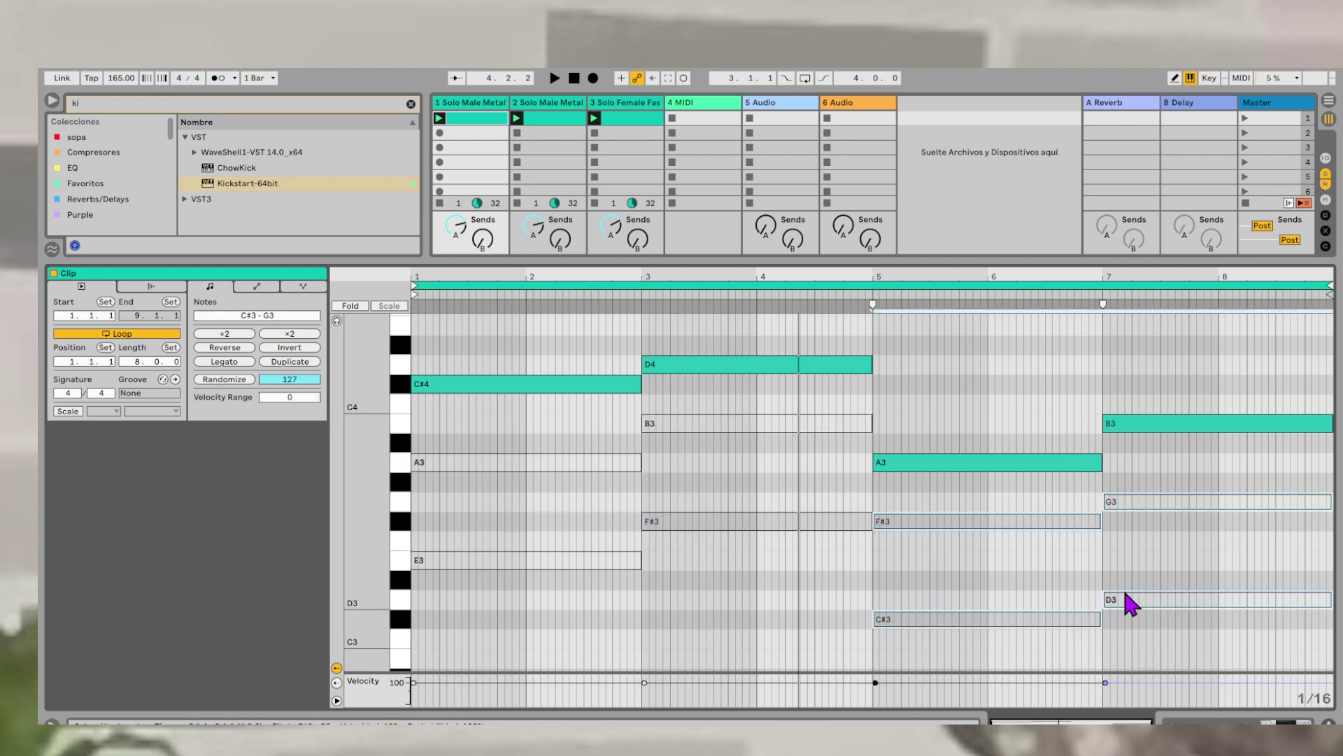
{"action": "left_click", "coordinate": [1244, 118]}
{"action": "scroll", "coordinate": [403, 389], "scroll_direction": "up", "scroll_amount": 2}
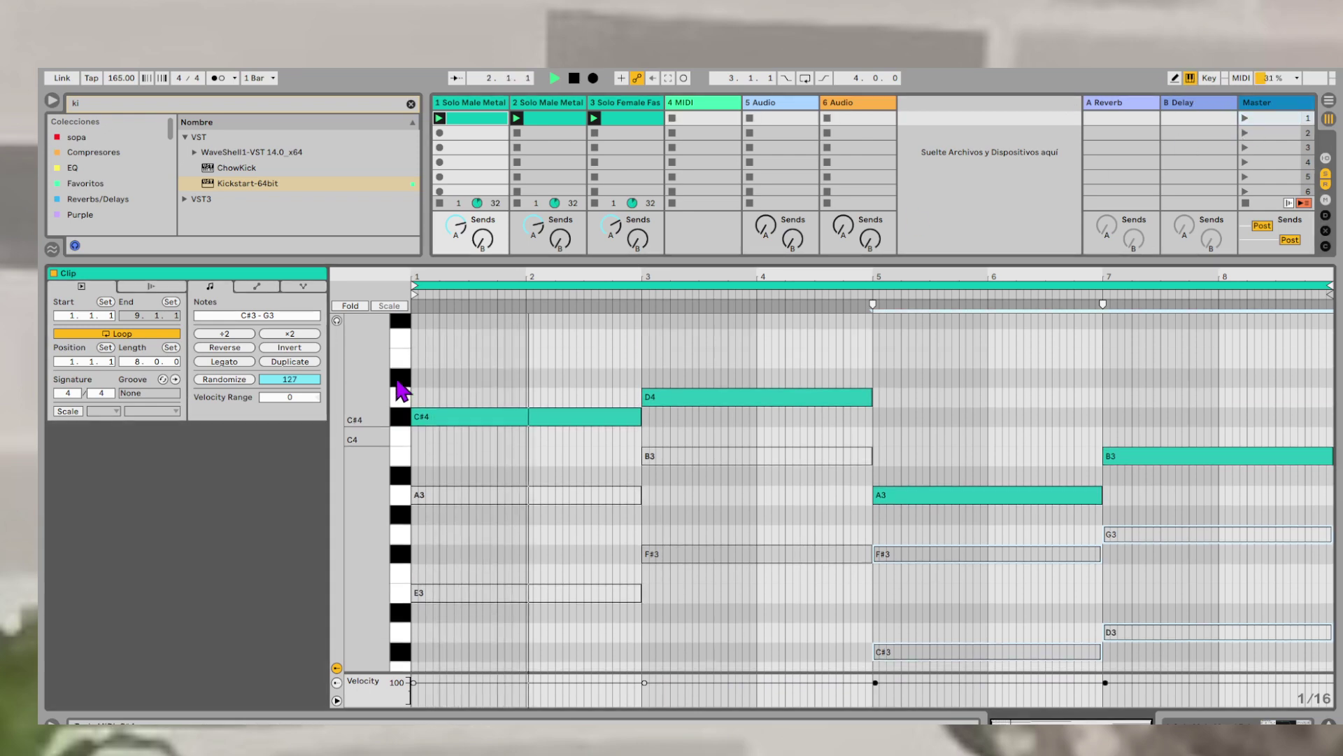
- Solo the first track and audition the Voices choir presets on it, replacing its instrument with Choir Steam
{"action": "key", "text": "shift+Tab"}
{"action": "left_click", "coordinate": [501, 104]}
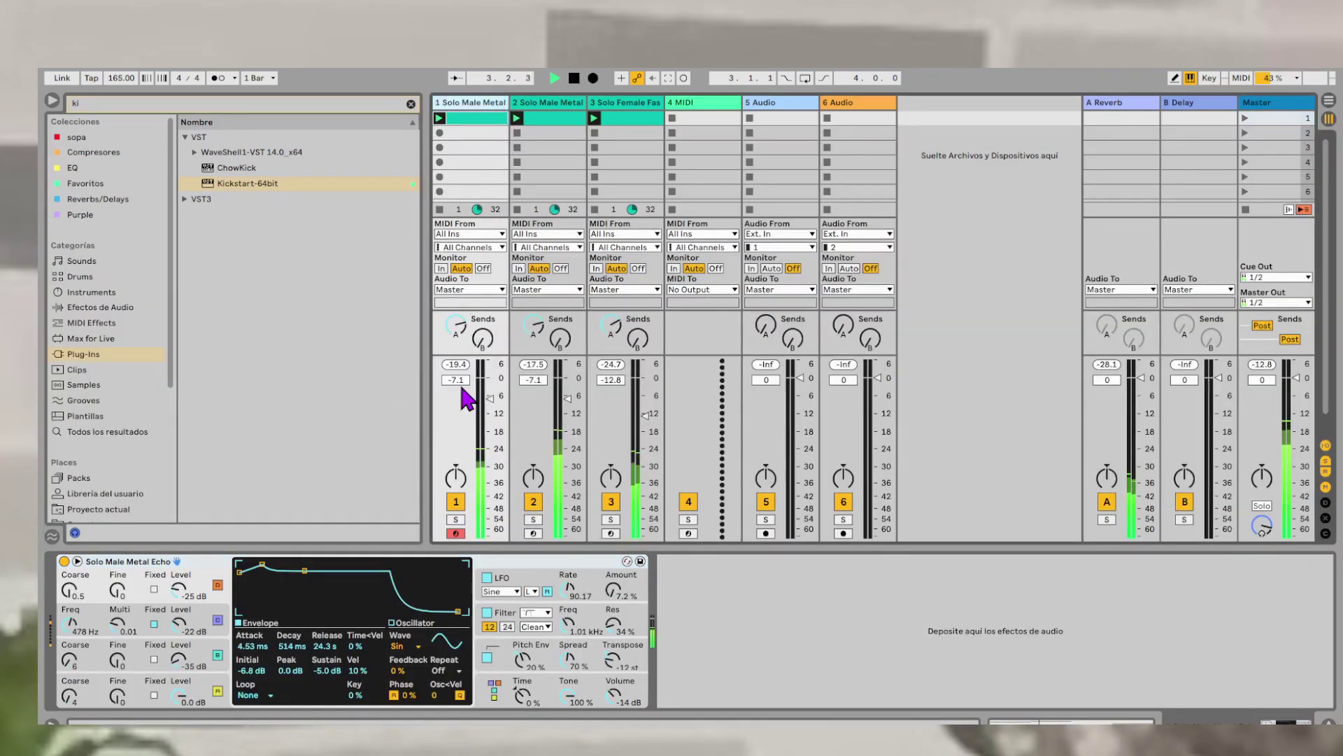
{"action": "left_click", "coordinate": [456, 520]}
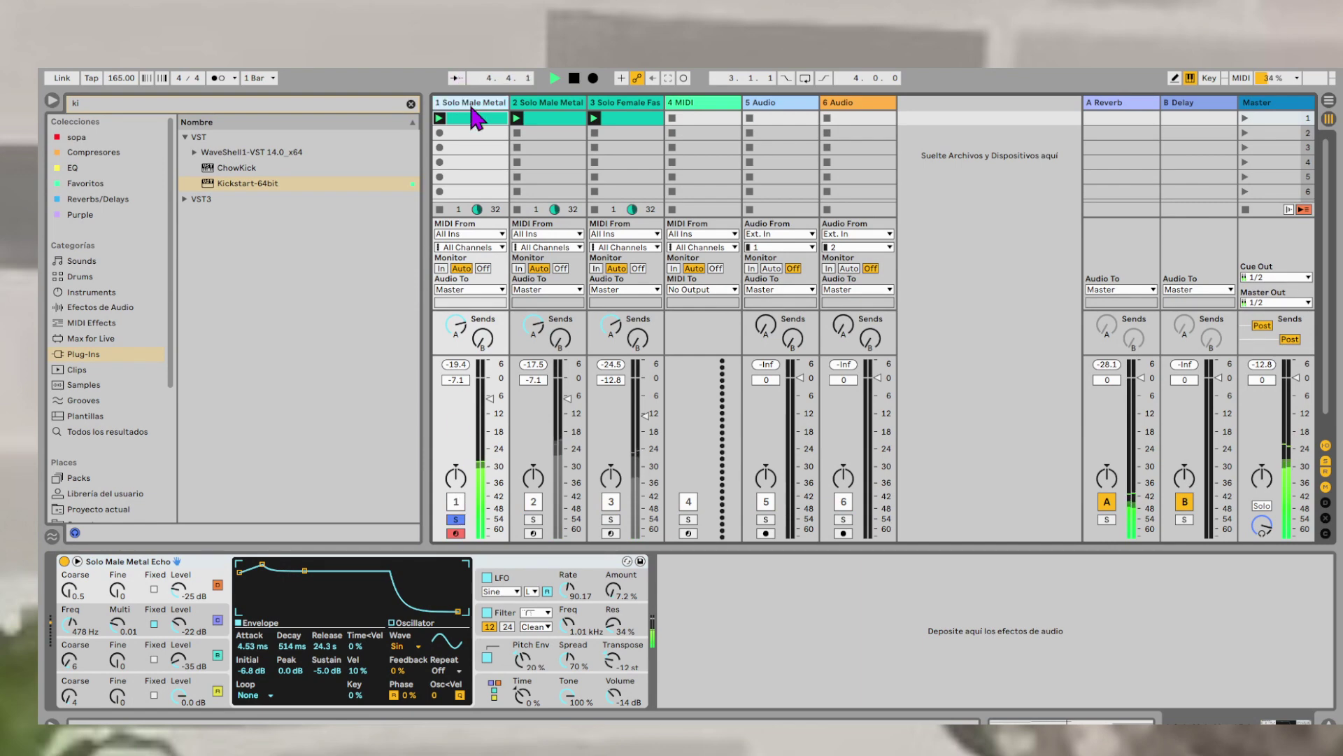
{"action": "left_click", "coordinate": [627, 562]}
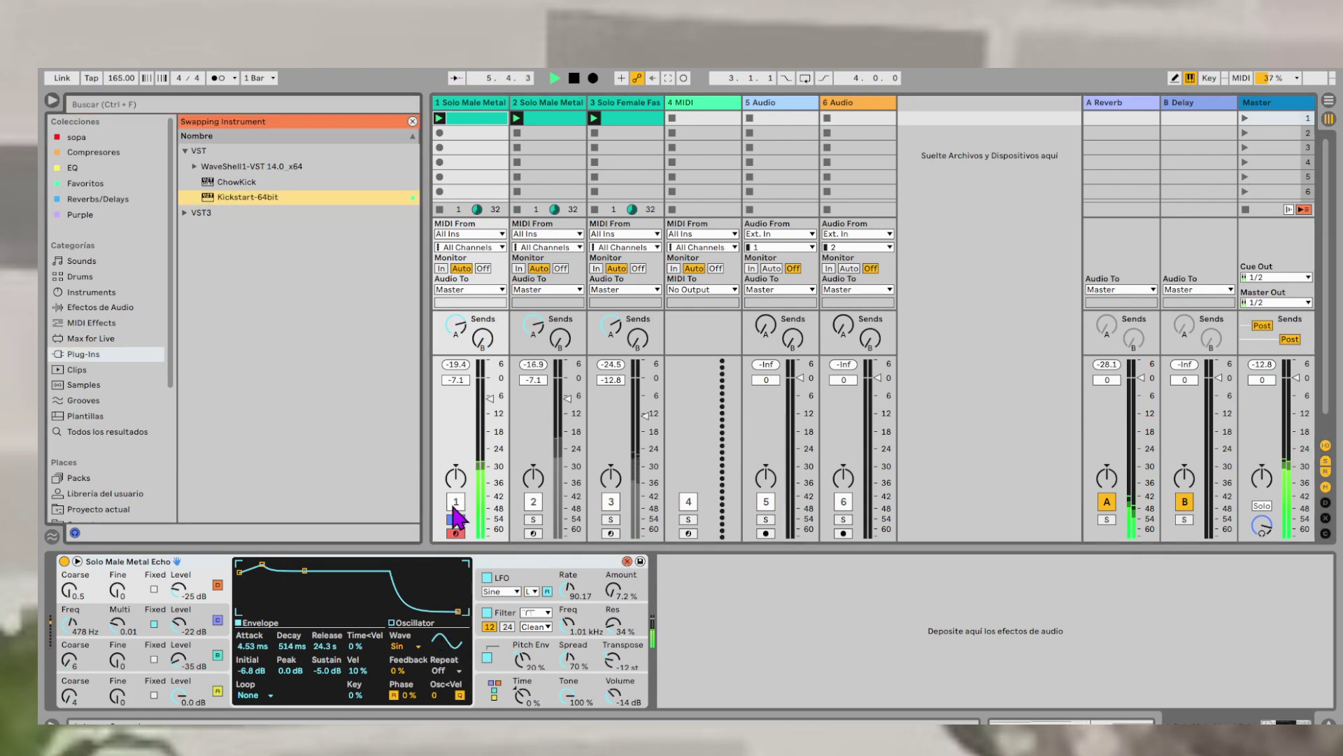
{"action": "left_click", "coordinate": [268, 328]}
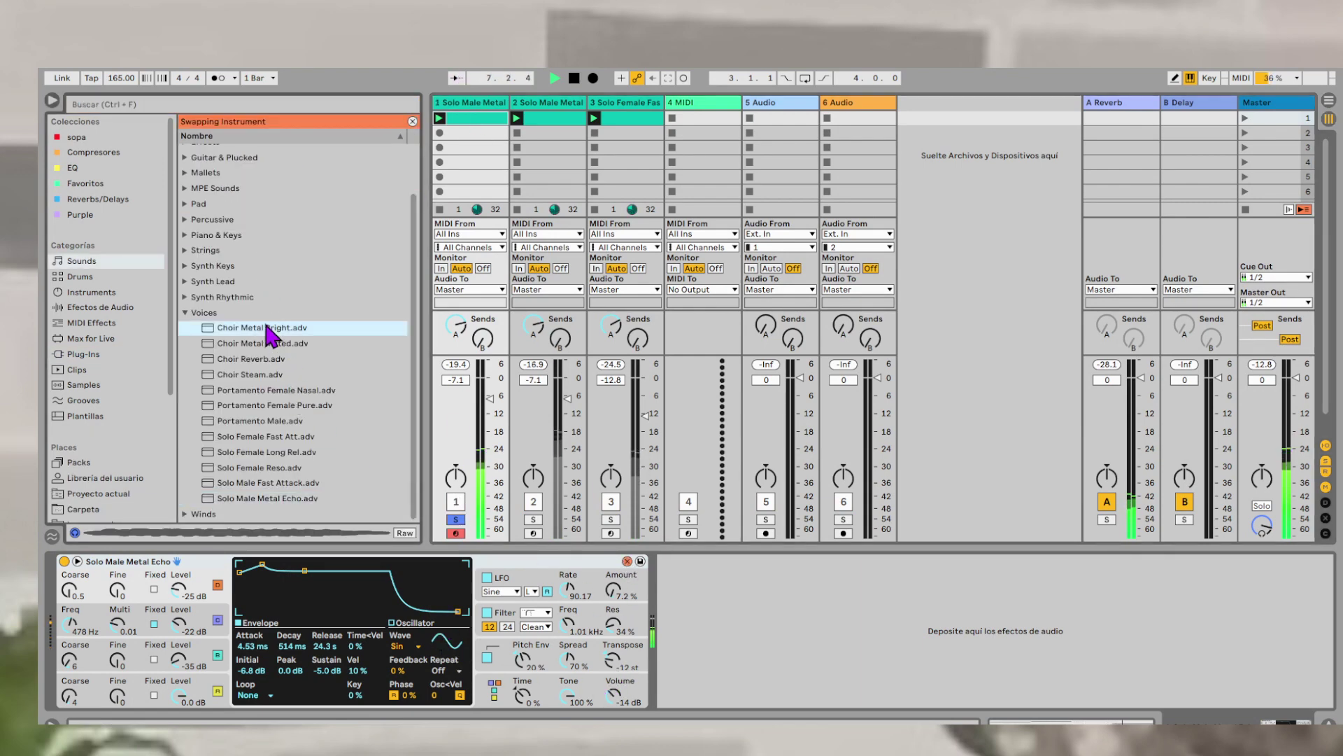
{"action": "left_click", "coordinate": [271, 342]}
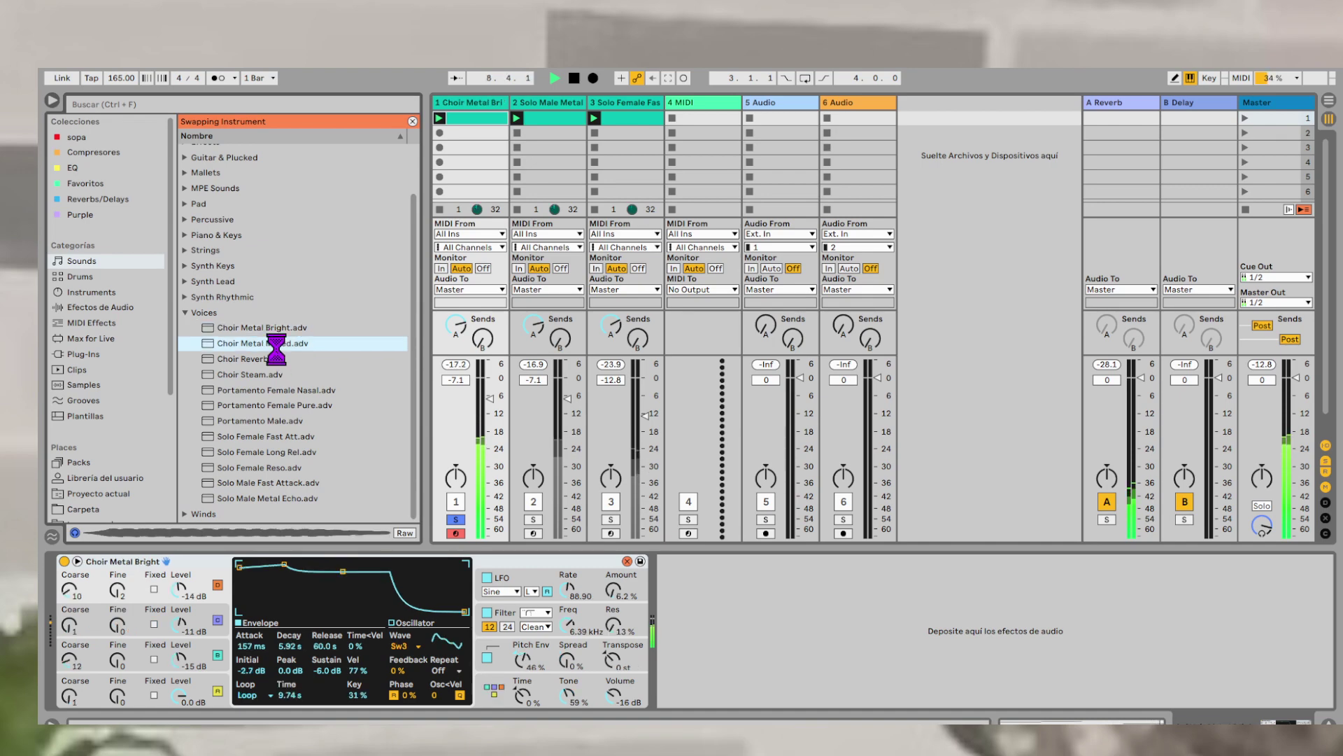
{"action": "left_click", "coordinate": [270, 358]}
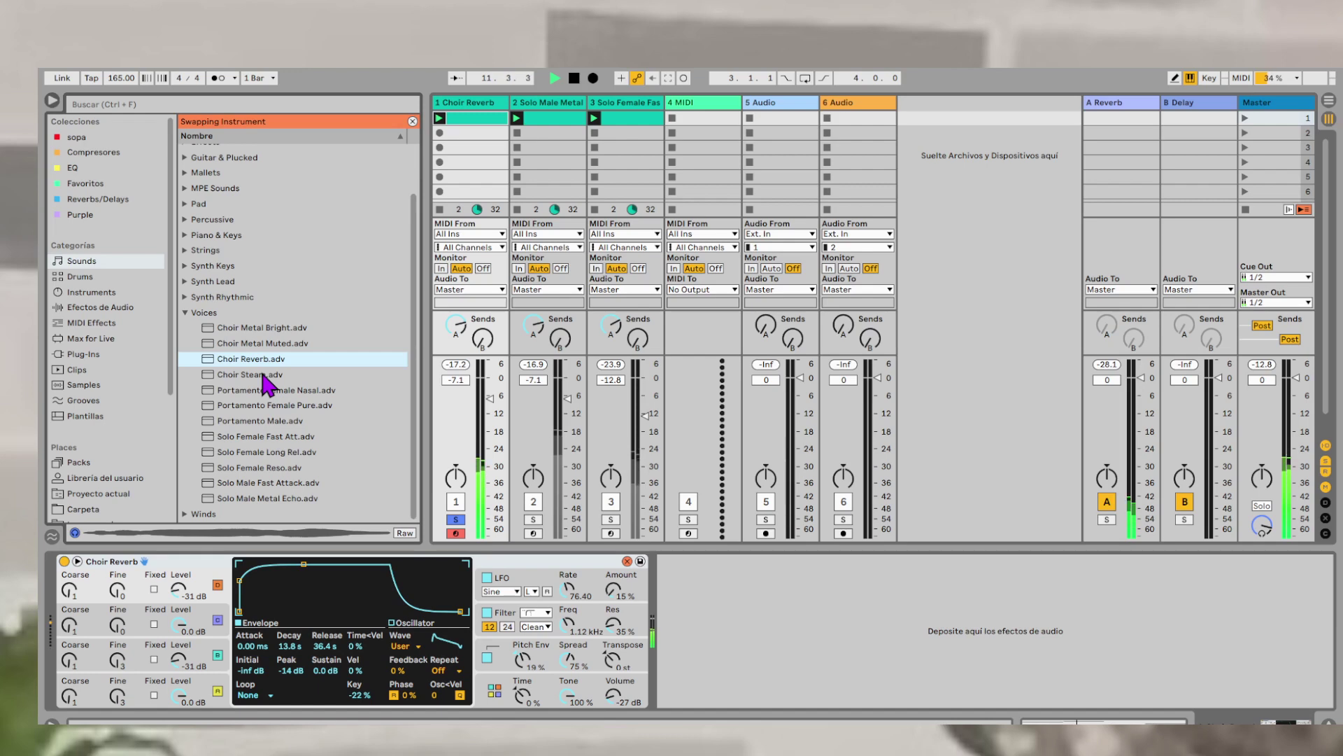
{"action": "left_click", "coordinate": [262, 375]}
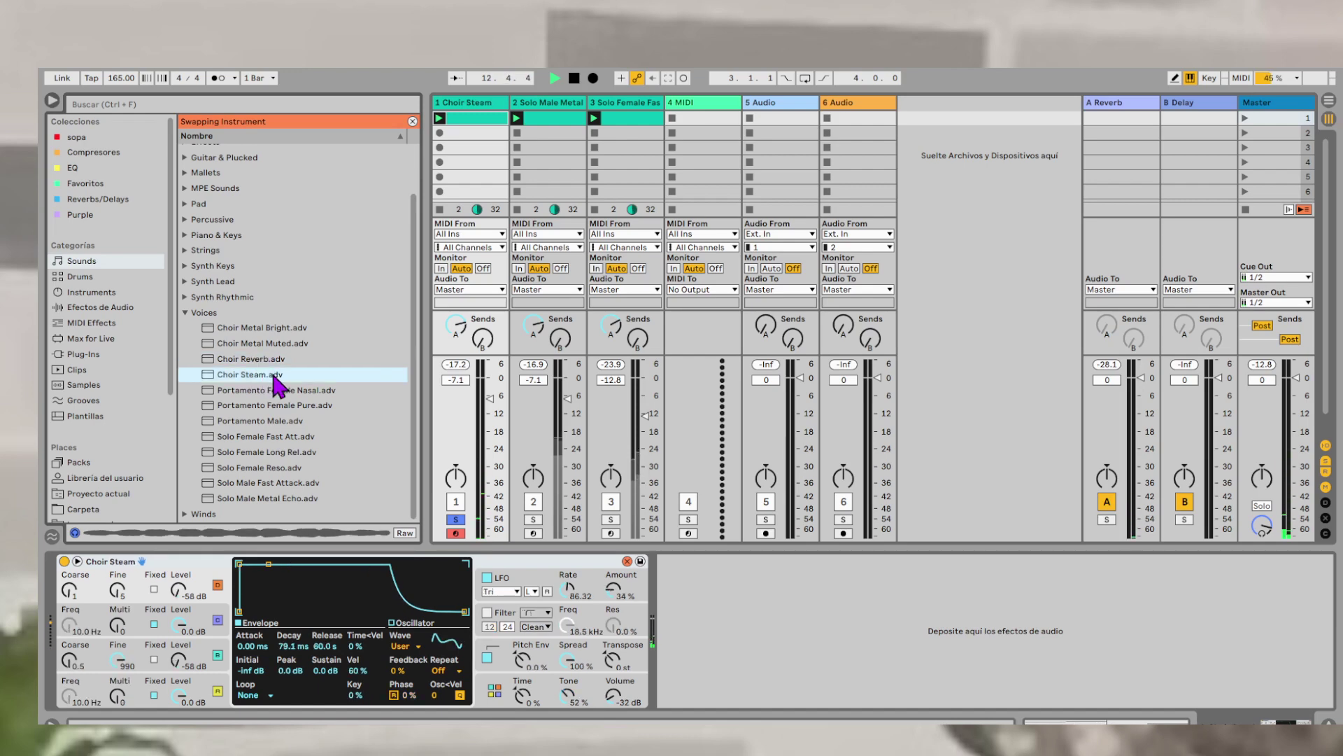
- Transpose all notes in the Choir Steam clip down one octave
{"action": "double_click", "coordinate": [473, 119]}
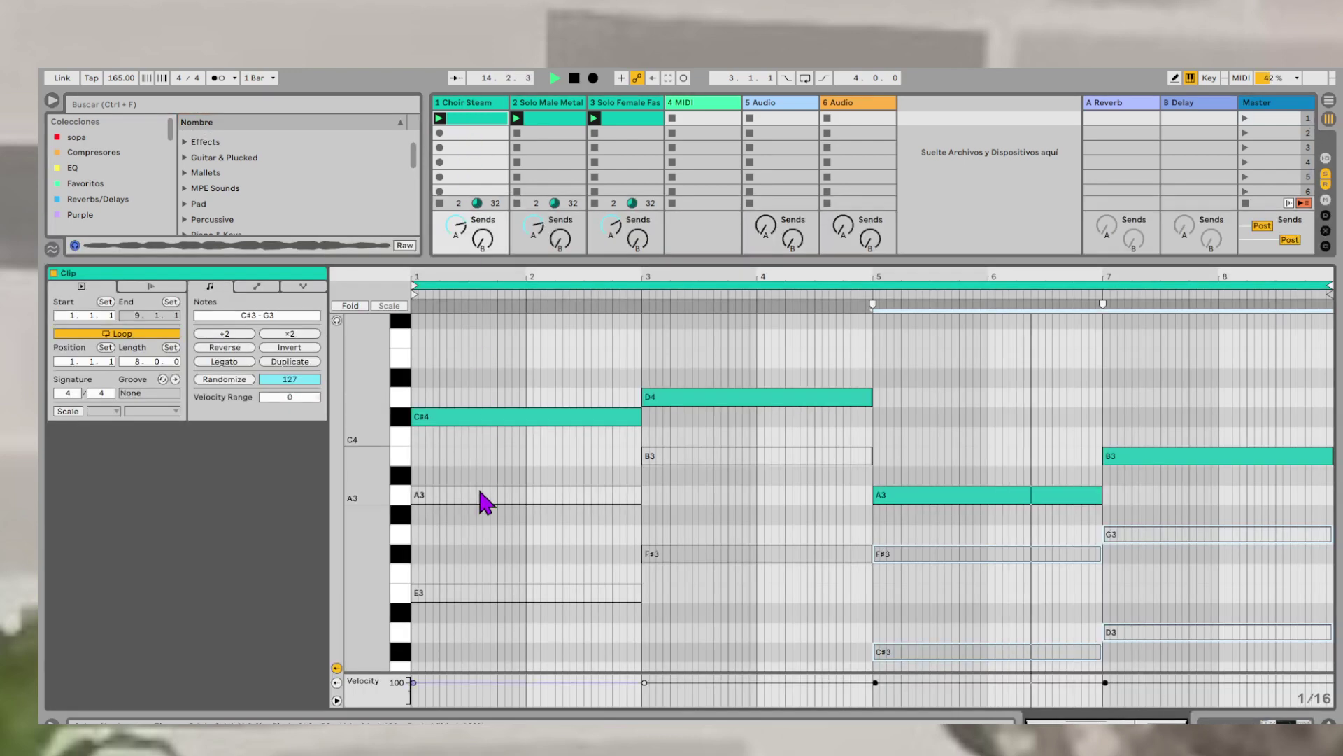
{"action": "key", "text": "ctrl+a"}
{"action": "key", "text": "shift+Down"}
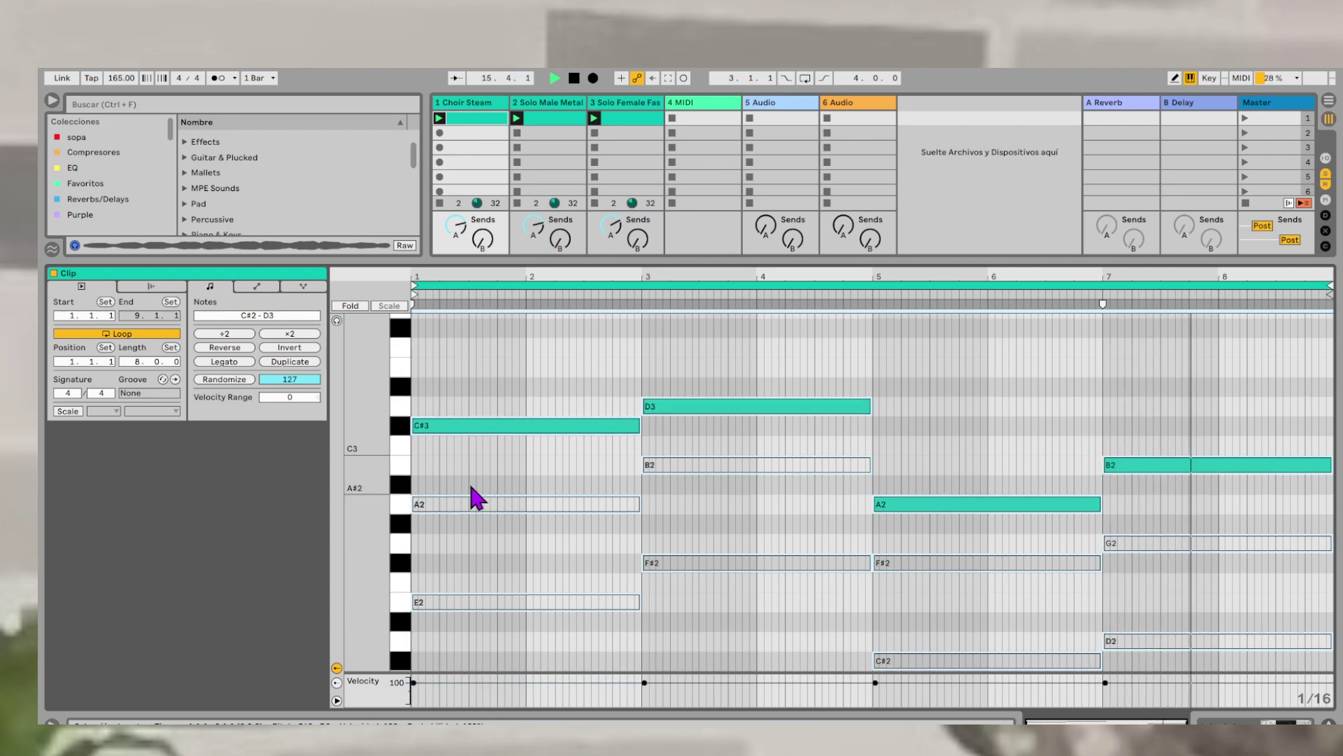
{"action": "key", "text": "shift+Tab"}
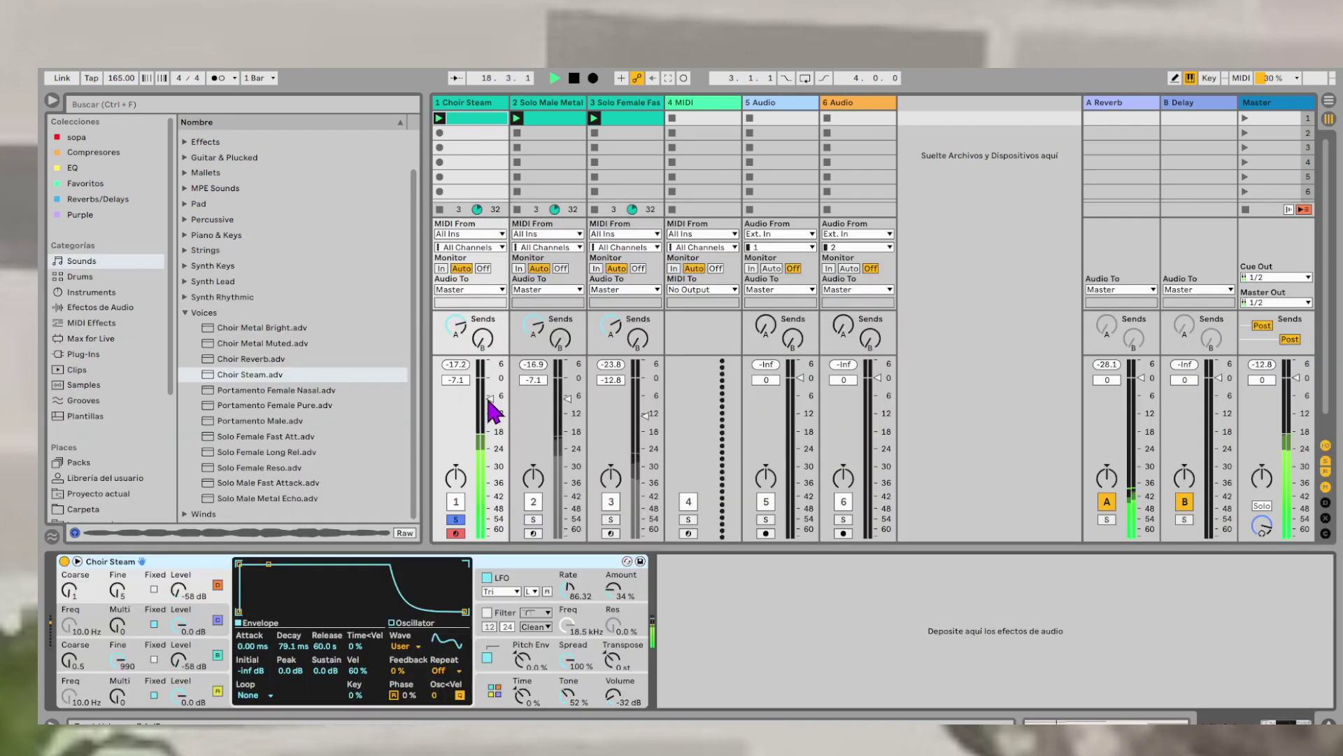
- Lower the Choir Steam track's volume to -17.0 dB while comparing it with the second track, and clear the solos
{"action": "left_click_drag", "start_coordinate": [493, 411], "coordinate": [489, 420]}
{"action": "left_click", "coordinate": [534, 519]}
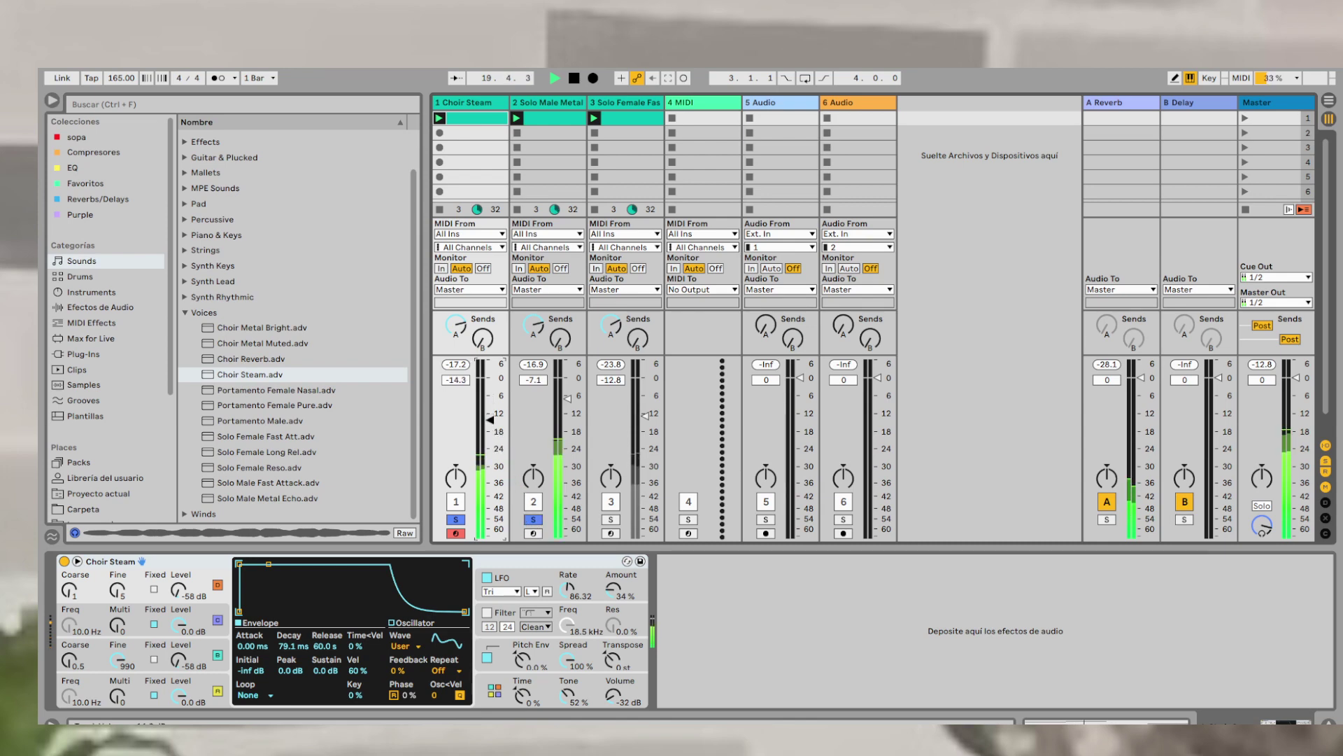
{"action": "left_click_drag", "start_coordinate": [490, 428], "coordinate": [496, 437]}
{"action": "left_click", "coordinate": [534, 519]}
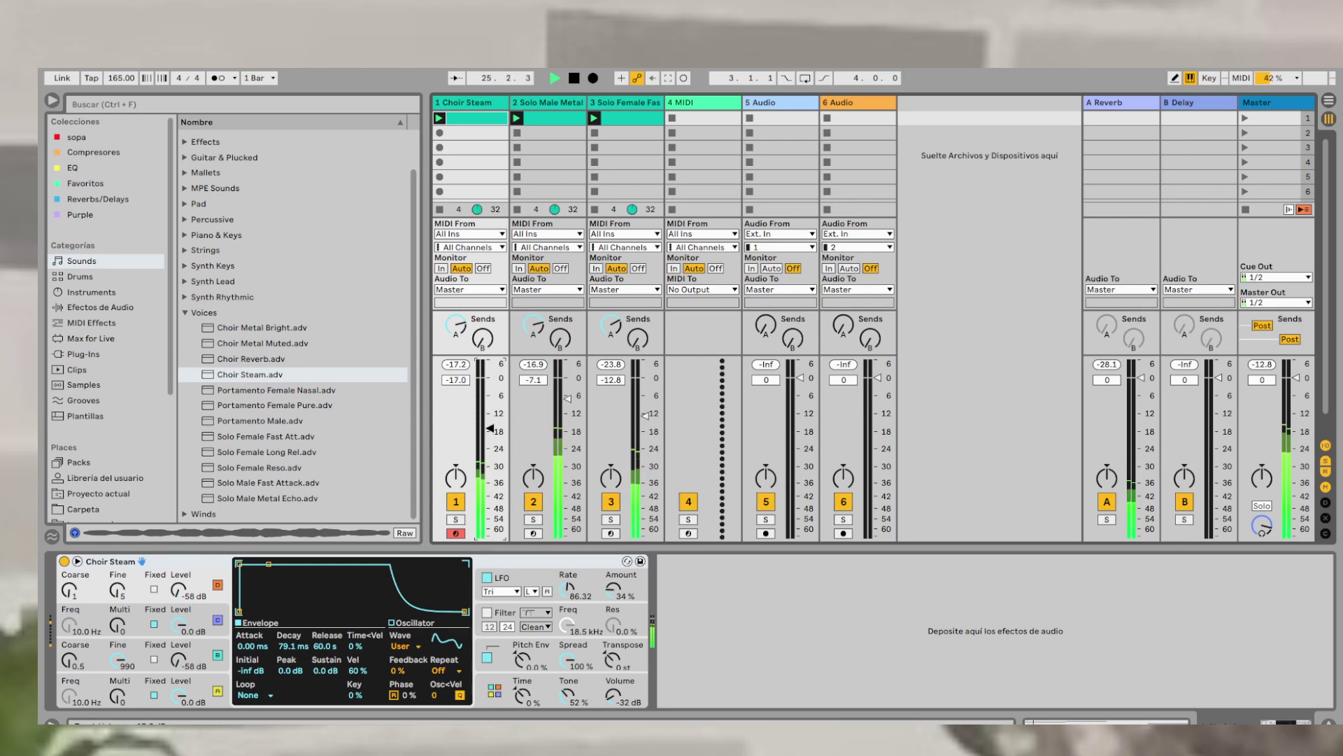
- Transpose the Choir Steam clip's notes down another octave, to C#1–D2, and restart the first scene to check it
{"action": "double_click", "coordinate": [472, 120]}
{"action": "key", "text": "space"}
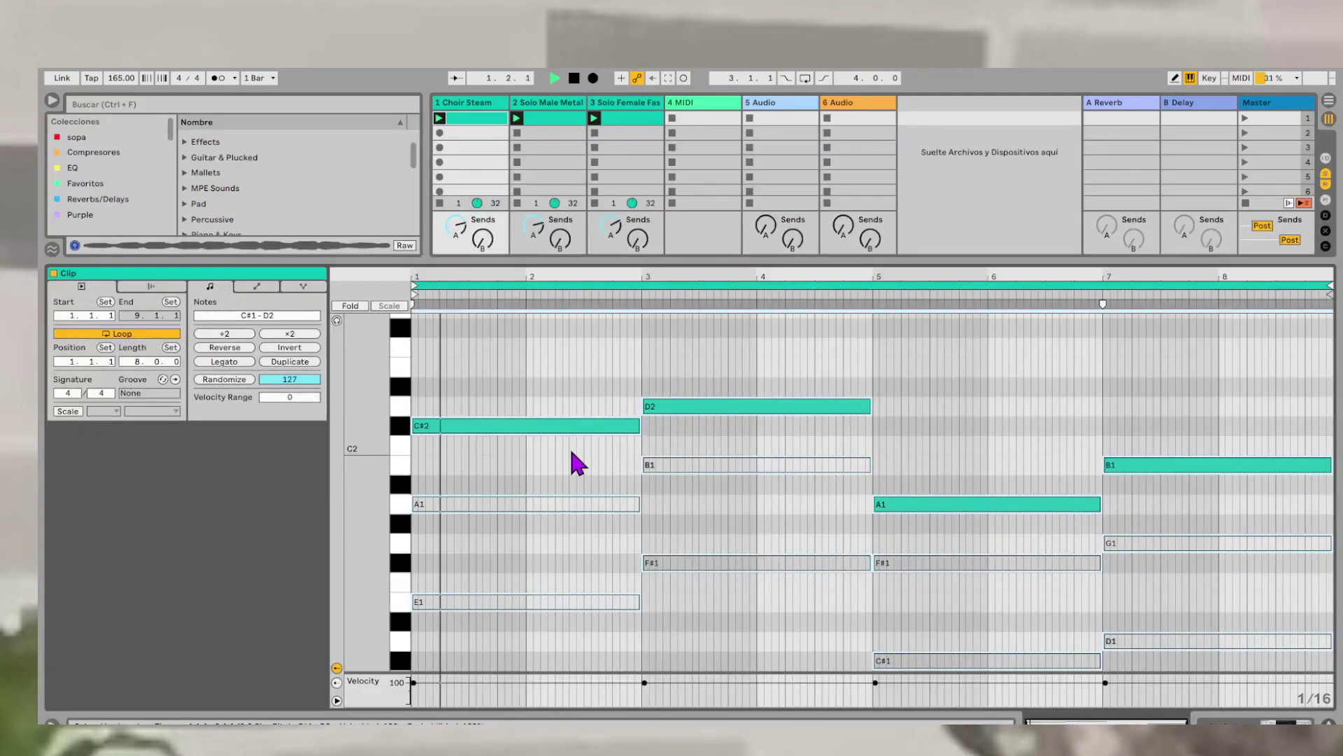
{"action": "key", "text": "space"}
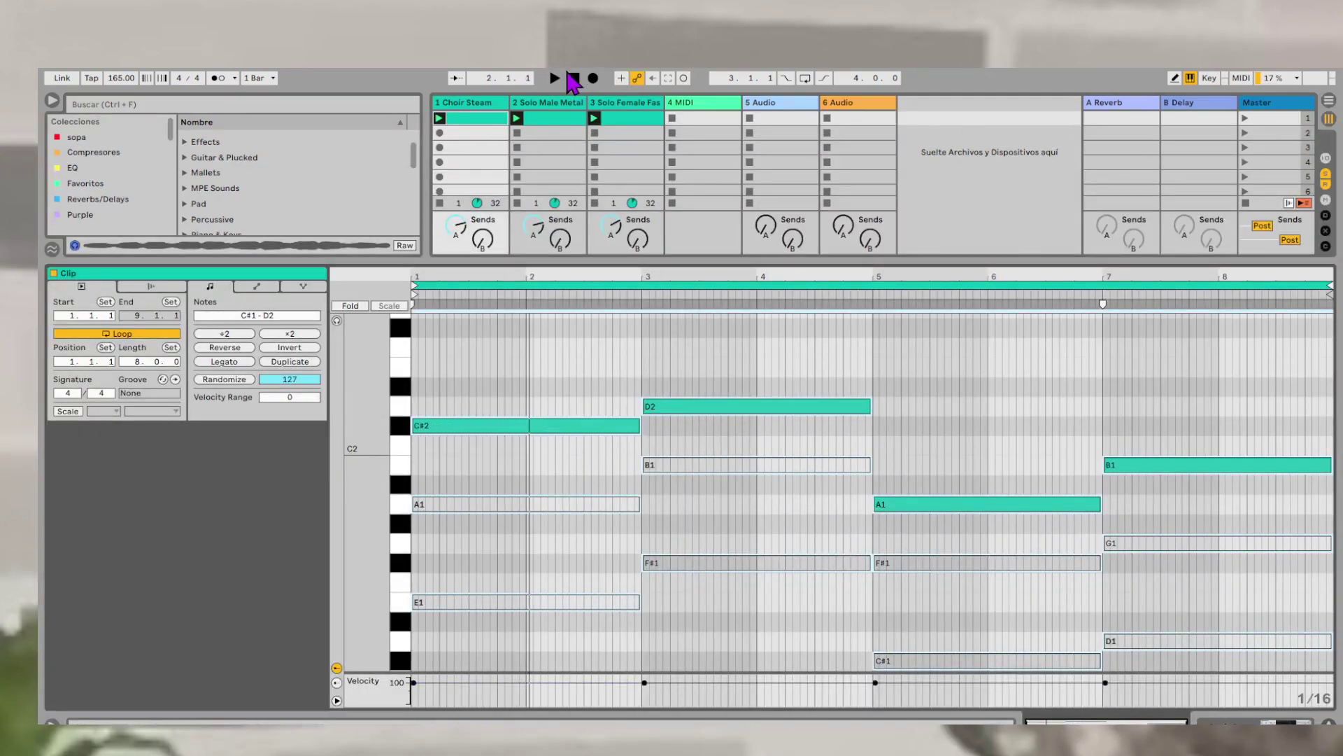
{"action": "left_click", "coordinate": [574, 78]}
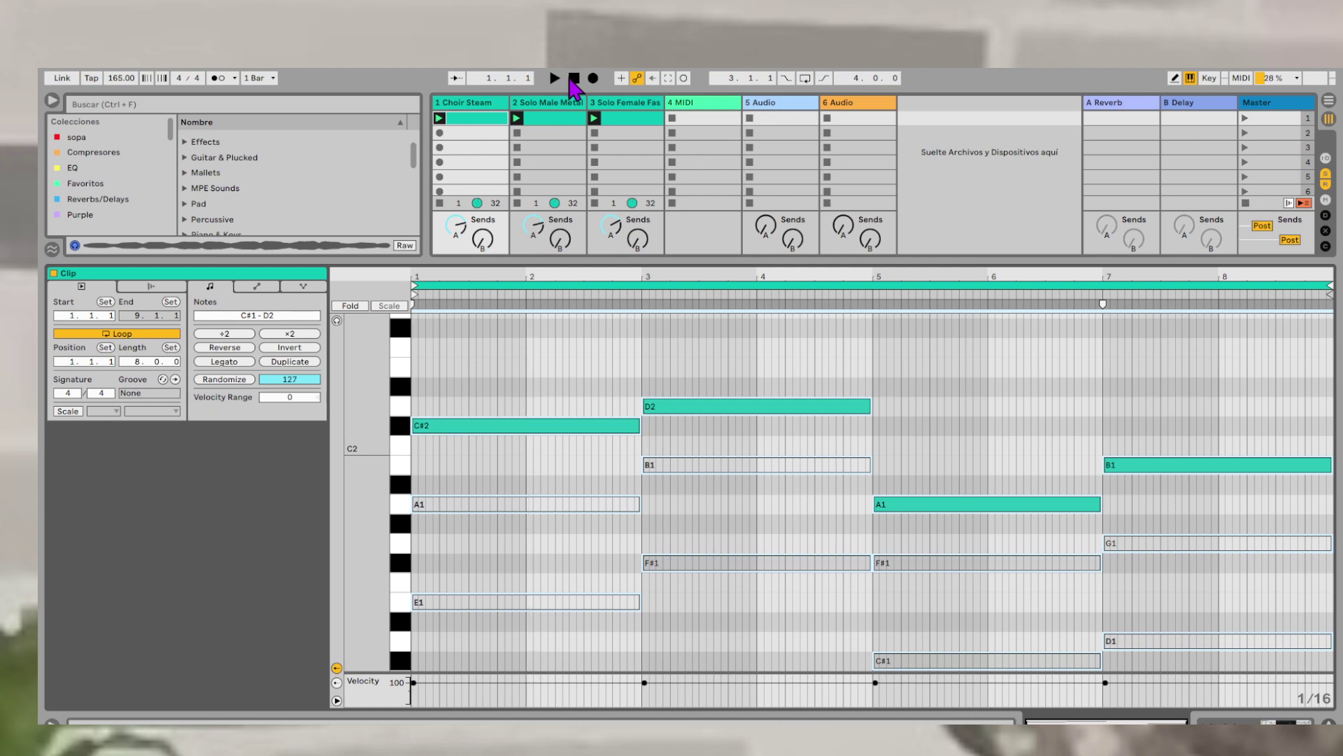
{"action": "left_click", "coordinate": [1246, 120]}
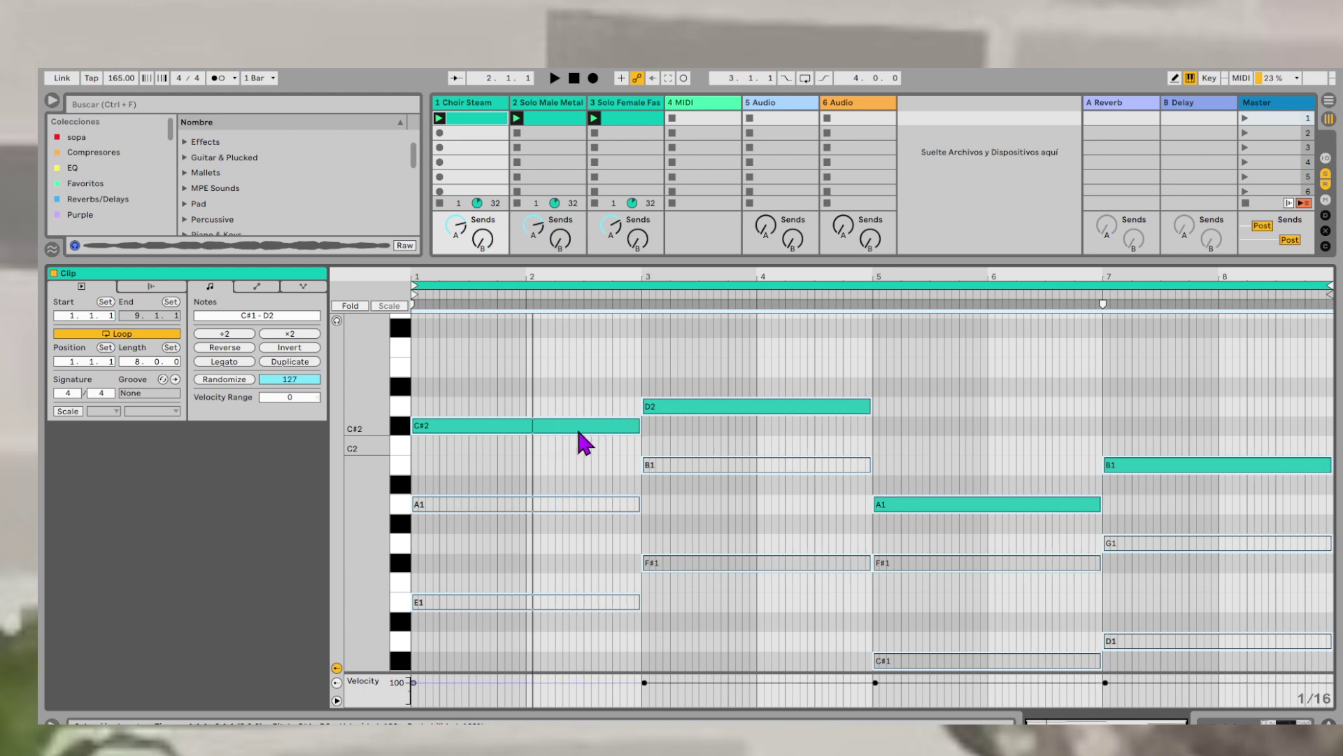
- Split the clip's opening C#2 note at bar 2, move its second half down to A1, and trim the remaining C#2 to one bar
{"action": "left_click", "coordinate": [636, 446]}
{"action": "left_click_drag", "start_coordinate": [639, 427], "coordinate": [623, 502]}
{"action": "key", "text": "space"}
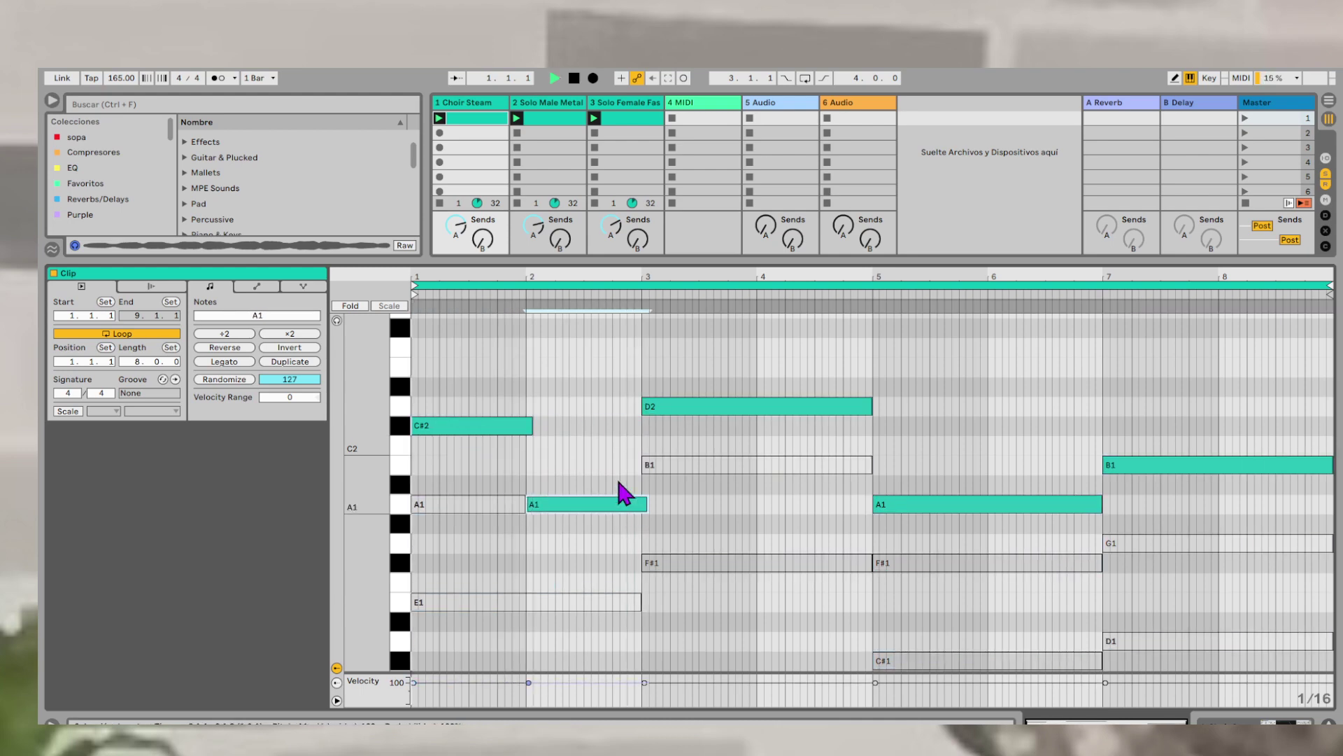
{"action": "left_click_drag", "start_coordinate": [532, 425], "coordinate": [526, 425]}
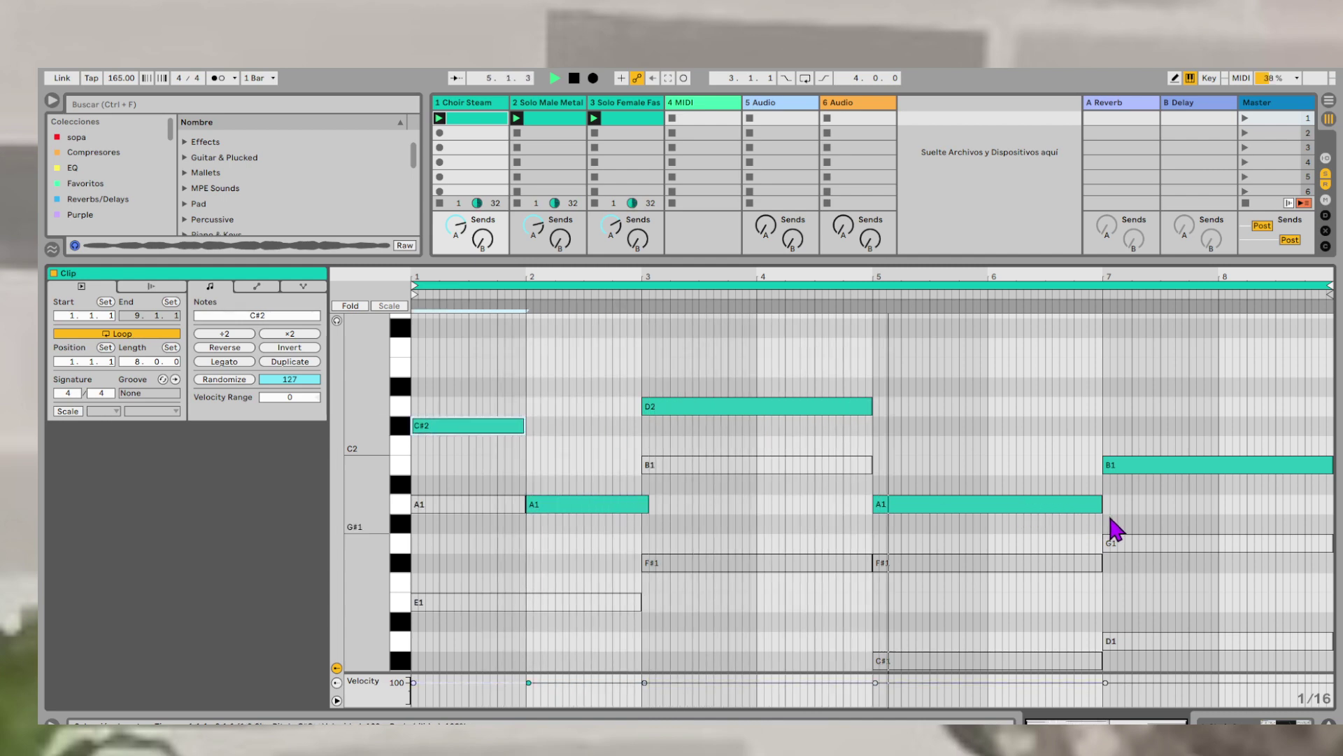
- Split the A1 note at bar 6 and move its second half to F#1, and trim the bar 2 A1 note to end at bar 3
{"action": "key", "text": "space"}
{"action": "mouse_move", "coordinate": [1102, 522]}
{"action": "left_mouse_down"}
{"action": "mouse_move", "coordinate": [987, 521]}
{"action": "mouse_move", "coordinate": [1079, 558]}
{"action": "left_mouse_up"}
{"action": "key", "text": "space"}
{"action": "left_click", "coordinate": [1030, 579]}
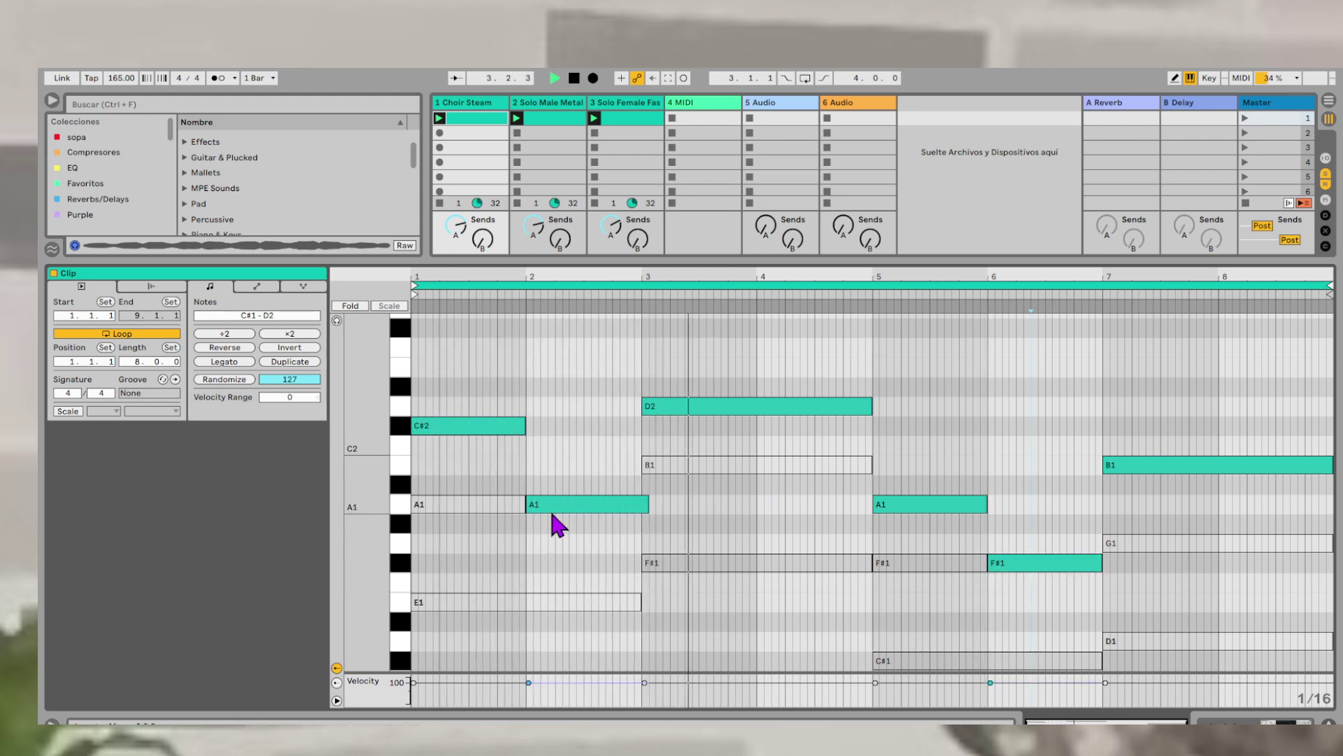
{"action": "left_click_drag", "start_coordinate": [648, 502], "coordinate": [642, 501]}
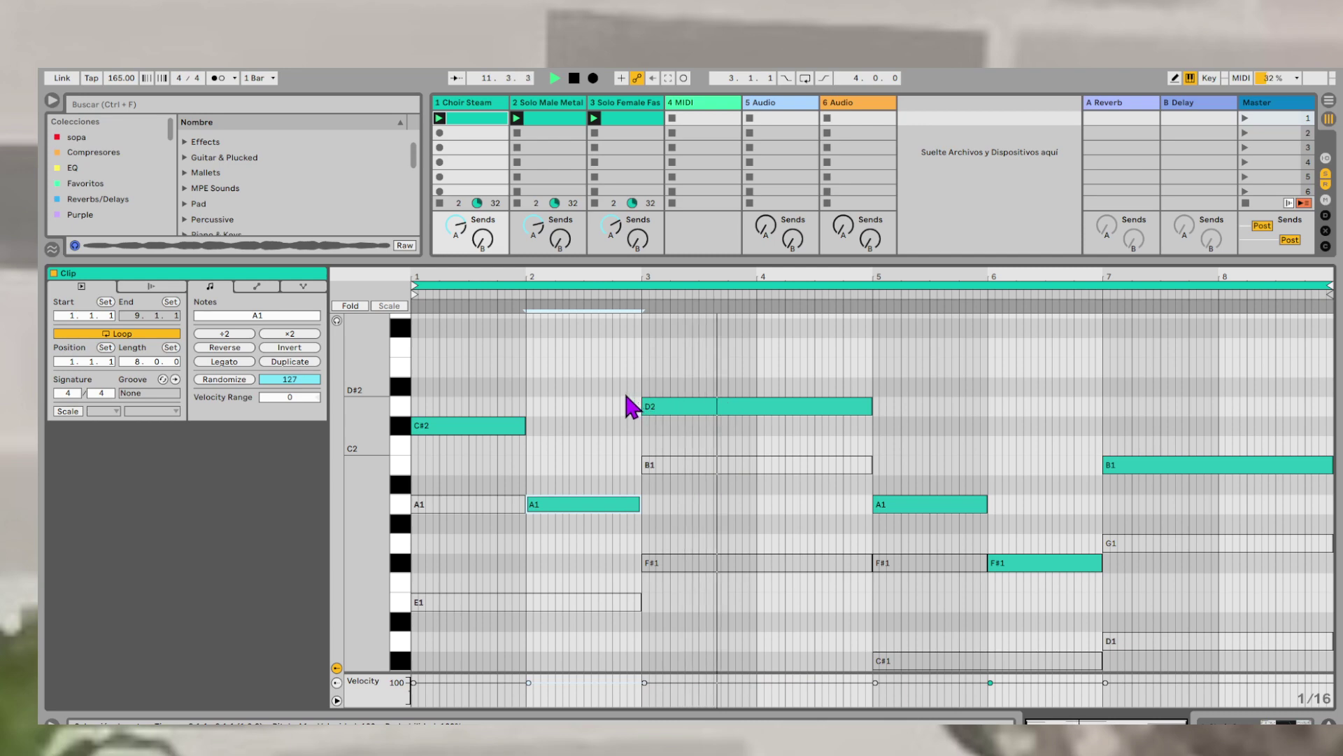
- Show the Choir Steam track's instrument and switch off oscillators B, C and D so only oscillator A sounds
{"action": "key", "text": "shift+Tab"}
{"action": "left_click", "coordinate": [481, 105]}
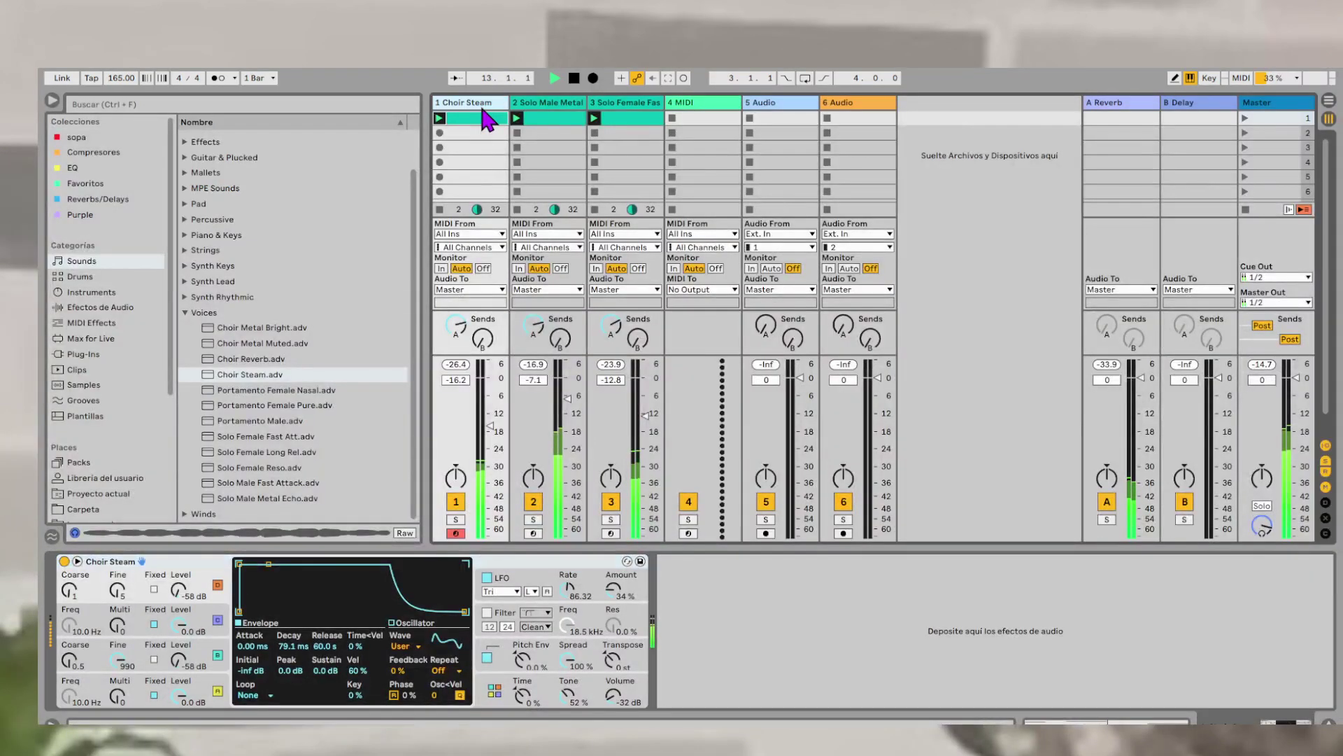
{"action": "left_click", "coordinate": [495, 691]}
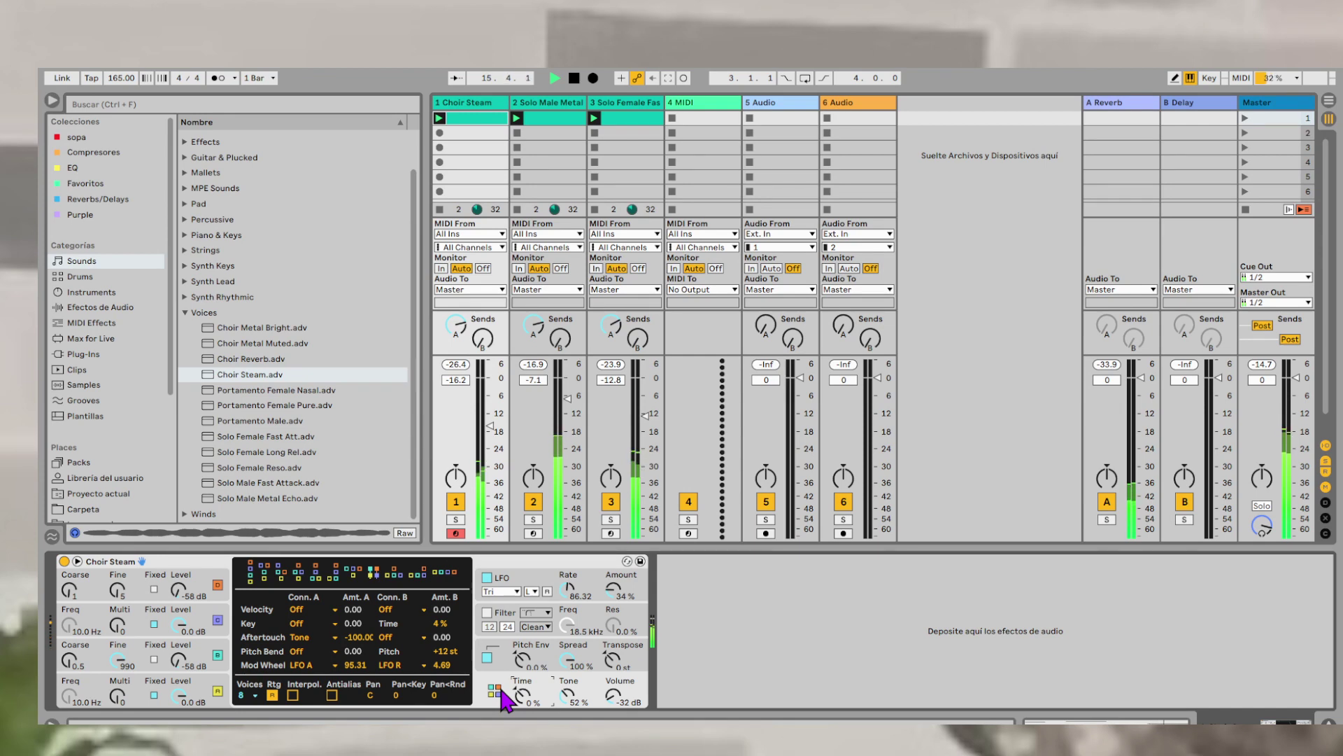
{"action": "left_click", "coordinate": [218, 655]}
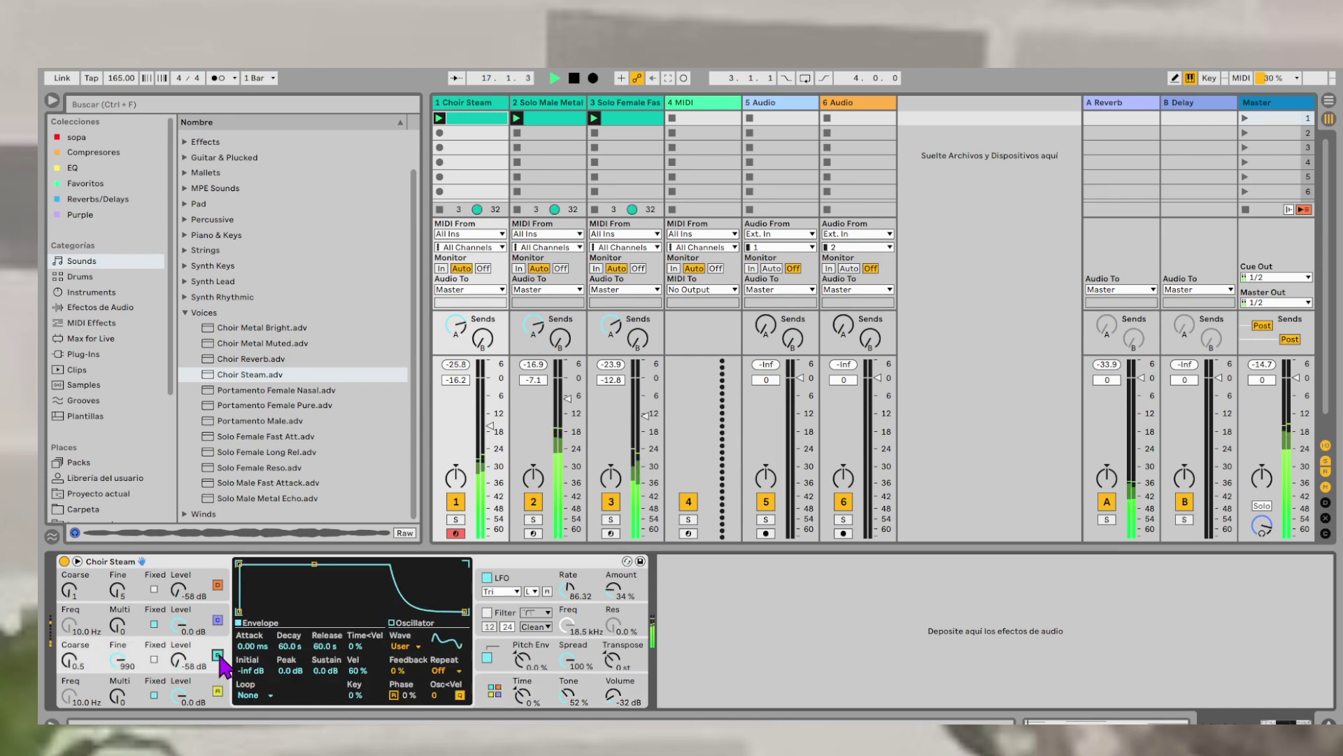
{"action": "left_click", "coordinate": [218, 620]}
{"action": "left_click", "coordinate": [217, 585]}
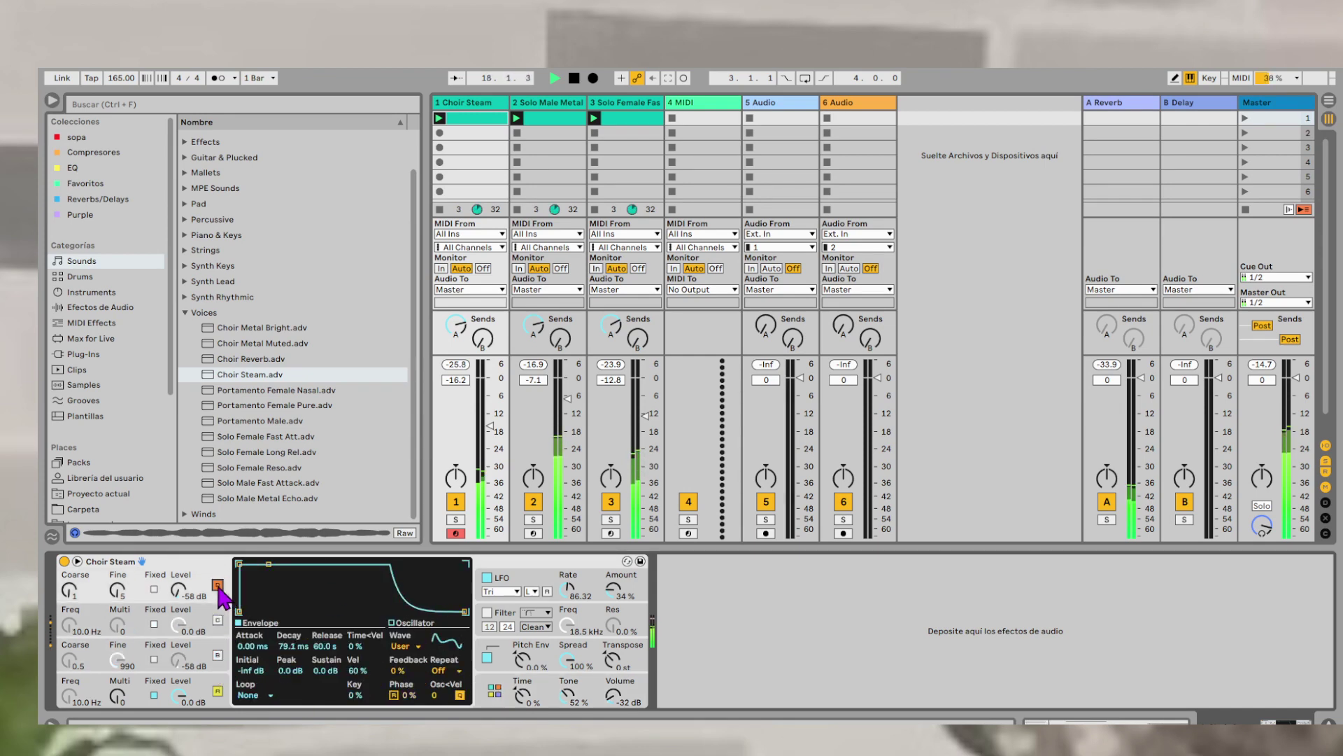
{"action": "left_click", "coordinate": [218, 691]}
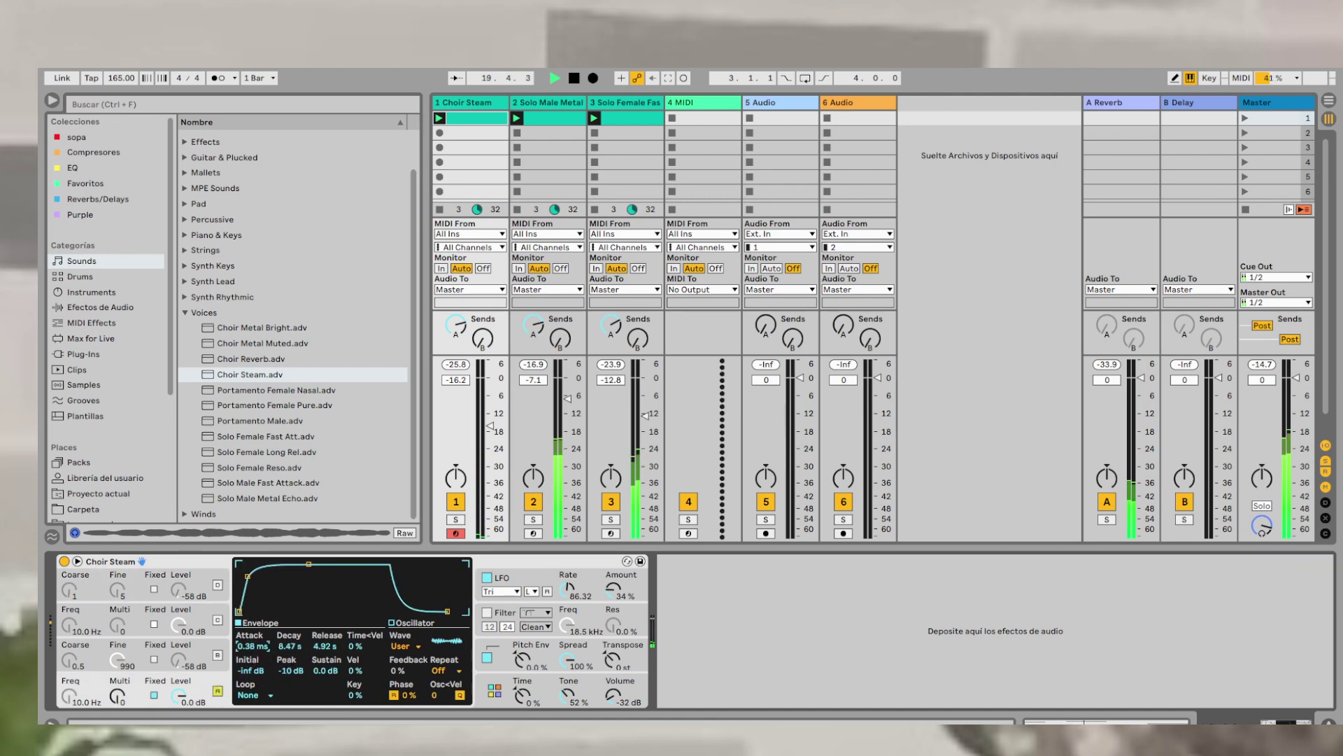
- Shorten oscillator A's attack to 0.19 ms and change its waveform to Sine
{"action": "left_click_drag", "start_coordinate": [252, 646], "coordinate": [252, 654]}
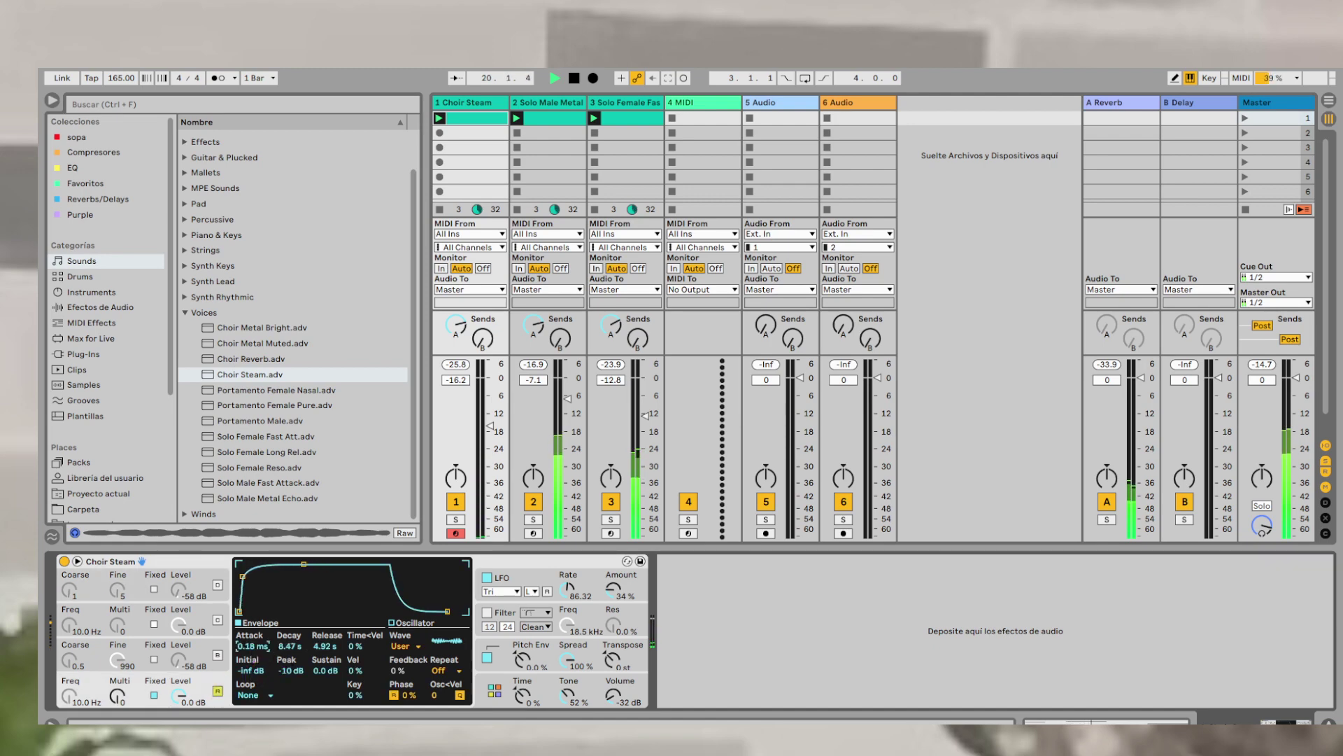
{"action": "left_click", "coordinate": [326, 671]}
{"action": "left_click", "coordinate": [444, 642]}
{"action": "left_click", "coordinate": [420, 646]}
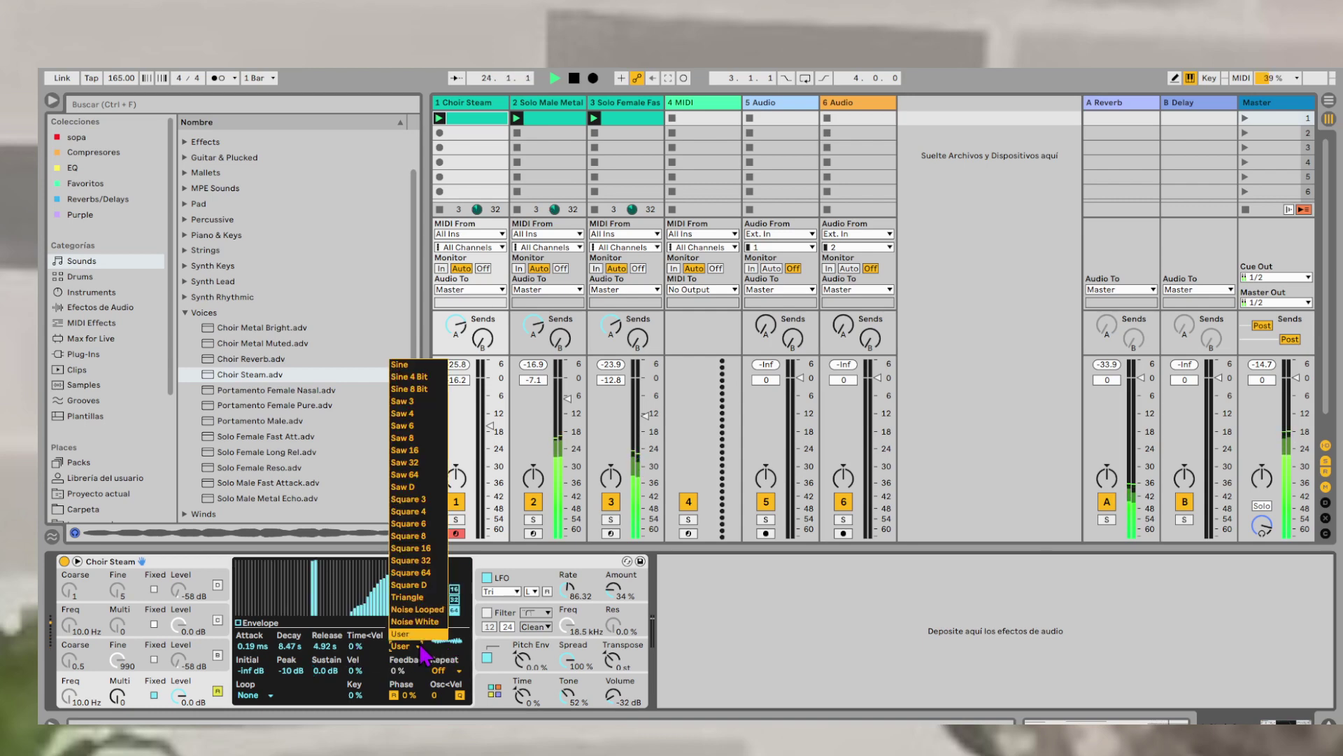
{"action": "left_click", "coordinate": [402, 365]}
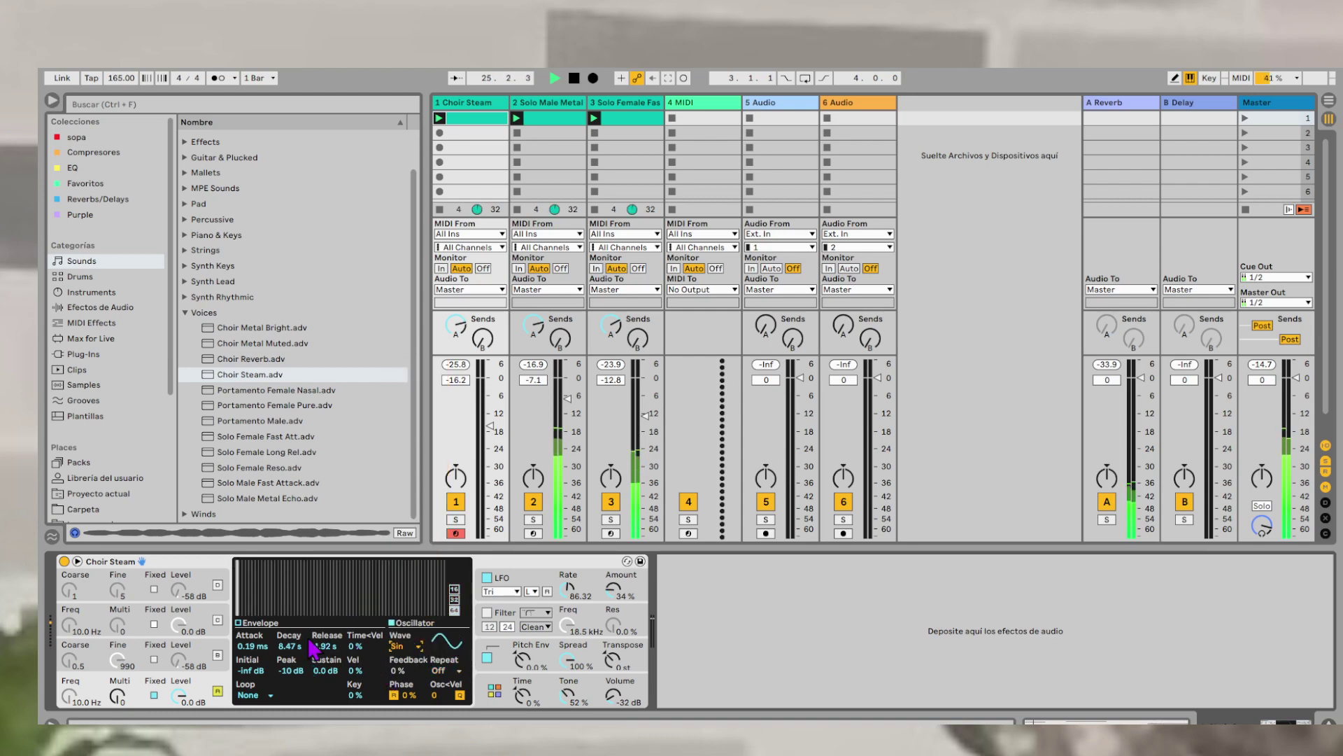
{"action": "left_click_drag", "start_coordinate": [255, 595], "coordinate": [255, 620]}
{"action": "left_click", "coordinate": [254, 624]}
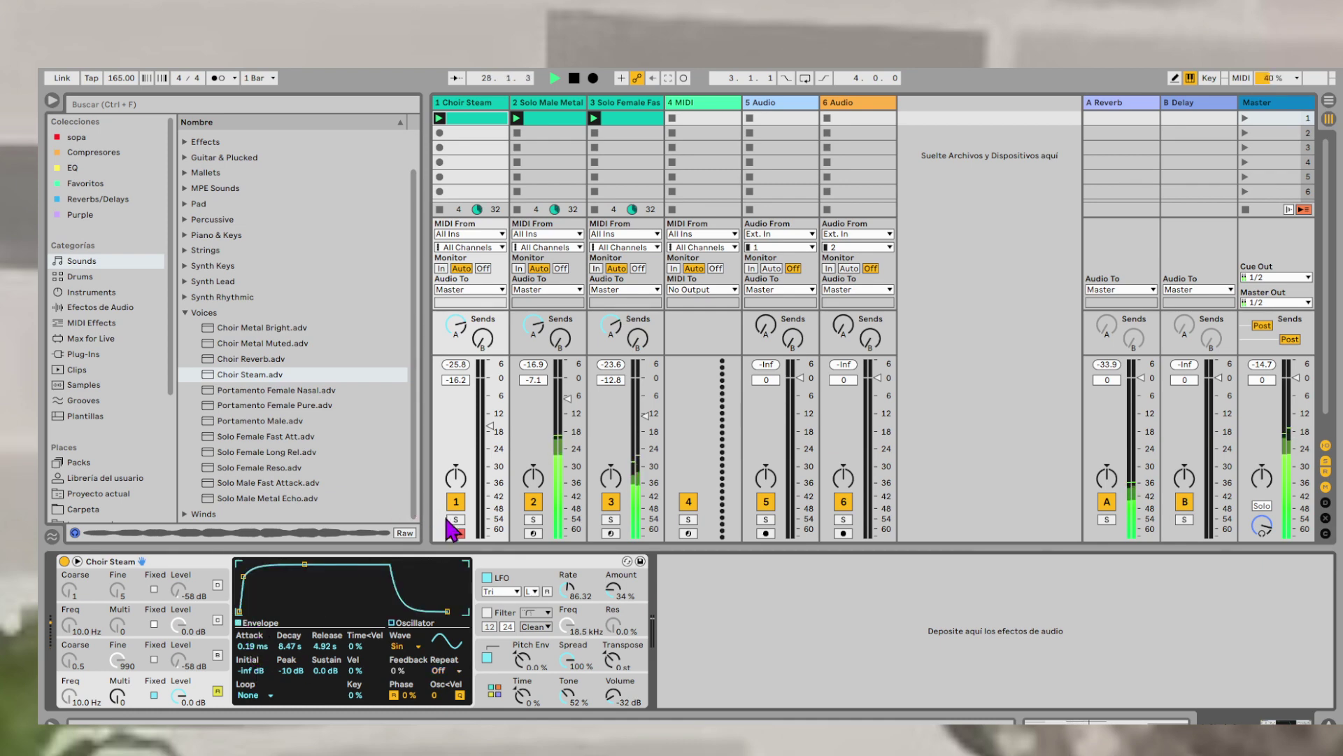
- Restart the first scene with Choir Steam soloed, turn off oscillator A's fixed frequency, and raise the track's volume to -6.0 dB
{"action": "key", "text": "space"}
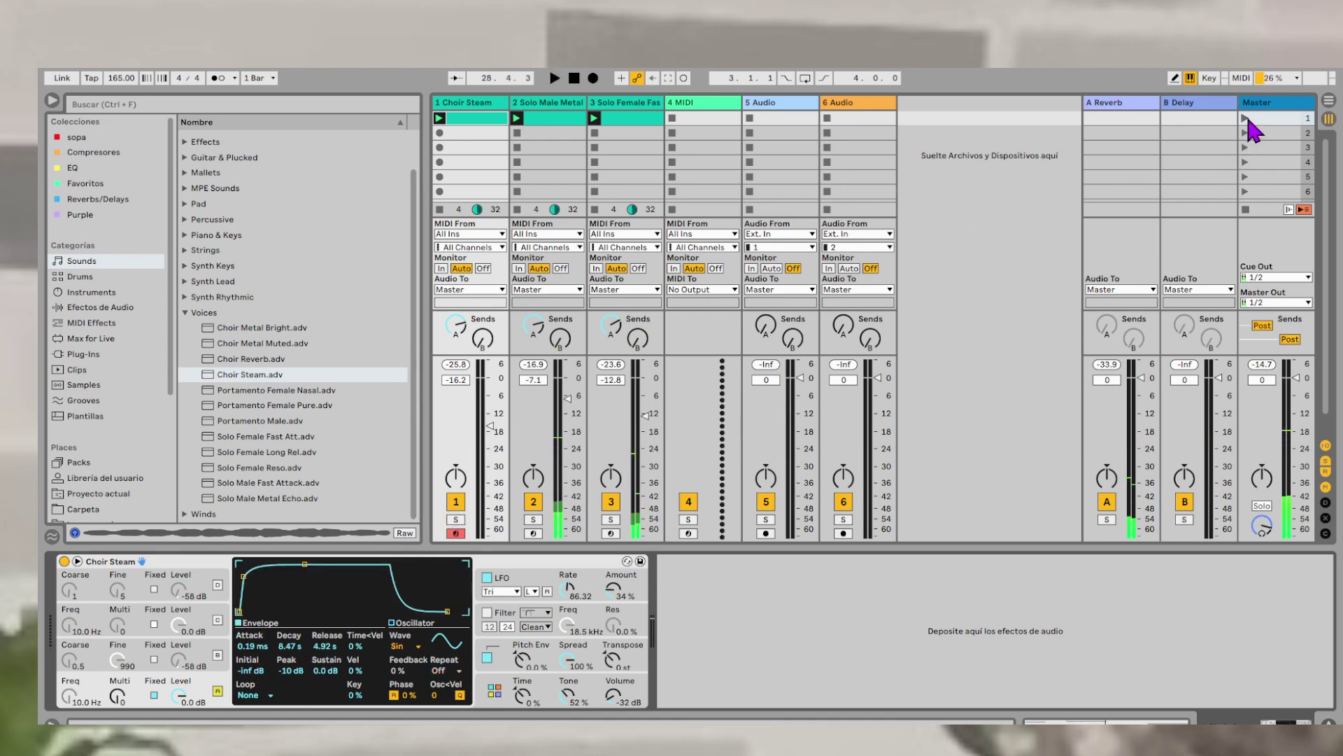
{"action": "left_click", "coordinate": [1246, 119]}
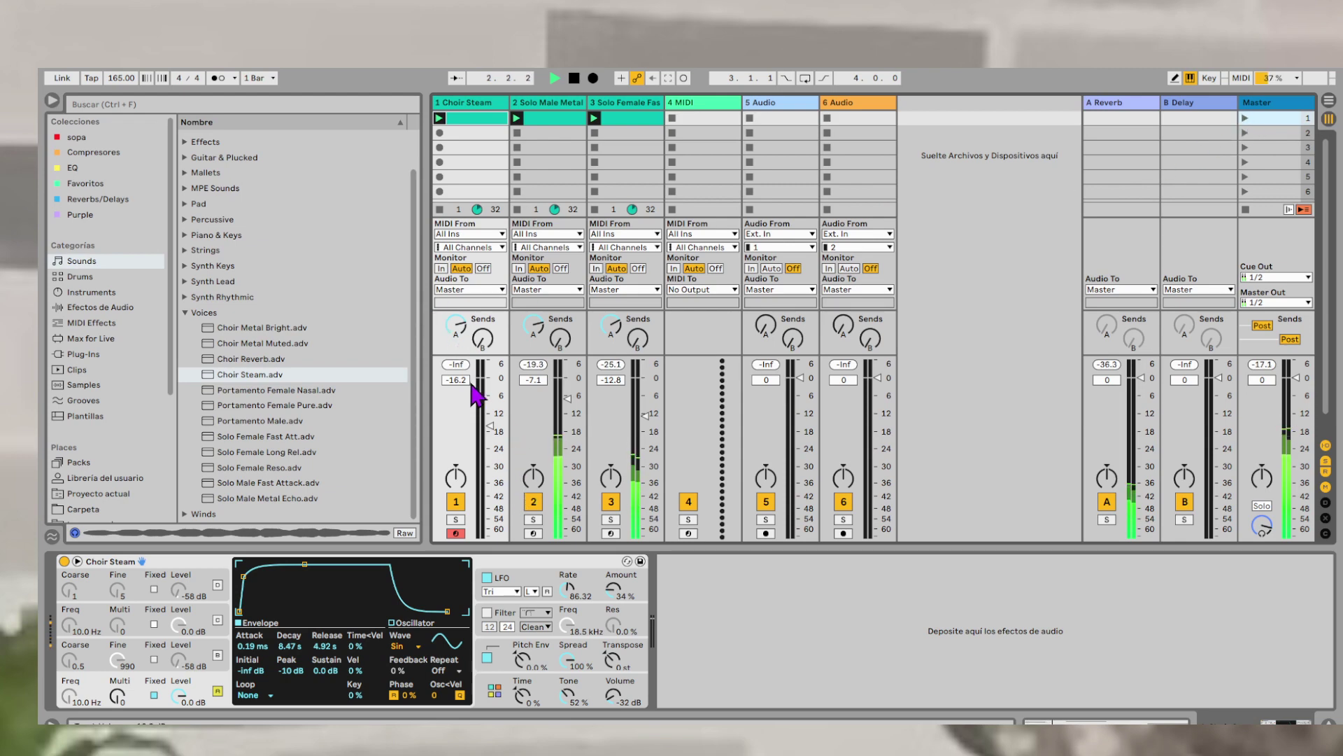
{"action": "left_click", "coordinate": [455, 502]}
{"action": "left_click", "coordinate": [455, 519]}
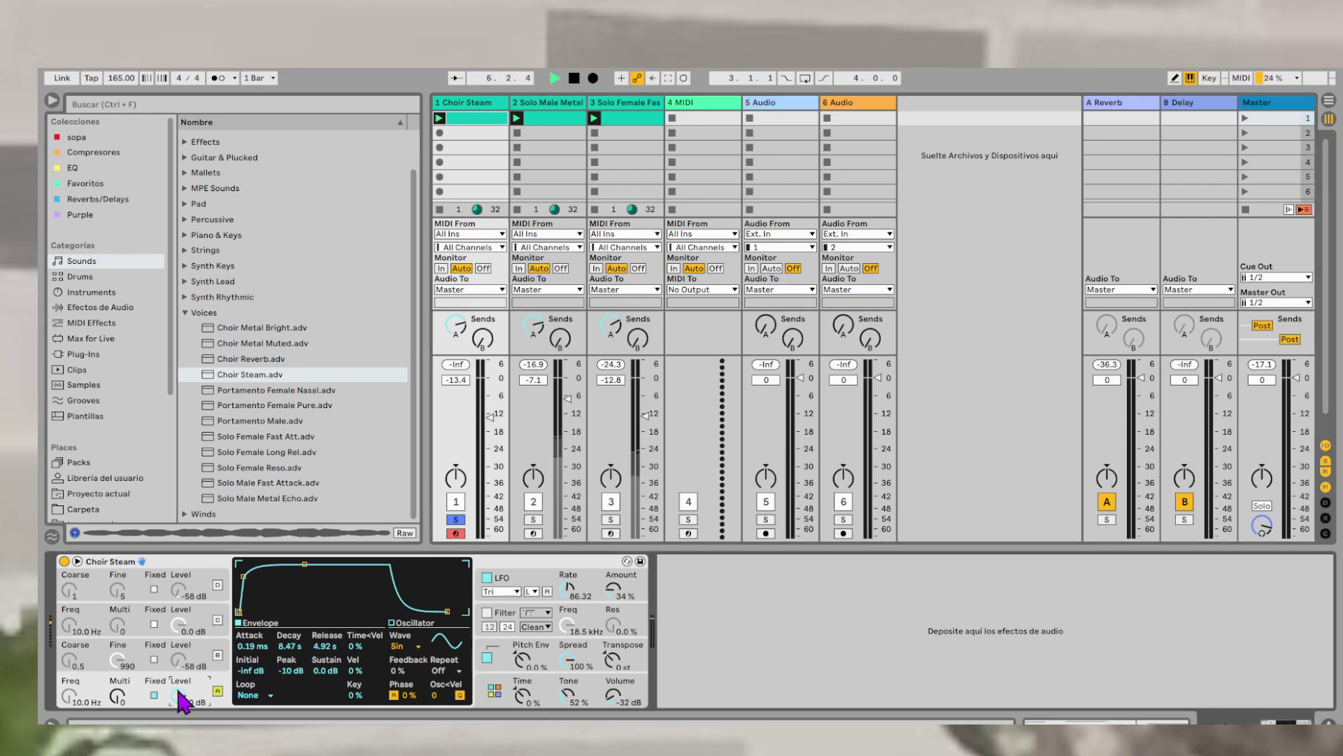
{"action": "left_click", "coordinate": [154, 694]}
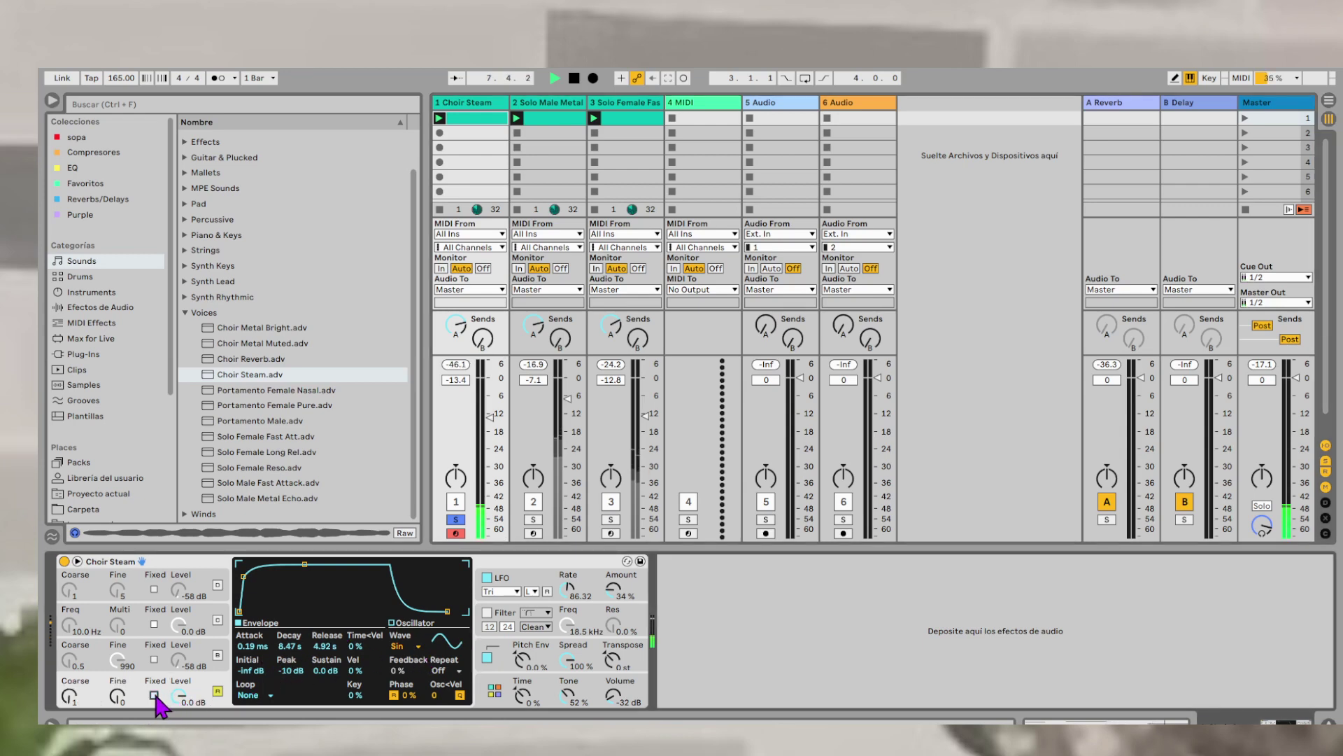
{"action": "left_click_drag", "start_coordinate": [489, 417], "coordinate": [490, 408]}
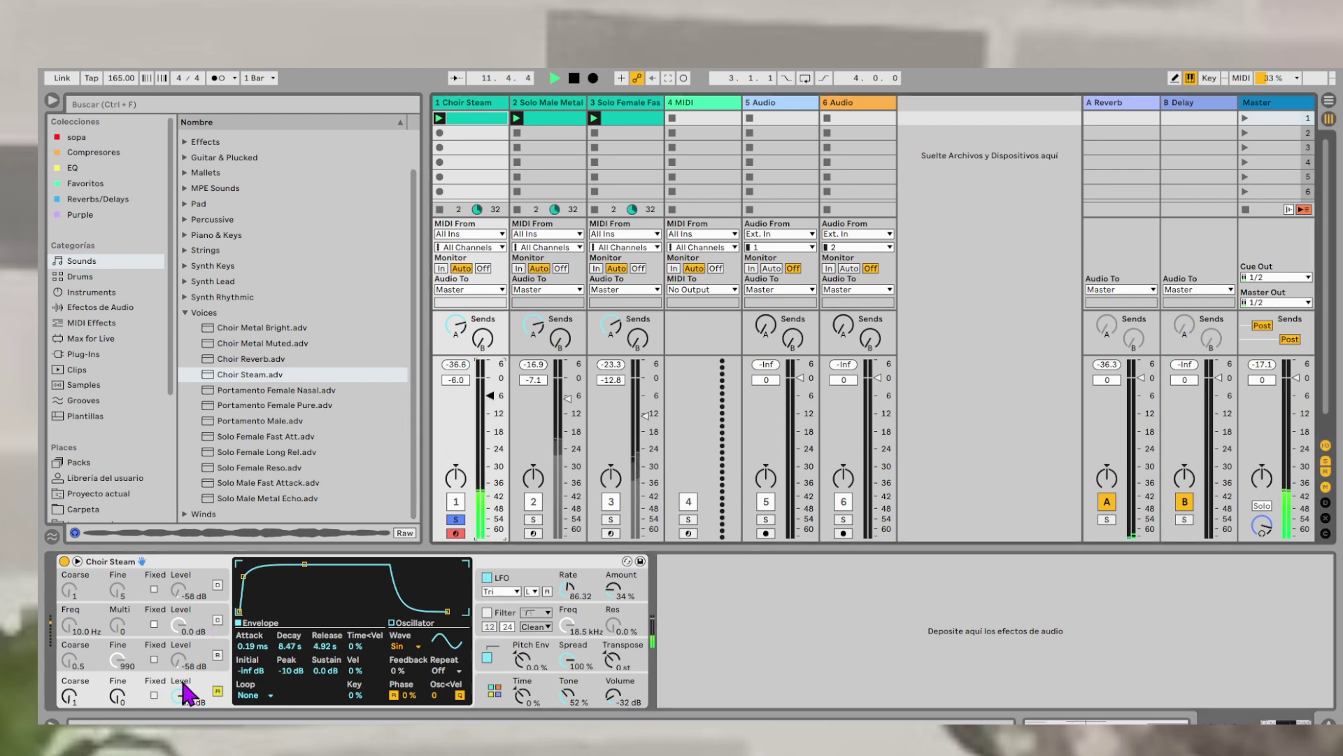
- Set oscillator A's attack to 0.00 ms, decay to 15.7 ms and release to 225 ms, with Tone 100%, Volume -18 dB and Transpose -12 st
{"action": "left_click_drag", "start_coordinate": [252, 646], "coordinate": [327, 669]}
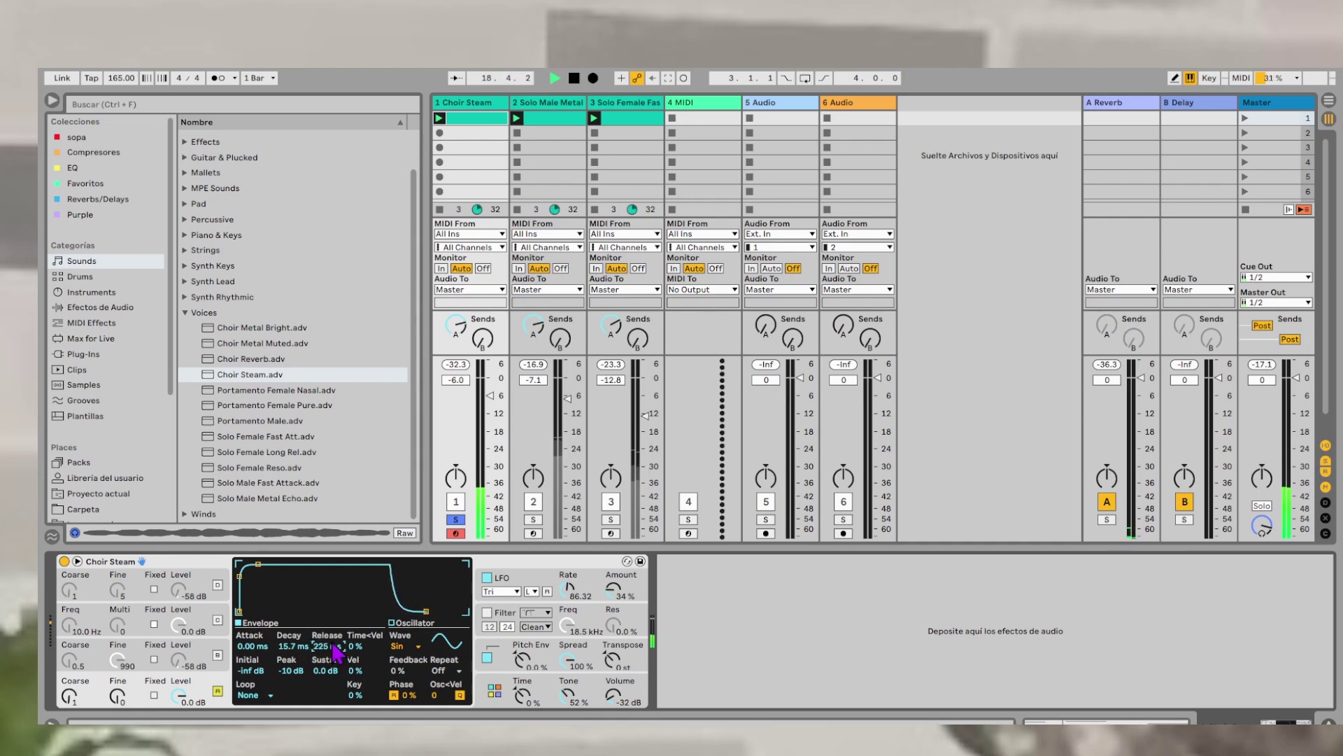
{"action": "left_click_drag", "start_coordinate": [566, 694], "coordinate": [614, 682]}
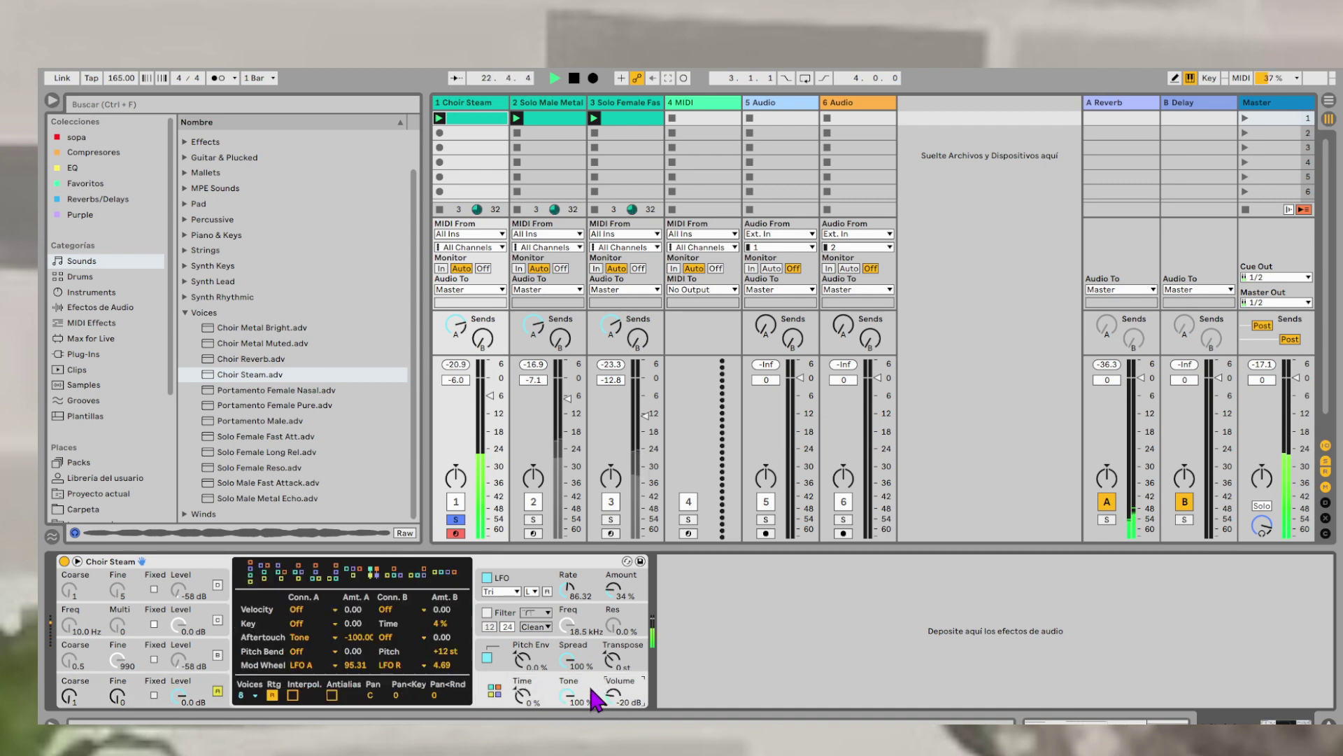
{"action": "left_click_drag", "start_coordinate": [612, 663], "coordinate": [614, 691]}
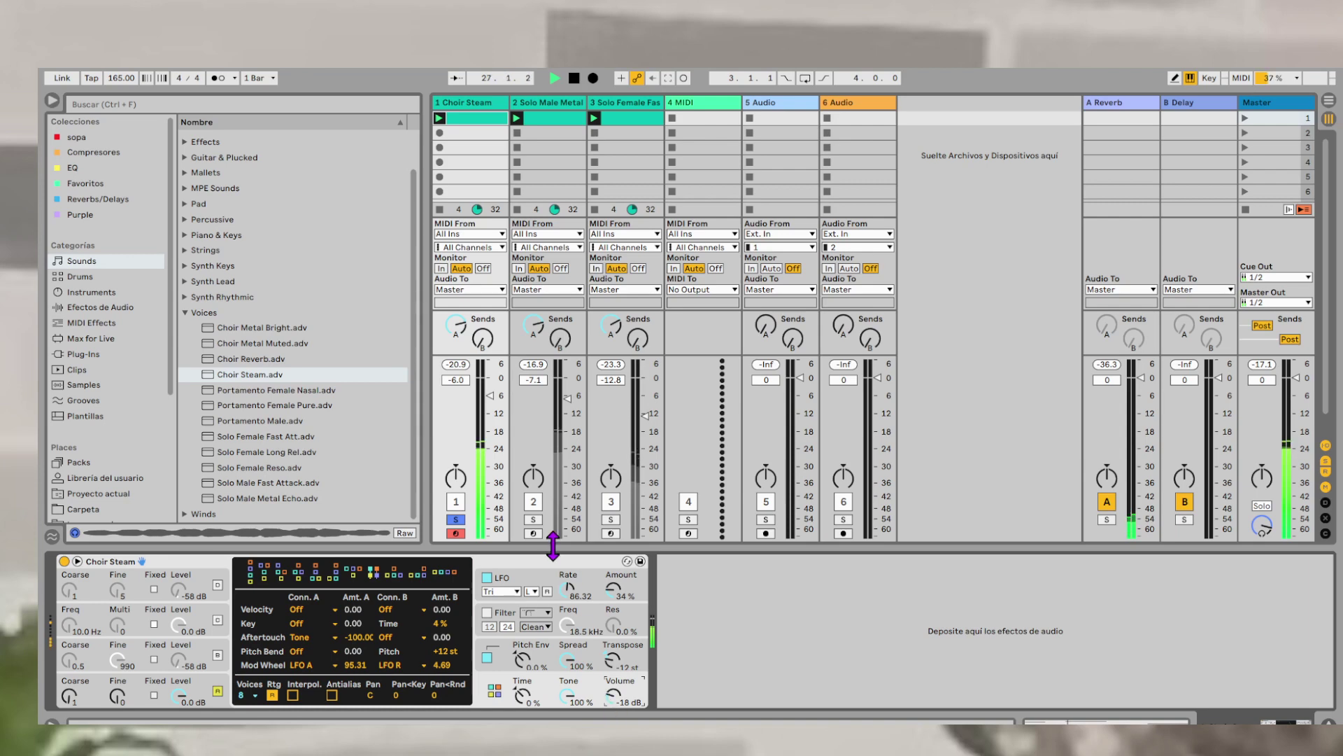
- Solo the second track as well, lower Choir Steam's track volume to -12.3 dB, and reduce its Tone to 69% and Spread to 50%
{"action": "left_click", "coordinate": [533, 519], "text": "ctrl"}
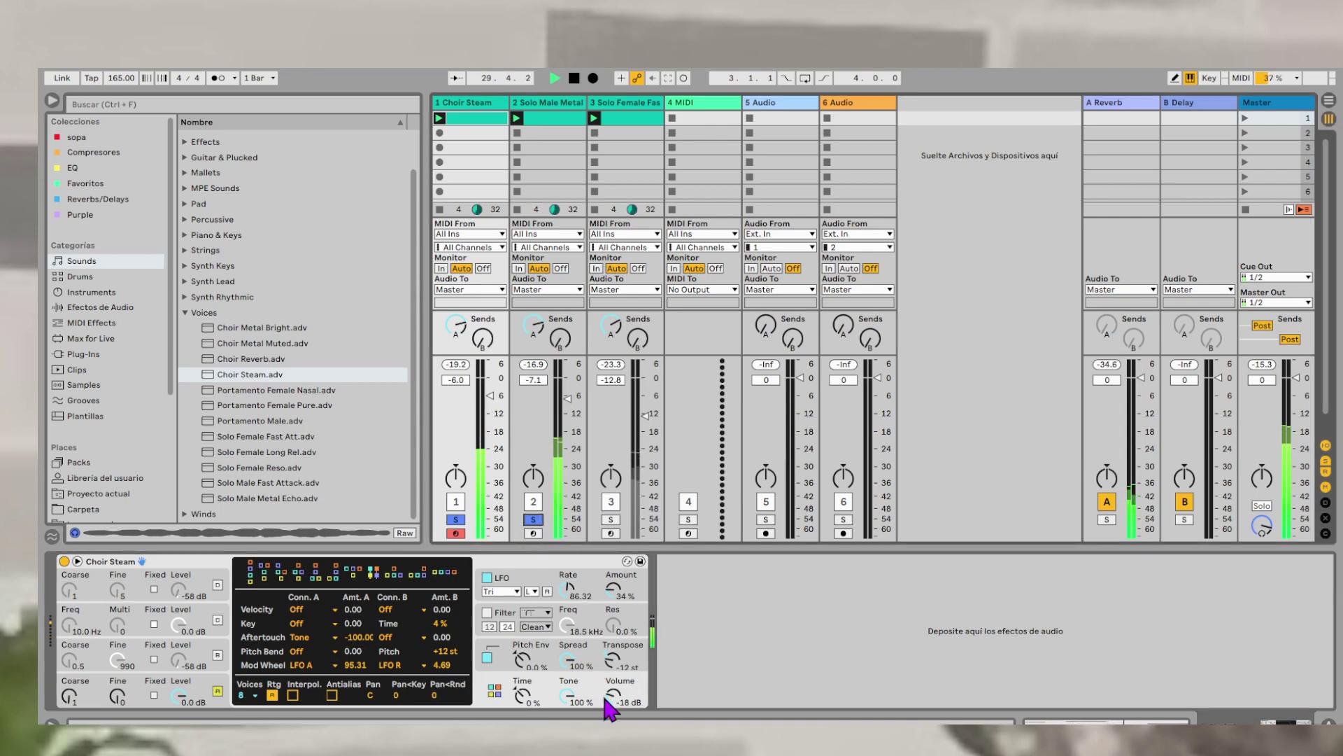
{"action": "left_click_drag", "start_coordinate": [456, 380], "coordinate": [456, 386]}
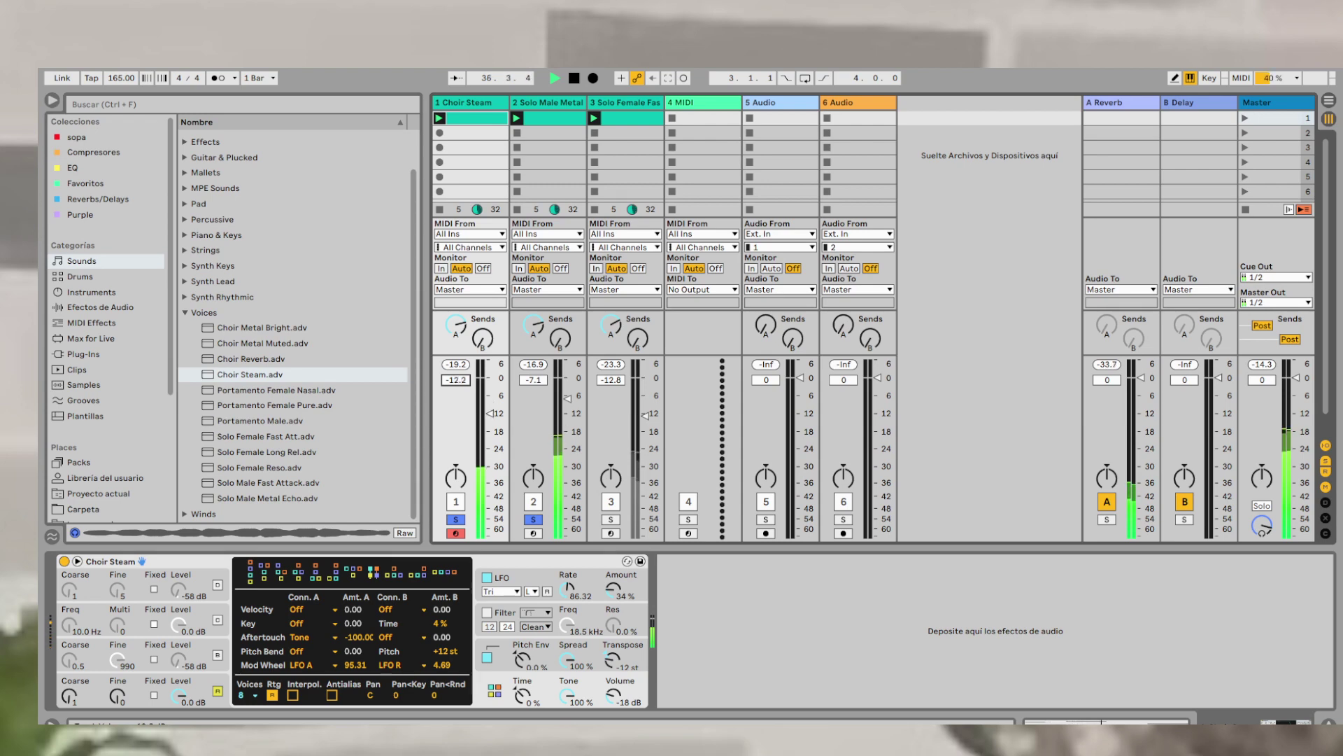
{"action": "left_click_drag", "start_coordinate": [565, 697], "coordinate": [565, 714]}
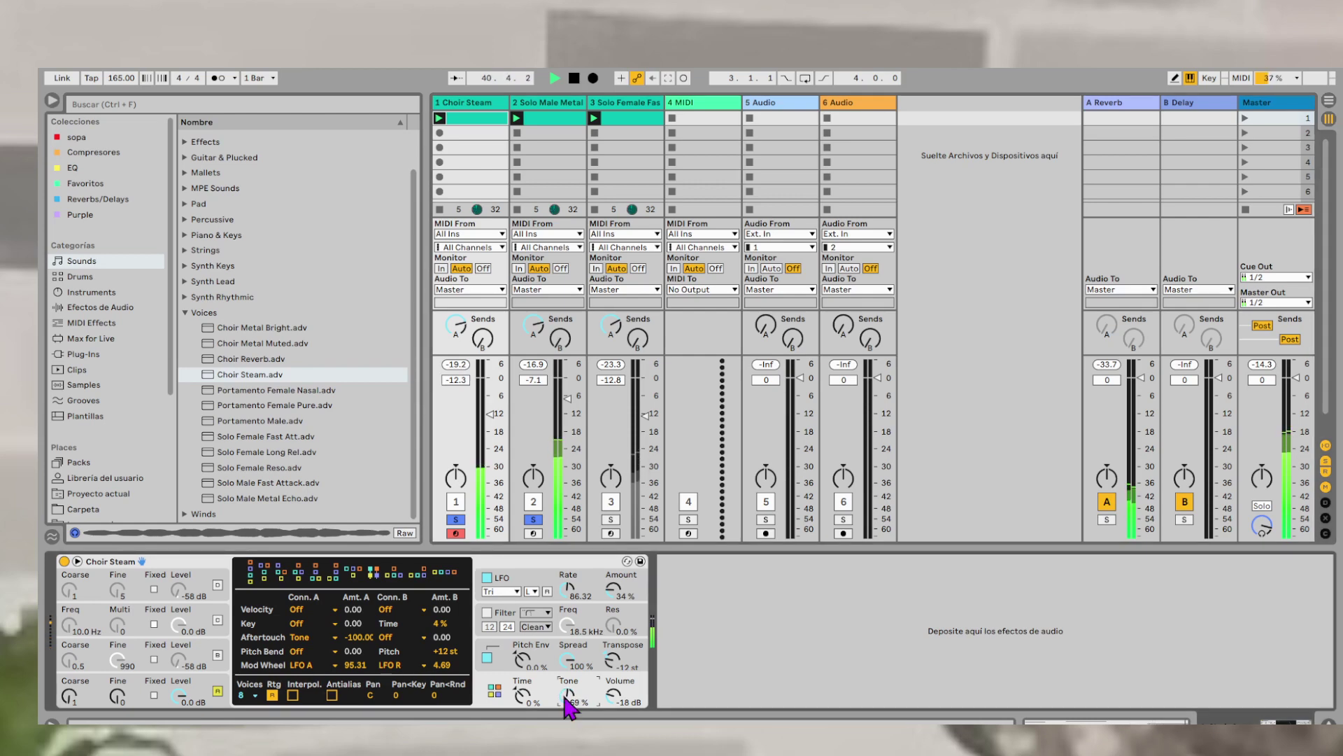
{"action": "left_click_drag", "start_coordinate": [567, 661], "coordinate": [567, 674]}
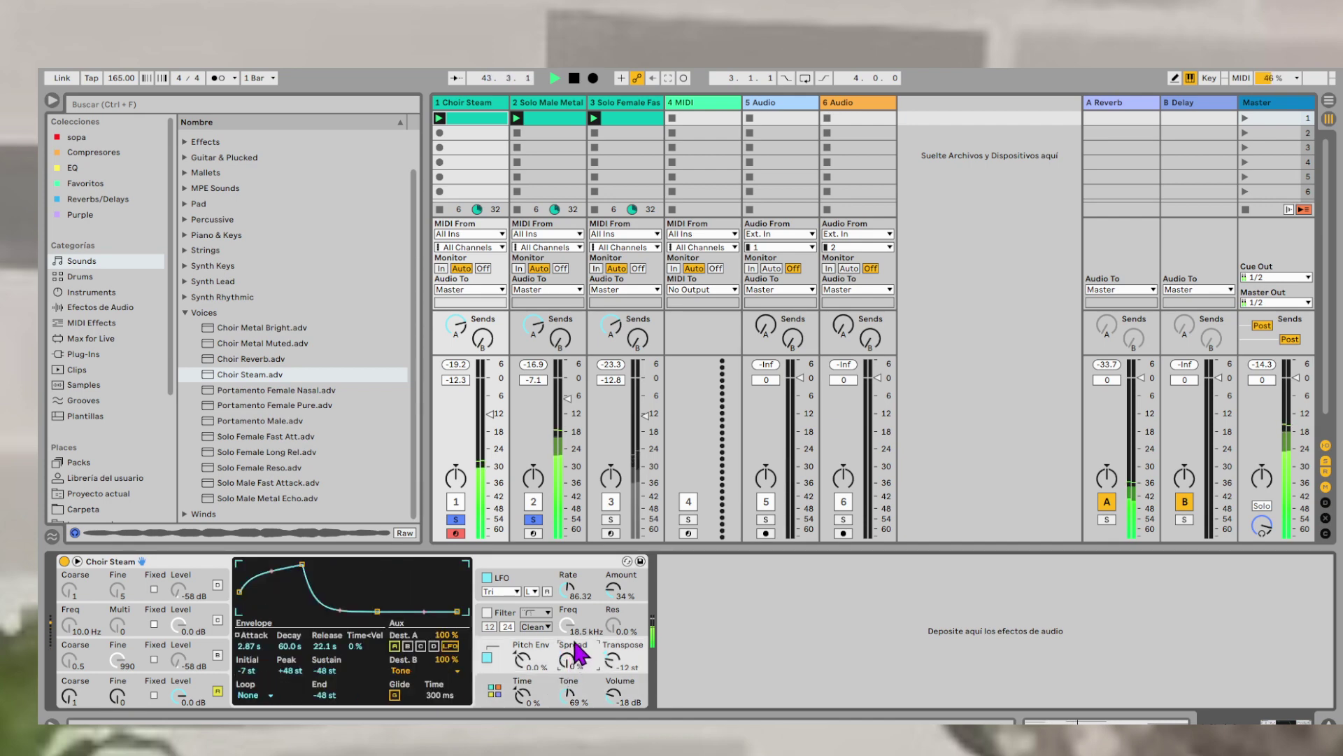
{"action": "left_click_drag", "start_coordinate": [568, 659], "coordinate": [569, 650]}
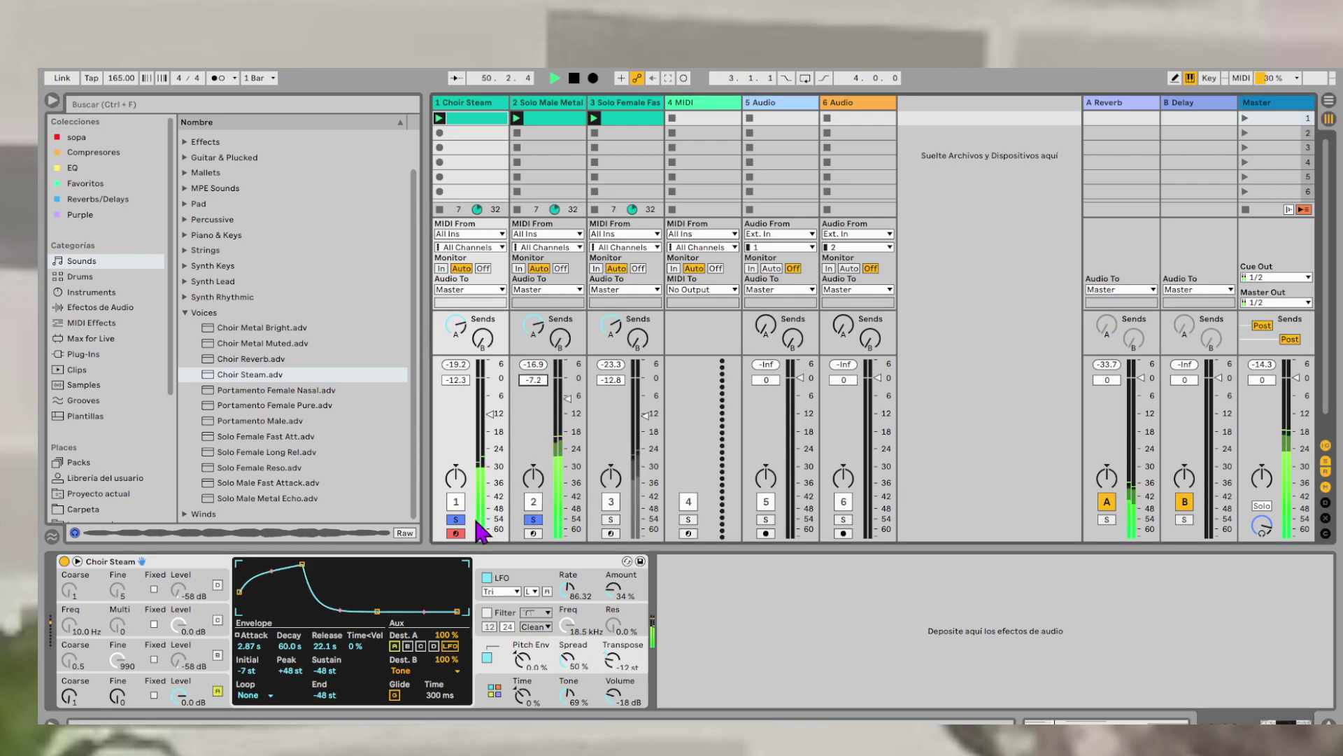
- Clear the solos, lower the Choir Steam track's volume to -13.2 dB, and bring the instrument's Spread down to 0%
{"action": "left_click", "coordinate": [456, 519]}
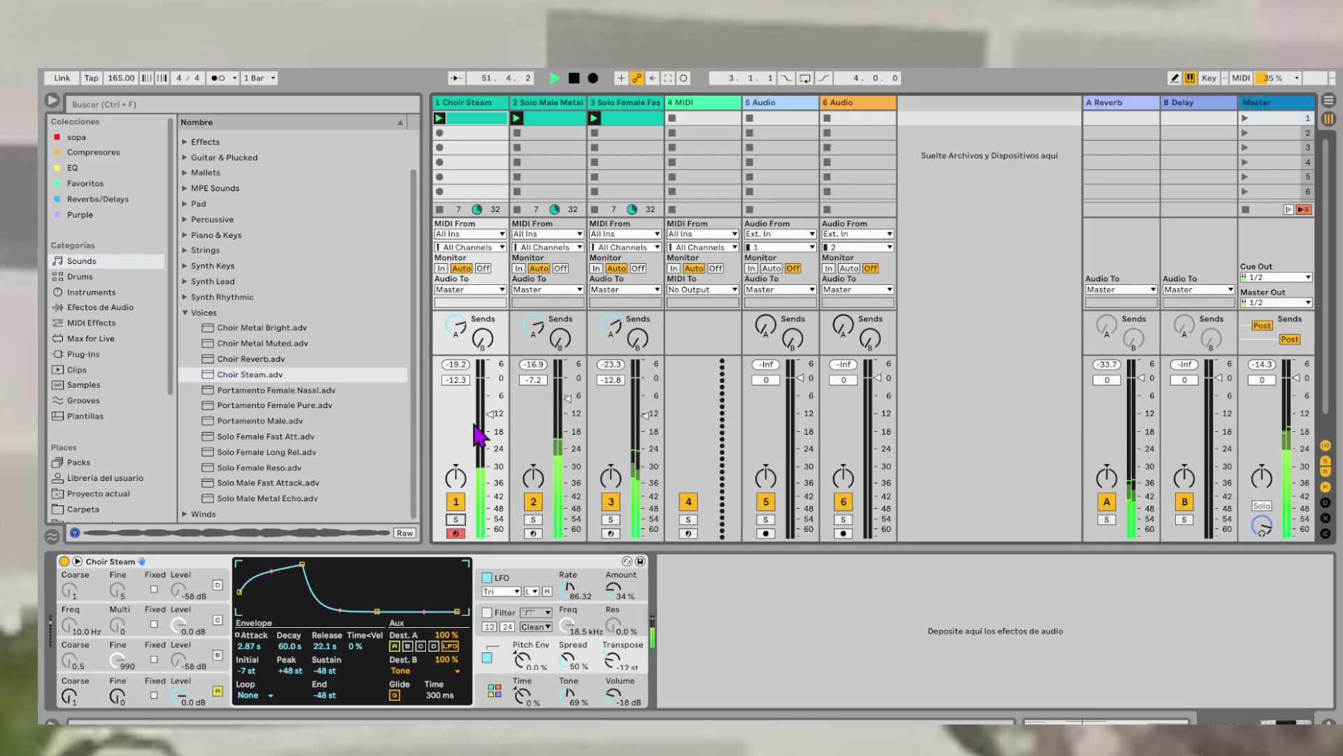
{"action": "left_click_drag", "start_coordinate": [455, 380], "coordinate": [455, 385]}
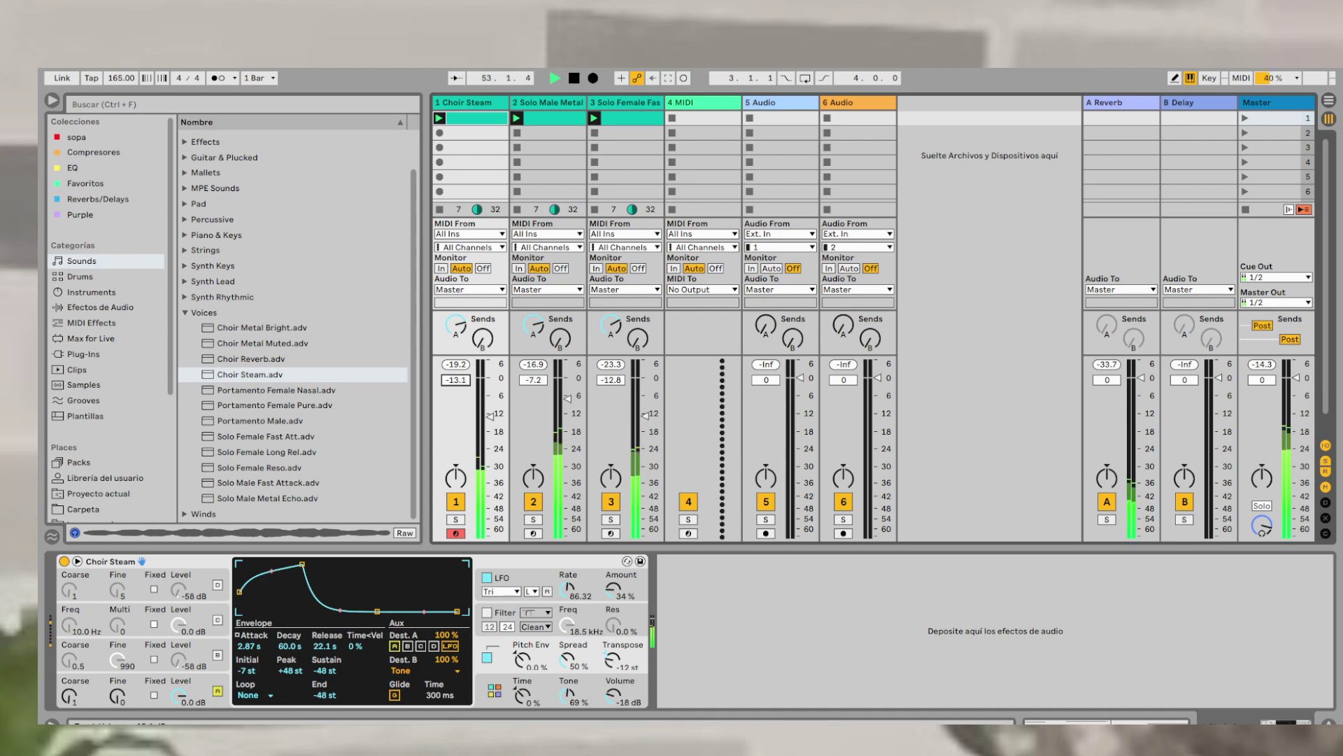
{"action": "left_click_drag", "start_coordinate": [568, 660], "coordinate": [567, 693]}
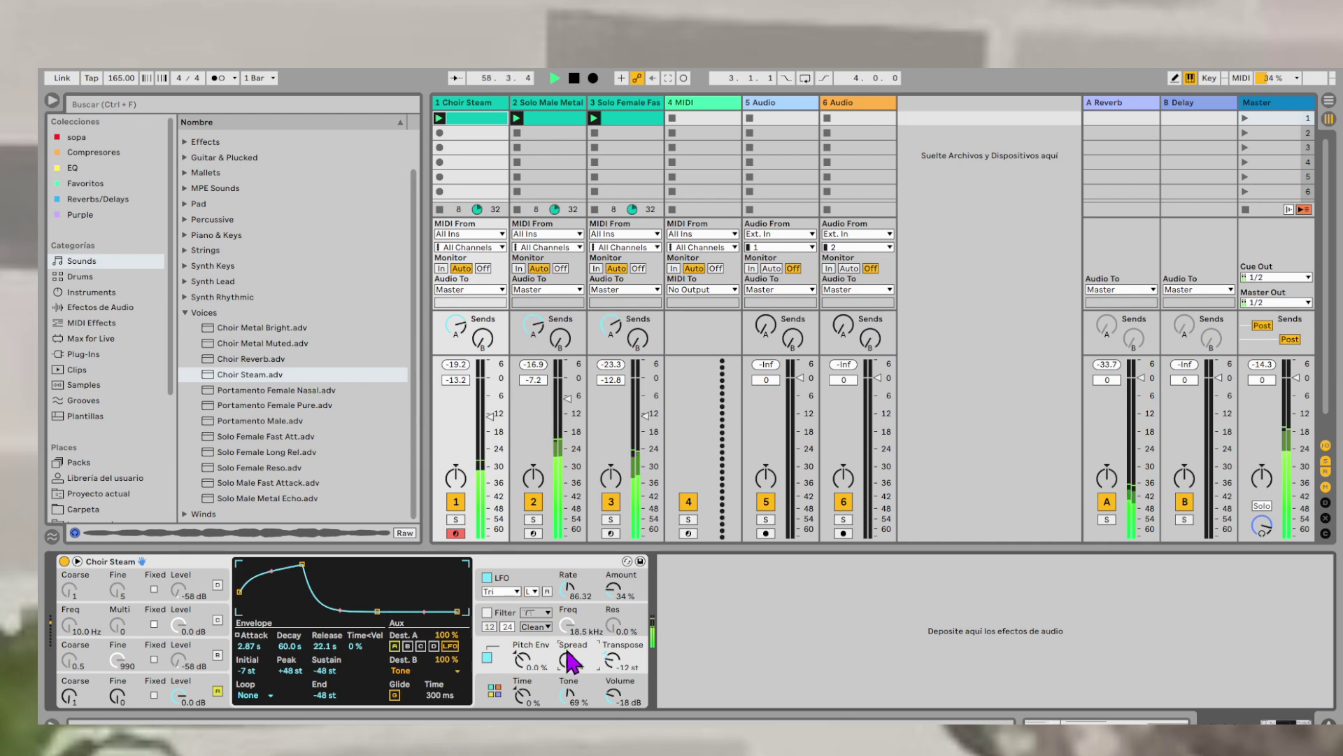
- Switch oscillator B back on with its level at -37 dB, and switch on oscillator C
{"action": "left_click", "coordinate": [214, 659]}
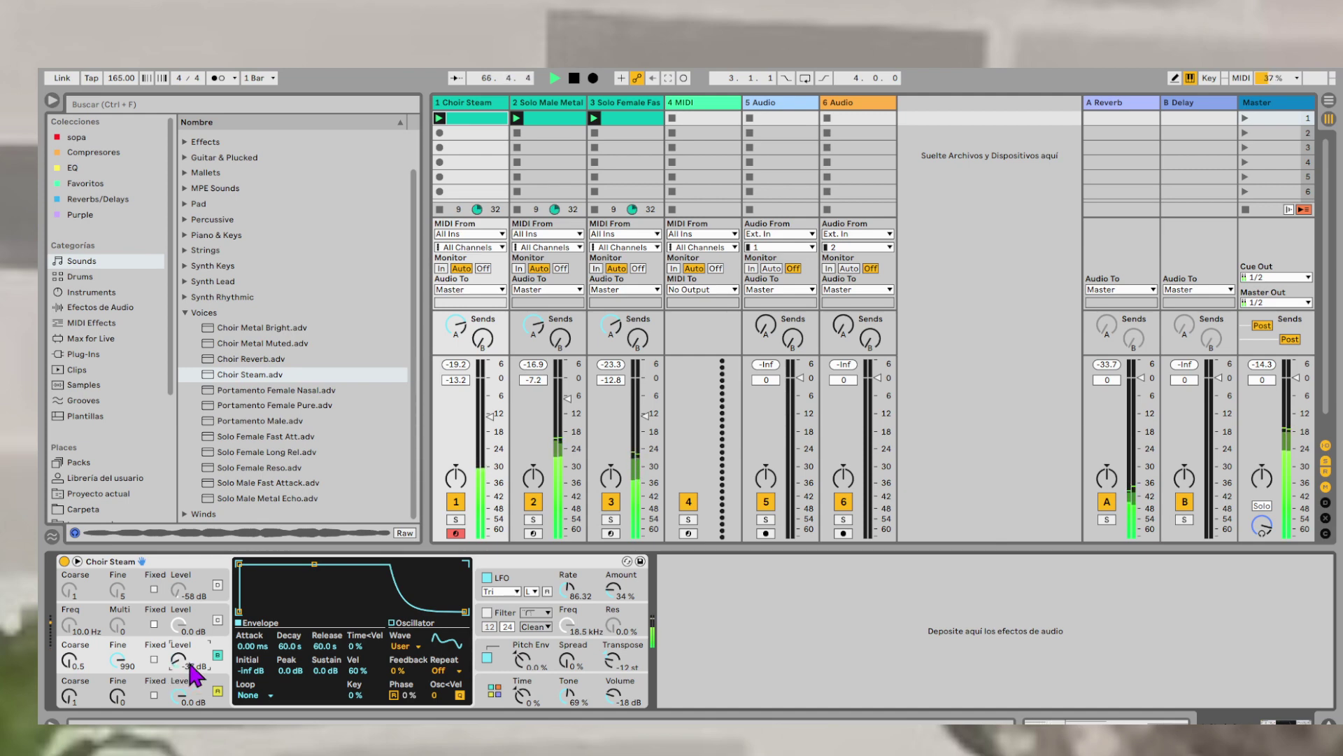
{"action": "left_click", "coordinate": [208, 626]}
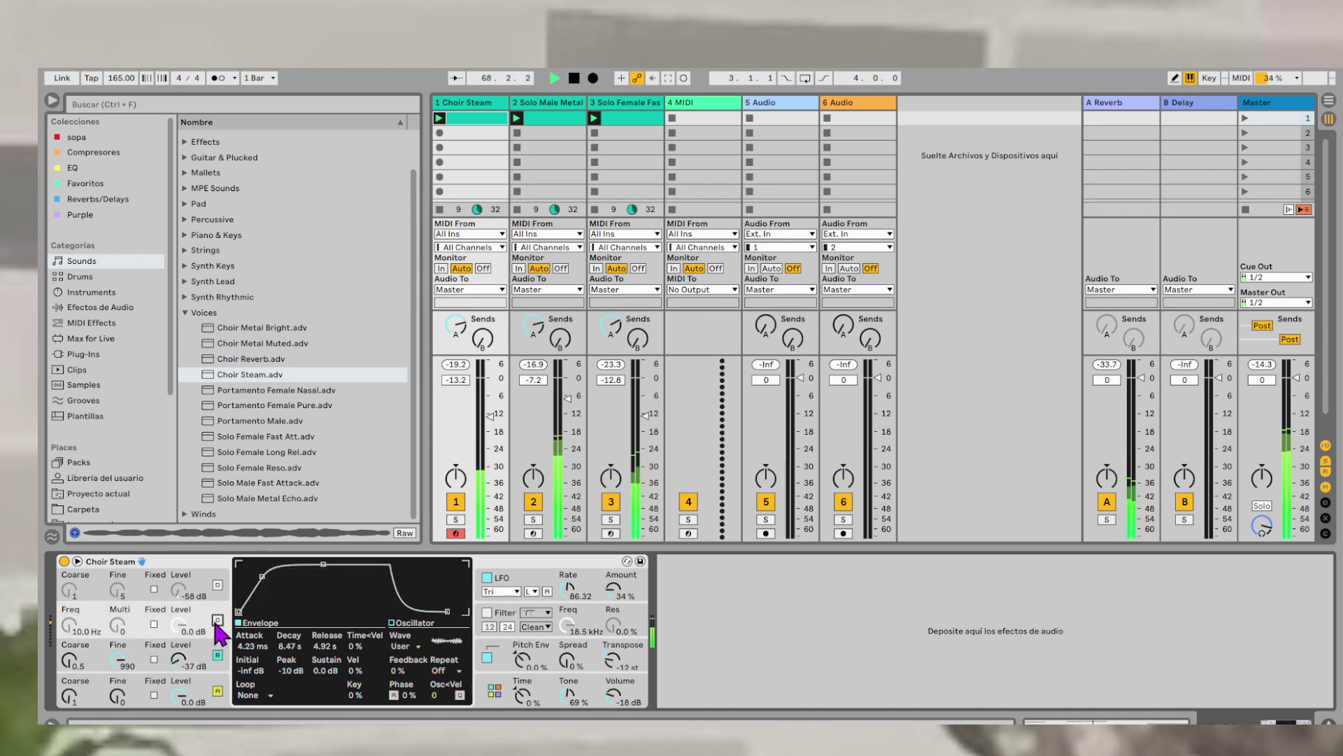
{"action": "left_click", "coordinate": [216, 620]}
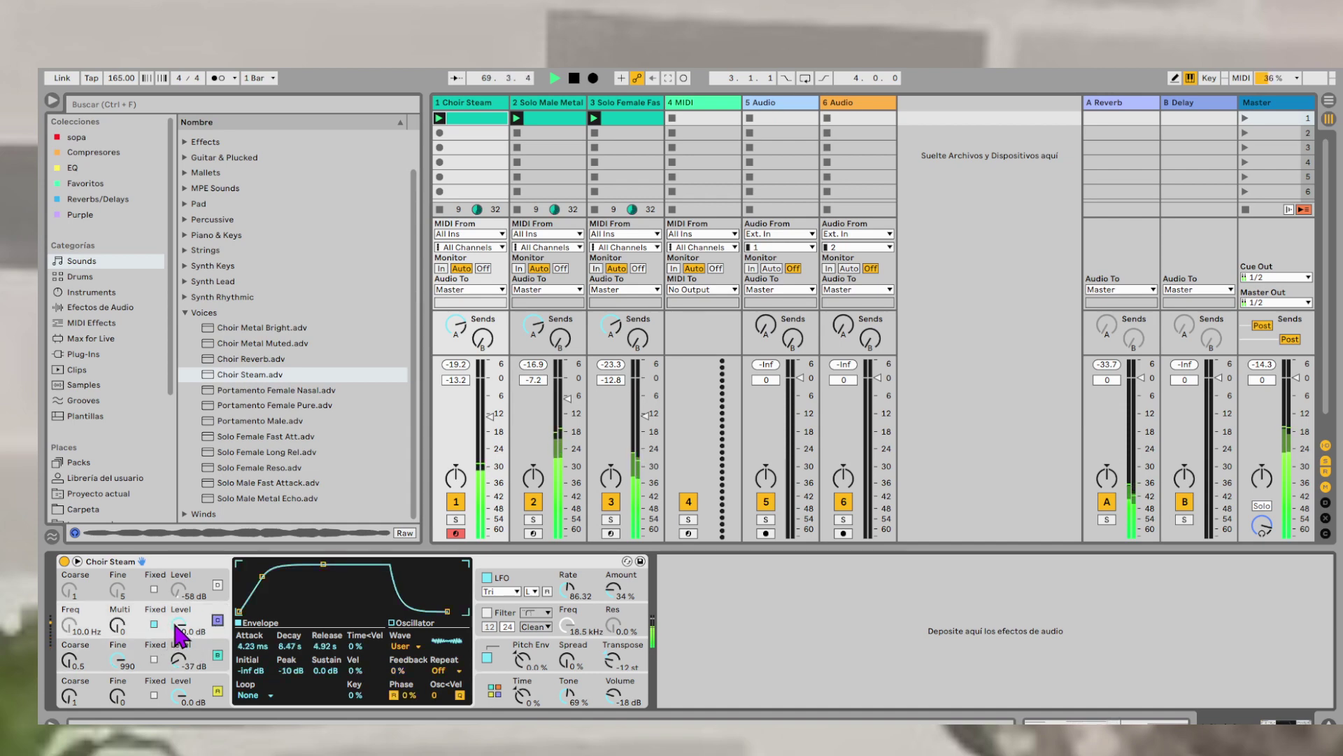
- Solo Choir Steam, turn off oscillator C's fixed frequency, and set its level to -16 dB
{"action": "left_click", "coordinate": [181, 627]}
{"action": "left_click", "coordinate": [459, 519]}
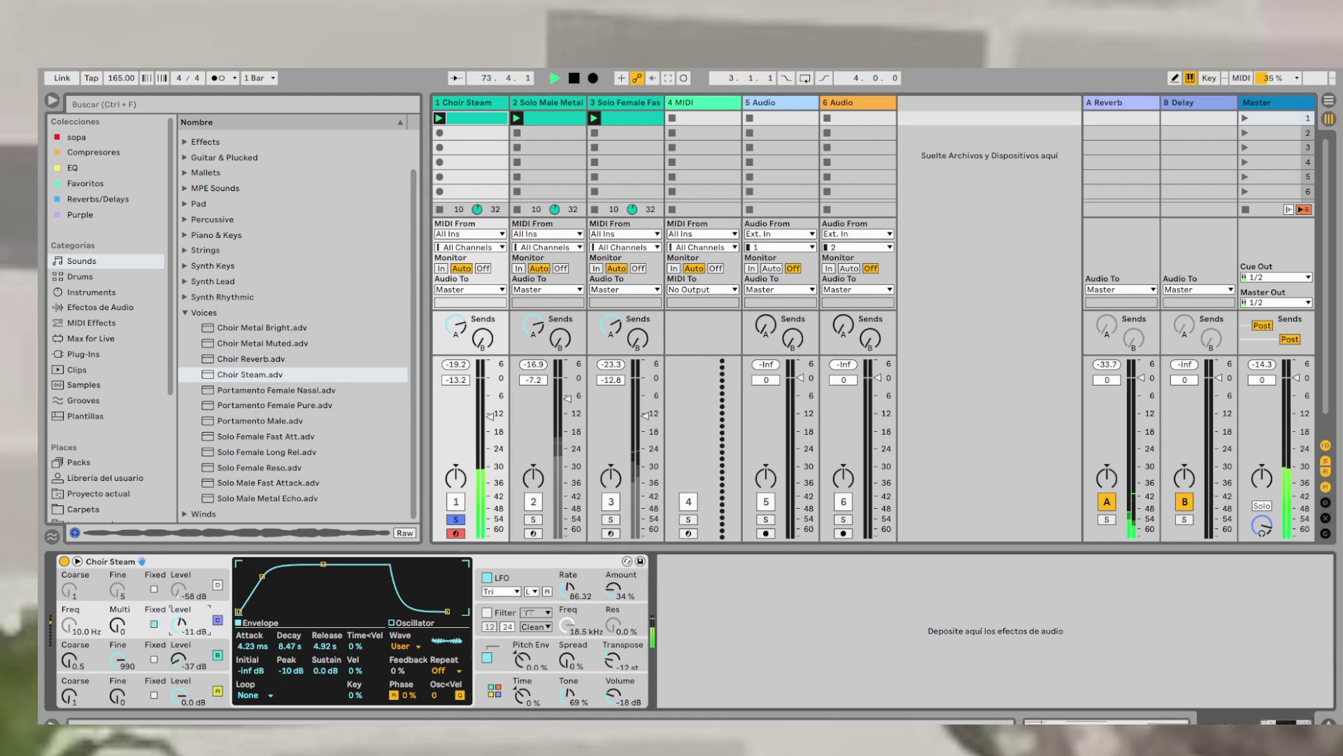
{"action": "left_click_drag", "start_coordinate": [176, 638], "coordinate": [180, 630]}
{"action": "left_click", "coordinate": [155, 624]}
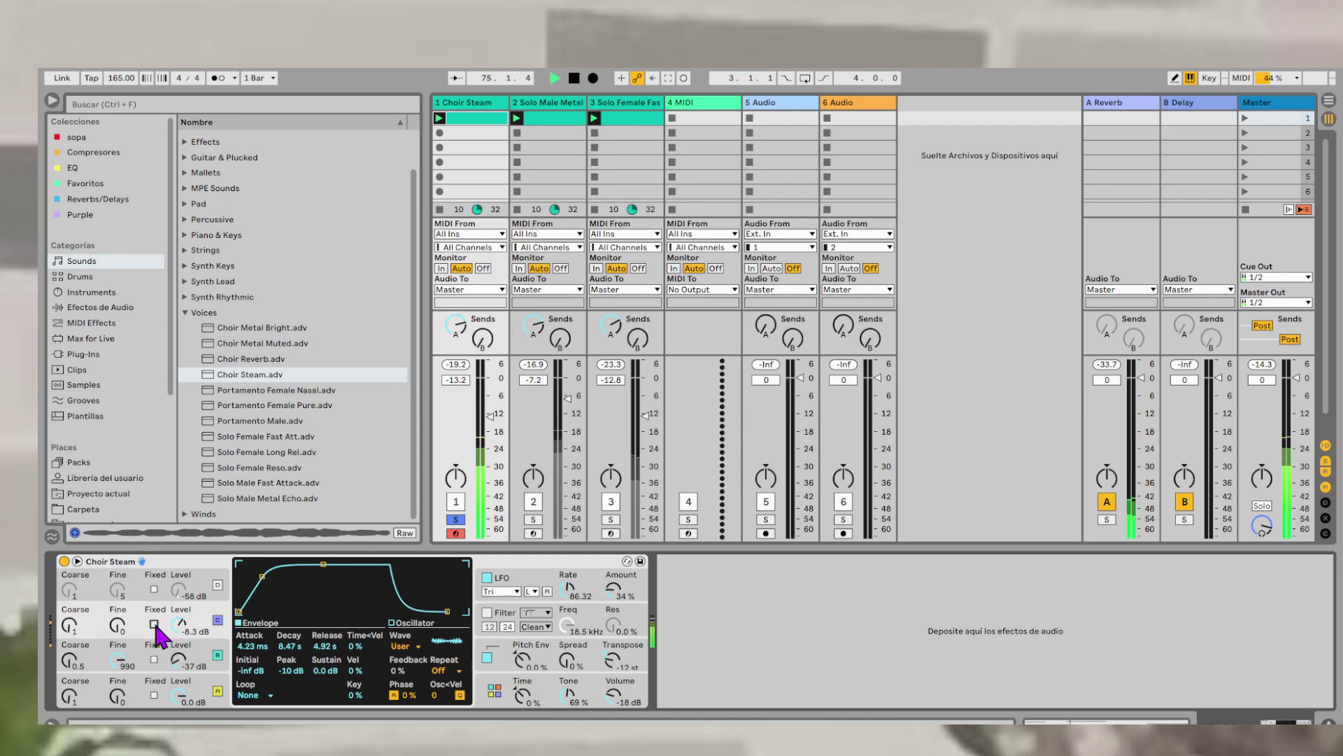
{"action": "left_click", "coordinate": [155, 625]}
{"action": "left_click", "coordinate": [155, 624]}
{"action": "left_click_drag", "start_coordinate": [180, 624], "coordinate": [180, 627]}
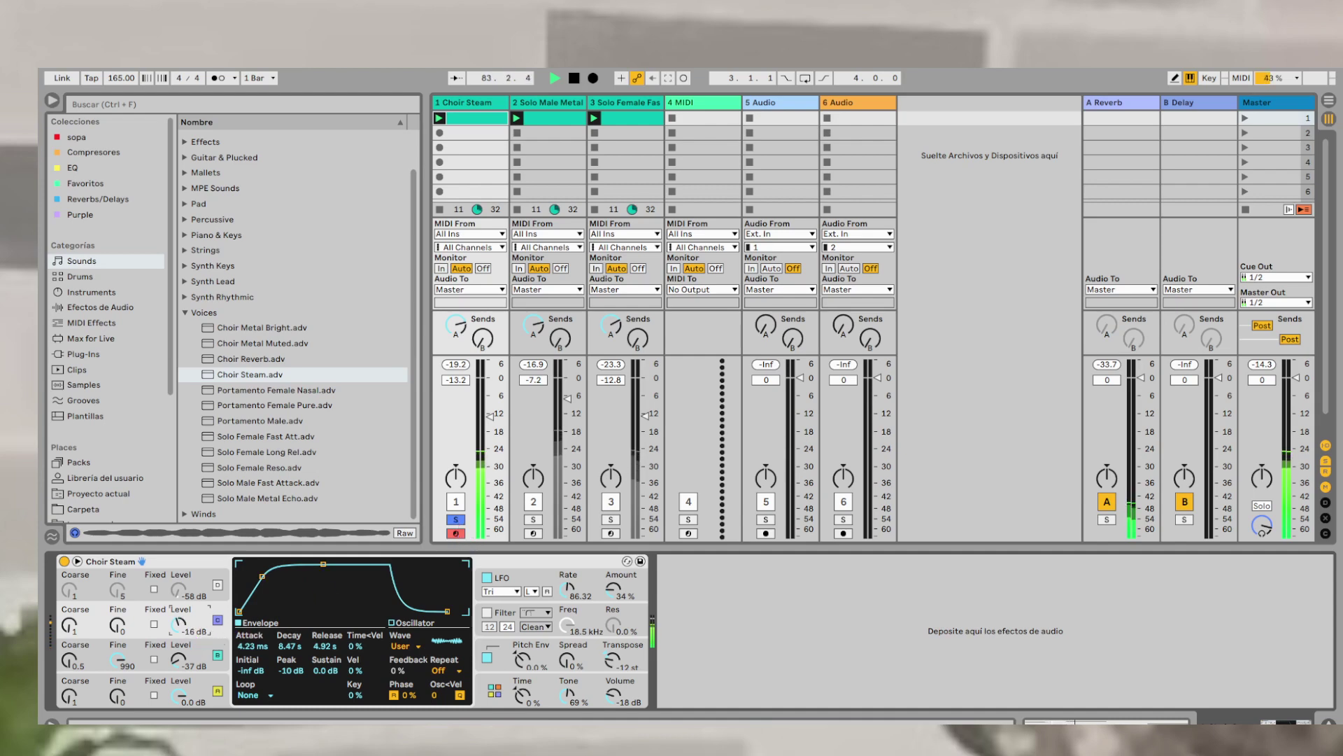
- Switch oscillator C to fixed frequency, compare it off and on, and raise its level to -4.8 dB
{"action": "left_click", "coordinate": [154, 623]}
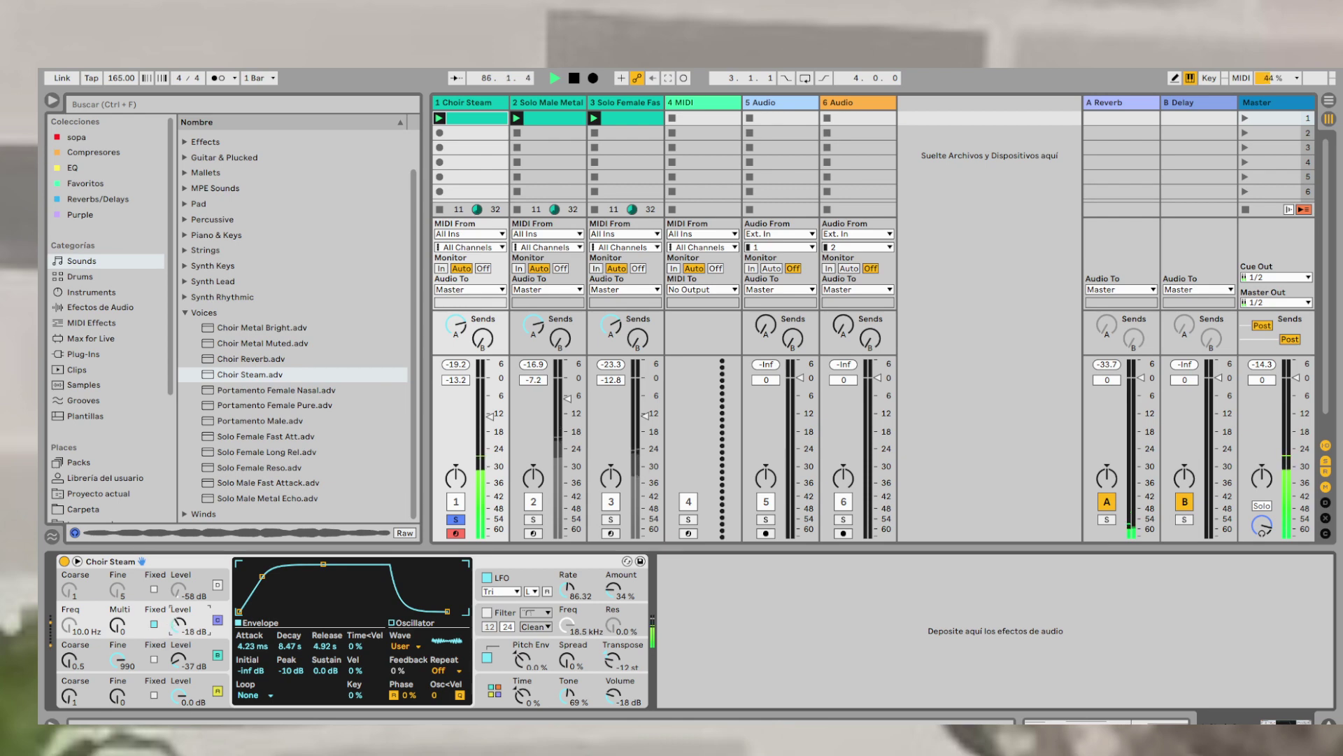
{"action": "left_click", "coordinate": [218, 621]}
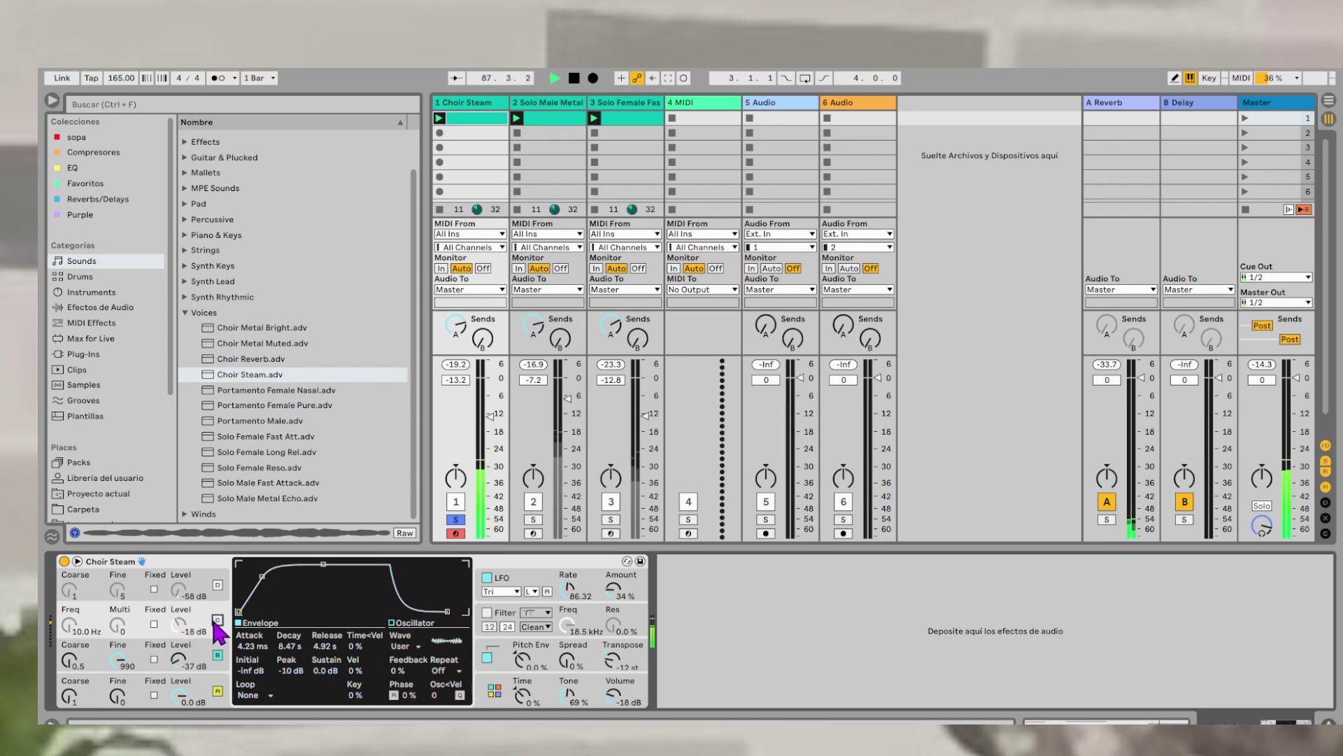
{"action": "left_click", "coordinate": [217, 621]}
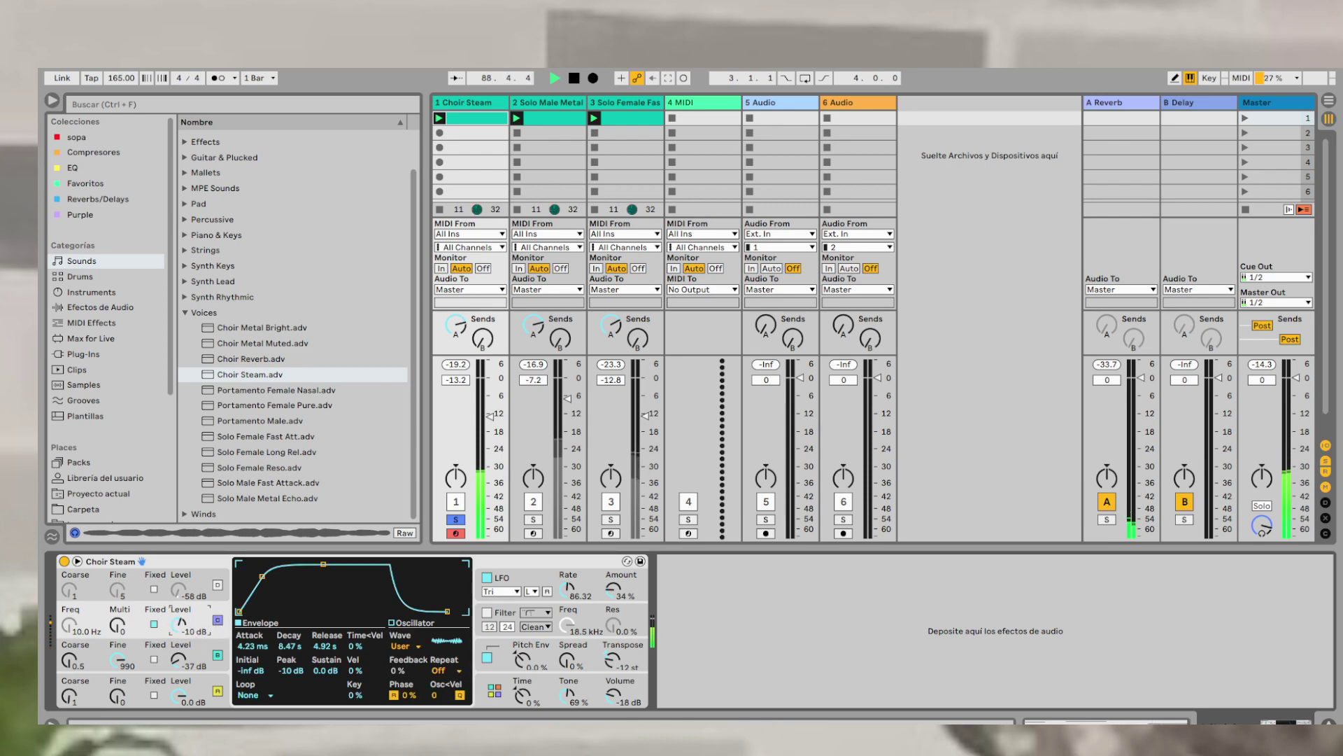
{"action": "left_click_drag", "start_coordinate": [180, 635], "coordinate": [184, 639]}
- Toggle oscillators A and B off and on to compare them, leaving A on and B off
{"action": "left_click", "coordinate": [217, 655]}
{"action": "left_click", "coordinate": [217, 692]}
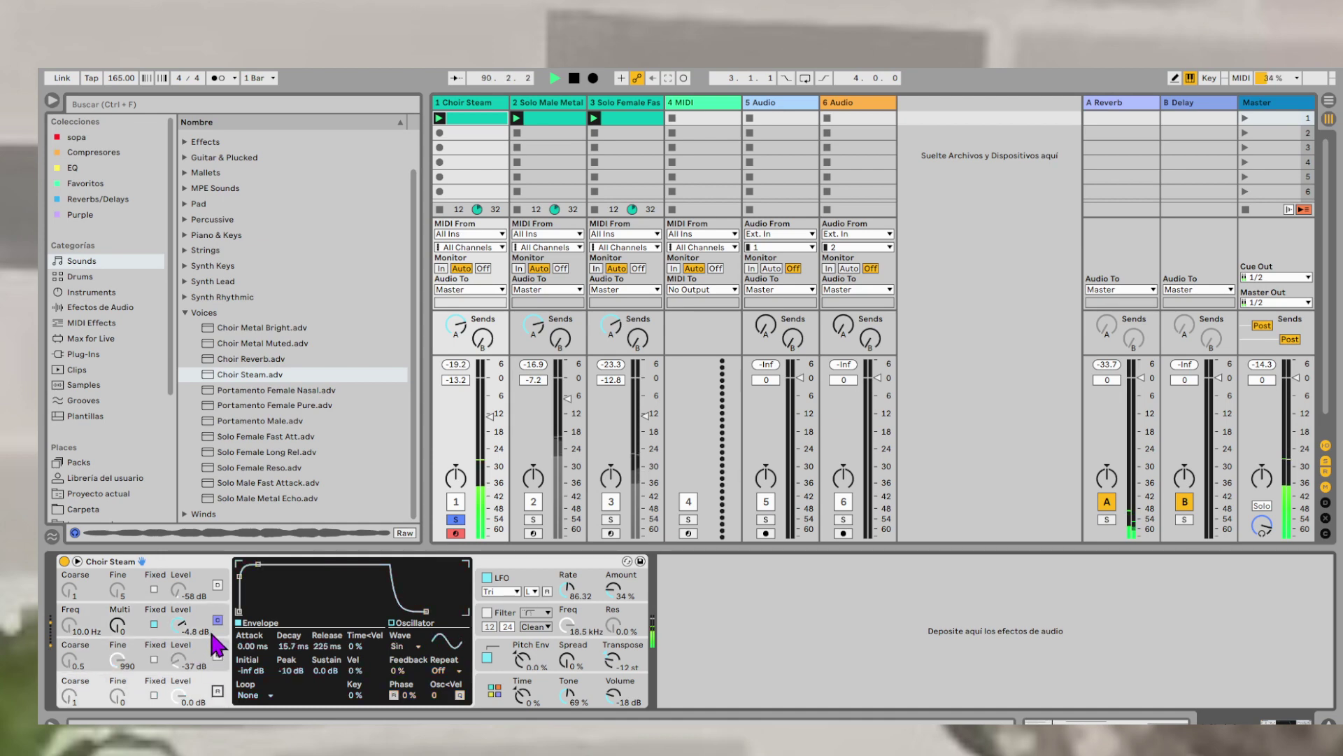
{"action": "left_click", "coordinate": [217, 656]}
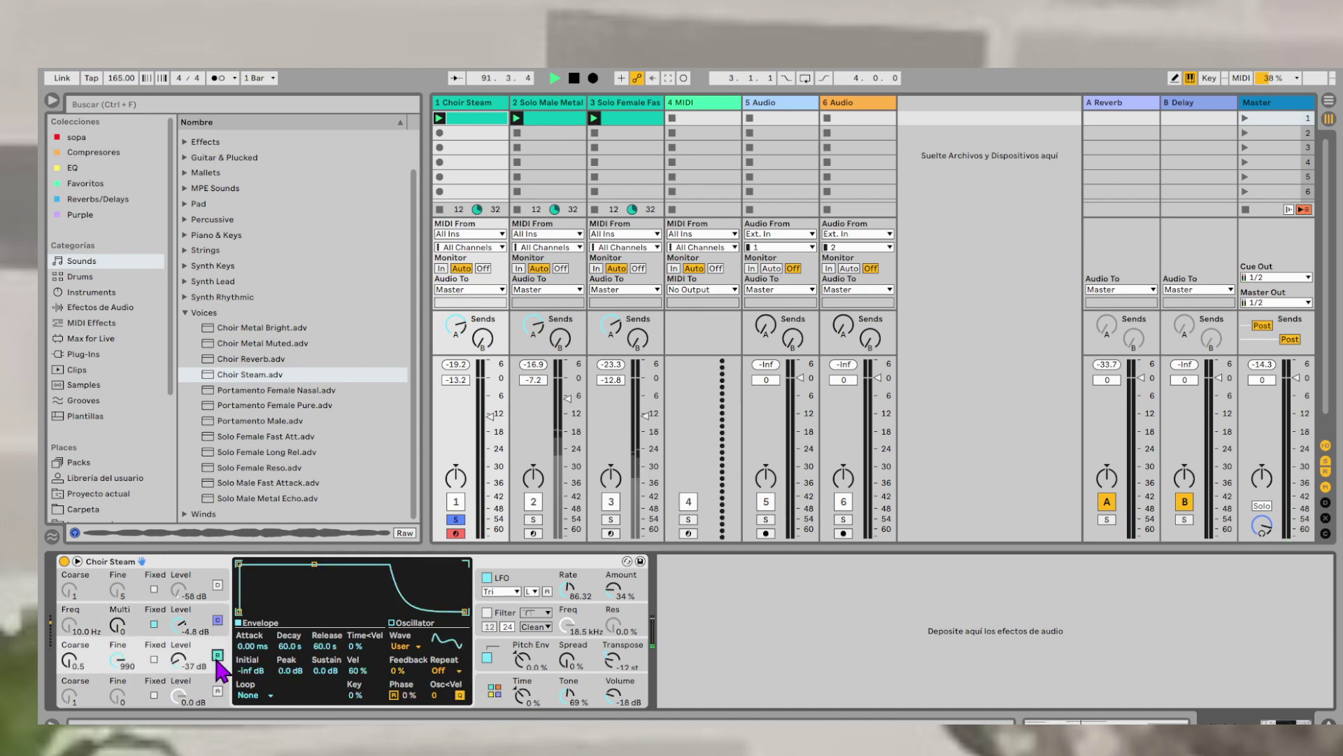
{"action": "left_click", "coordinate": [217, 691]}
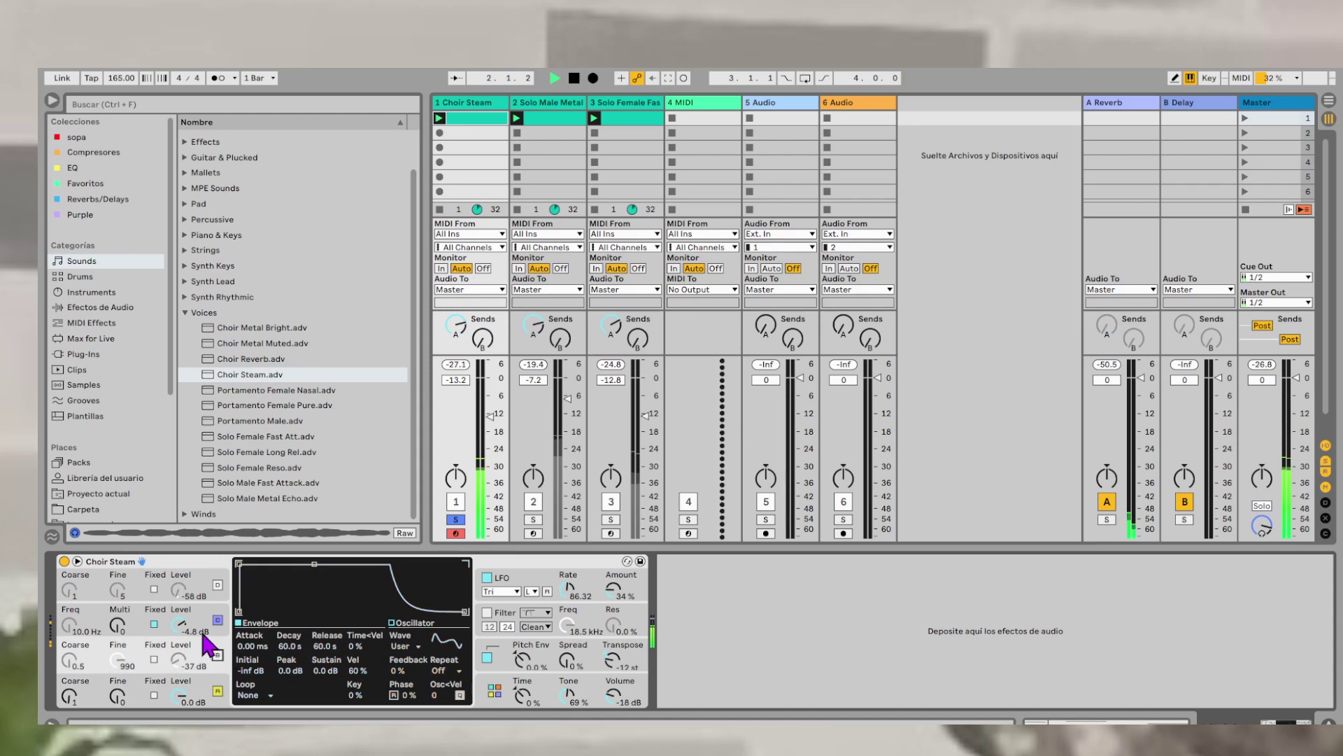
- Turn off oscillator C's fixed frequency, lower its level to -43 dB, and switch oscillator B back on
{"action": "left_click", "coordinate": [181, 621]}
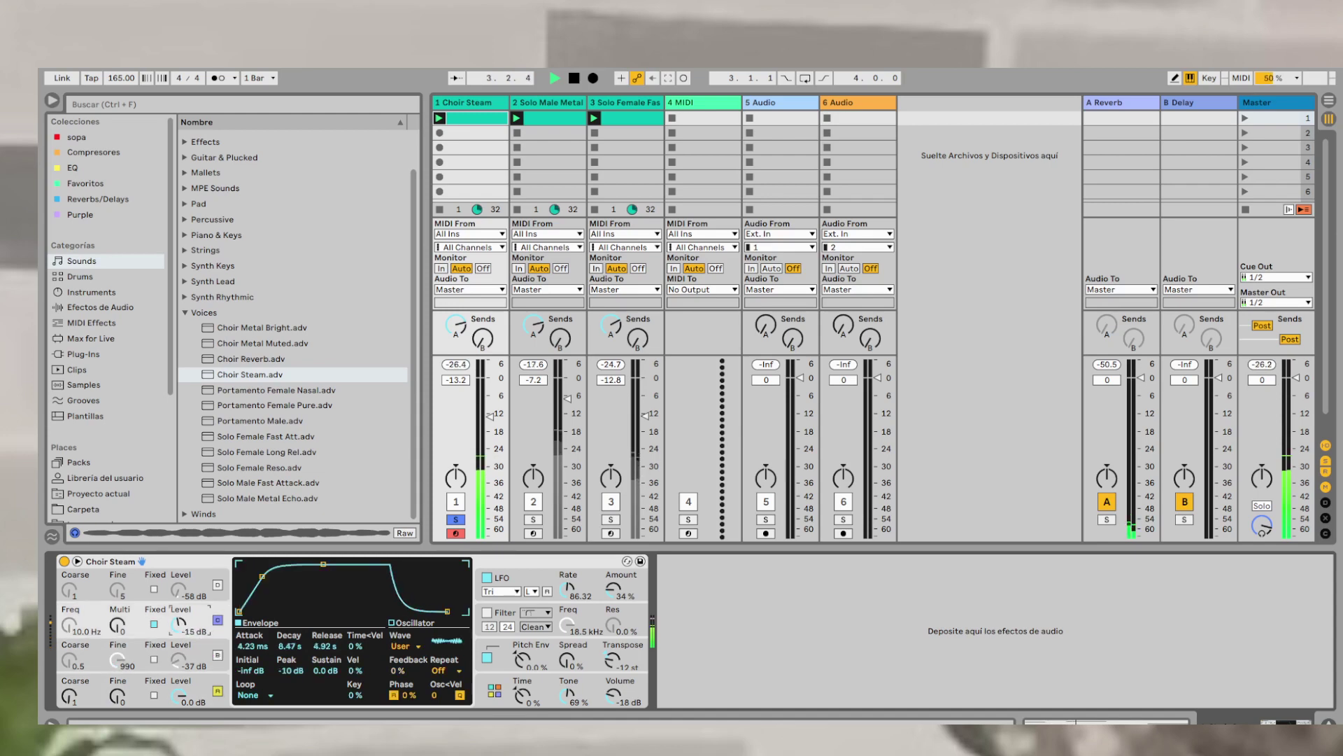
{"action": "left_click", "coordinate": [154, 624]}
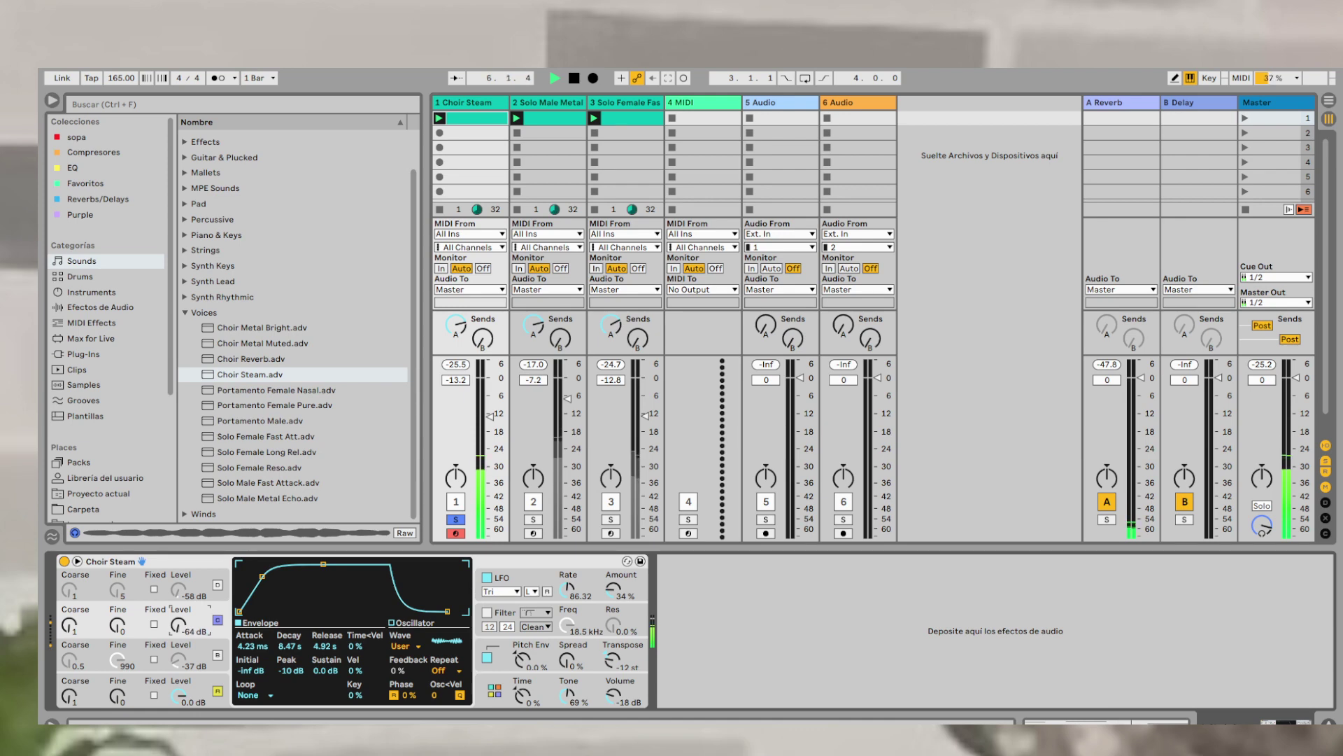
{"action": "left_click_drag", "start_coordinate": [177, 630], "coordinate": [178, 628]}
{"action": "key", "text": "space"}
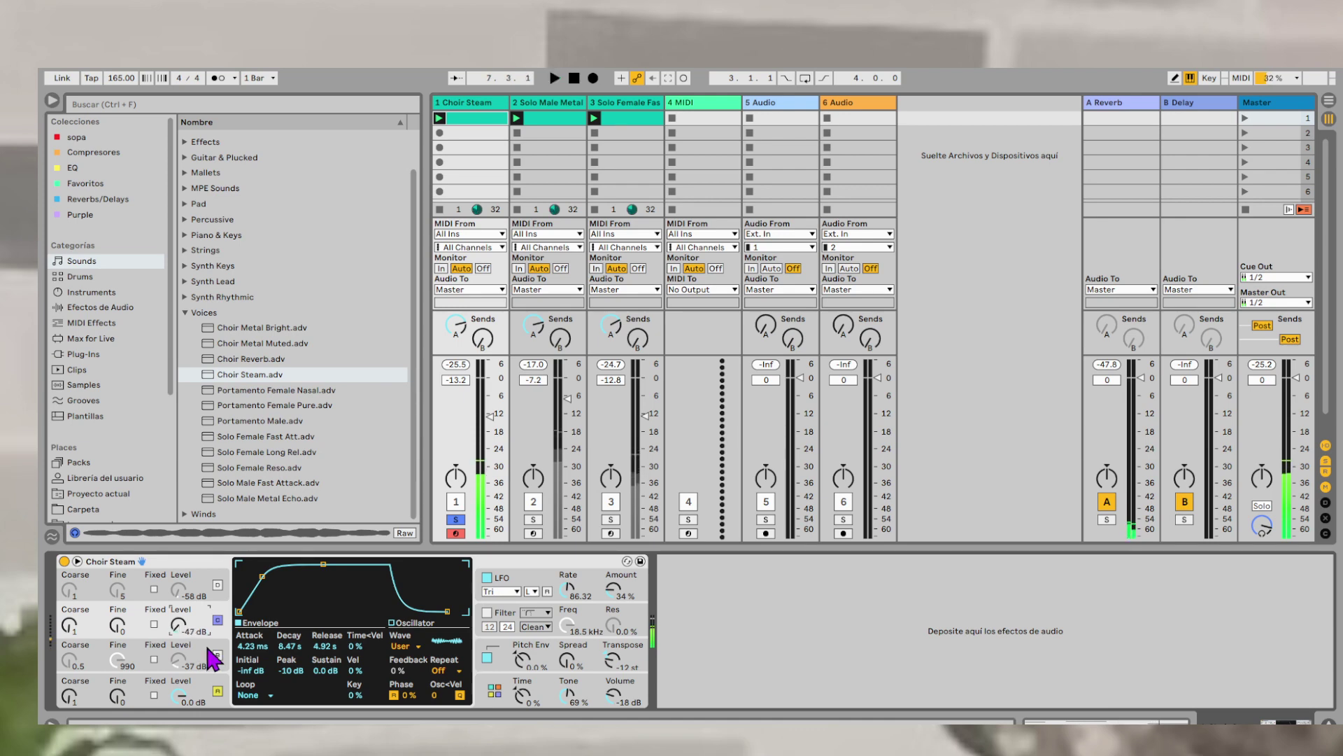
{"action": "key", "text": "space"}
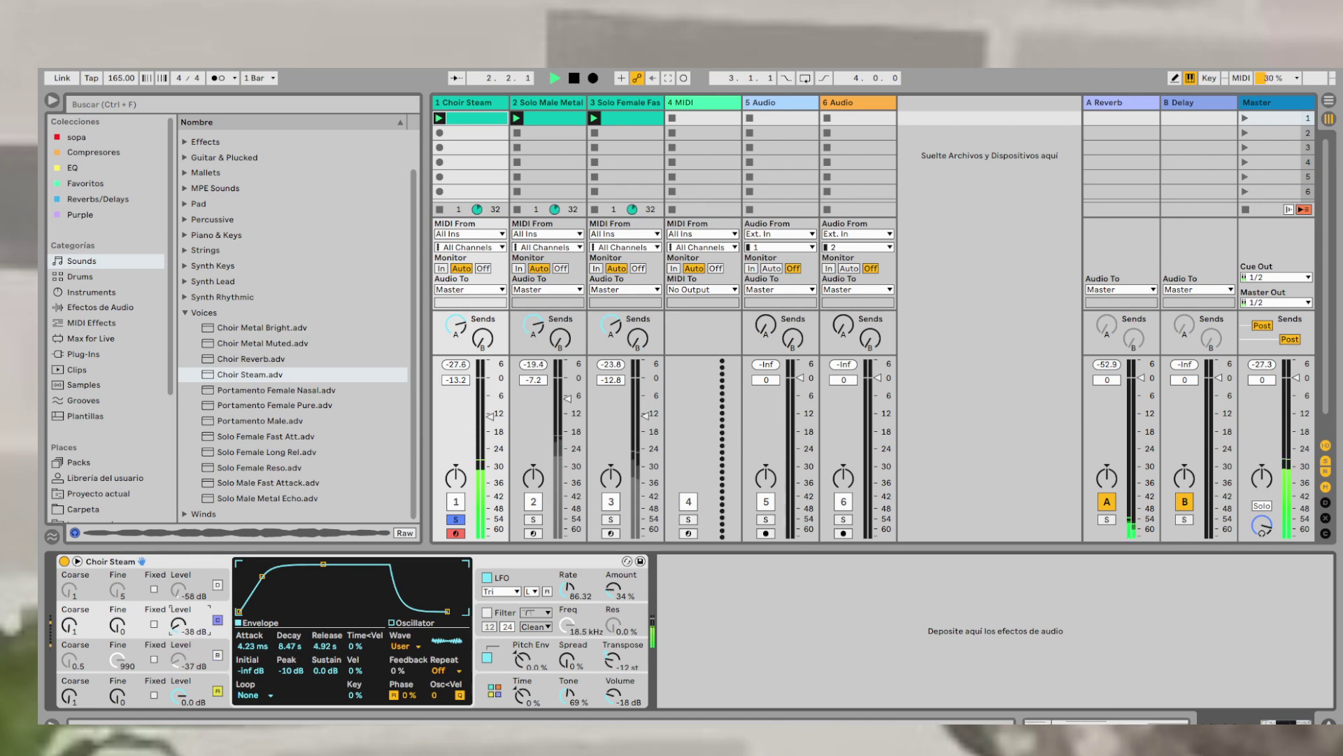
{"action": "left_click", "coordinate": [218, 655]}
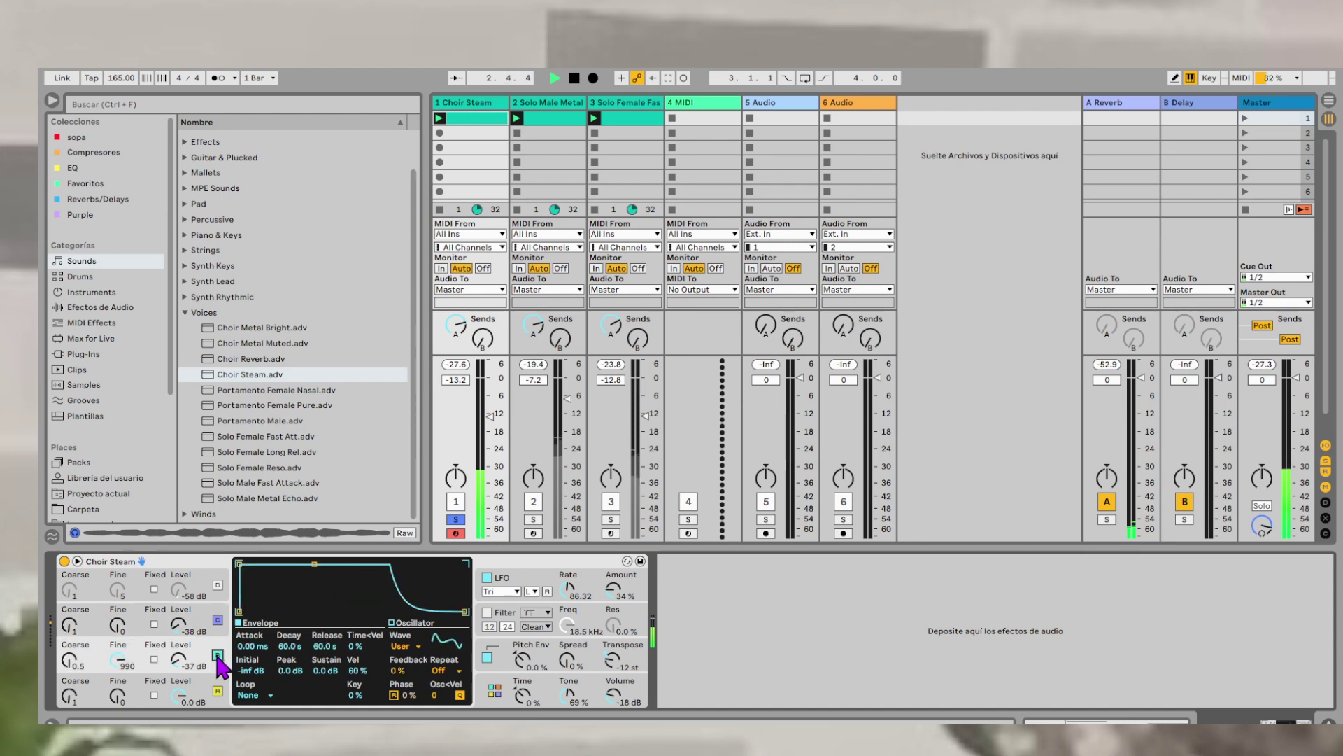
{"action": "left_click", "coordinate": [176, 631]}
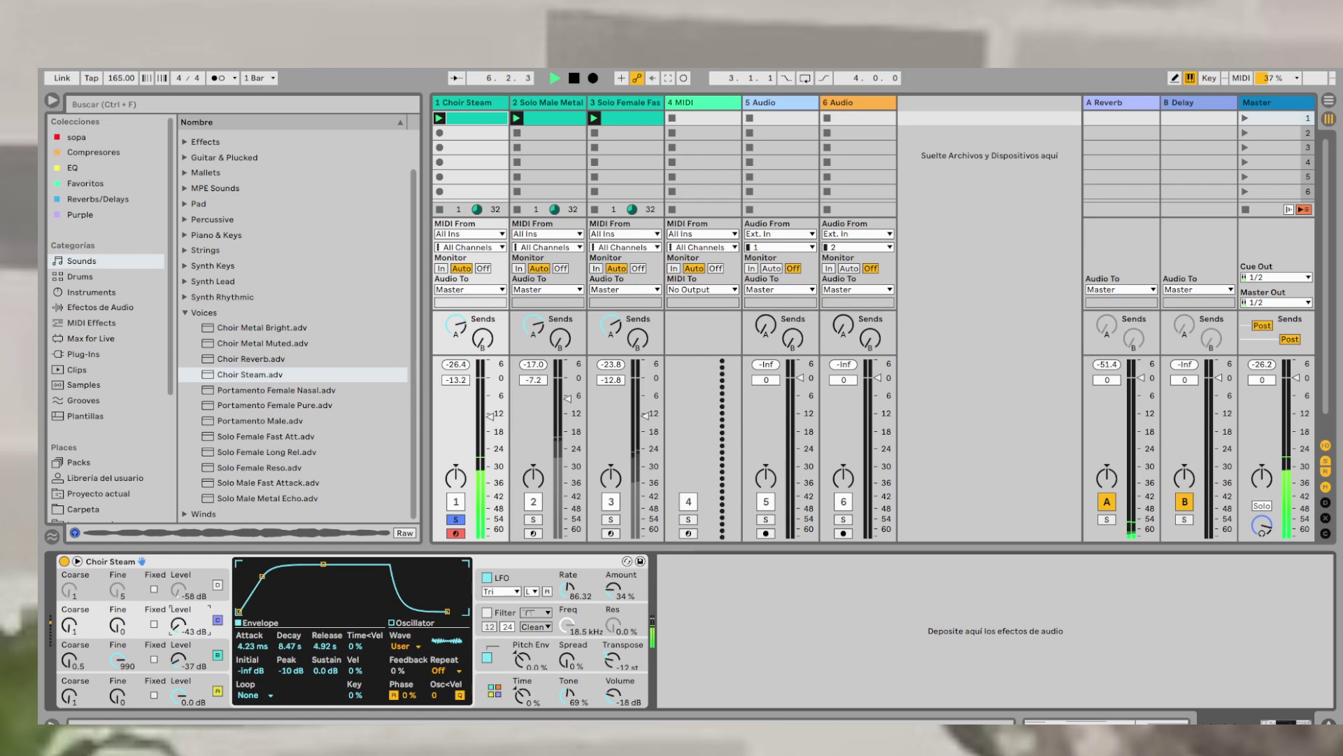
- Switch on oscillator D, set its level to -20 dB, and display oscillator A's envelope settings
{"action": "left_click", "coordinate": [218, 585]}
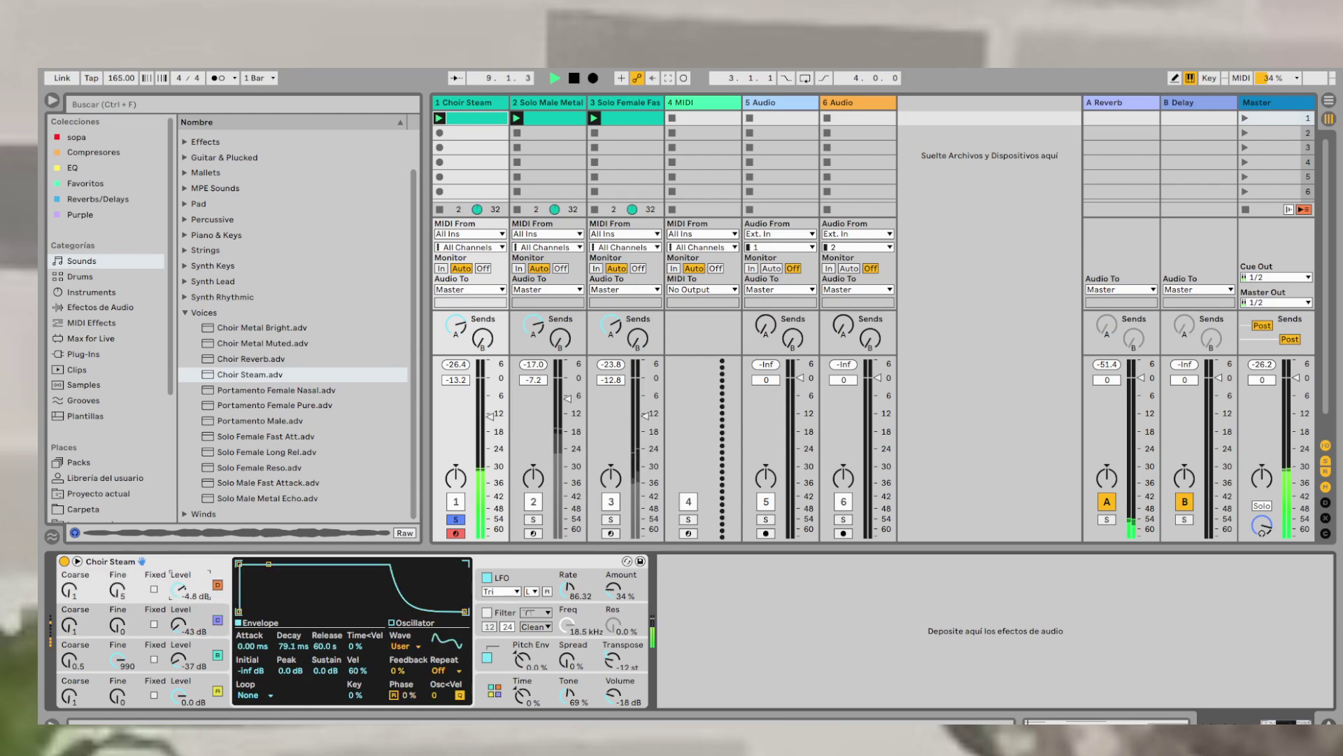
{"action": "left_click_drag", "start_coordinate": [180, 593], "coordinate": [196, 604]}
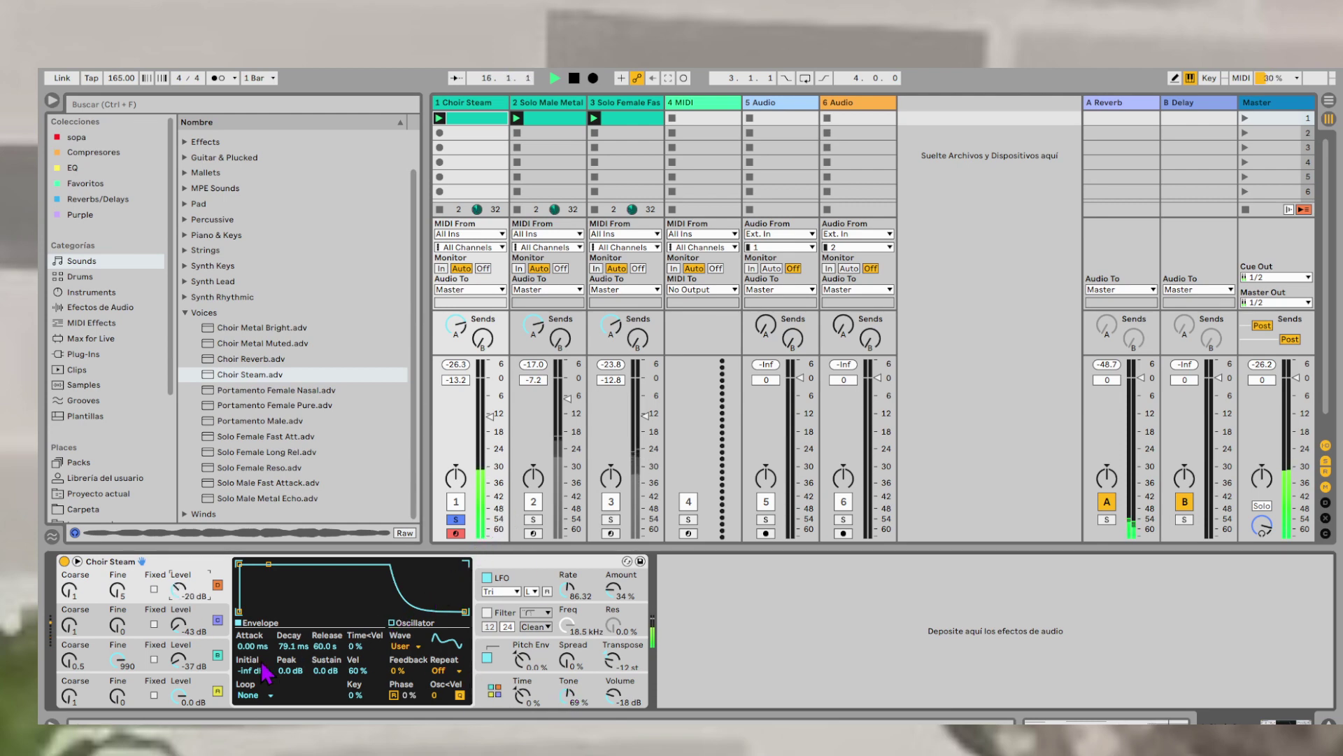
{"action": "left_click", "coordinate": [199, 686]}
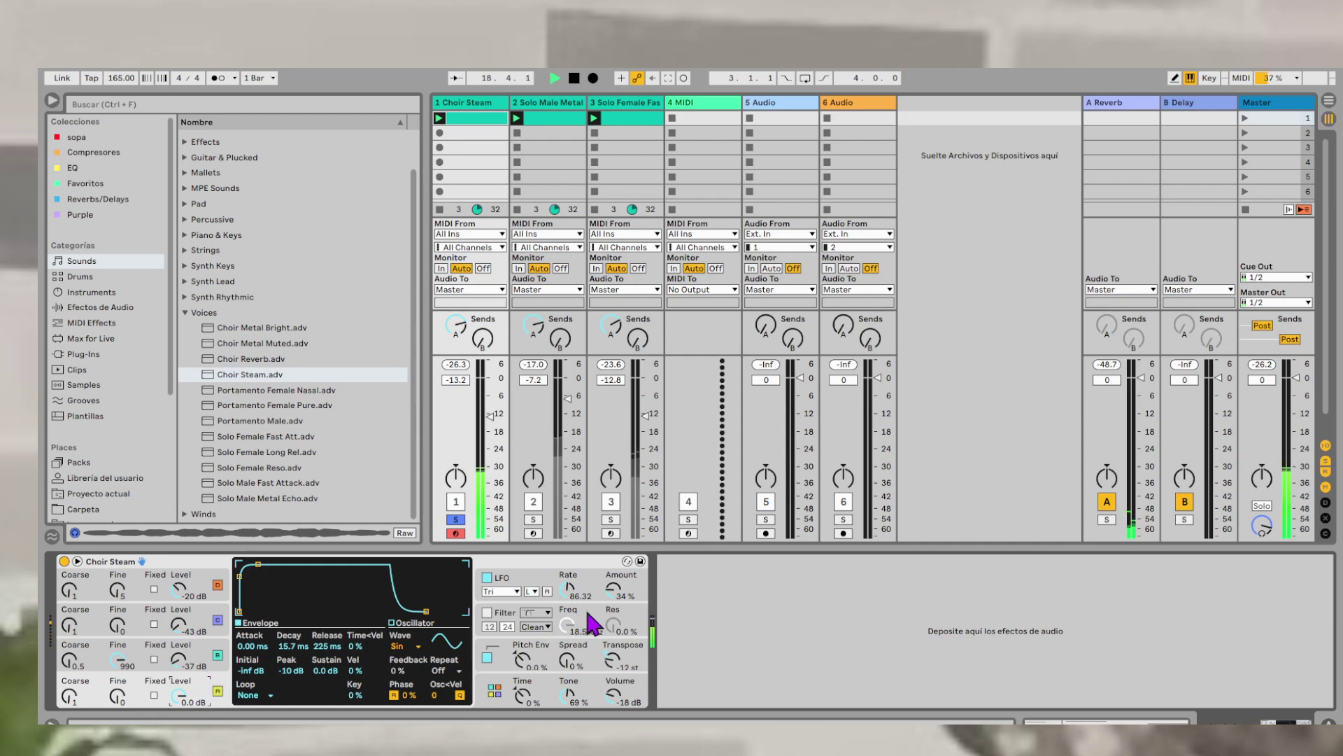
- Turn on Choir Steam's filter and set its shaper to Hard with a drive of -5.62 dB
{"action": "left_click", "coordinate": [591, 621]}
{"action": "left_click", "coordinate": [487, 613]}
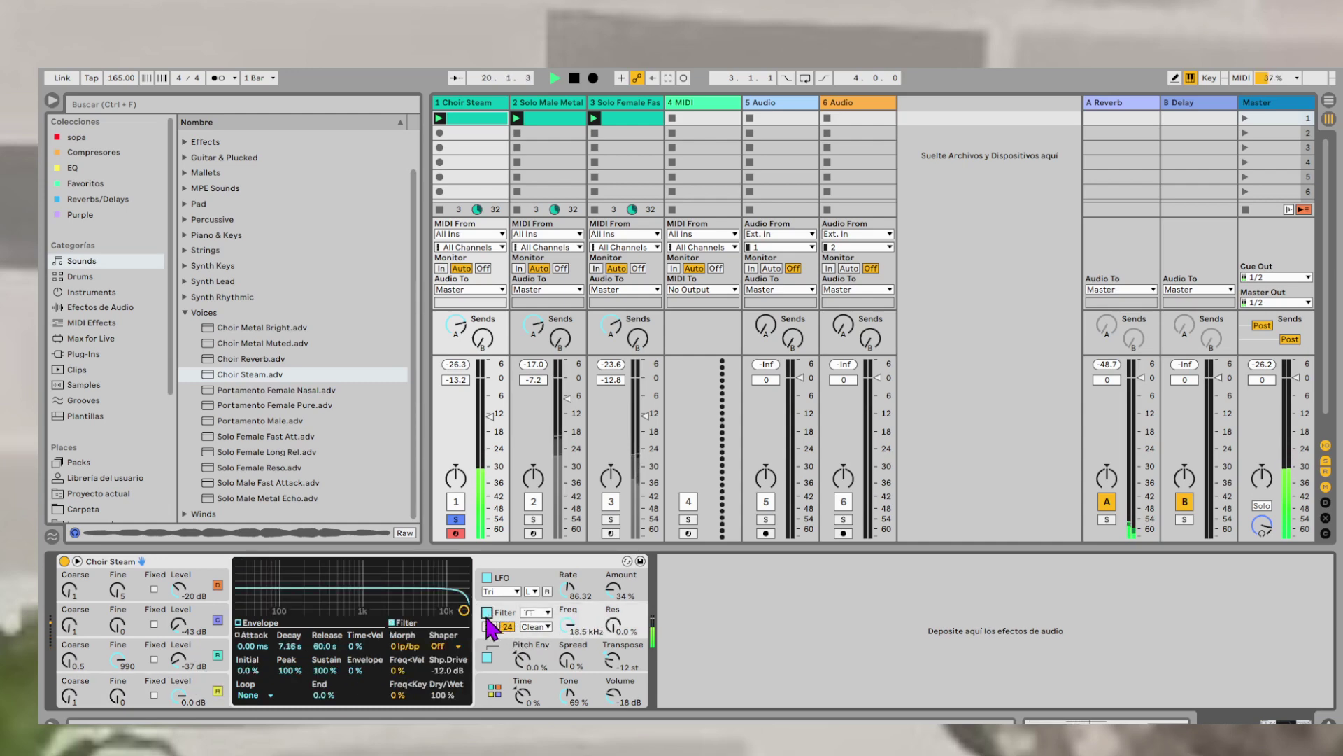
{"action": "left_click", "coordinate": [444, 645]}
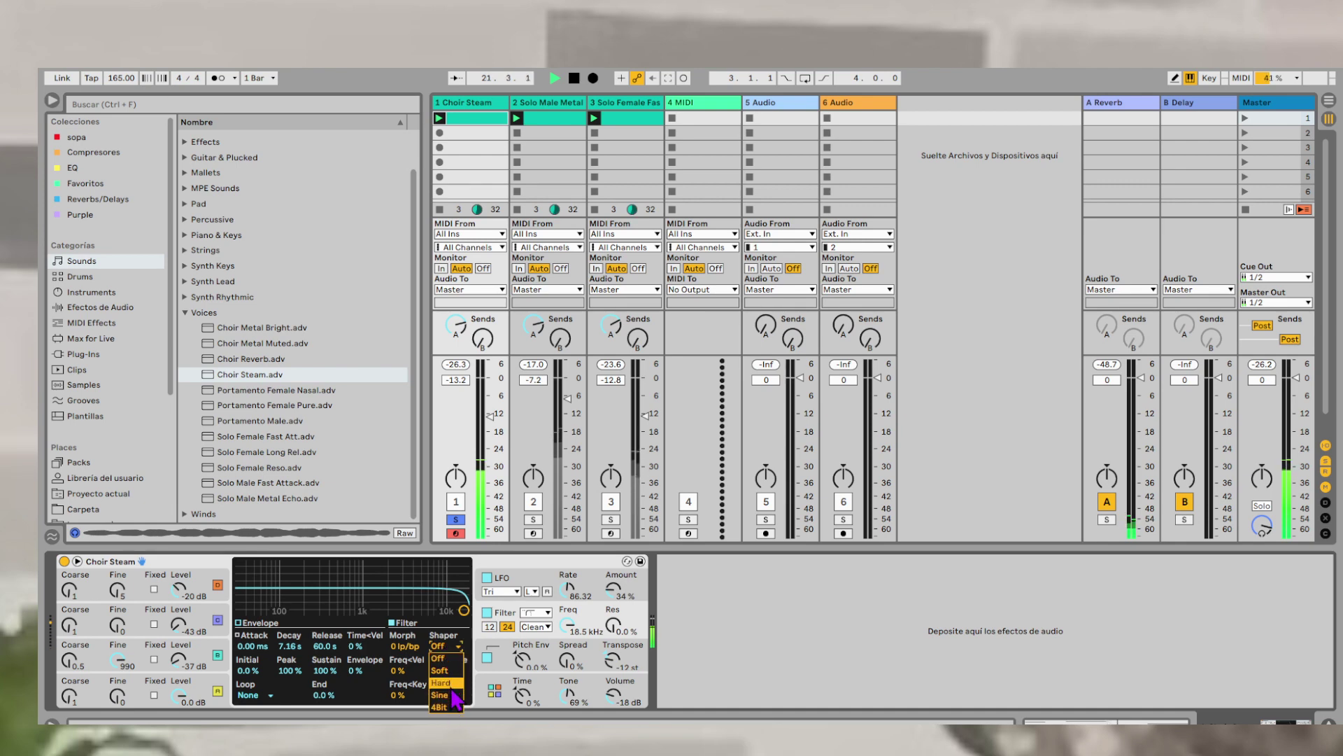
{"action": "left_click", "coordinate": [451, 678]}
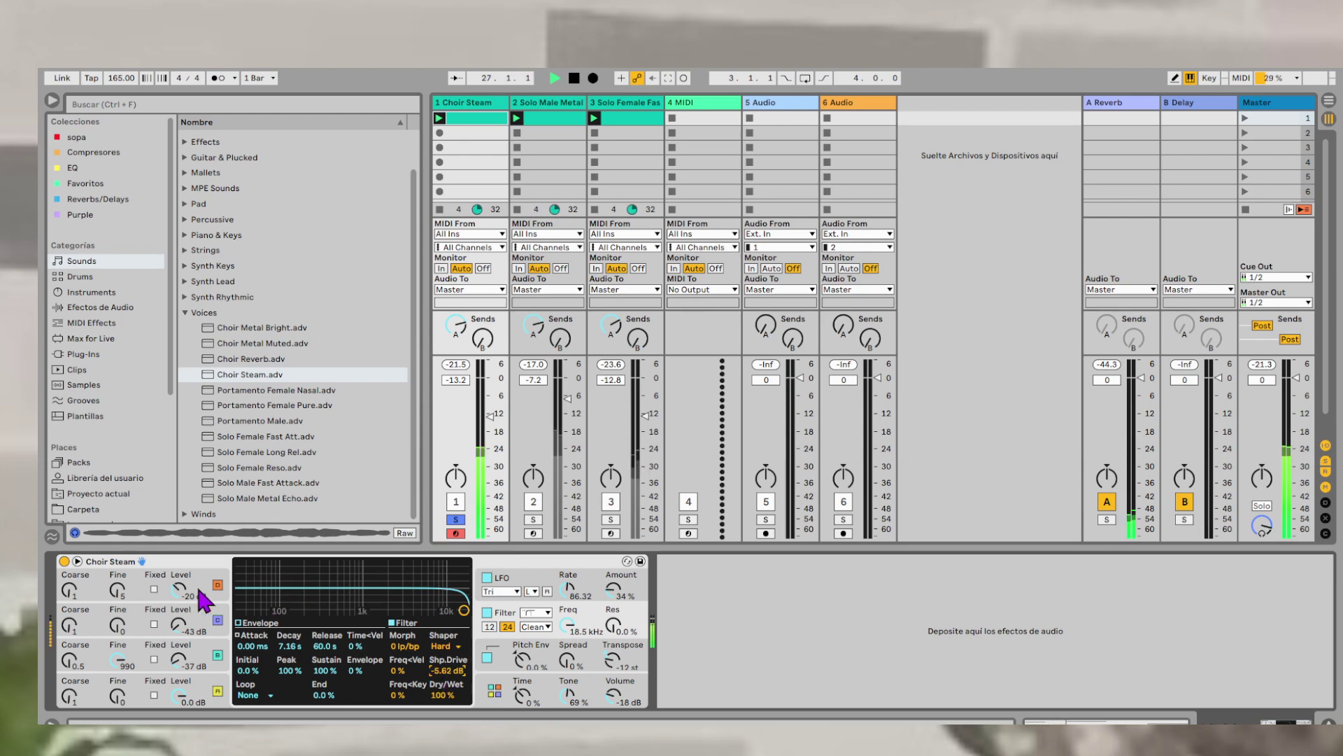
- Set oscillators C and D to fixed frequency, with C's level at -49 dB and D's at -31 dB
{"action": "left_click_drag", "start_coordinate": [180, 591], "coordinate": [180, 597]}
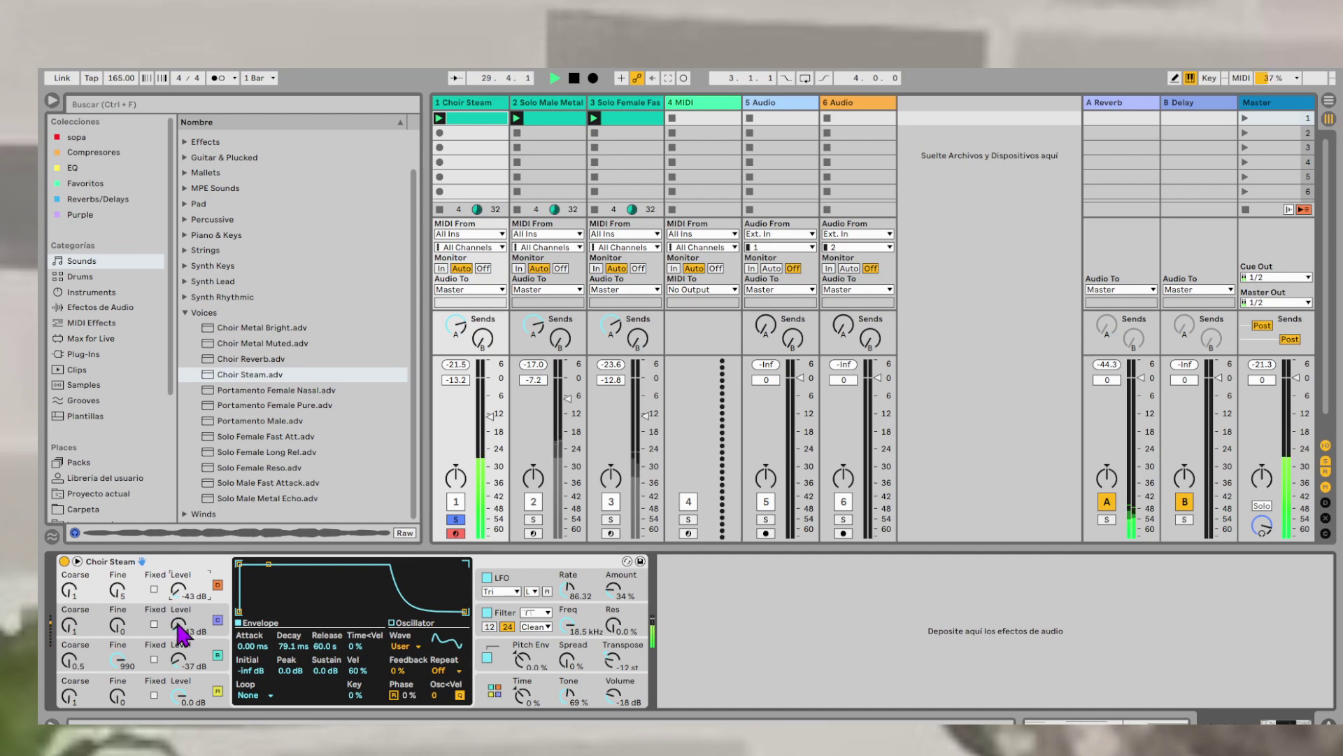
{"action": "left_click_drag", "start_coordinate": [179, 624], "coordinate": [180, 628]}
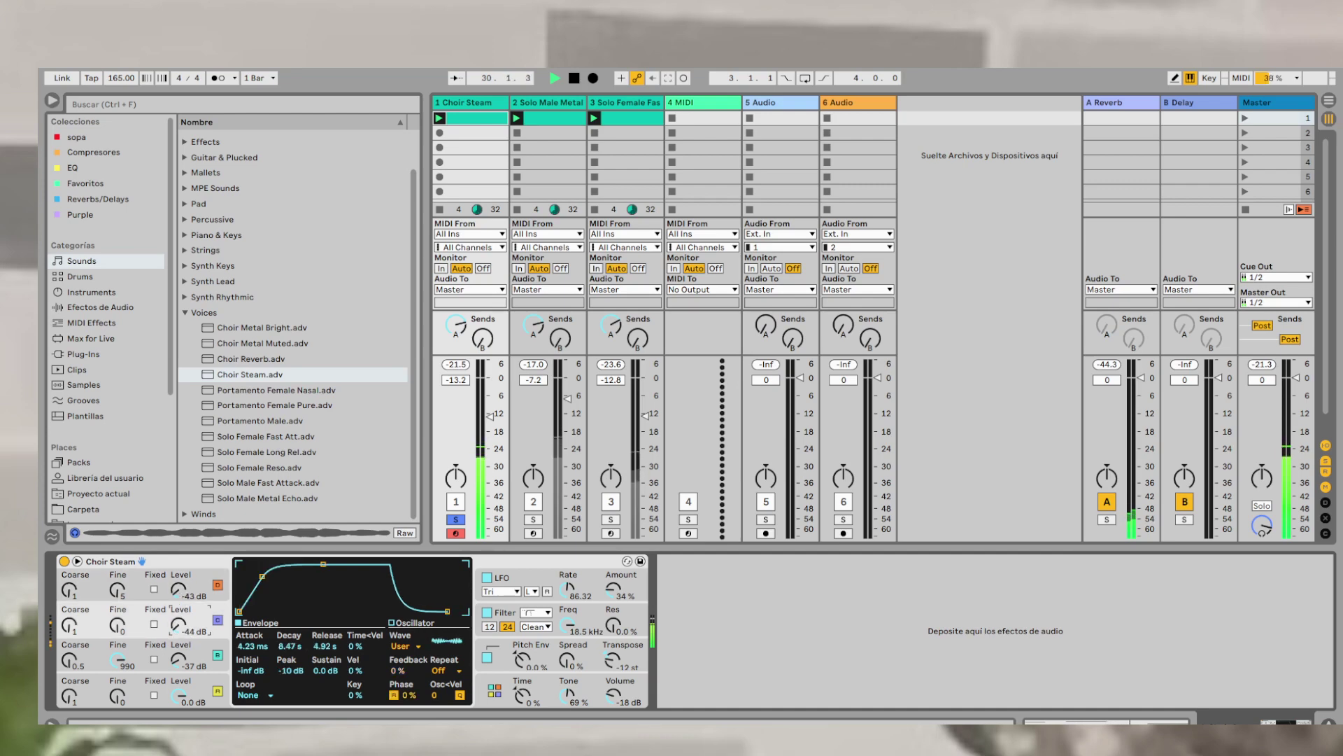
{"action": "left_click", "coordinate": [154, 624]}
{"action": "left_click", "coordinate": [154, 588]}
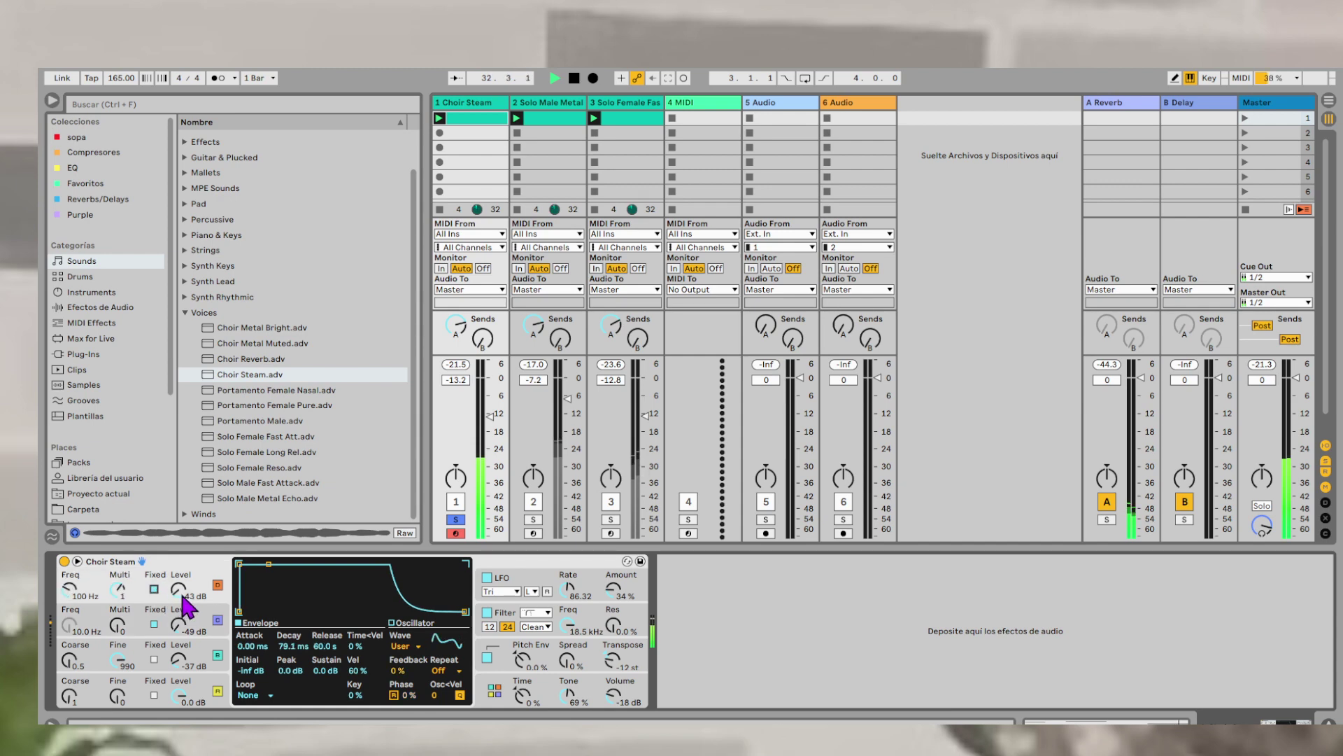
{"action": "left_click_drag", "start_coordinate": [180, 590], "coordinate": [179, 577]}
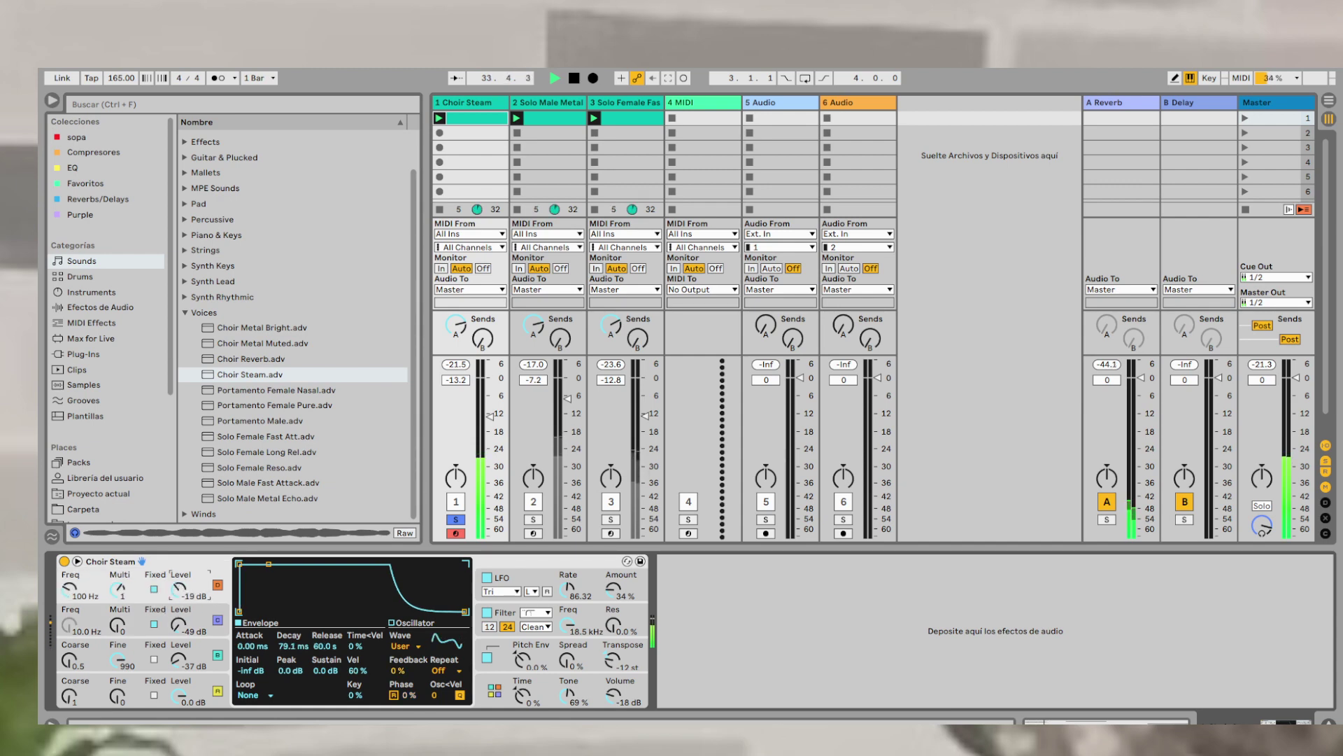
- Clear Choir Steam's solo, then lower its track volume to -14.3 dB and the second track's to -8.0 dB
{"action": "left_click", "coordinate": [455, 520]}
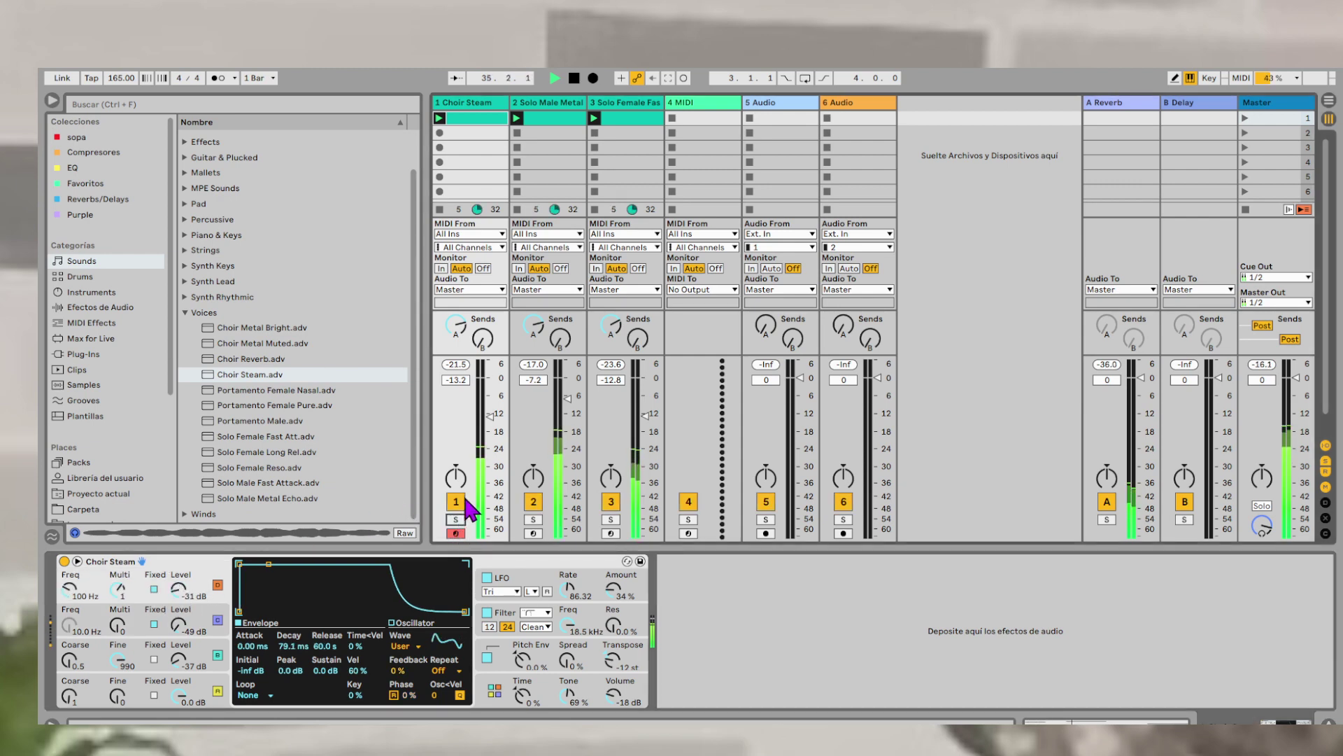
{"action": "left_click_drag", "start_coordinate": [456, 380], "coordinate": [456, 381]}
{"action": "left_click", "coordinate": [533, 380]}
{"action": "left_click_drag", "start_coordinate": [539, 383], "coordinate": [539, 387]}
{"action": "left_click", "coordinate": [466, 381]}
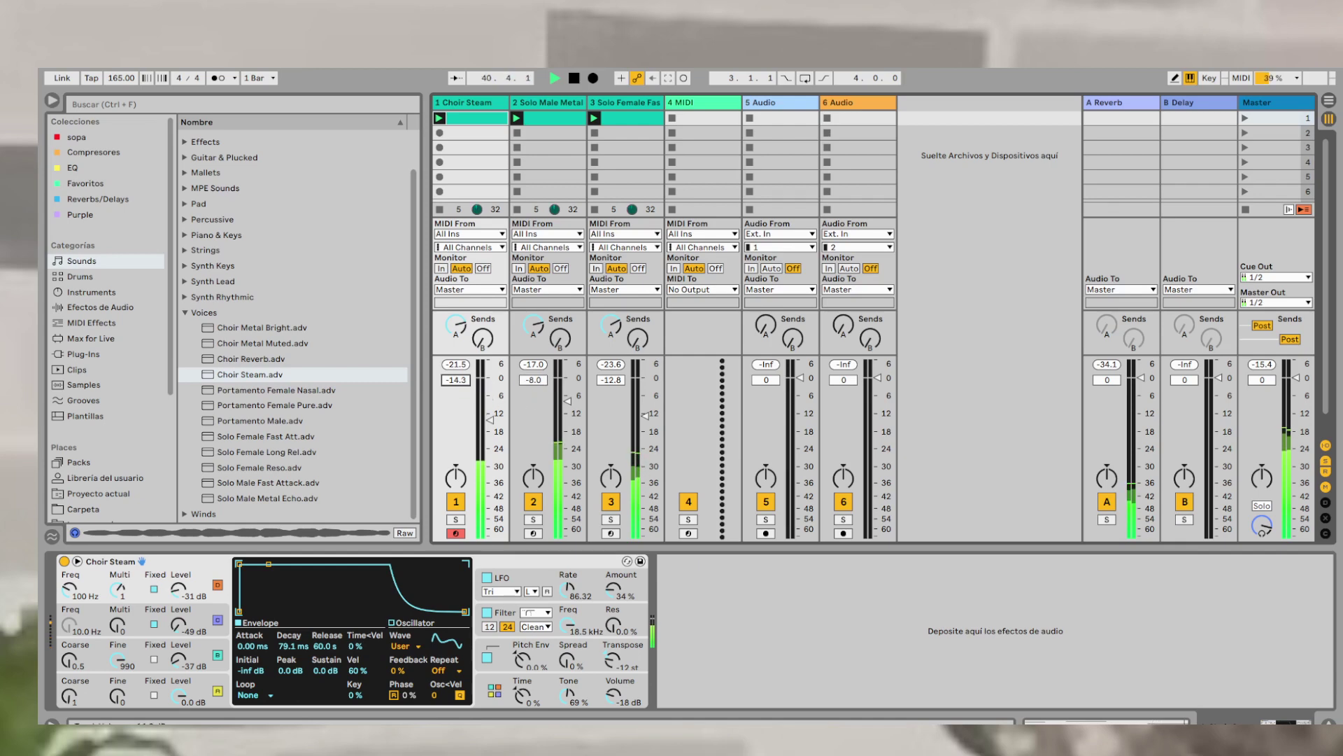
- Show the clip's notes and rework bar 1 so A1 fills its first half and C#2 its second, then restart playback
{"action": "key", "text": "shift+Tab"}
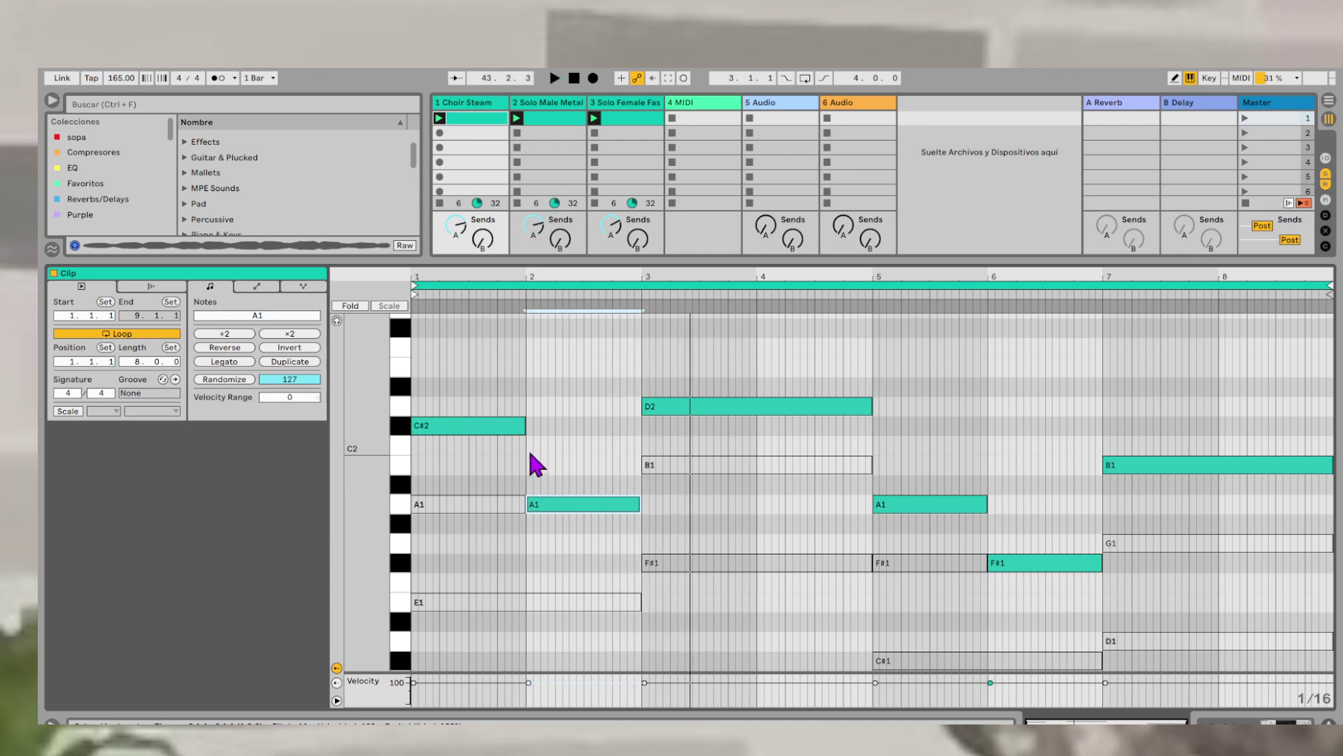
{"action": "left_click", "coordinate": [465, 429]}
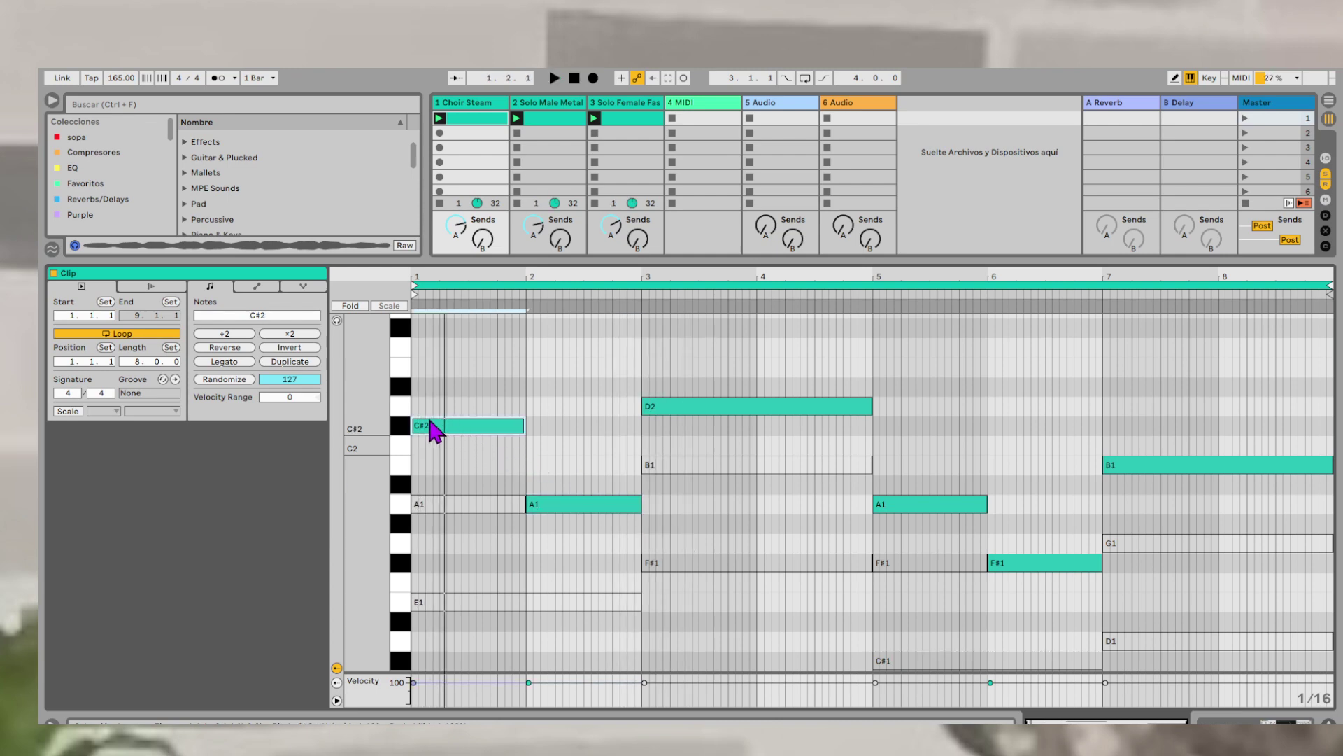
{"action": "left_click_drag", "start_coordinate": [415, 427], "coordinate": [427, 505]}
{"action": "key", "text": "space"}
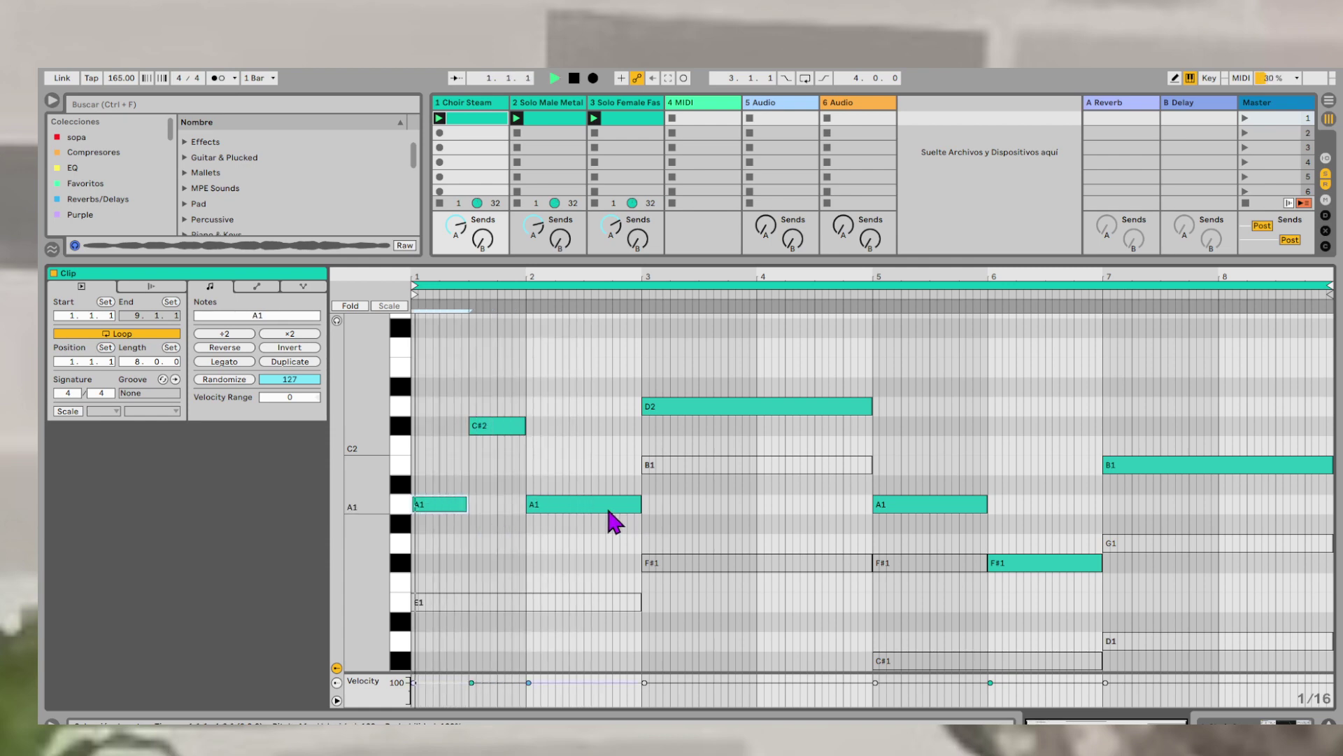
- Copy bar 2's A1 down to E1 in the bar's second half and shorten both notes to half a bar
{"action": "left_click", "coordinate": [630, 505]}
{"action": "left_click_drag", "start_coordinate": [613, 504], "coordinate": [669, 606], "text": "ctrl"}
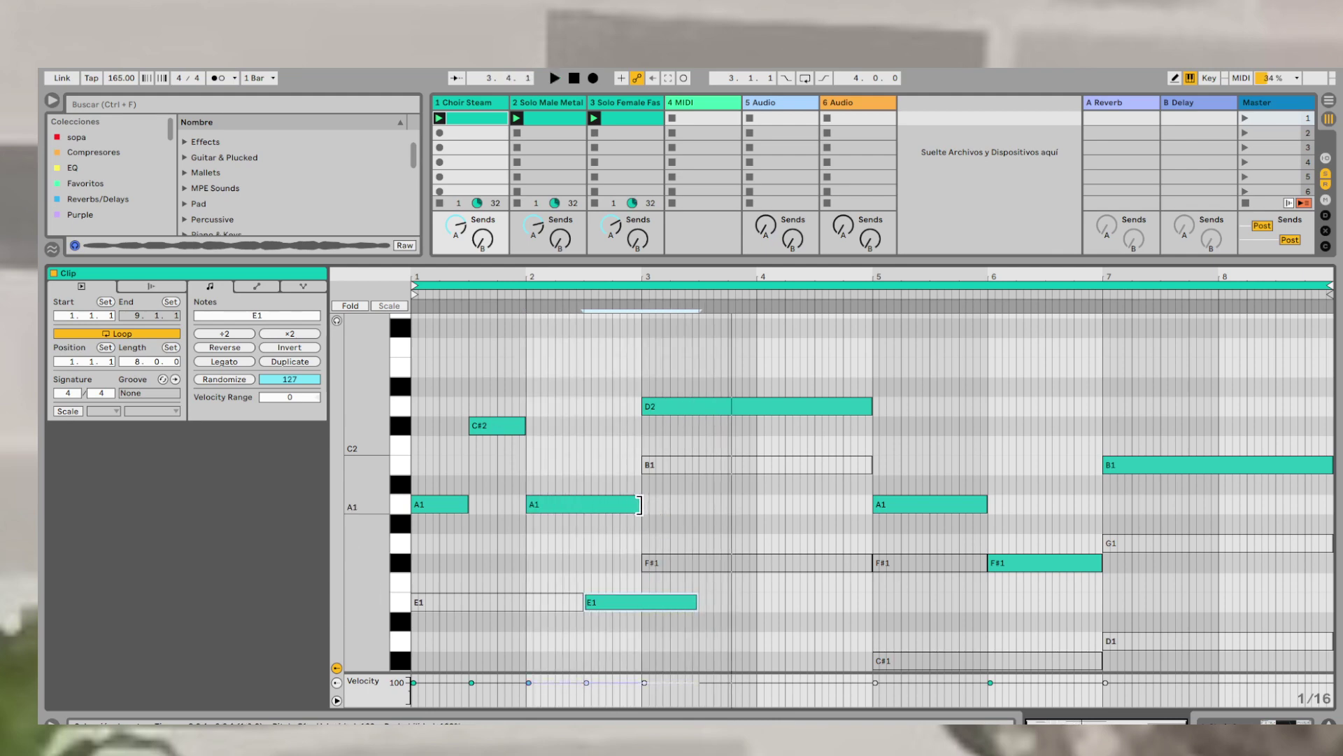
{"action": "left_click_drag", "start_coordinate": [641, 504], "coordinate": [580, 504]}
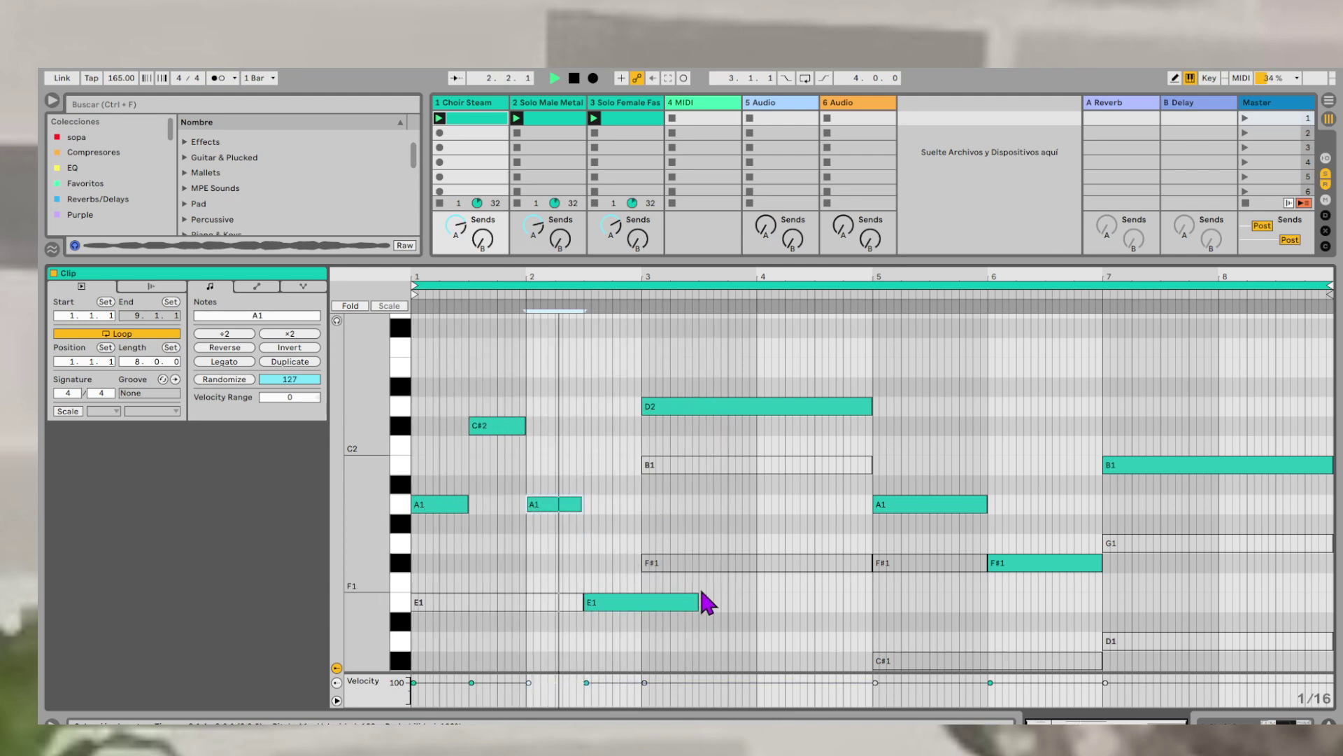
{"action": "left_click_drag", "start_coordinate": [696, 596], "coordinate": [638, 594]}
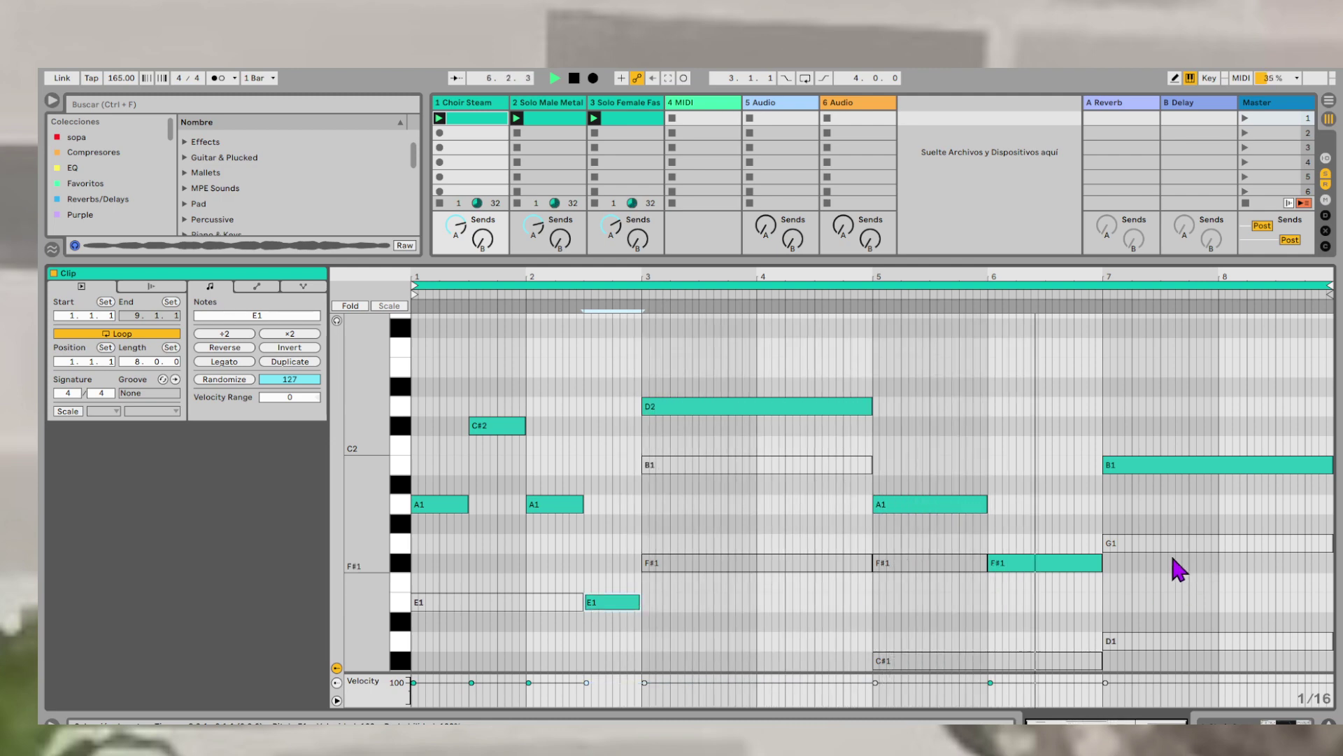
- Place a half-bar C#2 note in the second half of bar 6 and restart playback
{"action": "left_click", "coordinate": [1087, 568]}
{"action": "key", "text": "space"}
{"action": "left_click_drag", "start_coordinate": [1054, 579], "coordinate": [1102, 430]}
{"action": "key", "text": "space"}
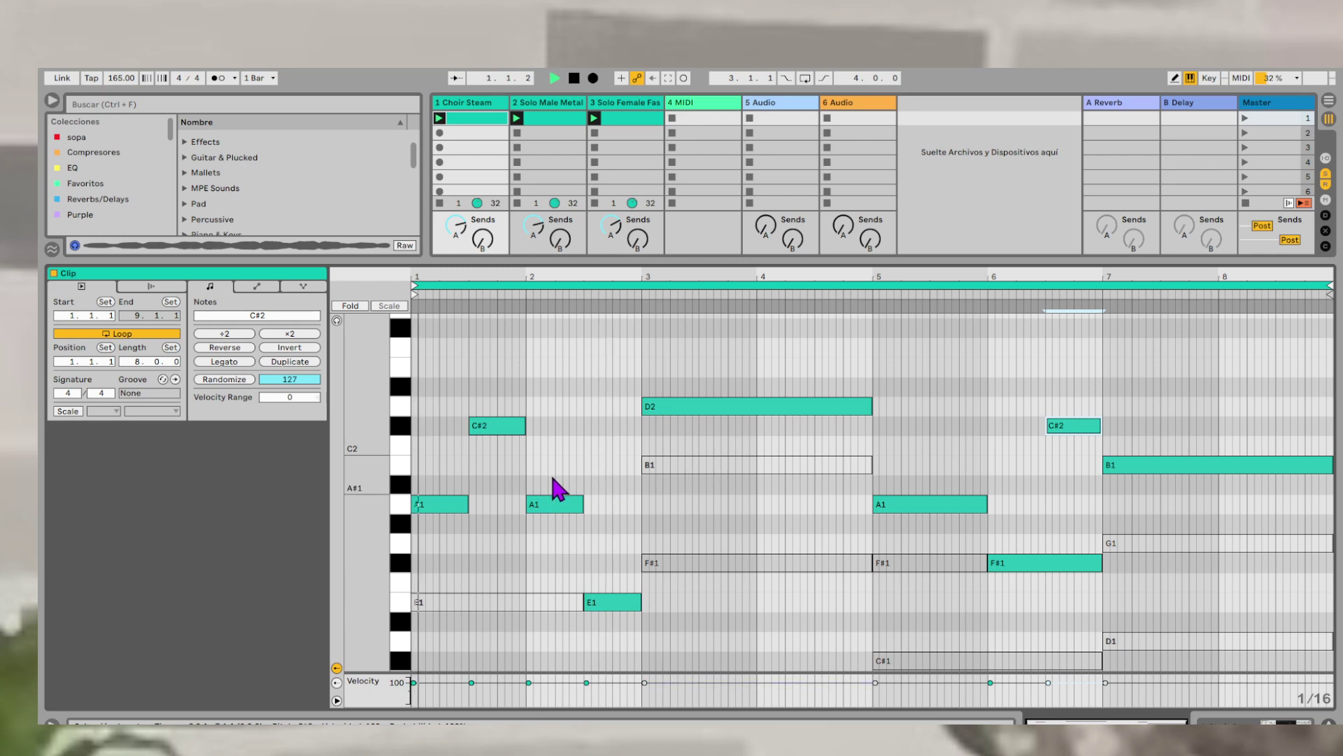
- Move the A1 note to the second half of bar 2, extend the preceding C#2 to meet it, and play the clip
{"action": "key", "text": "space"}
{"action": "left_click_drag", "start_coordinate": [549, 504], "coordinate": [608, 505]}
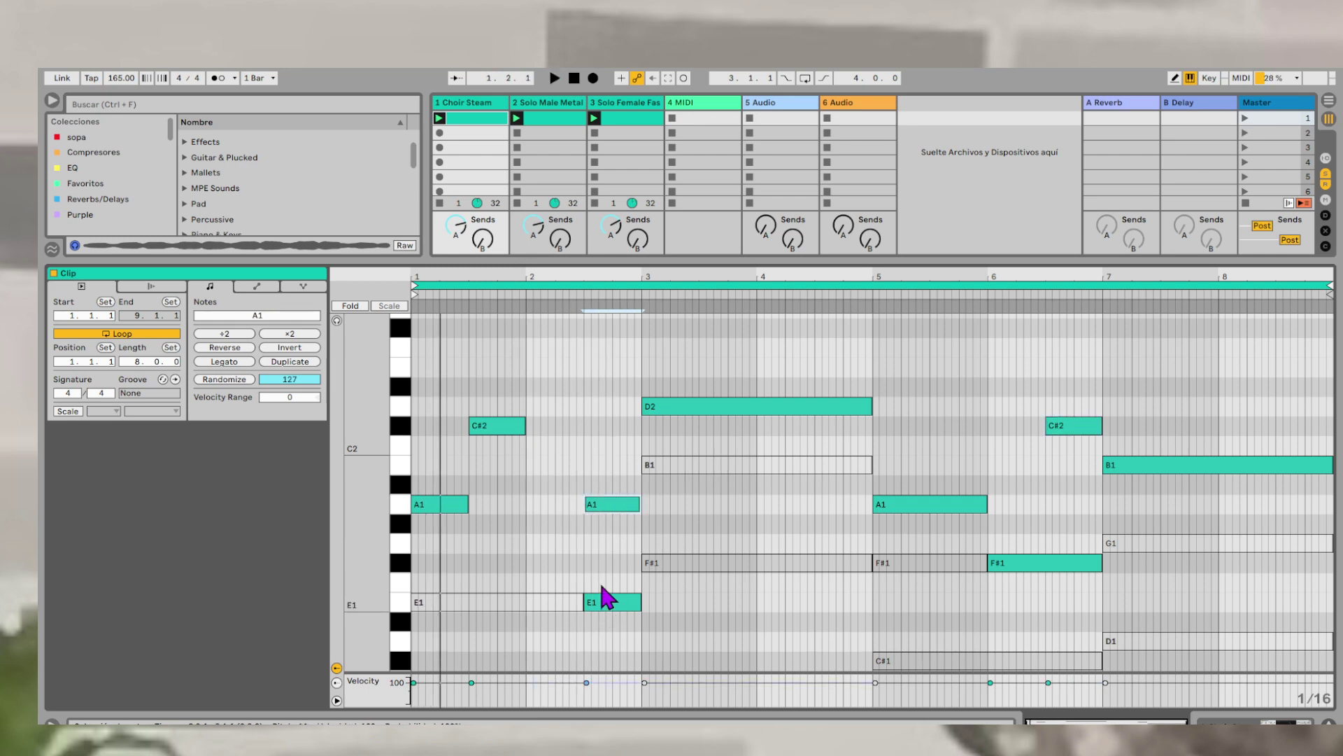
{"action": "left_click_drag", "start_coordinate": [524, 428], "coordinate": [585, 430]}
{"action": "key", "text": "space"}
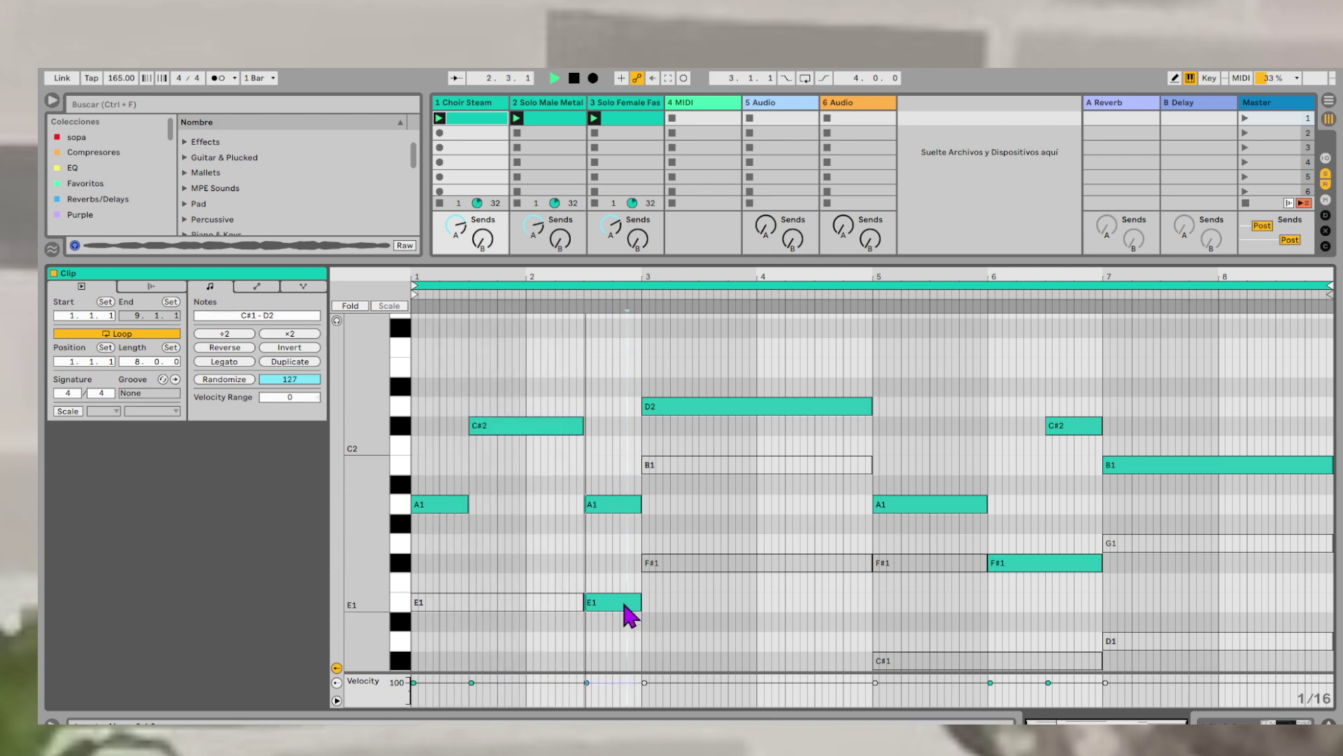
- Deactivate the E1 note in the second half of bar 2 and shorten bar 6's F#1 to half a bar
{"action": "left_click", "coordinate": [622, 602]}
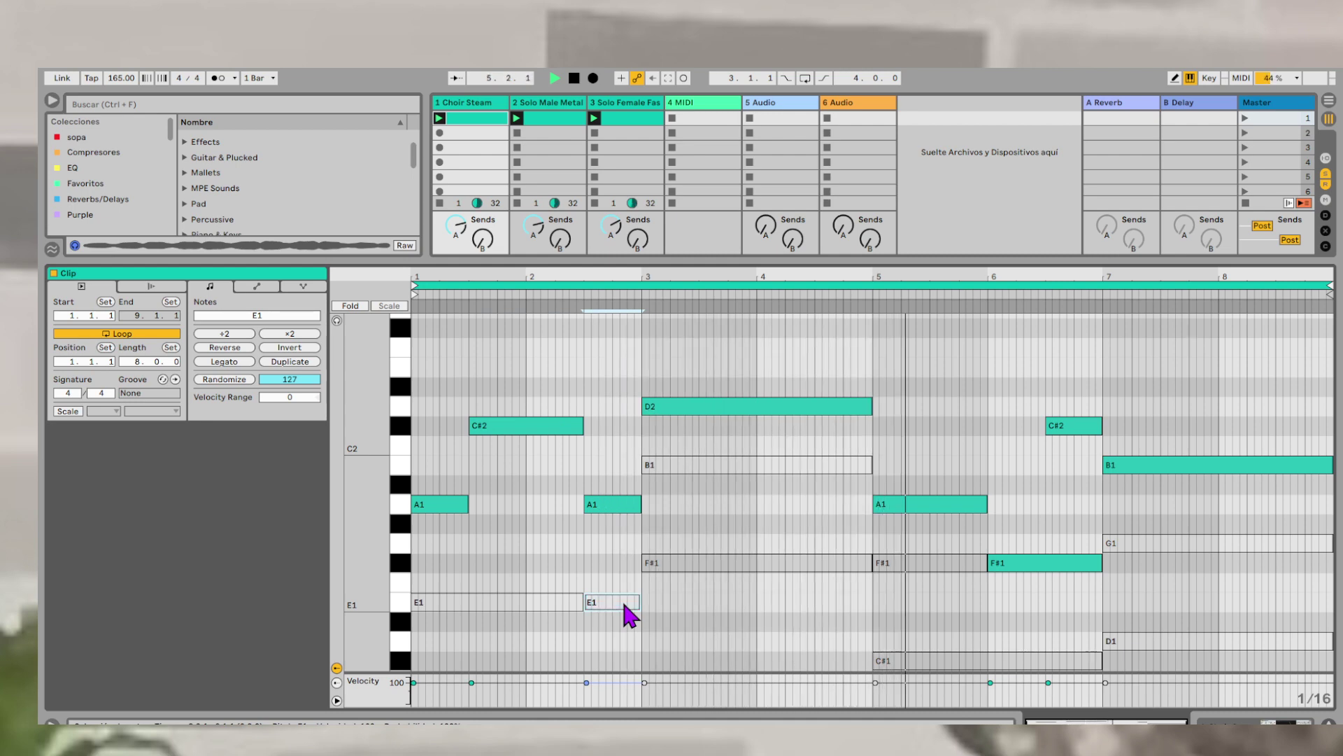
{"action": "left_click", "coordinate": [1095, 561]}
{"action": "left_click_drag", "start_coordinate": [1099, 560], "coordinate": [1043, 562]}
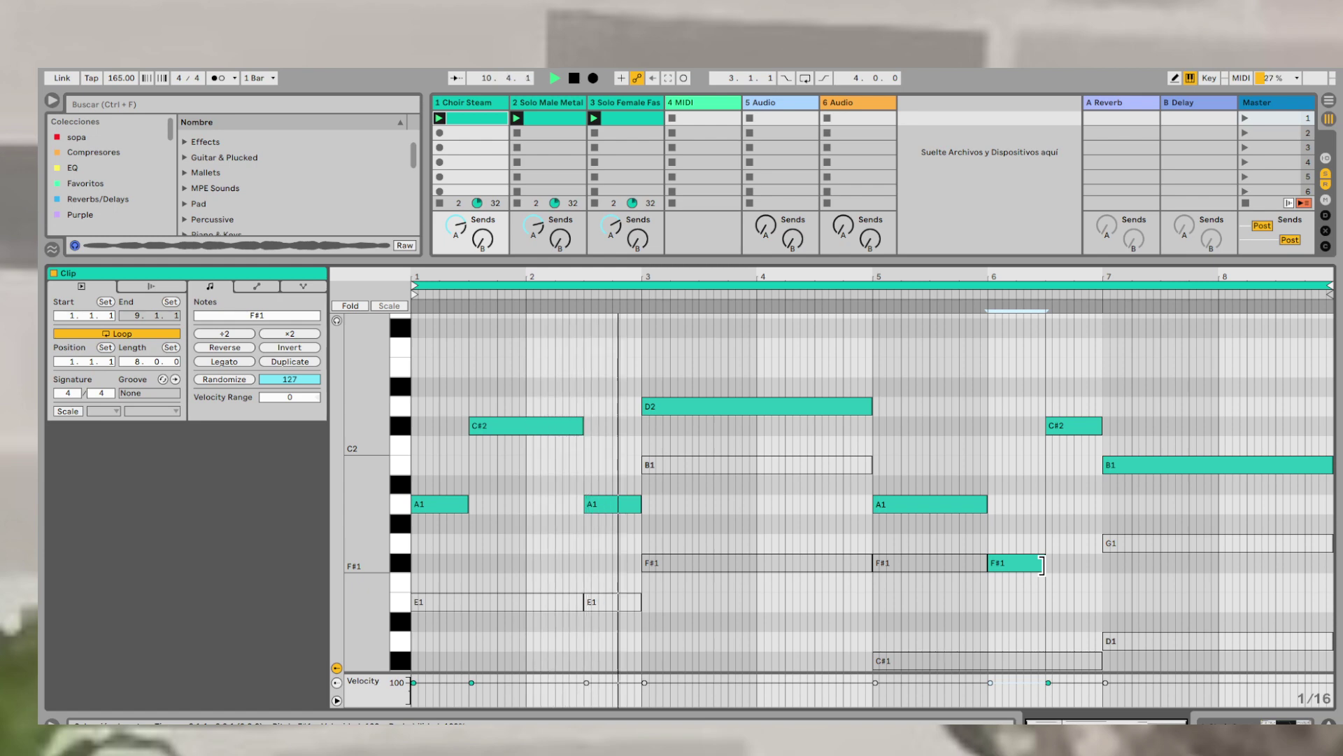
- Trim the F#1 note in bar 6 slightly and relaunch scene 1 to hear the progression
{"action": "left_click_drag", "start_coordinate": [1042, 564], "coordinate": [1044, 564]}
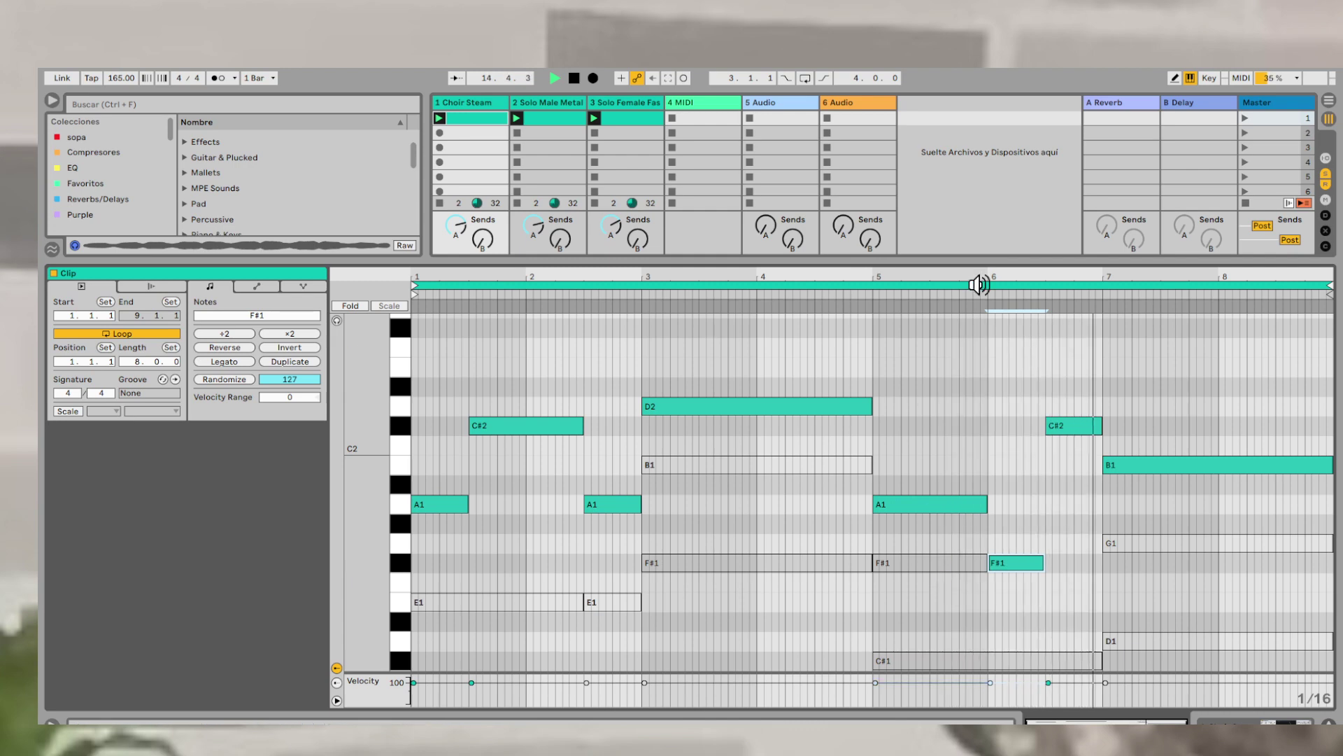
{"action": "left_click", "coordinate": [1243, 118]}
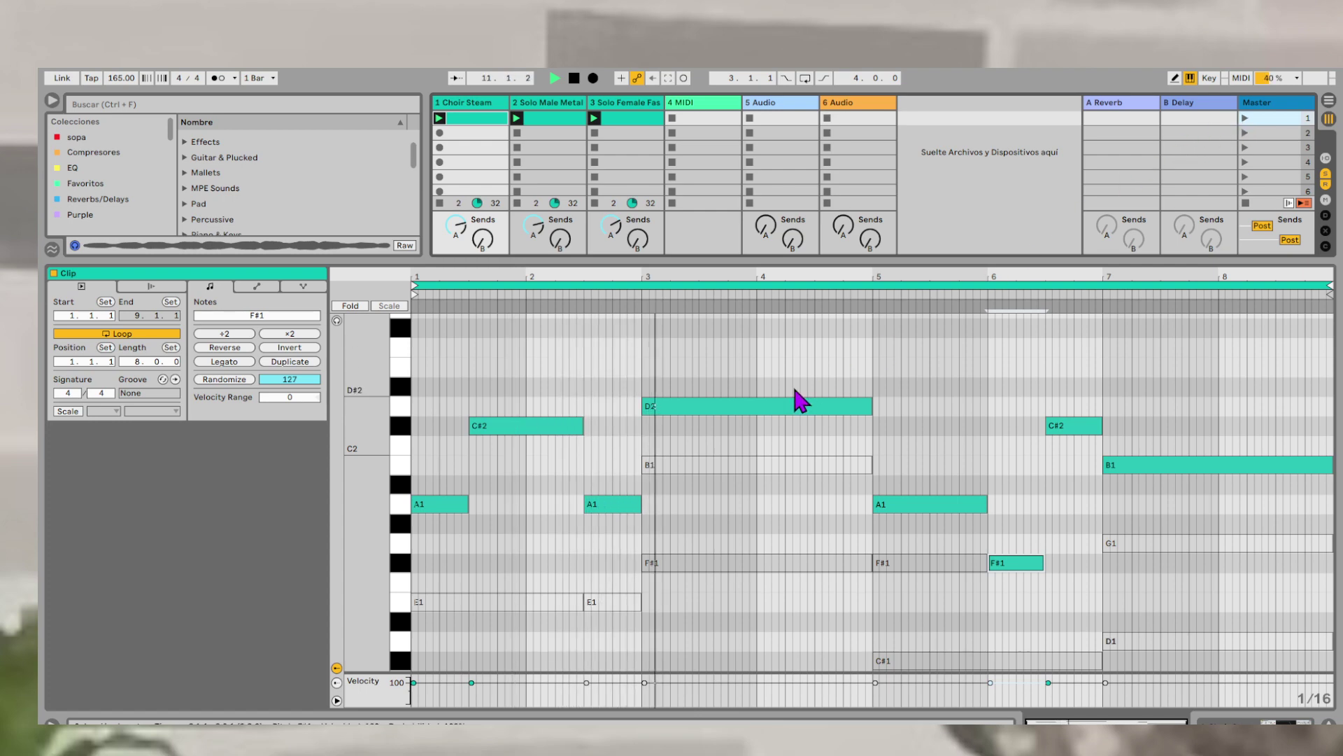
- Show the device chain, silence the Solo Male Metal track at -inf dB, and raise the Choir Steam track's volume to -7.7 dB
{"action": "key", "text": "shift+Tab"}
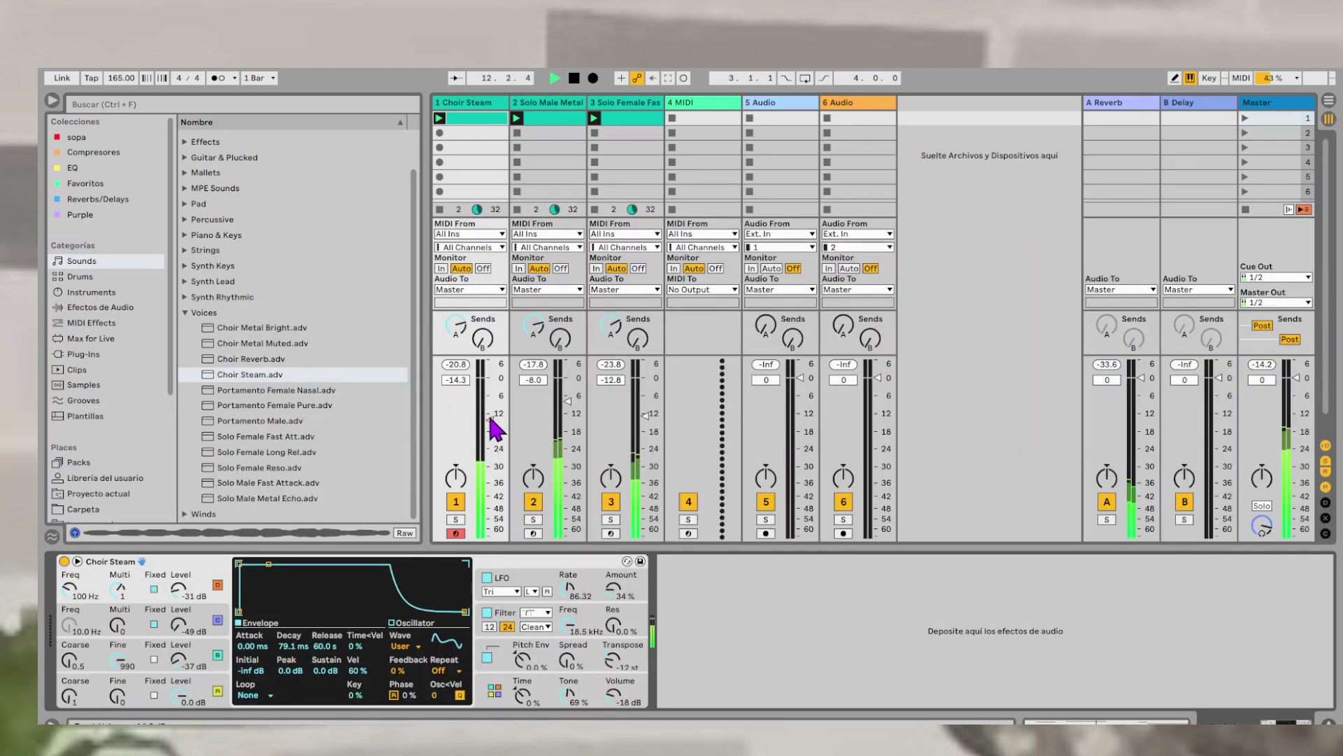
{"action": "left_click_drag", "start_coordinate": [490, 420], "coordinate": [489, 421]}
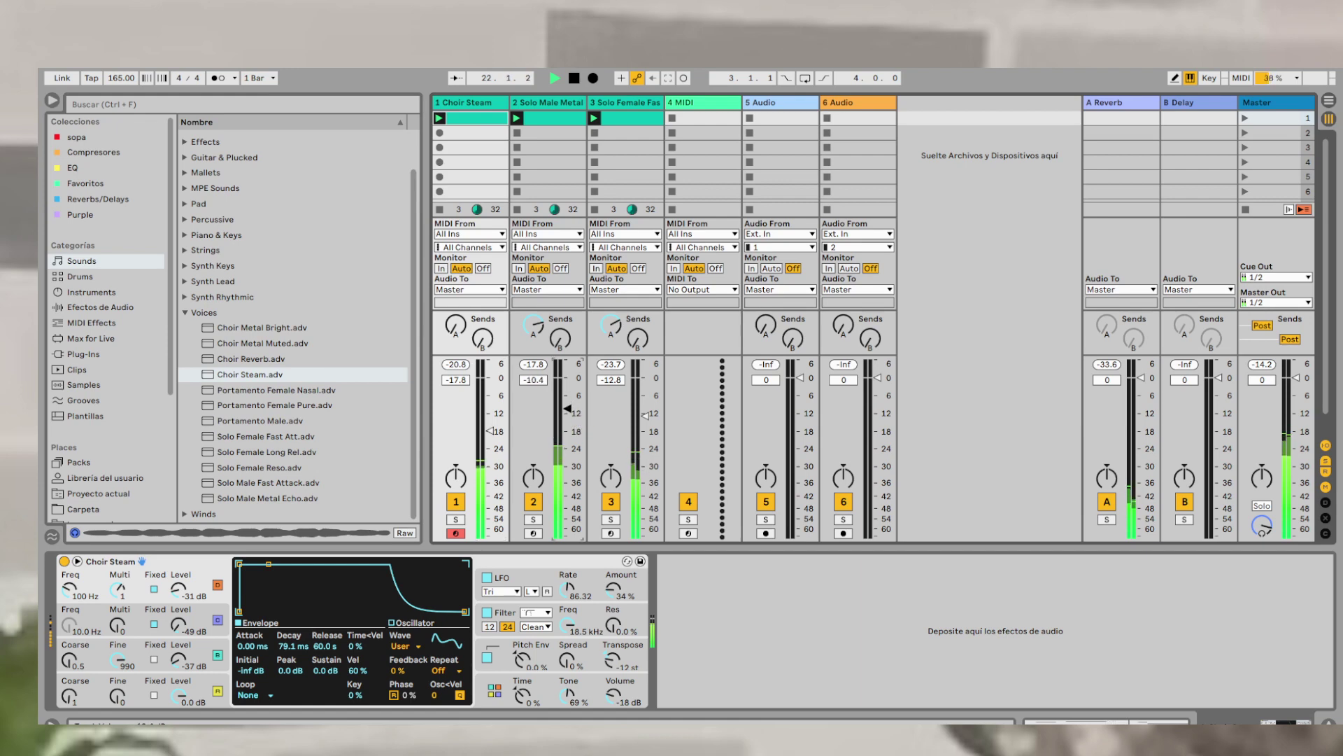
{"action": "left_click_drag", "start_coordinate": [567, 408], "coordinate": [567, 536]}
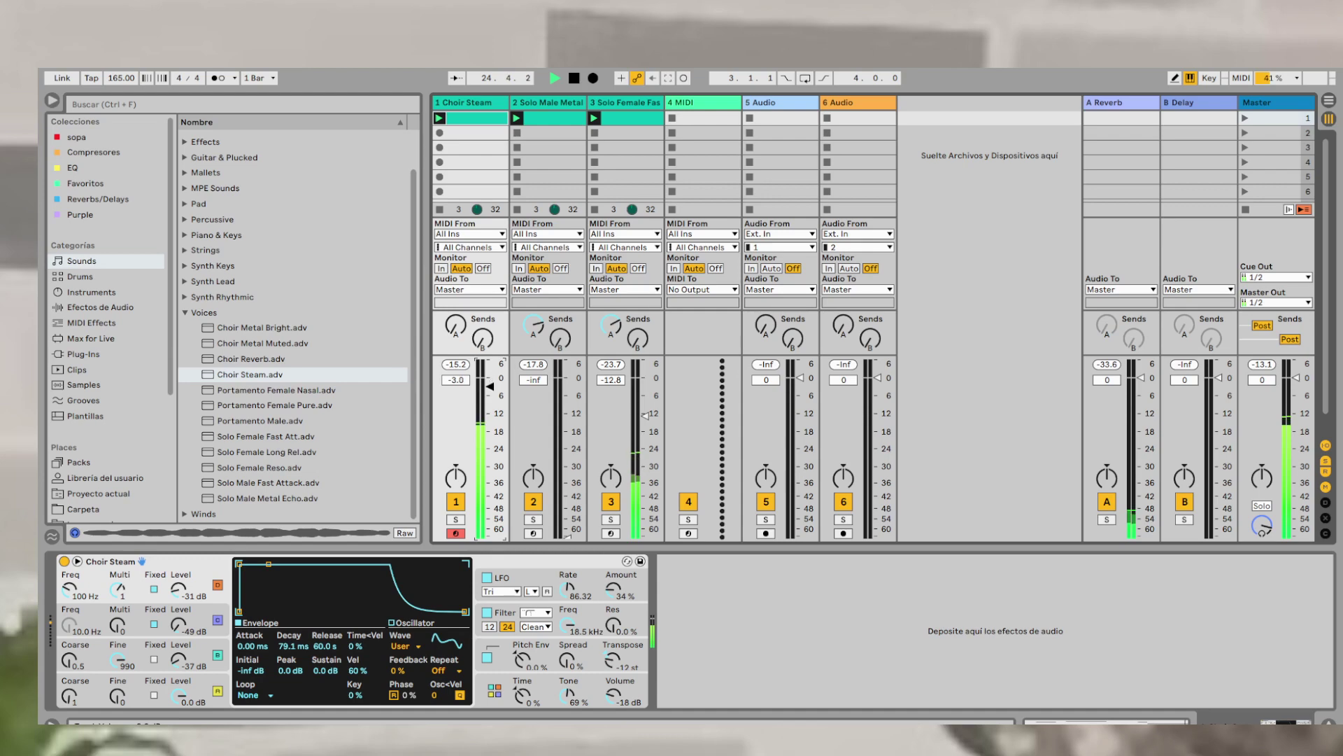
{"action": "left_click_drag", "start_coordinate": [489, 386], "coordinate": [490, 391]}
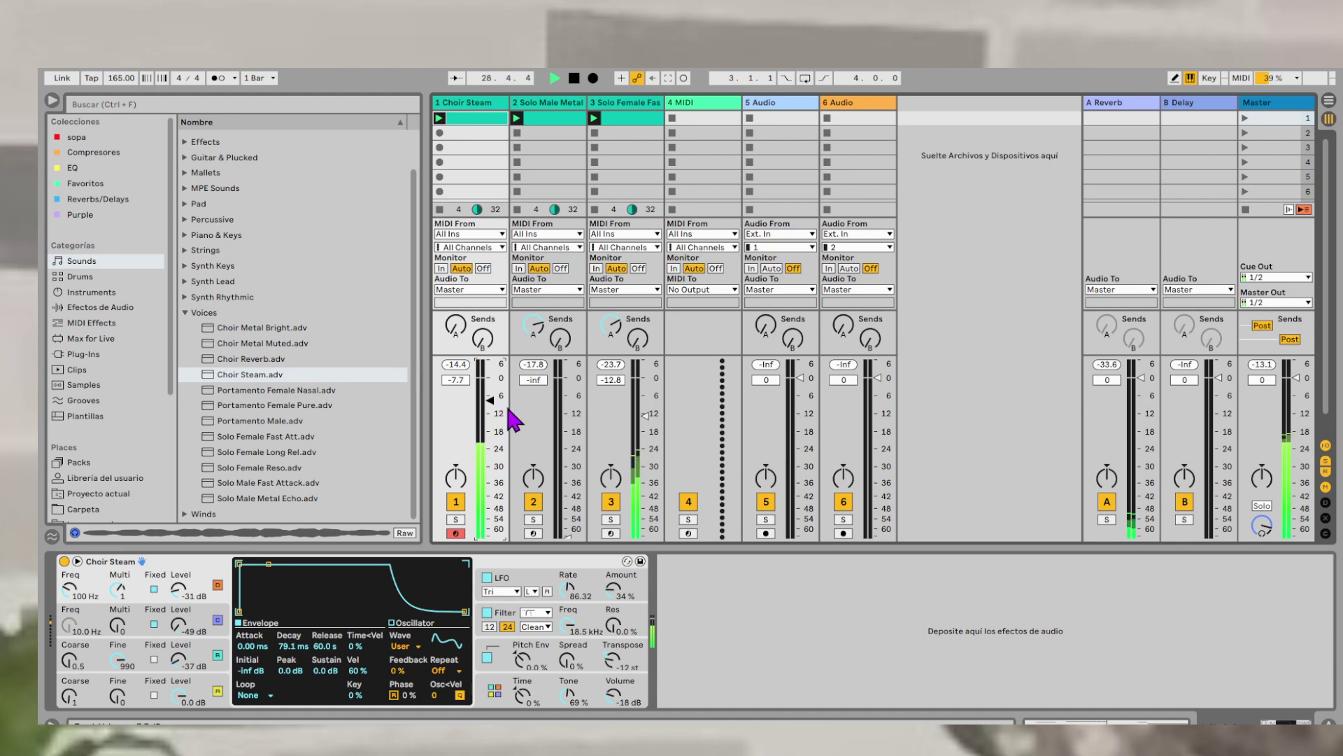
- Switch Choir Steam's Operator filter to low-pass at 102 Hz with 24 % resonance, and raise its Tone to 100 %
{"action": "left_click", "coordinate": [484, 107]}
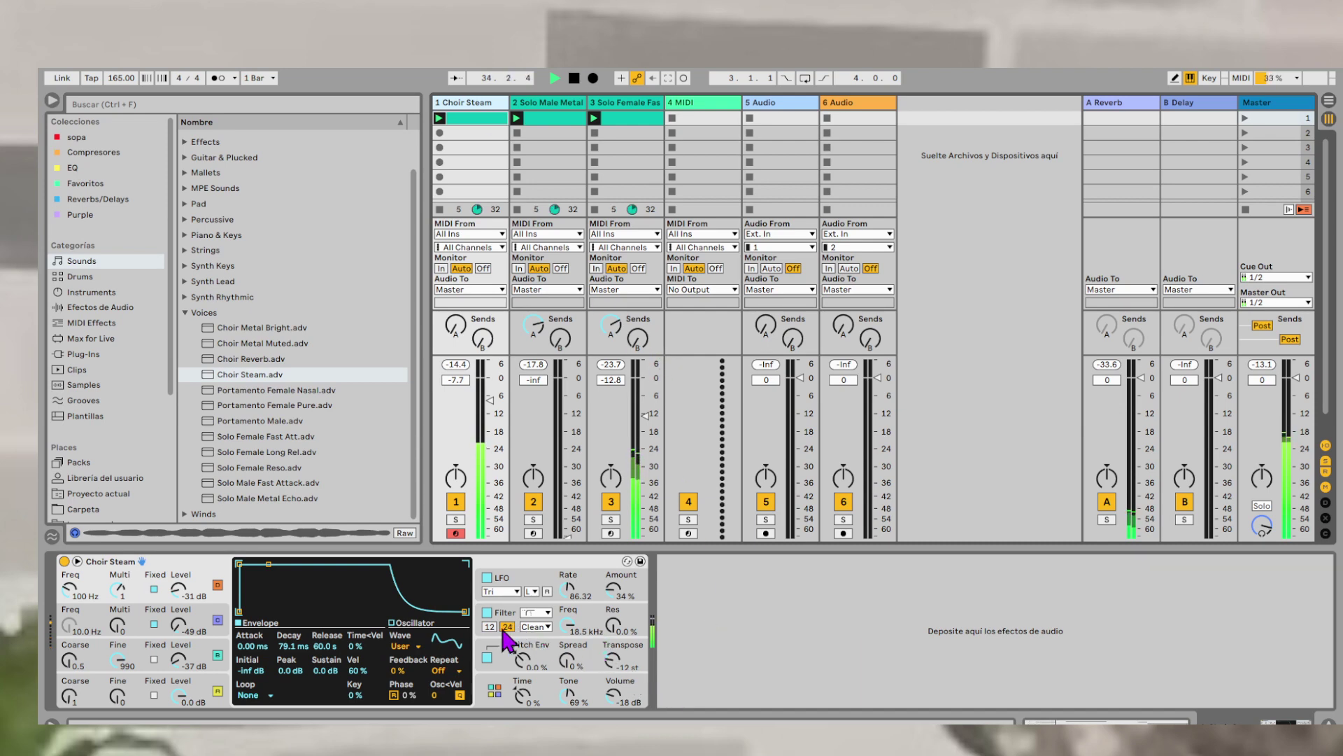
{"action": "left_click", "coordinate": [548, 613]}
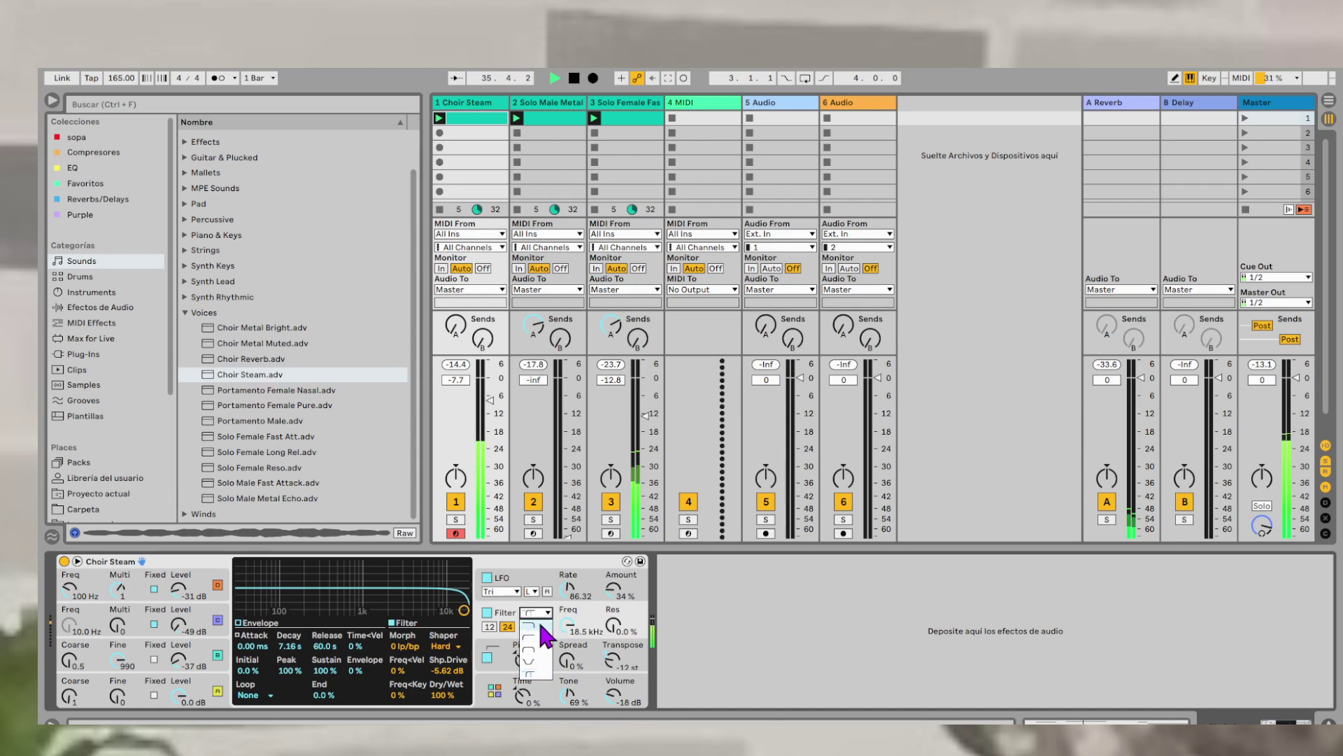
{"action": "left_click", "coordinate": [538, 633]}
{"action": "left_click_drag", "start_coordinate": [461, 610], "coordinate": [294, 610]}
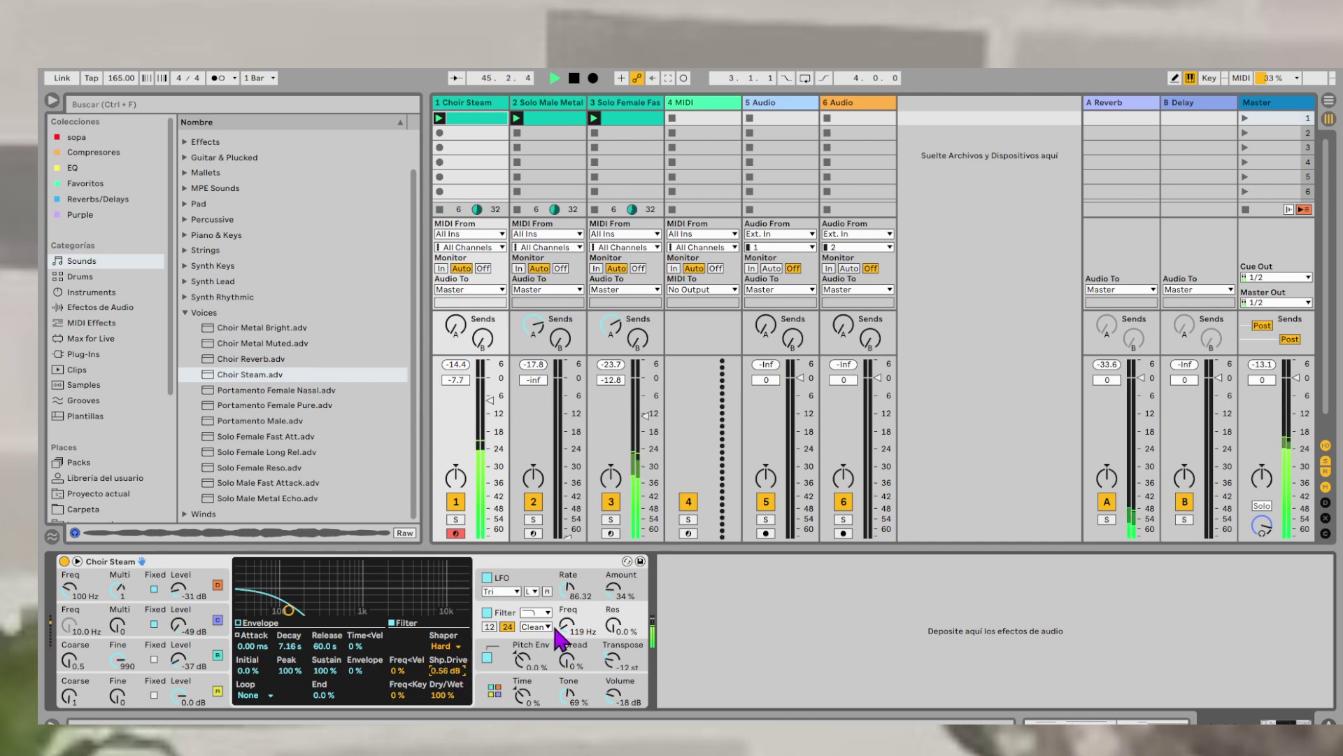
{"action": "mouse_move", "coordinate": [565, 625]}
{"action": "left_mouse_down"}
{"action": "mouse_move", "coordinate": [566, 640]}
{"action": "mouse_move", "coordinate": [613, 610]}
{"action": "mouse_move", "coordinate": [560, 635]}
{"action": "left_mouse_up"}
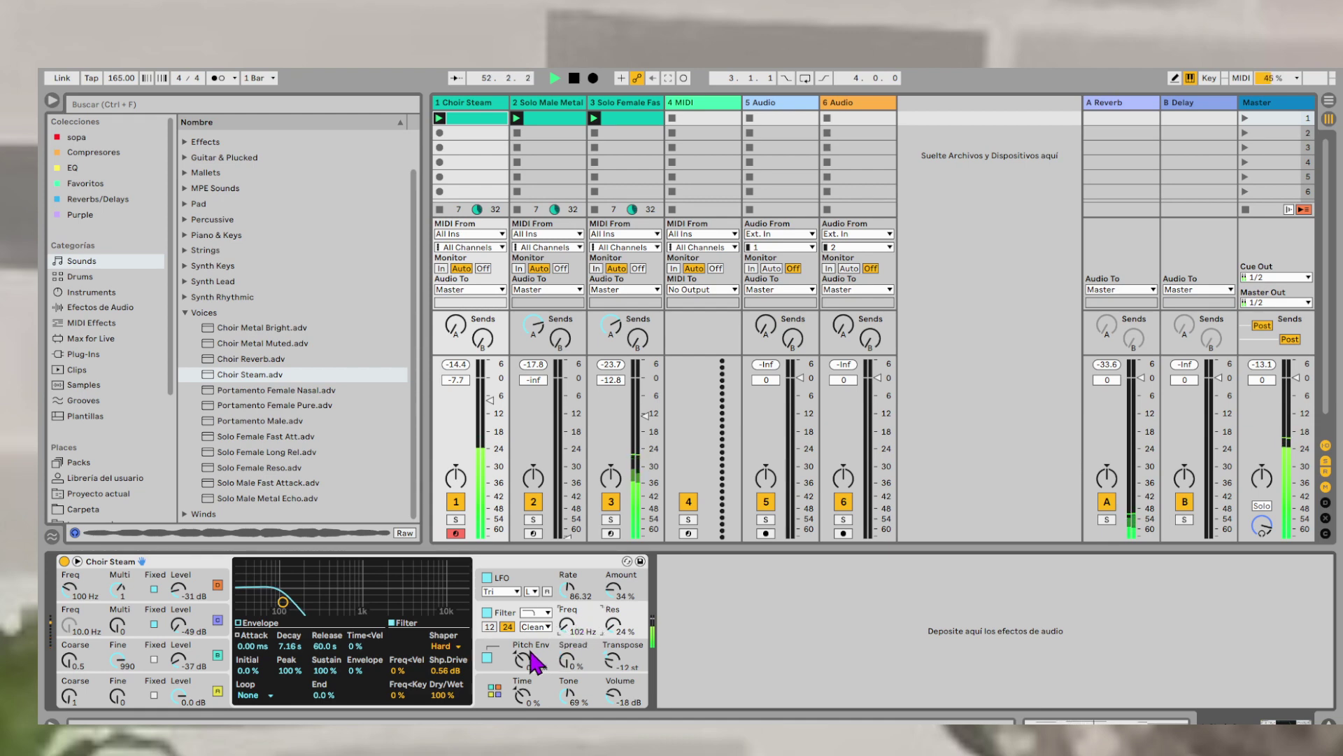
{"action": "mouse_move", "coordinate": [567, 697]}
{"action": "left_mouse_down"}
{"action": "mouse_move", "coordinate": [571, 725]}
{"action": "mouse_move", "coordinate": [568, 678]}
{"action": "left_mouse_up"}
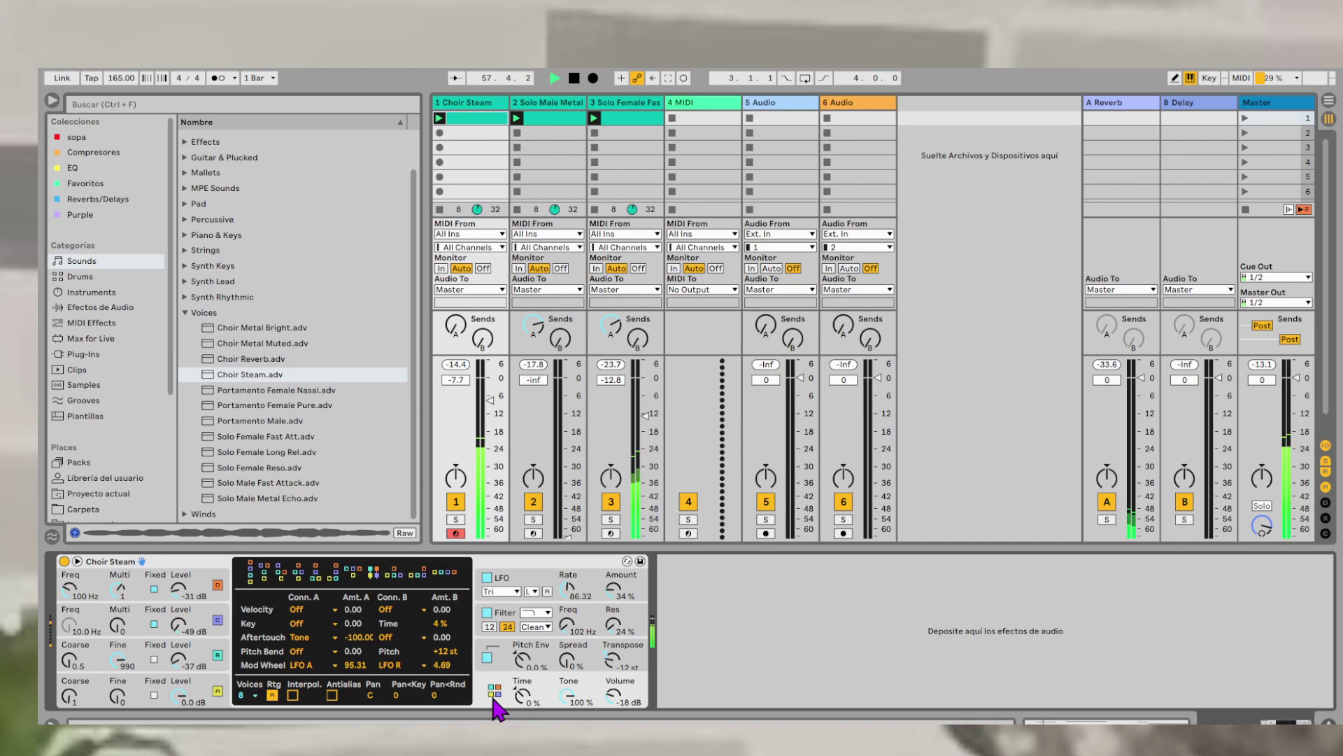
- Solo the Choir Steam track and audition Operator's algorithms one by one, ending on the routing with four operators in a square
{"action": "left_click", "coordinate": [461, 520]}
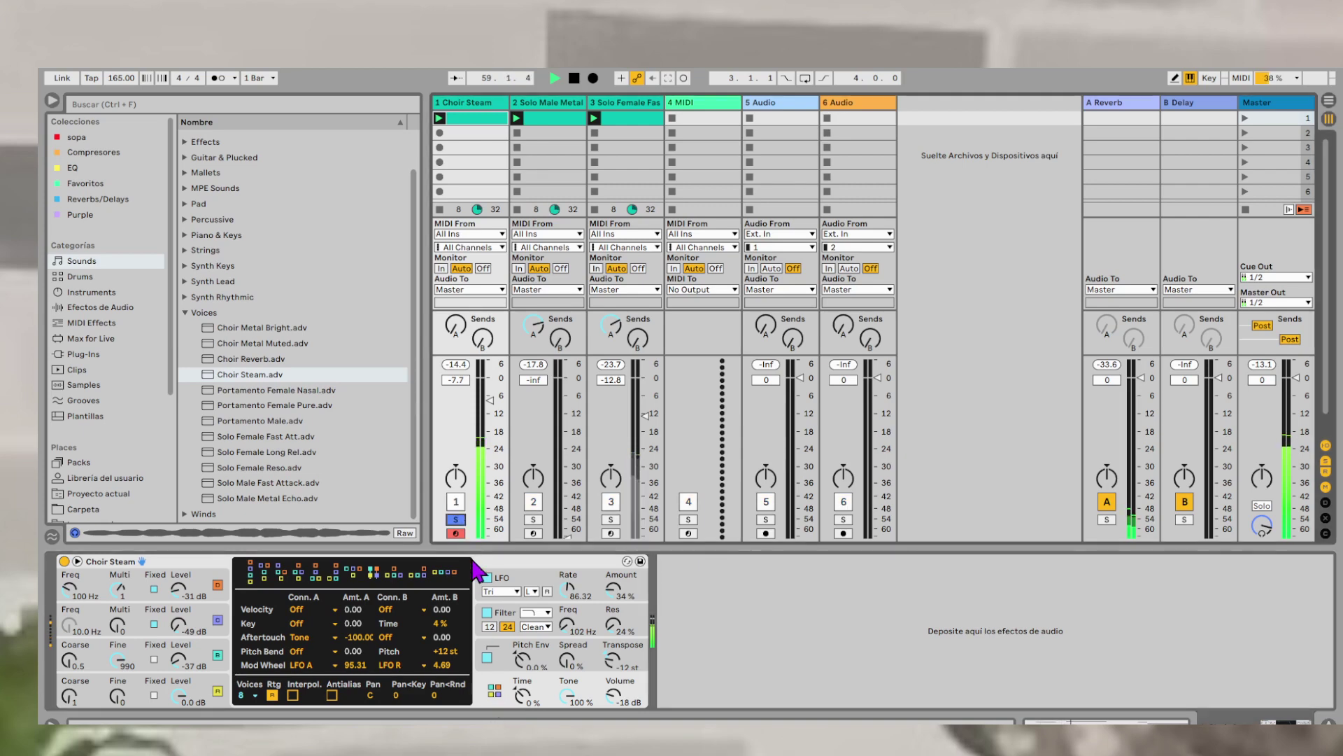
{"action": "left_click", "coordinate": [255, 579]}
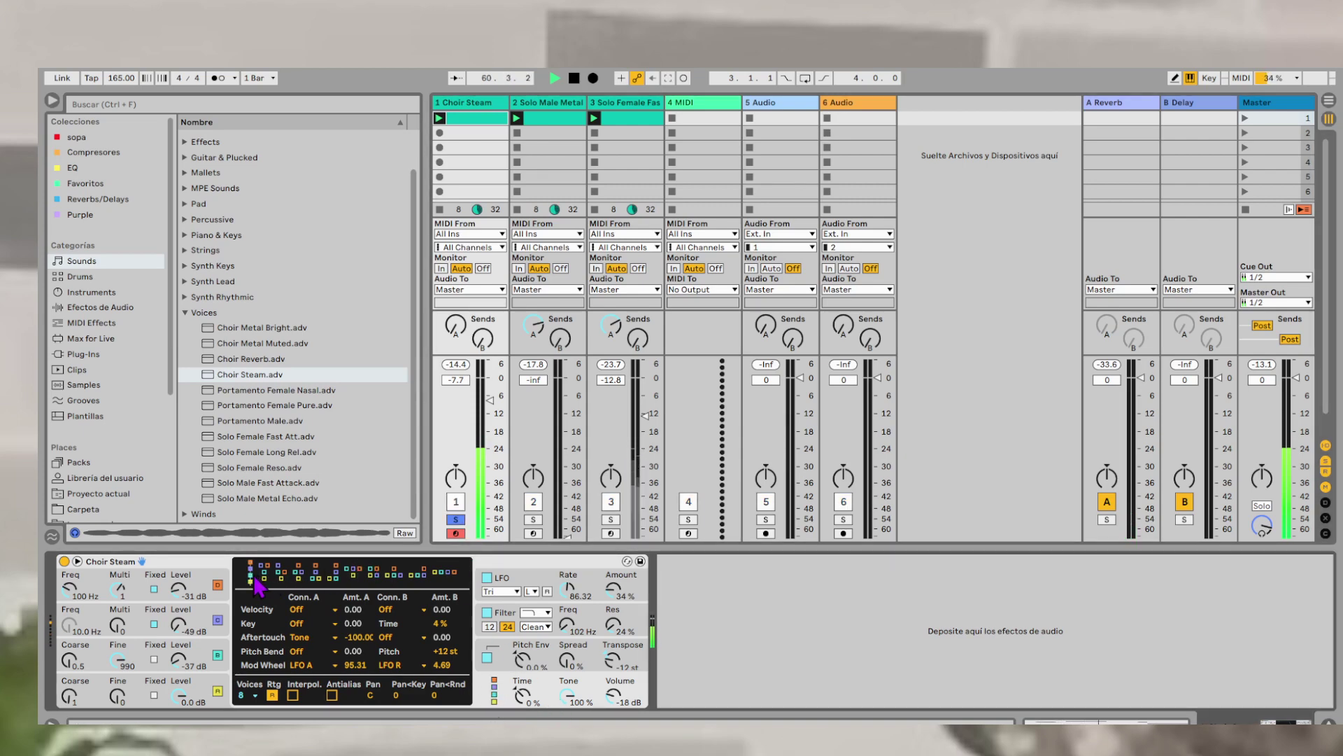
{"action": "left_click", "coordinate": [264, 575]}
{"action": "left_click", "coordinate": [280, 574]}
{"action": "left_click", "coordinate": [299, 571]}
{"action": "left_click", "coordinate": [315, 575]}
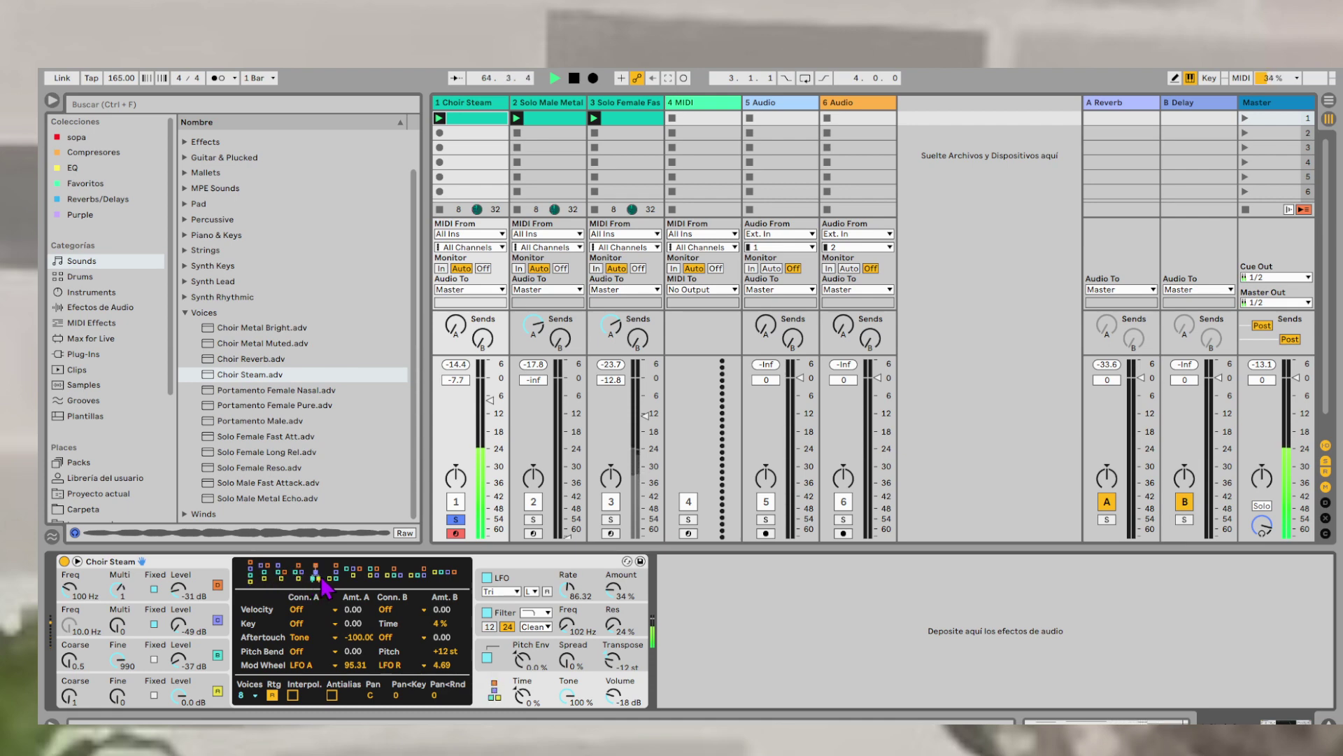
{"action": "left_click", "coordinate": [329, 578]}
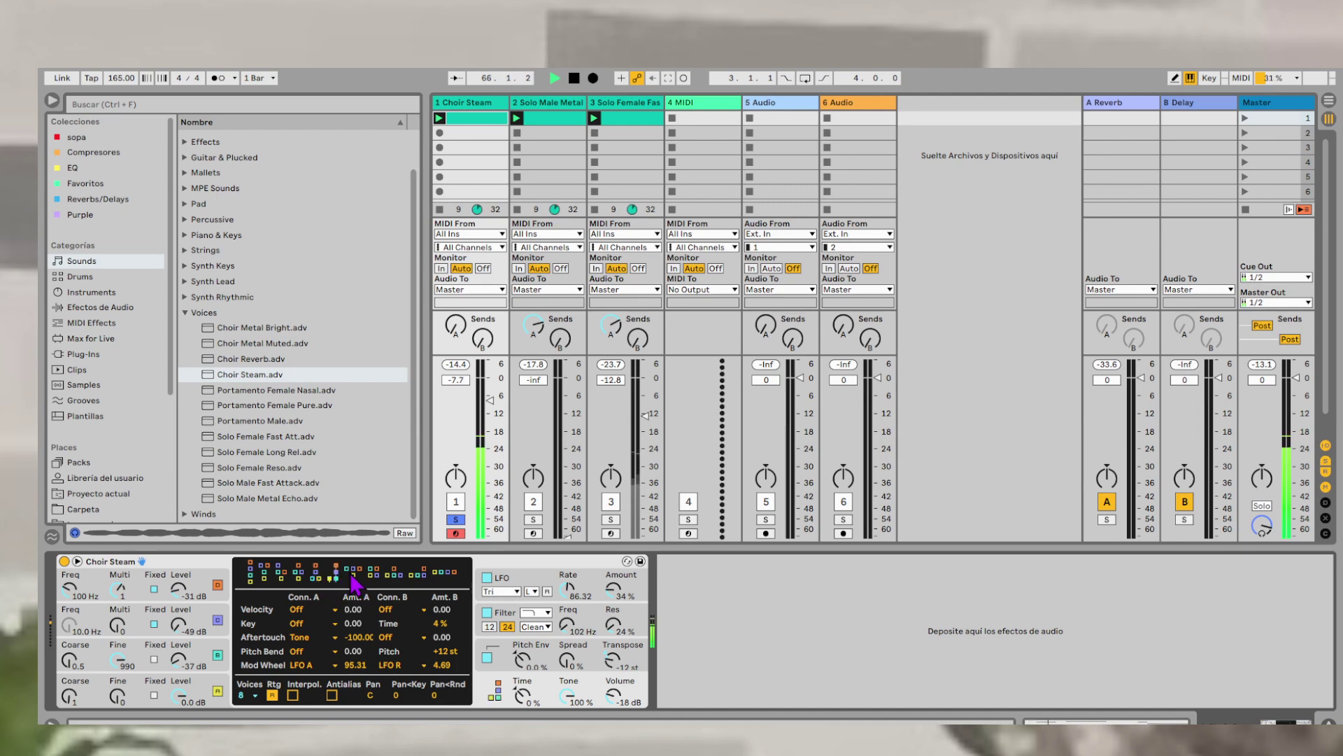
{"action": "left_click", "coordinate": [355, 575]}
{"action": "left_click", "coordinate": [374, 573]}
{"action": "left_click", "coordinate": [394, 574]}
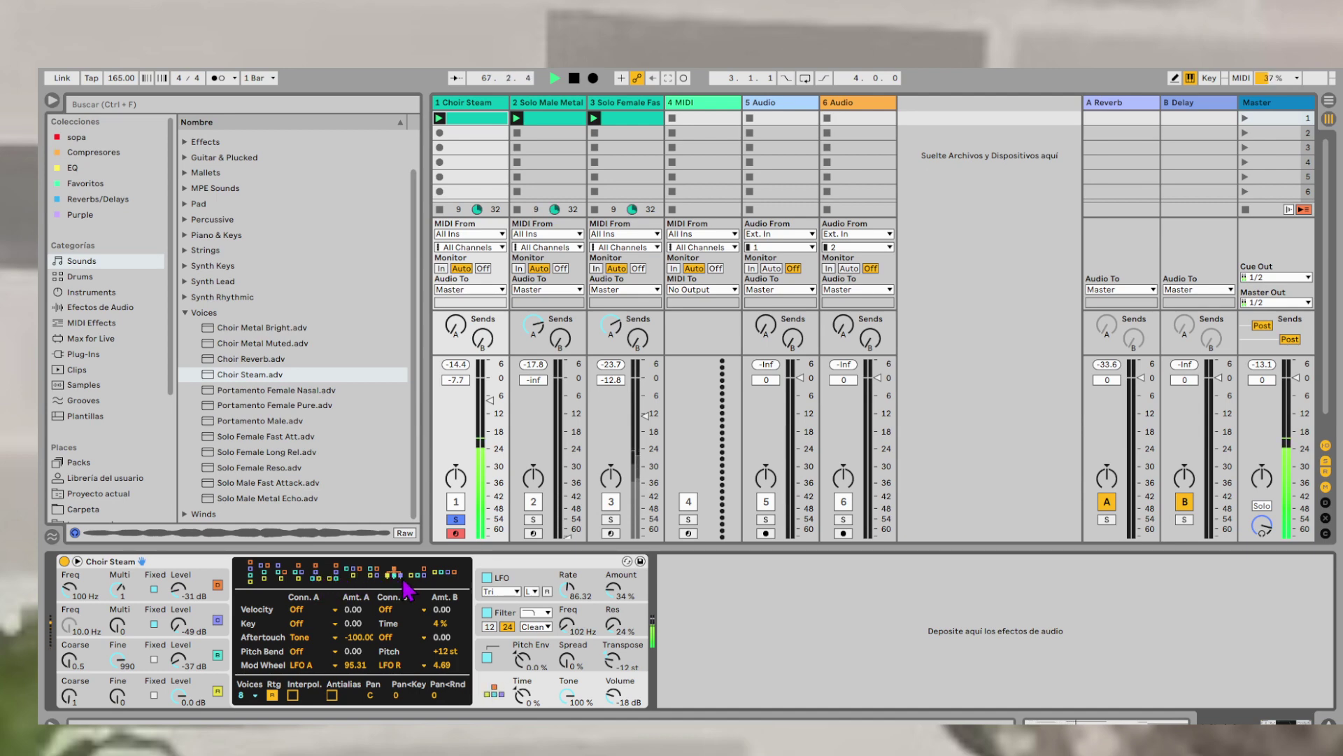
{"action": "left_click", "coordinate": [426, 575]}
{"action": "left_click", "coordinate": [443, 575]}
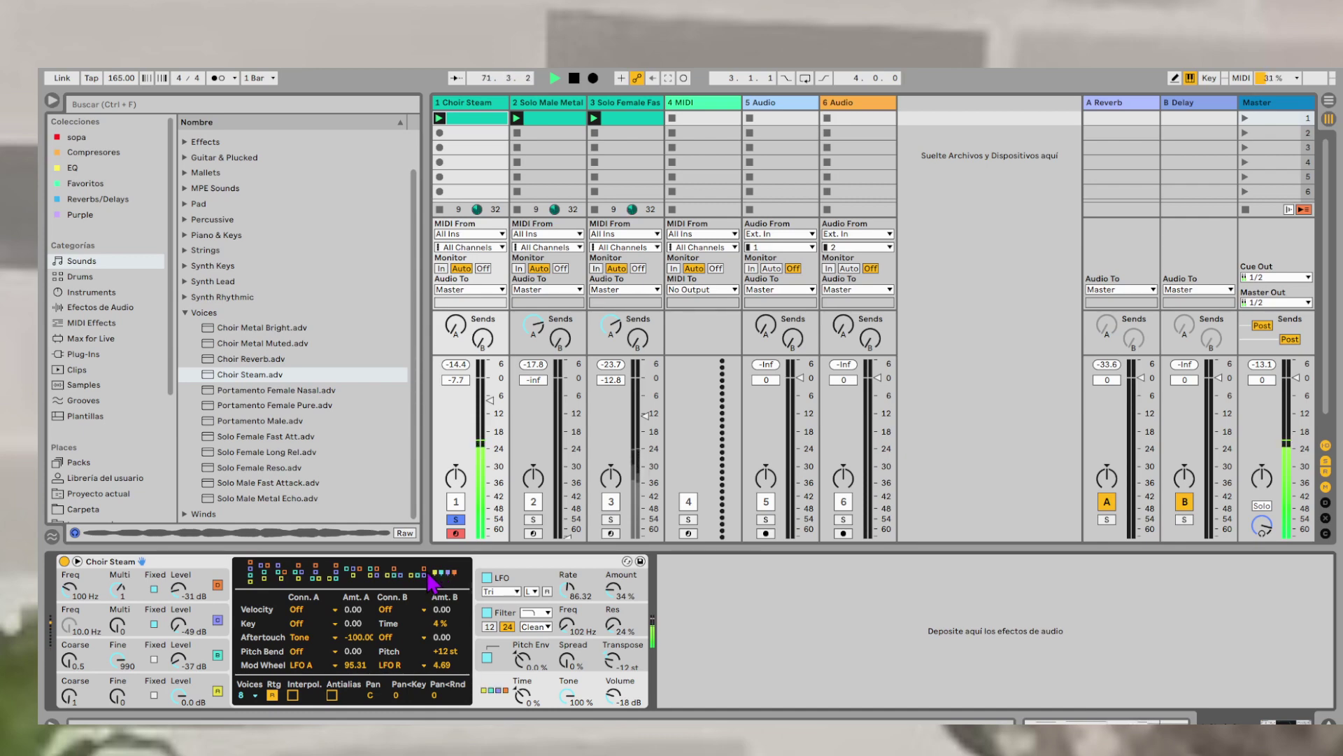
{"action": "left_click", "coordinate": [252, 582]}
{"action": "left_click", "coordinate": [266, 576]}
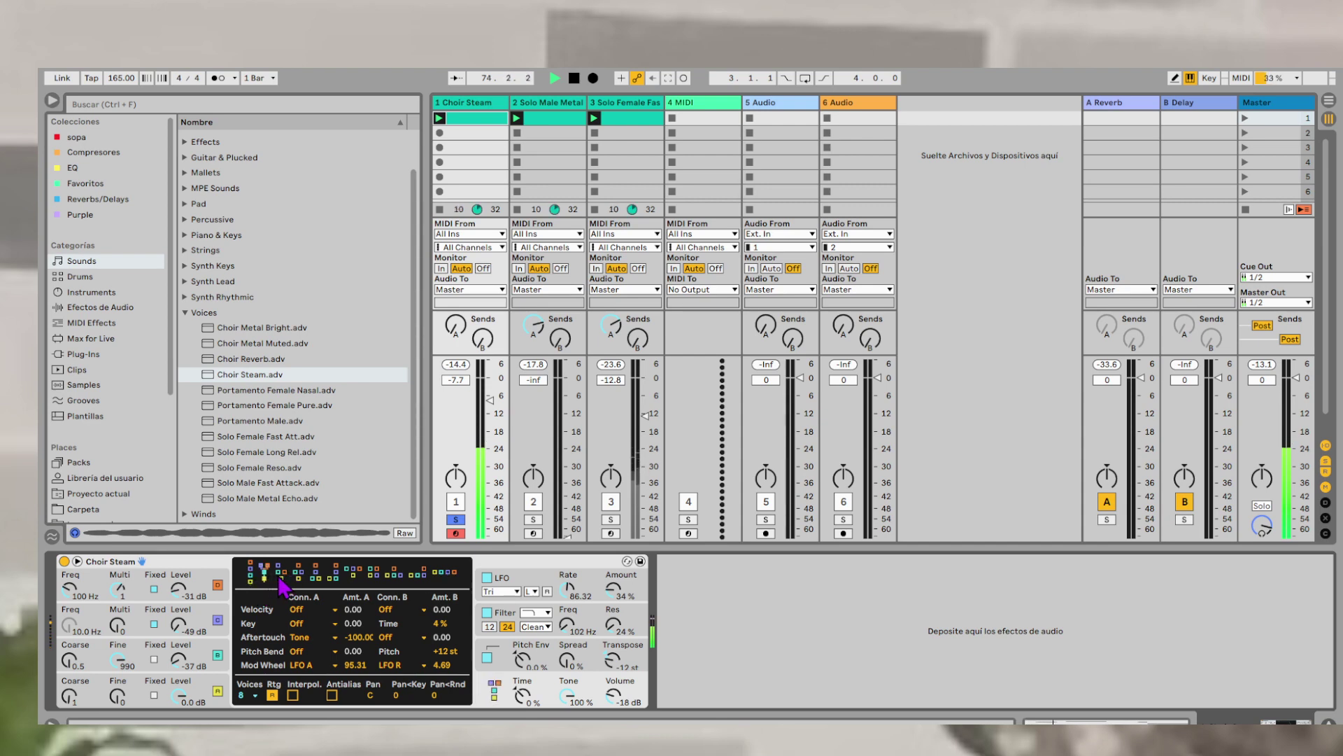
{"action": "left_click", "coordinate": [335, 572]}
{"action": "left_click", "coordinate": [371, 572]}
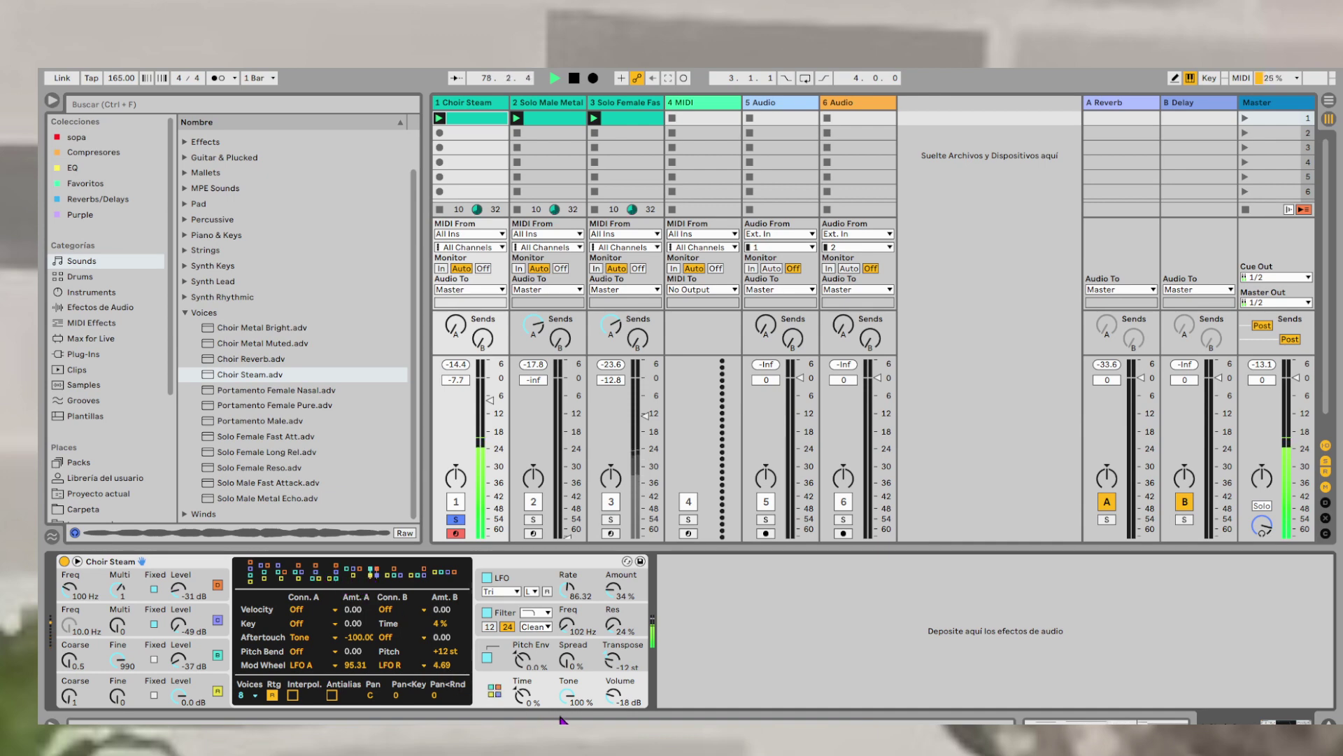
- Set Choir Steam's Operator Tone to 0.0 % and Spread to 51 %, and unsolo the track
{"action": "left_click_drag", "start_coordinate": [575, 701], "coordinate": [575, 752]}
{"action": "left_click_drag", "start_coordinate": [568, 658], "coordinate": [568, 602]}
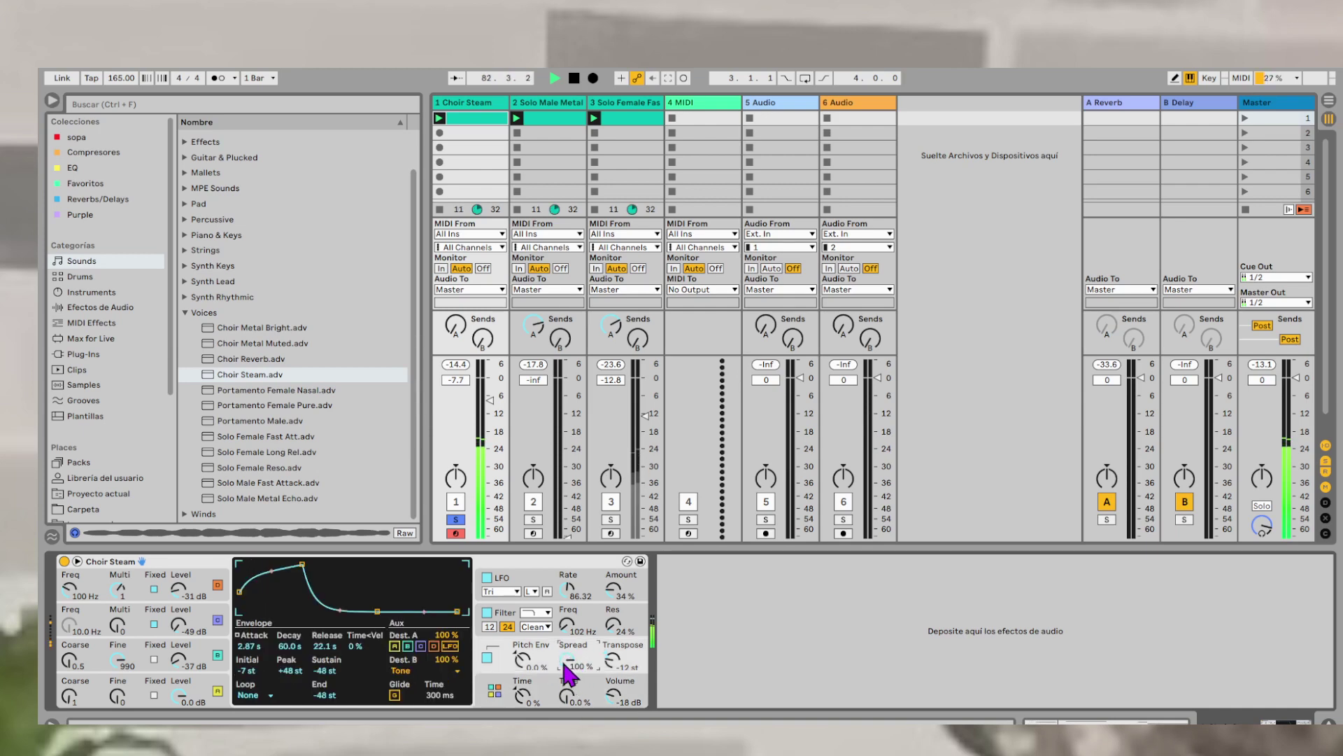
{"action": "left_click_drag", "start_coordinate": [566, 672], "coordinate": [567, 680]}
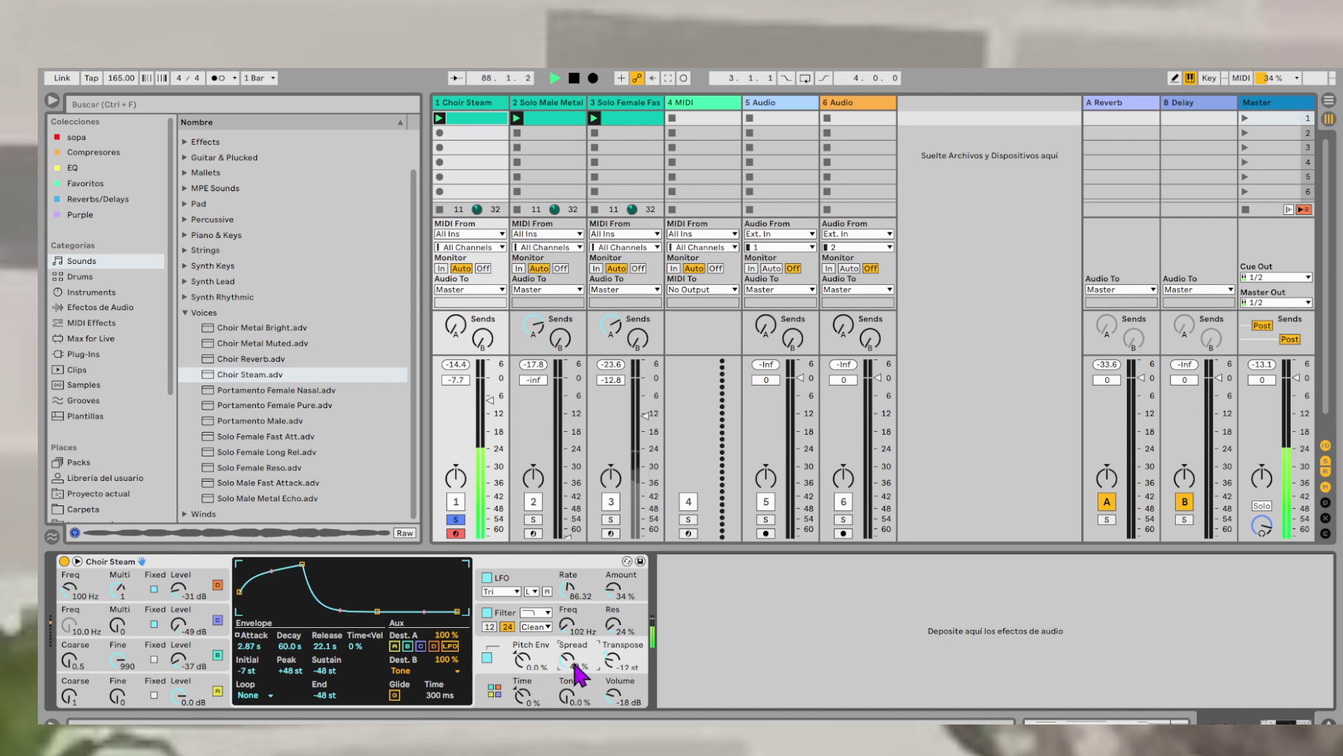
{"action": "left_click_drag", "start_coordinate": [569, 665], "coordinate": [569, 664]}
{"action": "left_click", "coordinate": [456, 519]}
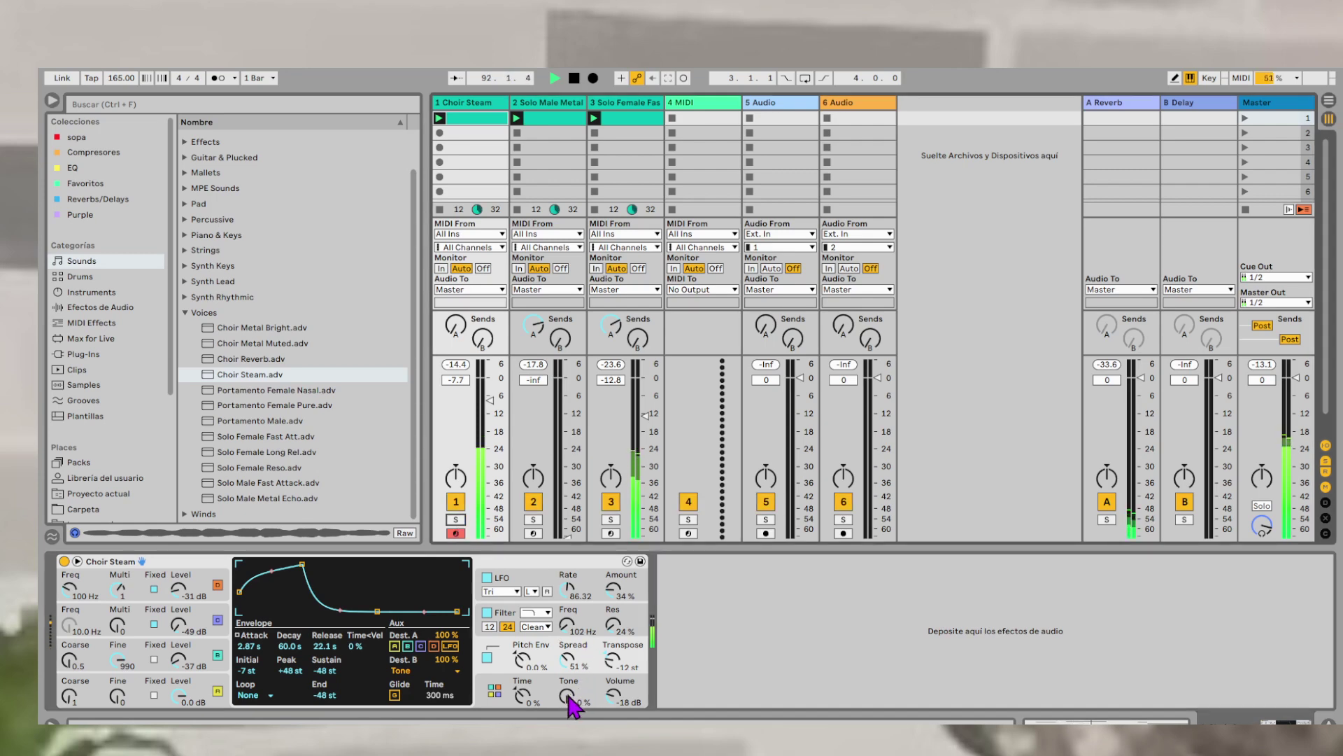
- Rebalance the layers by setting the Choir Steam track's volume to -15.0 dB and the Solo Male Metal track's to -9.6 dB
{"action": "left_click_drag", "start_coordinate": [487, 424], "coordinate": [488, 432]}
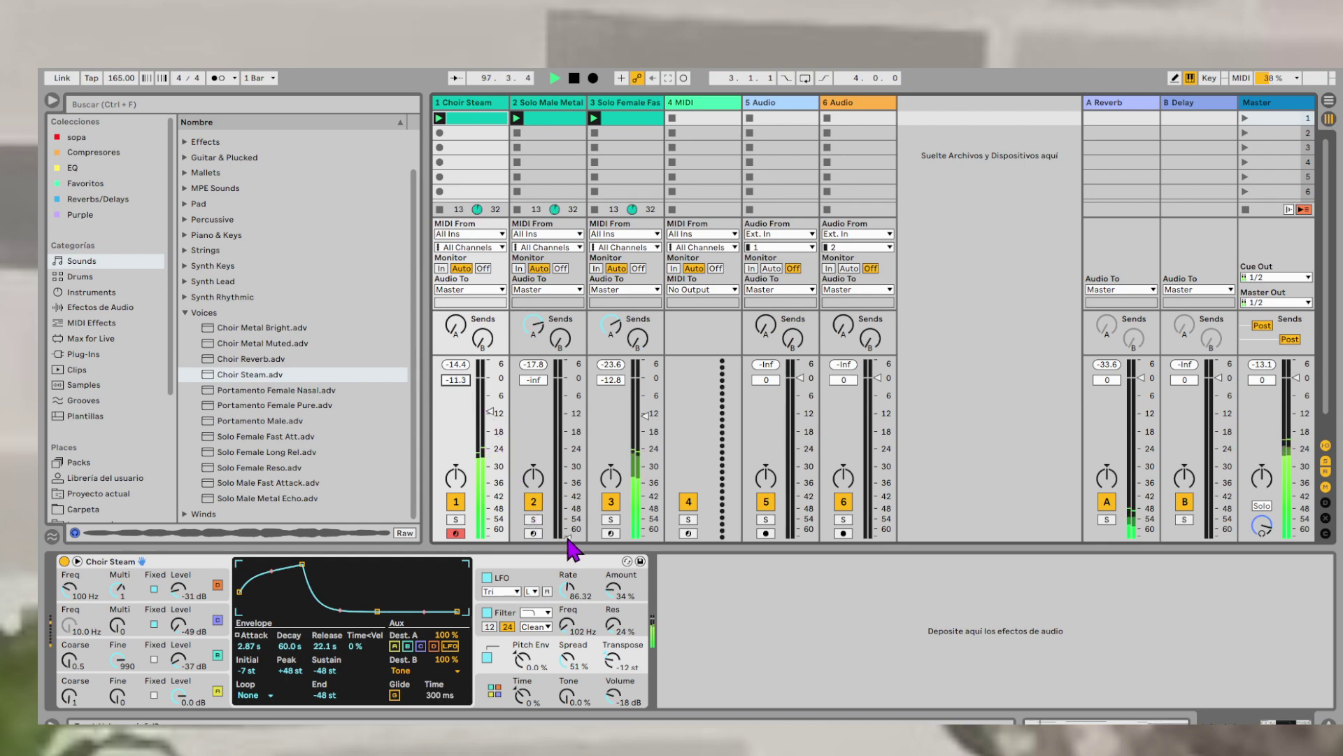
{"action": "left_click_drag", "start_coordinate": [568, 538], "coordinate": [569, 408]}
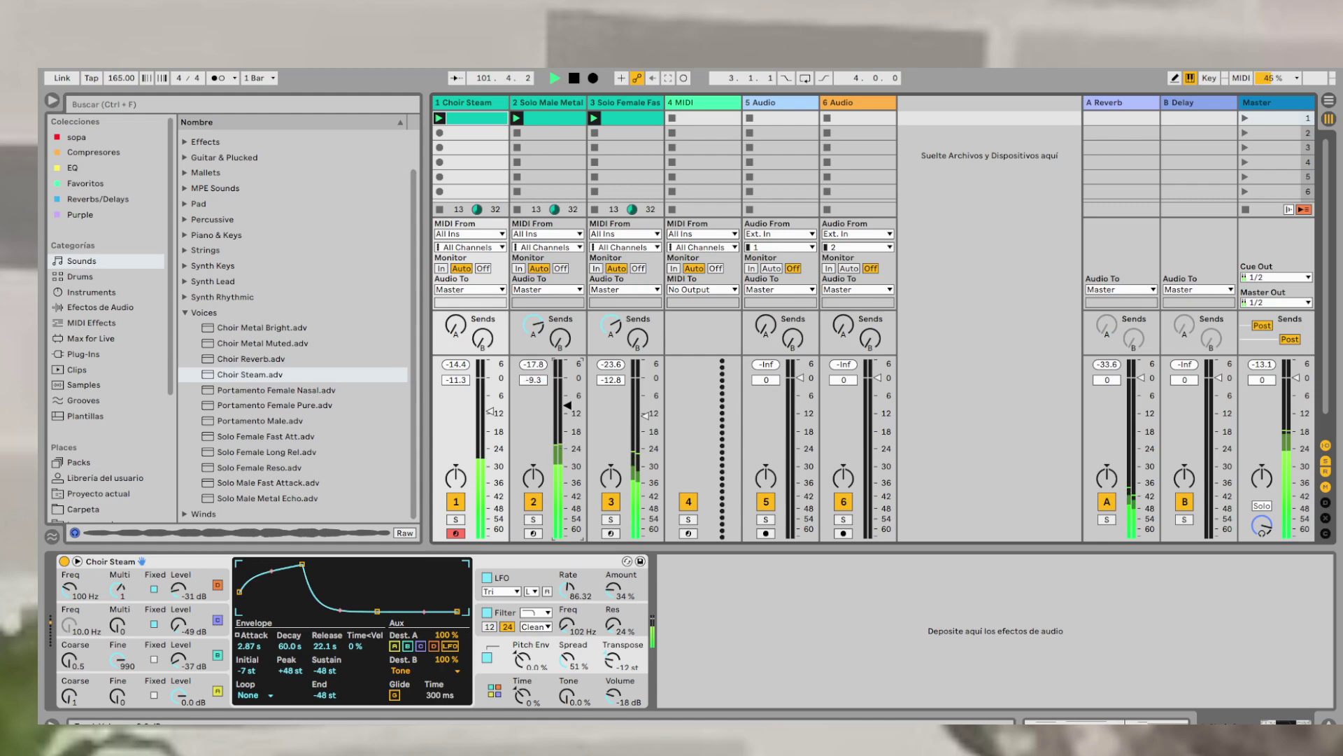
{"action": "left_click_drag", "start_coordinate": [569, 405], "coordinate": [568, 401]}
{"action": "left_click_drag", "start_coordinate": [568, 404], "coordinate": [567, 401]}
{"action": "left_click_drag", "start_coordinate": [567, 399], "coordinate": [490, 416]}
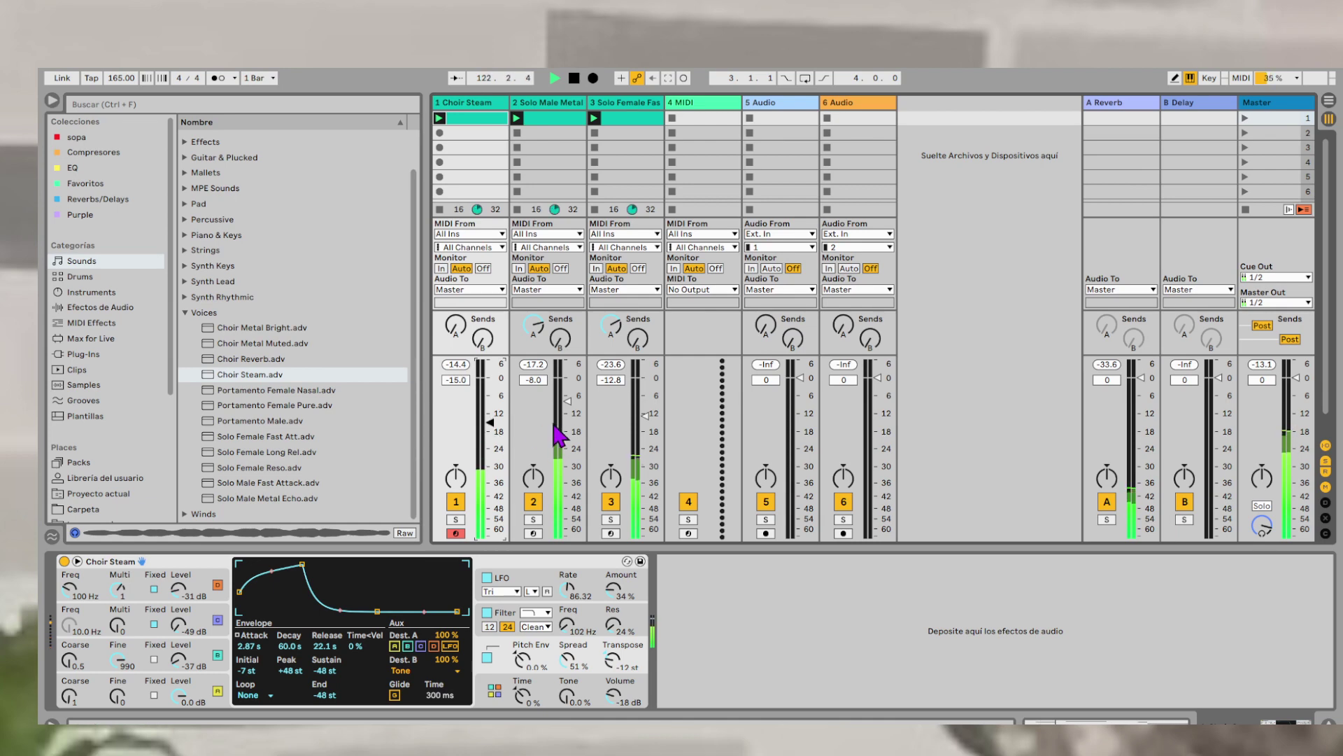
{"action": "left_click_drag", "start_coordinate": [567, 401], "coordinate": [568, 403]}
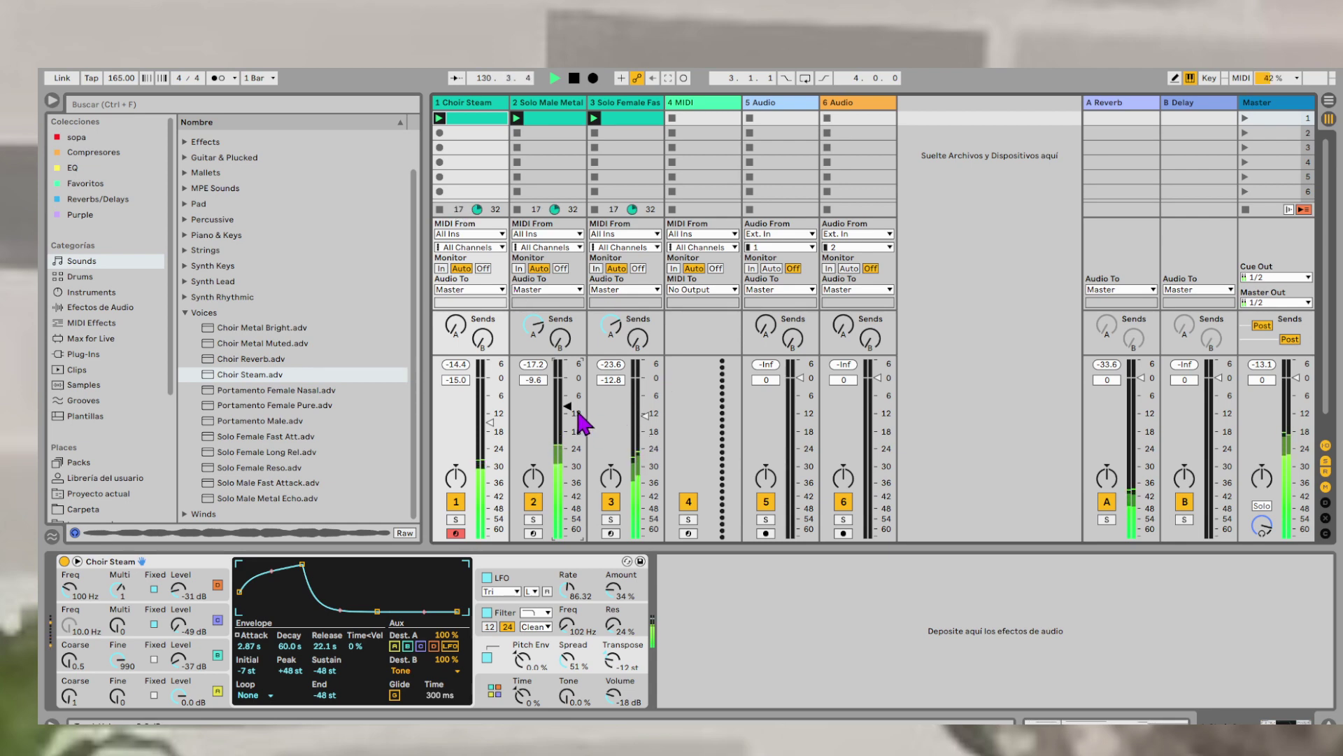
- Raise the filter frequency of the Solo Male Metal Echo Operator to 3.44 kHz
{"action": "left_click", "coordinate": [544, 103]}
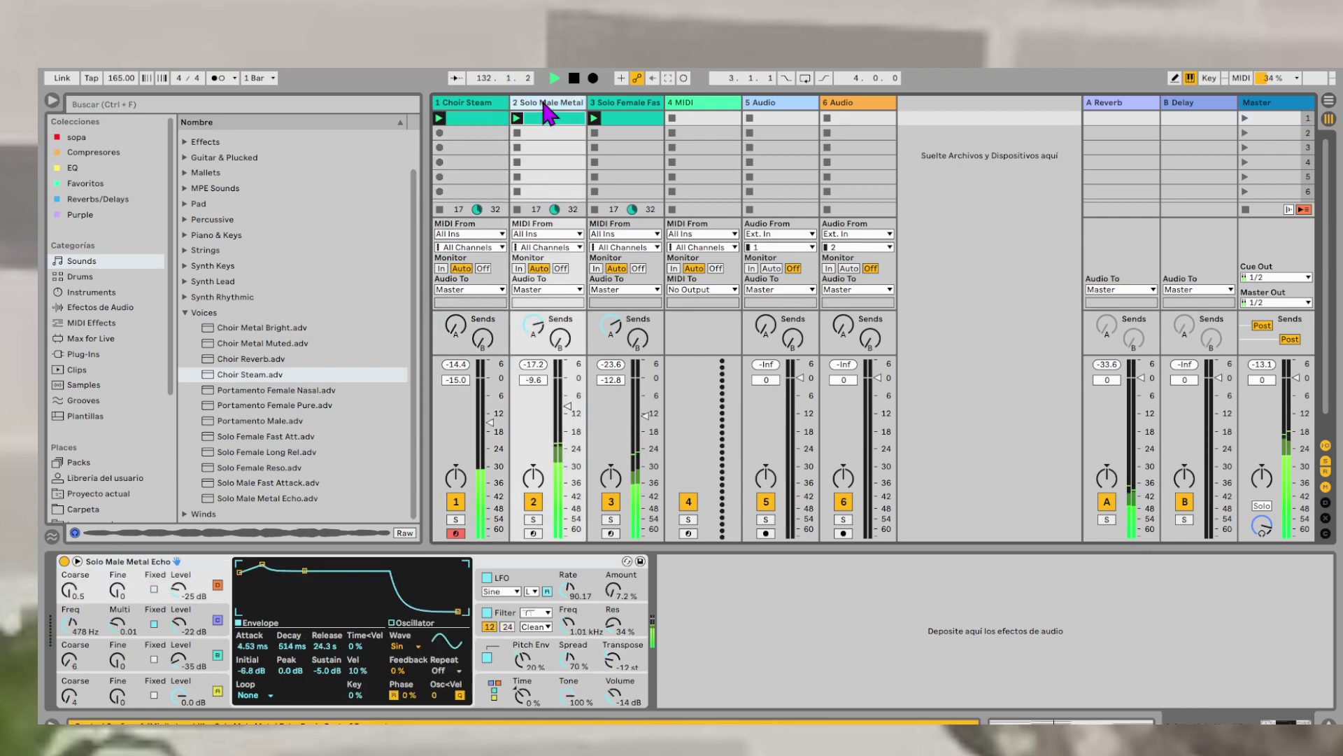
{"action": "left_click", "coordinate": [588, 621]}
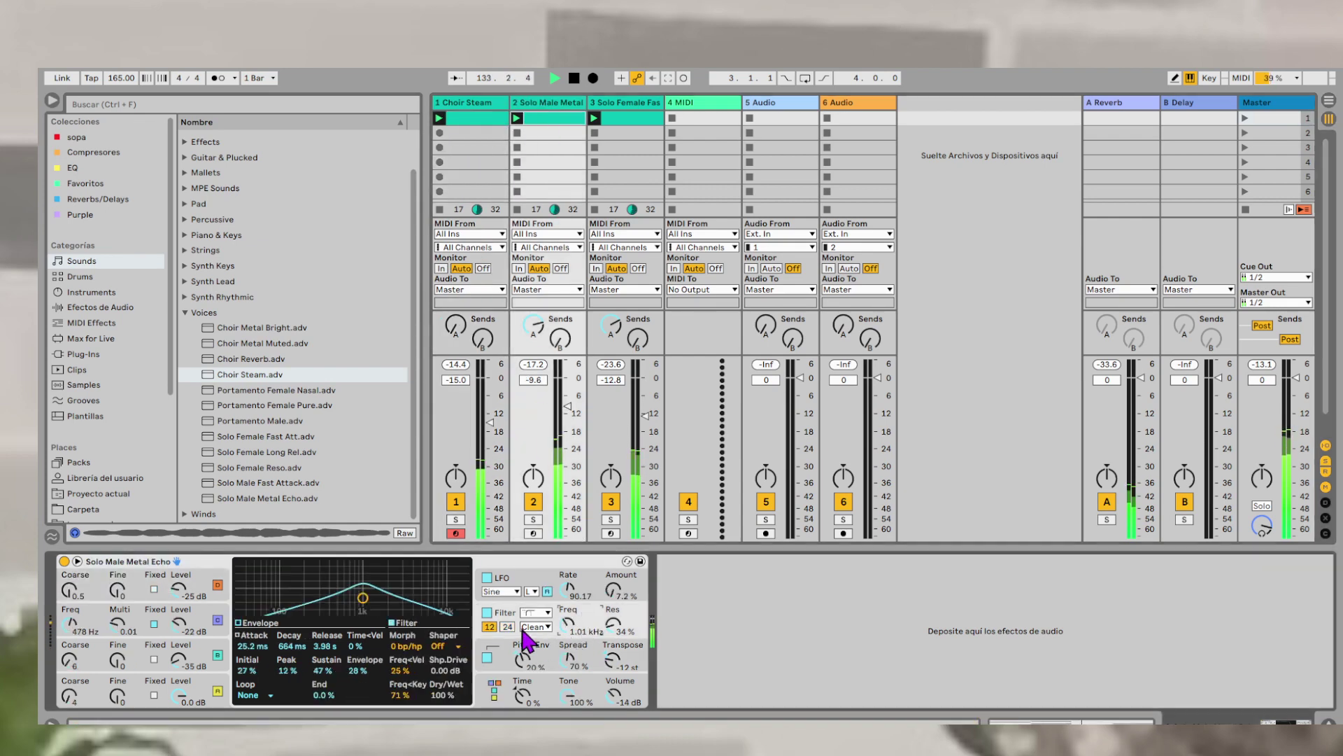
{"action": "mouse_move", "coordinate": [566, 623]}
{"action": "left_mouse_down"}
{"action": "mouse_move", "coordinate": [566, 601]}
{"action": "mouse_move", "coordinate": [566, 655]}
{"action": "mouse_move", "coordinate": [565, 597]}
{"action": "left_mouse_up"}
- Set Solo Male Metal Echo's Operator volume to -8.0 dB and its track volume to -3.6 dB
{"action": "left_click_drag", "start_coordinate": [568, 408], "coordinate": [566, 384]}
{"action": "left_click_drag", "start_coordinate": [614, 695], "coordinate": [615, 679]}
{"action": "left_click_drag", "start_coordinate": [567, 378], "coordinate": [567, 386]}
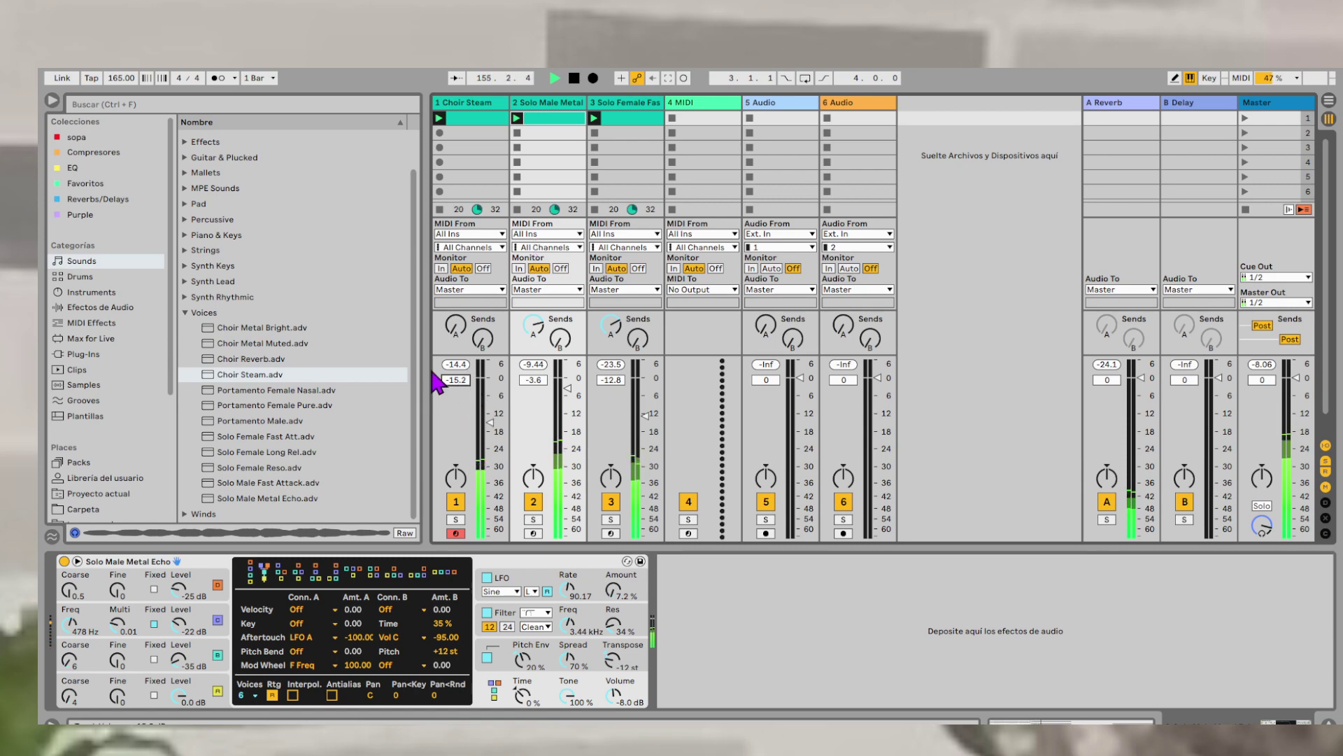
- Audition Abdominal Bass, Acid Bass and Acid Meltdown Bass from the Bass sounds, and load Acid Bass.adv onto MIDI track 4
{"action": "left_click", "coordinate": [185, 313]}
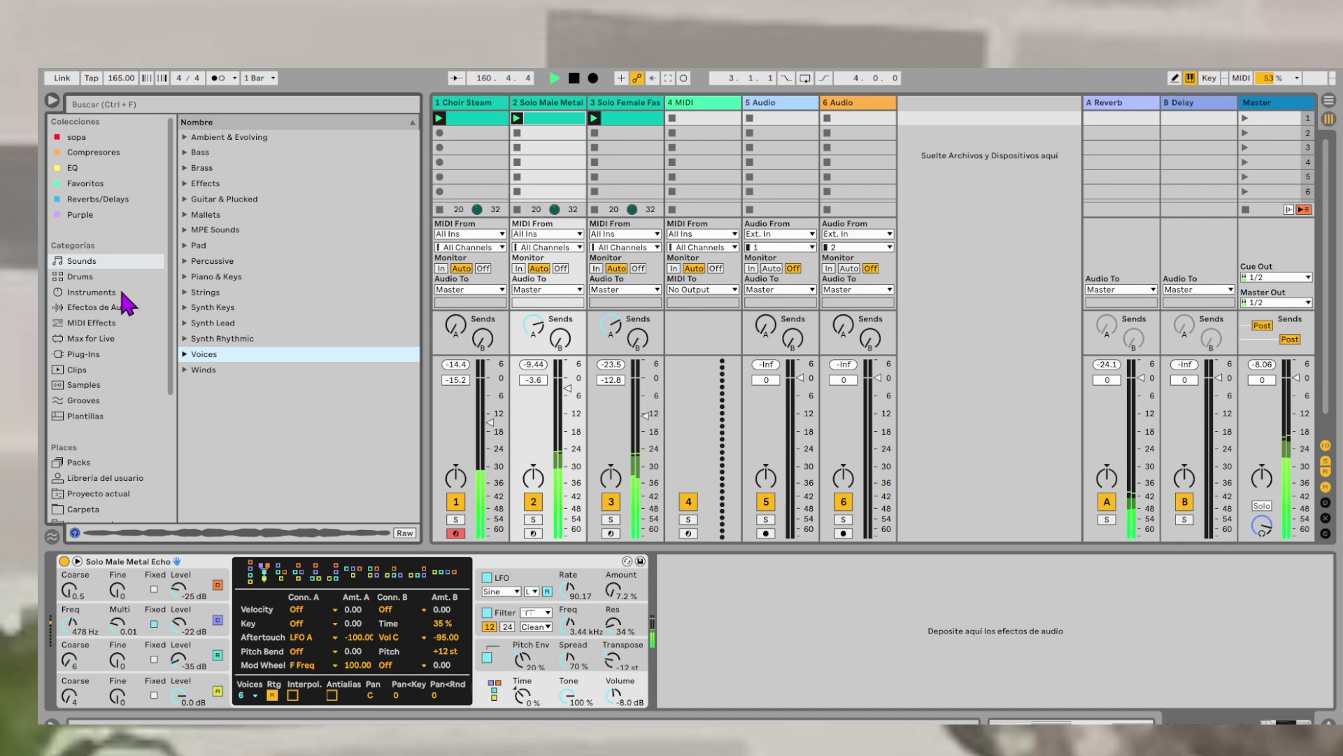
{"action": "left_click", "coordinate": [186, 153]}
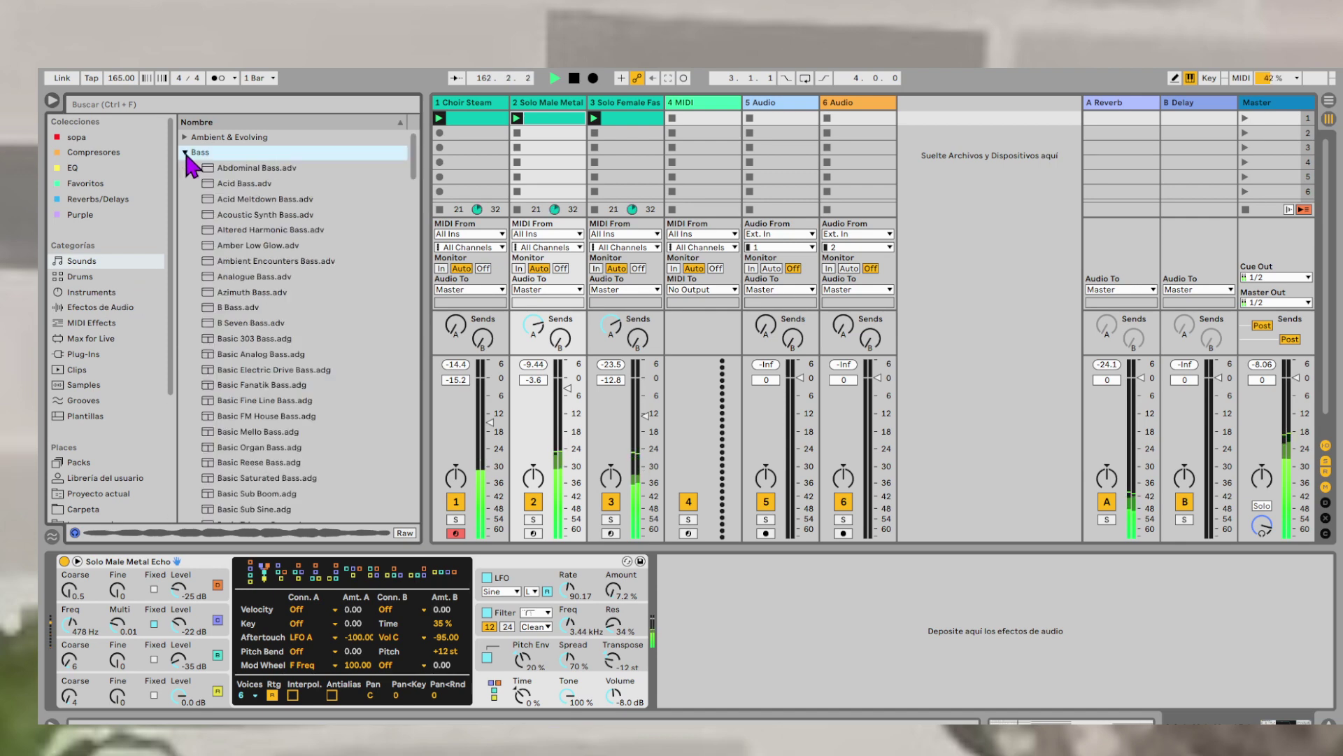
{"action": "left_click", "coordinate": [246, 168]}
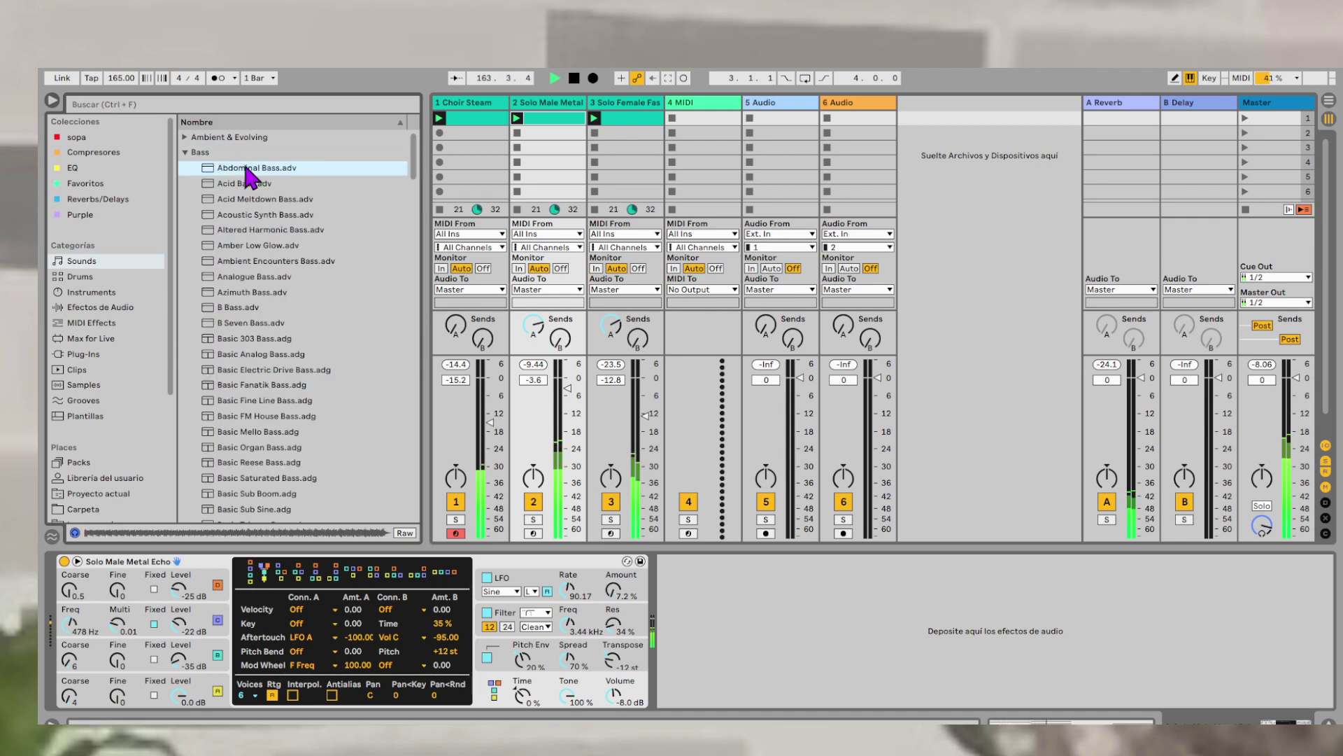
{"action": "left_click", "coordinate": [256, 184]}
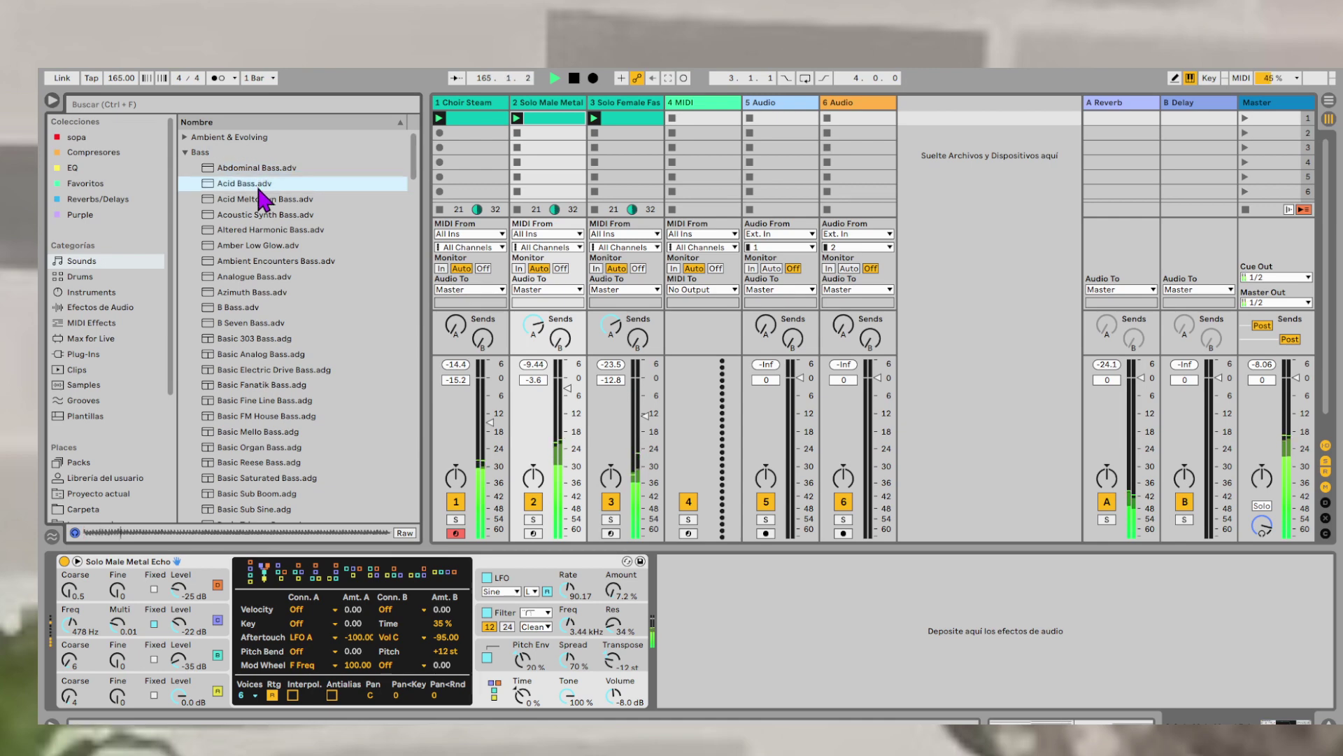
{"action": "left_click", "coordinate": [258, 202]}
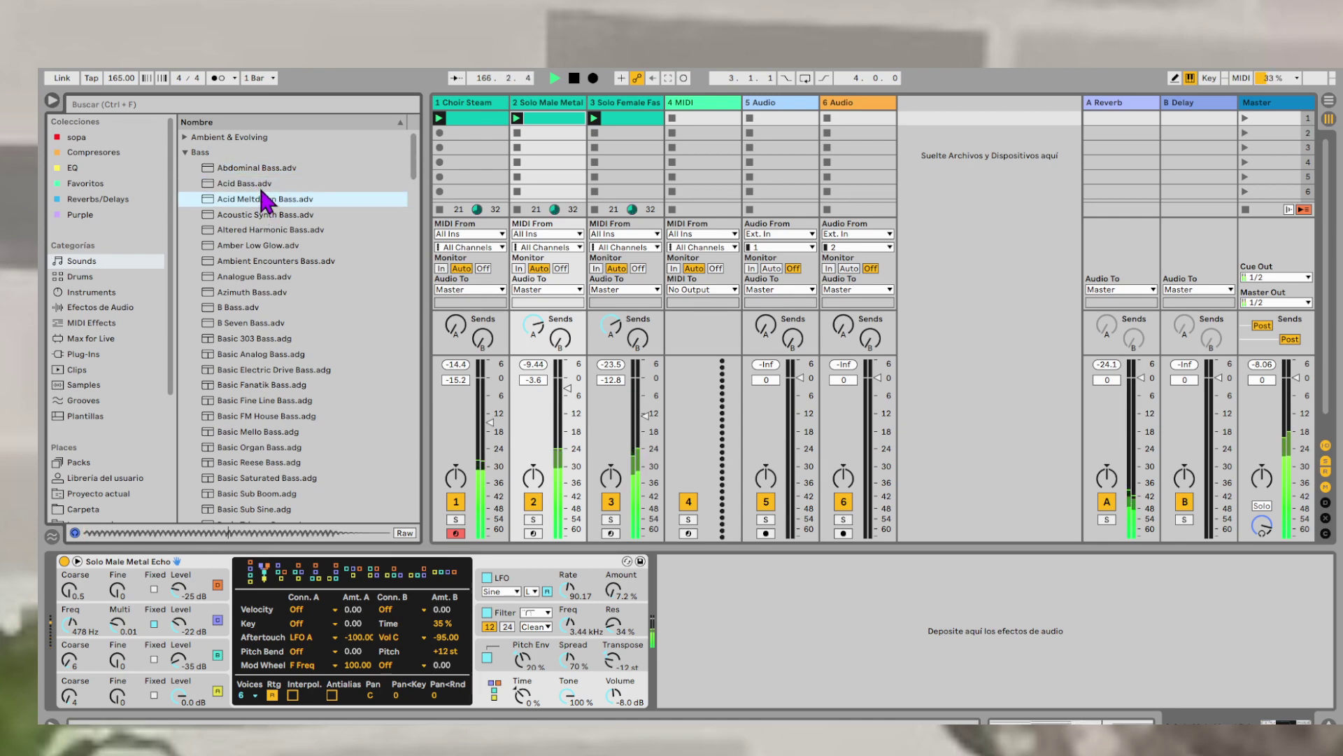
{"action": "left_click", "coordinate": [256, 187]}
{"action": "left_click_drag", "start_coordinate": [256, 189], "coordinate": [676, 105]}
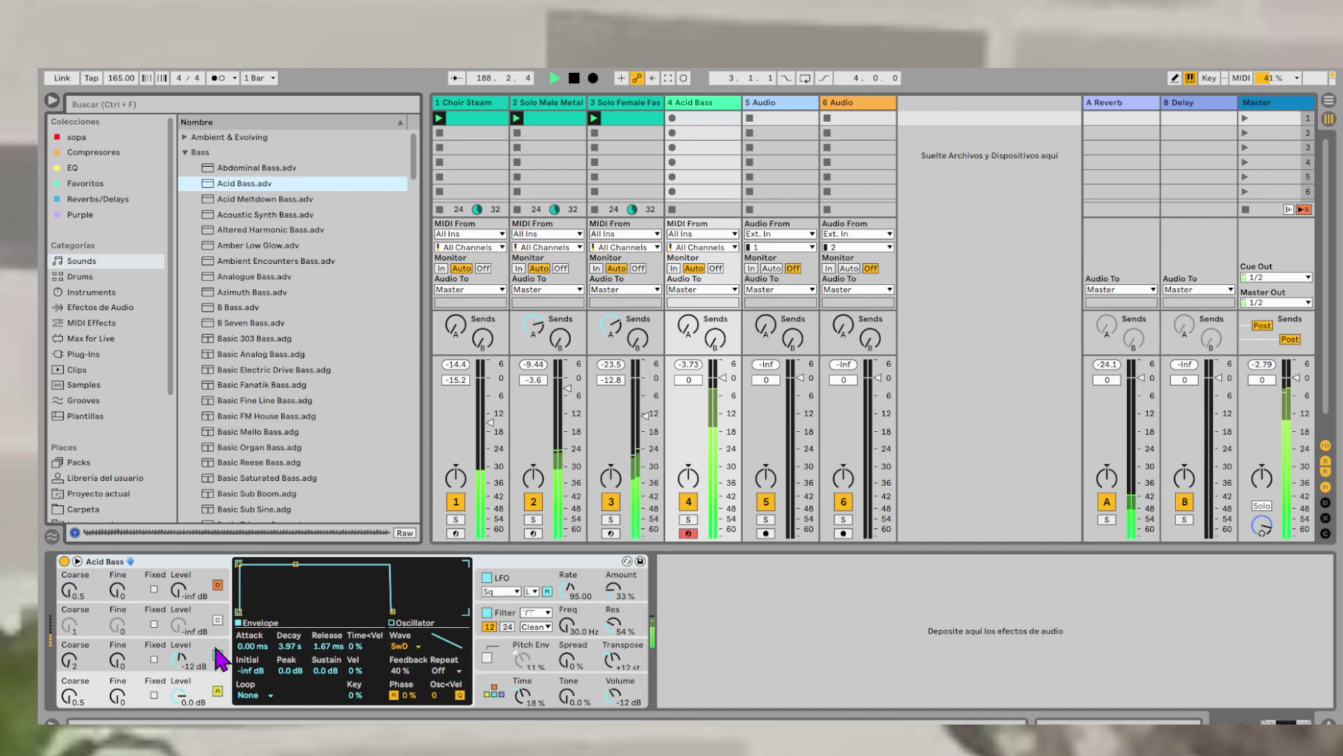
- Audition Acid Meltdown Bass and Acoustic Synth Bass on track 4, then load Altered Harmonic Bass.adv and try it with scene 1
{"action": "double_click", "coordinate": [256, 198]}
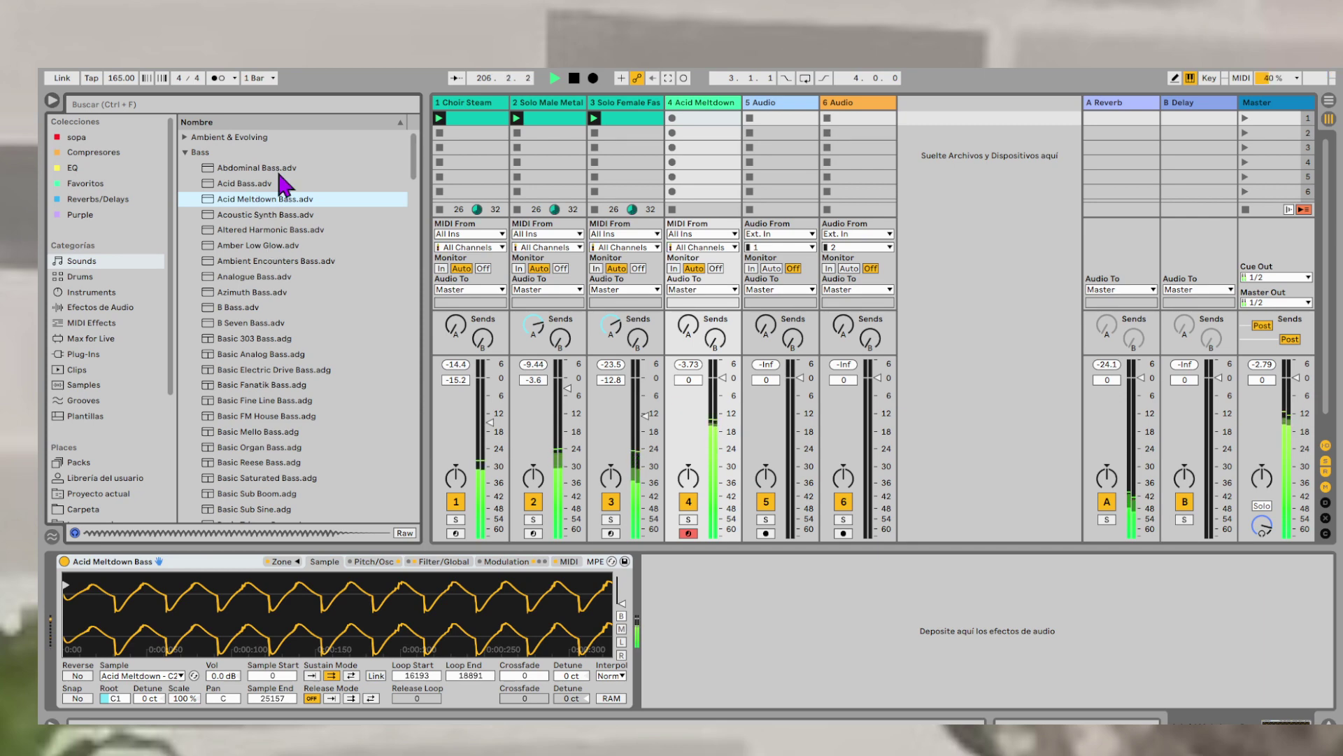
{"action": "left_click", "coordinate": [255, 212]}
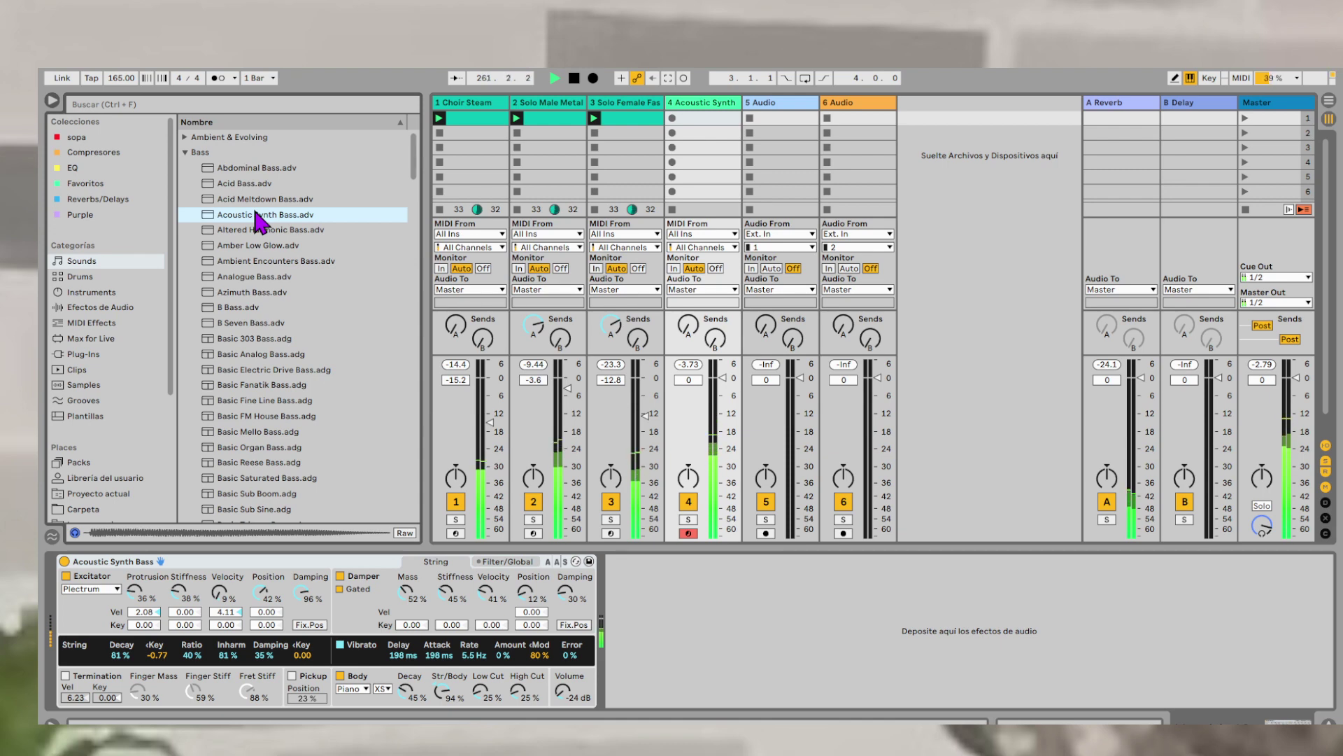
{"action": "left_click", "coordinate": [269, 229]}
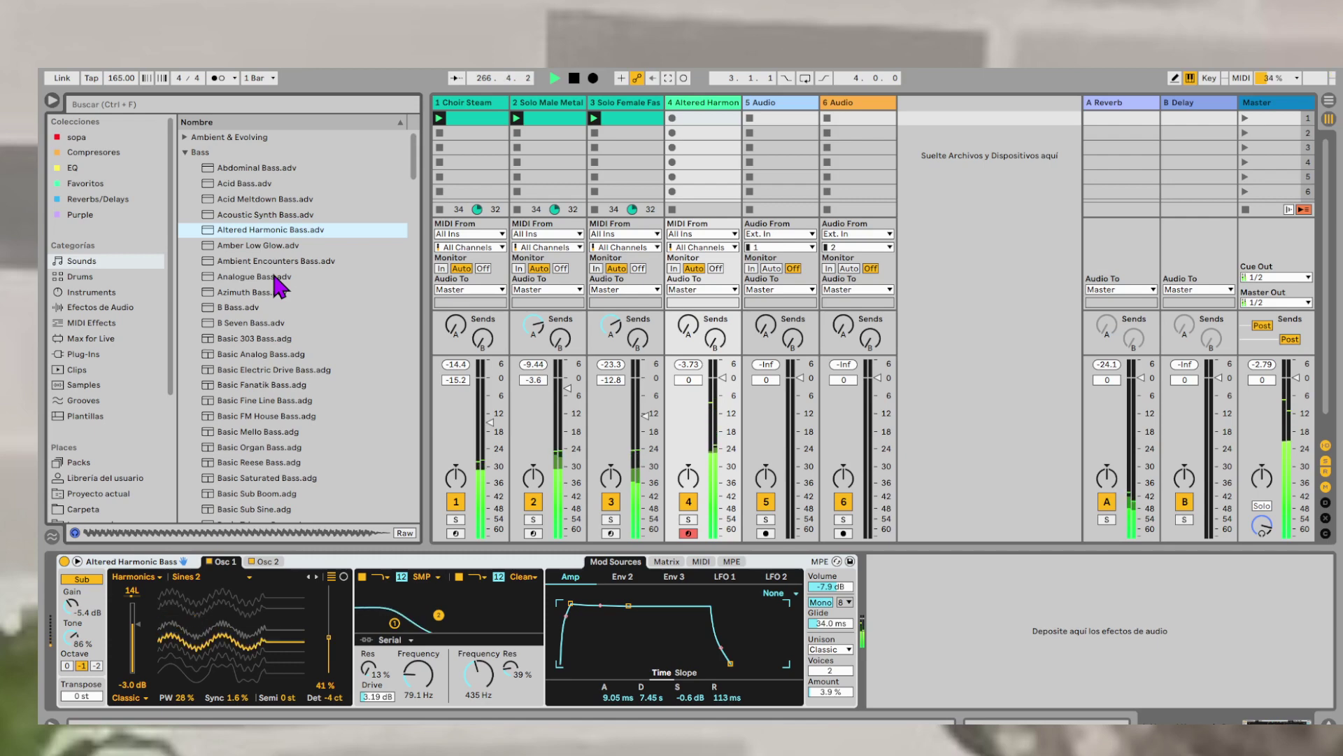
{"action": "key", "text": "space"}
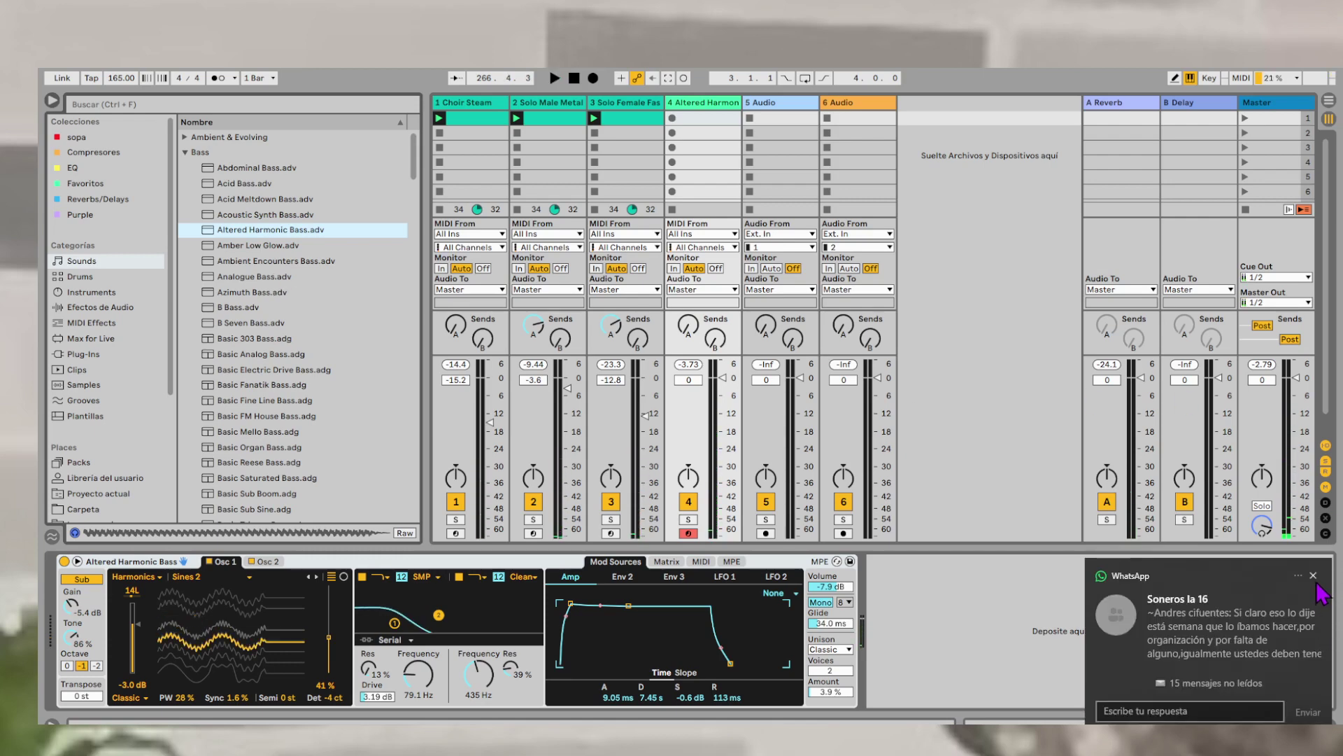
{"action": "left_click", "coordinate": [1314, 577]}
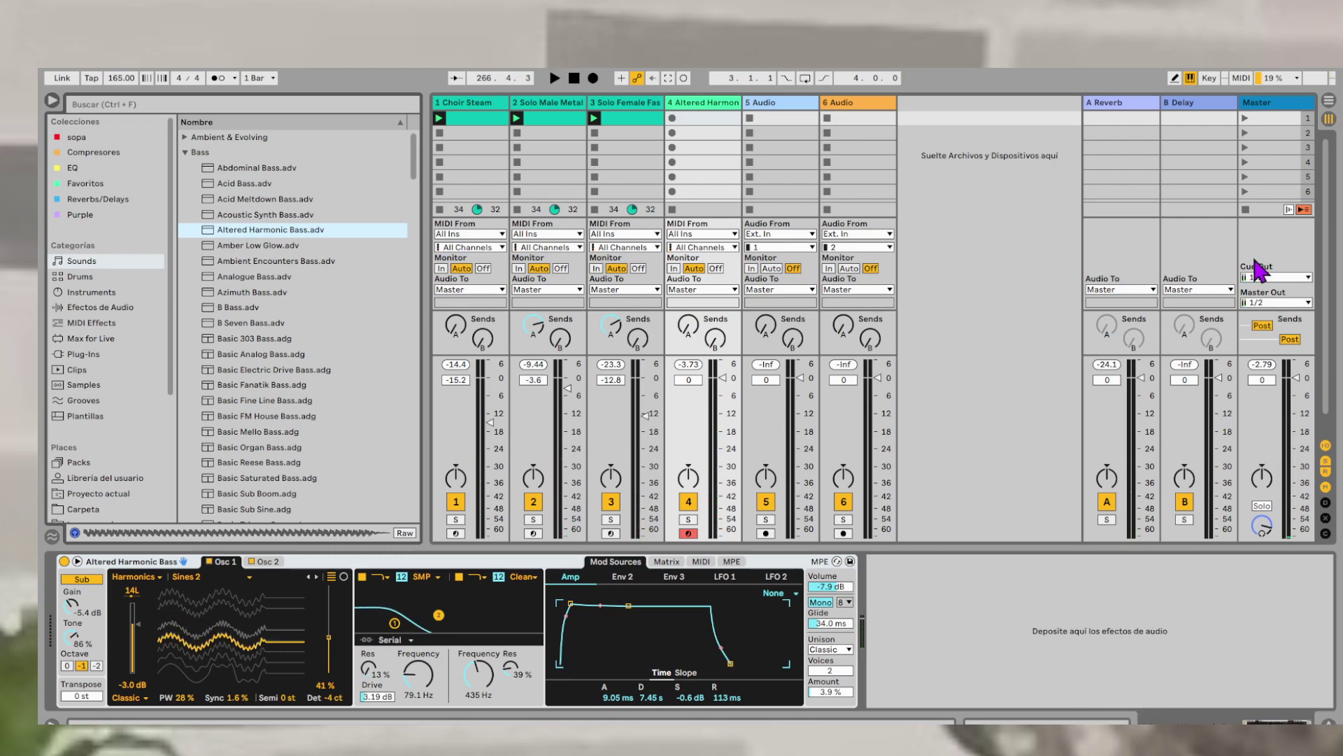
{"action": "left_click", "coordinate": [1243, 118]}
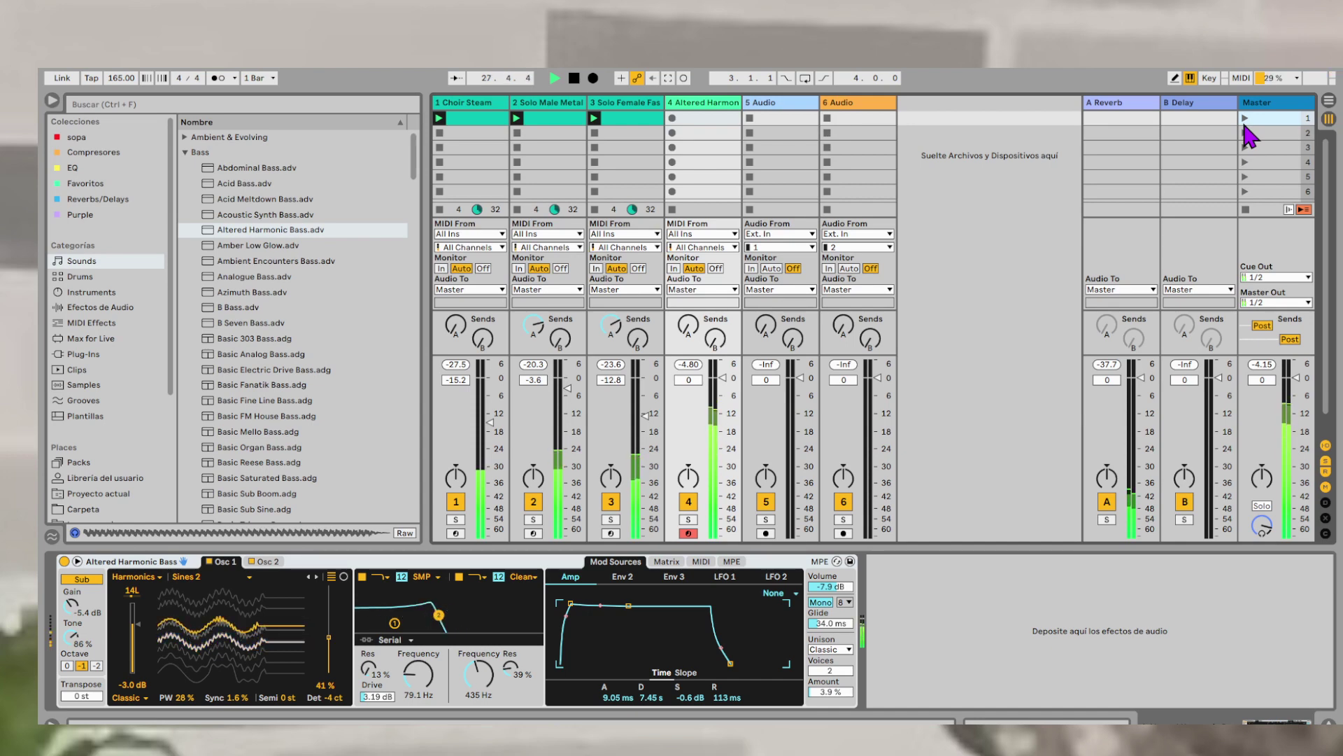
{"action": "key", "text": "space"}
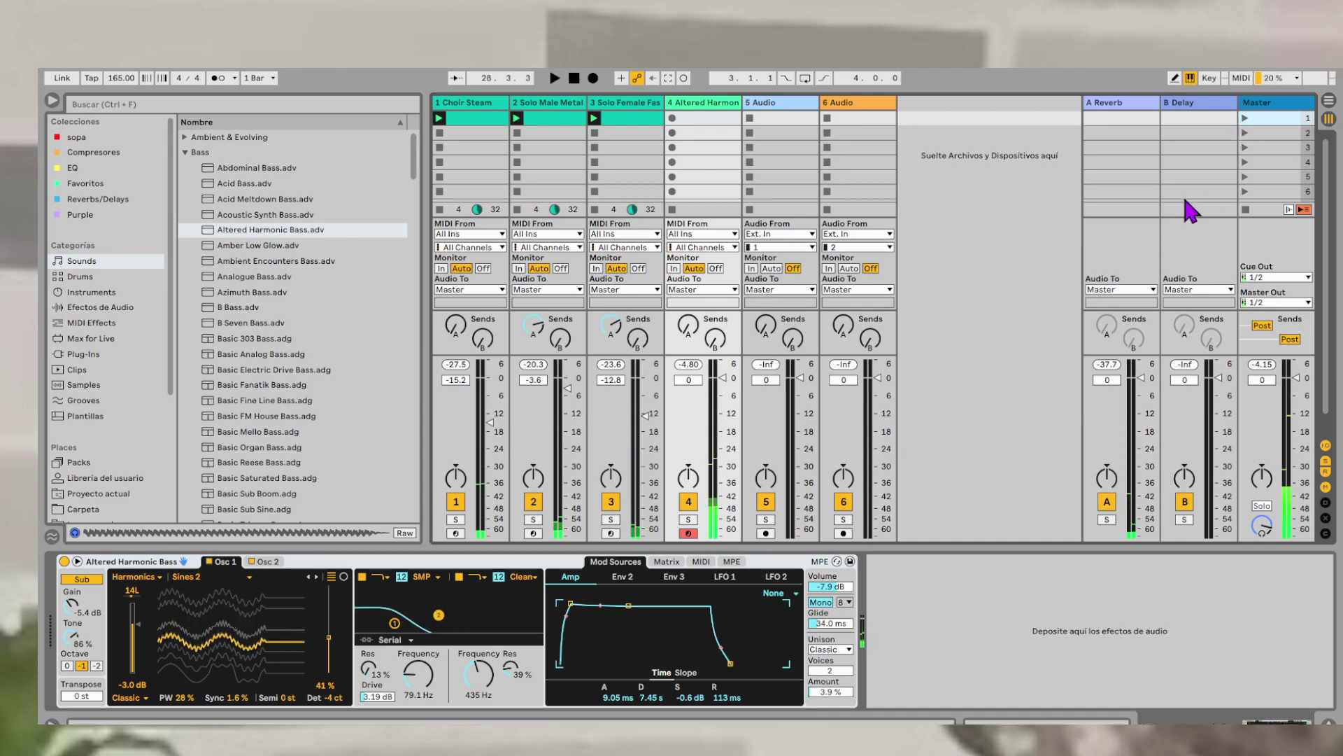
- Create a one-bar MIDI clip in track 4's first slot and add an eighth-note A1 at its start
{"action": "left_click", "coordinate": [703, 119]}
{"action": "double_click", "coordinate": [702, 118]}
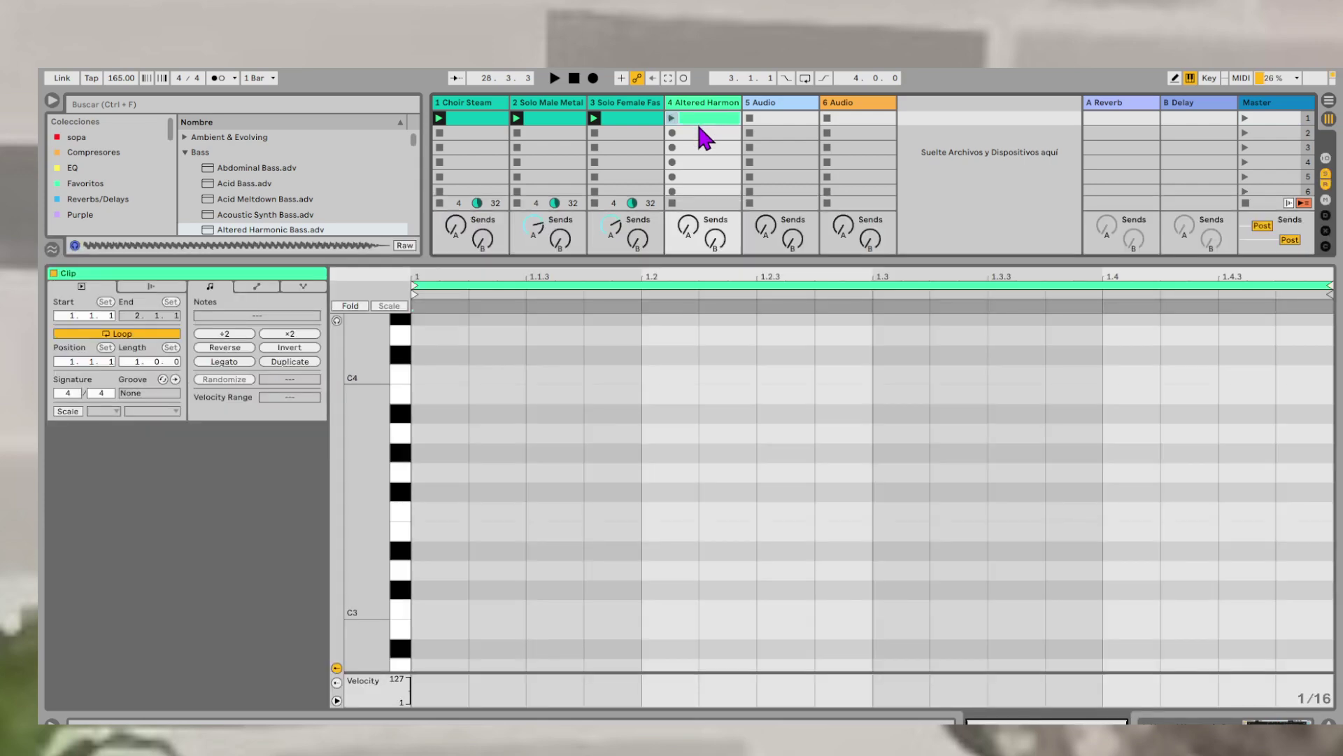
{"action": "scroll", "coordinate": [484, 501], "scroll_direction": "down", "scroll_amount": 10}
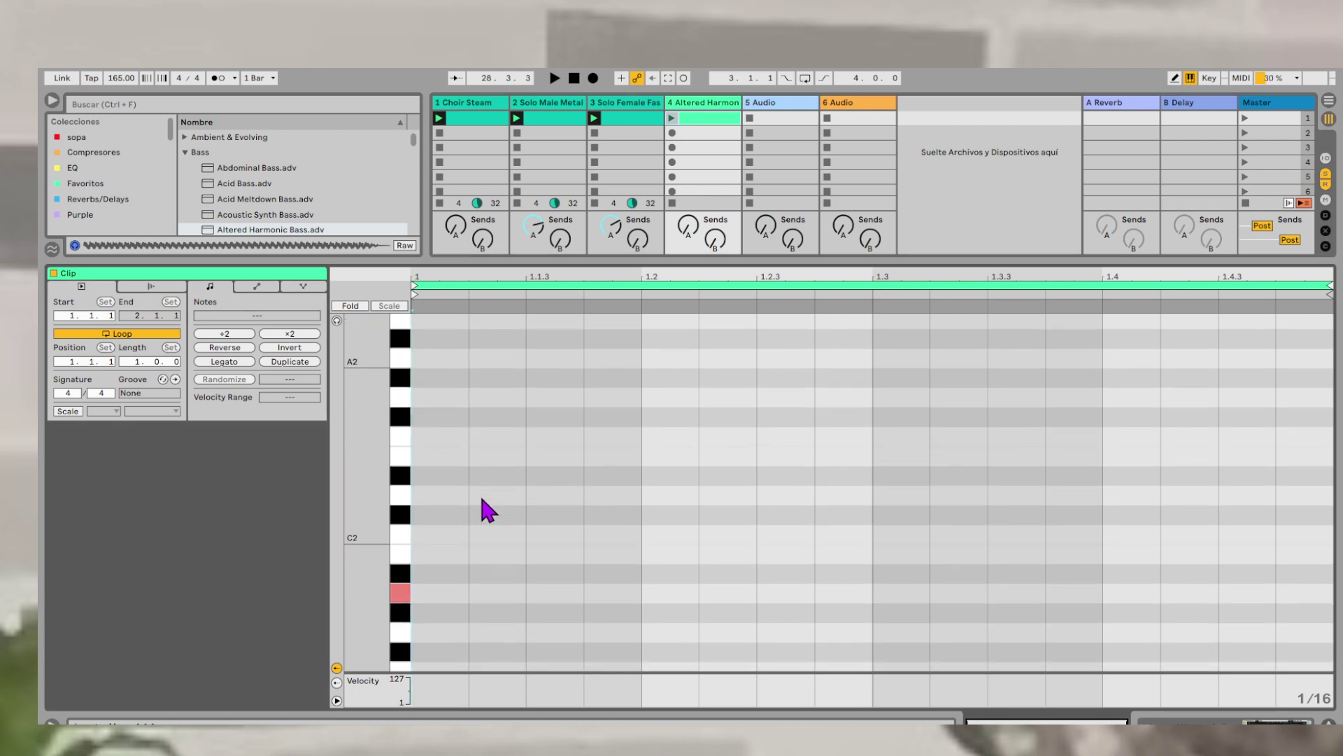
{"action": "double_click", "coordinate": [420, 593]}
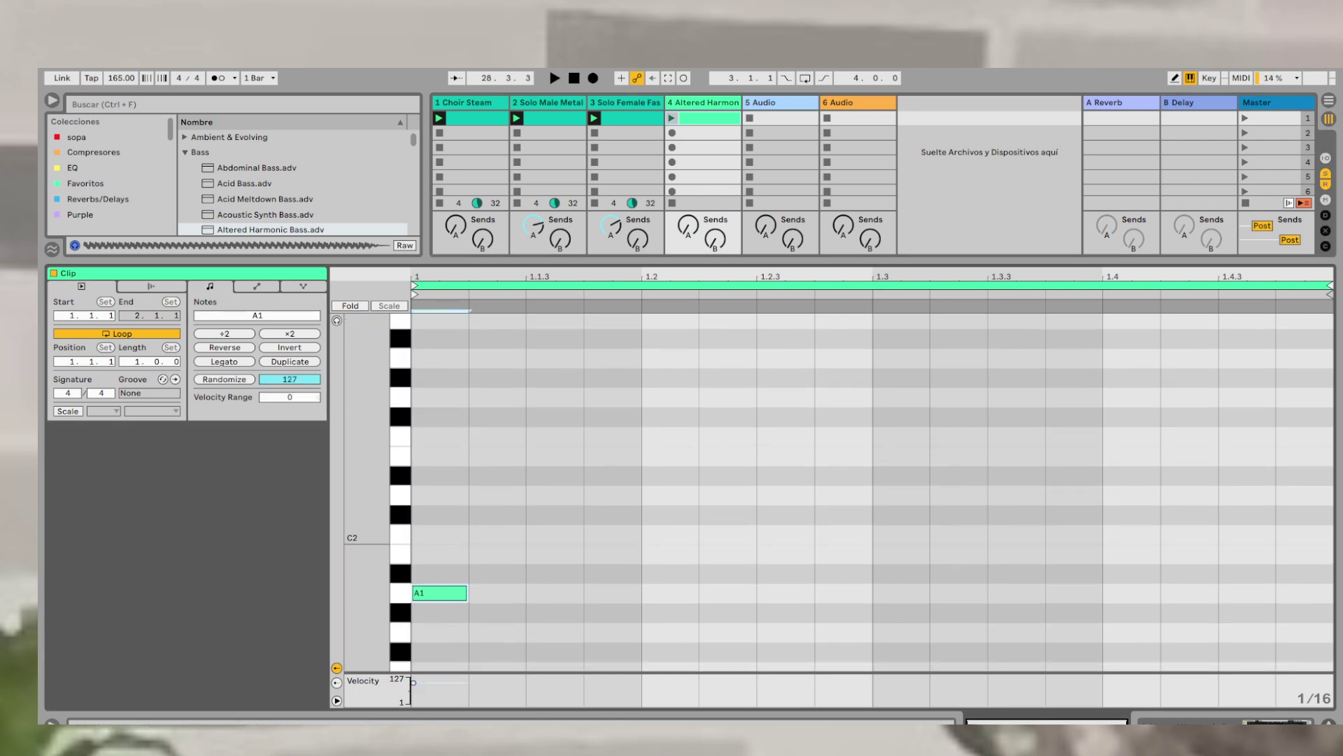
{"action": "left_click", "coordinate": [1245, 116]}
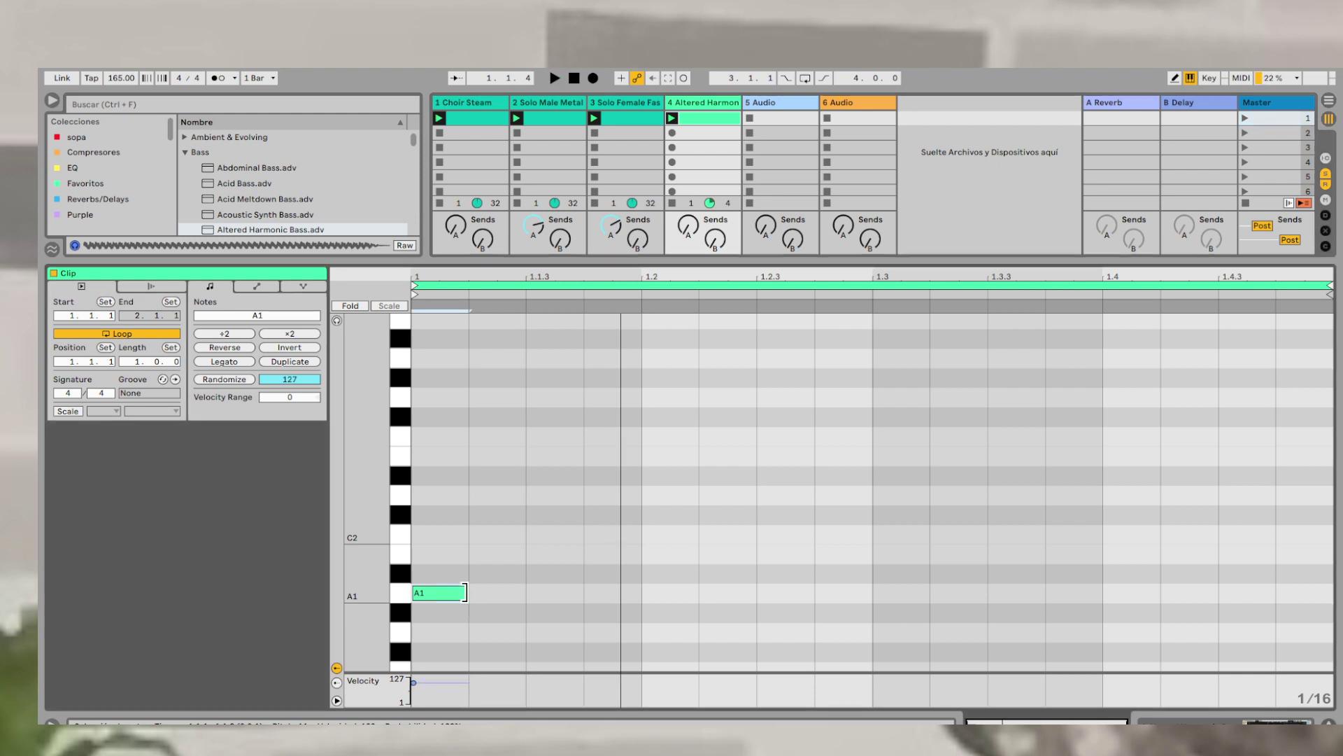
{"action": "left_click_drag", "start_coordinate": [465, 593], "coordinate": [524, 592]}
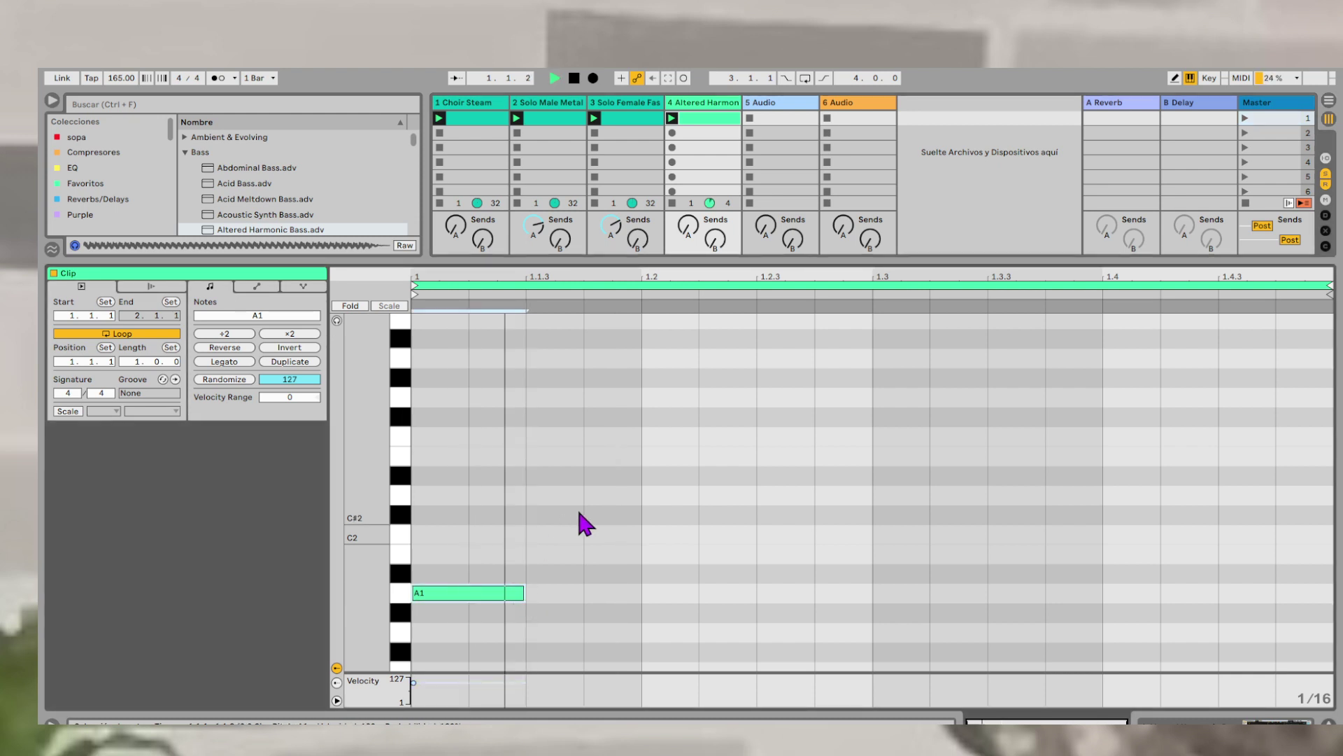
- Copy the opening note to E2 on beat 1.2 and to A1 at 1.4.3, checking the pattern by playback
{"action": "key", "text": "space"}
{"action": "left_click_drag", "start_coordinate": [524, 591], "coordinate": [696, 458]}
{"action": "key", "text": "space"}
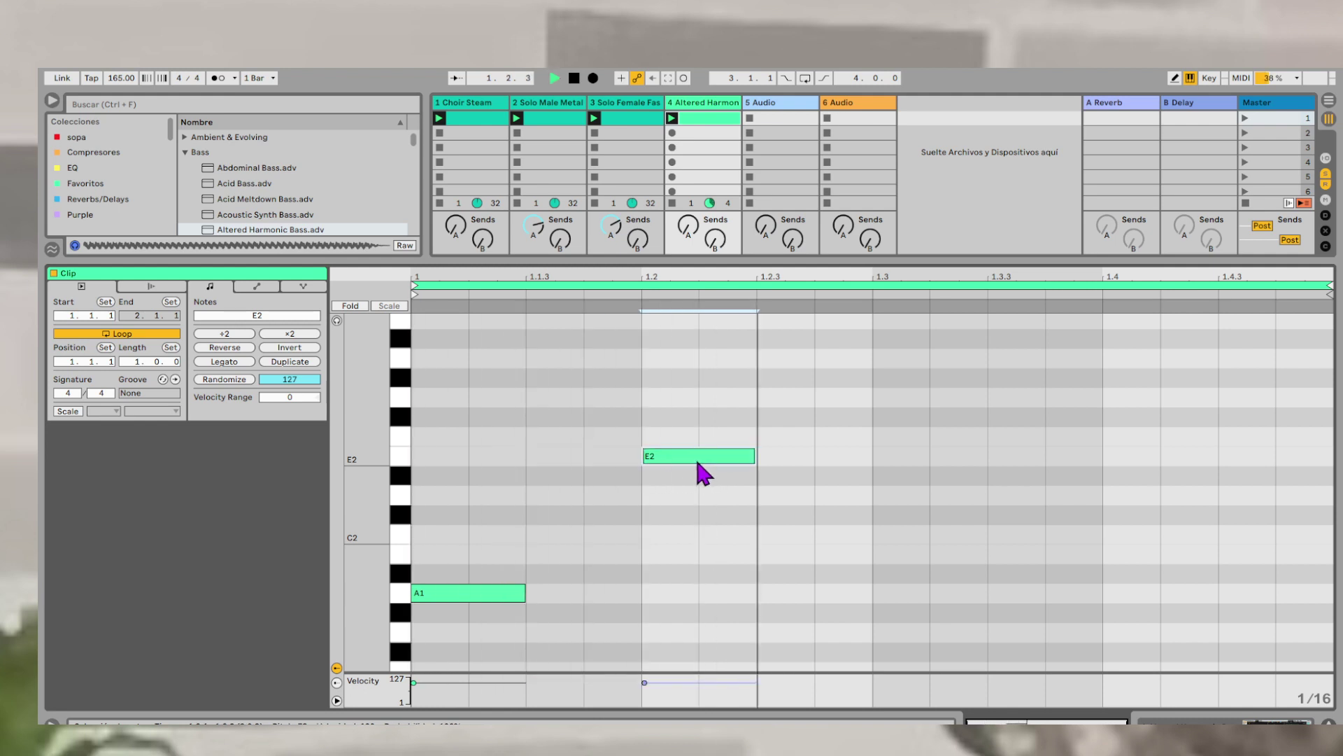
{"action": "key", "text": "space"}
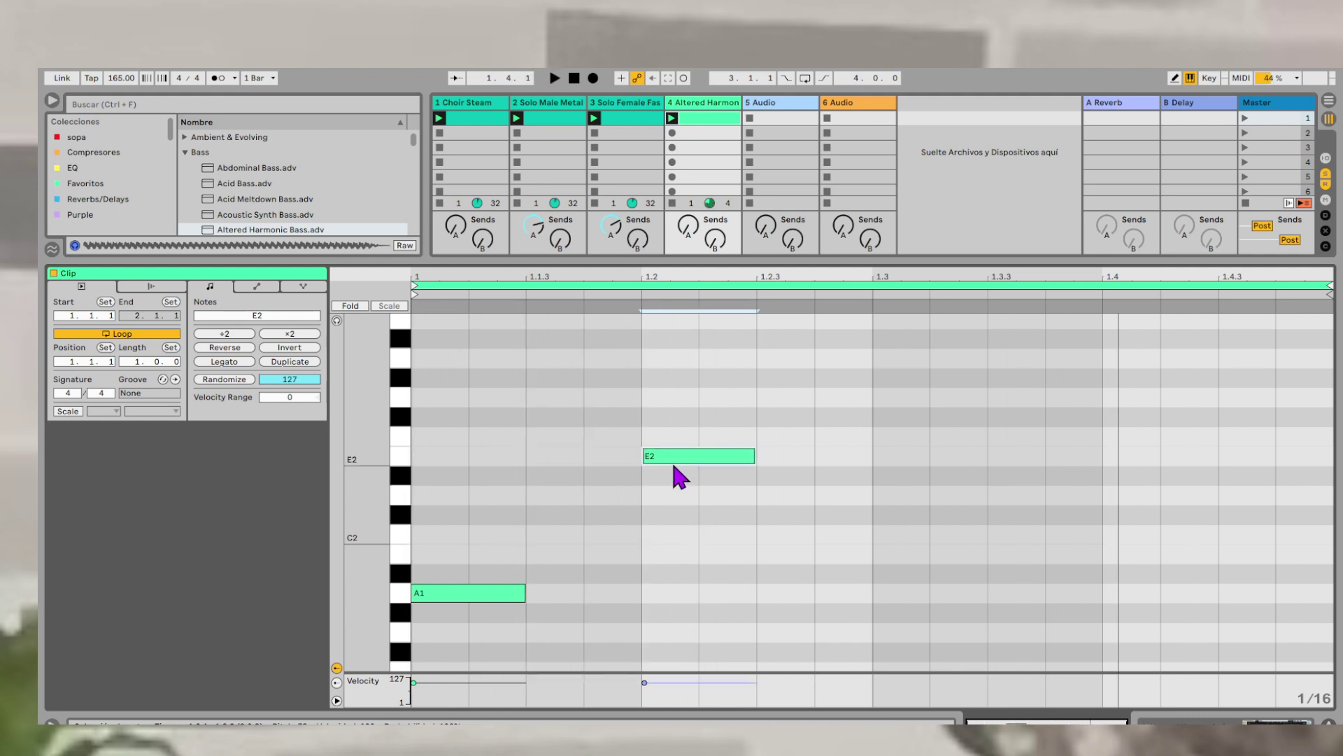
{"action": "left_click_drag", "start_coordinate": [673, 462], "coordinate": [1230, 594]}
{"action": "key", "text": "space"}
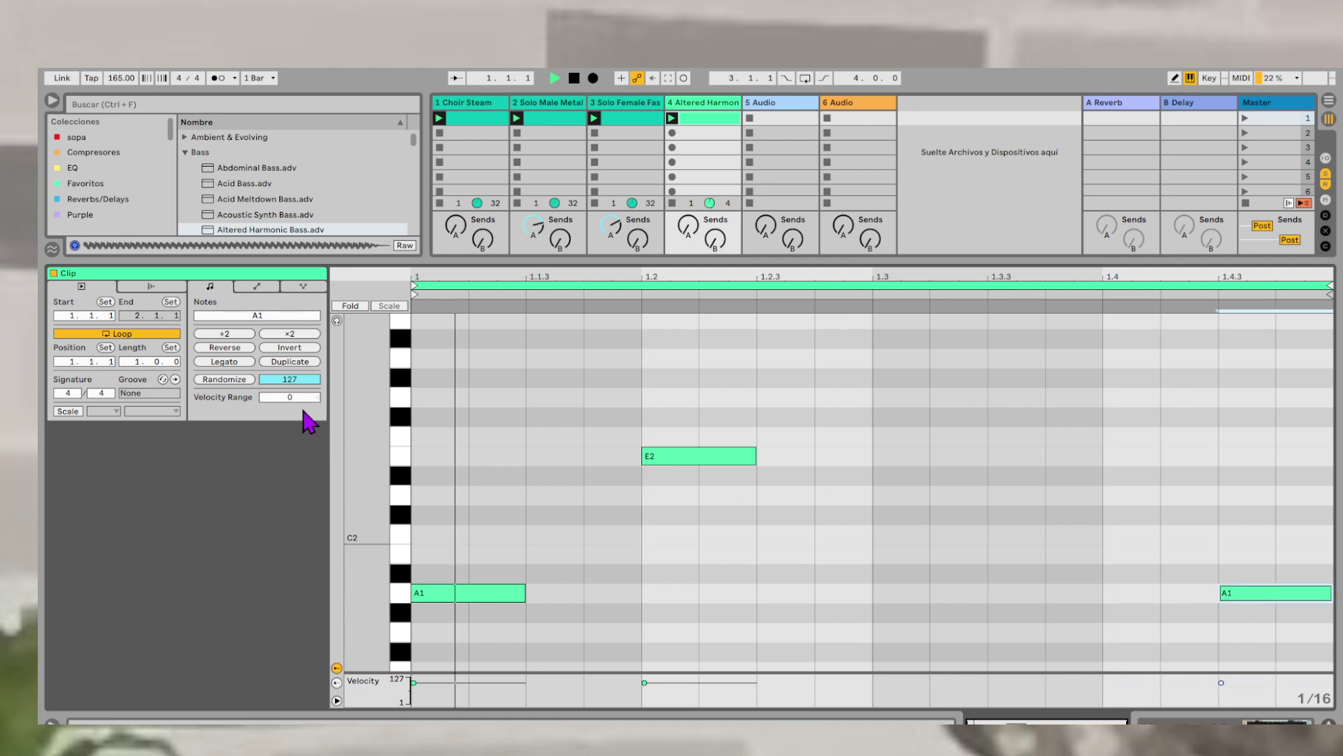
{"action": "key", "text": "space"}
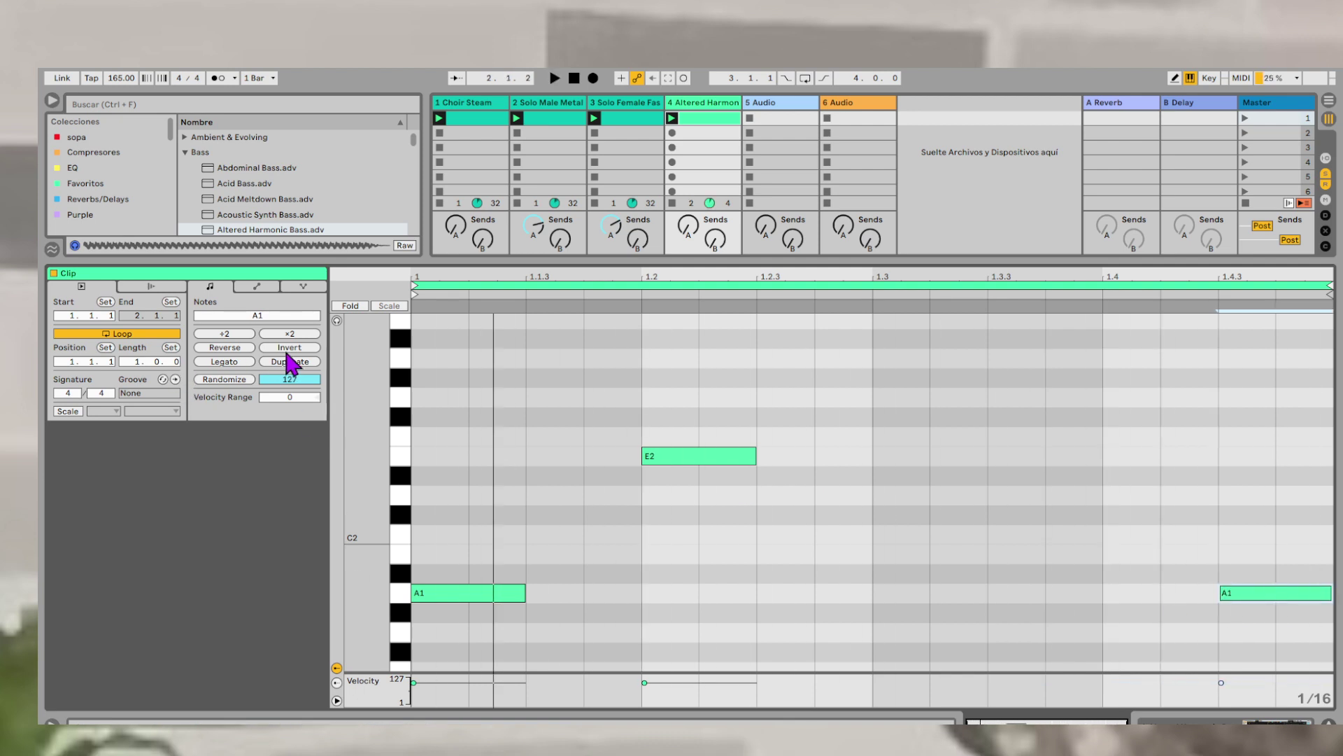
- Duplicate the one-bar pattern to fill eight bars, then delete all notes from the last A1 of bar 2 onward
{"action": "left_click", "coordinate": [289, 362]}
{"action": "left_click", "coordinate": [289, 362]}
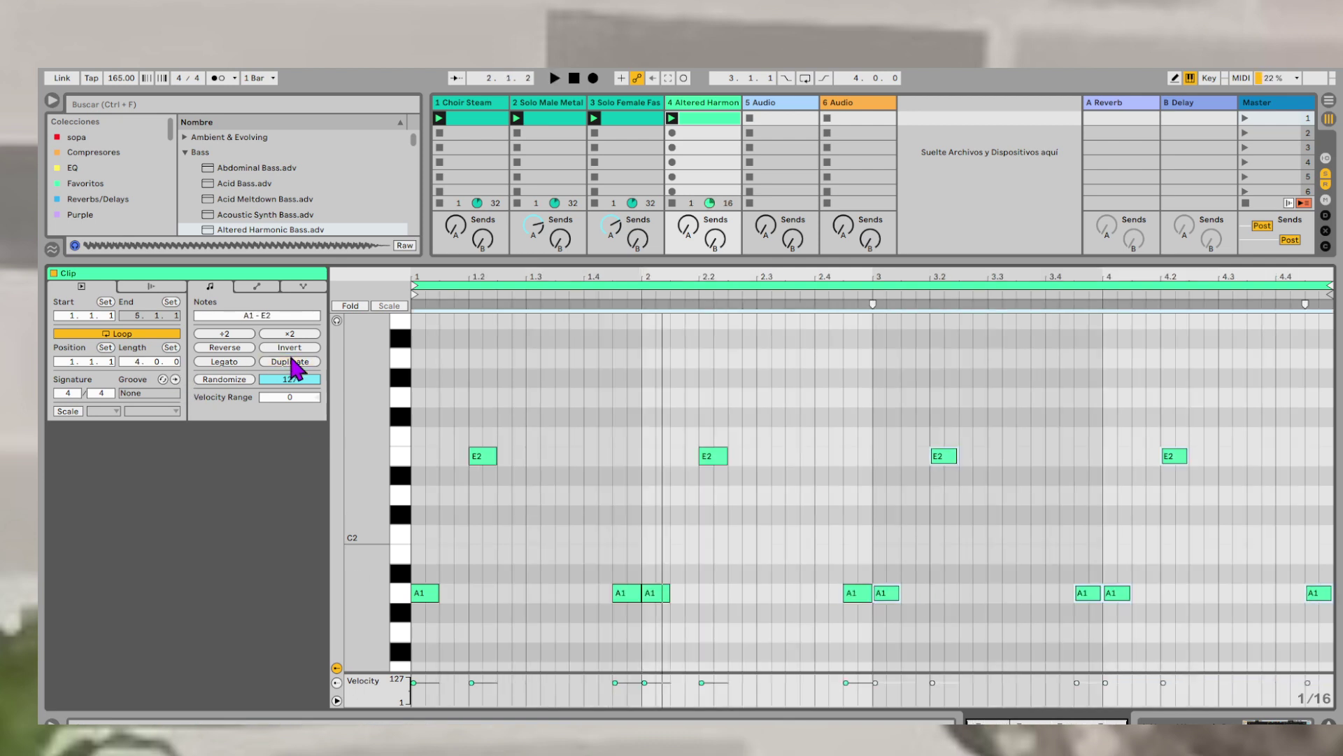
{"action": "left_click", "coordinate": [290, 362]}
{"action": "left_click_drag", "start_coordinate": [584, 373], "coordinate": [1332, 636]}
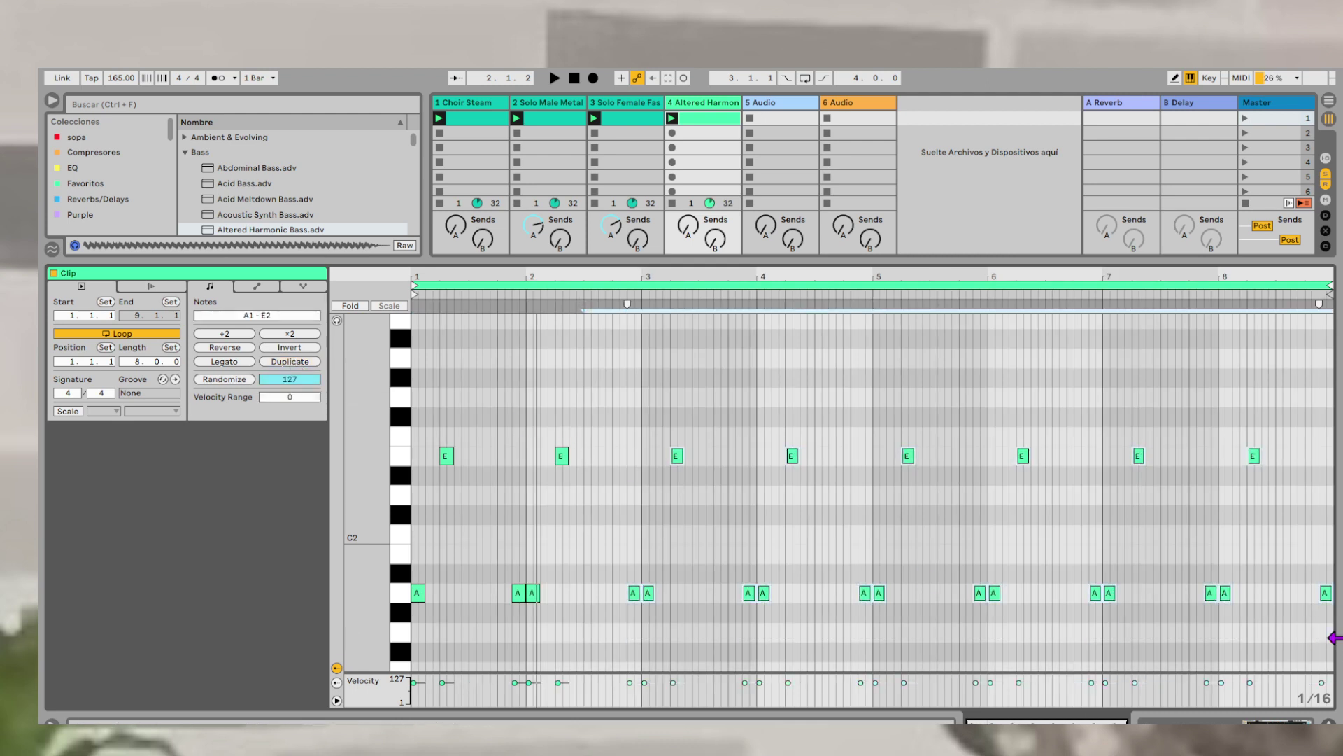
{"action": "key", "text": "Delete"}
{"action": "key", "text": "space"}
{"action": "key", "text": "space"}
{"action": "left_click_drag", "start_coordinate": [538, 286], "coordinate": [439, 378]}
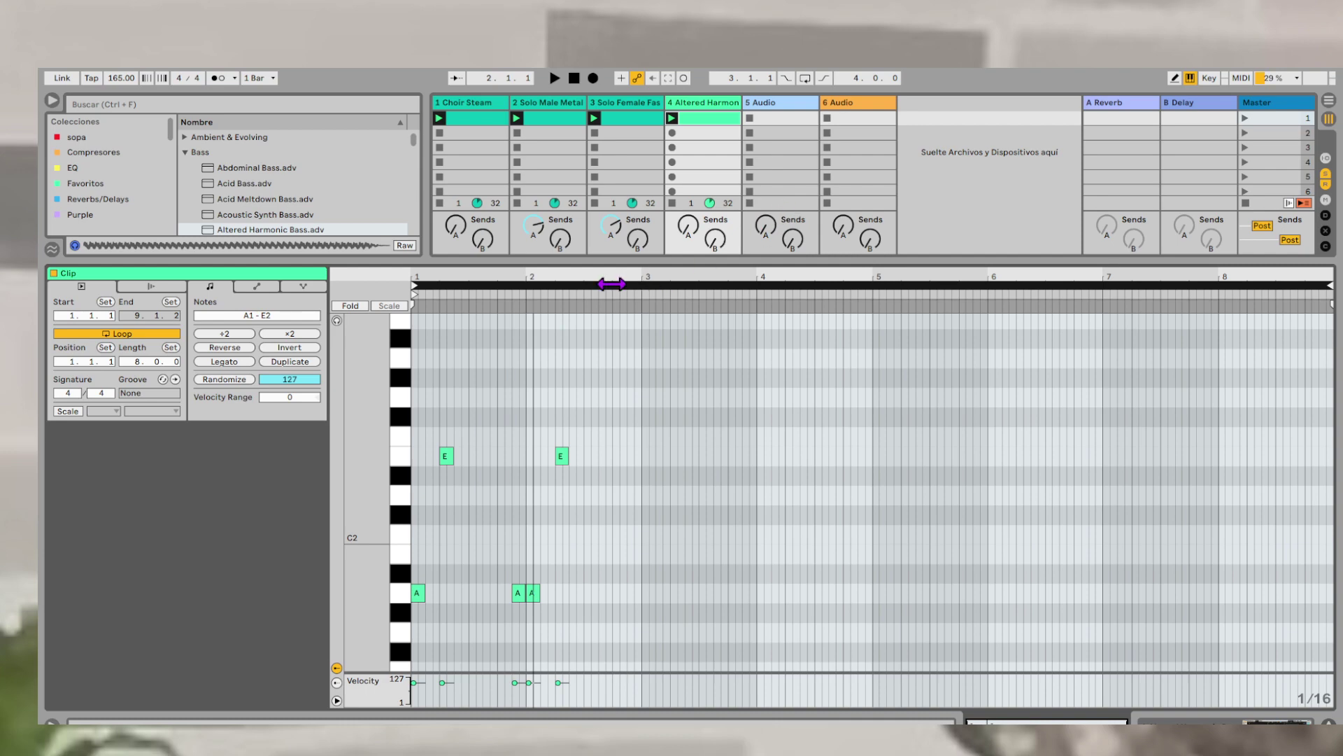
- Delete the drawn bass clip and record a live bass take into the same slot of track 4
{"action": "left_click", "coordinate": [688, 118]}
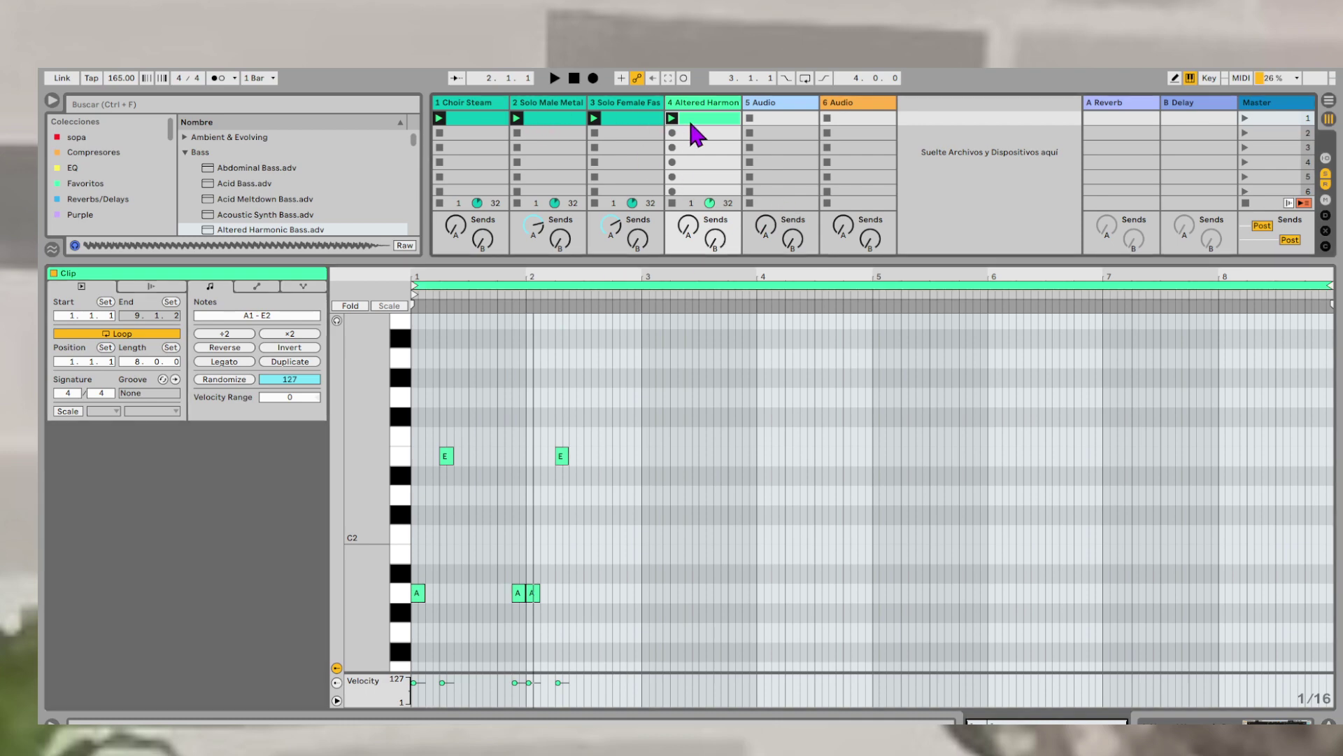
{"action": "key", "text": "Delete"}
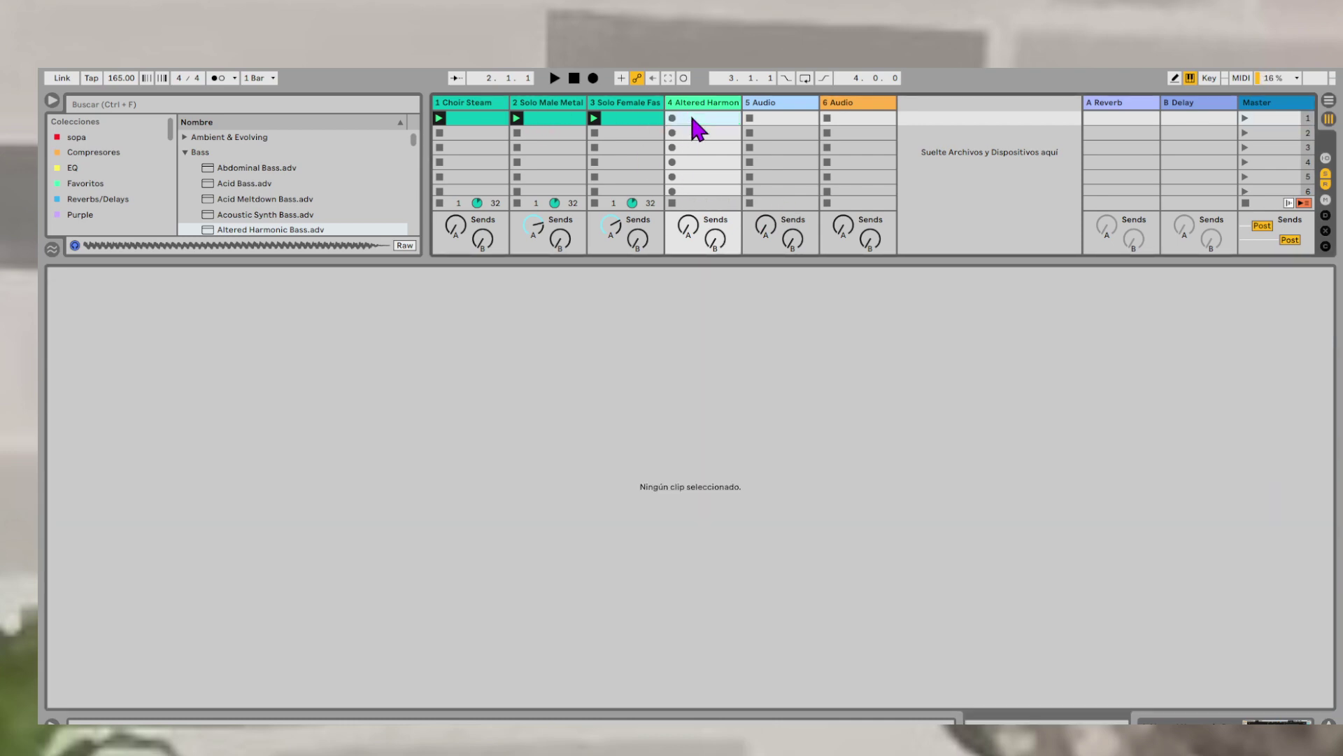
{"action": "left_click", "coordinate": [673, 118]}
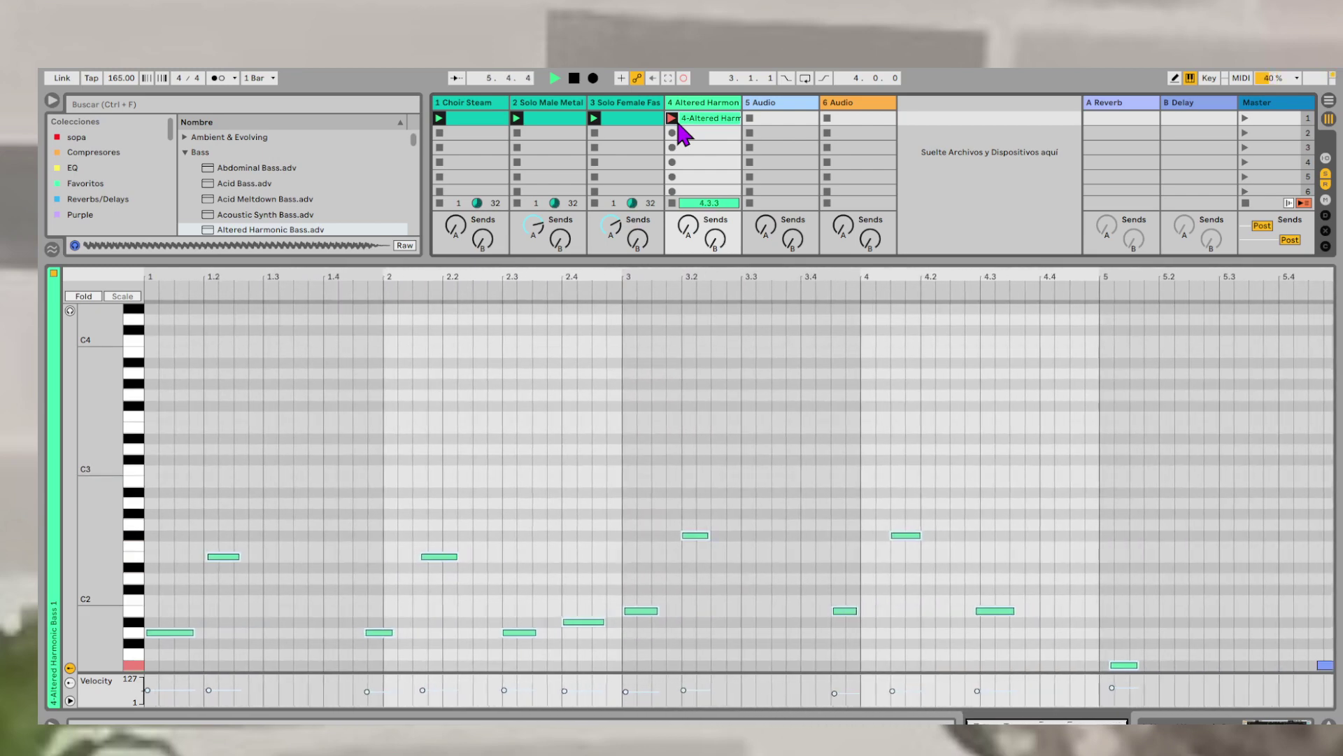
{"action": "key", "text": "space"}
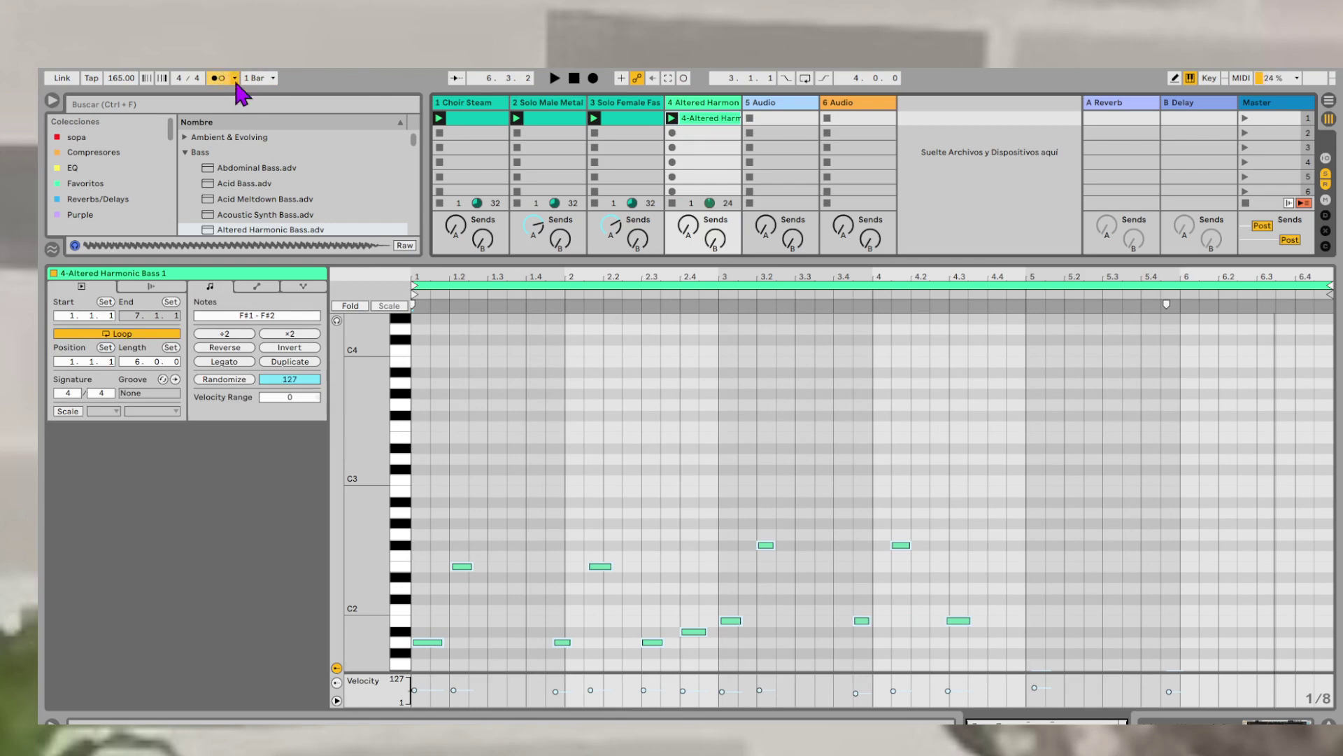
- Discard the recorded take and record a new bass line in track 4's first slot with the metronome on
{"action": "key", "text": "Delete"}
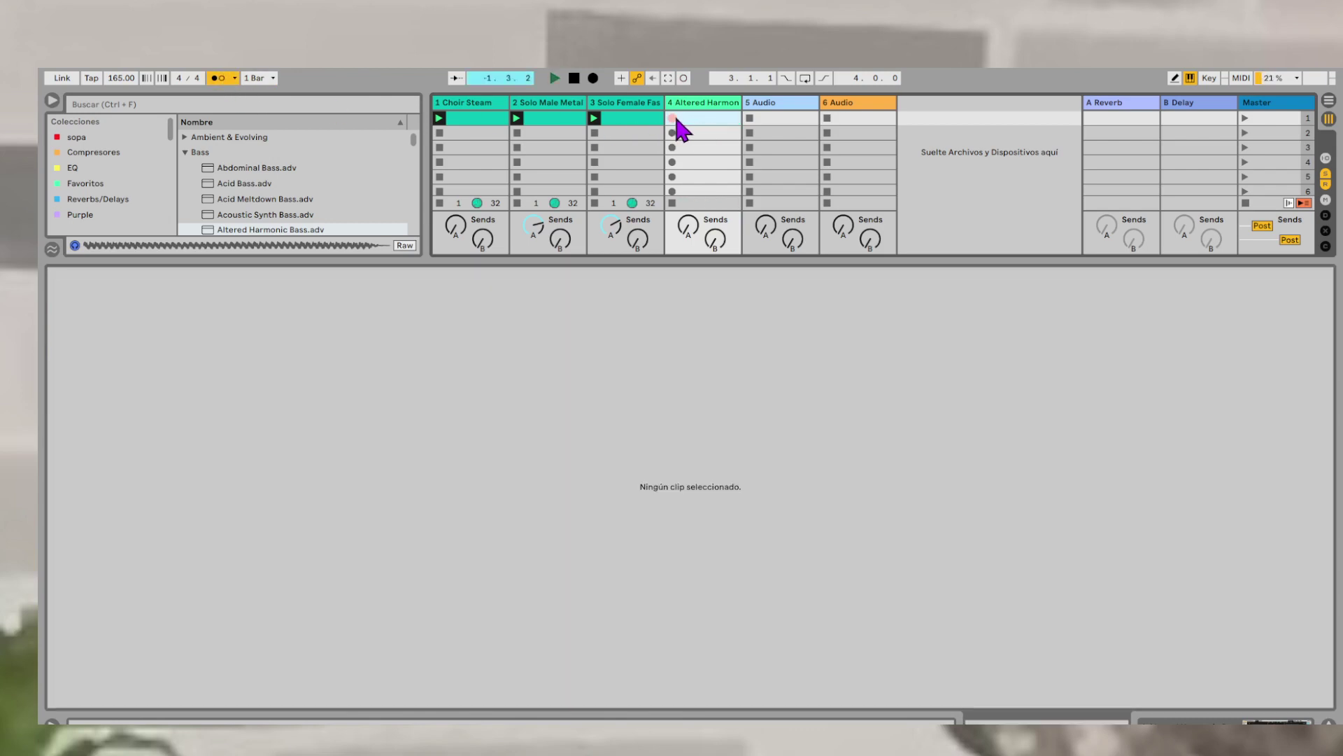
{"action": "left_click", "coordinate": [674, 118]}
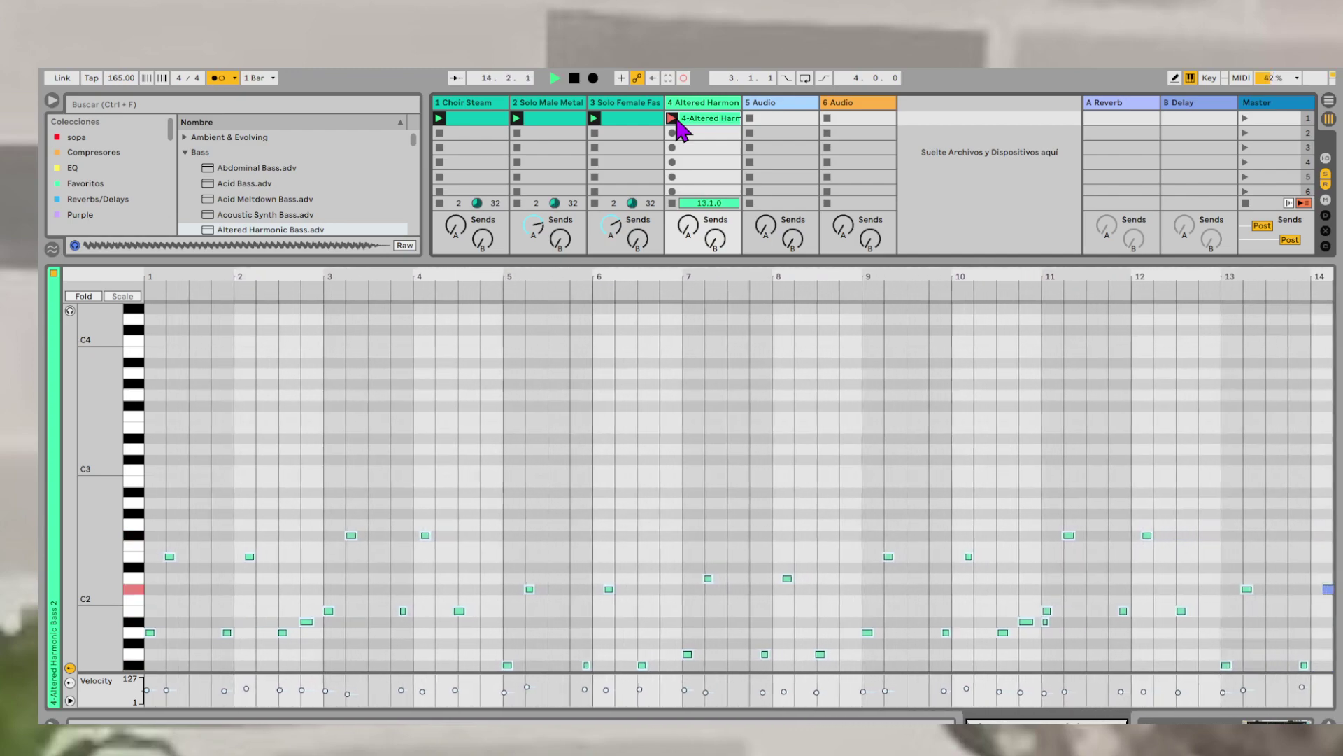
{"action": "key", "text": "space"}
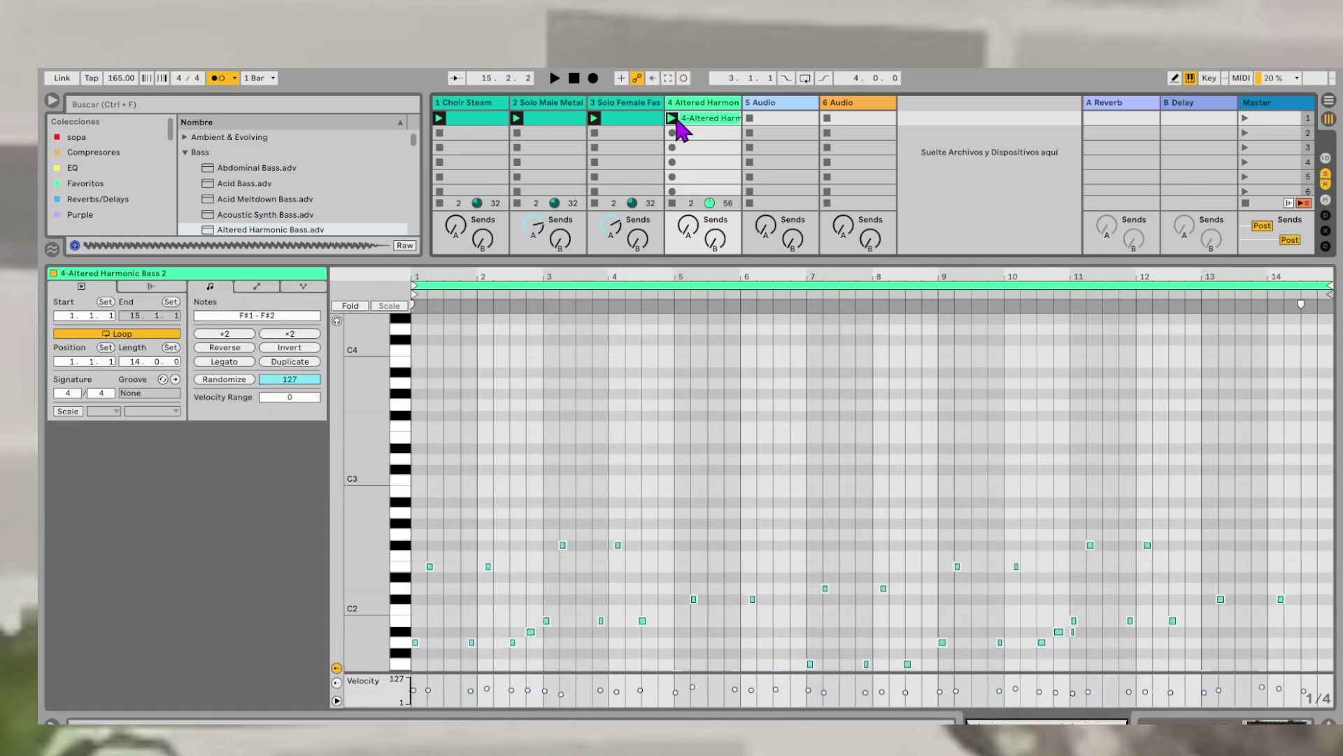
- Play back the recorded bass clip and shorten its loop to eight bars
{"action": "key", "text": "space"}
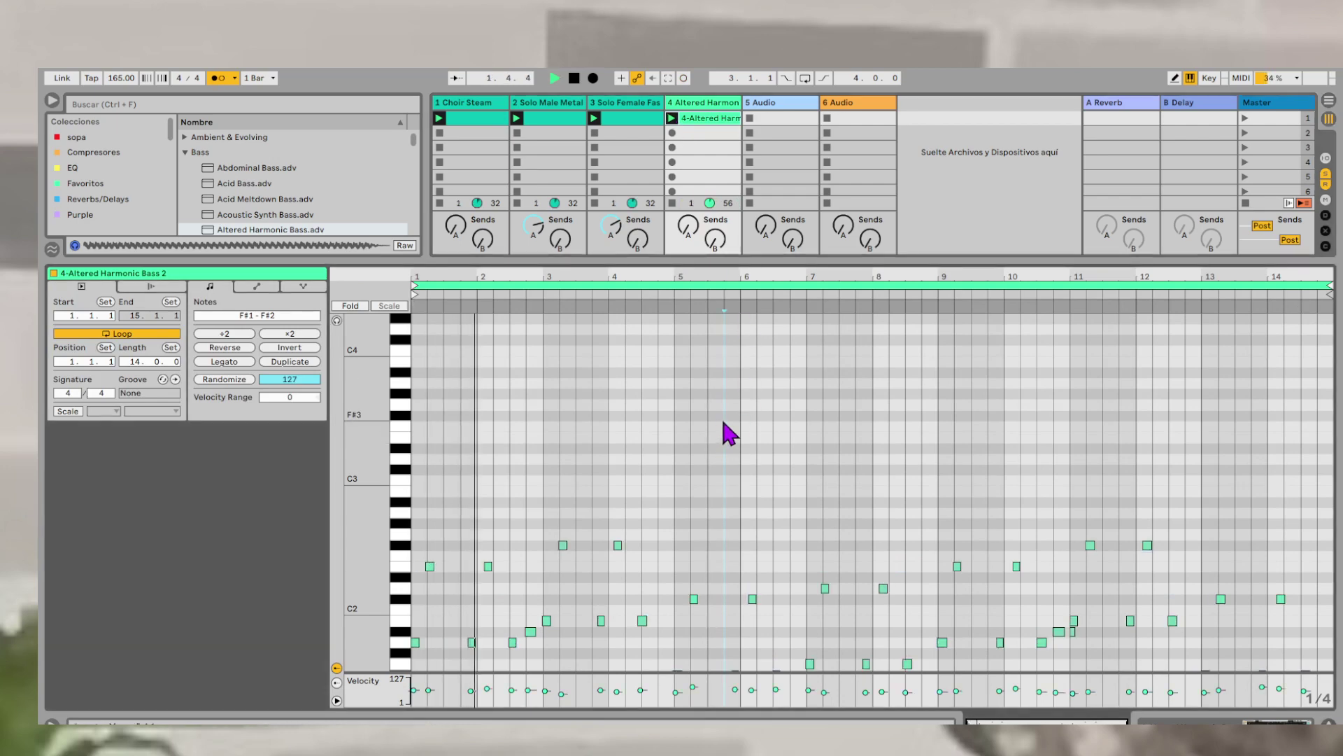
{"action": "scroll", "coordinate": [726, 429], "scroll_direction": "down", "scroll_amount": 2}
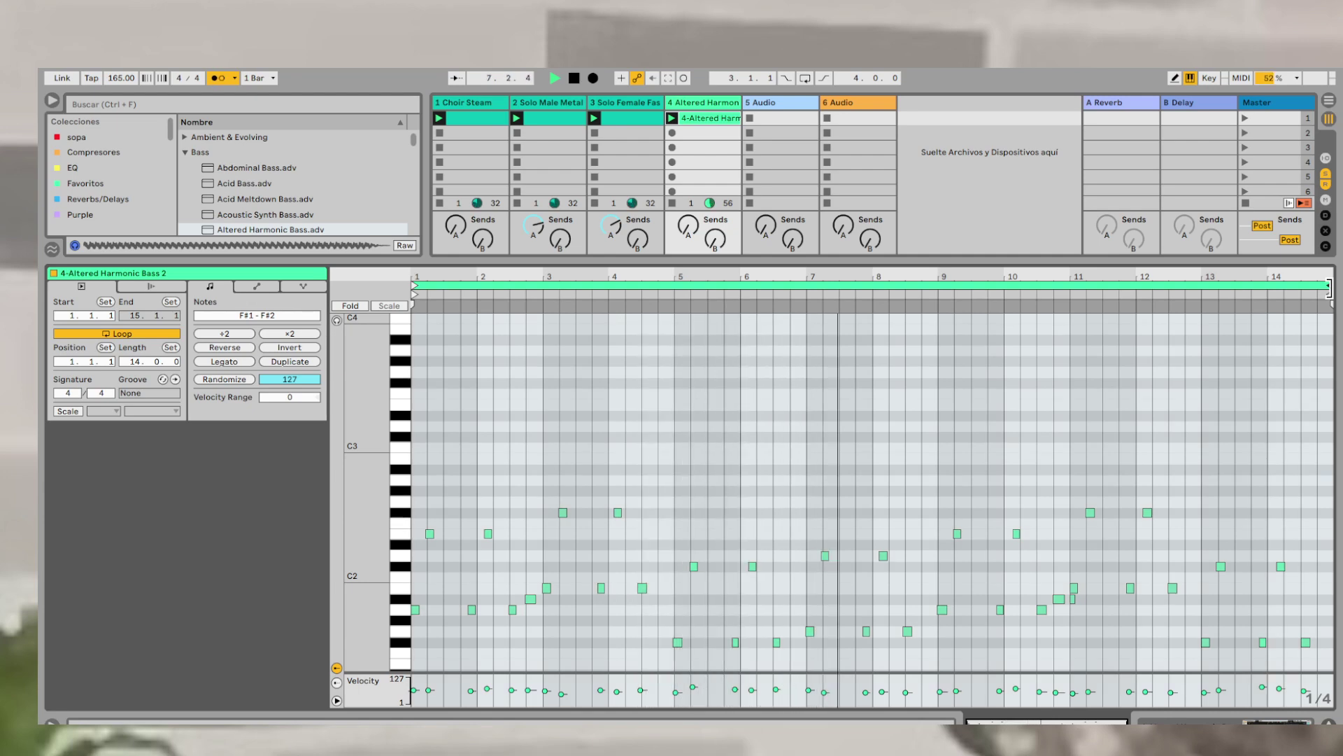
{"action": "left_click_drag", "start_coordinate": [1329, 287], "coordinate": [938, 290]}
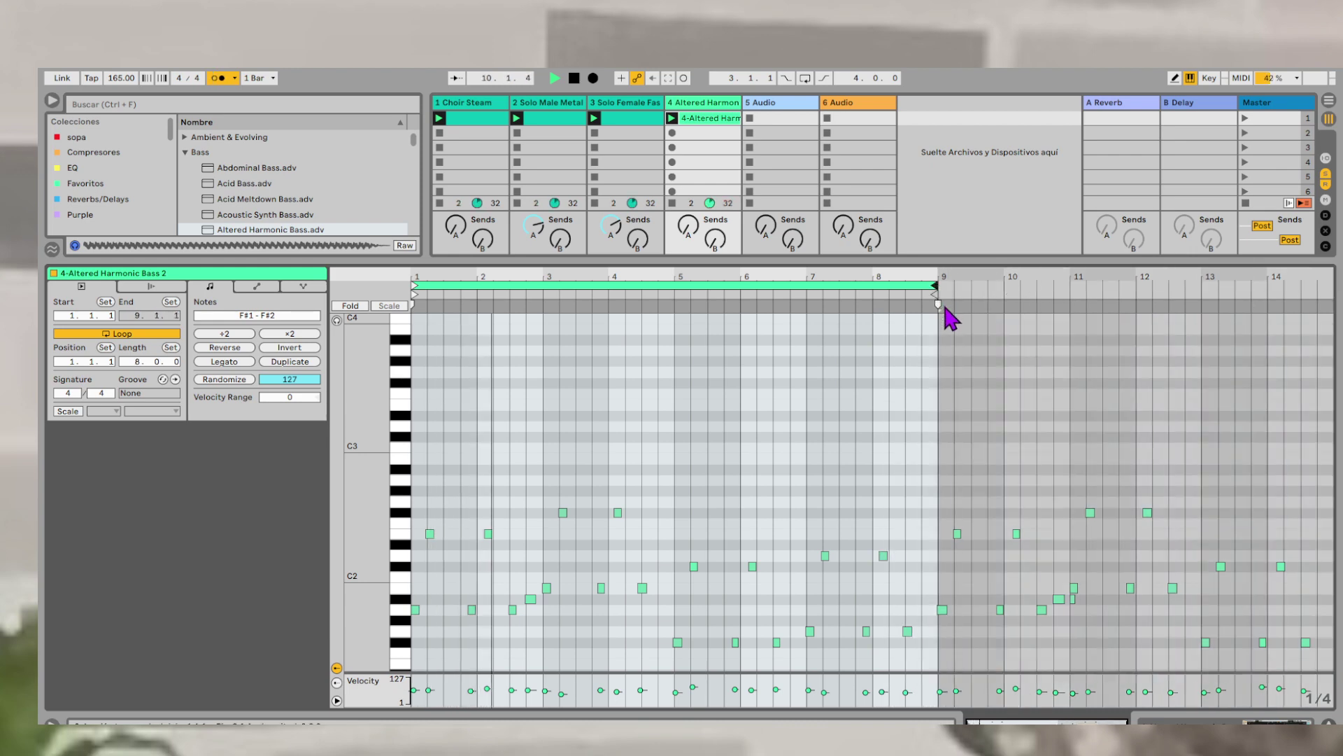
{"action": "key", "text": "space"}
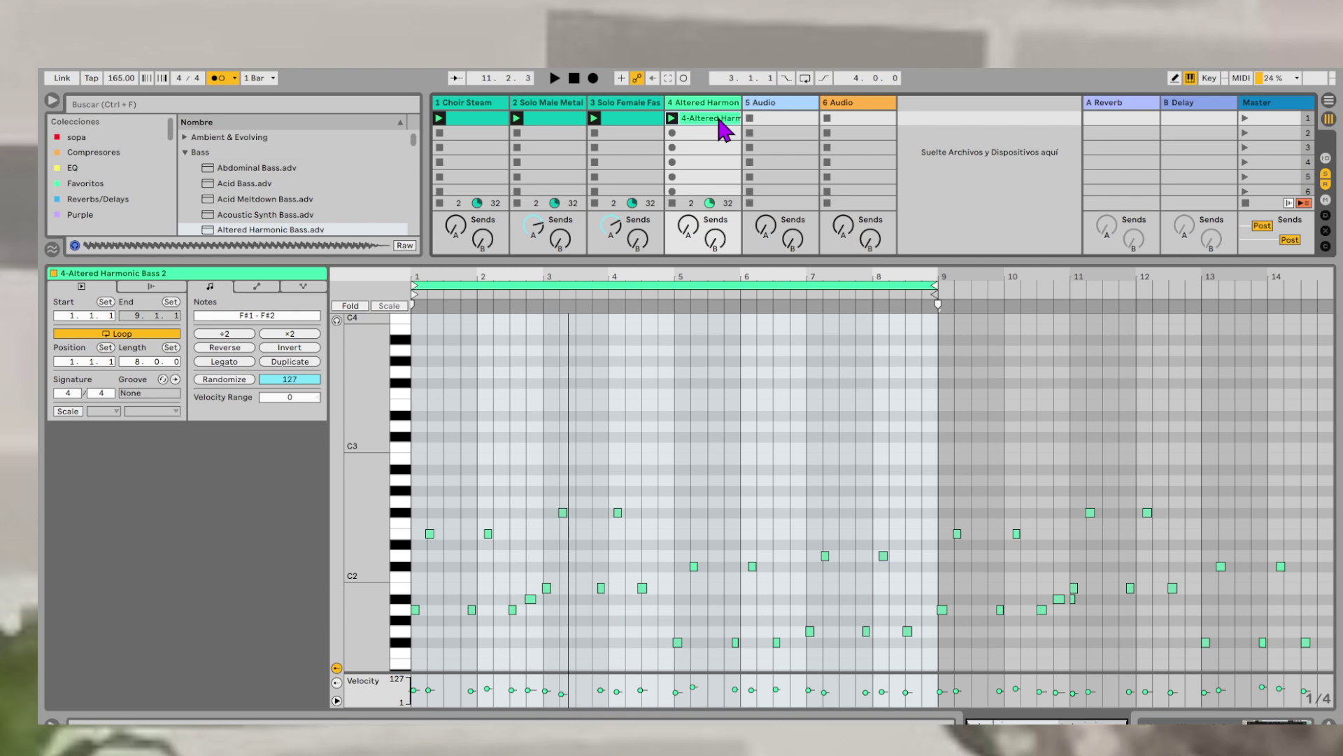
- Play back the bass clip and nudge the late or early notes in bars 1 and 2 closer to the beat grid
{"action": "key", "text": "space"}
{"action": "scroll", "coordinate": [481, 544], "scroll_direction": "up", "scroll_amount": 3}
{"action": "scroll", "coordinate": [478, 543], "scroll_direction": "left", "scroll_amount": 2}
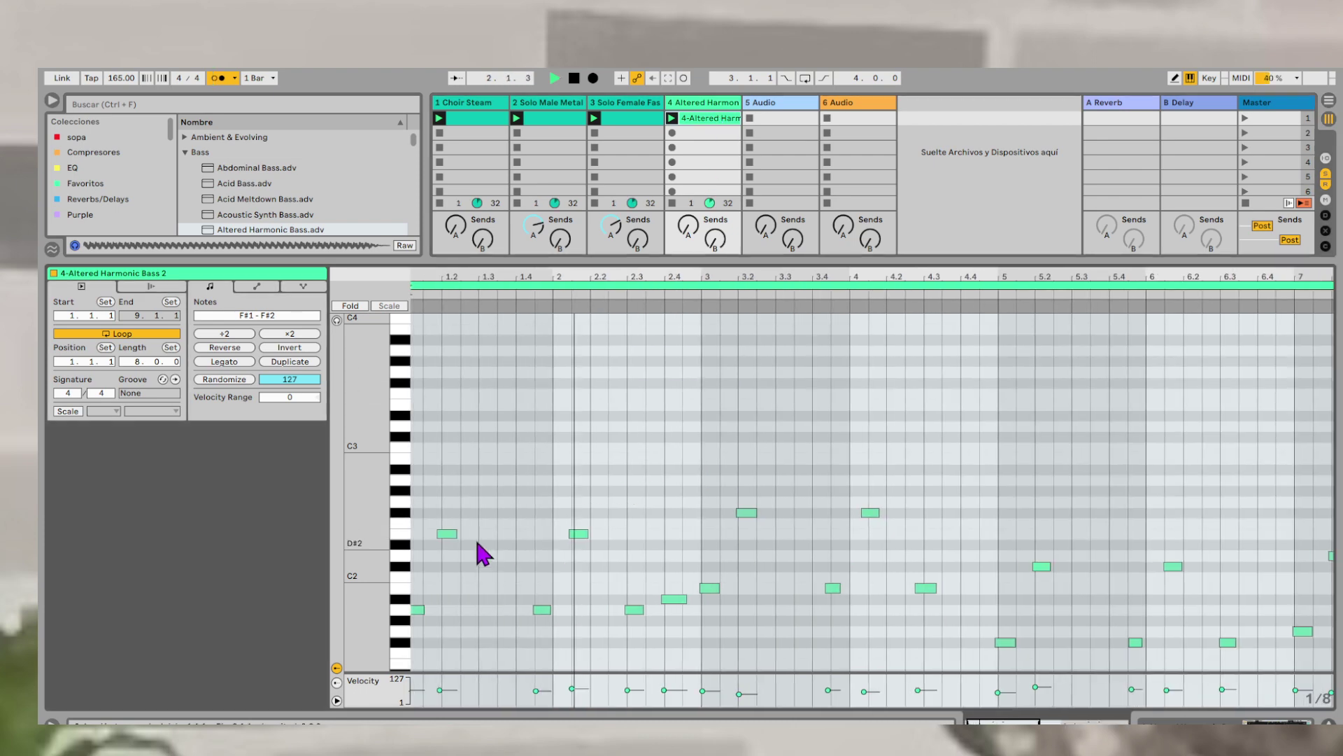
{"action": "scroll", "coordinate": [482, 552], "scroll_direction": "left", "scroll_amount": 1}
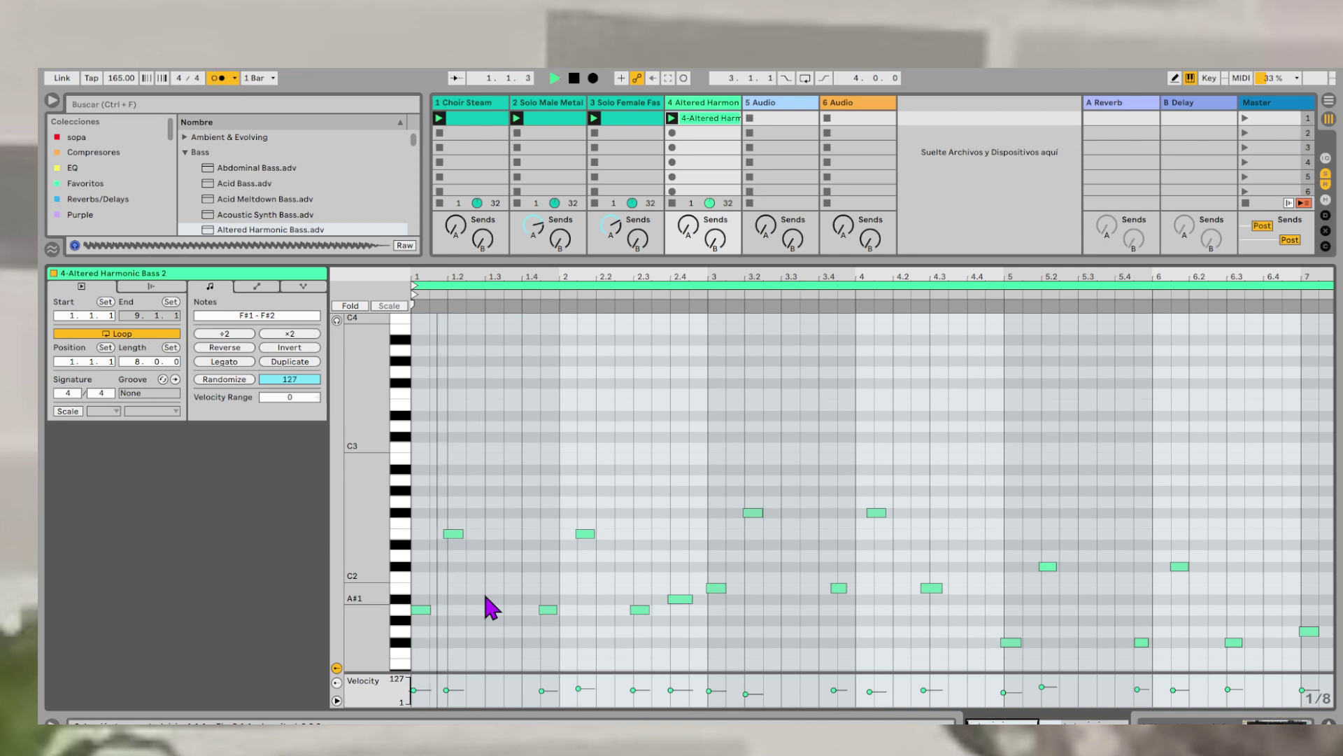
{"action": "left_click", "coordinate": [753, 512]}
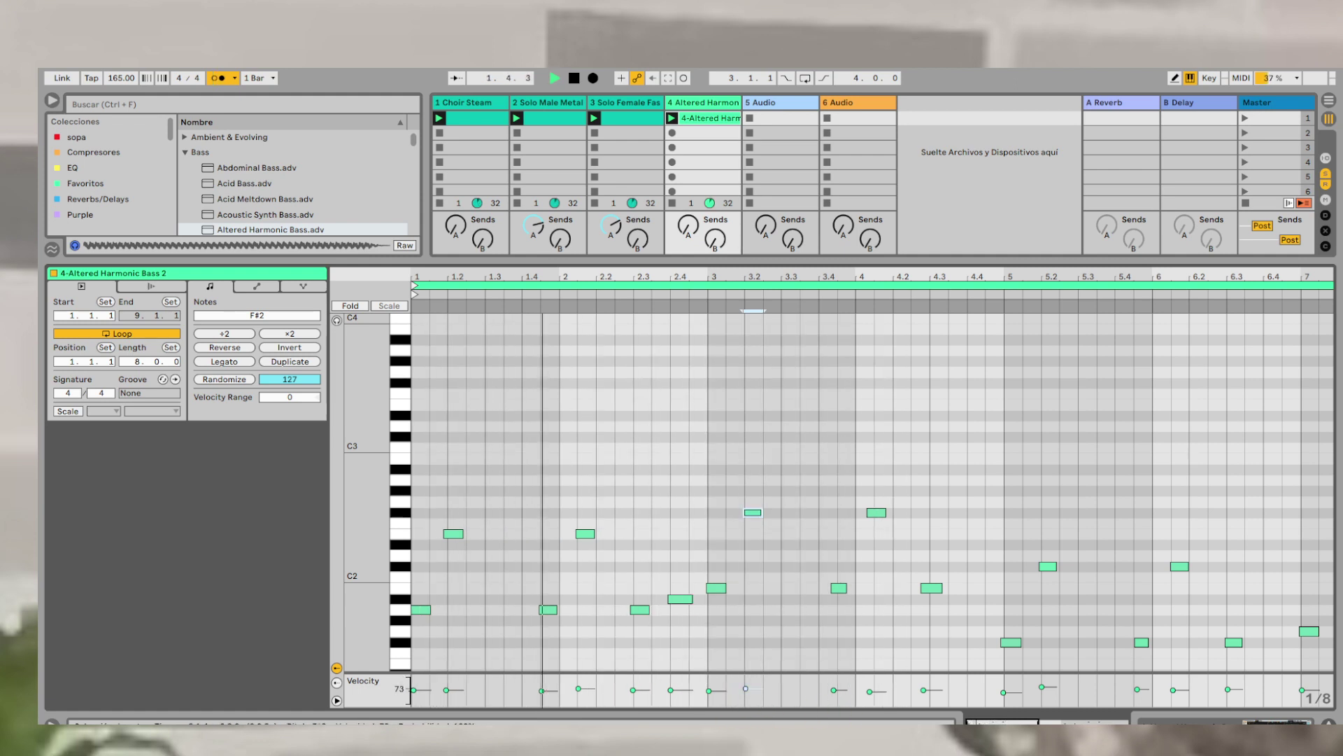
{"action": "left_click_drag", "start_coordinate": [456, 535], "coordinate": [462, 535]}
{"action": "left_click_drag", "start_coordinate": [546, 608], "coordinate": [549, 609]}
{"action": "left_click_drag", "start_coordinate": [585, 535], "coordinate": [589, 534]}
{"action": "left_click_drag", "start_coordinate": [647, 611], "coordinate": [651, 611]}
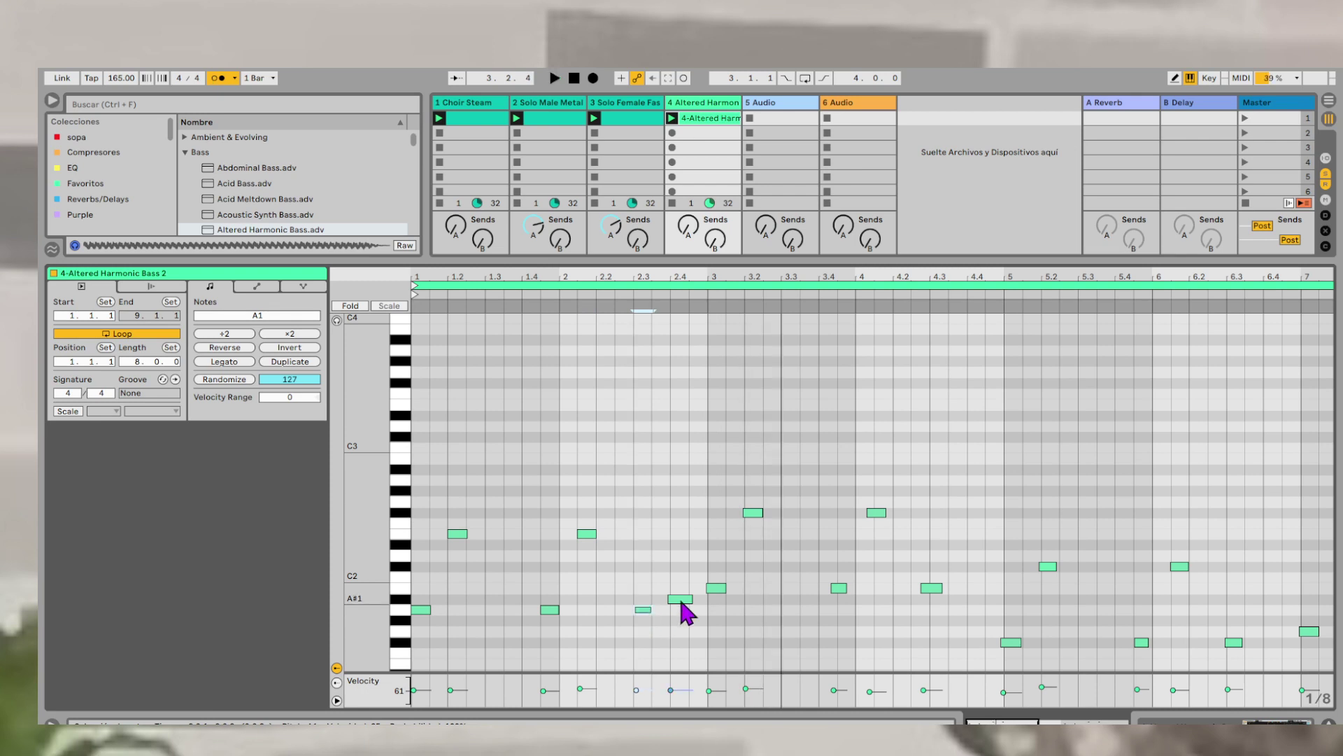
{"action": "left_click", "coordinate": [683, 599]}
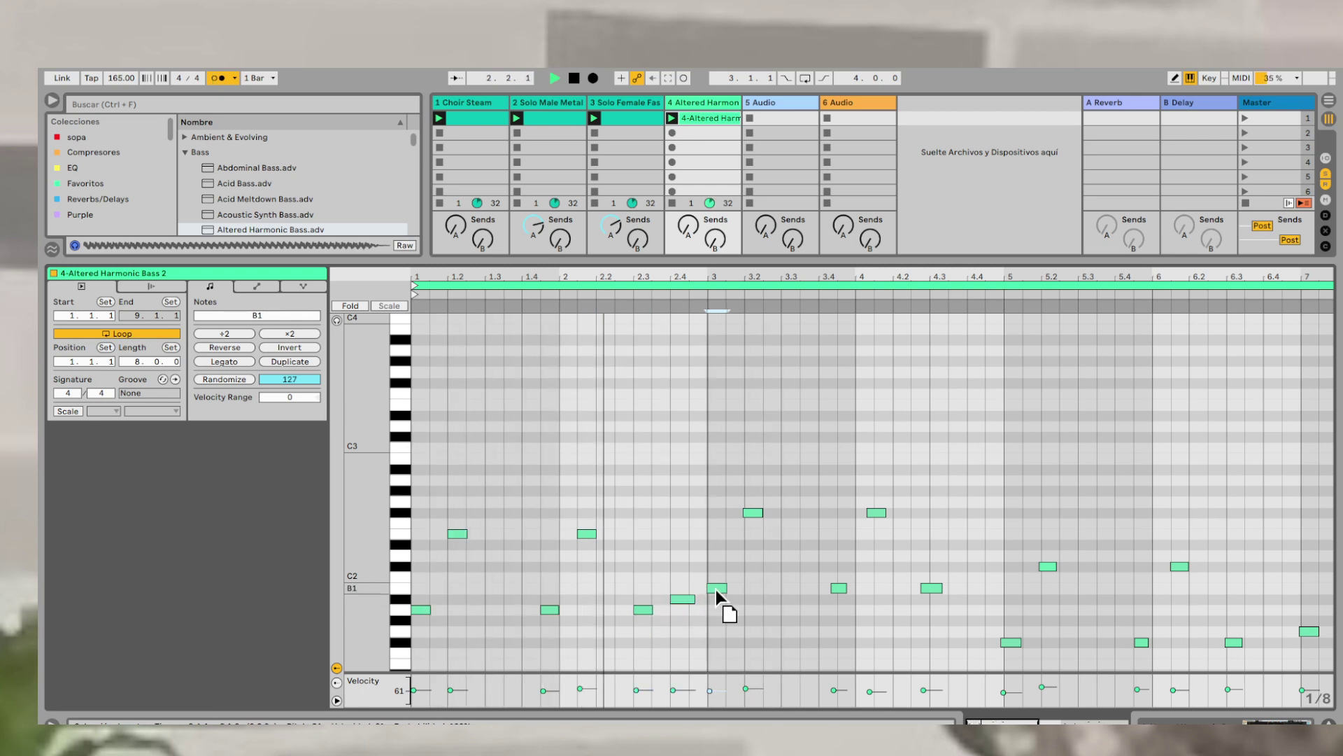
- Nudge the bass notes in bars 3 and 4 closer to the grid and set the bar 4 F#2 velocity to 70
{"action": "left_click", "coordinate": [756, 513]}
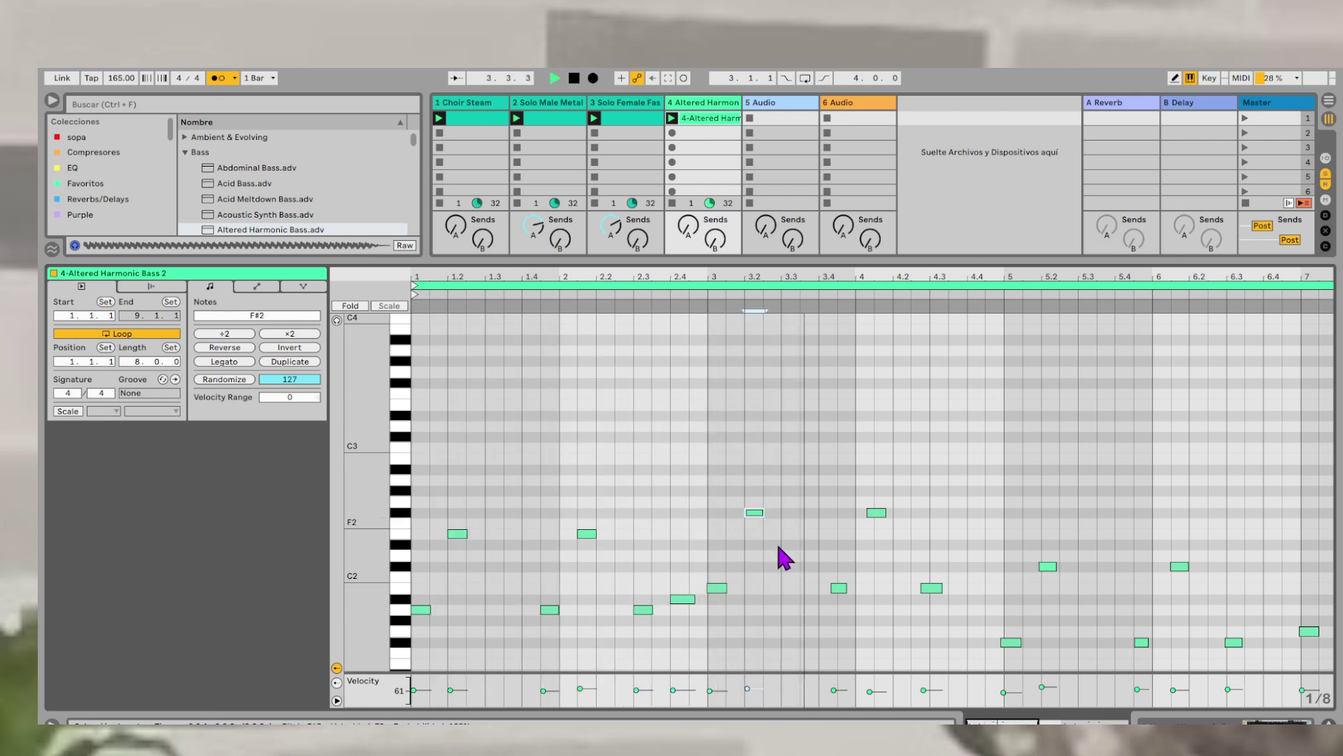
{"action": "left_click", "coordinate": [839, 589]}
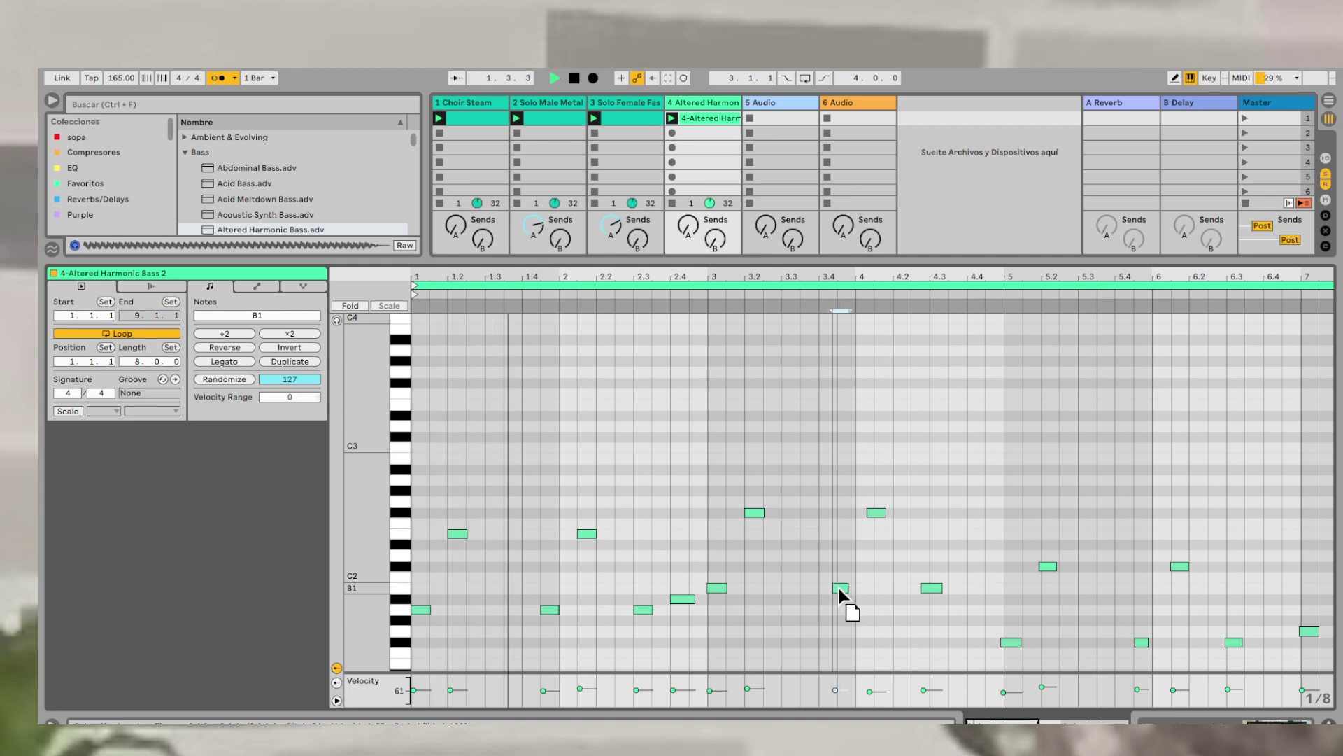
{"action": "left_click_drag", "start_coordinate": [840, 589], "coordinate": [846, 591]}
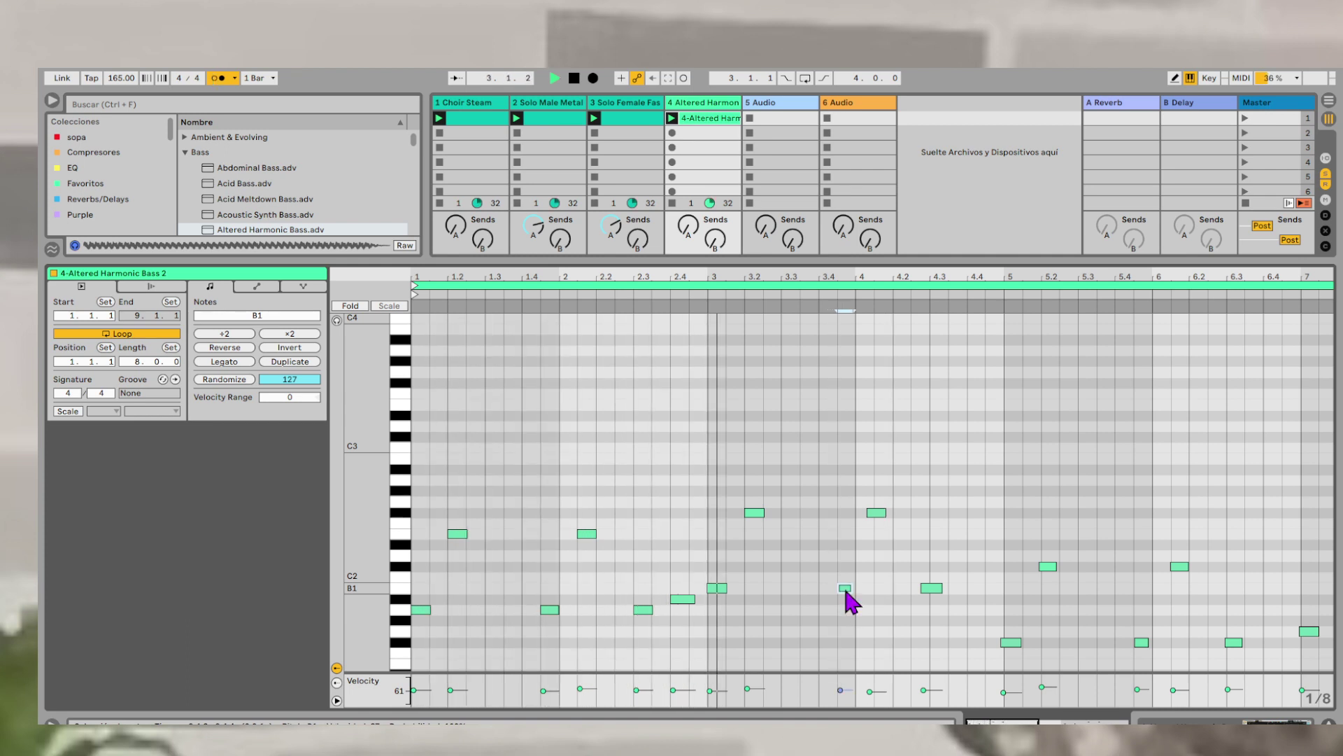
{"action": "left_click_drag", "start_coordinate": [873, 513], "coordinate": [883, 513]}
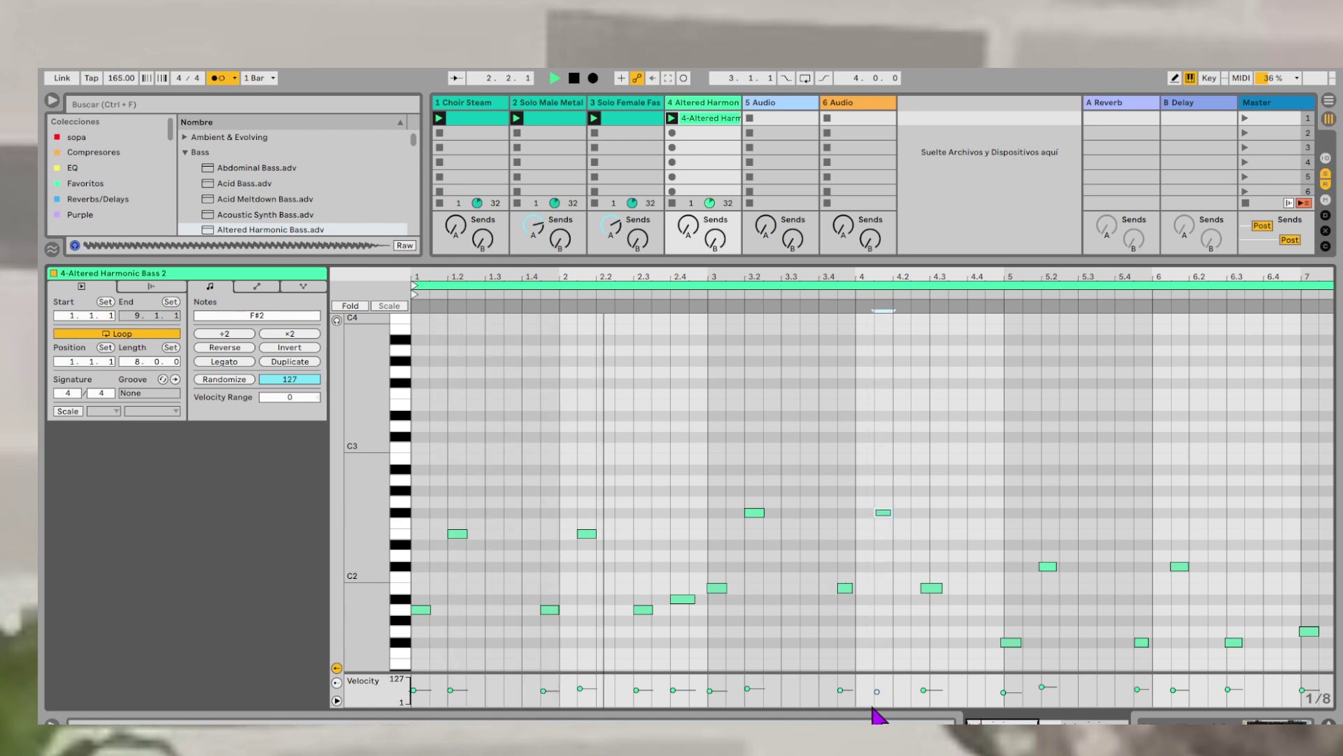
{"action": "left_click_drag", "start_coordinate": [876, 691], "coordinate": [877, 689]}
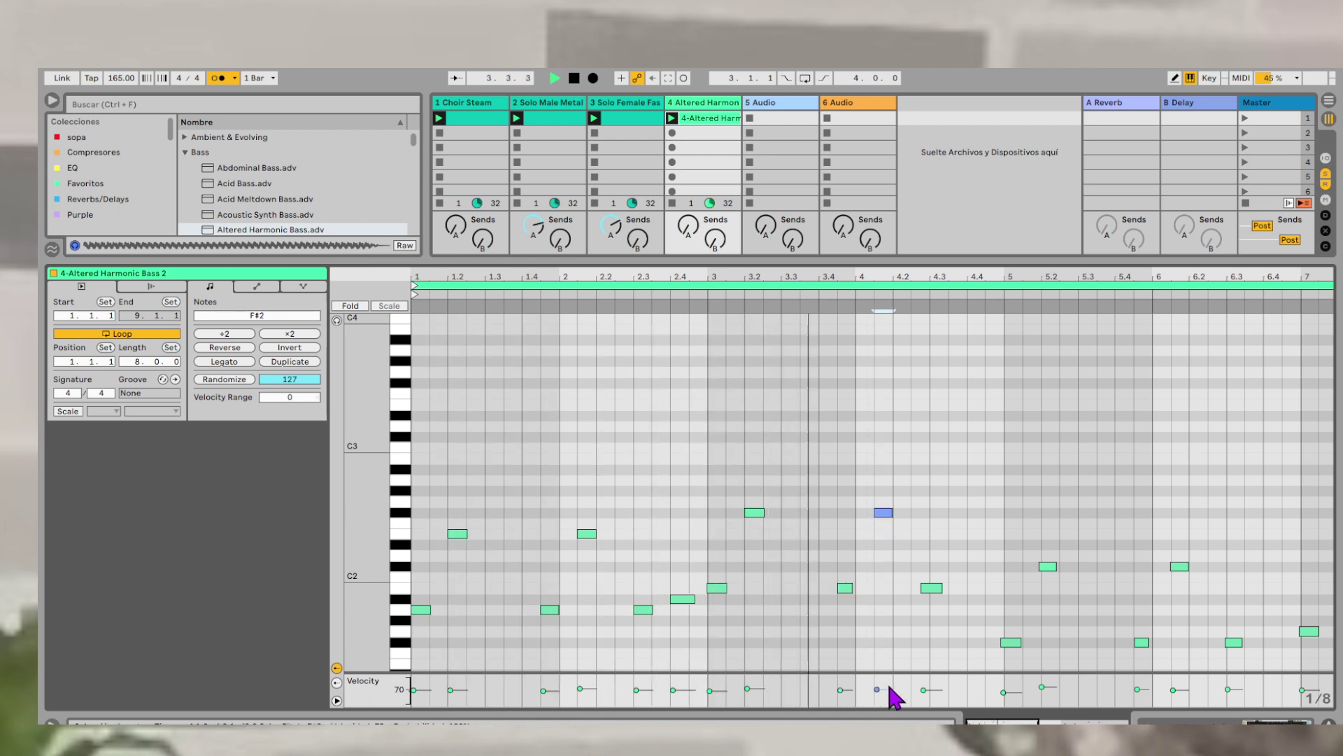
{"action": "left_click", "coordinate": [934, 591]}
{"action": "left_click_drag", "start_coordinate": [933, 592], "coordinate": [944, 589]}
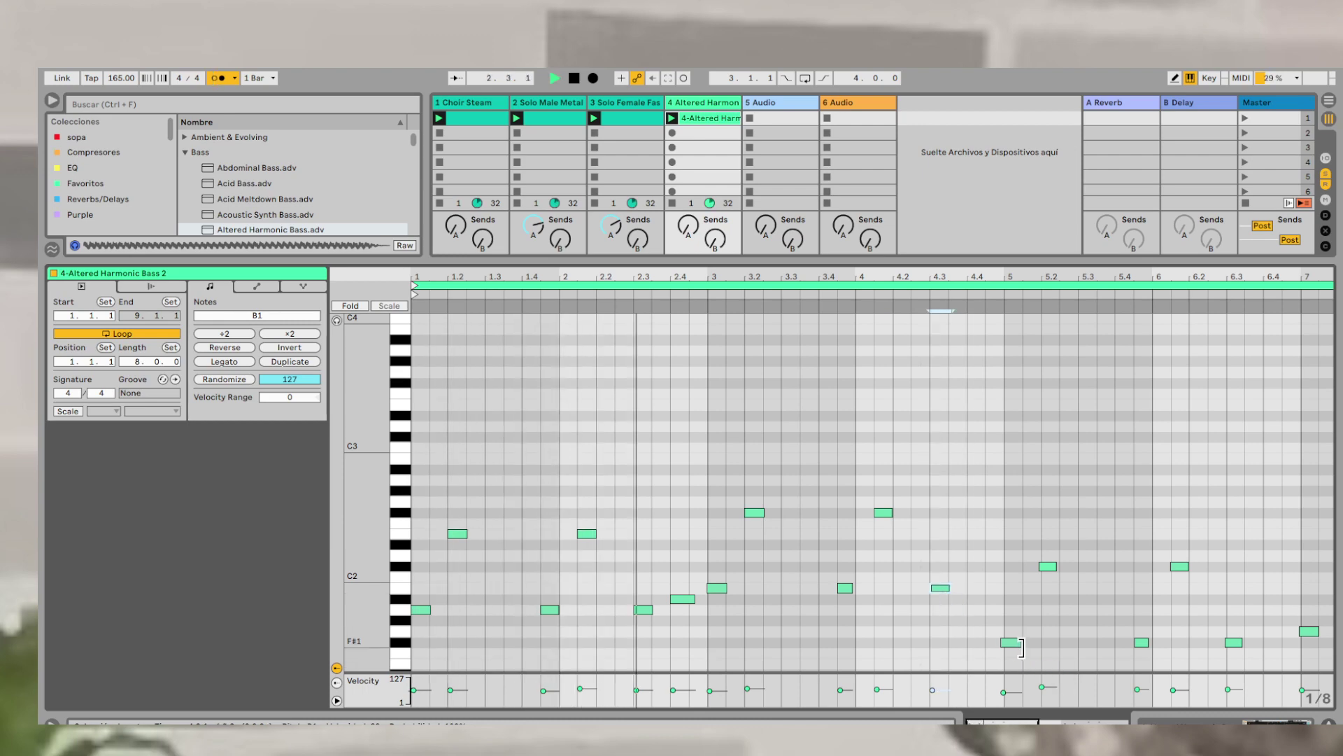
- Shift the first F#1 and the C#2 of bar 5 and the last F#1 of bar 6, and slightly lower the bar 5 C#2 velocity
{"action": "mouse_move", "coordinate": [1008, 641]}
{"action": "left_mouse_down"}
{"action": "mouse_move", "coordinate": [1018, 641]}
{"action": "mouse_move", "coordinate": [1007, 641]}
{"action": "left_mouse_up"}
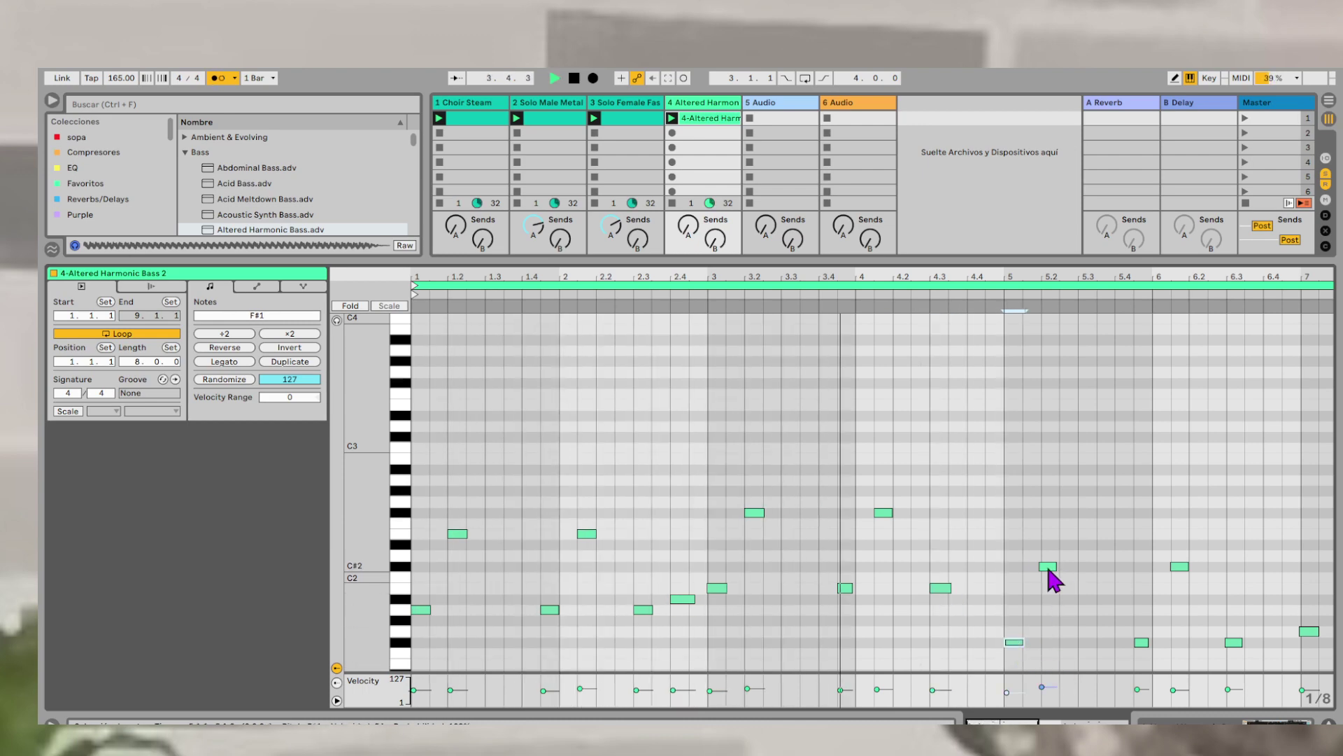
{"action": "left_click_drag", "start_coordinate": [1047, 568], "coordinate": [1052, 569]}
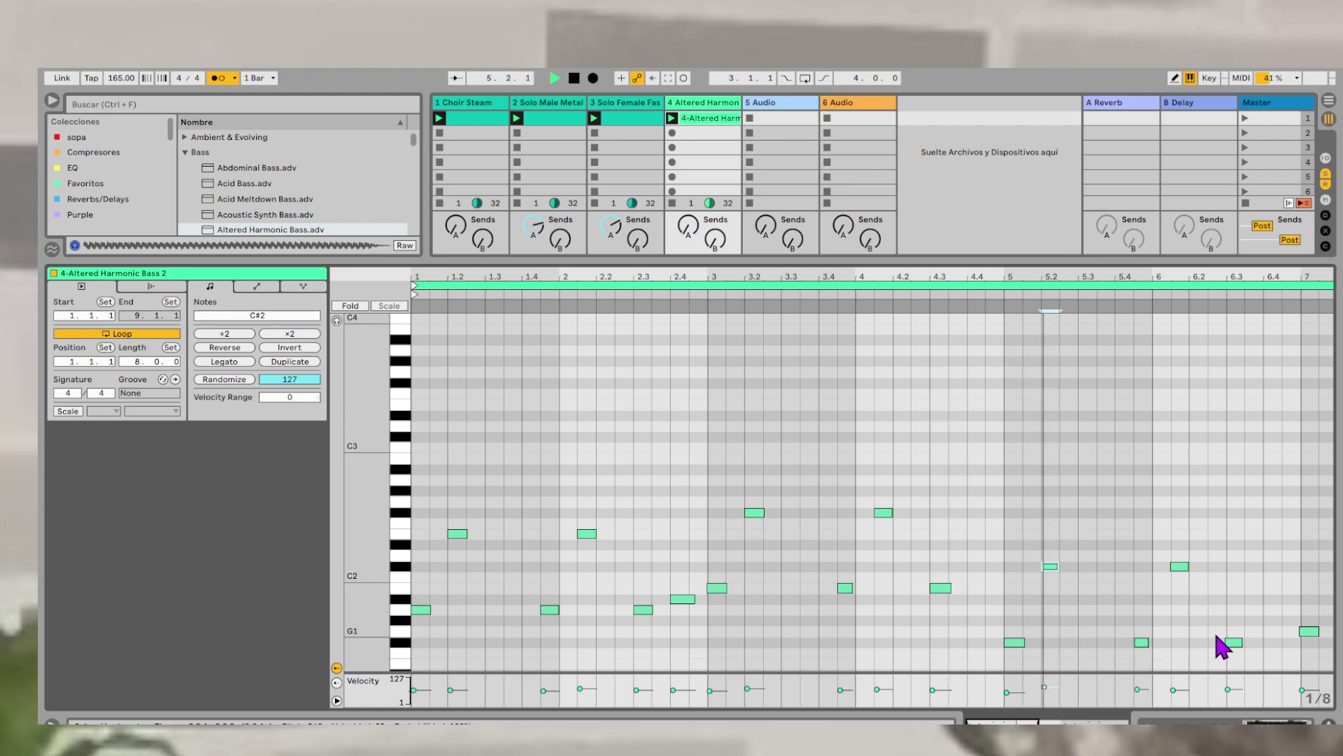
{"action": "left_click", "coordinate": [1234, 642]}
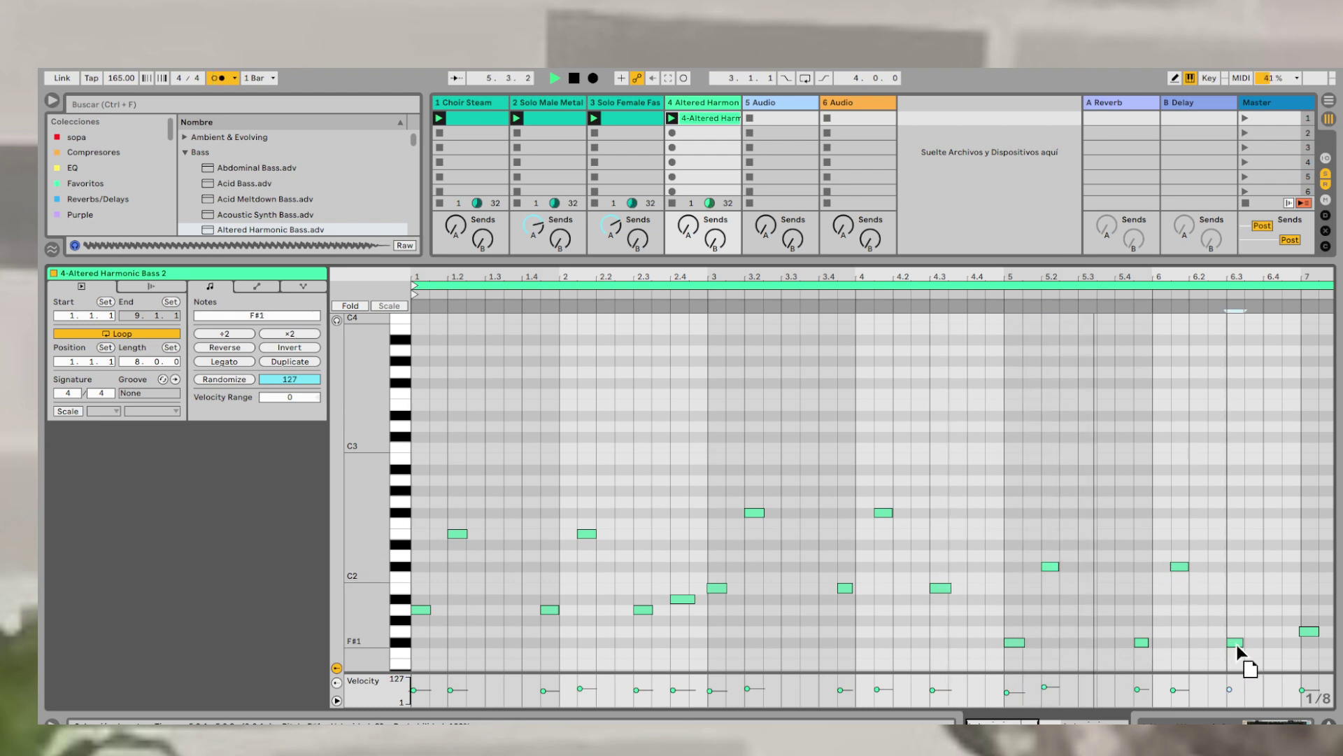
{"action": "left_click", "coordinate": [1044, 689]}
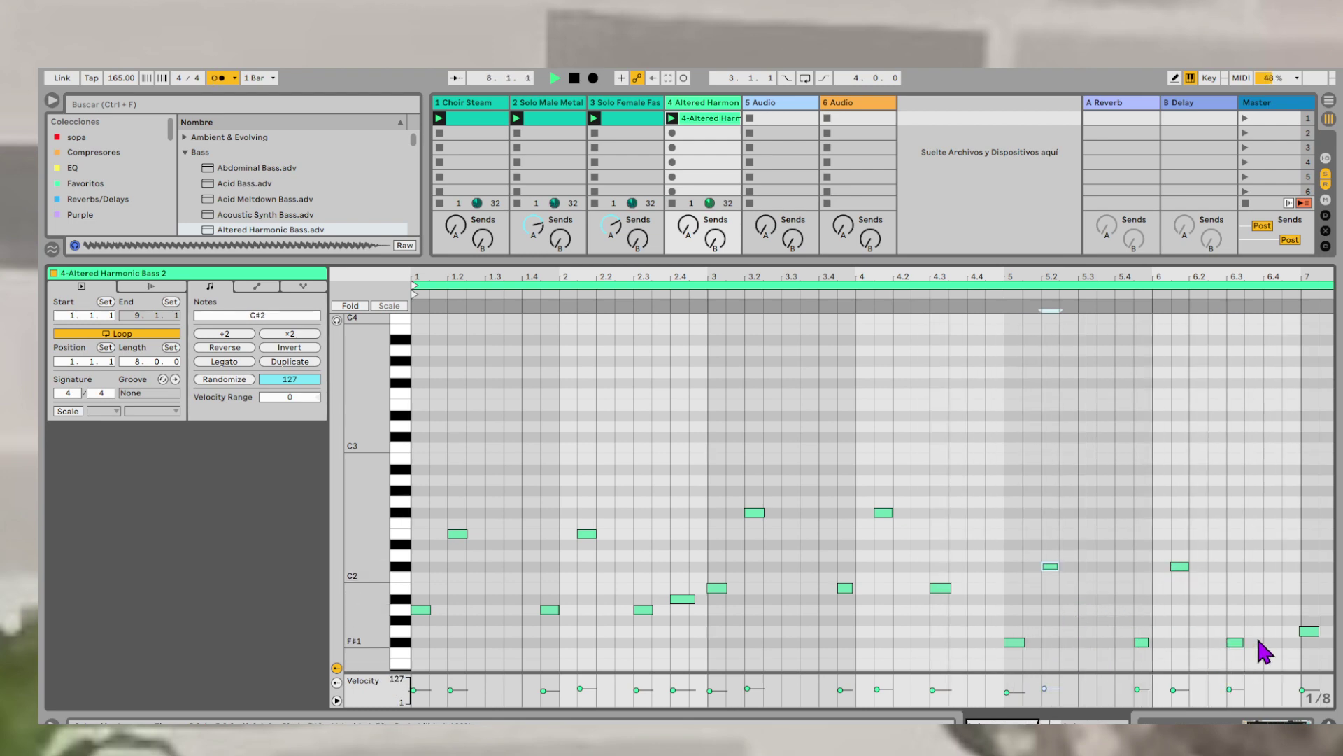
- Nudge the G1 and D2 bass notes in bars 7 and 8 slightly later, closer to the grid
{"action": "scroll", "coordinate": [1179, 606], "scroll_direction": "down", "scroll_amount": 1}
{"action": "scroll", "coordinate": [1179, 606], "scroll_direction": "right", "scroll_amount": 5}
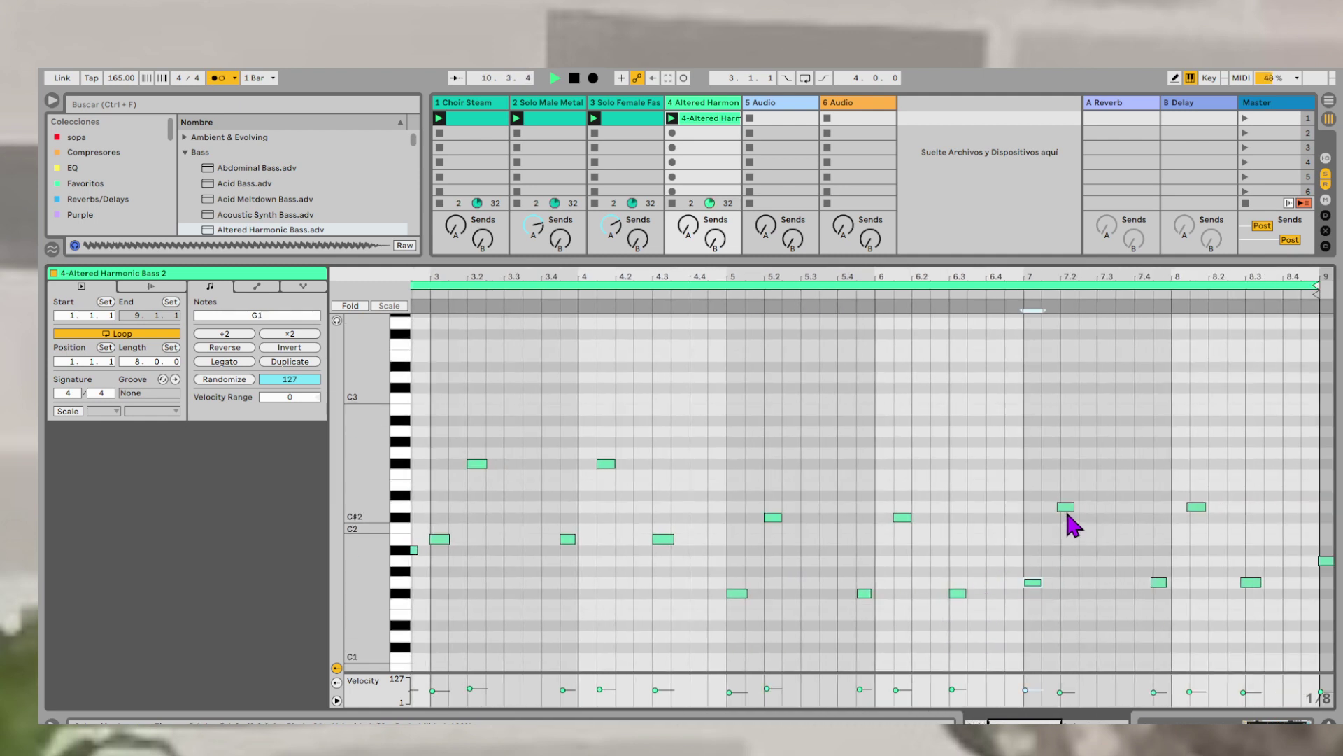
{"action": "mouse_move", "coordinate": [1067, 507]}
{"action": "left_mouse_down"}
{"action": "mouse_move", "coordinate": [1071, 517]}
{"action": "mouse_move", "coordinate": [1072, 506]}
{"action": "left_mouse_up"}
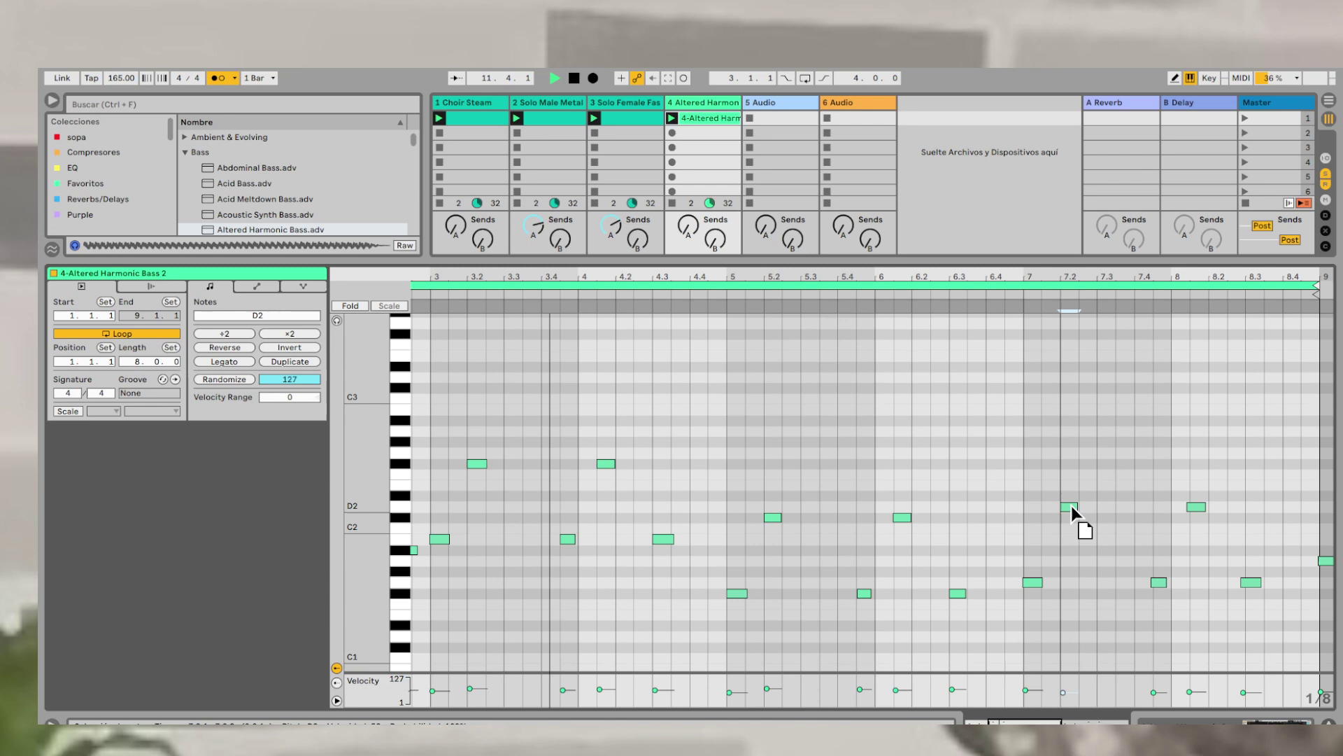
{"action": "left_click", "coordinate": [1039, 583]}
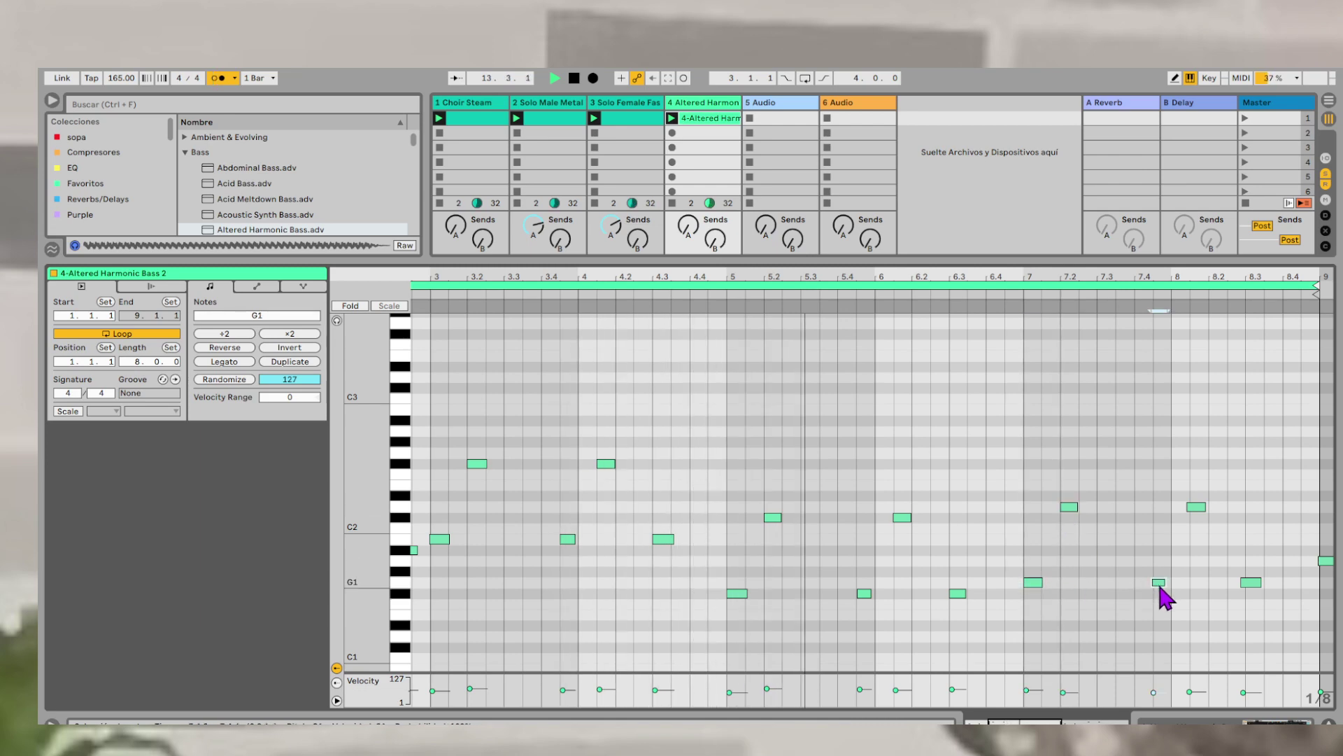
{"action": "left_click", "coordinate": [1160, 584]}
{"action": "left_click", "coordinate": [1191, 507]}
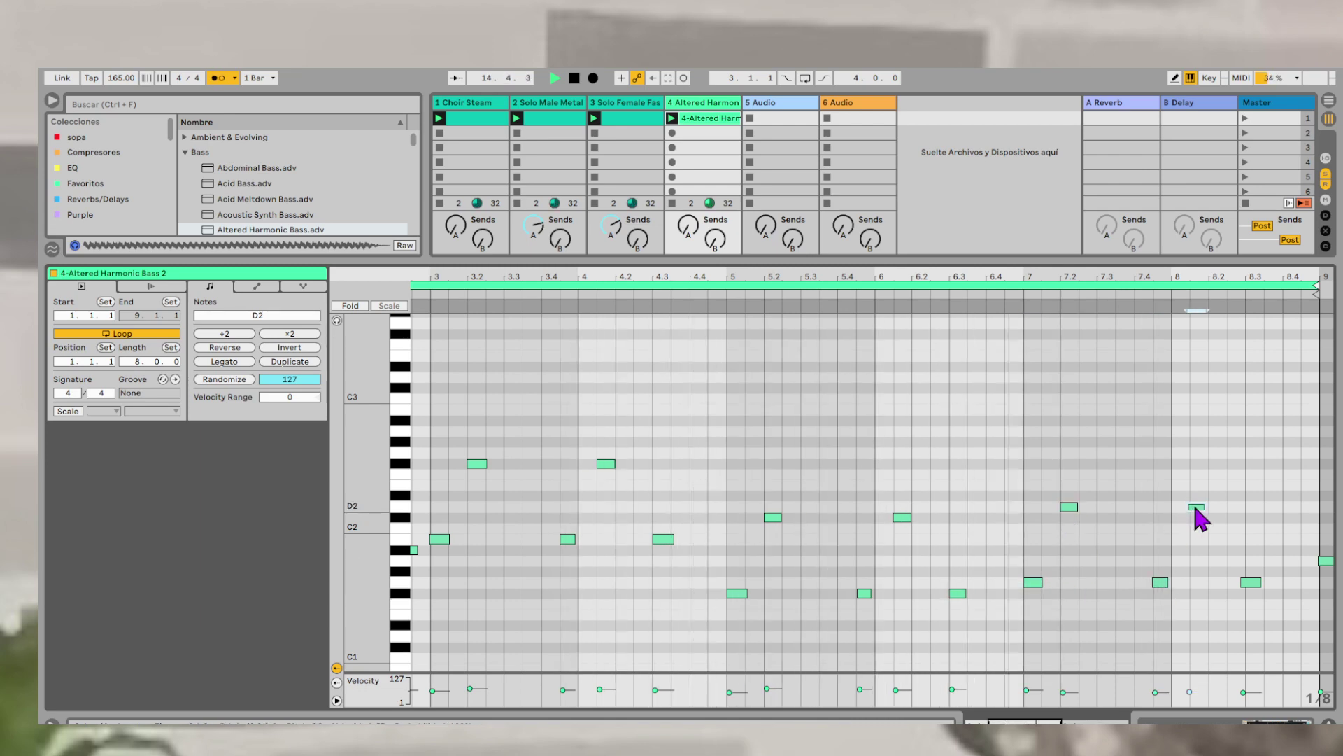
{"action": "left_click", "coordinate": [1254, 582]}
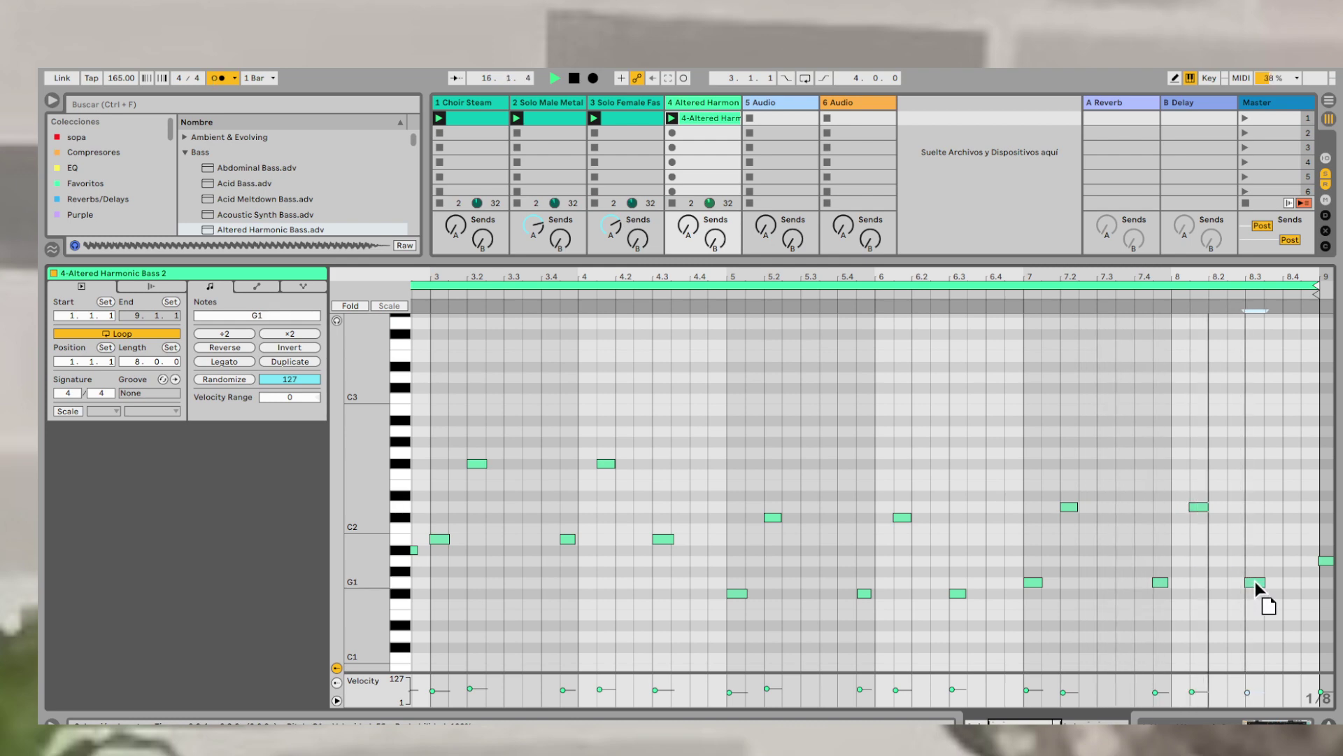
- Delete the A1 and E2 notes at the start of bar 9, just past the end of the loop
{"action": "scroll", "coordinate": [1258, 592], "scroll_direction": "right", "scroll_amount": 3}
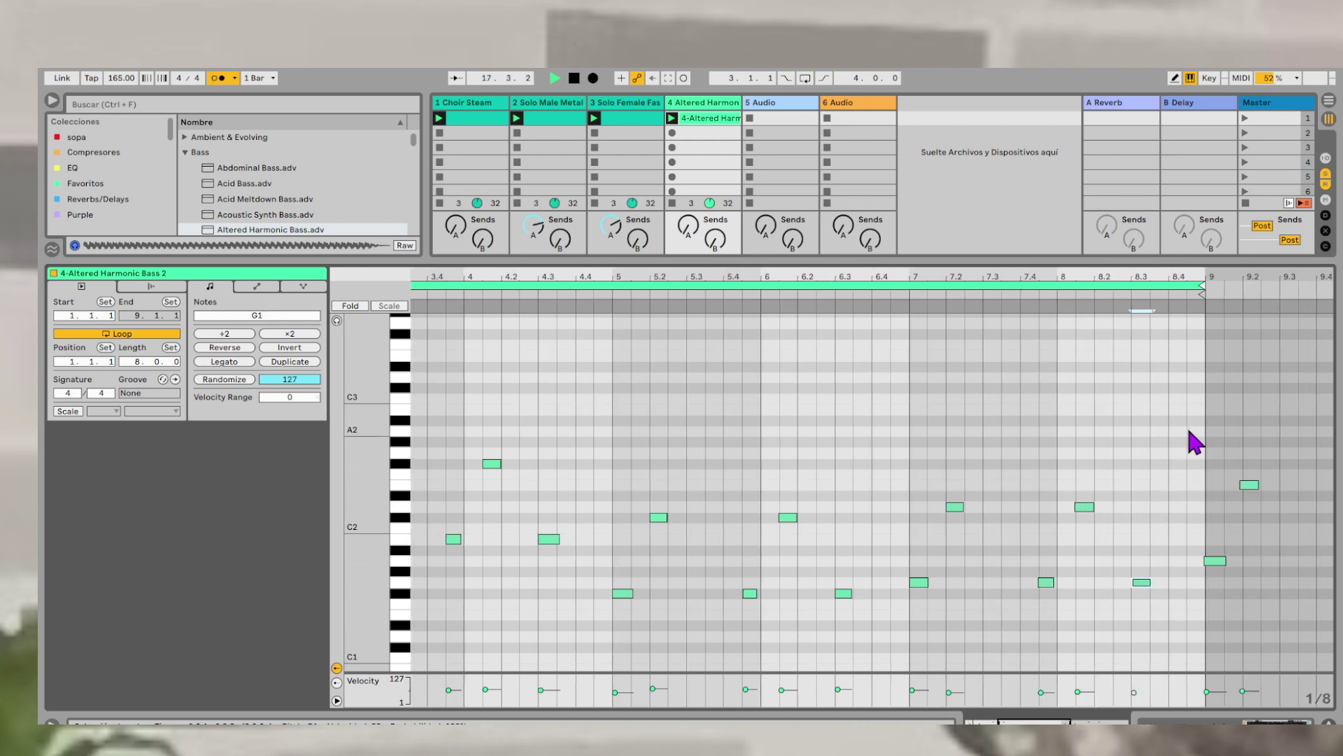
{"action": "left_click_drag", "start_coordinate": [1187, 427], "coordinate": [1258, 581]}
{"action": "key", "text": "Delete"}
- Quantize the start of every note in the bass clip to 1/16 with an amount of 90 %
{"action": "scroll", "coordinate": [1233, 559], "scroll_direction": "down", "scroll_amount": 3}
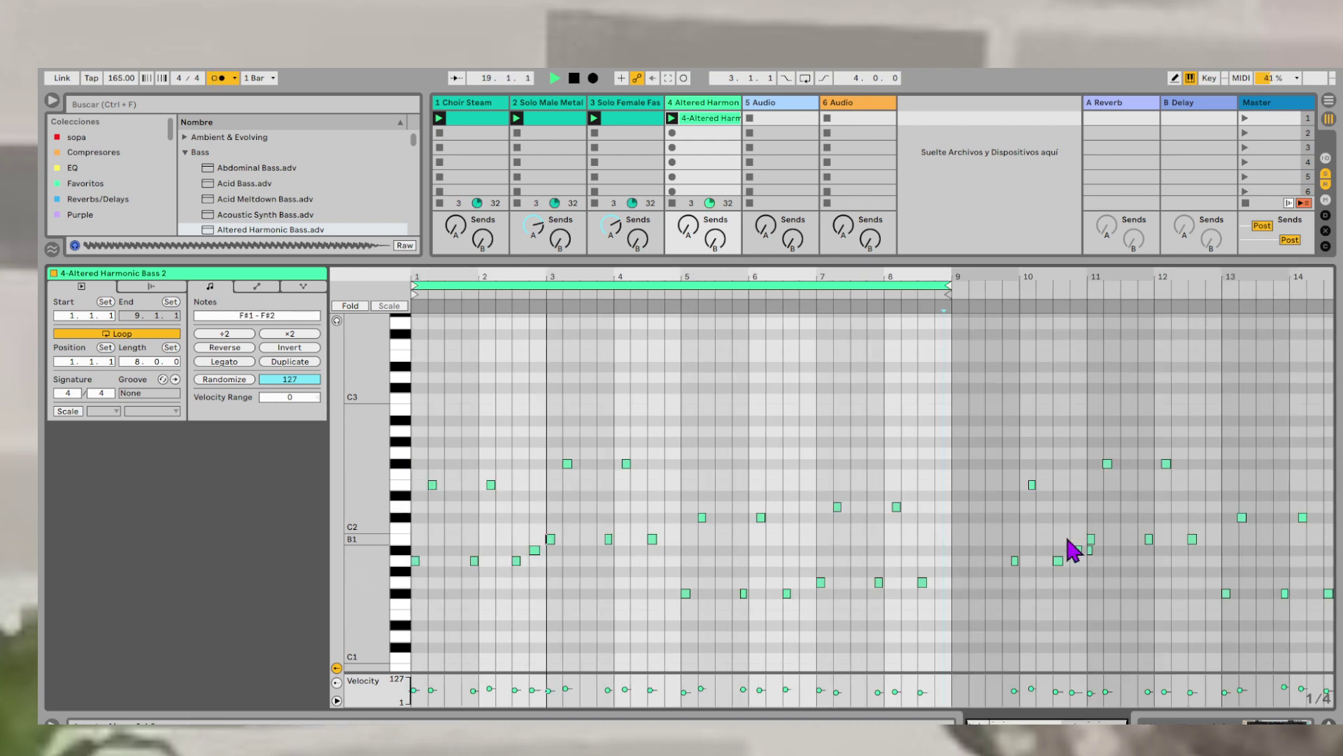
{"action": "left_click", "coordinate": [685, 594]}
{"action": "key", "text": "ctrl+a"}
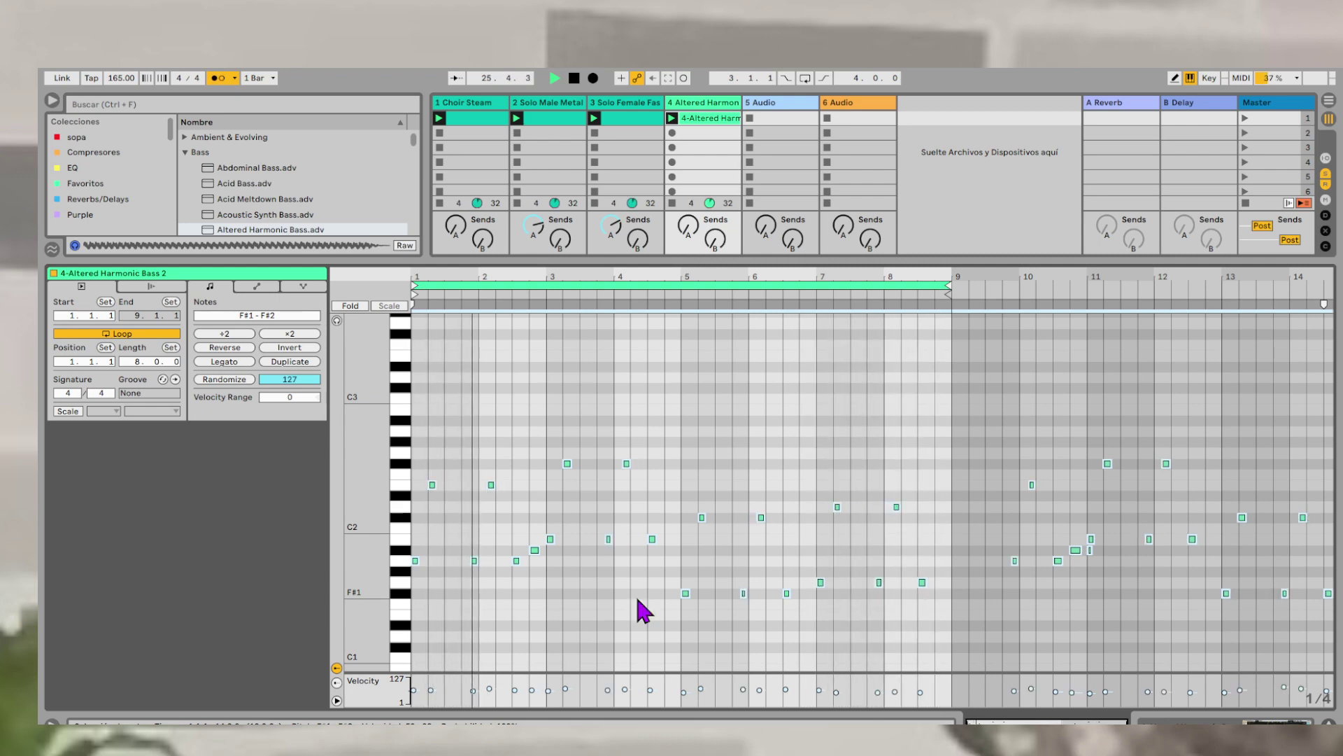
{"action": "key", "text": "ctrl+shift+u"}
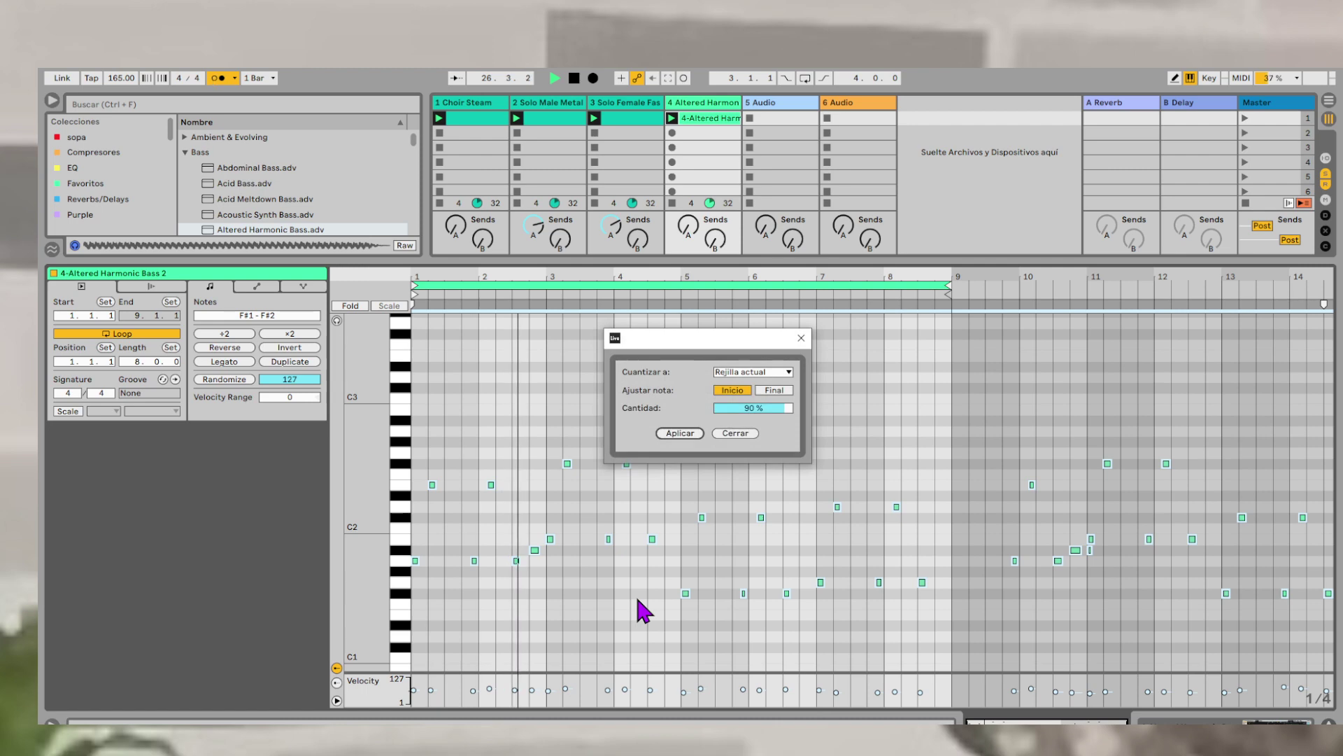
{"action": "left_click", "coordinate": [782, 372]}
{"action": "left_click", "coordinate": [746, 447]}
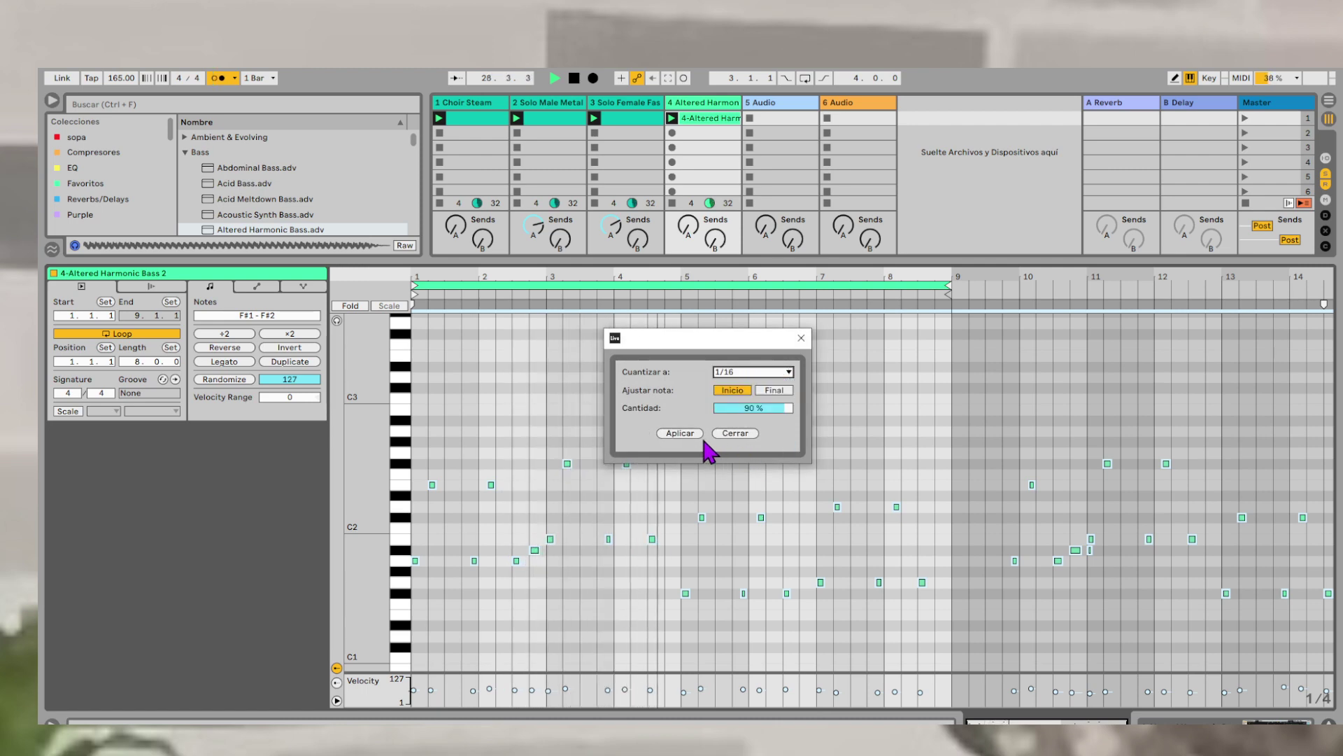
{"action": "left_click", "coordinate": [689, 434]}
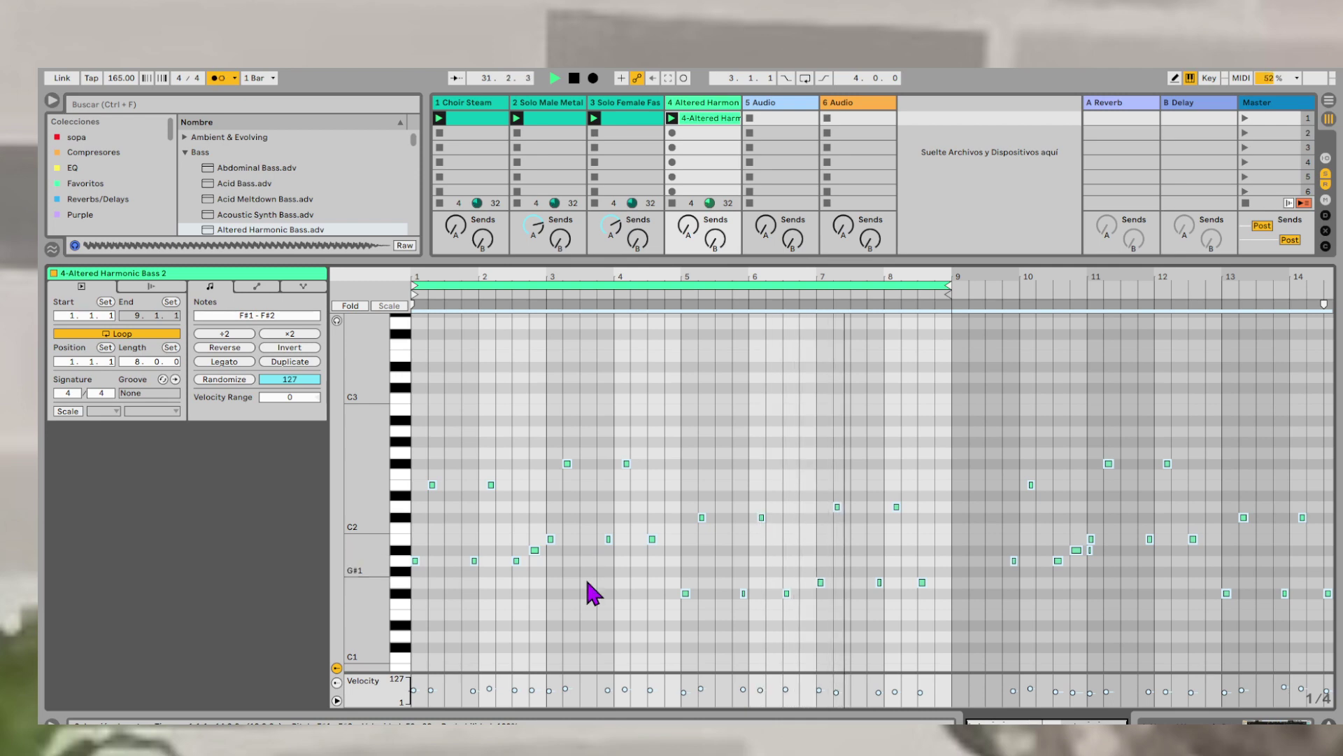
{"action": "left_click", "coordinate": [597, 633]}
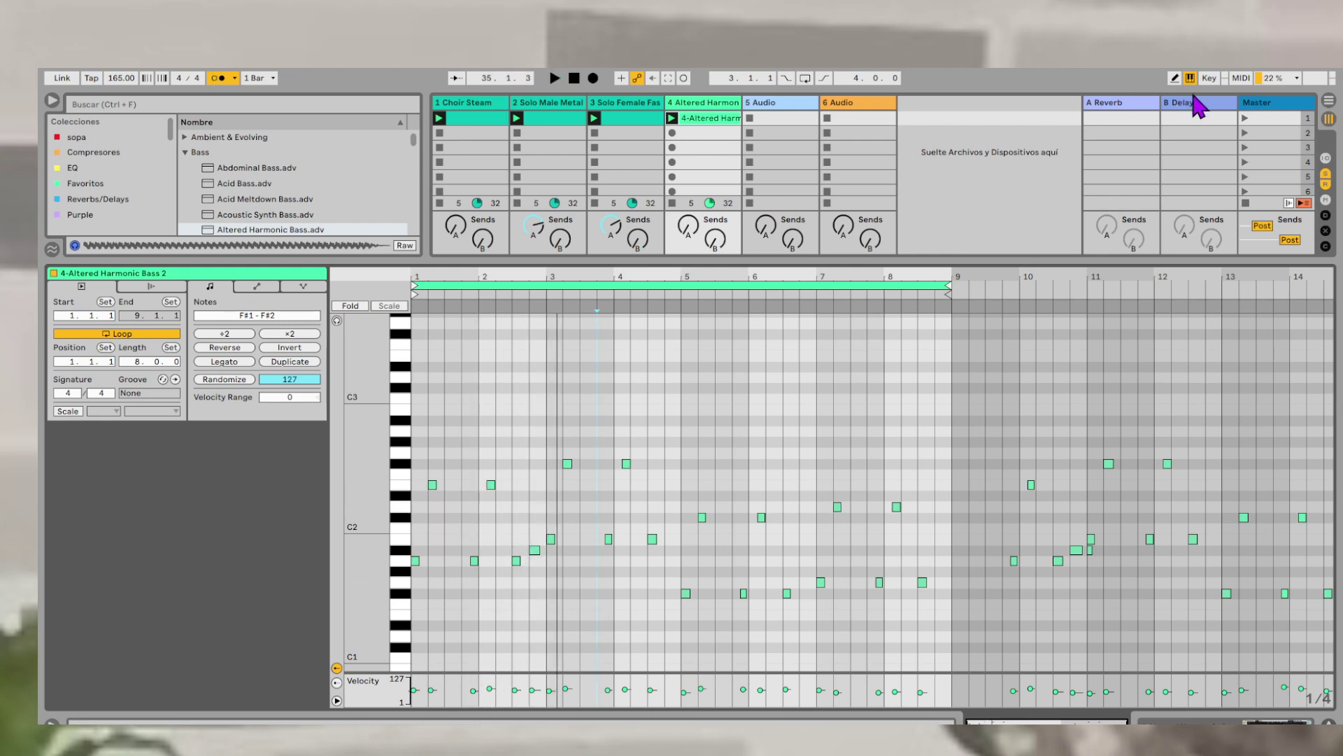
- Play the first scene and examine the bass instrument's modulation matrix together with its LFO 1 and LFO 2 settings
{"action": "left_click", "coordinate": [1245, 117]}
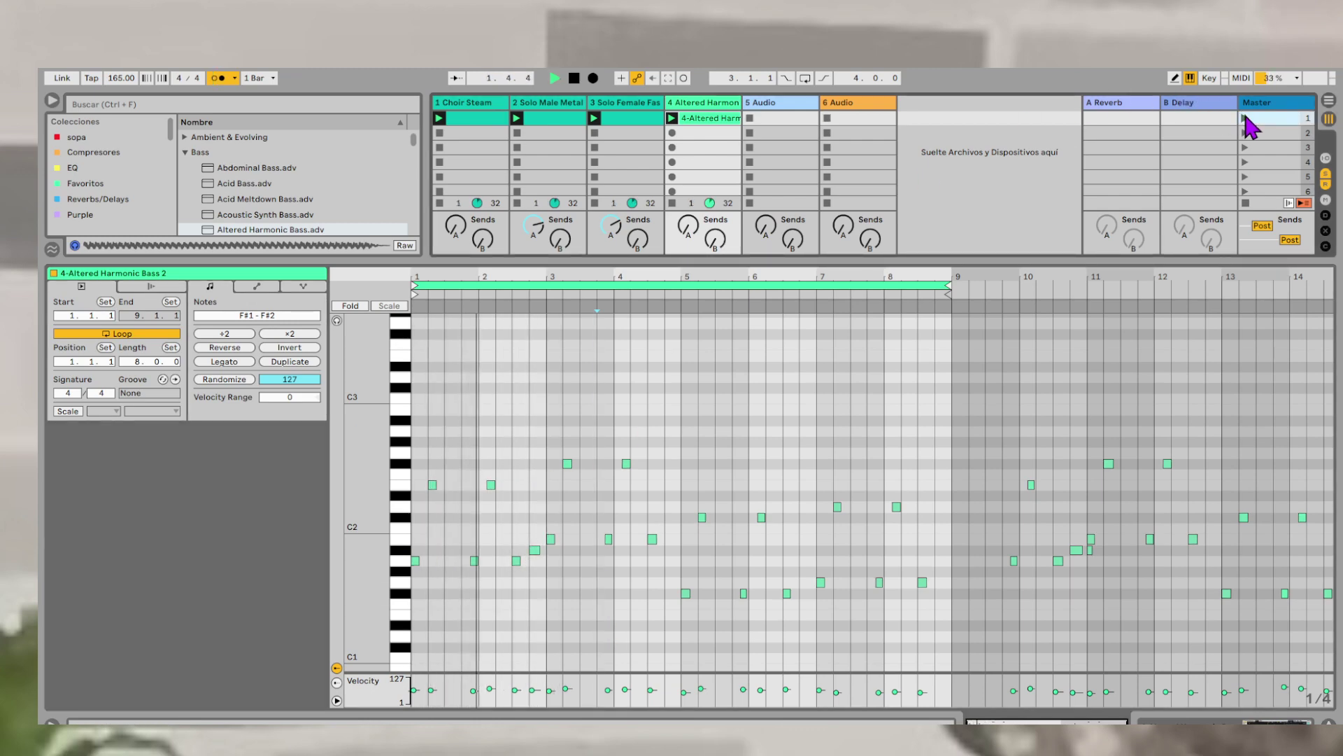
{"action": "key", "text": "shift+Tab"}
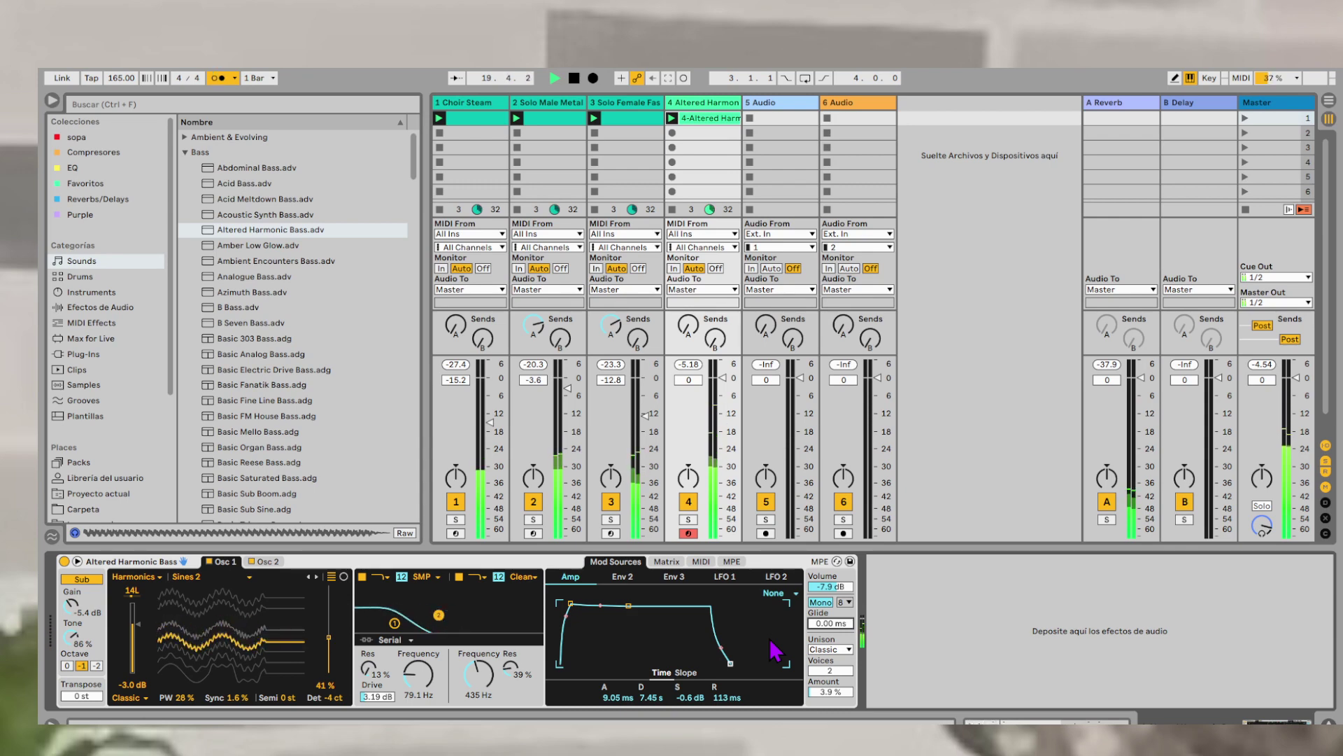
{"action": "left_click", "coordinate": [667, 562]}
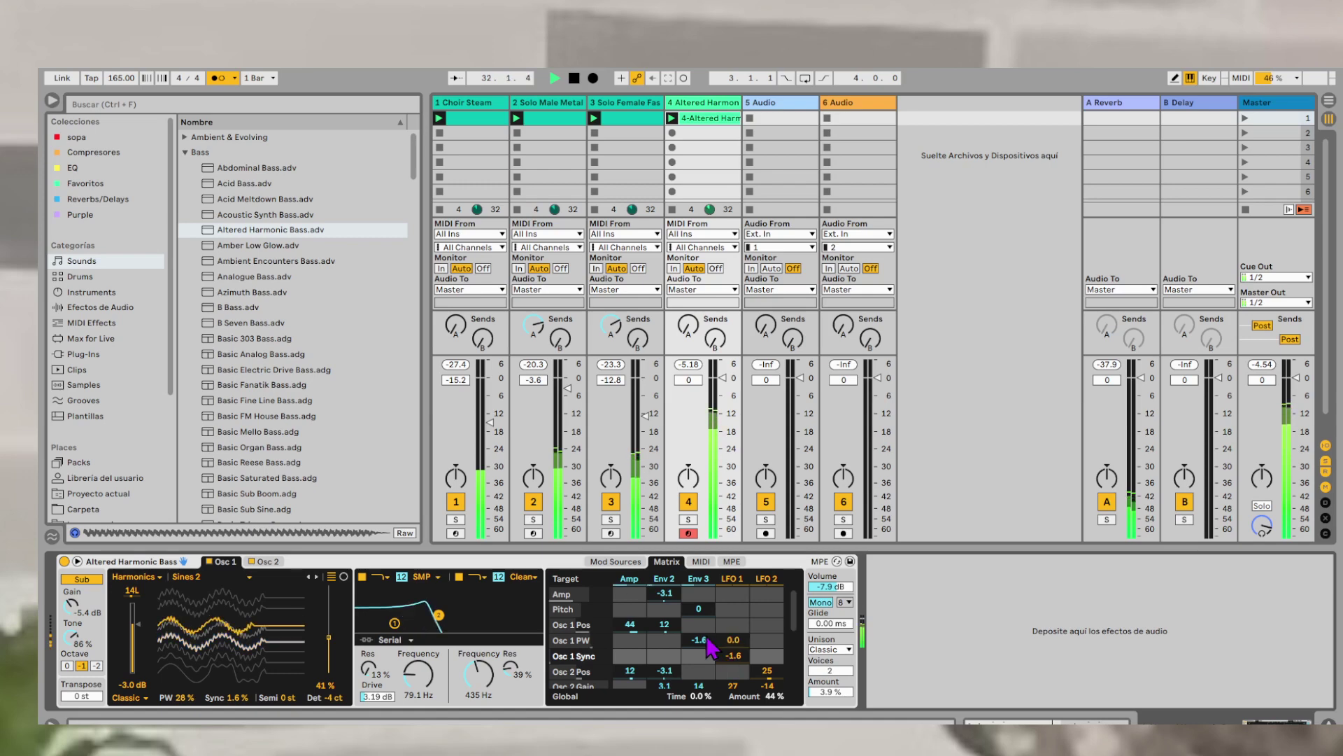
{"action": "left_click", "coordinate": [620, 561]}
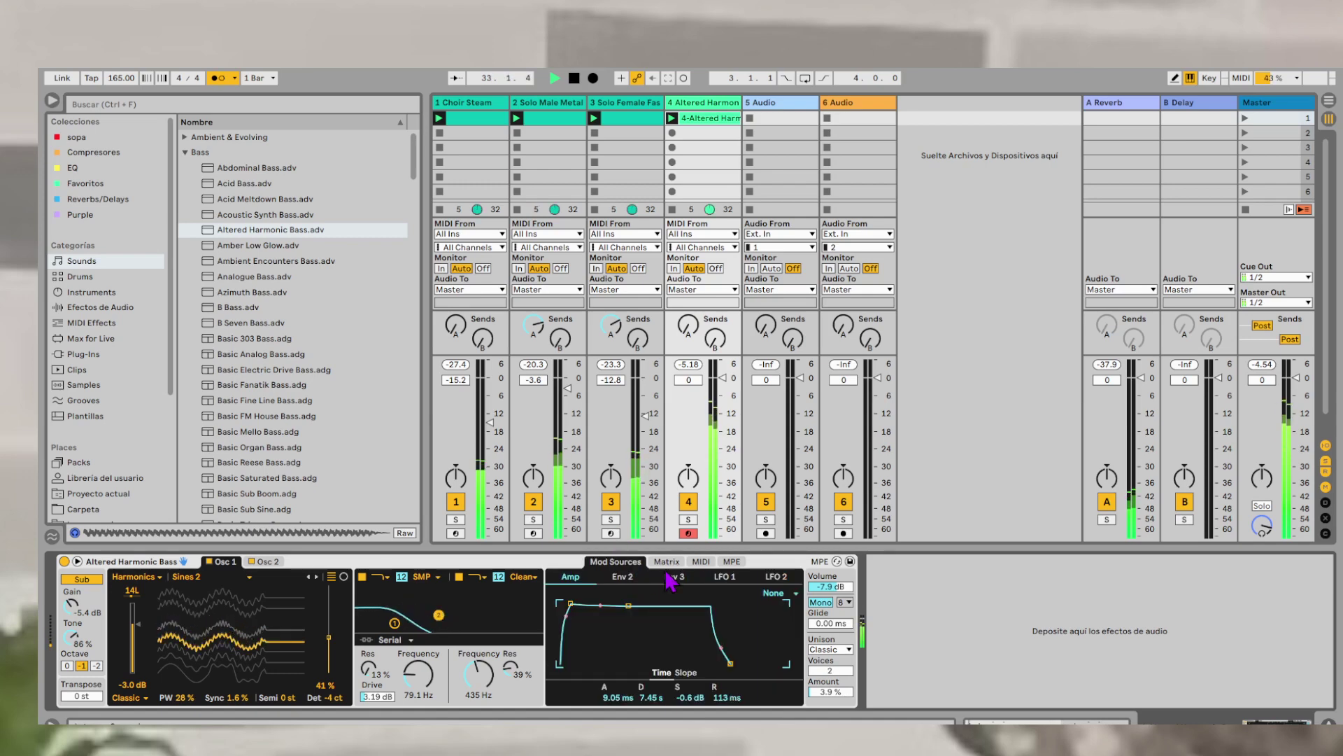
{"action": "left_click", "coordinate": [726, 578]}
{"action": "left_click", "coordinate": [775, 578]}
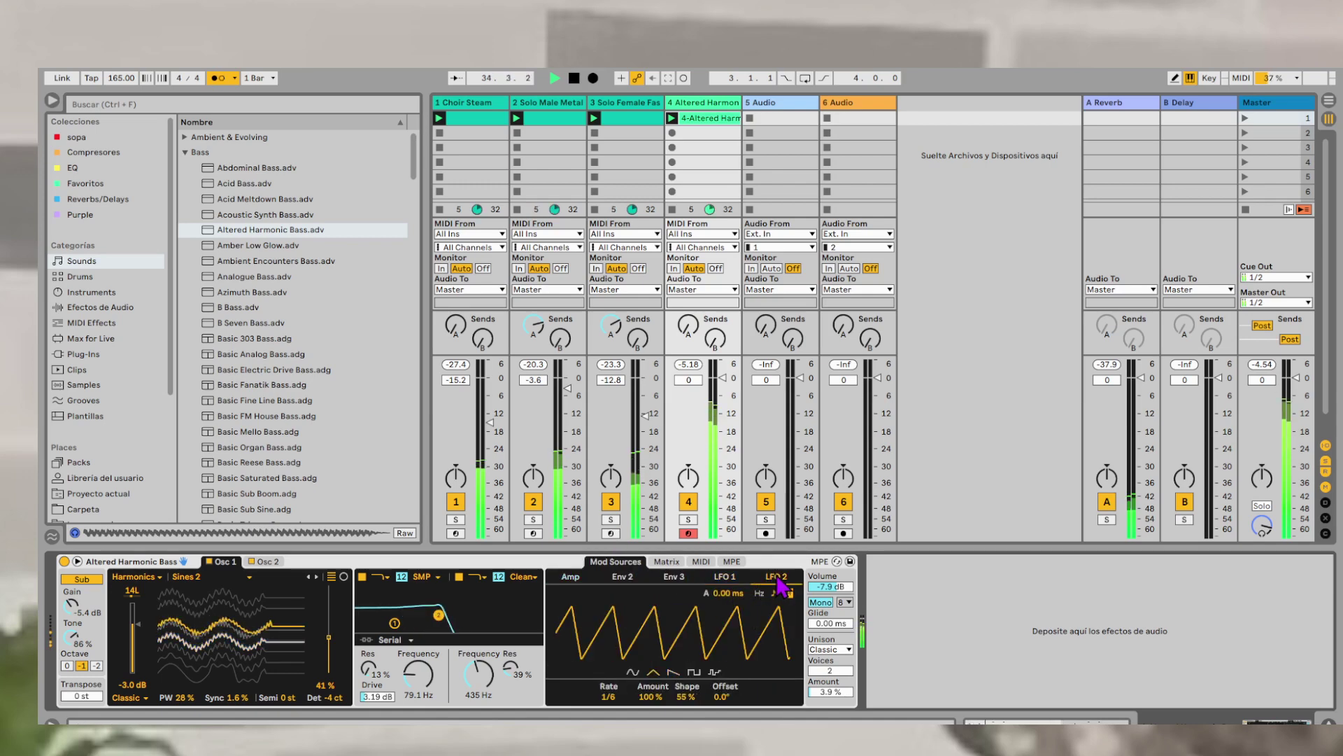
{"action": "left_click", "coordinate": [735, 578]}
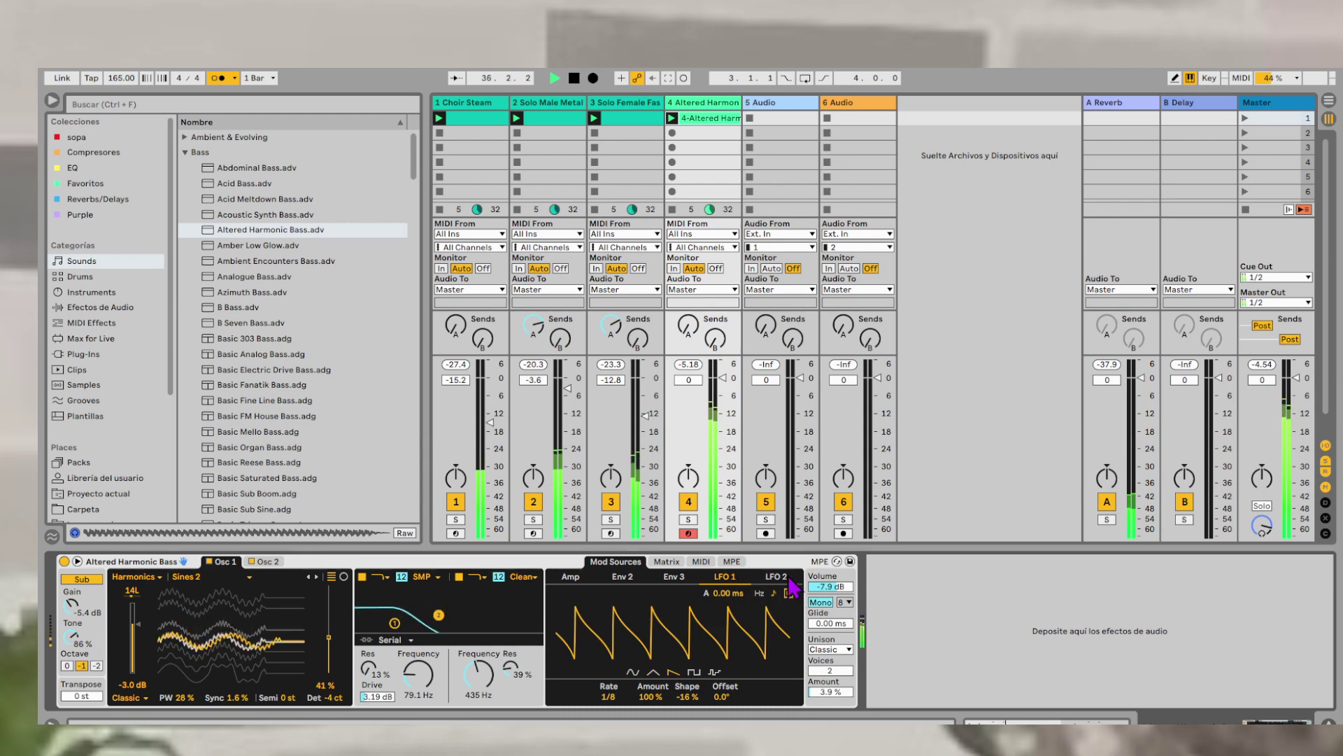
{"action": "left_click", "coordinate": [784, 578]}
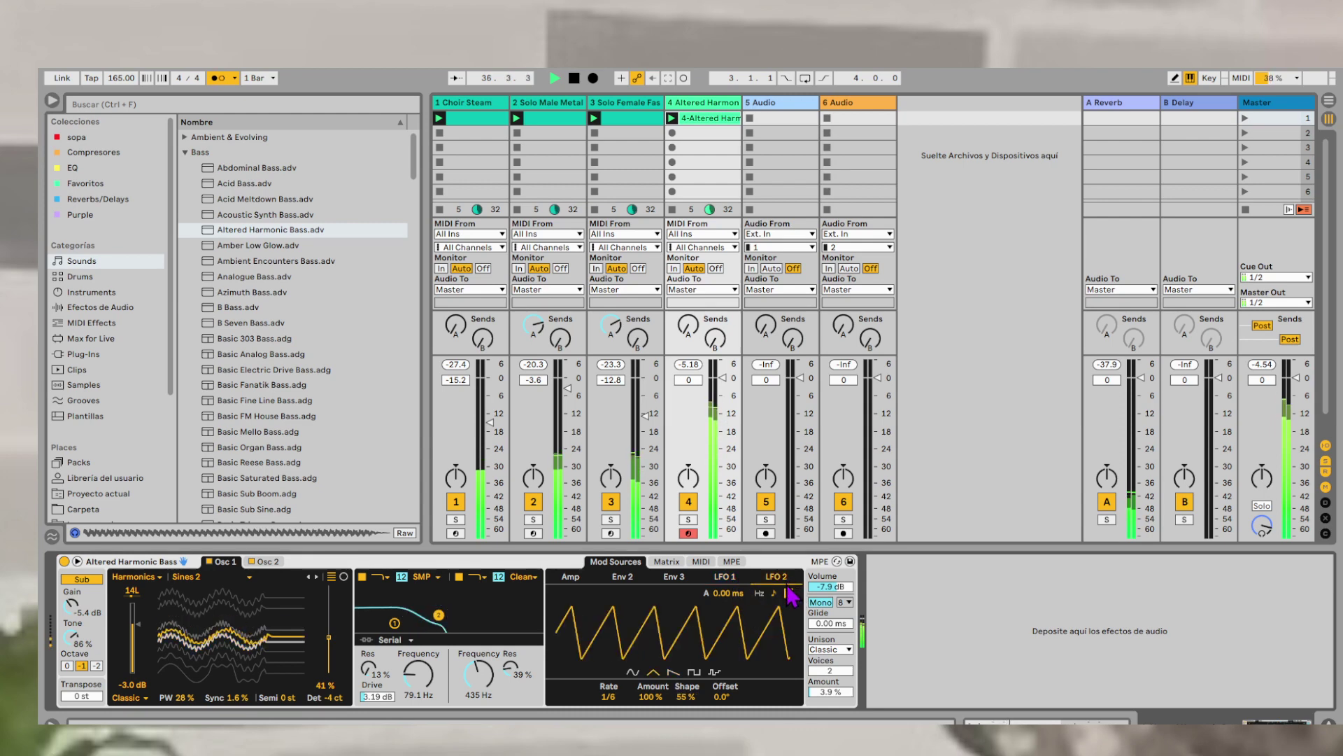
{"action": "left_click", "coordinate": [746, 581]}
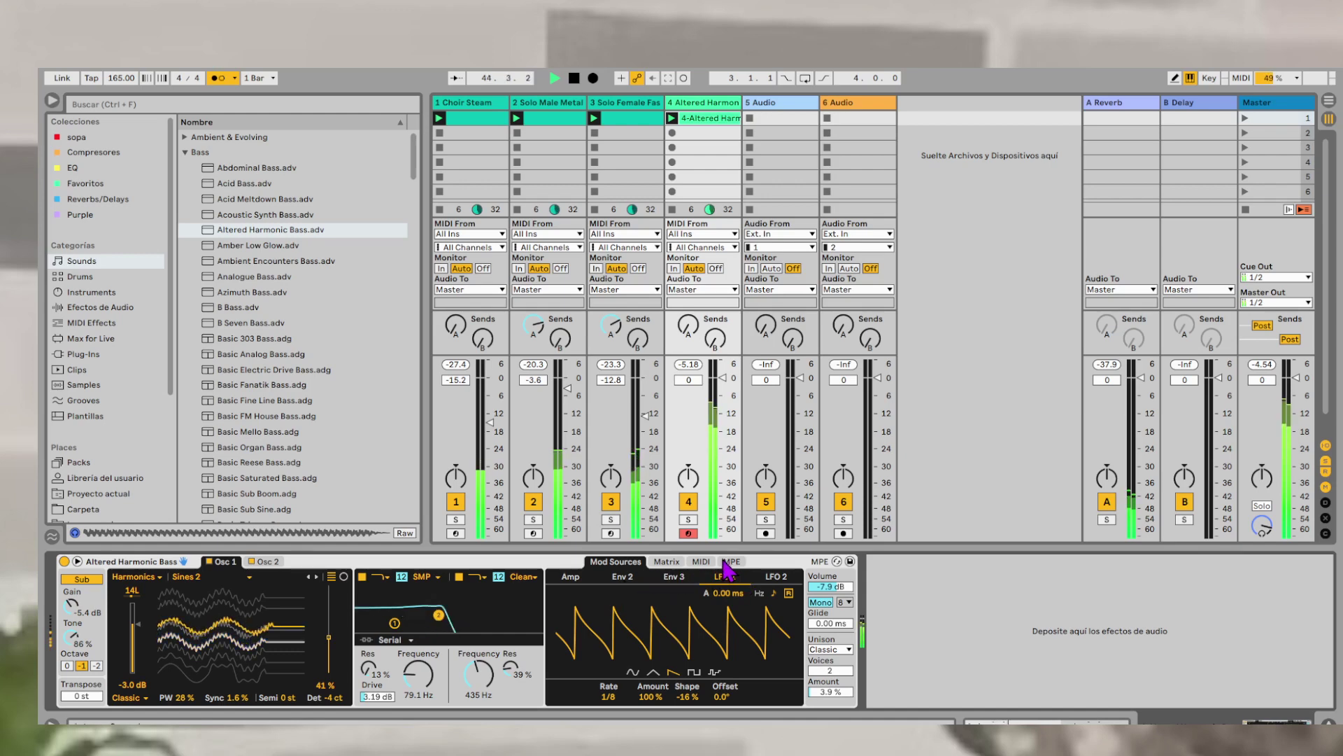
{"action": "left_click", "coordinate": [667, 564]}
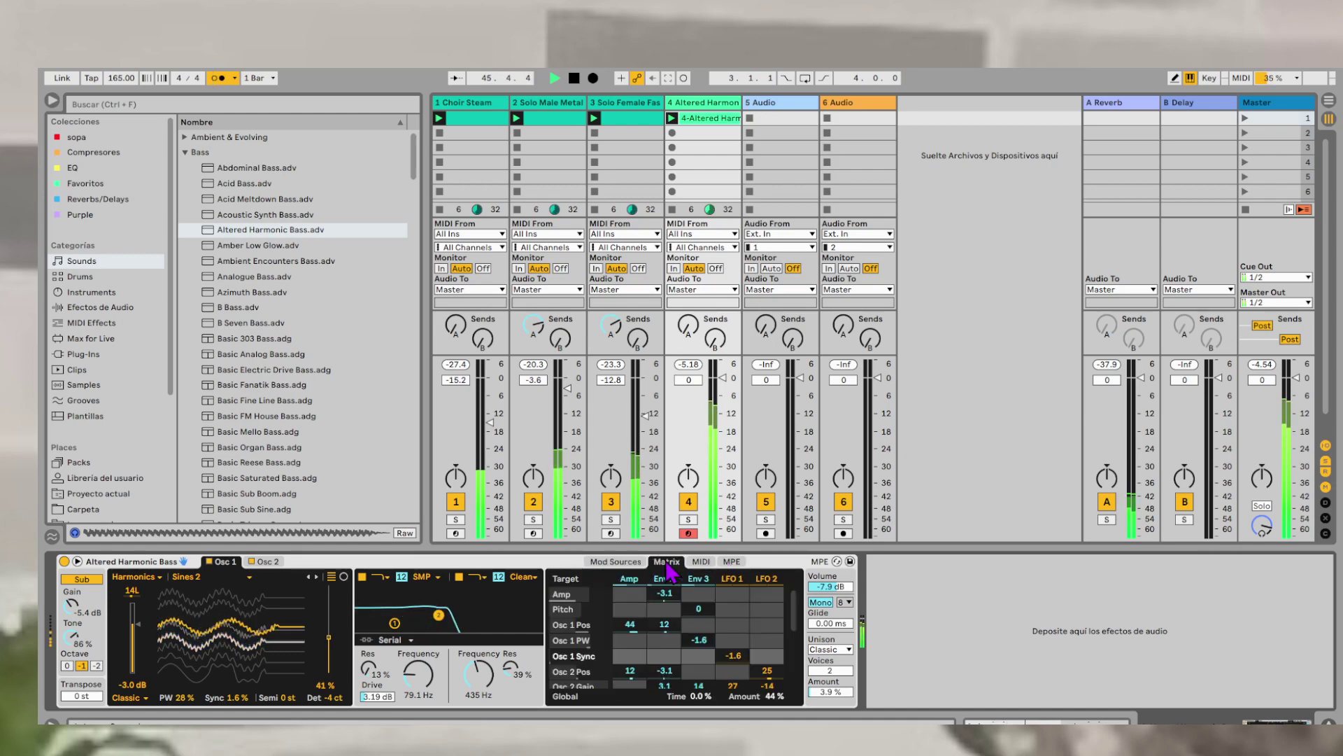
- Review the bass synth's modulation sources and second oscillator, and lower the Altered Harmonic Bass track's level to -3.3 dB
{"action": "left_click", "coordinate": [608, 564]}
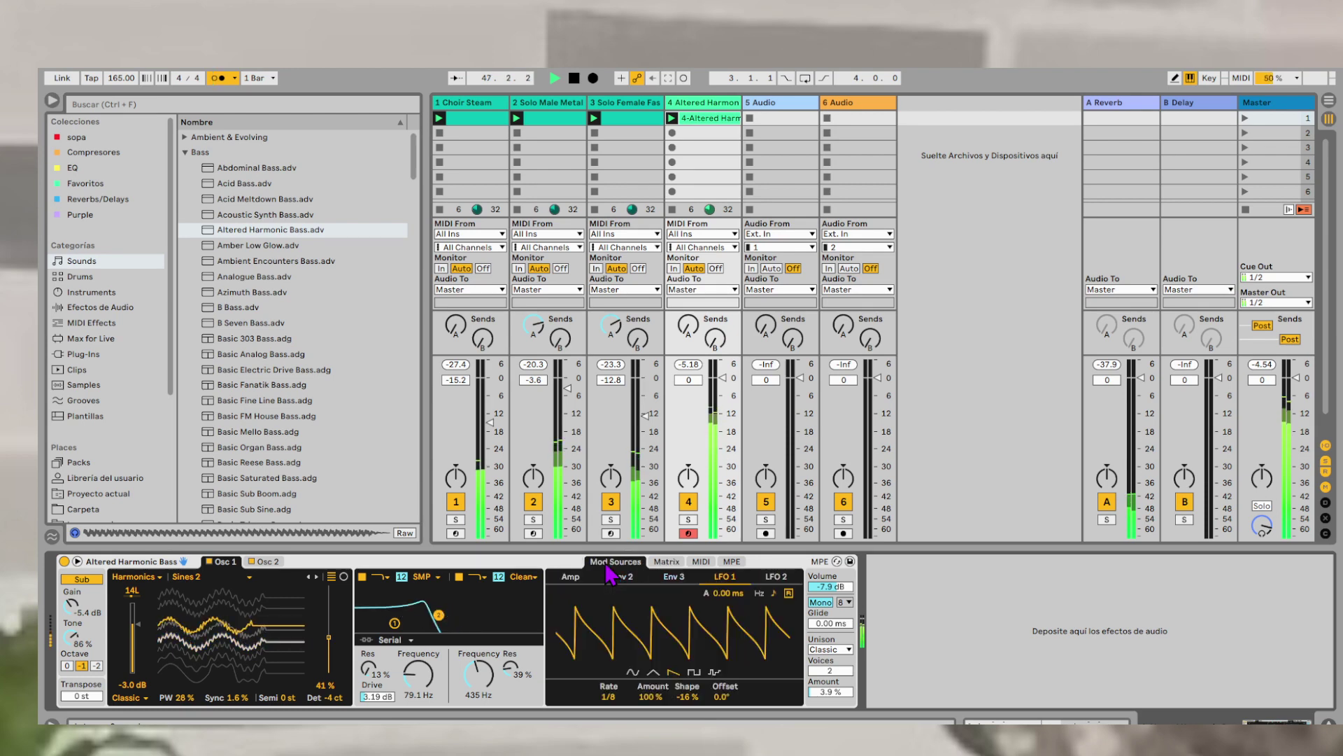
{"action": "left_click", "coordinate": [266, 564]}
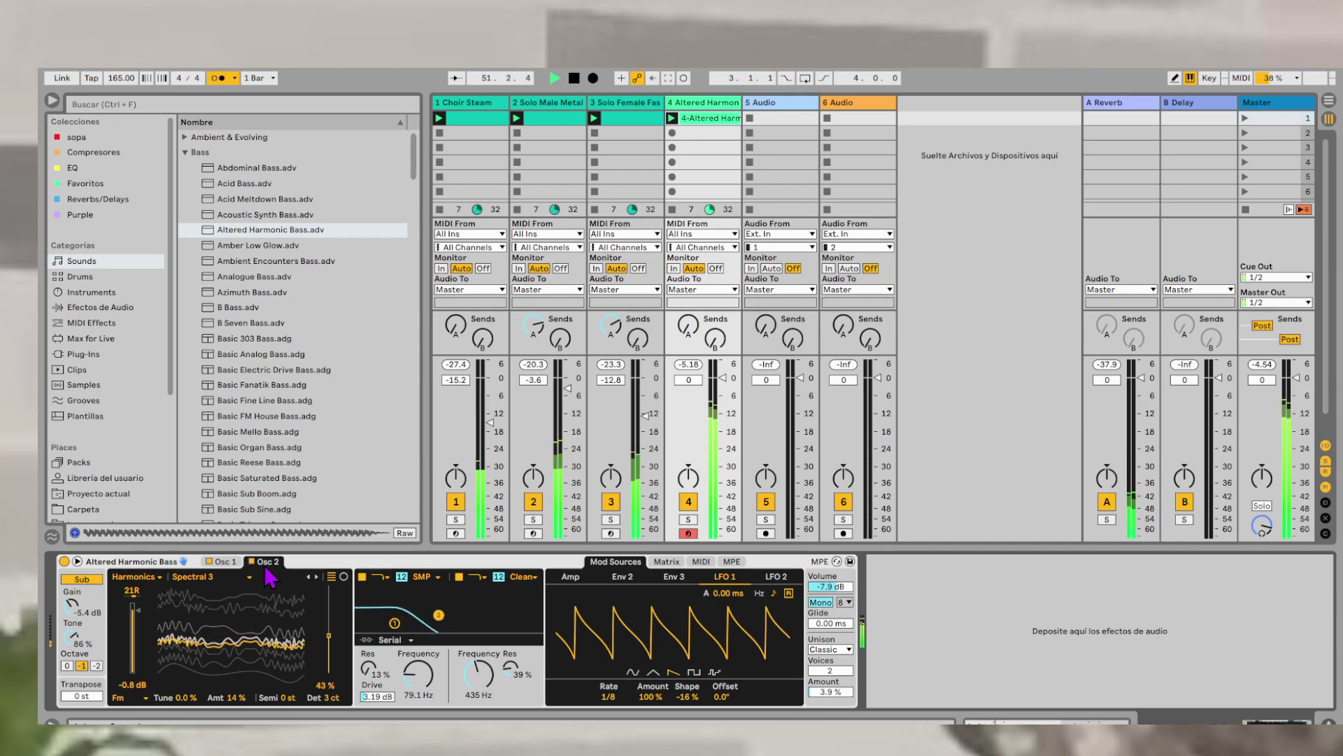
{"action": "left_click", "coordinate": [222, 564]}
{"action": "left_click_drag", "start_coordinate": [688, 380], "coordinate": [688, 408]}
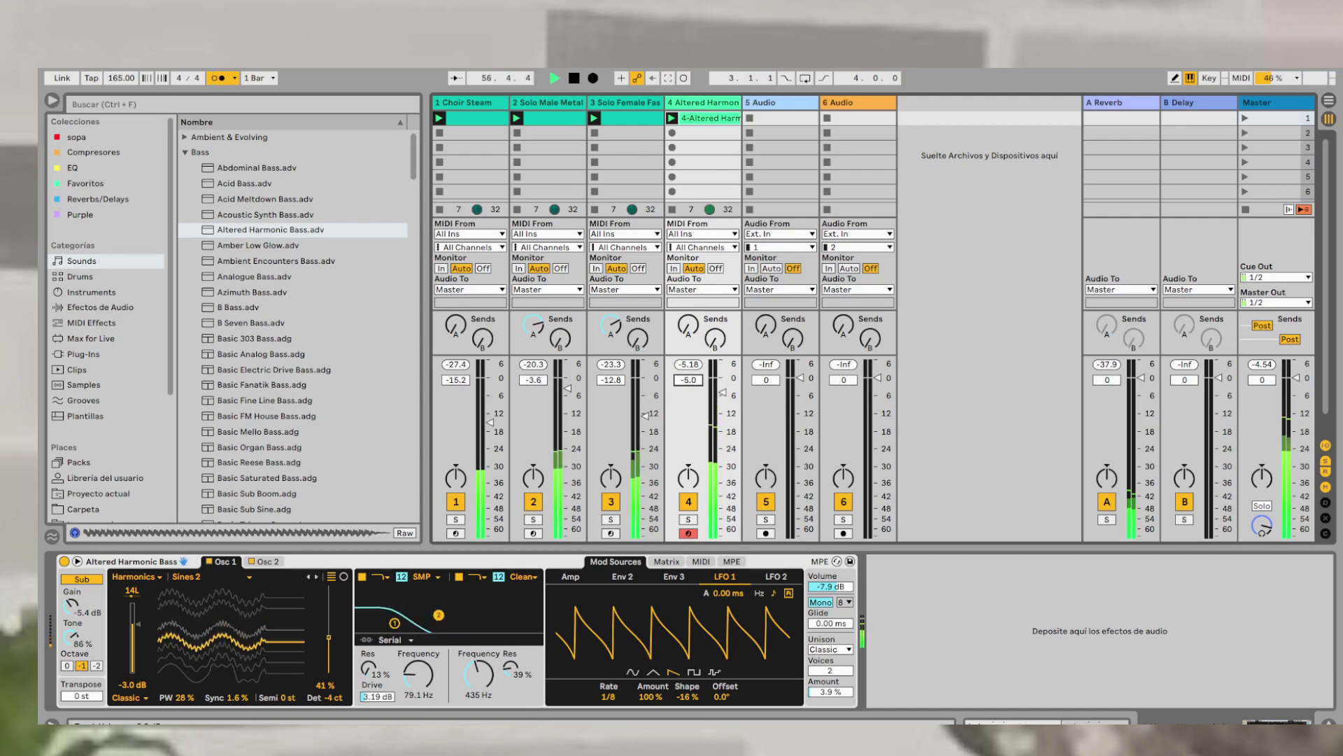
{"action": "left_click", "coordinate": [688, 380]}
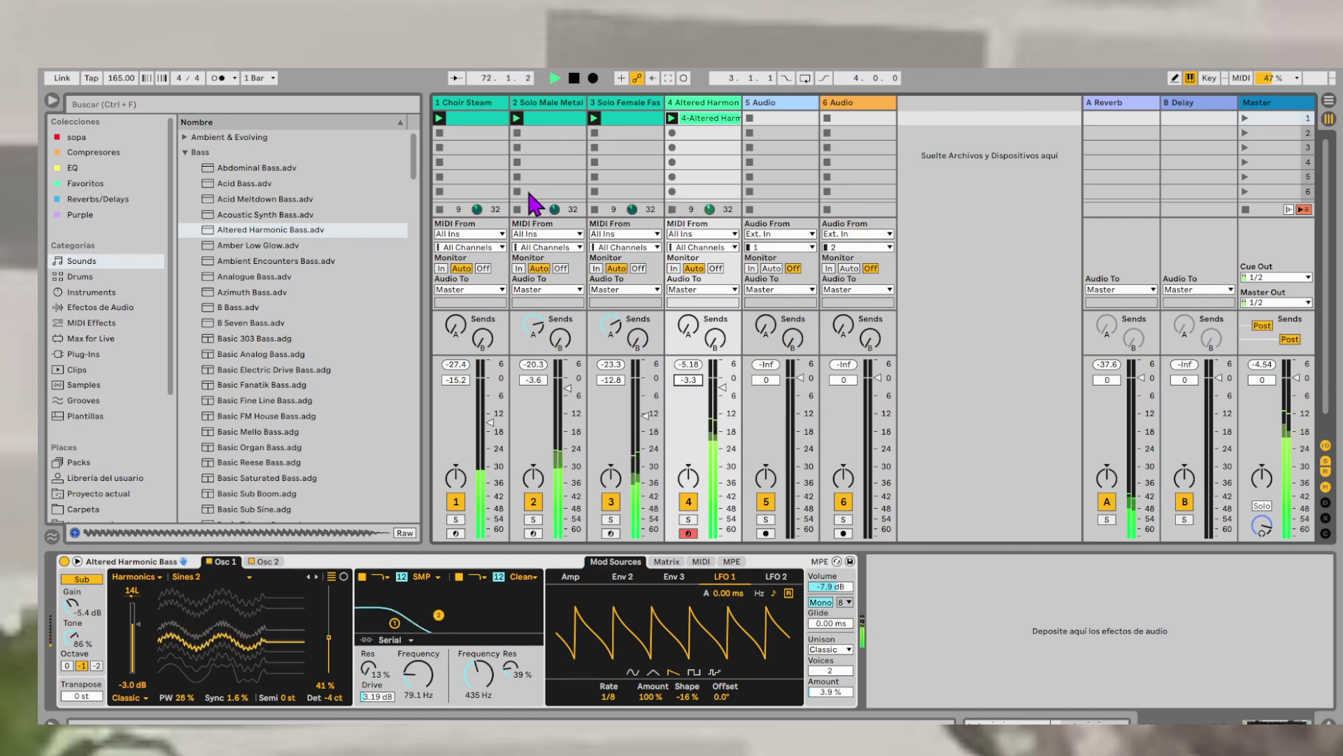
- Even out the velocities of all notes in the Altered Harmonic Bass clip so they share one value
{"action": "double_click", "coordinate": [709, 118]}
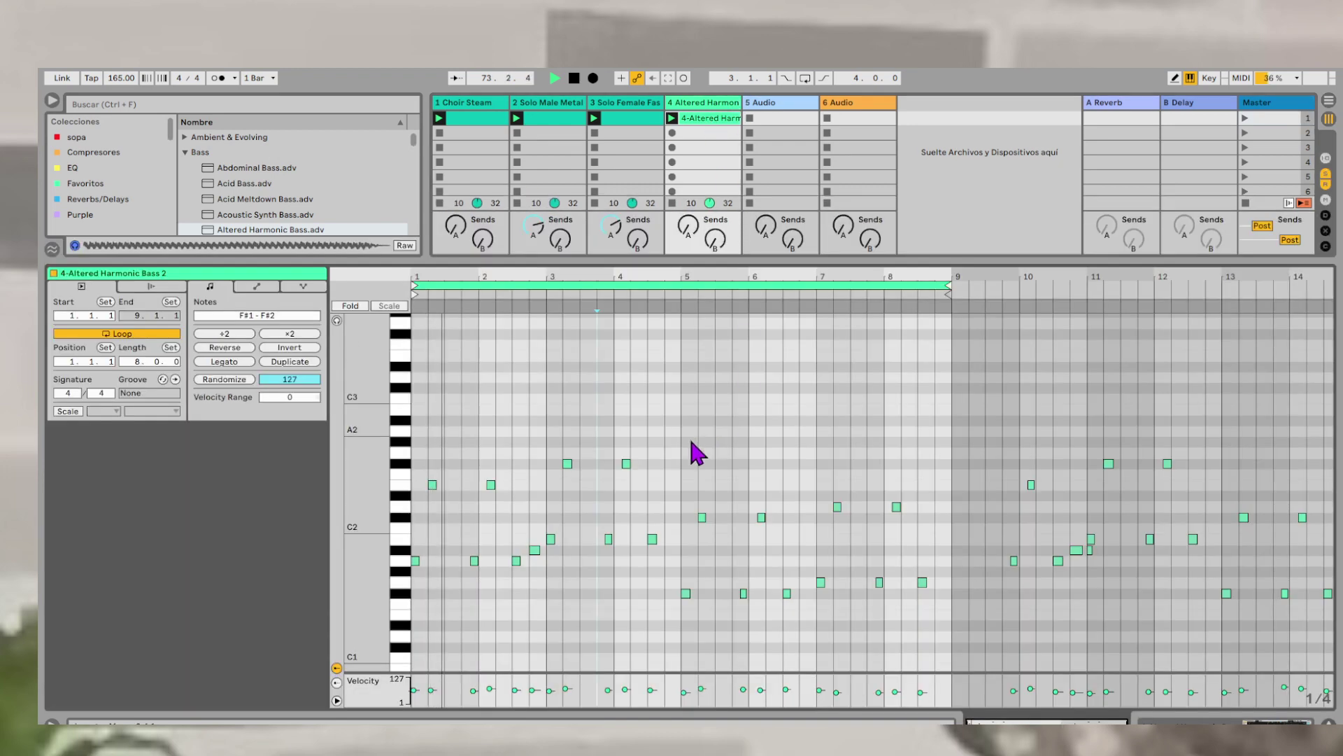
{"action": "key", "text": "ctrl+a"}
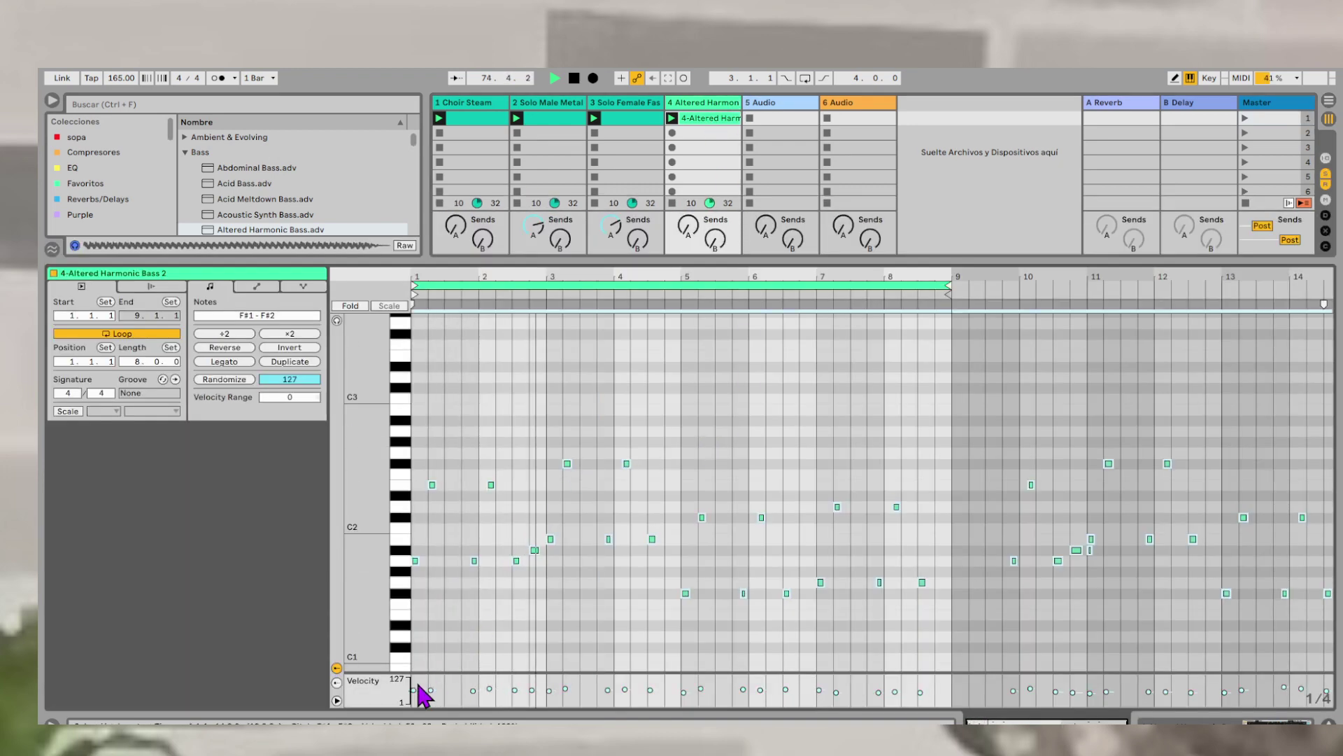
{"action": "left_click_drag", "start_coordinate": [702, 687], "coordinate": [702, 688]}
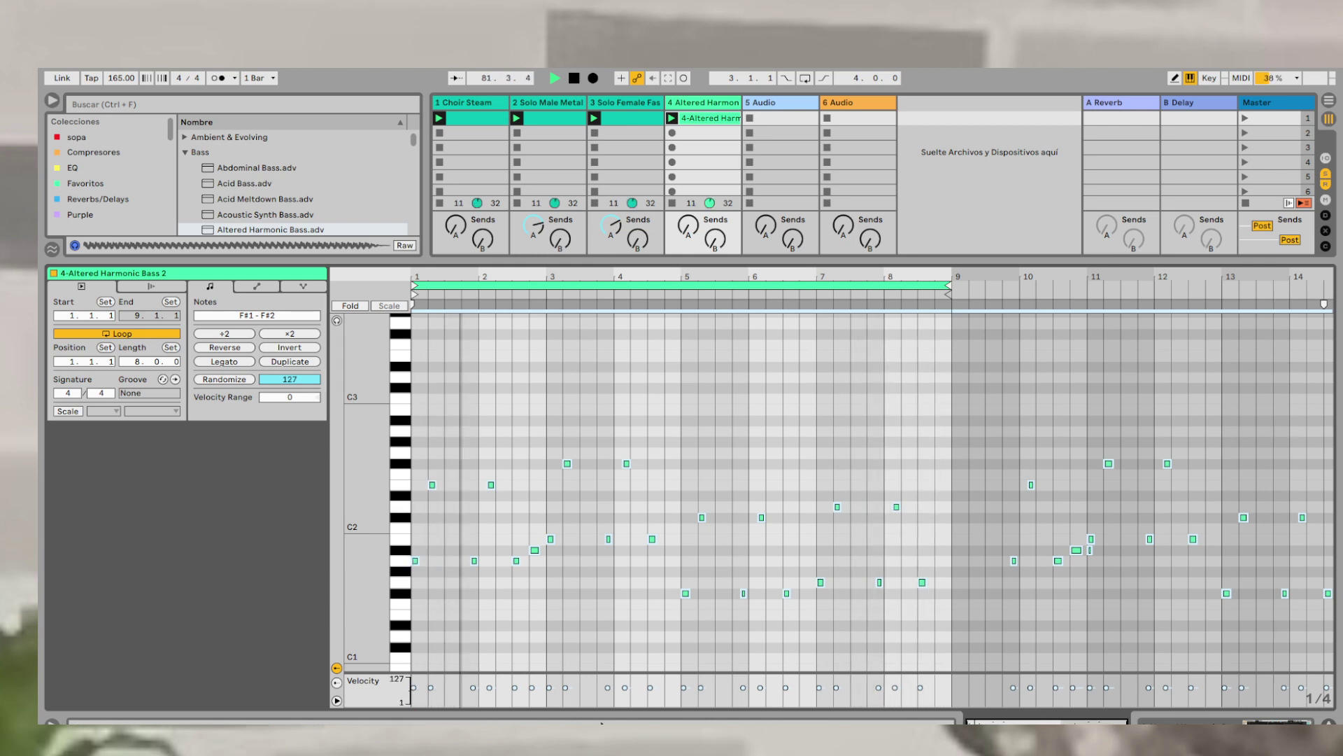
{"action": "left_click", "coordinate": [468, 611]}
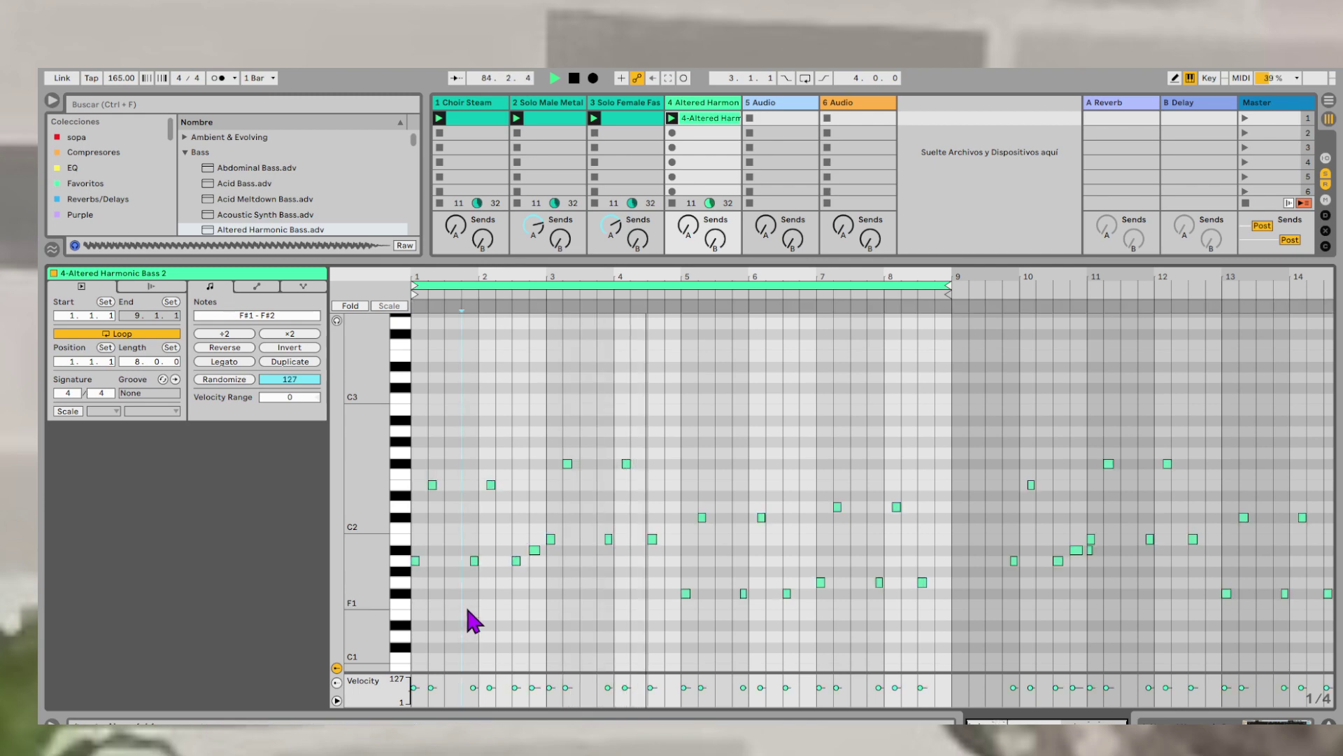
{"action": "key", "text": "shift+Tab"}
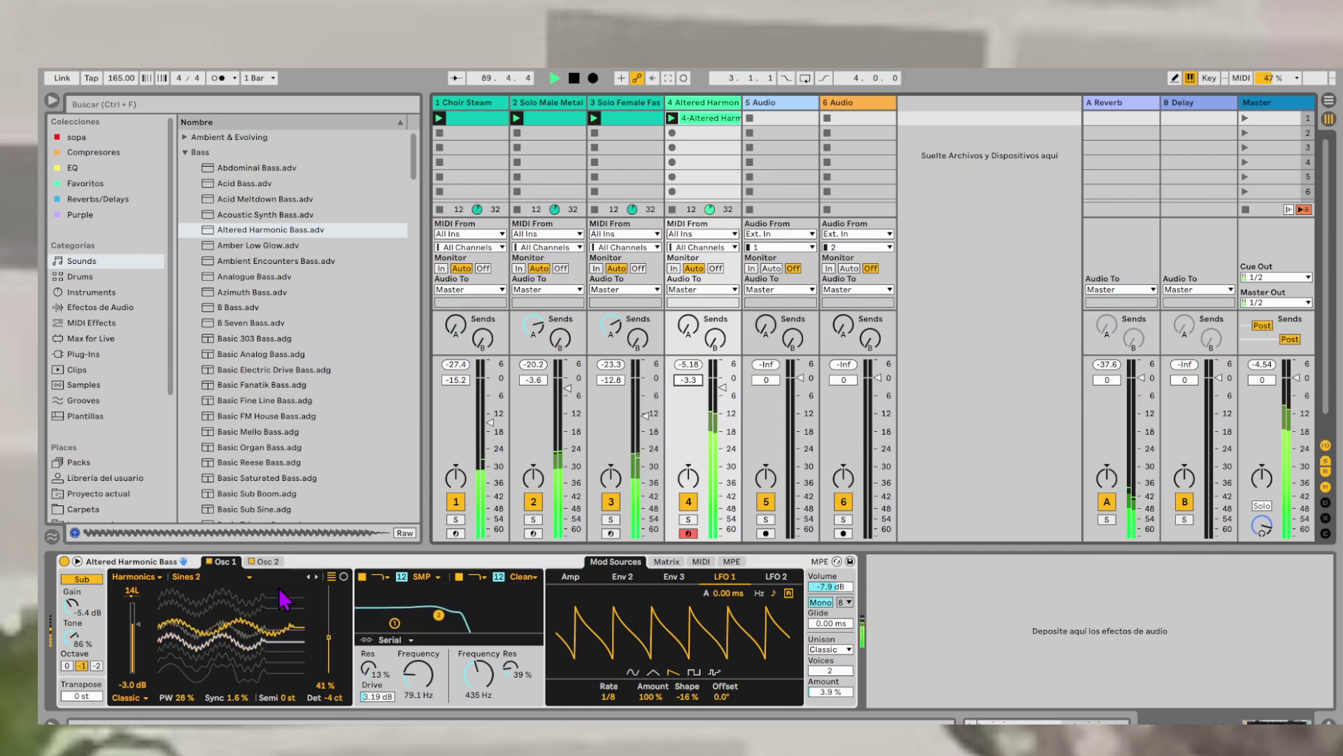
- Switch the bass synth's second filter circuit to OSR and set its drive to 14.8 dB
{"action": "left_click", "coordinate": [541, 580]}
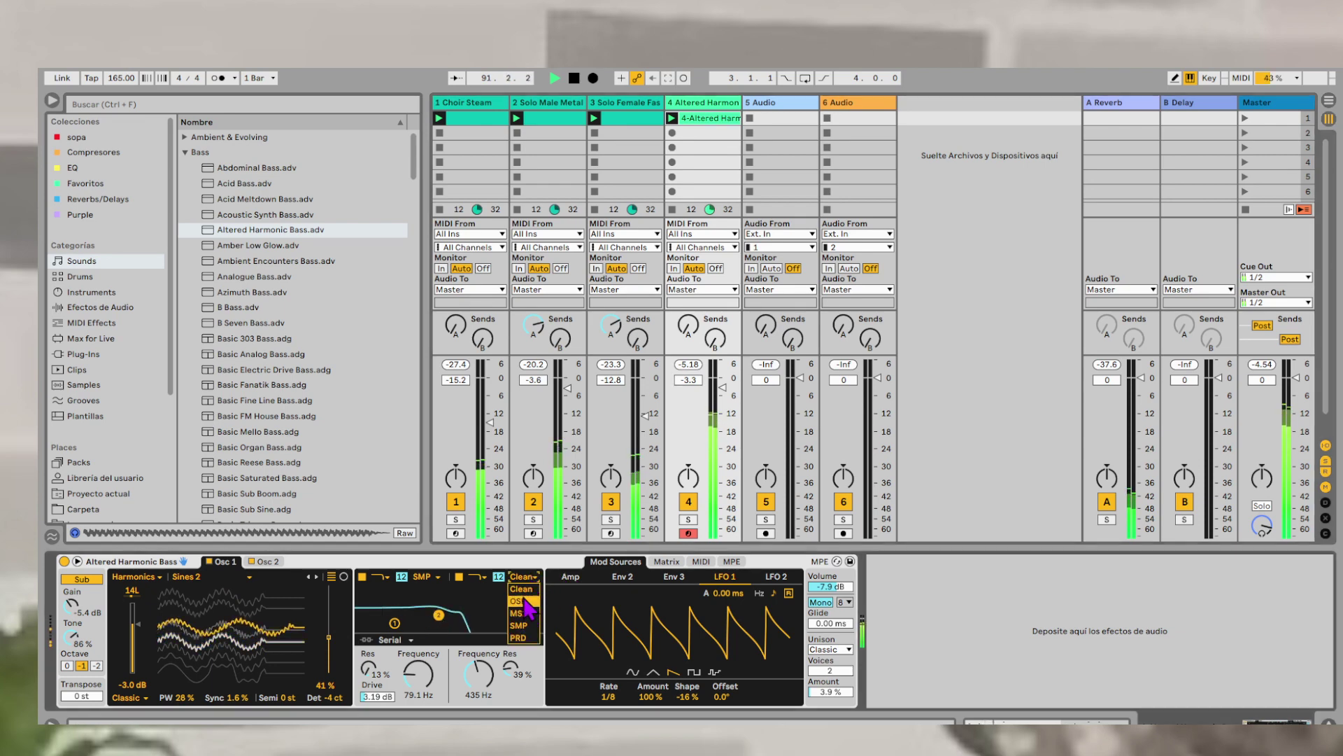
{"action": "left_click", "coordinate": [531, 594]}
{"action": "scroll", "coordinate": [522, 699], "scroll_direction": "up", "scroll_amount": 10}
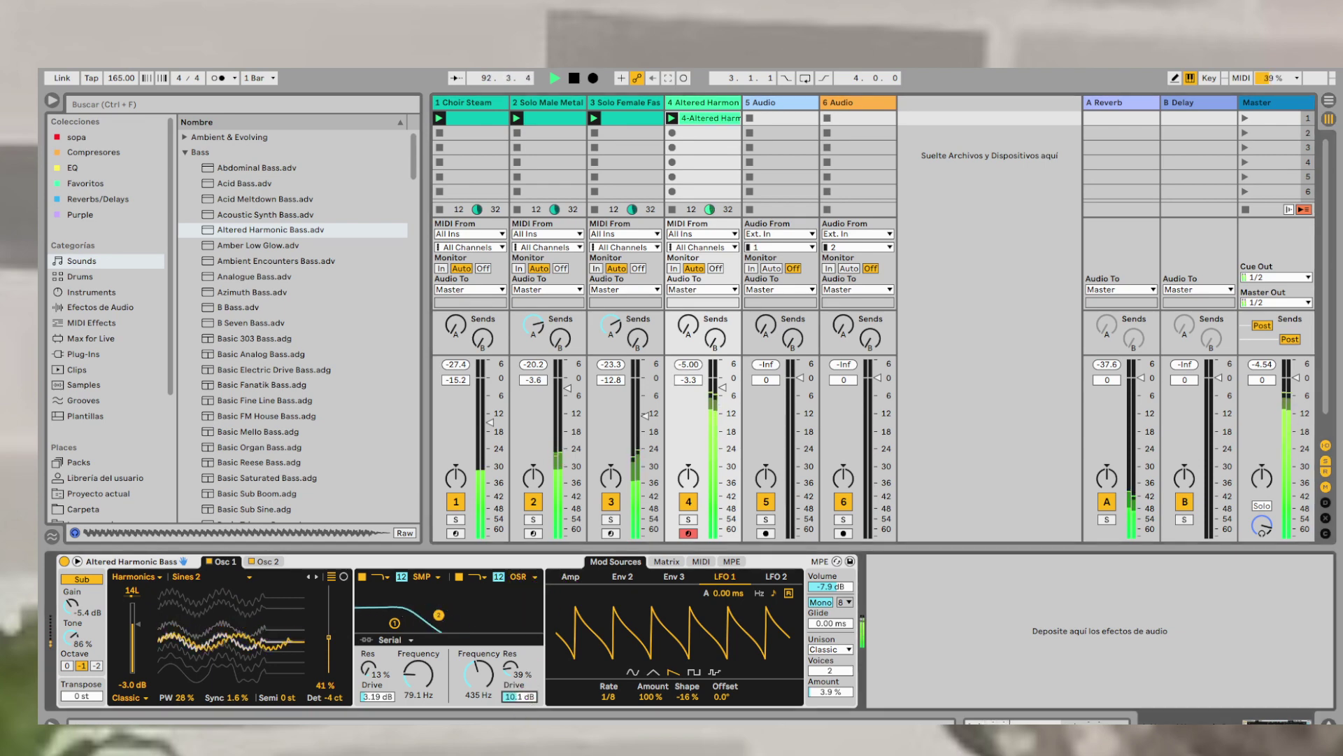
{"action": "mouse_move", "coordinate": [817, 588]}
{"action": "left_mouse_down"}
{"action": "mouse_move", "coordinate": [818, 612]}
{"action": "mouse_move", "coordinate": [819, 589]}
{"action": "left_mouse_up"}
{"action": "scroll", "coordinate": [516, 699], "scroll_direction": "up", "scroll_amount": 8}
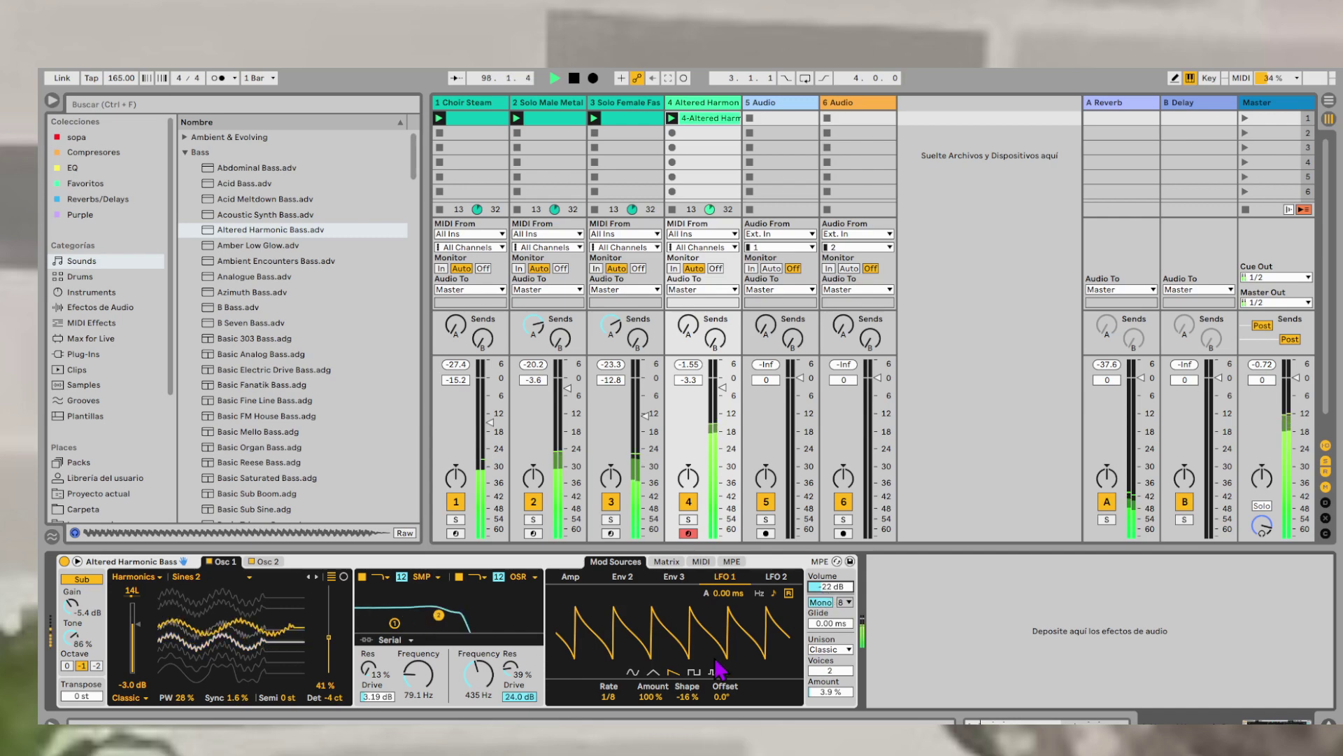
{"action": "left_click_drag", "start_coordinate": [521, 698], "coordinate": [519, 696]}
- Balance the bass by setting the synth's volume to -14 dB and the track's level to -5.3 dB
{"action": "left_click_drag", "start_coordinate": [816, 586], "coordinate": [816, 587]}
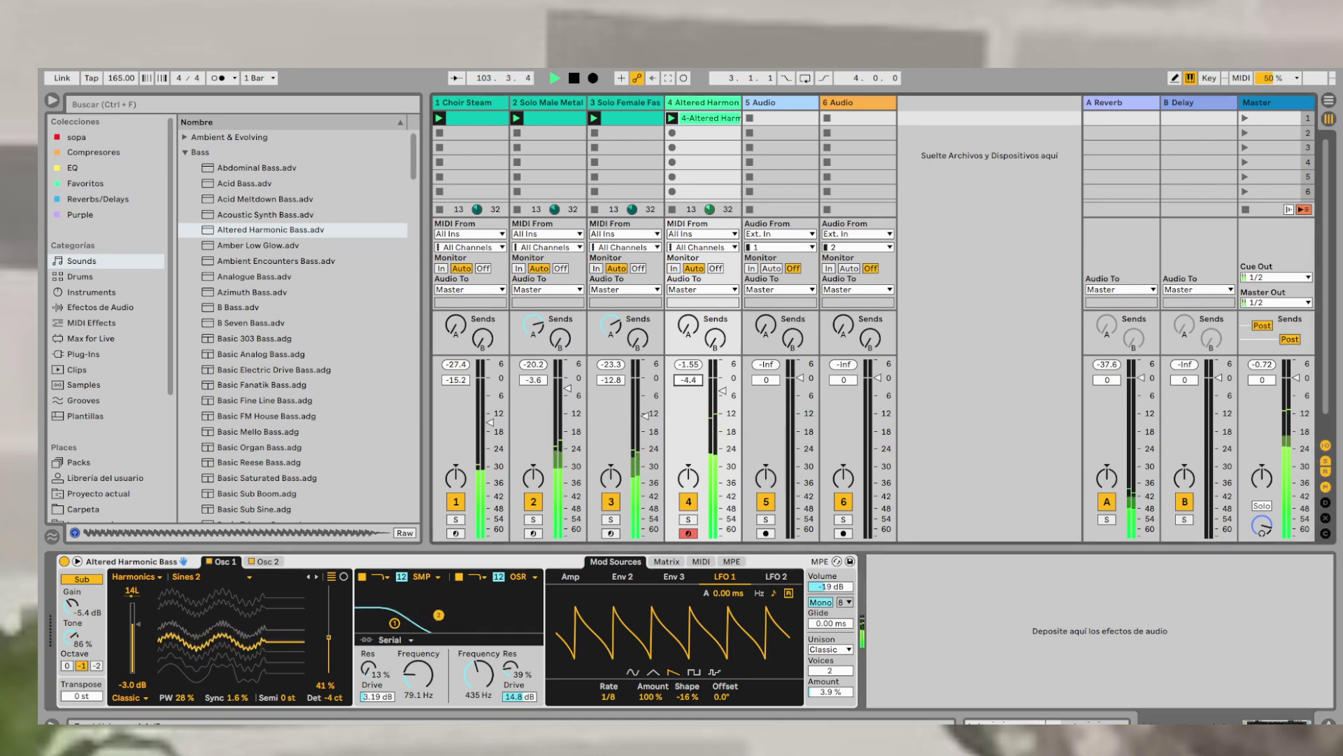
{"action": "left_click_drag", "start_coordinate": [689, 380], "coordinate": [688, 382]}
{"action": "left_click_drag", "start_coordinate": [815, 586], "coordinate": [816, 581]}
{"action": "left_click_drag", "start_coordinate": [697, 380], "coordinate": [697, 378]}
{"action": "left_click_drag", "start_coordinate": [815, 588], "coordinate": [816, 583]}
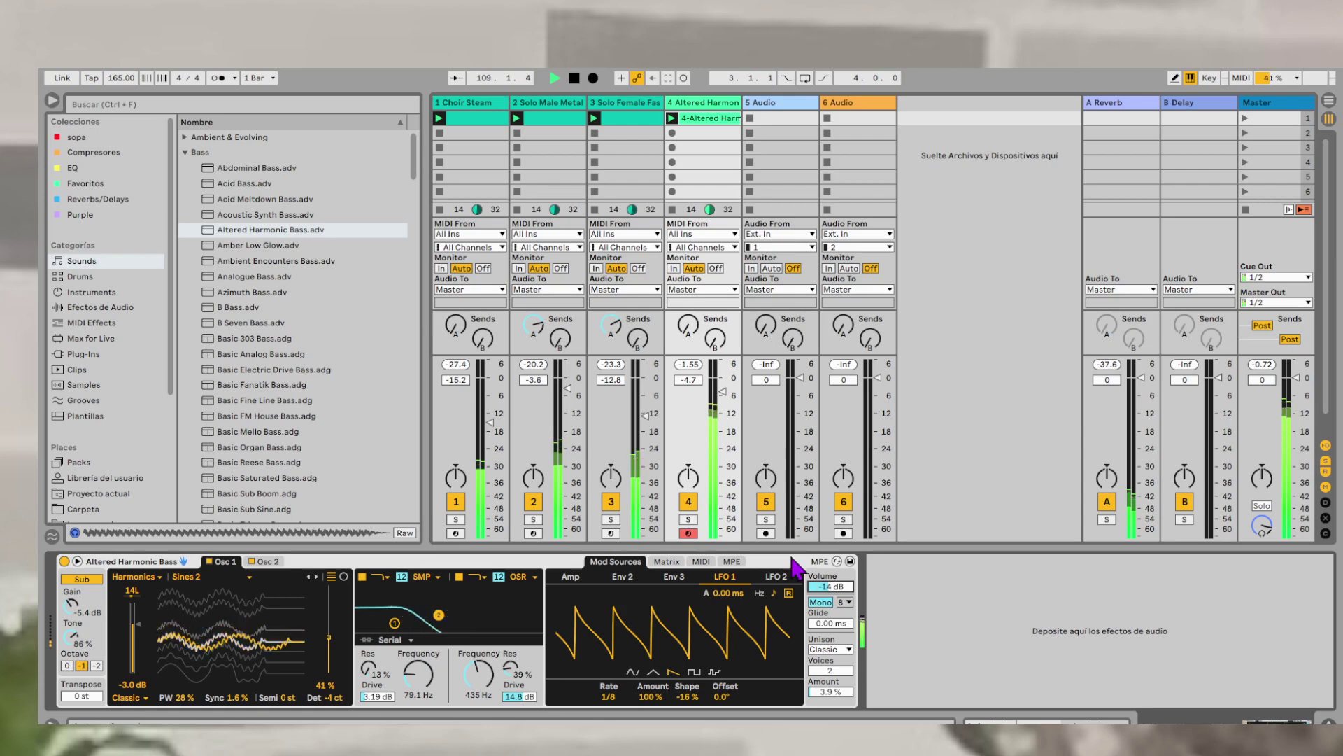
{"action": "left_click_drag", "start_coordinate": [689, 380], "coordinate": [690, 382]}
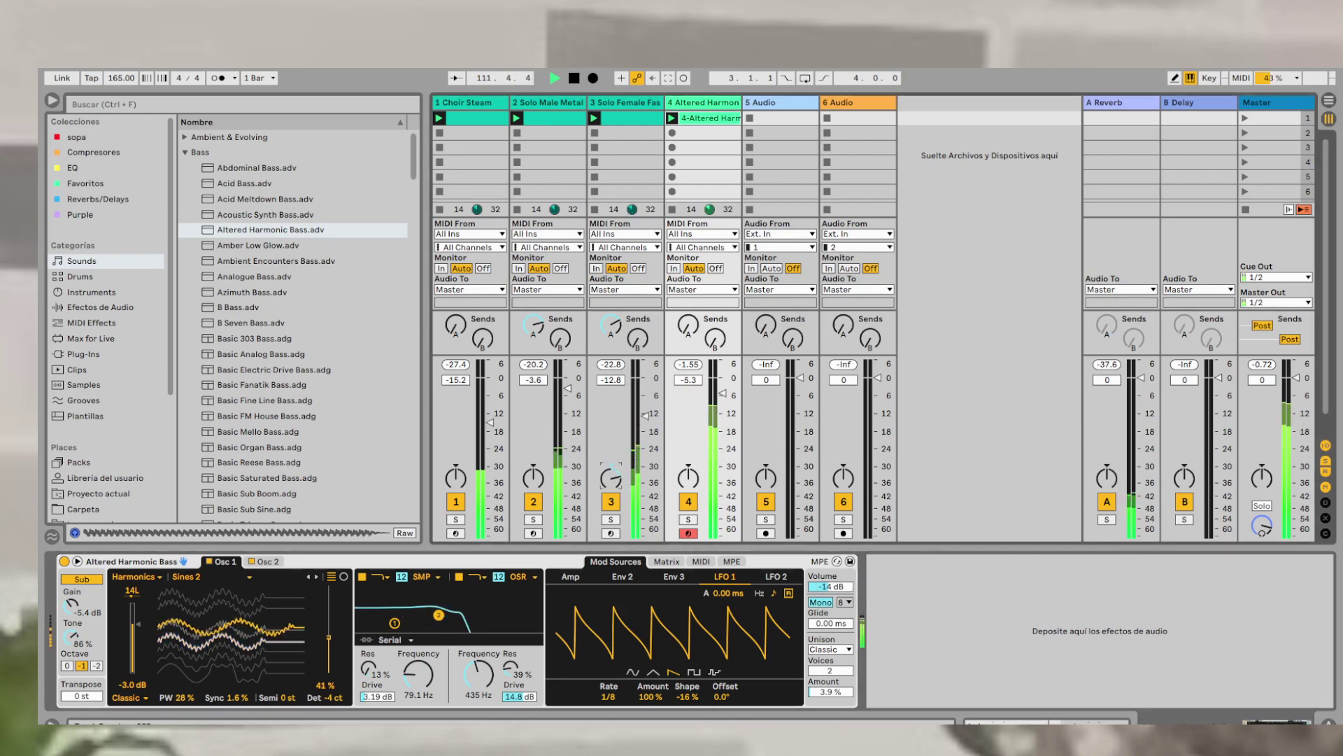
- Pan the Solo Female track right and the Solo Male track left, and lower the bass track's level to about -8 dB
{"action": "left_click", "coordinate": [613, 519]}
{"action": "left_click", "coordinate": [614, 518]}
{"action": "left_click_drag", "start_coordinate": [691, 383], "coordinate": [691, 392]}
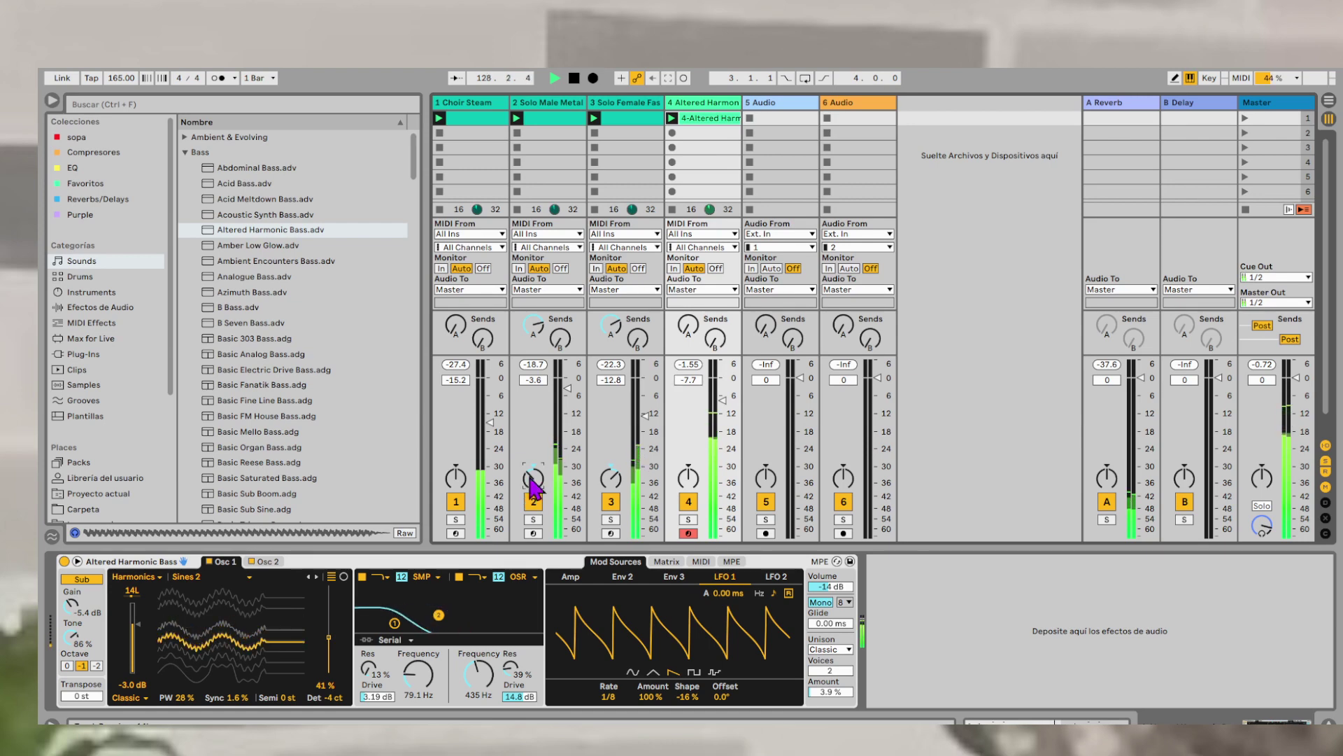
- Delete the two empty audio tracks, 5 Audio and 6 Audio
{"action": "left_click", "coordinate": [562, 103]}
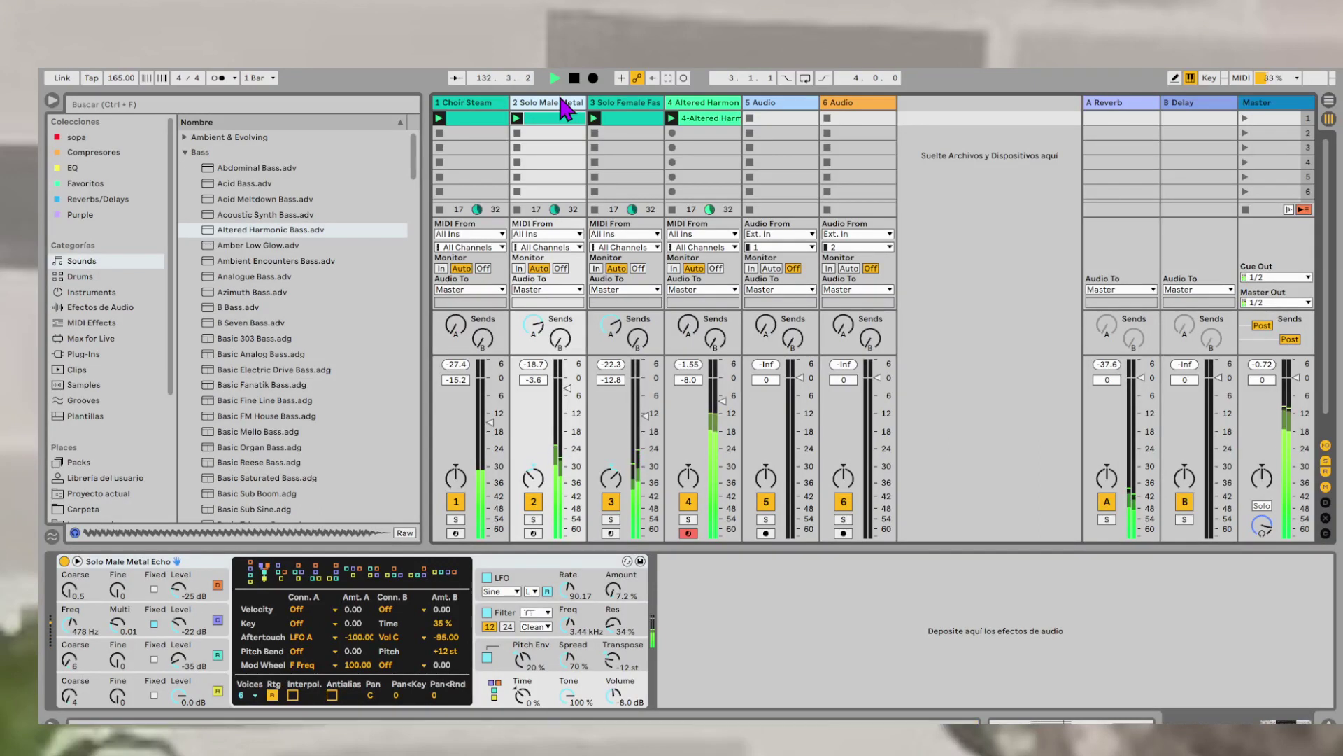
{"action": "left_click", "coordinate": [778, 103]}
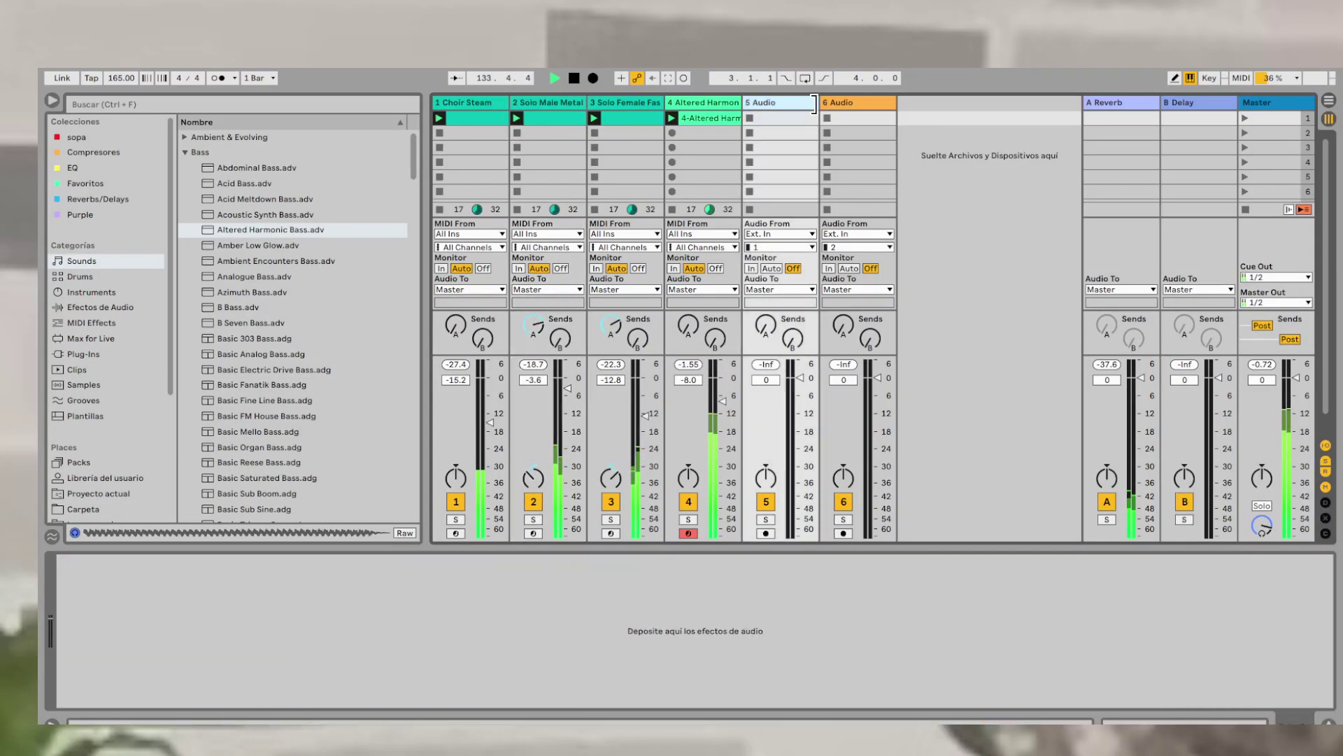
{"action": "left_click", "coordinate": [851, 105]}
{"action": "key", "text": "Delete"}
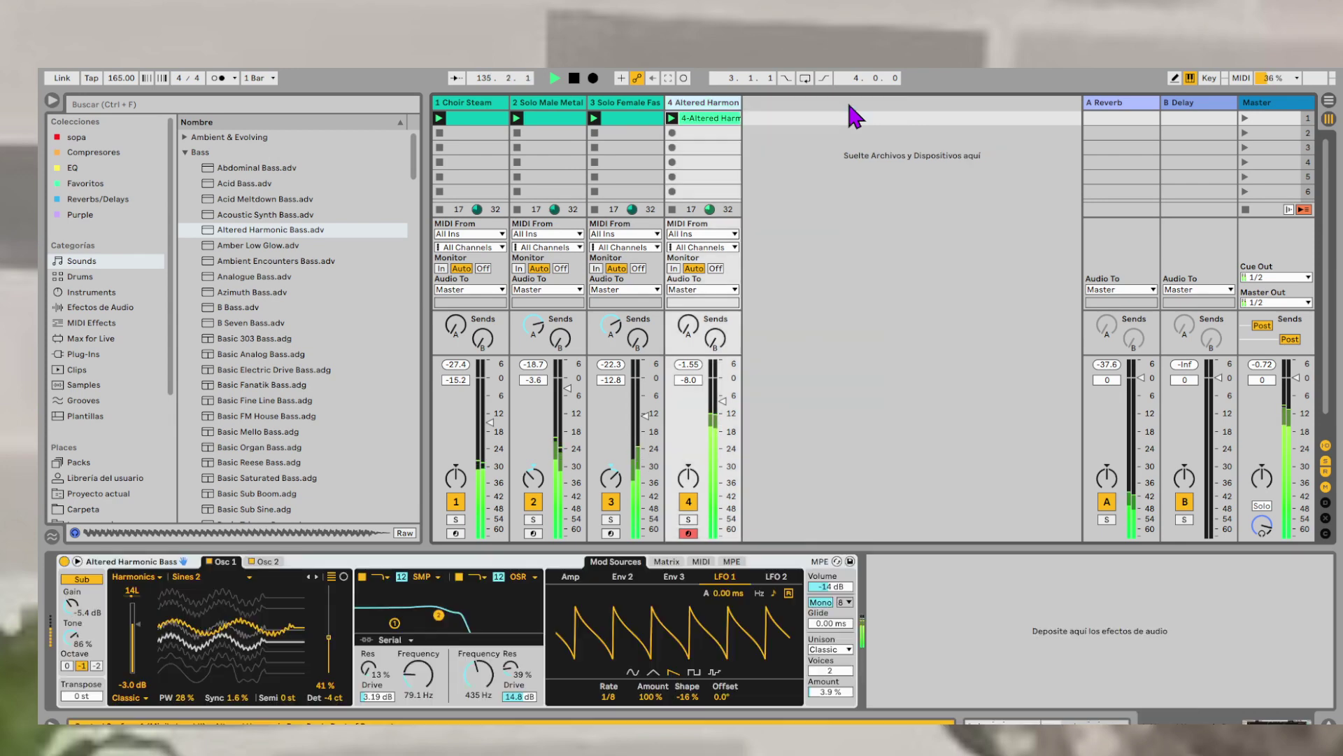
- Set the Altered Harmonic Bass track's level to -8.2 dB and stop playback
{"action": "key", "text": "shift+Tab"}
{"action": "key", "text": "shift+Tab"}
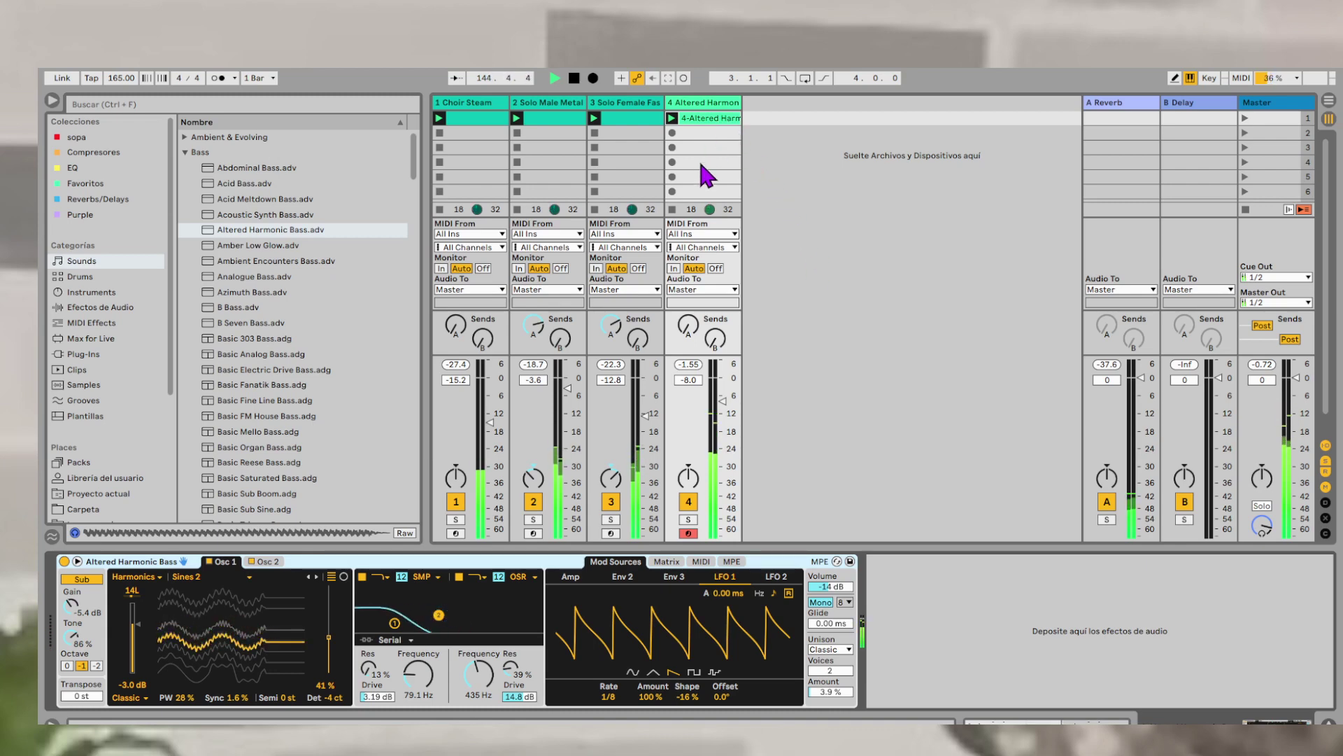
{"action": "left_click_drag", "start_coordinate": [690, 379], "coordinate": [690, 382]}
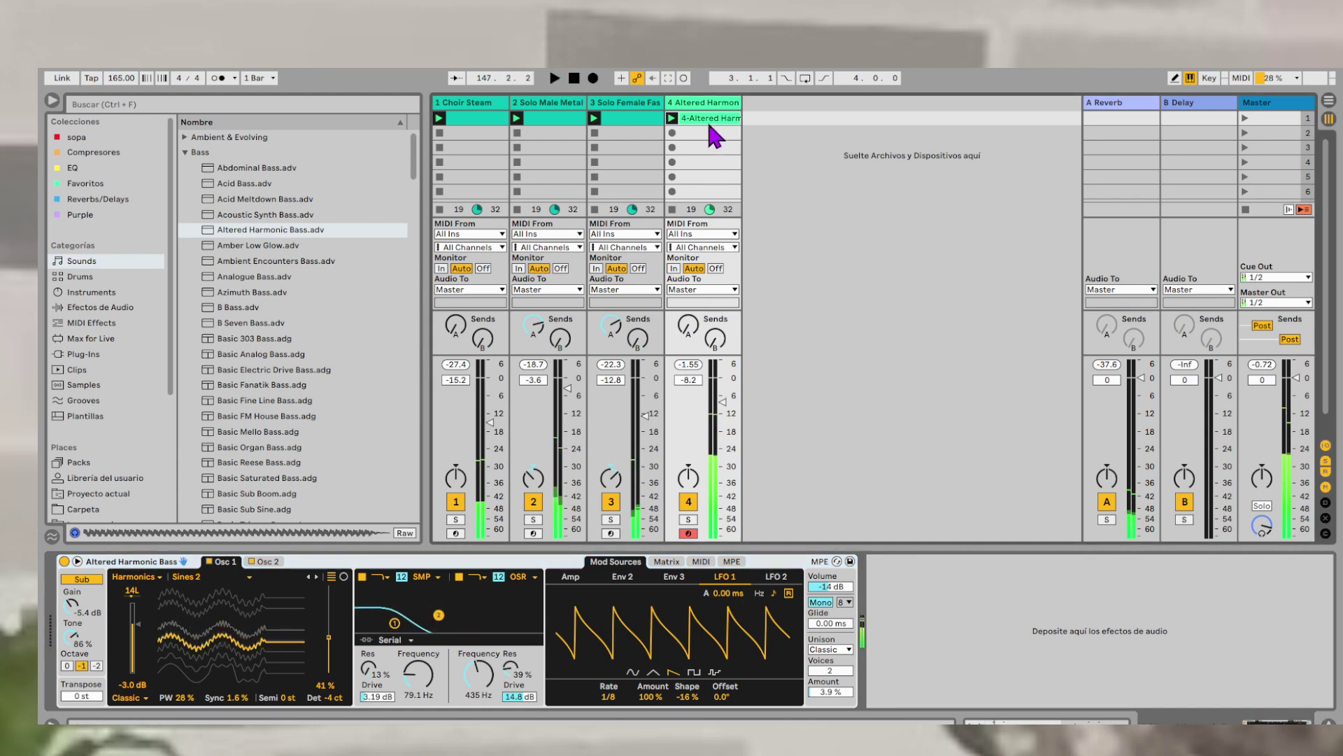
- Freeze all four MIDI tracks, from Choir Steam to Altered Harmonic Bass
{"action": "left_click", "coordinate": [481, 117]}
{"action": "right_click", "coordinate": [484, 118]}
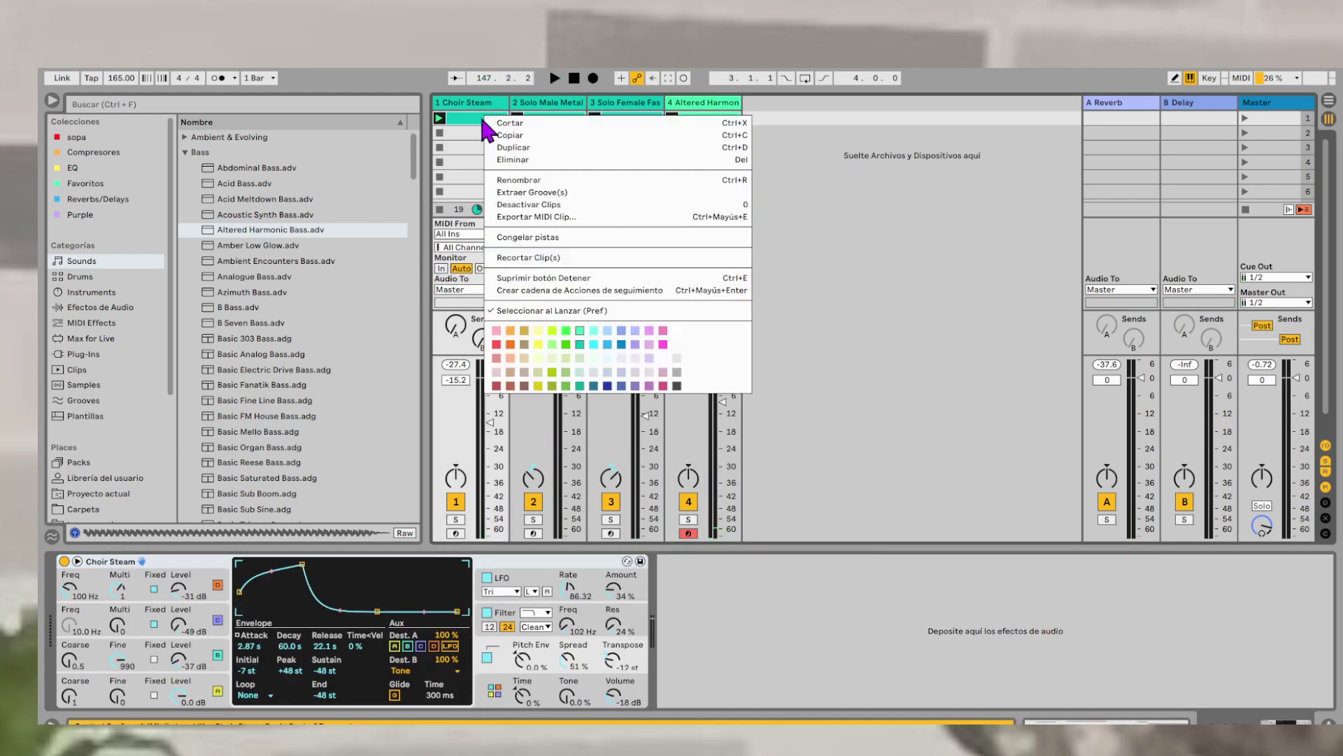
{"action": "left_click", "coordinate": [518, 237]}
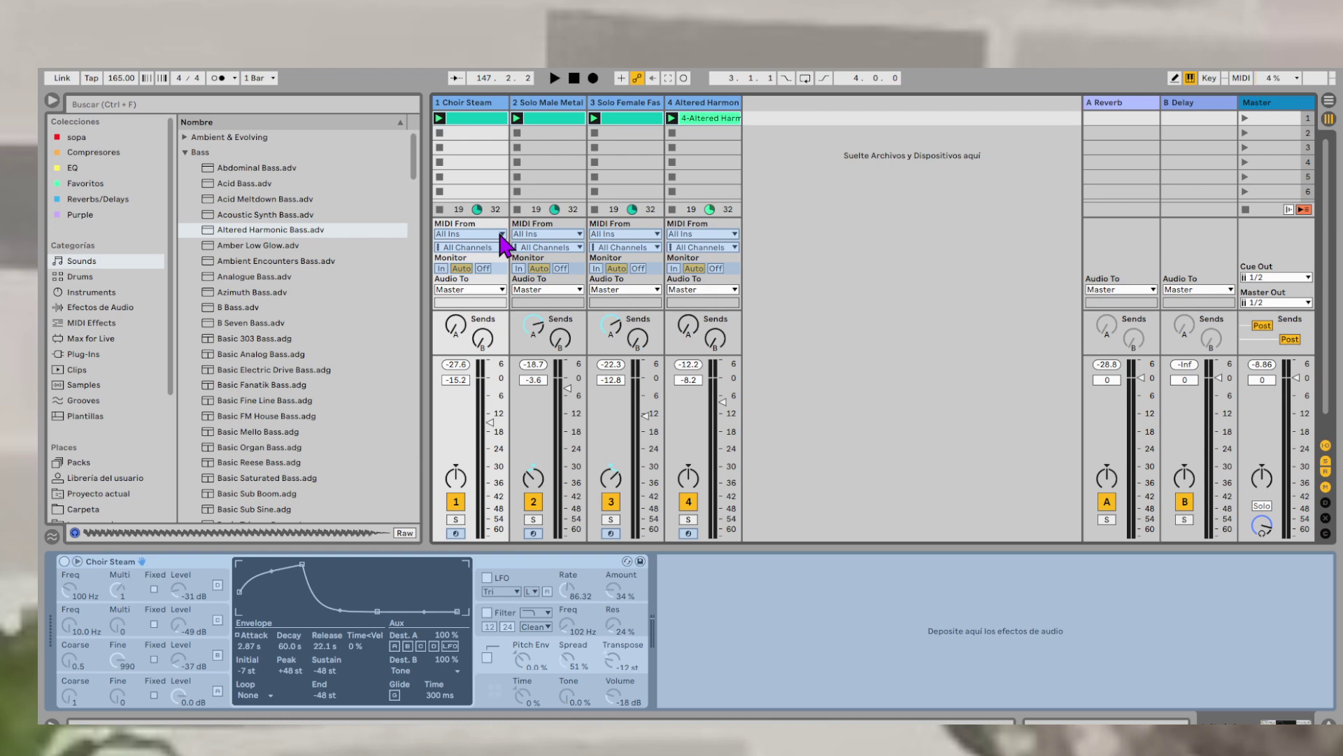
- Flatten the four frozen tracks into audio one by one, from Choir Steam to Altered Harmonic Bass
{"action": "right_click", "coordinate": [478, 100]}
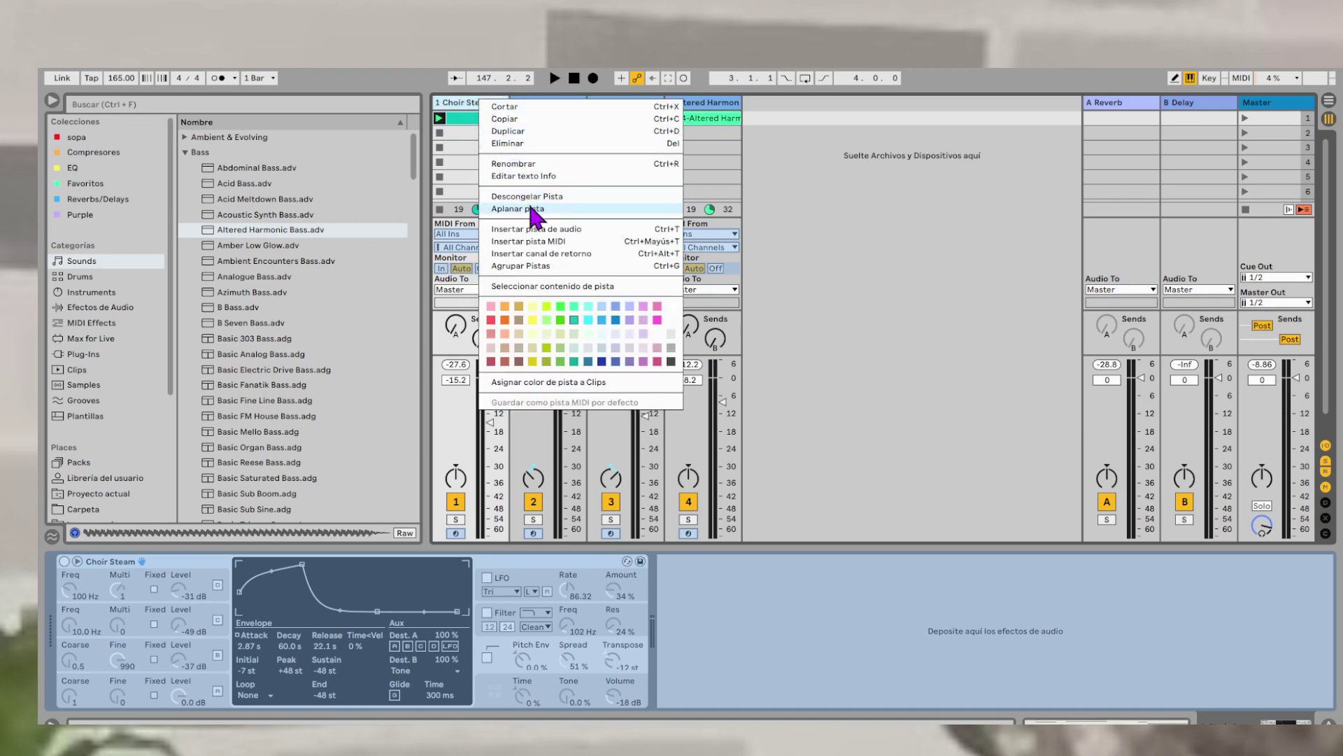
{"action": "left_click", "coordinate": [530, 206]}
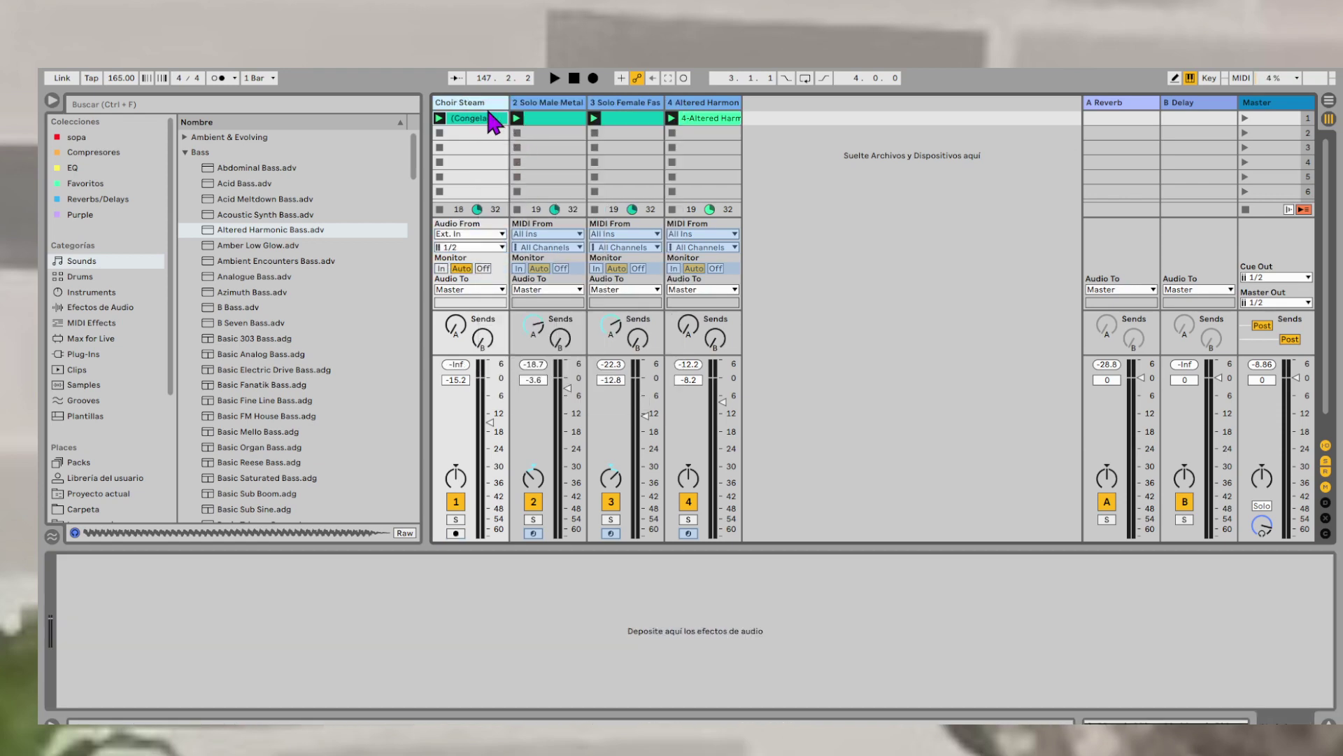
{"action": "right_click", "coordinate": [539, 105]}
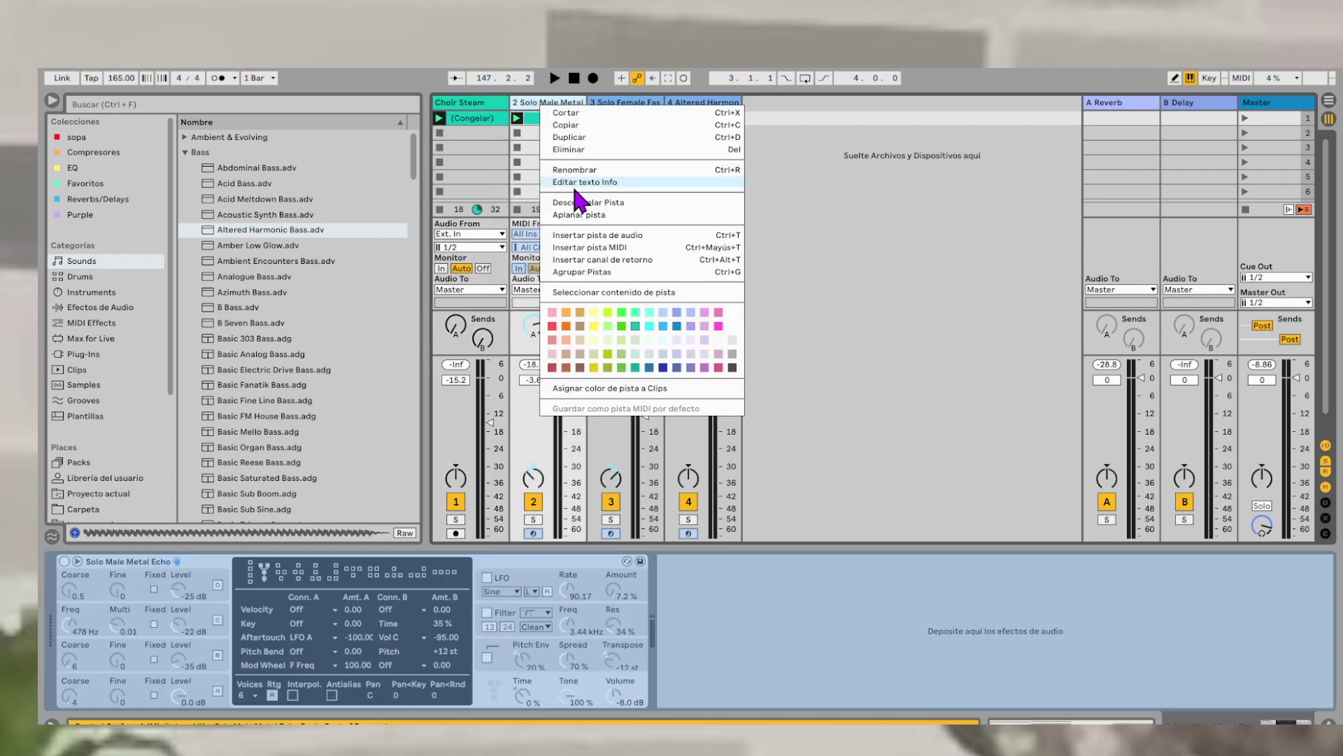
{"action": "left_click", "coordinate": [592, 203]}
{"action": "right_click", "coordinate": [613, 103]}
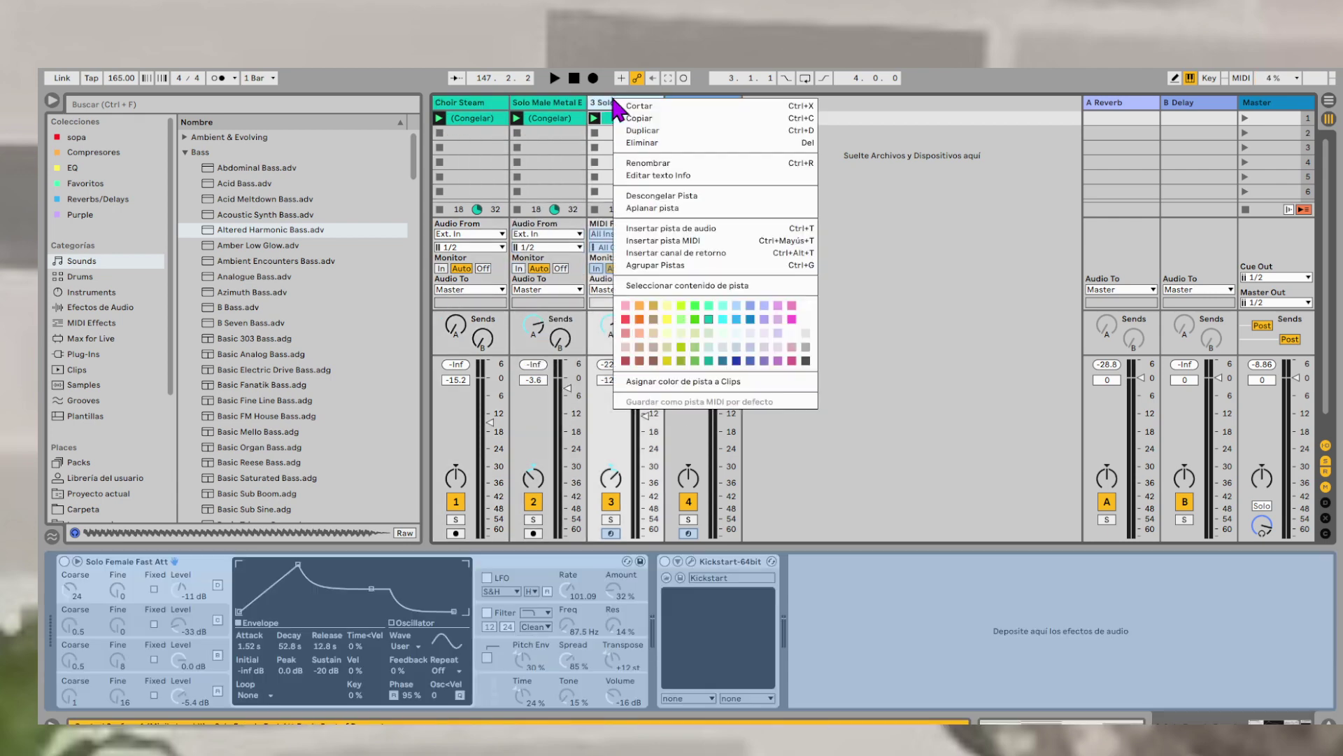
{"action": "key", "text": "Escape"}
{"action": "right_click", "coordinate": [686, 105]}
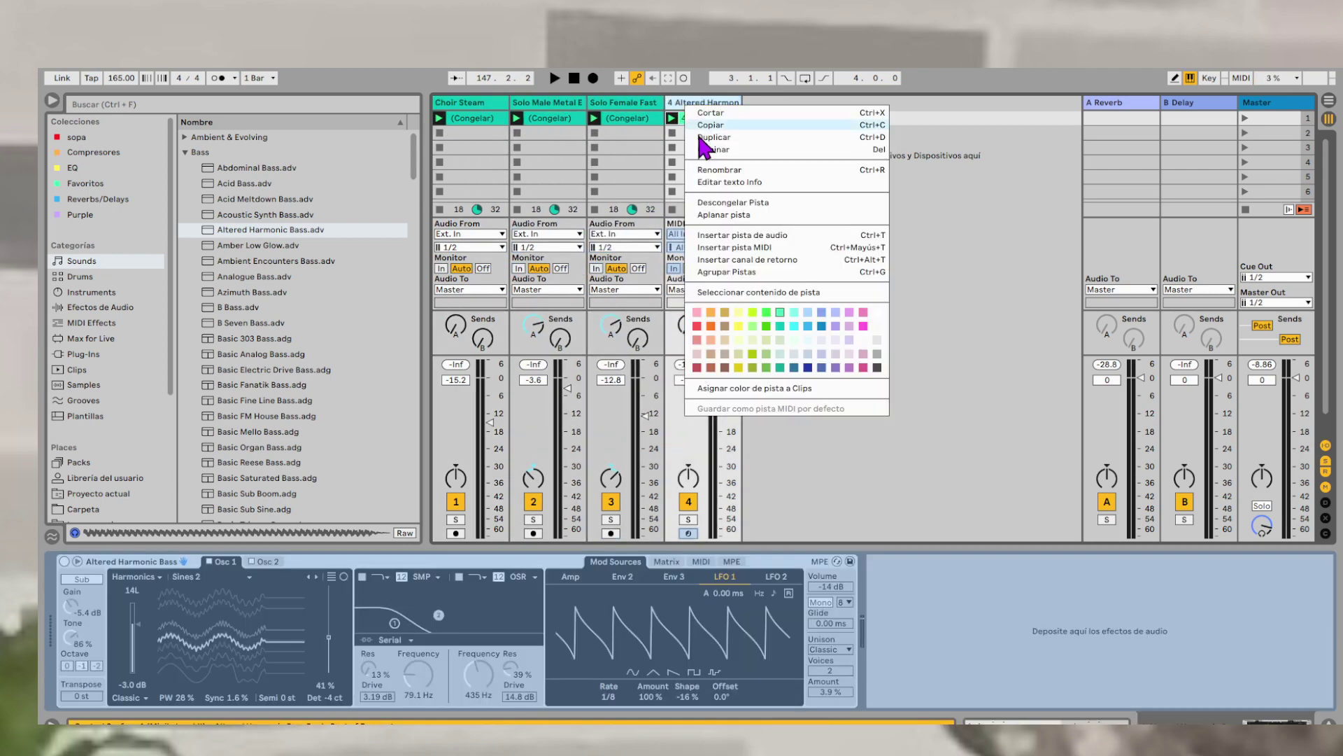
{"action": "left_click", "coordinate": [730, 215]}
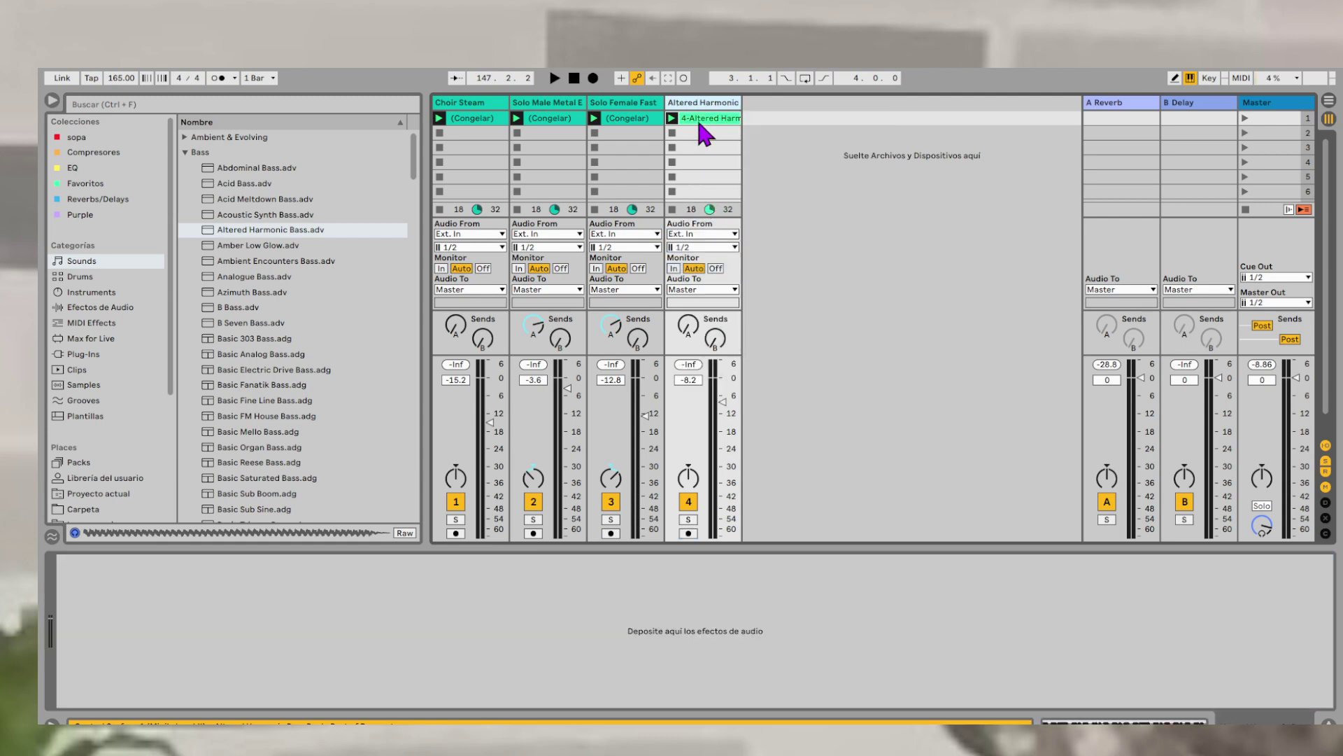
- Open each flattened clip in turn to inspect its audio waveform
{"action": "left_click", "coordinate": [696, 117]}
{"action": "left_click", "coordinate": [639, 118]}
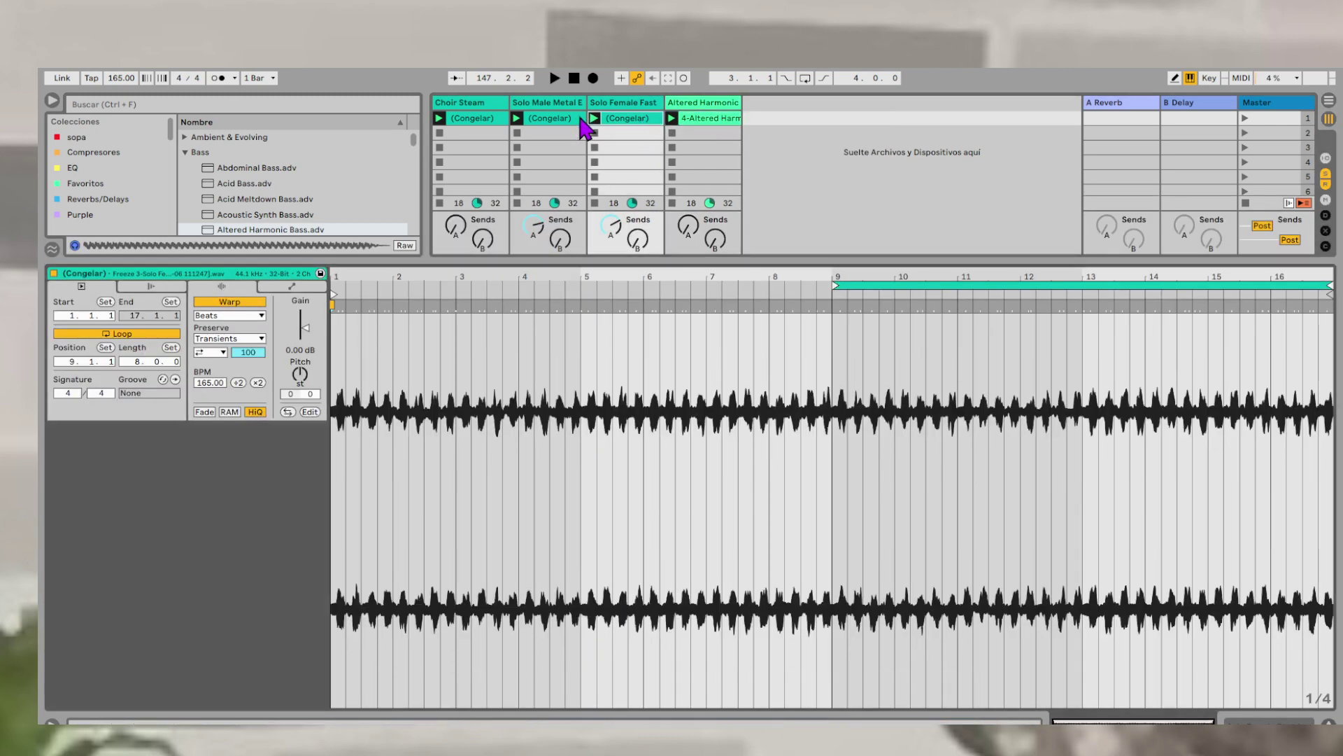
{"action": "left_click", "coordinate": [569, 118]}
{"action": "left_click", "coordinate": [490, 119]}
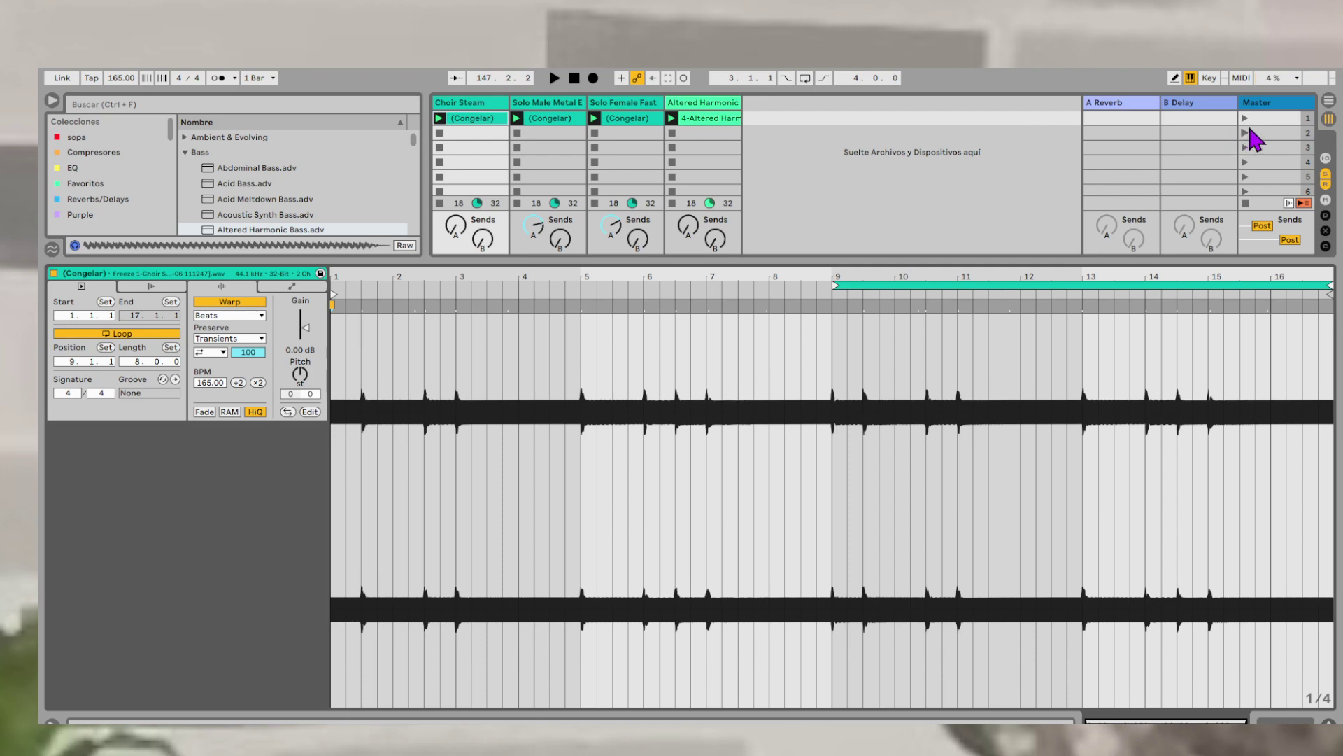
- Launch the first scene to hear the flattened clips together and return to the device view
{"action": "left_click", "coordinate": [1246, 119]}
{"action": "left_click", "coordinate": [928, 159]}
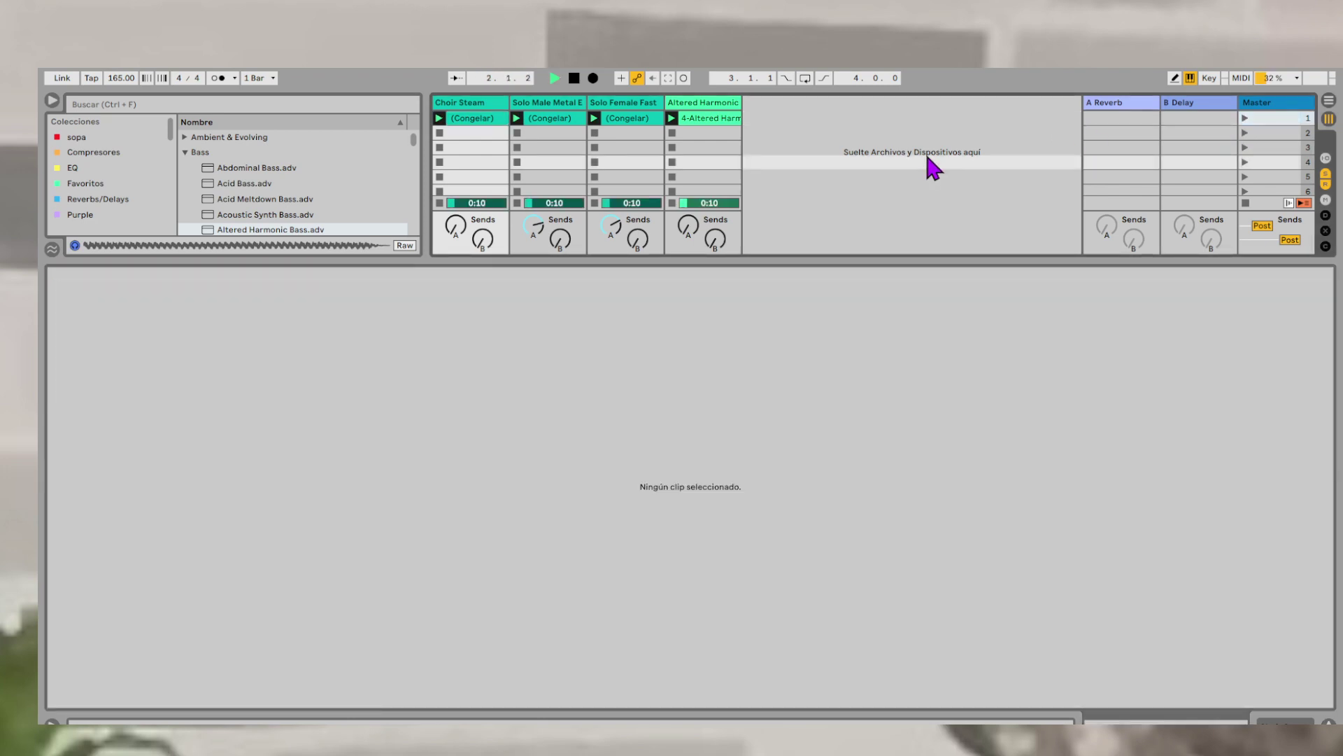
{"action": "key", "text": "shift+Tab"}
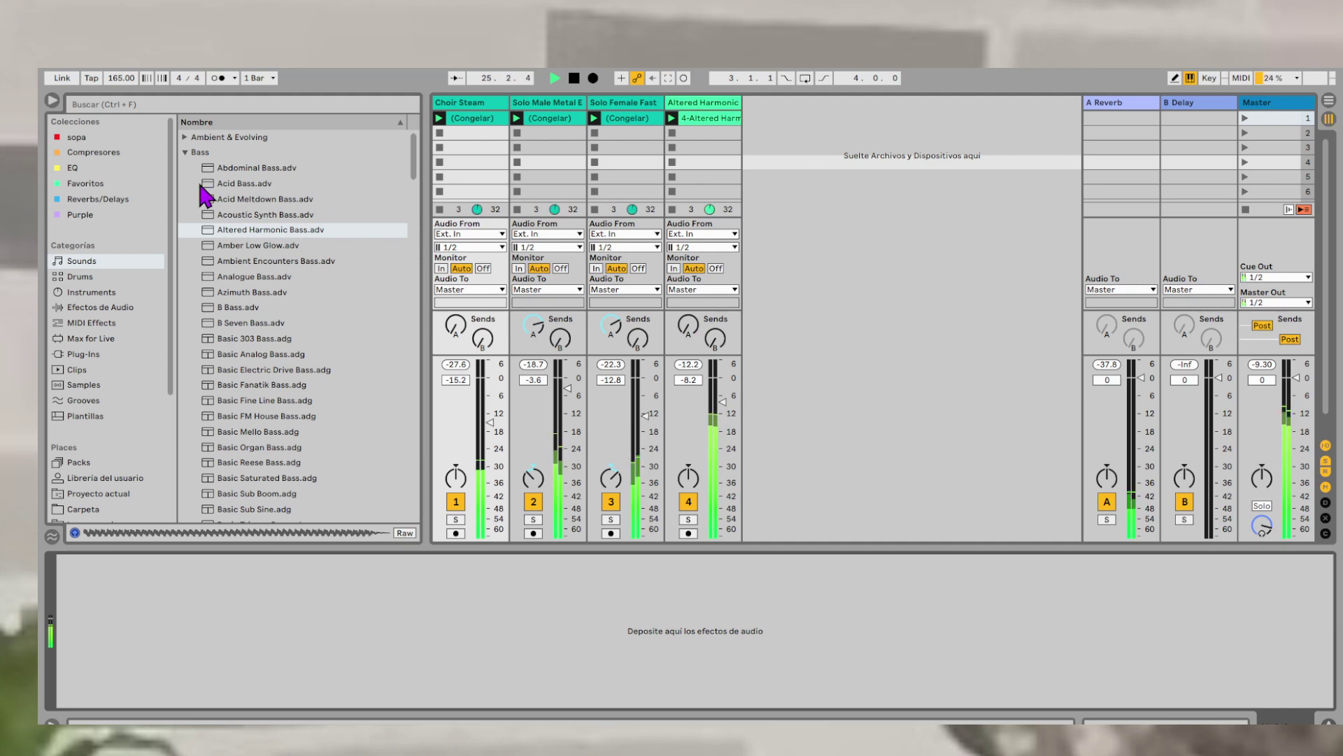
- Add an Operator instrument on a new MIDI track after the Altered Harmonic Bass track
{"action": "left_click", "coordinate": [204, 153]}
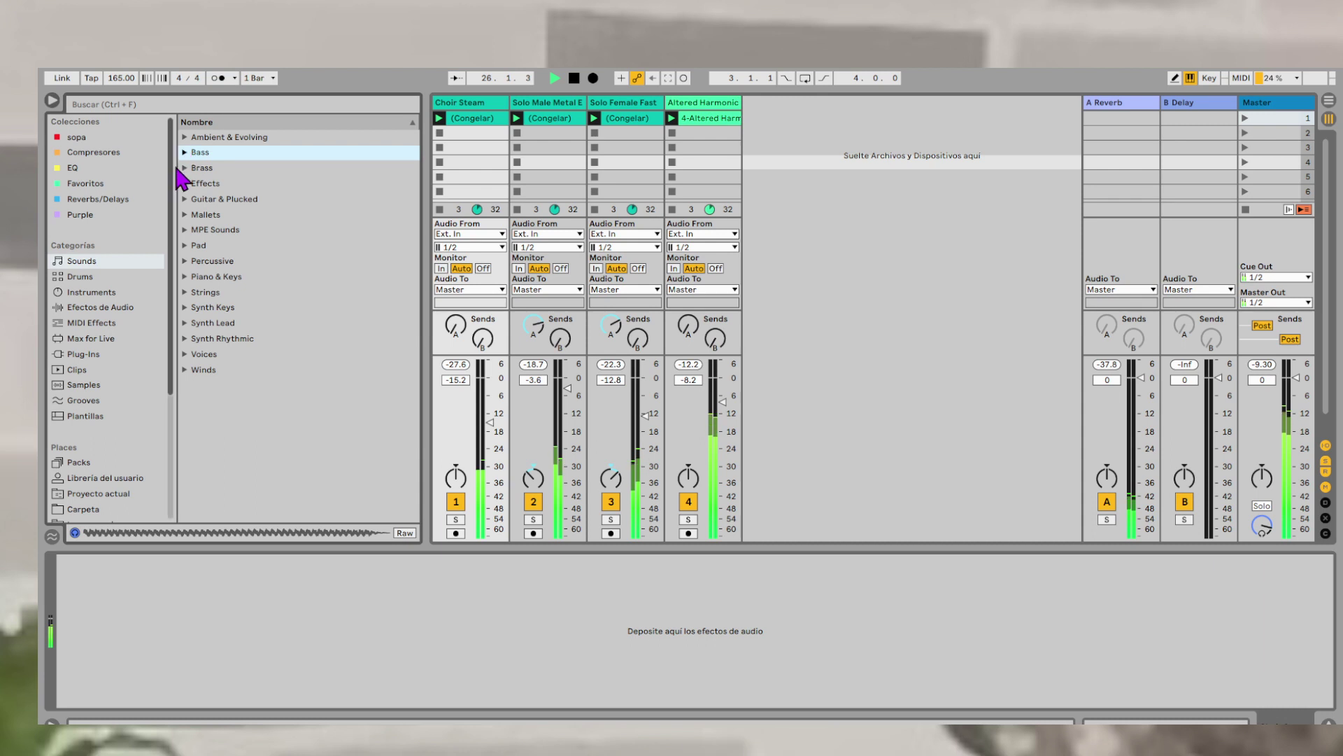
{"action": "left_click", "coordinate": [96, 293]}
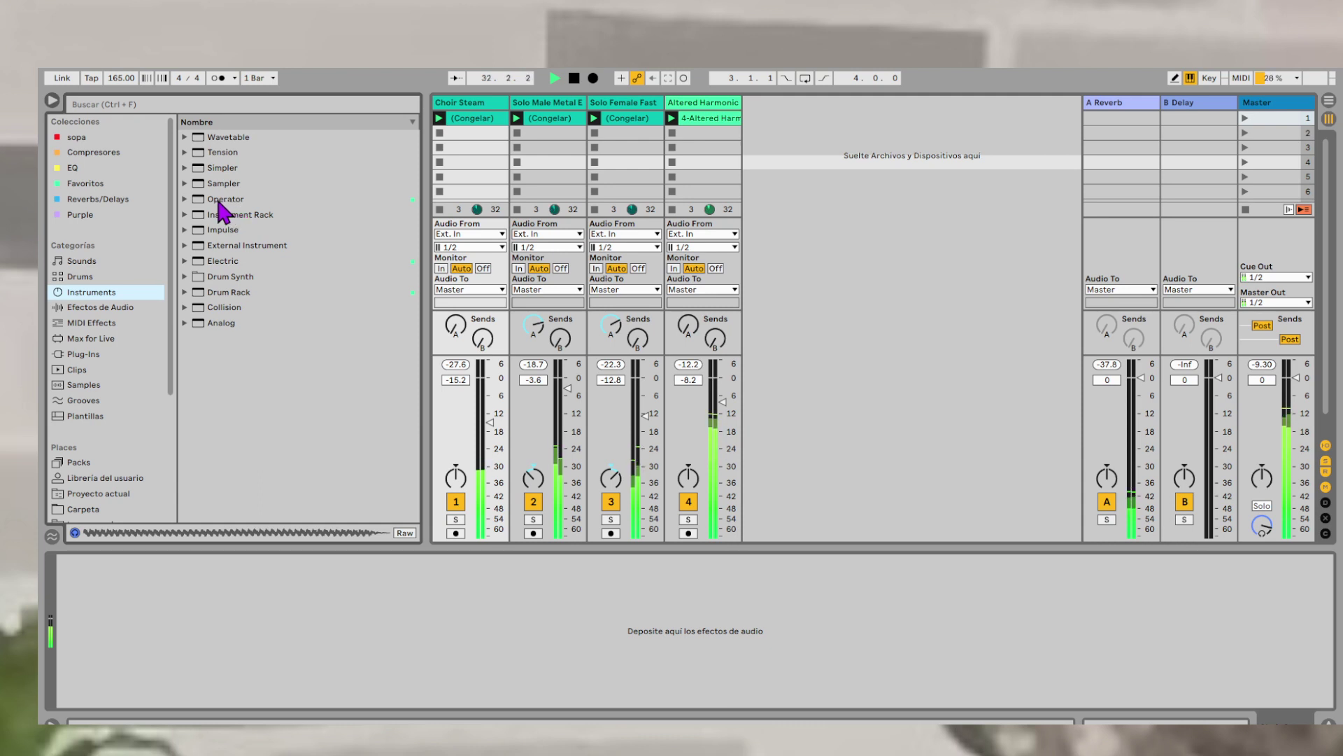
{"action": "left_click_drag", "start_coordinate": [218, 203], "coordinate": [812, 147]}
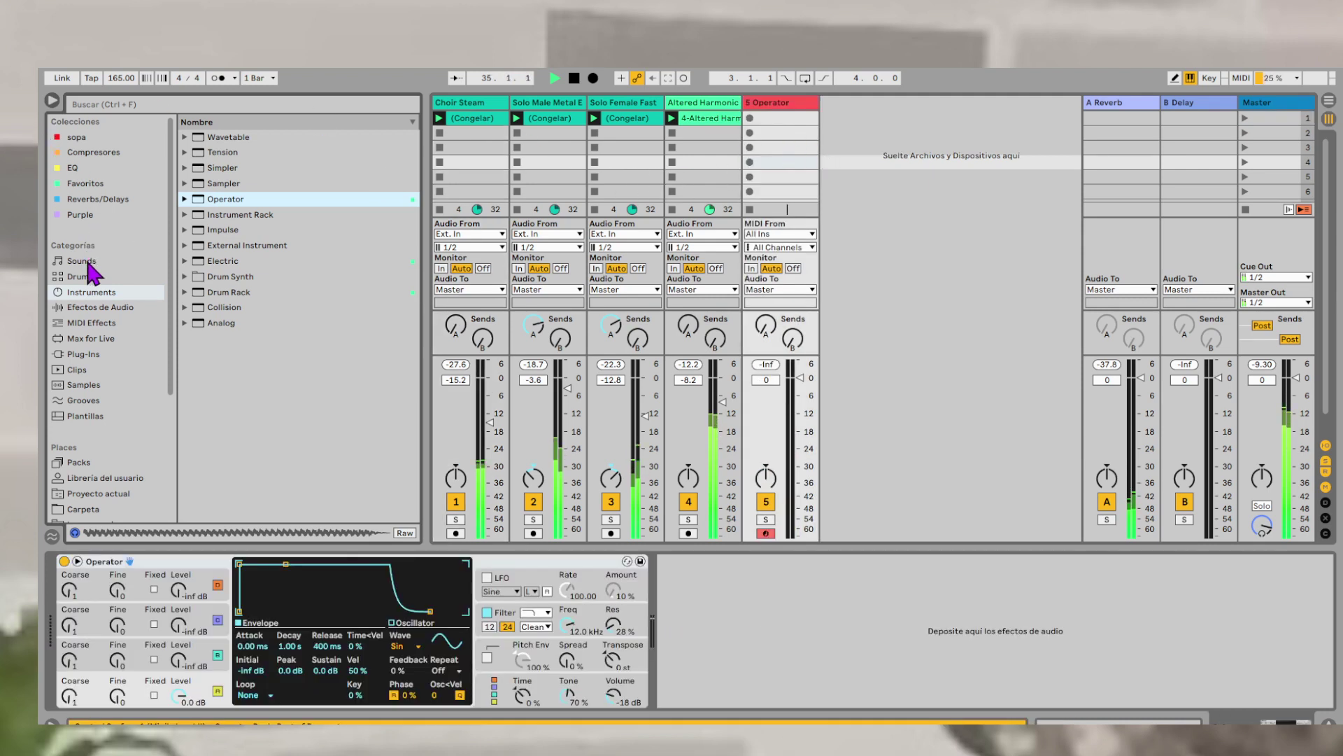
- Place an Arpeggiator MIDI effect before Operator on the new track and stop playback
{"action": "left_click", "coordinate": [94, 307]}
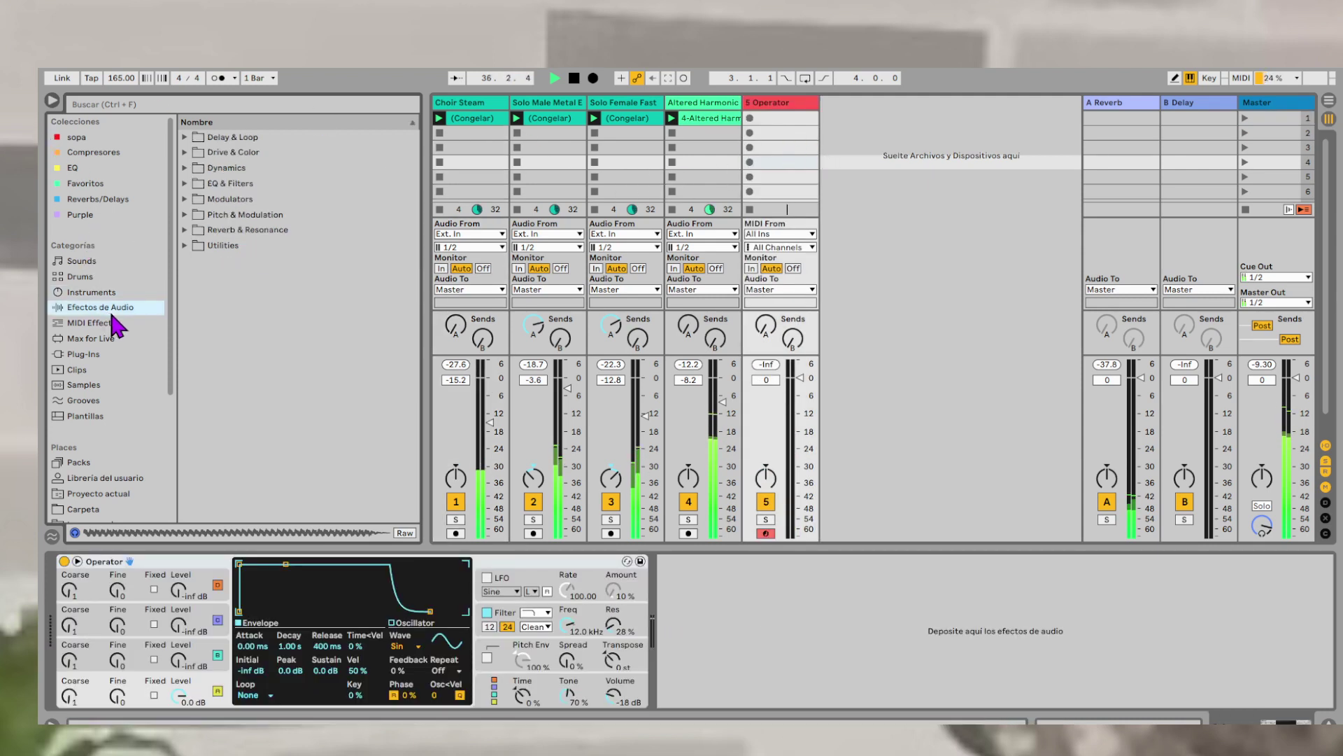
{"action": "left_click", "coordinate": [105, 322]}
{"action": "left_click_drag", "start_coordinate": [214, 139], "coordinate": [770, 106]}
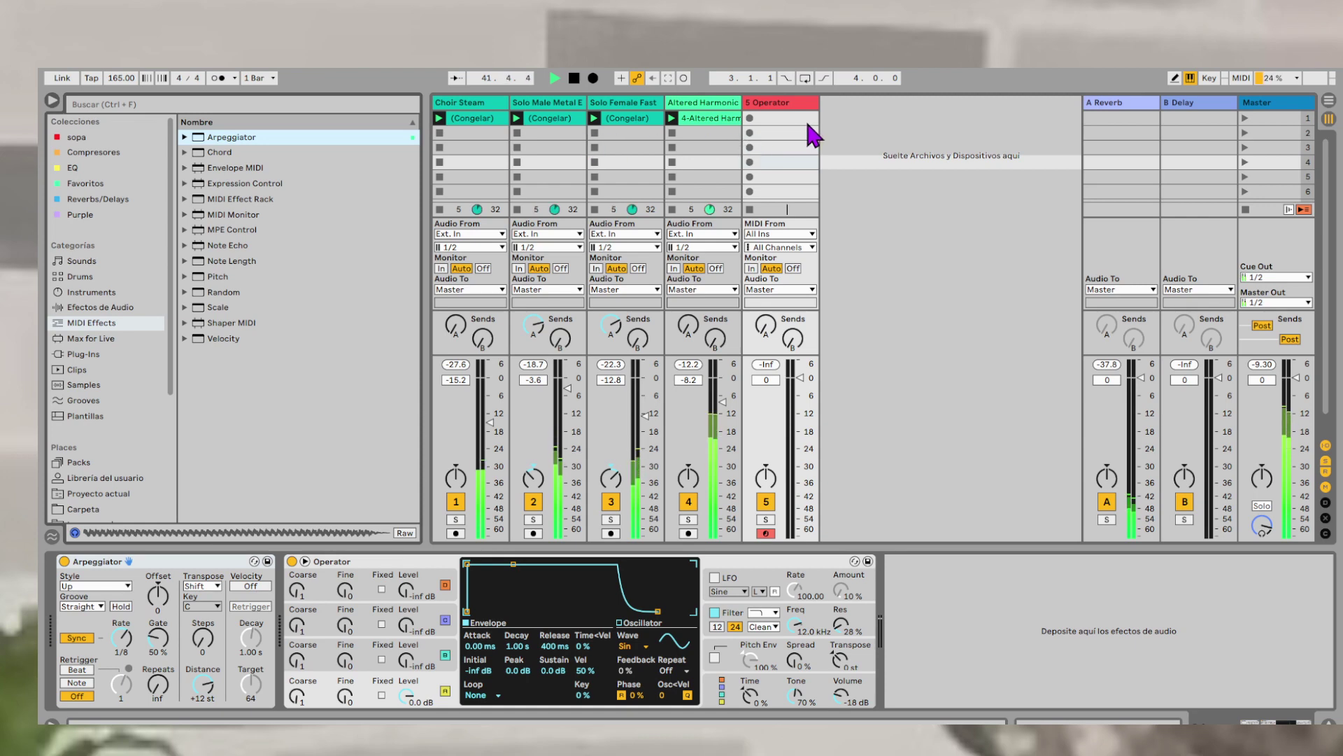
{"action": "key", "text": "space"}
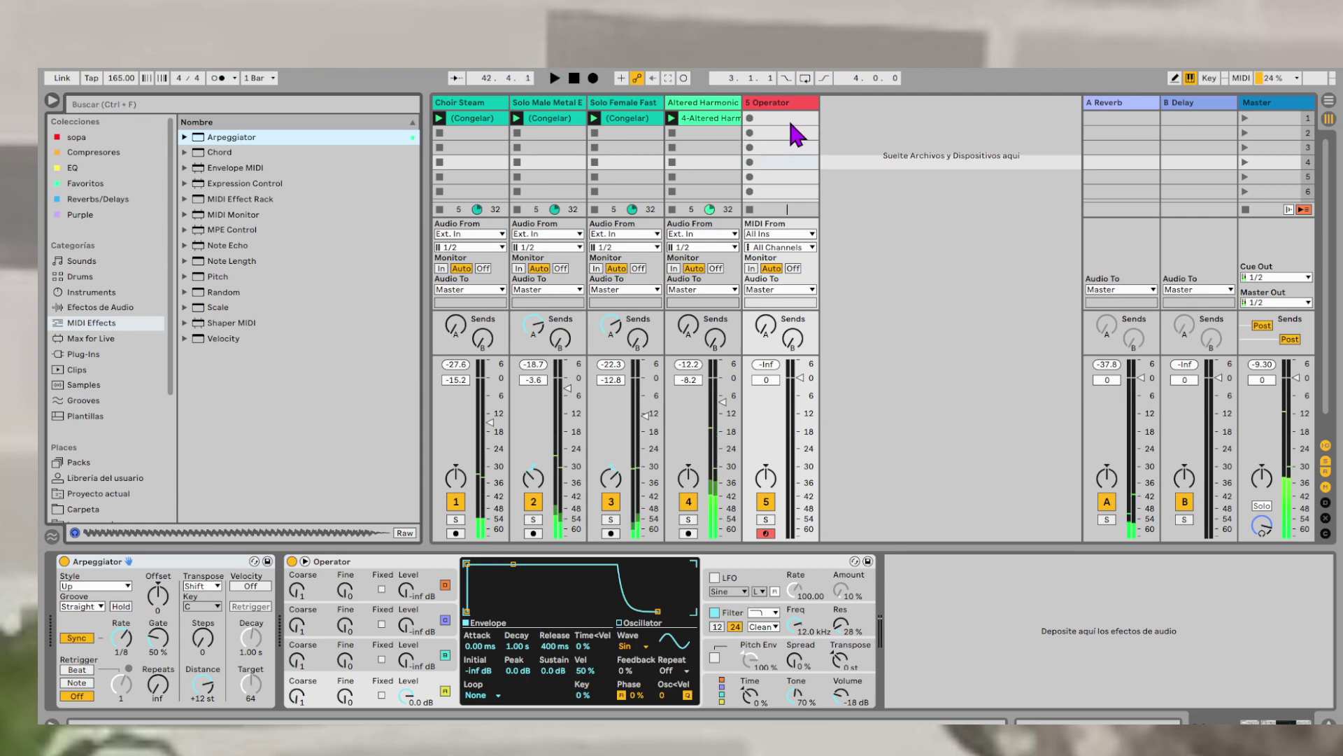
- Create an empty MIDI clip in the Operator track's first slot and audition arpeggiated notes live against the loops
{"action": "double_click", "coordinate": [778, 116]}
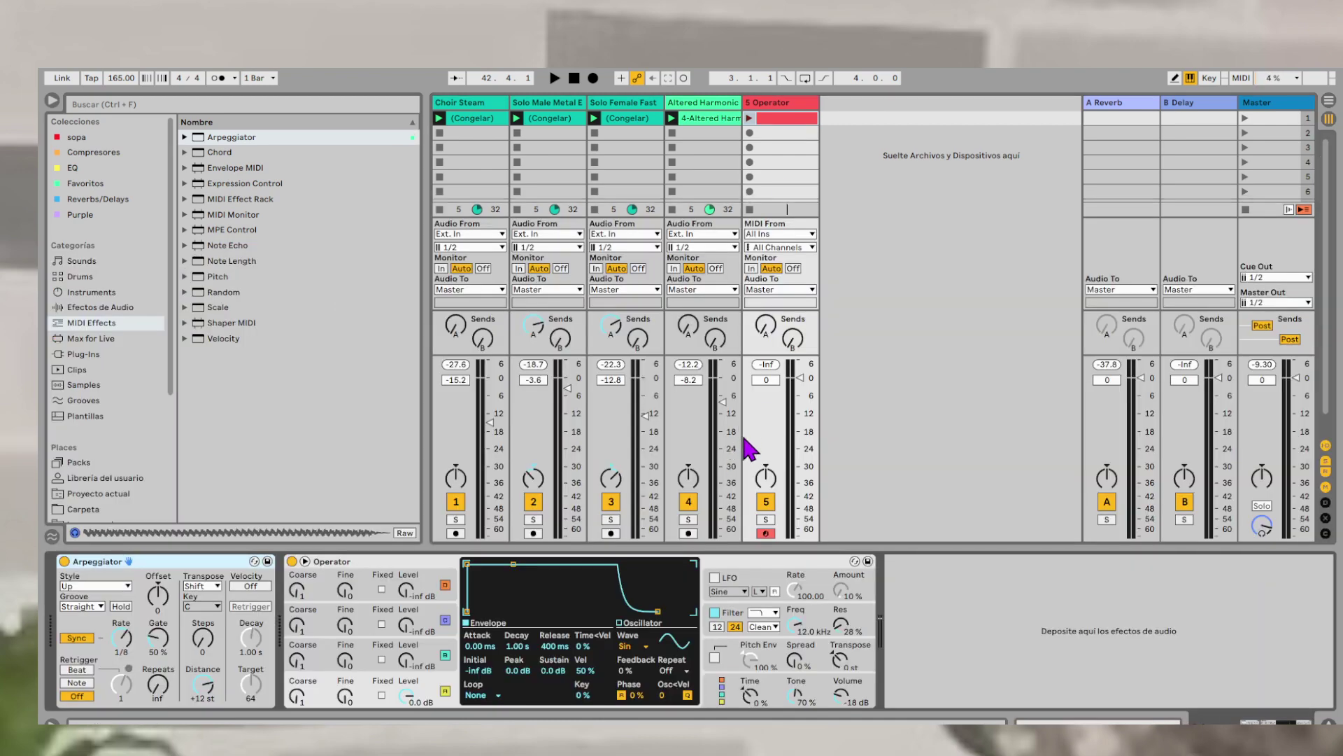
{"action": "key", "text": "a"}
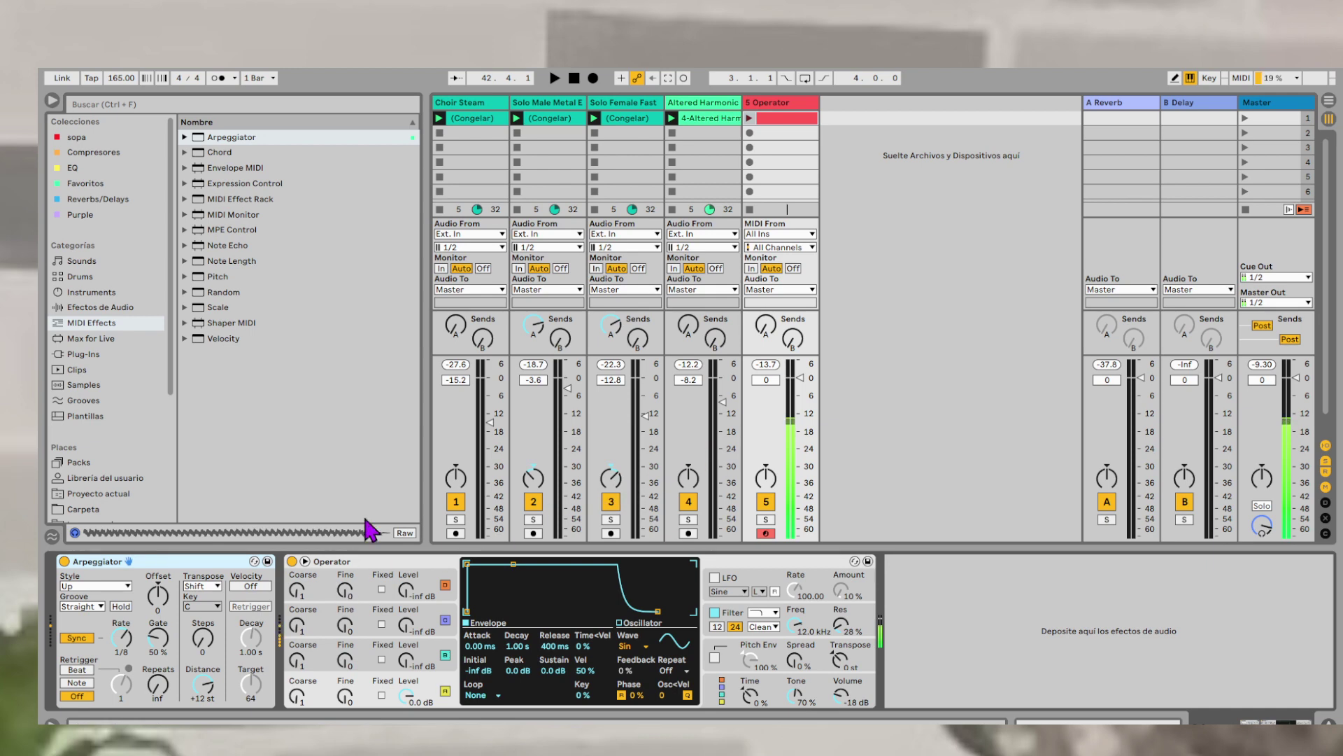
{"action": "key", "text": "space"}
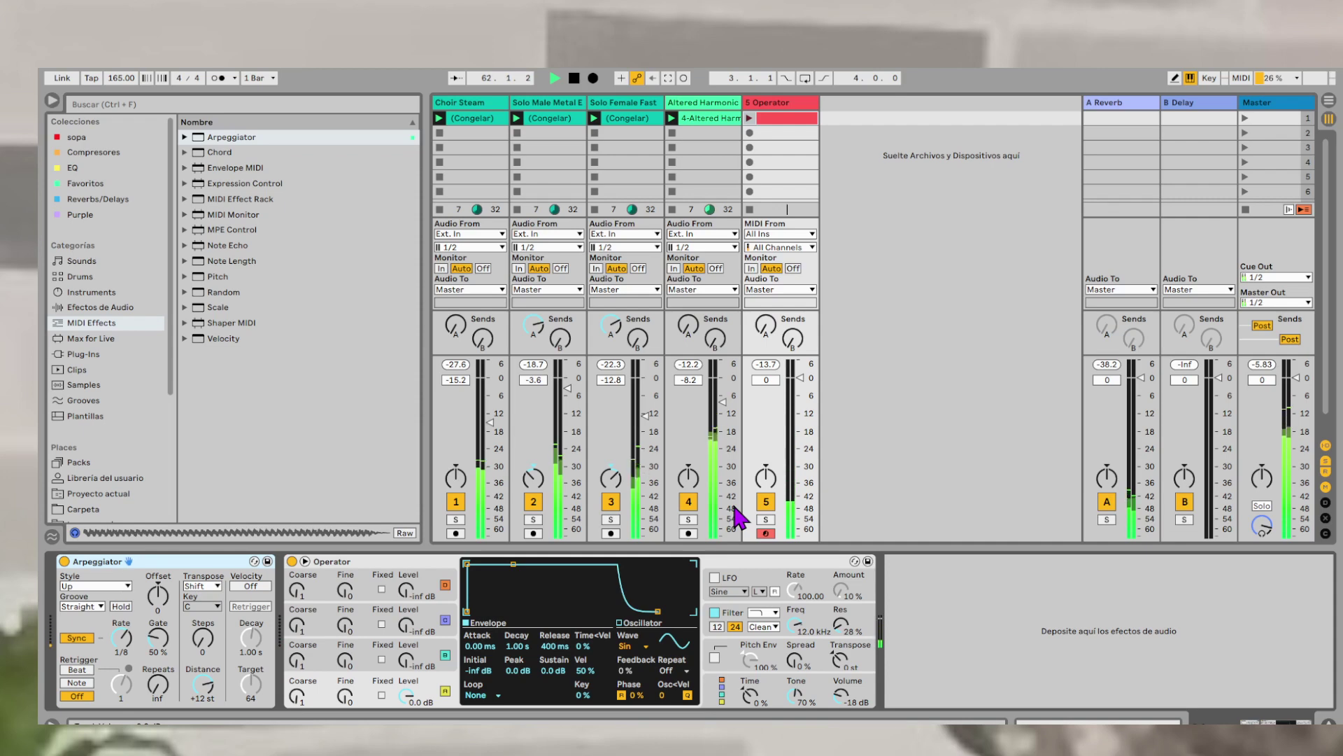
{"action": "key", "text": "space"}
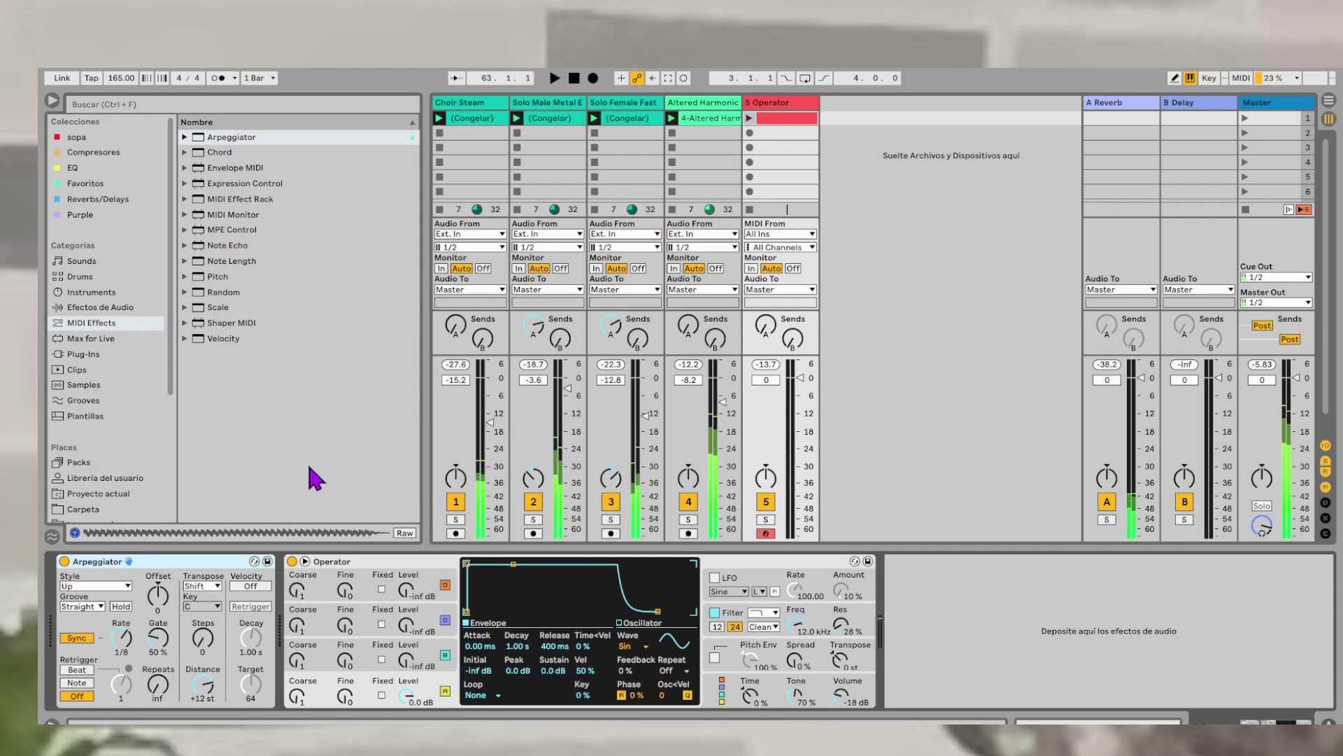
- Open the new Operator clip and draw an A3 note spanning the whole one-bar loop
{"action": "left_click", "coordinate": [798, 124]}
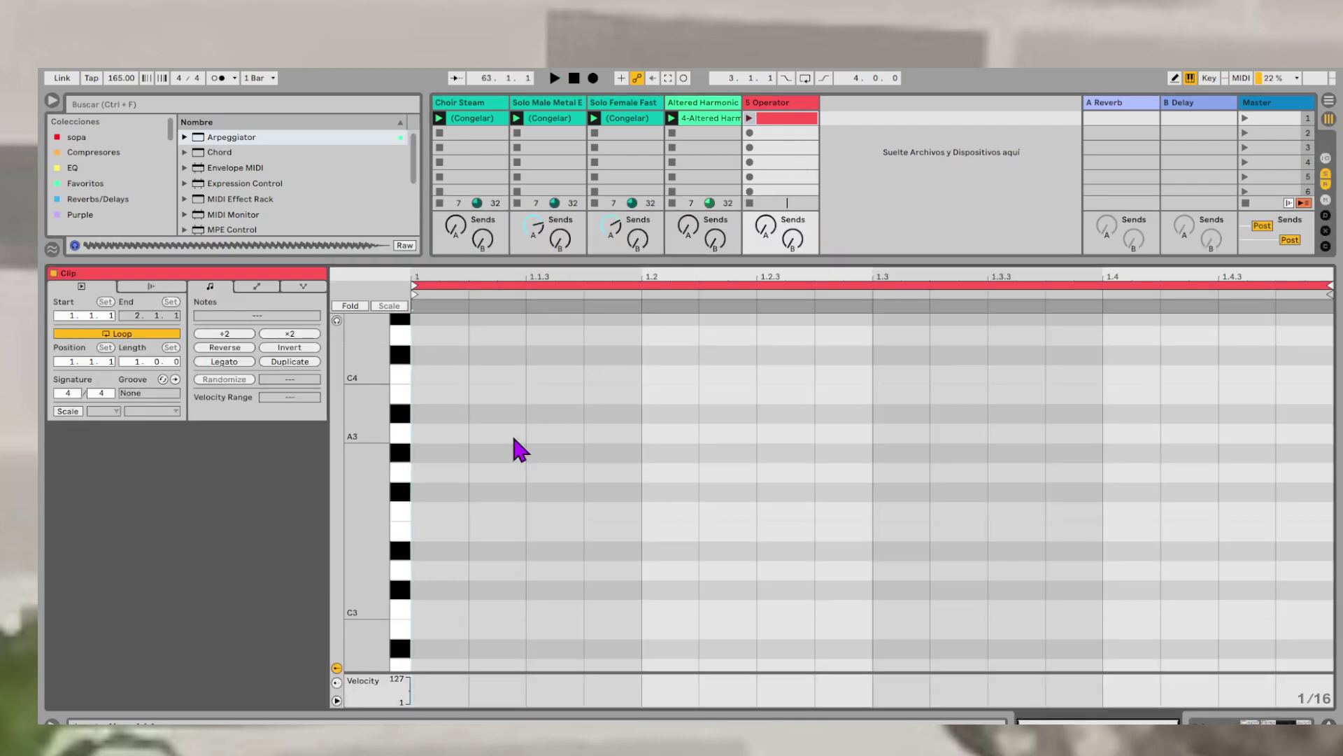
{"action": "key", "text": "h"}
{"action": "scroll", "coordinate": [515, 439], "scroll_direction": "down", "scroll_amount": 2}
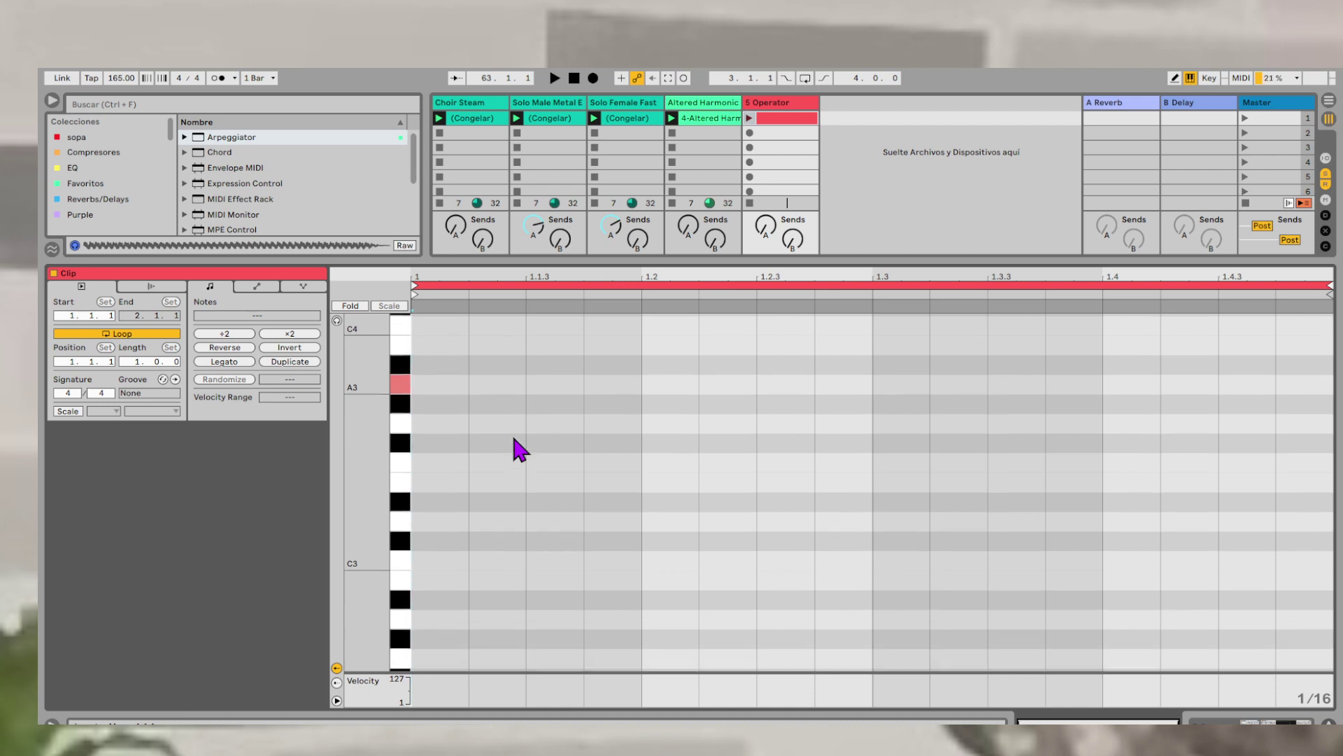
{"action": "scroll", "coordinate": [514, 439], "scroll_direction": "up", "scroll_amount": 8}
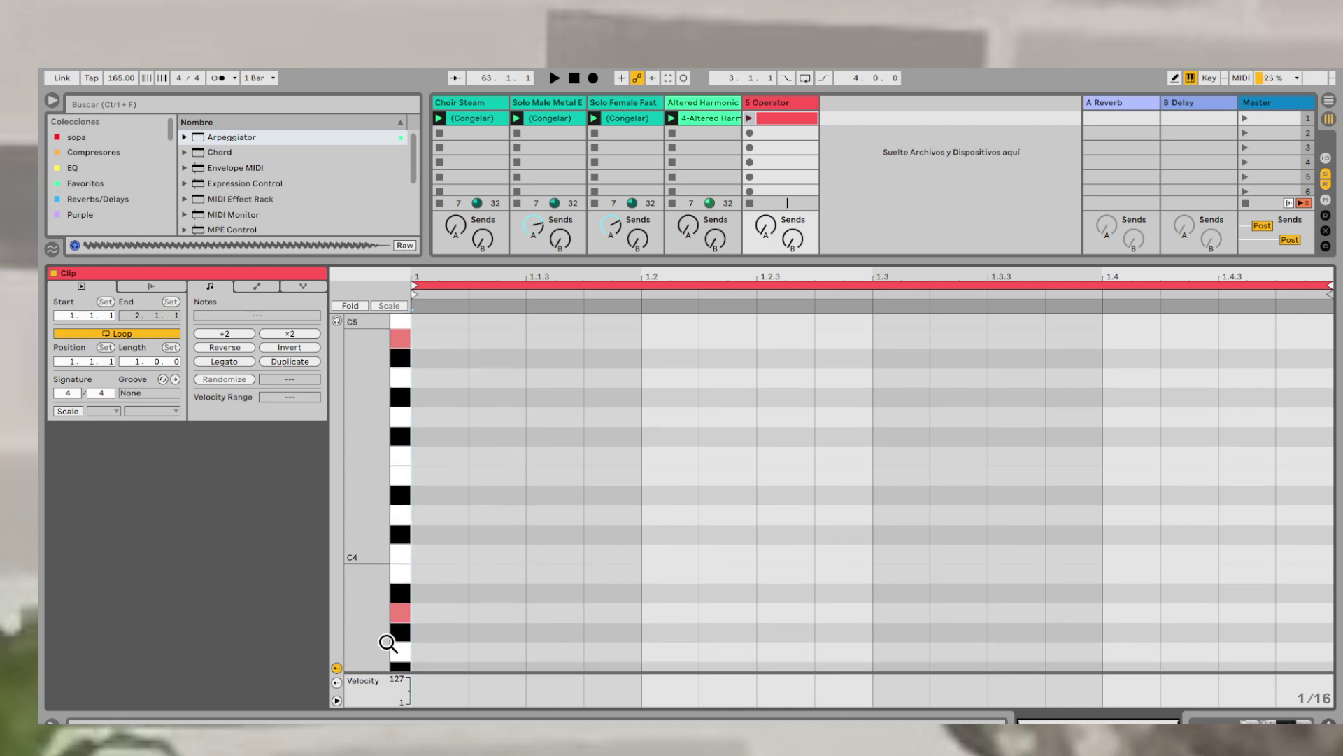
{"action": "double_click", "coordinate": [432, 613]}
{"action": "left_click_drag", "start_coordinate": [464, 613], "coordinate": [1274, 614]}
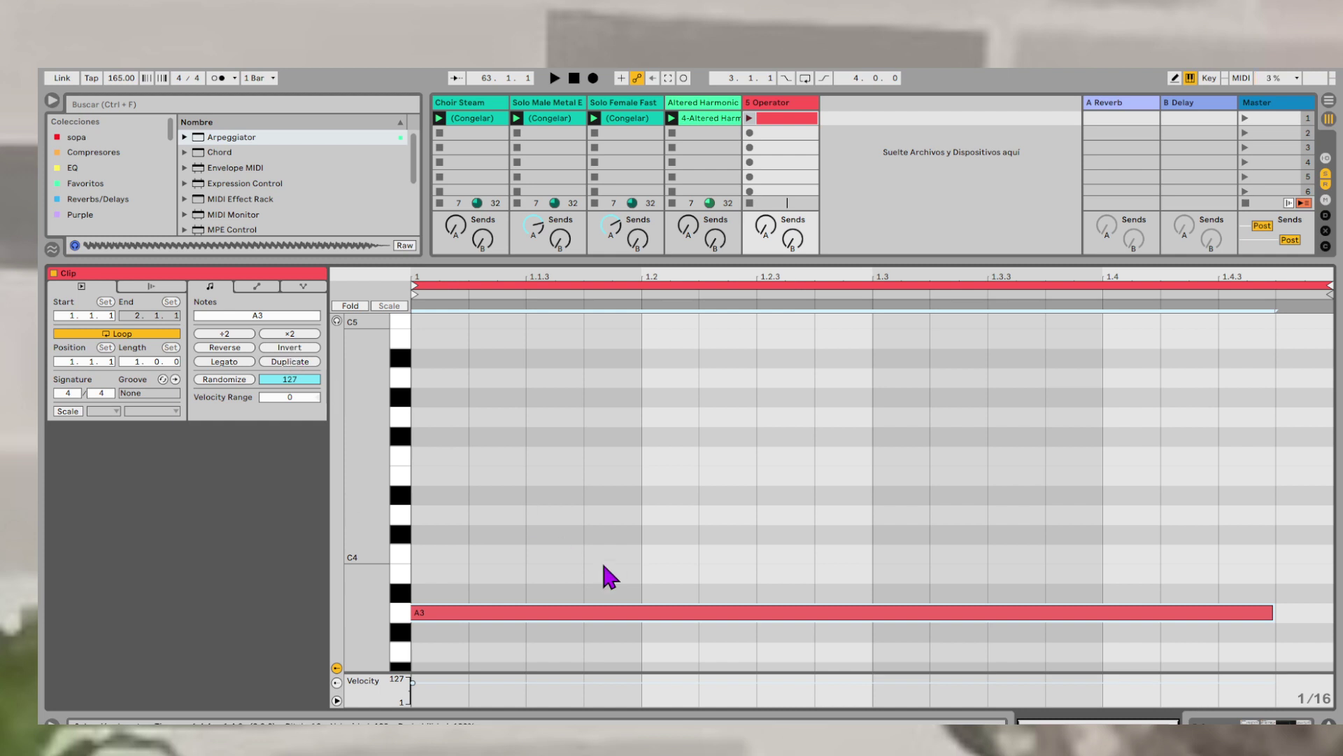
{"action": "left_click_drag", "start_coordinate": [1274, 613], "coordinate": [1308, 613]}
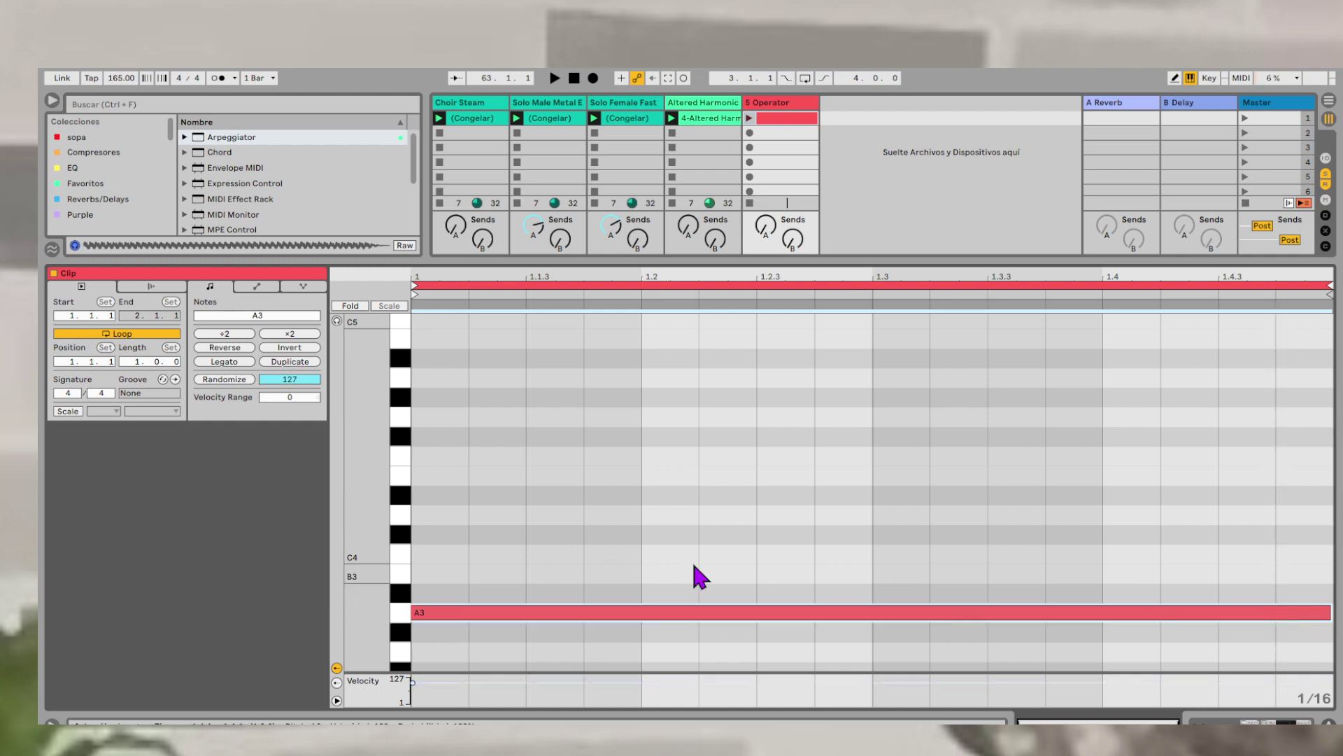
- Duplicate the full-bar note at B4, E5 and F#5 to build a stacked chord over A3
{"action": "left_click_drag", "start_coordinate": [480, 607], "coordinate": [459, 341], "text": "ctrl"}
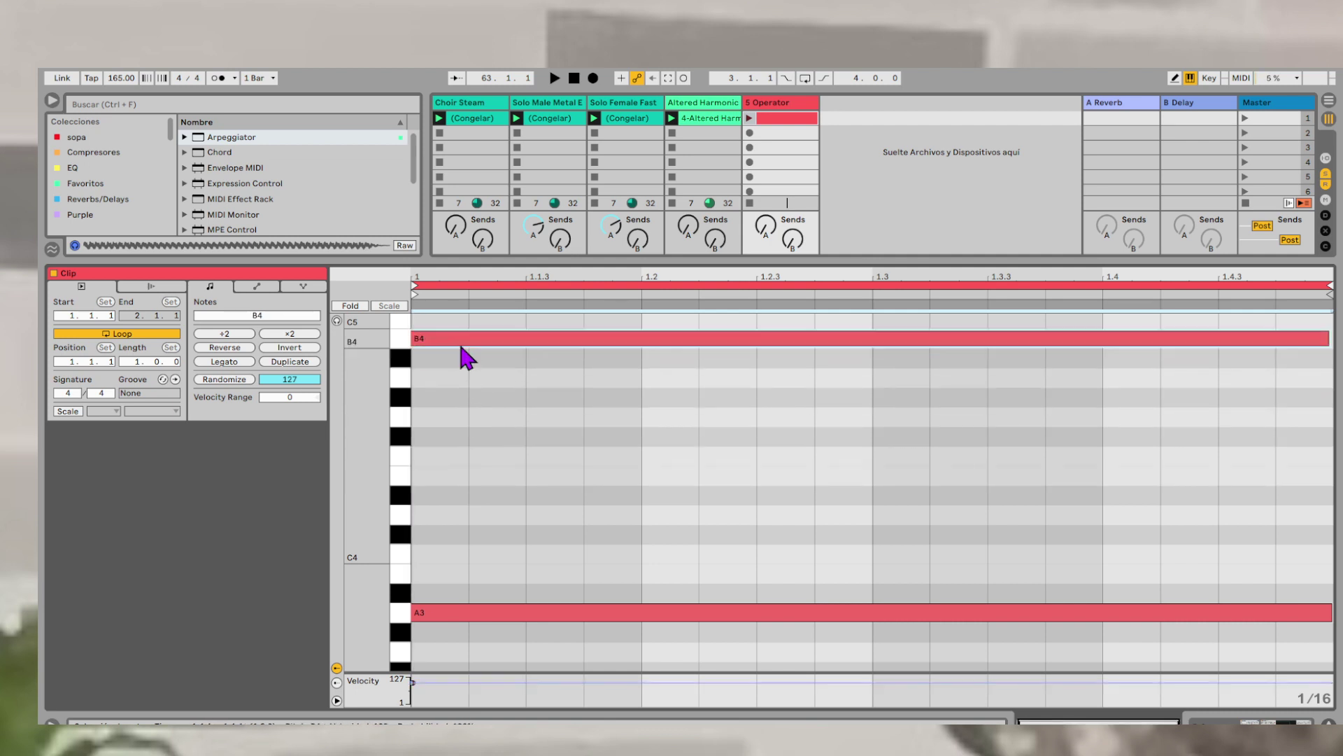
{"action": "scroll", "coordinate": [462, 357], "scroll_direction": "up", "scroll_amount": 5}
{"action": "left_click_drag", "start_coordinate": [435, 550], "coordinate": [433, 417], "text": "ctrl"}
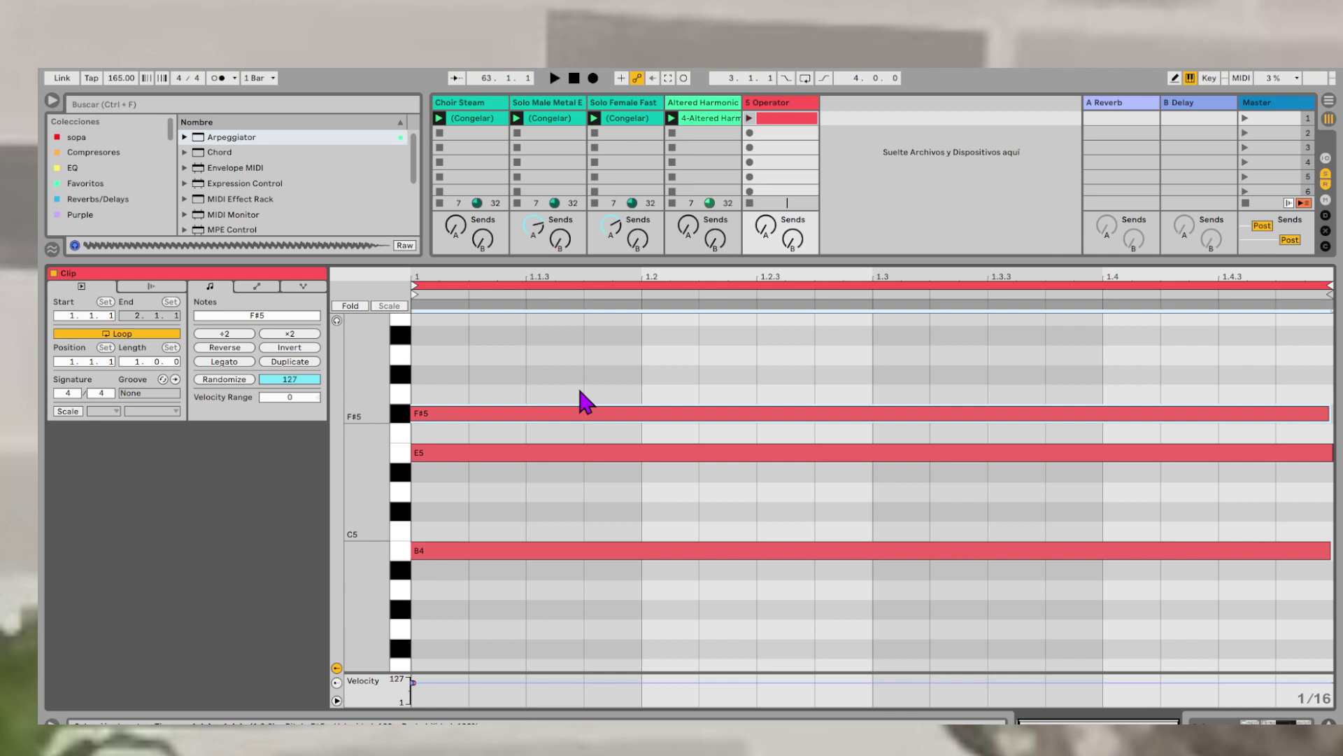
- Launch the first scene to hear the chord with the loops, stop it and check the A3 and B4 notes individually
{"action": "left_click", "coordinate": [1246, 118]}
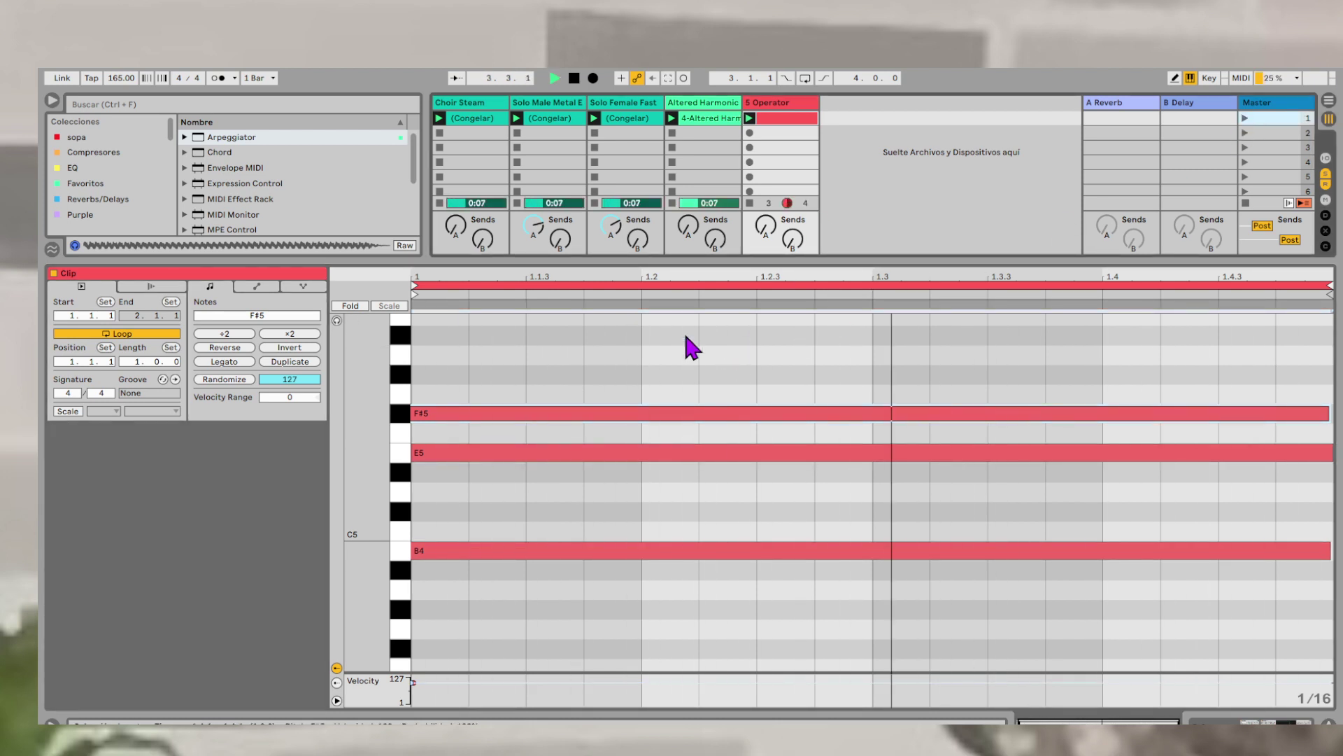
{"action": "scroll", "coordinate": [669, 363], "scroll_direction": "down", "scroll_amount": 5}
{"action": "left_click", "coordinate": [499, 551]}
{"action": "key", "text": "space"}
{"action": "left_click_drag", "start_coordinate": [491, 534], "coordinate": [528, 673]}
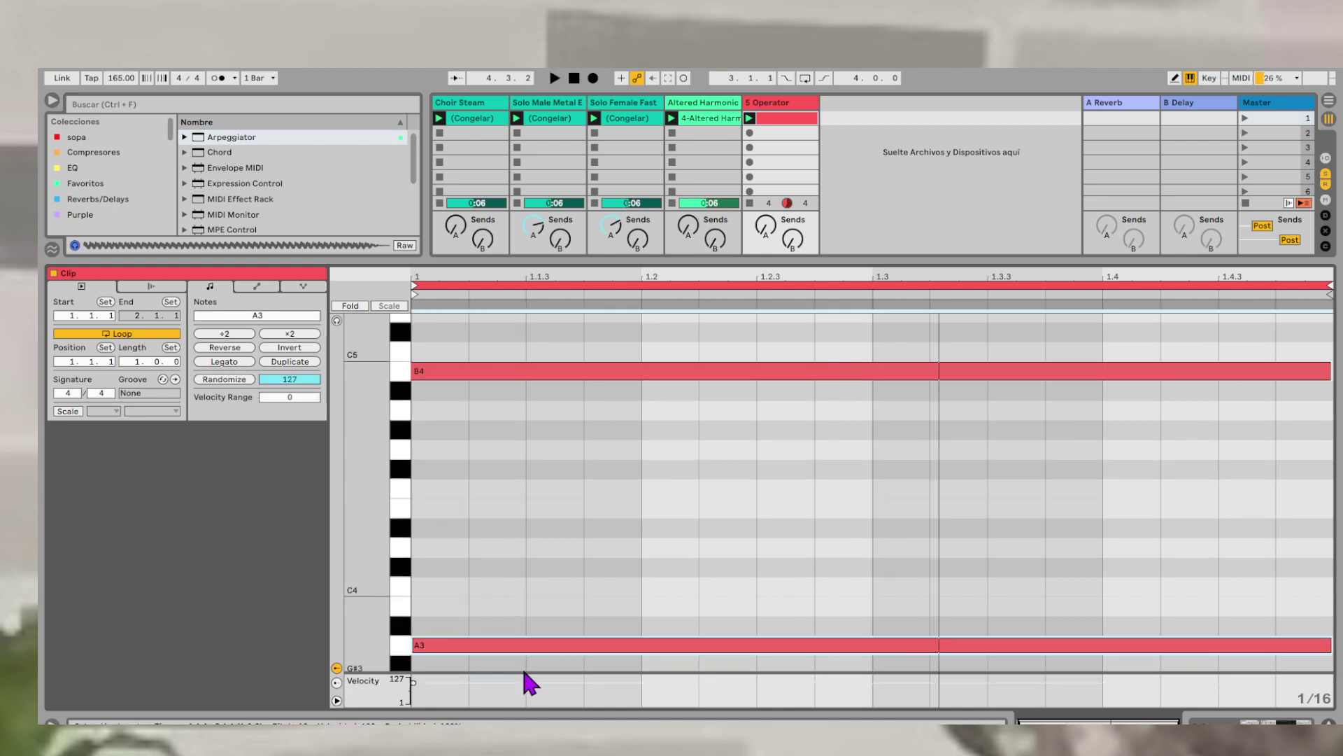
{"action": "left_click_drag", "start_coordinate": [524, 530], "coordinate": [512, 370]}
{"action": "scroll", "coordinate": [514, 375], "scroll_direction": "up", "scroll_amount": 4}
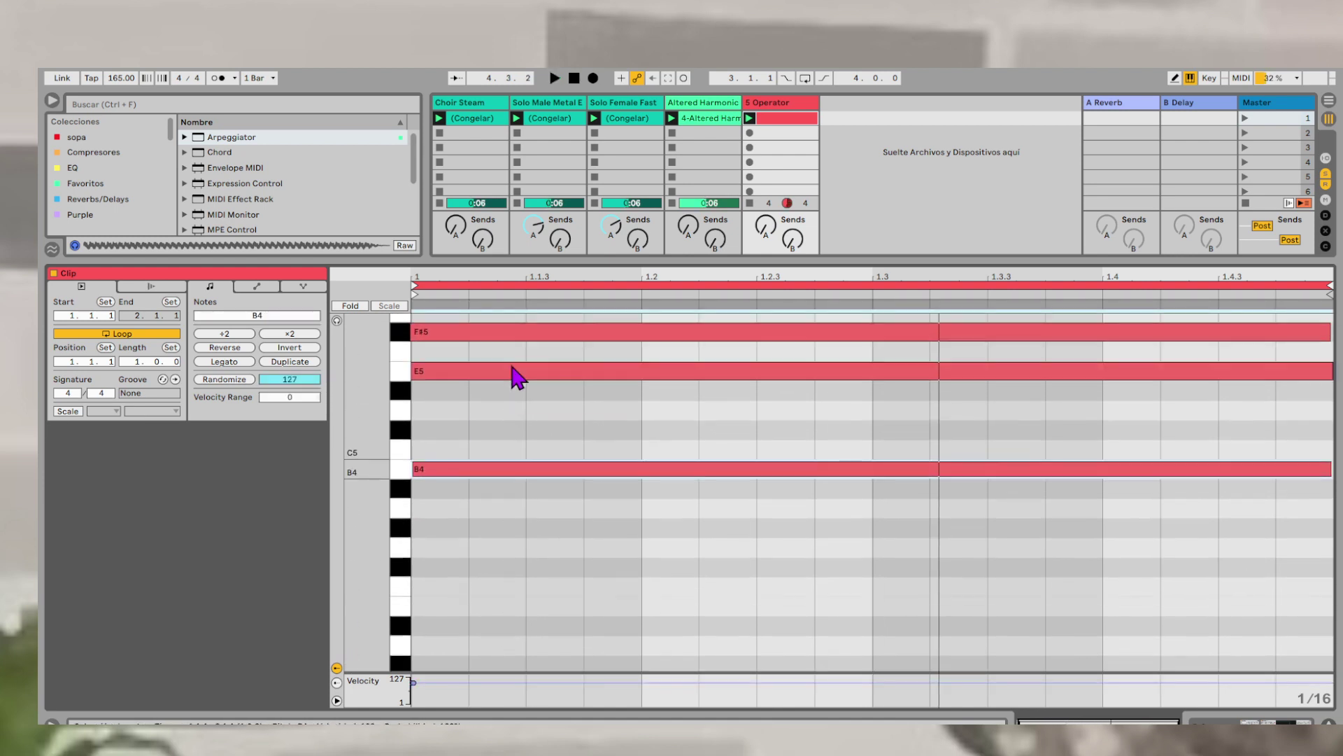
- Try shifting the E5 note one sixteenth later, and return it to the start of the clip
{"action": "left_click", "coordinate": [501, 372]}
{"action": "key", "text": "Right"}
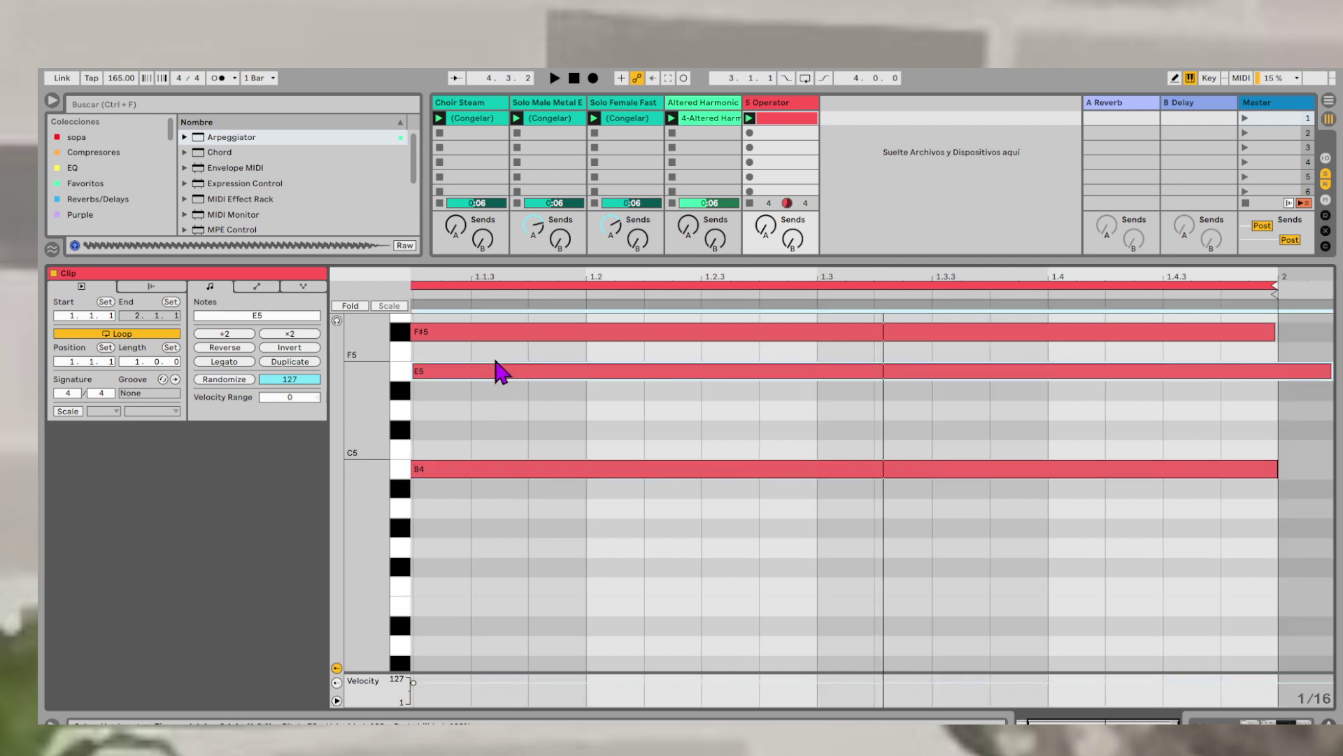
{"action": "scroll", "coordinate": [495, 362], "scroll_direction": "up", "scroll_amount": 2}
{"action": "scroll", "coordinate": [494, 433], "scroll_direction": "left", "scroll_amount": 1}
{"action": "scroll", "coordinate": [495, 444], "scroll_direction": "left", "scroll_amount": 1}
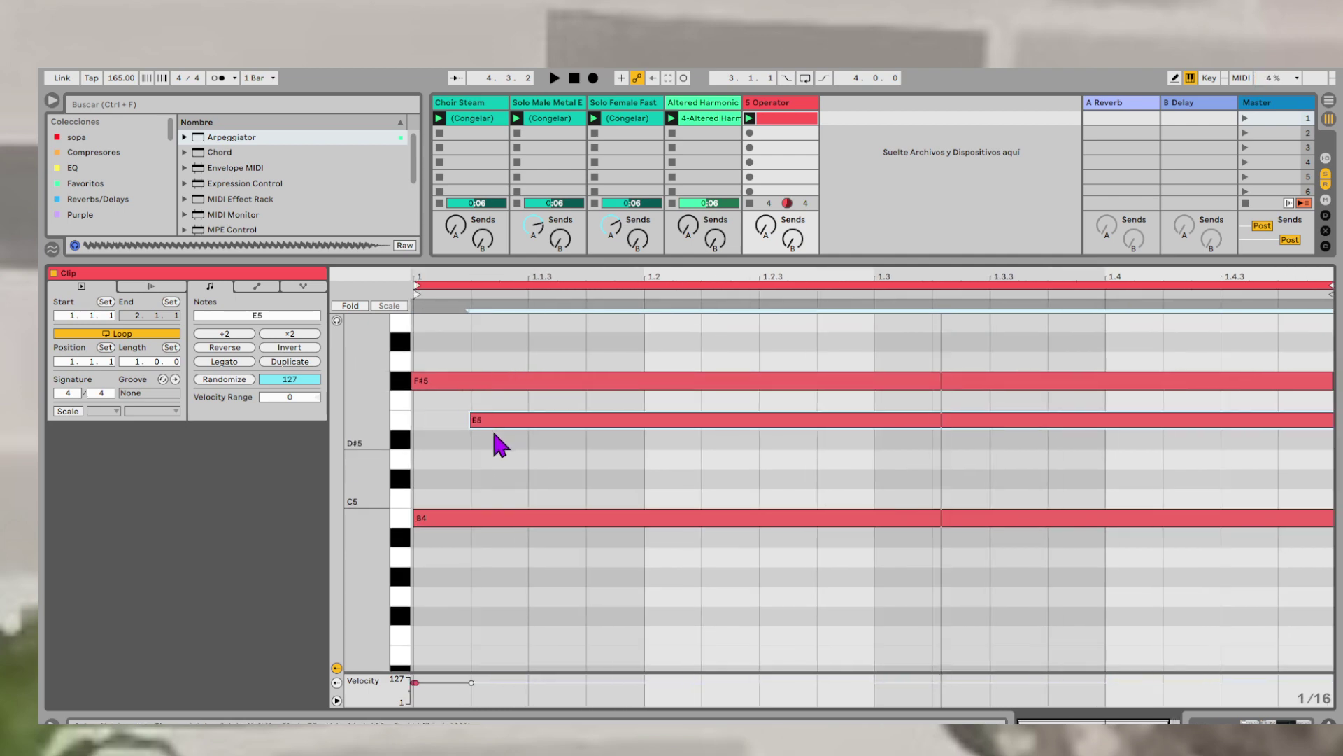
{"action": "left_click", "coordinate": [450, 381], "text": "shift"}
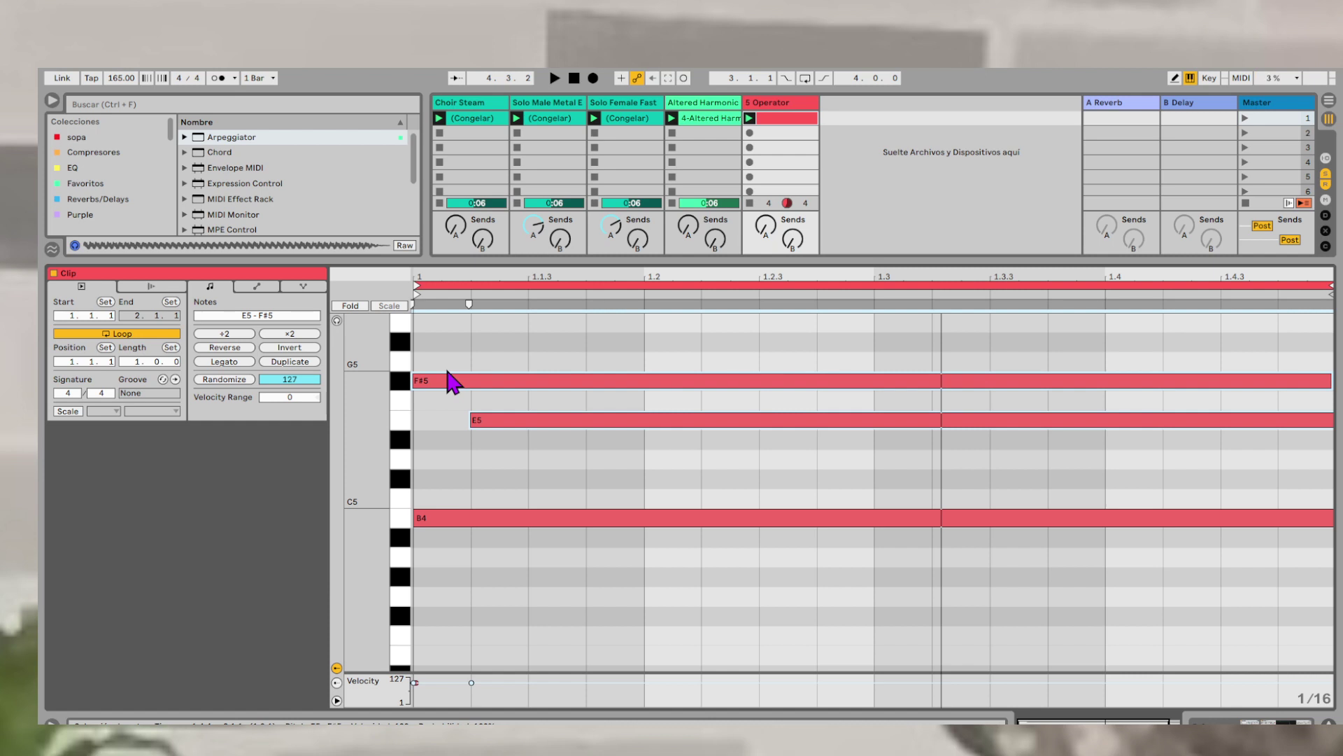
{"action": "left_click", "coordinate": [448, 384]}
{"action": "scroll", "coordinate": [453, 405], "scroll_direction": "left", "scroll_amount": 1}
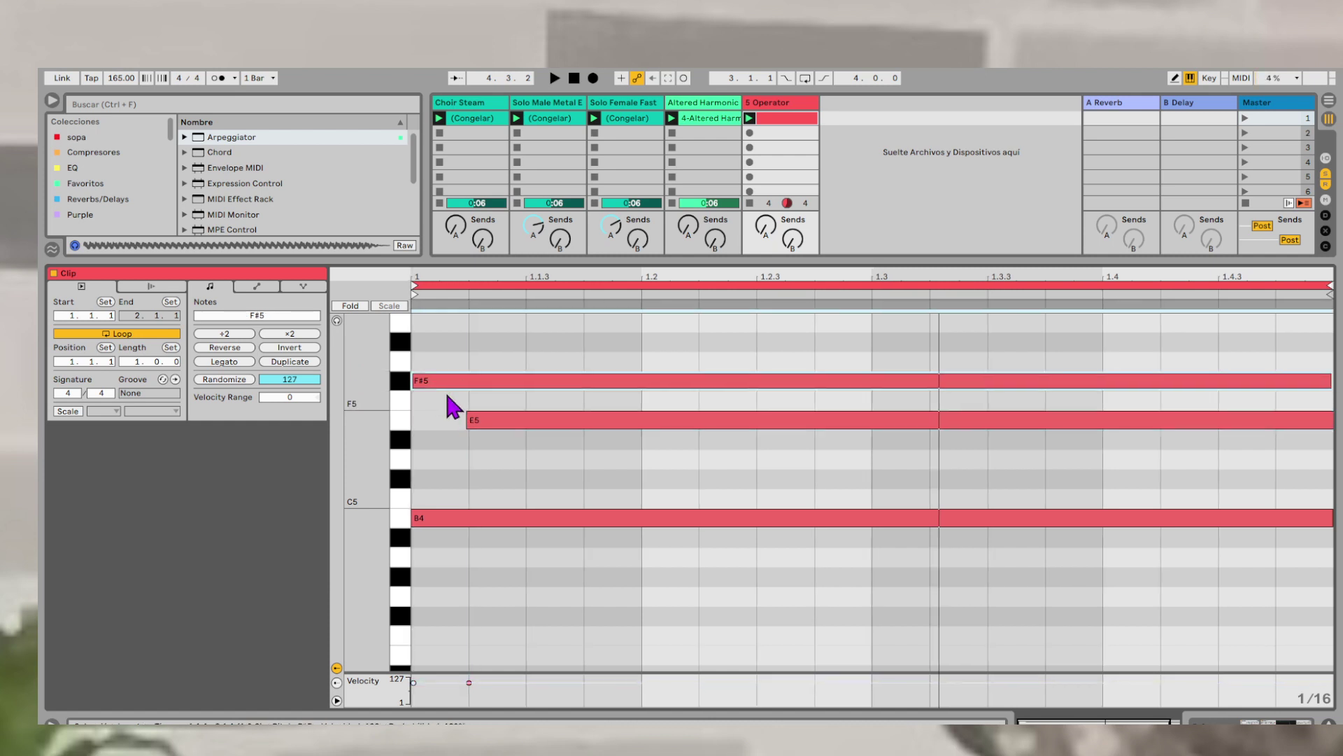
{"action": "left_click", "coordinate": [515, 423]}
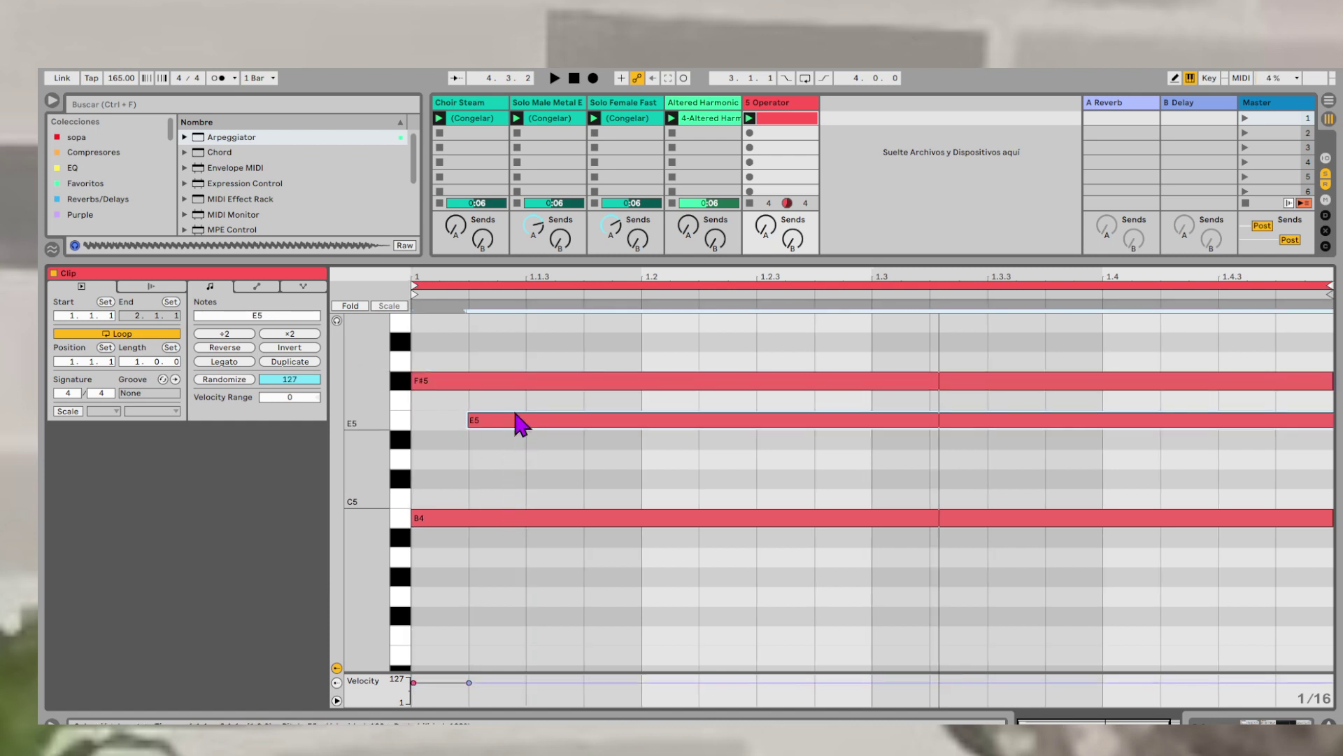
{"action": "key", "text": "Left"}
- Play the chord briefly, try shifting the F#5 note one sixteenth later, and return it to the clip's start
{"action": "key", "text": "space"}
{"action": "scroll", "coordinate": [521, 423], "scroll_direction": "up", "scroll_amount": 2}
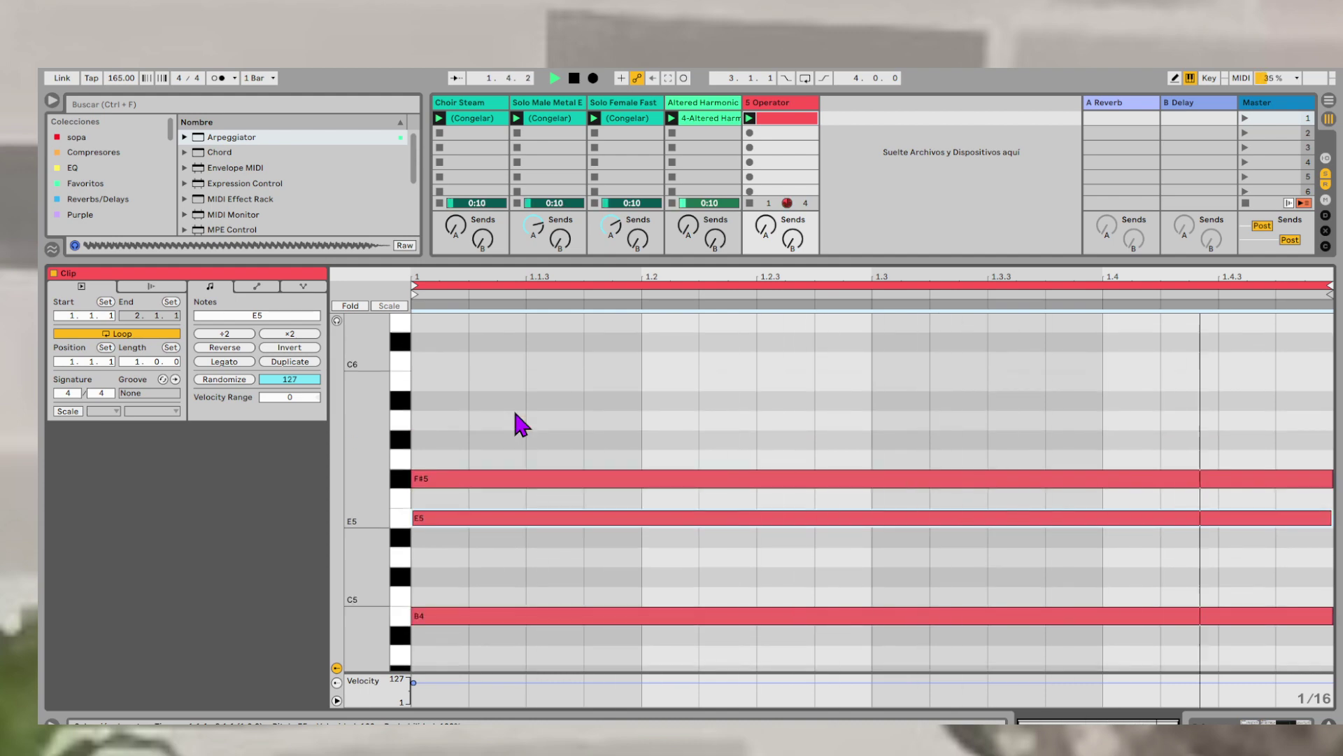
{"action": "left_click", "coordinate": [454, 481]}
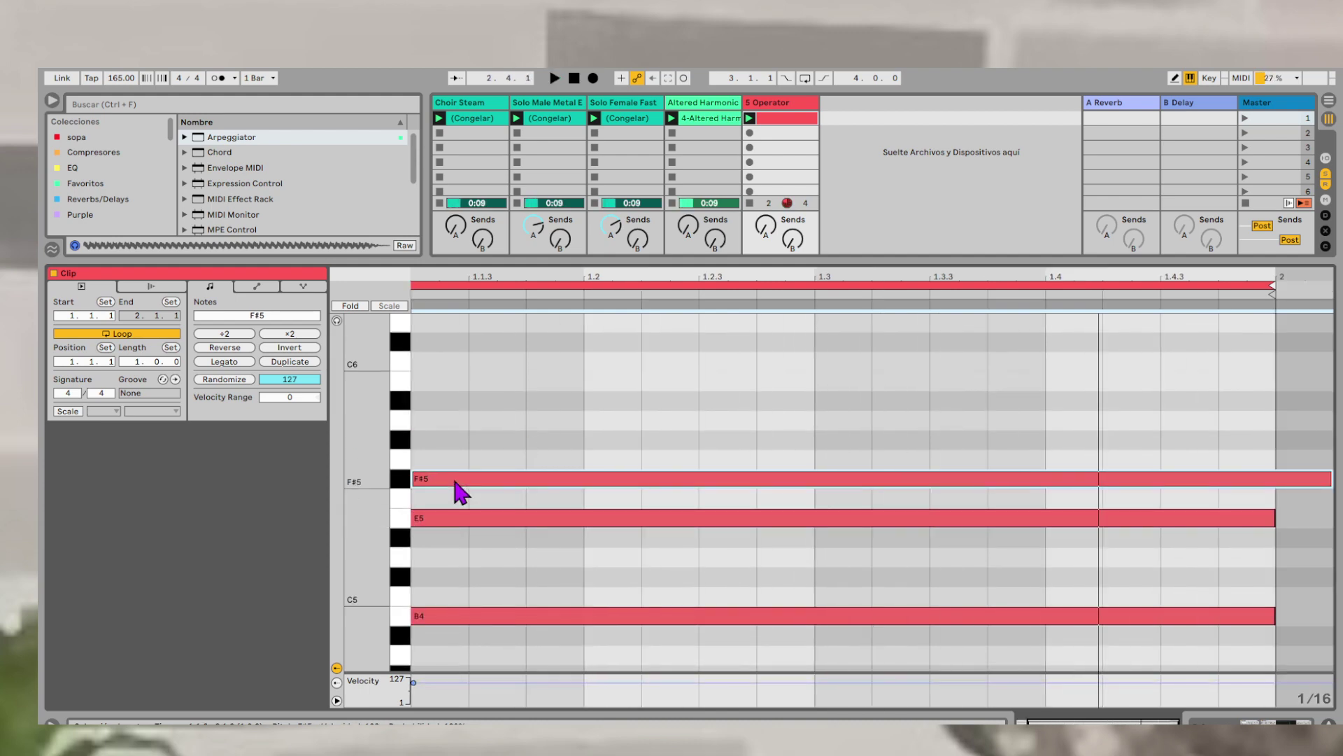
{"action": "key", "text": "space"}
{"action": "scroll", "coordinate": [455, 482], "scroll_direction": "down", "scroll_amount": 1}
{"action": "key", "text": "space"}
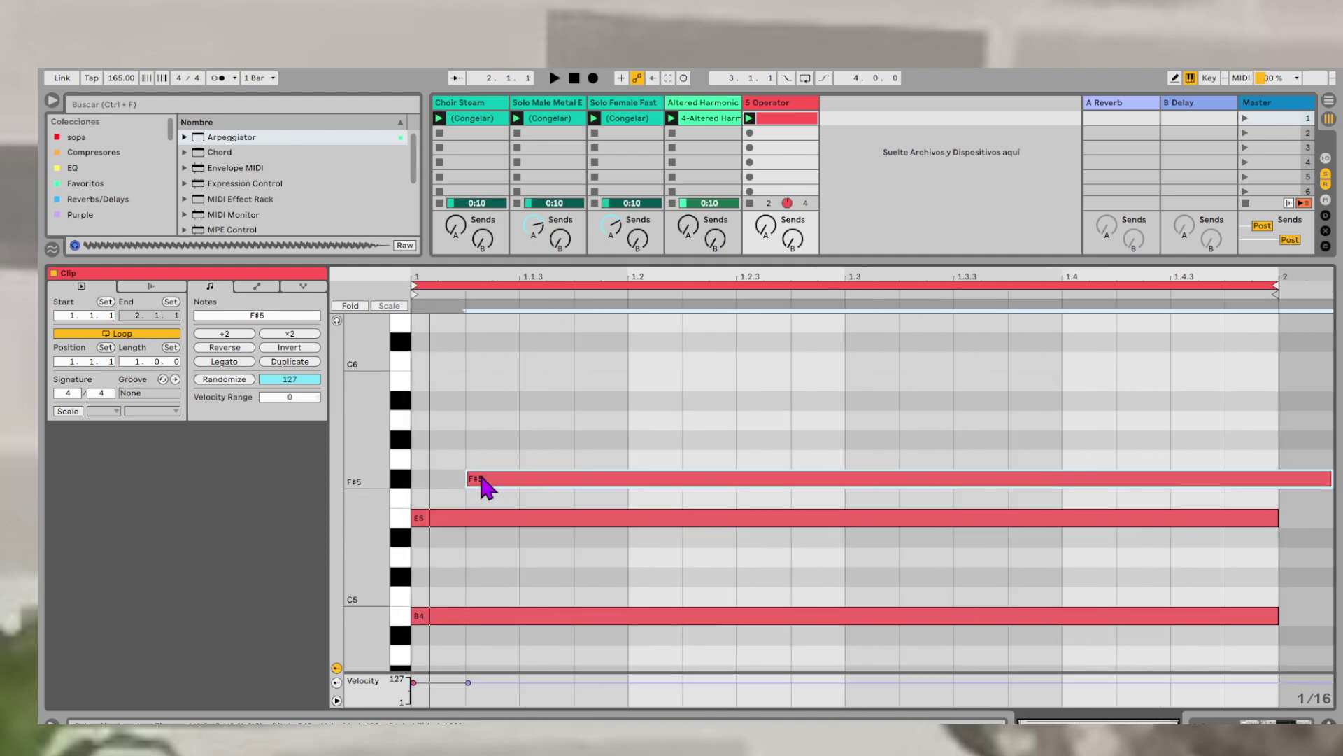
{"action": "mouse_move", "coordinate": [481, 477]}
{"action": "left_mouse_down"}
{"action": "mouse_move", "coordinate": [461, 477]}
{"action": "mouse_move", "coordinate": [481, 477]}
{"action": "left_mouse_up"}
{"action": "left_click", "coordinate": [431, 437]}
{"action": "left_click_drag", "start_coordinate": [471, 408], "coordinate": [486, 425]}
{"action": "left_click", "coordinate": [495, 482]}
{"action": "key", "text": "Left"}
- Select all four chord notes and play the loops while reviewing the notes from F#5 down to A3
{"action": "key", "text": "ctrl+a"}
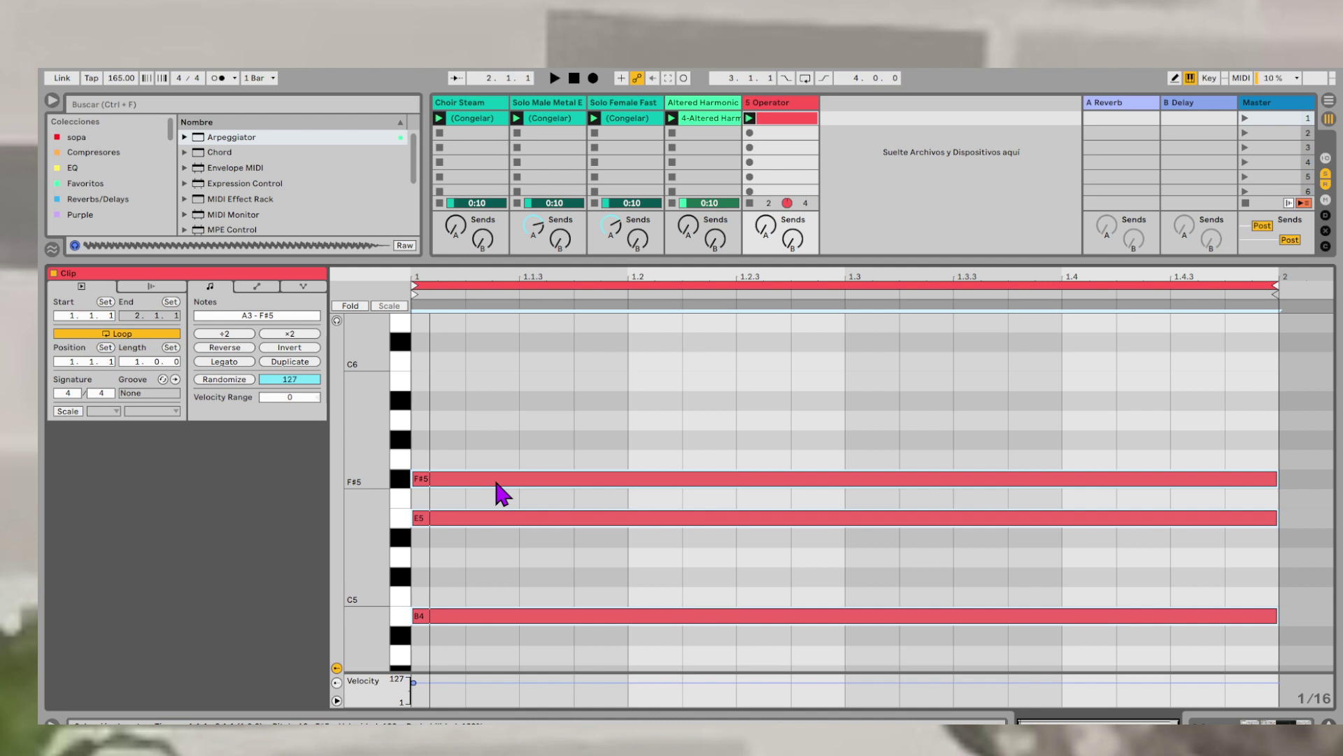
{"action": "key", "text": "space"}
{"action": "scroll", "coordinate": [563, 479], "scroll_direction": "down", "scroll_amount": 3}
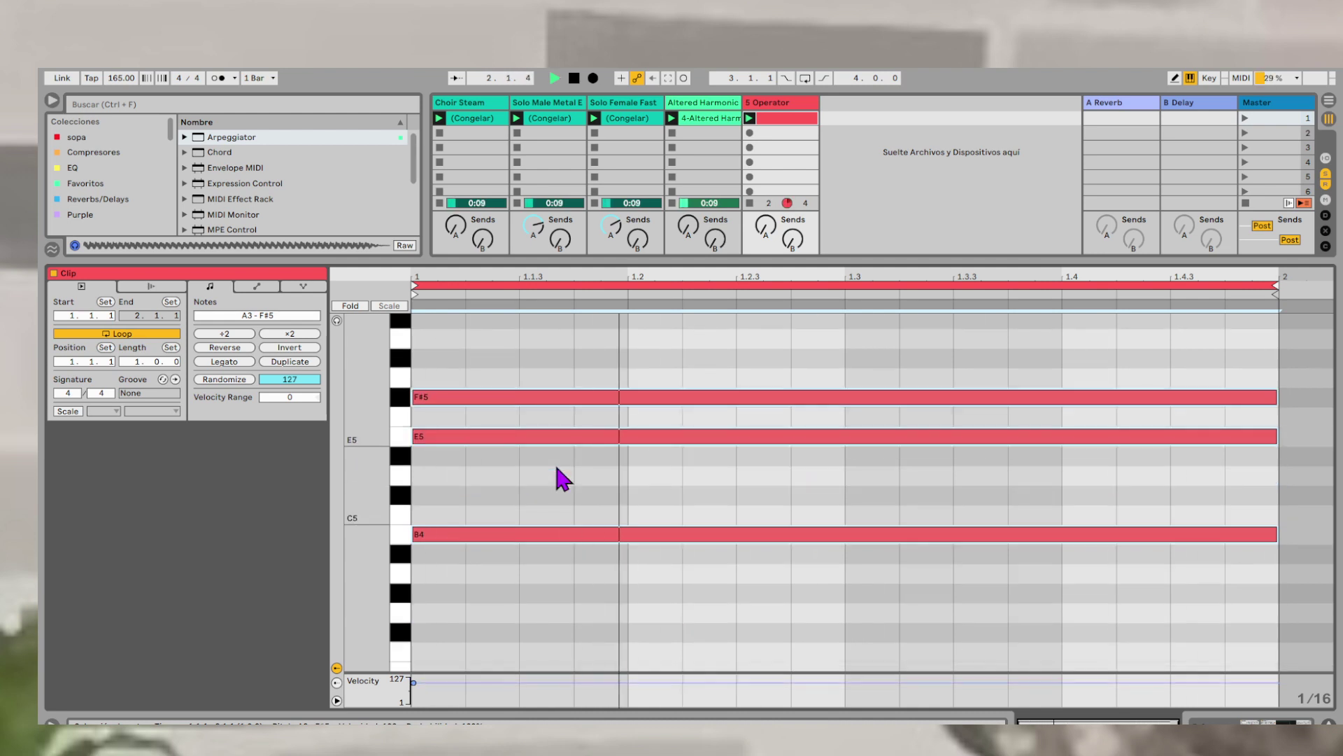
{"action": "scroll", "coordinate": [563, 479], "scroll_direction": "down", "scroll_amount": 5}
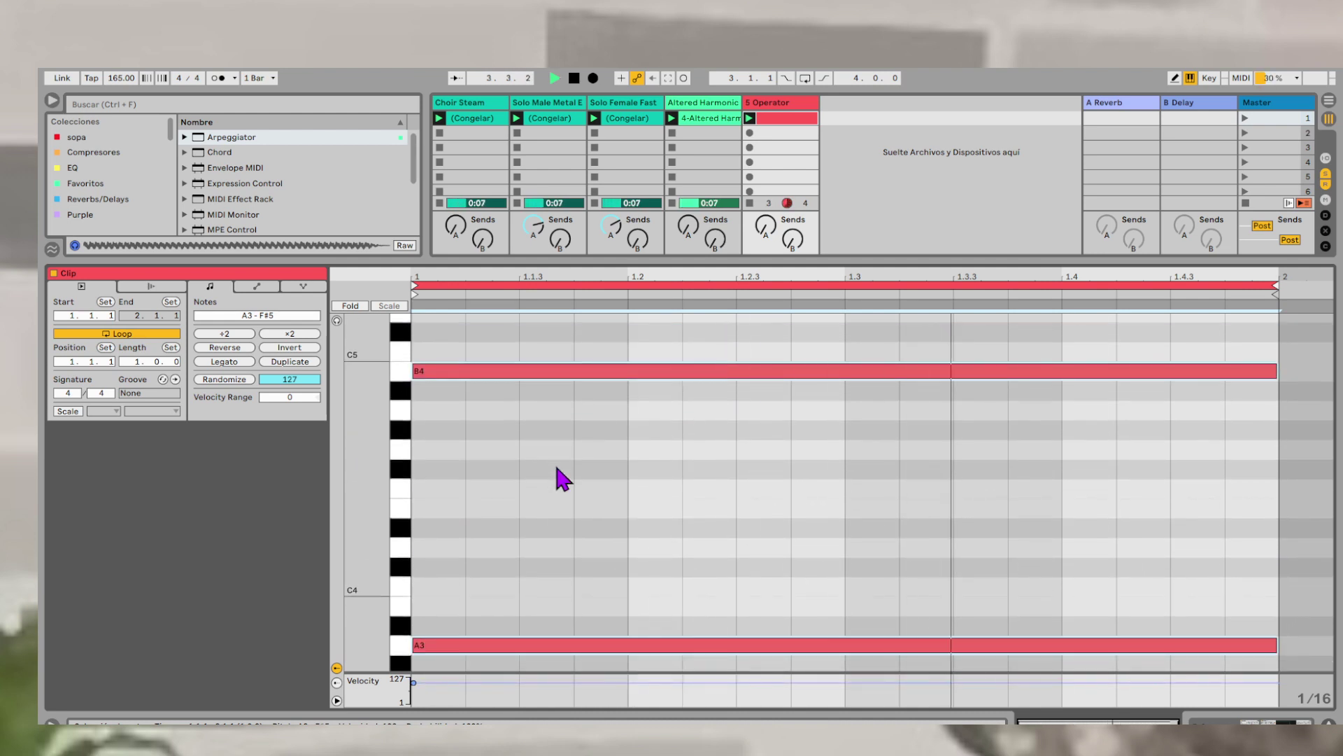
{"action": "scroll", "coordinate": [563, 479], "scroll_direction": "up", "scroll_amount": 3}
- Return to the device view, lower the Operator track's volume to -4.4 dB, and select the track after listening to the mix
{"action": "key", "text": "shift+Tab"}
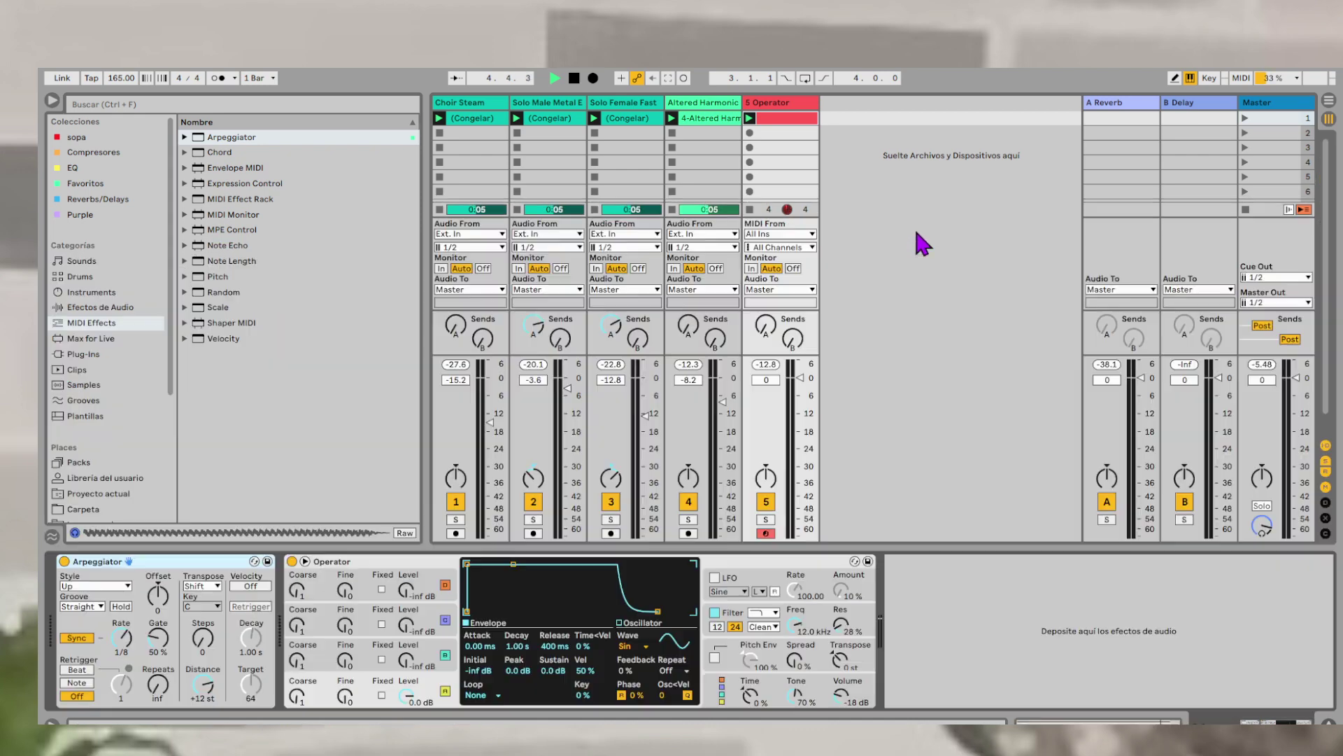
{"action": "left_click_drag", "start_coordinate": [800, 378], "coordinate": [800, 390]}
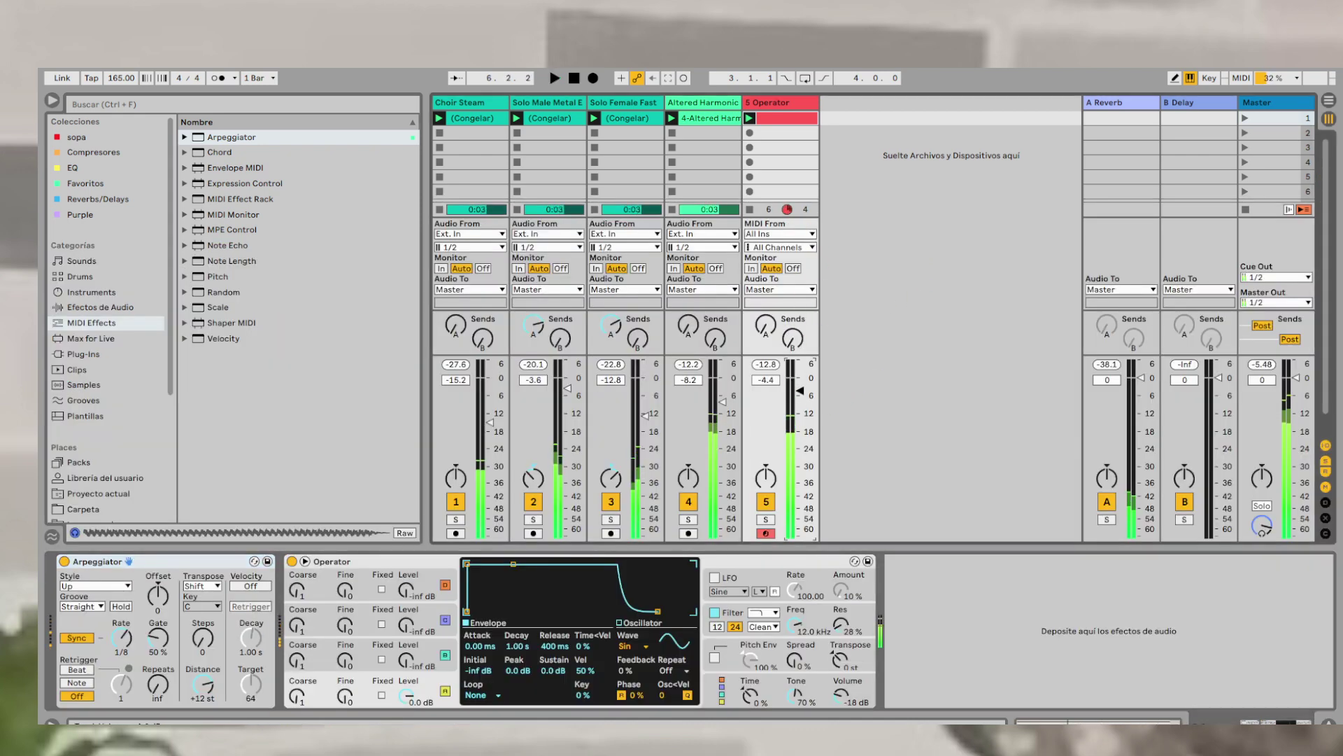
{"action": "left_click", "coordinate": [786, 120]}
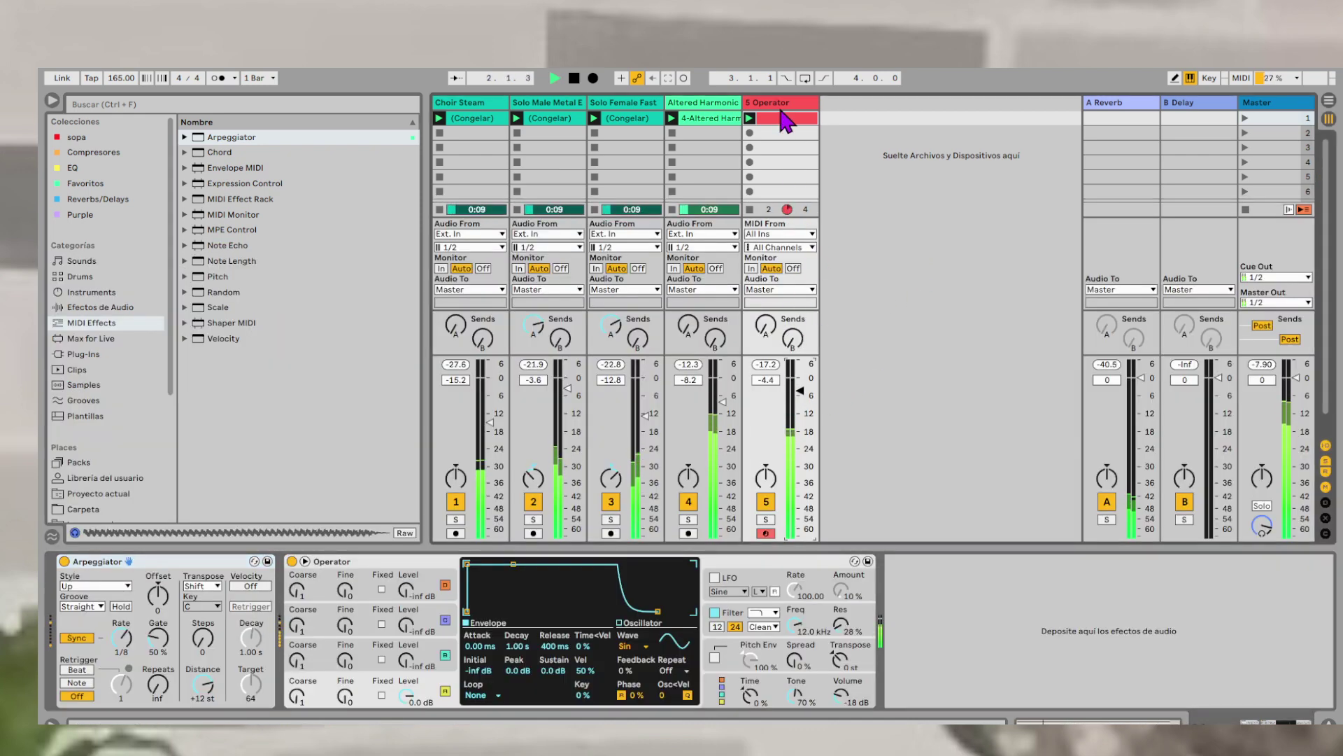
{"action": "left_click", "coordinate": [781, 108]}
{"action": "key", "text": "space"}
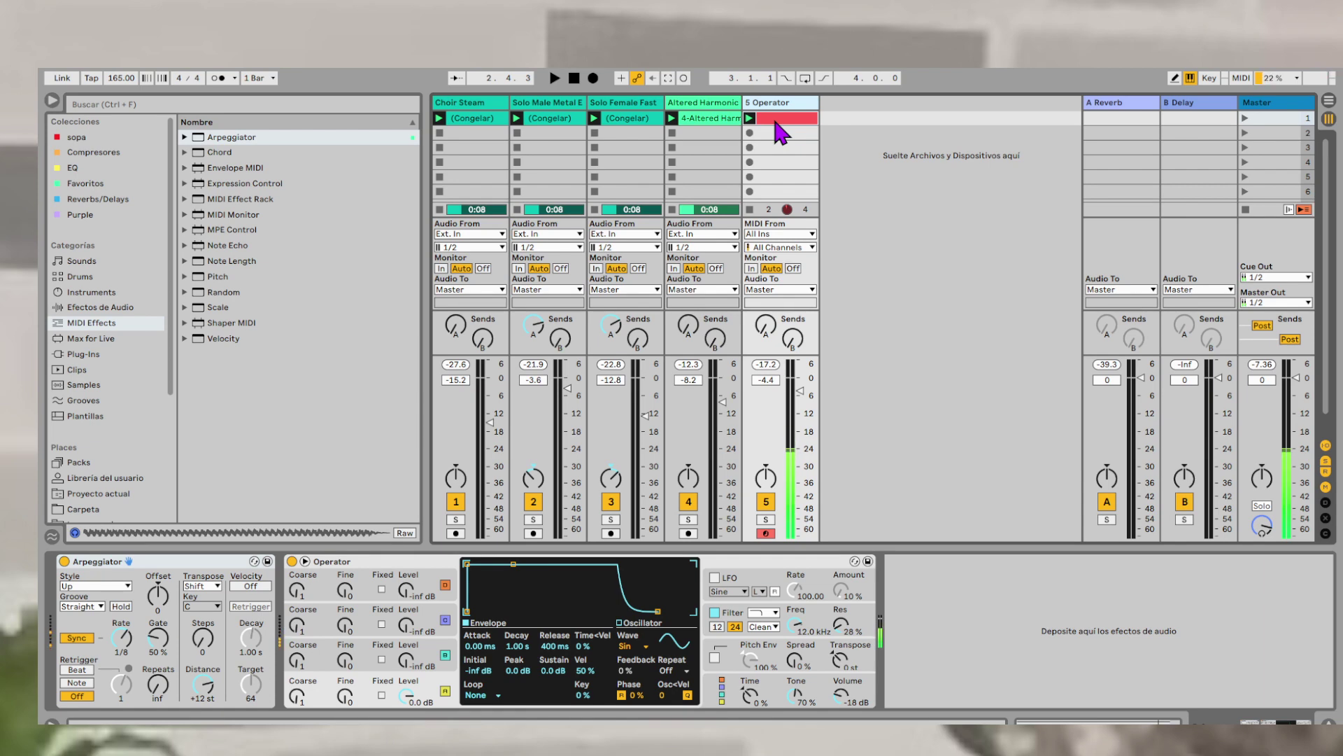
- Raise the lowest note of the Operator clip's chord to B3, then play the loops with the device view open
{"action": "double_click", "coordinate": [777, 119]}
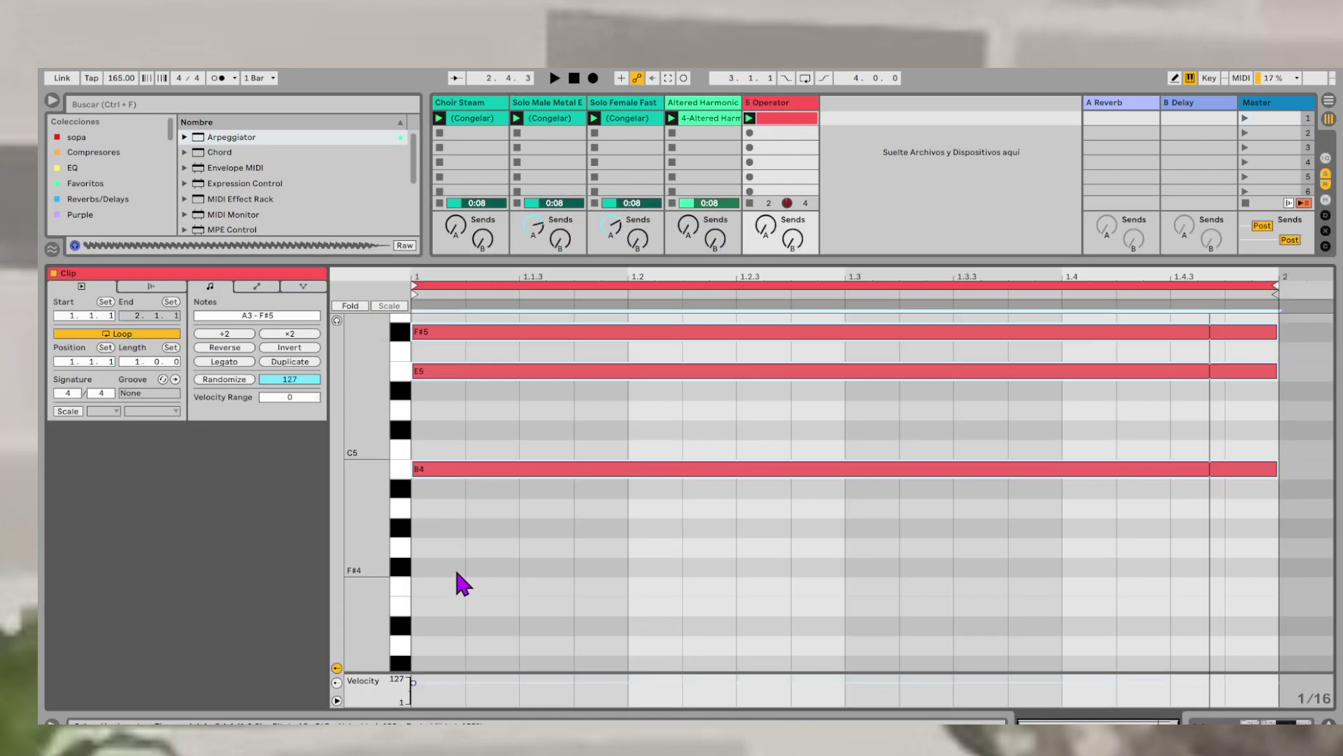
{"action": "scroll", "coordinate": [441, 483], "scroll_direction": "down", "scroll_amount": 3}
{"action": "left_click", "coordinate": [420, 613]}
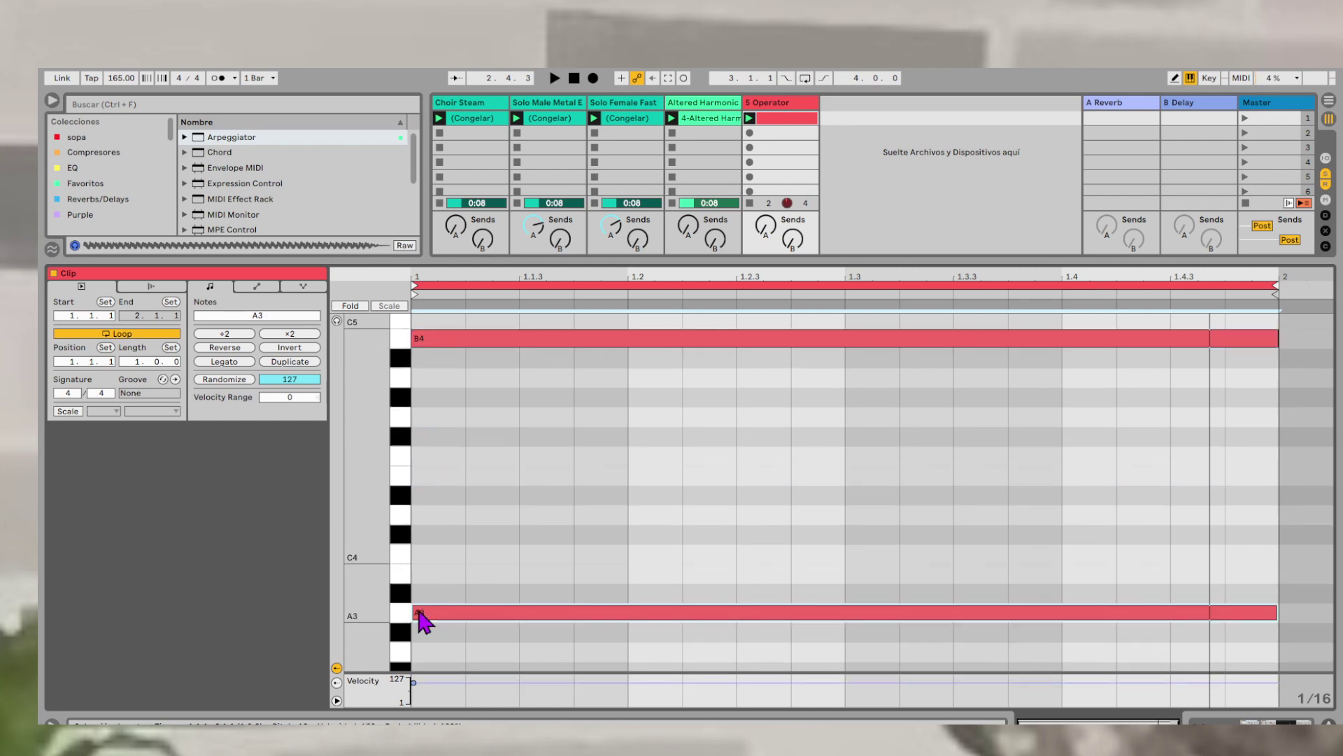
{"action": "key", "text": "Up"}
{"action": "key", "text": "Up"}
{"action": "key", "text": "space"}
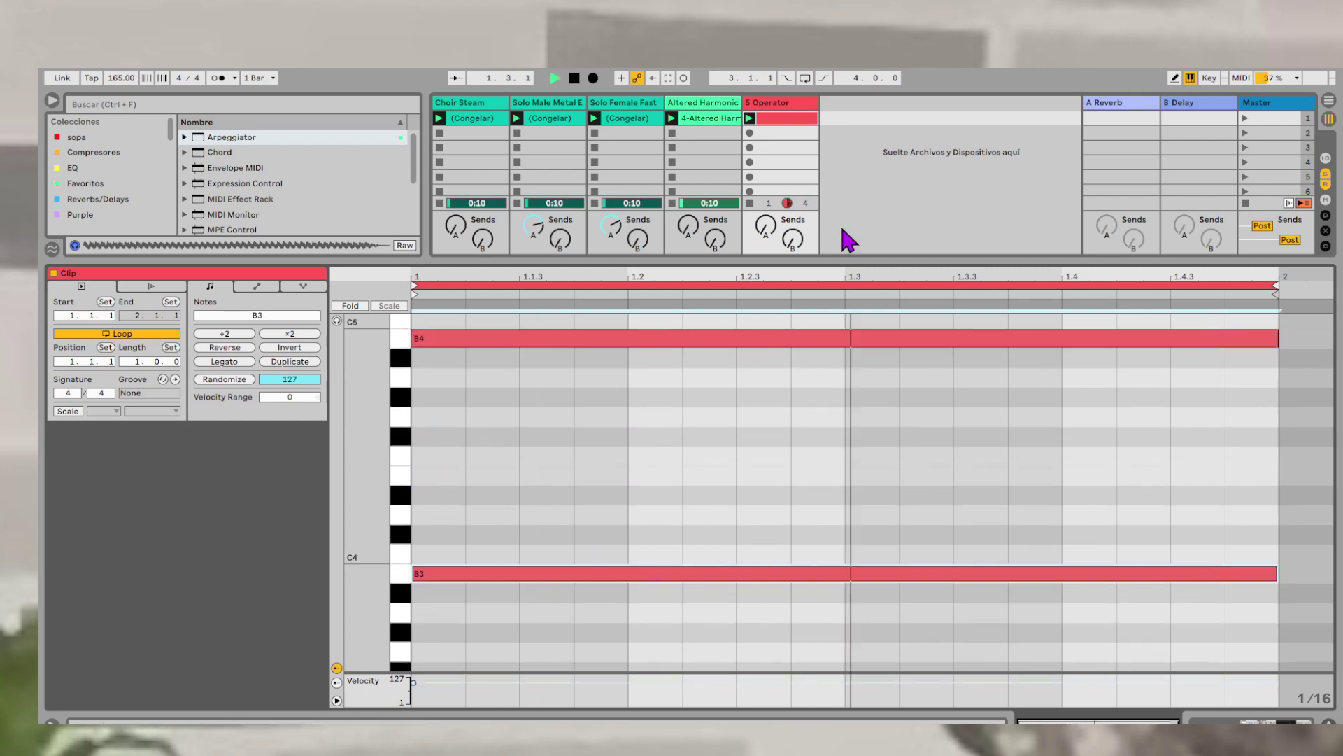
{"action": "key", "text": "shift+Tab"}
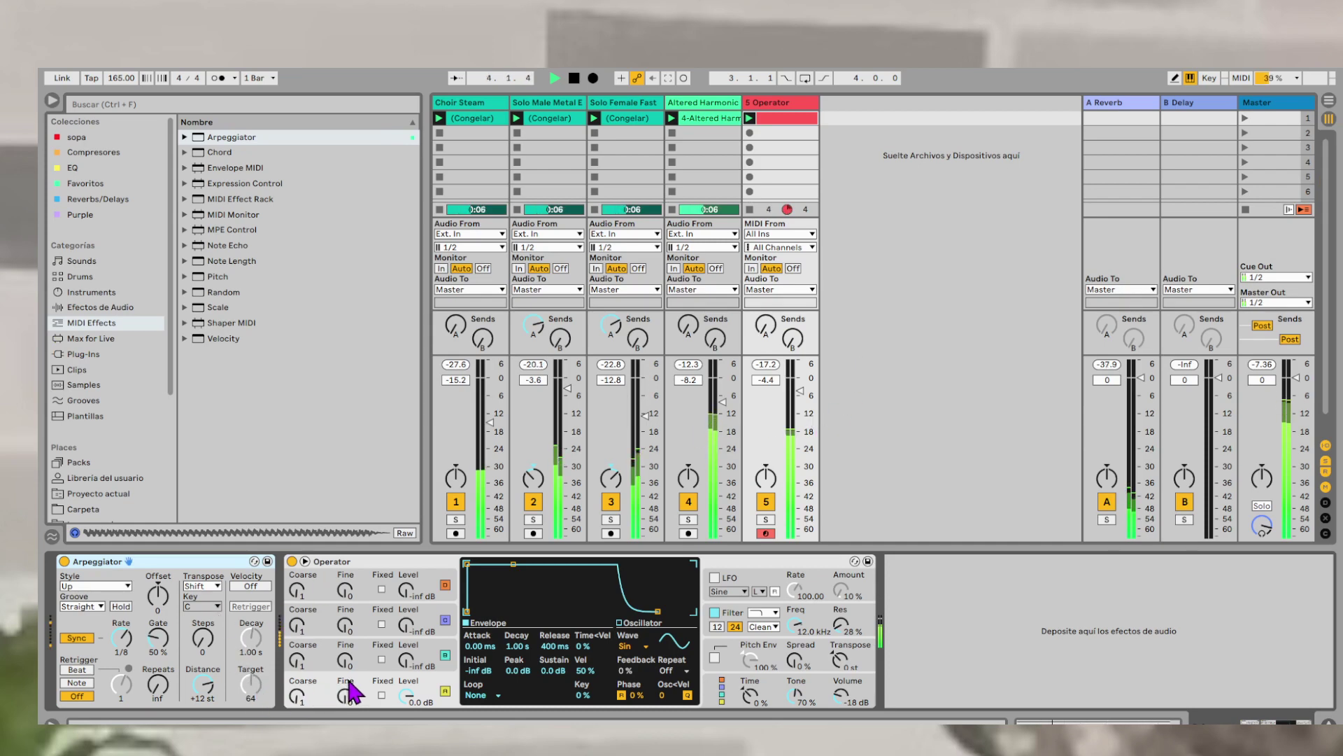
- Open preset swapping for Operator and audition the Synth Lead presets from Wow Vibrato through Unison FM Lead
{"action": "left_click", "coordinate": [855, 562]}
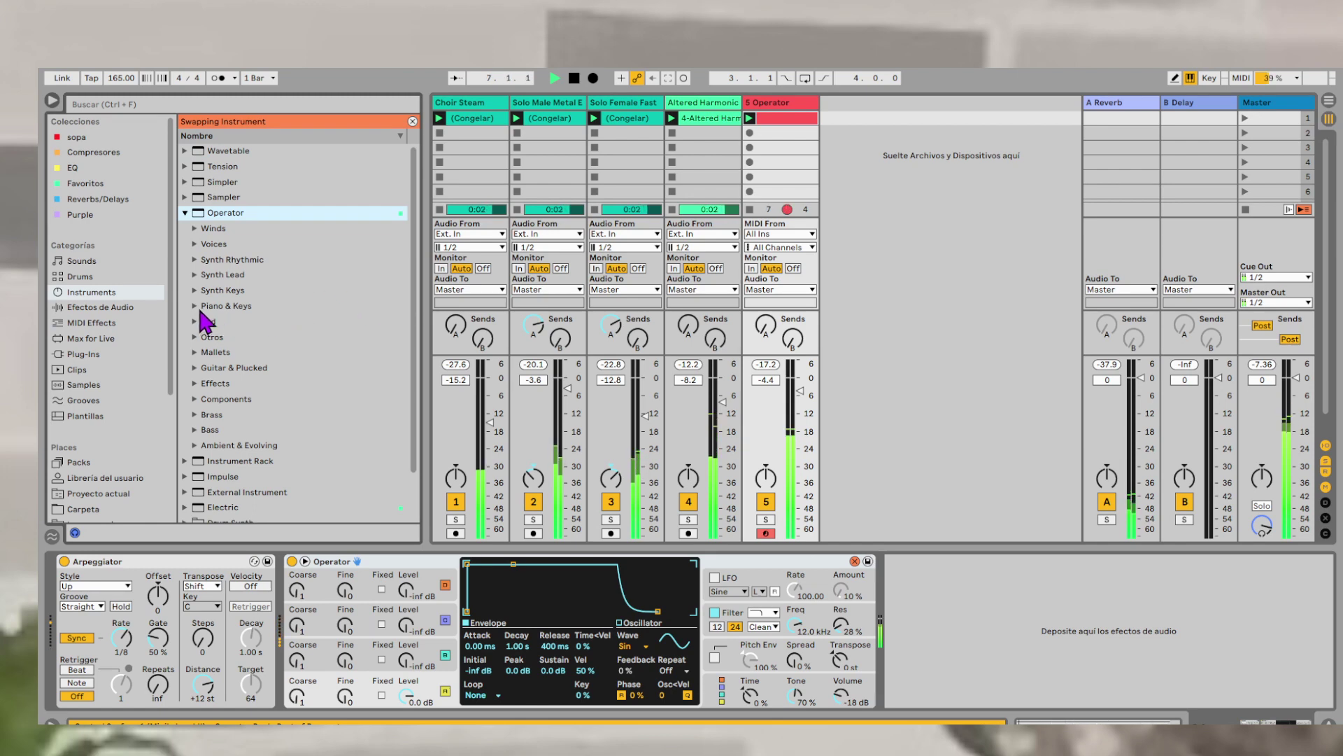
{"action": "left_click", "coordinate": [195, 274]}
{"action": "double_click", "coordinate": [254, 290]}
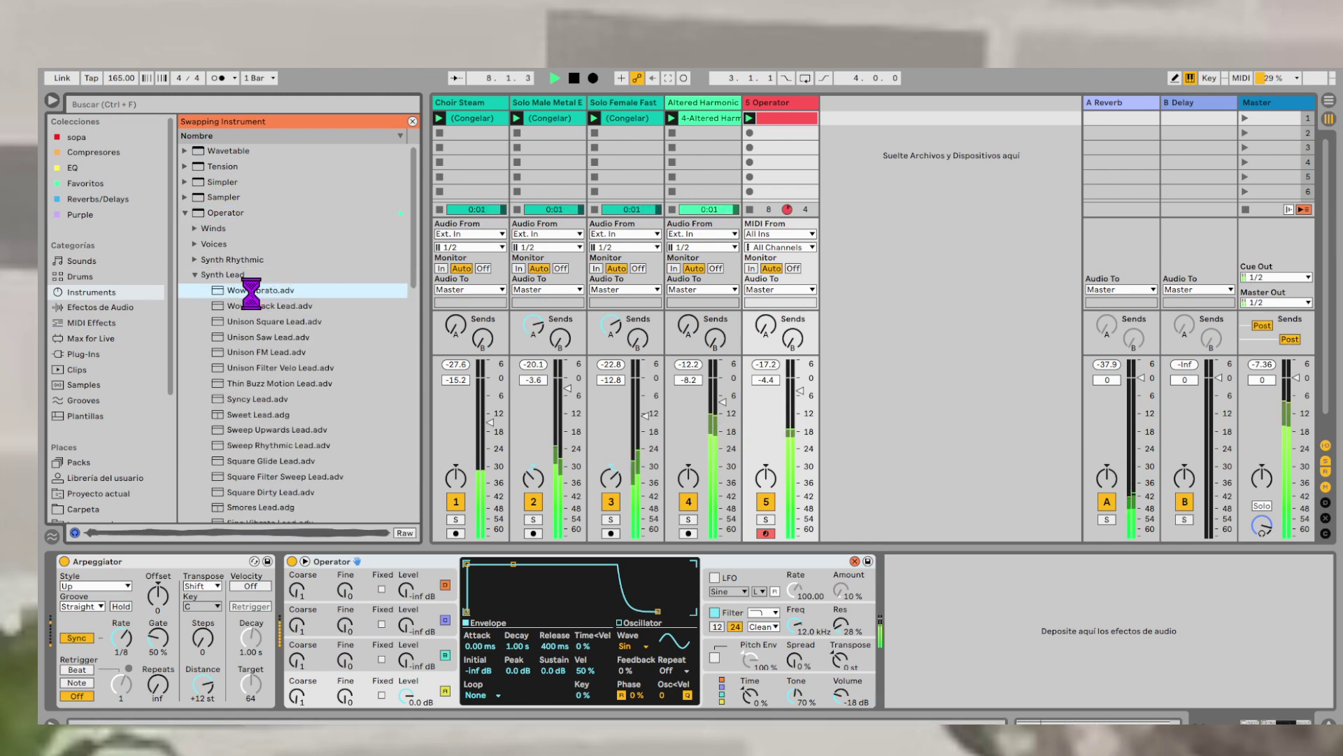
{"action": "double_click", "coordinate": [264, 306]}
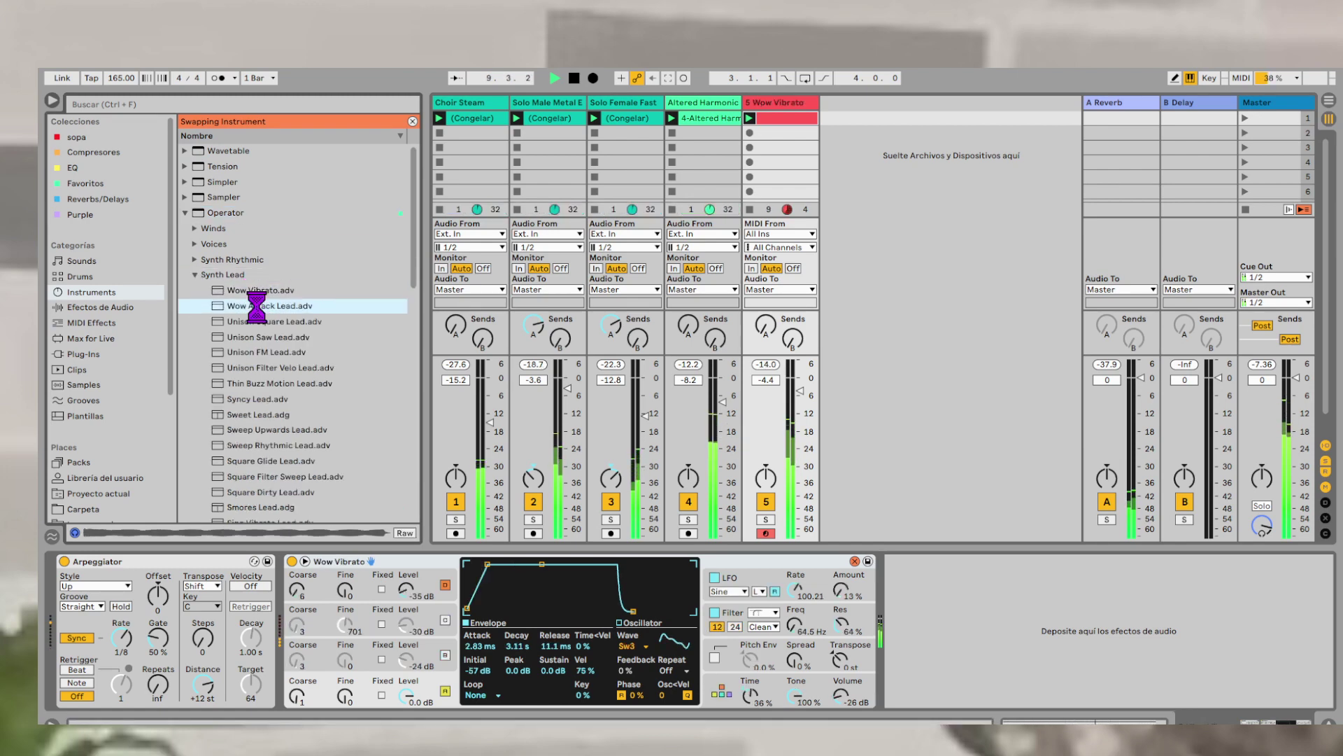
{"action": "double_click", "coordinate": [265, 322]}
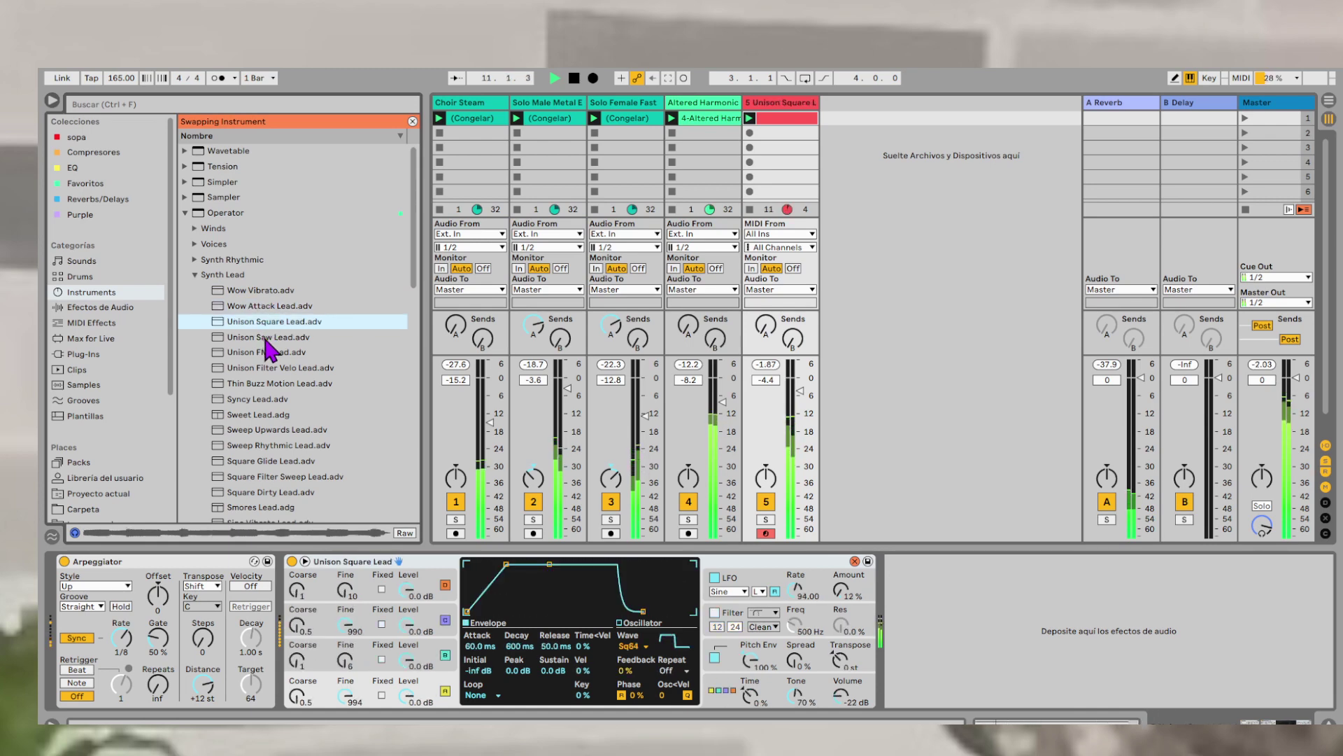
{"action": "double_click", "coordinate": [266, 337]}
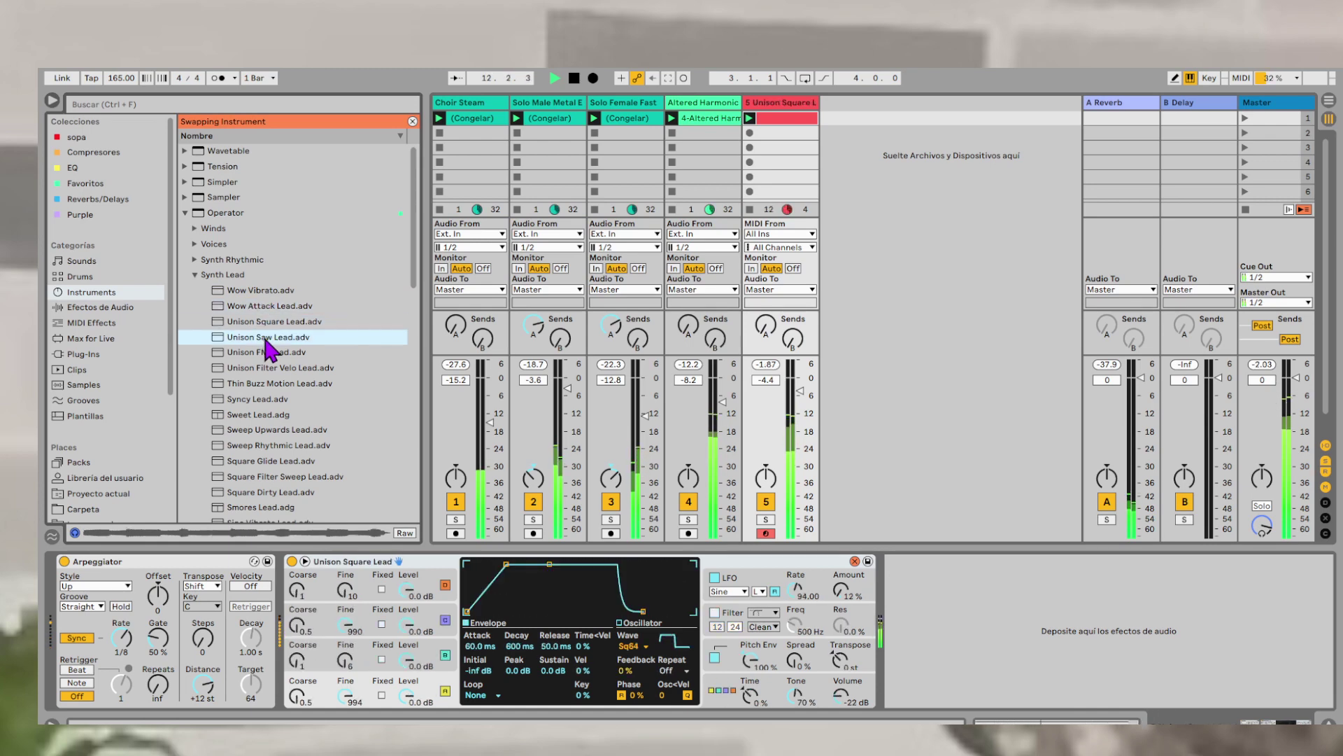
{"action": "double_click", "coordinate": [282, 352]}
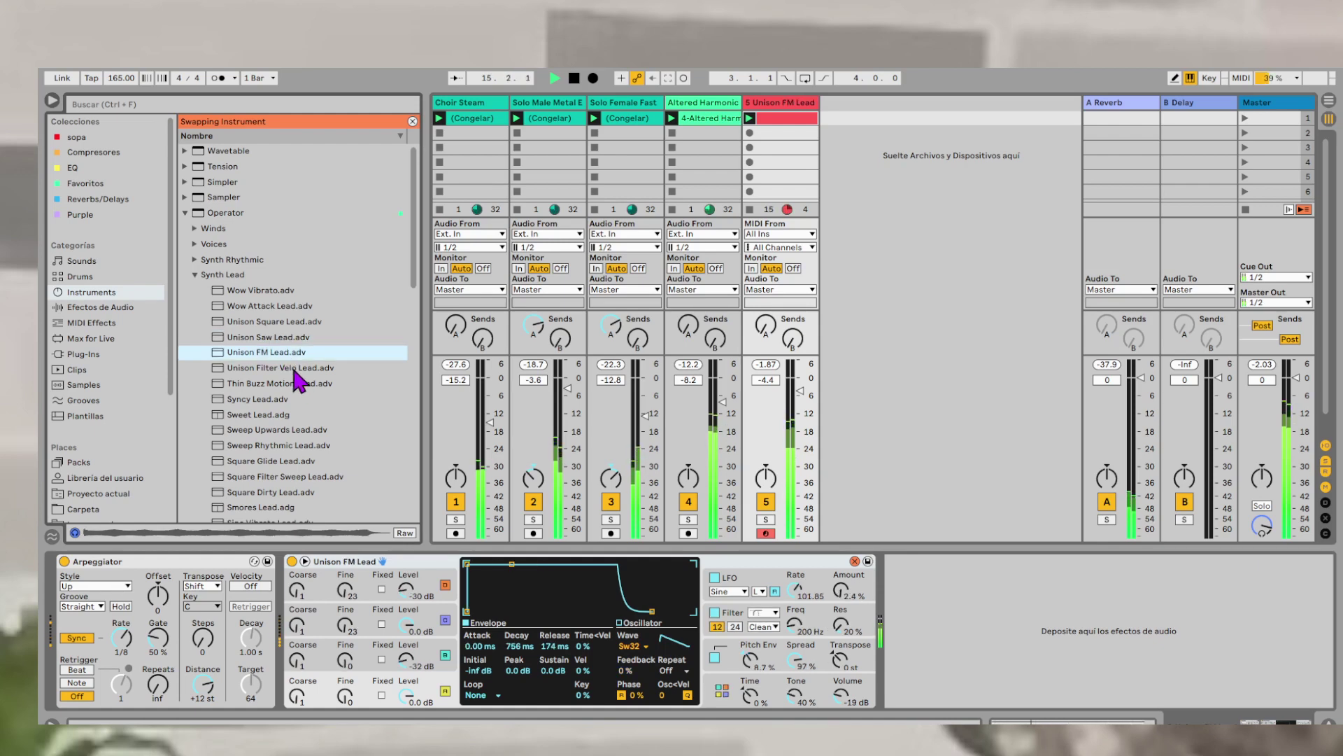
- Audition the Unison Filter Velo Lead, Thin Buzz Motion Lead and Syncy Lead presets on the arpeggiated track
{"action": "double_click", "coordinate": [292, 367]}
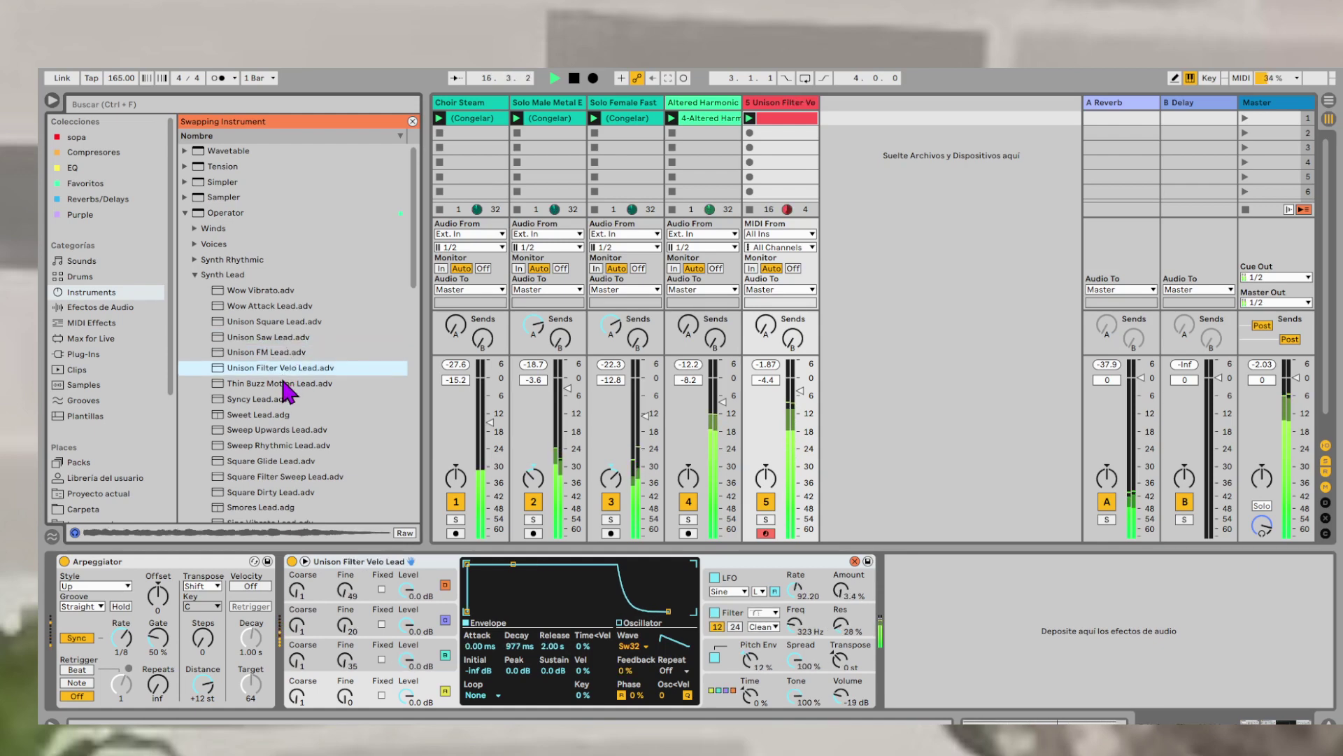
{"action": "double_click", "coordinate": [282, 384]}
{"action": "scroll", "coordinate": [287, 392], "scroll_direction": "down", "scroll_amount": 1}
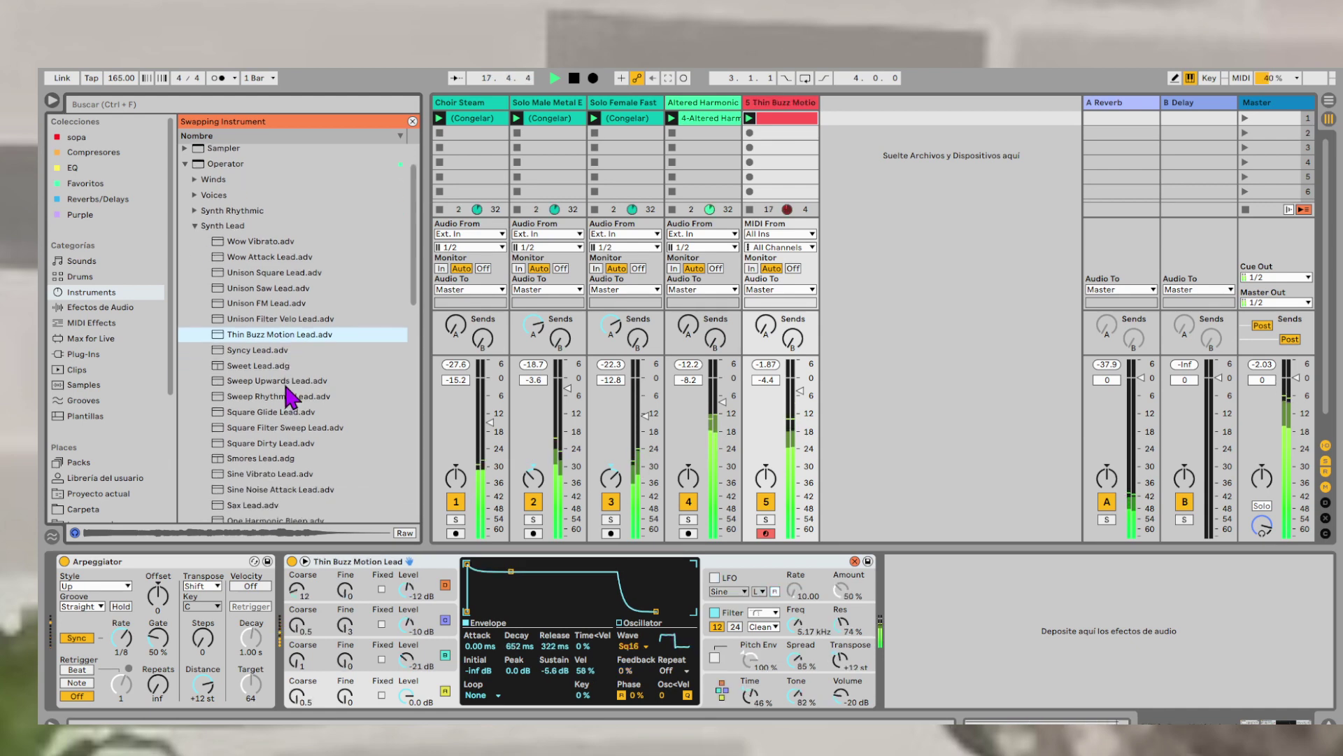
{"action": "double_click", "coordinate": [277, 350]}
{"action": "scroll", "coordinate": [276, 357], "scroll_direction": "down", "scroll_amount": 2}
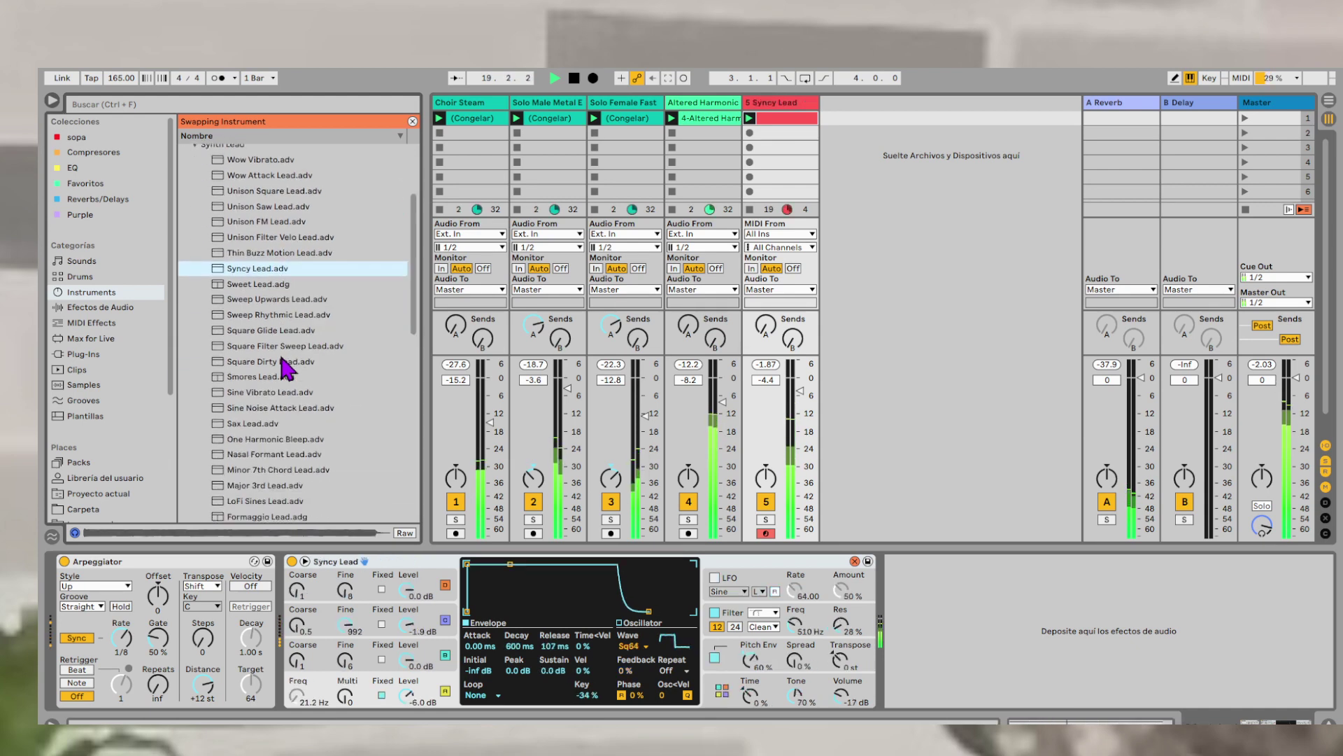
- Try the Sweet Lead preset with its Space macro at 72 and its Filter Cutoff macro at 1
{"action": "double_click", "coordinate": [272, 284]}
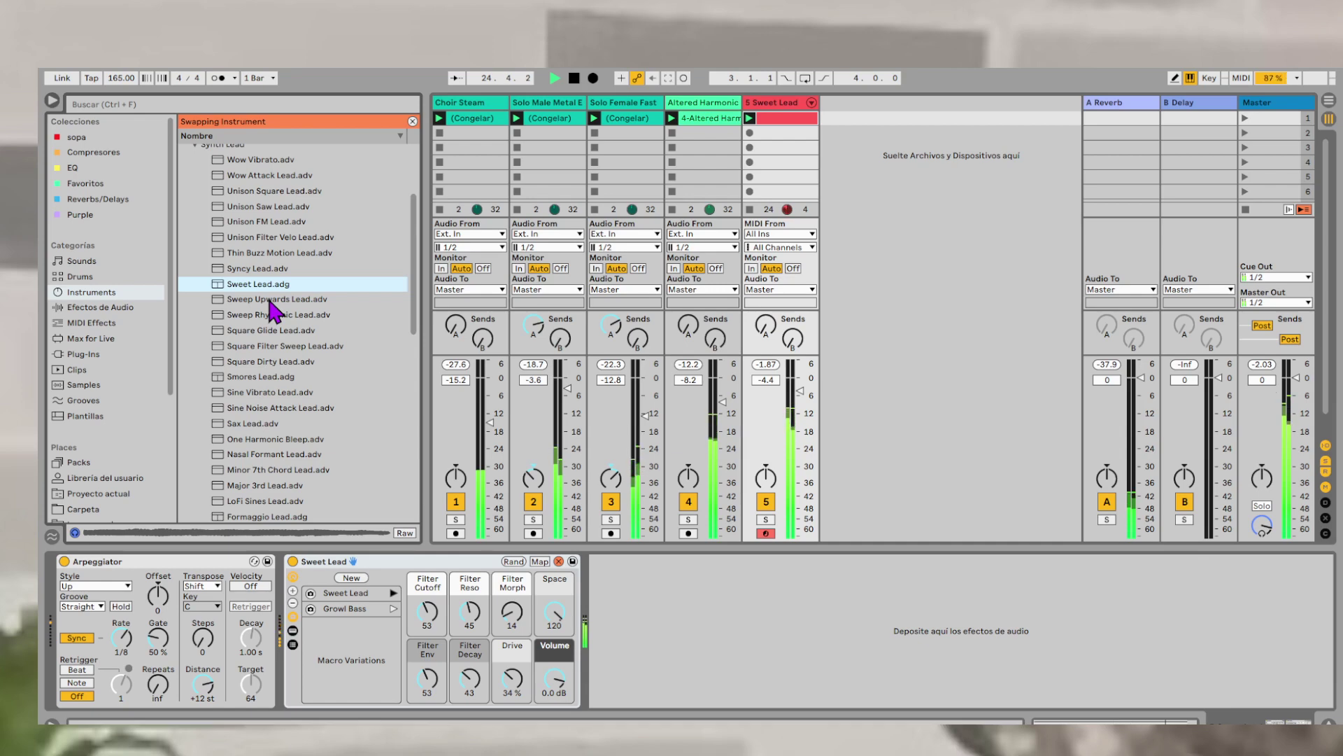
{"action": "left_click_drag", "start_coordinate": [553, 633], "coordinate": [553, 661]}
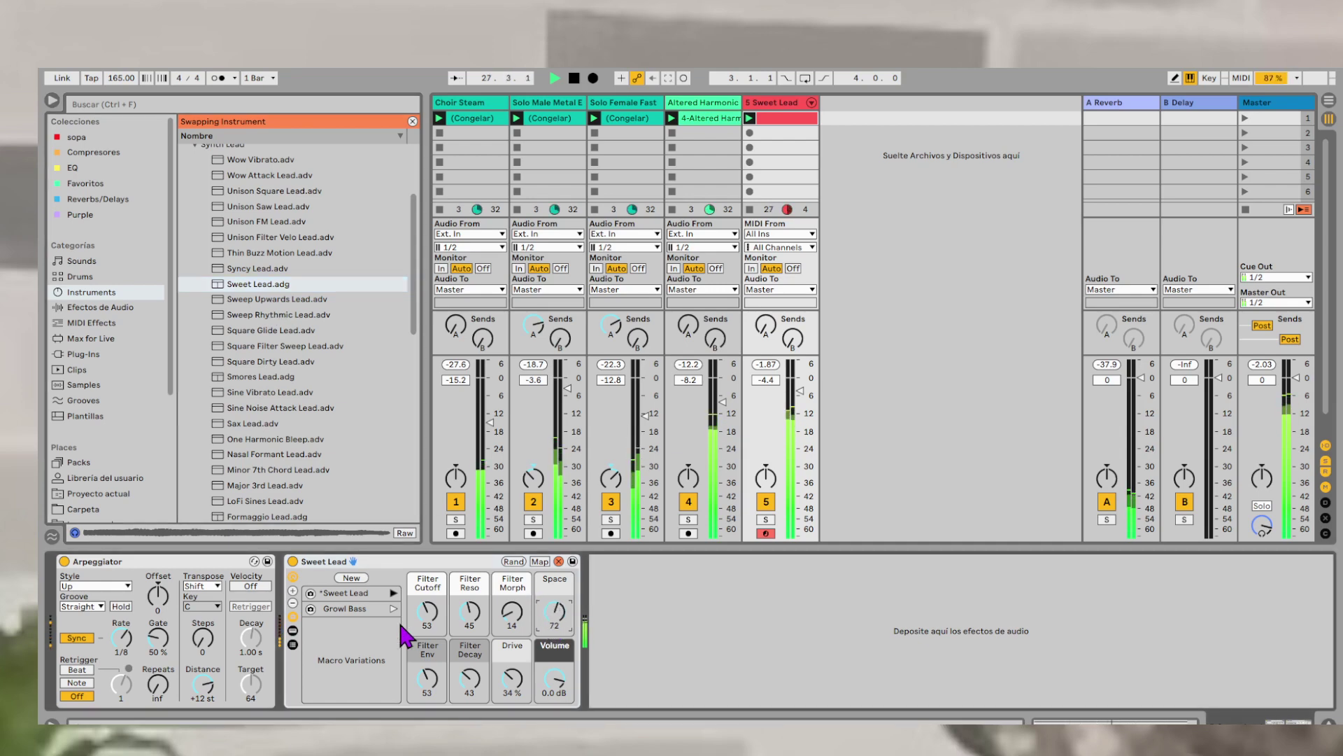
{"action": "left_click_drag", "start_coordinate": [428, 623], "coordinate": [439, 658]}
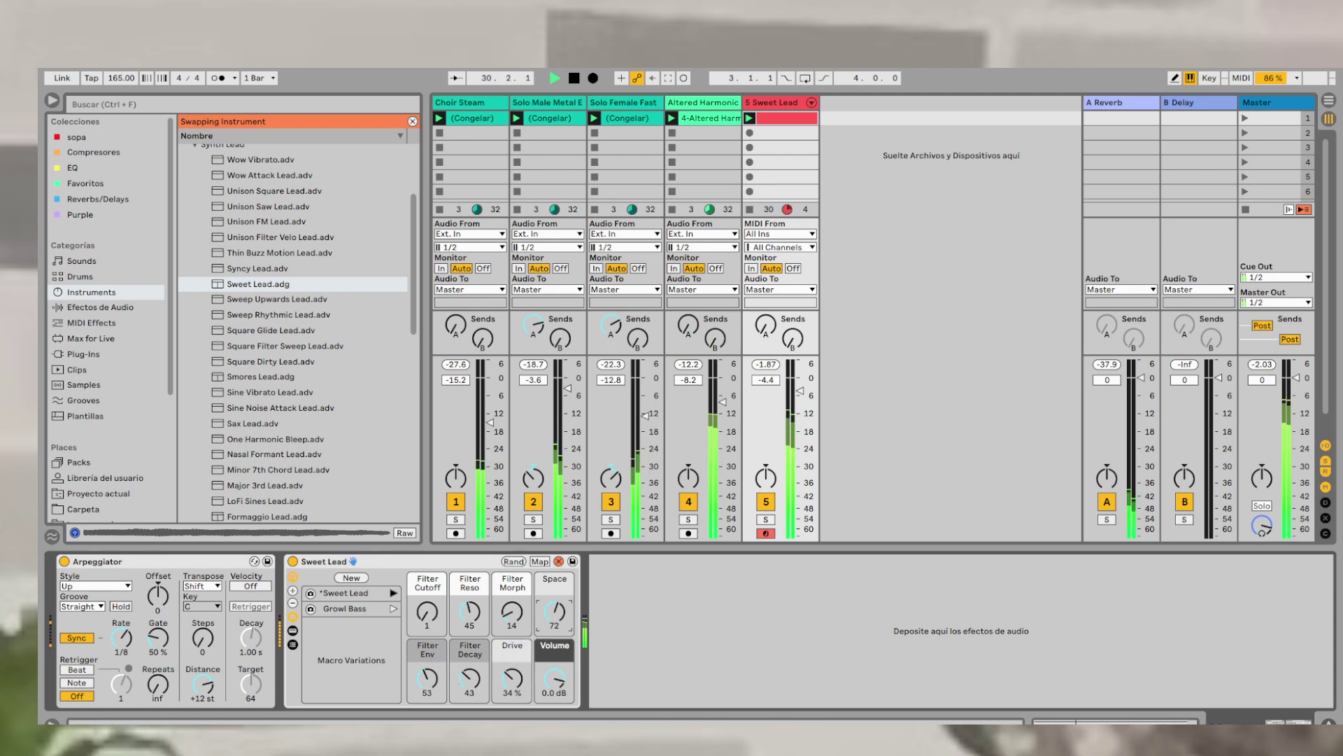
- Audition the presets from Sweep Upwards Lead to Square Filter Sweep Lead, and load Square Glide Lead on the track
{"action": "left_click", "coordinate": [242, 298]}
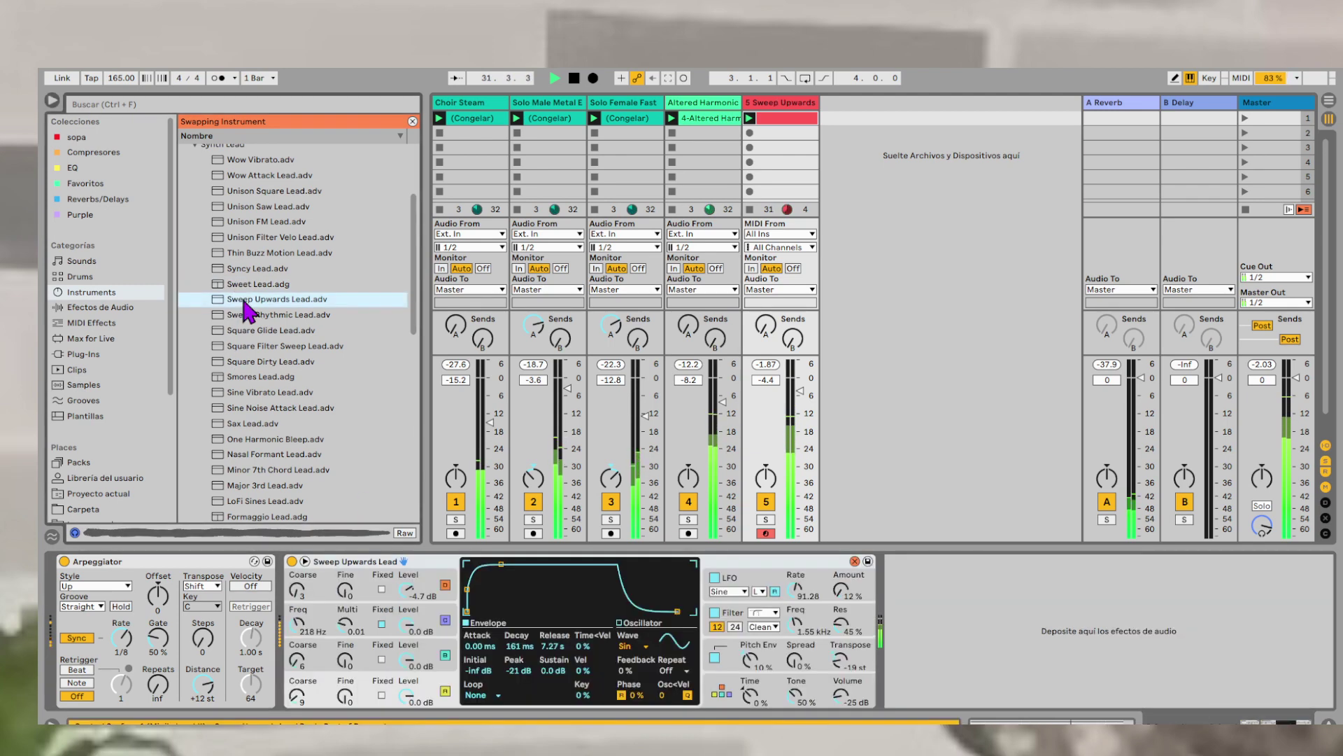
{"action": "left_click", "coordinate": [270, 314]}
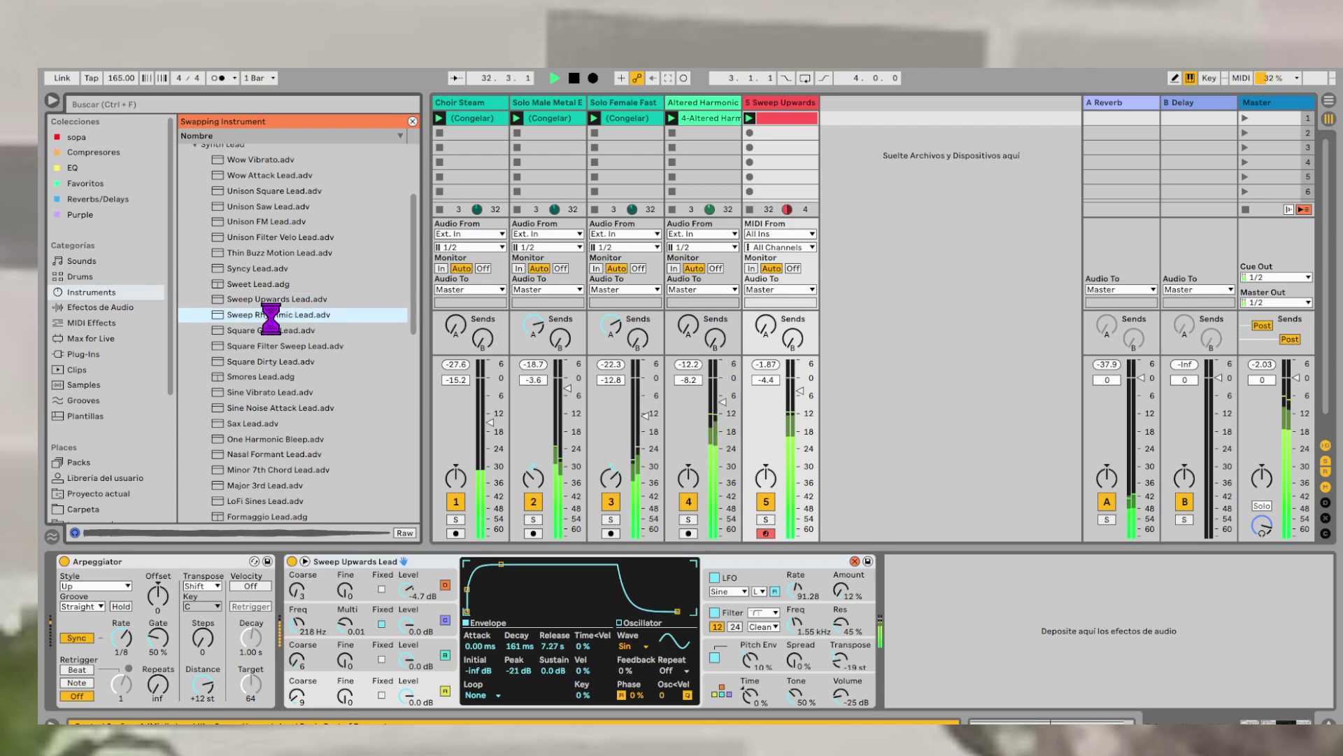
{"action": "left_click", "coordinate": [304, 333]}
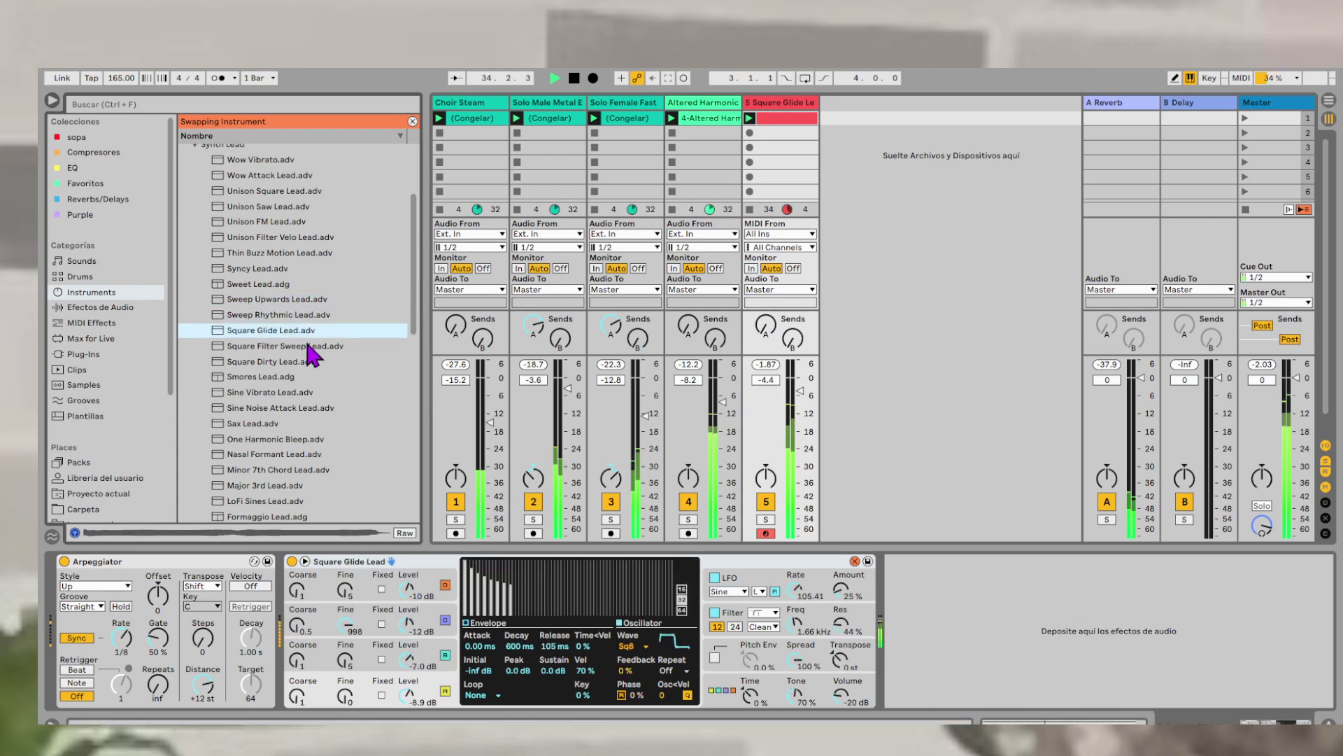
{"action": "double_click", "coordinate": [308, 347]}
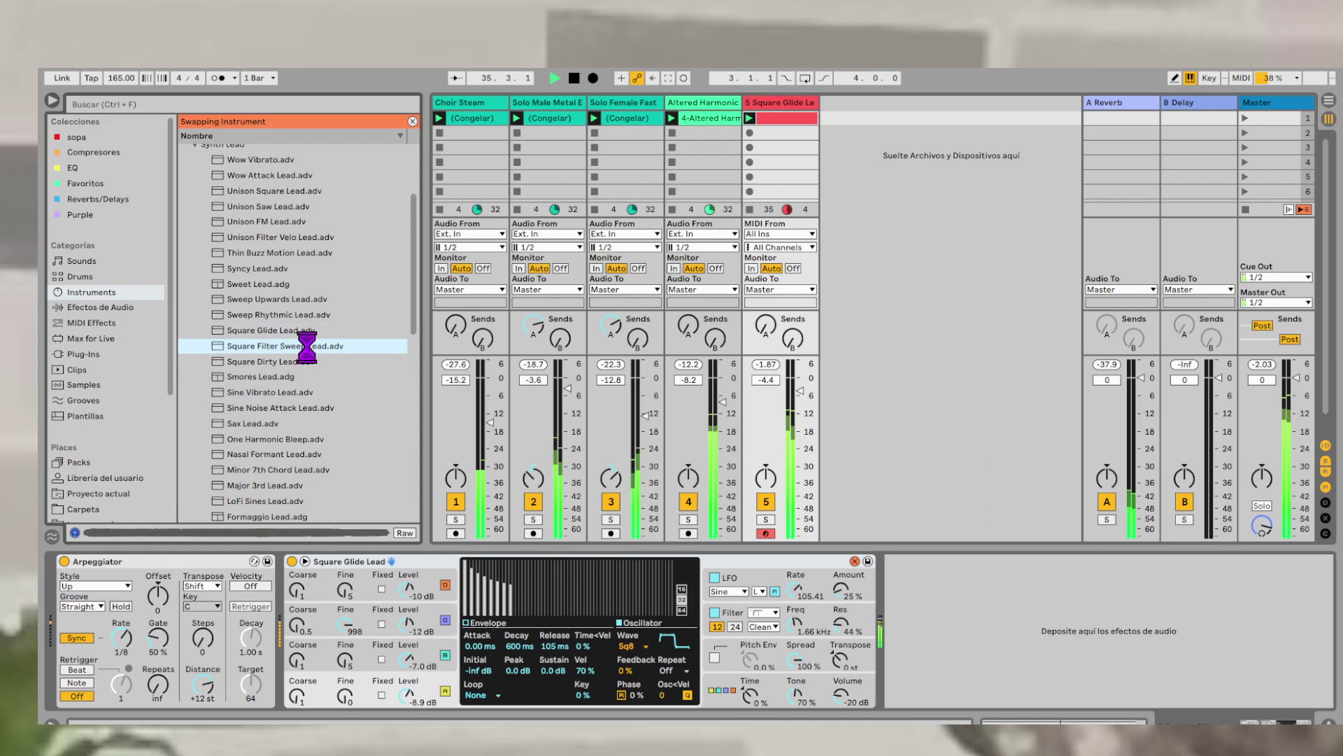
{"action": "double_click", "coordinate": [305, 331]}
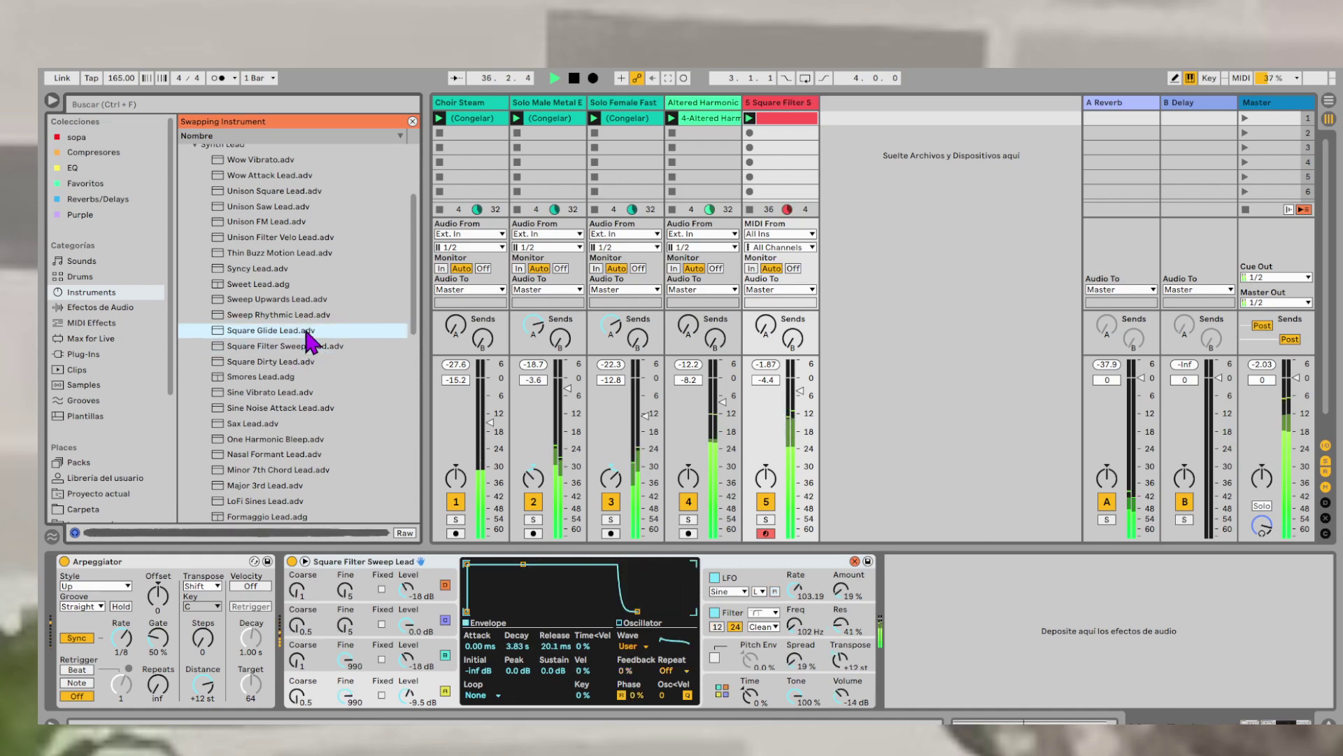
- Go through Square Glide Lead's oscillators to adjust their attack times, setting oscillator D's attack to 0.24 ms
{"action": "left_click", "coordinate": [467, 628]}
{"action": "left_click_drag", "start_coordinate": [481, 646], "coordinate": [467, 638]}
{"action": "left_click", "coordinate": [426, 654]}
{"action": "left_click", "coordinate": [443, 616]}
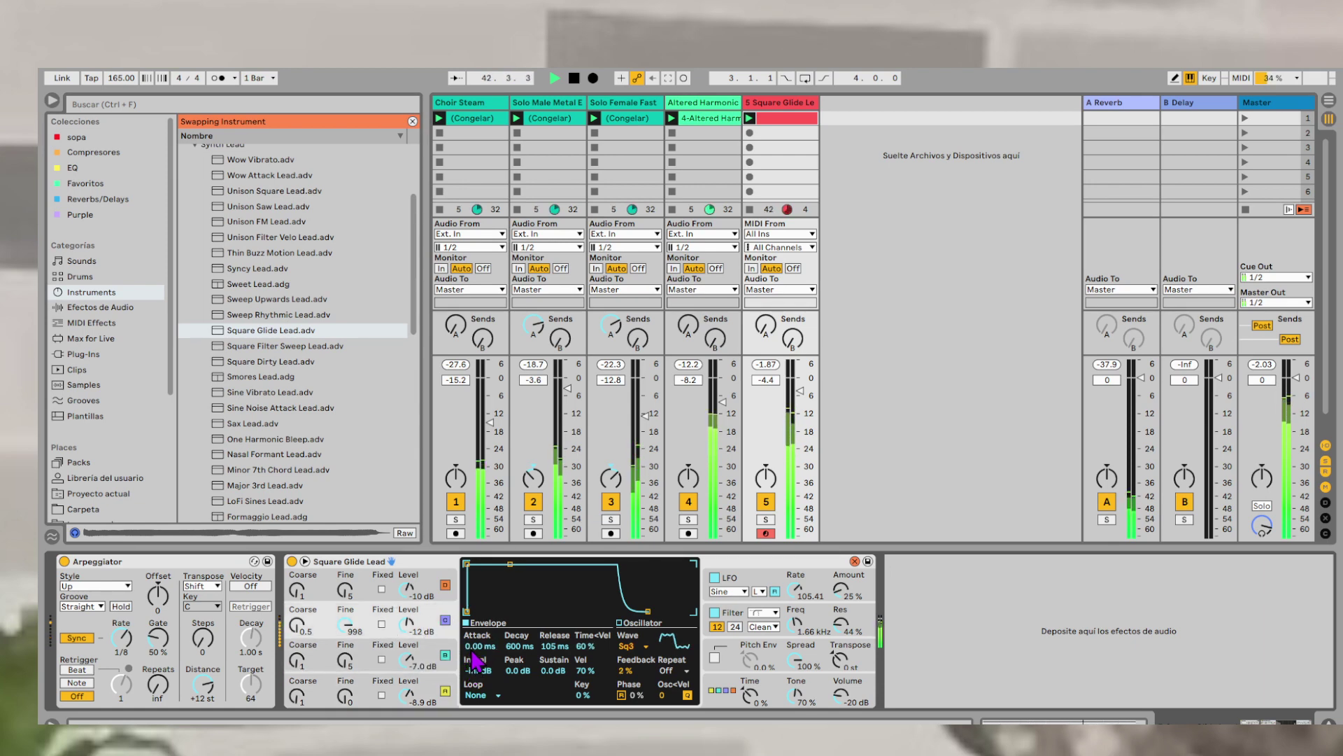
{"action": "left_click", "coordinate": [445, 584]}
{"action": "left_click_drag", "start_coordinate": [480, 646], "coordinate": [480, 643]}
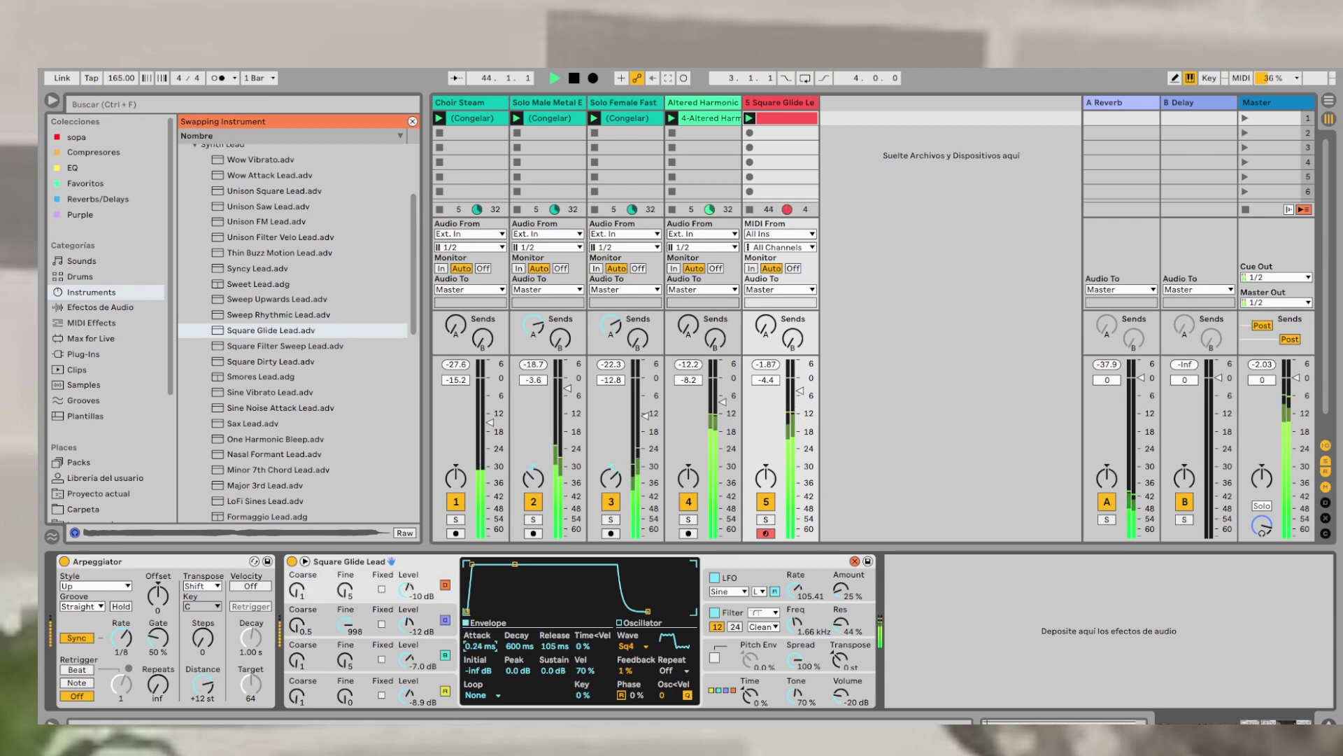
- Lengthen the attacks of the Square Glide Lead oscillators, raising oscillator A's to 20 s and oscillator D's to 3.10 ms
{"action": "left_click", "coordinate": [429, 688]}
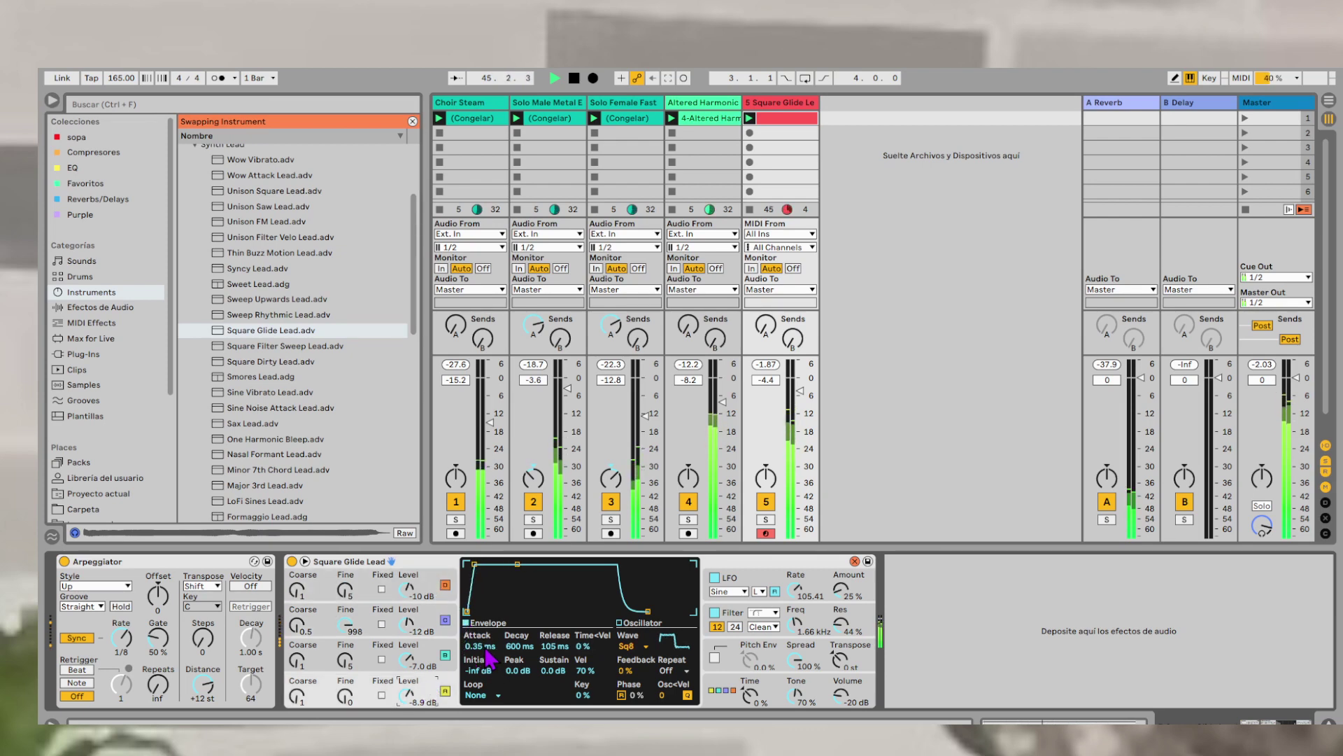
{"action": "left_click_drag", "start_coordinate": [480, 646], "coordinate": [480, 581]}
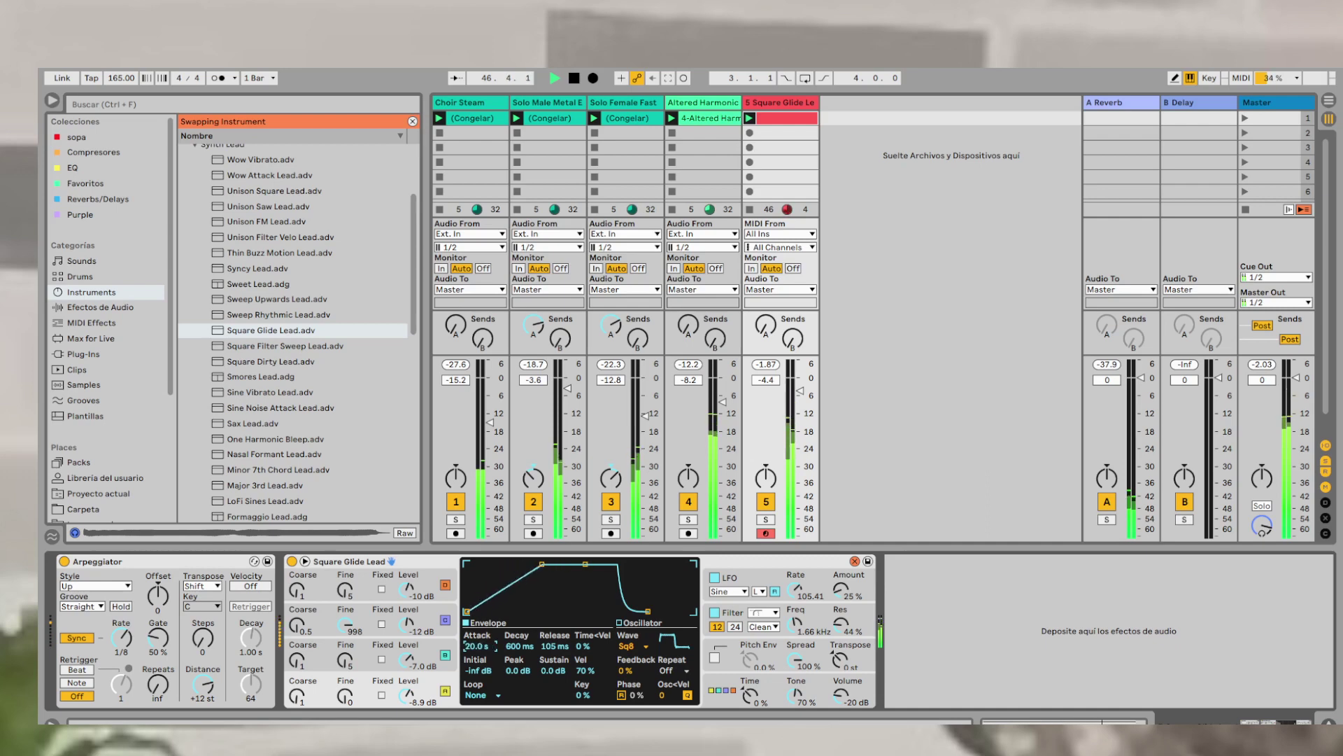
{"action": "left_click", "coordinate": [428, 658]}
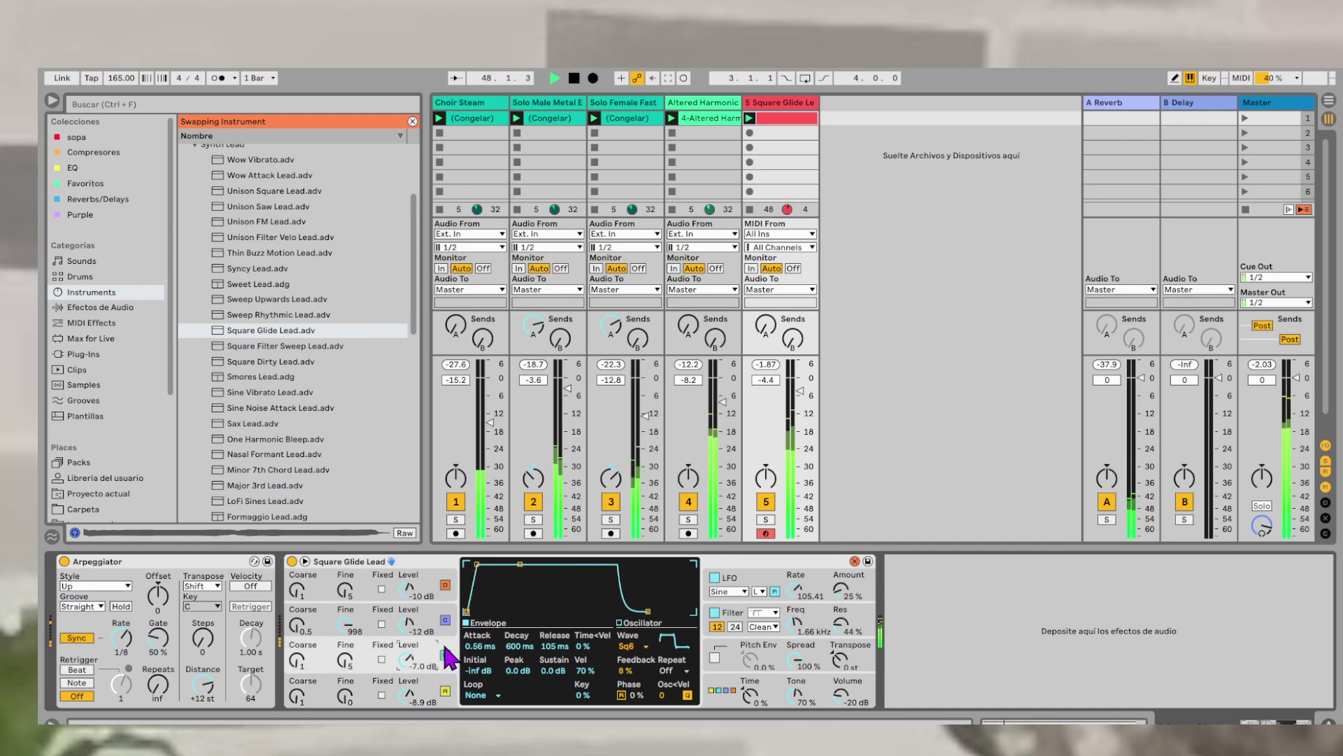
{"action": "left_click", "coordinate": [440, 626]}
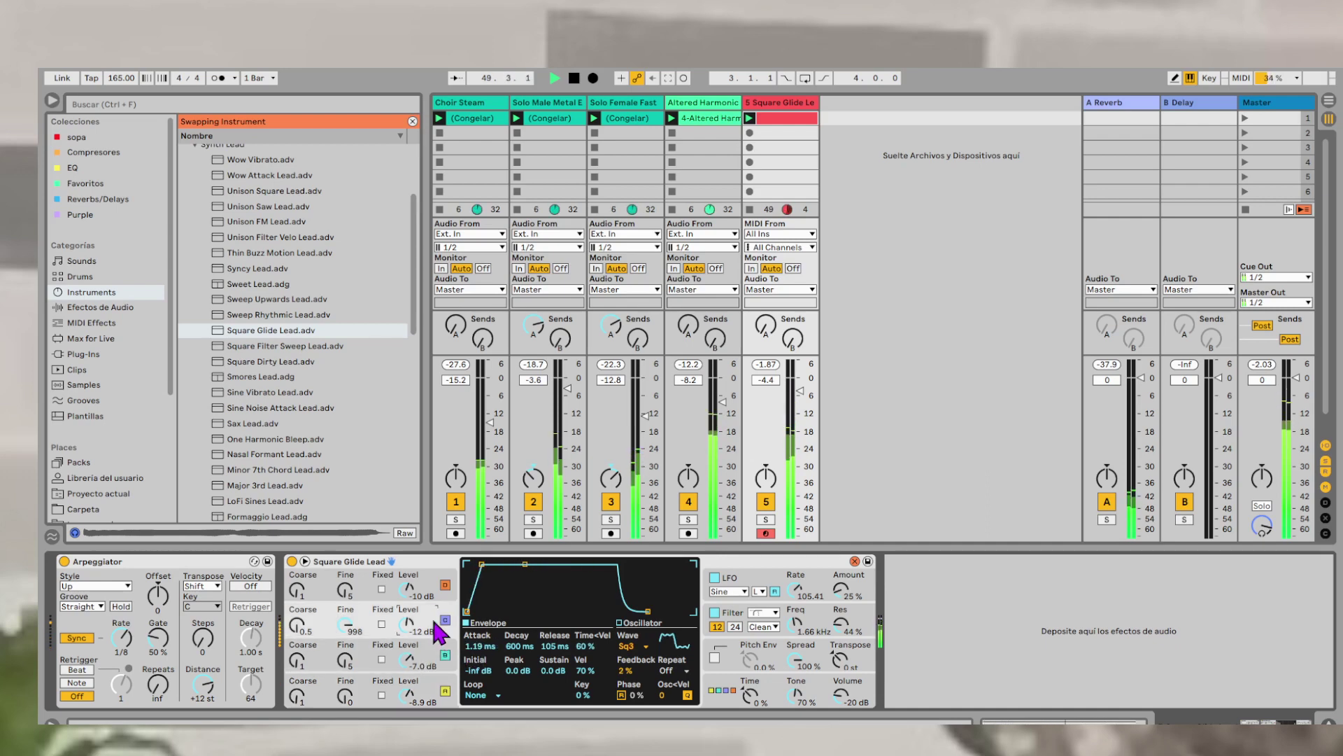
{"action": "left_click_drag", "start_coordinate": [485, 645], "coordinate": [473, 631]}
{"action": "left_click", "coordinate": [428, 589]}
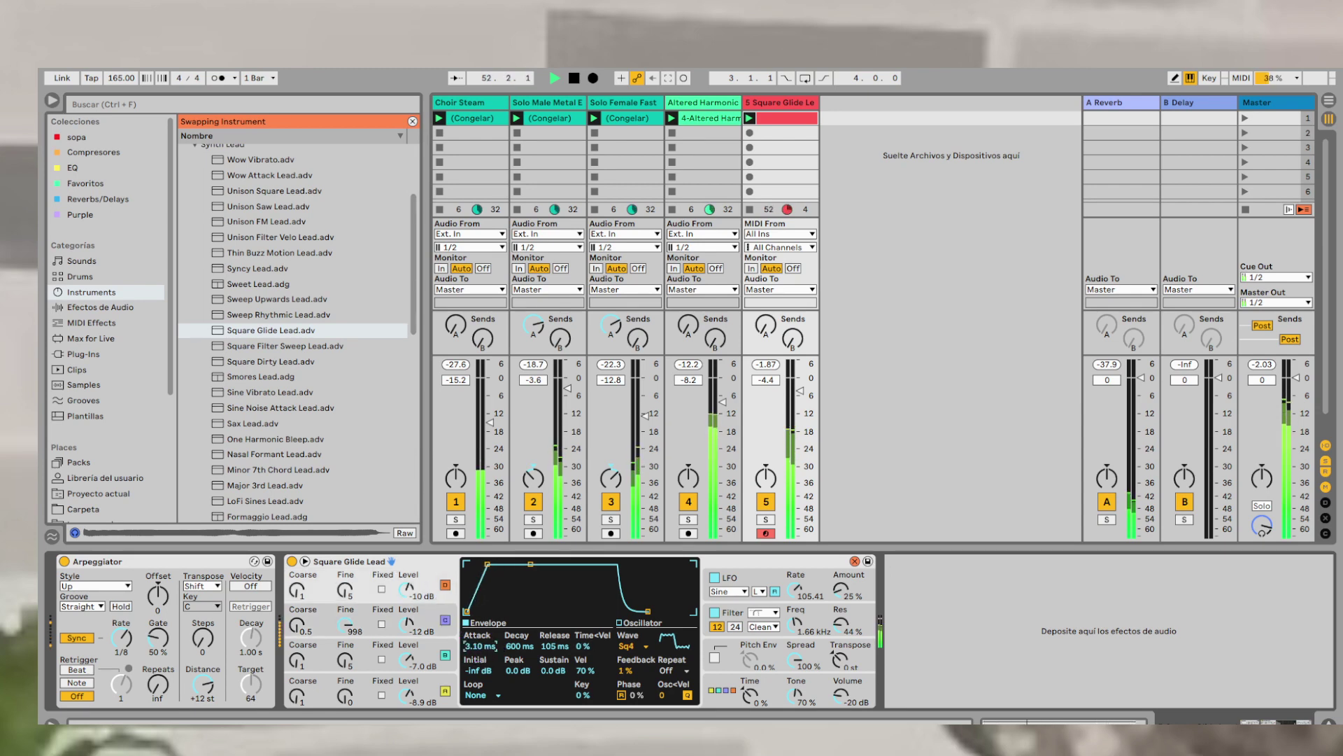
- Lower the Solo Female Fast track's reverb send and give the Square Glide Lead track a moderate reverb send
{"action": "left_click", "coordinate": [766, 326]}
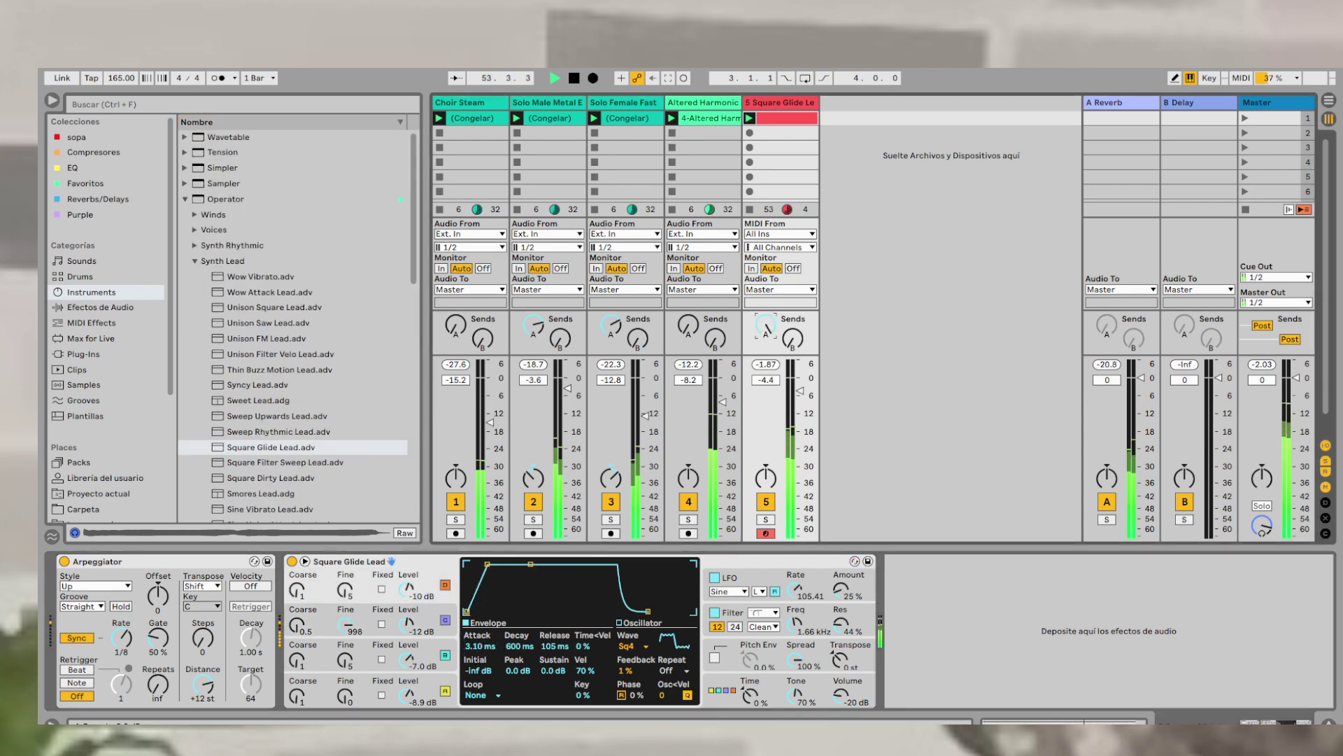
{"action": "left_click_drag", "start_coordinate": [617, 328], "coordinate": [617, 345]}
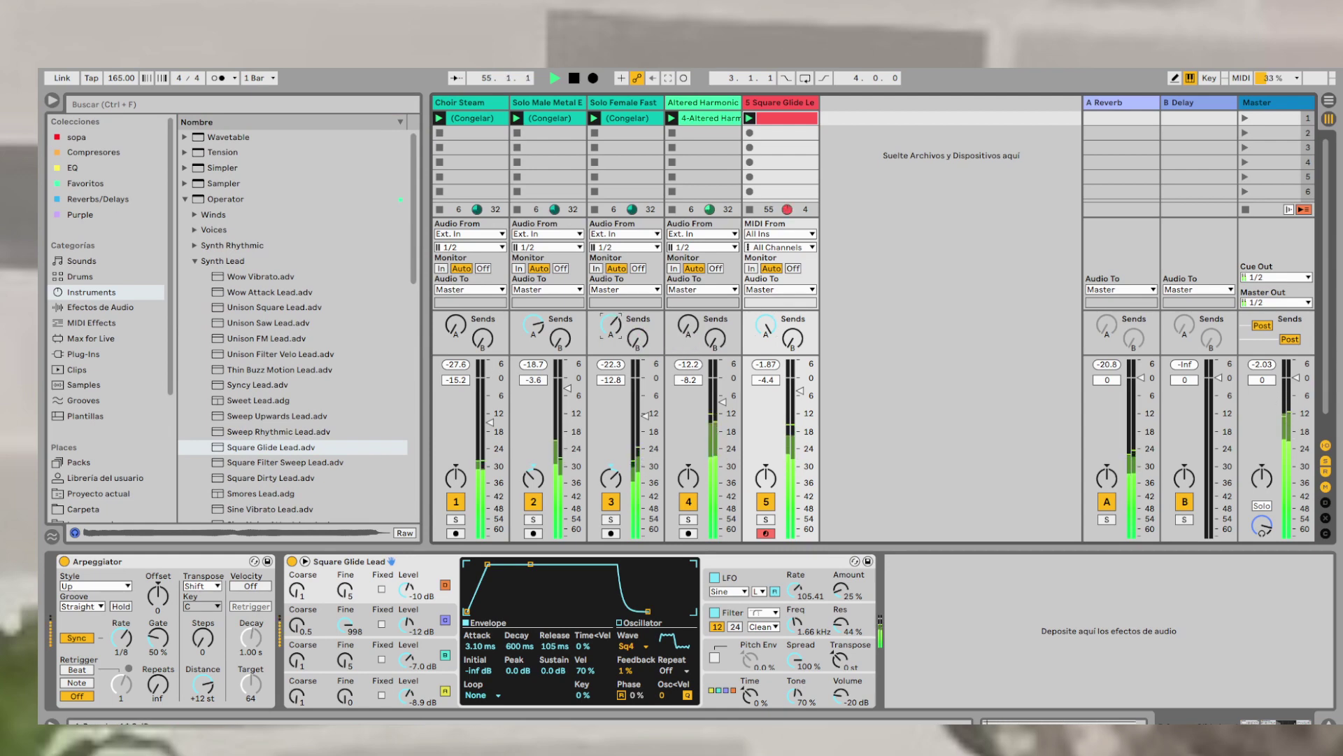
{"action": "left_click", "coordinate": [767, 326]}
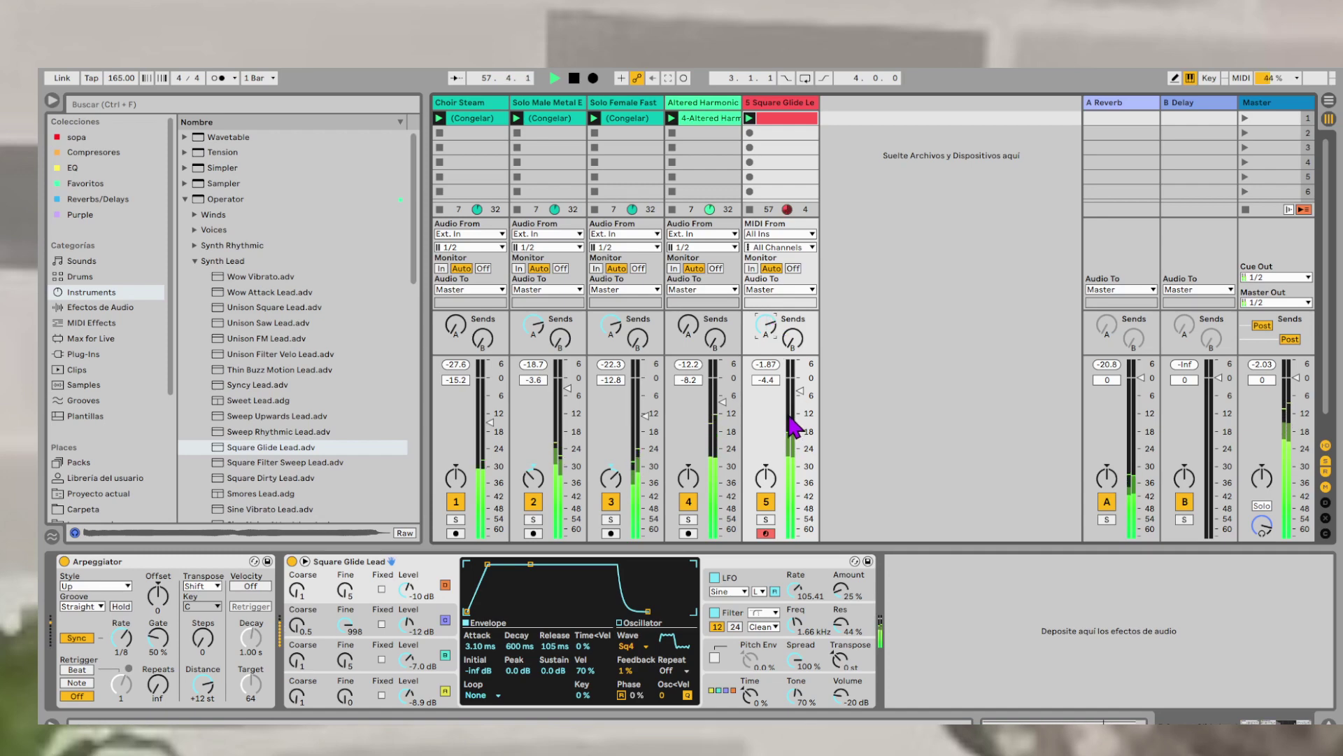
- Switch Square Glide Lead's filter to low-pass and lower its cutoff frequency to 384 Hz
{"action": "left_click_drag", "start_coordinate": [841, 659], "coordinate": [842, 673]}
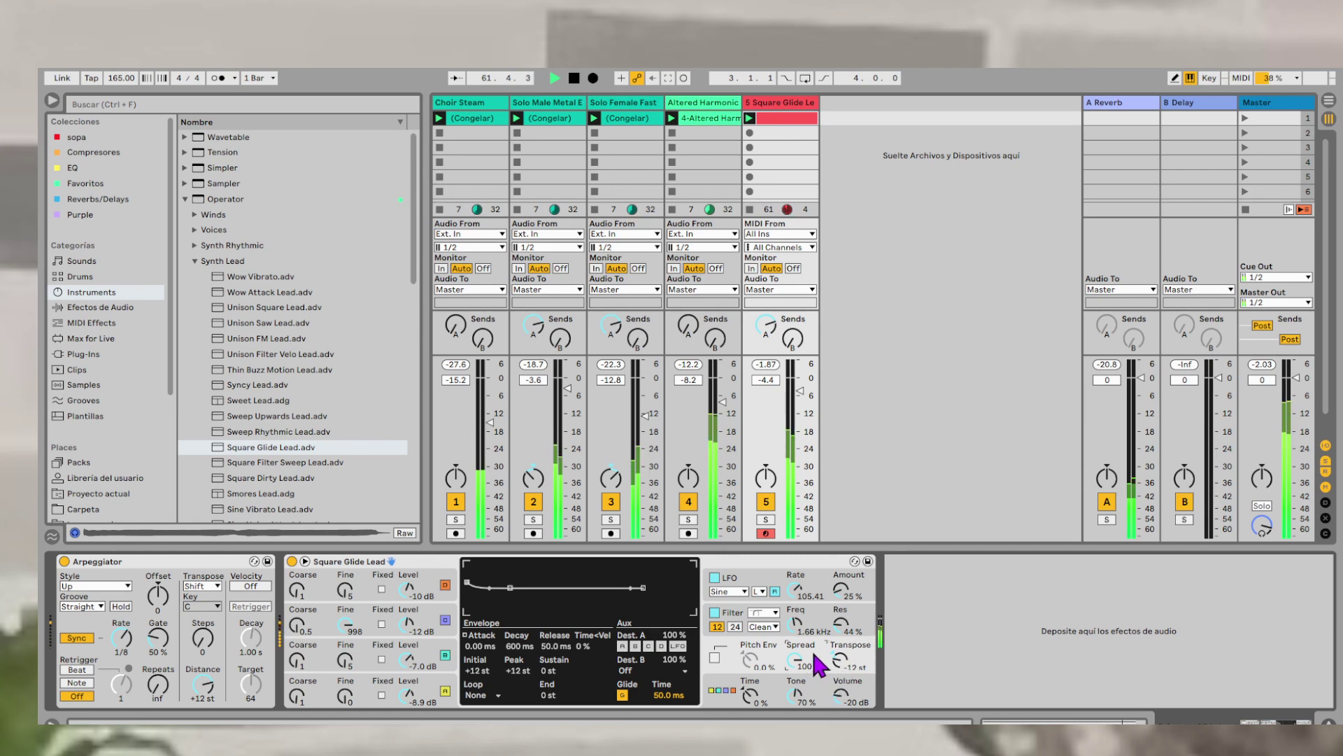
{"action": "left_click", "coordinate": [766, 613]}
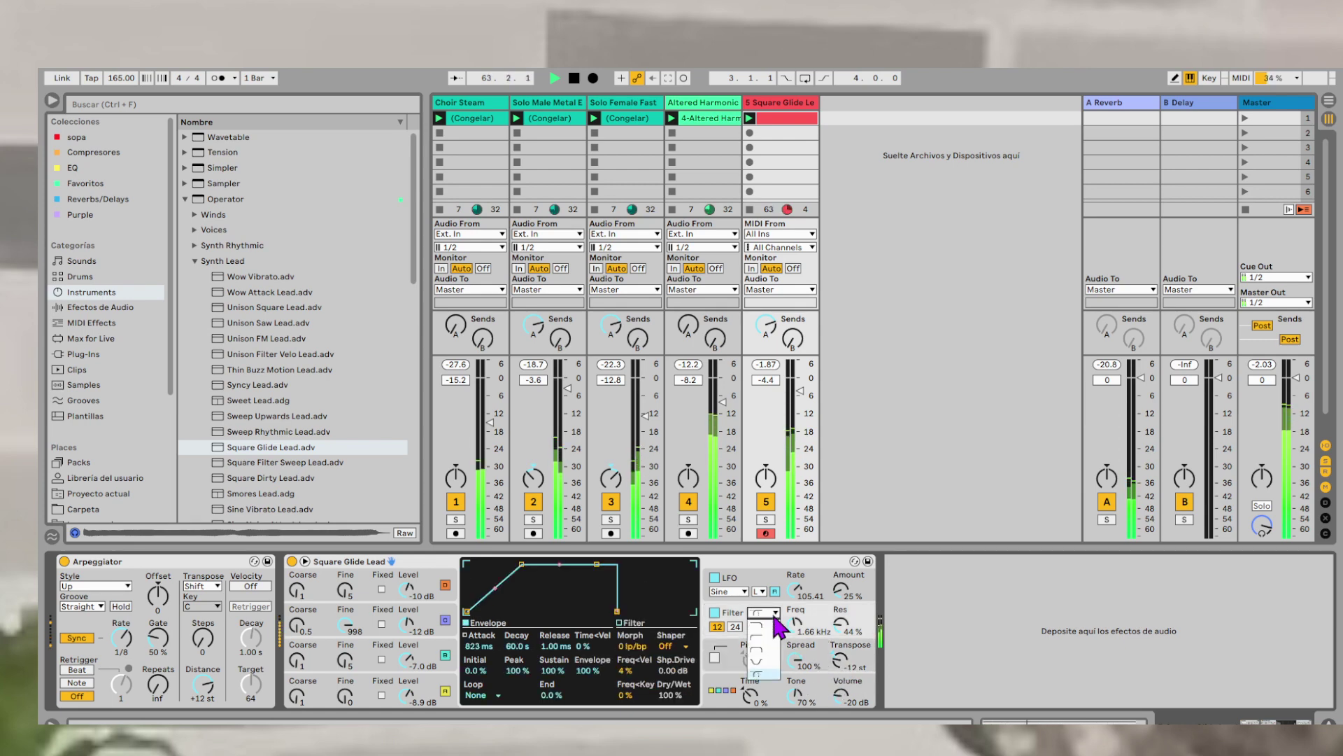
{"action": "left_click", "coordinate": [770, 633]}
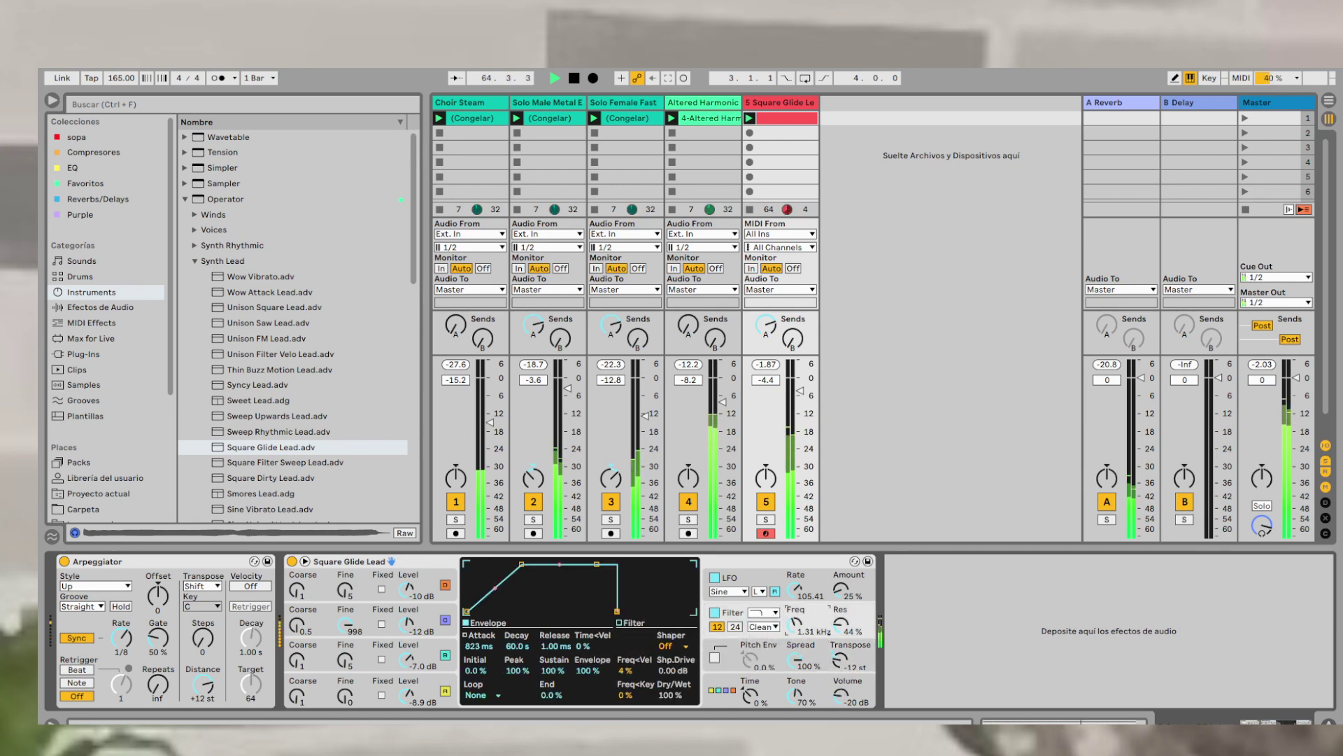
{"action": "left_click_drag", "start_coordinate": [795, 625], "coordinate": [795, 647]}
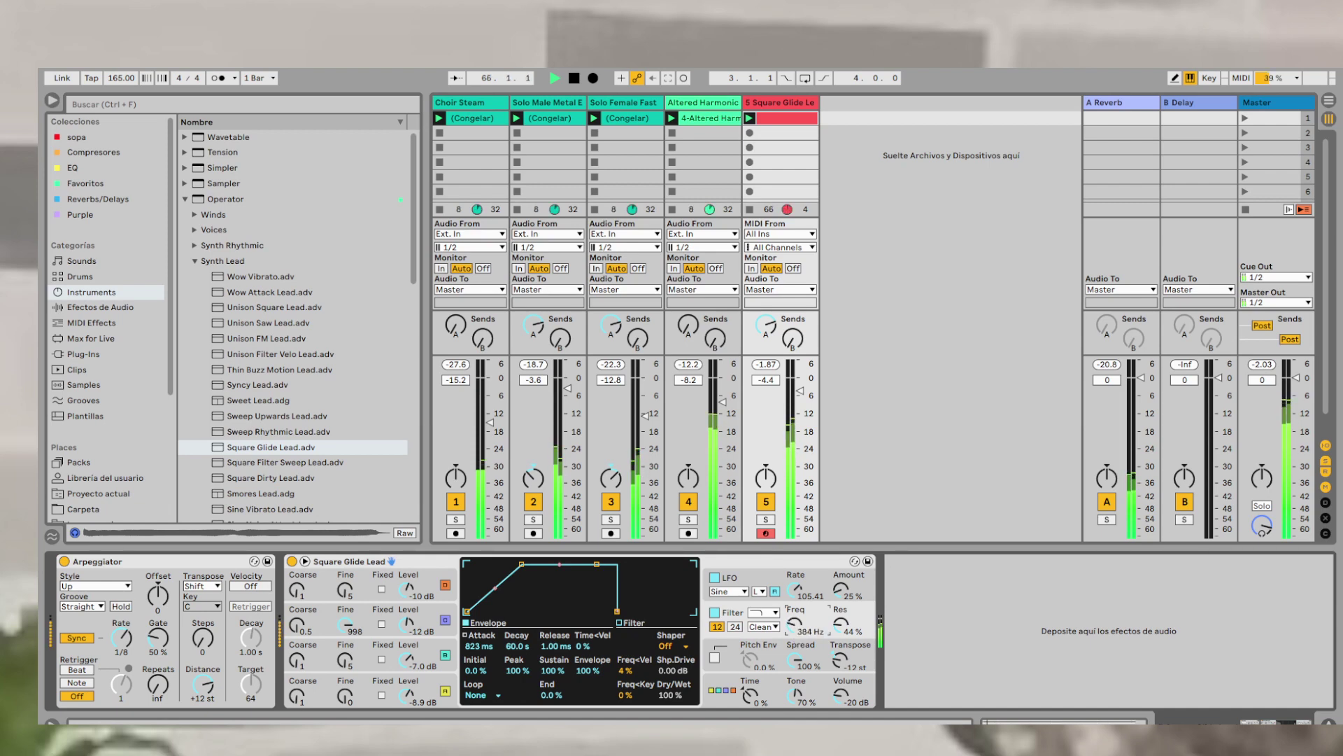
- Raise the filter resonance of Square Glide Lead to 55%, keeping the low-pass cutoff at 384 Hz
{"action": "left_click_drag", "start_coordinate": [841, 616], "coordinate": [829, 615]}
{"action": "left_click", "coordinate": [855, 616]}
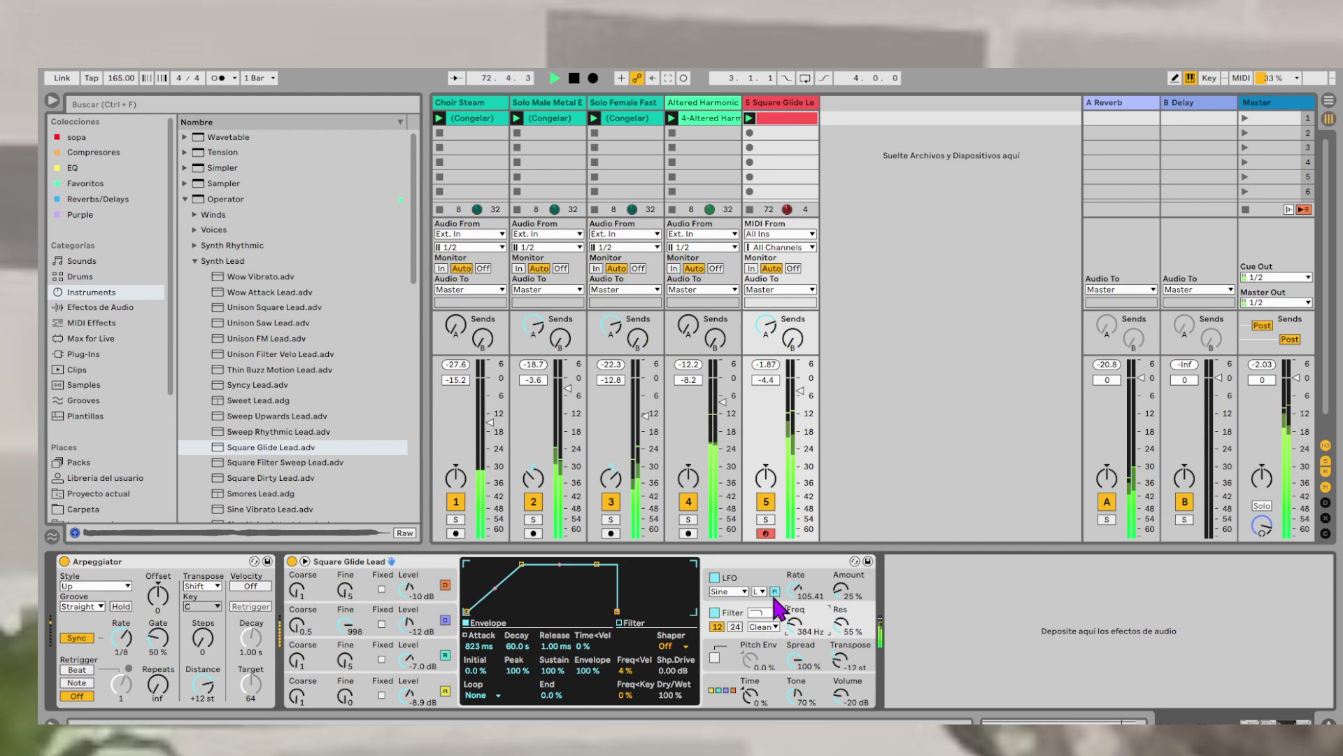
{"action": "left_click", "coordinate": [795, 581]}
{"action": "left_click", "coordinate": [799, 615]}
{"action": "left_click_drag", "start_coordinate": [799, 613], "coordinate": [806, 613]}
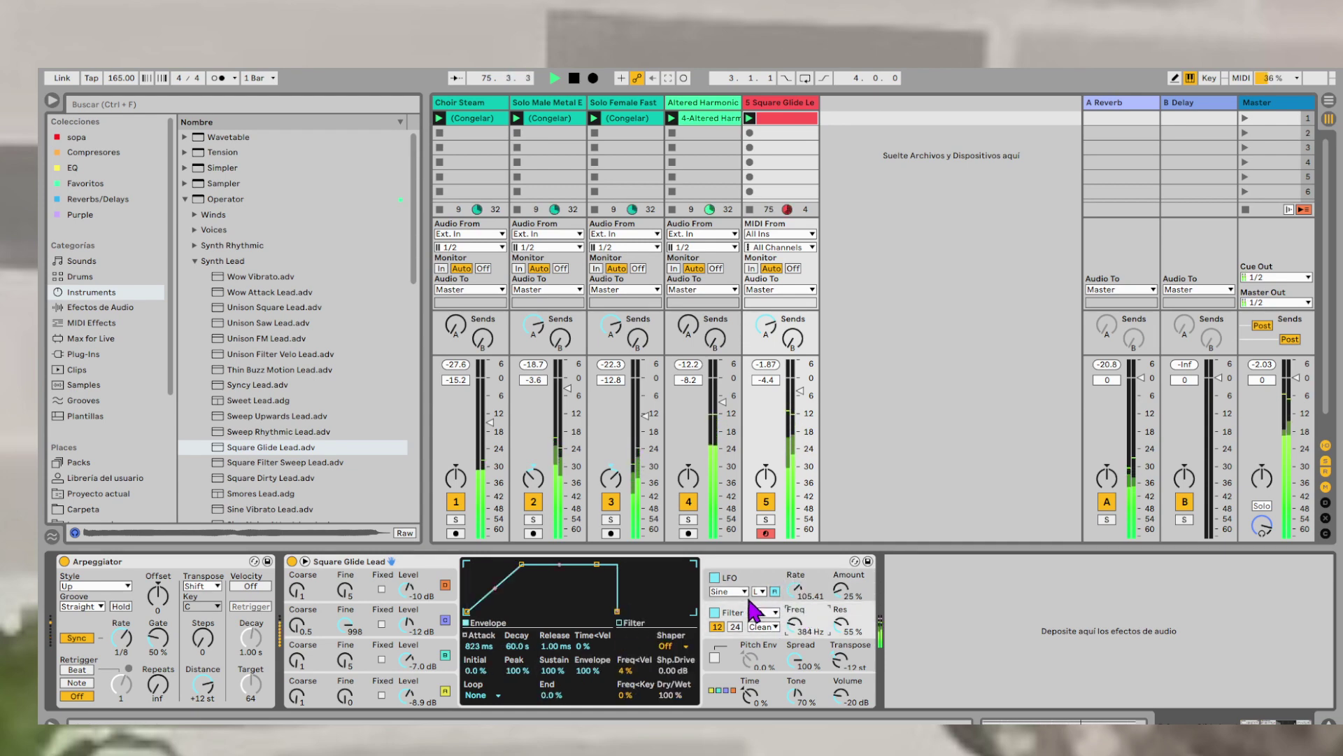
- Reshape Square Glide Lead's oscillator envelope with a 19.9 ms decay, 31% sustain and a 33% release slope
{"action": "left_click_drag", "start_coordinate": [495, 587], "coordinate": [477, 564]}
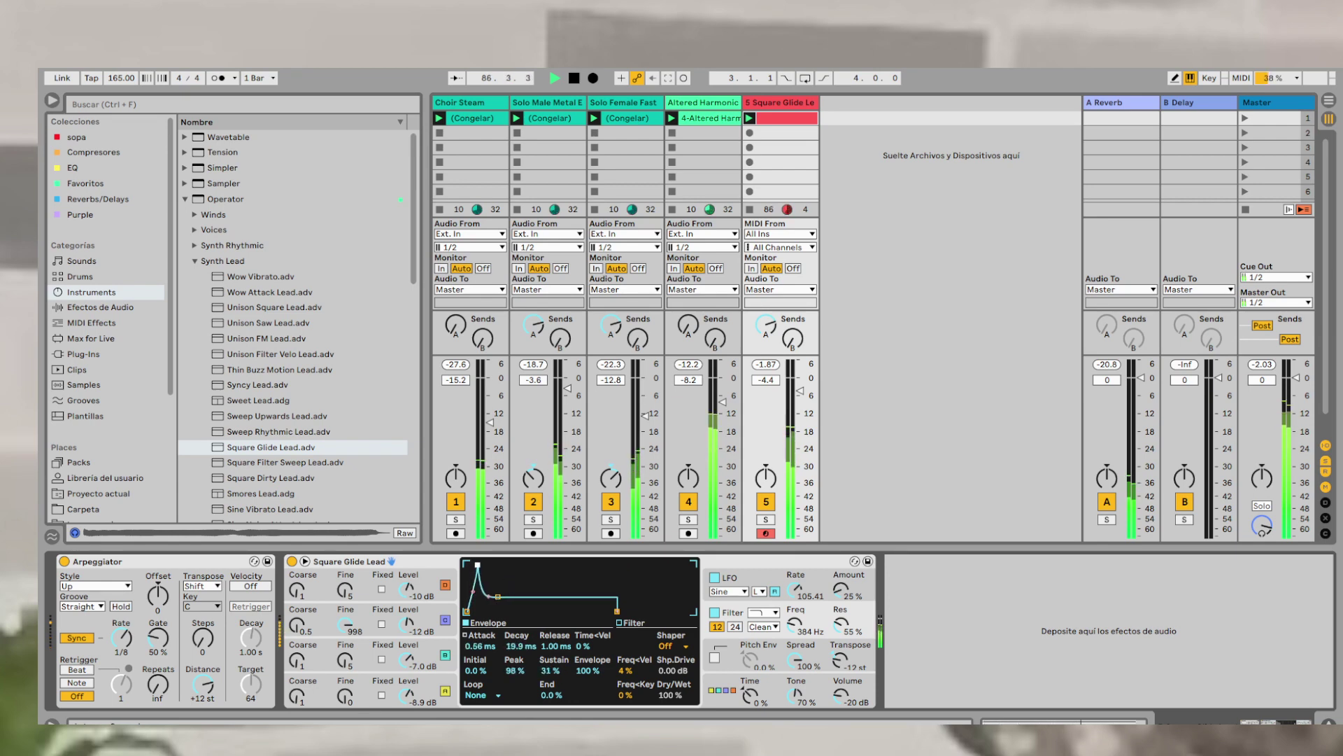
{"action": "left_click_drag", "start_coordinate": [617, 612], "coordinate": [618, 599]}
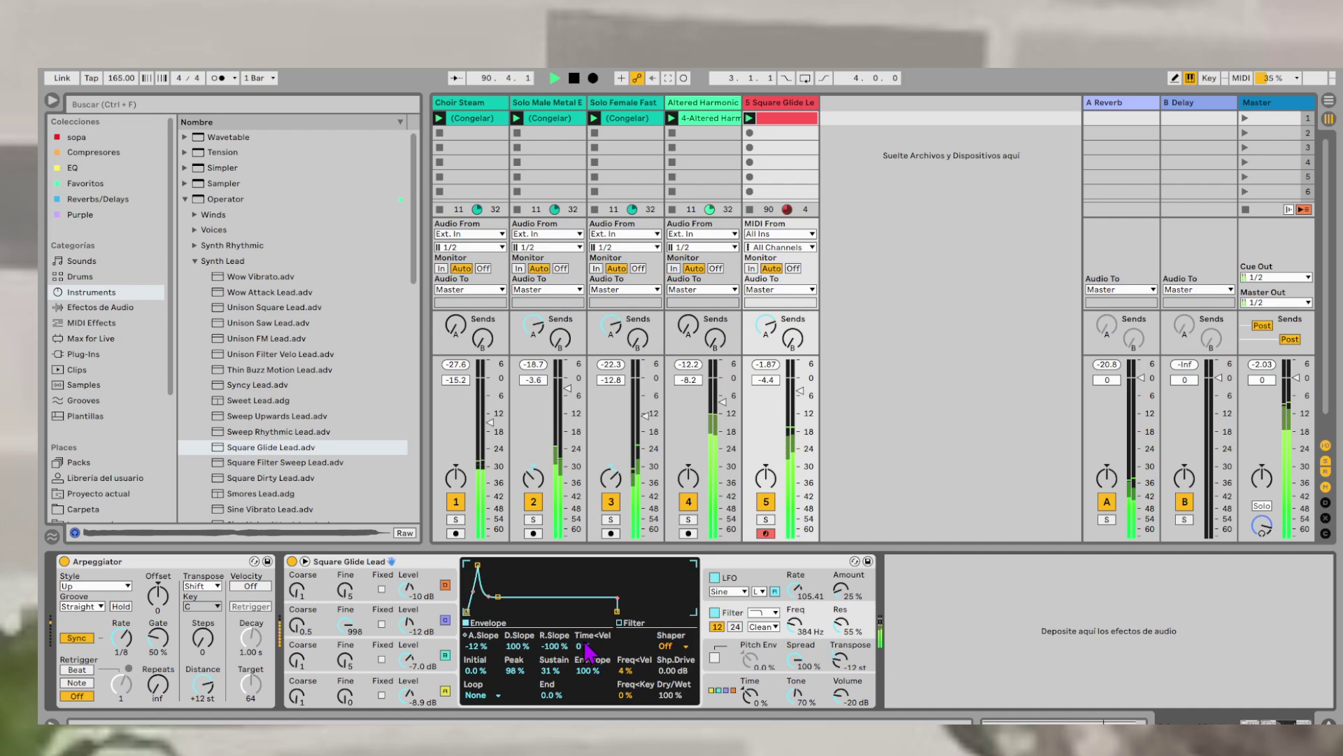
{"action": "left_click", "coordinate": [617, 612]}
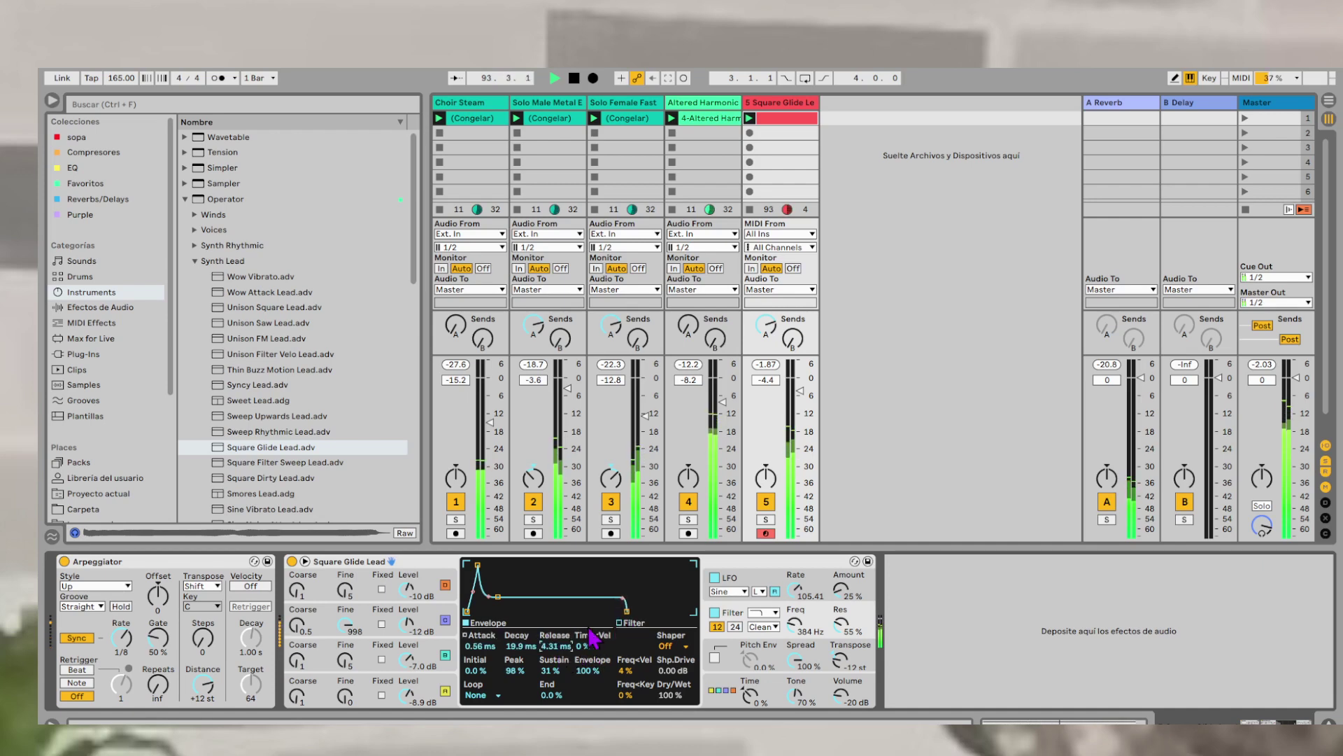
{"action": "left_click_drag", "start_coordinate": [623, 598], "coordinate": [623, 606]}
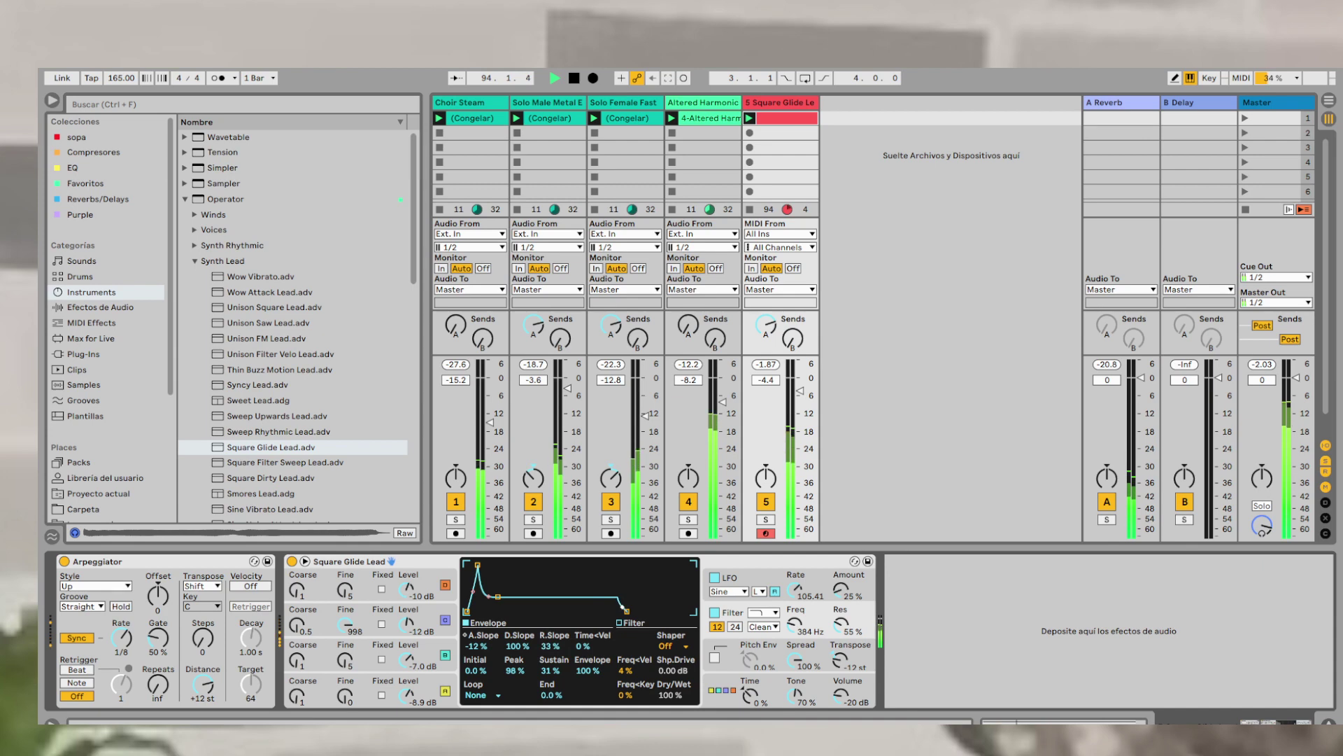
{"action": "left_click", "coordinate": [627, 613]}
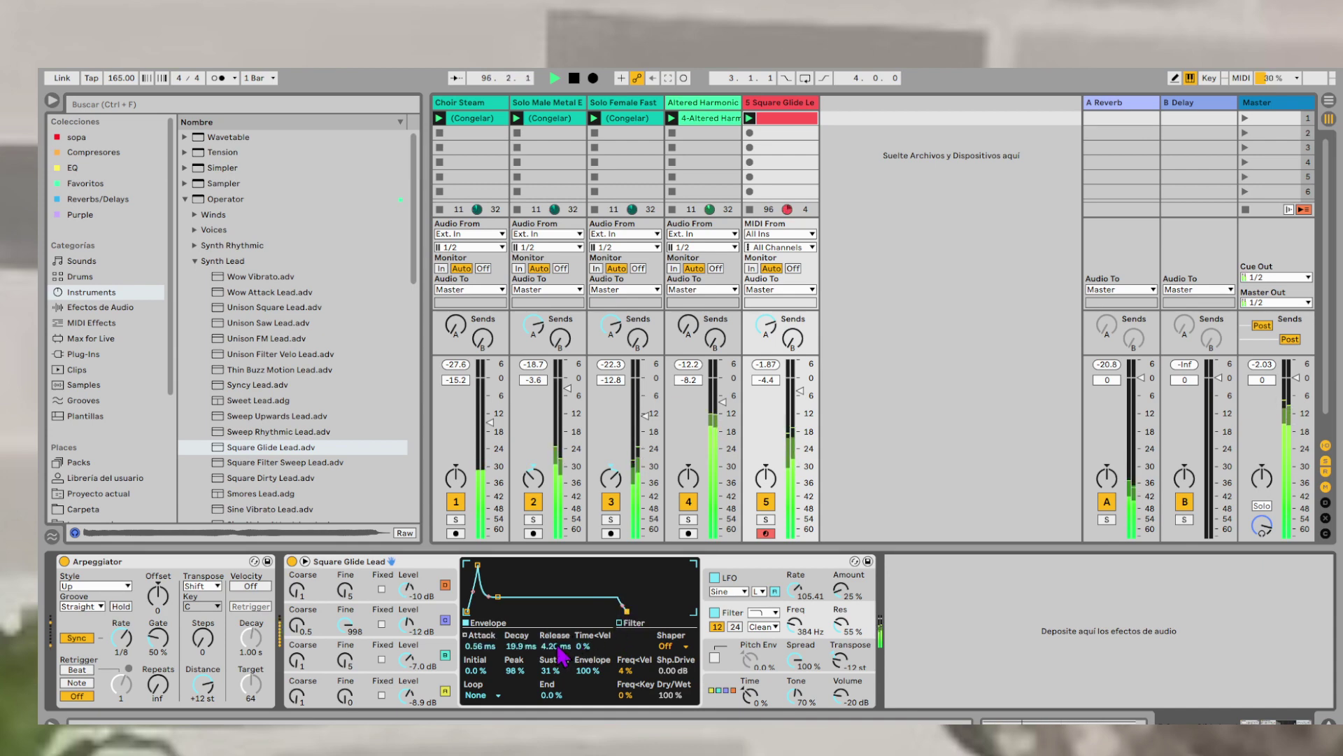
- Set the oscillator envelope to a 14.4 ms release, 4.31 ms decay and 487 ms attack with an 84% peak
{"action": "left_click_drag", "start_coordinate": [558, 649], "coordinate": [521, 659]}
{"action": "left_click", "coordinate": [511, 647]}
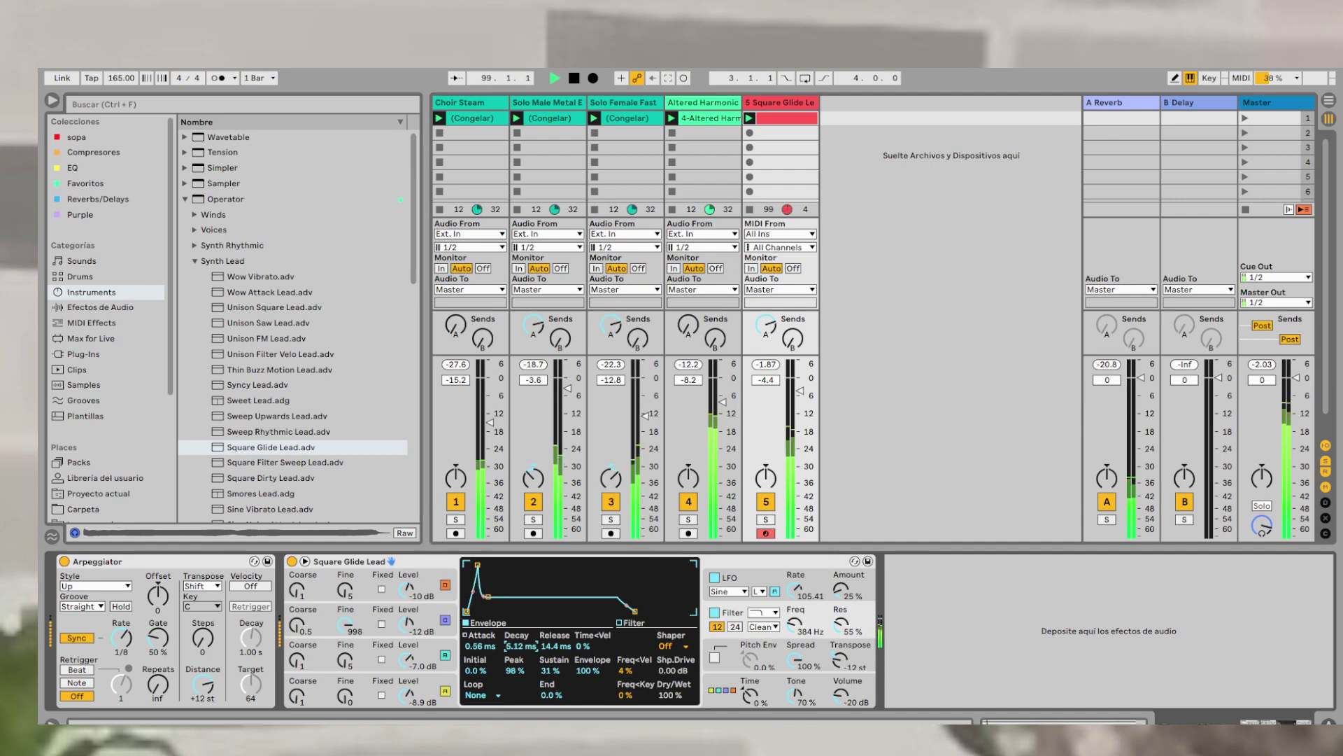
{"action": "left_click_drag", "start_coordinate": [478, 565], "coordinate": [519, 572]}
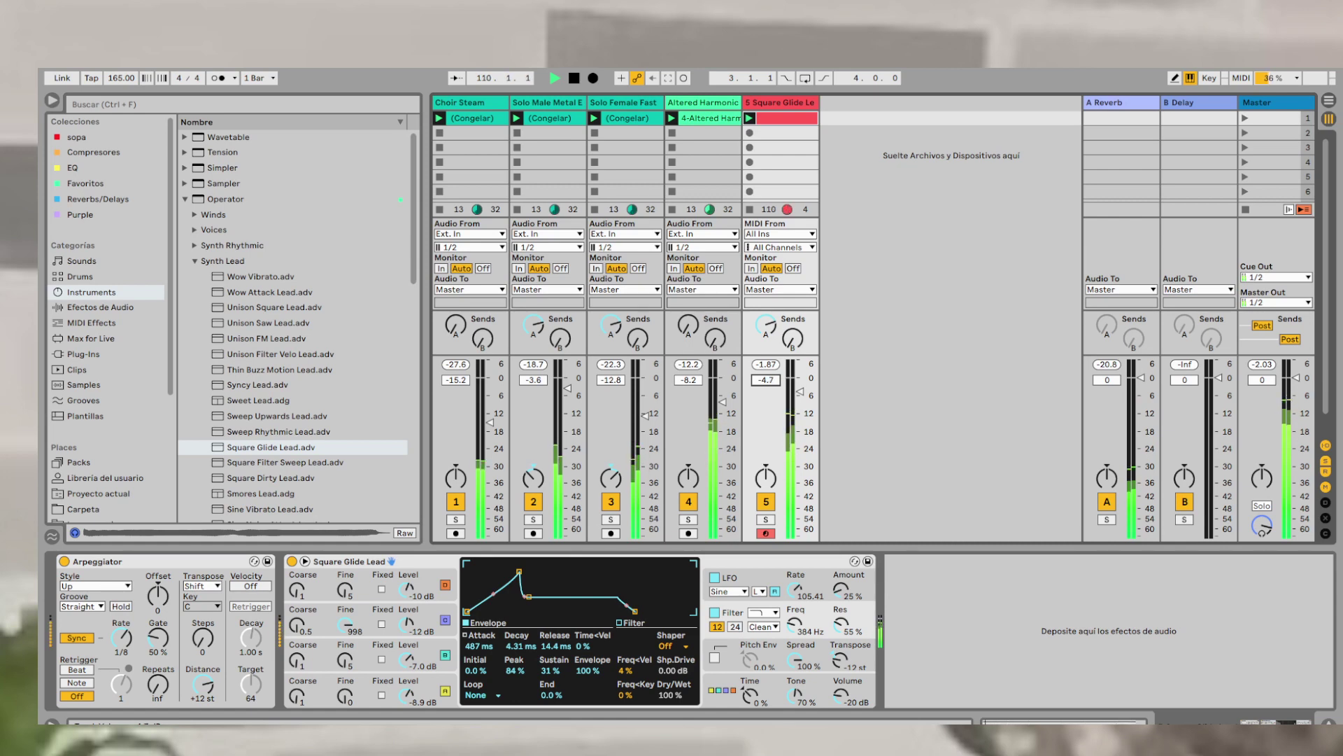
- Lower the Square Glide Lead track volume to -7.0 dB and set the instrument's Spread to 50%
{"action": "left_click_drag", "start_coordinate": [766, 380], "coordinate": [765, 390]}
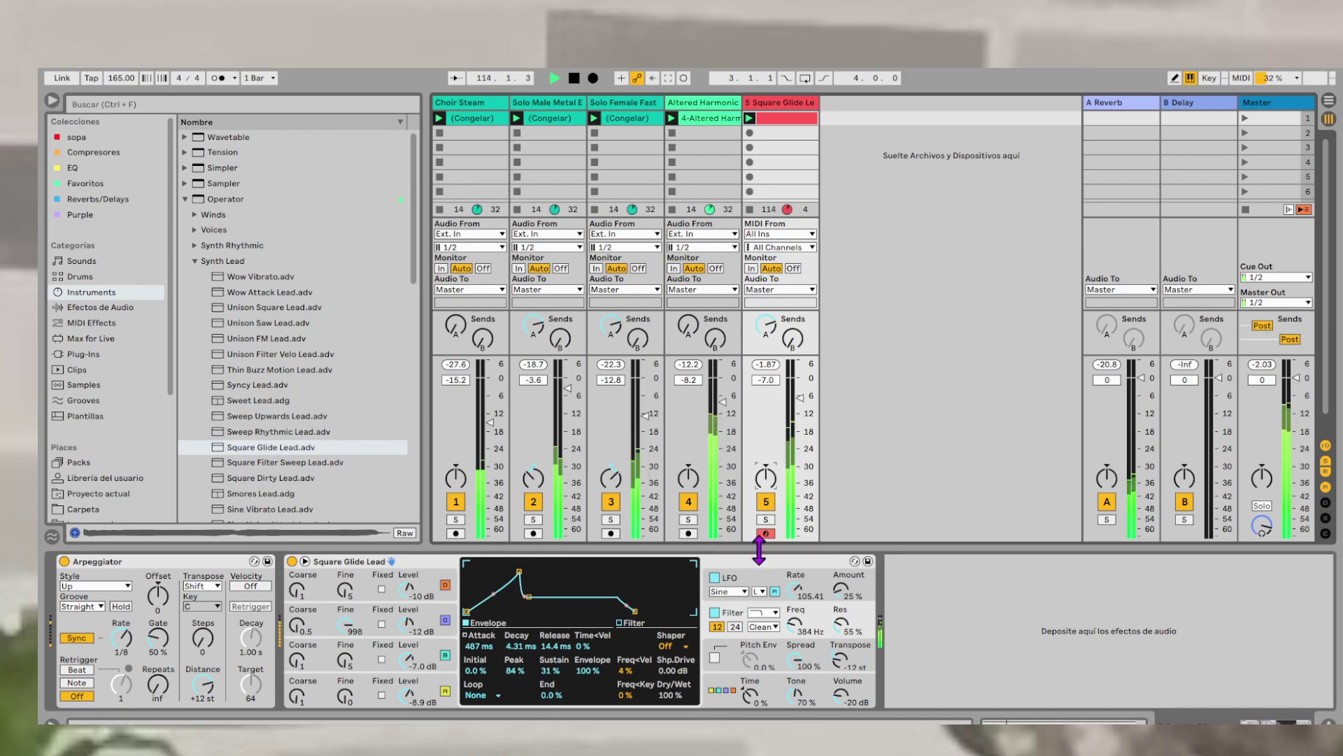
{"action": "left_click", "coordinate": [805, 661]}
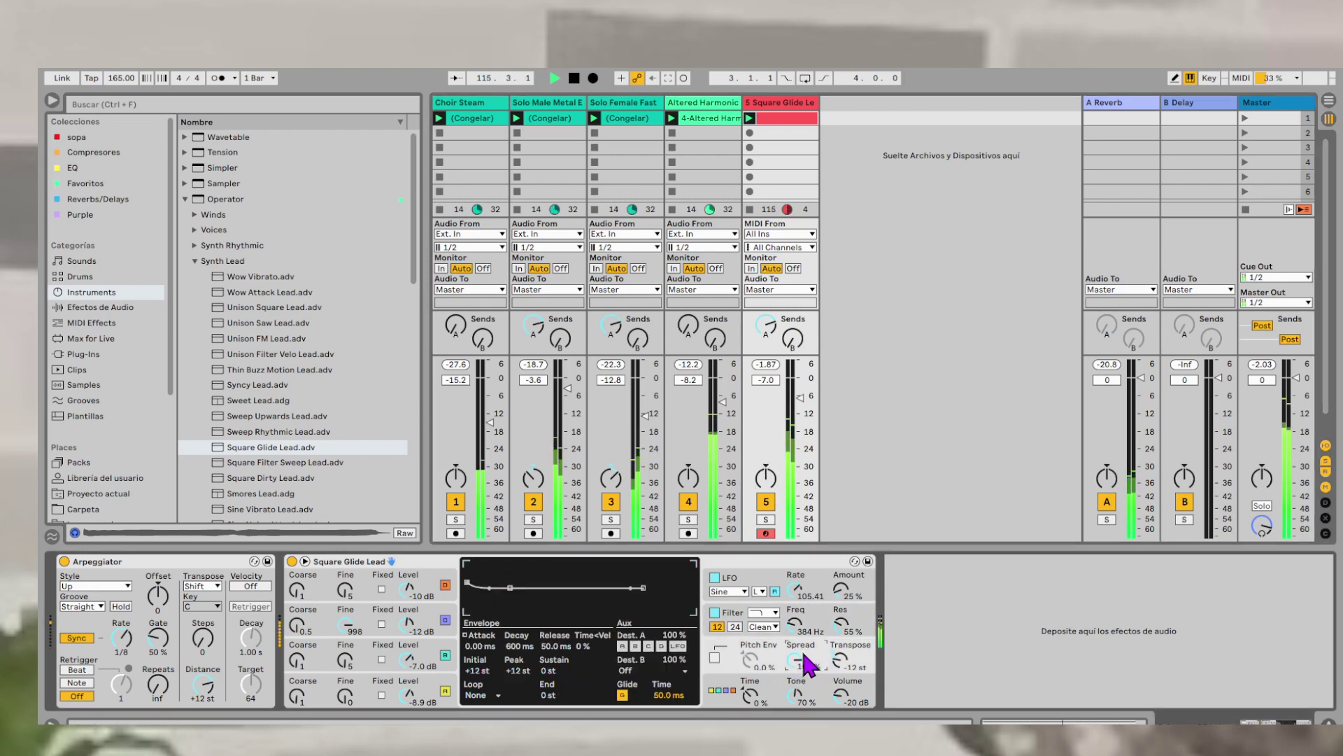
{"action": "left_click_drag", "start_coordinate": [805, 665], "coordinate": [805, 641]}
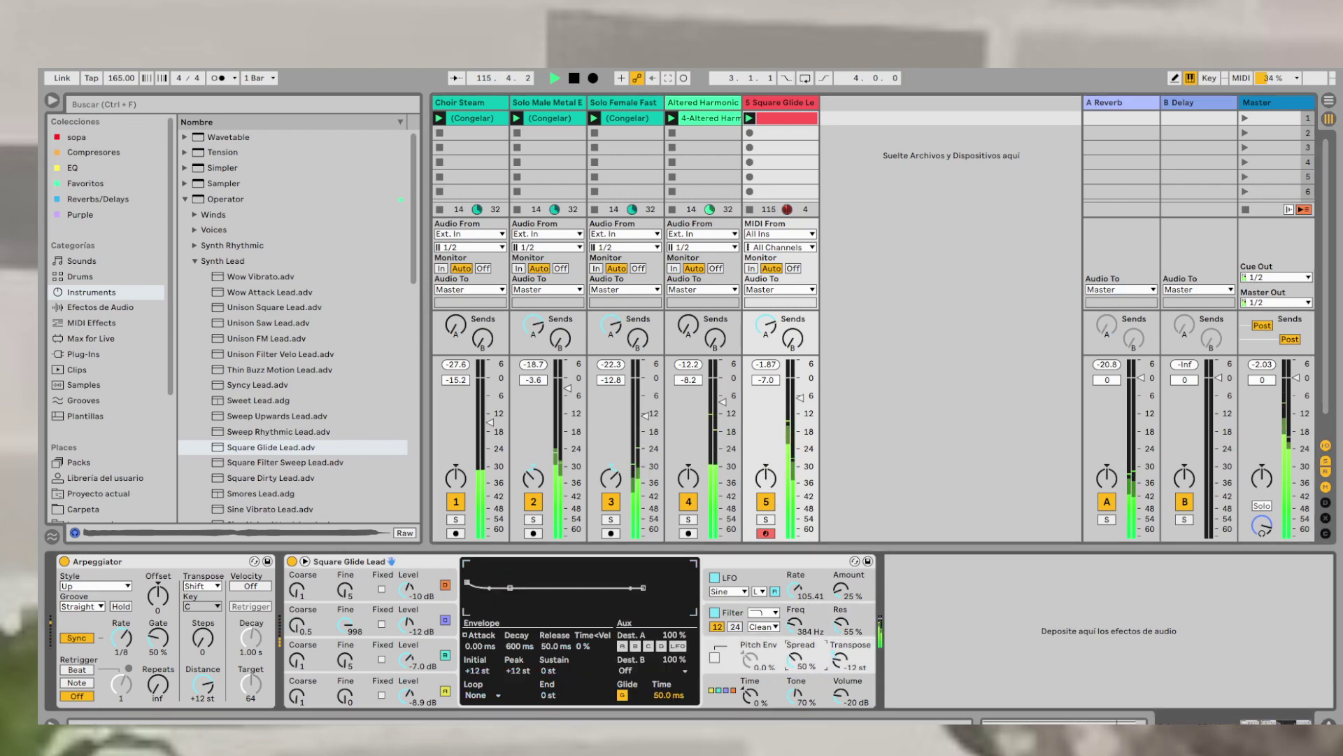
{"action": "left_click", "coordinate": [770, 427]}
{"action": "left_click", "coordinate": [800, 105]}
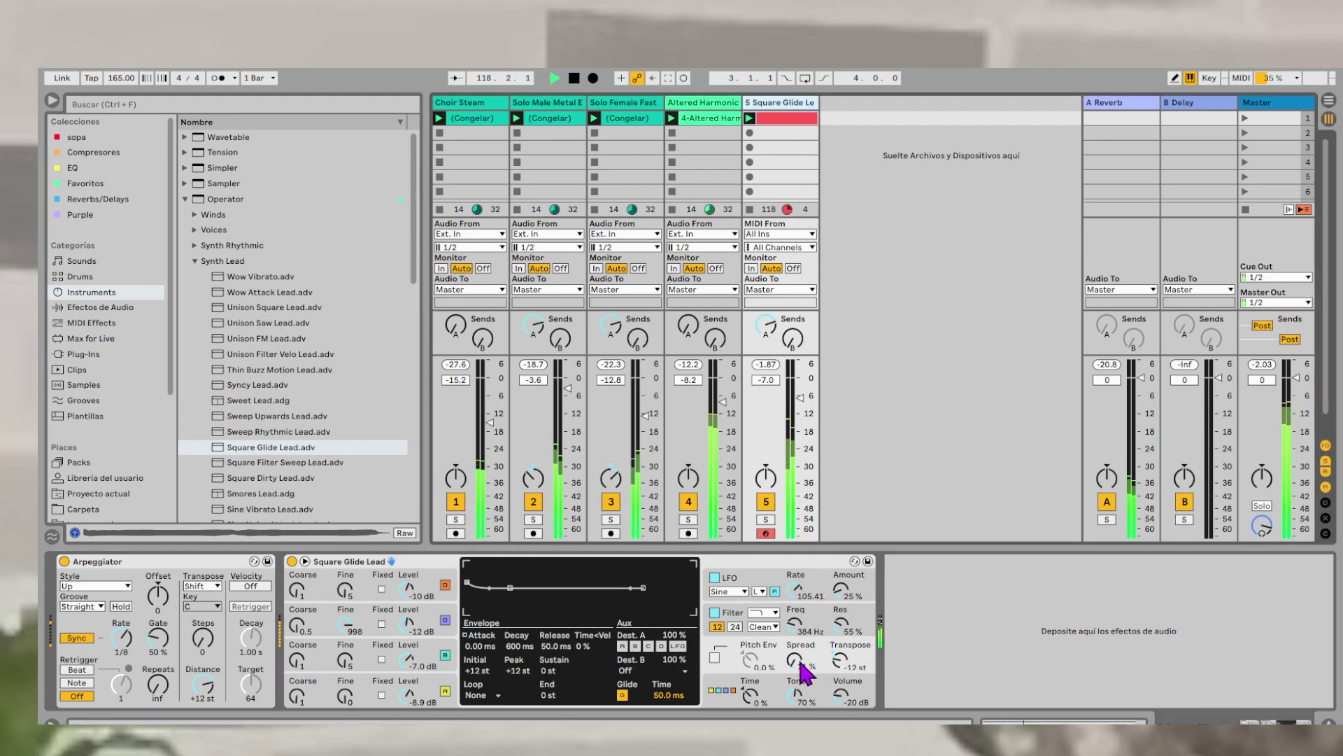
{"action": "left_click_drag", "start_coordinate": [797, 661], "coordinate": [798, 653]}
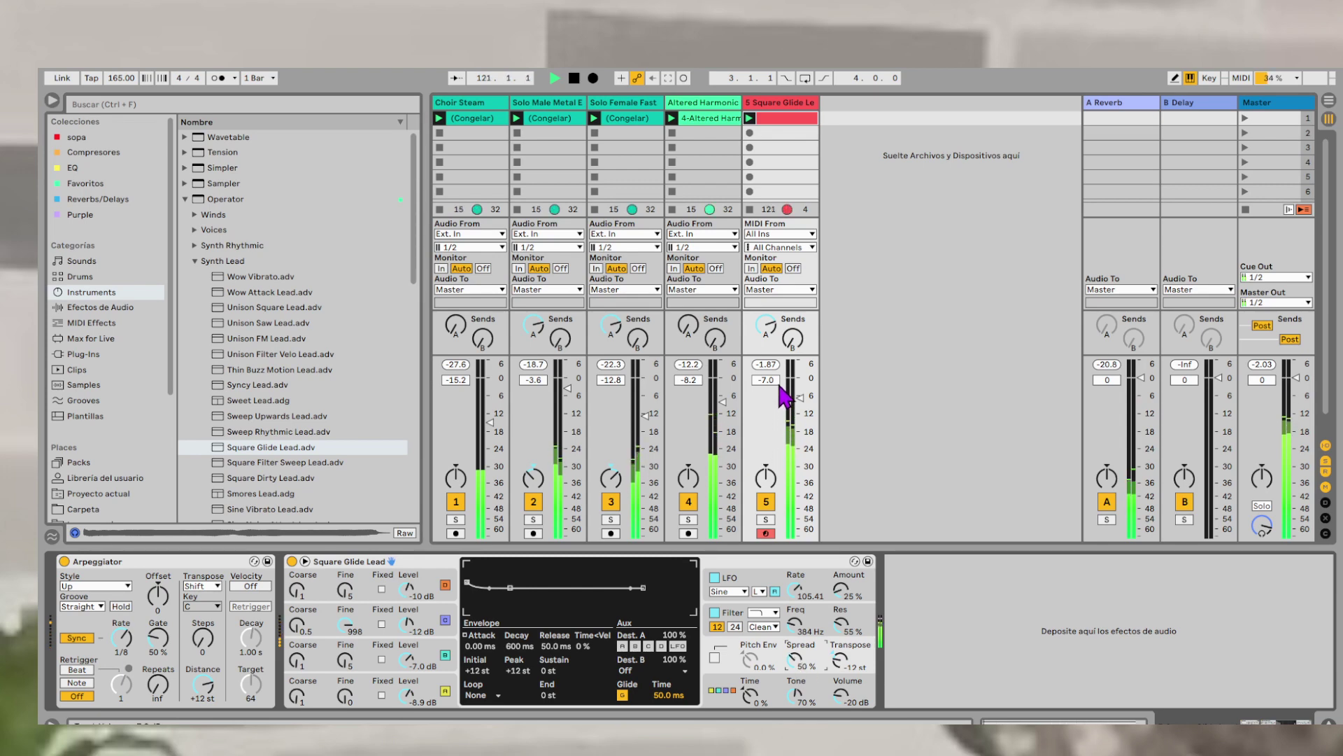
- Lower the Square Glide Lead track volume to -7.3 dB and set the Arpeggiator's Gate to 48%
{"action": "left_click_drag", "start_coordinate": [786, 390], "coordinate": [786, 394]}
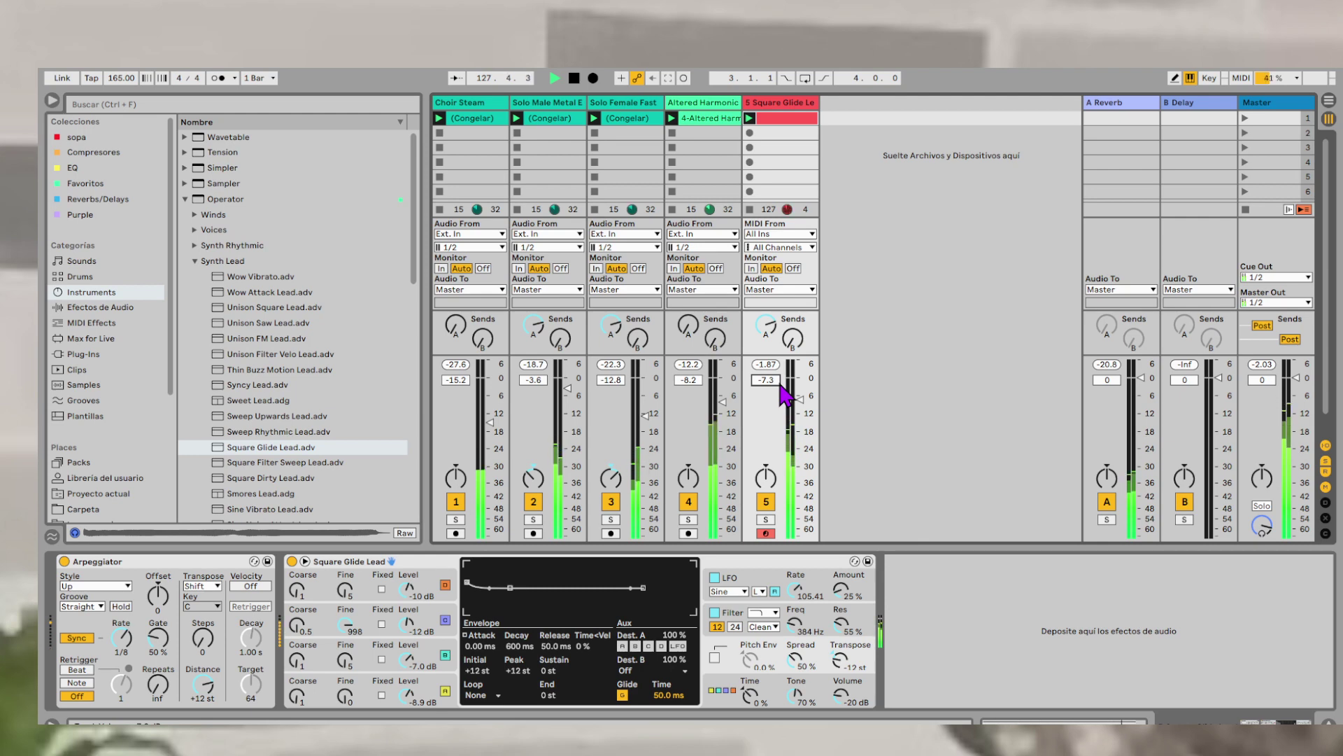
{"action": "left_click_drag", "start_coordinate": [158, 637], "coordinate": [158, 650]}
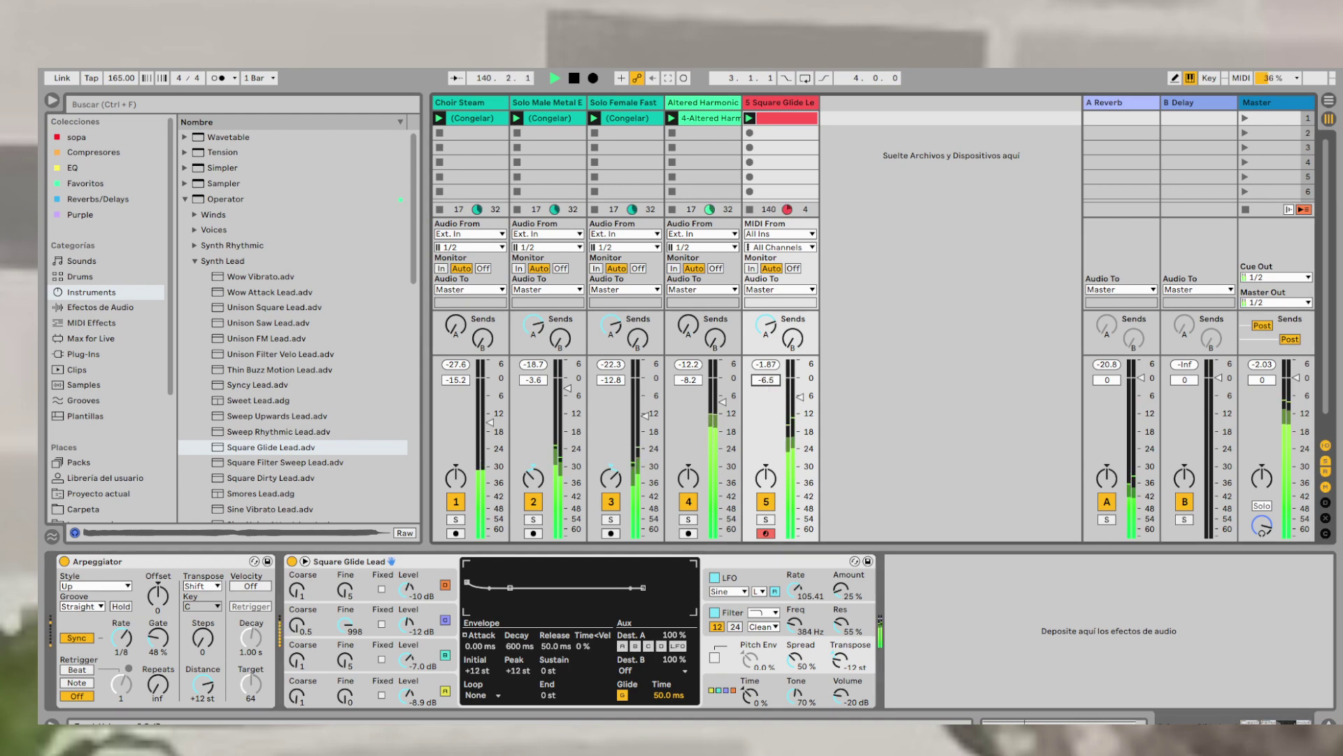
- Pan the Square Glide Lead track slightly left and set its volume to -8.8 dB
{"action": "left_click", "coordinate": [771, 482]}
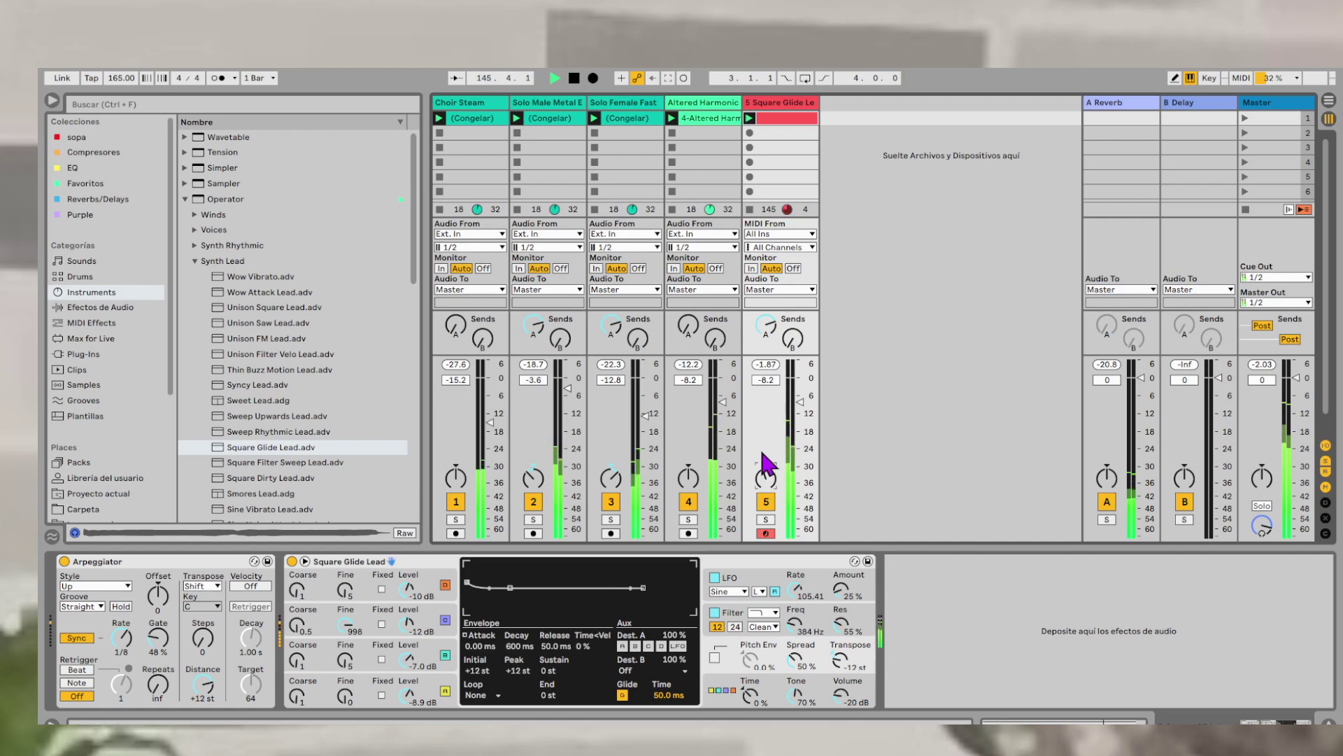
{"action": "left_click", "coordinate": [766, 380]}
{"action": "left_click_drag", "start_coordinate": [766, 479], "coordinate": [765, 485]}
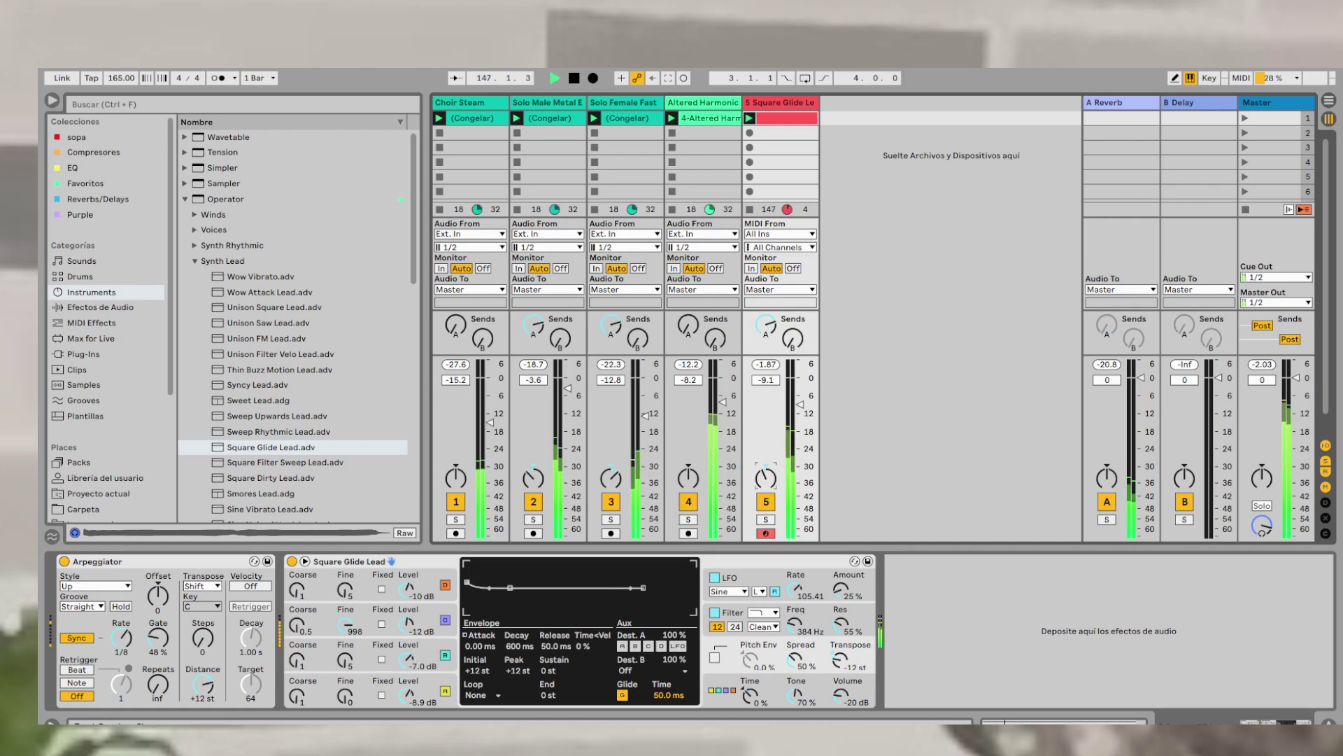
{"action": "left_click_drag", "start_coordinate": [770, 380], "coordinate": [770, 378]}
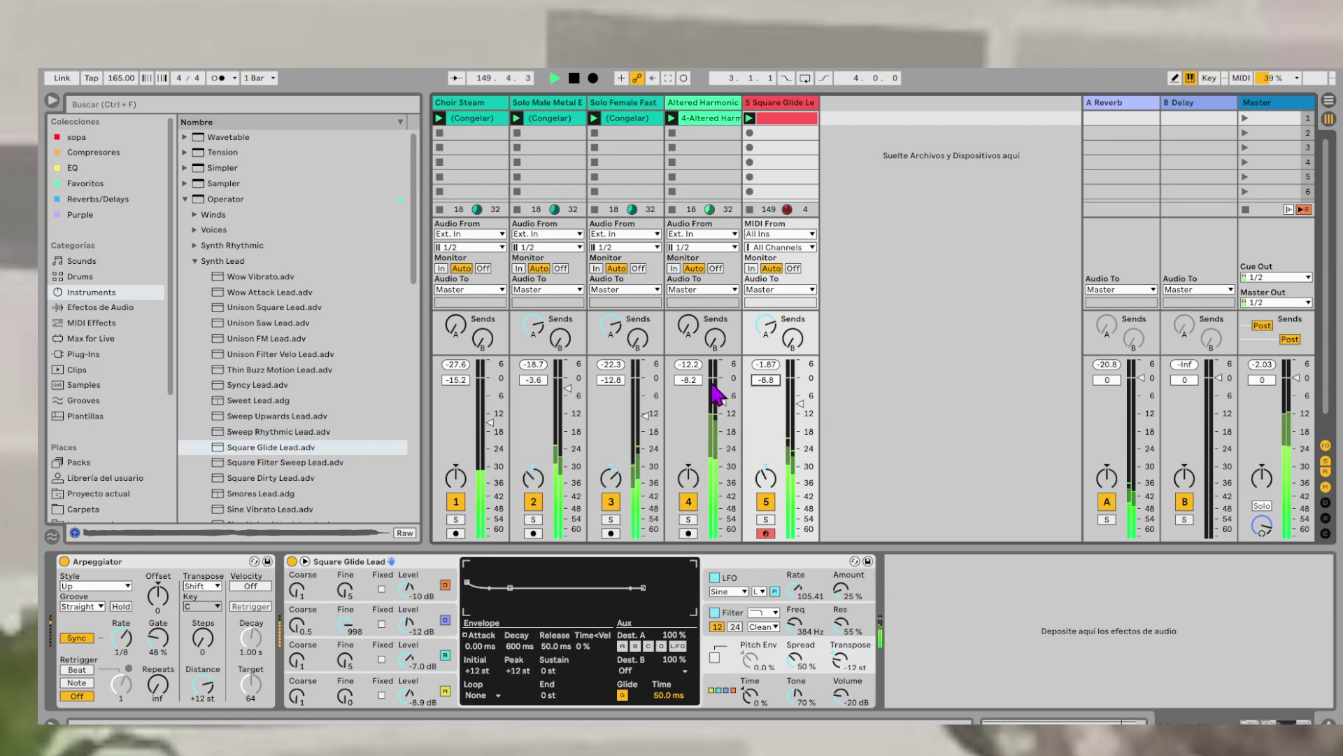
{"action": "left_click", "coordinate": [689, 381]}
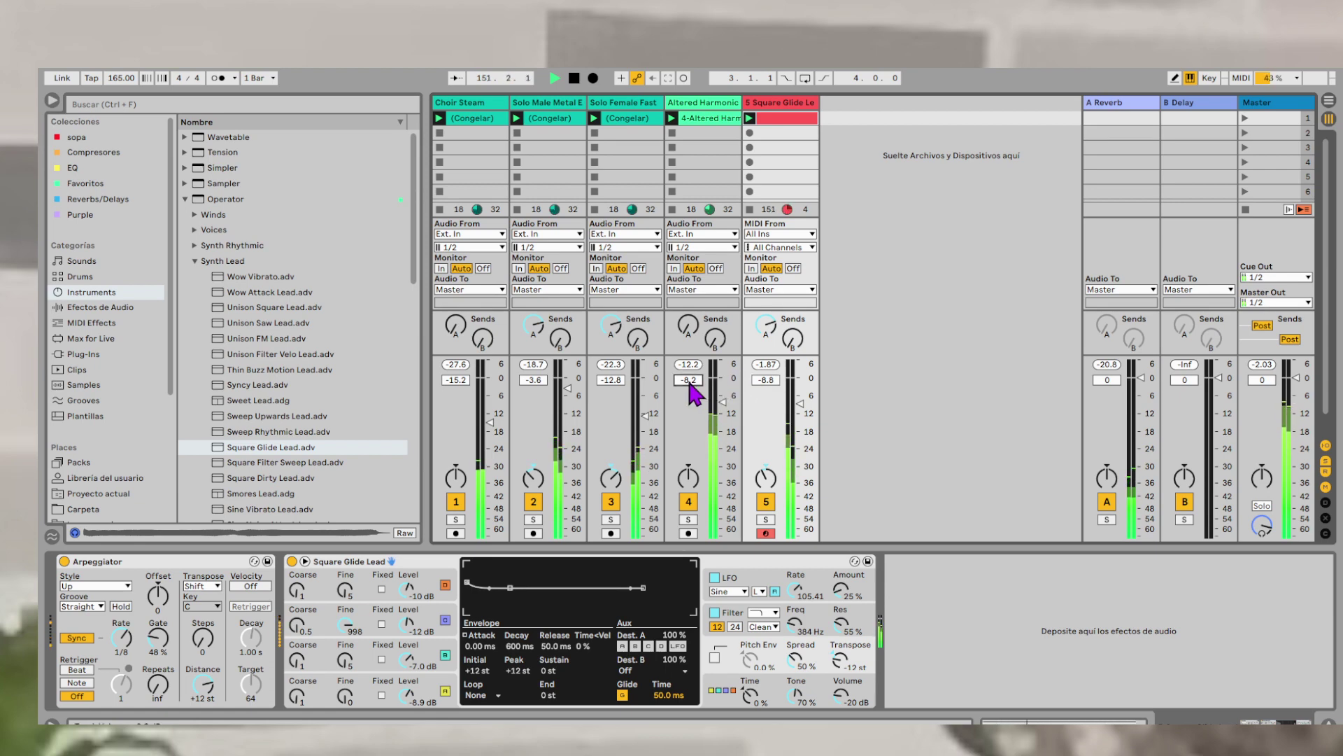
- Duplicate all five tracks' clips from the first scene into the second scene and launch the second scene
{"action": "left_click", "coordinate": [469, 116]}
{"action": "left_click_drag", "start_coordinate": [471, 119], "coordinate": [470, 133]}
{"action": "left_click", "coordinate": [703, 119]}
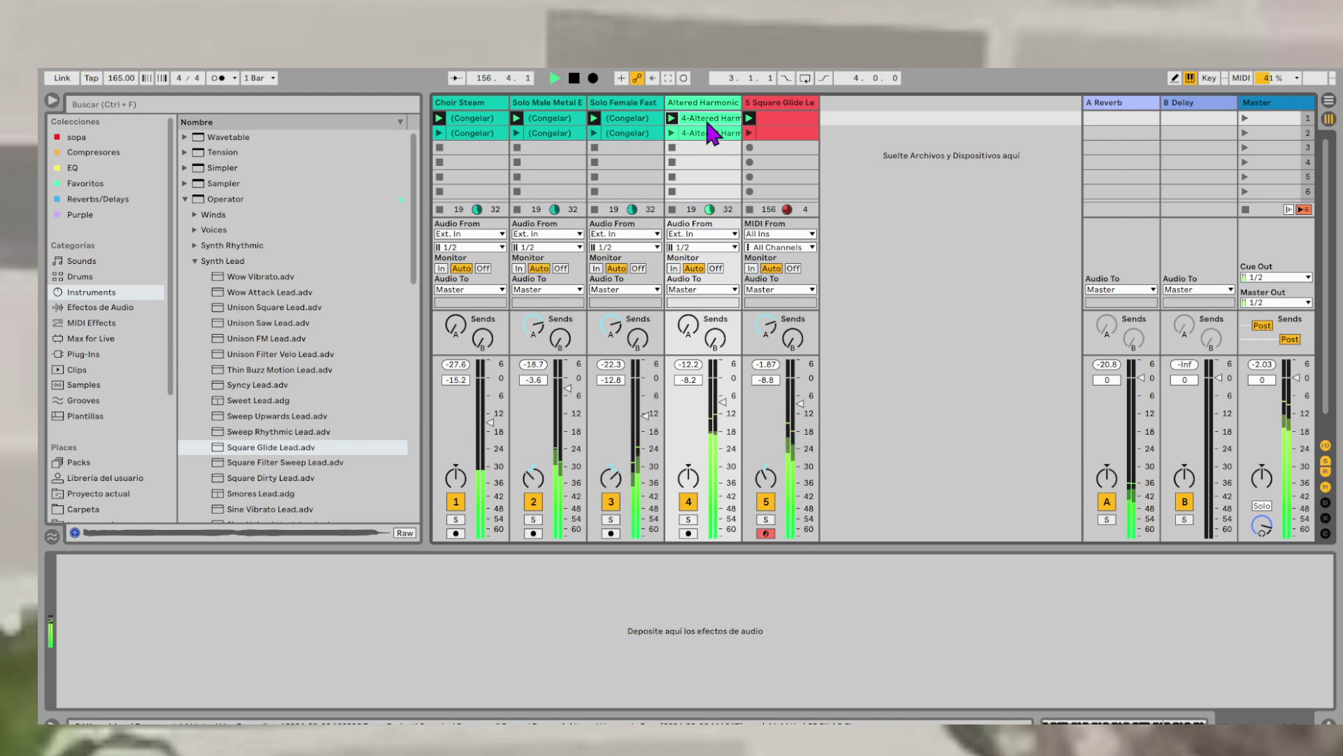
{"action": "left_click", "coordinate": [1245, 132]}
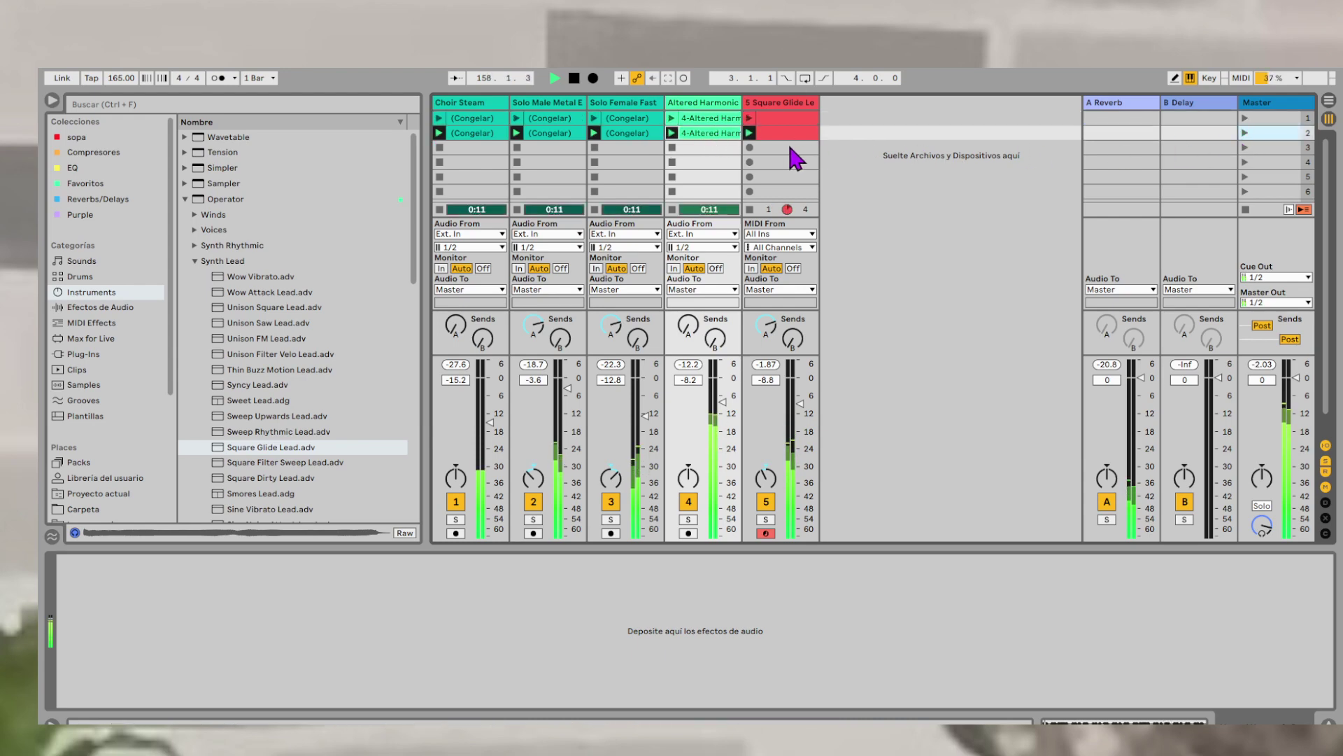
- Deactivate the Altered Harmonic, Solo Female Fast and Square Glide Lead clips in the first scene
{"action": "left_click", "coordinate": [714, 118]}
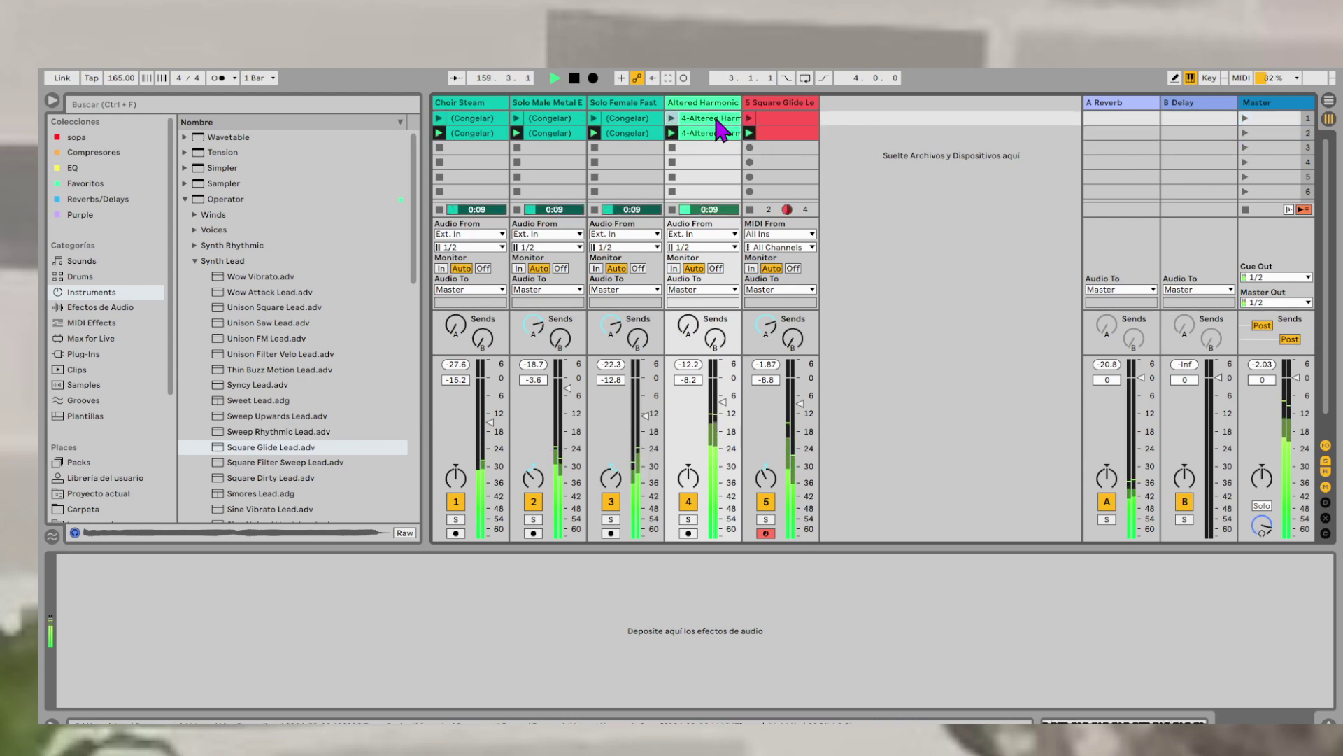
{"action": "left_click", "coordinate": [599, 119]}
{"action": "left_click", "coordinate": [463, 120]}
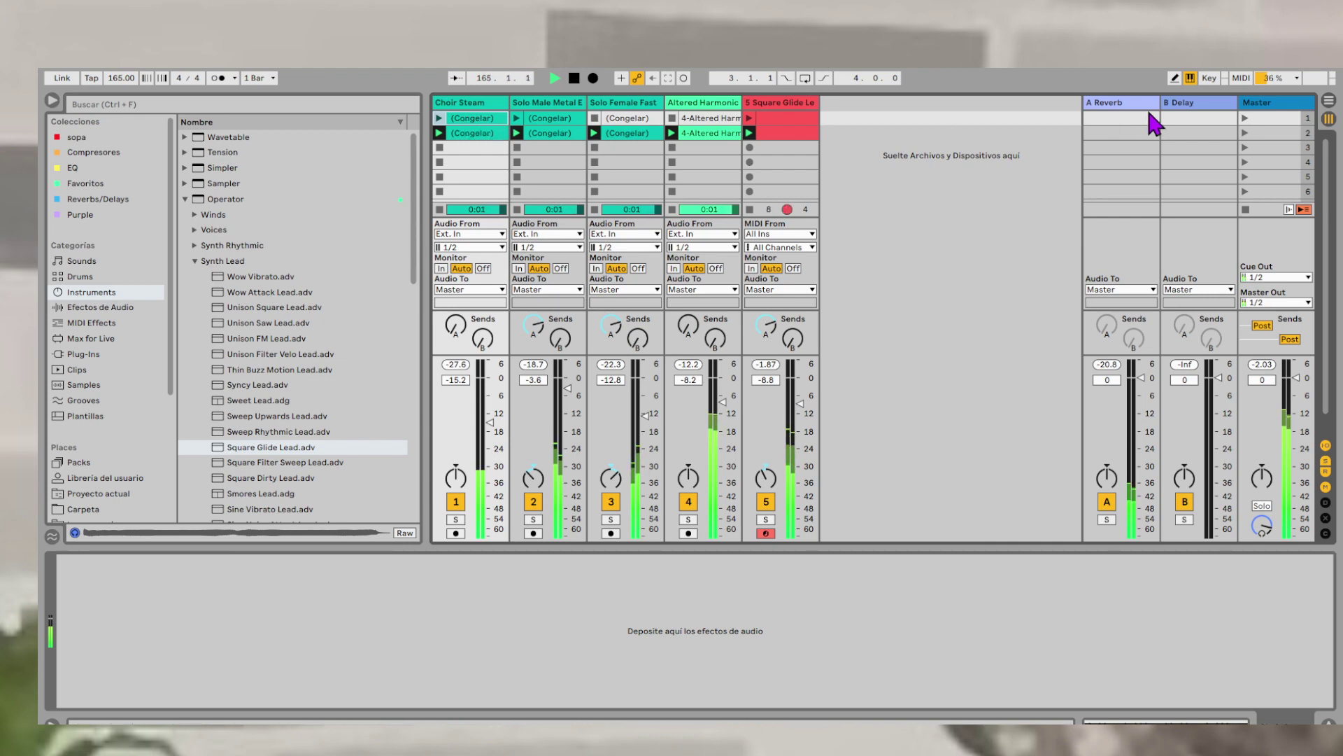
{"action": "left_click", "coordinate": [805, 120]}
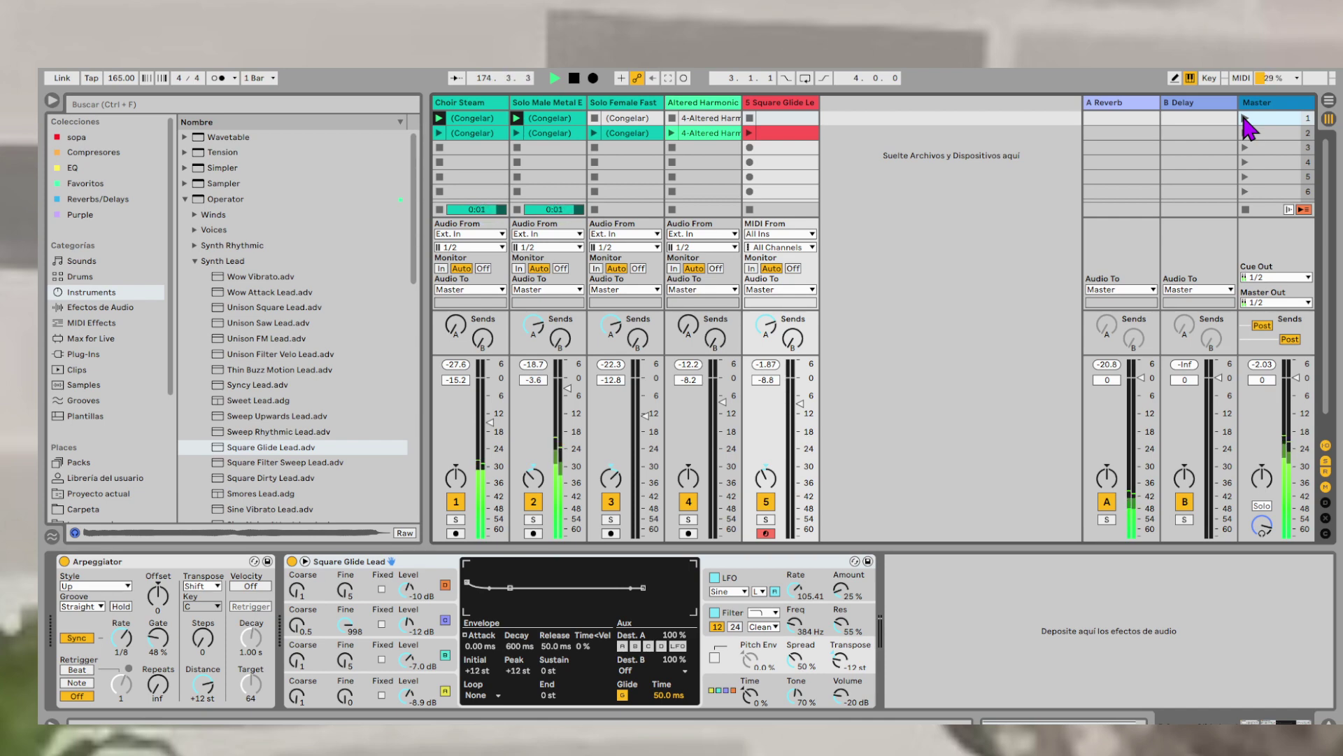
- Play the second scene and return to the first to compare the full and reduced arrangements
{"action": "left_click", "coordinate": [1244, 133]}
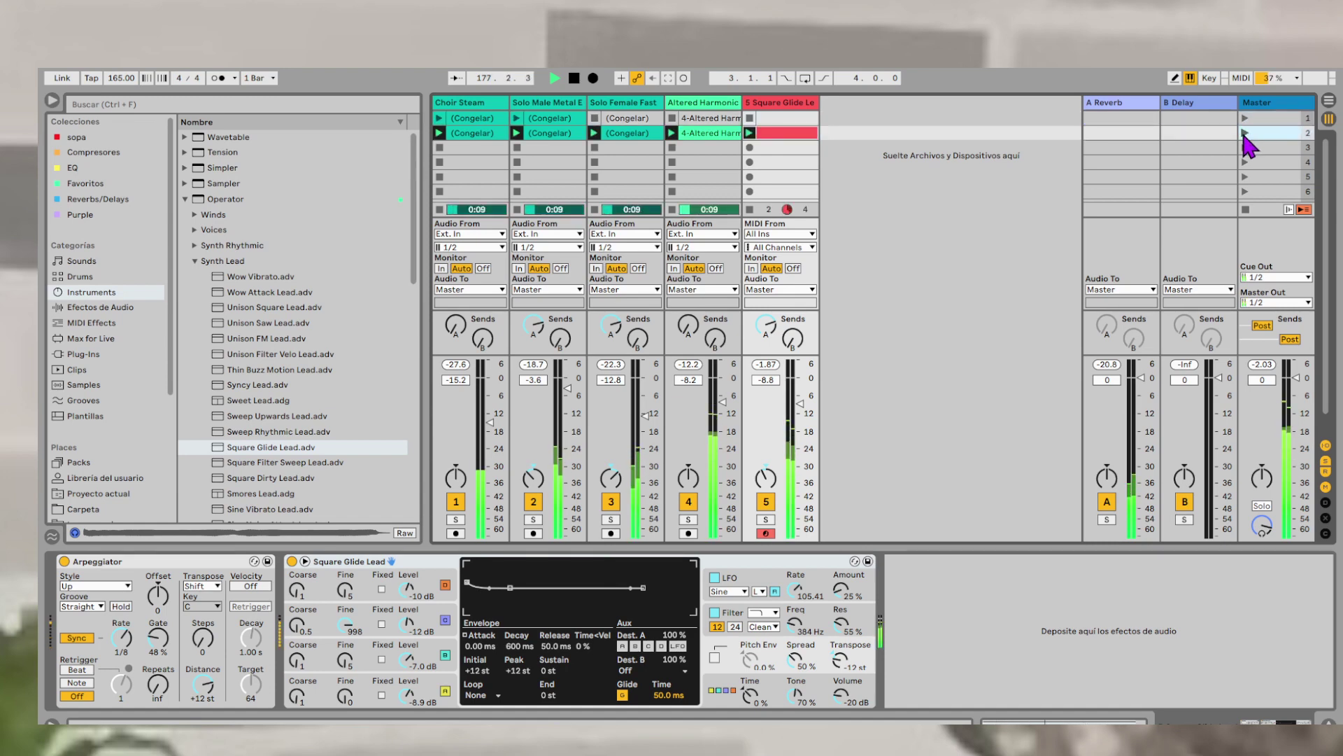
{"action": "left_click", "coordinate": [1237, 118]}
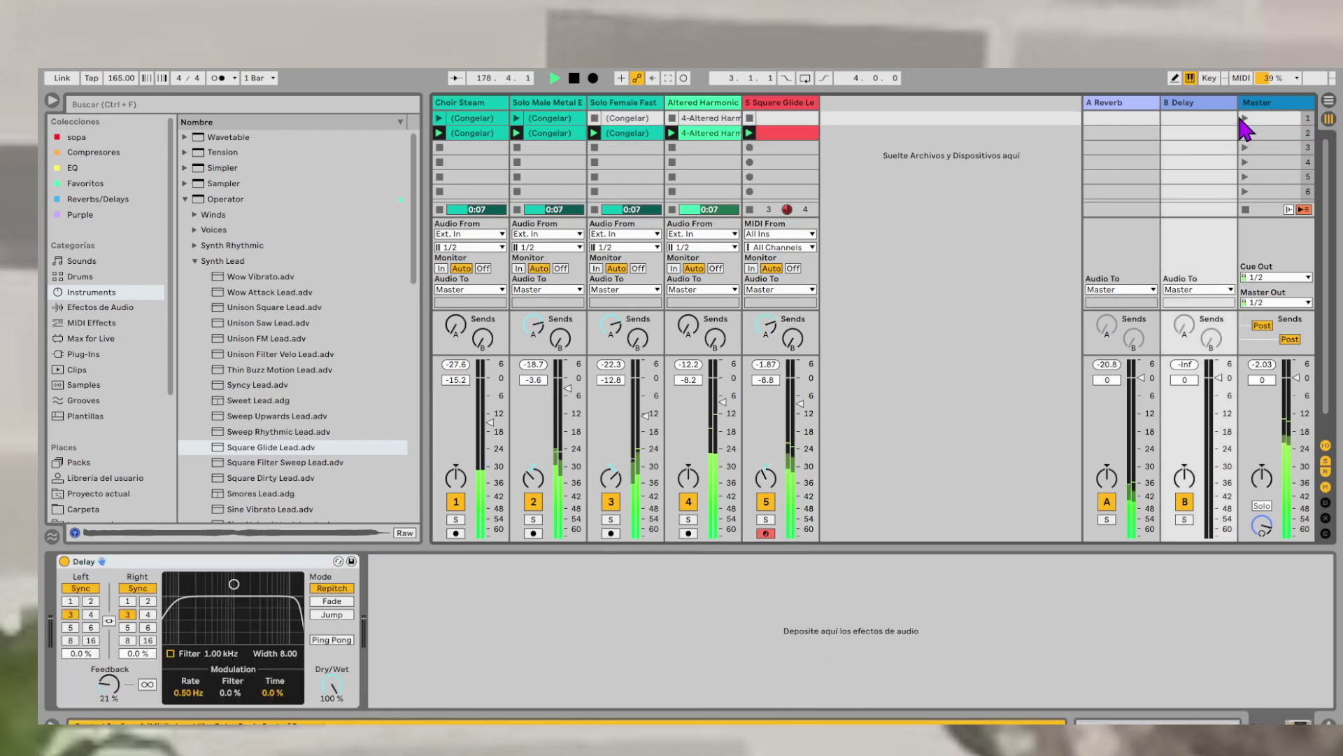
{"action": "left_click", "coordinate": [1244, 118]}
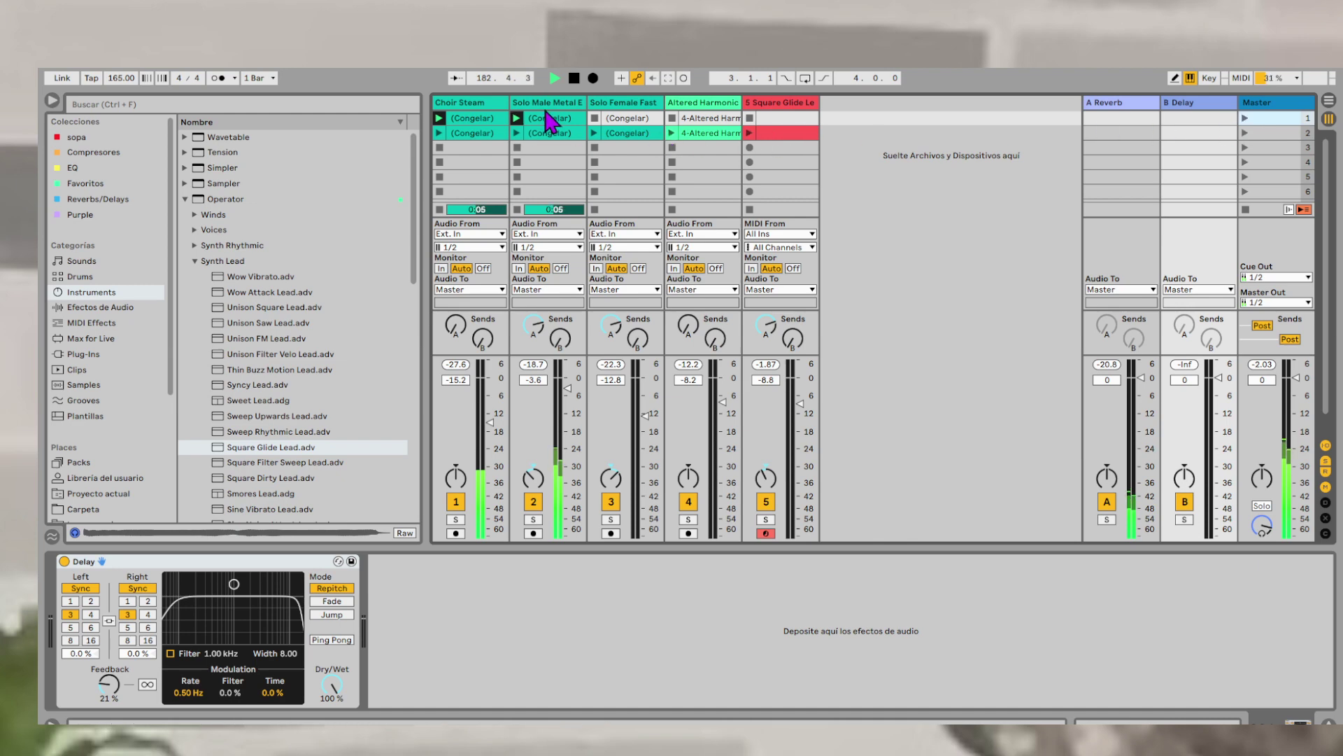
- In the first scene, deactivate the Solo Male Metal and Choir Steam clips and reactivate the Solo Female Fast clip
{"action": "left_click", "coordinate": [550, 121]}
{"action": "left_click", "coordinate": [617, 121]}
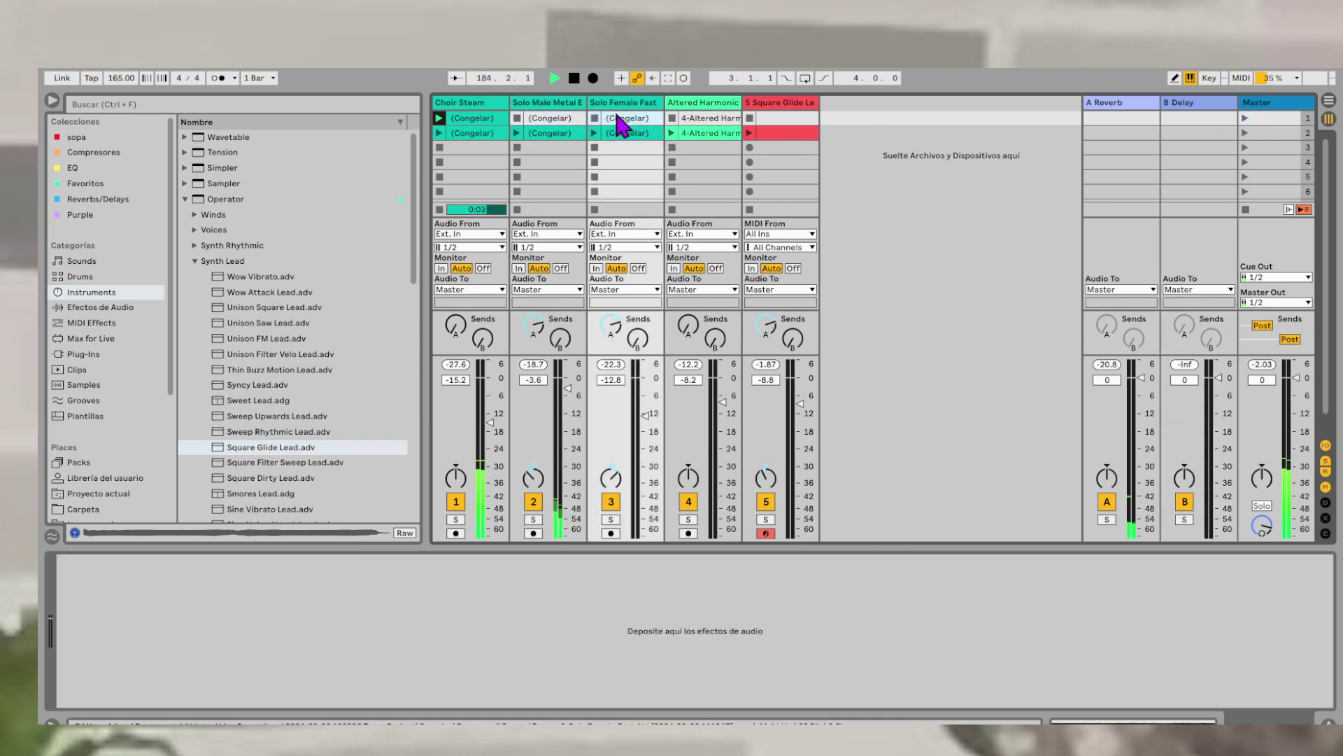
{"action": "left_click", "coordinate": [1233, 119]}
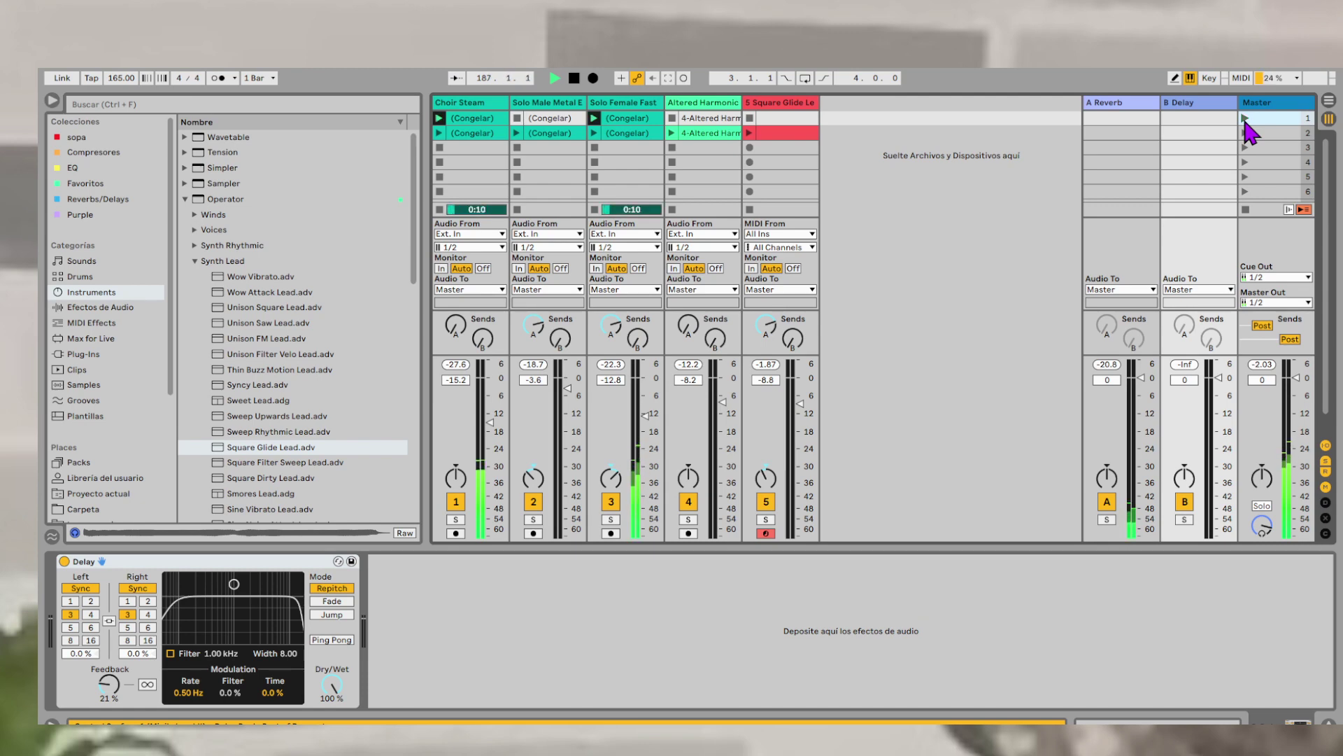
{"action": "left_click", "coordinate": [480, 126]}
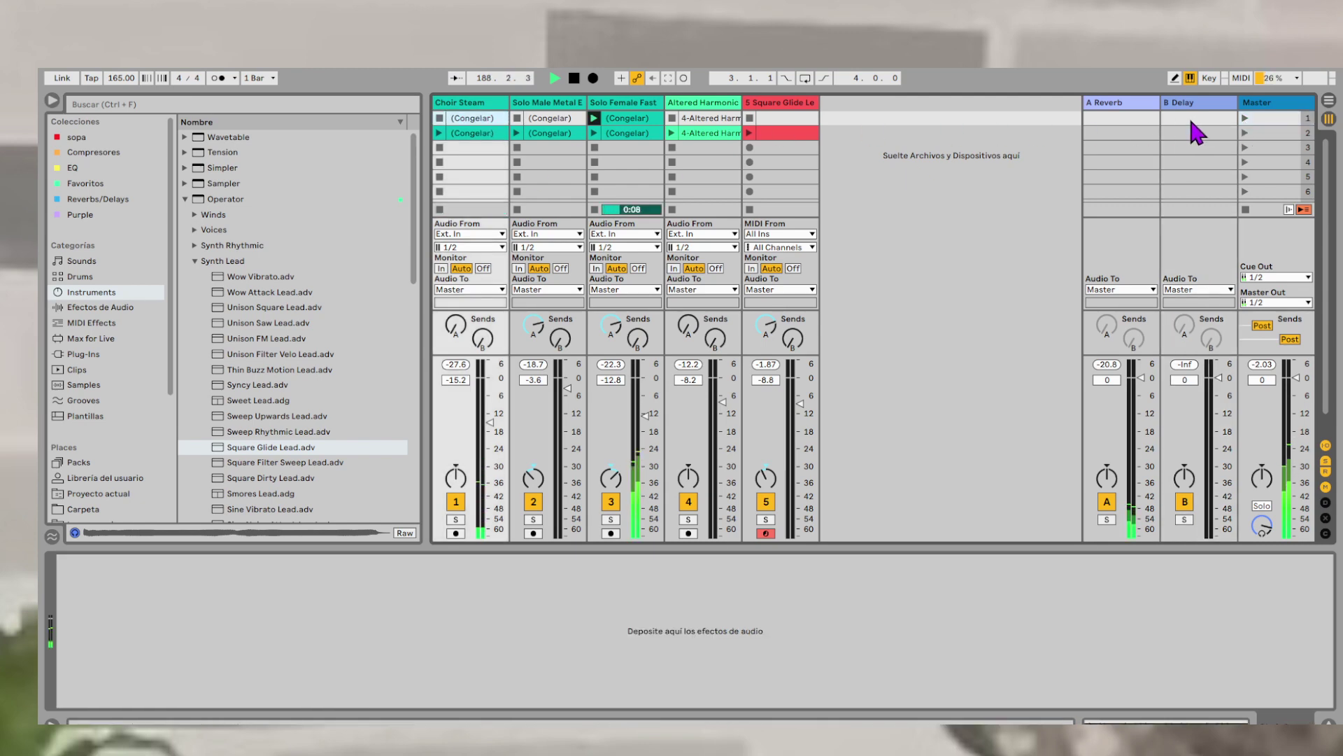
{"action": "left_click", "coordinate": [930, 161]}
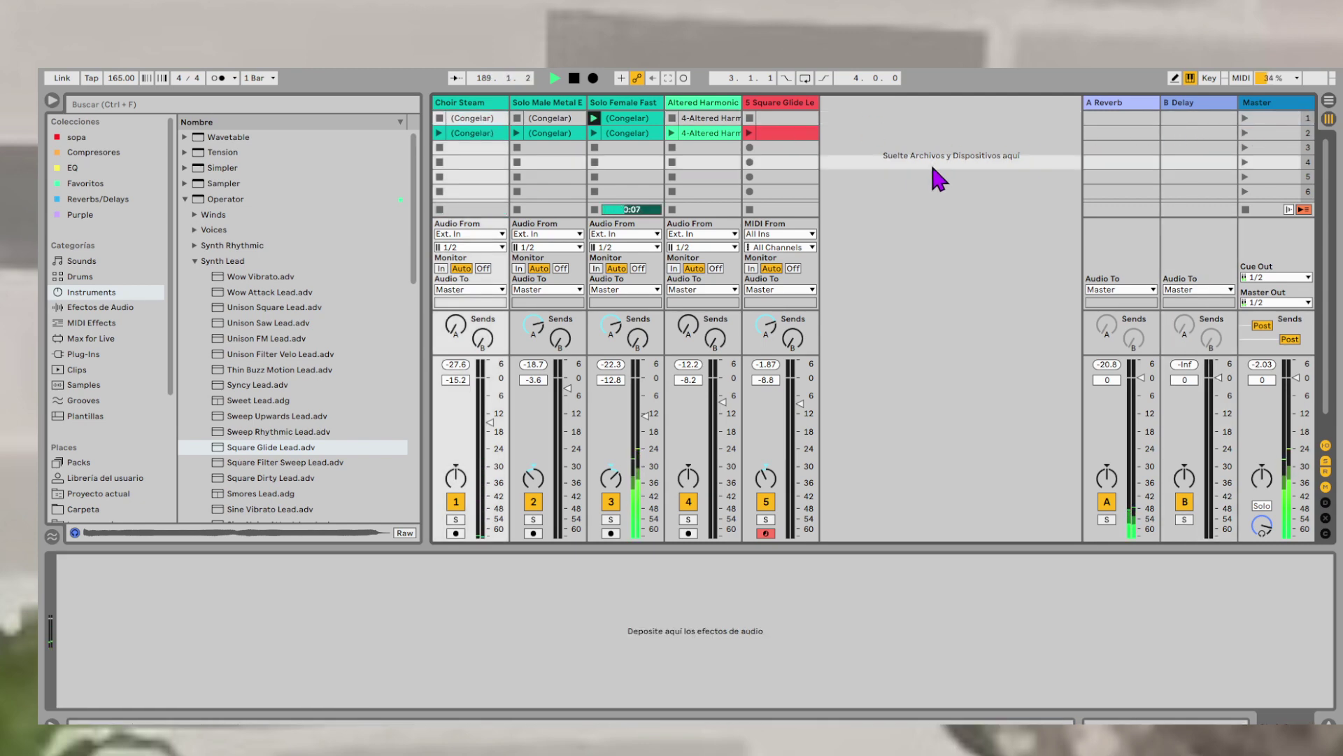
- Duplicate the second scene's clips on all five tracks into the third scene
{"action": "left_click", "coordinate": [483, 135]}
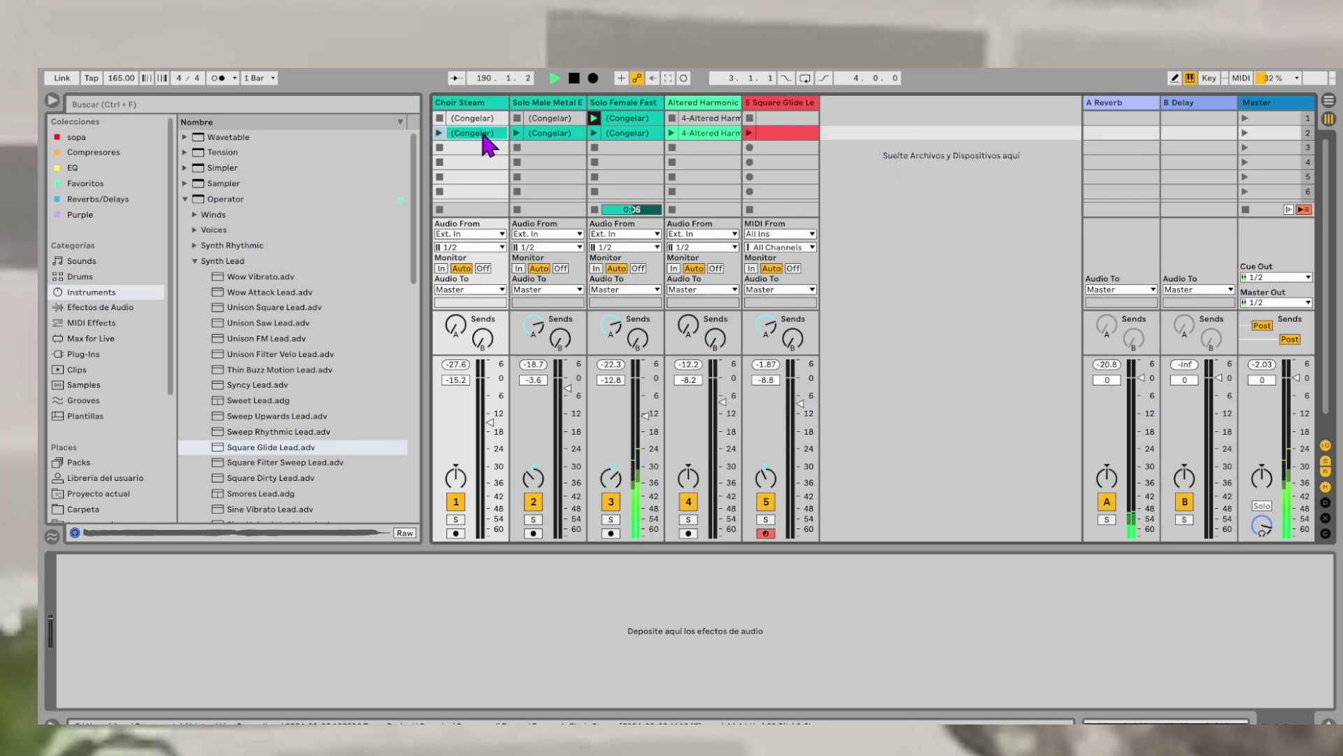
{"action": "left_click", "coordinate": [770, 137]}
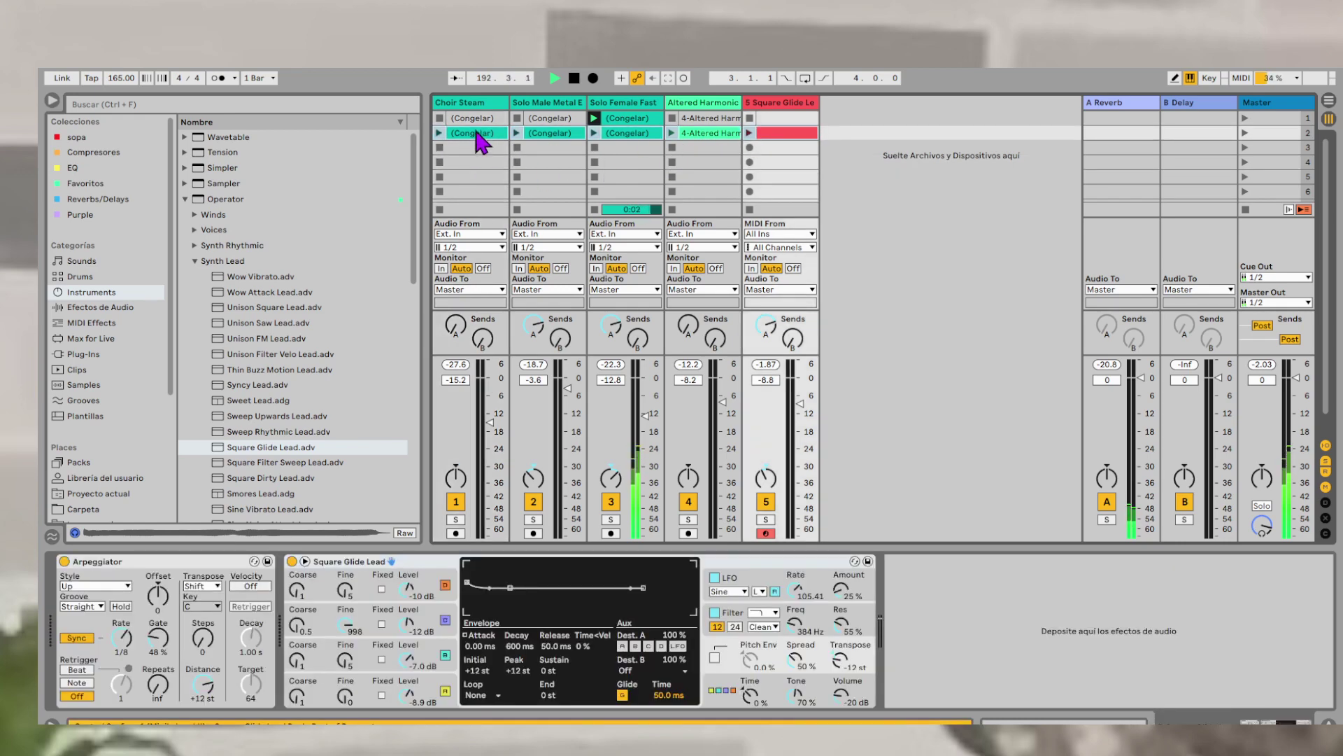
{"action": "left_click_drag", "start_coordinate": [476, 133], "coordinate": [473, 149]}
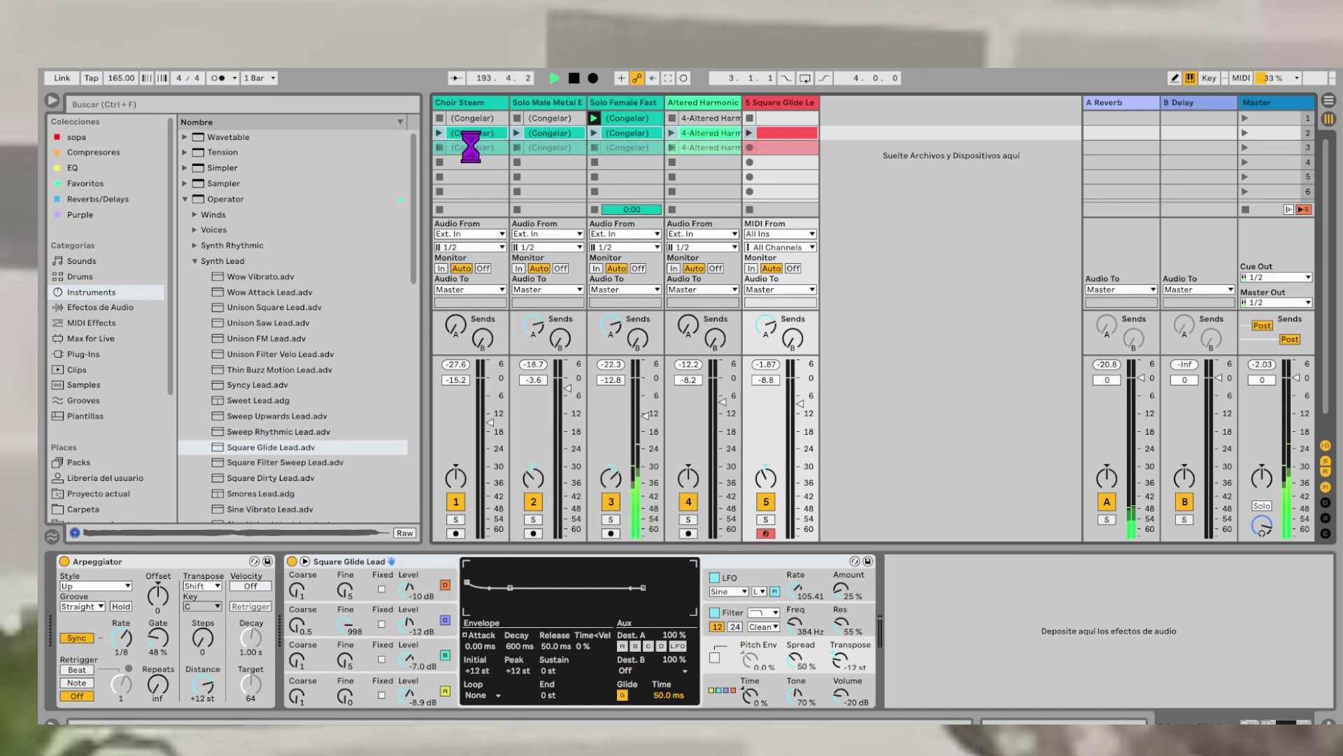
- Move the first scene's Solo Female Fast clip start and loop start to bar 3, with an eight-bar loop ending at bar 11
{"action": "left_click", "coordinate": [925, 182]}
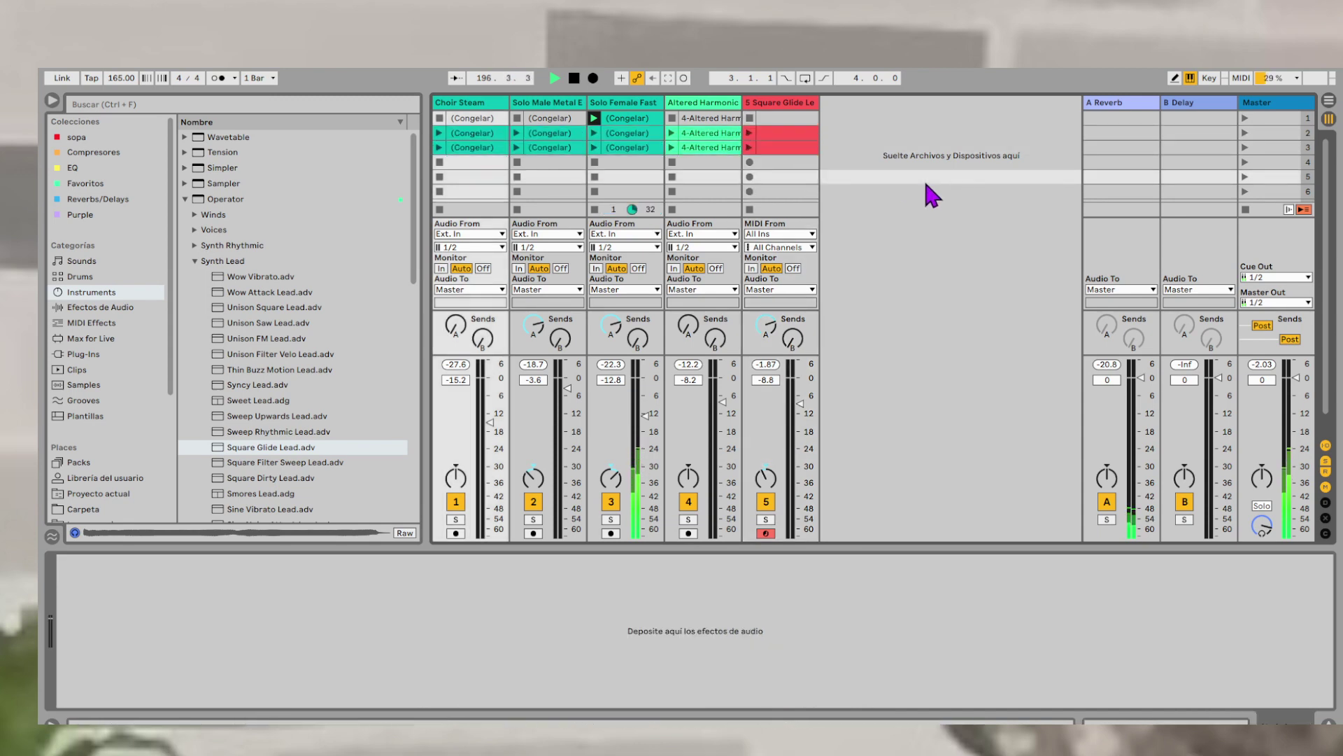
{"action": "left_click", "coordinate": [645, 118]}
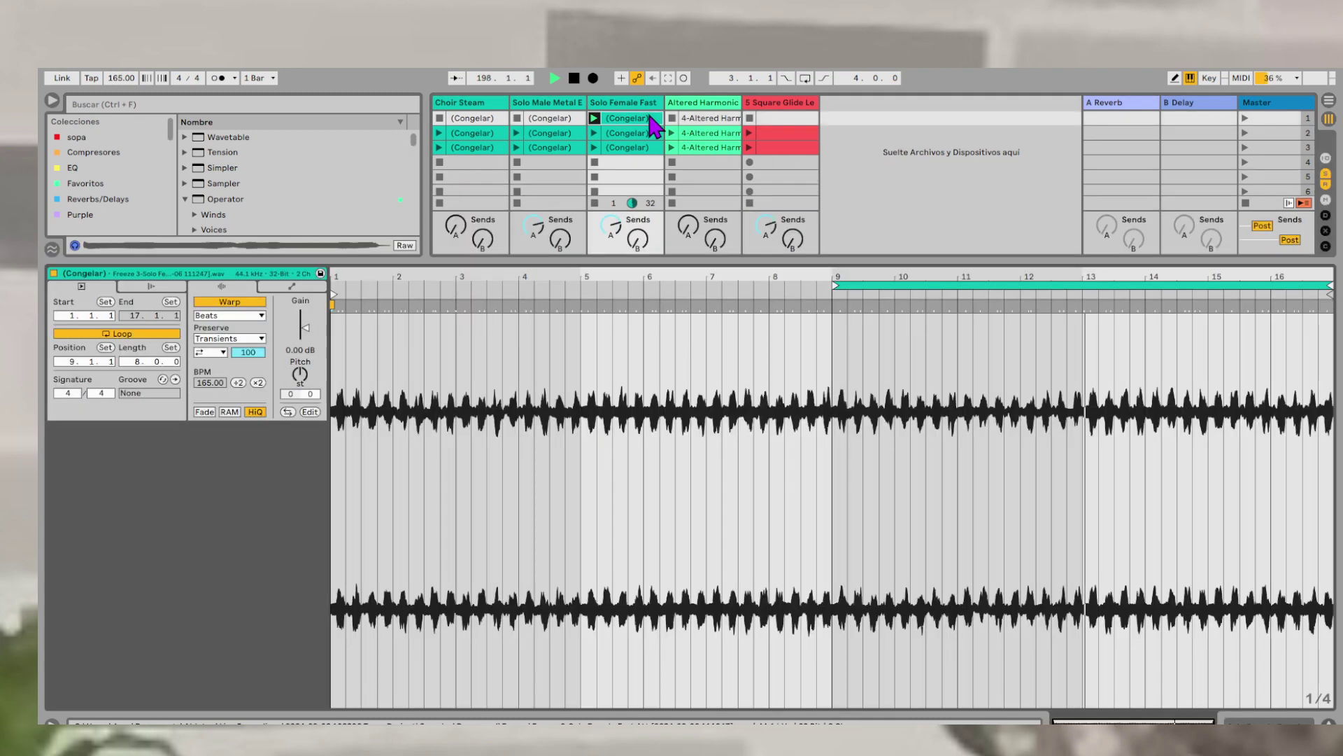
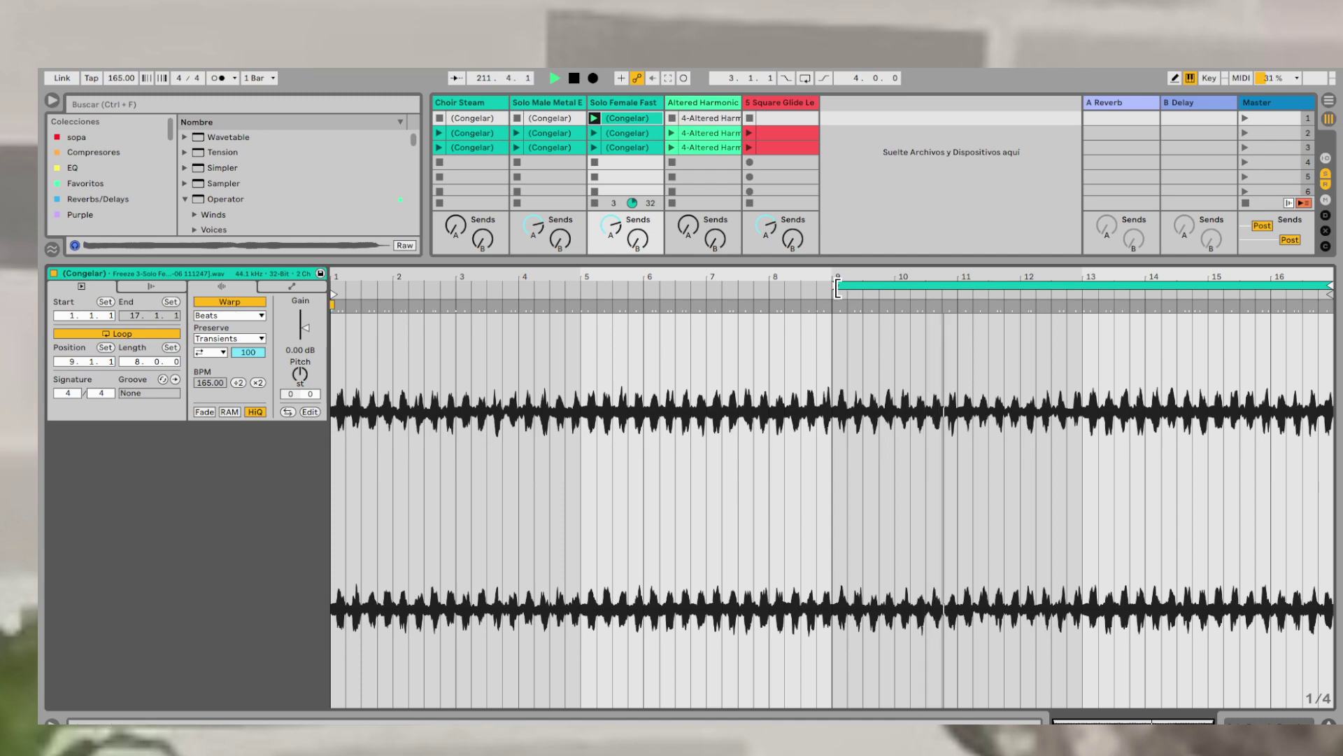
{"action": "key", "text": "space"}
{"action": "key", "text": "space"}
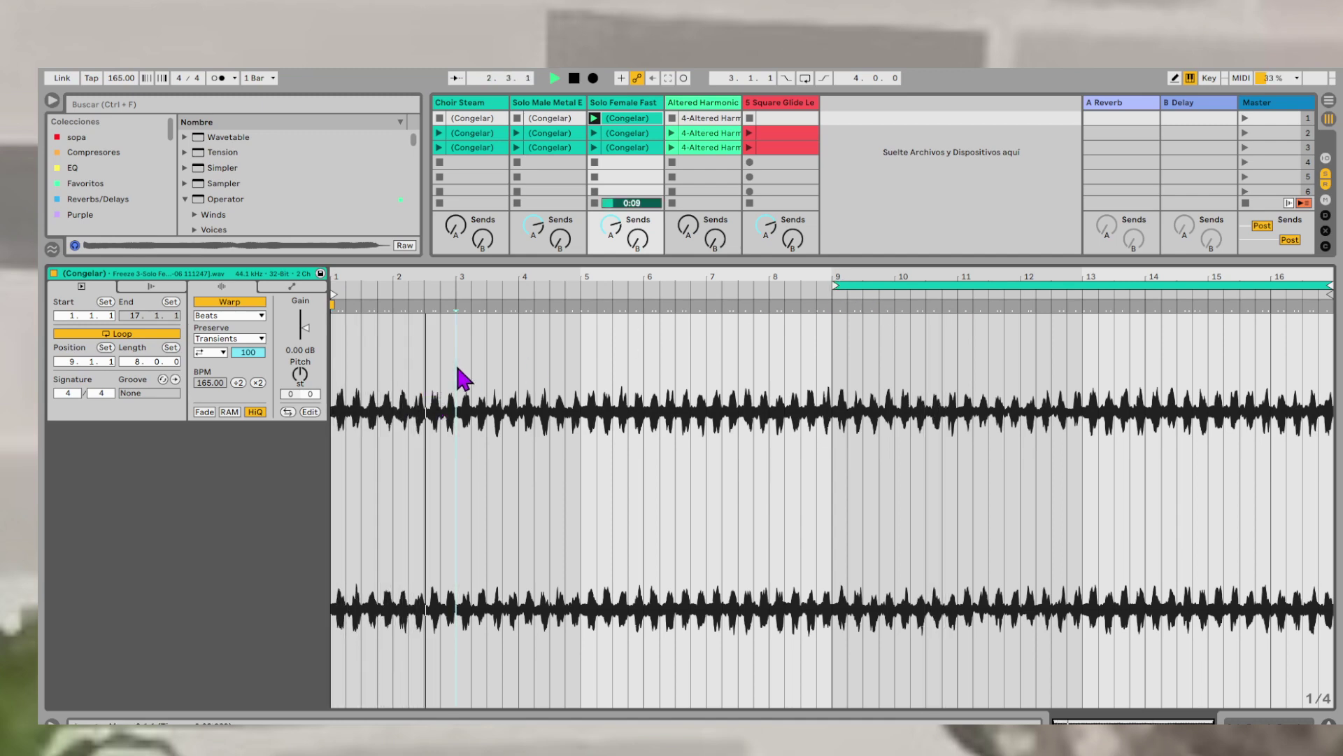
{"action": "key", "text": "space"}
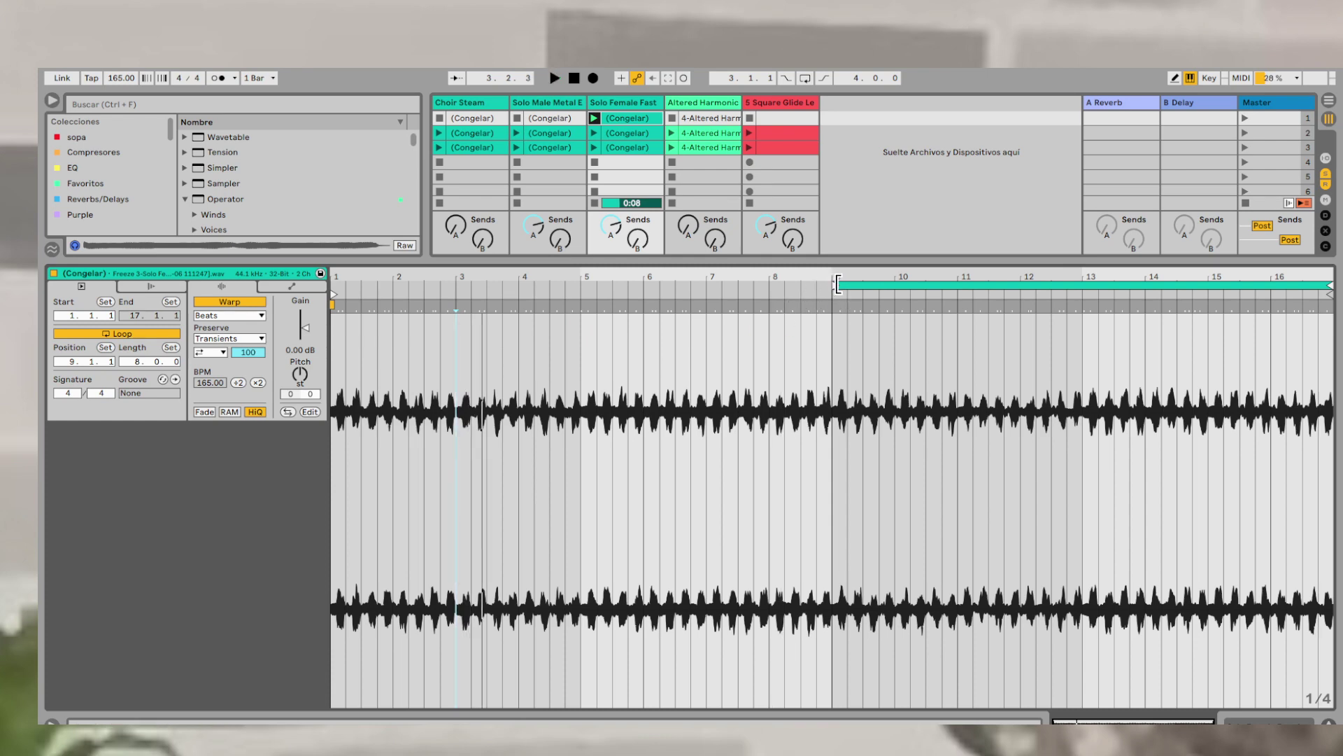
{"action": "mouse_move", "coordinate": [838, 285]}
{"action": "left_mouse_down"}
{"action": "mouse_move", "coordinate": [489, 285]}
{"action": "mouse_move", "coordinate": [462, 306]}
{"action": "left_mouse_up"}
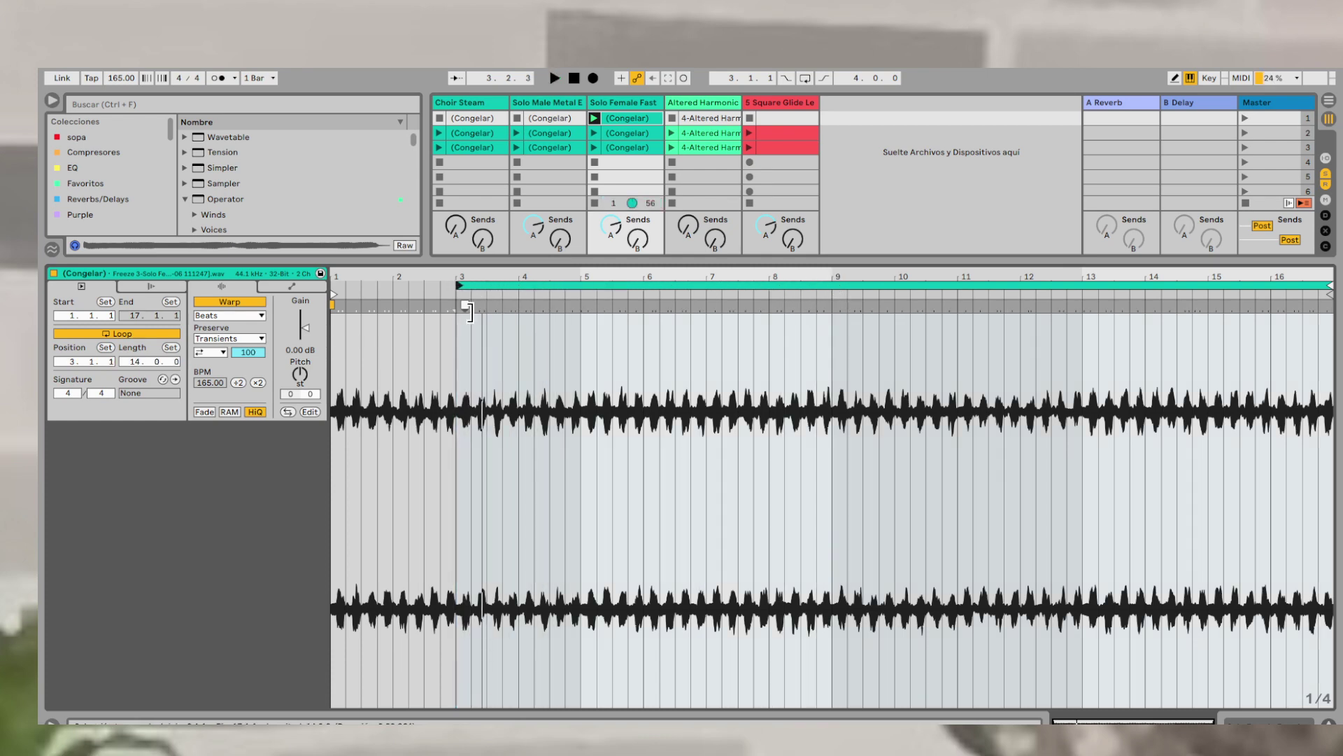
{"action": "key", "text": "space"}
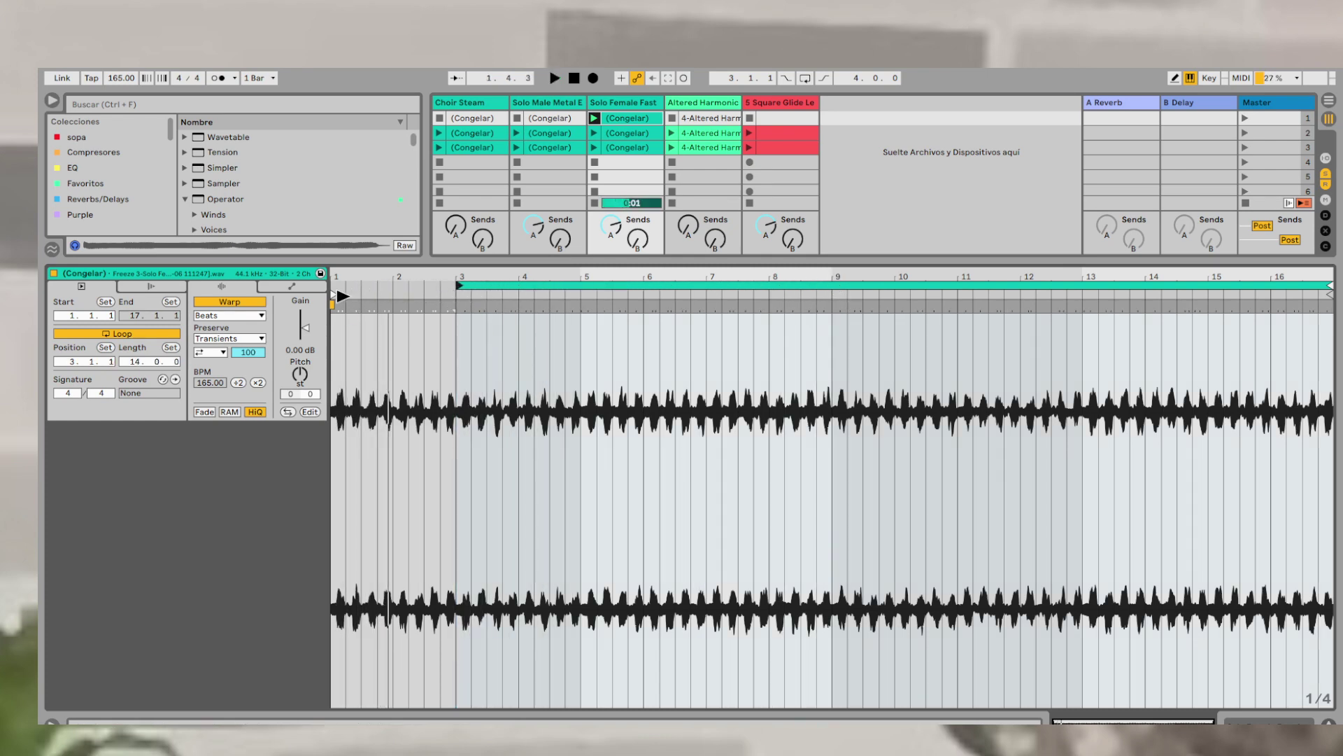
{"action": "mouse_move", "coordinate": [348, 294]}
{"action": "left_mouse_down"}
{"action": "mouse_move", "coordinate": [494, 291]}
{"action": "mouse_move", "coordinate": [456, 292]}
{"action": "left_mouse_up"}
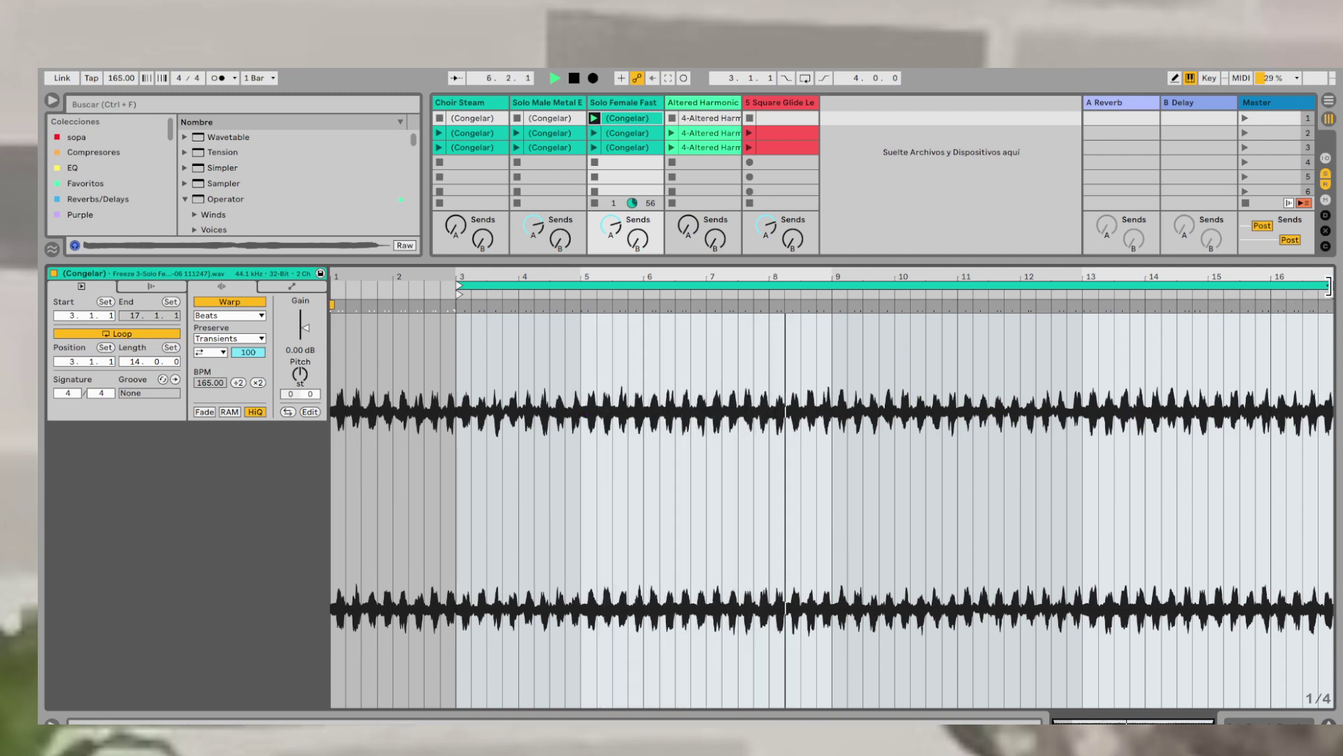
{"action": "left_click_drag", "start_coordinate": [1329, 285], "coordinate": [955, 286]}
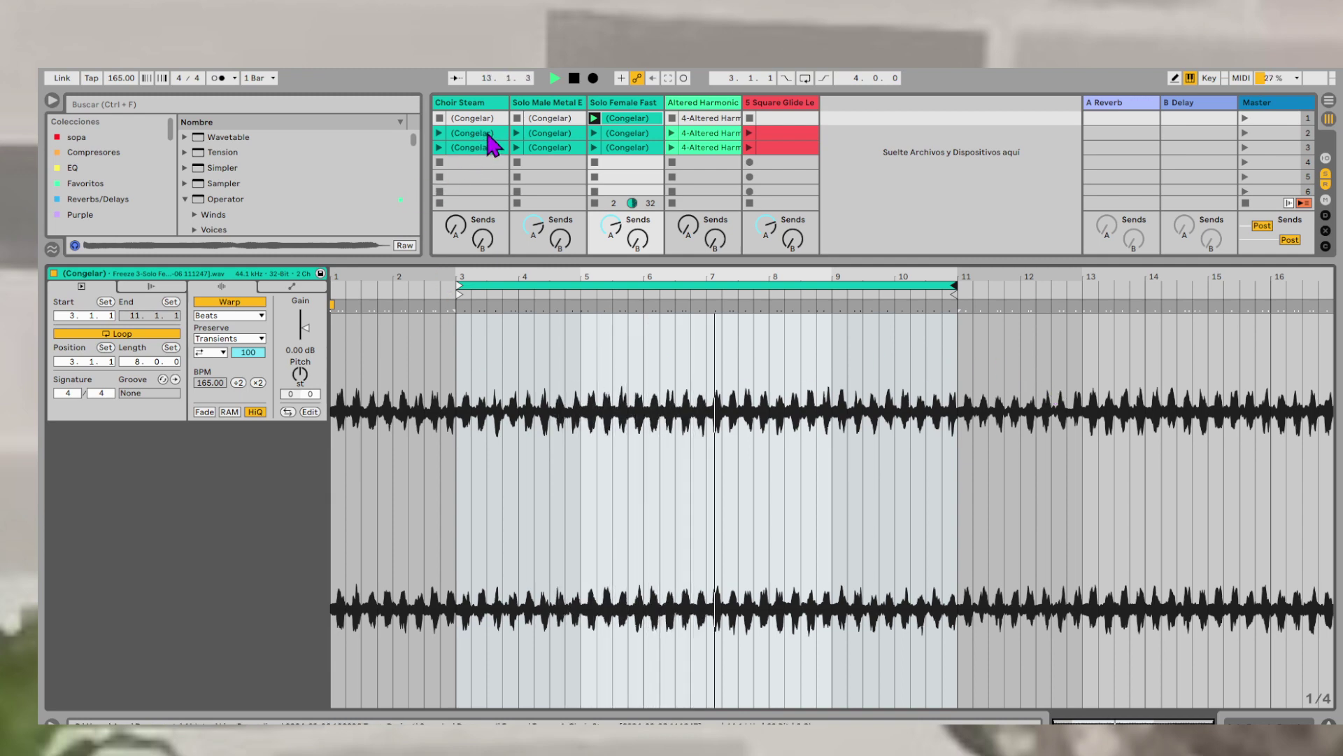
- Copy the first scene's Solo Female Fast clip over the same track's clips in the second and third scenes
{"action": "mouse_move", "coordinate": [634, 117]}
{"action": "left_mouse_down"}
{"action": "mouse_move", "coordinate": [627, 148]}
{"action": "mouse_move", "coordinate": [629, 122]}
{"action": "left_mouse_up"}
{"action": "left_click", "coordinate": [632, 119], "text": "shift"}
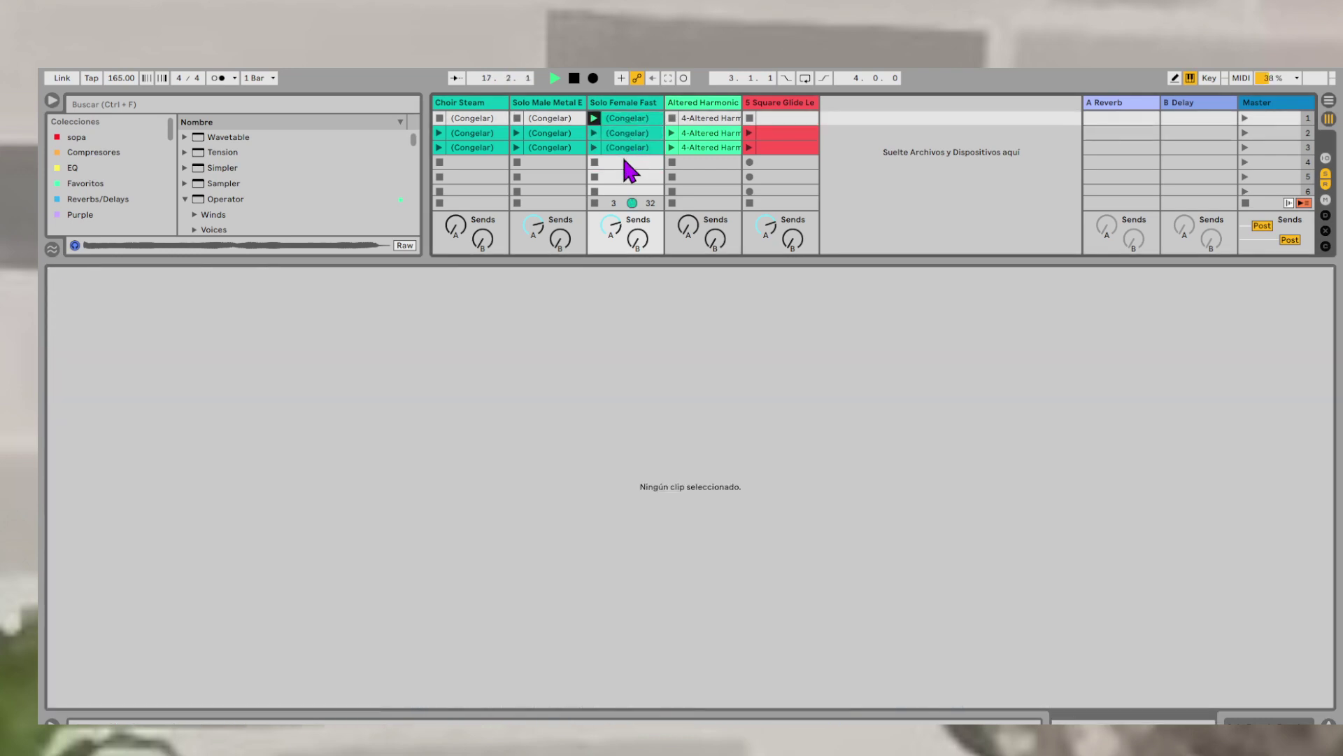
{"action": "left_click", "coordinate": [626, 149]}
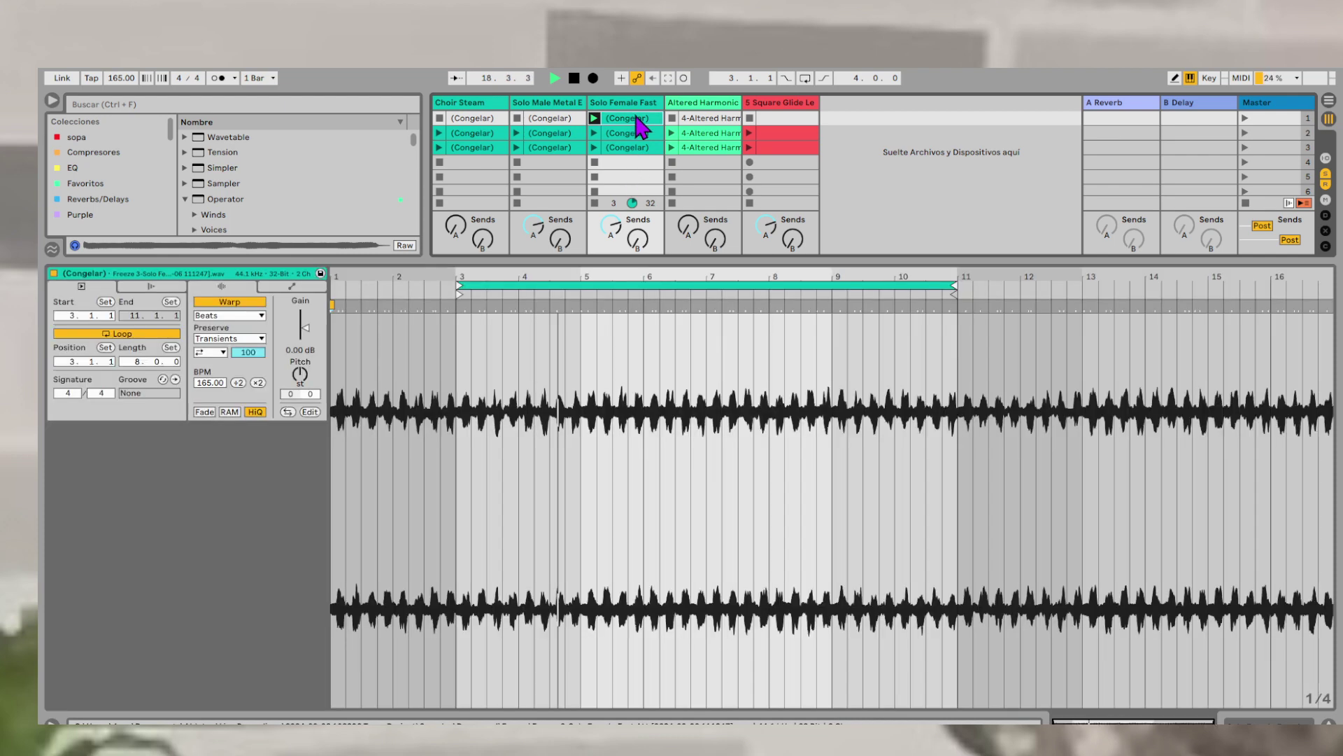
{"action": "left_click", "coordinate": [633, 119]}
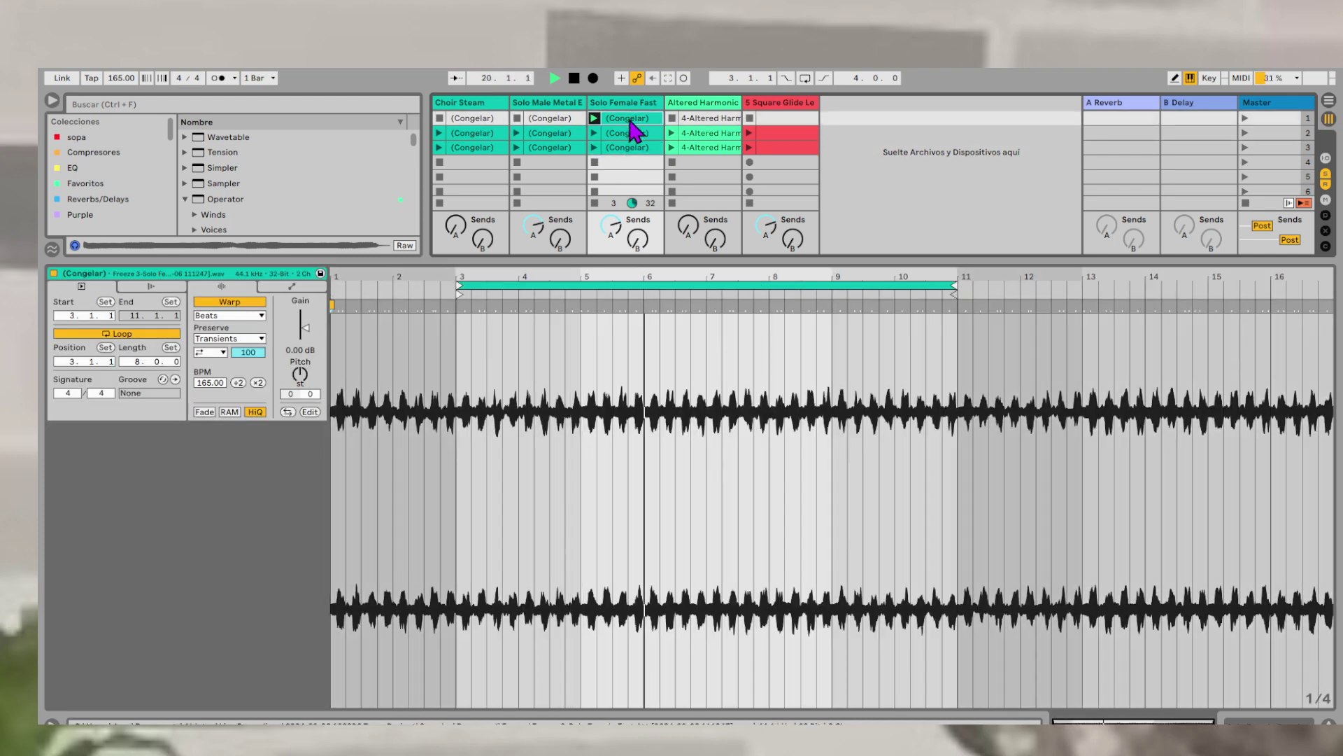
{"action": "left_click", "coordinate": [627, 132]}
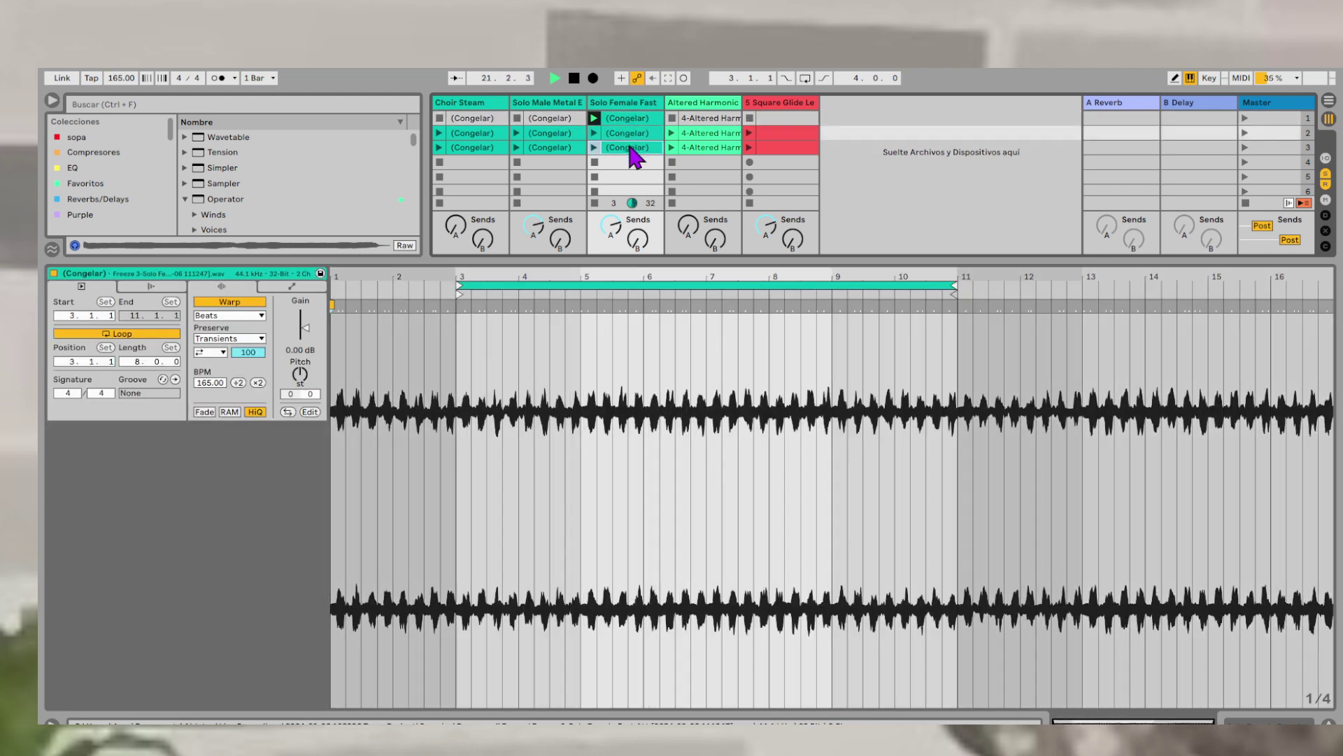
{"action": "left_click", "coordinate": [629, 133]}
{"action": "left_click_drag", "start_coordinate": [632, 155], "coordinate": [633, 158]}
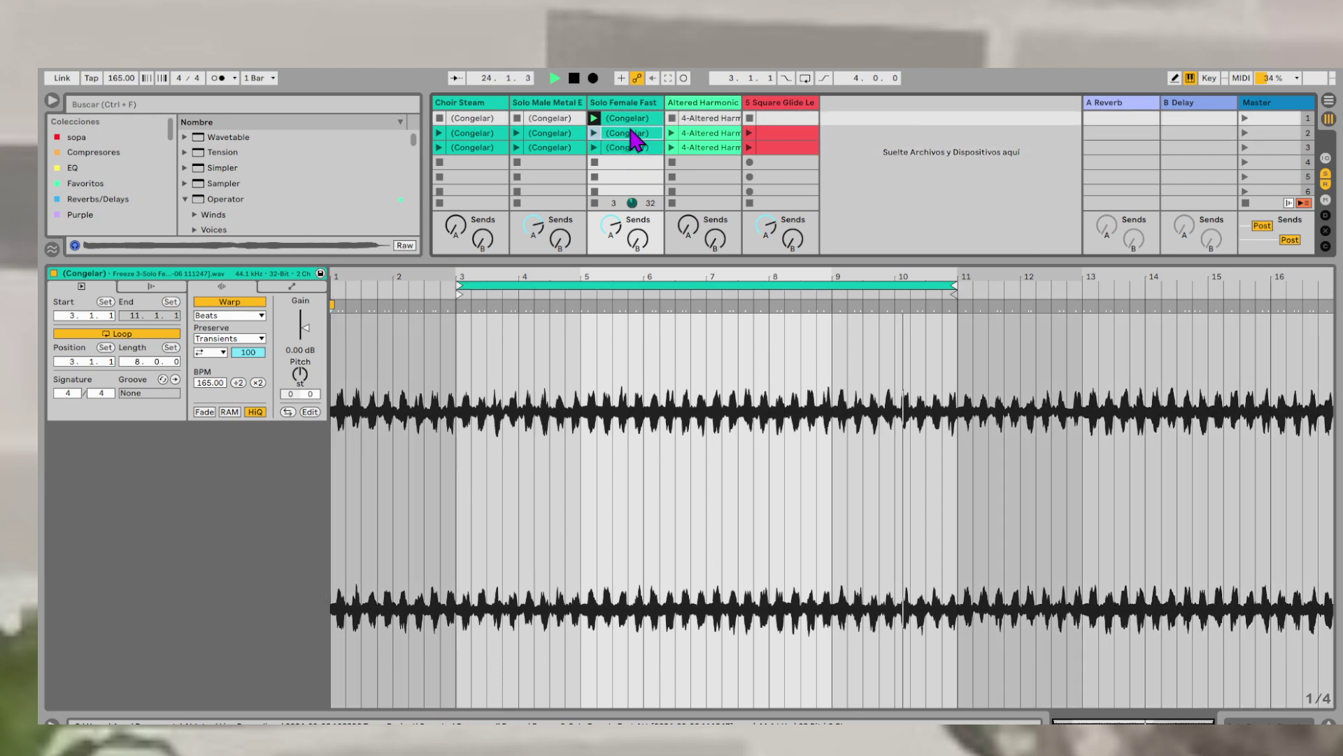
- Set the second scene's Altered Harmonic clip to start at bar 3 and loop eight bars up to bar 11
{"action": "left_click", "coordinate": [697, 133]}
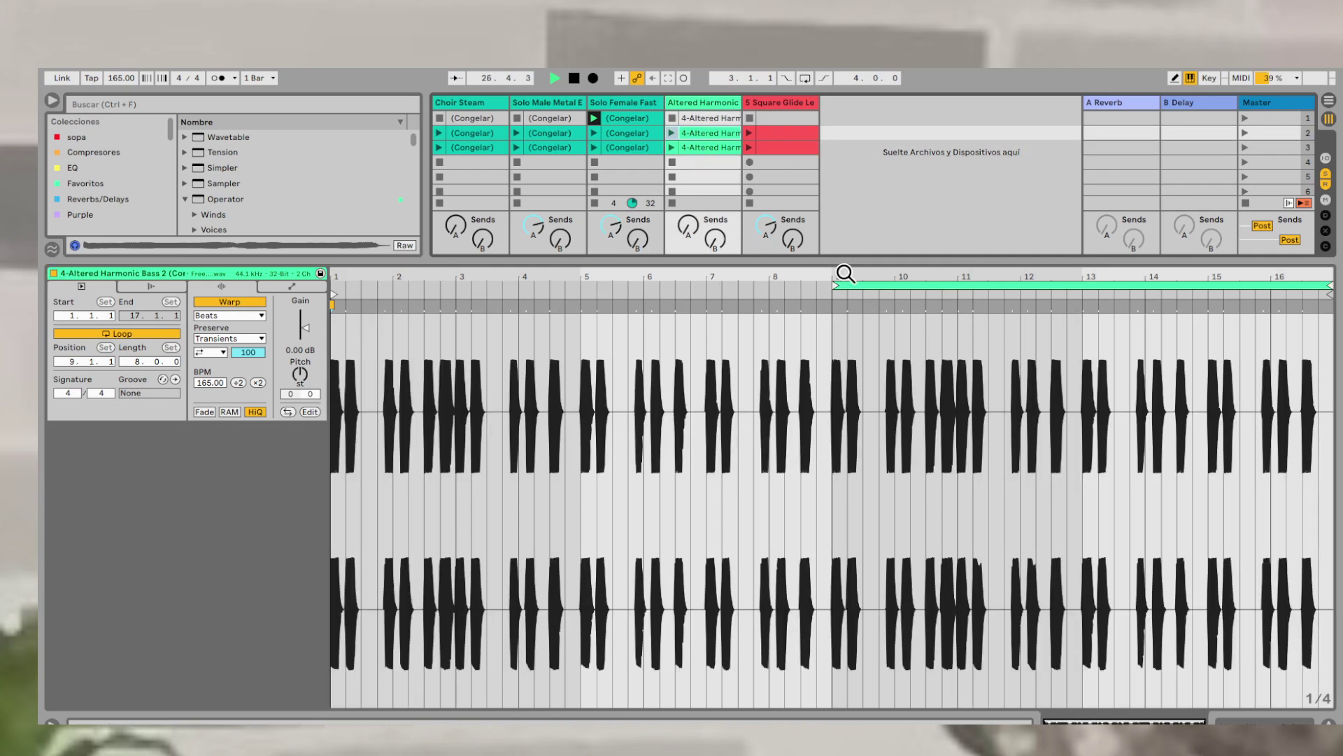
{"action": "left_click_drag", "start_coordinate": [818, 284], "coordinate": [458, 281]}
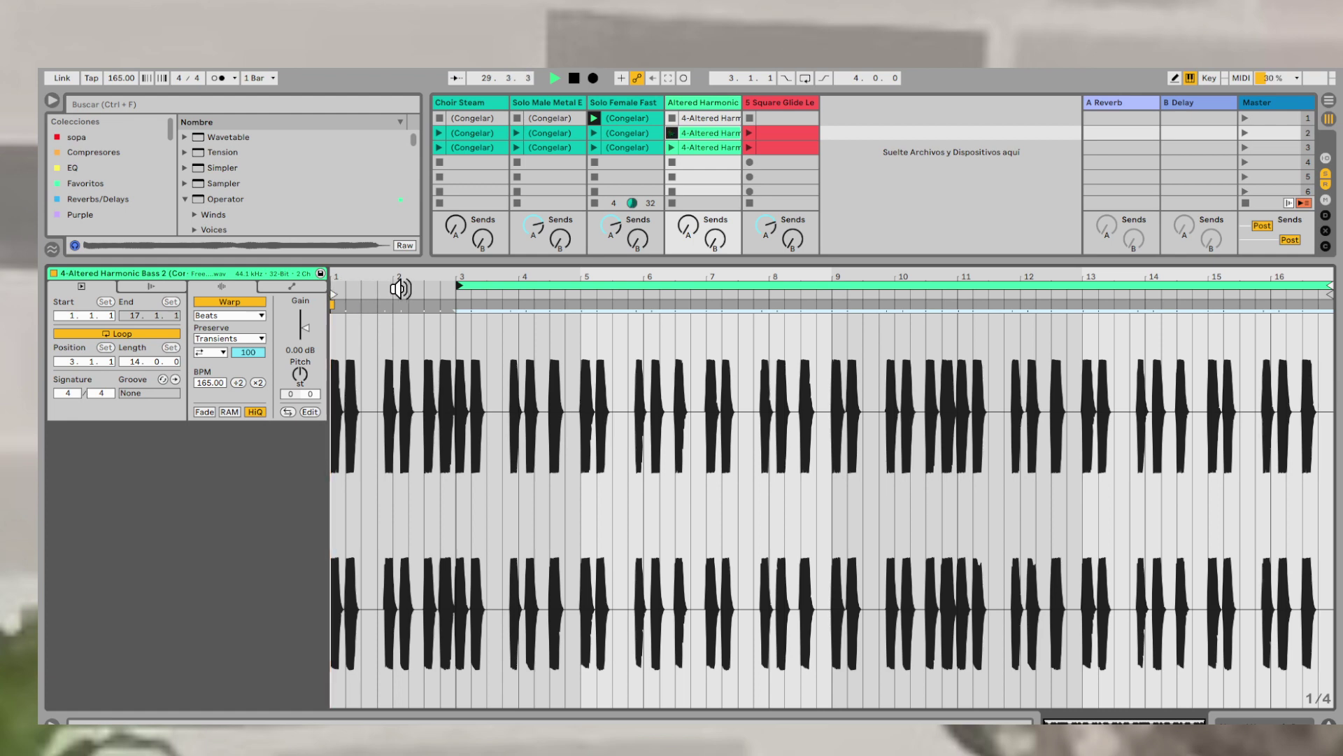
{"action": "left_click", "coordinate": [339, 288]}
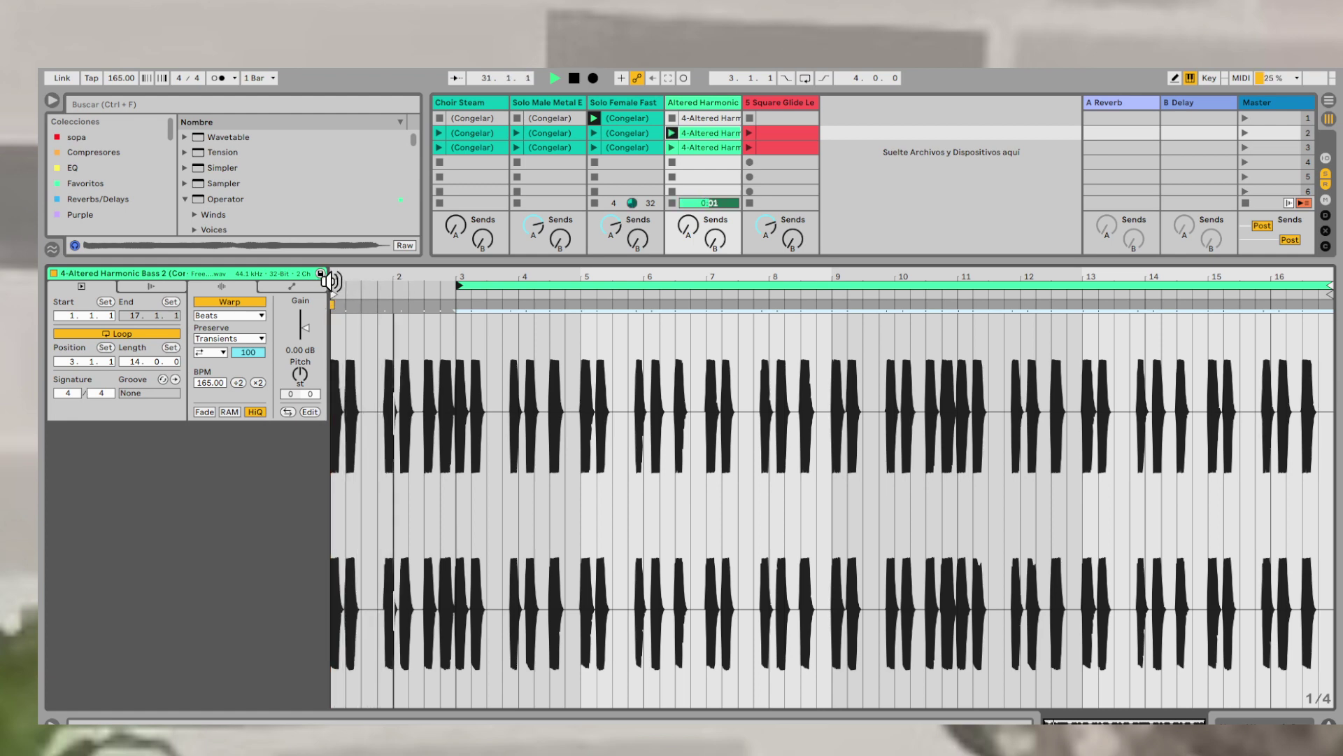
{"action": "left_click_drag", "start_coordinate": [332, 303], "coordinate": [460, 294]}
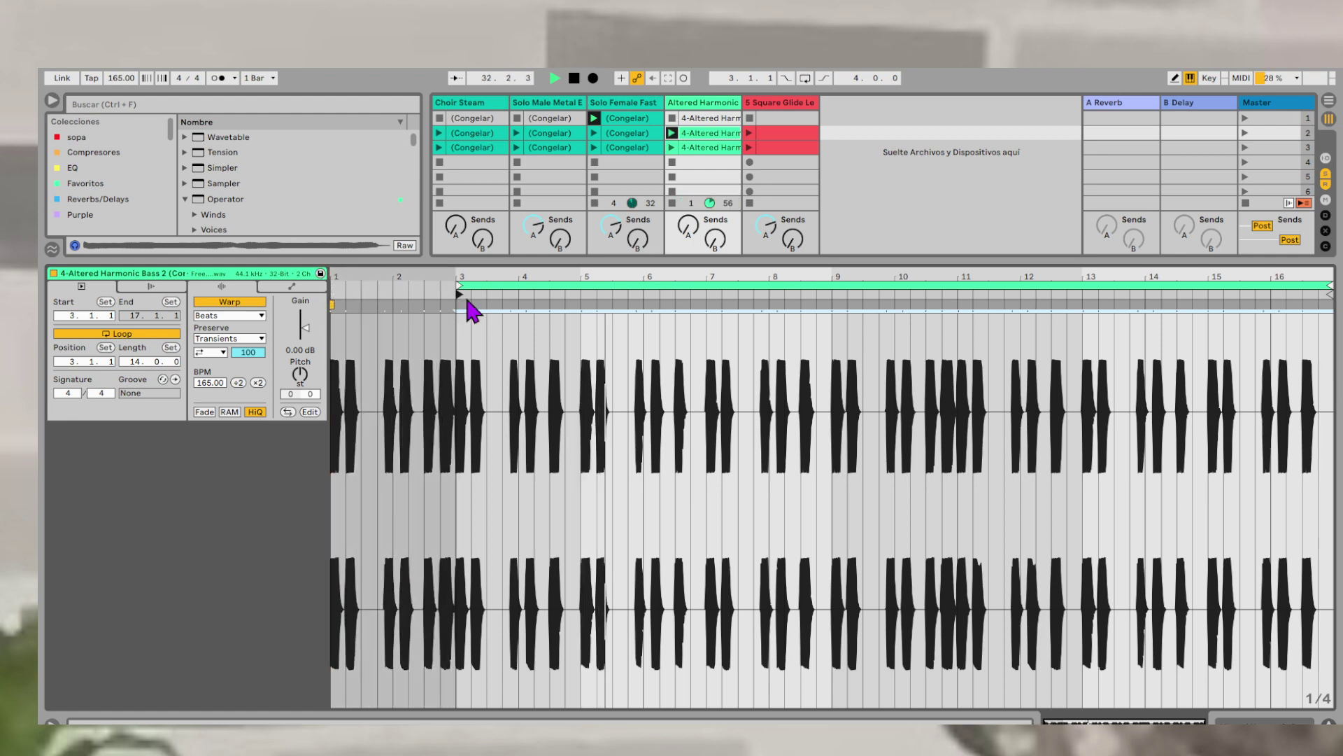
{"action": "left_click_drag", "start_coordinate": [1329, 294], "coordinate": [951, 300]}
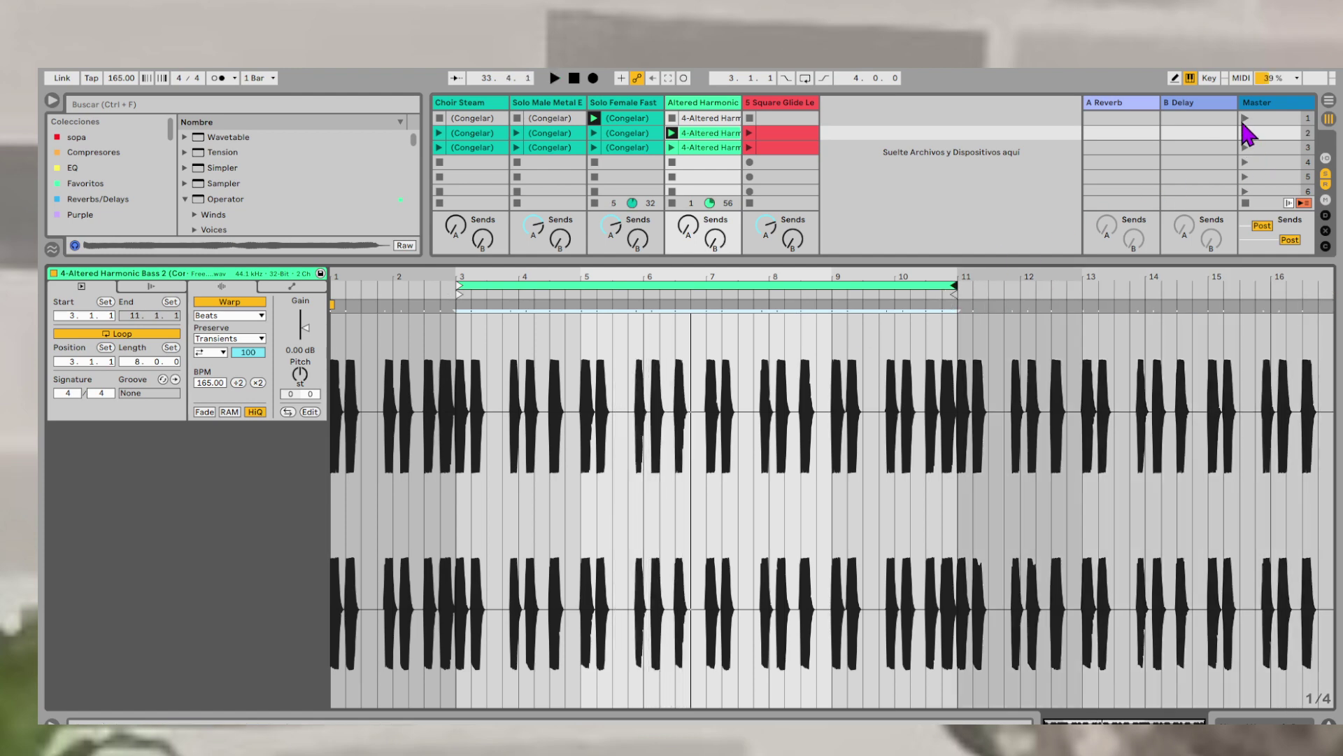
- Play the second scene's Solo Female Fast and Altered Harmonic clips together to check their loop alignment
{"action": "left_click", "coordinate": [635, 133]}
{"action": "left_click", "coordinate": [691, 133]}
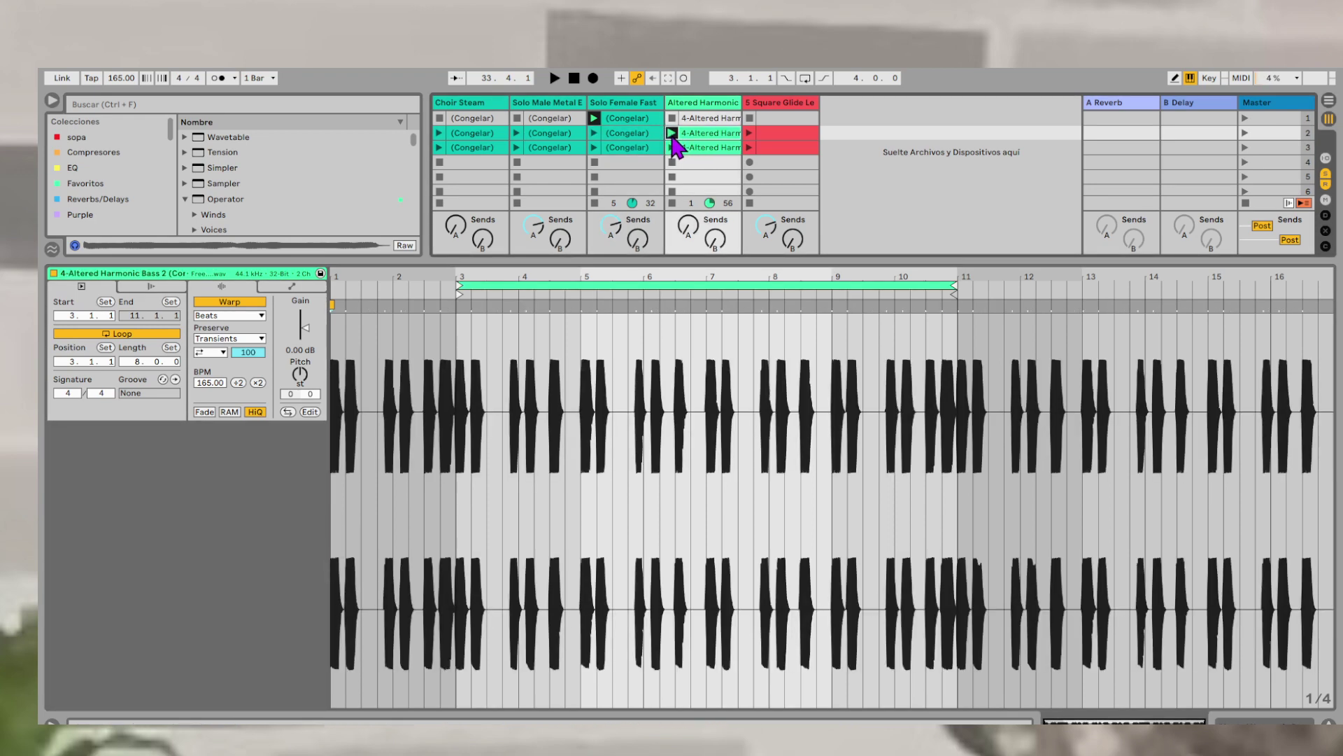
{"action": "key", "text": "space"}
{"action": "left_click", "coordinate": [596, 134]}
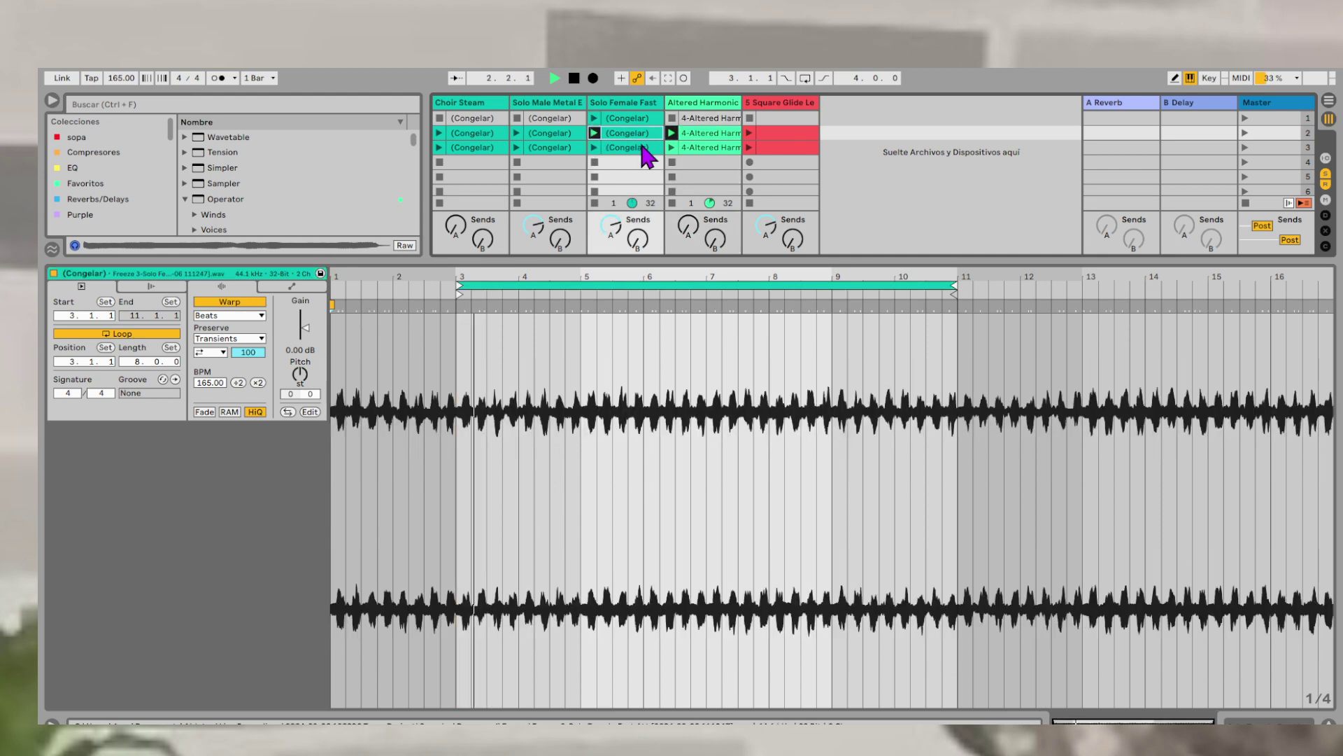
{"action": "key", "text": "space"}
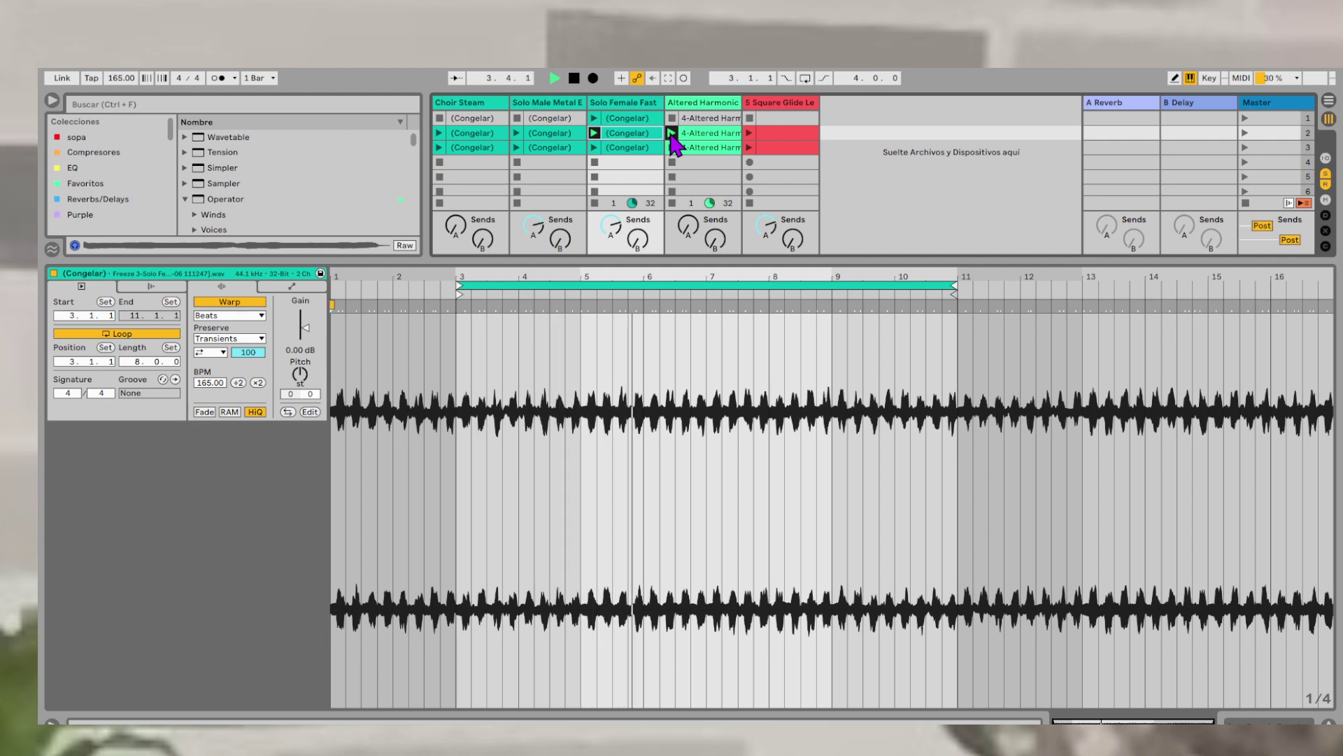
- Copy the second scene's Altered Harmonic clip over the clip below it in the third scene
{"action": "left_click", "coordinate": [702, 132]}
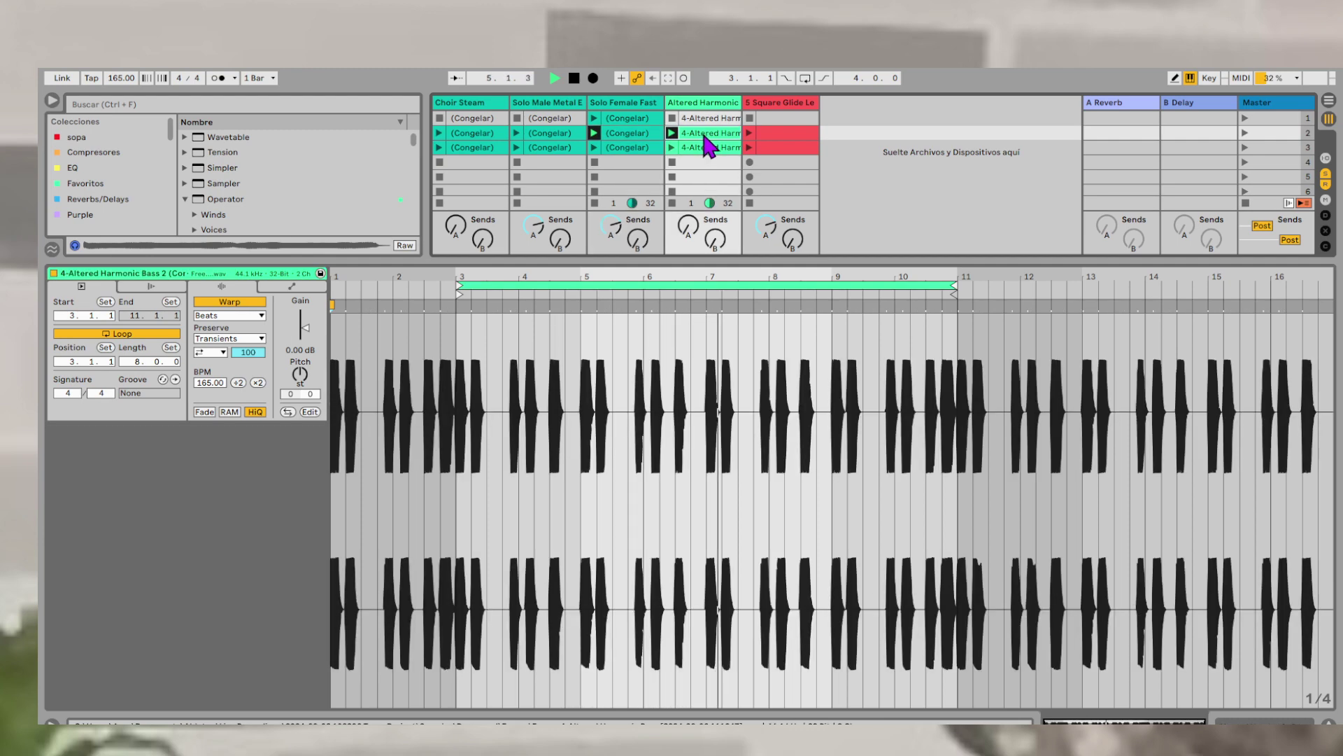
{"action": "left_click_drag", "start_coordinate": [710, 133], "coordinate": [709, 147]}
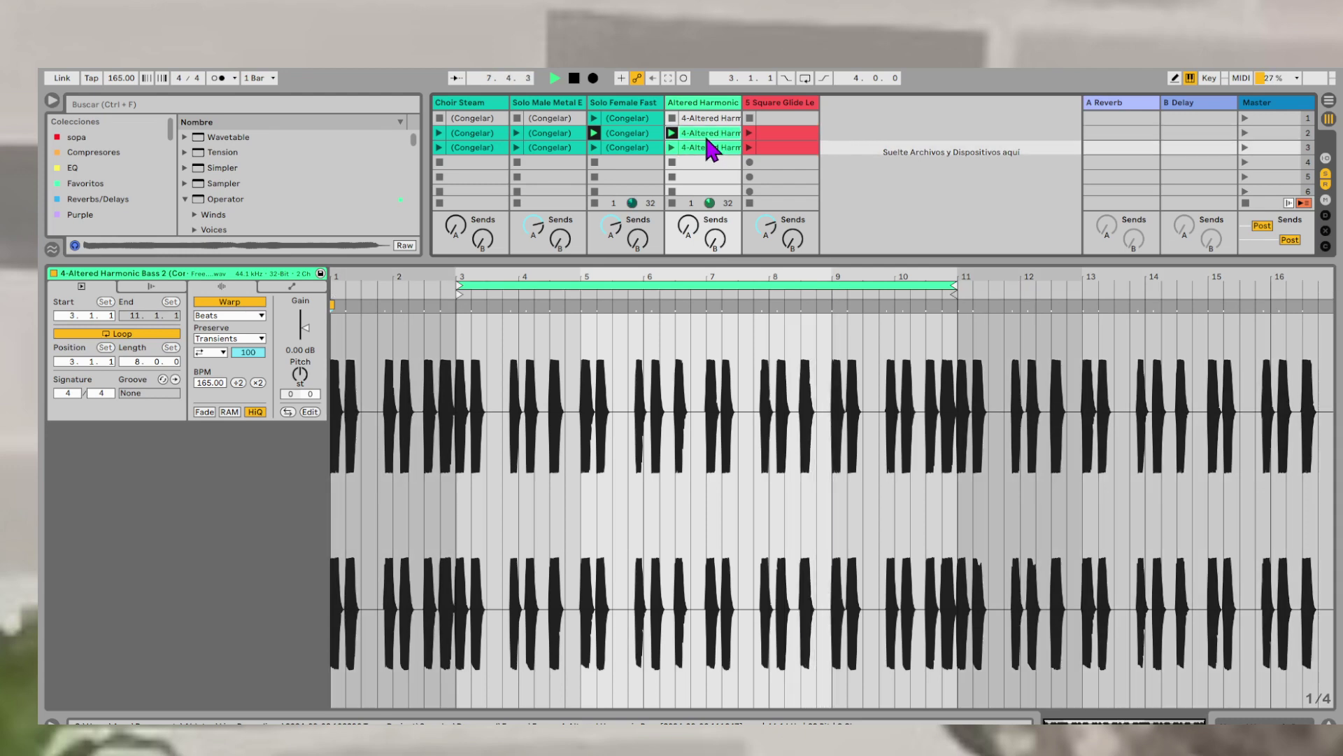
{"action": "left_click", "coordinate": [708, 137]}
{"action": "left_click", "coordinate": [707, 152]}
{"action": "left_click", "coordinate": [716, 134]}
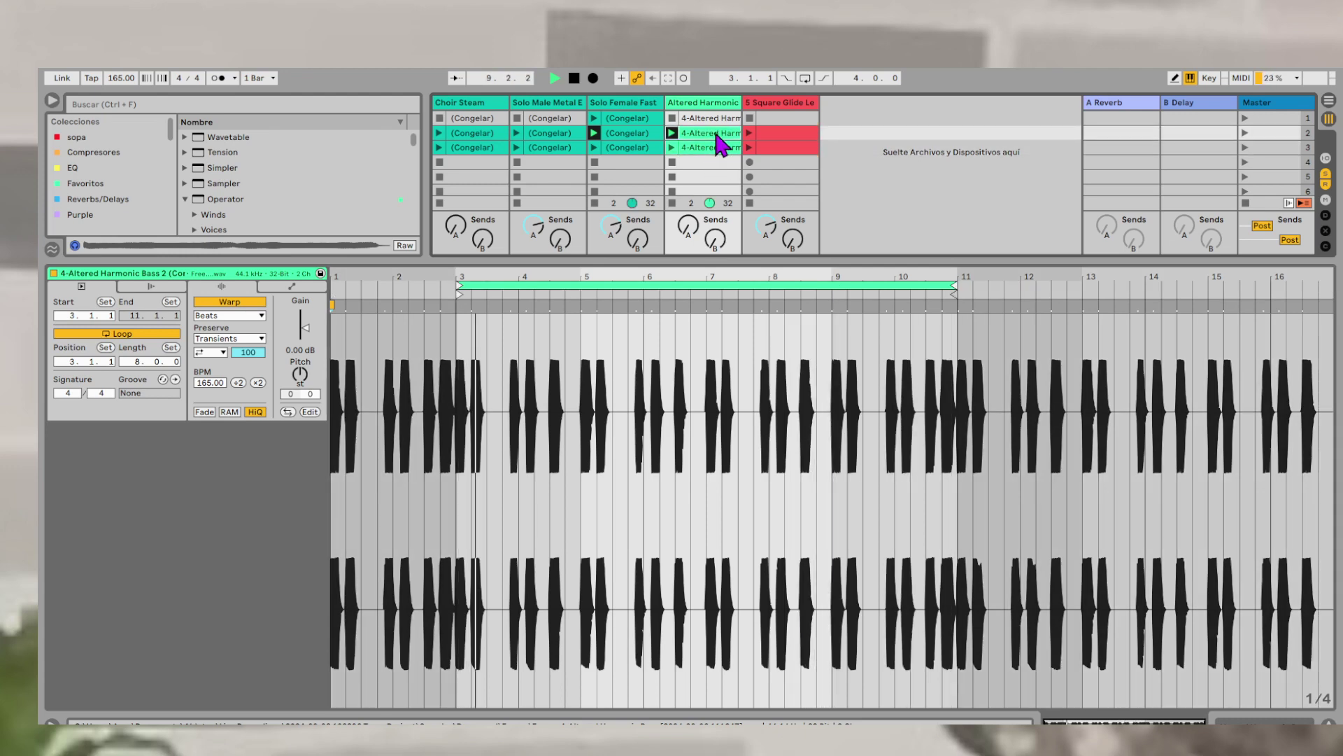
- Loop bars 3 to 11 of the second scene's Solo Male Metal clip, with playback starting at bar 3
{"action": "left_click", "coordinate": [570, 134]}
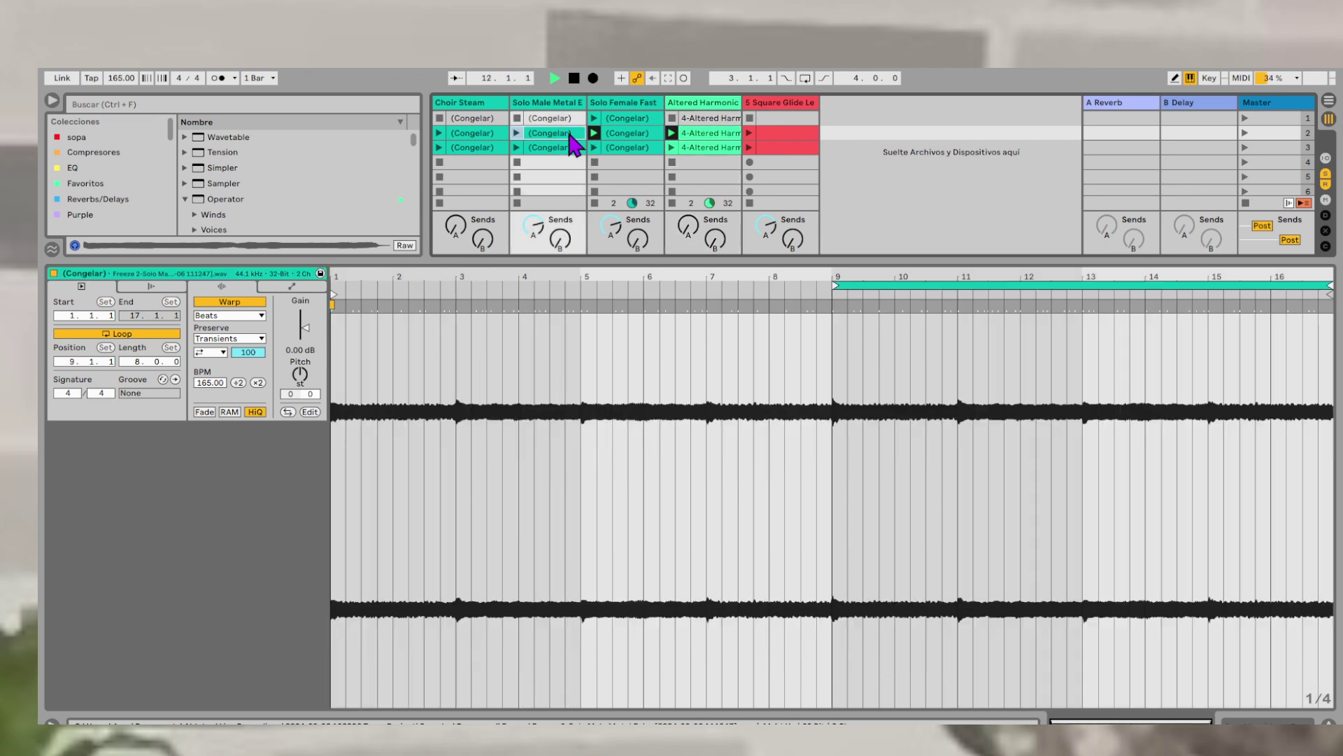
{"action": "left_click_drag", "start_coordinate": [459, 336], "coordinate": [917, 336]}
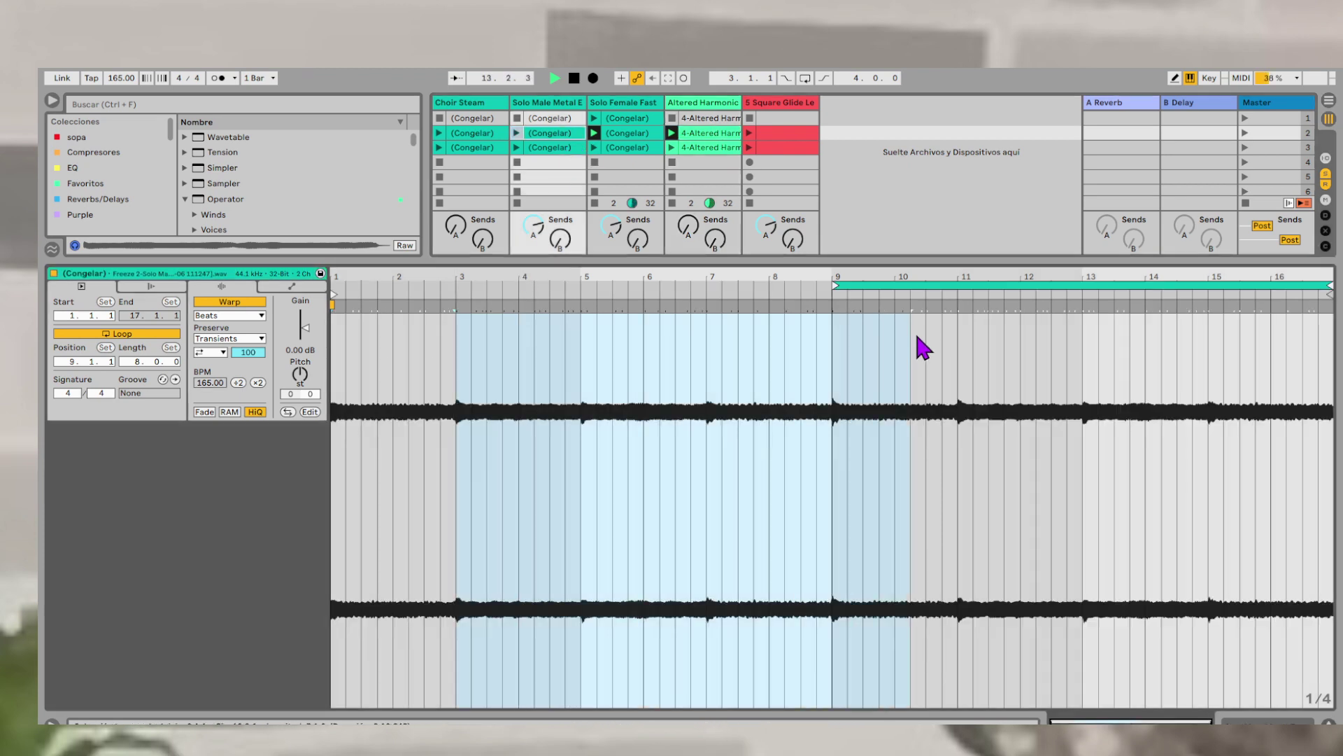
{"action": "key", "text": "ctrl+l"}
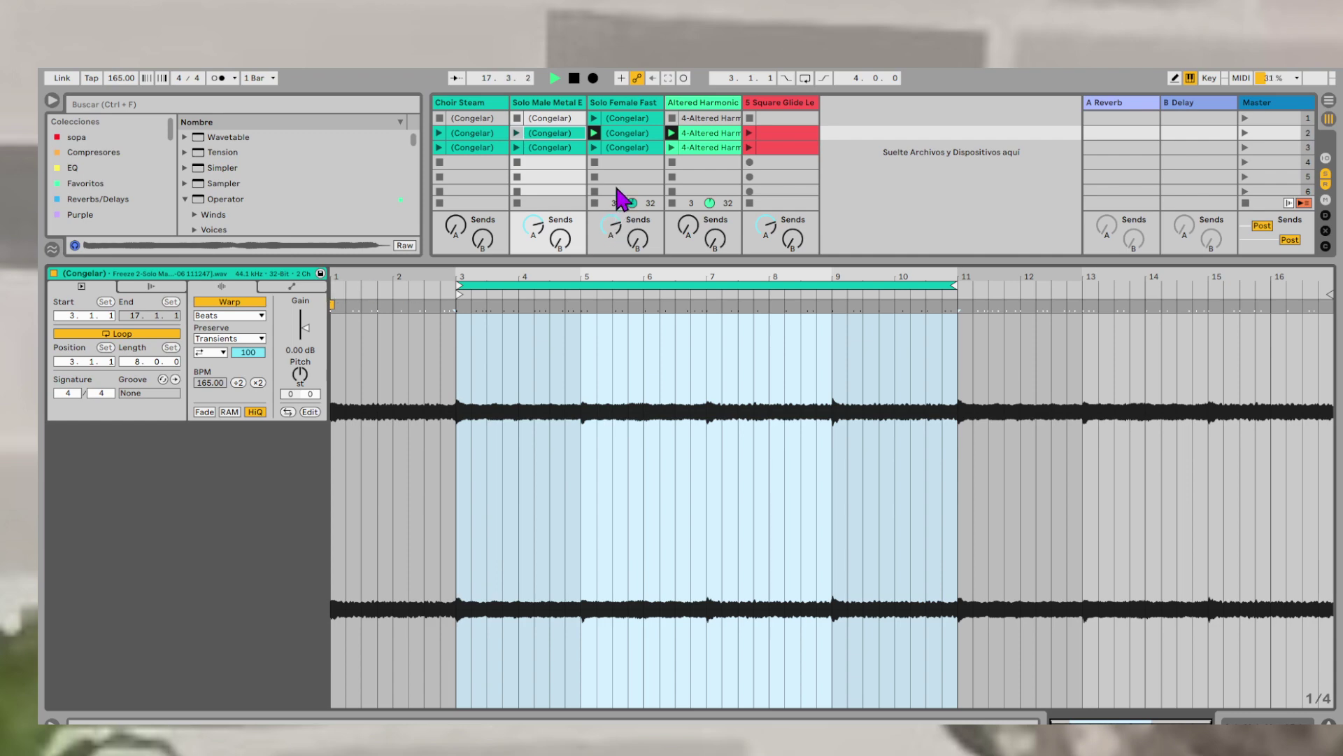
- Compare the Solo Female Fast and Solo Male Metal clip loops and play the whole second scene
{"action": "left_click", "coordinate": [606, 133]}
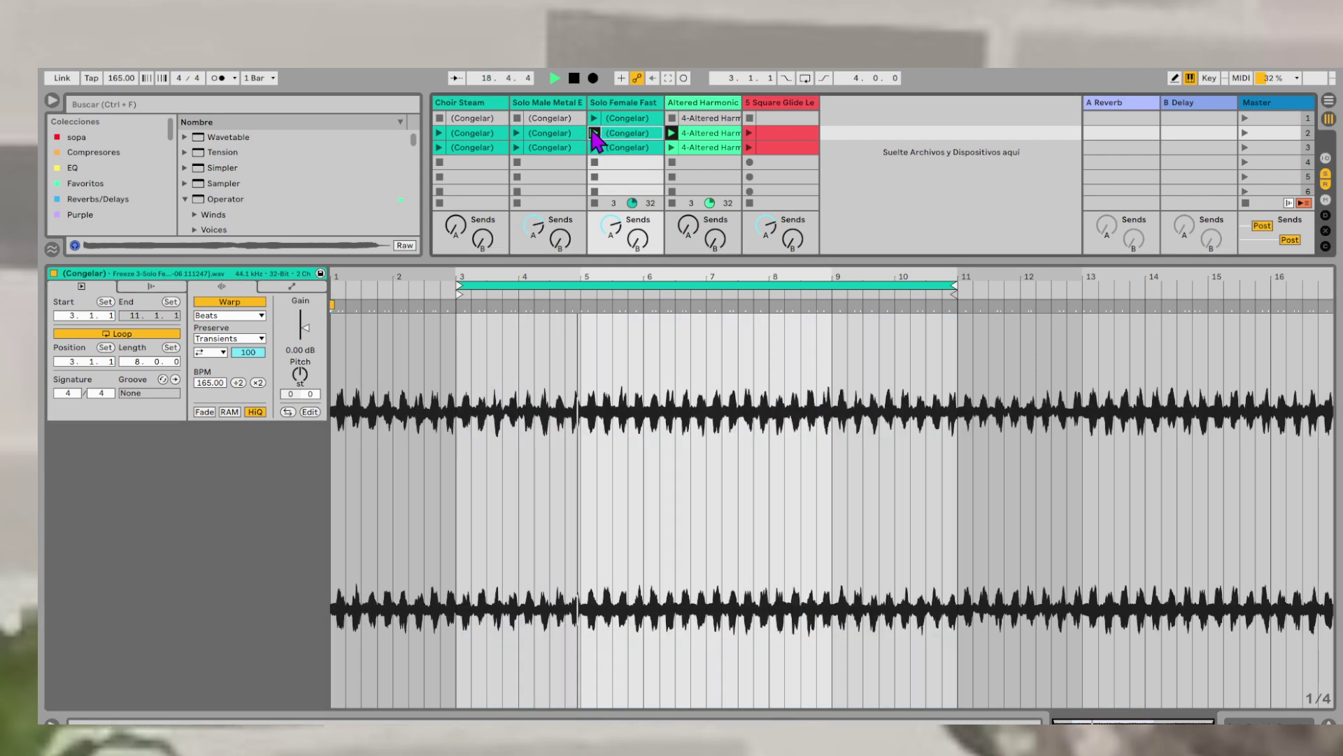
{"action": "left_click", "coordinate": [567, 136]}
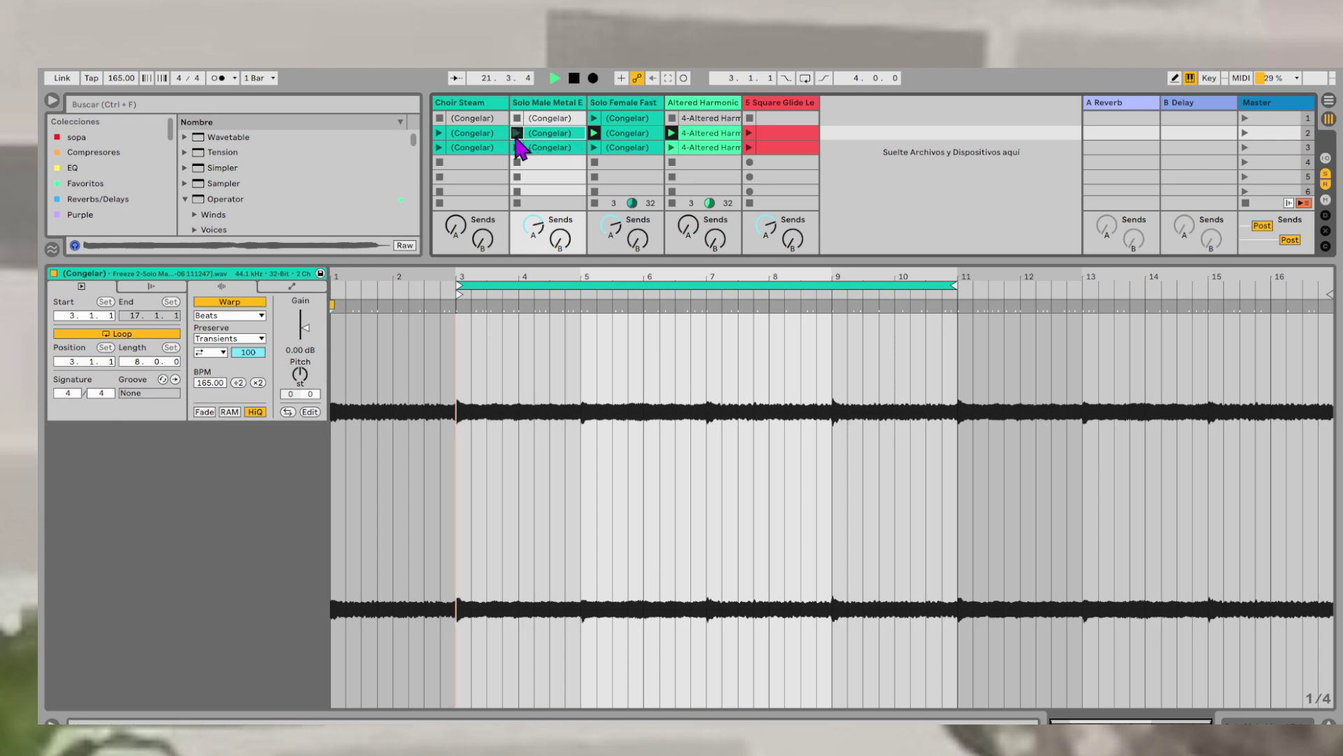
{"action": "left_click", "coordinate": [1256, 130]}
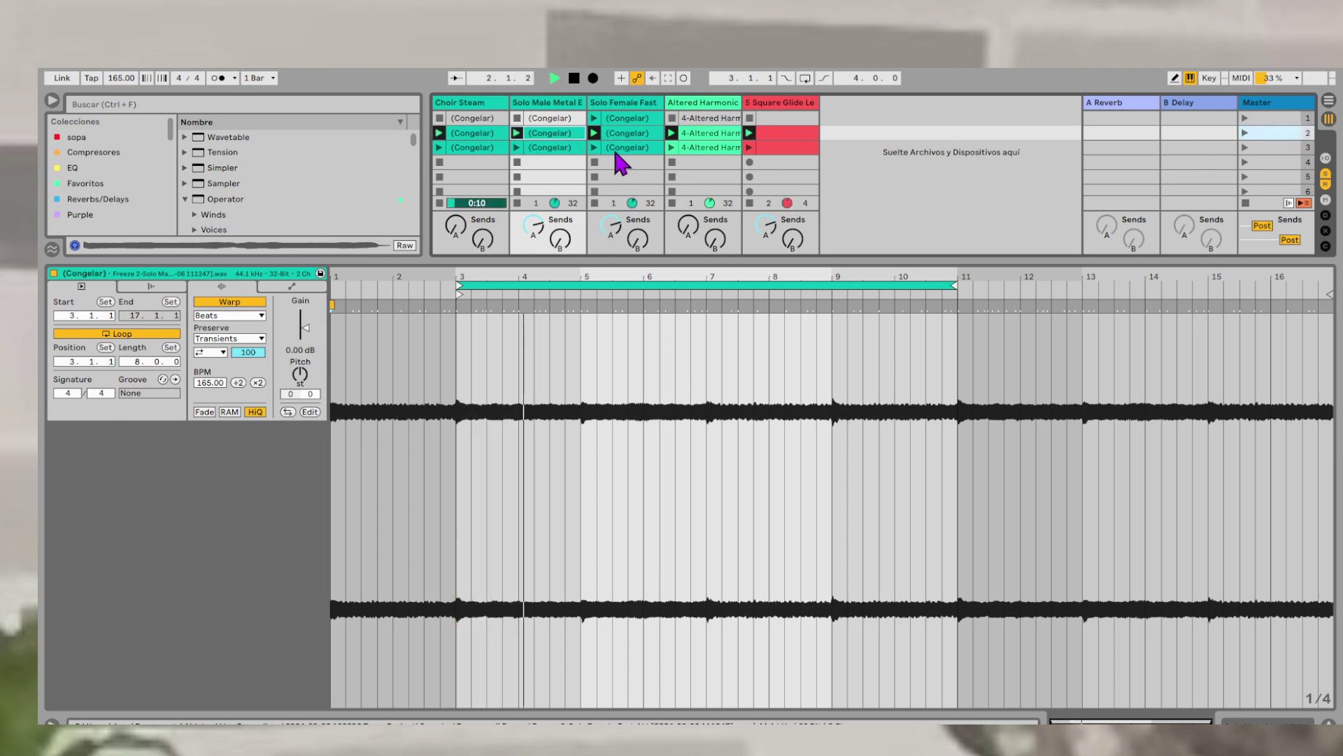
- Loop bars 3 to 11 of the second scene's Choir Steam clip, with playback starting at bar 3
{"action": "left_click", "coordinate": [472, 134]}
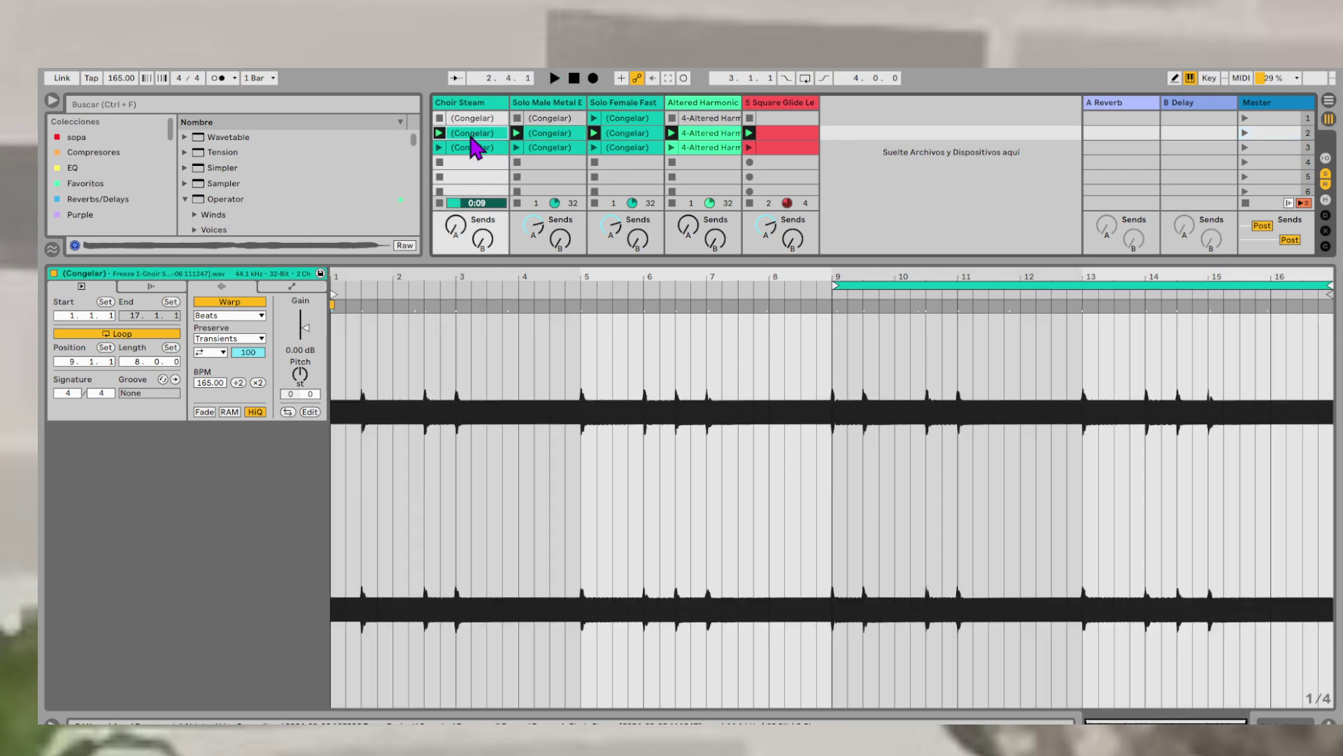
{"action": "left_click_drag", "start_coordinate": [450, 337], "coordinate": [948, 324]}
{"action": "key", "text": "ctrl+l"}
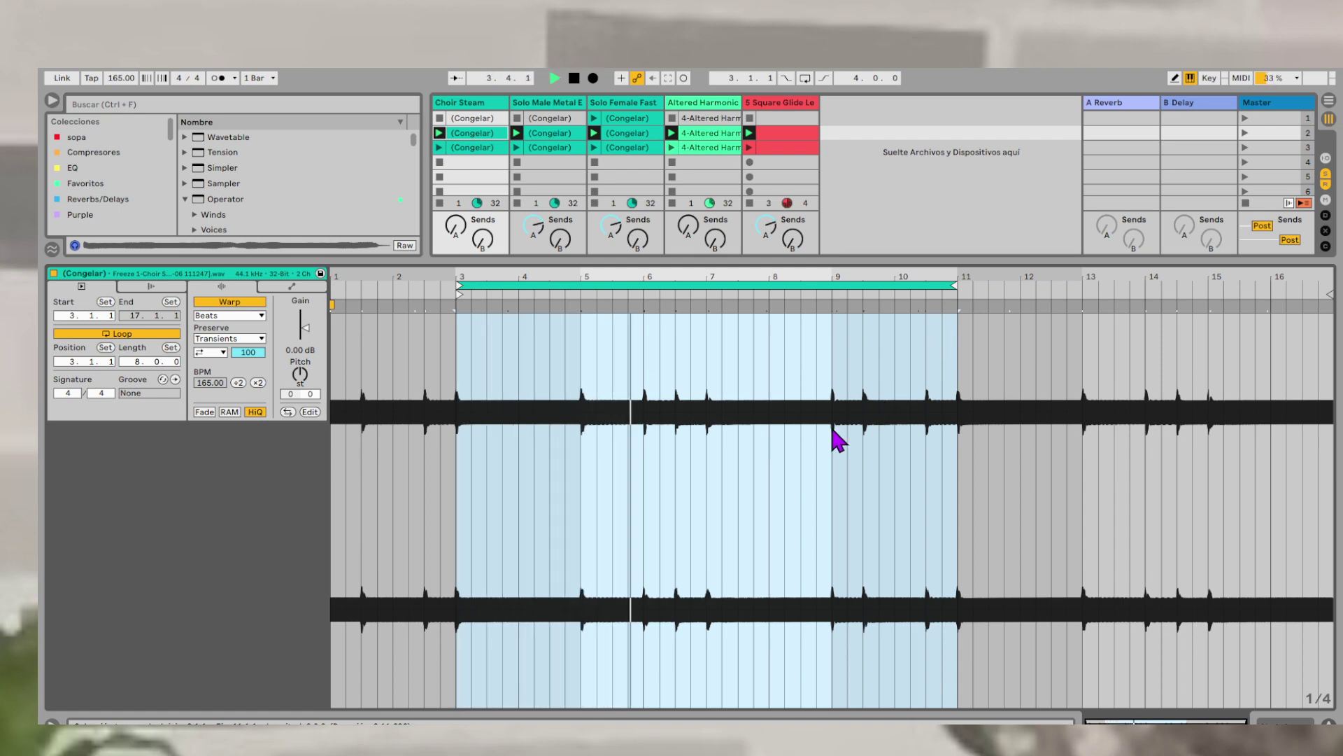
- Restart and stop playback to check the Choir Steam loop with the rest of the second scene
{"action": "key", "text": "space"}
{"action": "key", "text": "space"}
{"action": "key", "text": "space"}
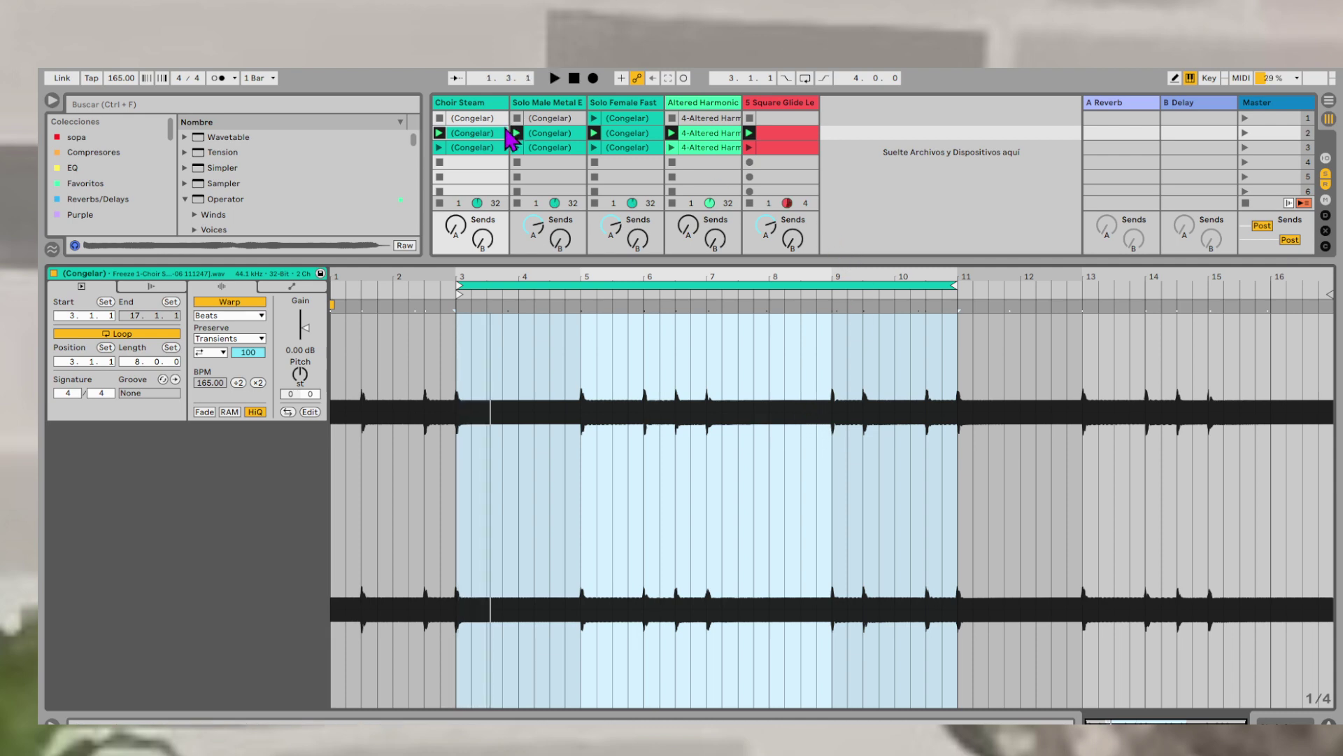
{"action": "left_click", "coordinate": [474, 135]}
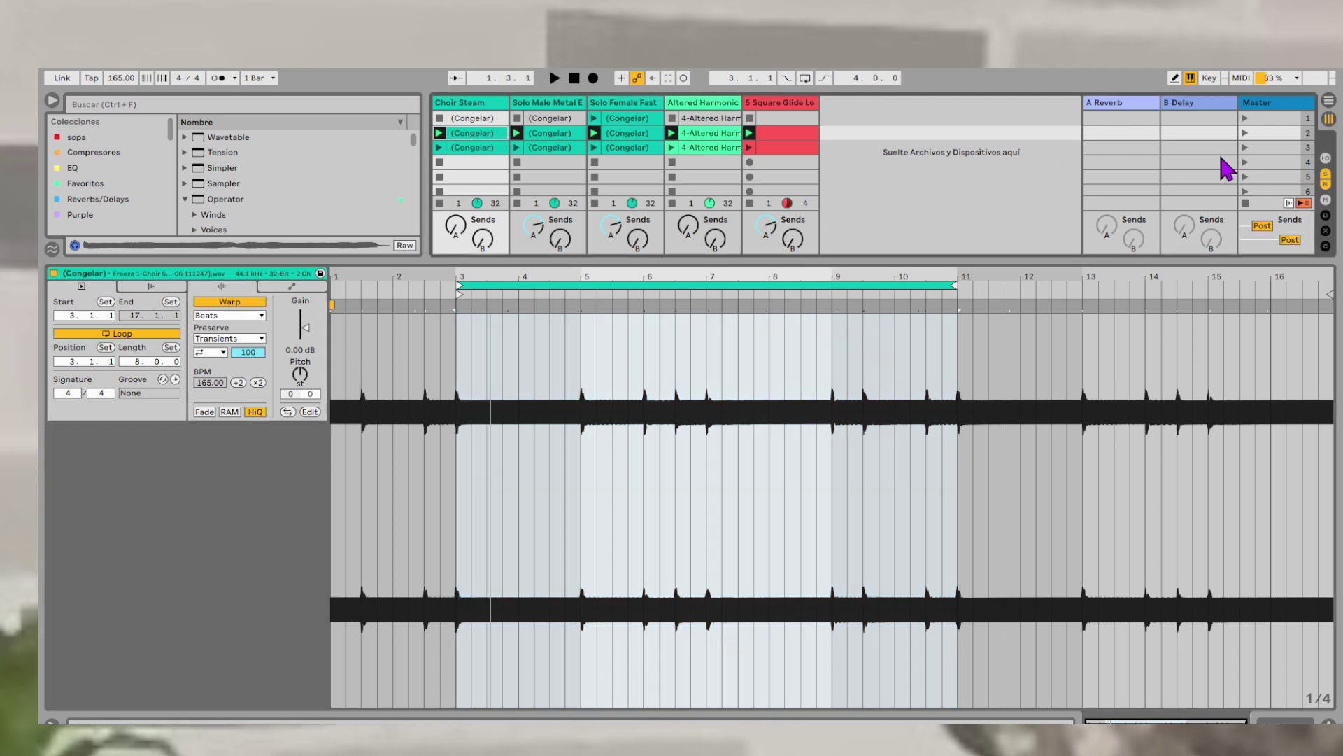
- Solo the Choir Steam track and play its second-scene clip to check the loop on its own
{"action": "left_click", "coordinate": [832, 159]}
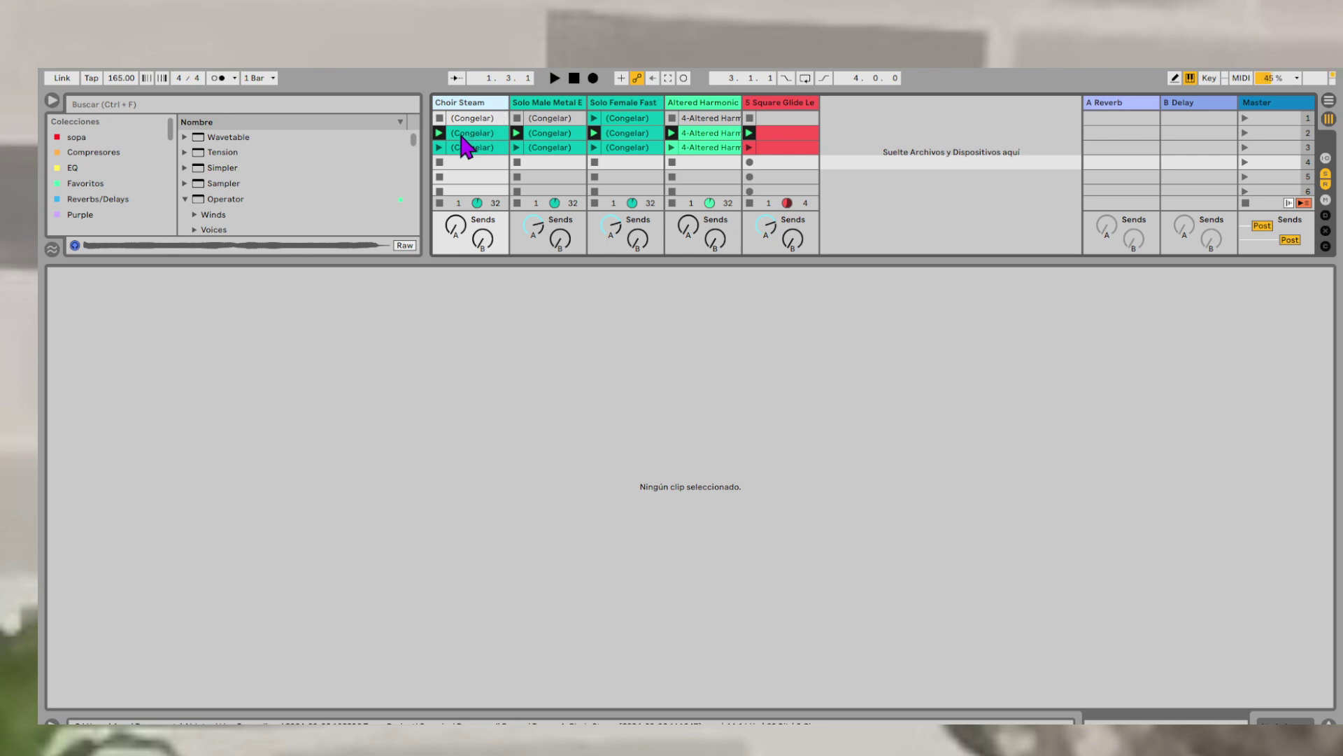
{"action": "key", "text": "shift+Tab"}
{"action": "left_click", "coordinate": [455, 519]}
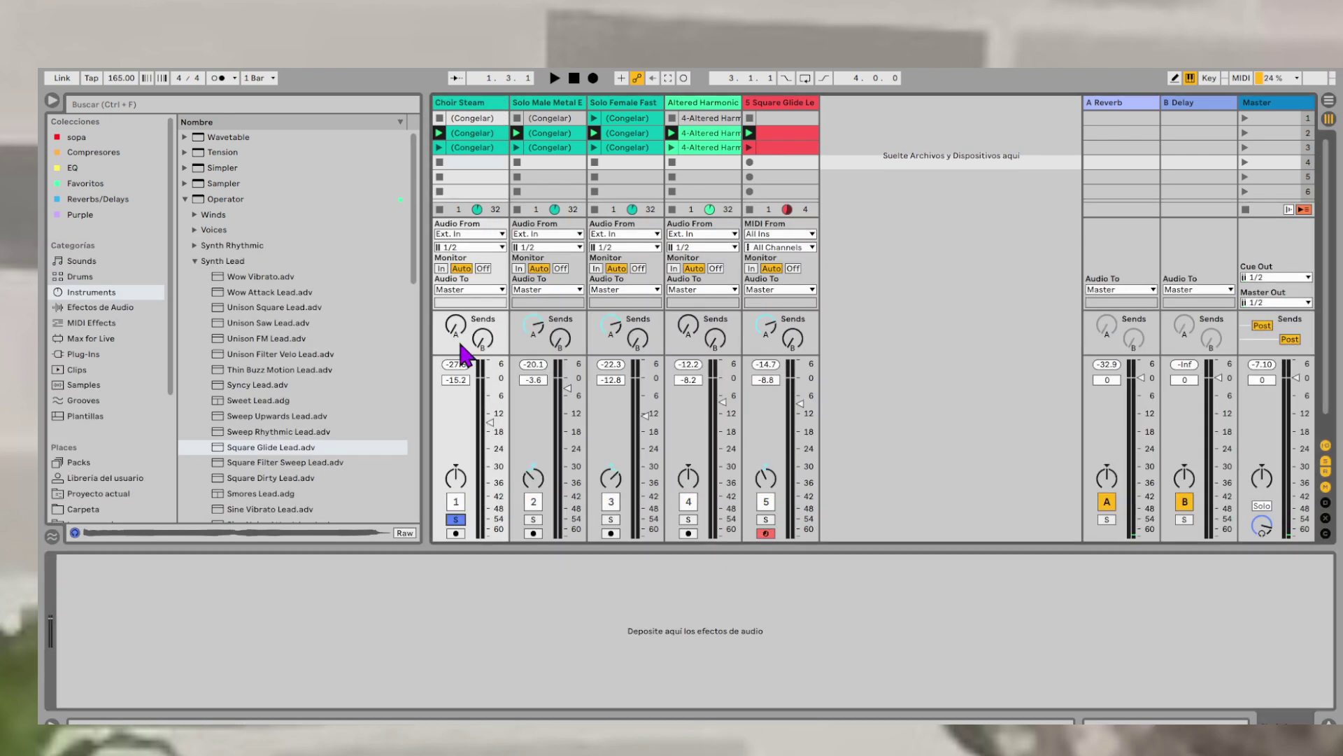
{"action": "left_click", "coordinate": [439, 133]}
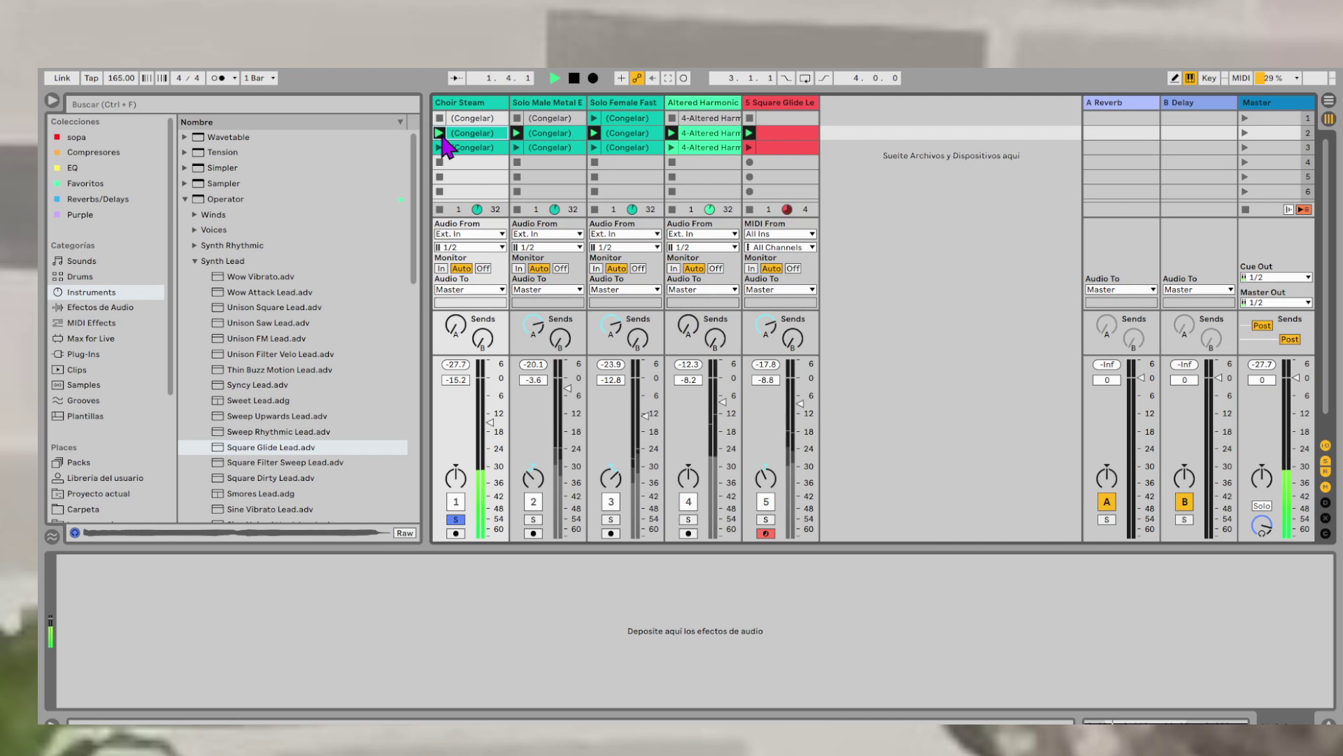
{"action": "double_click", "coordinate": [478, 137]}
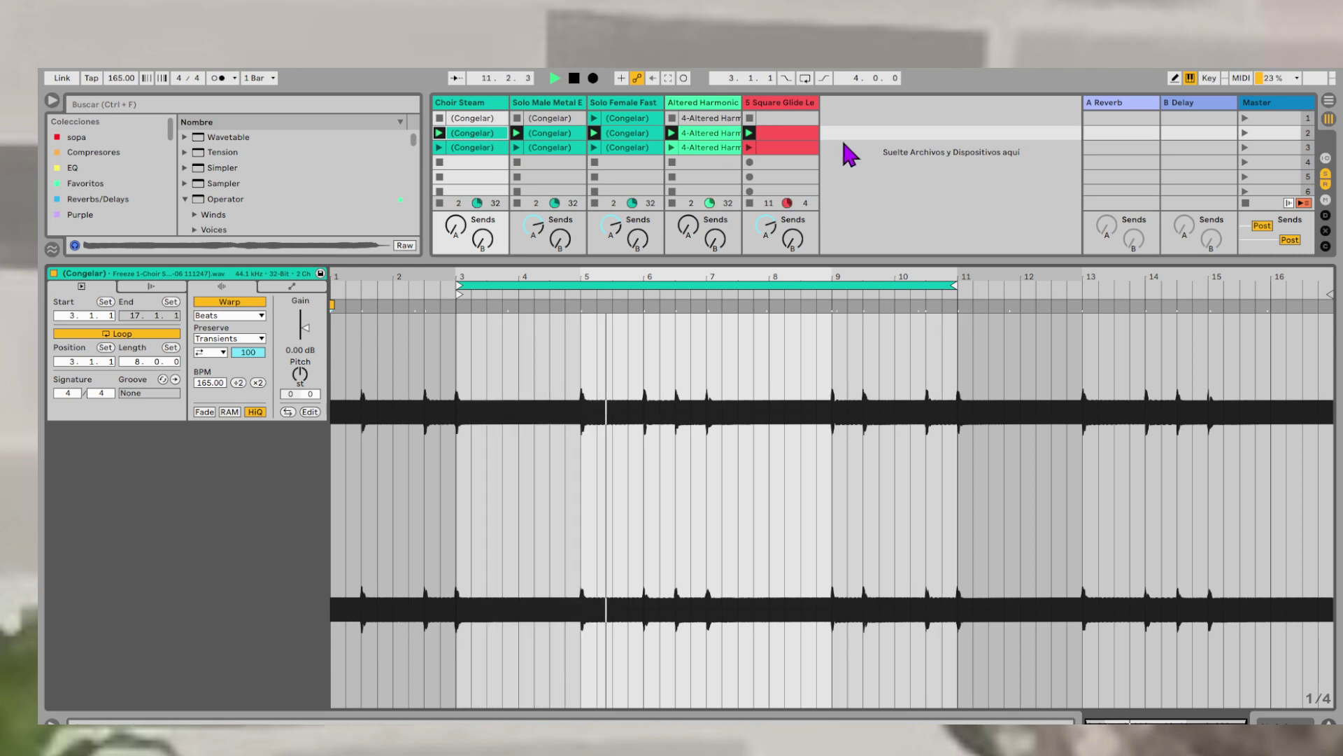
{"action": "key", "text": "space"}
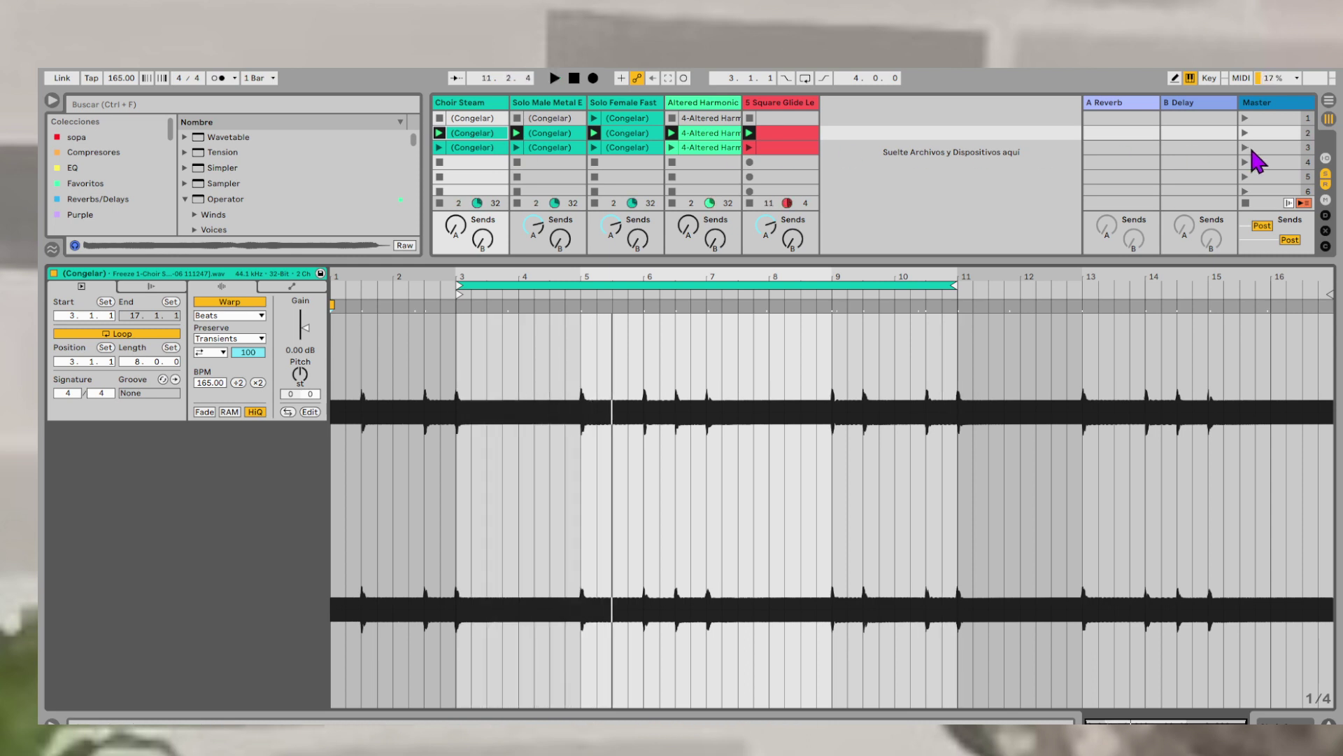
- Take Choir Steam out of solo and compare the loop ranges of the second scene's clips
{"action": "left_click", "coordinate": [779, 133]}
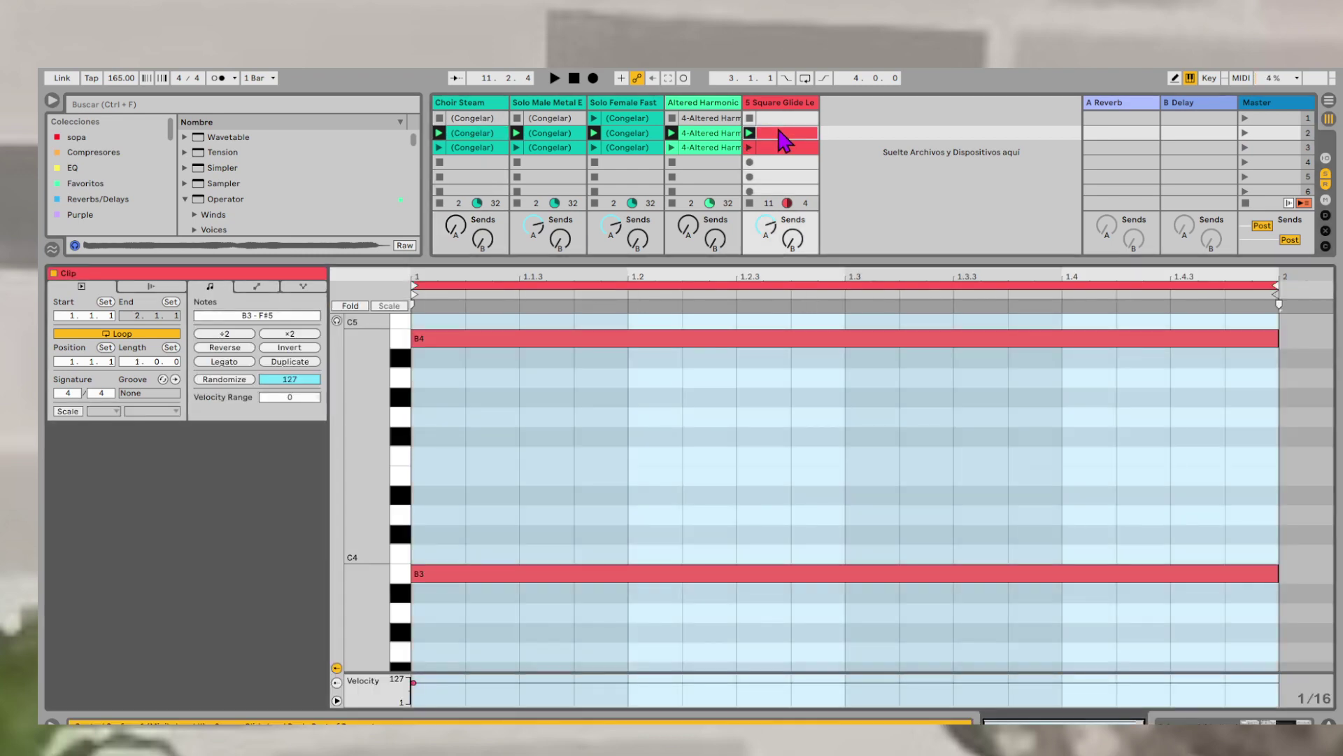
{"action": "left_click", "coordinate": [1244, 132]}
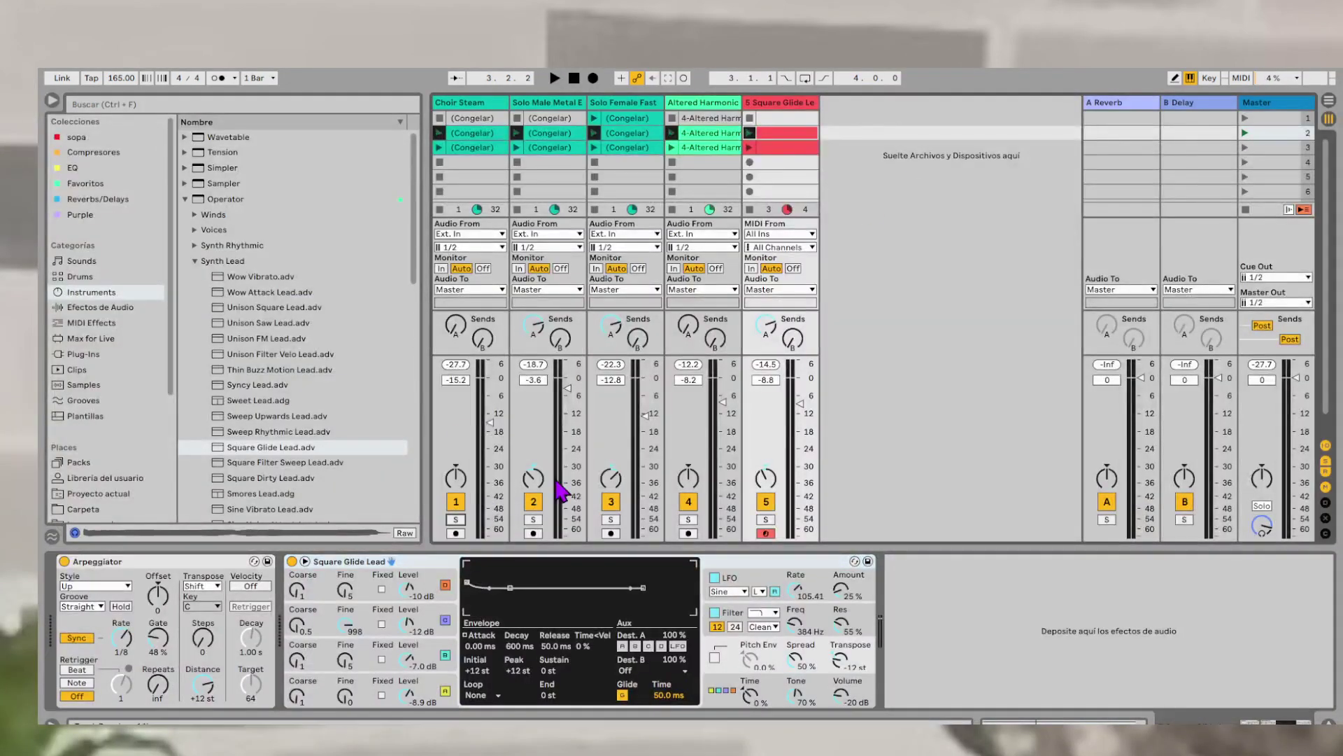
{"action": "left_click", "coordinate": [494, 133]}
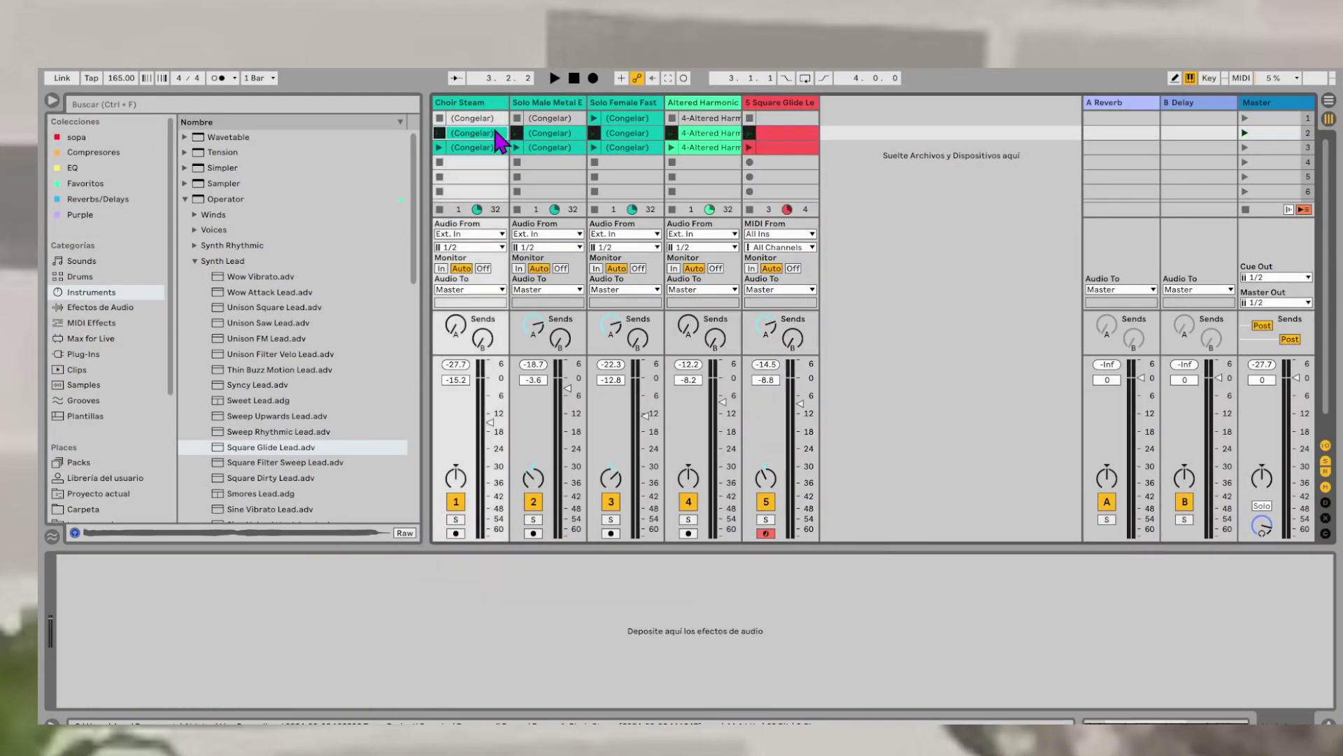
{"action": "left_click", "coordinate": [494, 131]}
{"action": "left_click", "coordinate": [549, 134]}
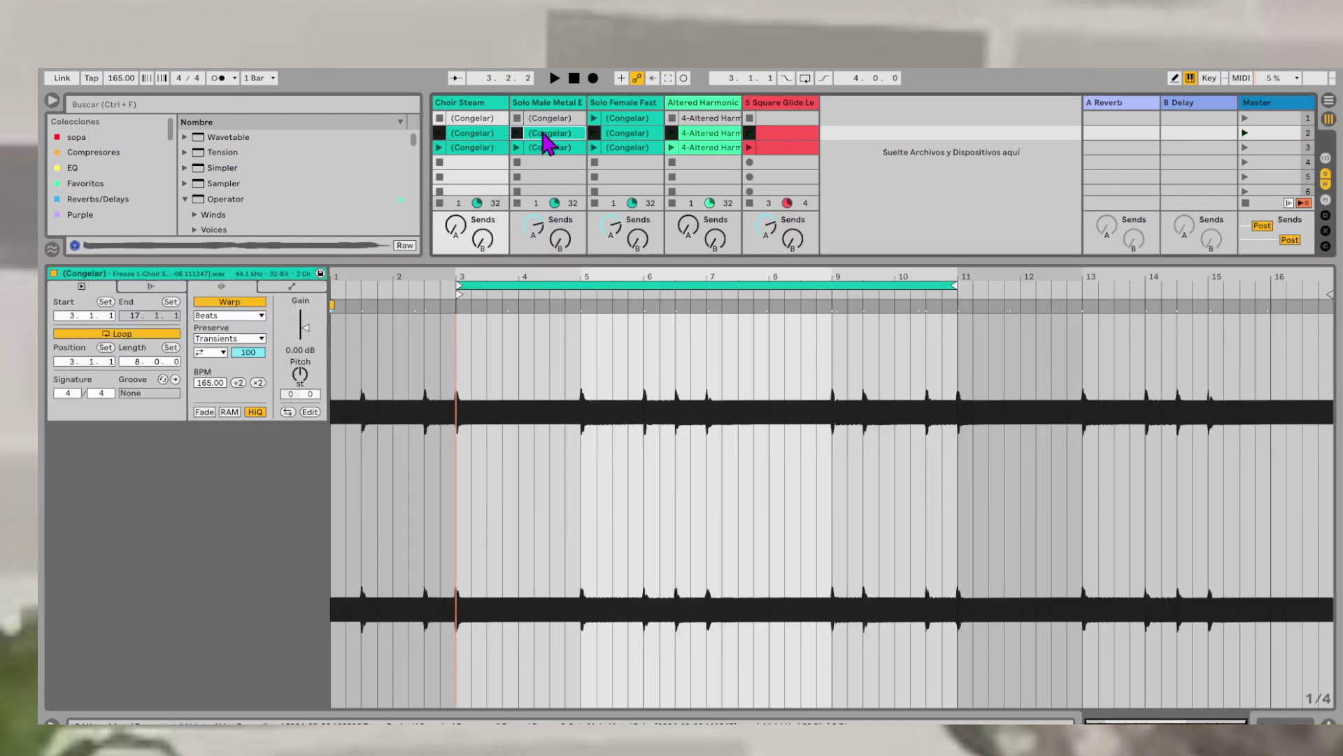
{"action": "left_click", "coordinate": [614, 136]}
{"action": "left_click", "coordinate": [691, 132]}
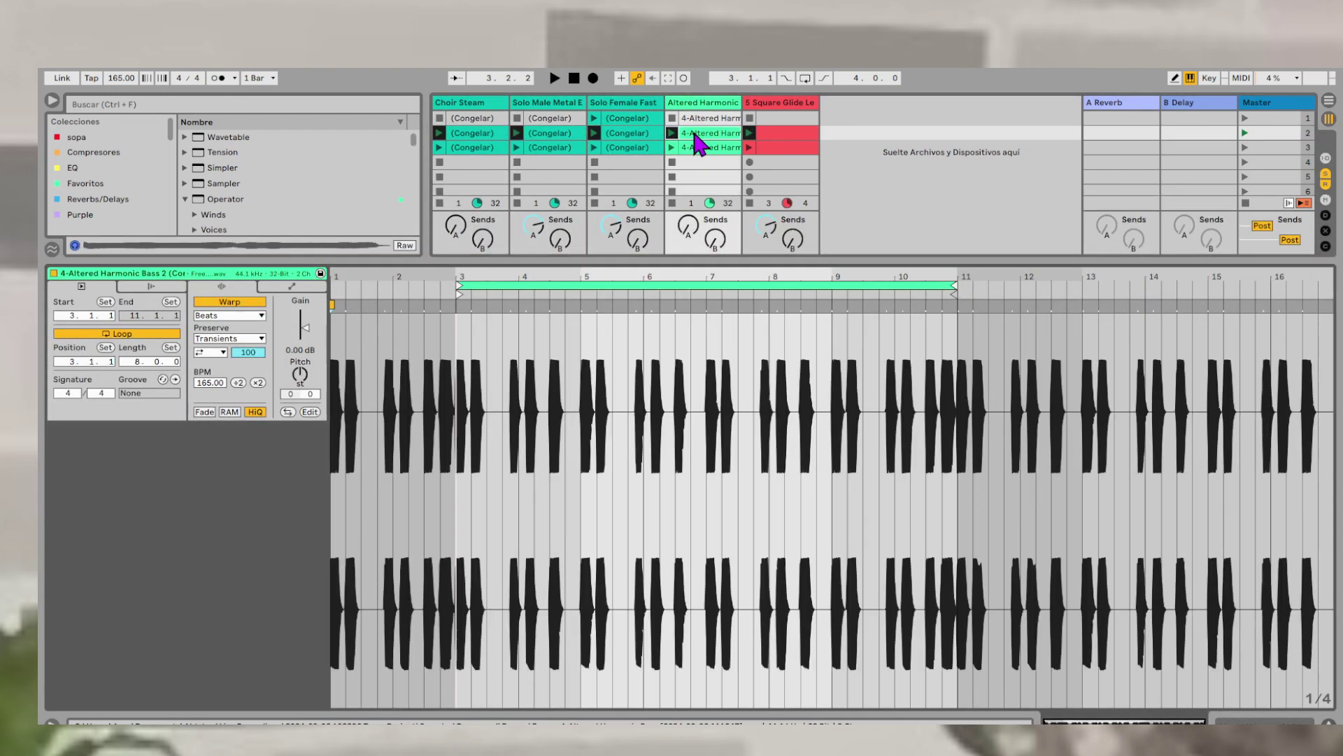
- Replay the second scene and copy its Choir Steam, Solo Male Metal, Solo Female Fast and Altered Harmonic clips over the third scene's
{"action": "left_click", "coordinate": [891, 147]}
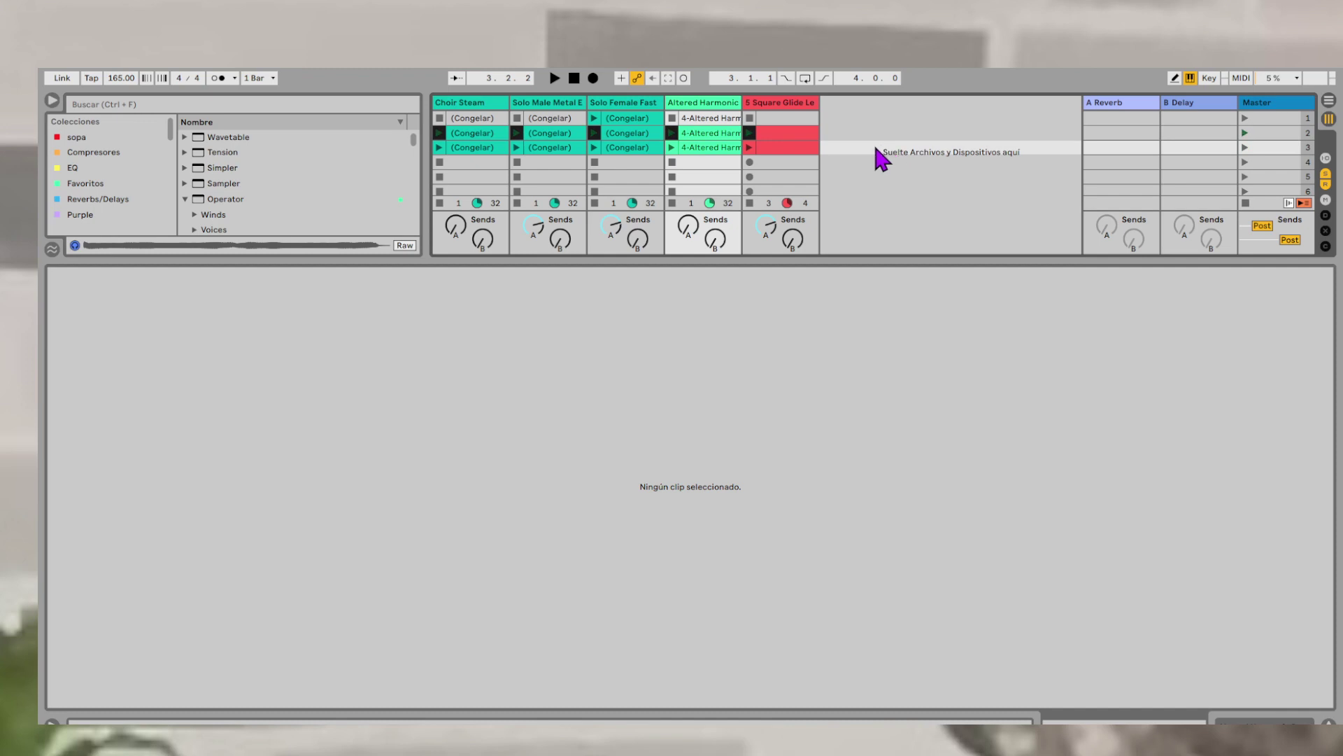
{"action": "left_click", "coordinate": [1244, 133]}
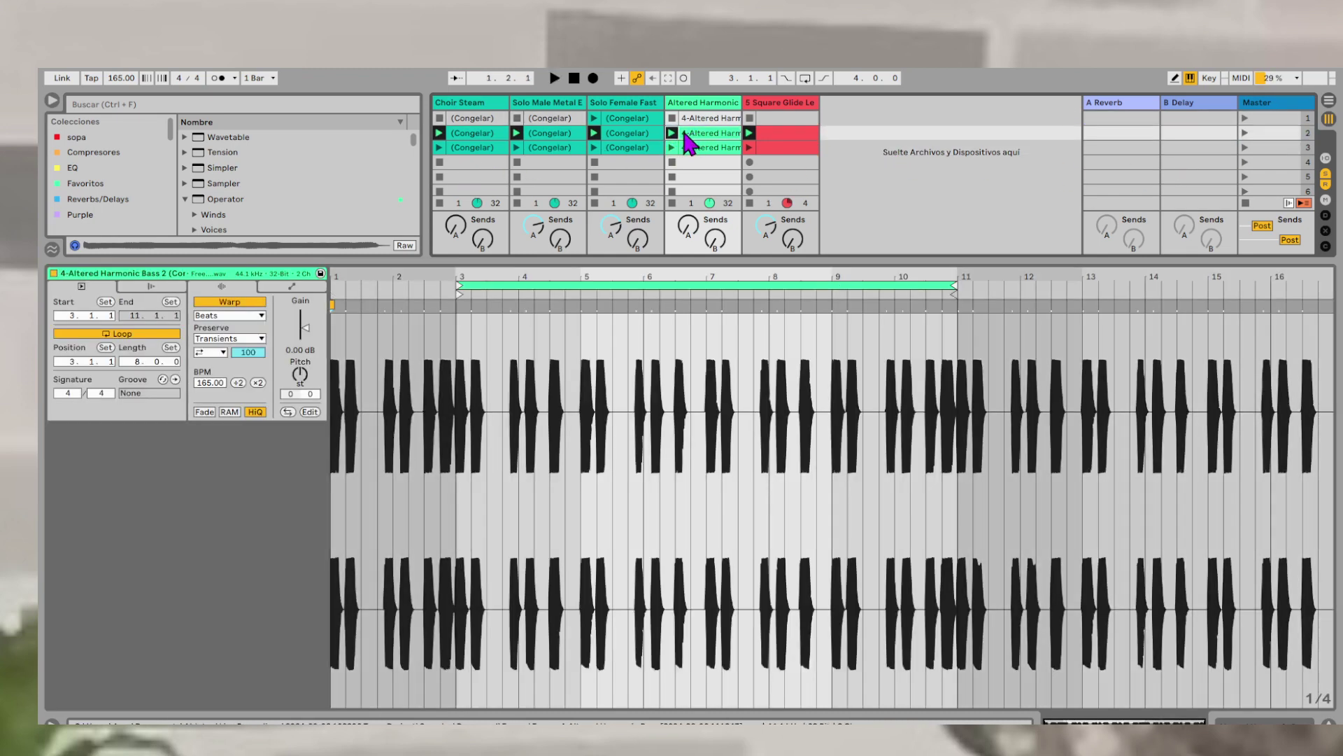
{"action": "left_click", "coordinate": [497, 133], "text": "shift"}
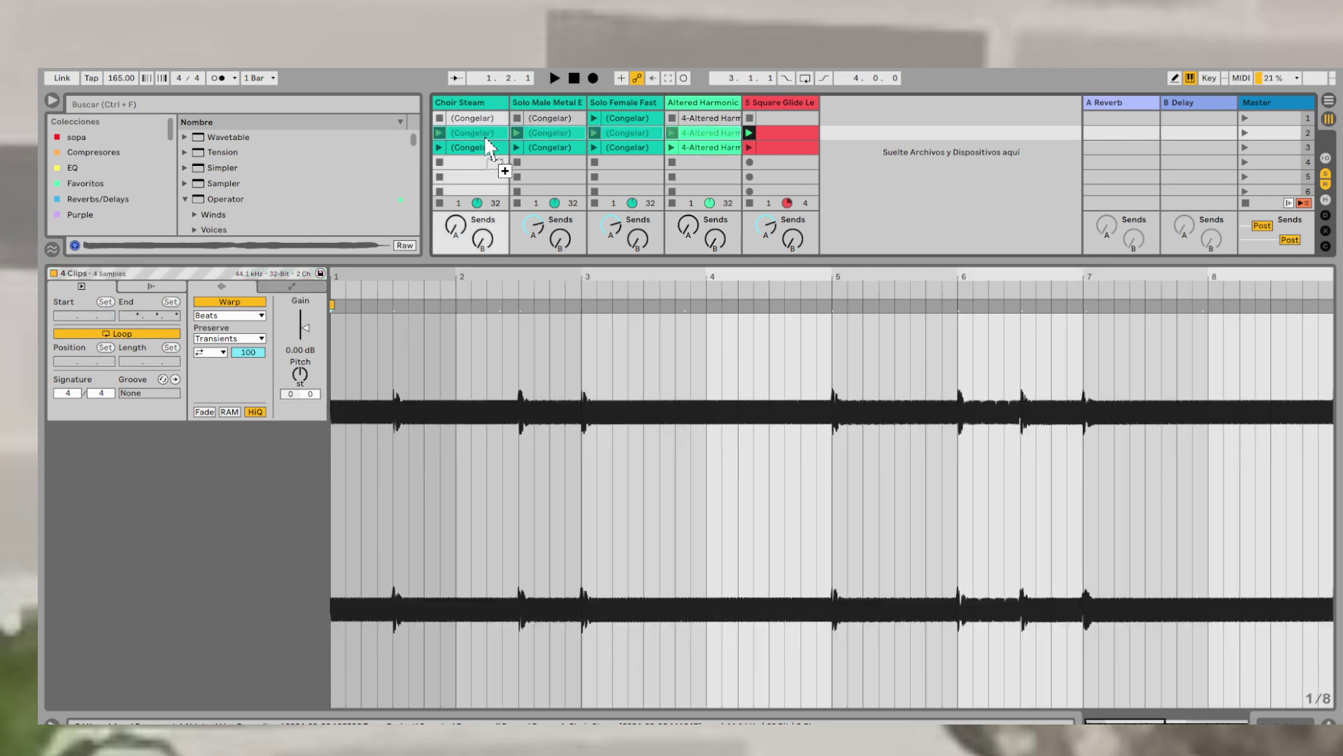
{"action": "left_click_drag", "start_coordinate": [490, 147], "coordinate": [488, 151]}
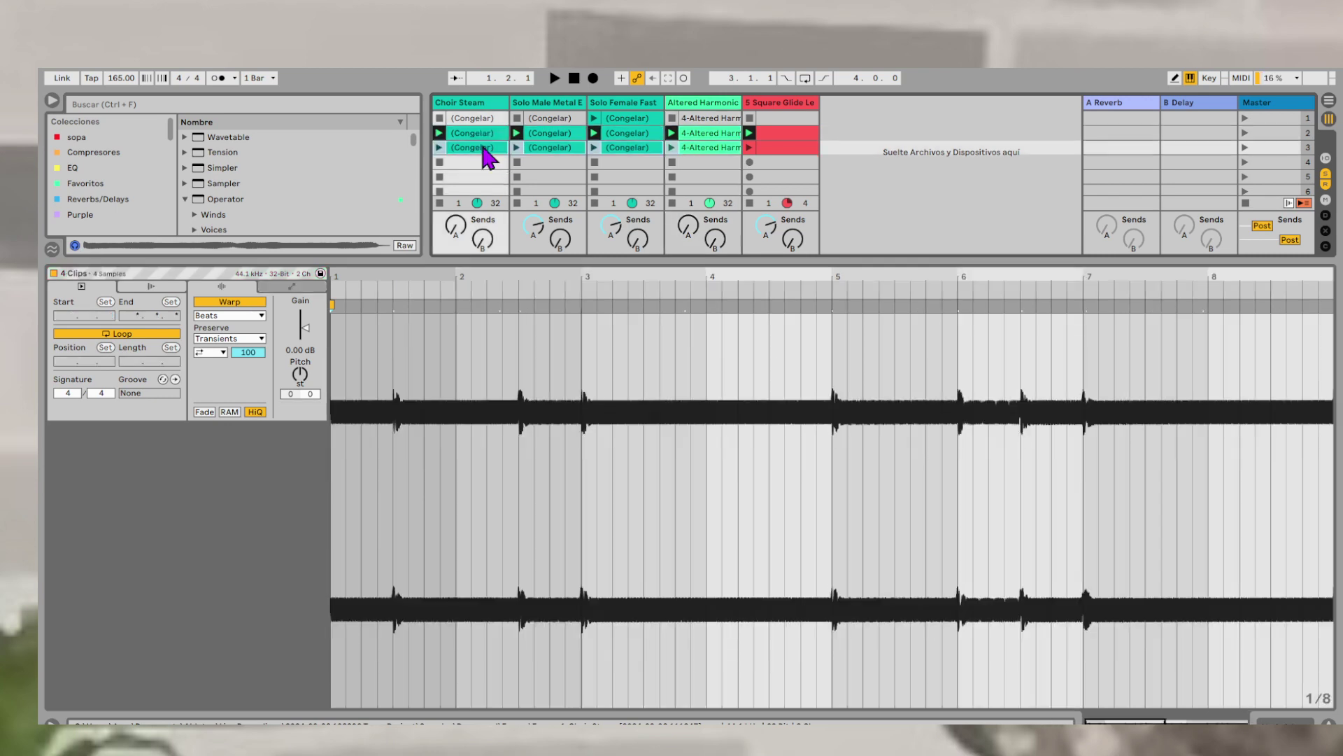
- Deactivate the second scene's Solo Male Metal, Altered Harmonic and Square Glide Lead clips while auditioning the first two scenes
{"action": "left_click", "coordinate": [1247, 116]}
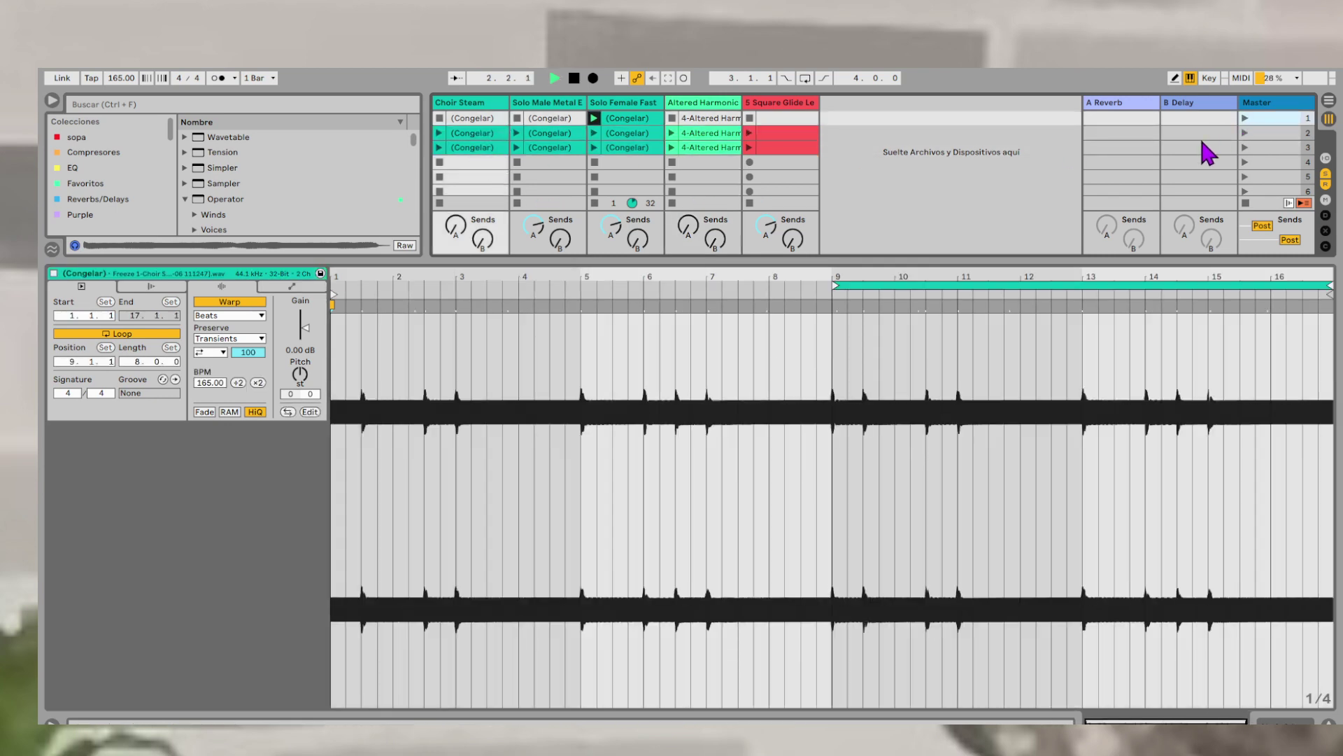
{"action": "key", "text": "shift+Tab"}
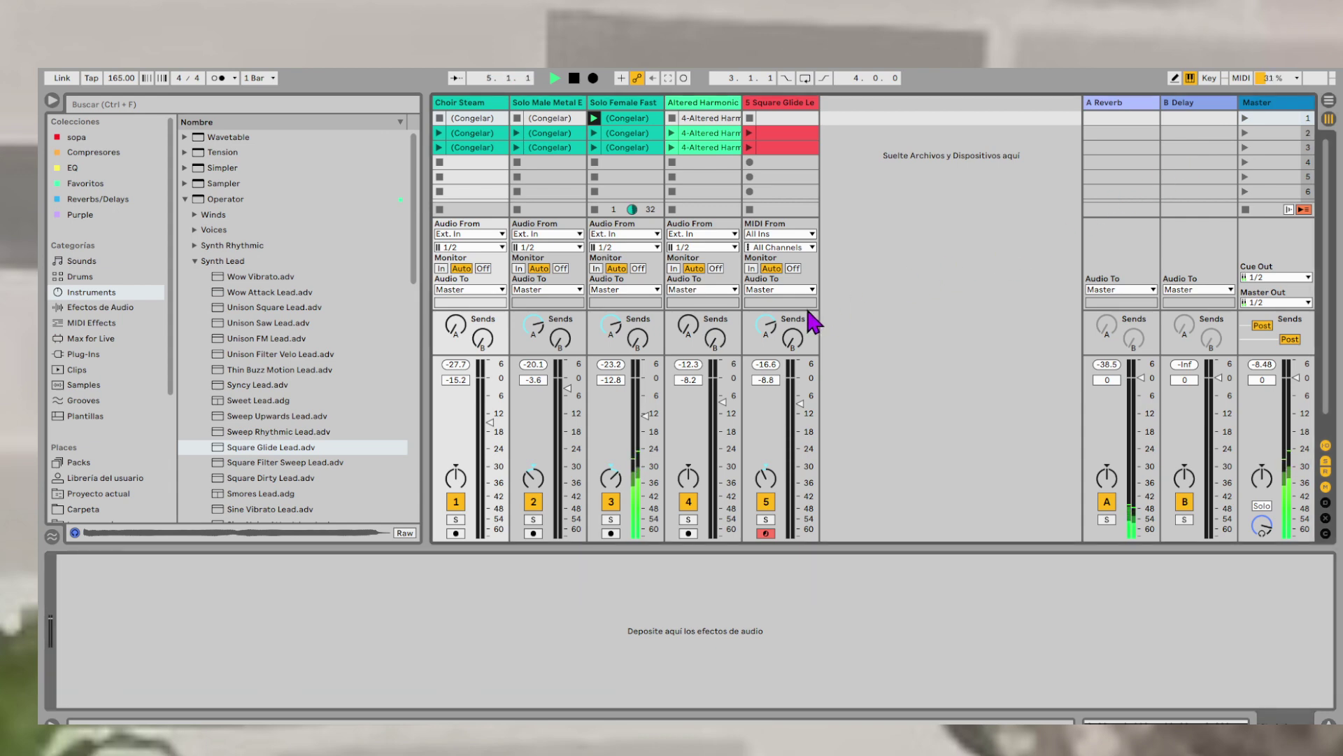
{"action": "left_click", "coordinate": [567, 134]}
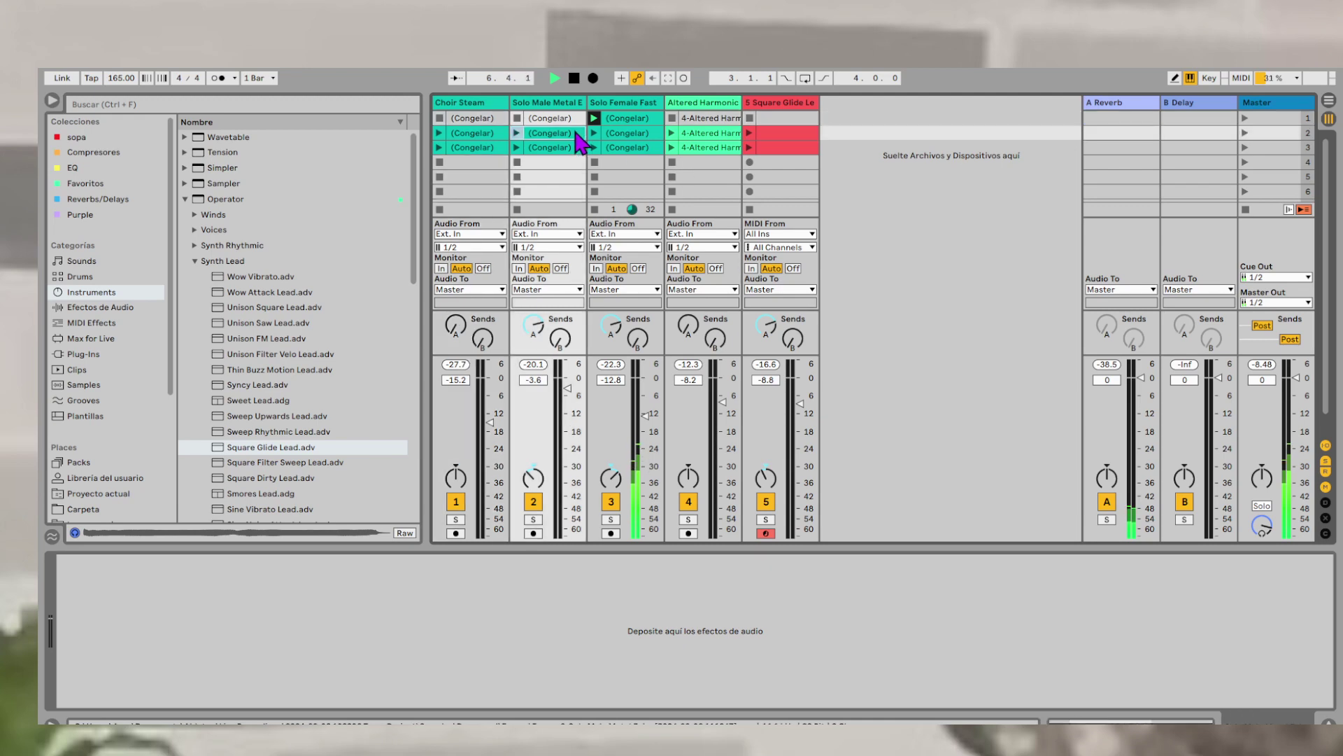
{"action": "left_click", "coordinate": [636, 133]}
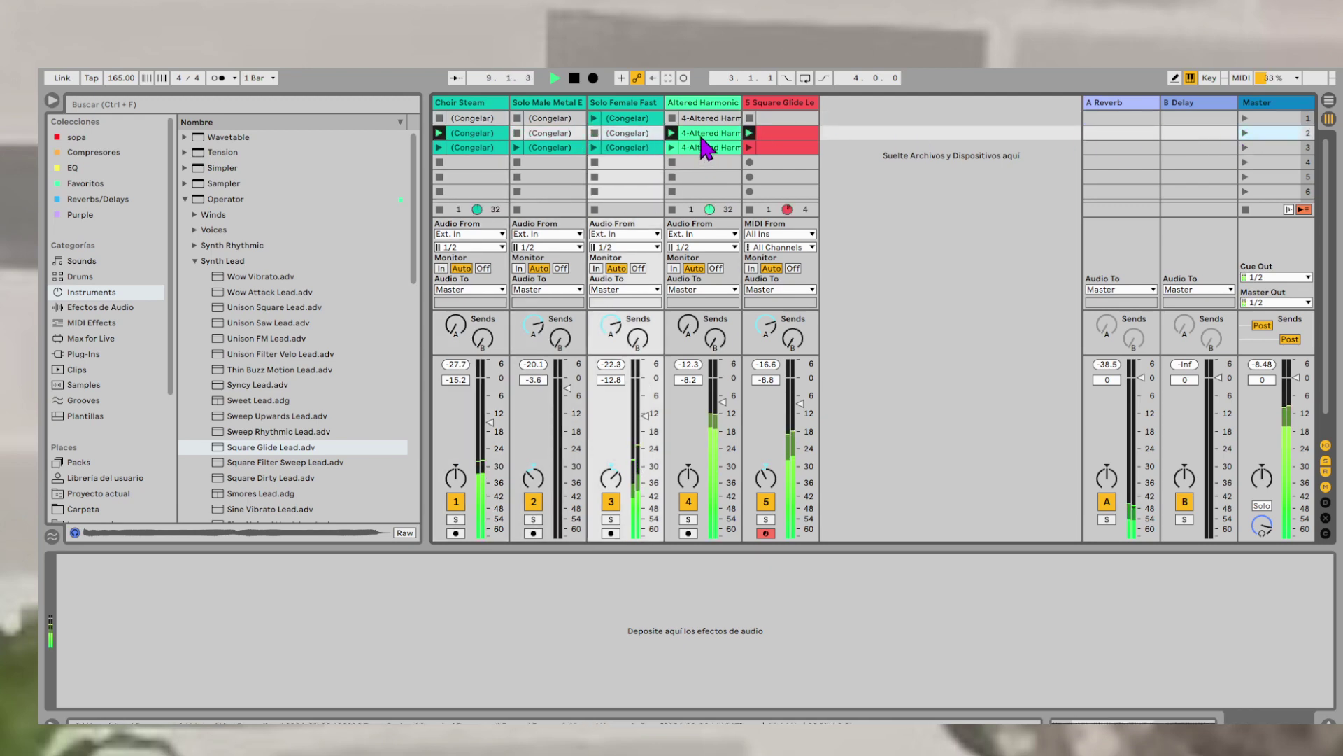
{"action": "left_click", "coordinate": [700, 133]}
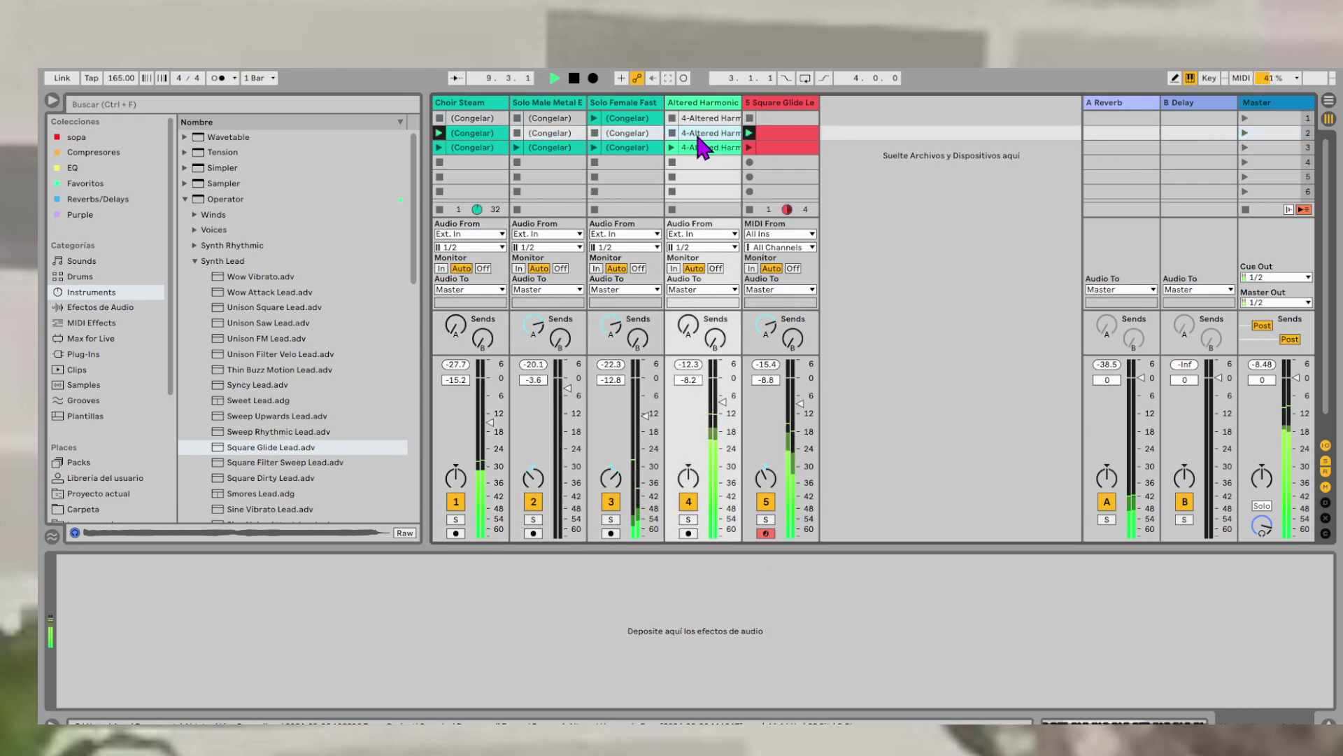
{"action": "left_click", "coordinate": [624, 135]}
{"action": "left_click", "coordinate": [1245, 131]}
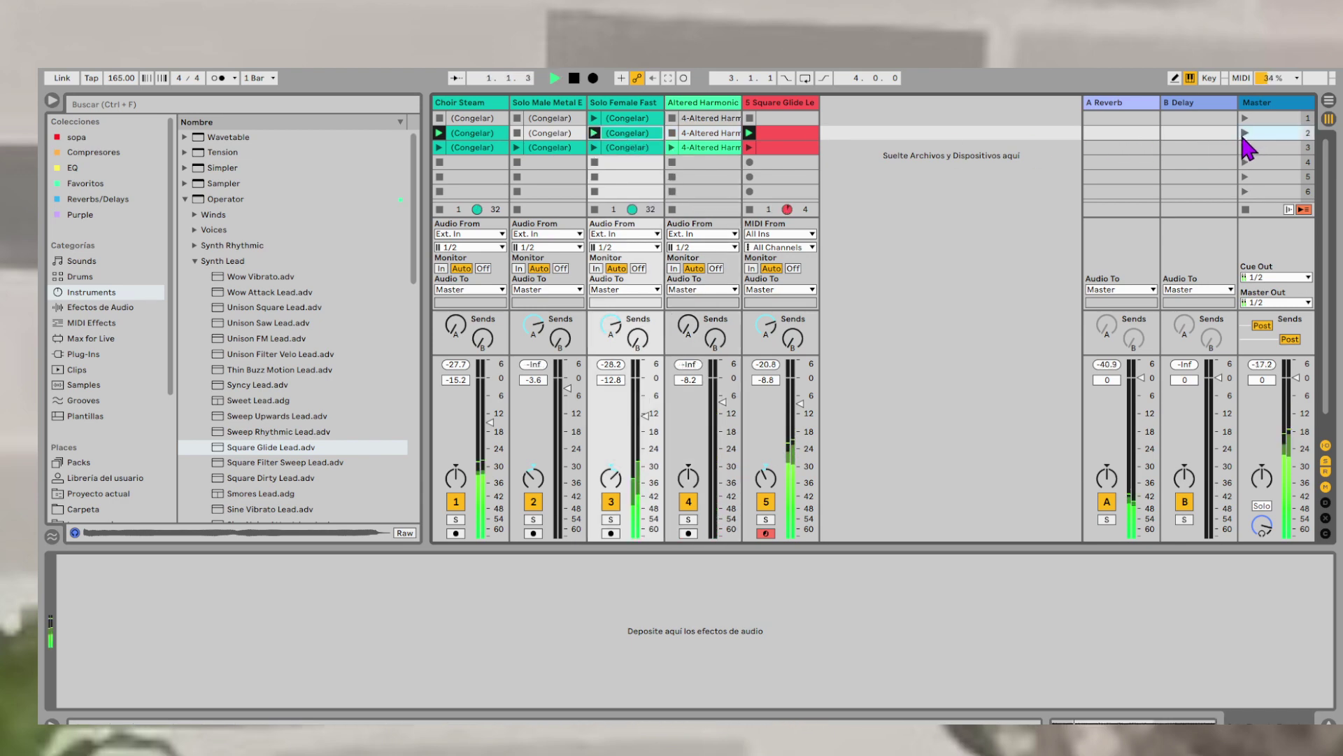
{"action": "left_click", "coordinate": [776, 134]}
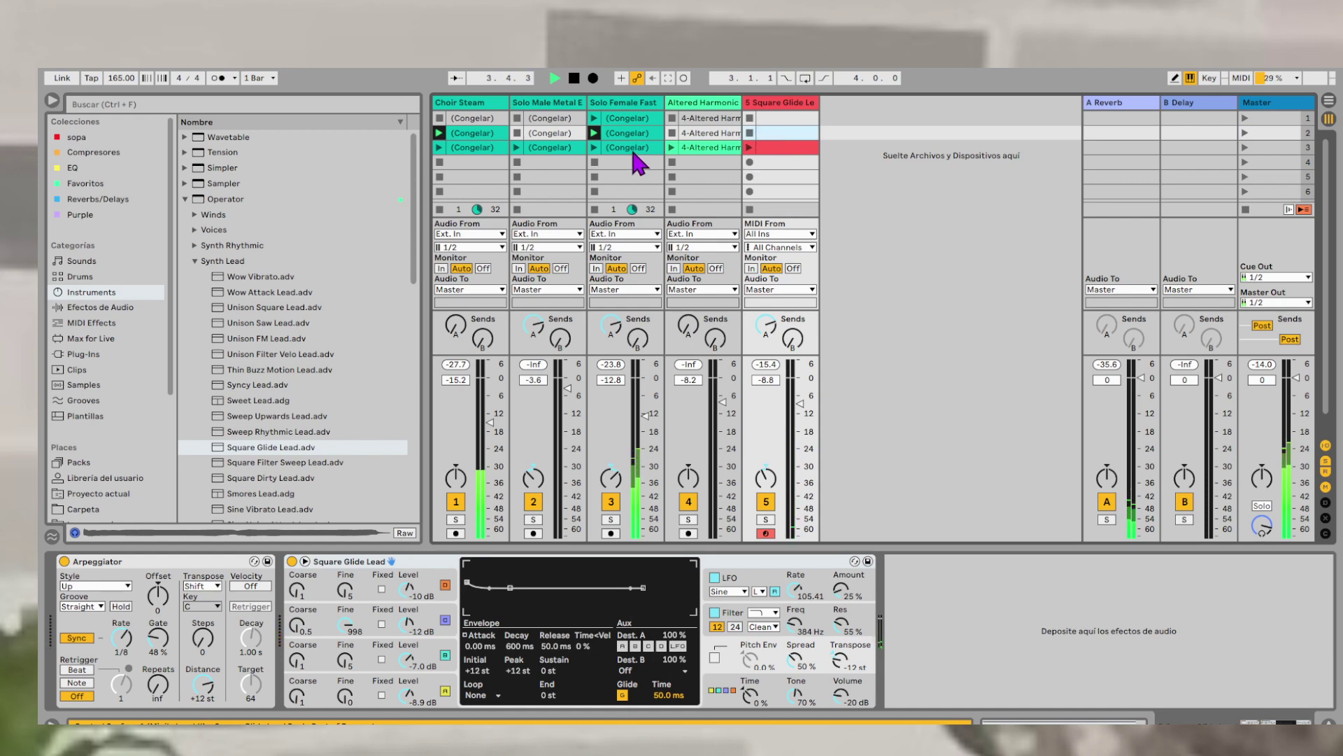
- Move the third scene's Square Glide Lead and Altered Harmonic clips to the fourth scene and copy its choir and solo voice clips there
{"action": "left_click_drag", "start_coordinate": [785, 168], "coordinate": [780, 162]}
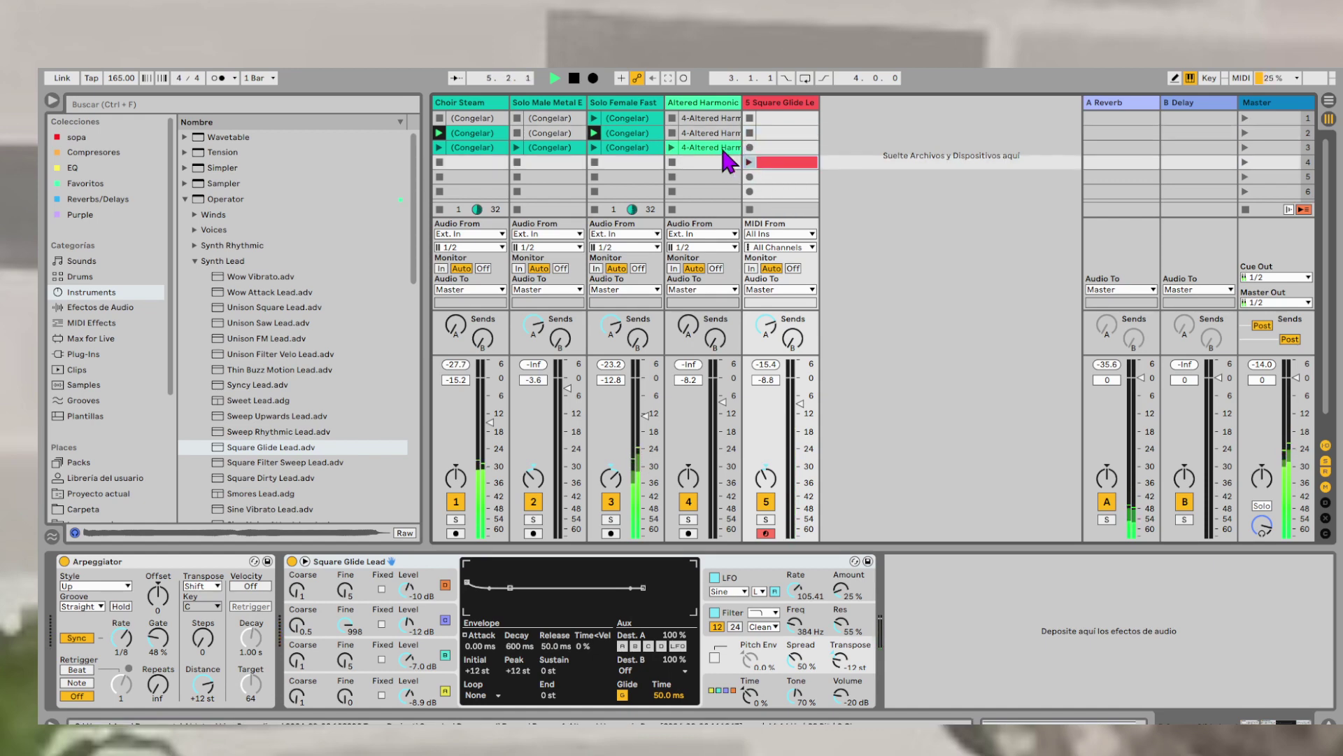
{"action": "left_click", "coordinate": [720, 144]}
{"action": "left_click_drag", "start_coordinate": [689, 149], "coordinate": [690, 163]}
{"action": "left_click", "coordinate": [641, 147]}
{"action": "left_click", "coordinate": [479, 148], "text": "shift"}
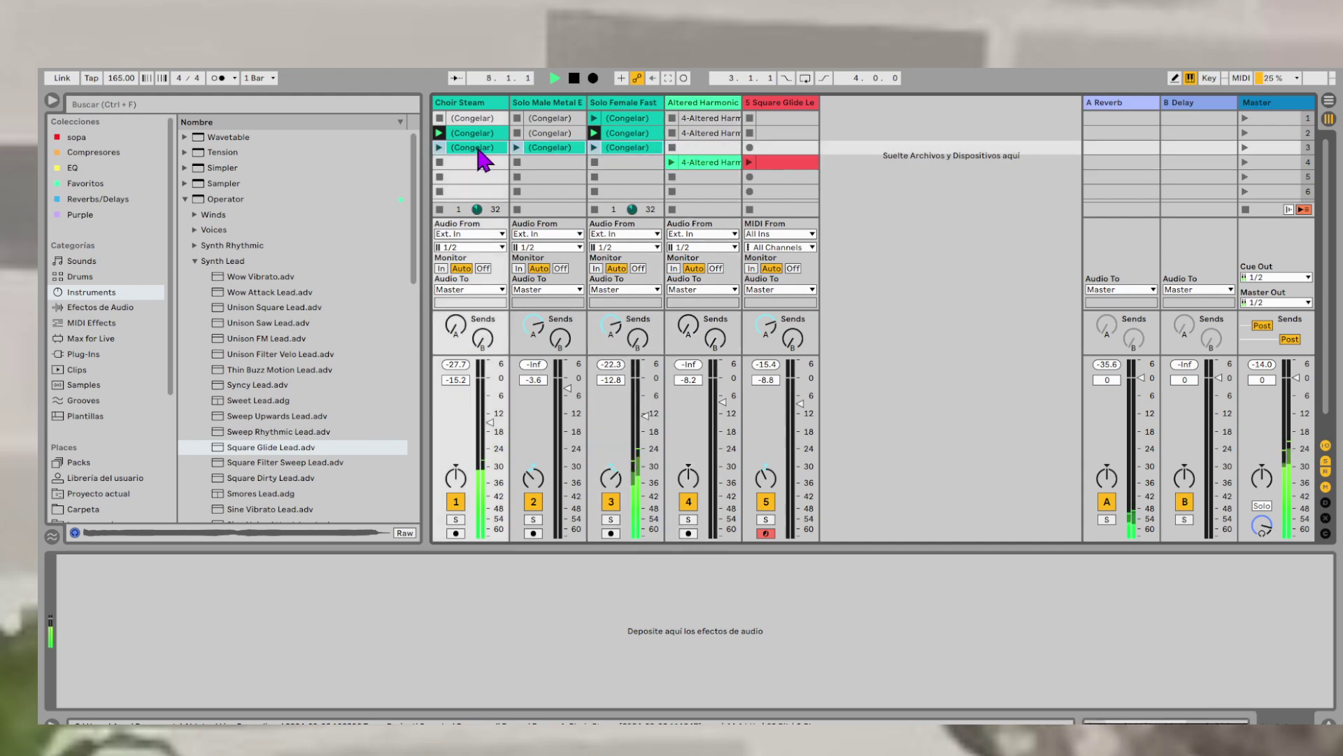
{"action": "left_click_drag", "start_coordinate": [478, 148], "coordinate": [482, 165]}
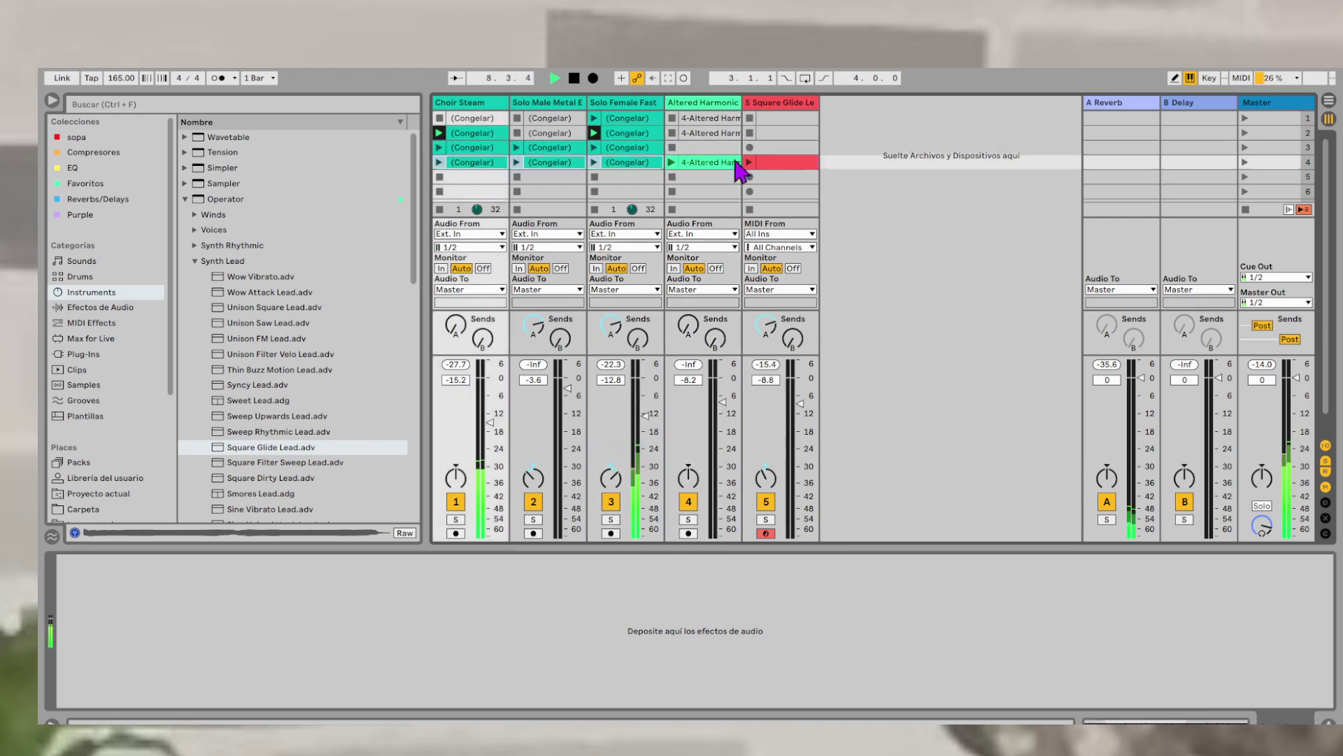
{"action": "left_click", "coordinate": [942, 177]}
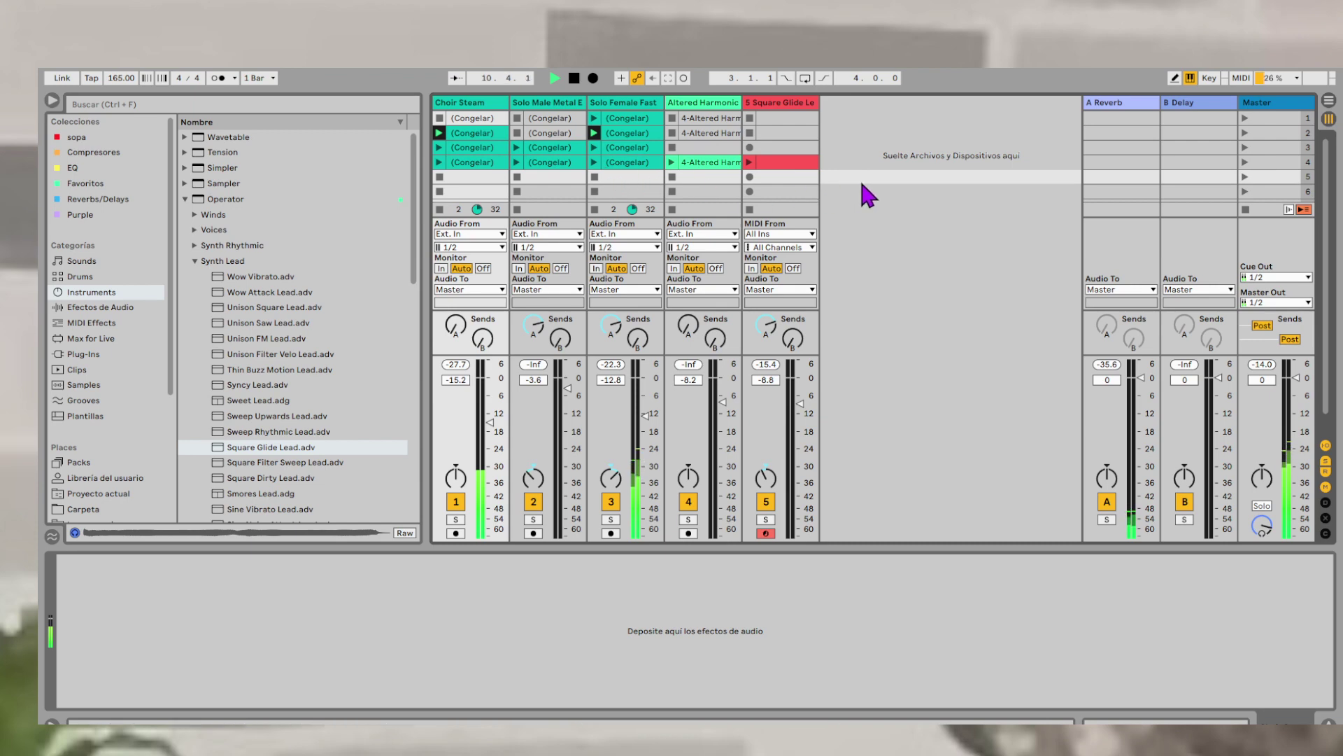
- Move the Square Glide Lead clip to the fifth scene and copy the fourth scene's other four clips there
{"action": "left_click_drag", "start_coordinate": [768, 166], "coordinate": [760, 179]}
{"action": "left_click", "coordinate": [725, 177]}
{"action": "left_click", "coordinate": [497, 170]}
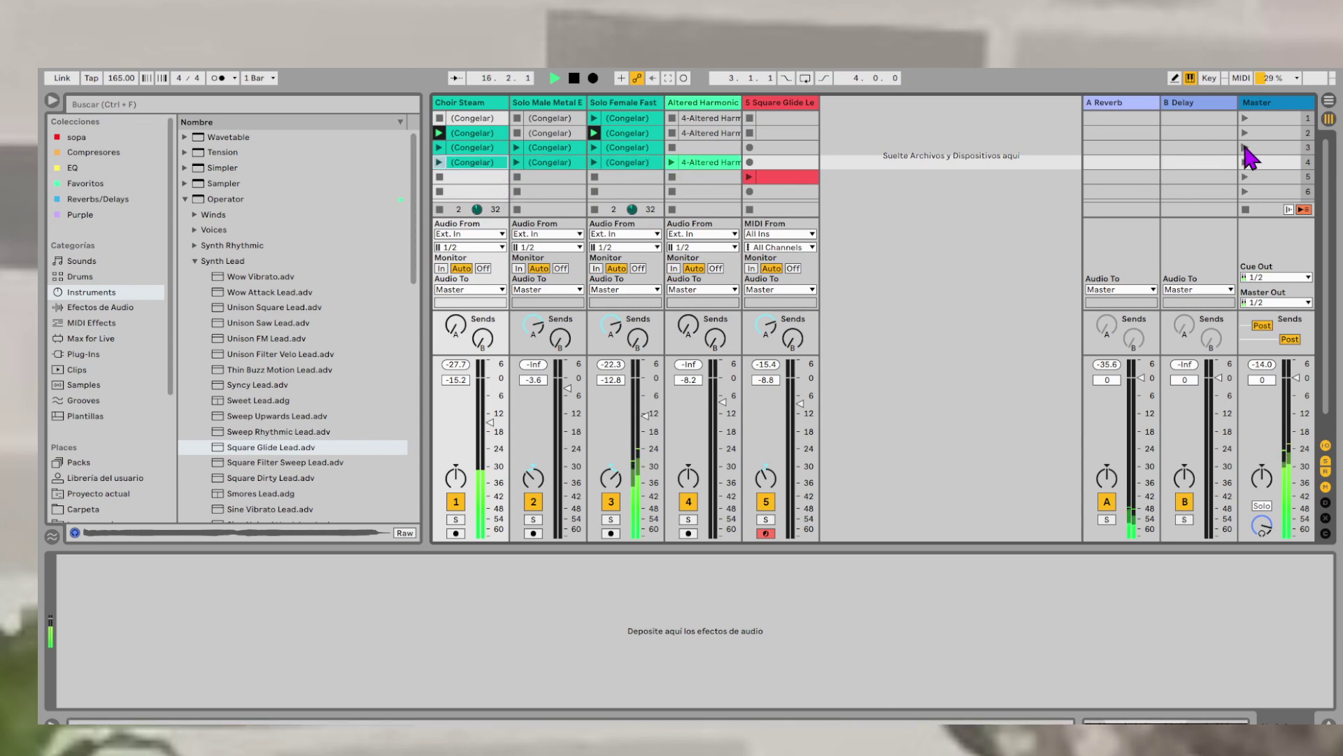
{"action": "left_click", "coordinate": [678, 163]}
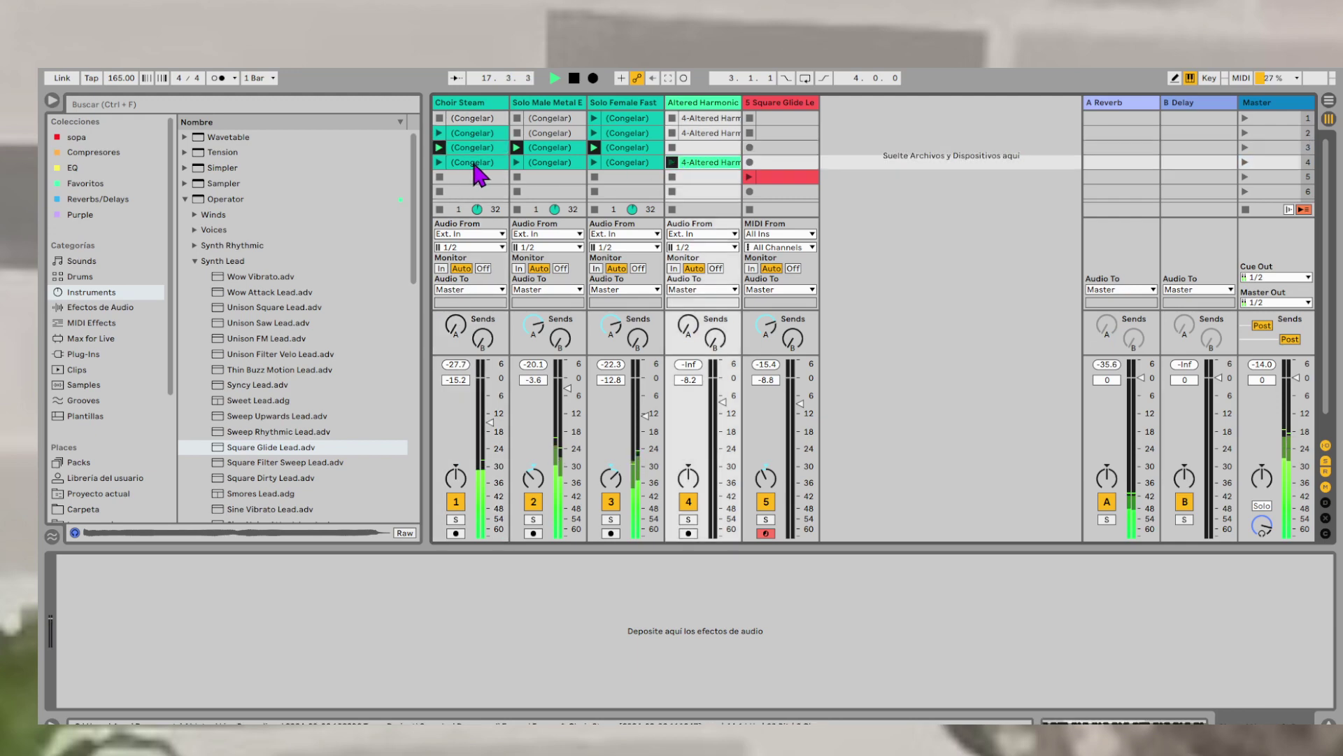
{"action": "left_click", "coordinate": [466, 165]}
{"action": "left_click", "coordinate": [699, 162]}
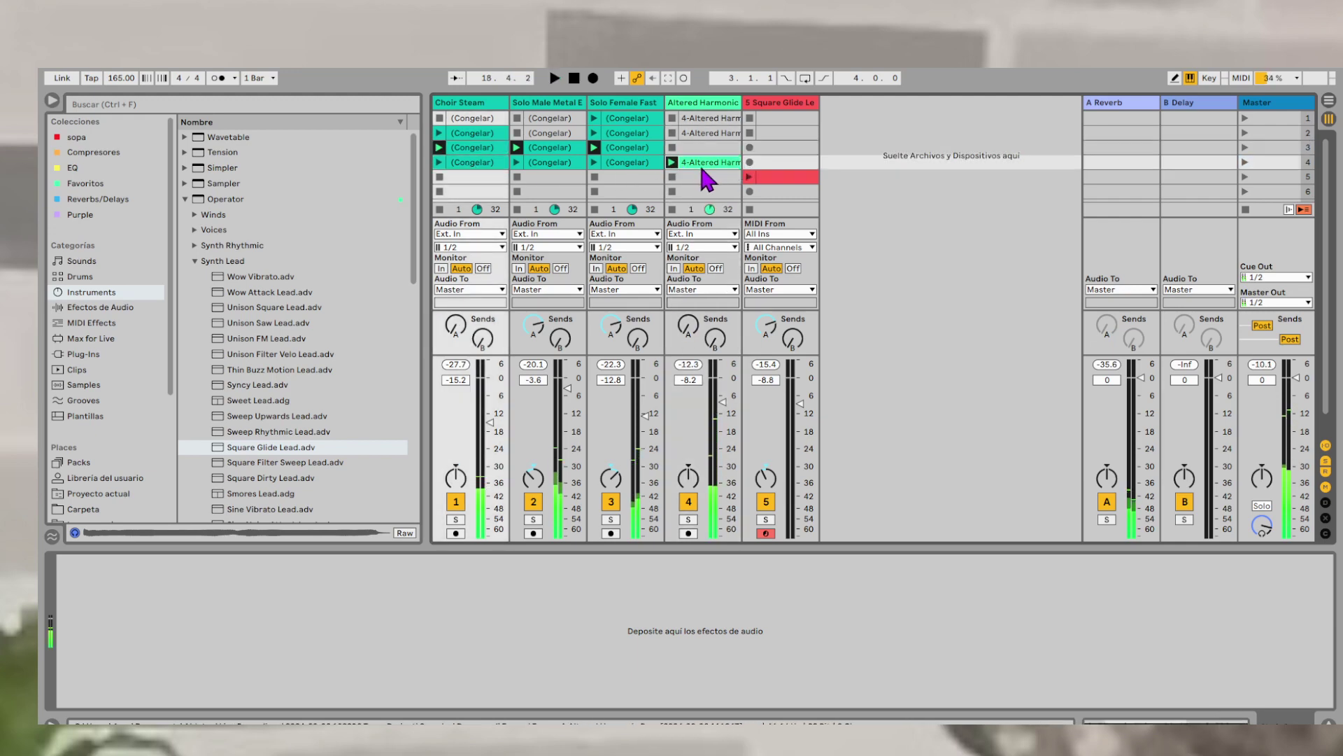
{"action": "left_click", "coordinate": [483, 163], "text": "shift"}
{"action": "left_click_drag", "start_coordinate": [483, 163], "coordinate": [484, 177]}
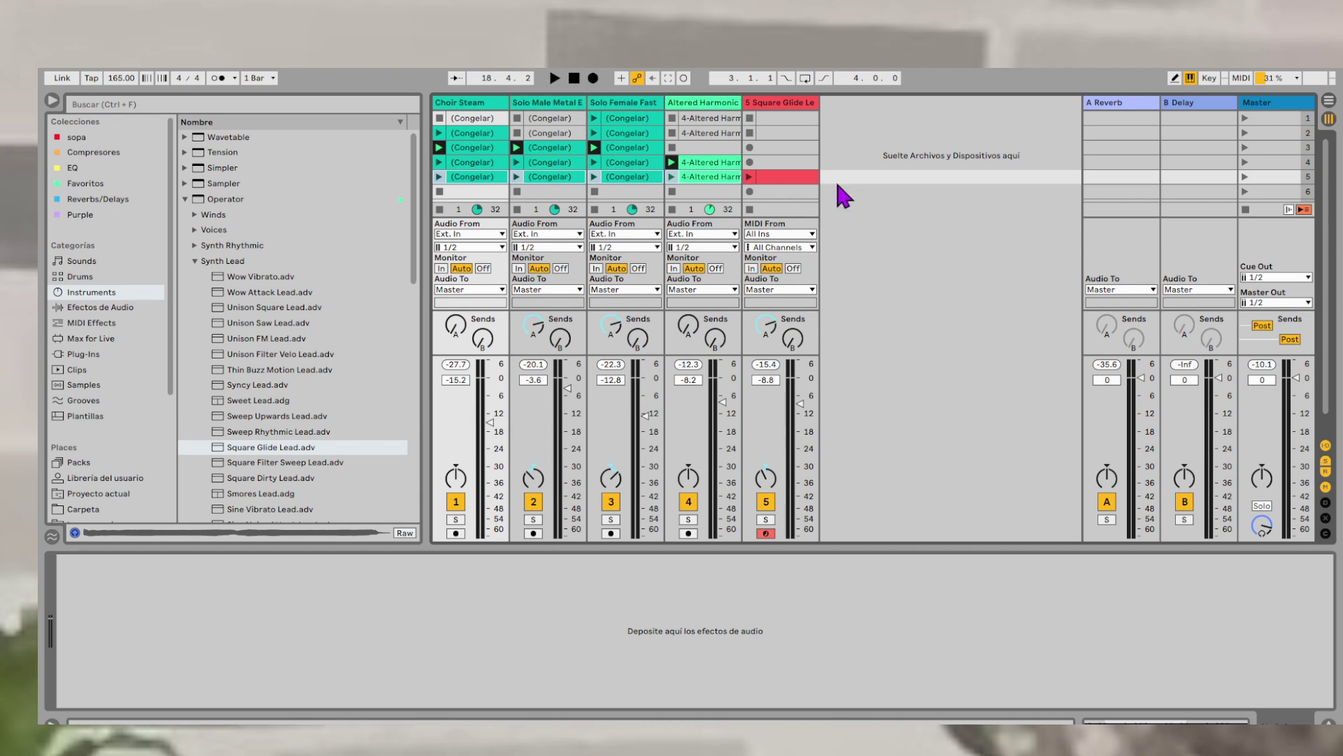
- Play the first scene, and tidy the browser by narrowing it slightly and collapsing the Synth Lead folder
{"action": "left_click", "coordinate": [1244, 117]}
{"action": "left_click", "coordinate": [1025, 196]}
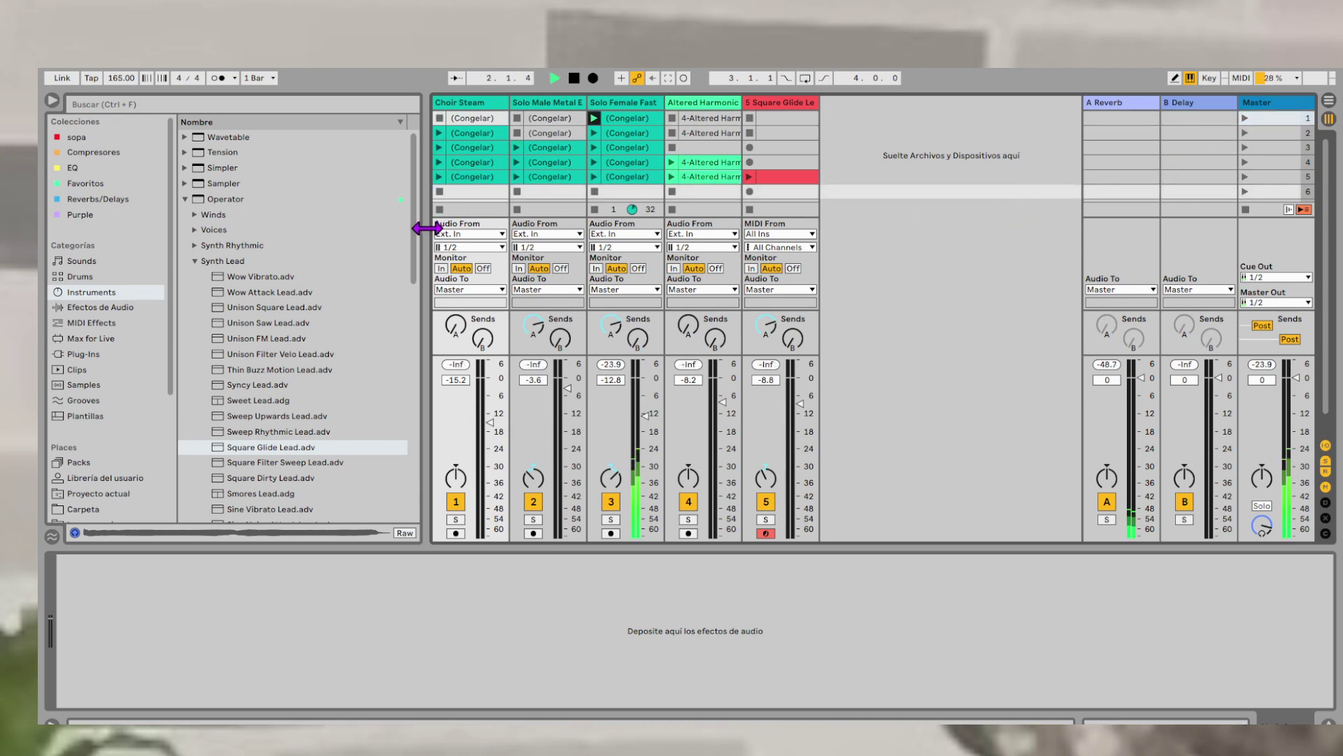
{"action": "mouse_move", "coordinate": [424, 224]}
{"action": "left_mouse_down"}
{"action": "mouse_move", "coordinate": [394, 223]}
{"action": "mouse_move", "coordinate": [423, 222]}
{"action": "mouse_move", "coordinate": [410, 222]}
{"action": "left_mouse_up"}
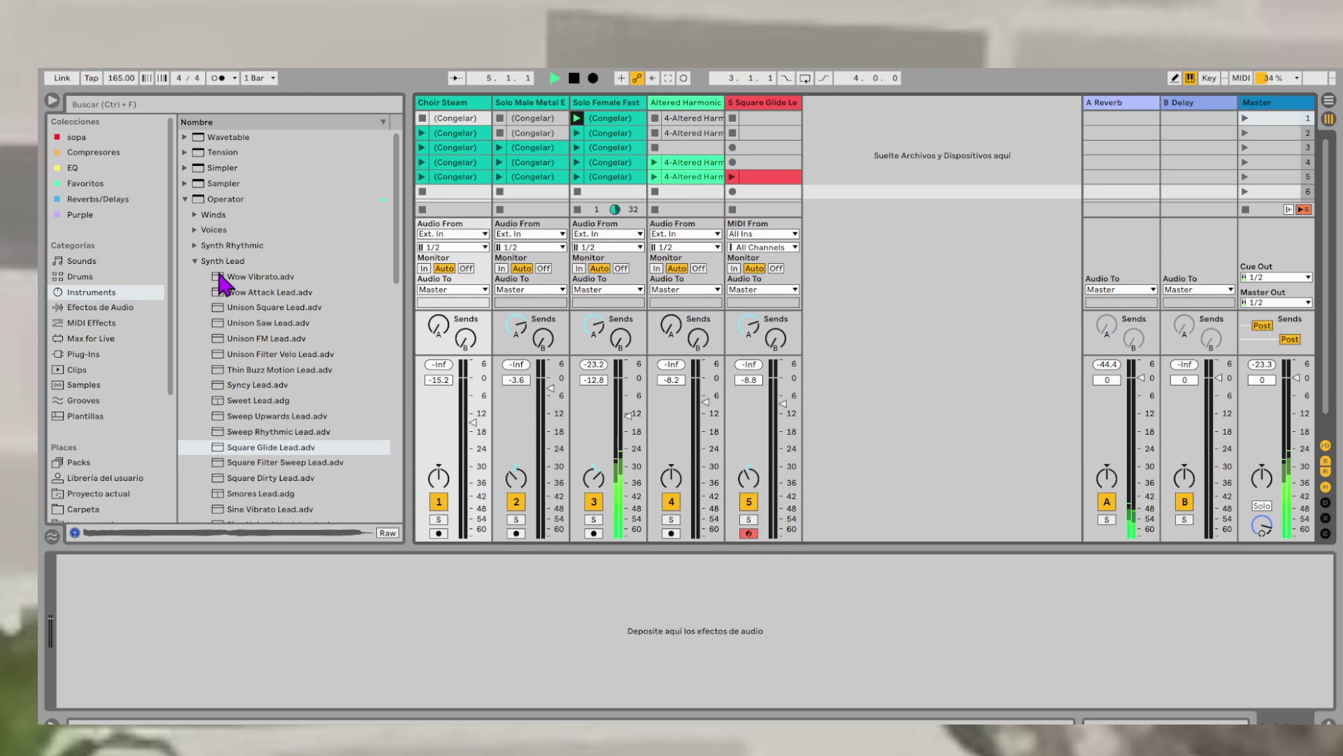
{"action": "left_click", "coordinate": [198, 262]}
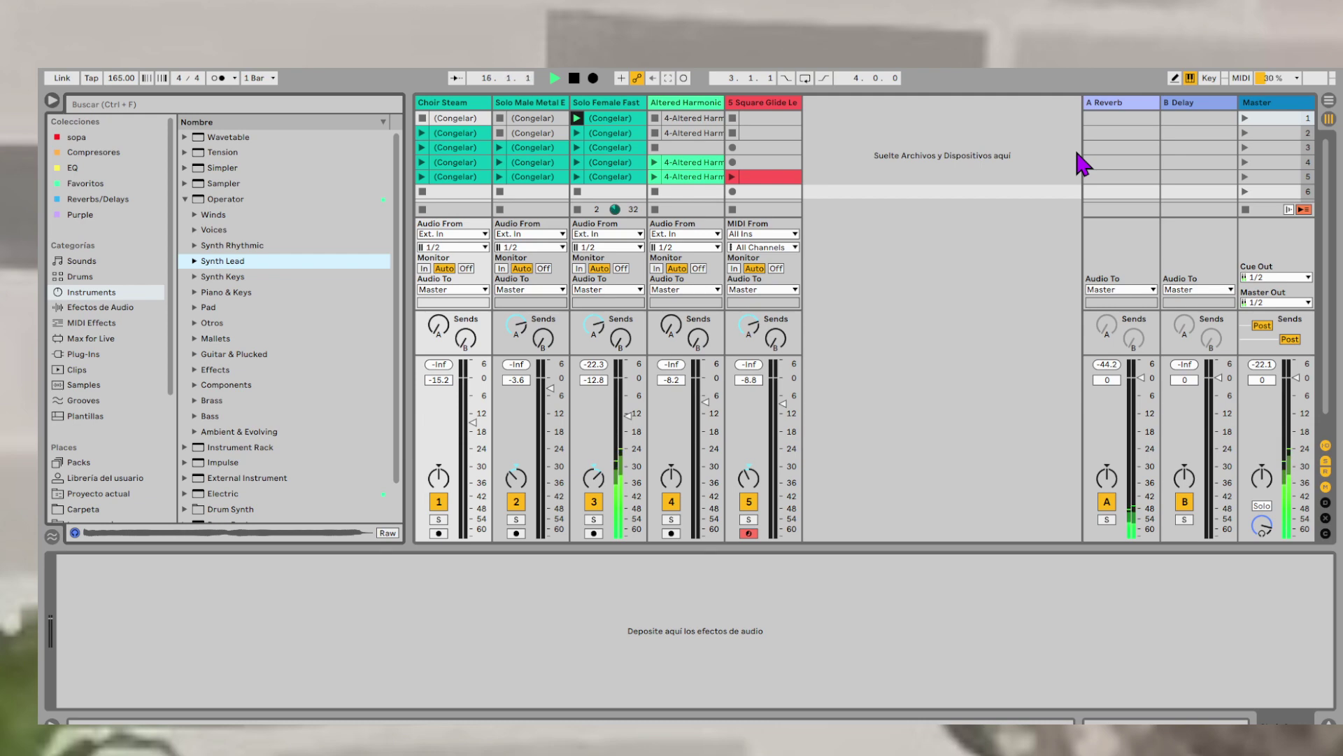
- Raise the Choir Steam track's volume to -14.5 dB while playing the second scene, and continue into the third
{"action": "left_click", "coordinate": [1245, 133]}
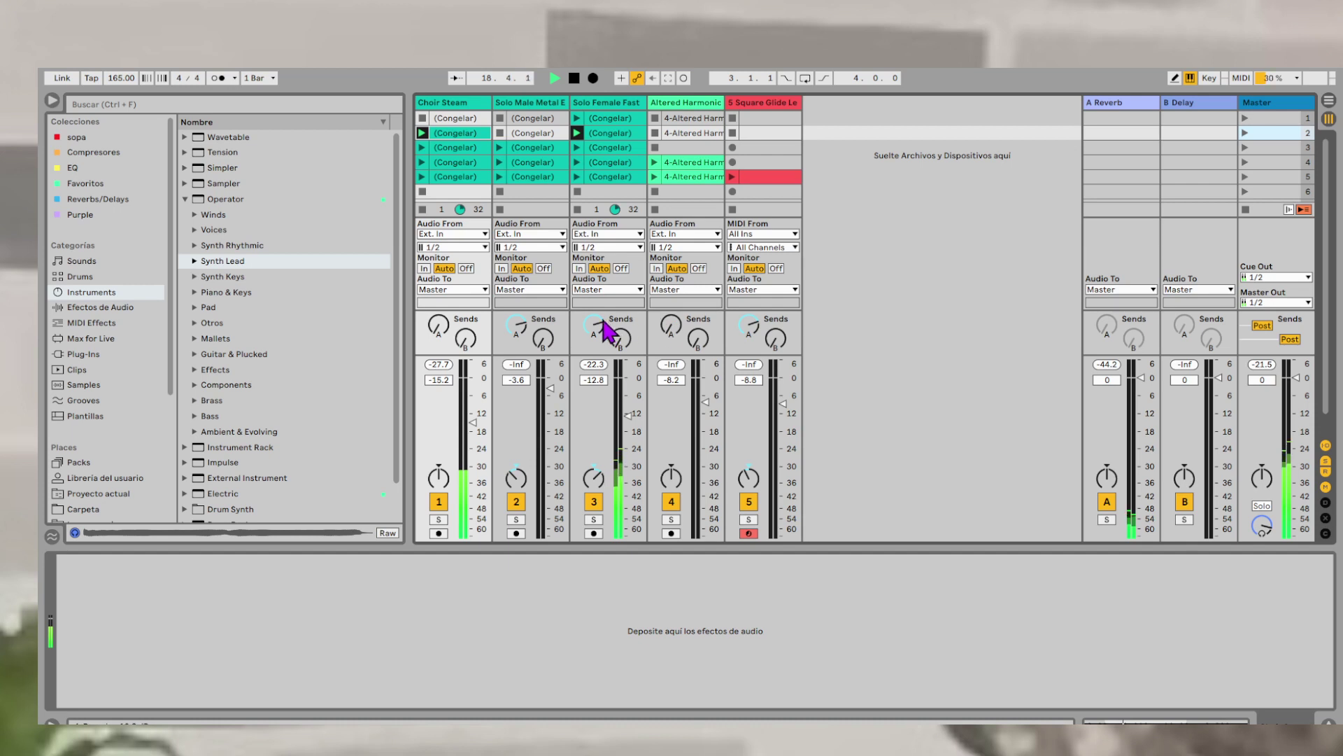
{"action": "left_click", "coordinate": [472, 422]}
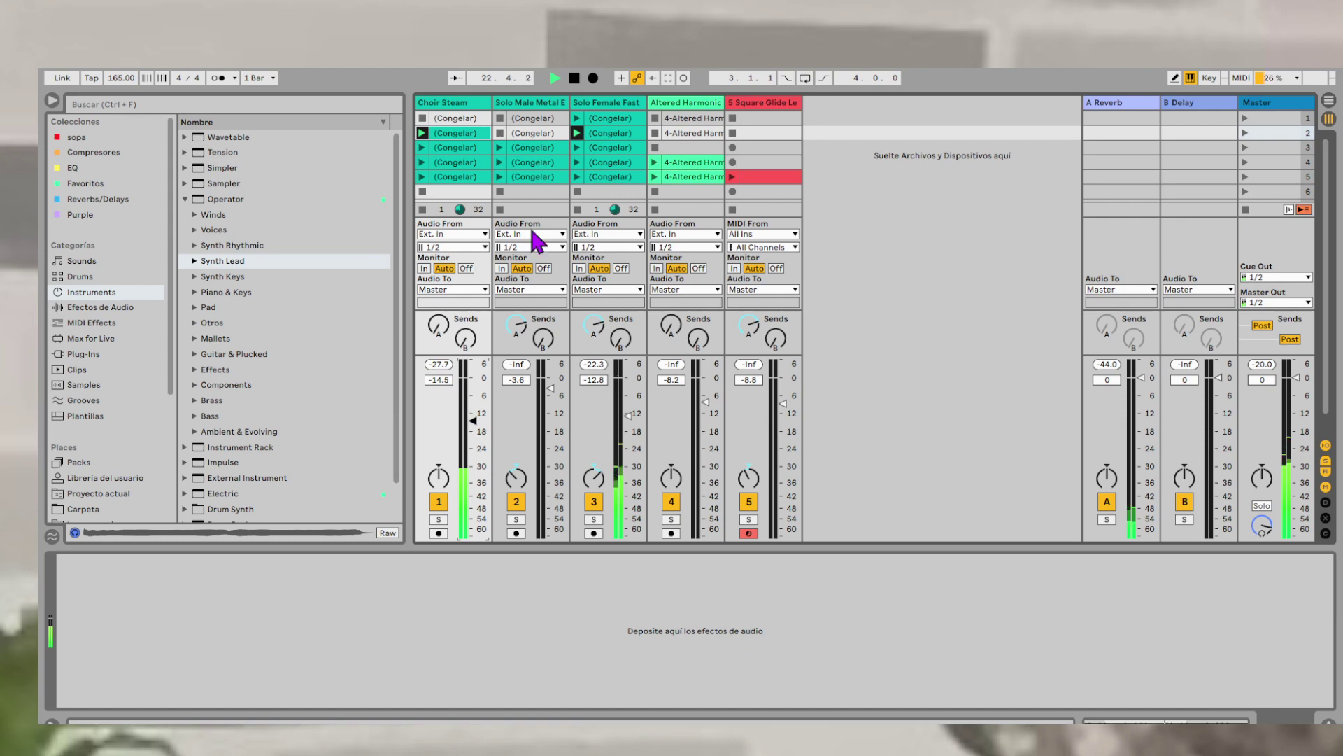
{"action": "left_click", "coordinate": [1245, 147]}
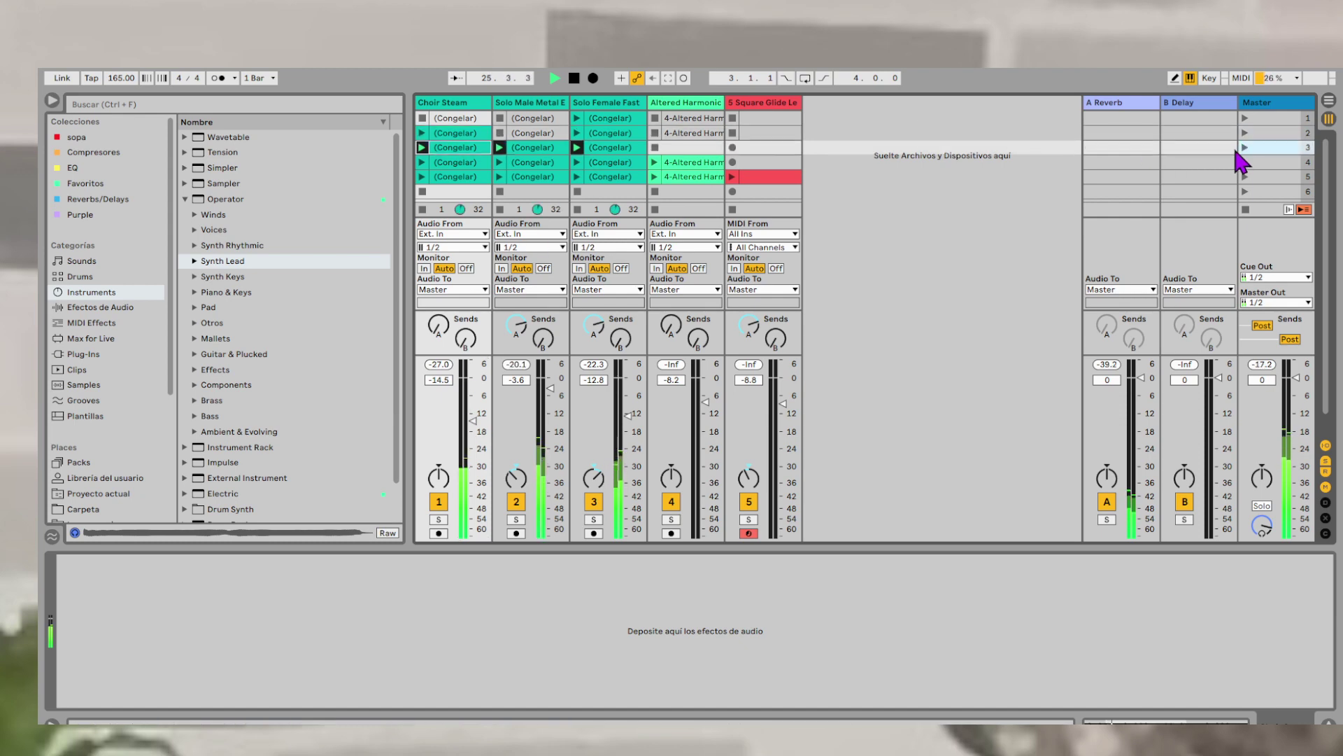
- Play the fourth scene, select the Altered Harmonic track's volume value, and dismiss the low-battery notice
{"action": "left_click", "coordinate": [550, 387]}
{"action": "left_click", "coordinate": [1245, 163]}
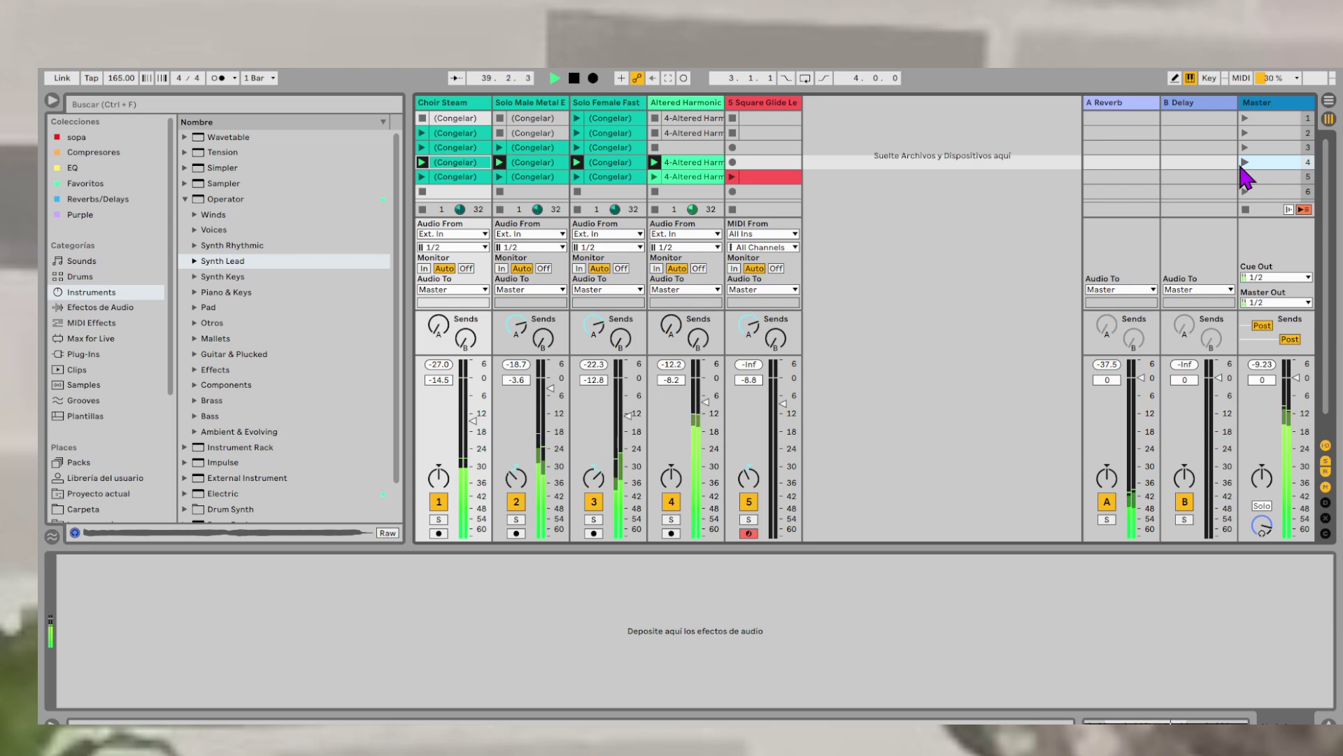
{"action": "left_click", "coordinate": [672, 380]}
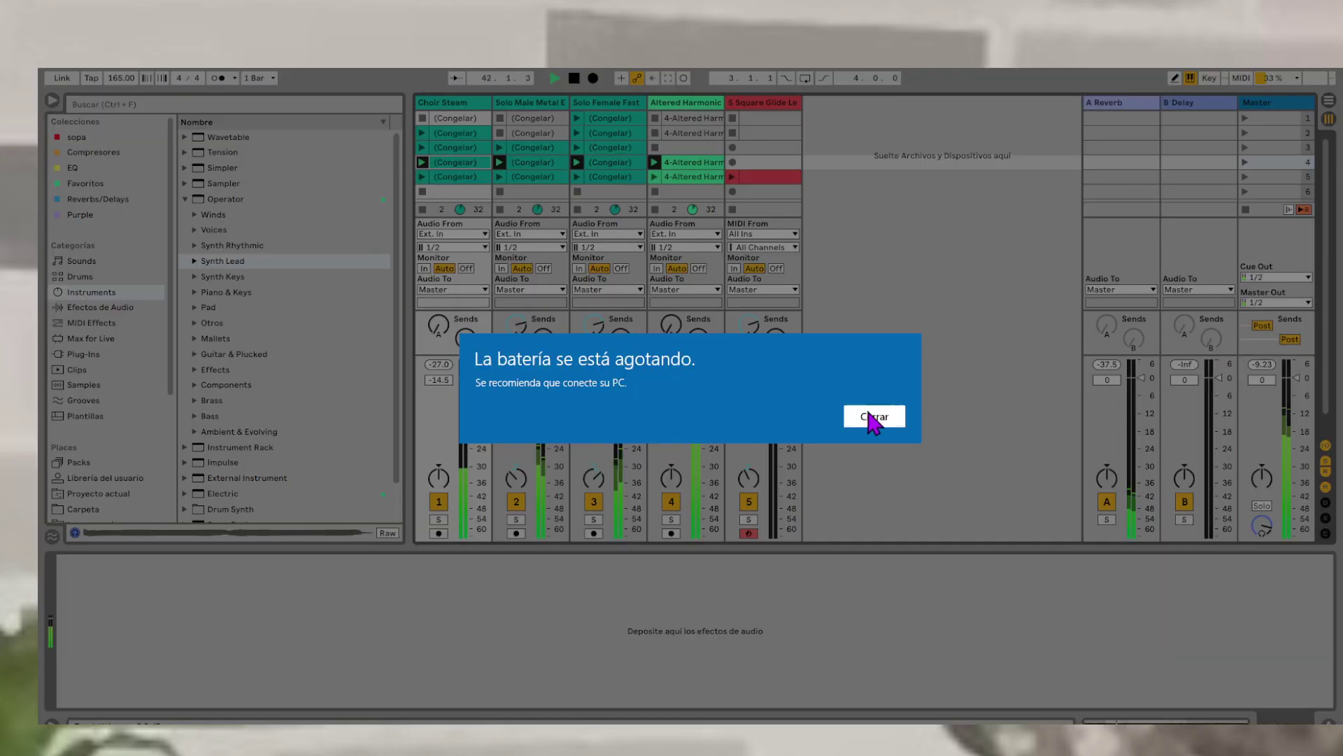
{"action": "left_click", "coordinate": [873, 418]}
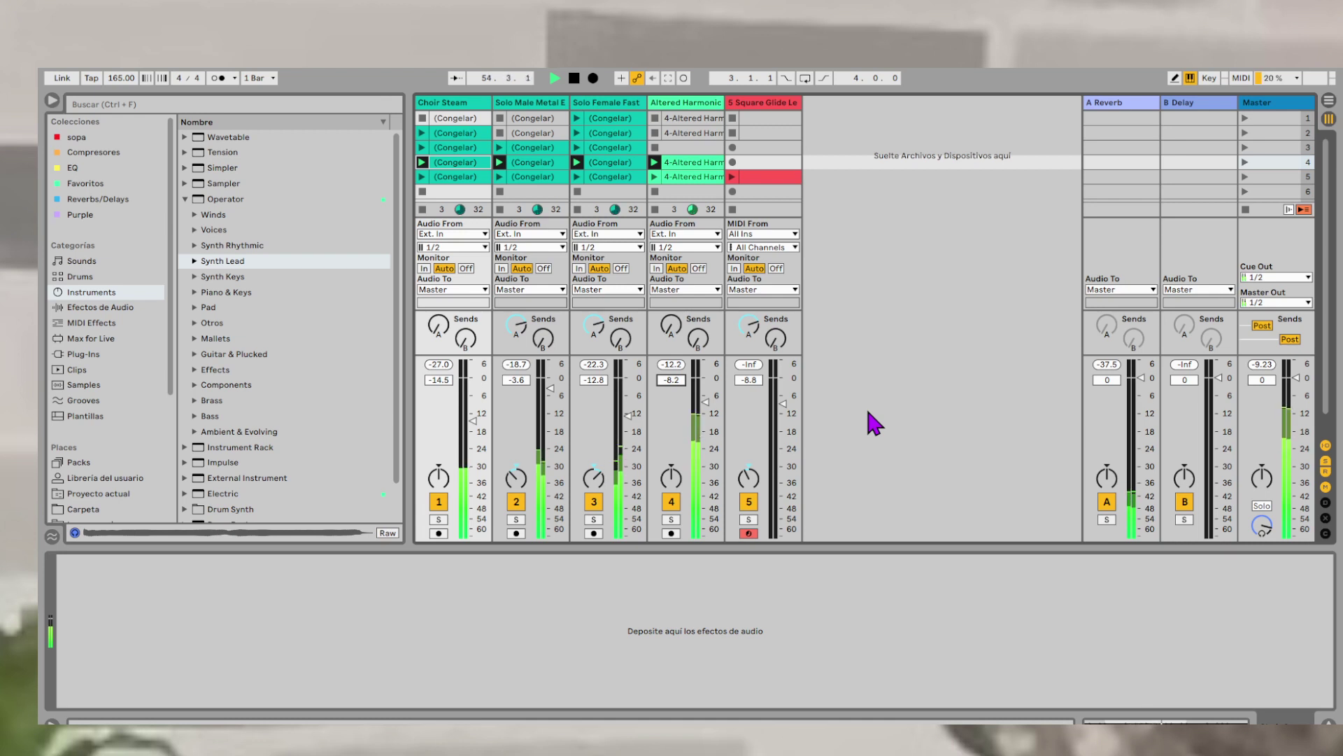
- Play the fifth scene and lower the Square Glide Lead track's volume to -9.6 dB
{"action": "left_click", "coordinate": [1243, 175]}
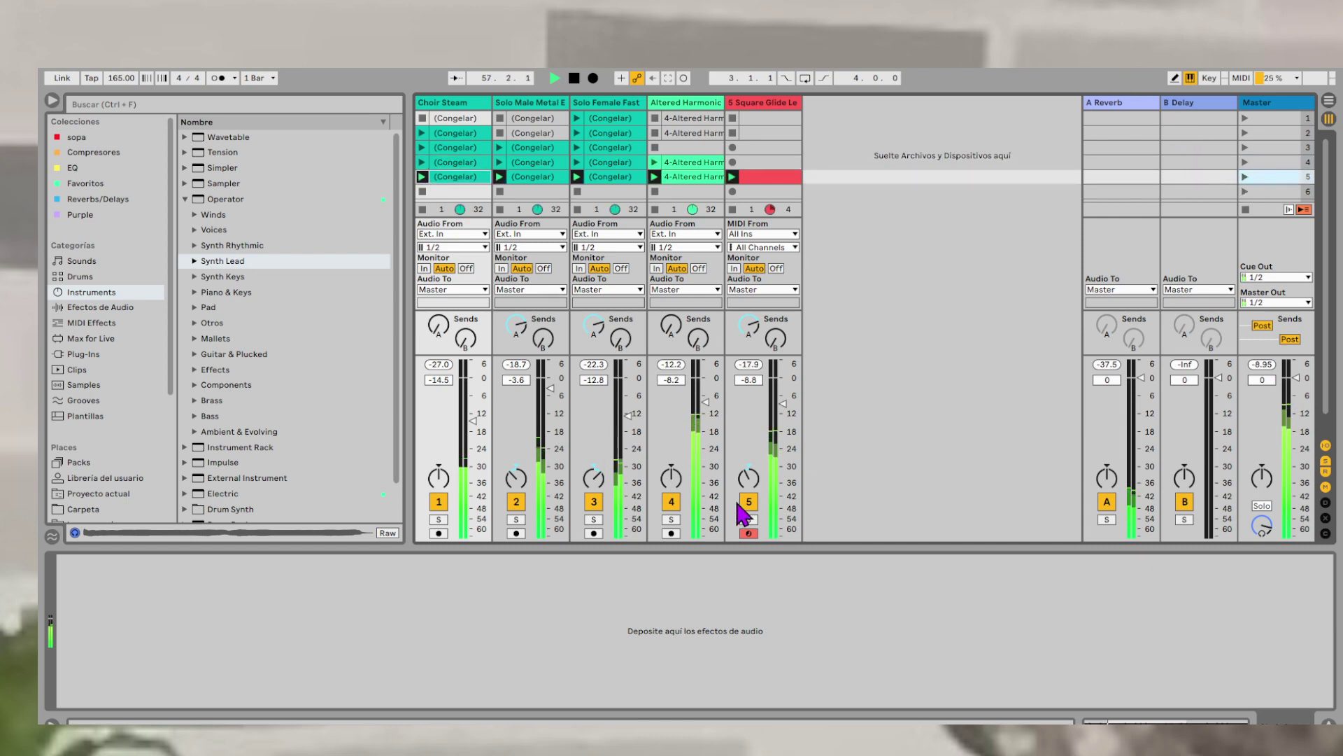
{"action": "left_click_drag", "start_coordinate": [783, 404], "coordinate": [783, 407]}
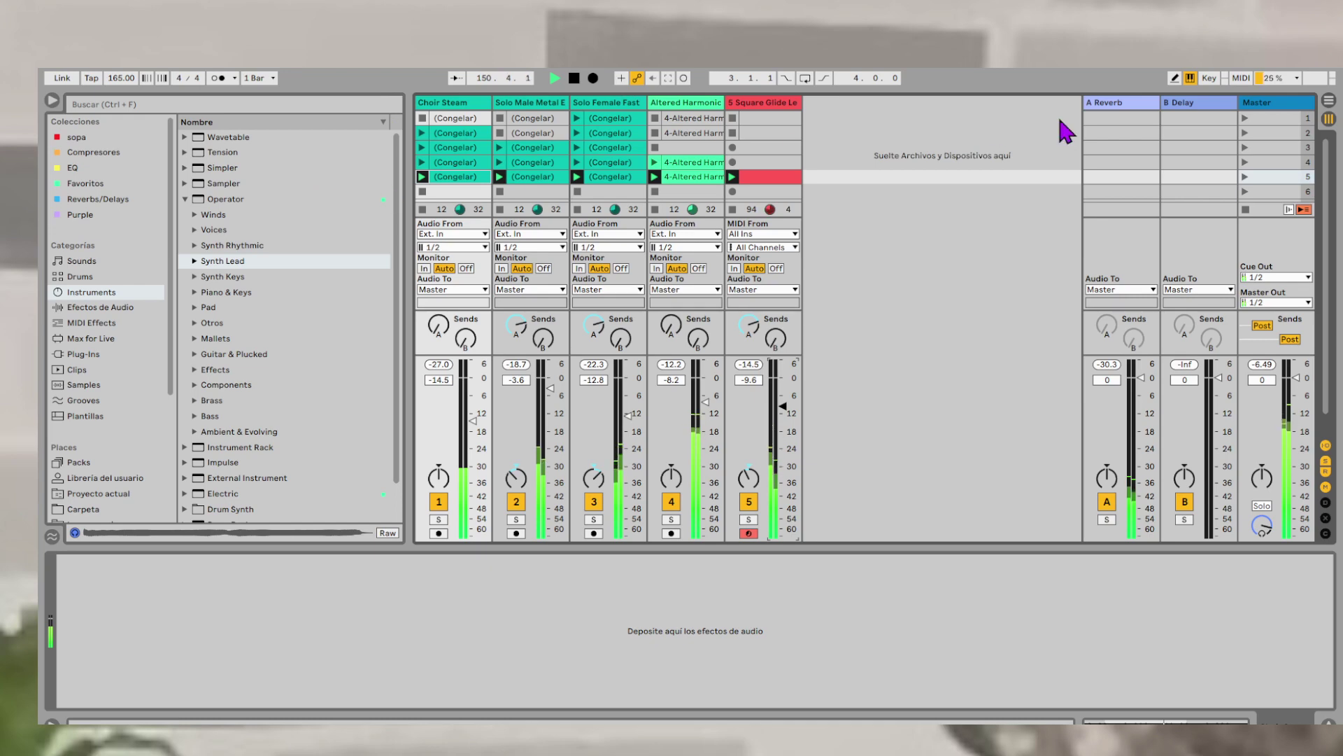
- Restart playback, solo the Square Glide Lead track, and adjust its reverb send
{"action": "left_click", "coordinate": [770, 179]}
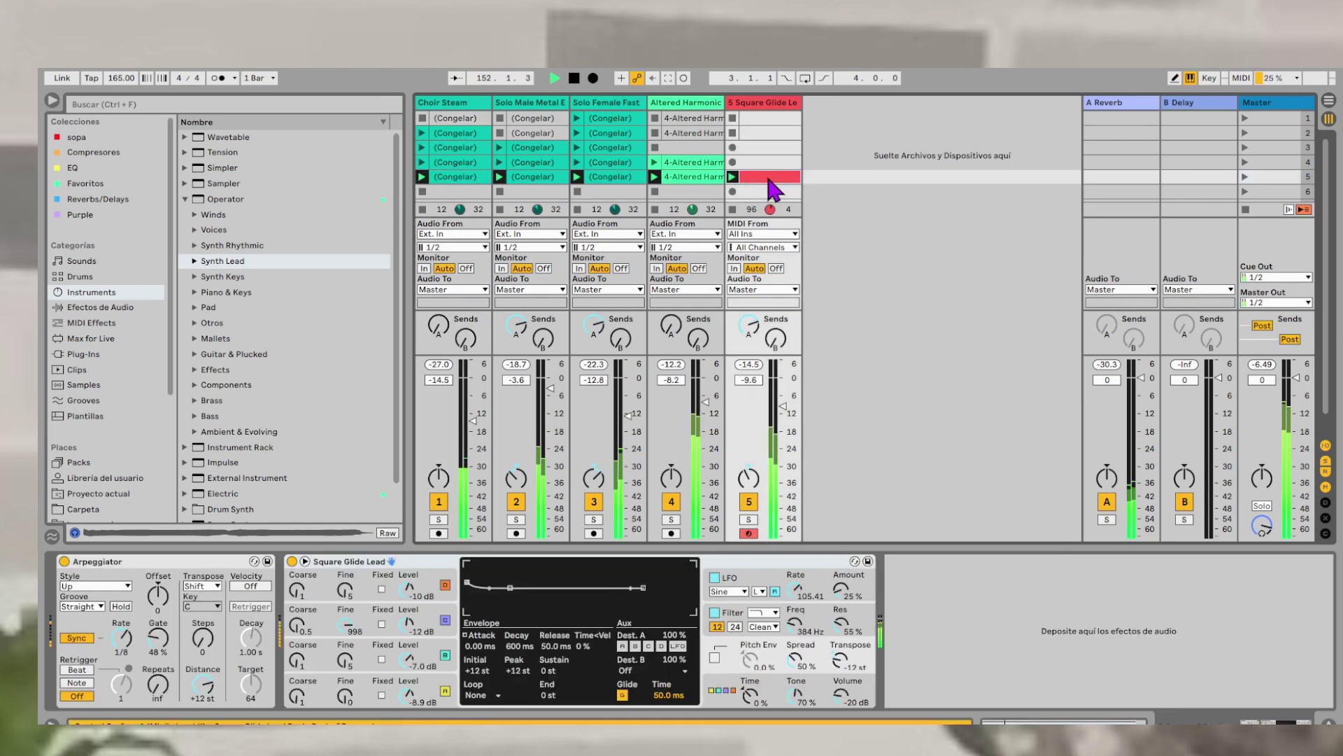
{"action": "key", "text": "space"}
{"action": "key", "text": "space"}
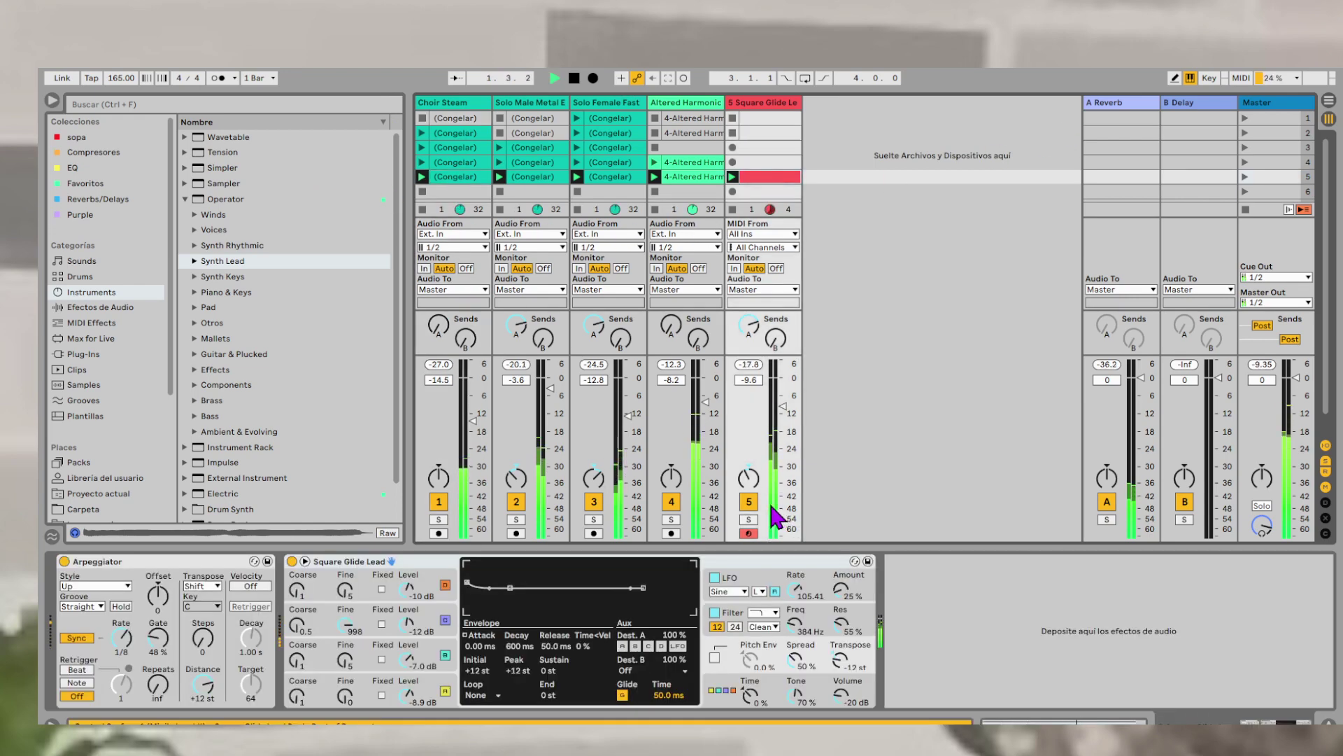
{"action": "left_click", "coordinate": [750, 519]}
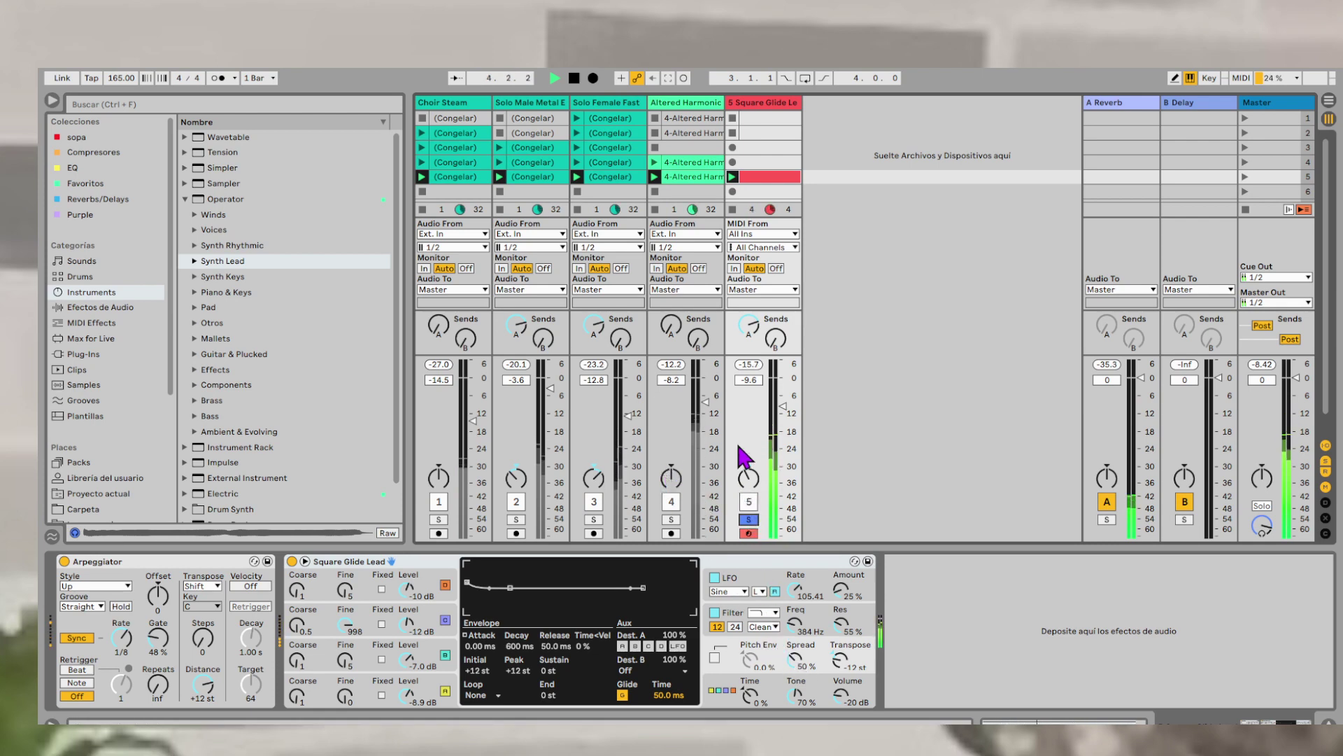
{"action": "left_click", "coordinate": [749, 324]}
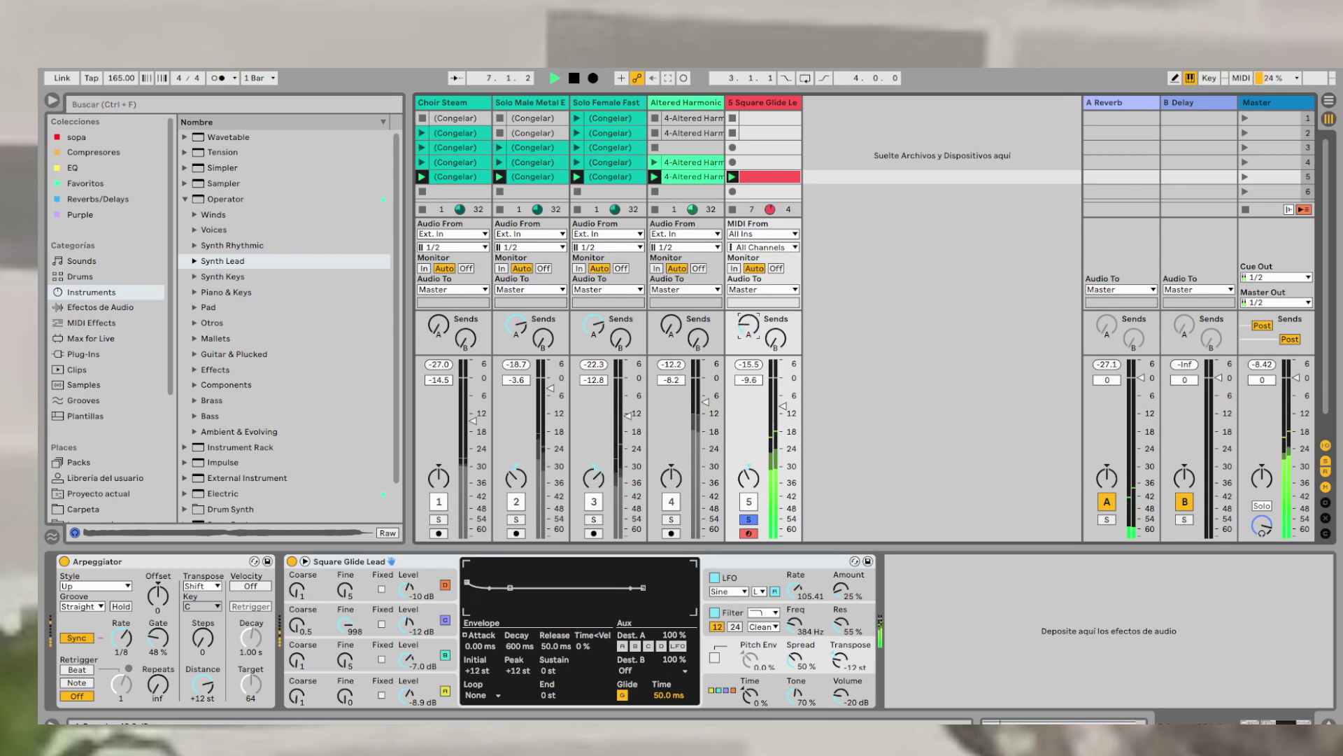
- Try the delay send on Square Glide Lead, return it to zero, and fine-tune the track's reverb send
{"action": "left_click_drag", "start_coordinate": [775, 336], "coordinate": [774, 251]}
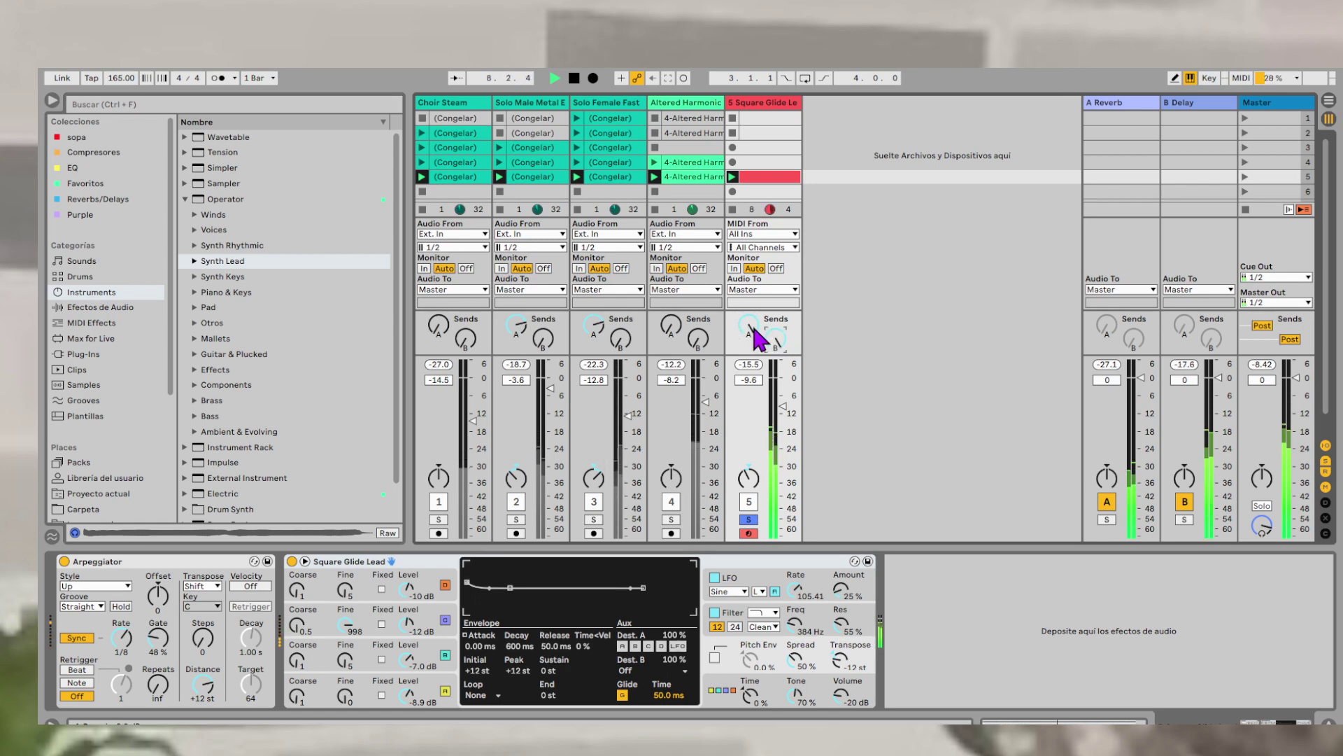
{"action": "mouse_move", "coordinate": [750, 326]}
{"action": "left_mouse_down"}
{"action": "mouse_move", "coordinate": [751, 361]}
{"action": "mouse_move", "coordinate": [752, 328]}
{"action": "left_mouse_up"}
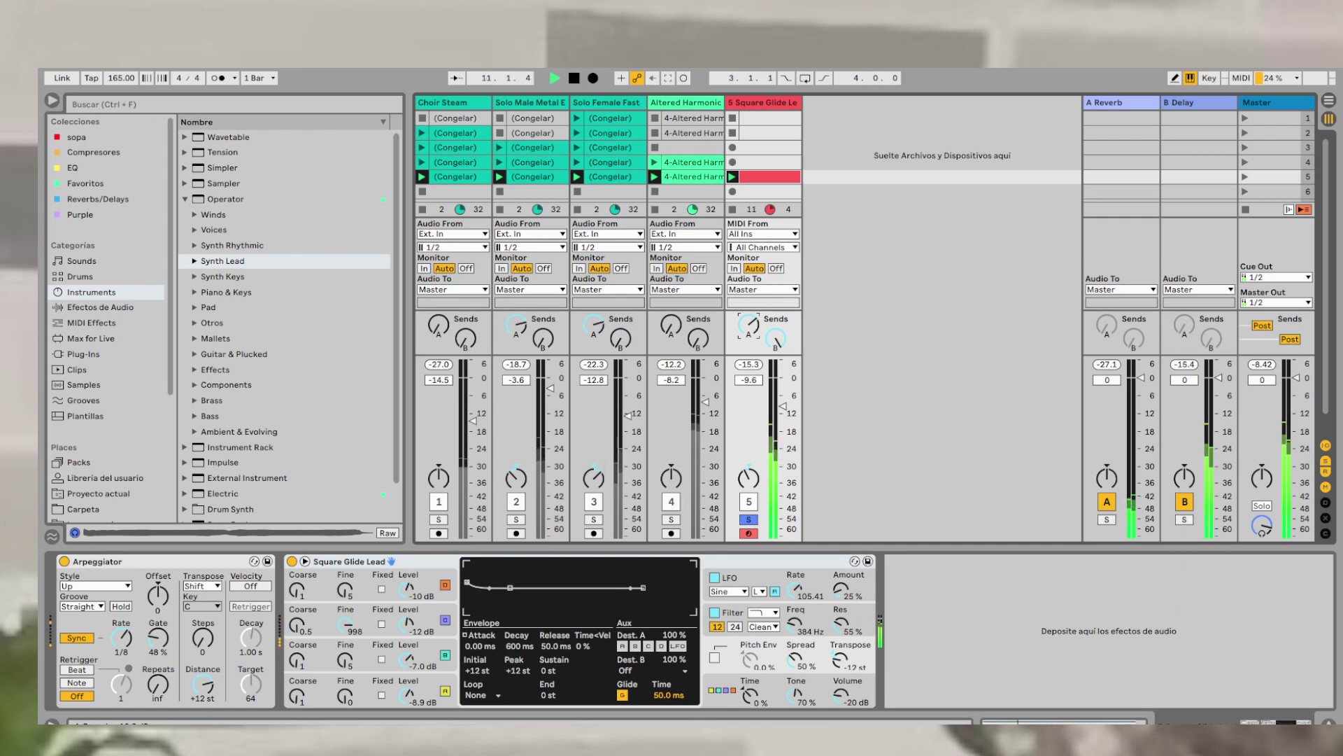
{"action": "left_click", "coordinate": [775, 339]}
{"action": "left_click_drag", "start_coordinate": [775, 338], "coordinate": [775, 407]}
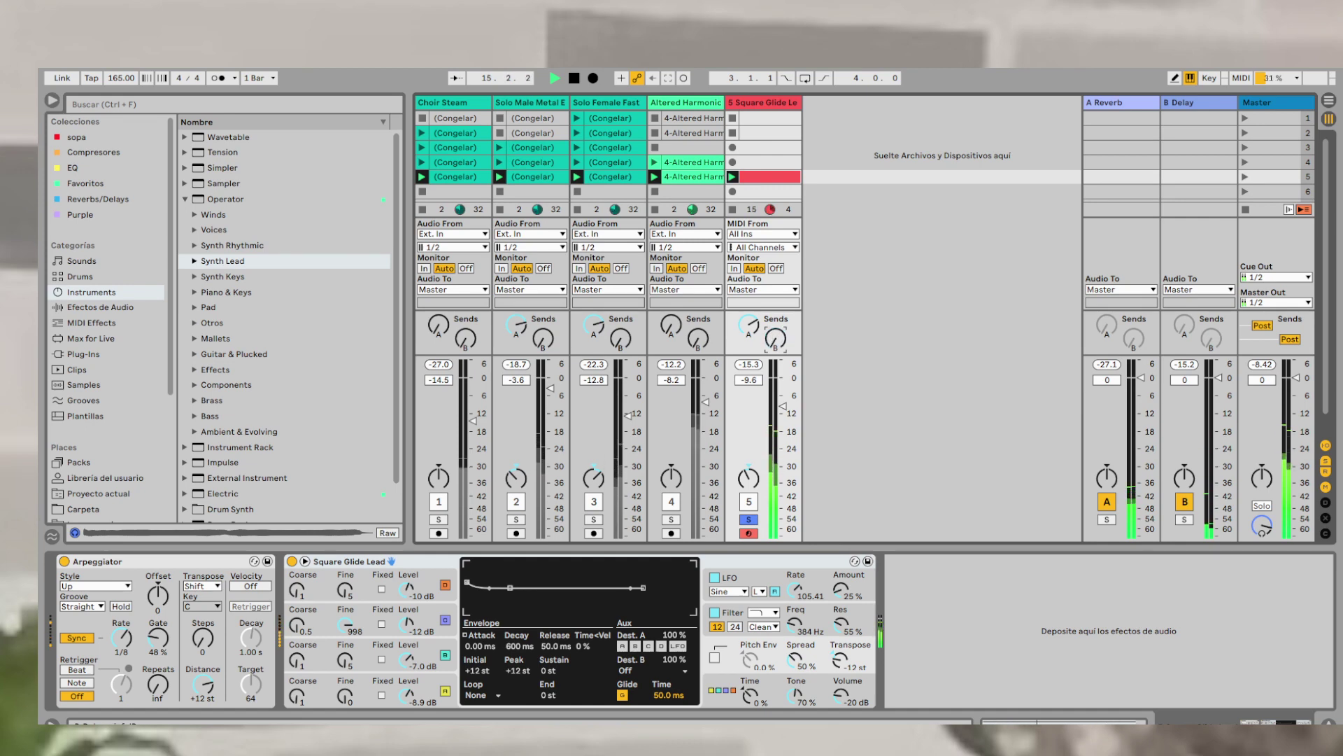
{"action": "left_click", "coordinate": [749, 325]}
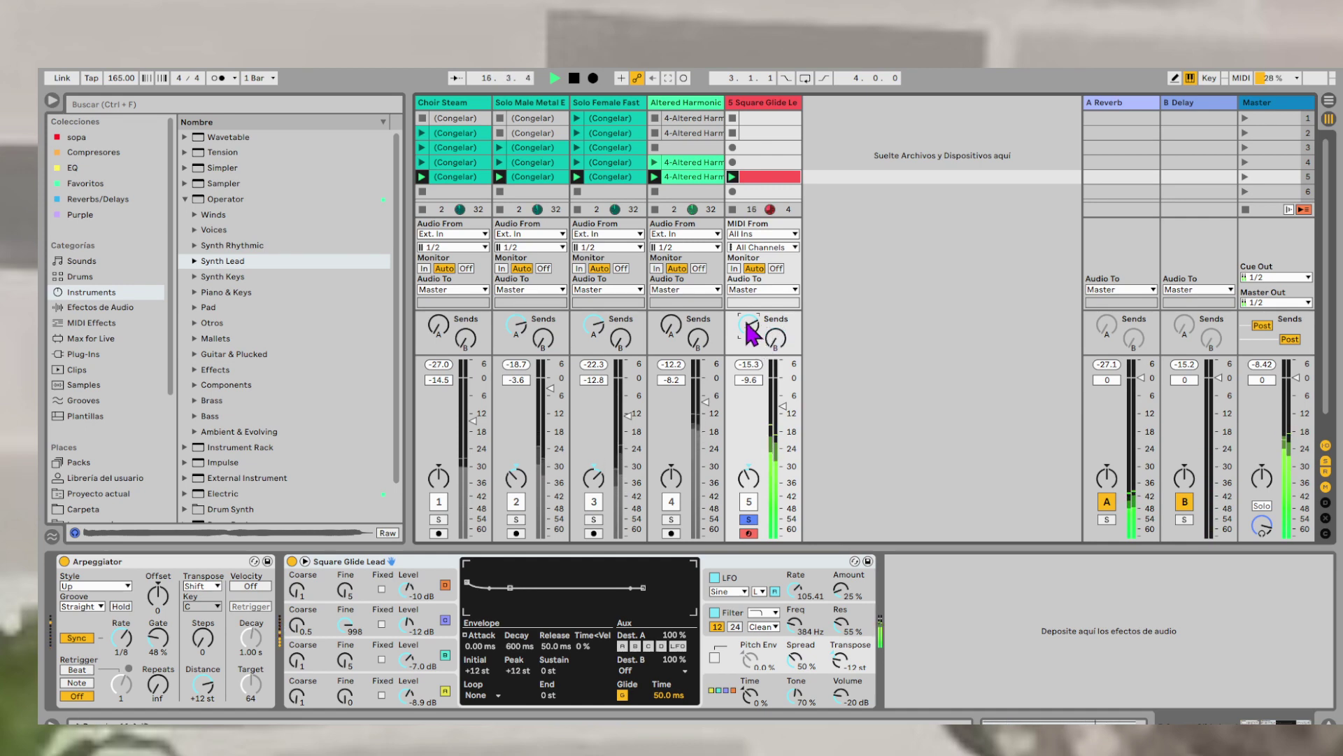
- Freeze and flatten the Square Glide Lead track to audio, then play the fifth scene to check it
{"action": "right_click", "coordinate": [762, 178]}
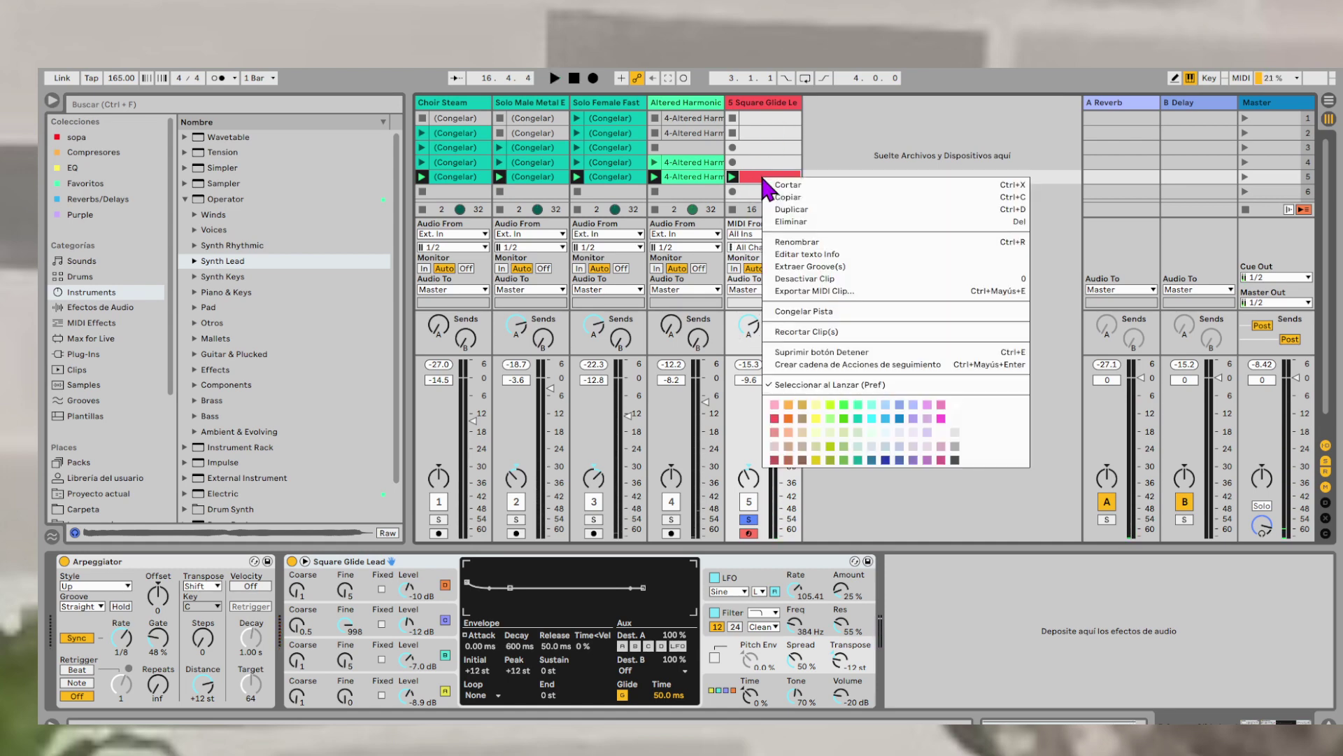
{"action": "left_click", "coordinate": [802, 312]}
{"action": "right_click", "coordinate": [767, 177]}
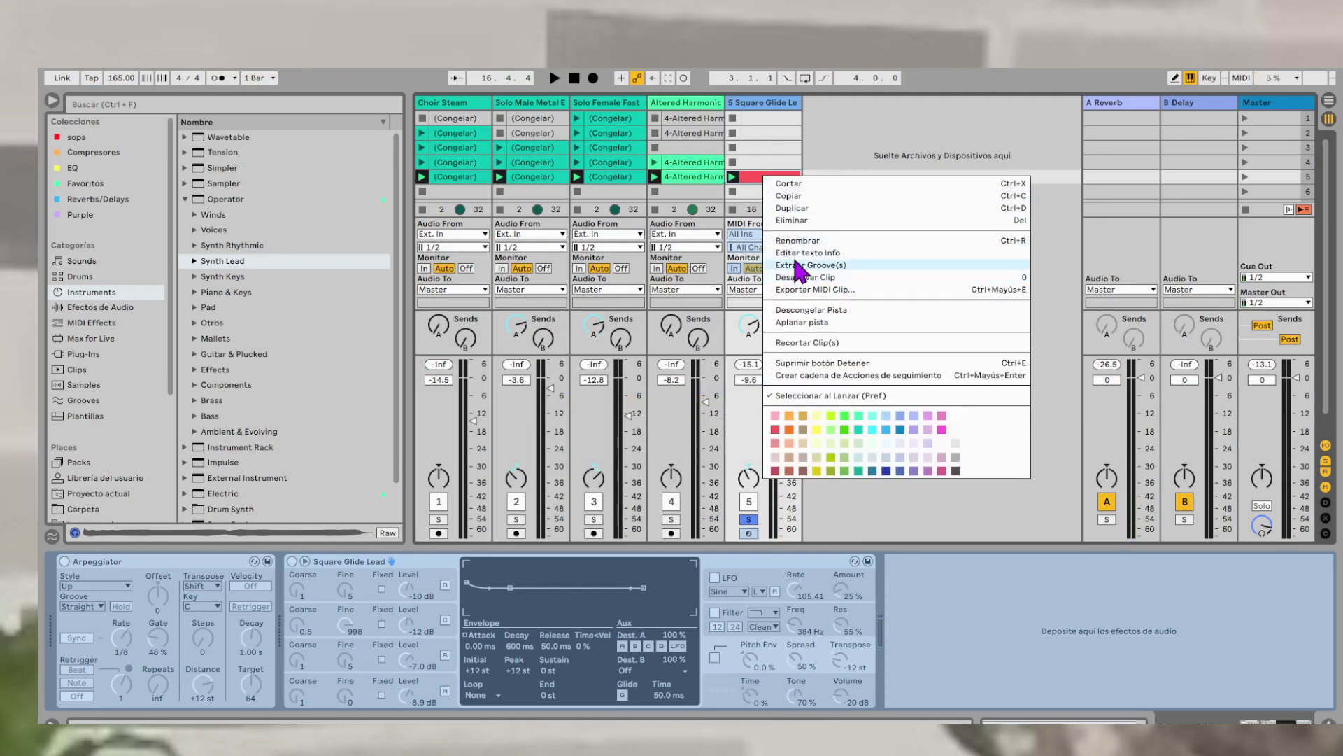
{"action": "left_click", "coordinate": [795, 323]}
{"action": "double_click", "coordinate": [754, 177]}
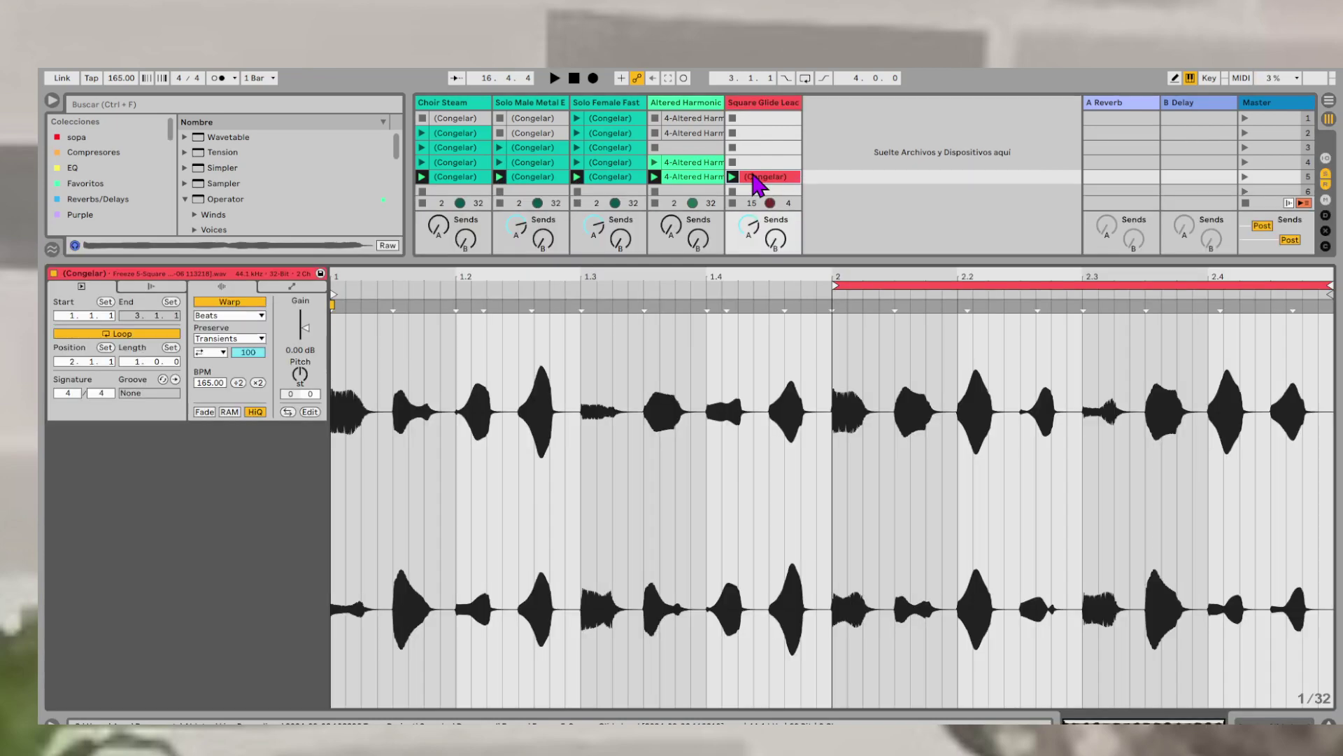
{"action": "key", "text": "space"}
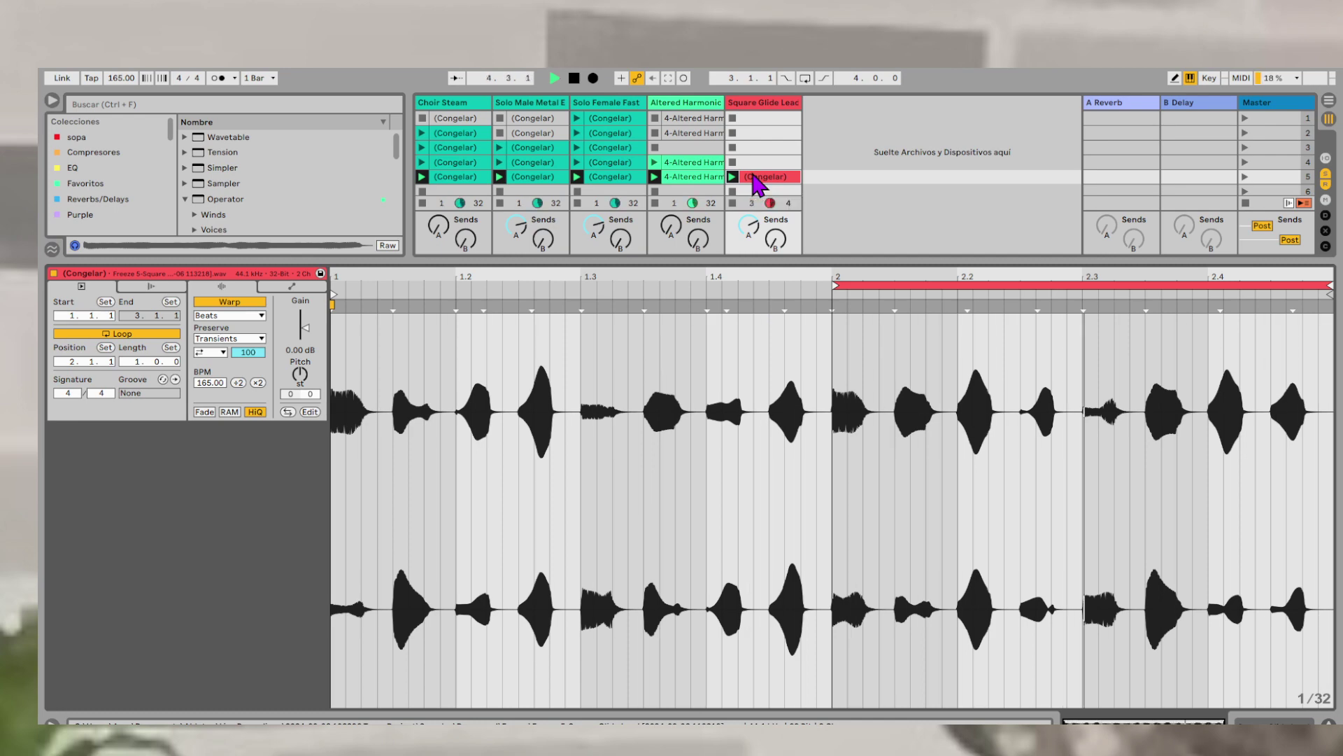
{"action": "key", "text": "shift+Tab"}
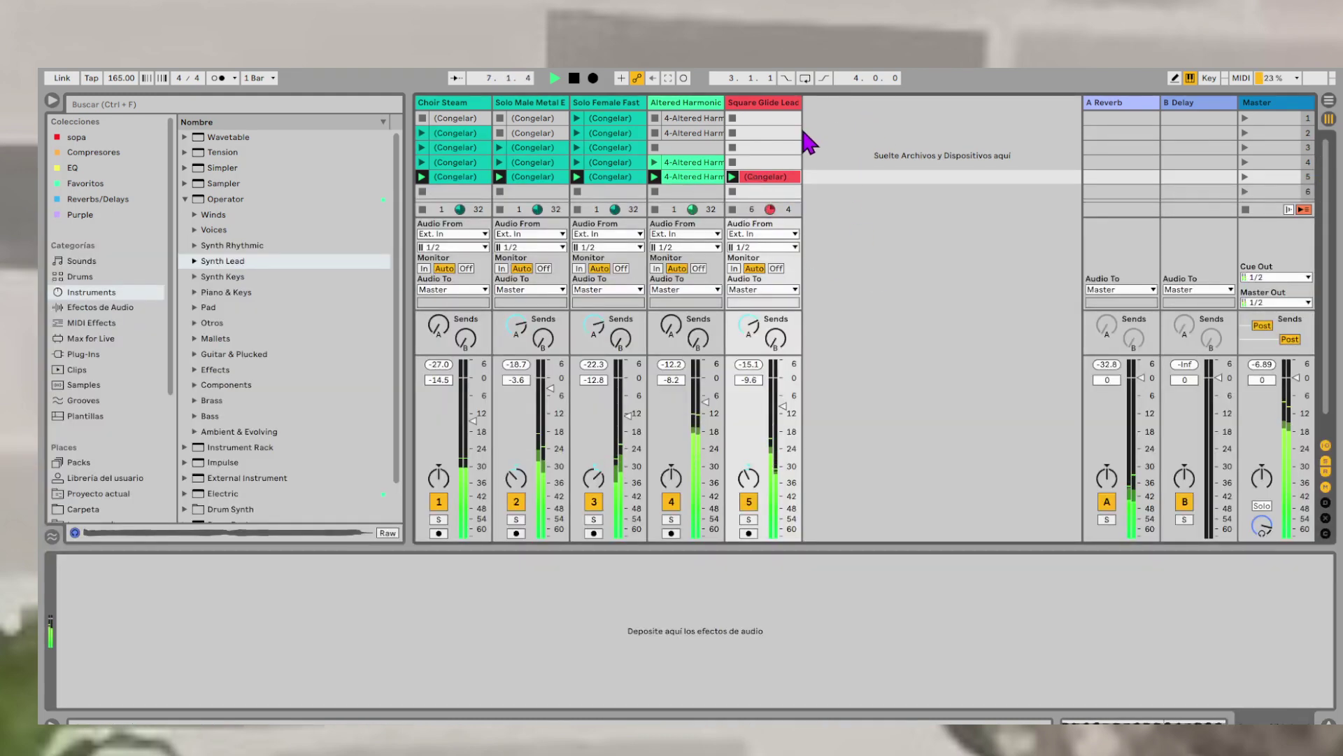
- Find Drum Rack among the instruments, collapsing the Operator folder, and add it empty on a new track after Square Glide Lead
{"action": "left_click", "coordinate": [788, 108]}
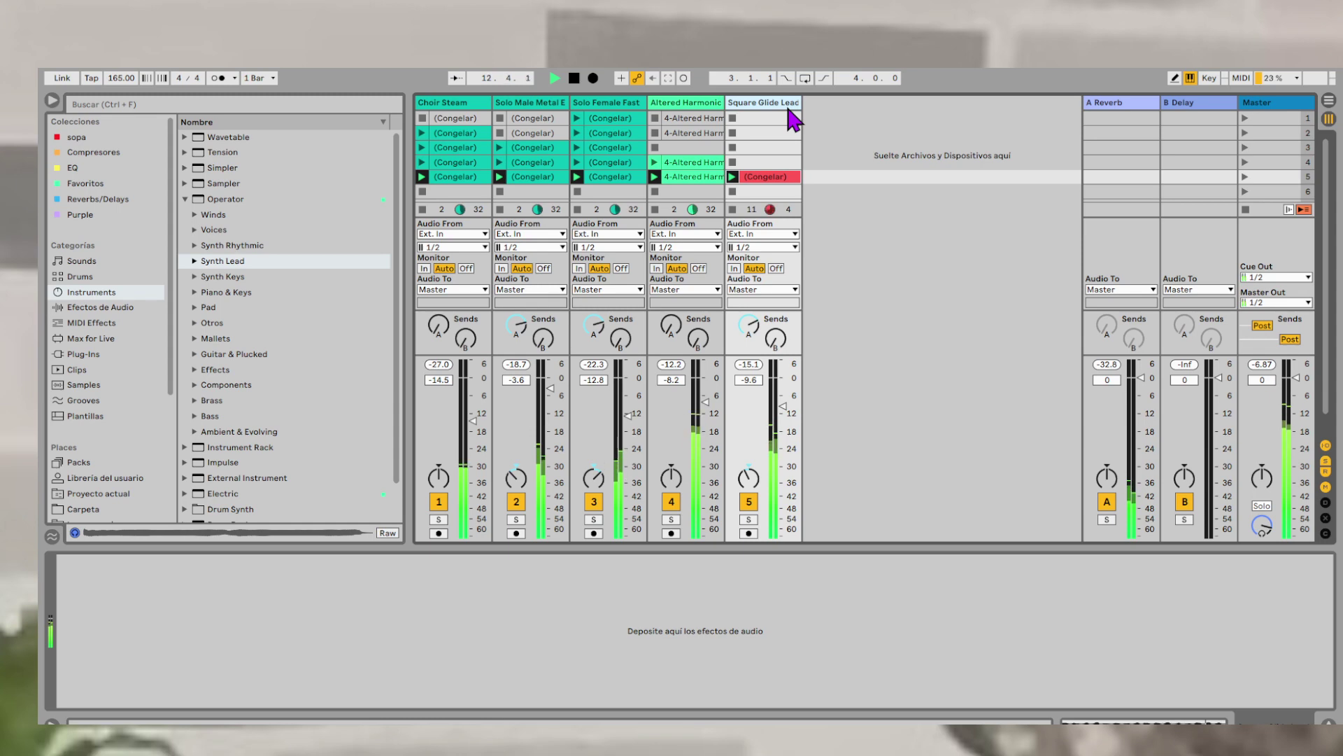
{"action": "left_click", "coordinate": [105, 277]}
{"action": "left_click", "coordinate": [112, 307]}
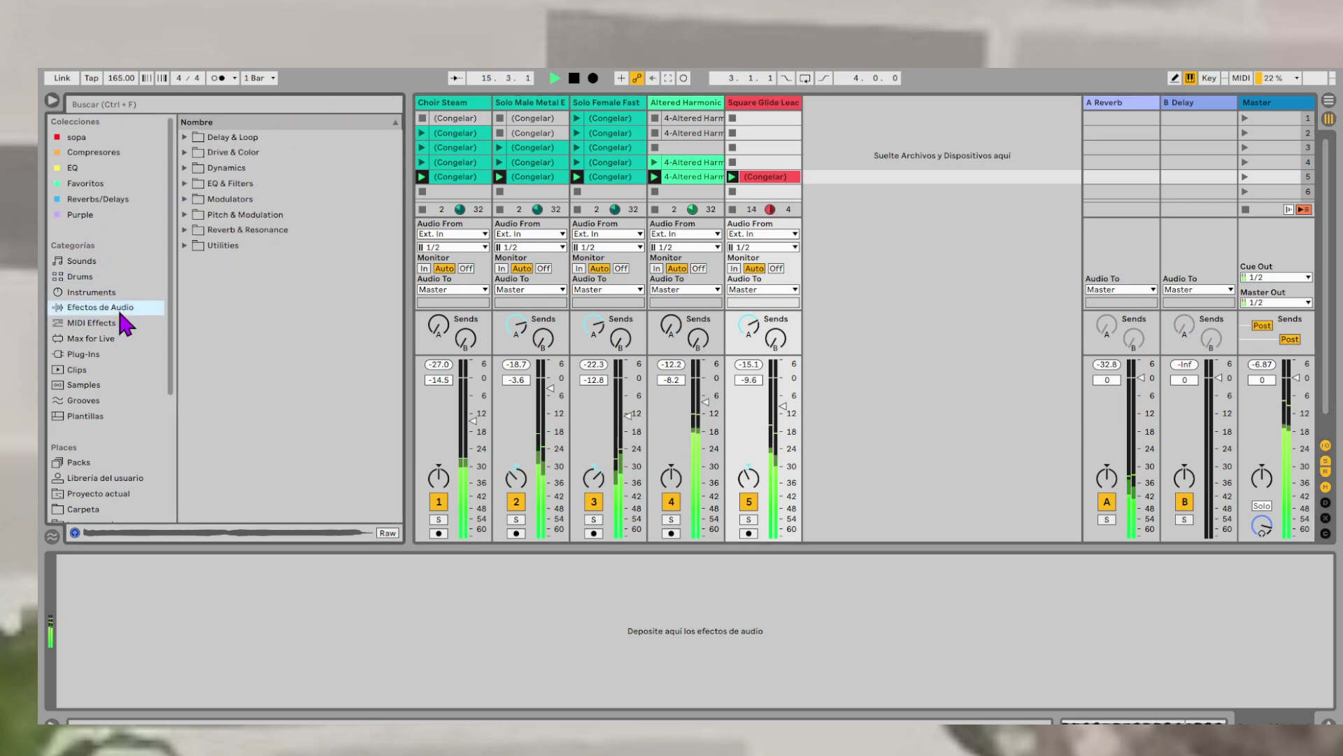
{"action": "left_click", "coordinate": [102, 291]}
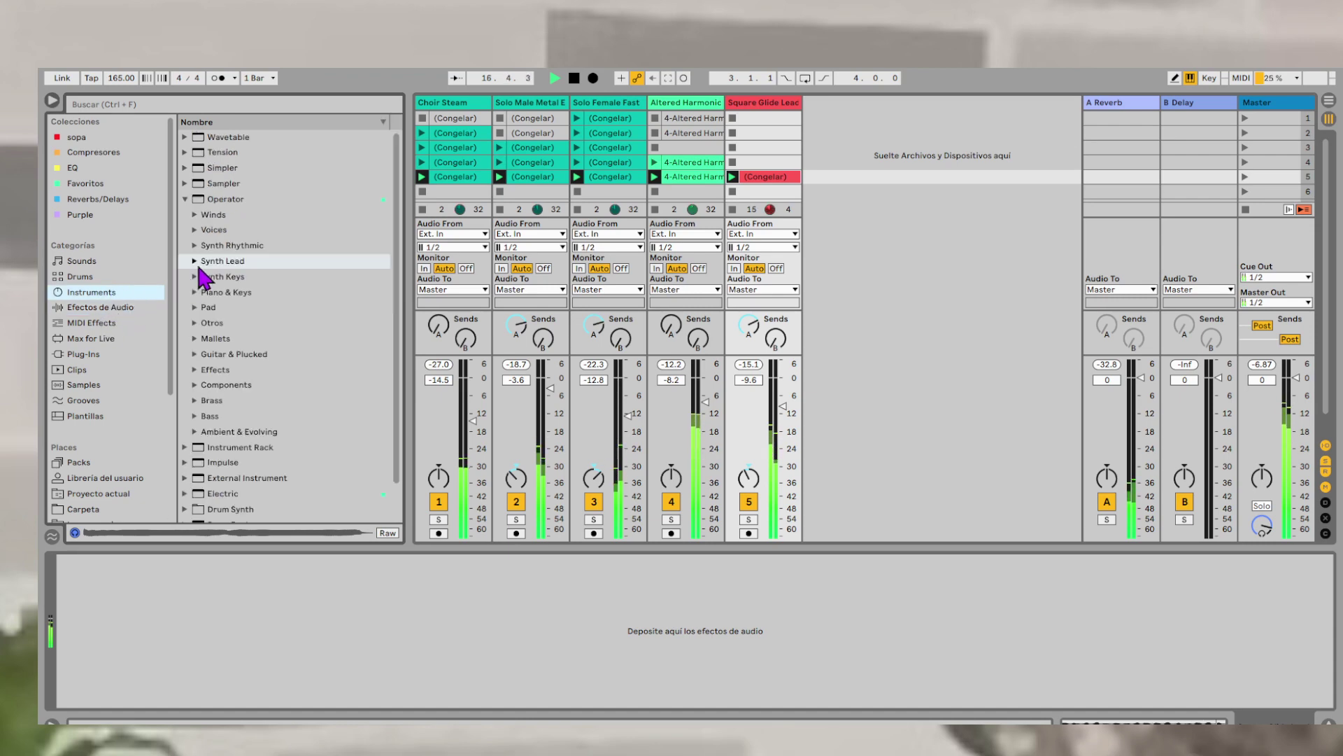
{"action": "left_click", "coordinate": [186, 201]}
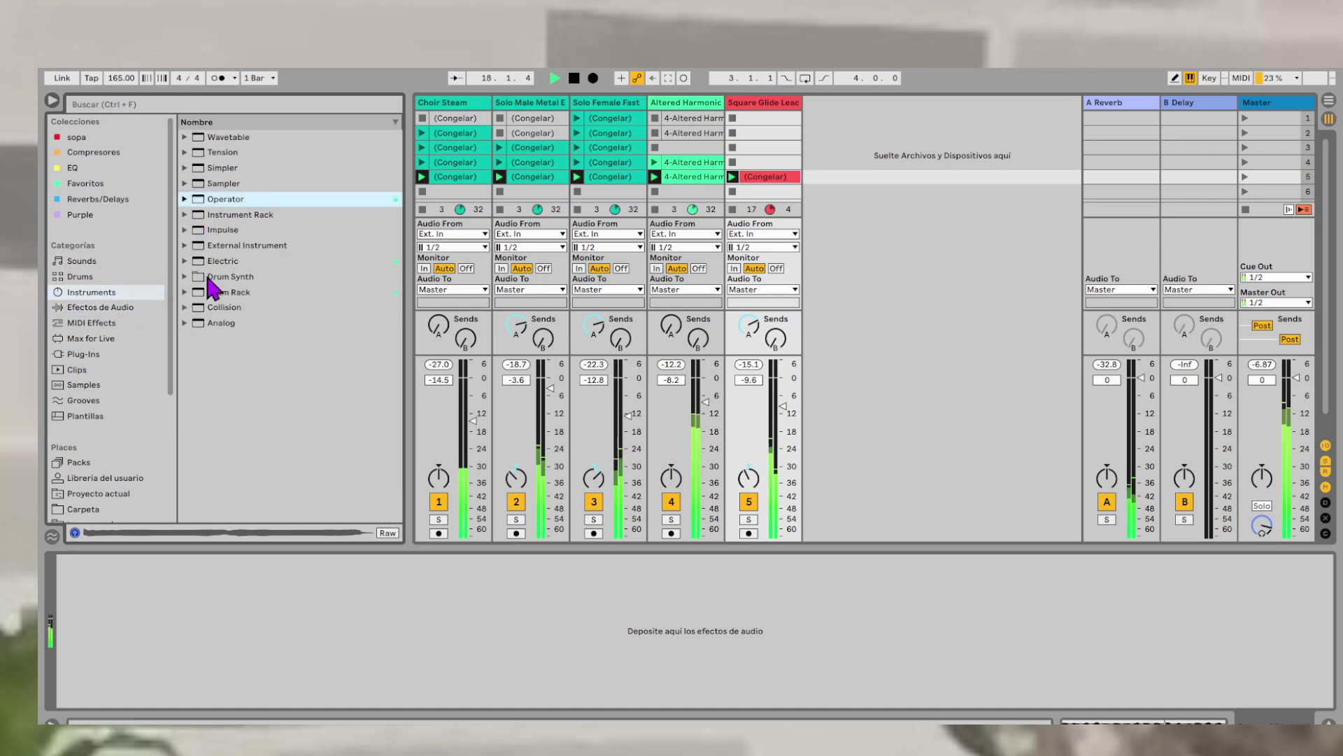
{"action": "left_click_drag", "start_coordinate": [229, 292], "coordinate": [829, 122]}
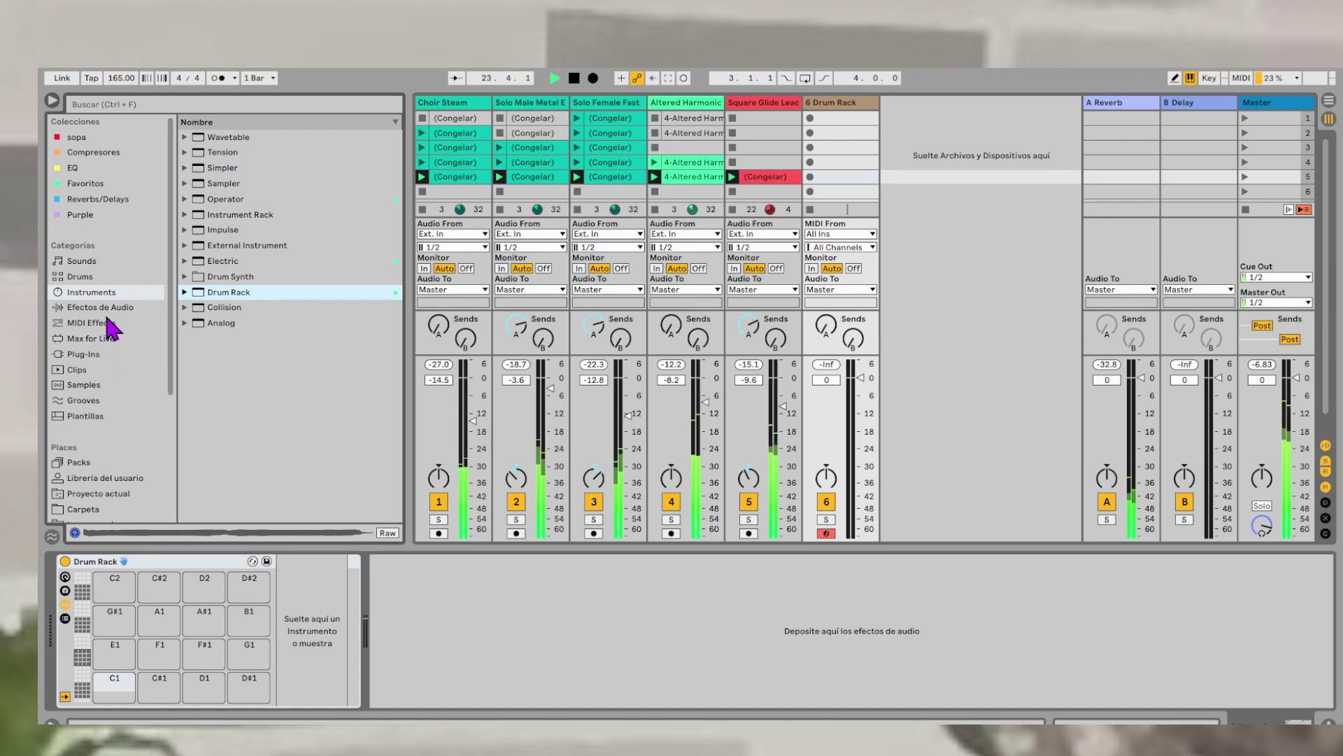
- Load the KICK.adg Drum Rack preset onto the new track and audition several of its kicks
{"action": "left_click", "coordinate": [184, 292]}
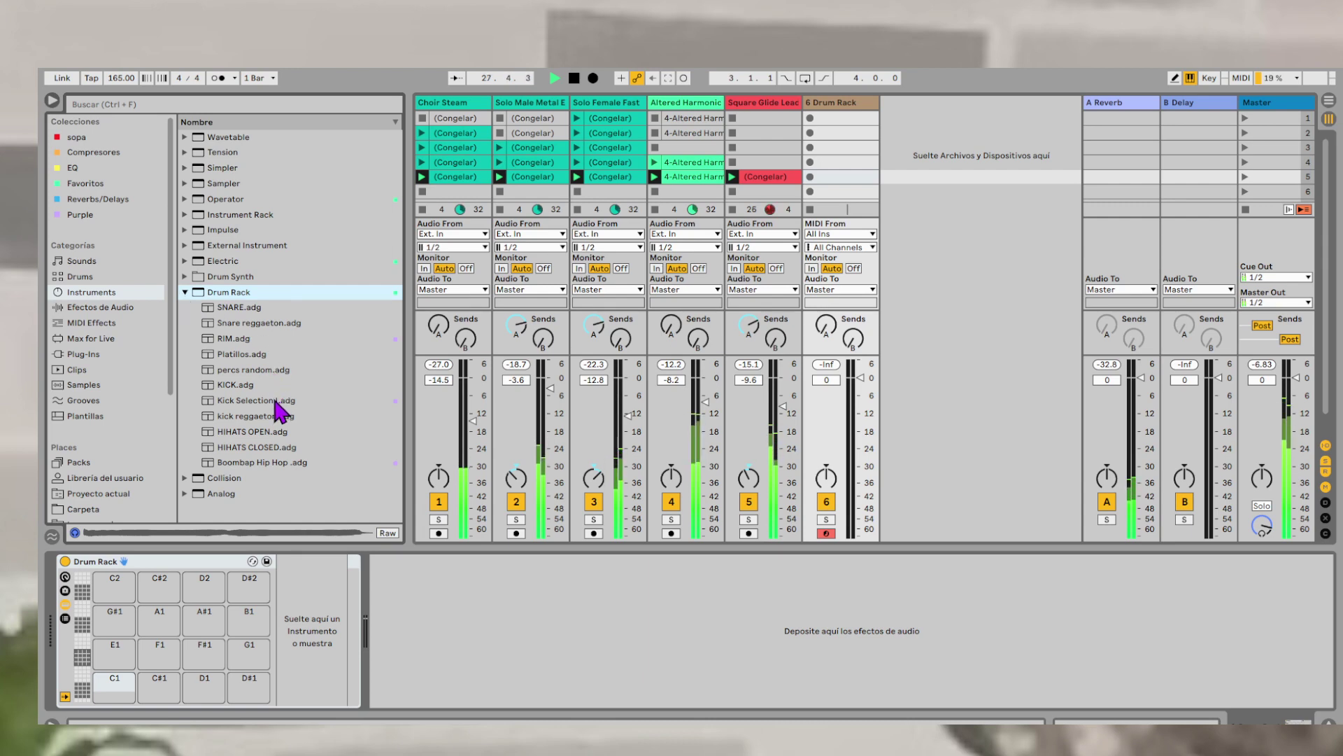
{"action": "left_click_drag", "start_coordinate": [238, 386], "coordinate": [827, 105]}
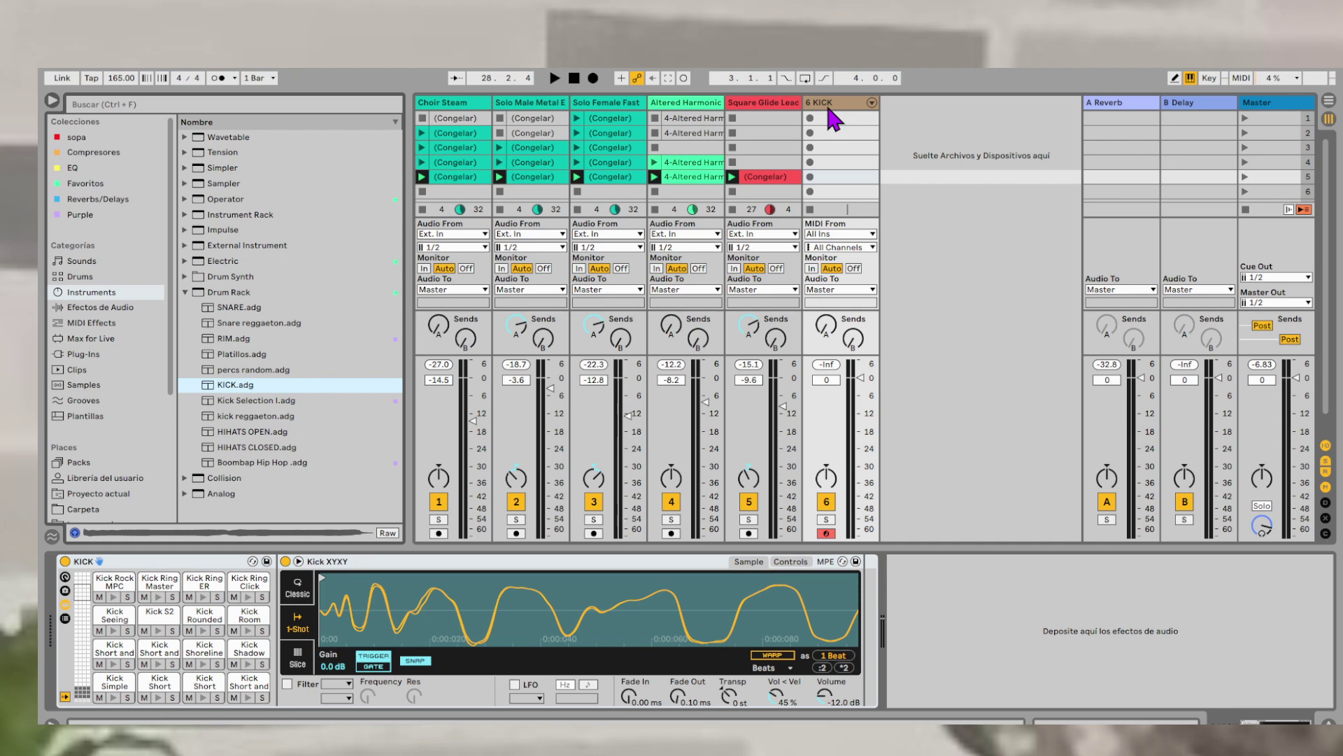
{"action": "key", "text": "a"}
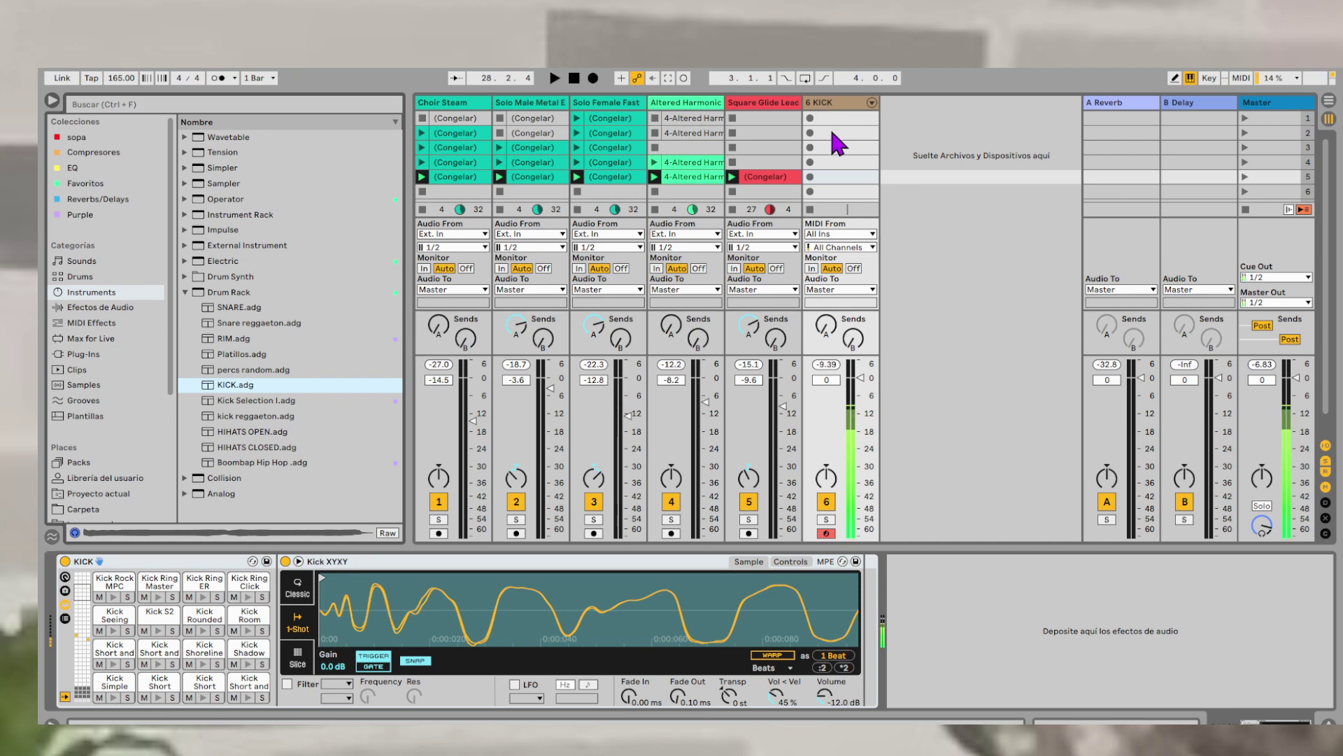
{"action": "key", "text": "w"}
{"action": "key", "text": "s"}
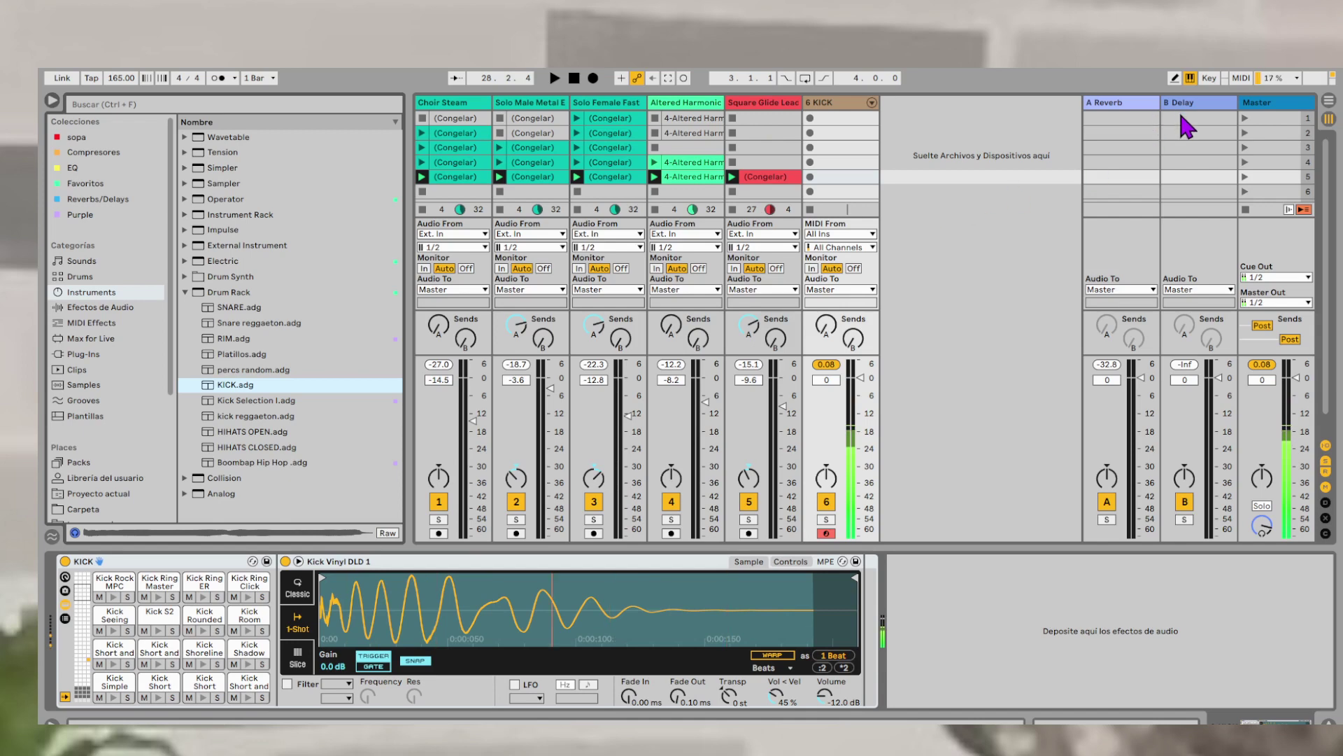
- Play the fourth scene with the metronome on and create a one-bar MIDI clip there on the KICK track
{"action": "left_click", "coordinate": [1242, 161]}
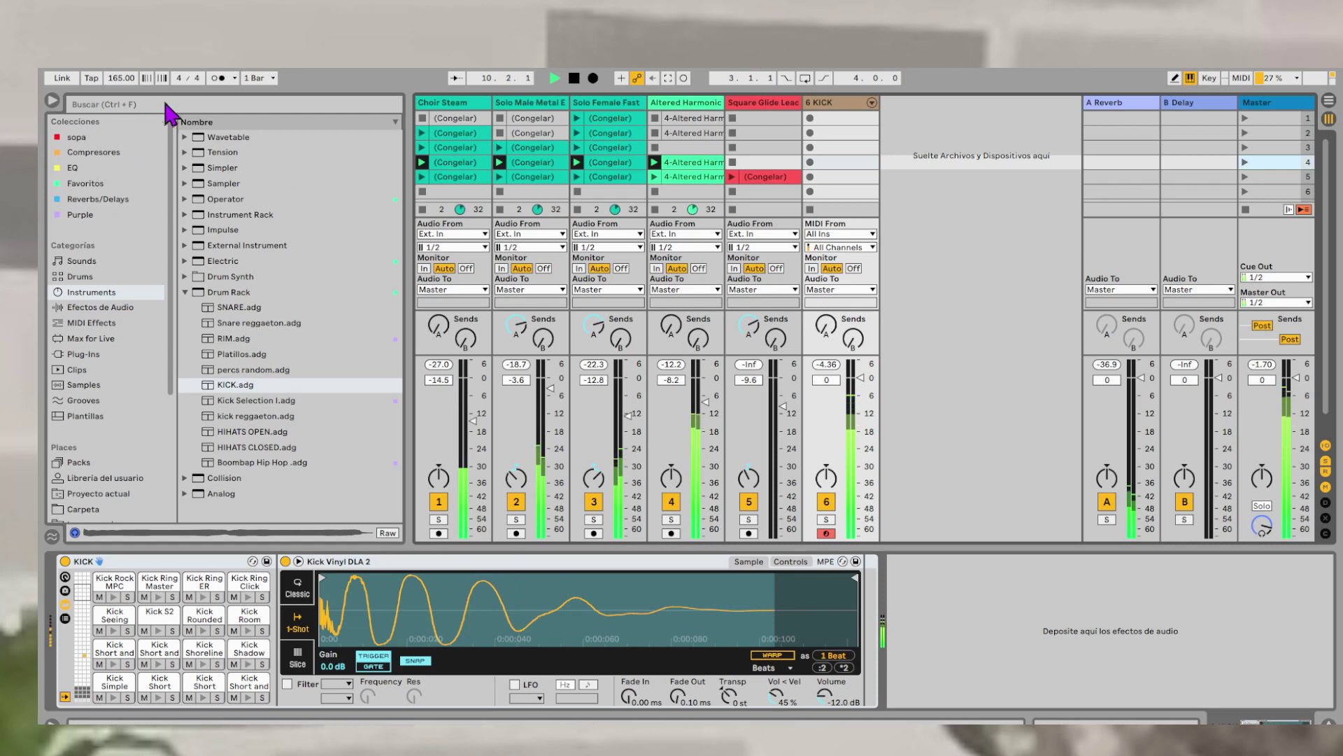
{"action": "left_click", "coordinate": [218, 78]}
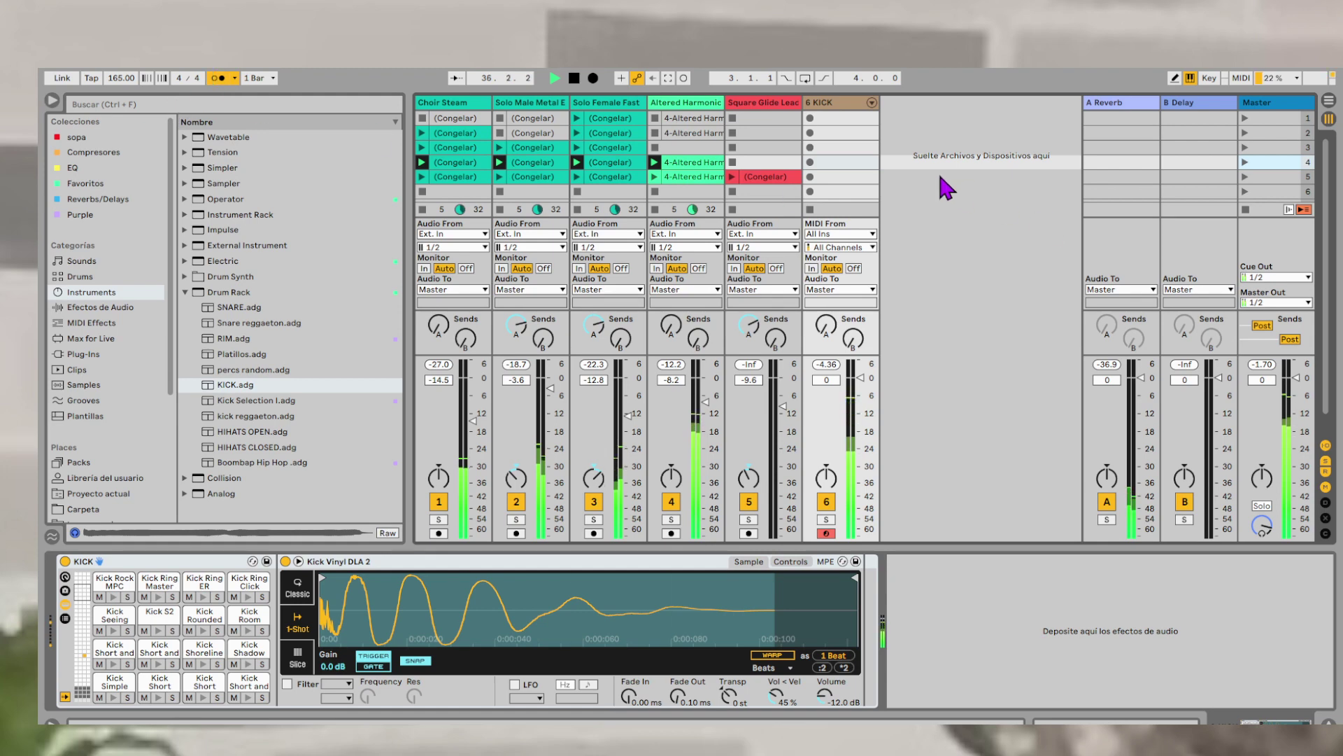
{"action": "double_click", "coordinate": [846, 163]}
{"action": "scroll", "coordinate": [638, 489], "scroll_direction": "down", "scroll_amount": 10}
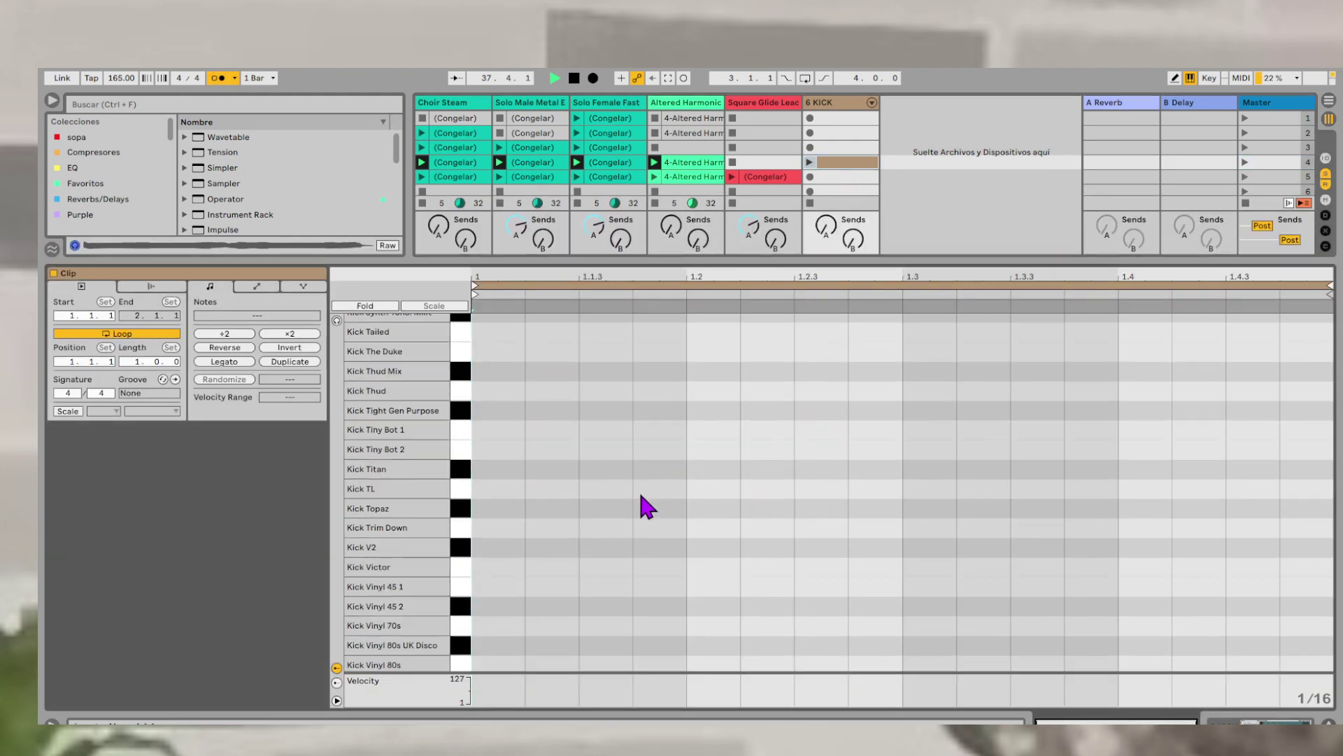
- Place Kick Vinyl DLA 2 notes at 1, 1.3 and 1.3.3, playing the fourth scene with the new kick clip
{"action": "key", "text": "u"}
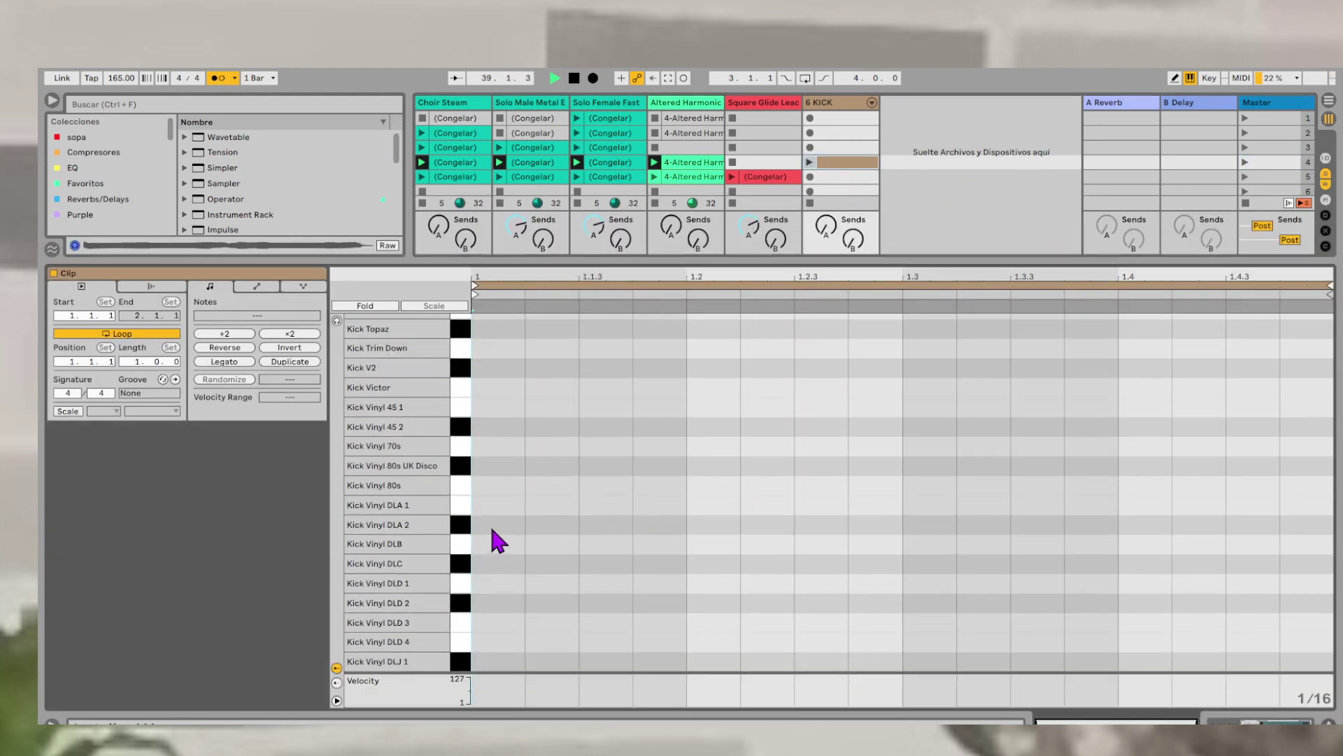
{"action": "double_click", "coordinate": [491, 530]}
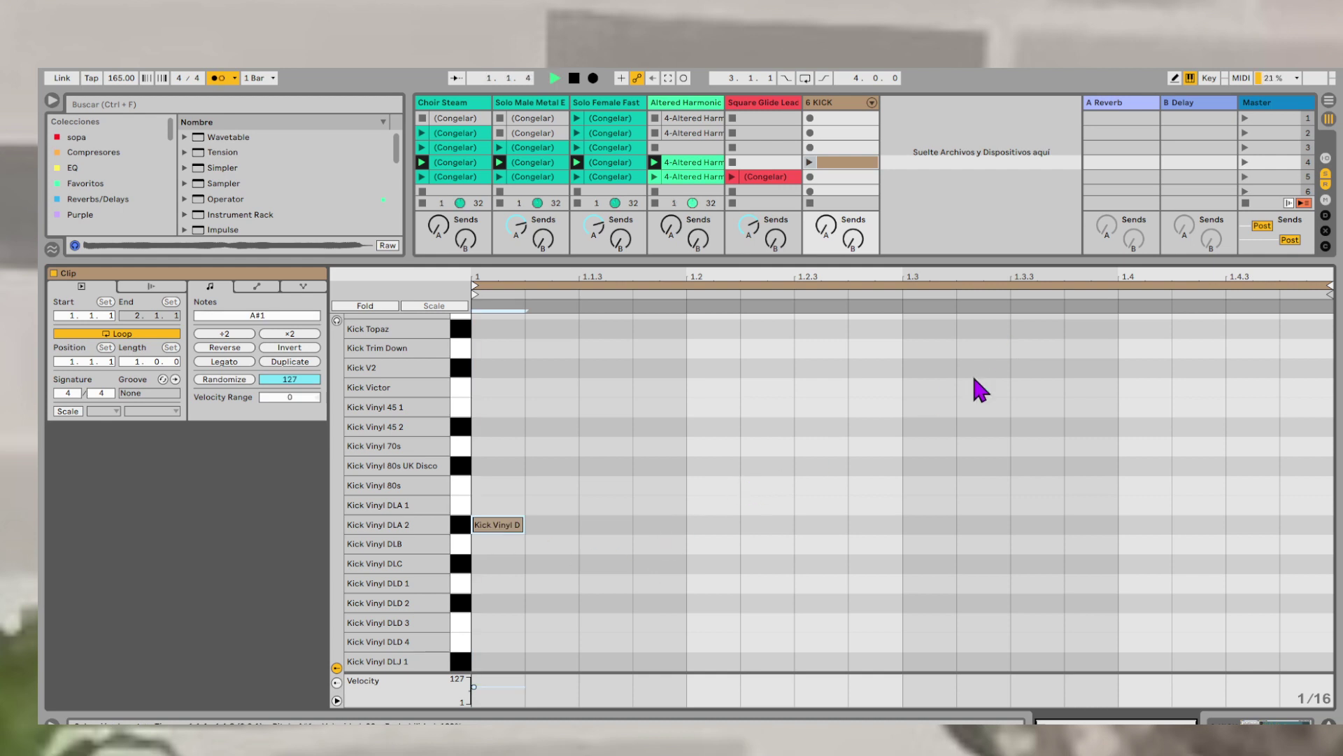
{"action": "left_click", "coordinate": [1246, 162]}
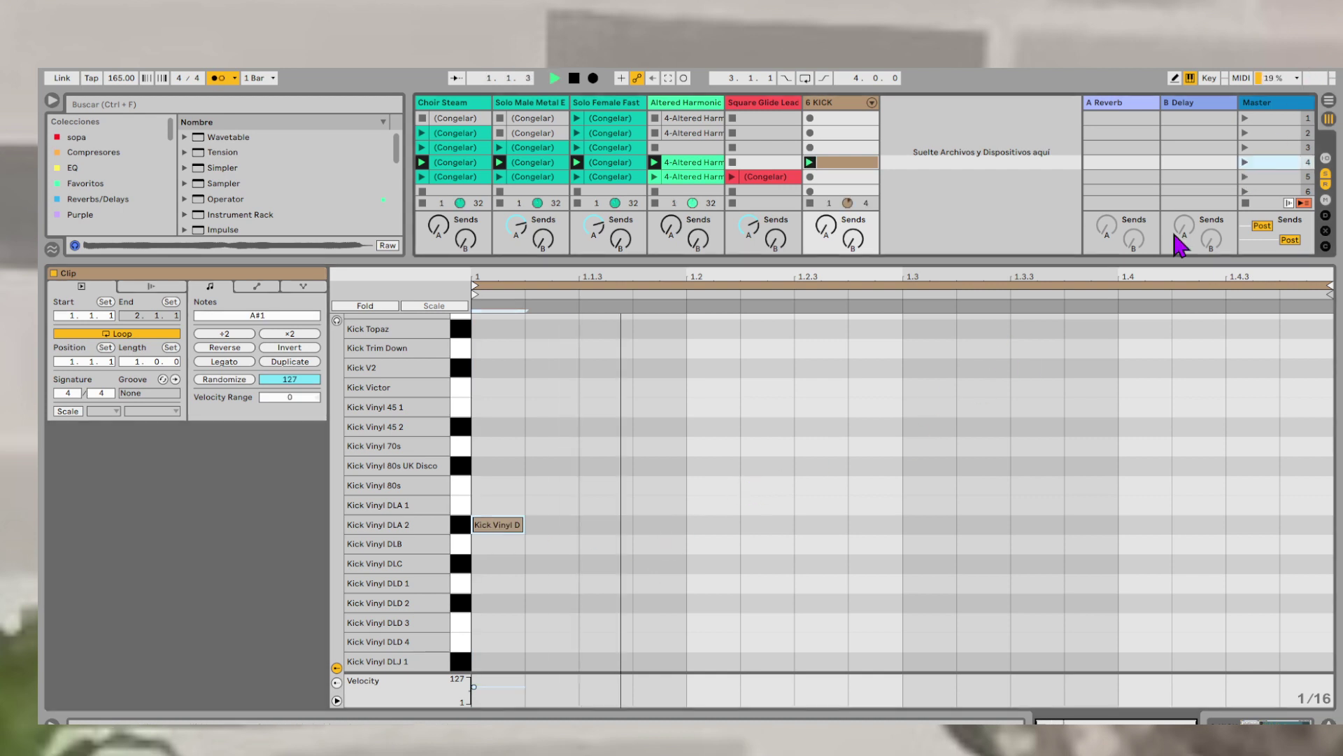
{"action": "double_click", "coordinate": [937, 526]}
{"action": "key", "text": "space"}
{"action": "double_click", "coordinate": [1025, 526]}
{"action": "key", "text": "space"}
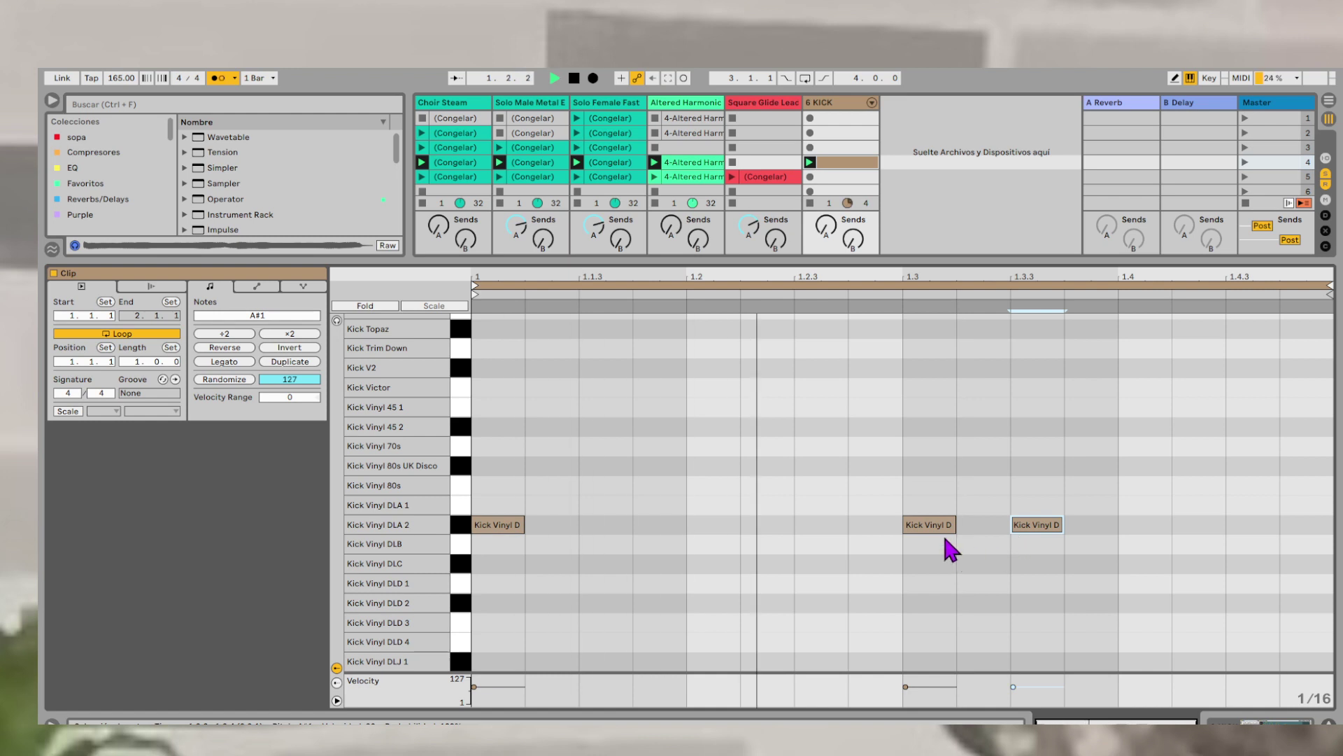
- Raise the velocity of all three kick notes to 127 and turn off the metronome
{"action": "key", "text": "ctrl+a"}
{"action": "left_click_drag", "start_coordinate": [474, 687], "coordinate": [472, 665]}
{"action": "left_click", "coordinate": [218, 78]}
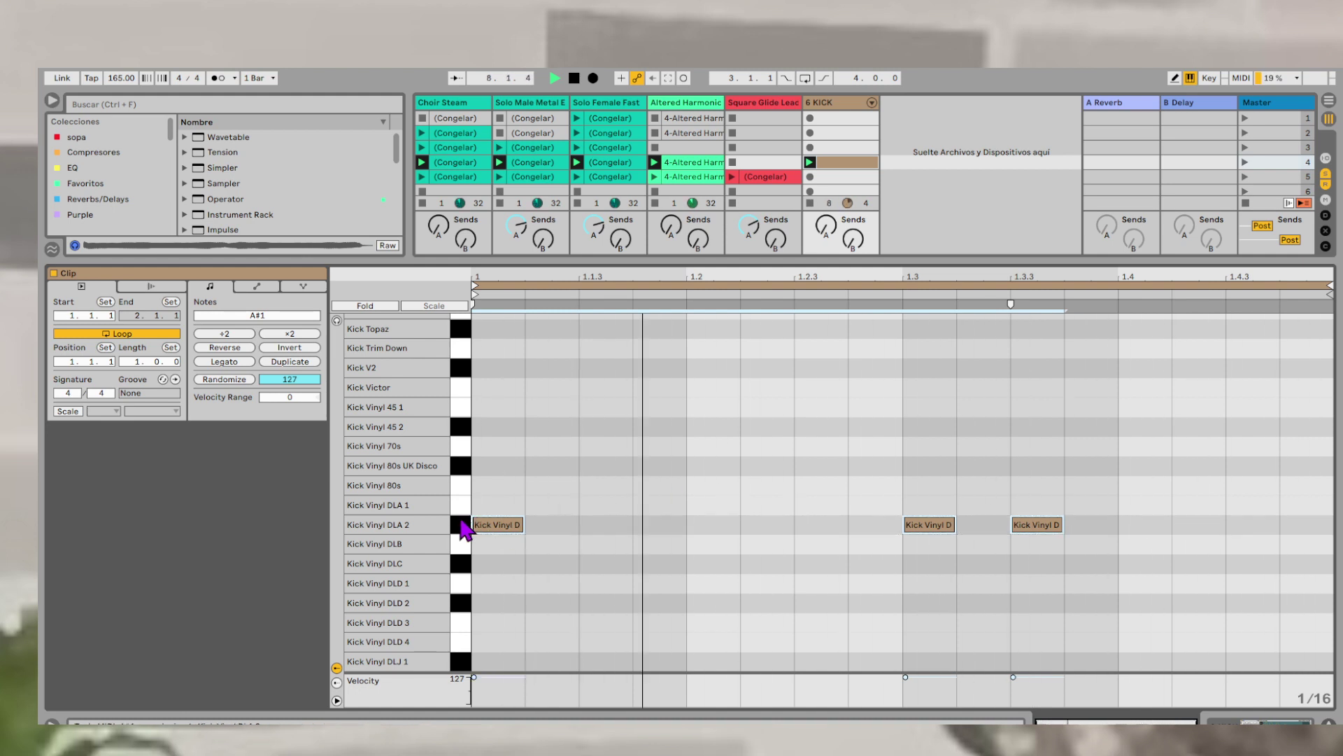
- Try the kick pattern on Kick Vinyl 80s, Kick Vinyl 70s and Kick Vinyl 45 2, and return it to Kick Vinyl DLA 2
{"action": "key", "text": "Up"}
{"action": "key", "text": "Up"}
{"action": "key", "text": "Up"}
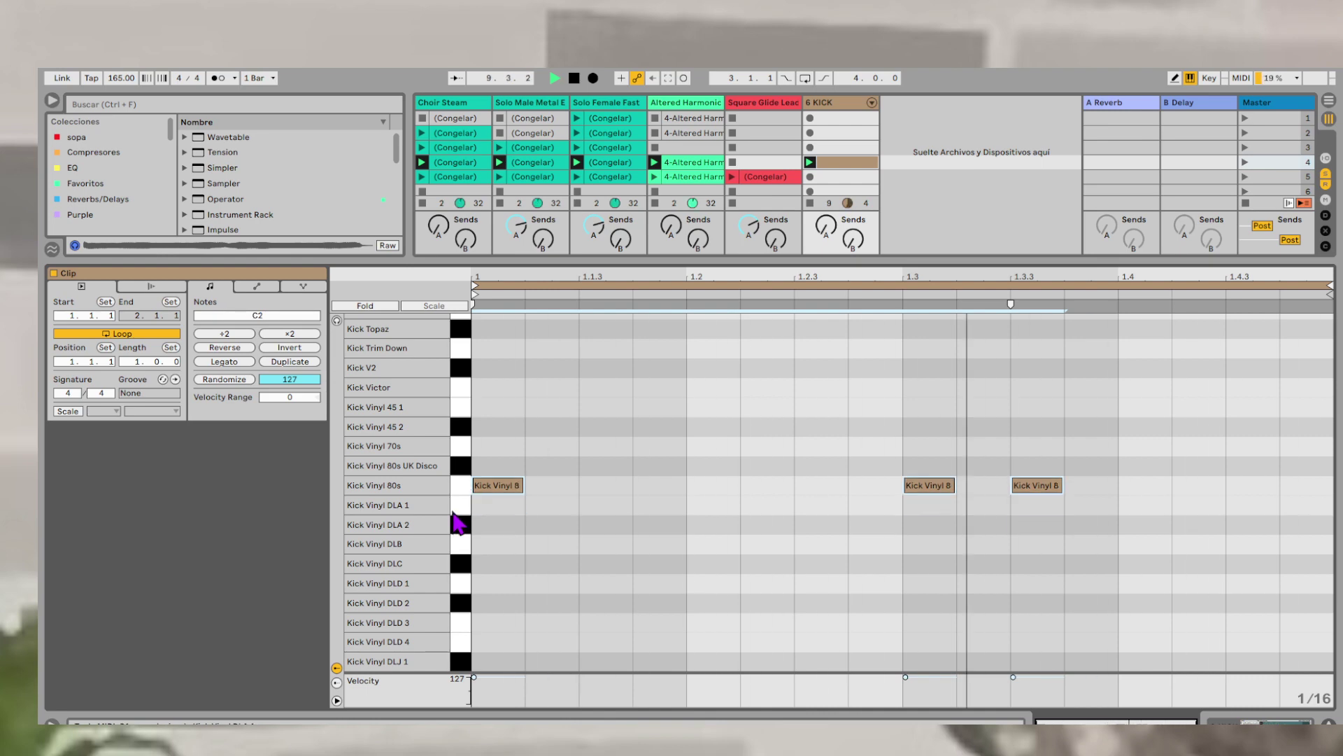
{"action": "key", "text": "Up"}
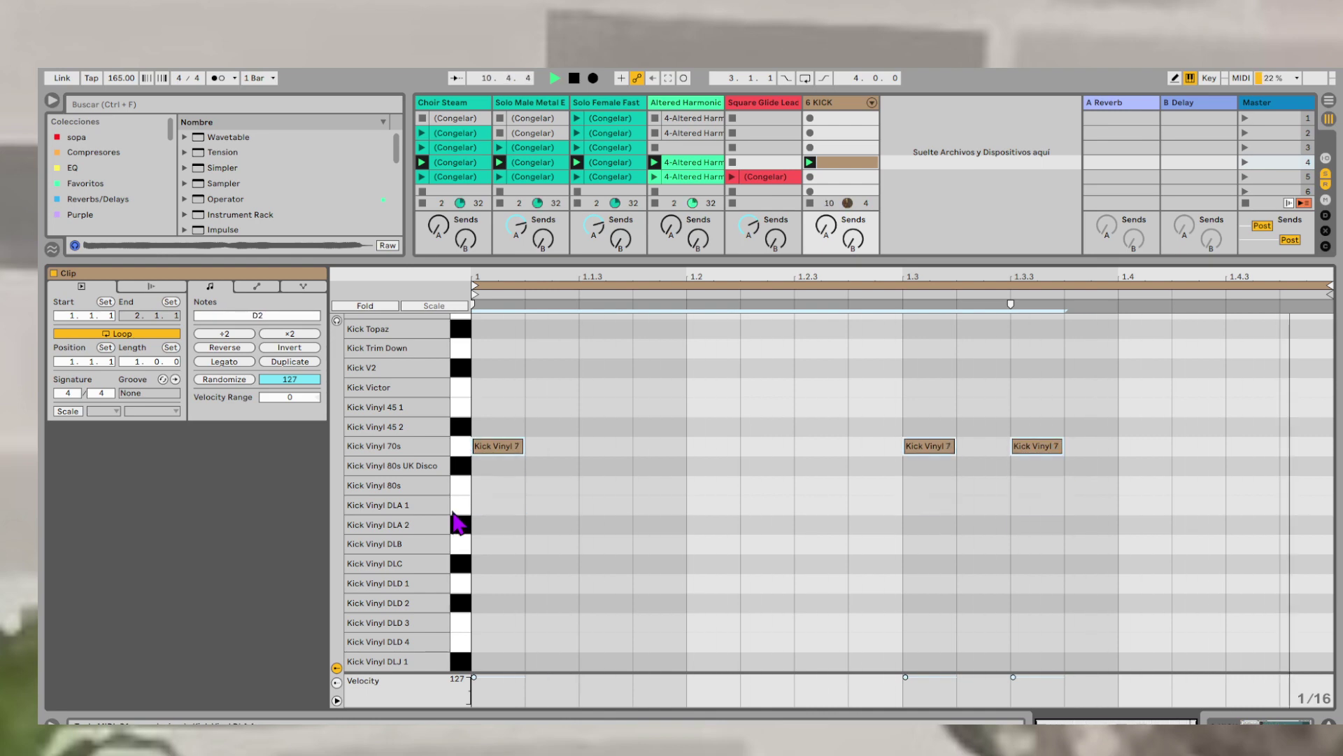
{"action": "key", "text": "Up"}
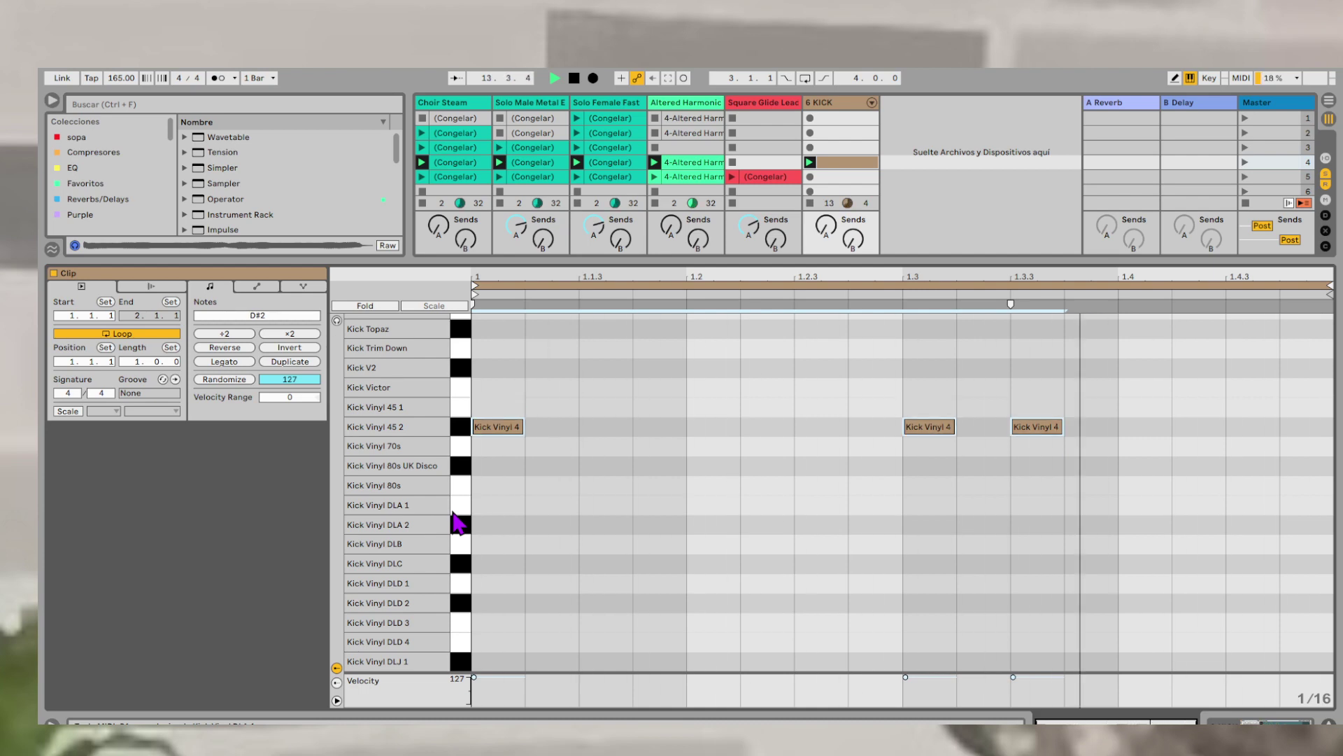
{"action": "key", "text": "Down"}
{"action": "key", "text": "Down"}
{"action": "key", "text": "Down"}
{"action": "key", "text": "Down"}
{"action": "key", "text": "Down"}
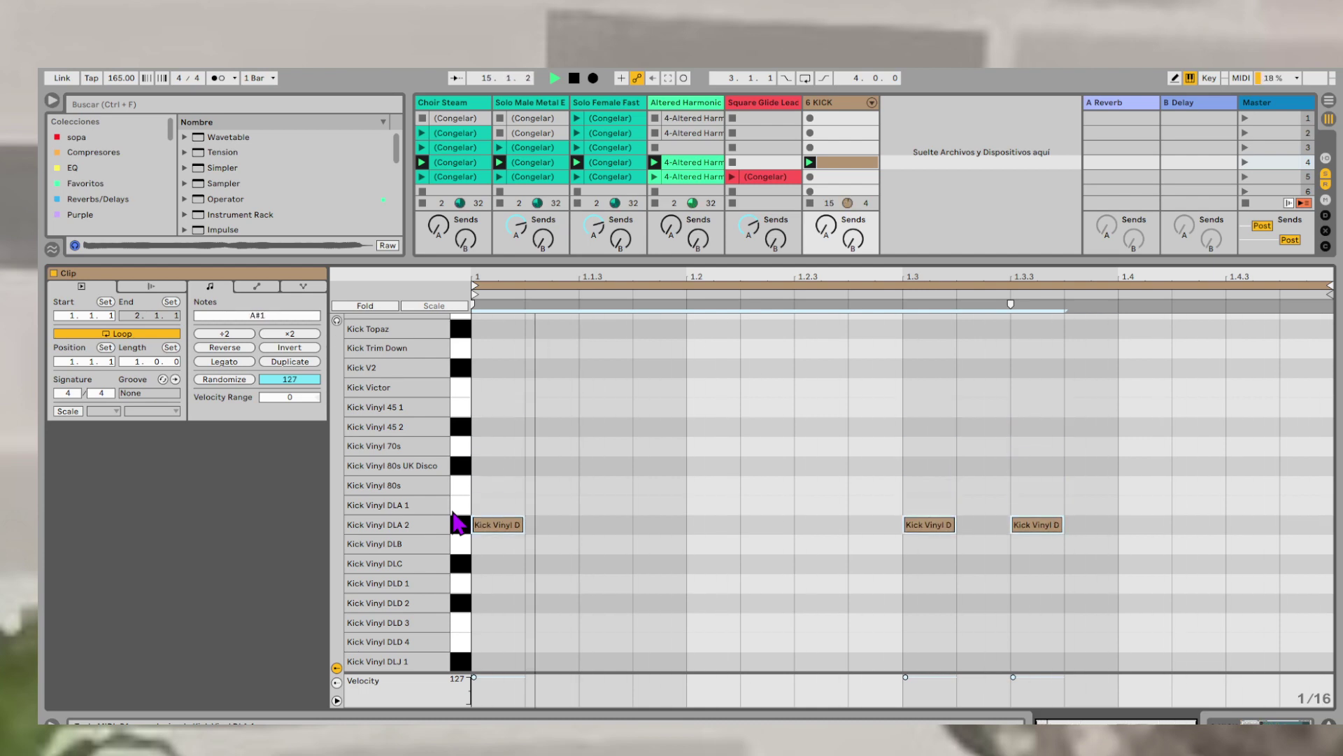
- Layer a copy of the three kick notes on Kick Vinyl 45 2 and lower the KICK track volume to -6.4 dB
{"action": "left_click_drag", "start_coordinate": [501, 523], "coordinate": [496, 428]}
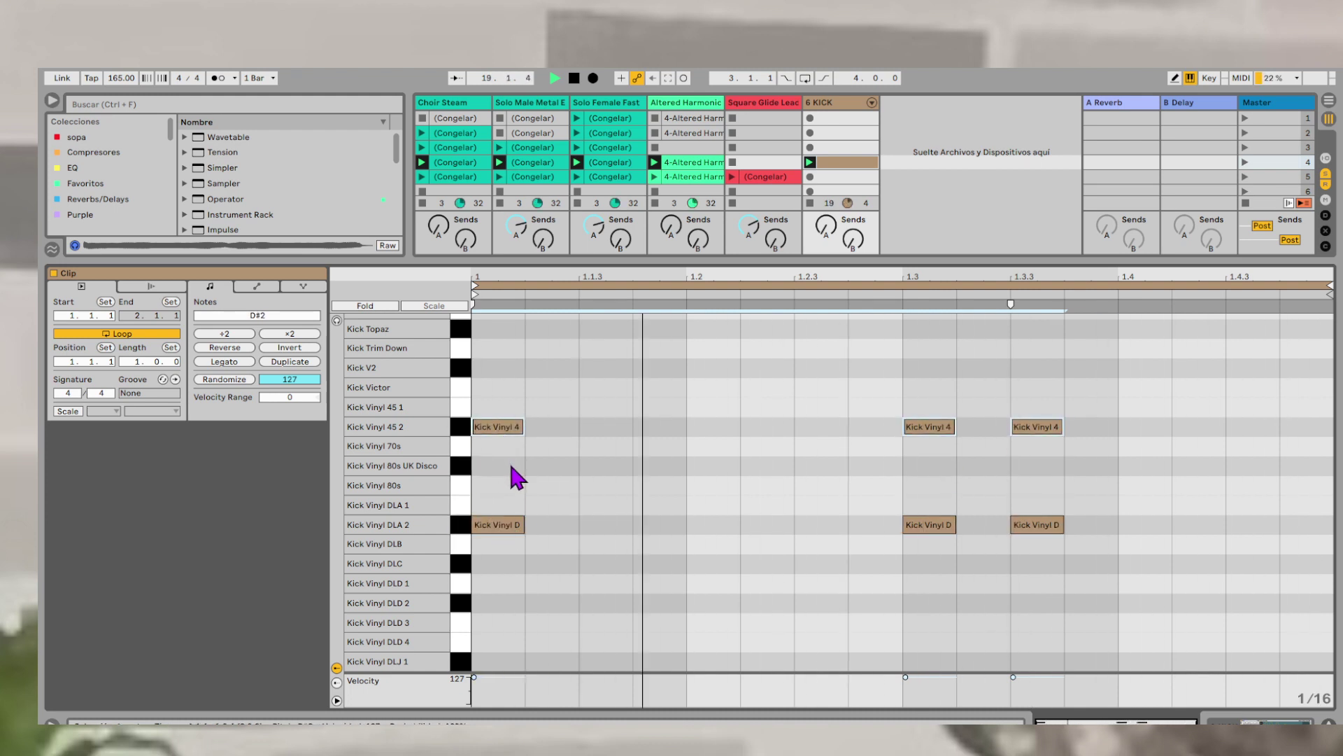
{"action": "key", "text": "shift+Tab"}
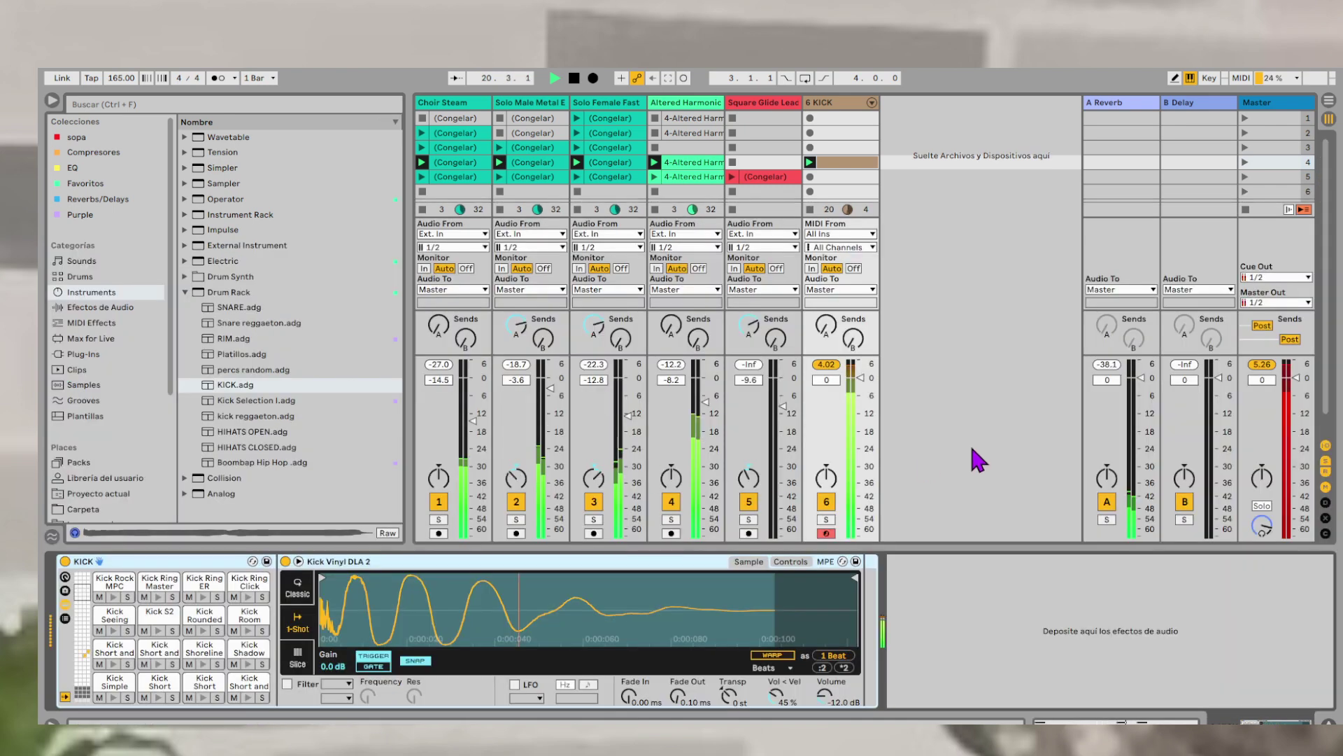
{"action": "left_click_drag", "start_coordinate": [859, 381], "coordinate": [859, 399]}
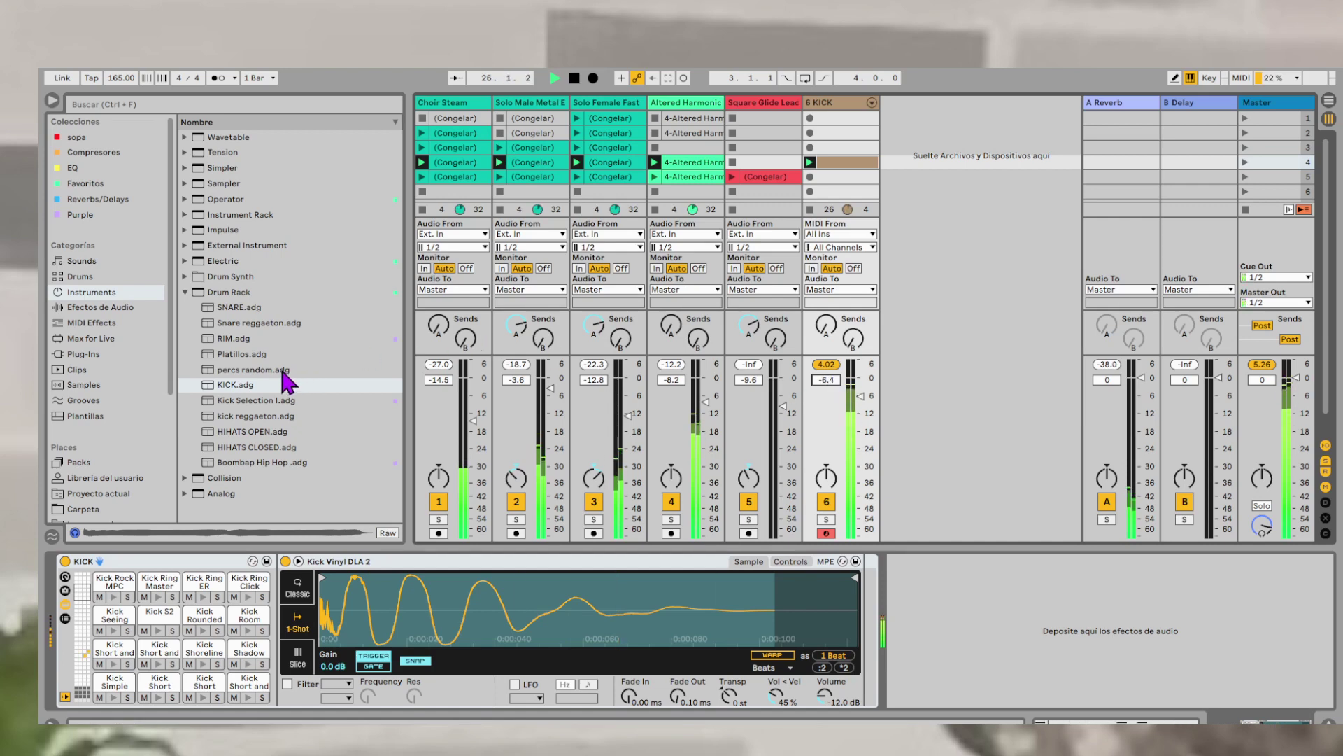
- Load the SNARE.adg Drum Rack preset onto a new track and create a one-bar MIDI clip in its fourth scene
{"action": "left_click_drag", "start_coordinate": [241, 308], "coordinate": [908, 189]}
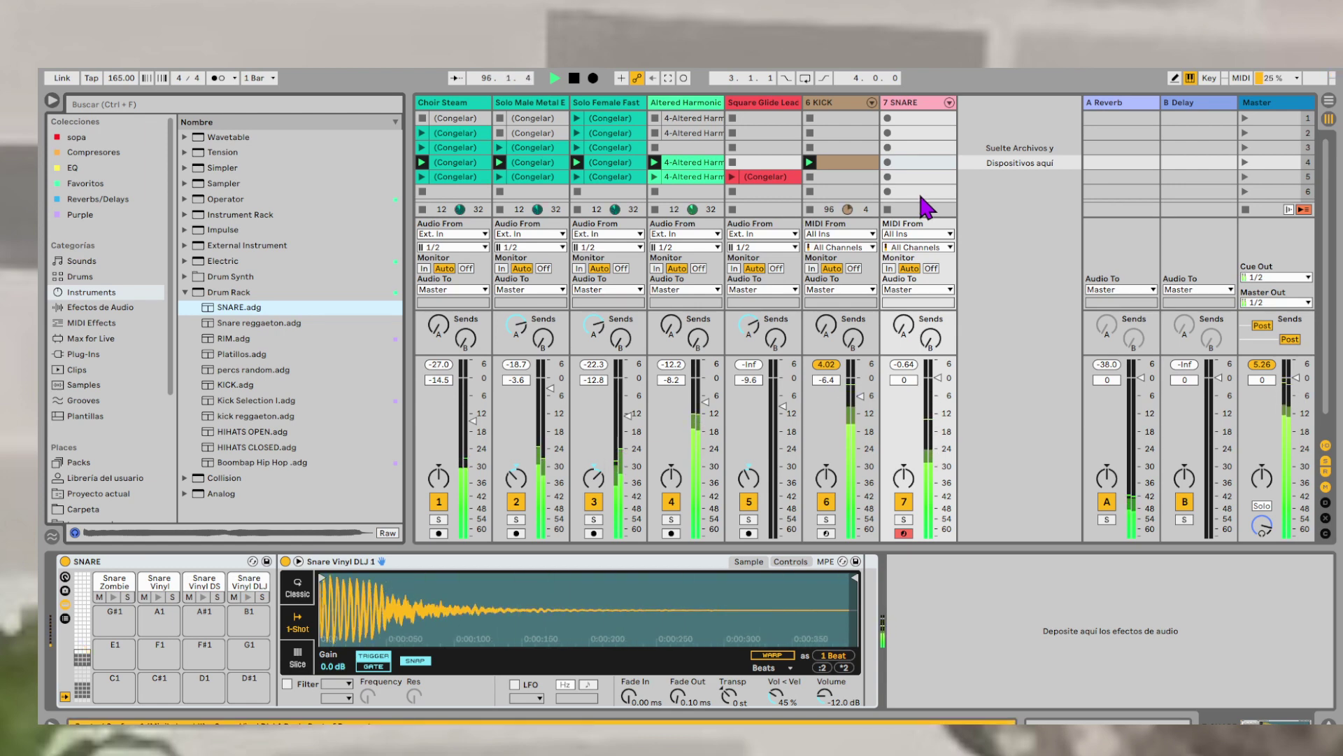
{"action": "double_click", "coordinate": [918, 161]}
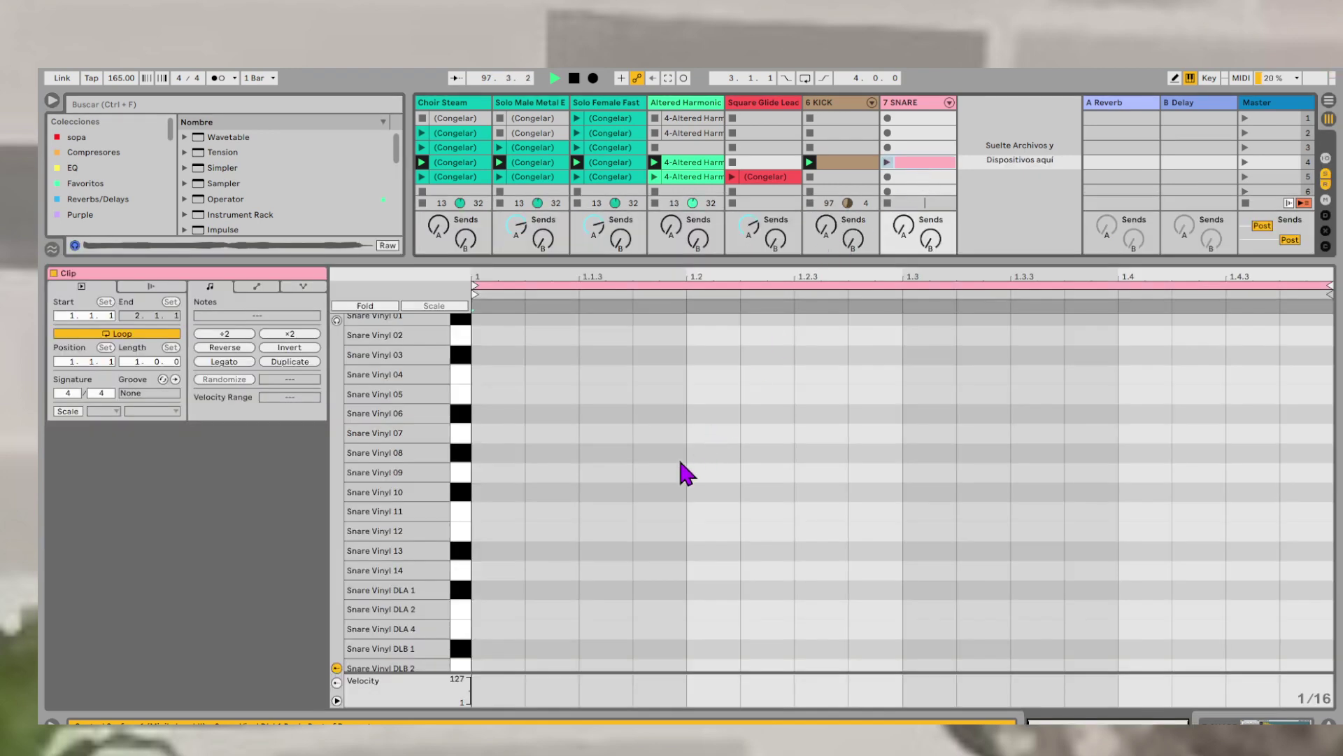
- Place Snare Vinyl DLJ 1 notes at 1.2 and 1.4 in the snare clip
{"action": "scroll", "coordinate": [676, 454], "scroll_direction": "down", "scroll_amount": 5}
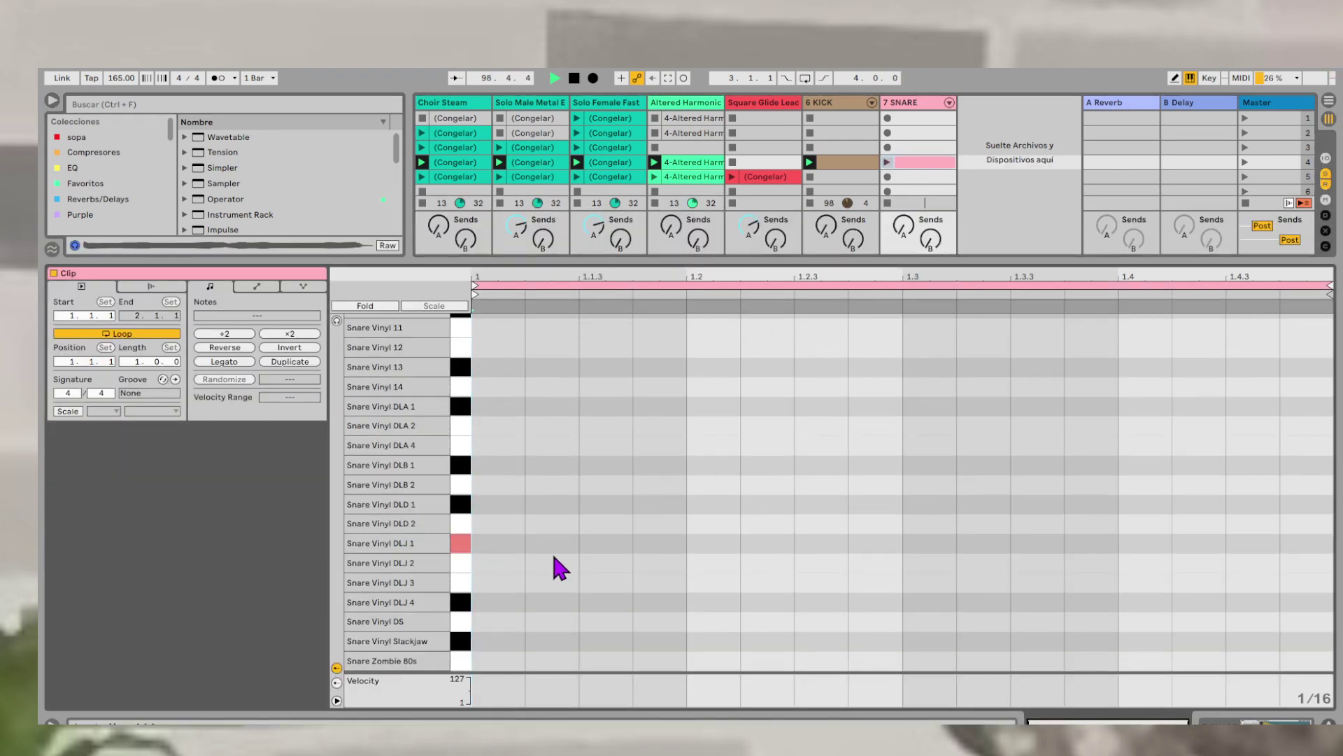
{"action": "double_click", "coordinate": [700, 543]}
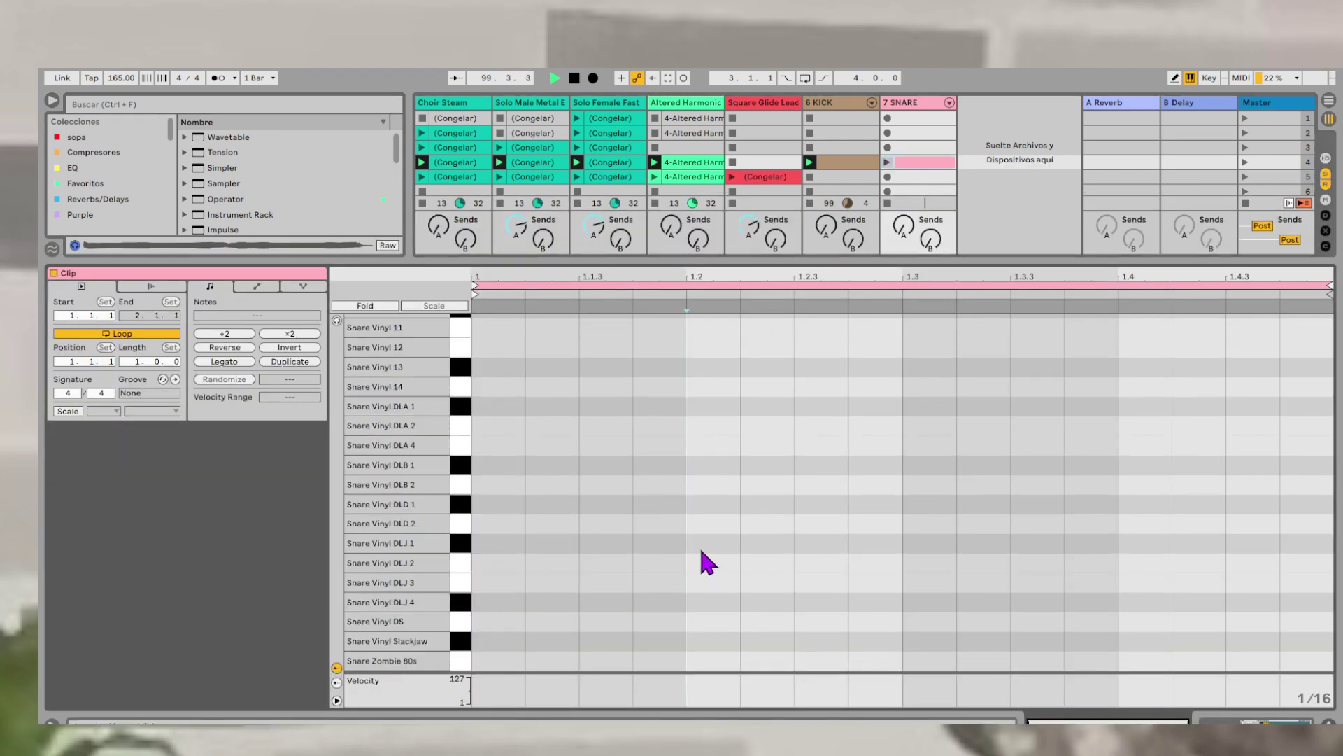
{"action": "double_click", "coordinate": [1137, 546]}
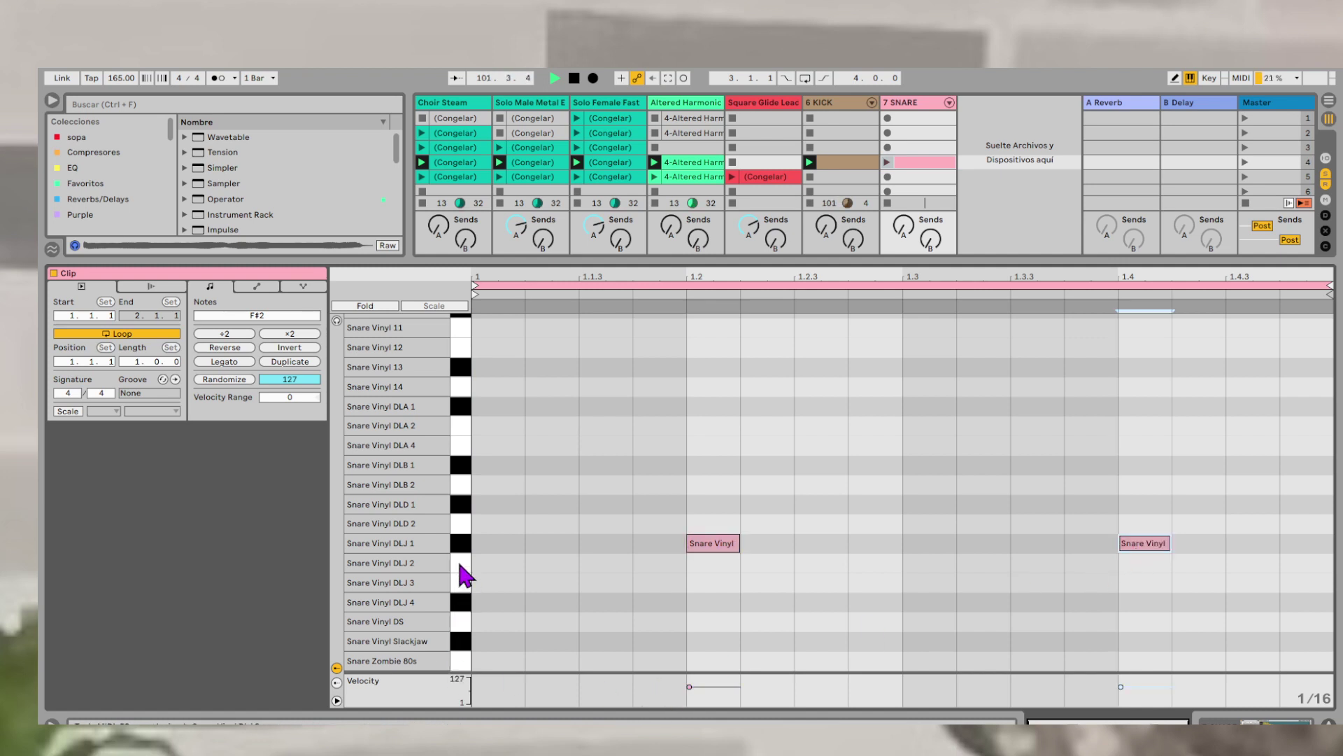
- Raise the velocity of both snare notes to 127 and launch the fourth scene with the snare clip
{"action": "key", "text": "ctrl+a"}
{"action": "left_click_drag", "start_coordinate": [690, 685], "coordinate": [692, 677]}
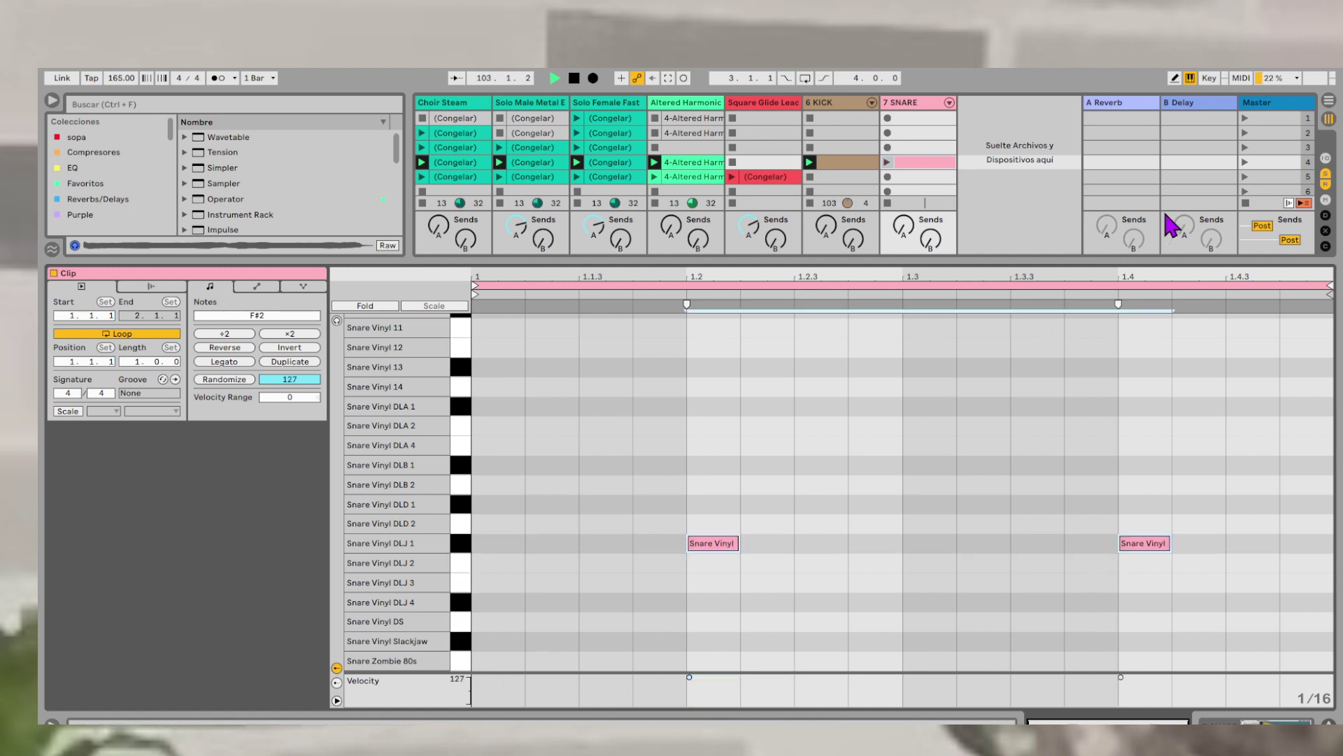
{"action": "left_click", "coordinate": [1244, 162]}
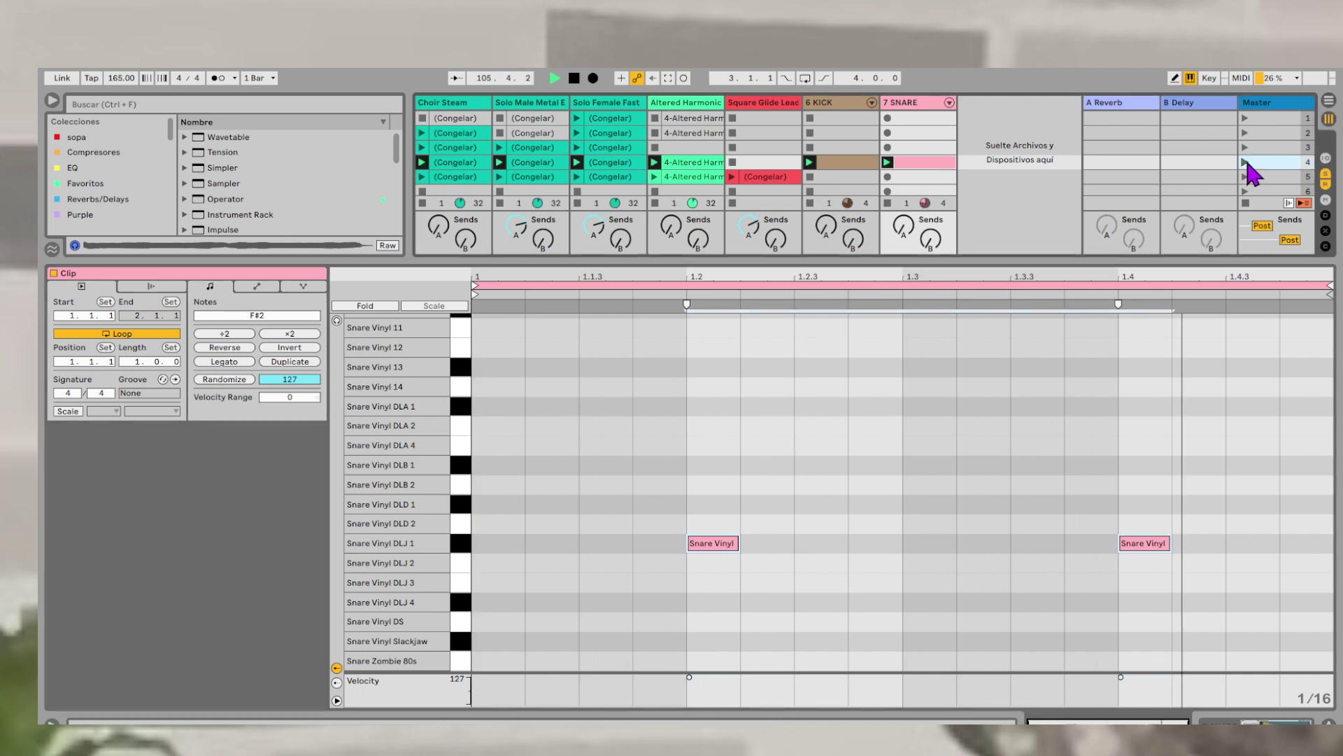
- Load the HIHATS CLOSED.adg Drum Rack preset onto a new track and create a one-bar MIDI clip in its fourth scene
{"action": "key", "text": "shift+Tab"}
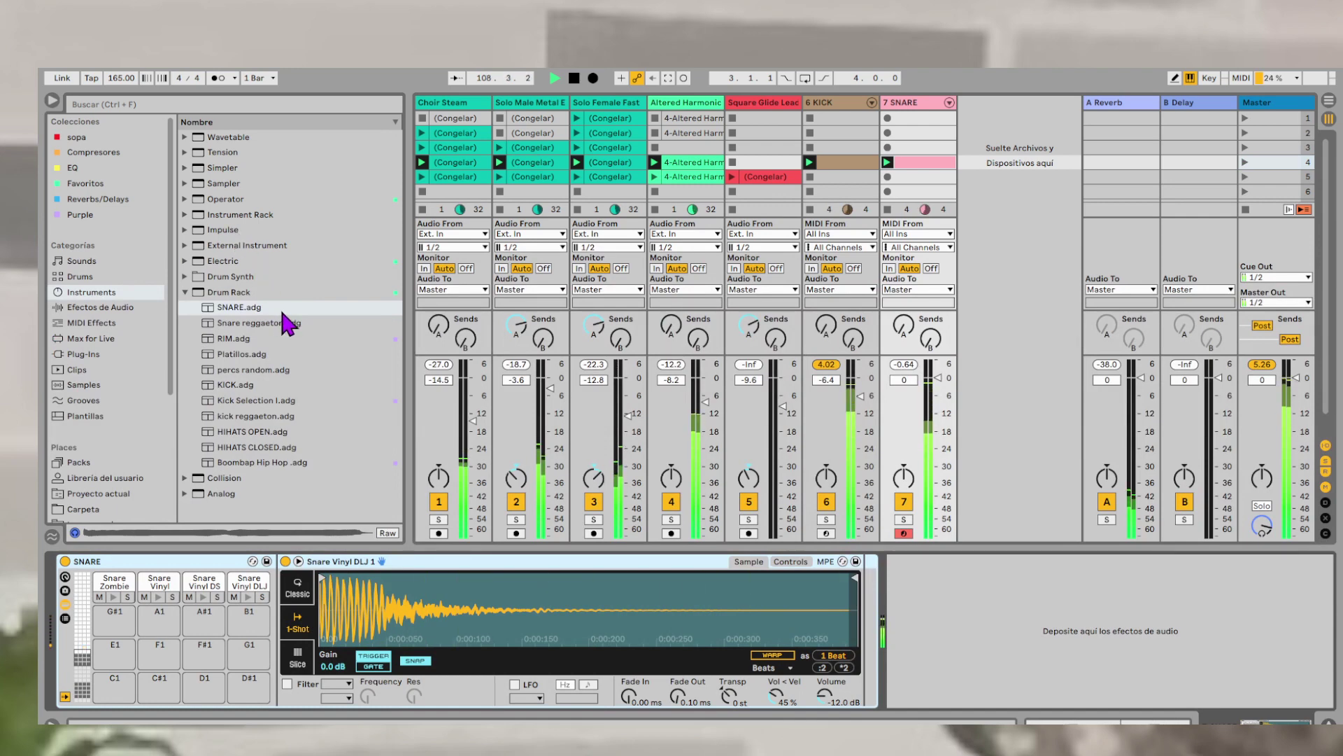
{"action": "left_click", "coordinate": [257, 447]}
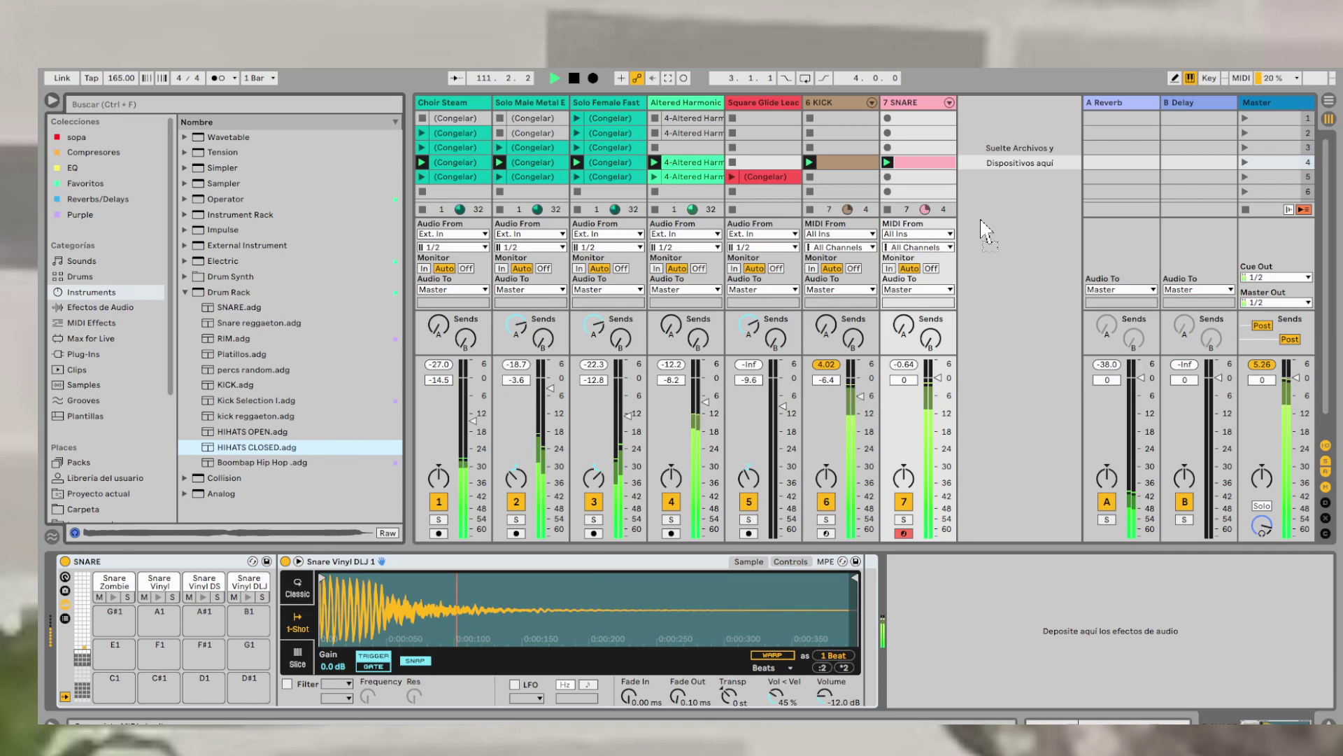
{"action": "left_click_drag", "start_coordinate": [982, 223], "coordinate": [997, 217]}
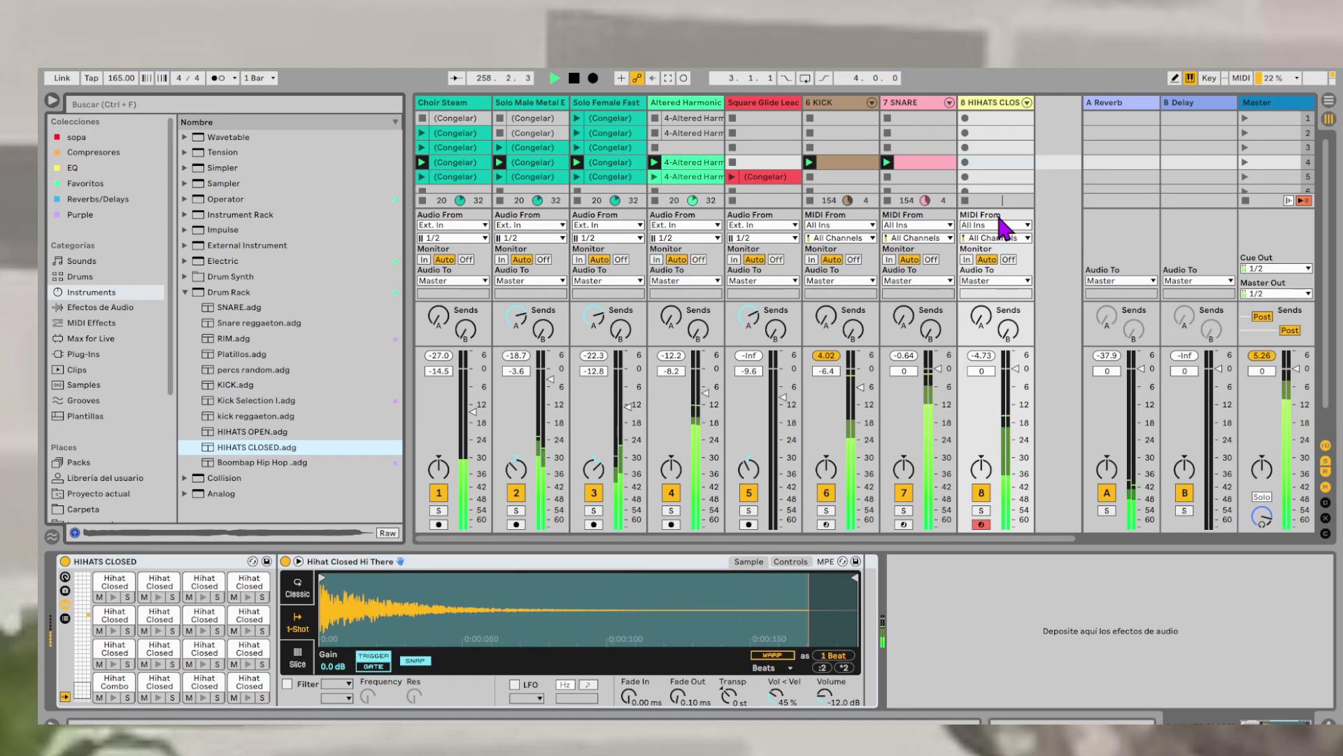
{"action": "double_click", "coordinate": [1005, 162]}
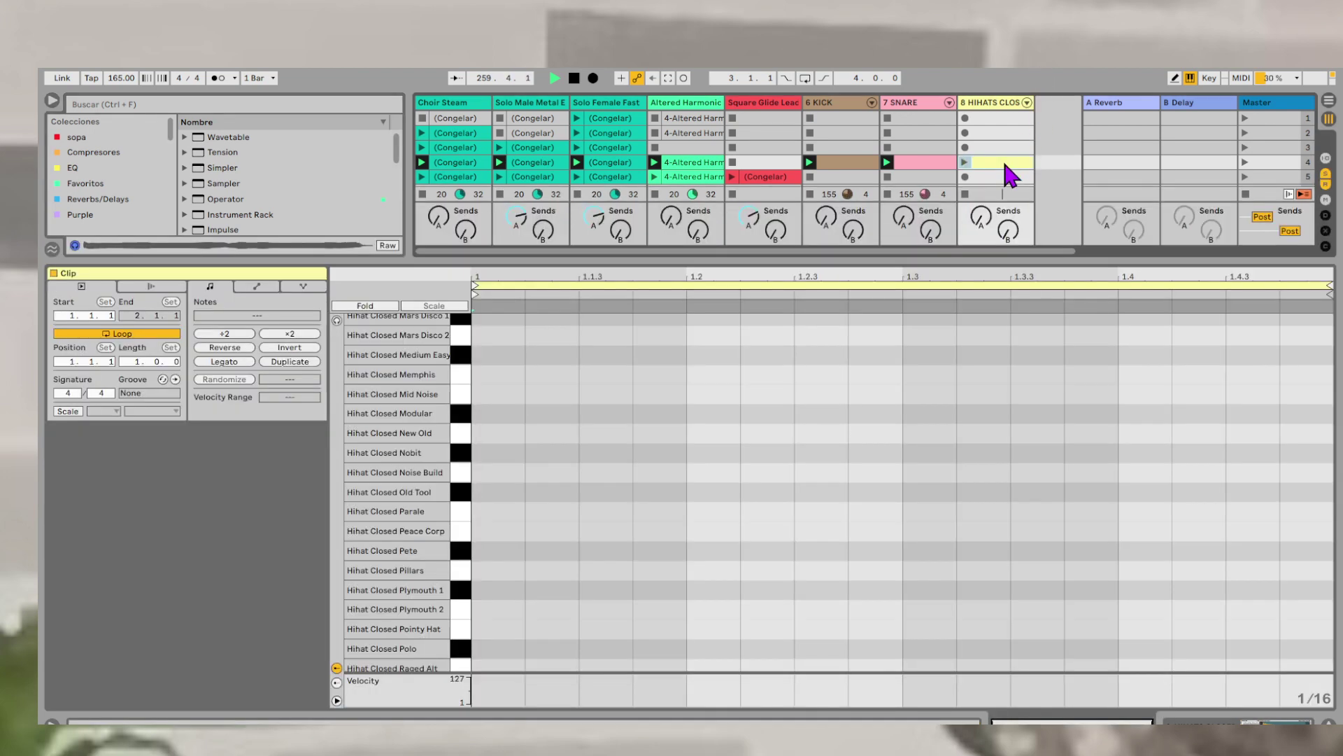
- Place Hihat Closed Hi There notes at 1, 1.1.3, 1.2 and 1.2.3, giving the off-beat notes a much lower velocity
{"action": "scroll", "coordinate": [703, 526], "scroll_direction": "down", "scroll_amount": 5}
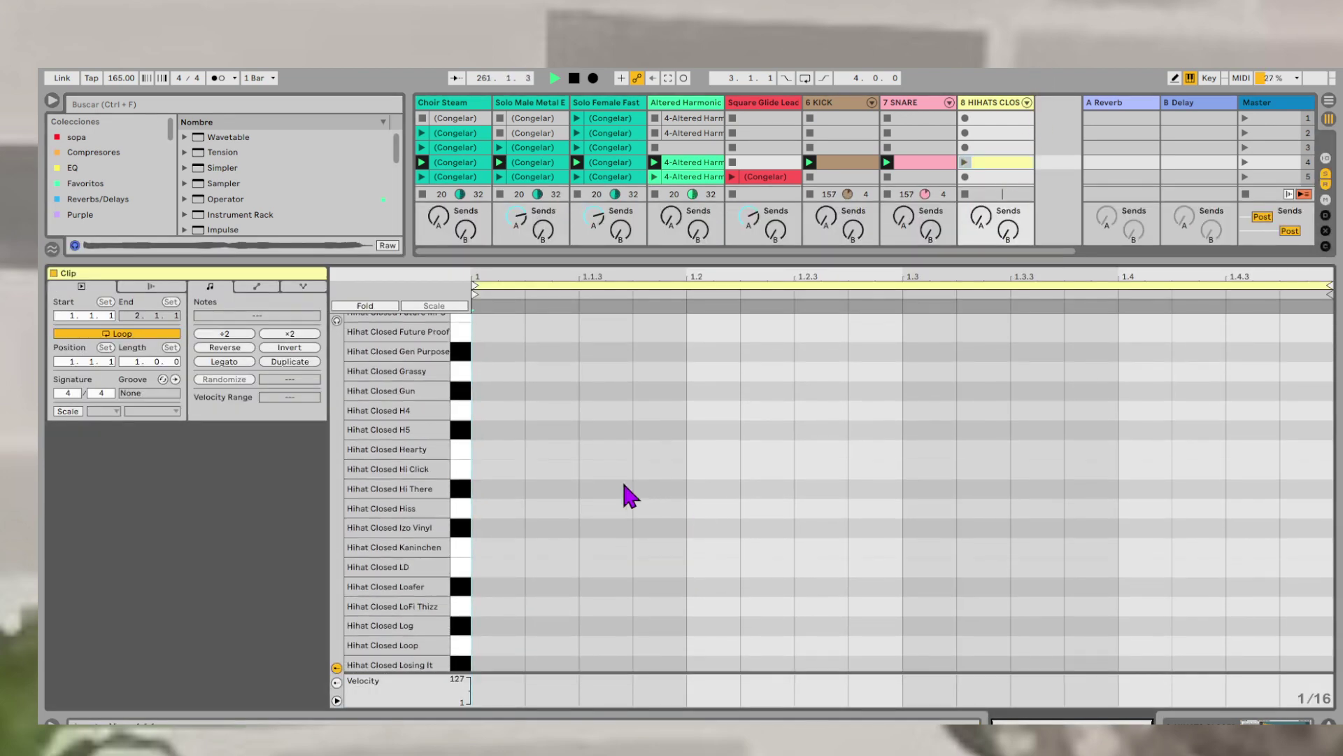
{"action": "double_click", "coordinate": [506, 488]}
{"action": "double_click", "coordinate": [592, 489]}
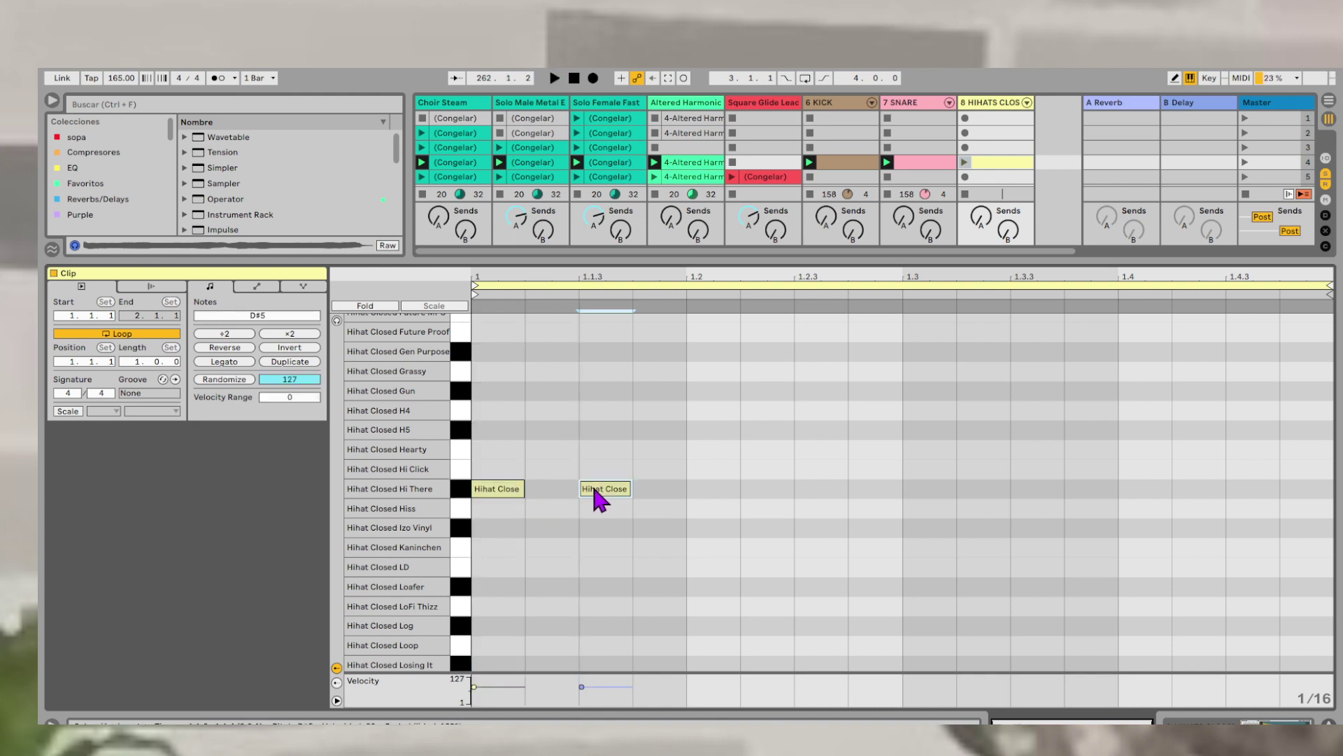
{"action": "left_click_drag", "start_coordinate": [582, 696], "coordinate": [582, 702]}
{"action": "double_click", "coordinate": [708, 488]}
{"action": "double_click", "coordinate": [804, 489]}
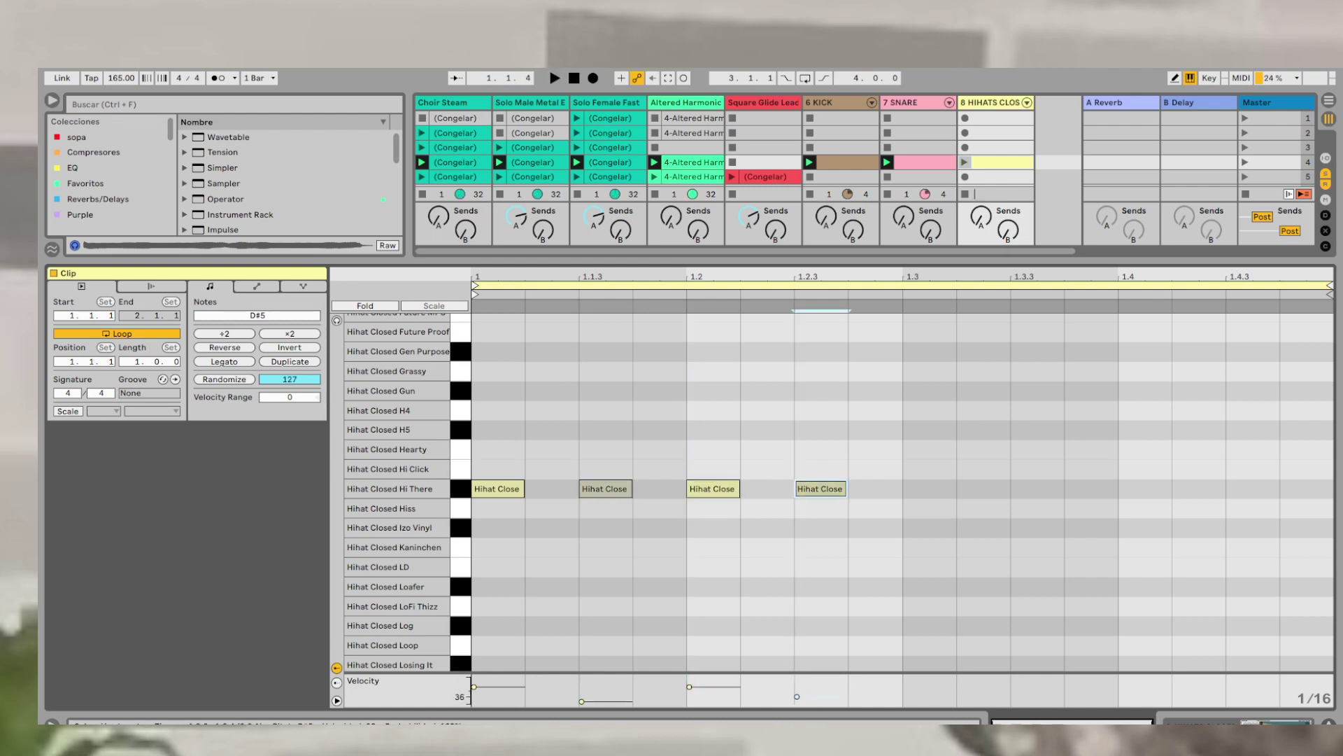
- Duplicate the four hi-hat notes into the second half of the bar and launch the fourth scene
{"action": "left_click_drag", "start_coordinate": [913, 535], "coordinate": [445, 405]}
{"action": "key", "text": "ctrl+d"}
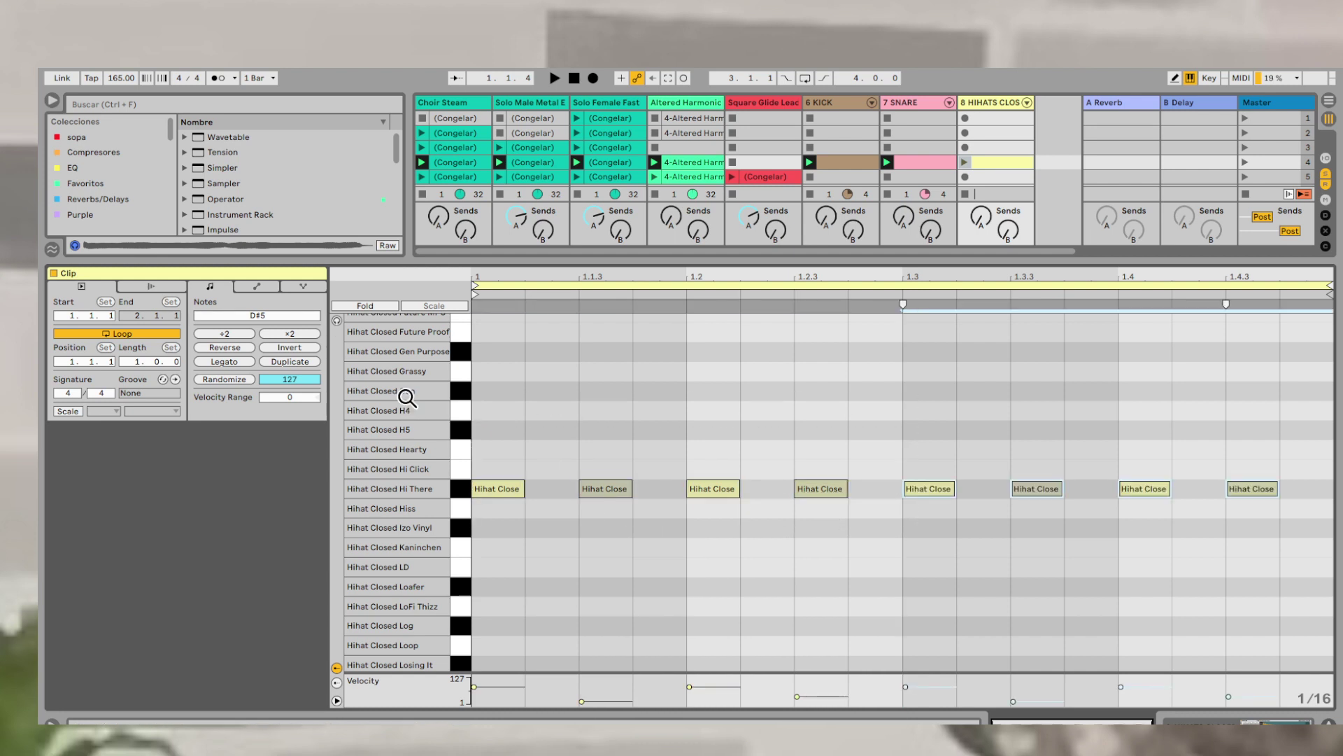
{"action": "left_click", "coordinate": [1245, 161]}
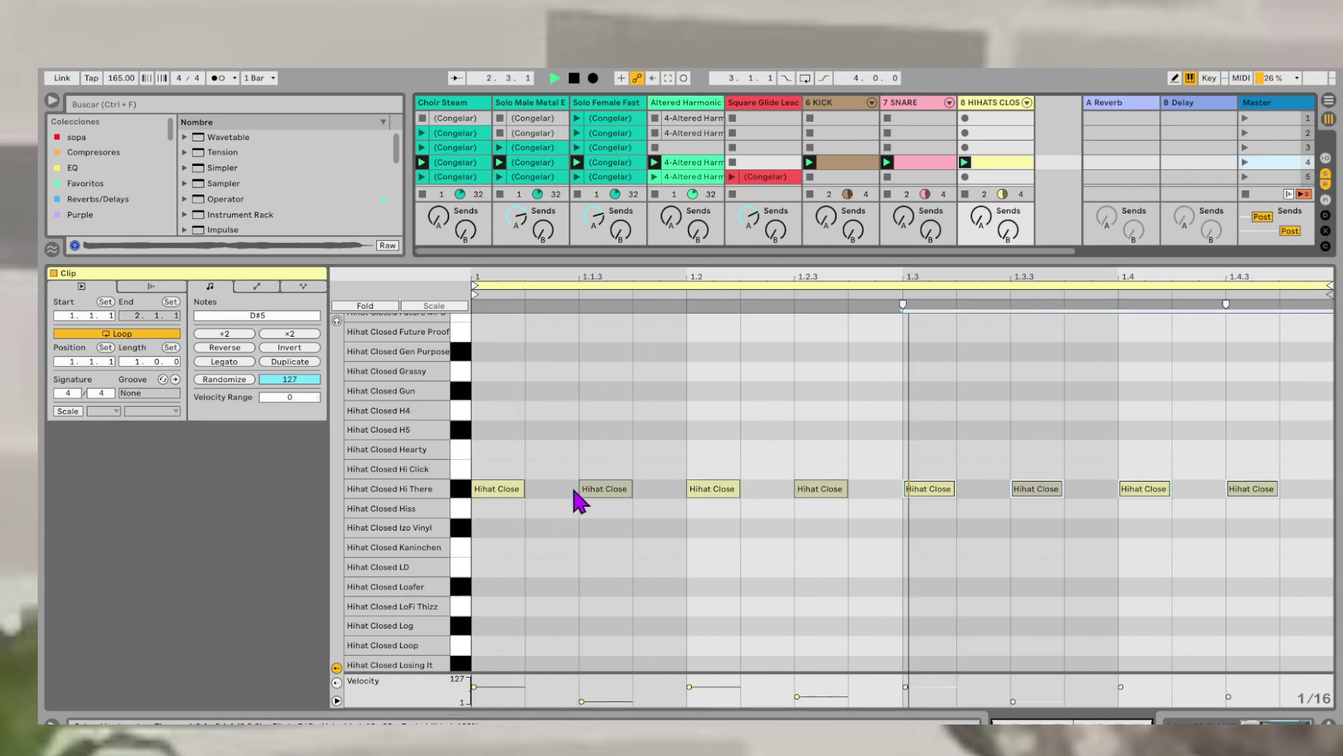
- Fine-tune individual hi-hat velocities, setting the note at 1.1.3 to 39 and slightly raising those at 1.3.3 and 1
{"action": "left_click_drag", "start_coordinate": [581, 701], "coordinate": [582, 695]}
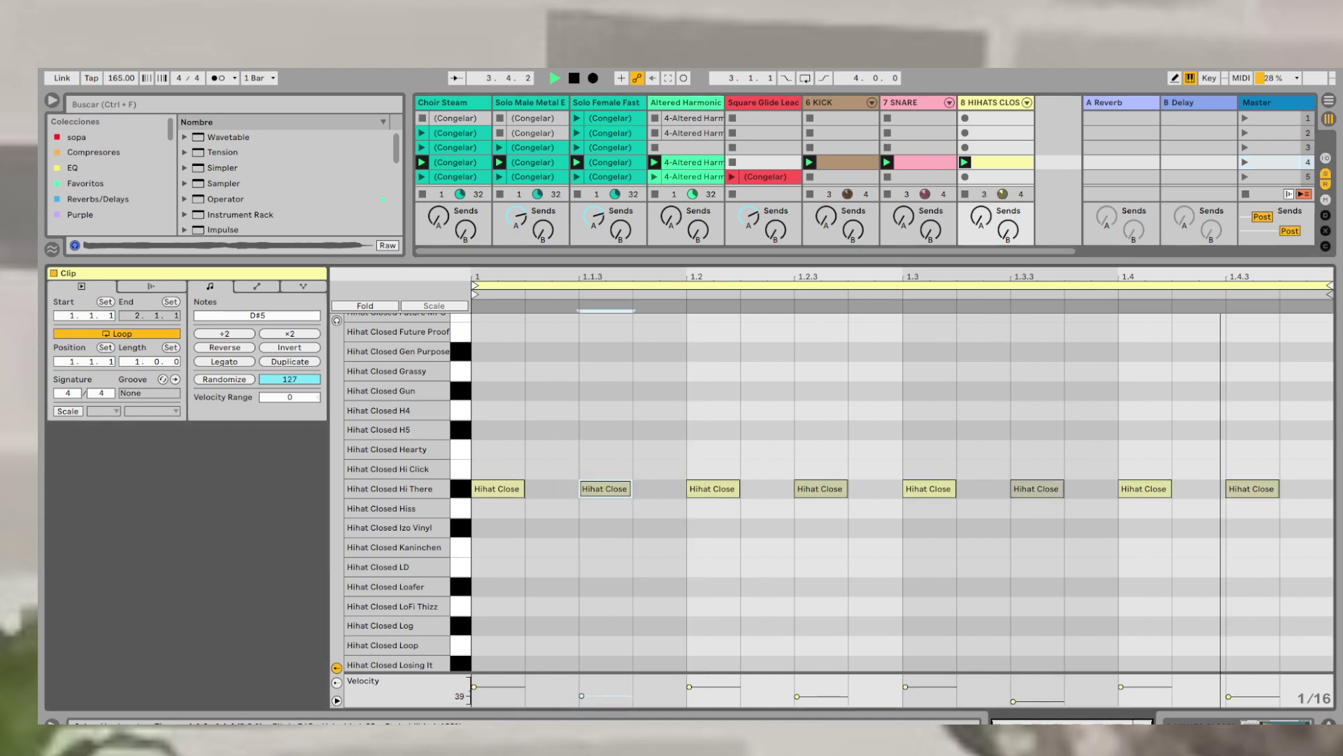
{"action": "left_click", "coordinate": [803, 703]}
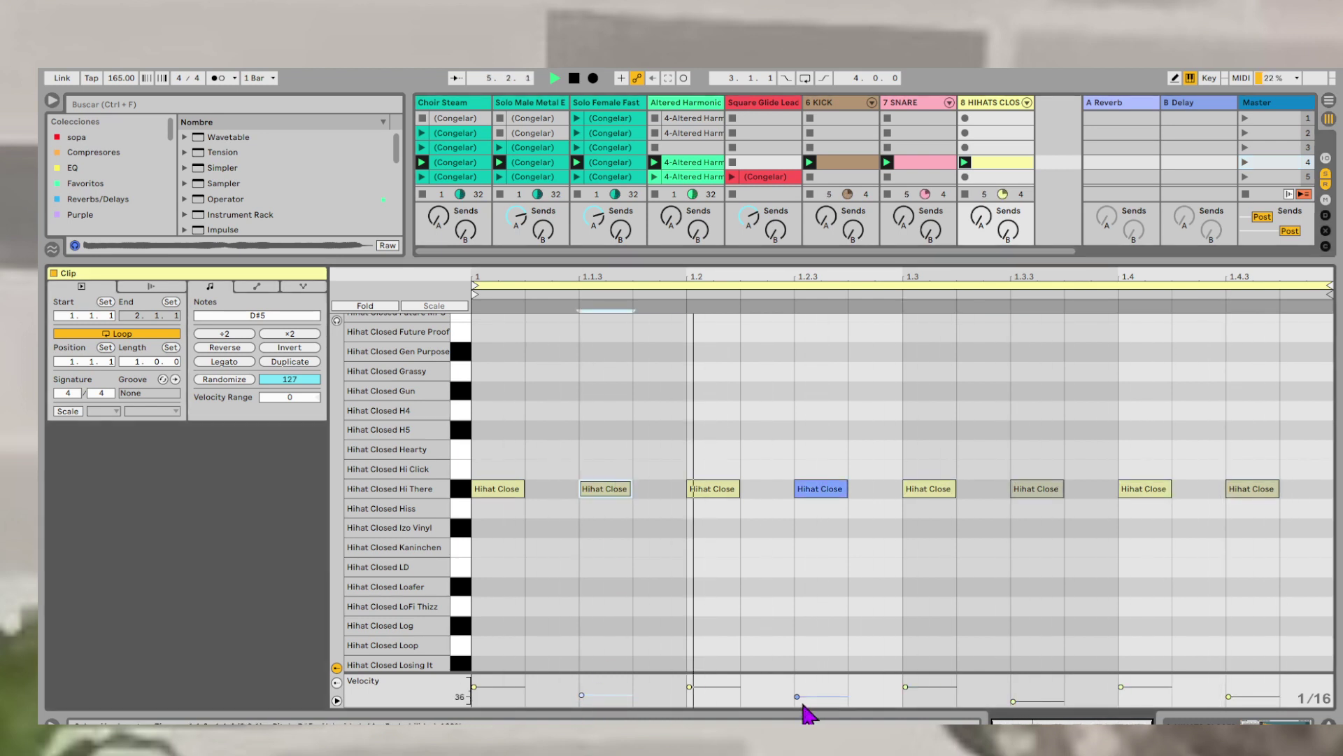
{"action": "left_click_drag", "start_coordinate": [1013, 702], "coordinate": [1013, 698]}
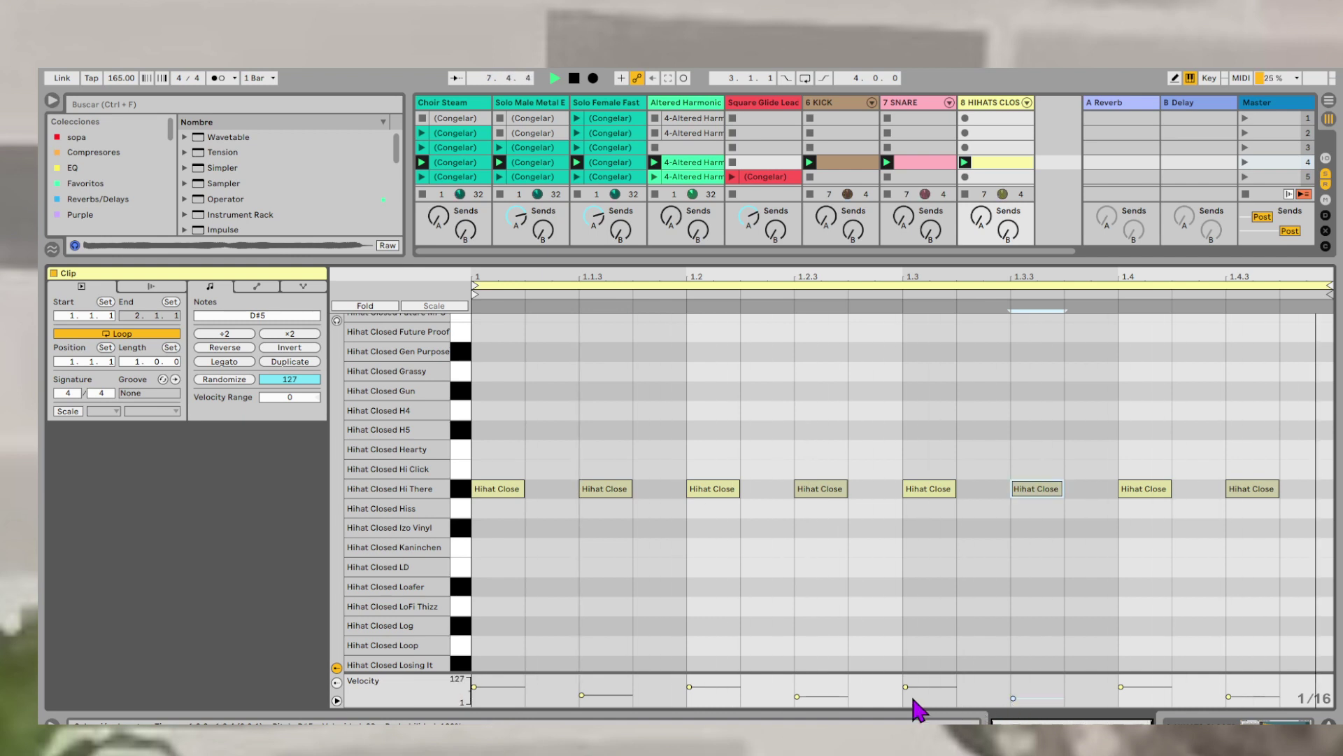
{"action": "left_click", "coordinate": [788, 603]}
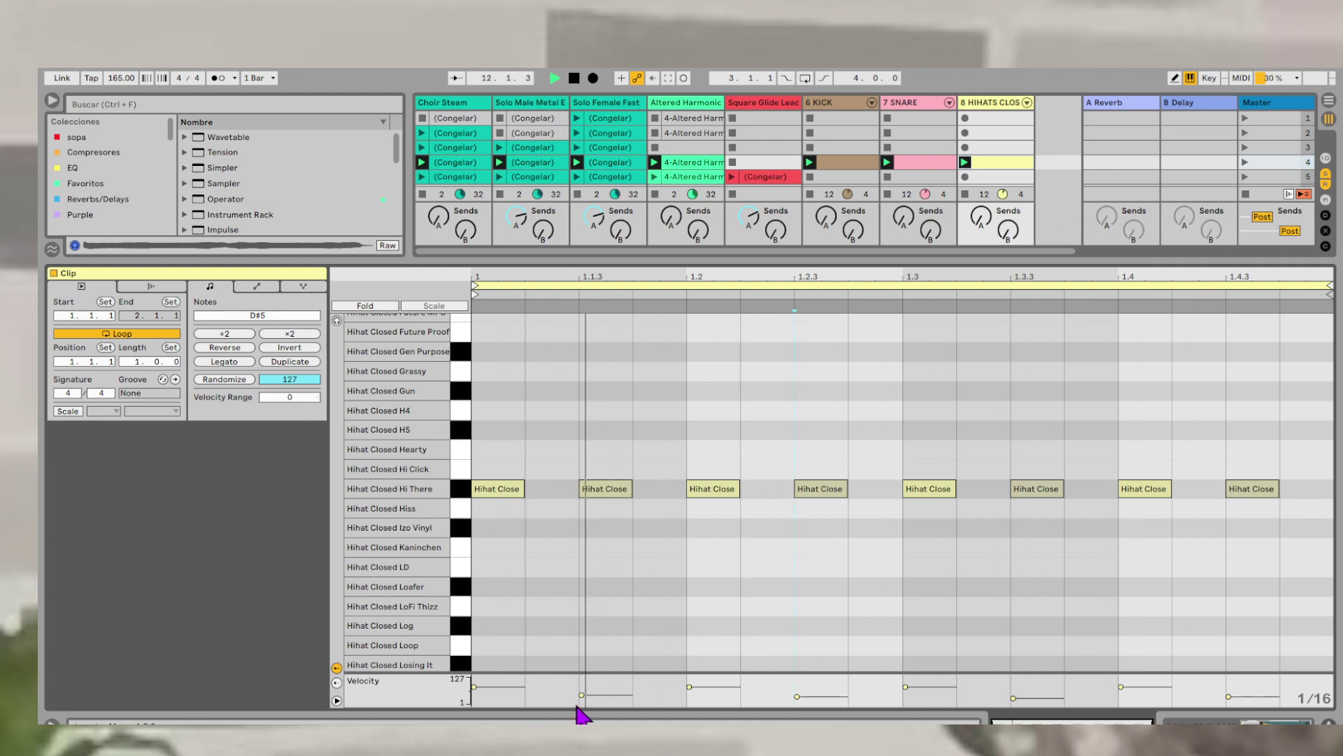
{"action": "left_click_drag", "start_coordinate": [475, 687], "coordinate": [475, 685]}
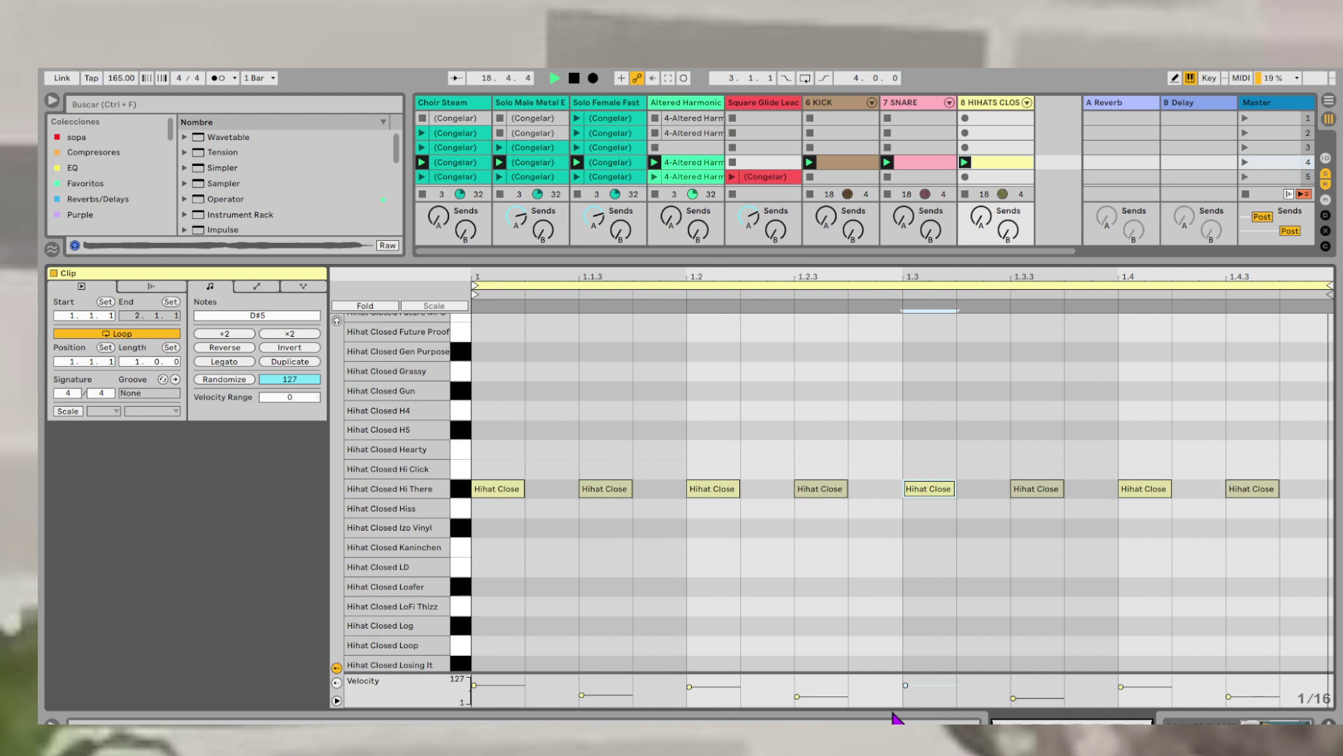
- Raise the velocities of all hi-hat notes together so that they range from 46 to 114
{"action": "left_click", "coordinate": [465, 490]}
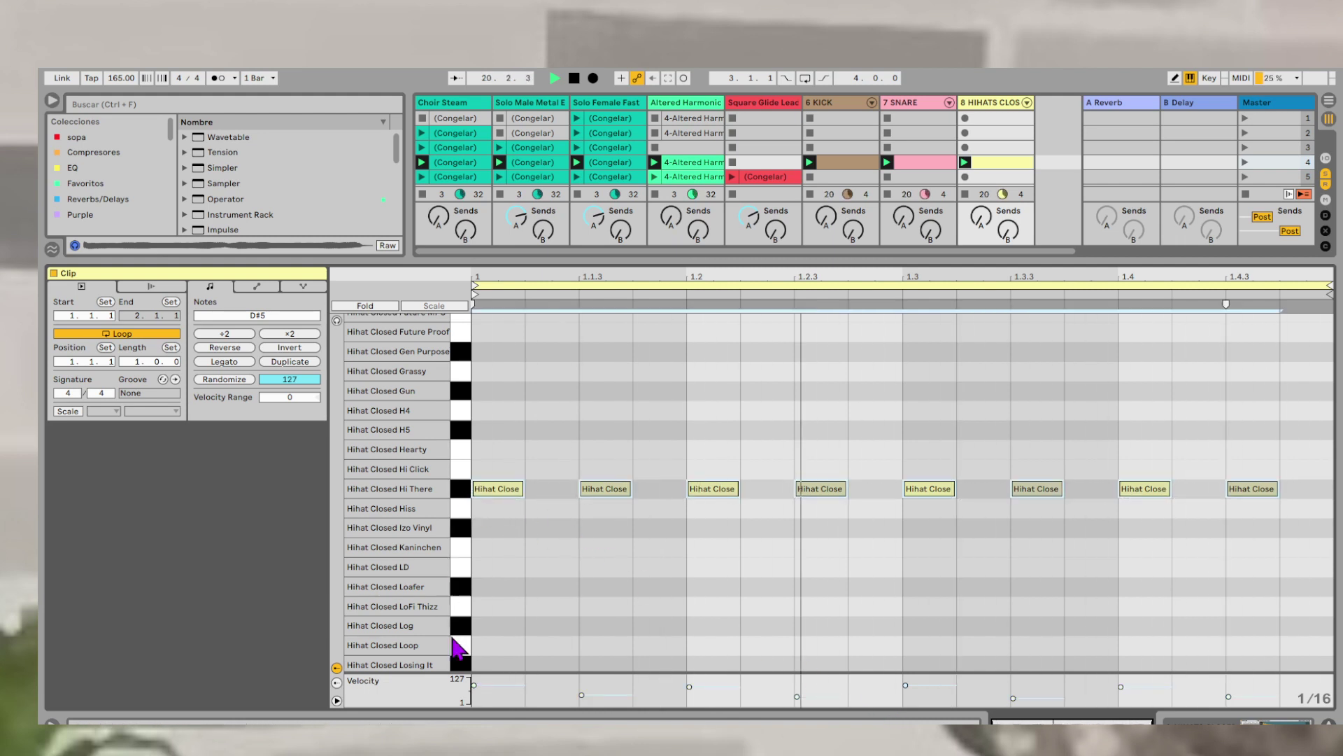
{"action": "left_click_drag", "start_coordinate": [474, 685], "coordinate": [474, 676]}
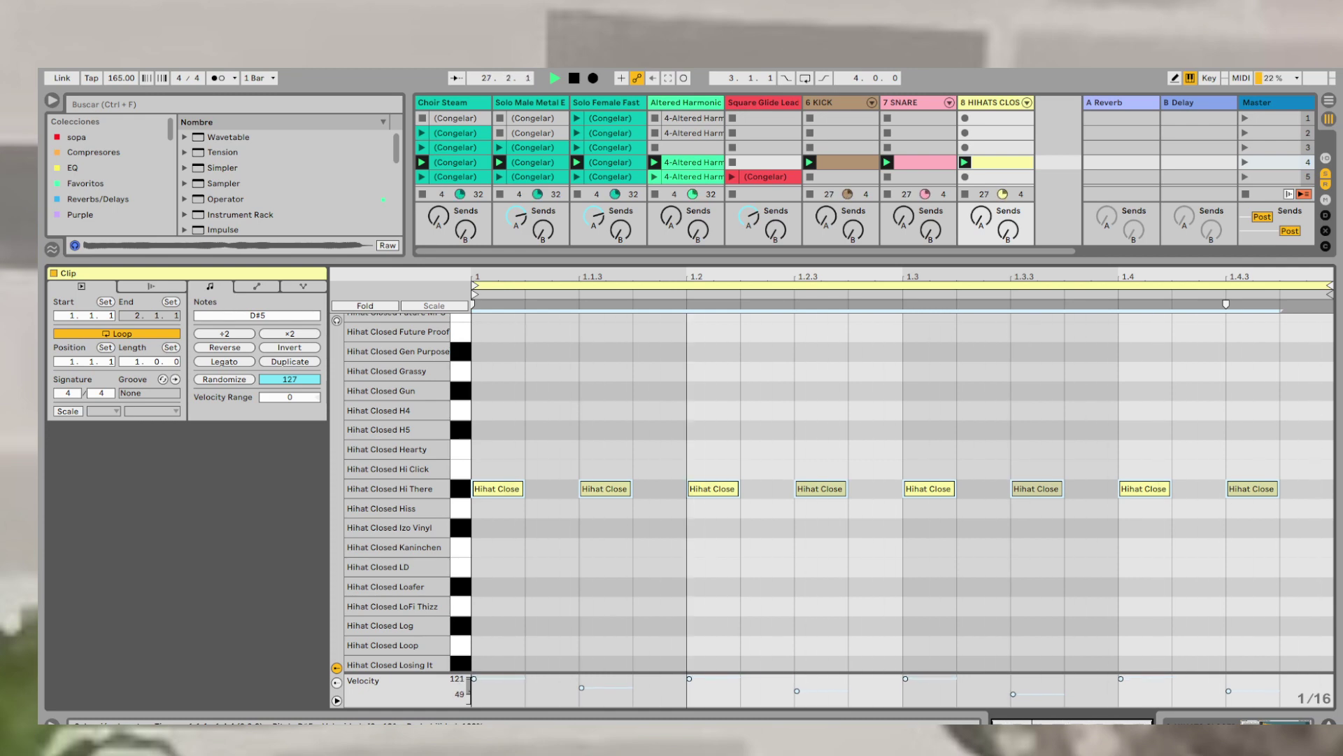
{"action": "left_click_drag", "start_coordinate": [474, 676], "coordinate": [473, 679]}
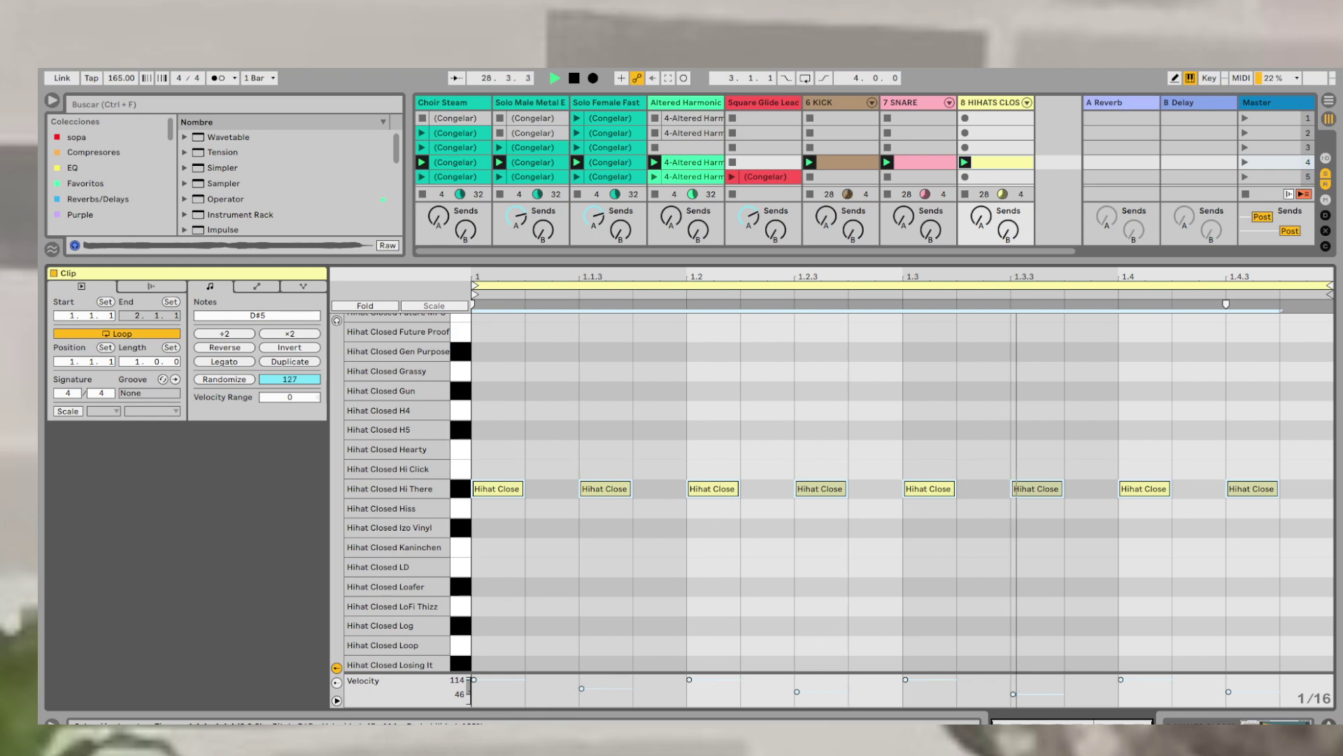
- Lower the HIHATS CLOSED track volume to -7.7 dB and pan the track slightly to the left
{"action": "key", "text": "shift+Tab"}
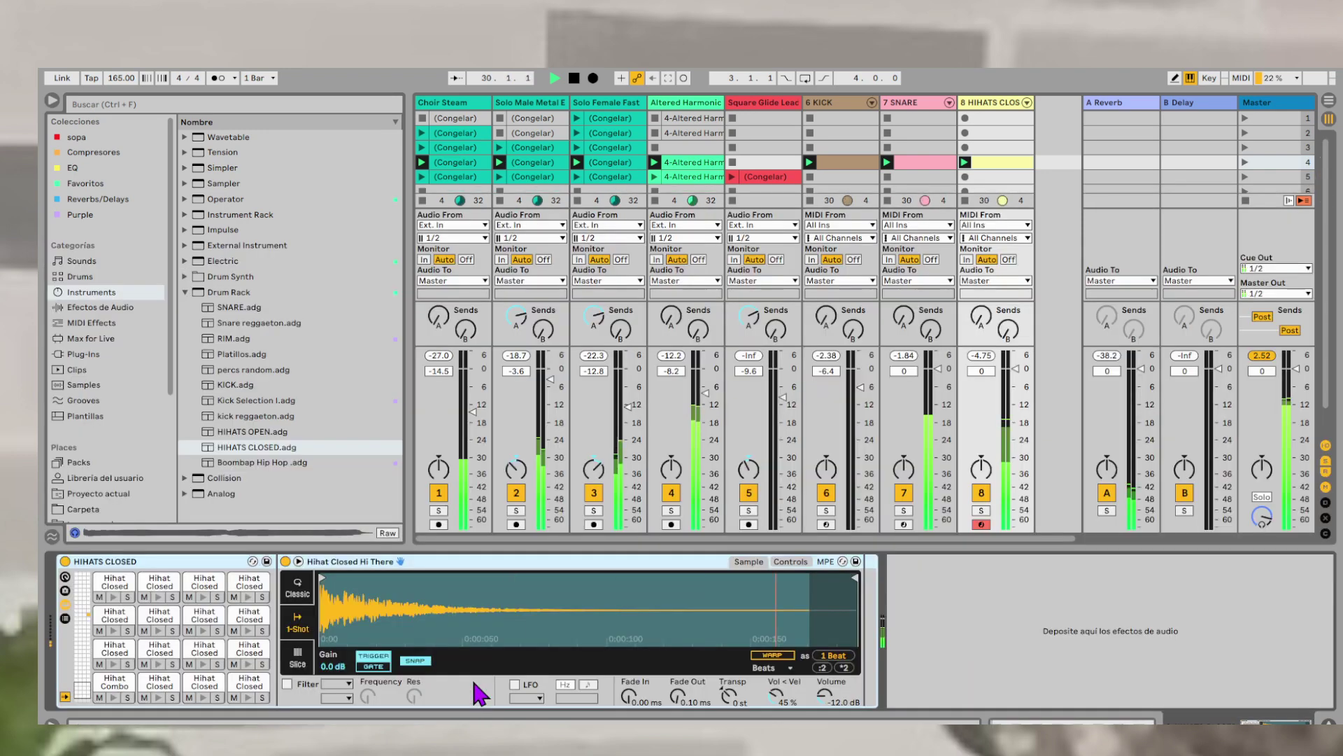
{"action": "left_click", "coordinate": [981, 371]}
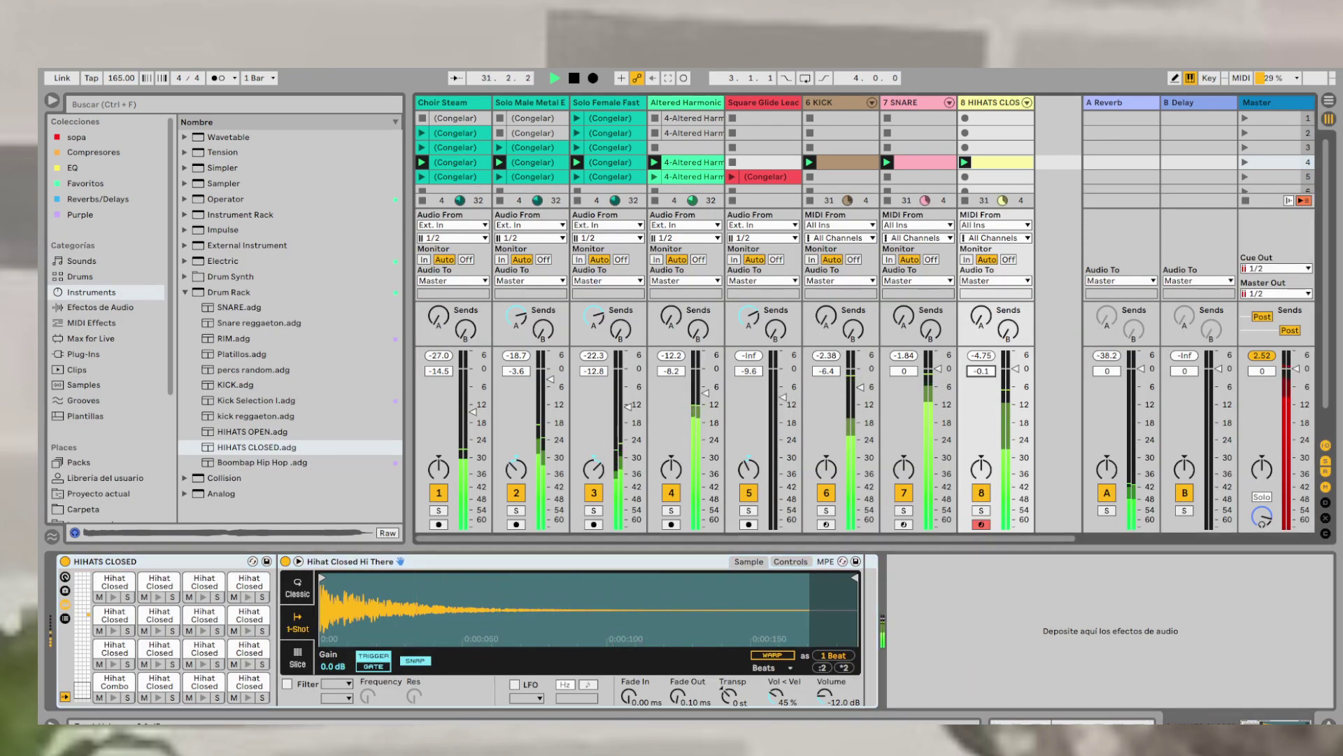
{"action": "left_click_drag", "start_coordinate": [1015, 369], "coordinate": [1015, 389]}
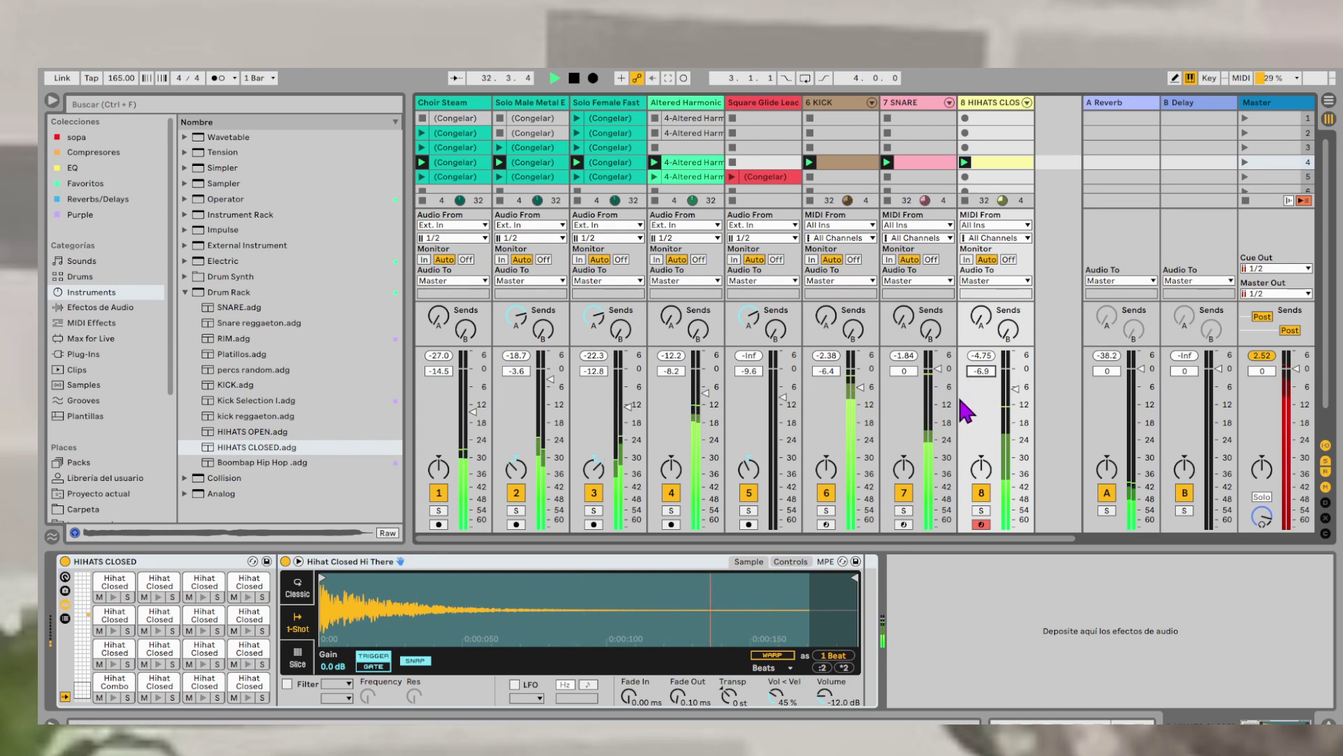
{"action": "left_click_drag", "start_coordinate": [978, 470], "coordinate": [979, 473]}
{"action": "left_click_drag", "start_coordinate": [990, 374], "coordinate": [990, 378]}
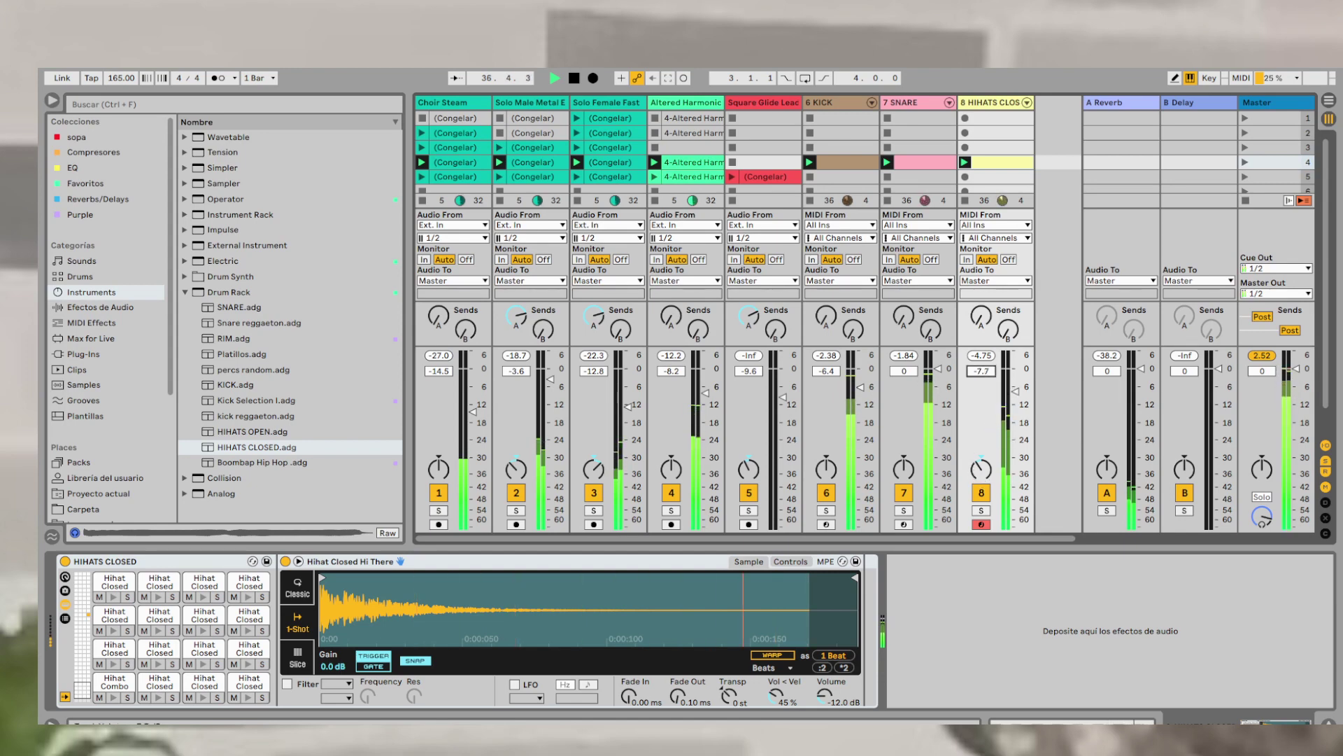
- Reopen the fourth-scene hi-hat clip and vary its main-beat velocities: 1.2 to 105, 1.3 slightly lower and 1.4 to 90
{"action": "double_click", "coordinate": [980, 161]}
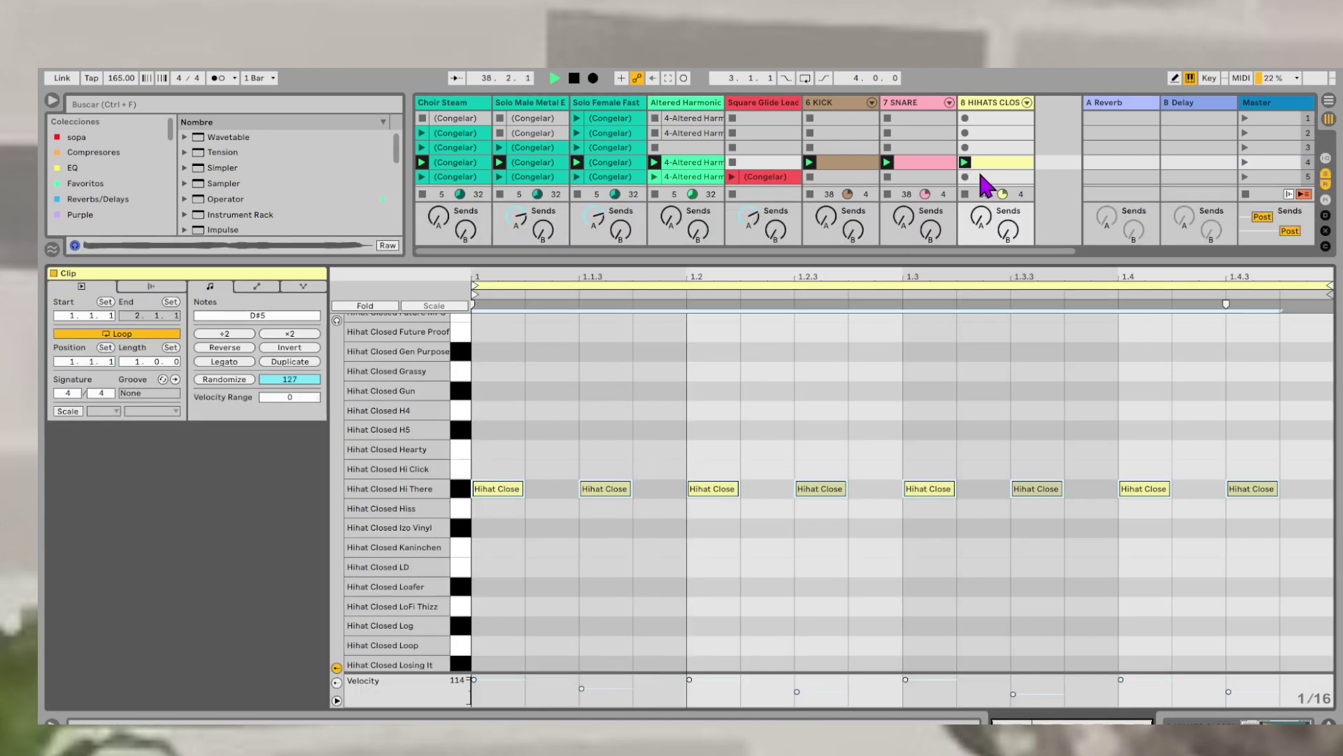
{"action": "left_click", "coordinate": [631, 617]}
{"action": "left_click_drag", "start_coordinate": [689, 679], "coordinate": [690, 682]}
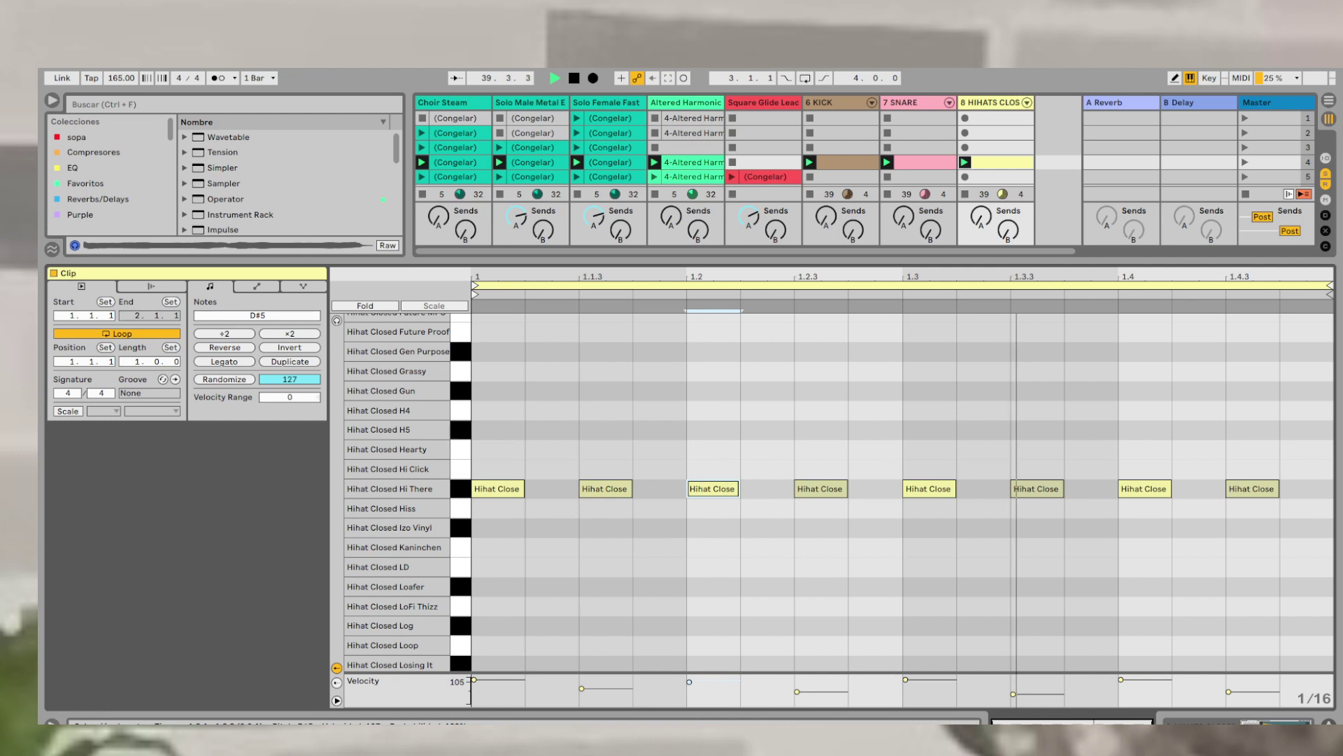
{"action": "left_click_drag", "start_coordinate": [906, 679], "coordinate": [911, 693]}
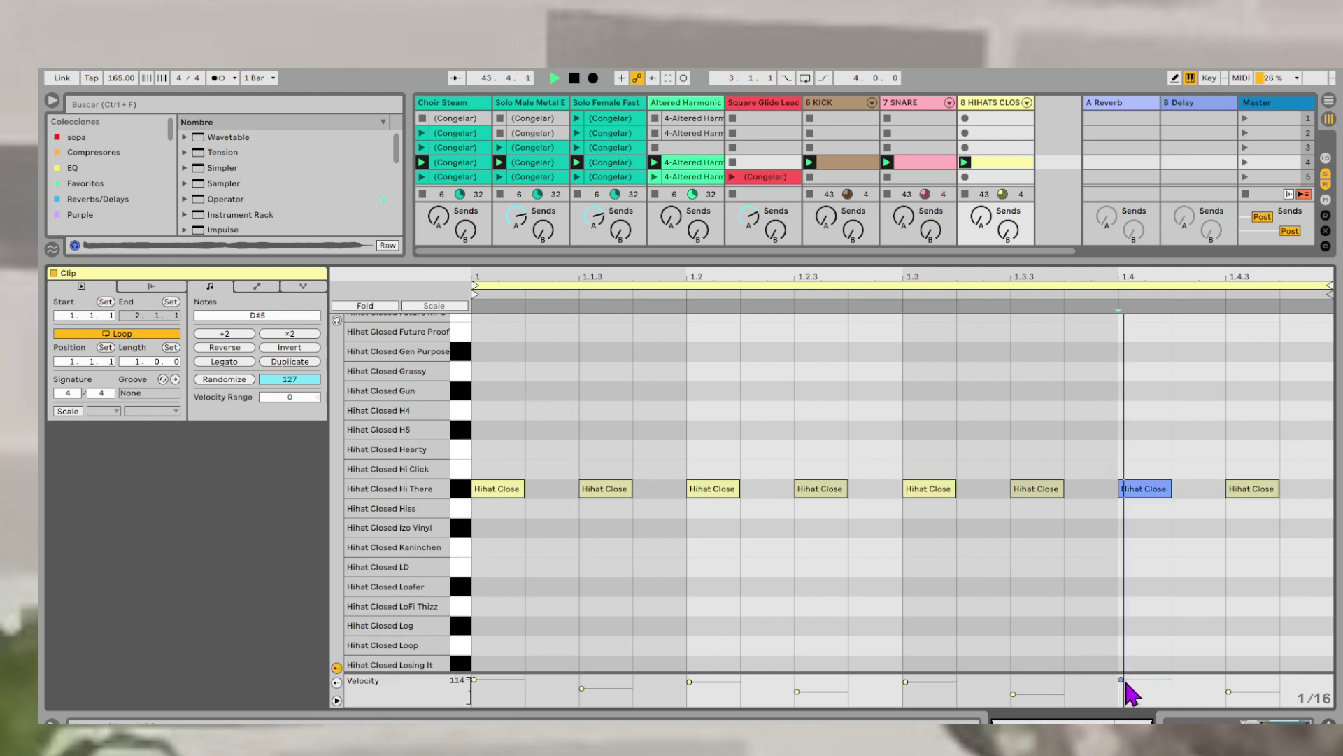
{"action": "left_click_drag", "start_coordinate": [1121, 680], "coordinate": [1120, 685]}
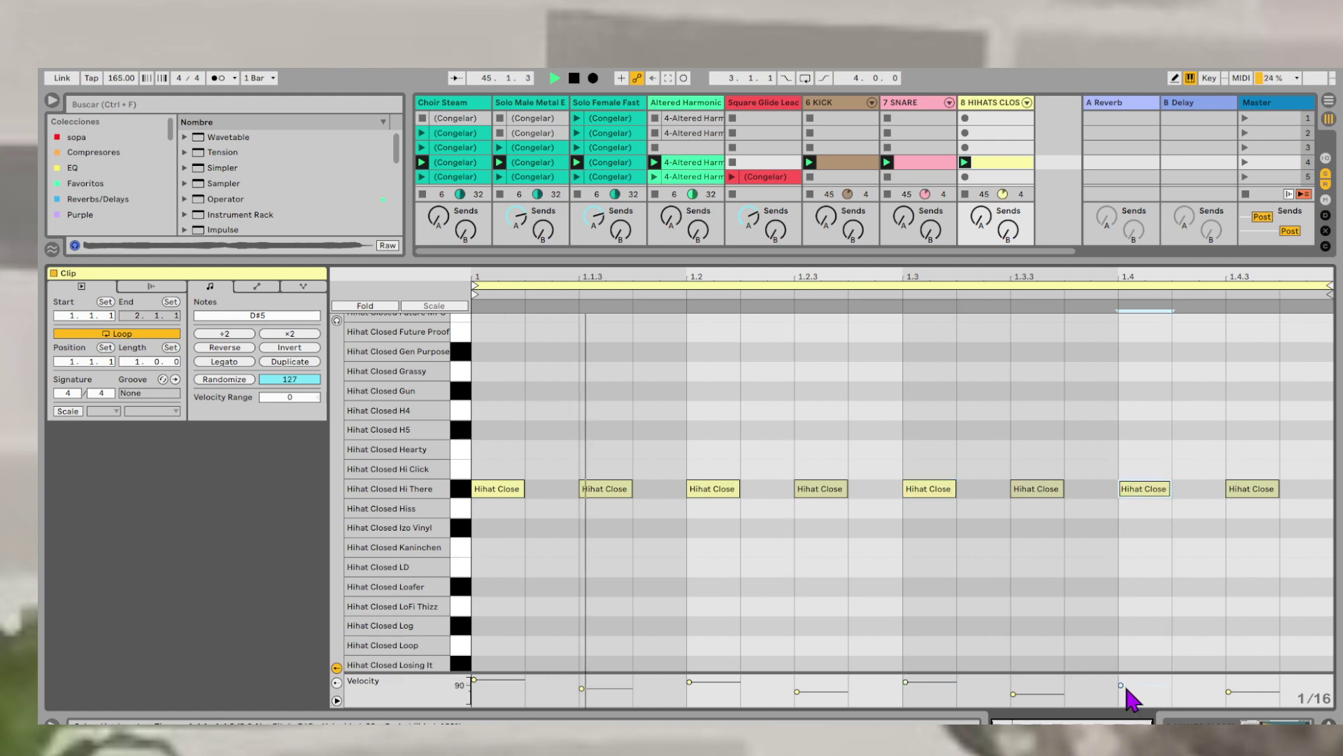
{"action": "left_click", "coordinate": [1228, 692]}
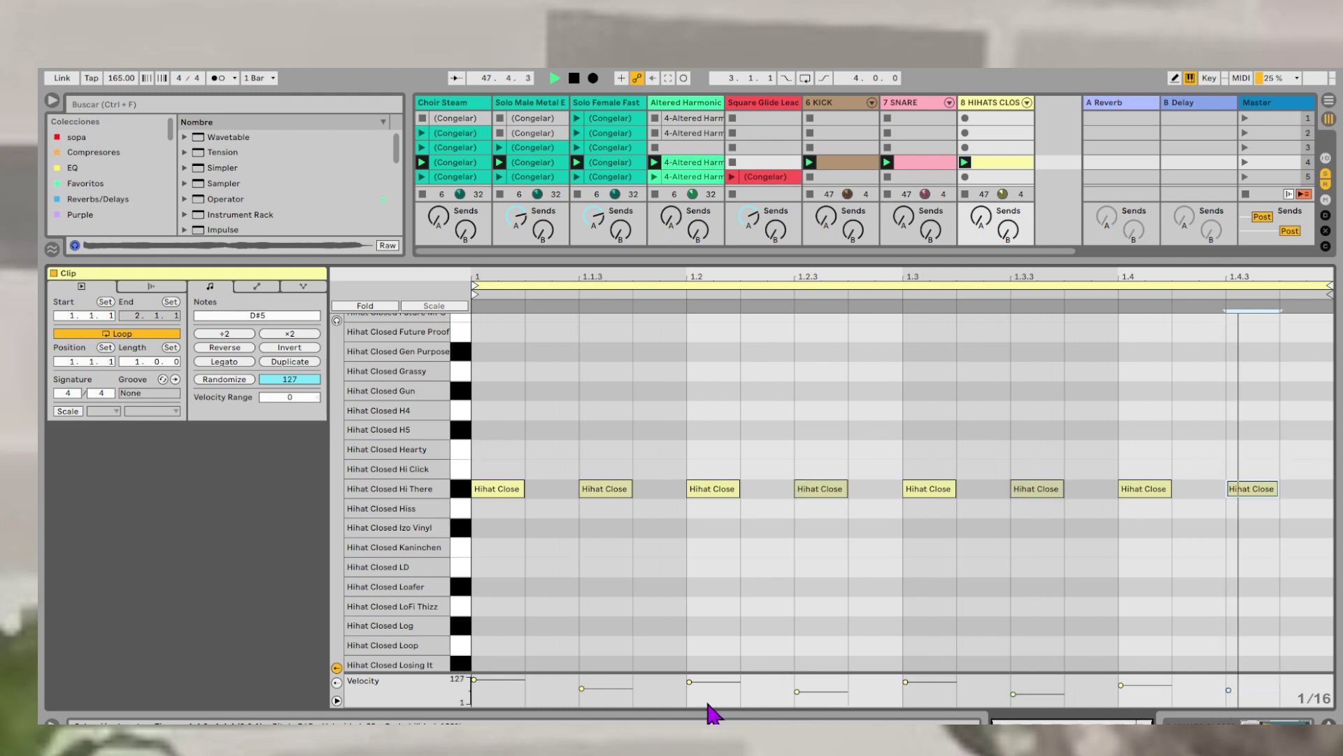
- Lower the velocity of the hi-hat note at 1.2 slightly and set the first note's velocity to 112
{"action": "left_click", "coordinate": [689, 682]}
{"action": "left_click_drag", "start_coordinate": [689, 681], "coordinate": [689, 684]}
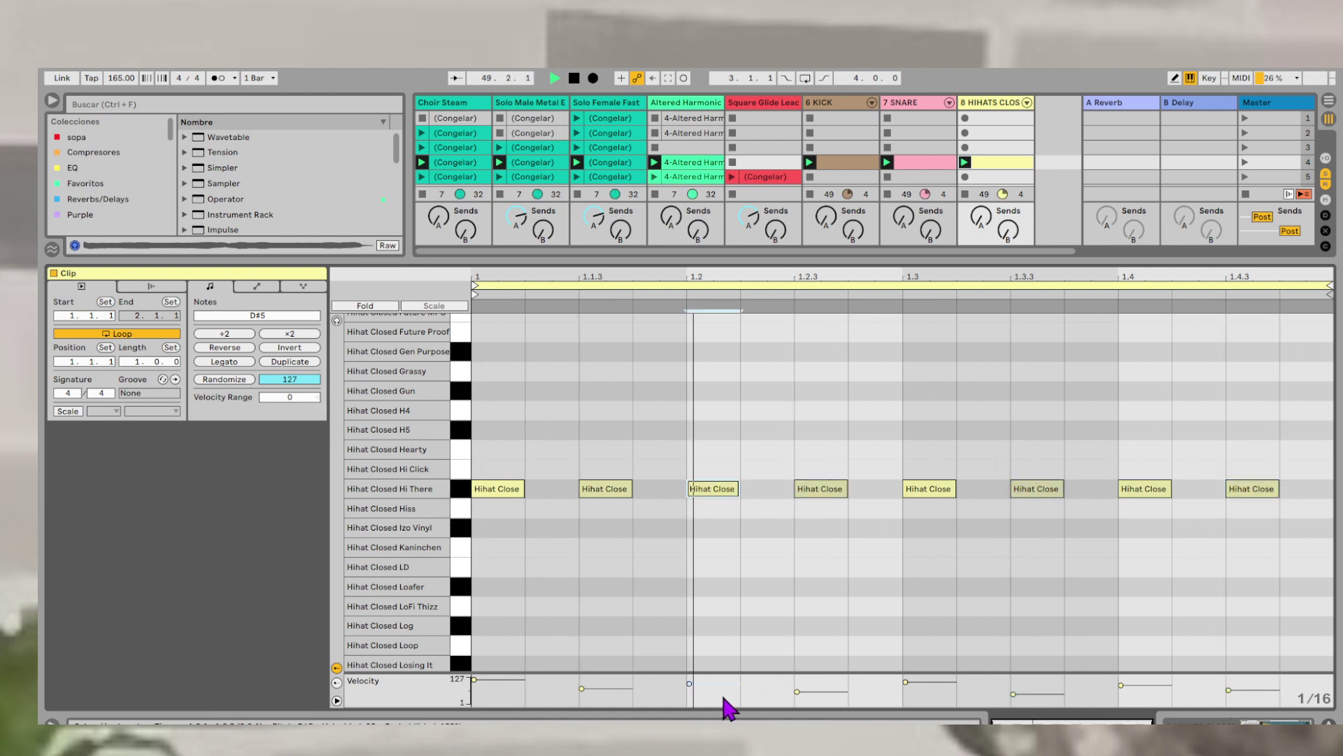
{"action": "left_click", "coordinate": [474, 680]}
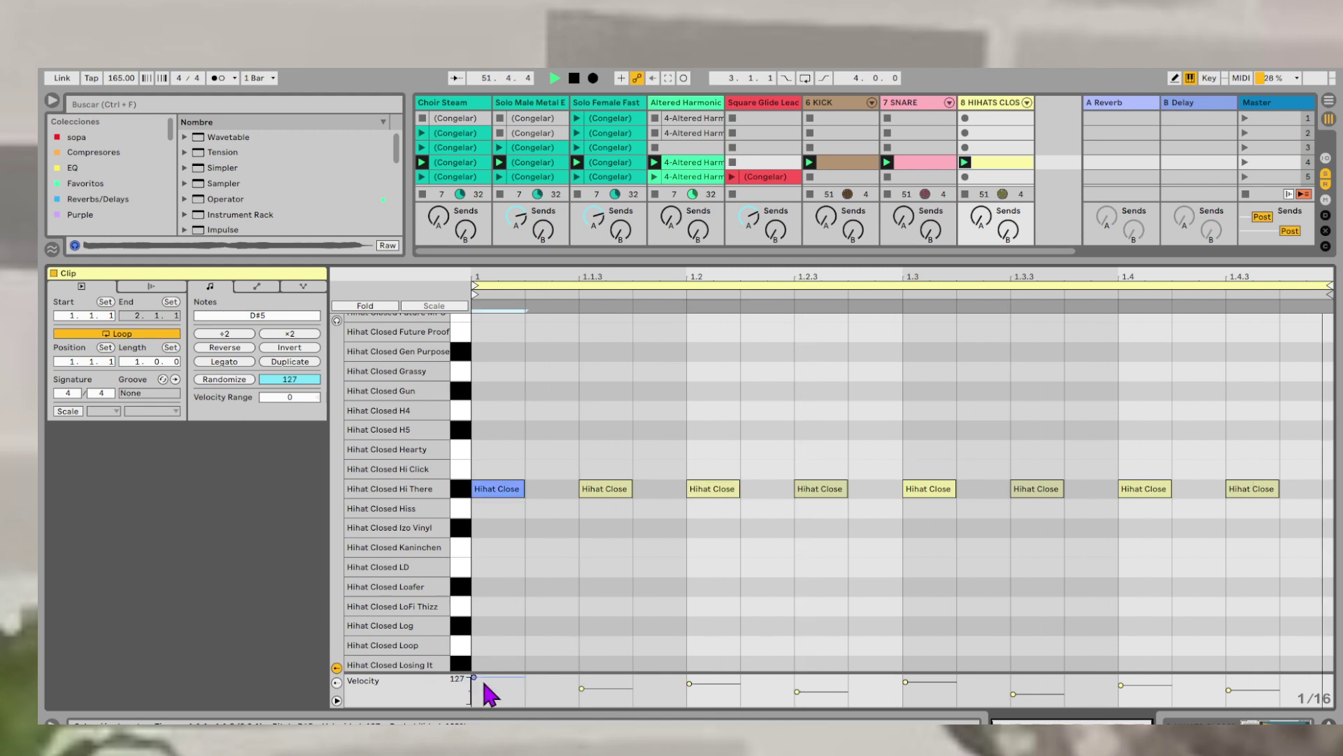
{"action": "left_click_drag", "start_coordinate": [488, 680], "coordinate": [483, 685]}
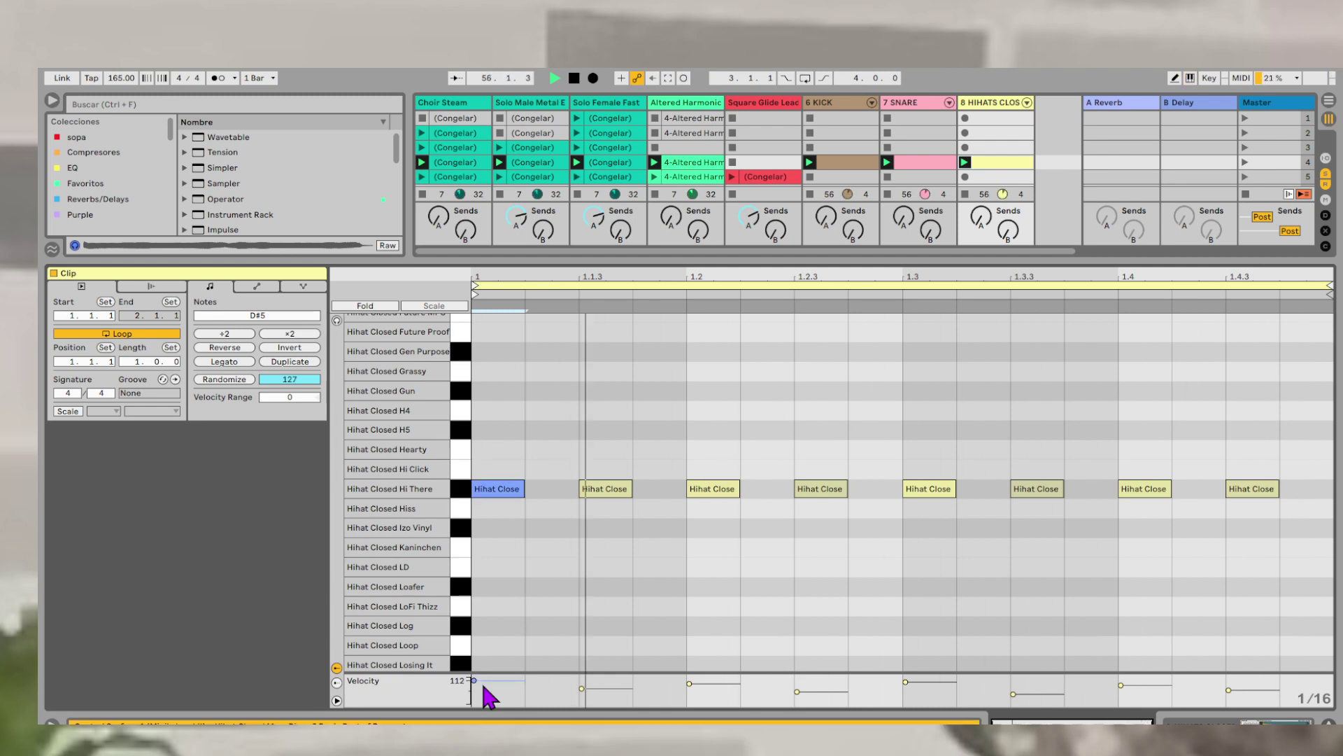
{"action": "left_click_drag", "start_coordinate": [484, 685], "coordinate": [483, 687]}
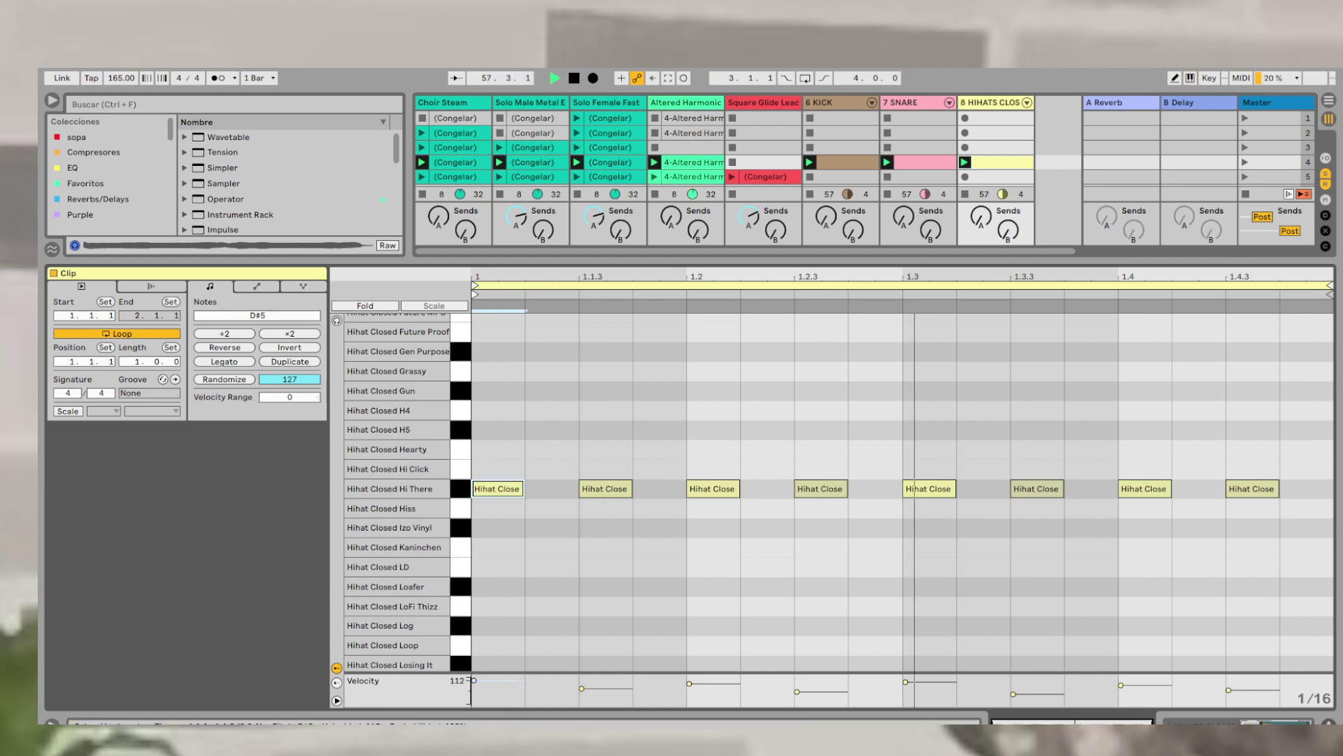
- Select the KICK, SNARE and HIHATS CLOSED tracks and solo them together to hear the drums alone
{"action": "left_click", "coordinate": [833, 105], "text": "shift"}
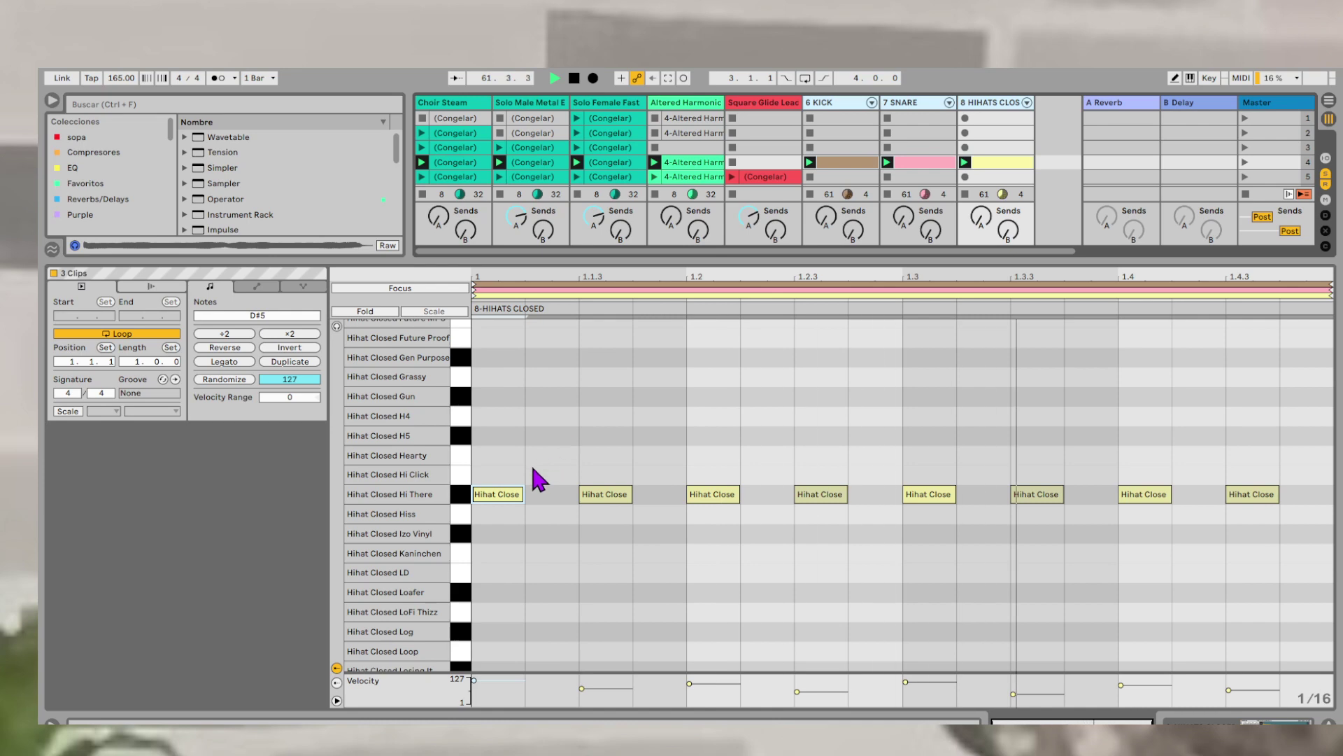
{"action": "key", "text": "ctrl+shift+s"}
{"action": "left_click", "coordinate": [553, 413]}
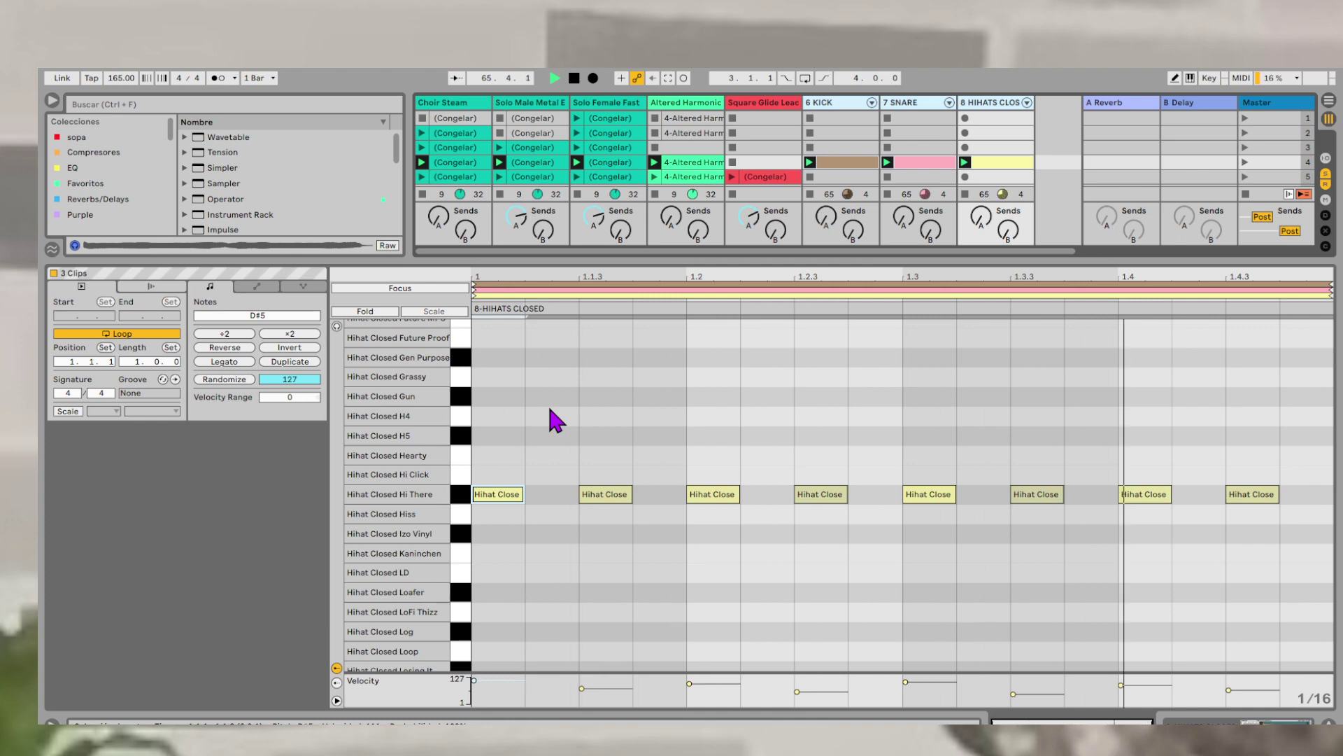
{"action": "key", "text": "shift+Tab"}
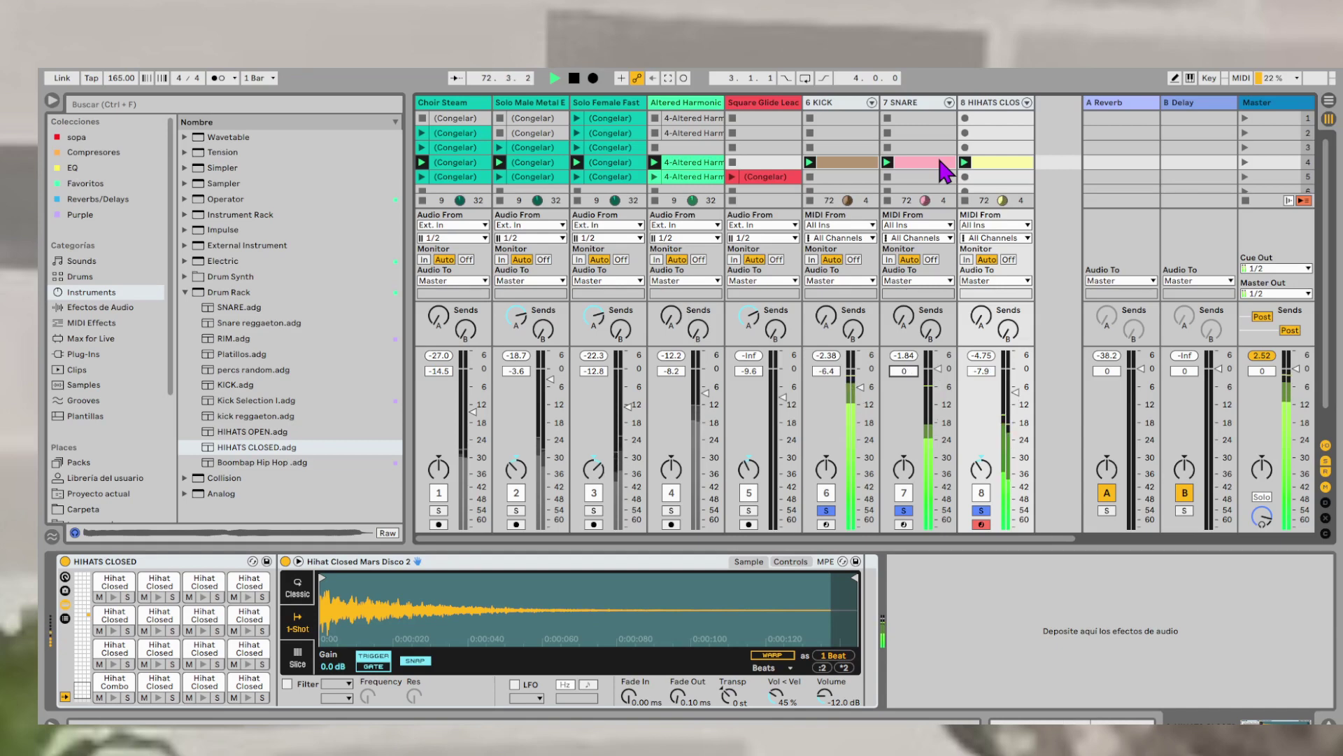
- Set the SNARE volume to -2.8 dB, end the drum solo and raise the KICK volume to -4.2 dB
{"action": "left_click", "coordinate": [918, 148]}
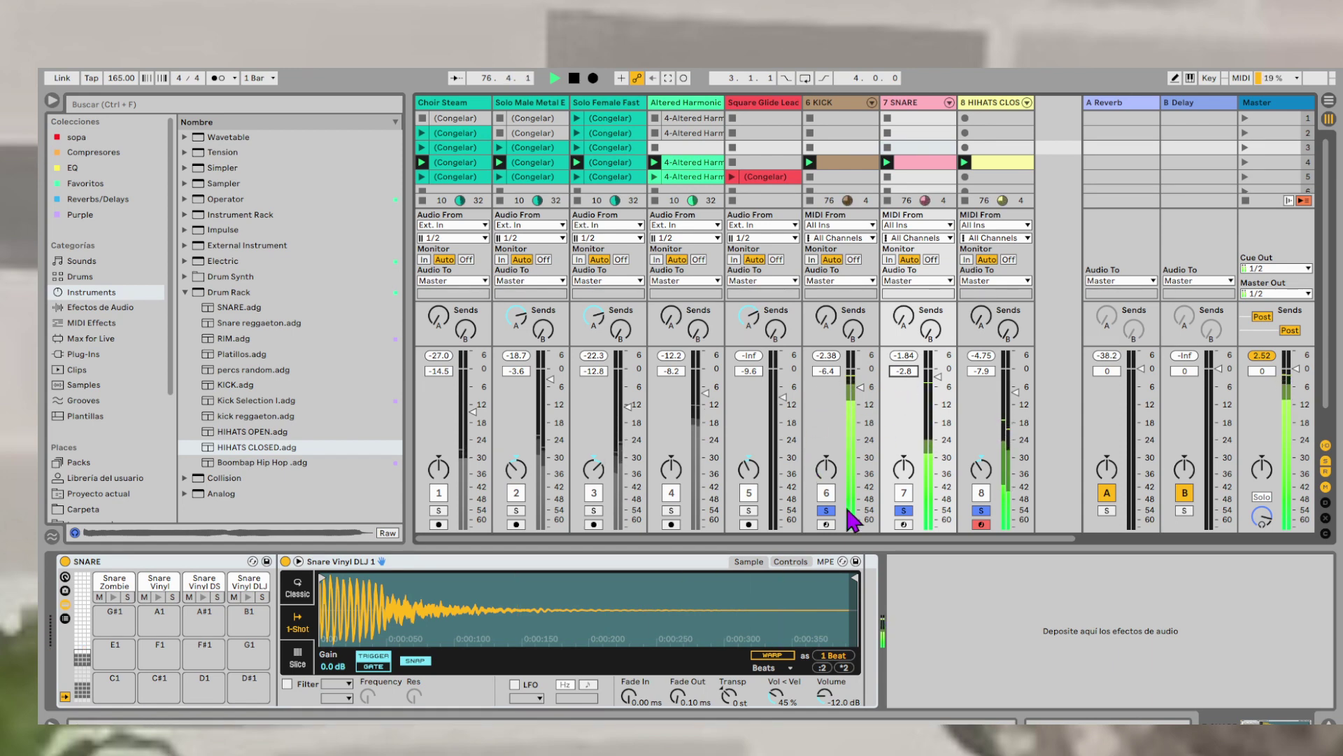
{"action": "left_click", "coordinate": [826, 511]}
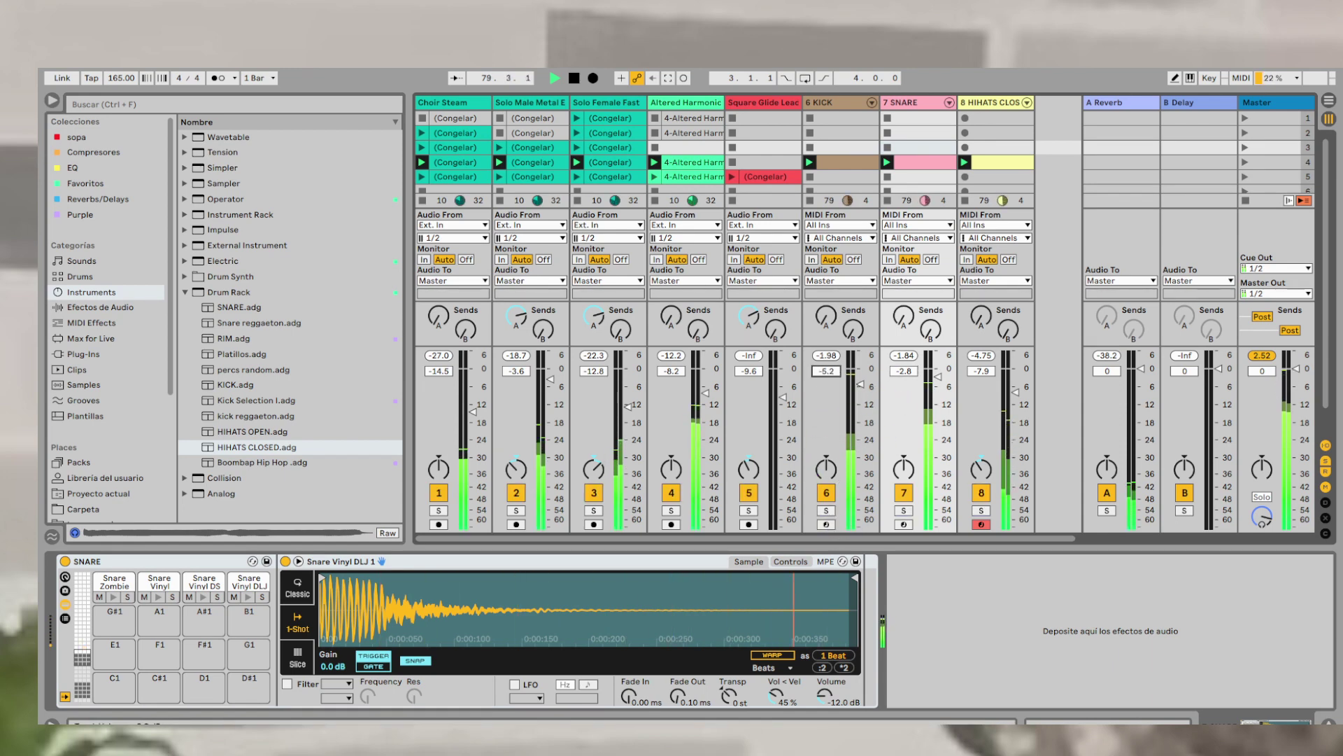
{"action": "left_click_drag", "start_coordinate": [837, 372], "coordinate": [838, 366]}
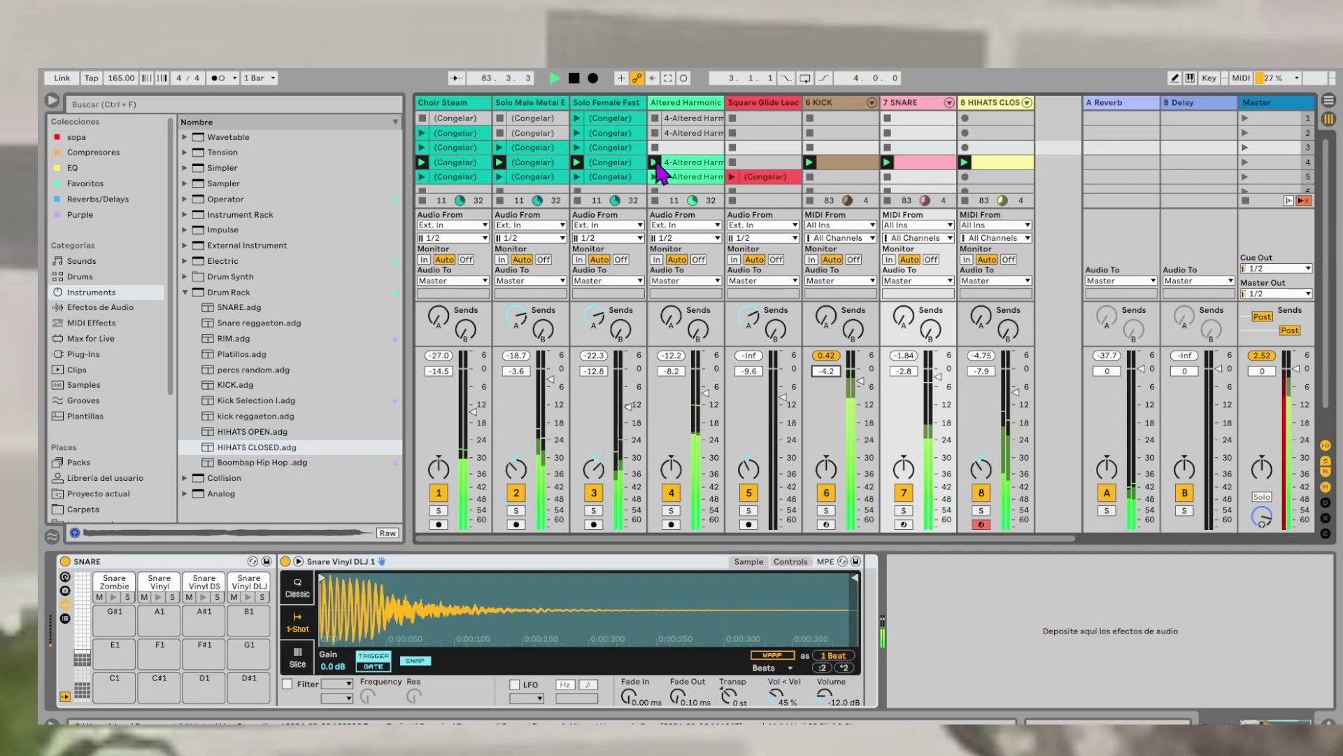
- Pull the volume faders of all eight tracks down together to near silence, leaving only the KICK track selected
{"action": "left_click", "coordinate": [478, 103]}
{"action": "key", "text": "ctrl+a"}
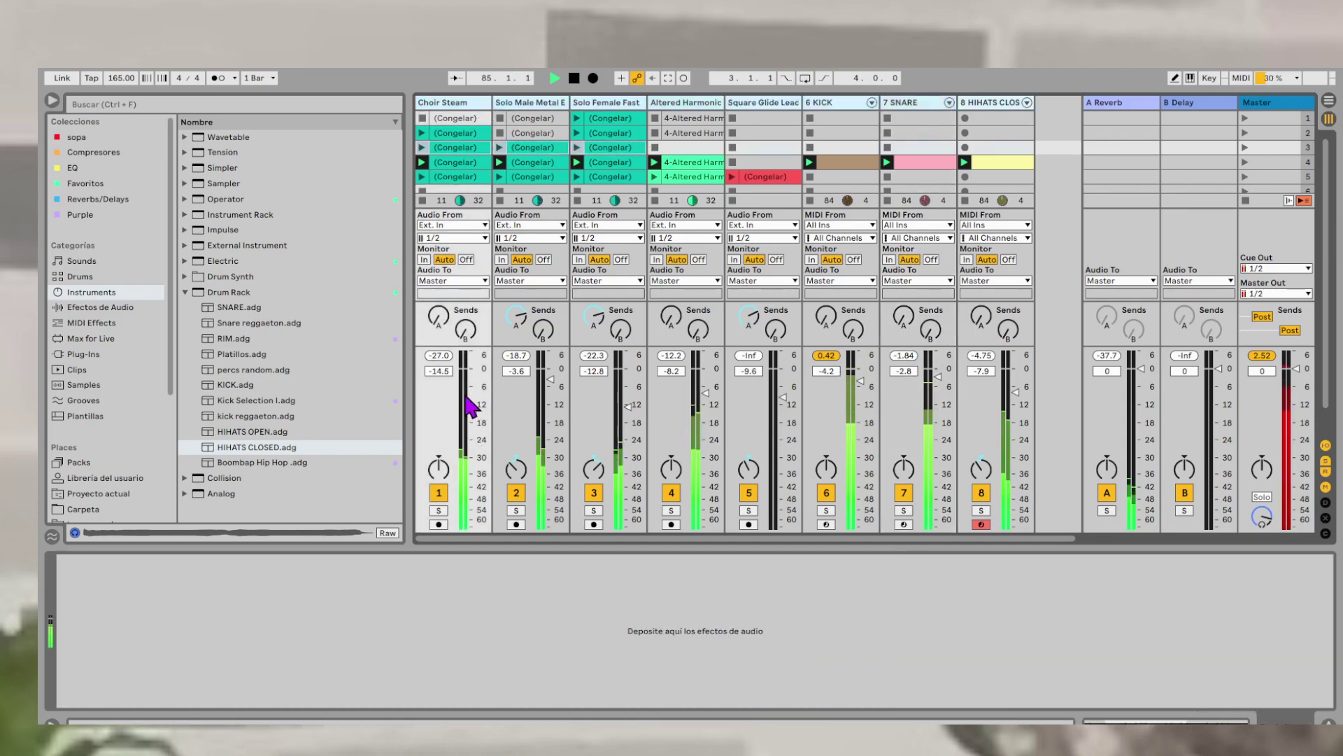
{"action": "left_click_drag", "start_coordinate": [469, 403], "coordinate": [469, 529]}
{"action": "left_click", "coordinate": [838, 133]}
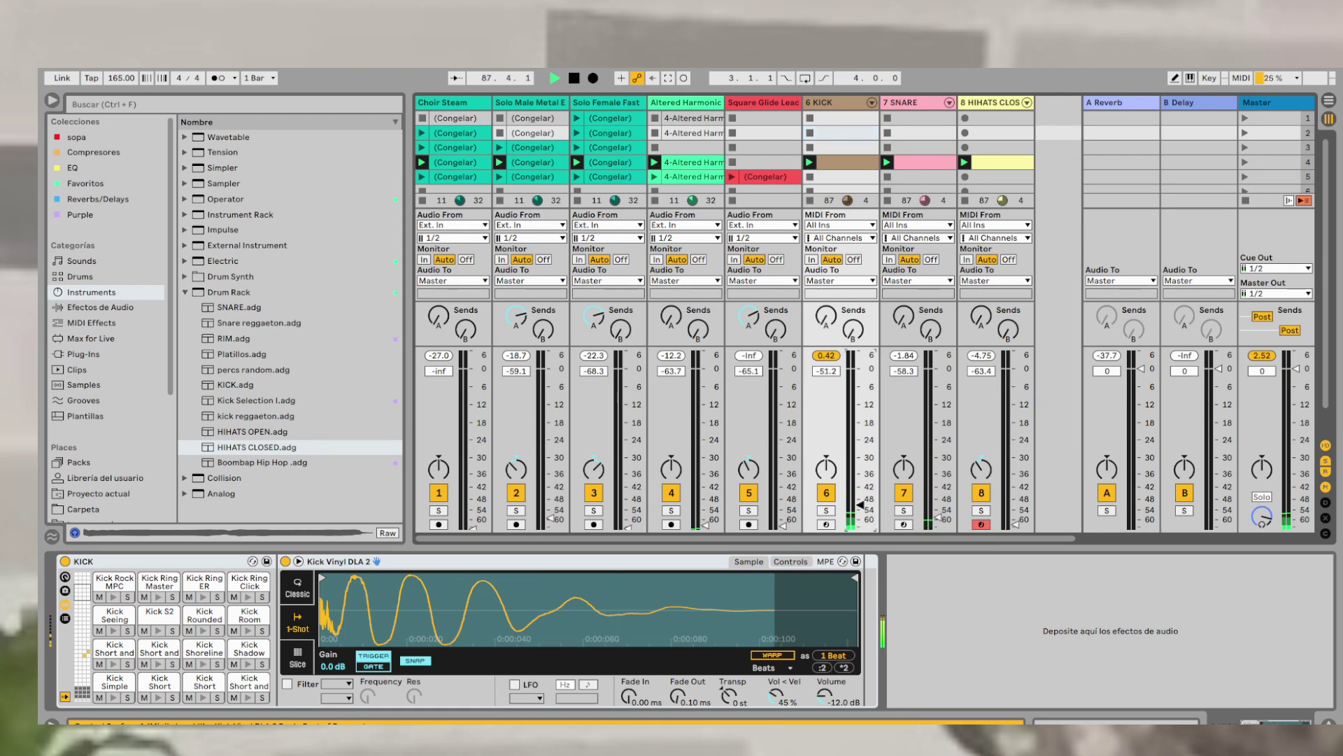
- Bring the KICK track volume up to -12.7 dB and reset its peak level reading
{"action": "left_click_drag", "start_coordinate": [860, 523], "coordinate": [860, 399]}
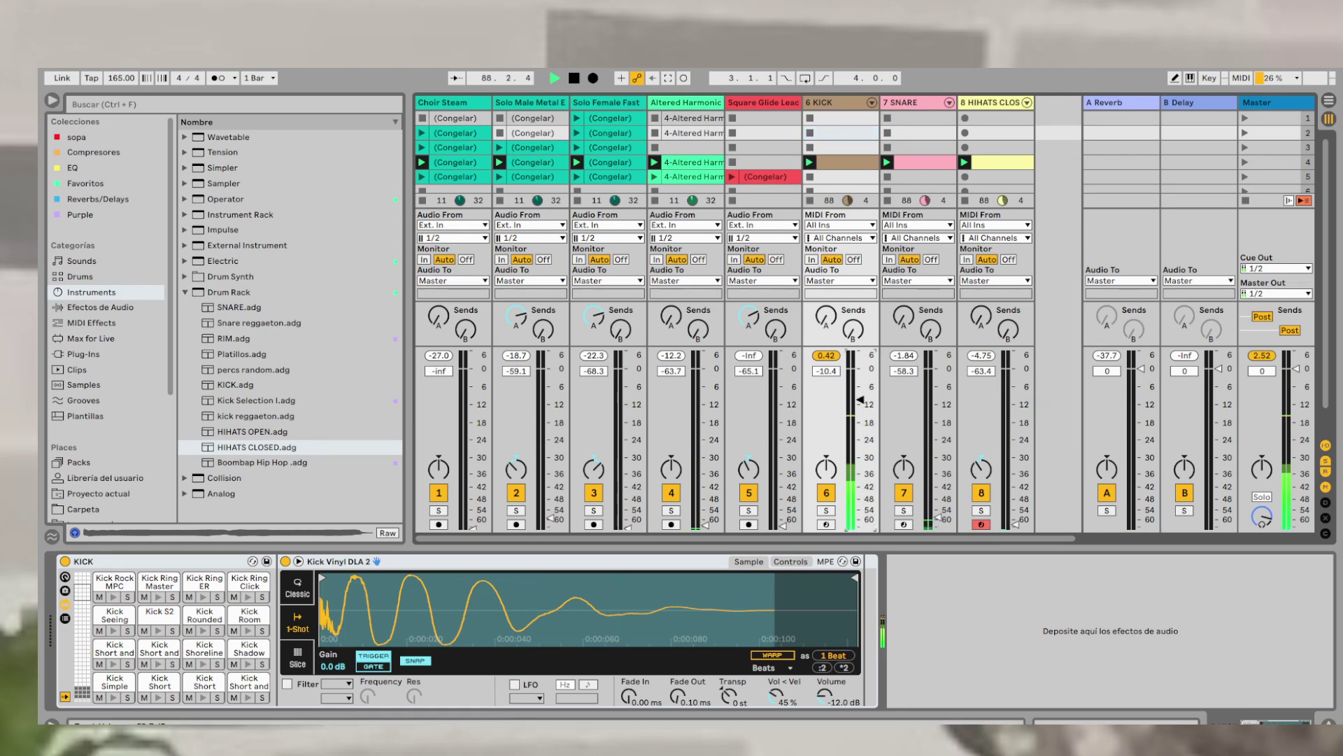
{"action": "left_click", "coordinate": [827, 356]}
{"action": "left_click_drag", "start_coordinate": [832, 372], "coordinate": [832, 386]}
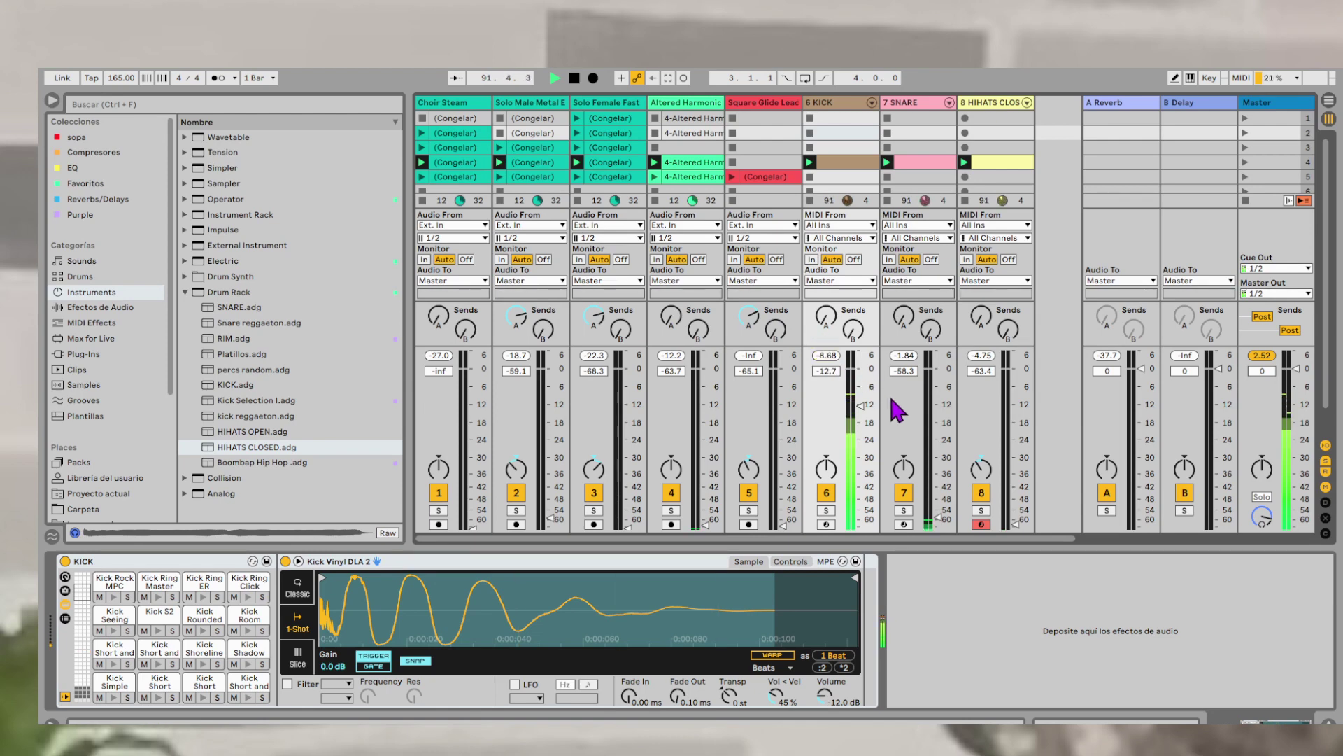
- Bring the SNARE up to -11.3 dB and HIHATS CLOSED to -16.2 dB, resetting the snare's peak level reading
{"action": "left_click_drag", "start_coordinate": [936, 526], "coordinate": [937, 427]}
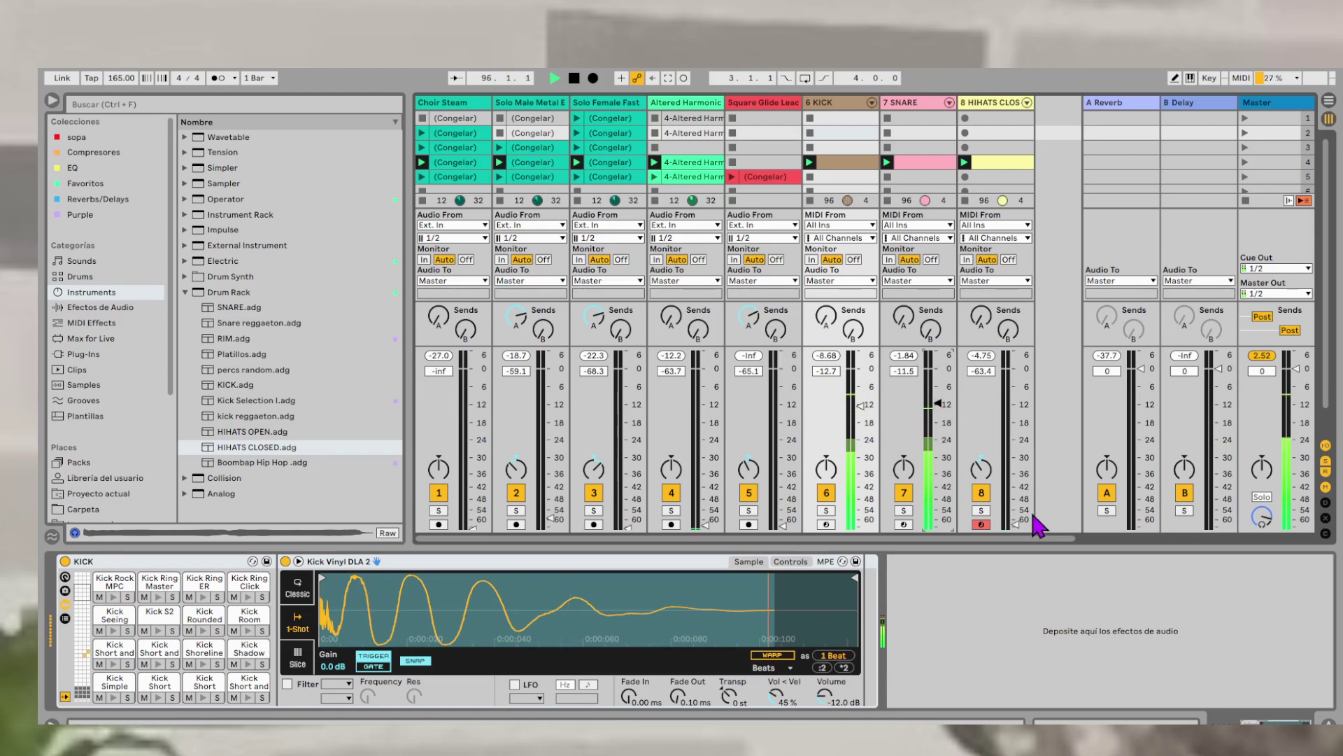
{"action": "left_click_drag", "start_coordinate": [1018, 522], "coordinate": [1016, 425]}
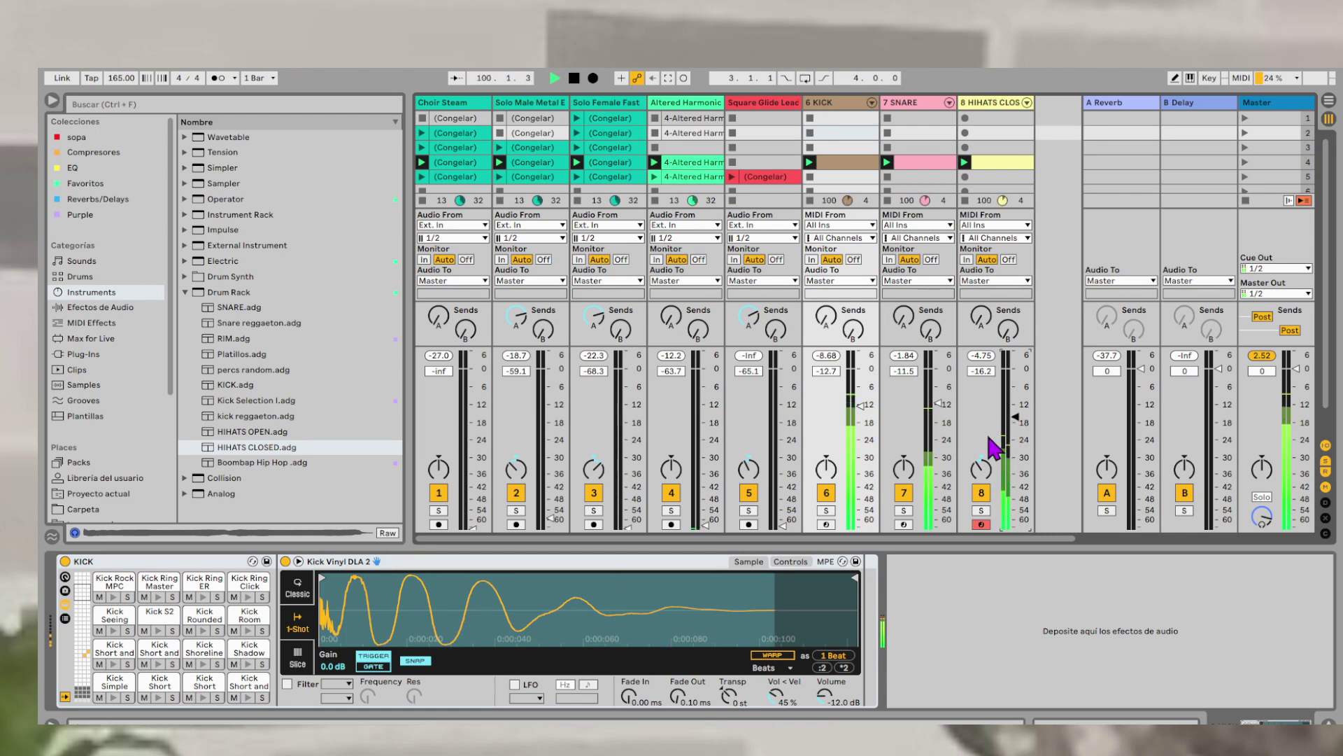
{"action": "left_click", "coordinate": [939, 403]}
{"action": "left_click", "coordinate": [908, 359]}
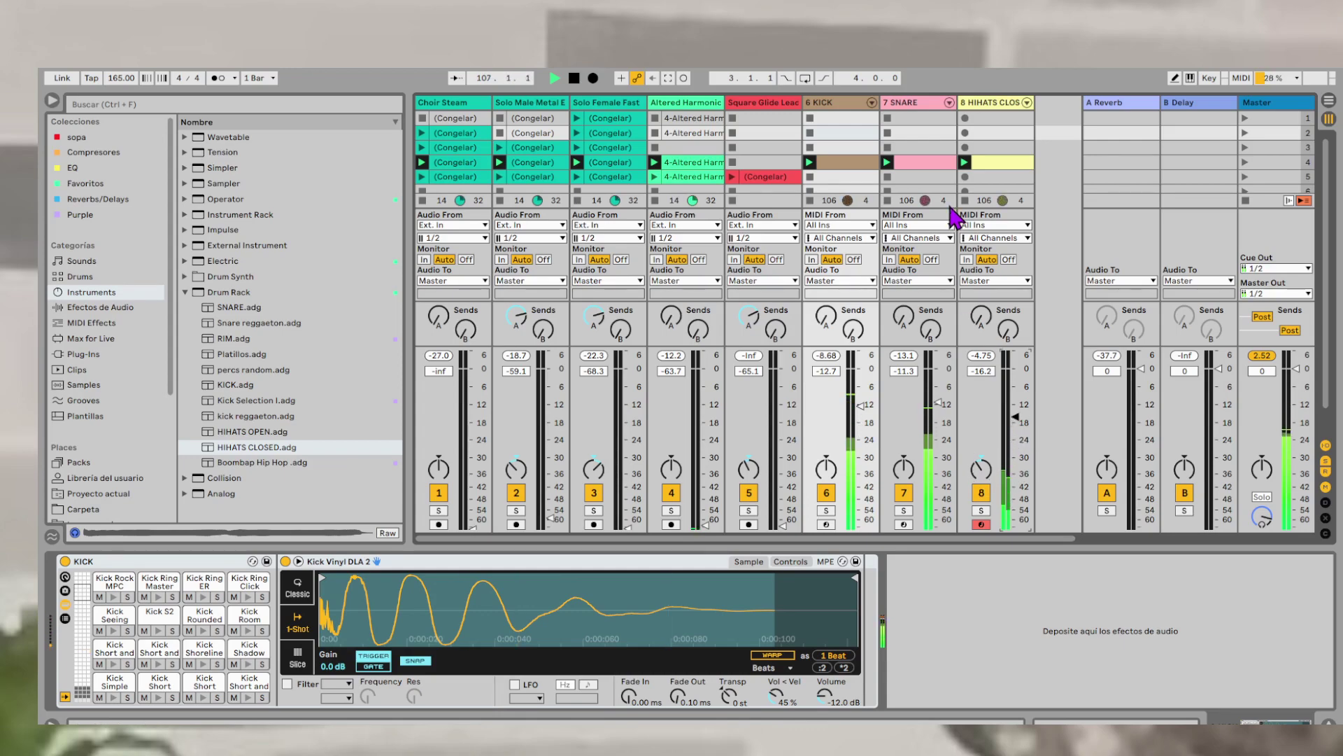
- Duplicate the hi-hat loop to two bars and lower the second bar's main-beat velocities, setting 2.2 to 90 and 2.3 to 94
{"action": "double_click", "coordinate": [983, 163]}
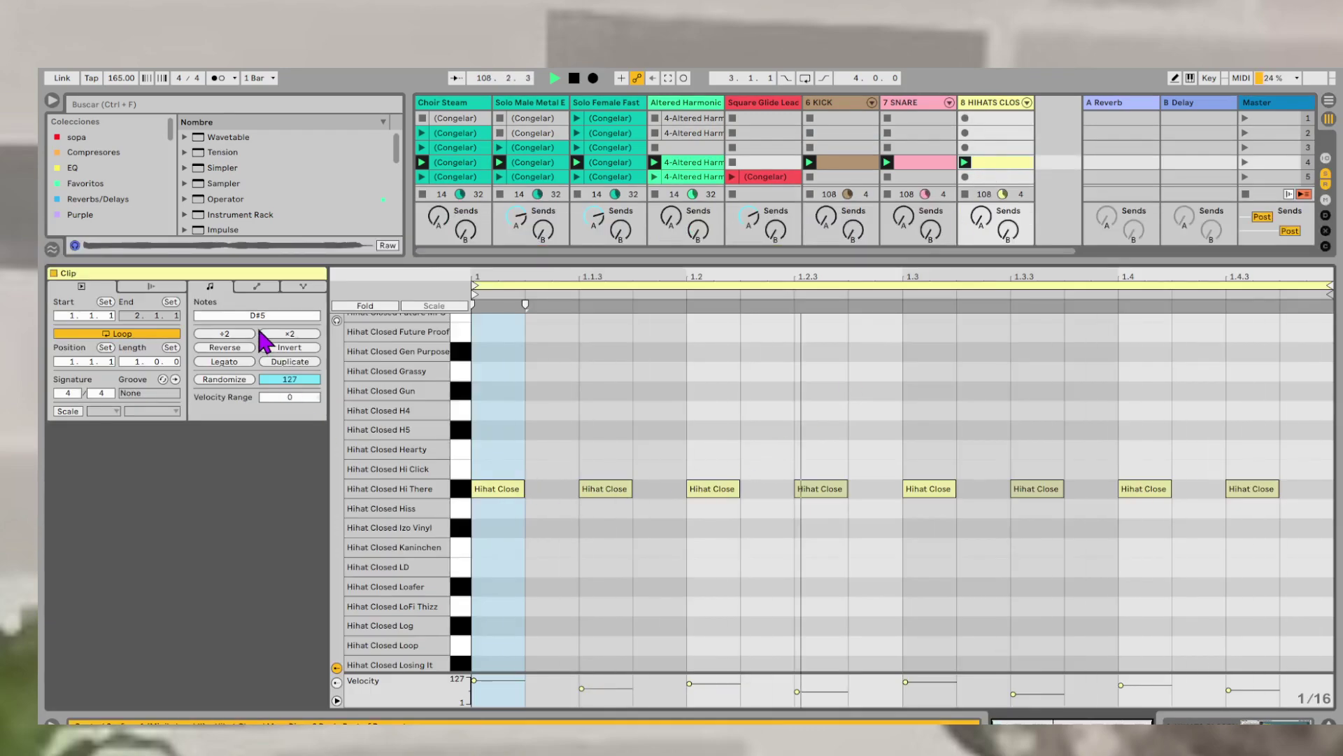
{"action": "left_click", "coordinate": [289, 361]}
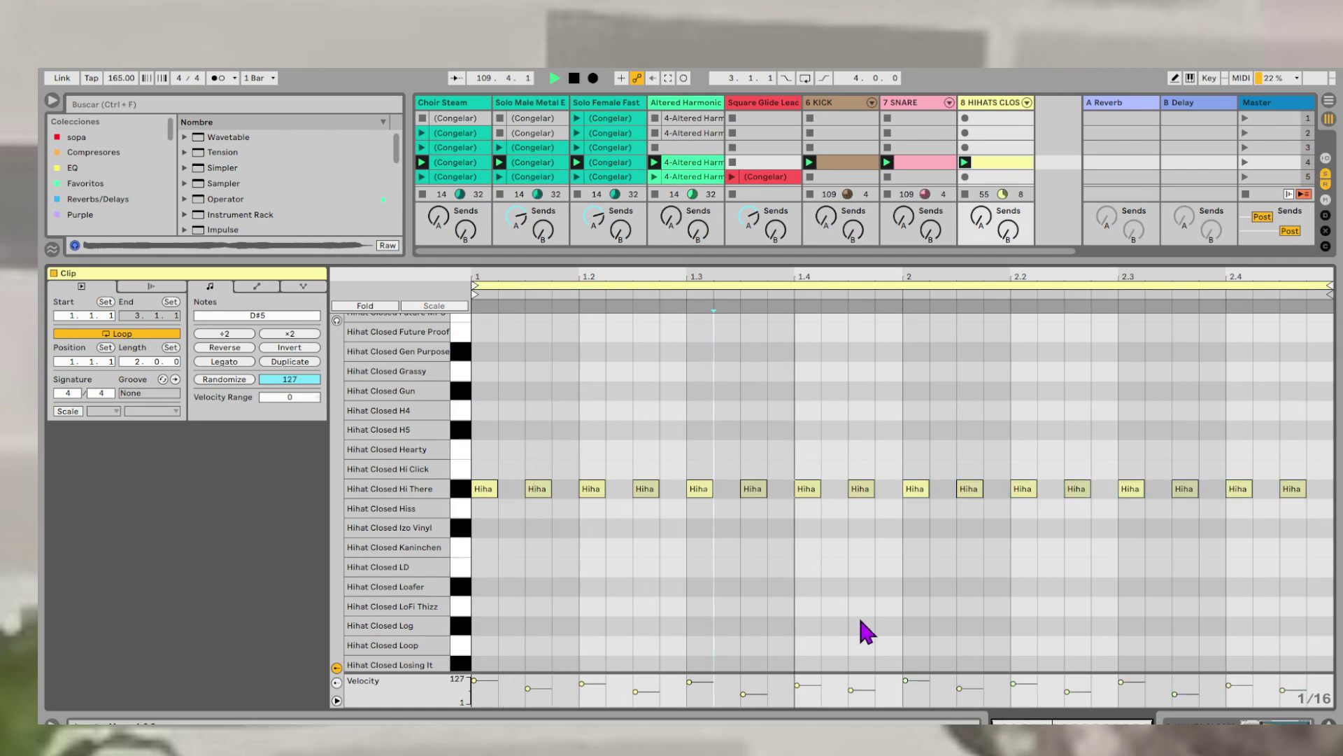
{"action": "left_click_drag", "start_coordinate": [906, 681], "coordinate": [905, 684]}
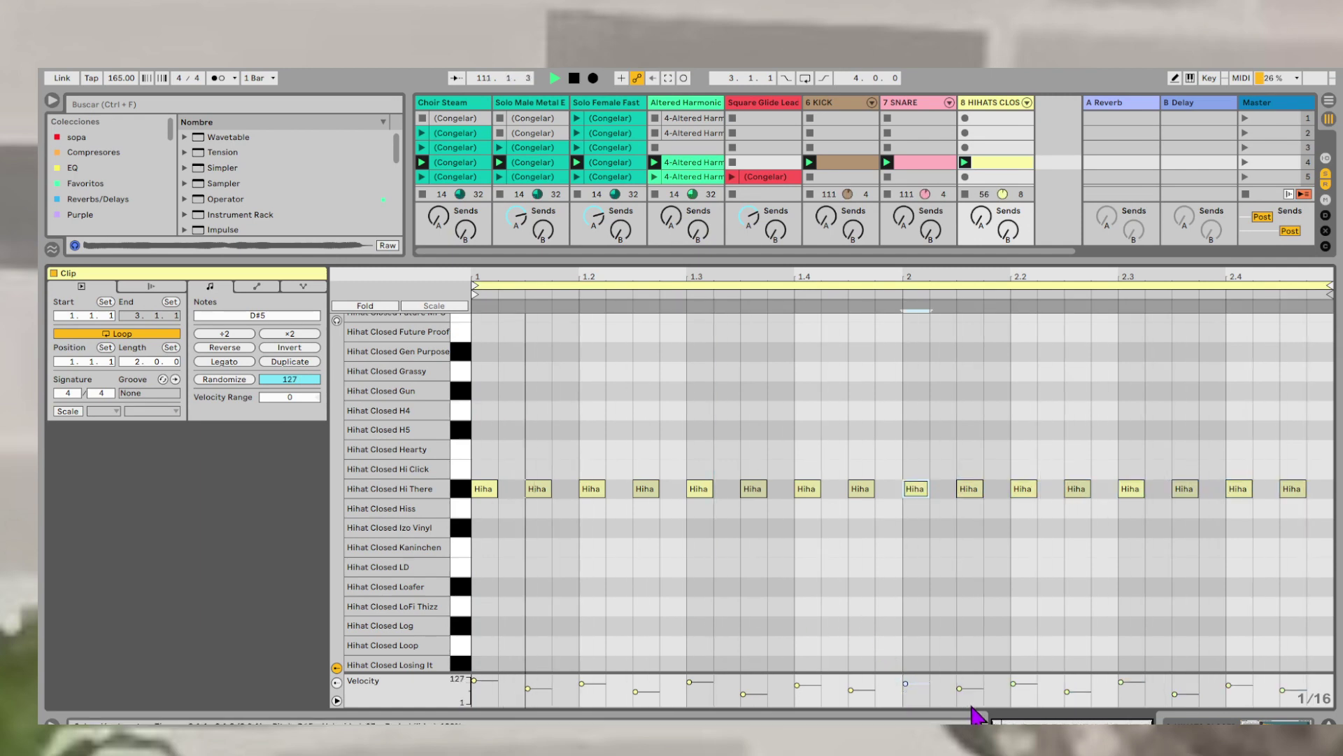
{"action": "left_click", "coordinate": [1013, 684]}
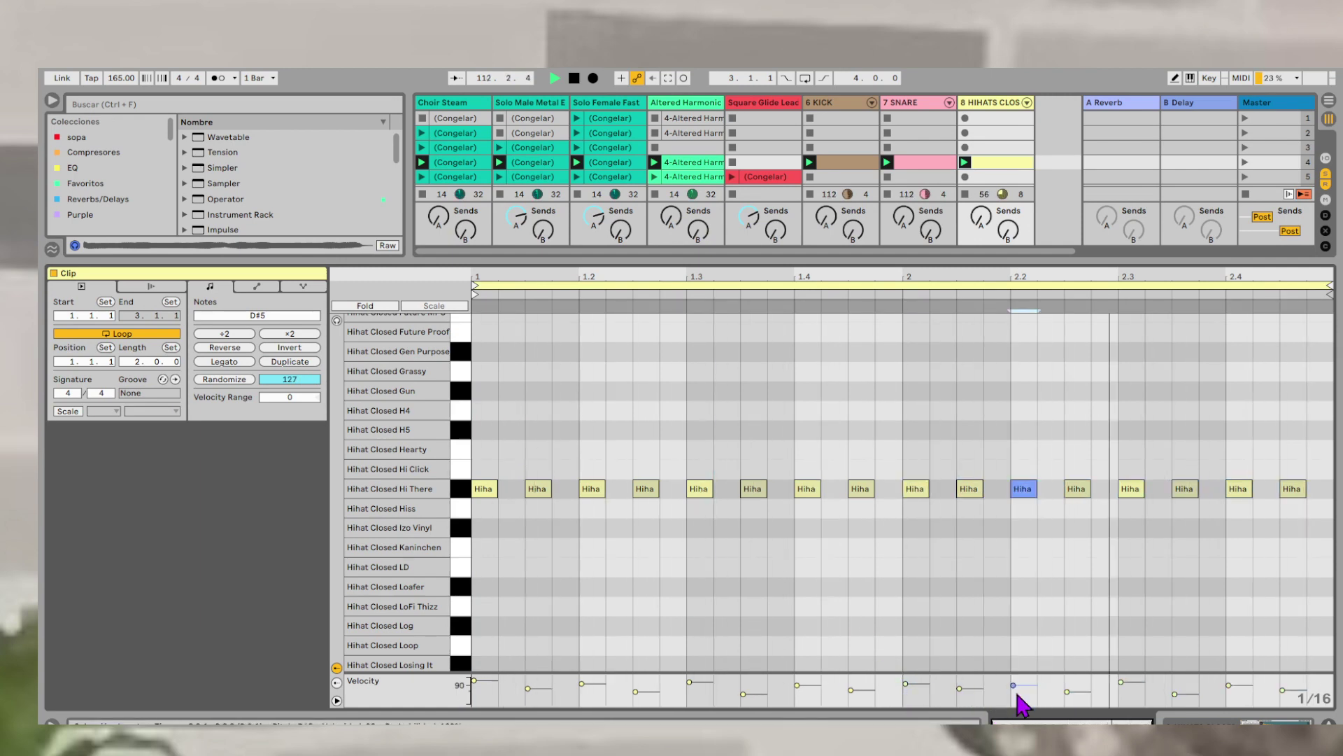
{"action": "left_click", "coordinate": [1120, 683]}
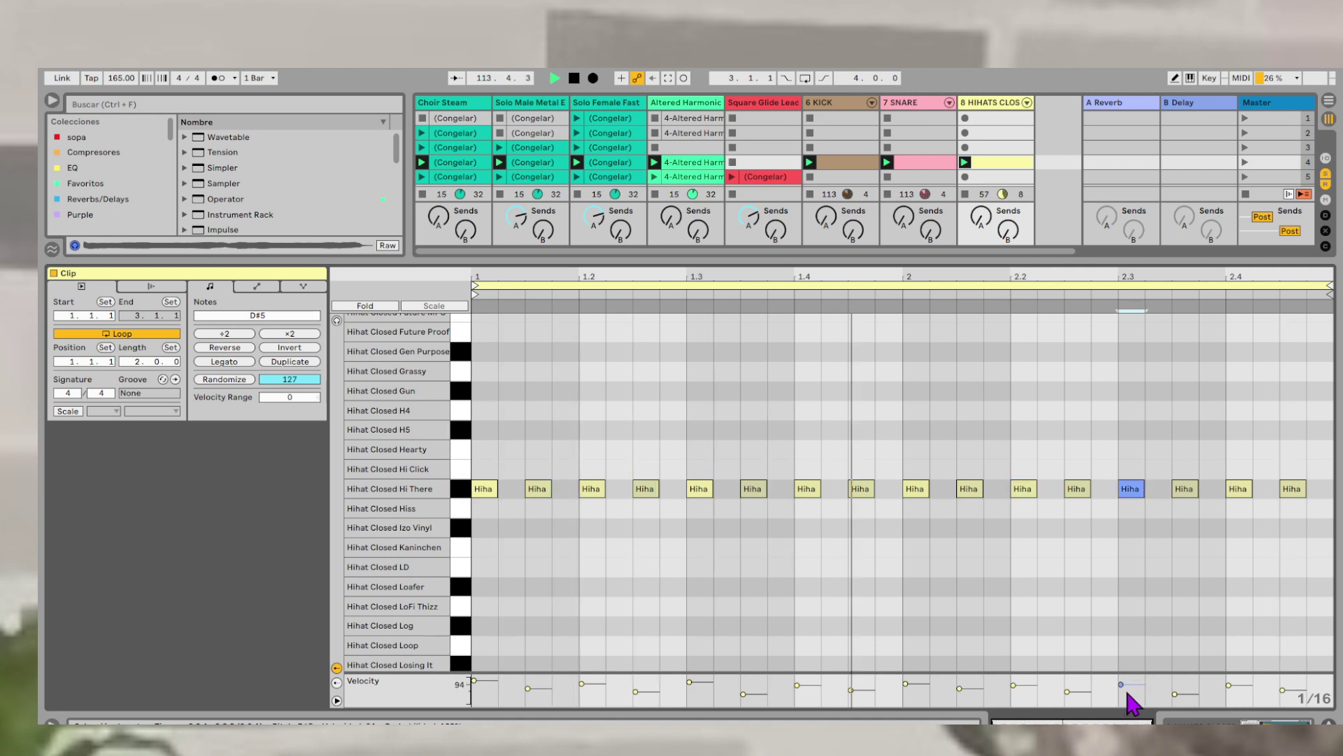
- Slightly raise the velocities of the second bar's off-beat hi-hats at 2.2.3 and 2.3.3
{"action": "left_click", "coordinate": [1067, 691]}
{"action": "left_click_drag", "start_coordinate": [1067, 691], "coordinate": [1067, 688]}
{"action": "left_click_drag", "start_coordinate": [1175, 694], "coordinate": [1175, 690]}
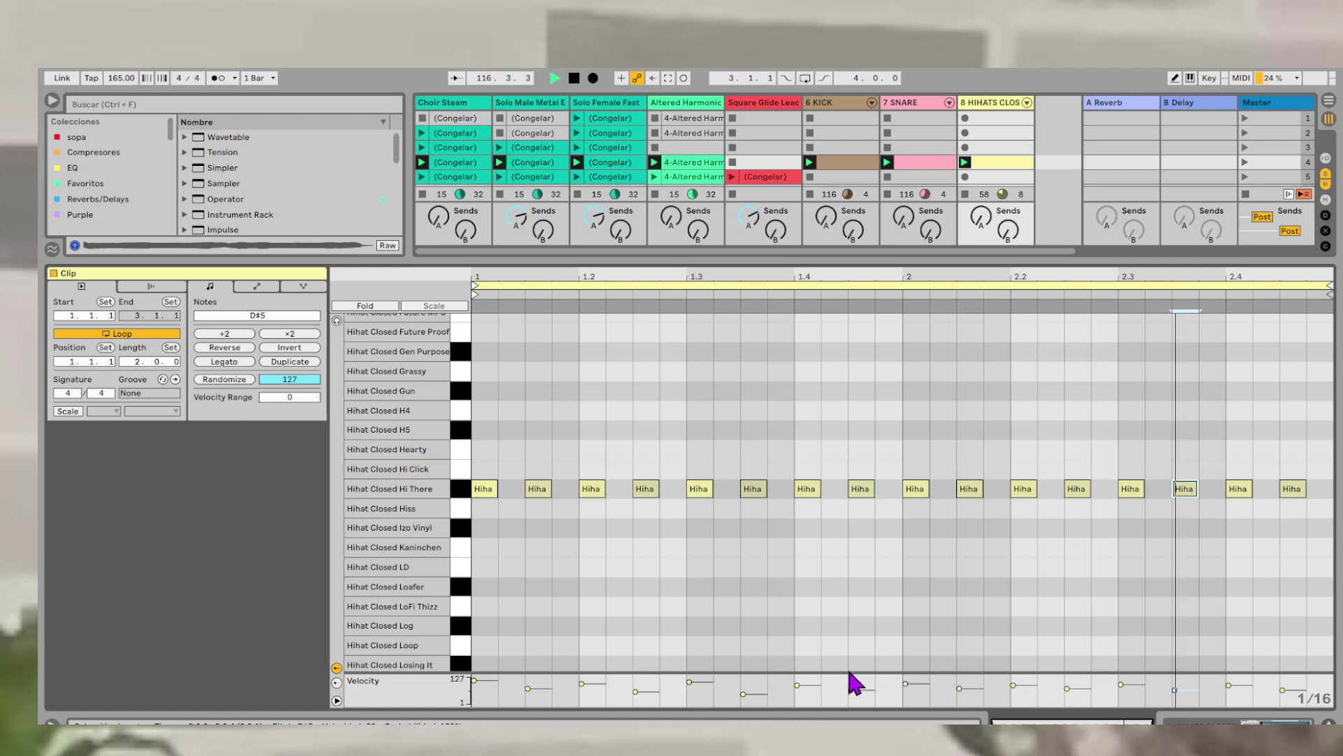
{"action": "left_click", "coordinate": [1284, 690]}
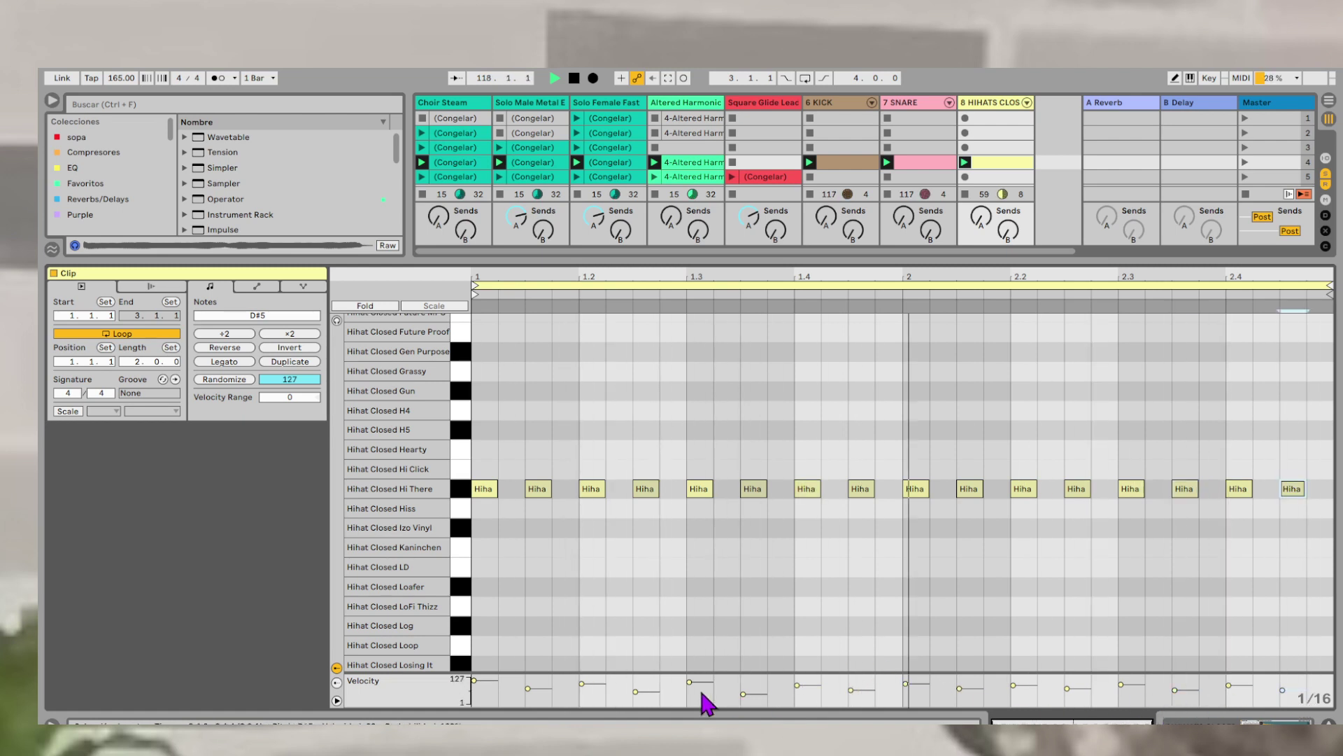
- Fine-tune hi-hat velocities across both bars: raise 1.2 and 1.2.3, and set 2.2 to 93, 1.4 to 96, 2.3.3 to 72 and 1.4.3 to 69
{"action": "left_click", "coordinate": [635, 691]}
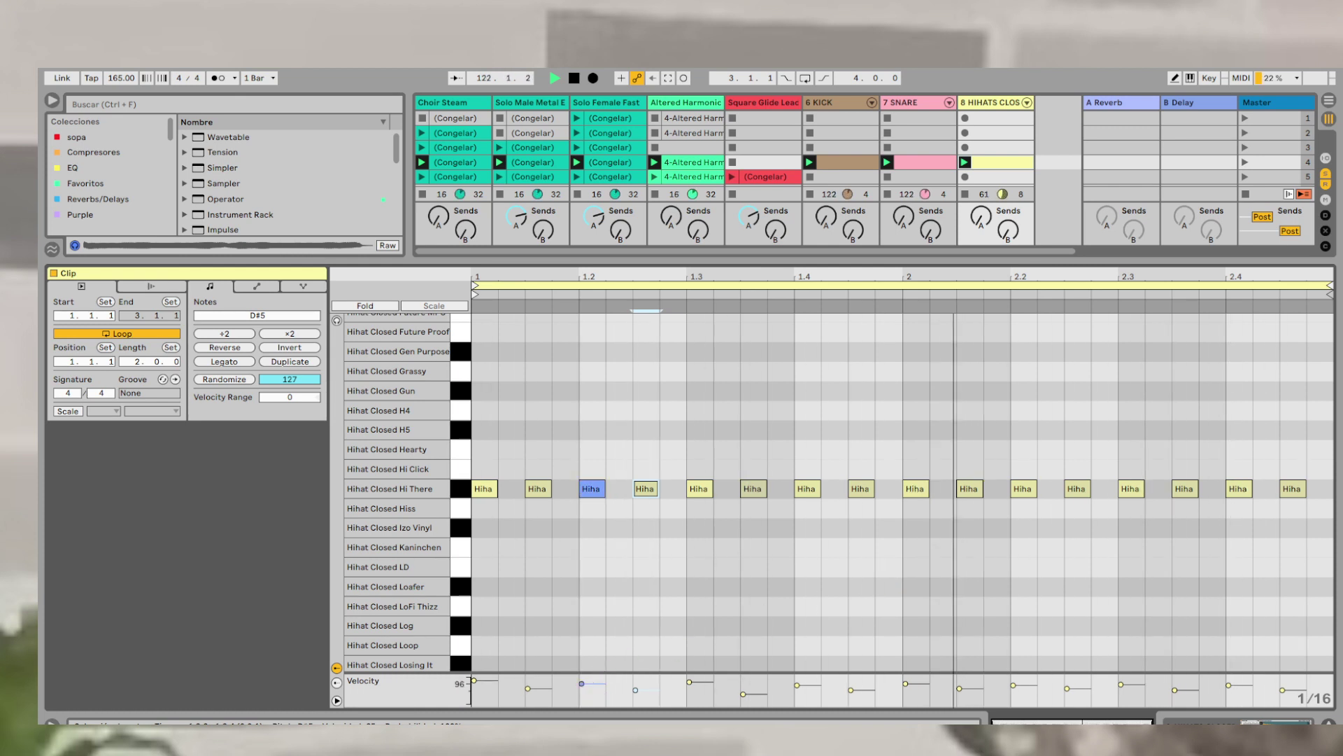
{"action": "mouse_move", "coordinate": [593, 680]}
{"action": "left_mouse_down"}
{"action": "mouse_move", "coordinate": [593, 668]}
{"action": "mouse_move", "coordinate": [589, 692]}
{"action": "left_mouse_up"}
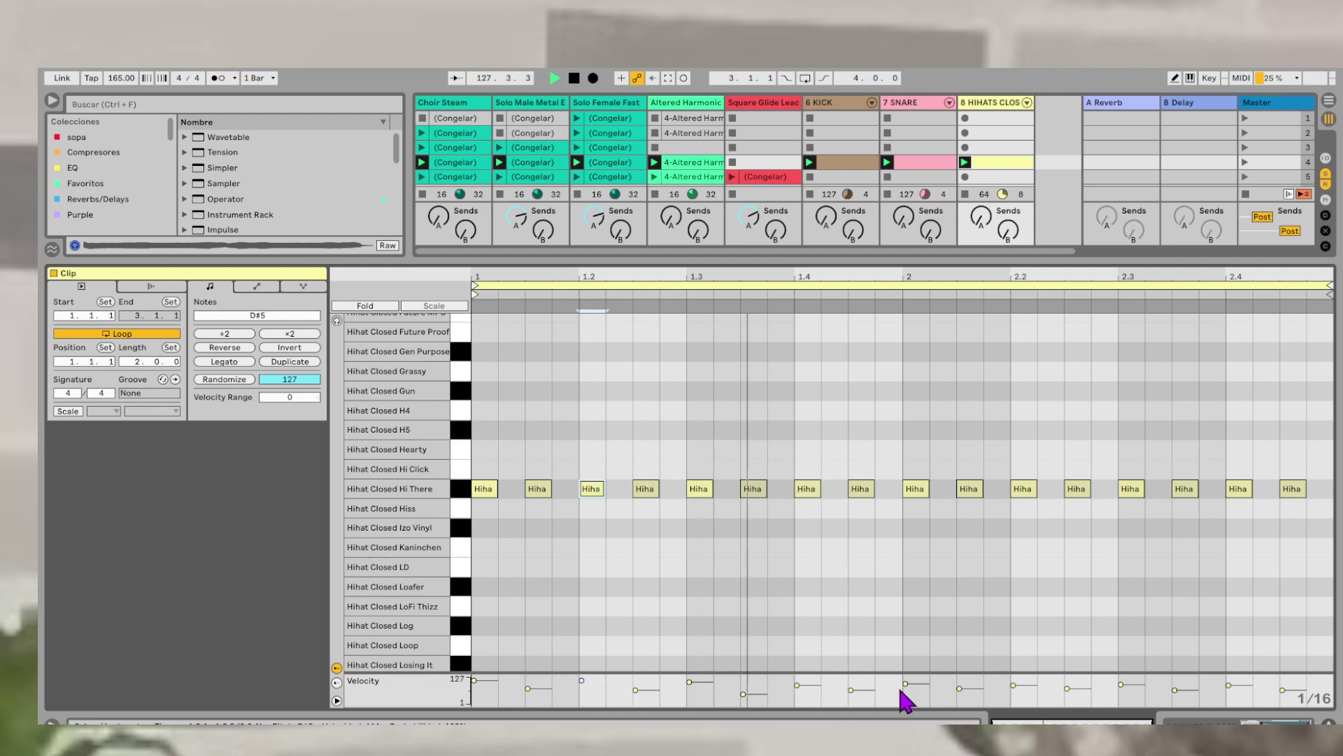
{"action": "left_click_drag", "start_coordinate": [1013, 685], "coordinate": [1014, 685]}
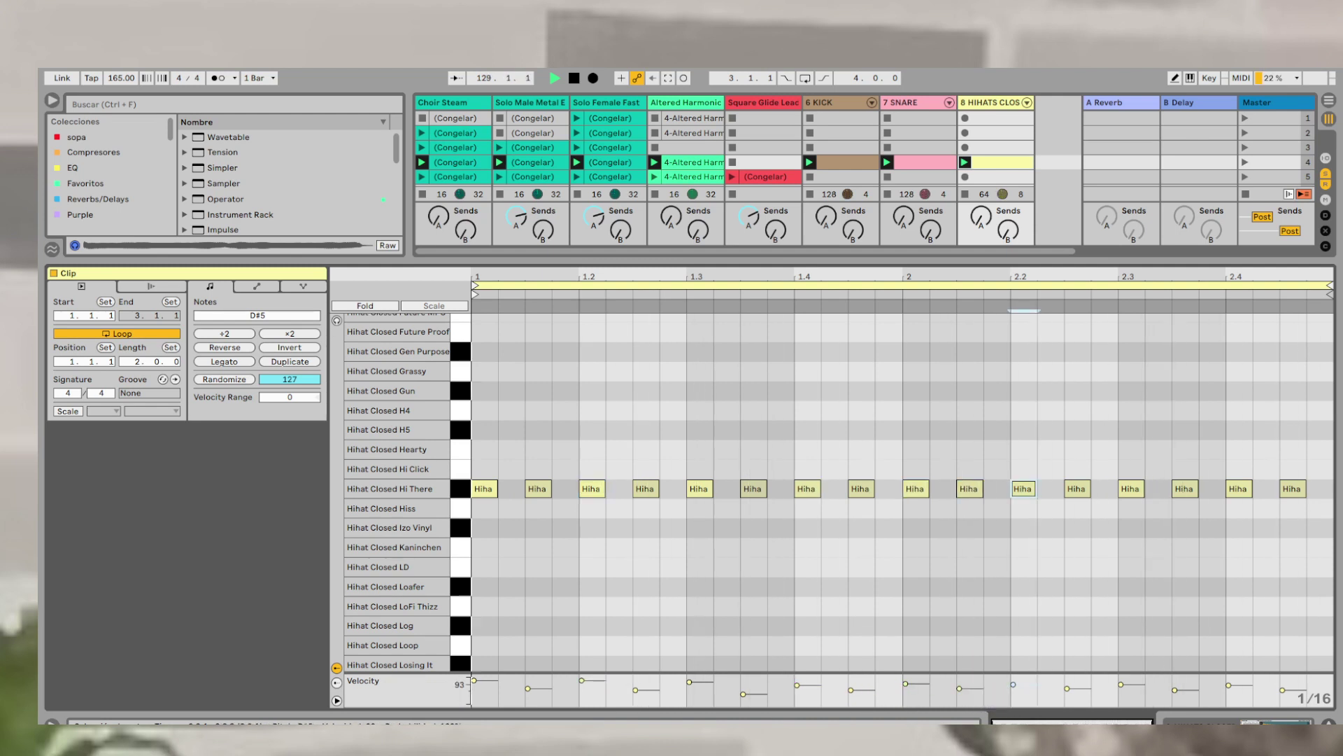
{"action": "left_click_drag", "start_coordinate": [797, 686], "coordinate": [797, 684]}
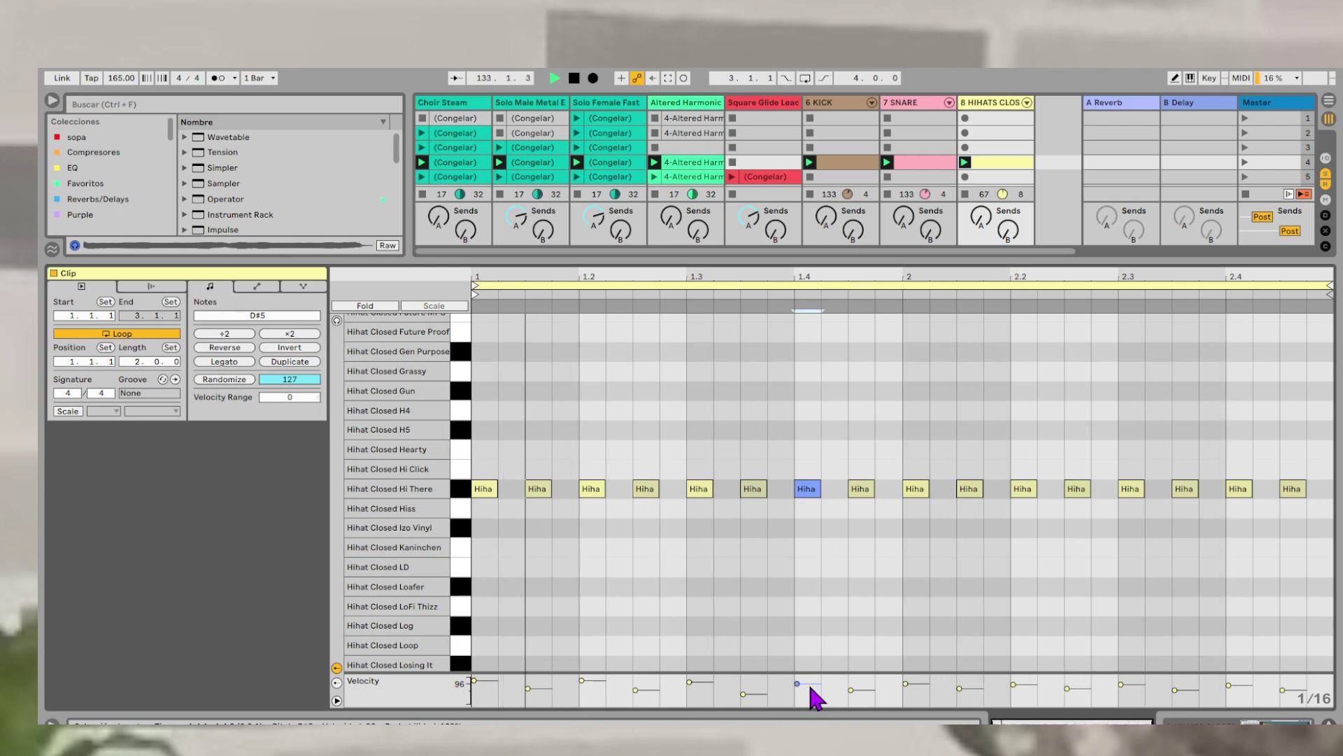
{"action": "left_click_drag", "start_coordinate": [1174, 690], "coordinate": [1174, 688]}
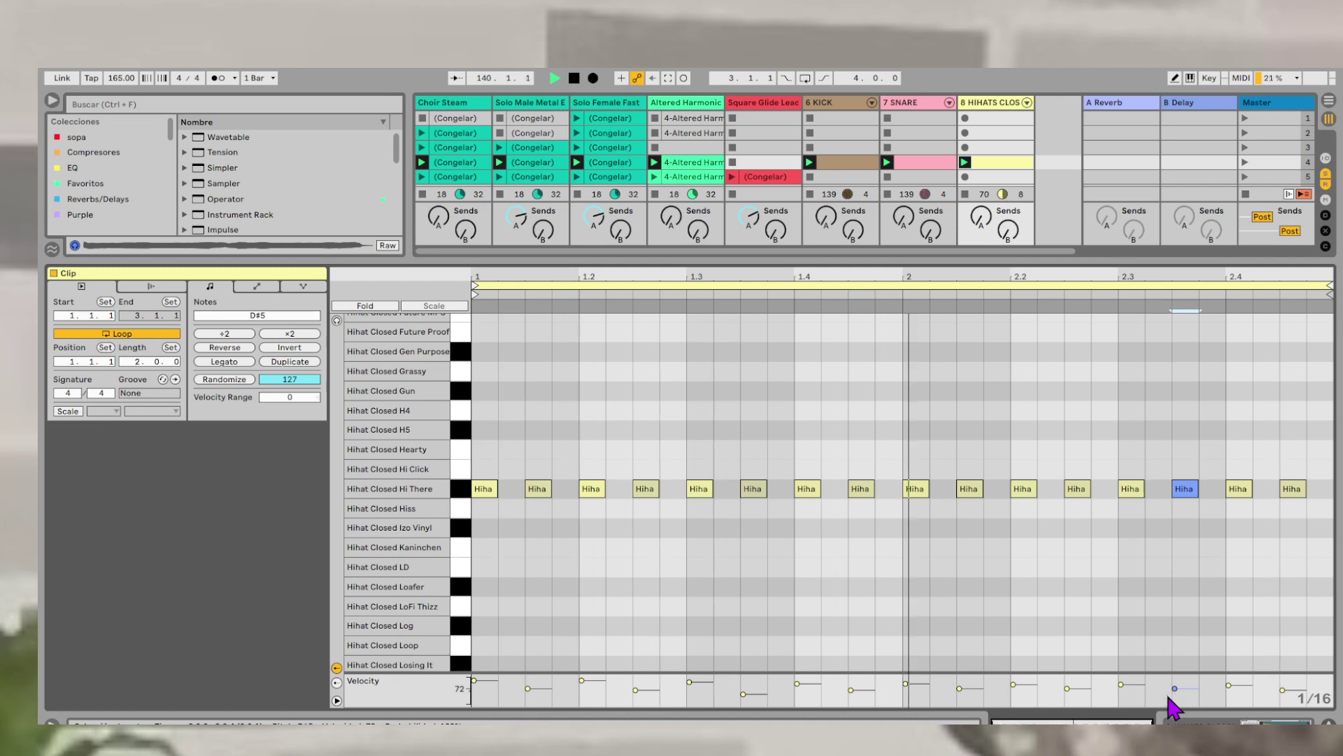
{"action": "left_click_drag", "start_coordinate": [851, 689], "coordinate": [851, 689]}
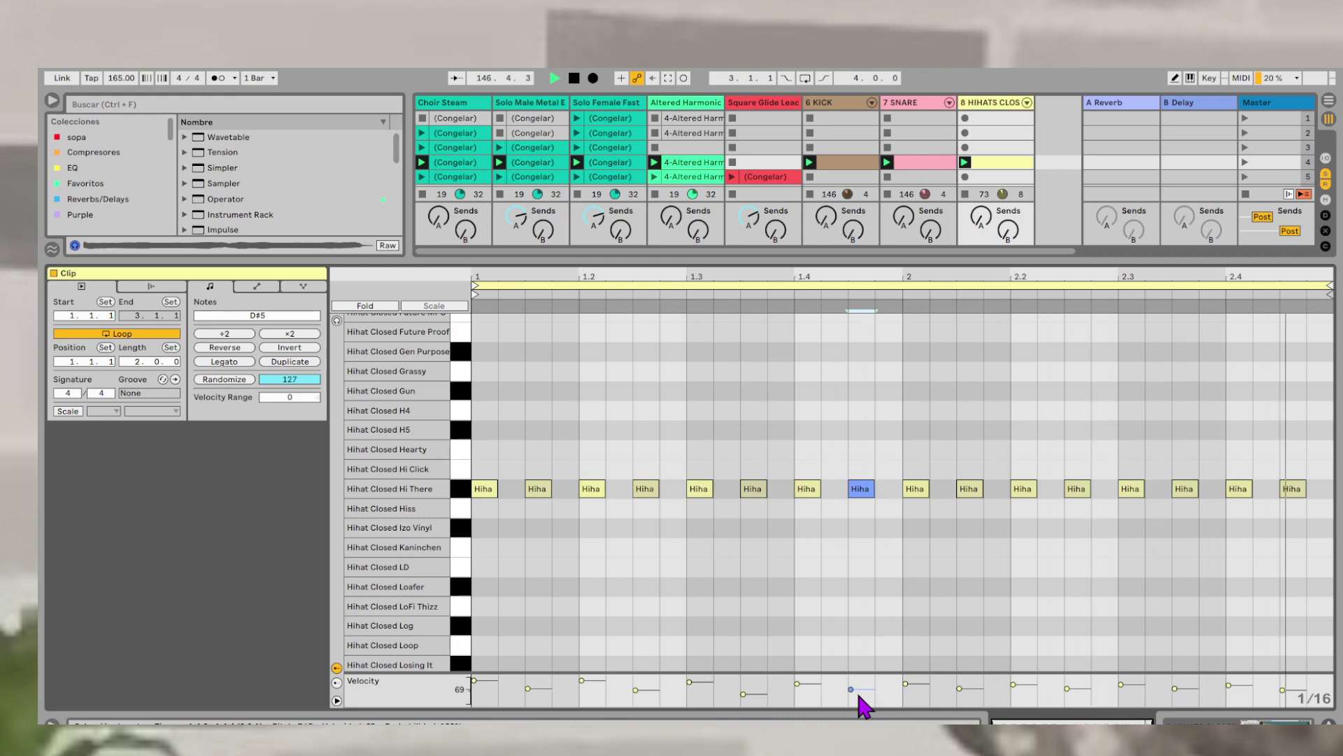
- Balance the mixer: Altered Harmonic -12.0 dB, Solo Male -11.0 dB, Solo Female -12.6 dB, Choir Steam -18.0 dB and closed hi-hats -16.5 dB
{"action": "key", "text": "shift+Tab"}
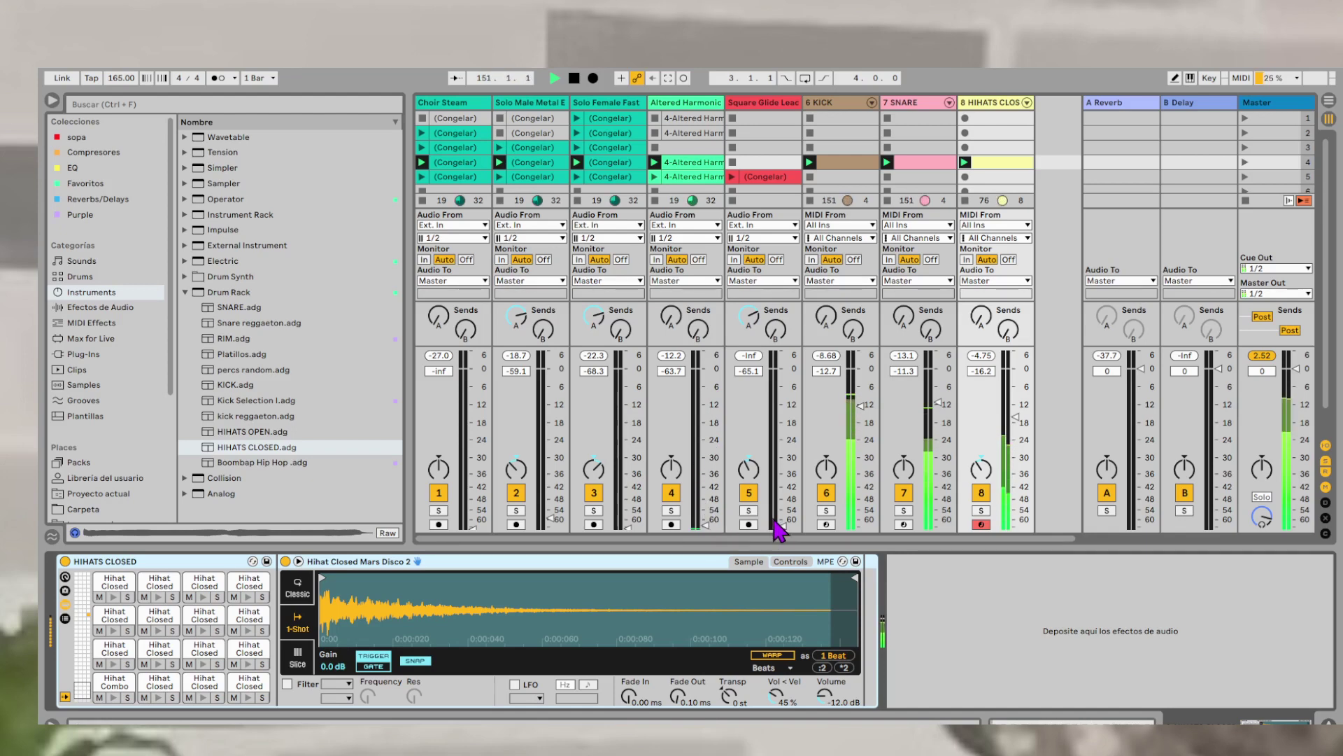
{"action": "left_click_drag", "start_coordinate": [776, 522], "coordinate": [783, 498]}
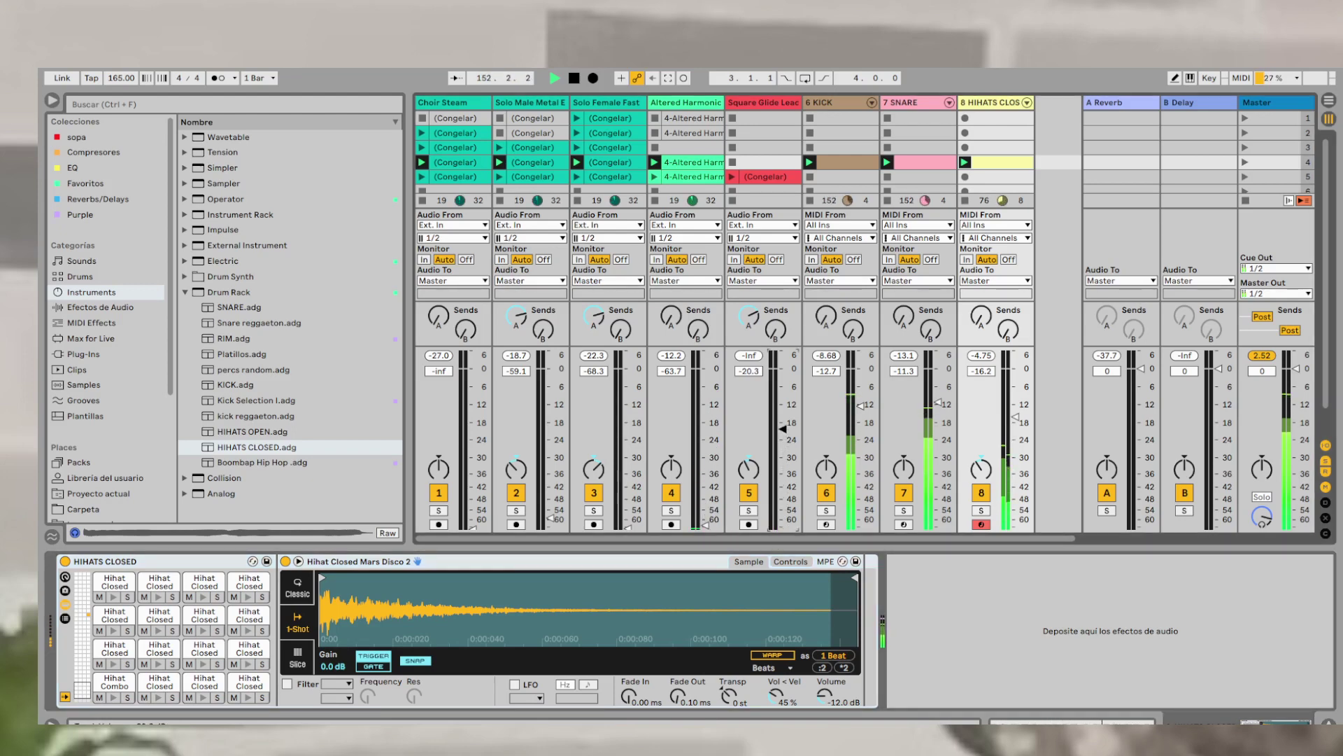
{"action": "left_click_drag", "start_coordinate": [693, 530], "coordinate": [693, 412]}
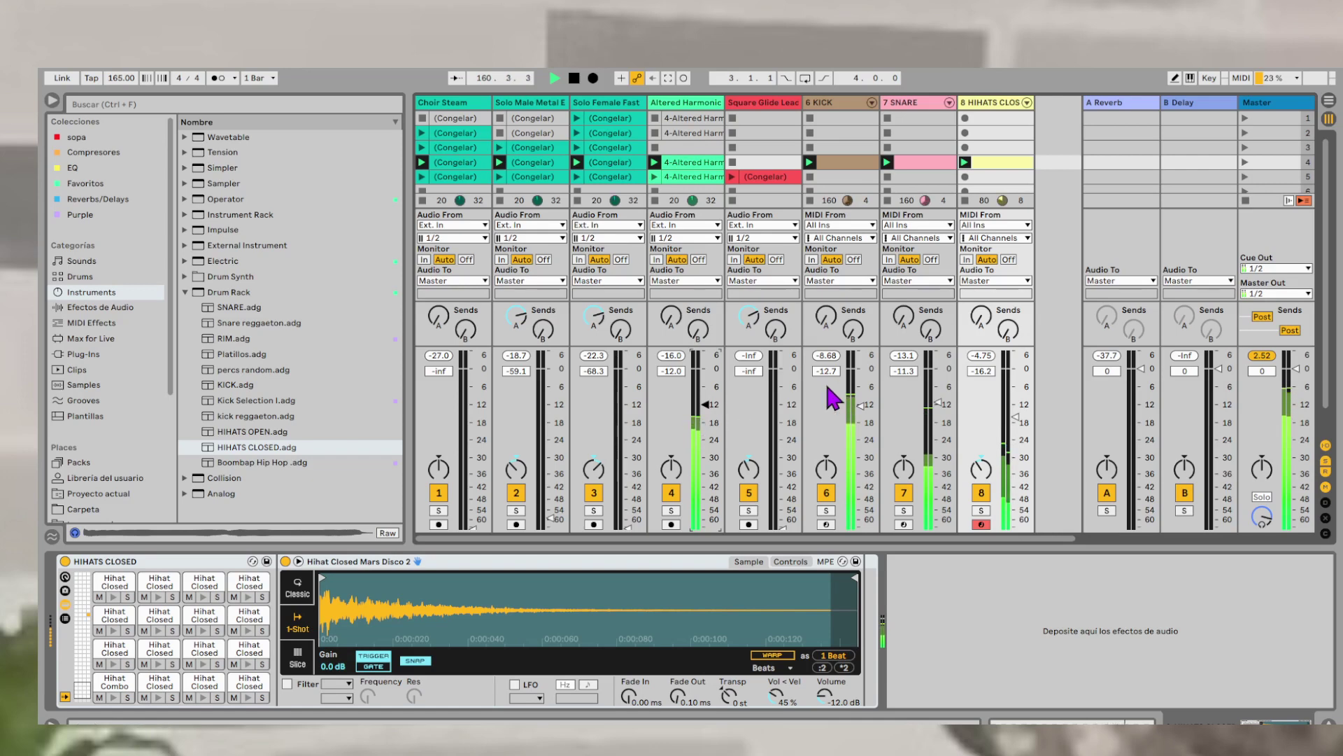
{"action": "left_click", "coordinate": [826, 359]}
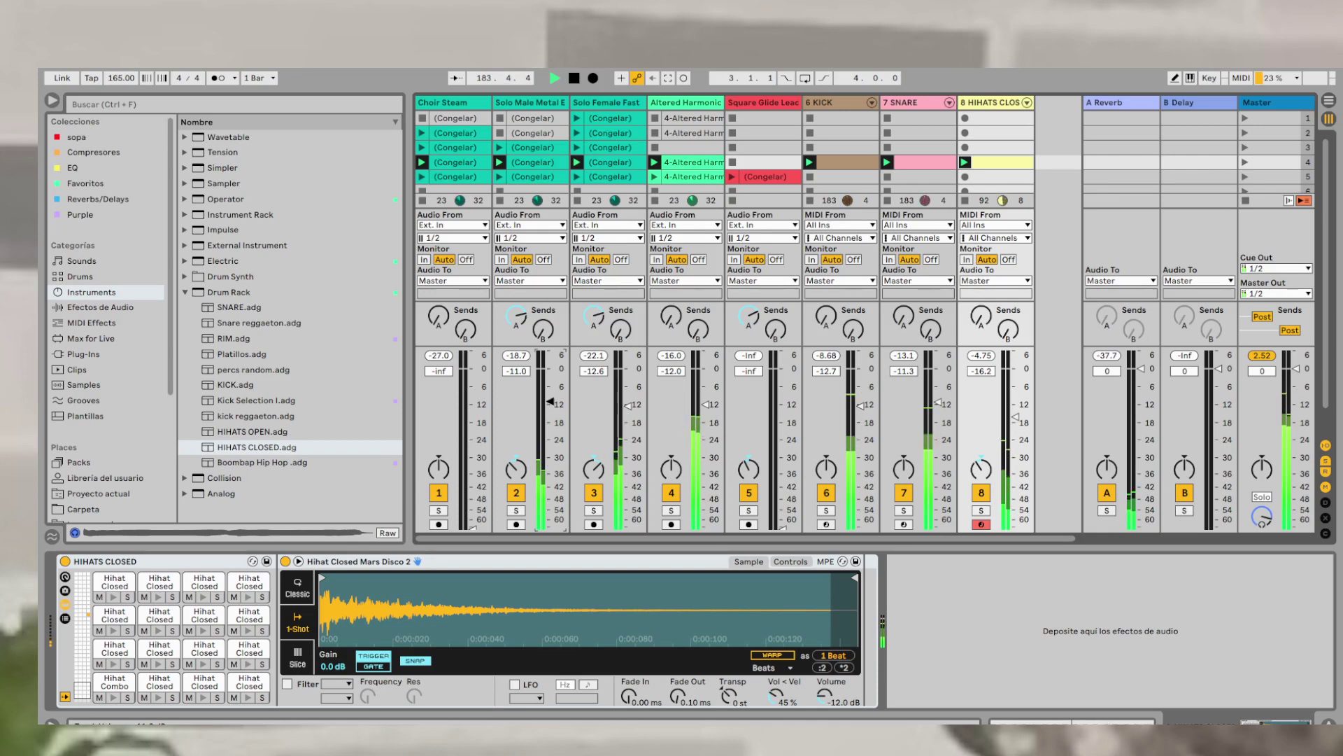
{"action": "left_click_drag", "start_coordinate": [472, 527], "coordinate": [473, 395]}
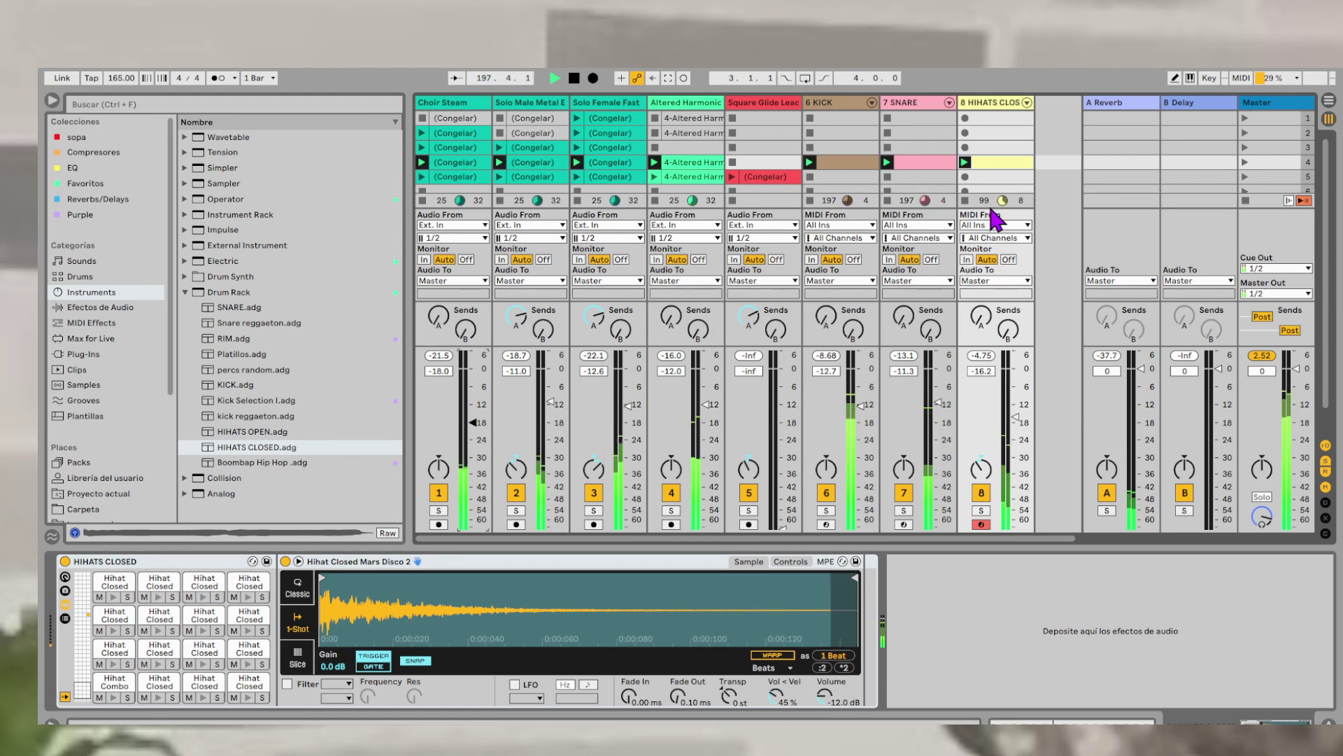
{"action": "left_click_drag", "start_coordinate": [982, 371], "coordinate": [988, 372]}
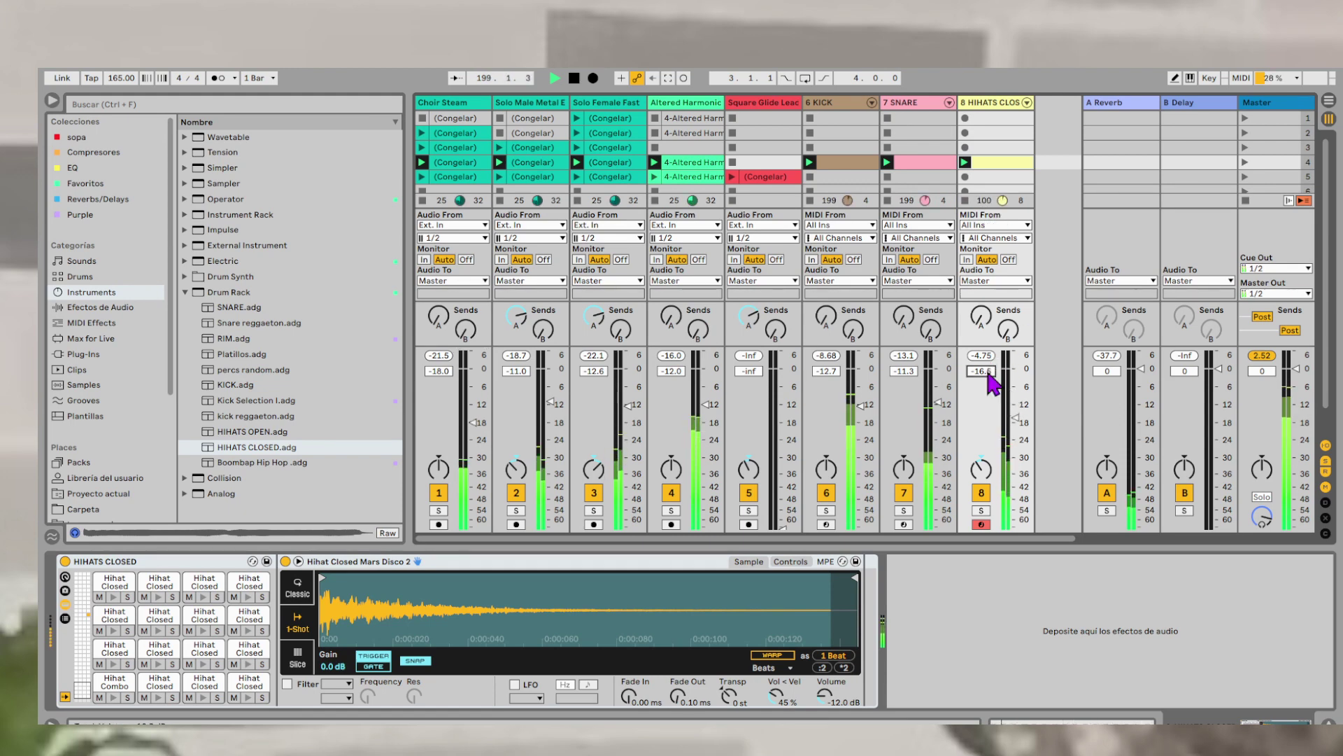
- Play scene 1 and copy the kick, snare and hi-hat clips from scene 4 into scene 3, and the kick clip into scene 2
{"action": "left_click", "coordinate": [1247, 119]}
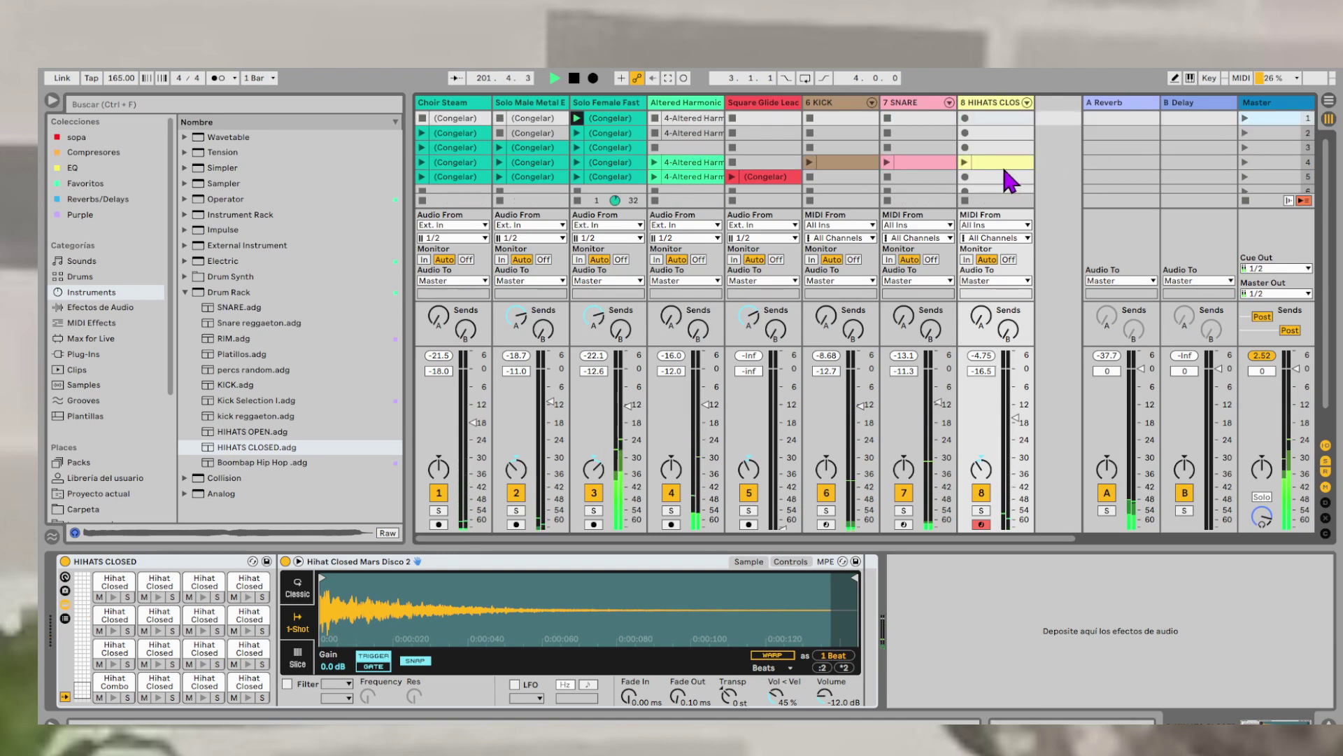
{"action": "left_click", "coordinate": [857, 162]}
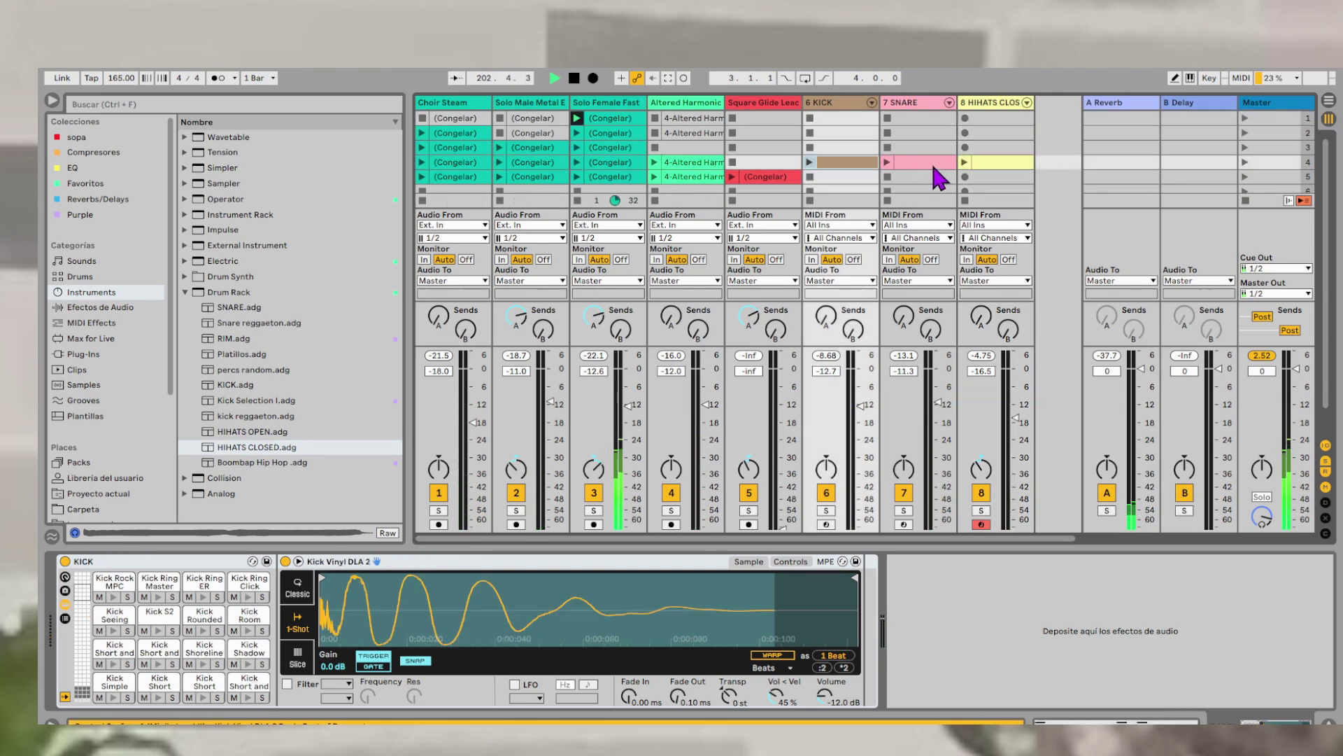
{"action": "left_click", "coordinate": [993, 164]}
{"action": "left_click_drag", "start_coordinate": [837, 166], "coordinate": [837, 144]}
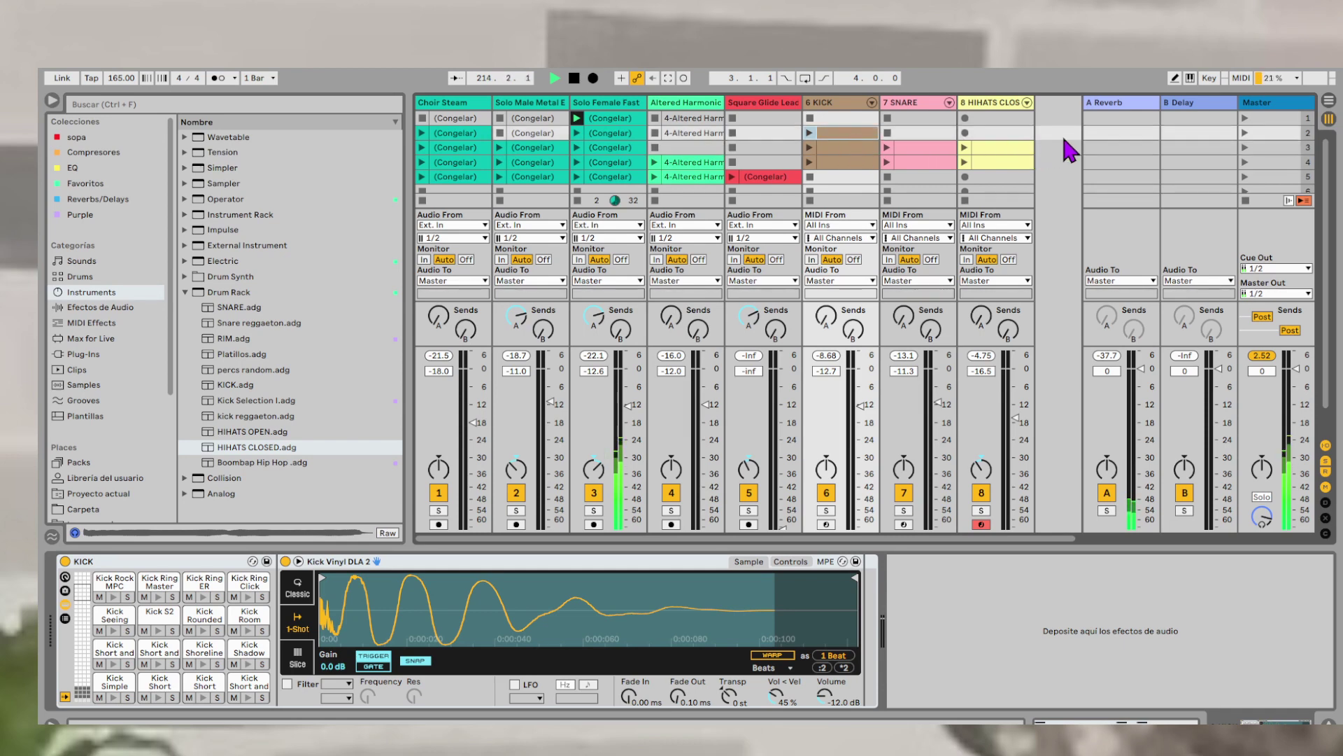
- Audition scenes 2 and 3, raising Choir Steam to -16.4 dB and deleting the hi-hat clip from scene 3
{"action": "left_click", "coordinate": [1246, 133]}
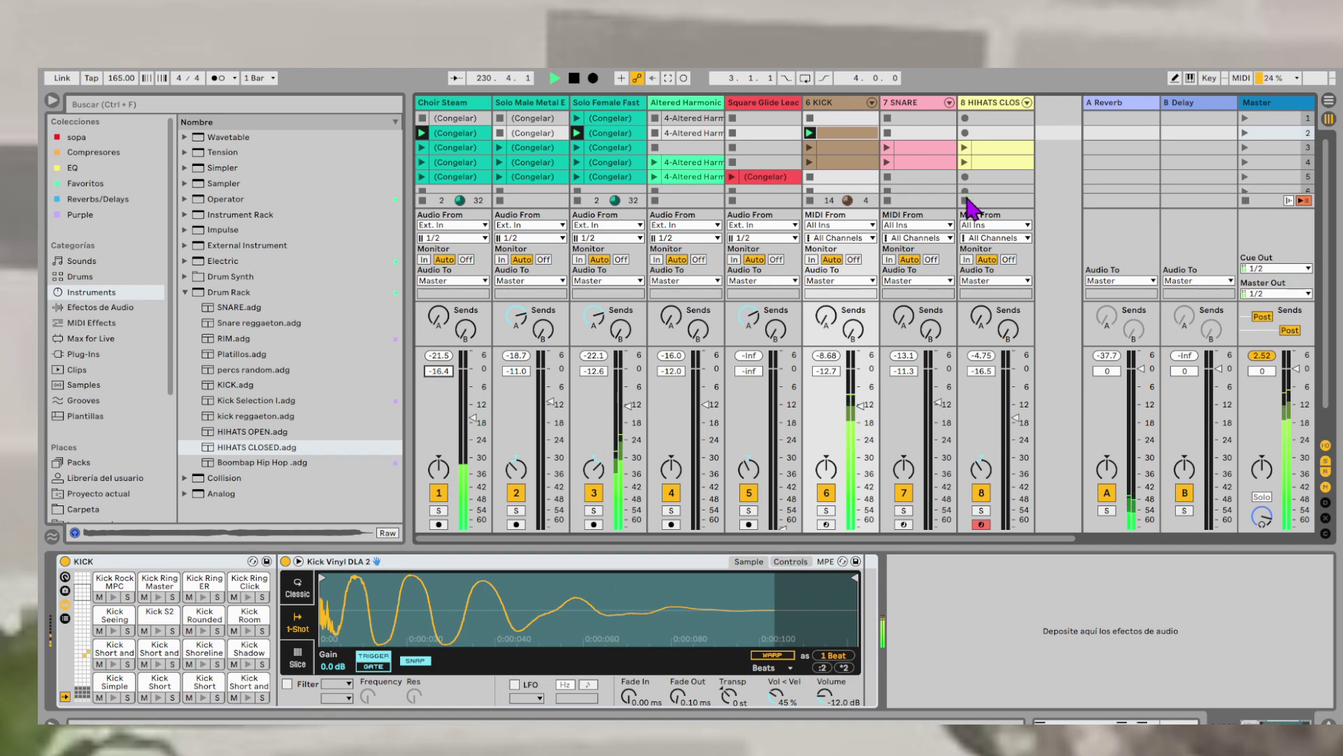
{"action": "left_click", "coordinate": [1247, 149]}
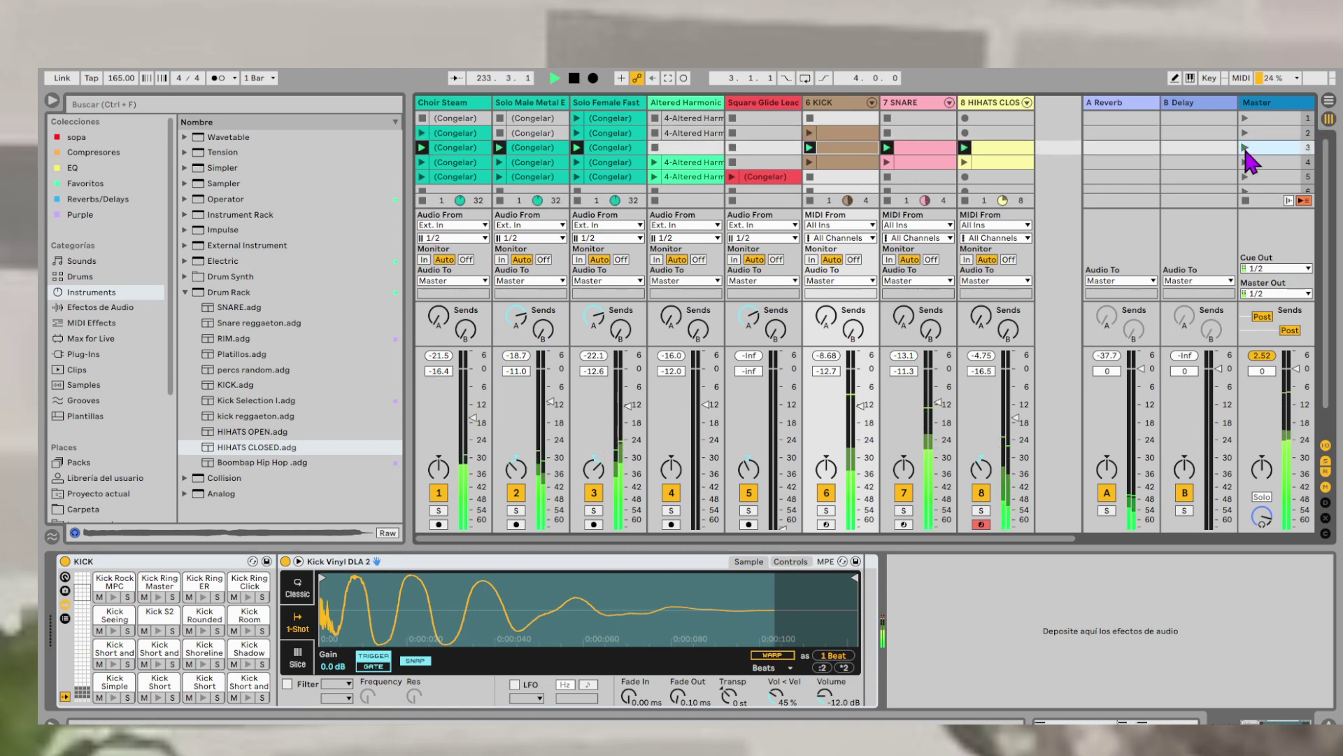
{"action": "left_click", "coordinate": [1012, 150]}
{"action": "key", "text": "Delete"}
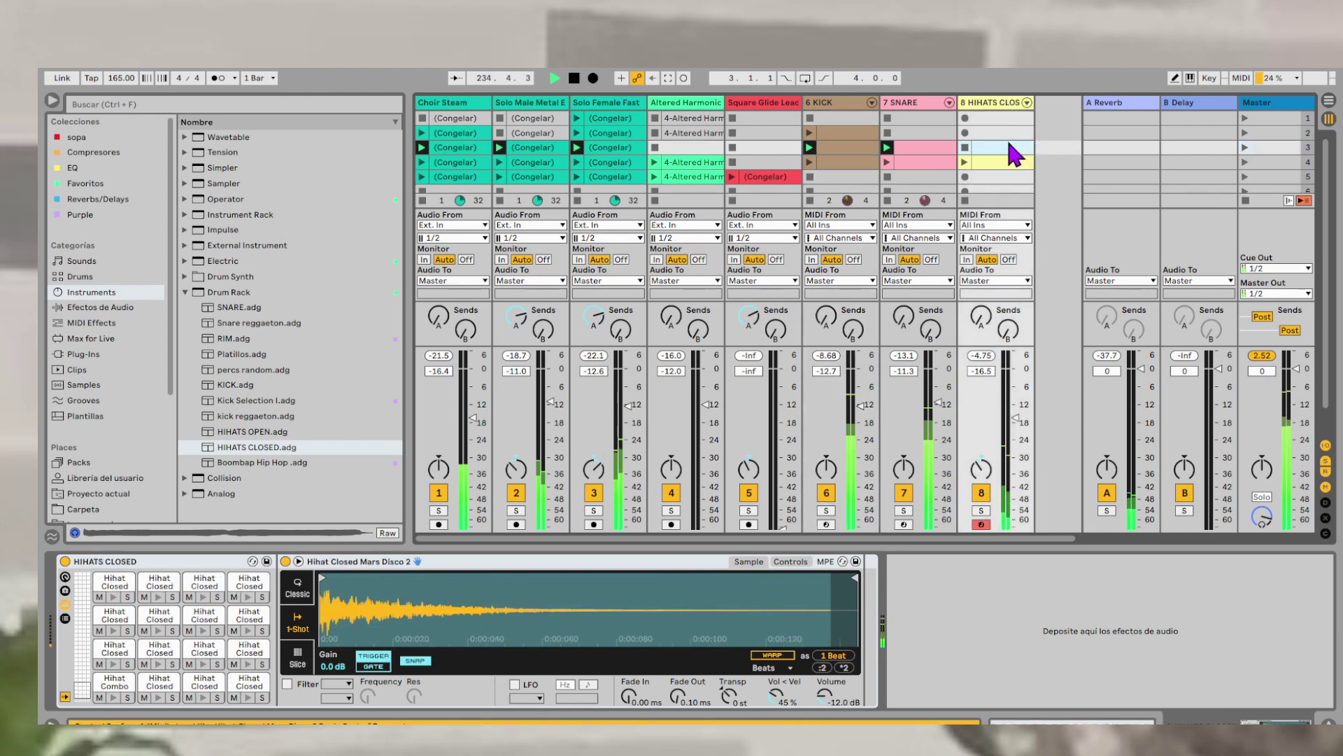
- Launch scene 4 and copy its kick, snare and hi-hat clips into scene 5
{"action": "left_click", "coordinate": [1062, 163]}
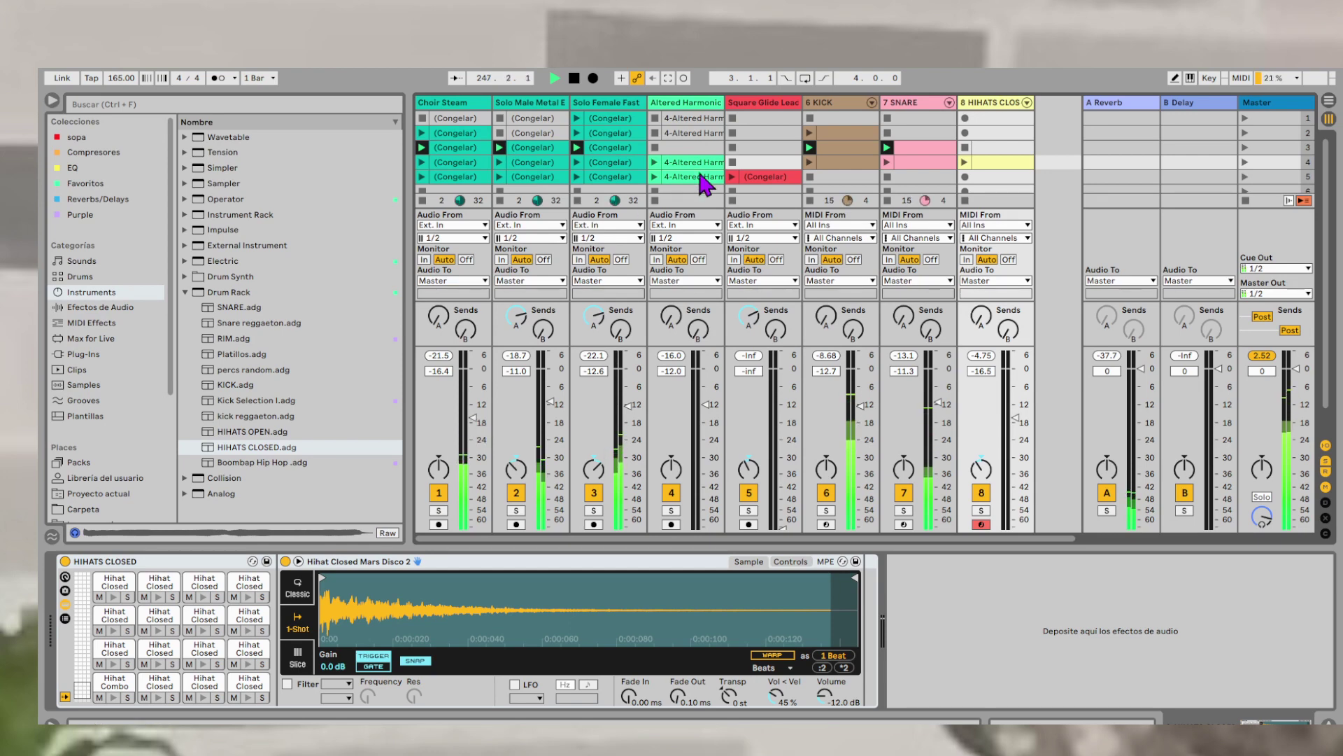
{"action": "left_click", "coordinate": [1244, 163]}
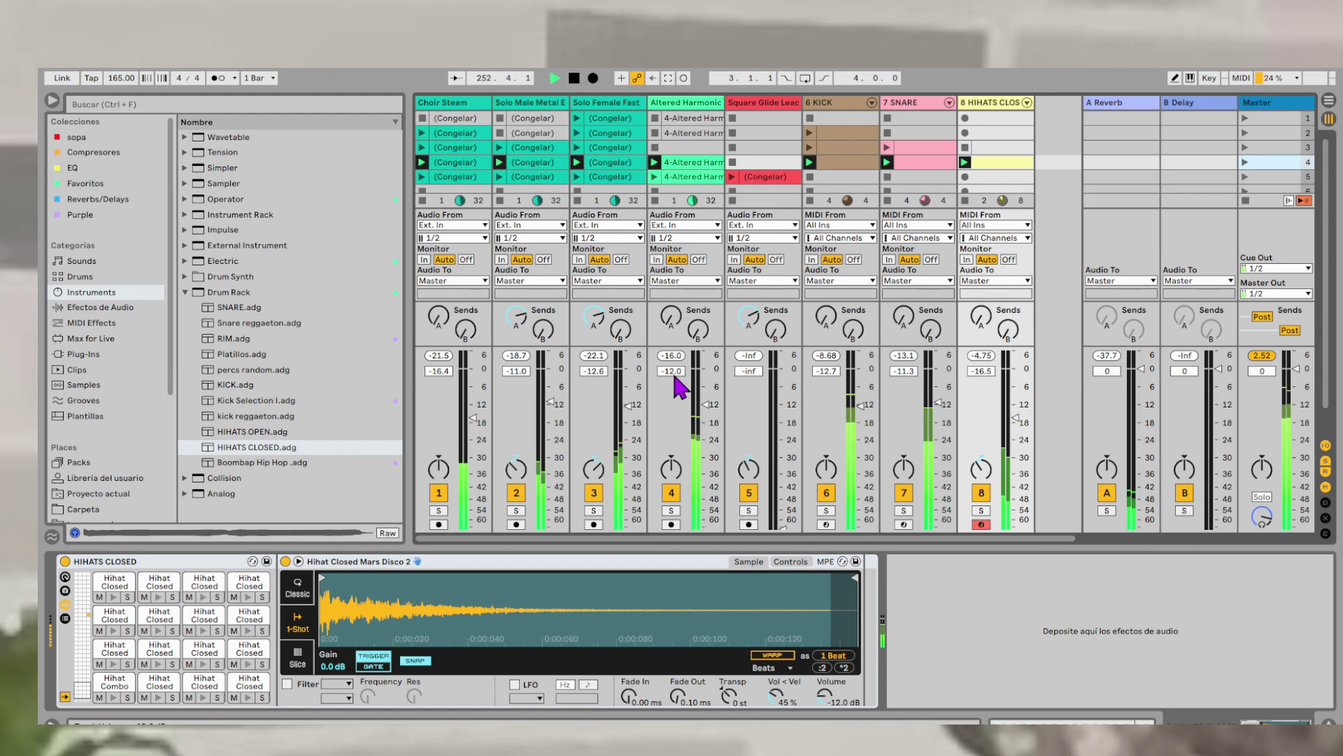
{"action": "left_click", "coordinate": [850, 175]}
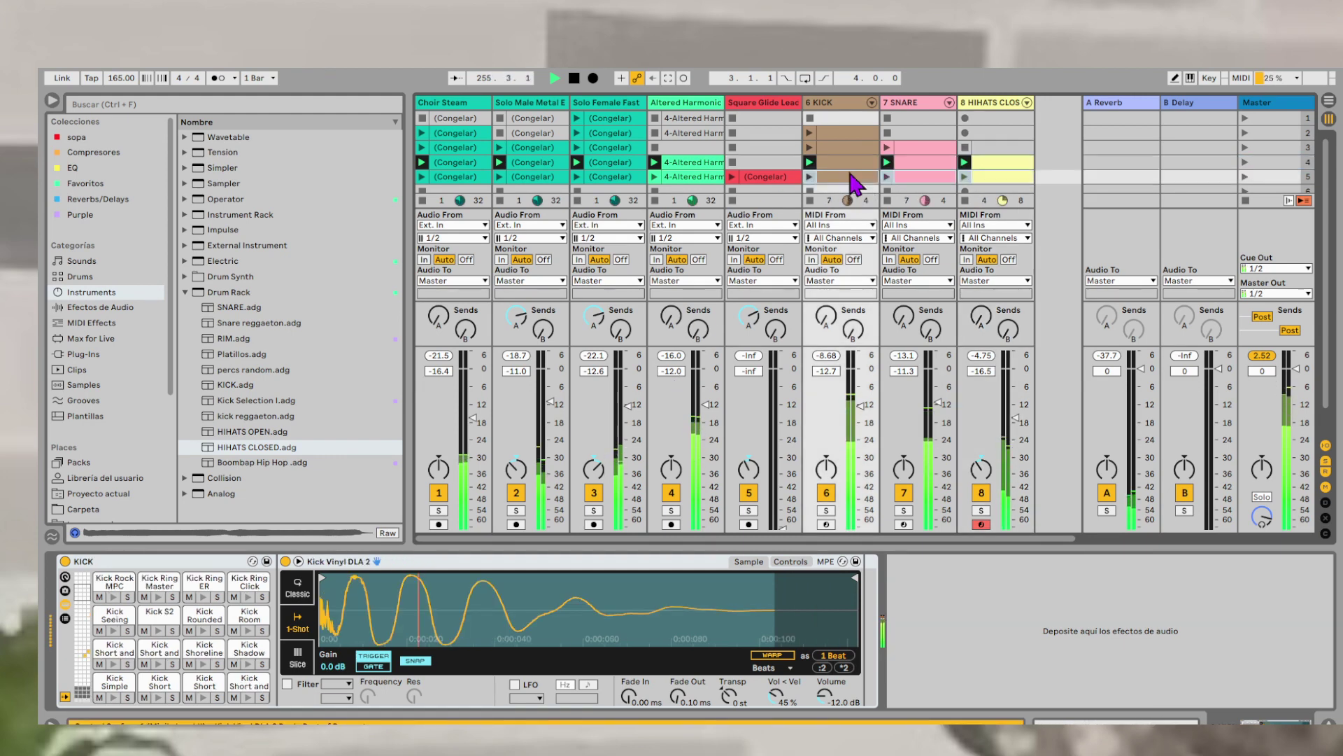
{"action": "key", "text": "Down"}
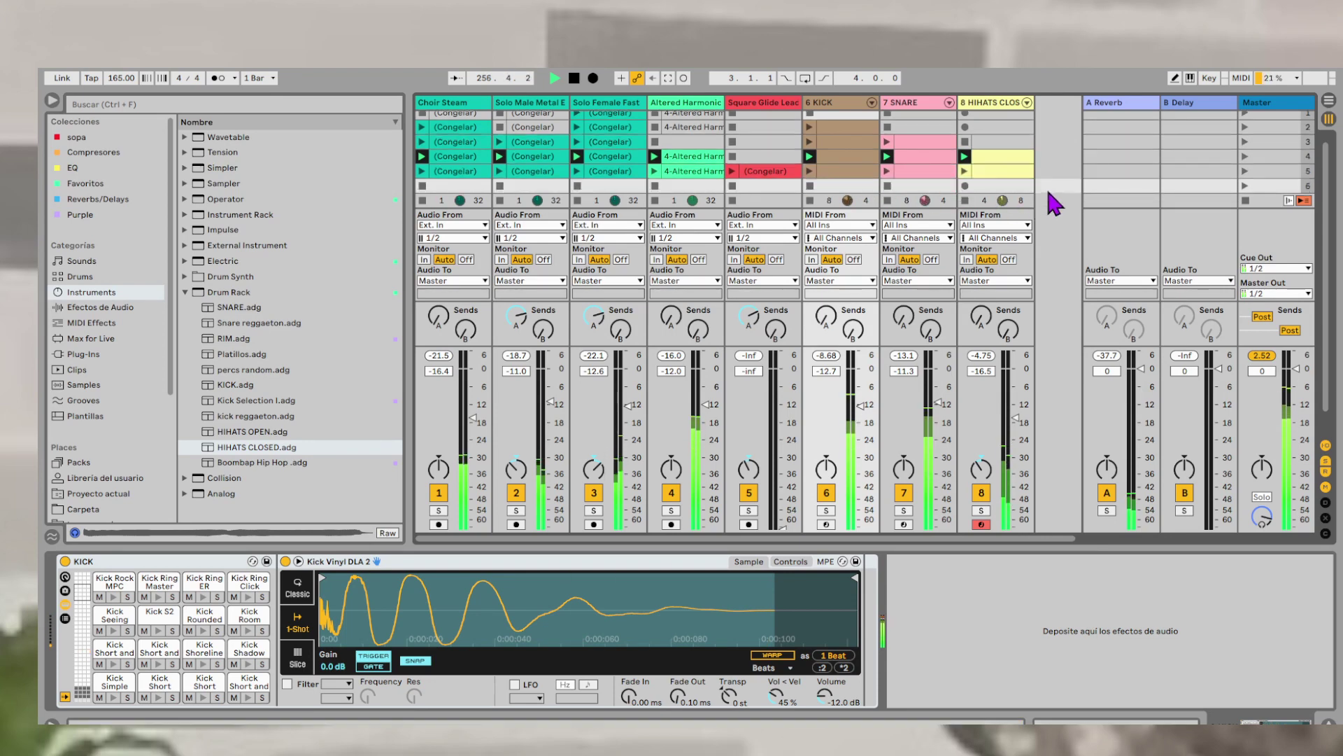
{"action": "left_click", "coordinate": [1049, 178]}
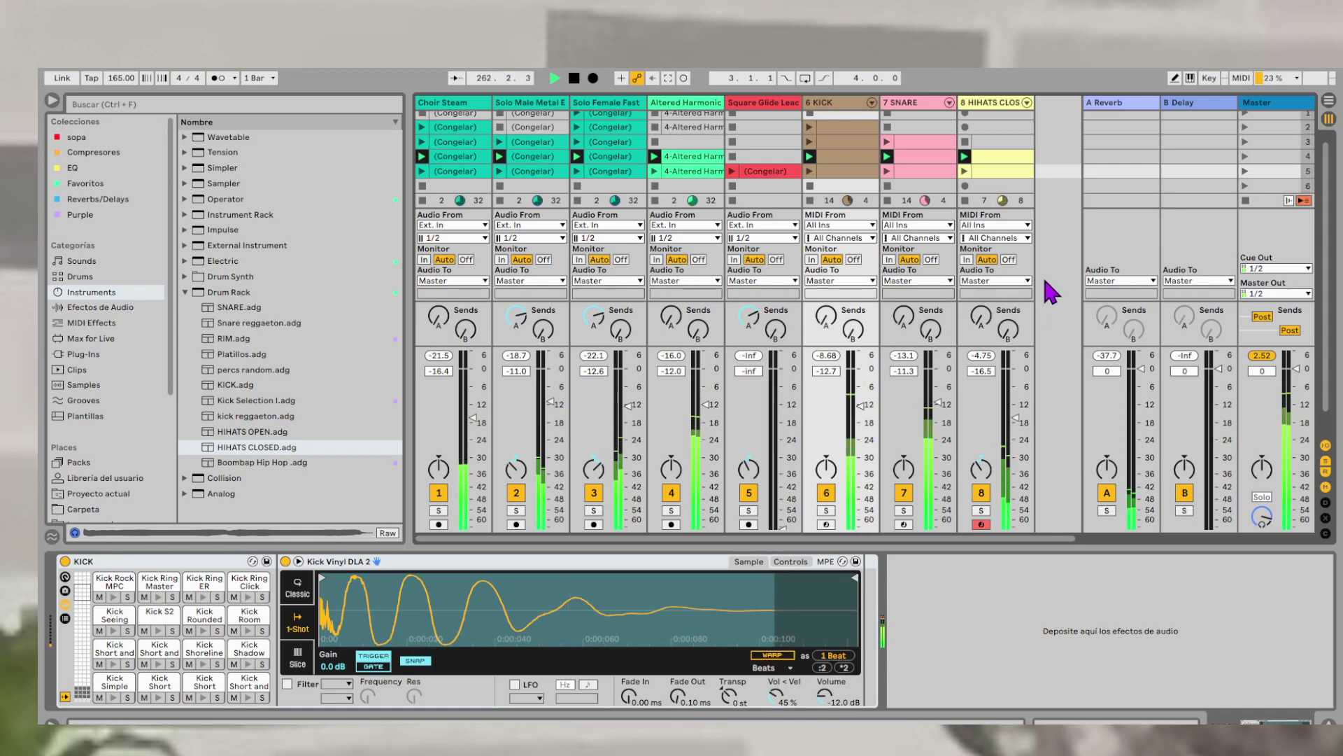
- Launch scene 5, bring the Square Glide Lead up to -13.5 dB, and return playback to scene 1
{"action": "left_click", "coordinate": [1245, 172]}
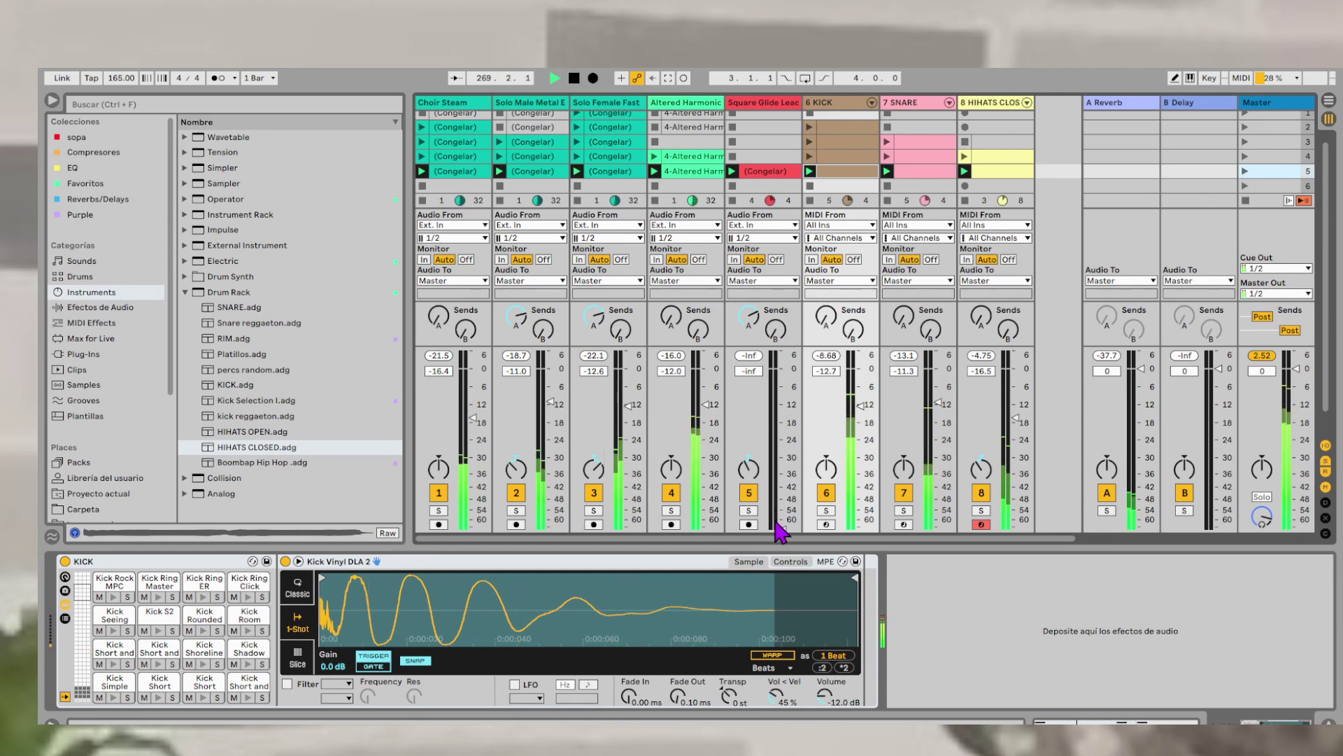
{"action": "left_click_drag", "start_coordinate": [782, 528], "coordinate": [782, 415]}
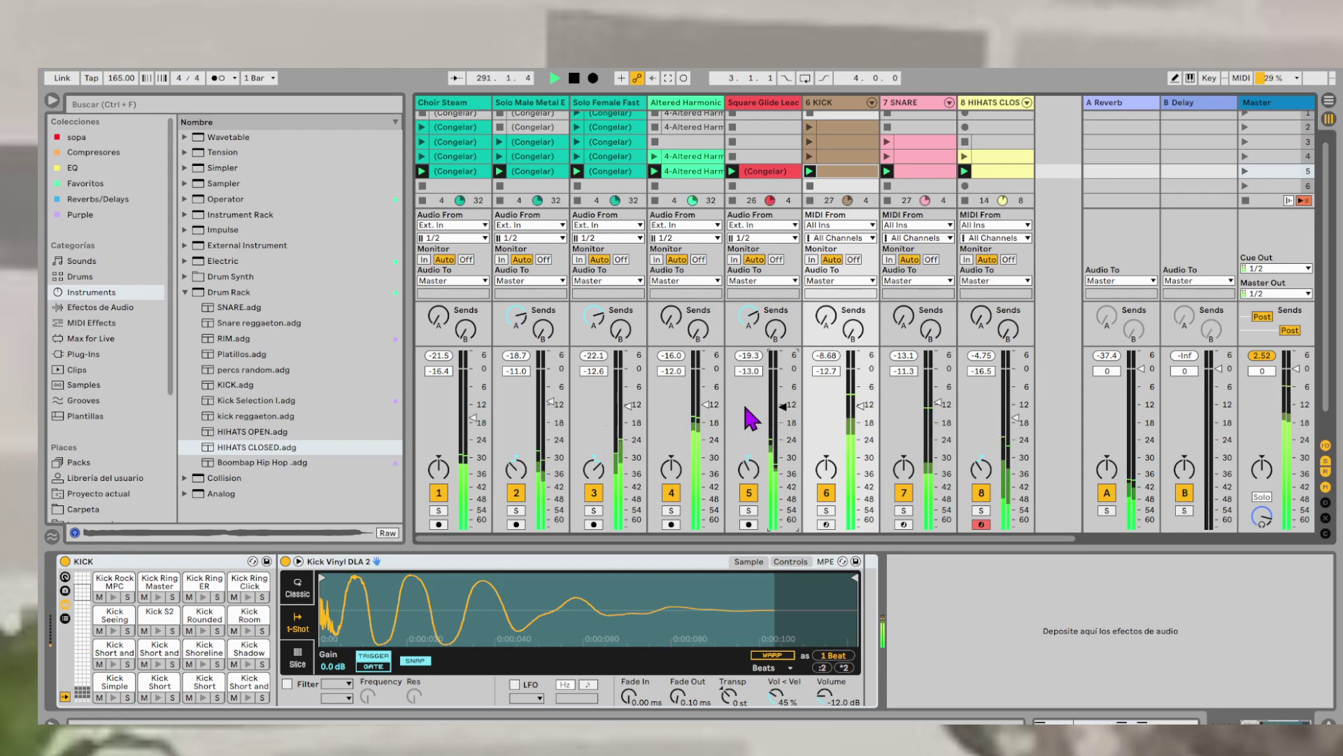
{"action": "left_click_drag", "start_coordinate": [756, 370], "coordinate": [755, 373]}
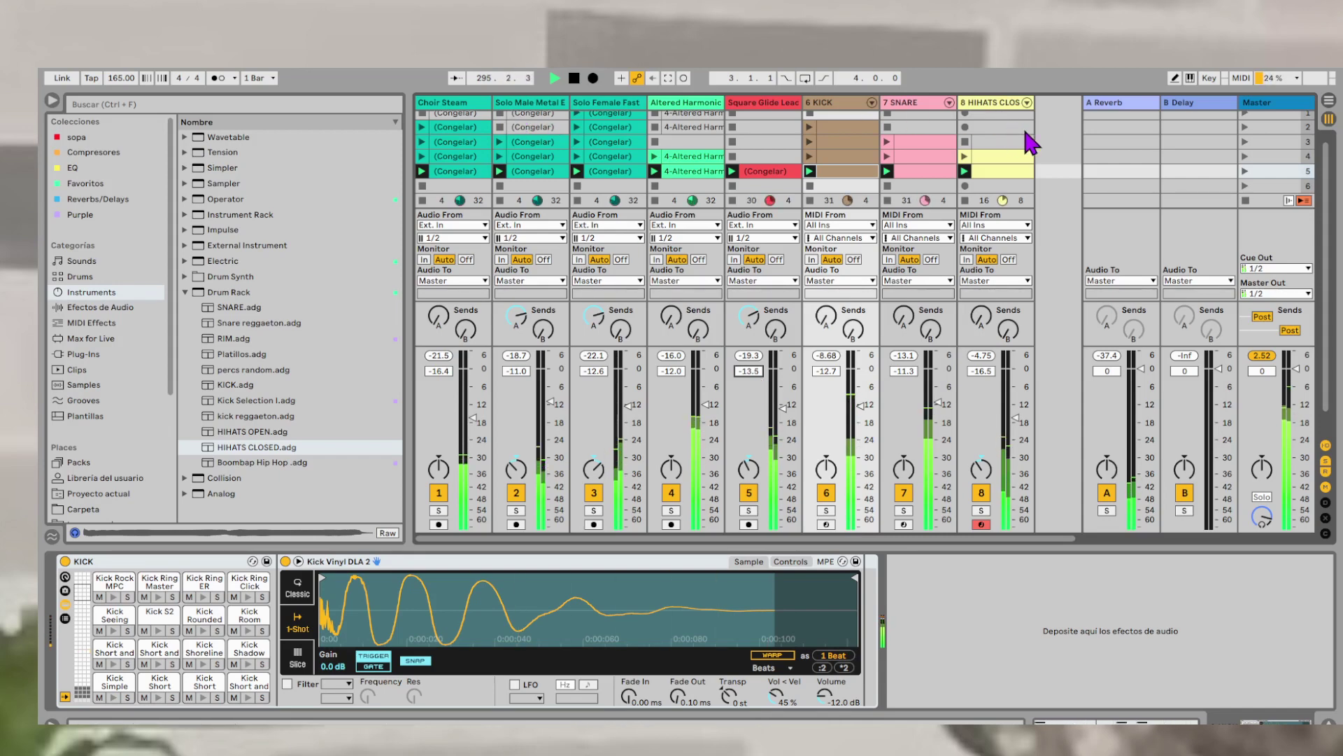
{"action": "left_click", "coordinate": [1244, 114]}
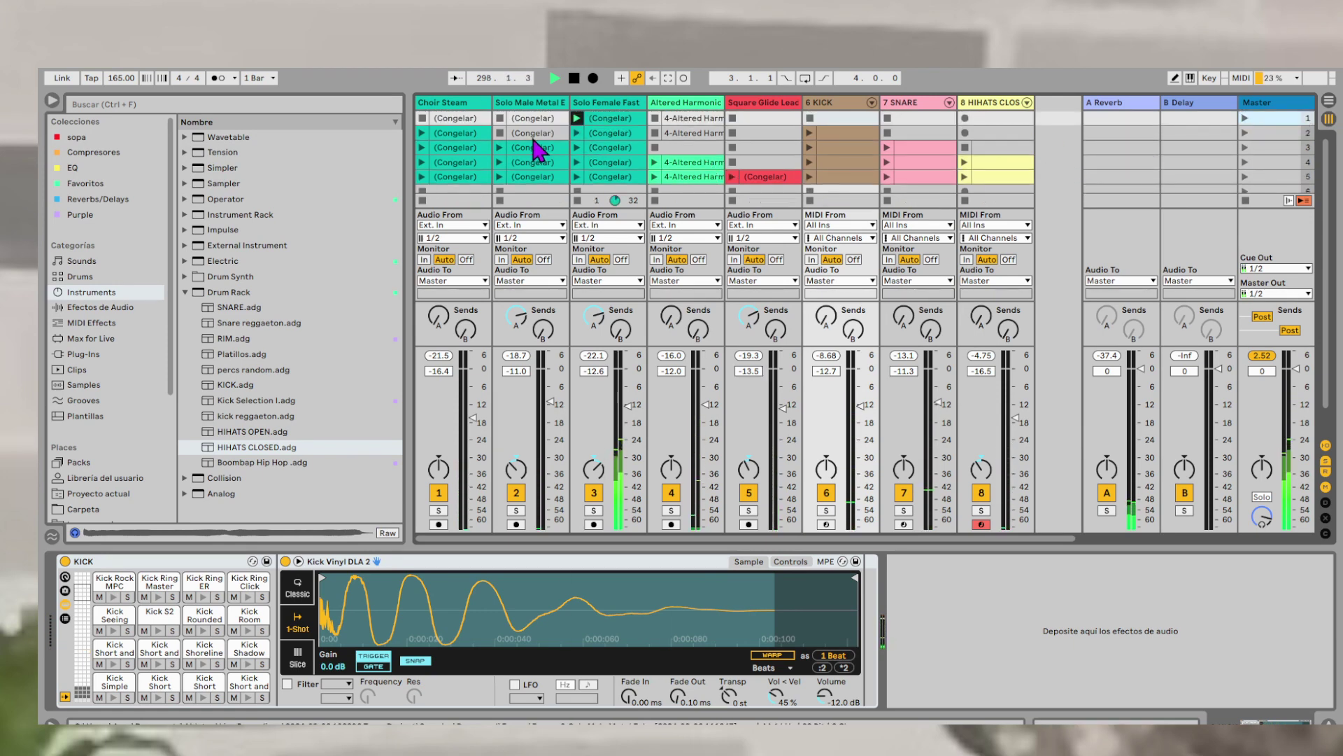
- Play the scene 5 choir clip, insert a MIDI track after Choir Steam, and copy that clip into the new track's scene 5 slot
{"action": "left_click", "coordinate": [423, 177]}
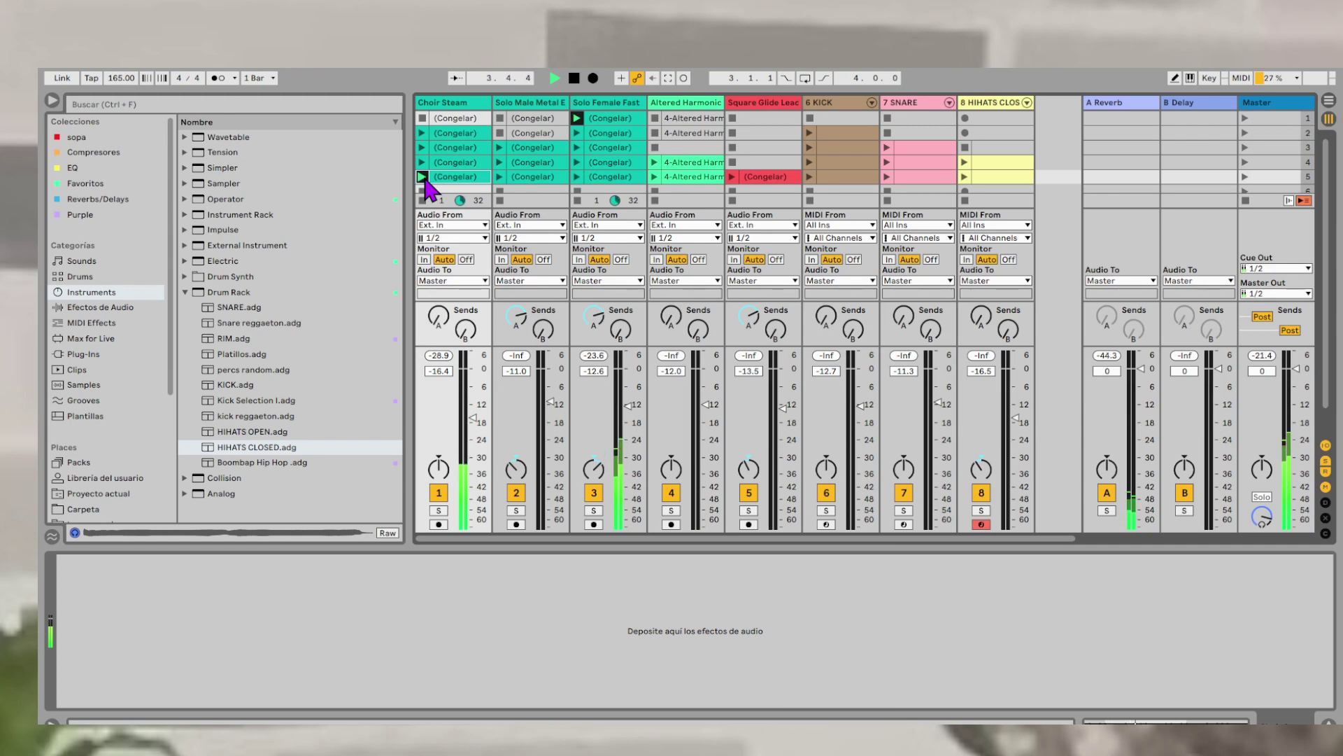
{"action": "left_click", "coordinate": [472, 106]}
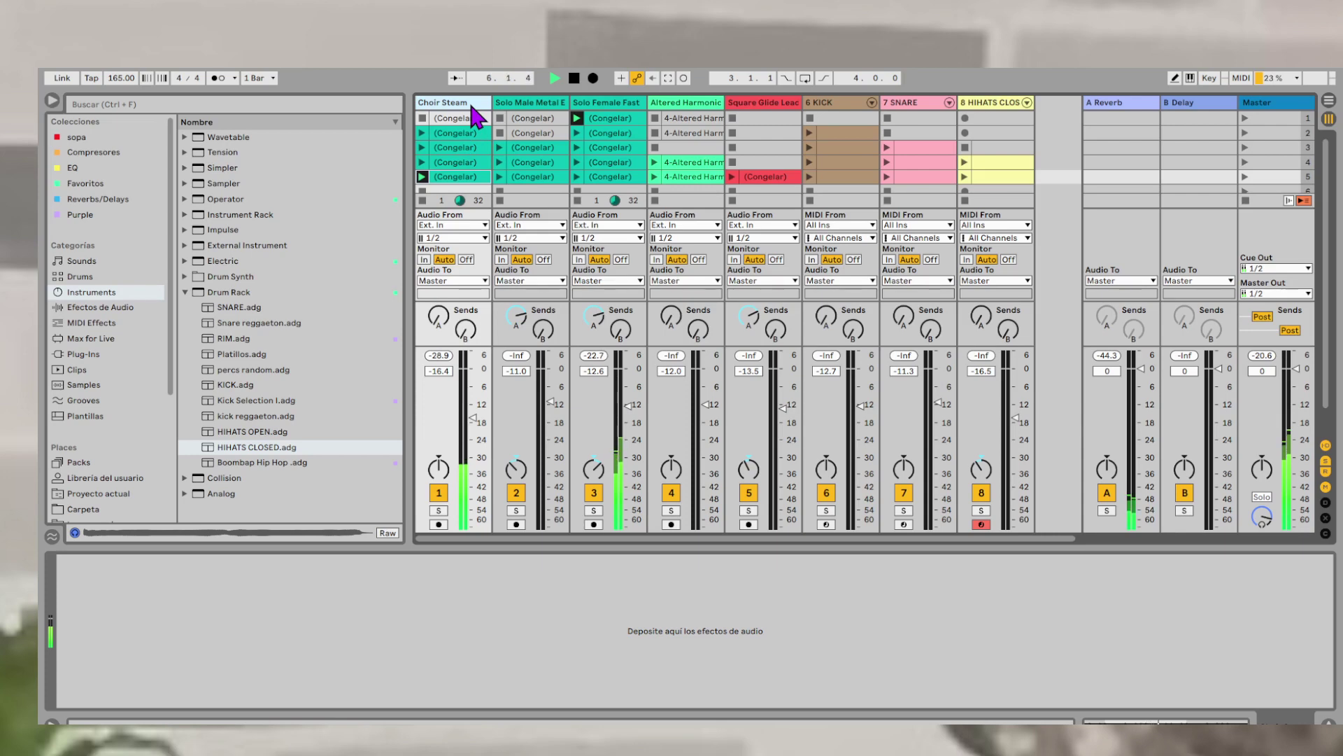
{"action": "key", "text": "ctrl+shift+t"}
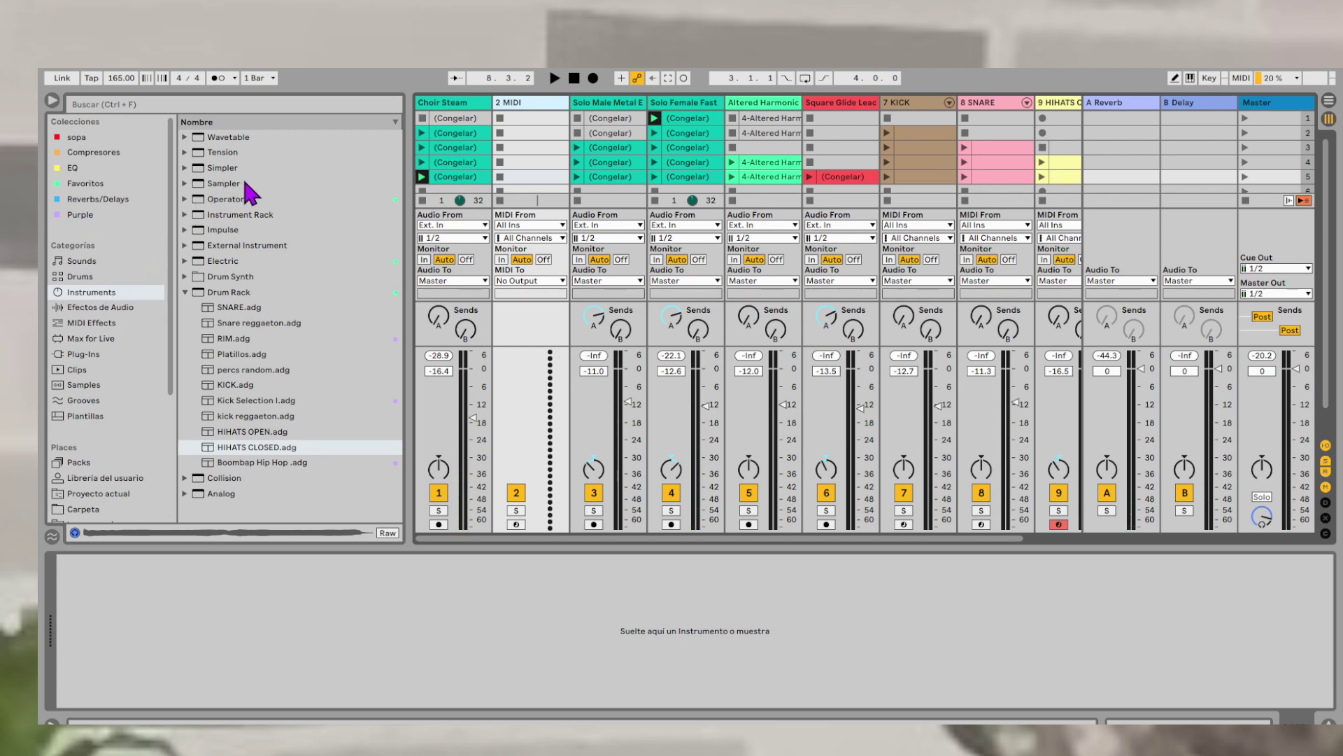
{"action": "left_click", "coordinate": [447, 181]}
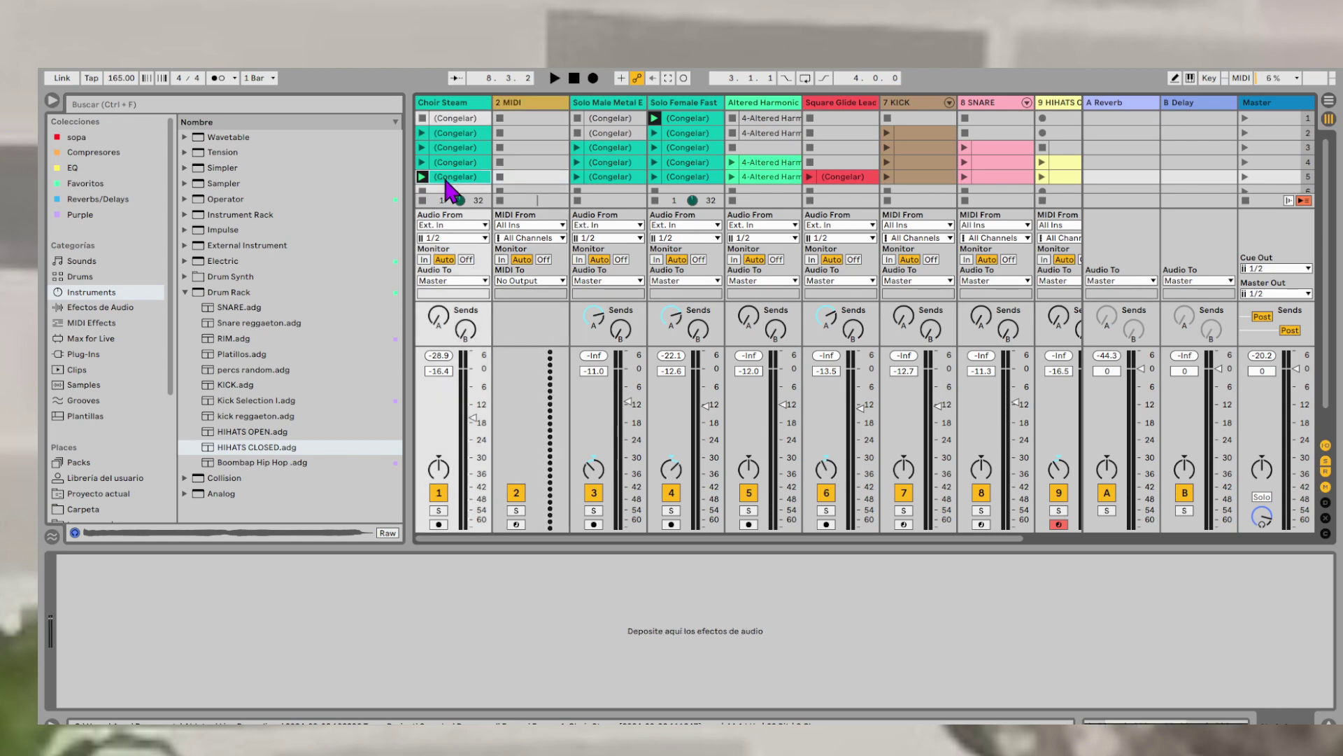
{"action": "left_click_drag", "start_coordinate": [447, 181], "coordinate": [513, 180]}
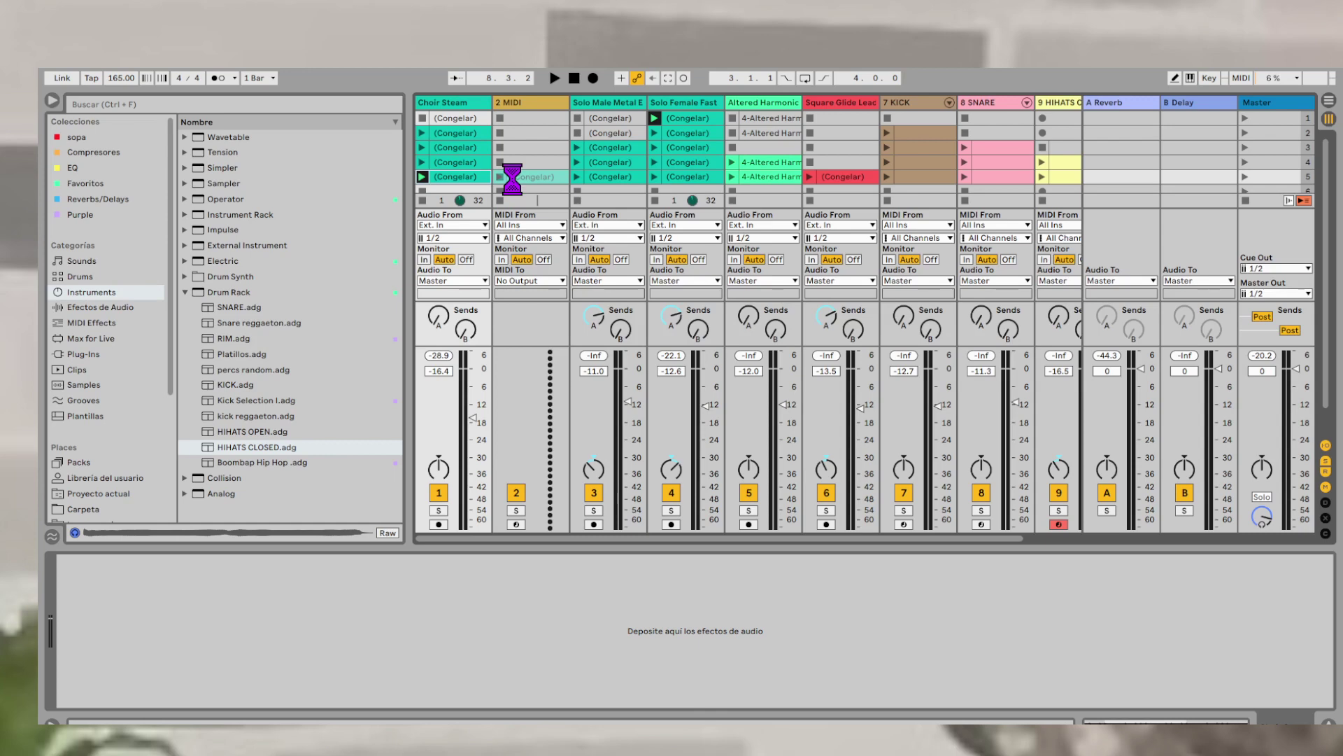
- Convert the copied choir clip's melody to a new MIDI track and delete the track holding the audio copy
{"action": "right_click", "coordinate": [526, 183]}
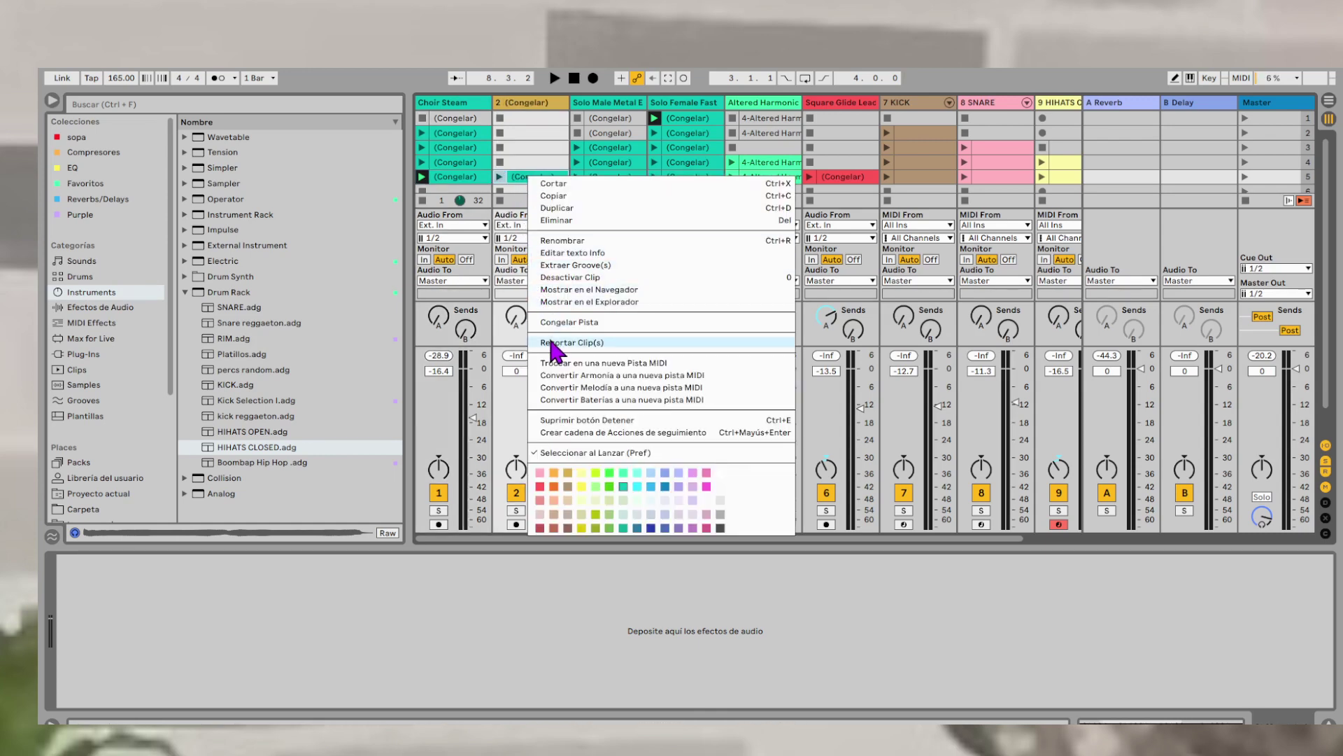
{"action": "left_click", "coordinate": [578, 387]}
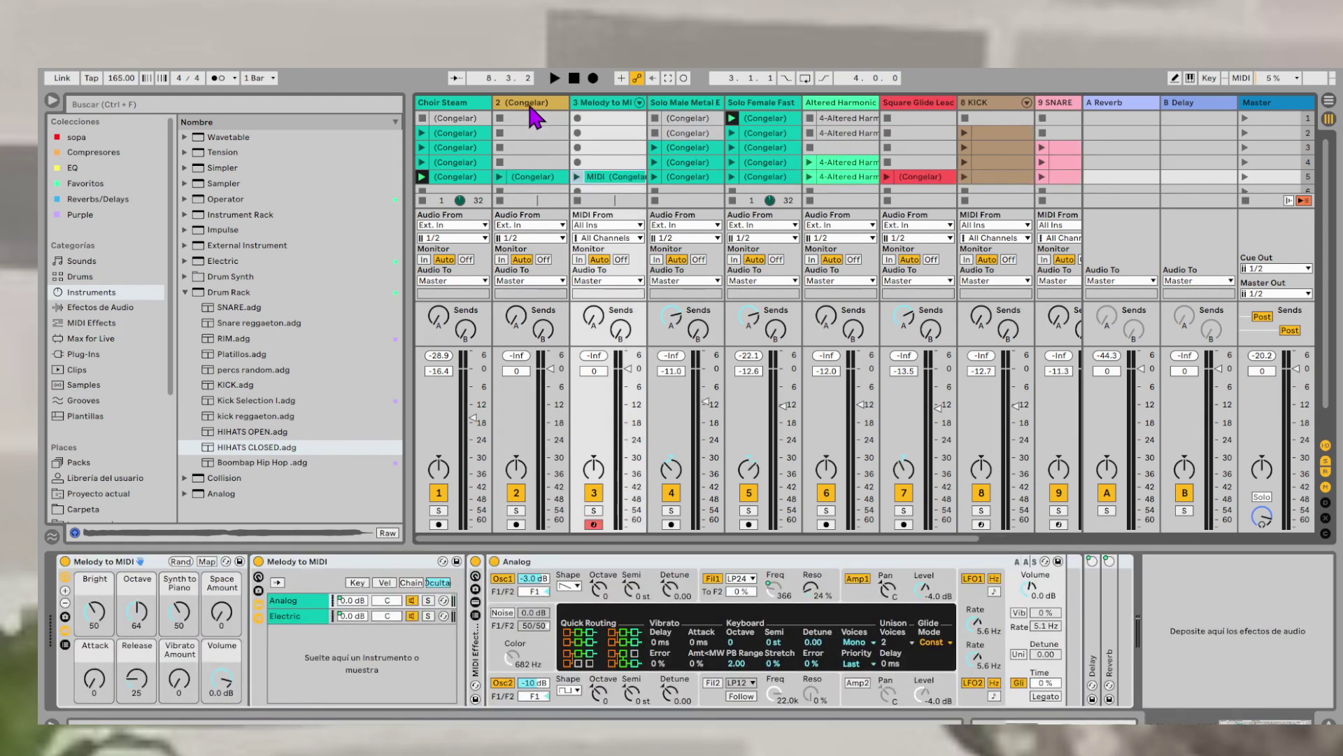
{"action": "left_click", "coordinate": [527, 100]}
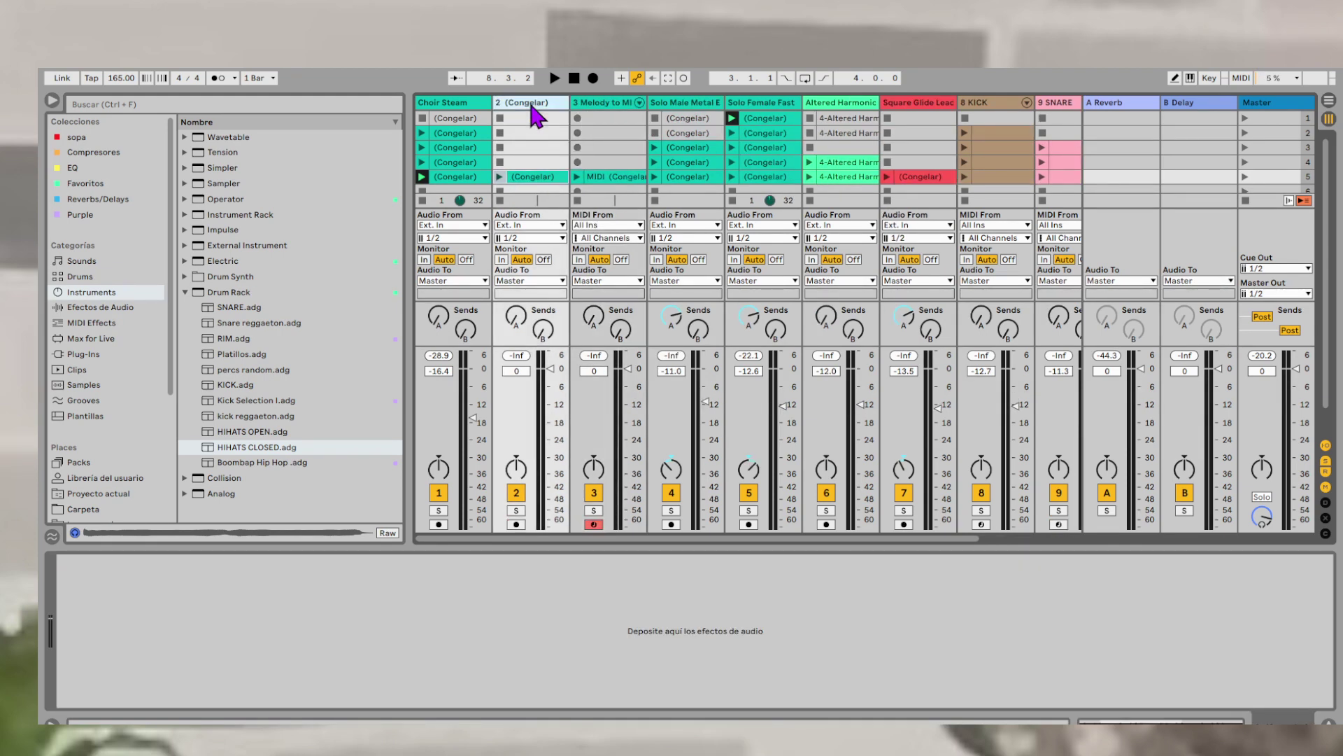
{"action": "key", "text": "Delete"}
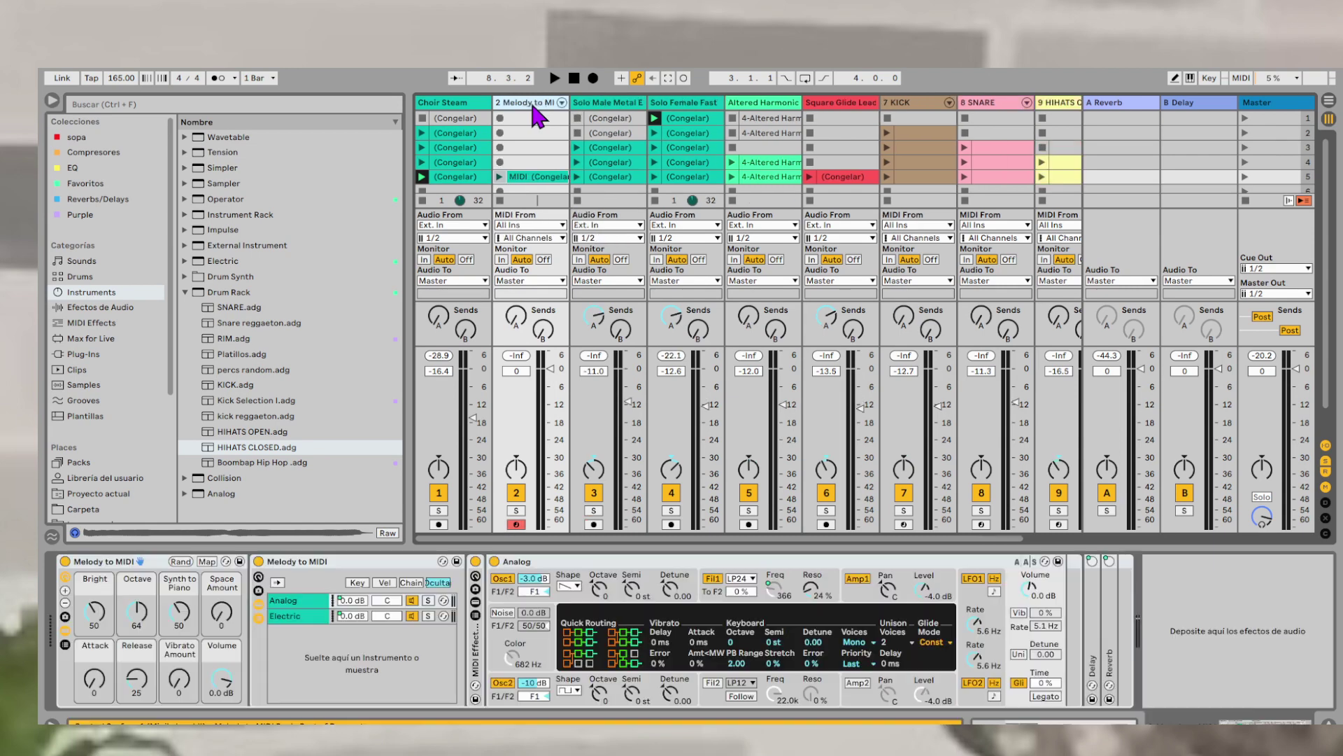
- Open the converted melody clip in the note editor and launch it together with the choir clip
{"action": "double_click", "coordinate": [531, 180]}
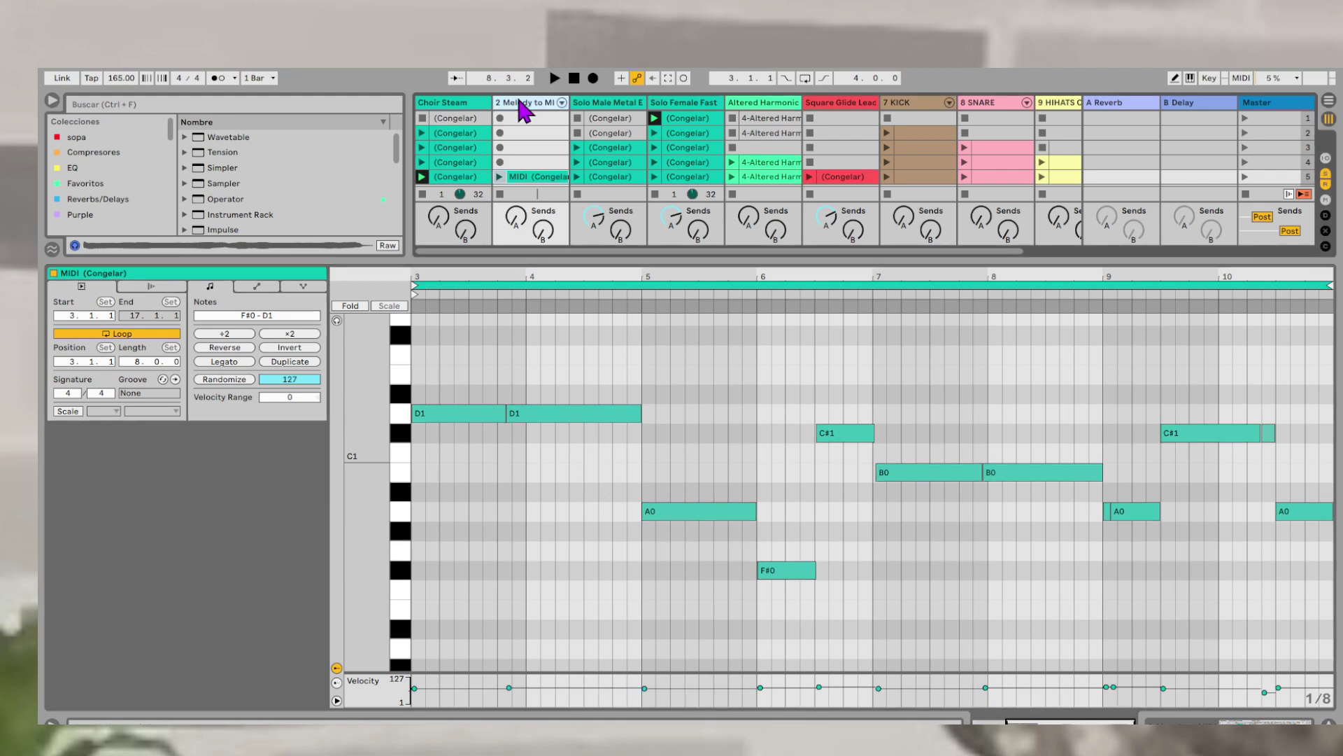
{"action": "key", "text": "space"}
{"action": "left_click", "coordinate": [500, 178]}
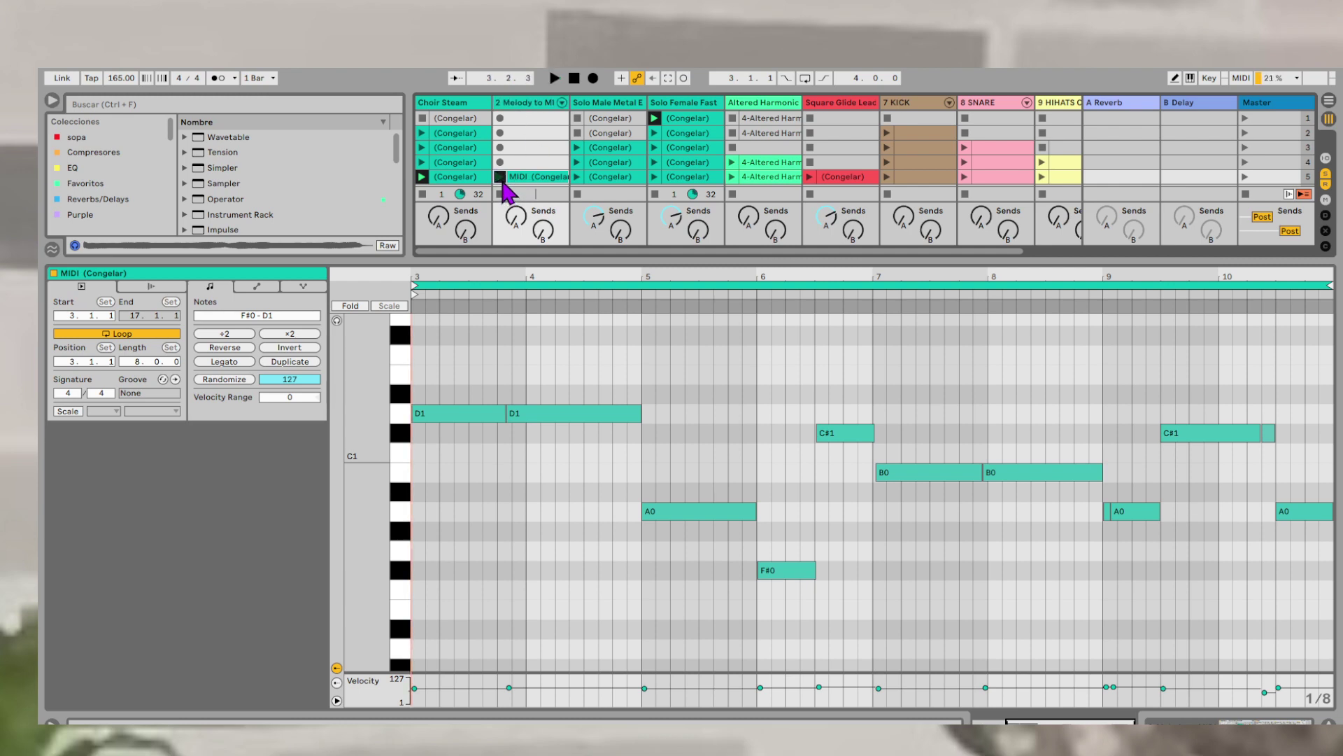
{"action": "key", "text": "space"}
- Move the second D1 note back to 3.3, extend it to bar 5, and quantize the C#1 note in bar 6
{"action": "left_click_drag", "start_coordinate": [550, 414], "coordinate": [513, 407]}
{"action": "key", "text": "space"}
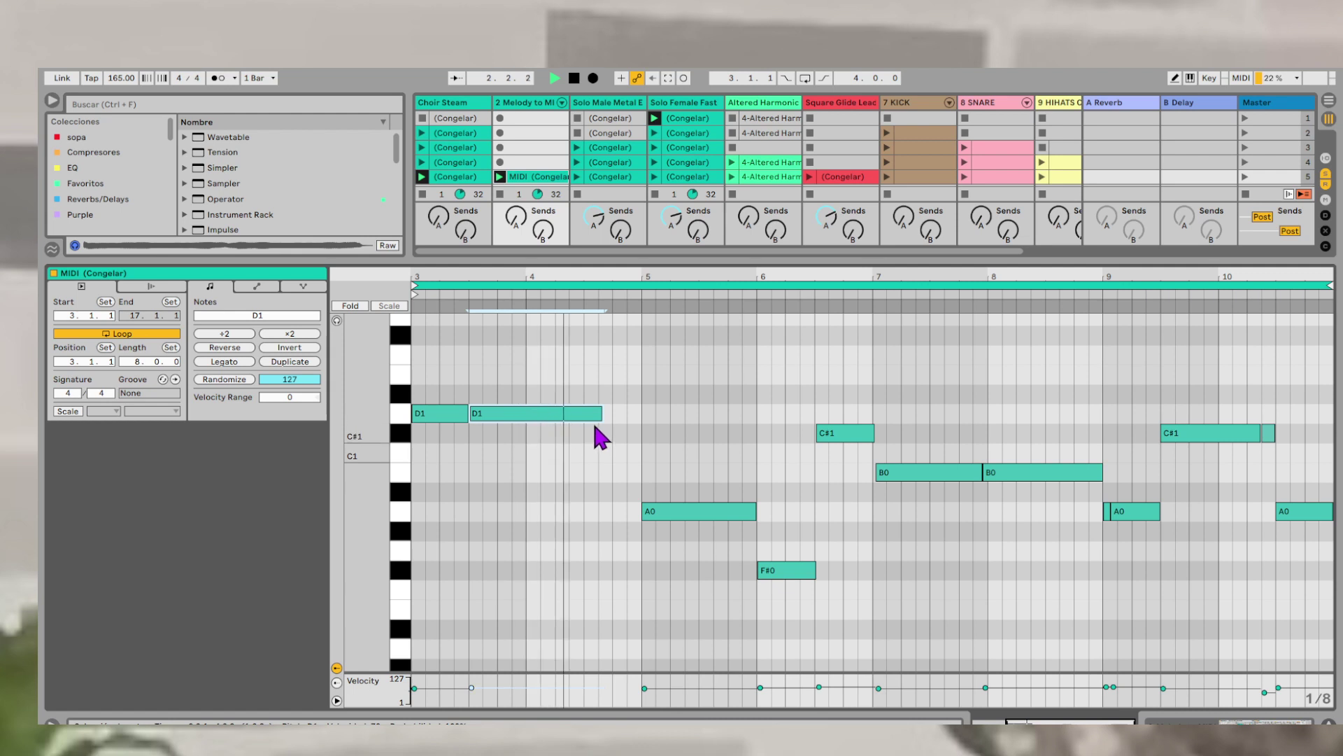
{"action": "left_click_drag", "start_coordinate": [600, 418], "coordinate": [639, 420]}
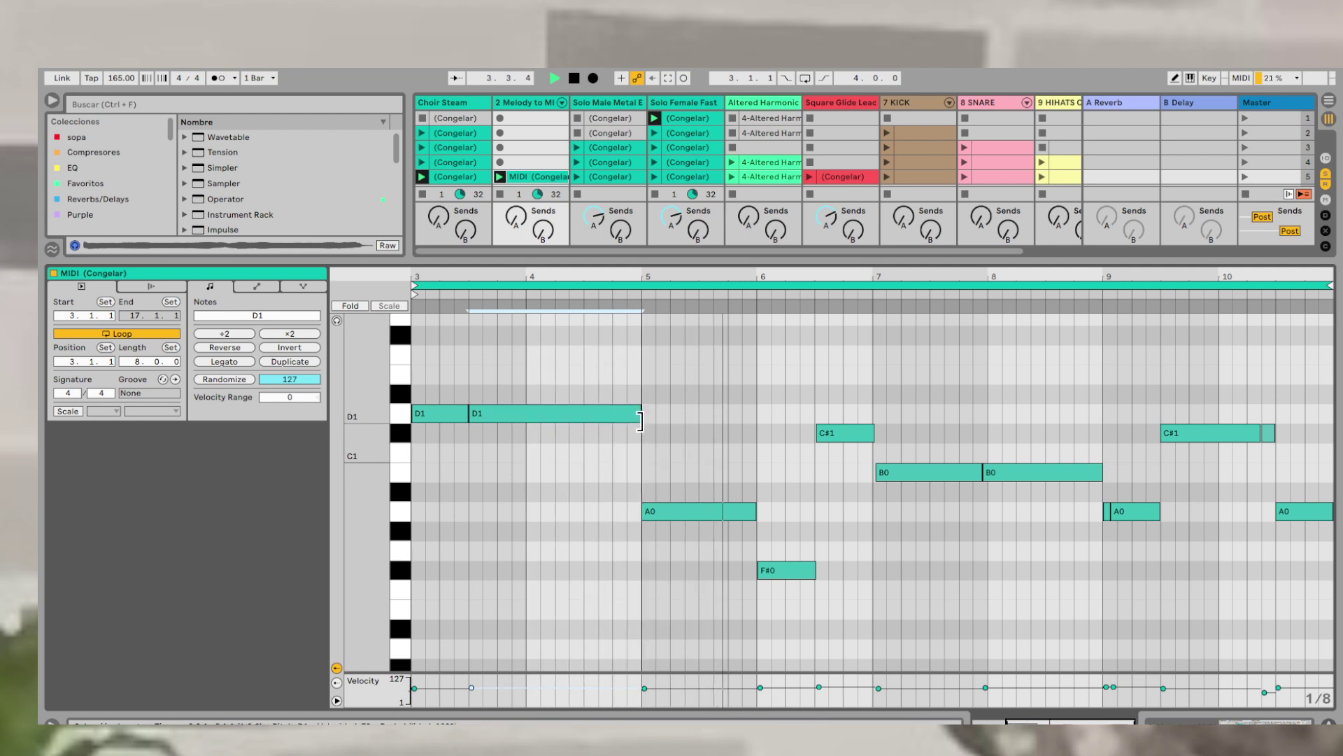
{"action": "left_click", "coordinate": [834, 435]}
{"action": "key", "text": "ctrl+u"}
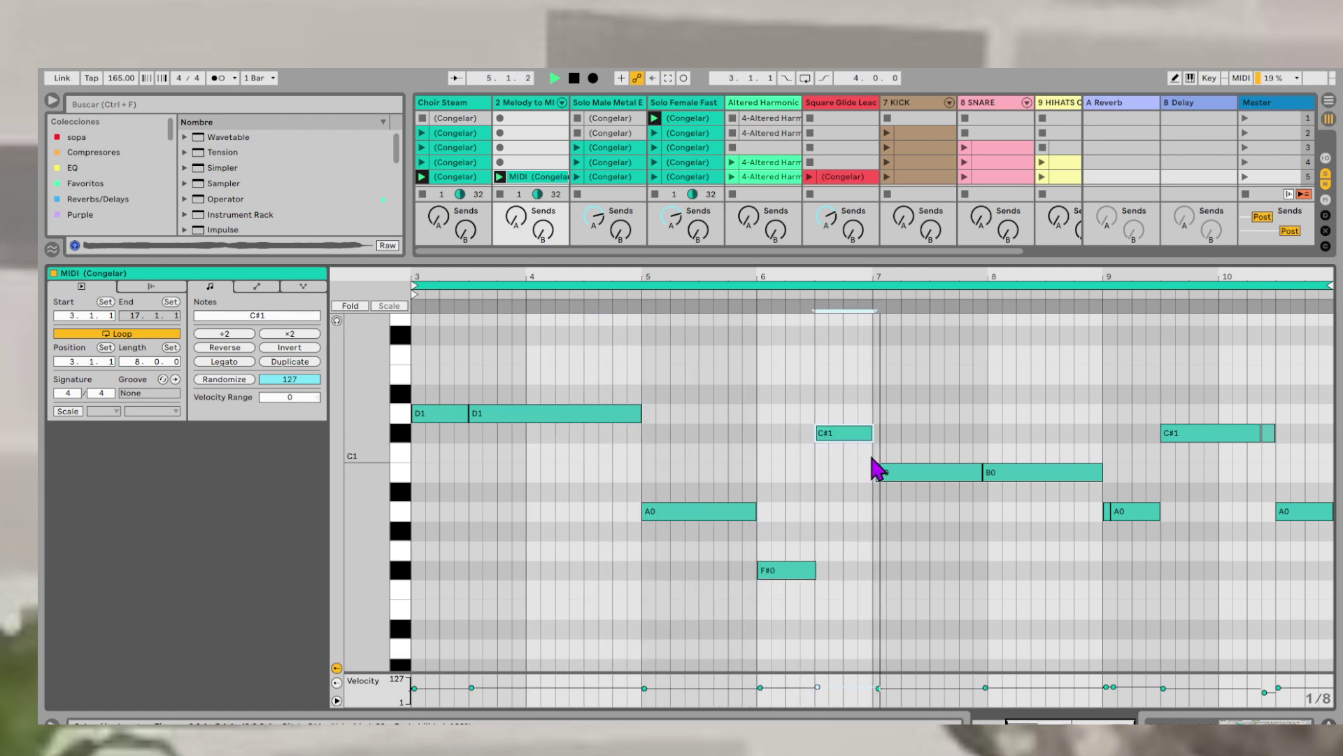
- Quantize the two B0 notes in bars 7 and 8 to the grid
{"action": "left_click", "coordinate": [893, 472]}
{"action": "key", "text": "ctrl+u"}
{"action": "left_click", "coordinate": [1014, 481]}
{"action": "key", "text": "ctrl+u"}
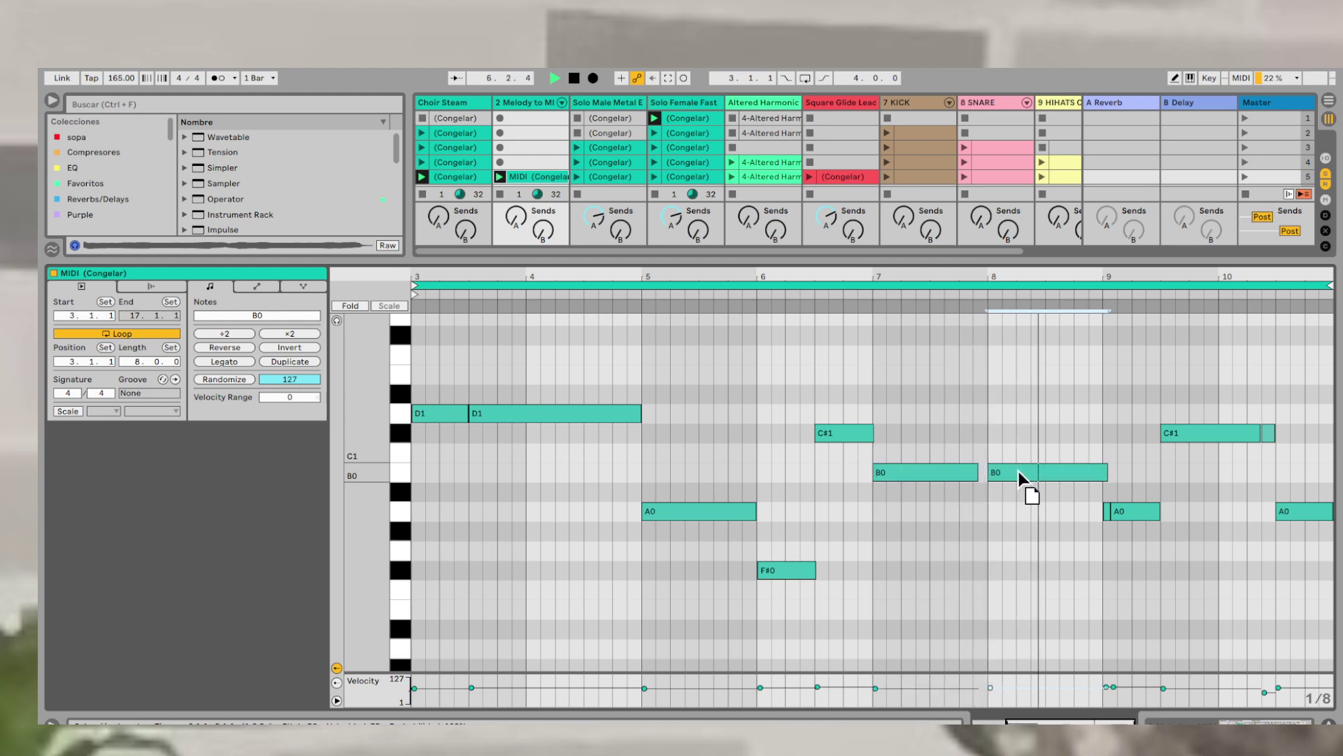
- Quantize the A0 note in bar 9 and fit the ends of the preceding B0 and this A0 to bar 9 and 9.3
{"action": "left_click", "coordinate": [1130, 514]}
{"action": "key", "text": "ctrl+u"}
{"action": "left_click_drag", "start_coordinate": [1126, 510], "coordinate": [1166, 518]}
{"action": "mouse_move", "coordinate": [1106, 477]}
{"action": "left_mouse_down"}
{"action": "mouse_move", "coordinate": [1091, 482]}
{"action": "mouse_move", "coordinate": [1101, 477]}
{"action": "left_mouse_up"}
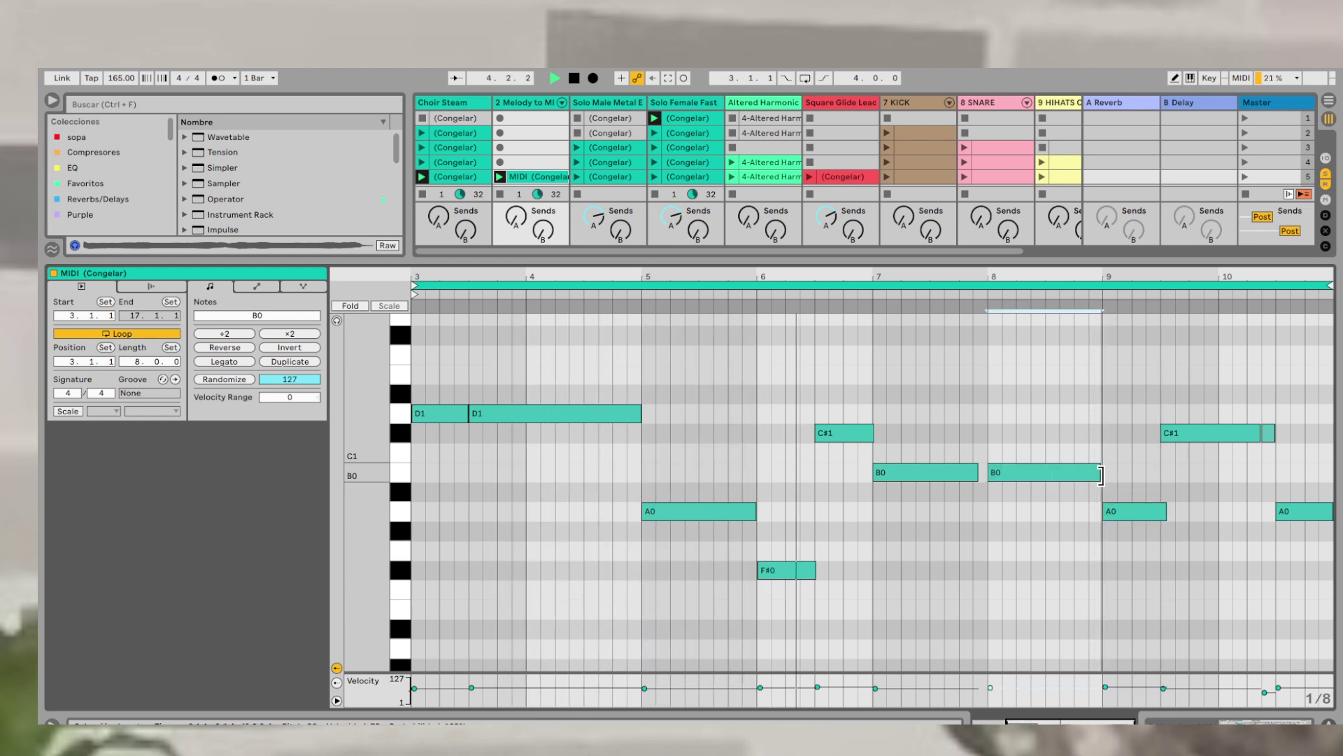
{"action": "left_click_drag", "start_coordinate": [1164, 510], "coordinate": [1166, 509]}
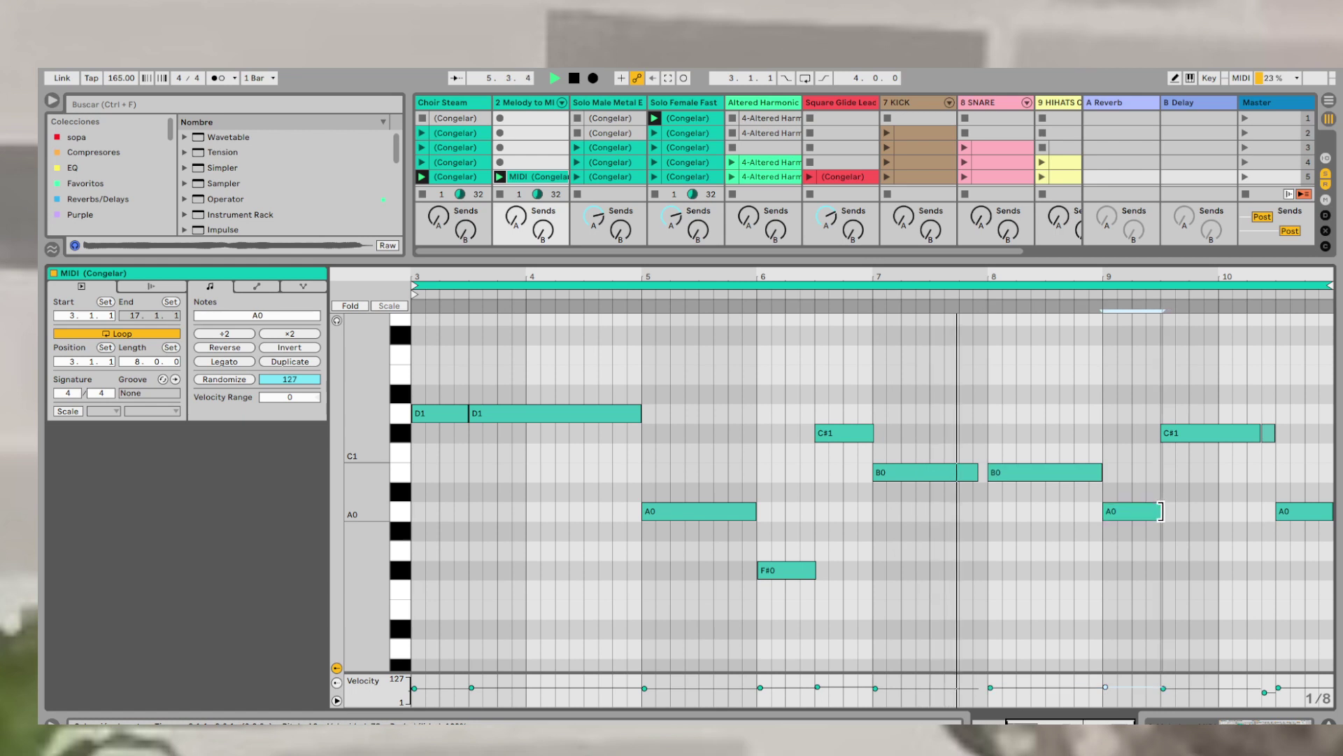
- Adjust the end of the long C#1 note in bar 9 to meet the short C#1 note following it
{"action": "left_click", "coordinate": [1199, 434]}
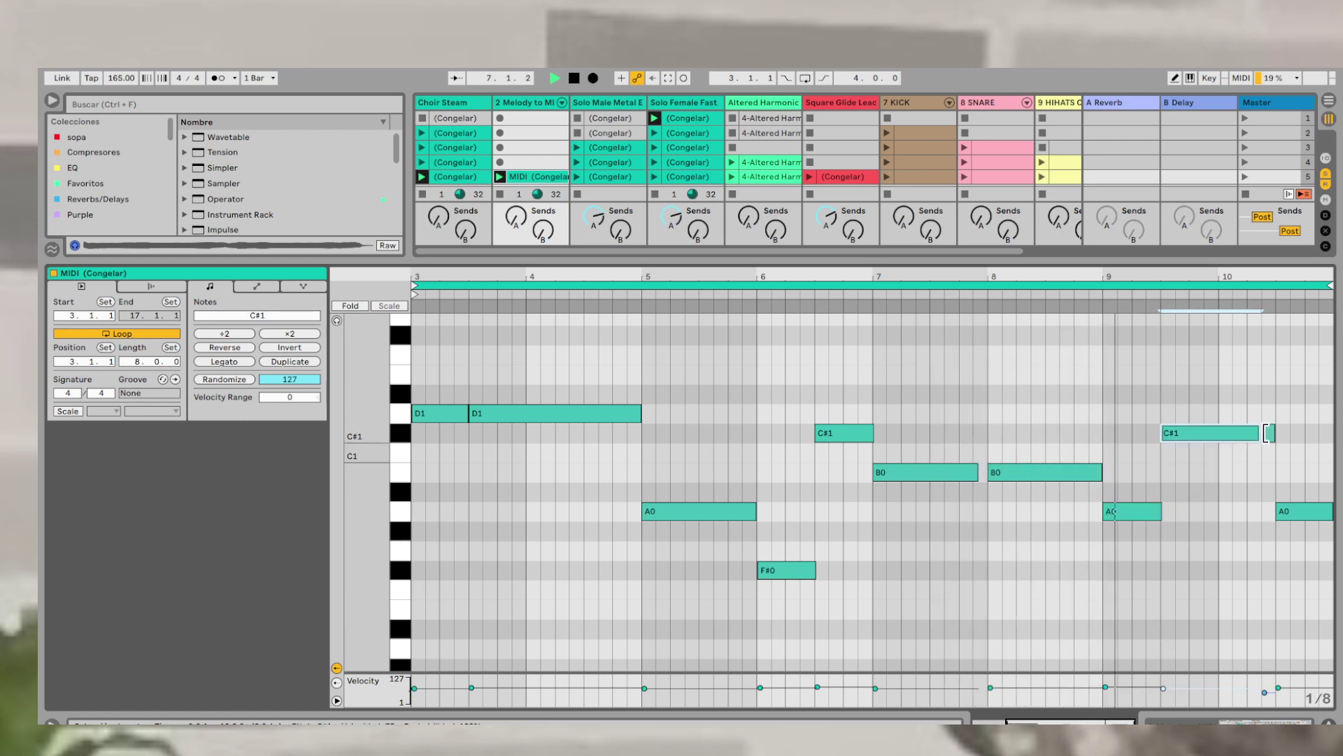
{"action": "left_click_drag", "start_coordinate": [1253, 435], "coordinate": [1259, 435]}
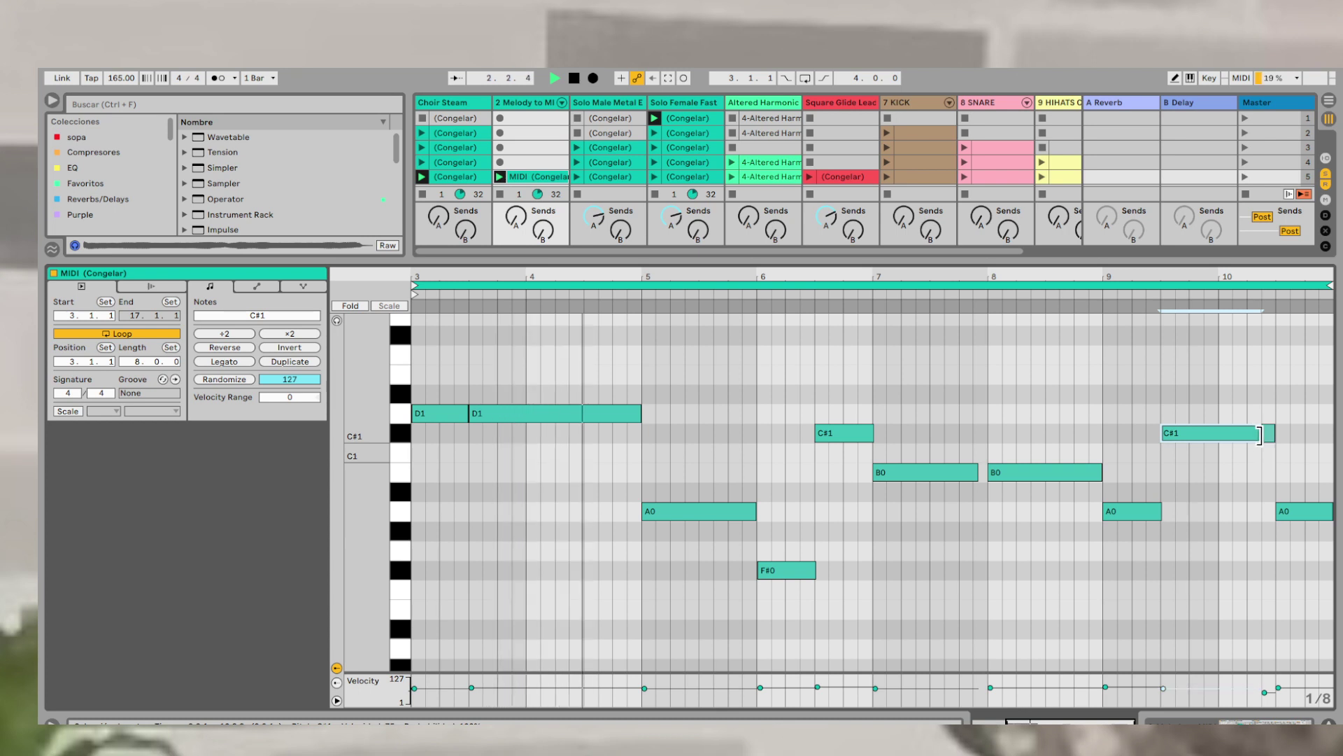
{"action": "left_click", "coordinate": [939, 569]}
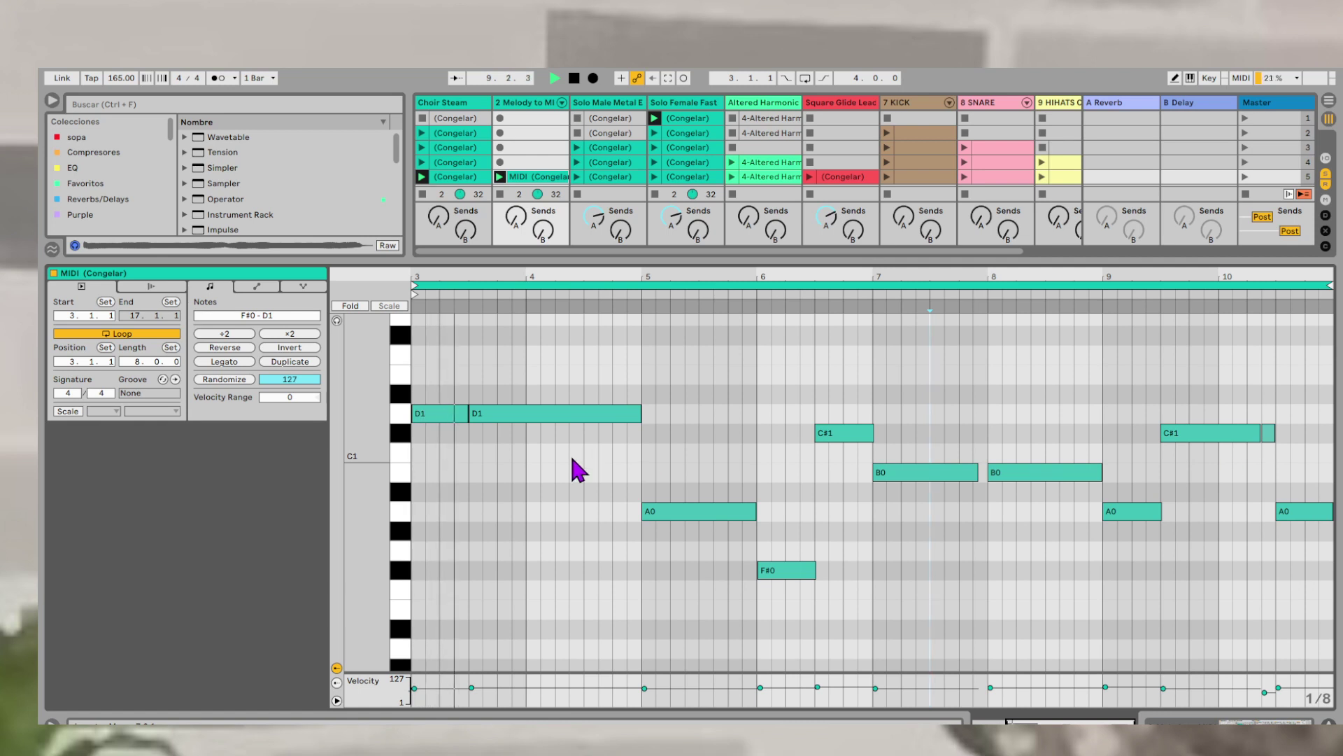
- Slightly lower the velocity of the second D1 note in bar 3 and check the C#1 note in bar 6
{"action": "left_click", "coordinate": [508, 413]}
{"action": "left_click_drag", "start_coordinate": [472, 688], "coordinate": [471, 691]}
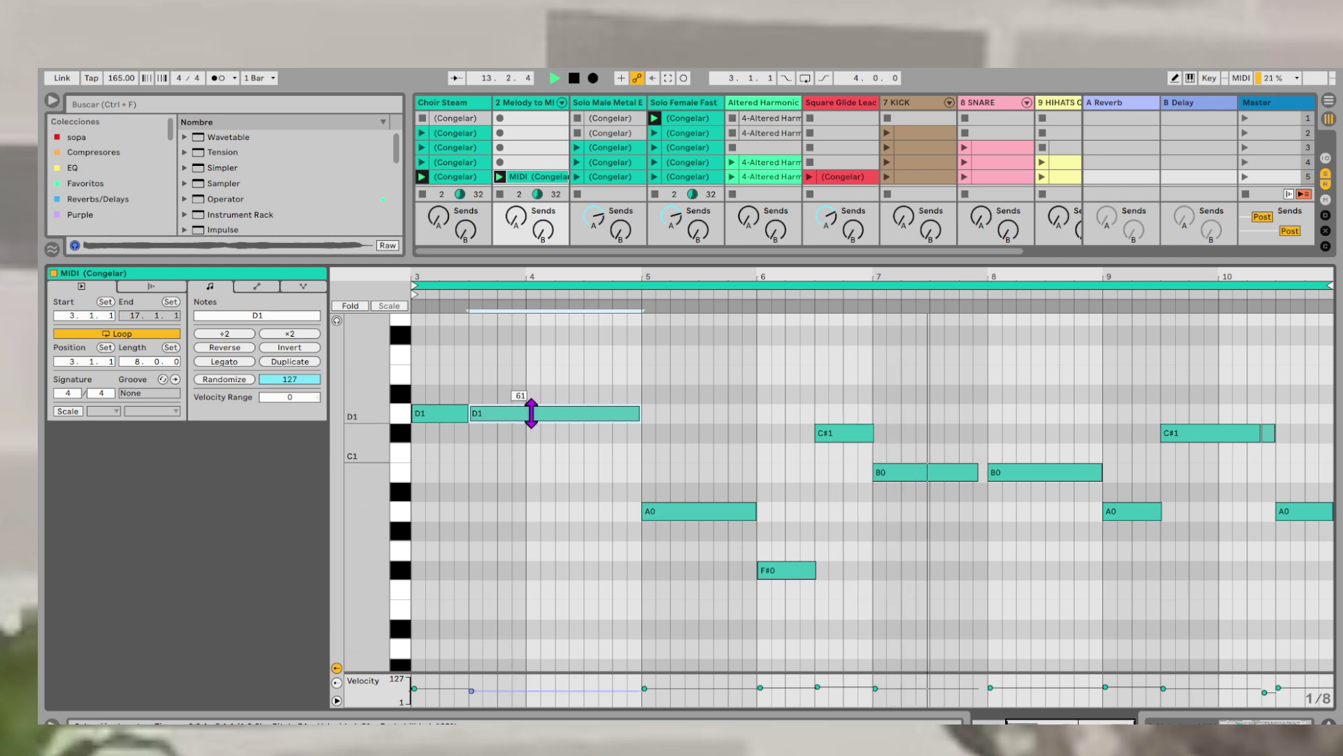
{"action": "left_click_drag", "start_coordinate": [532, 414], "coordinate": [532, 407]}
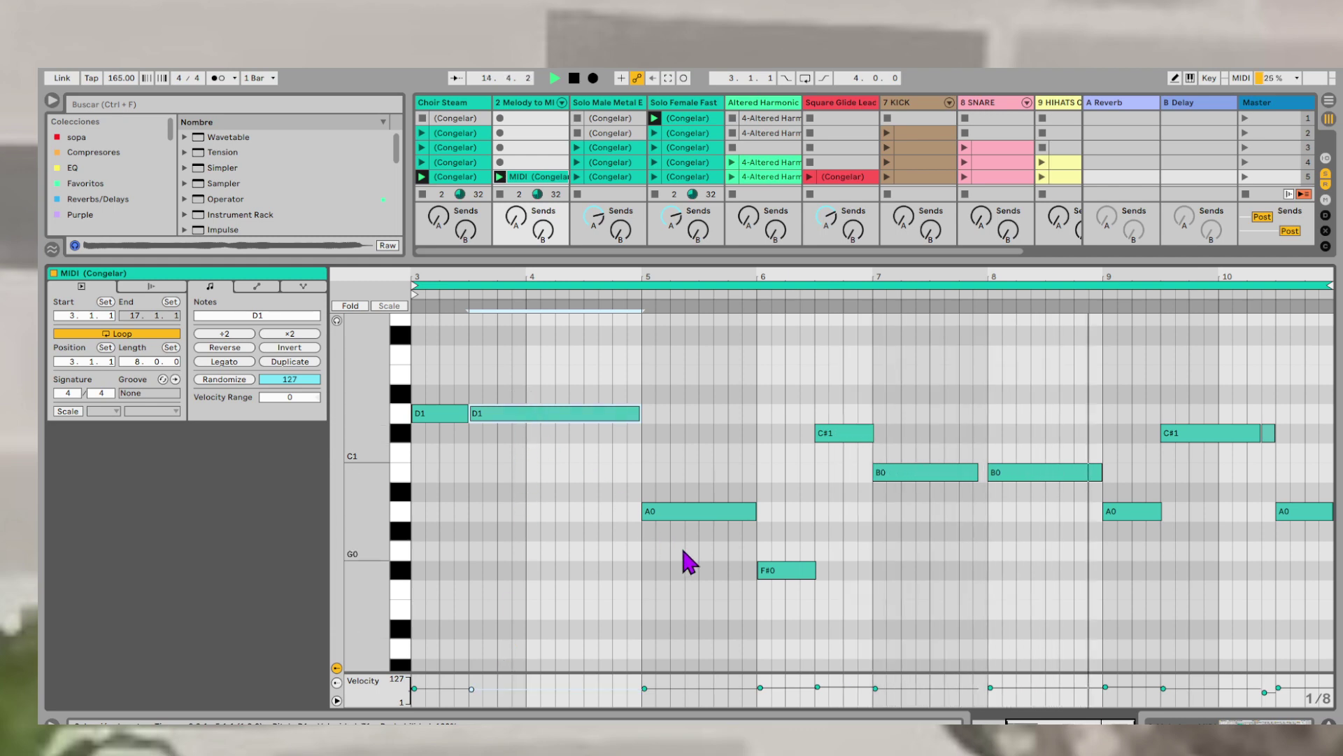
{"action": "left_click", "coordinate": [836, 433]}
{"action": "left_click_drag", "start_coordinate": [836, 433], "coordinate": [837, 428]}
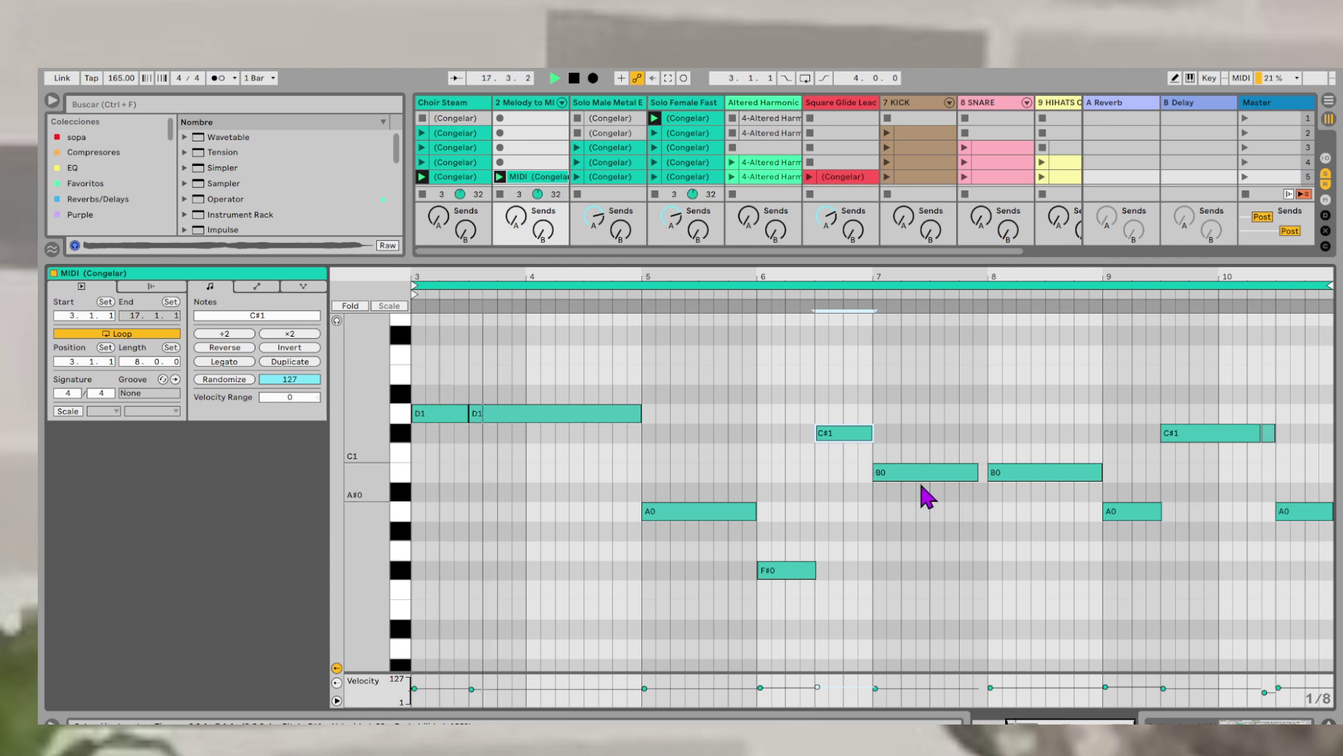
{"action": "left_click", "coordinate": [486, 413]}
{"action": "left_click_drag", "start_coordinate": [497, 414], "coordinate": [497, 419]}
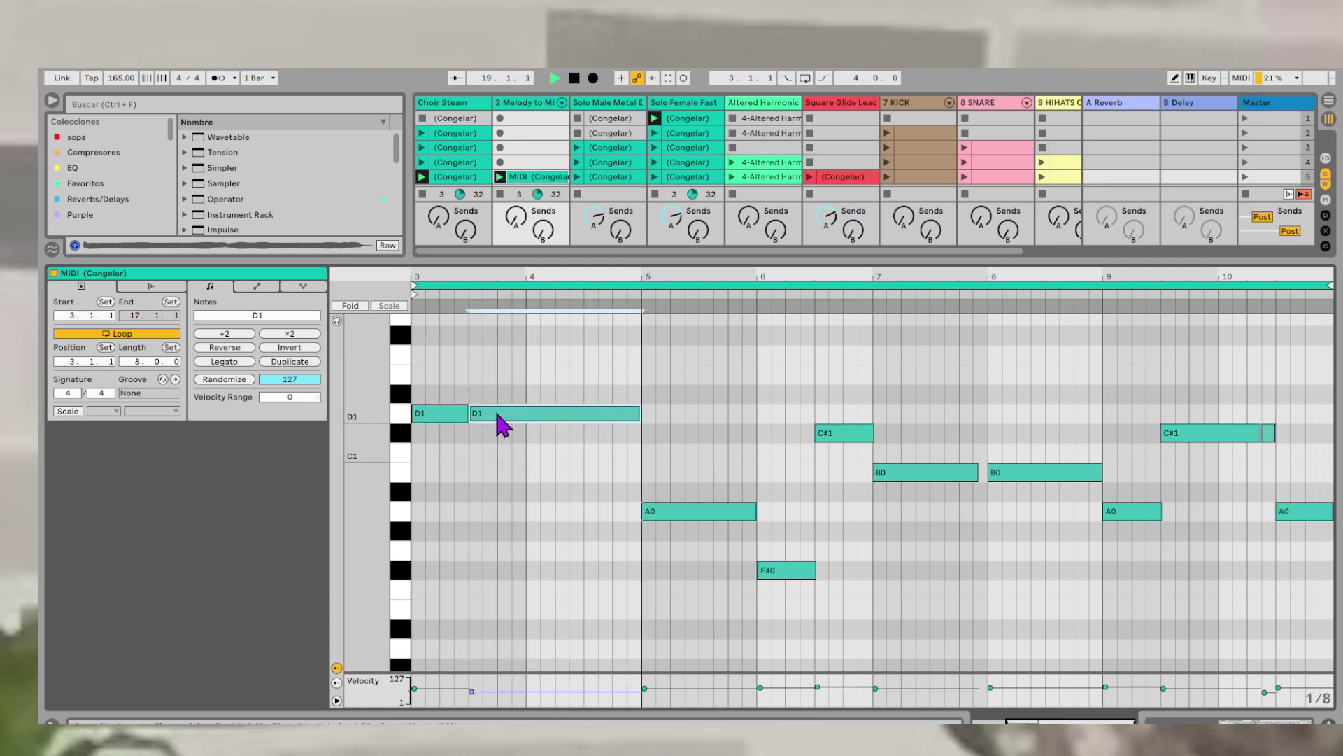
- Restart playback and inspect up close the boundary between the two D1 notes at 3.3
{"action": "key", "text": "space"}
{"action": "key", "text": "space"}
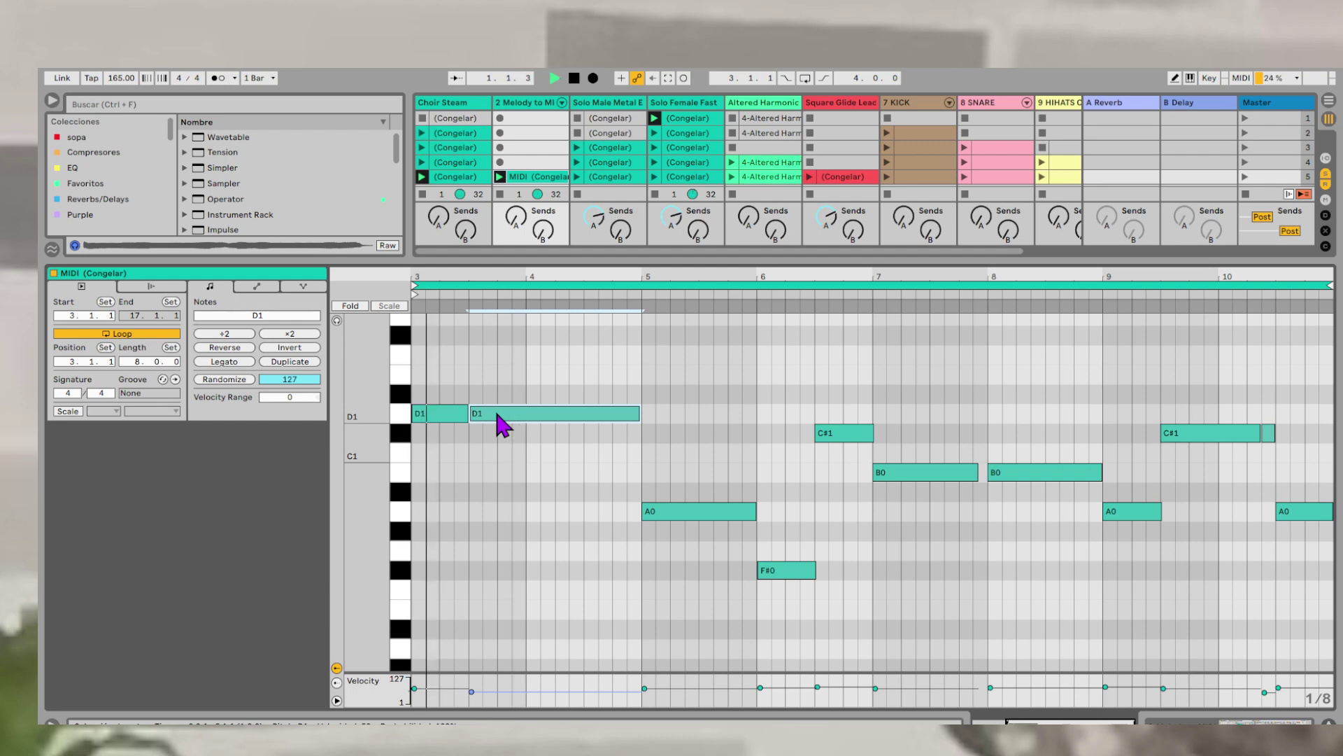
{"action": "scroll", "coordinate": [478, 428], "scroll_direction": "up", "scroll_amount": 5}
{"action": "scroll", "coordinate": [480, 437], "scroll_direction": "up", "scroll_amount": 6}
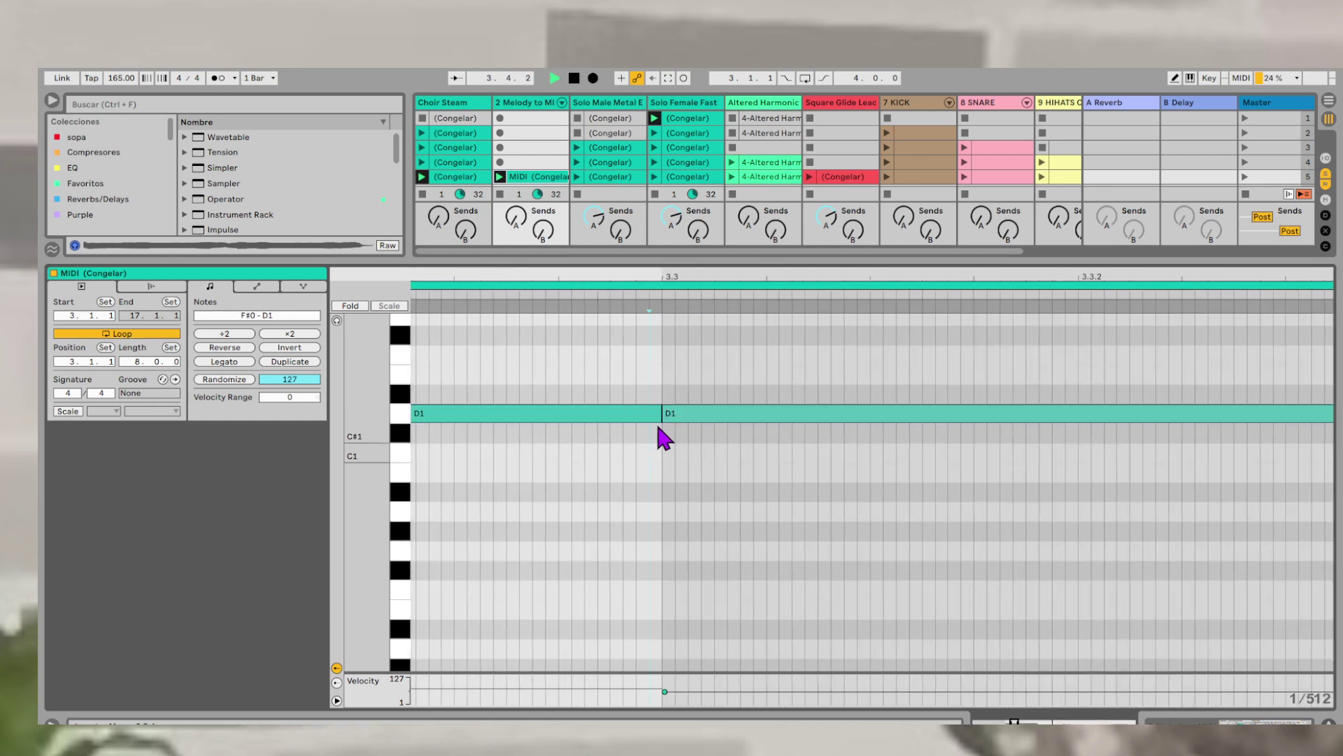
{"action": "left_click", "coordinate": [659, 414]}
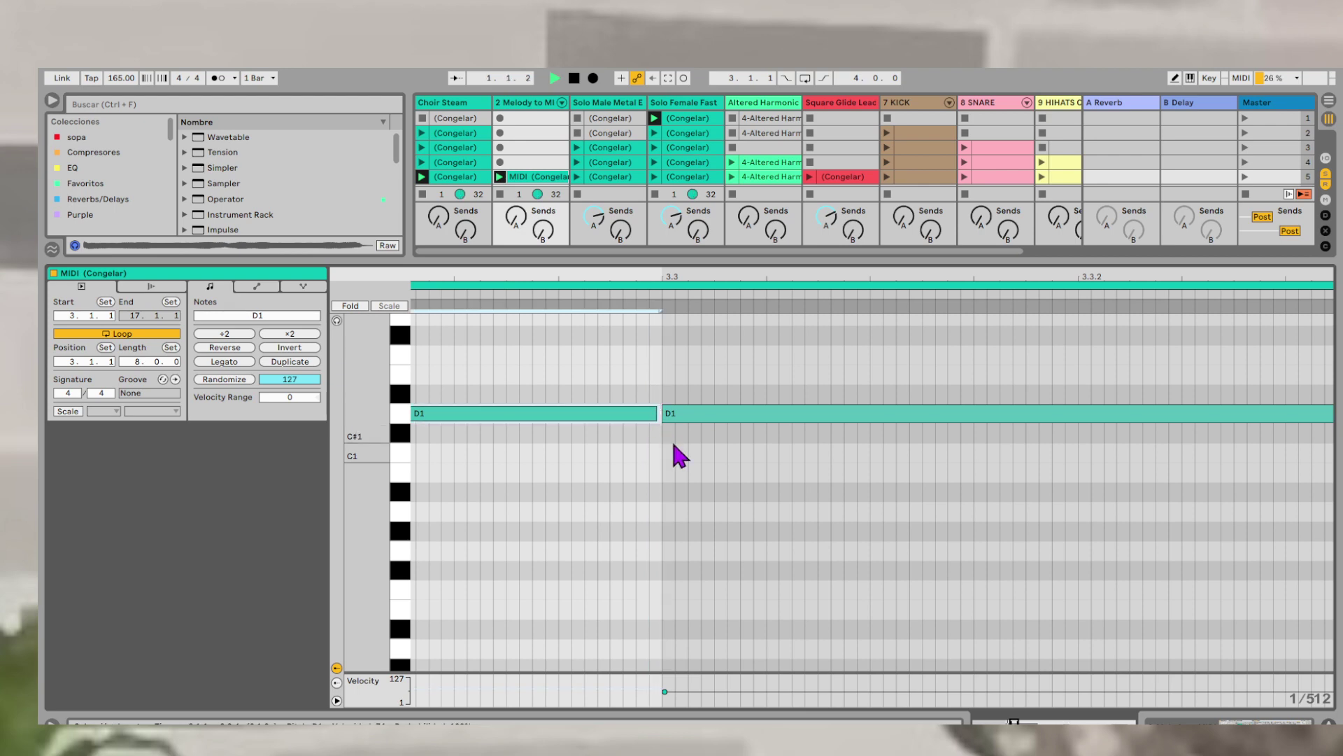
{"action": "left_click", "coordinate": [679, 416]}
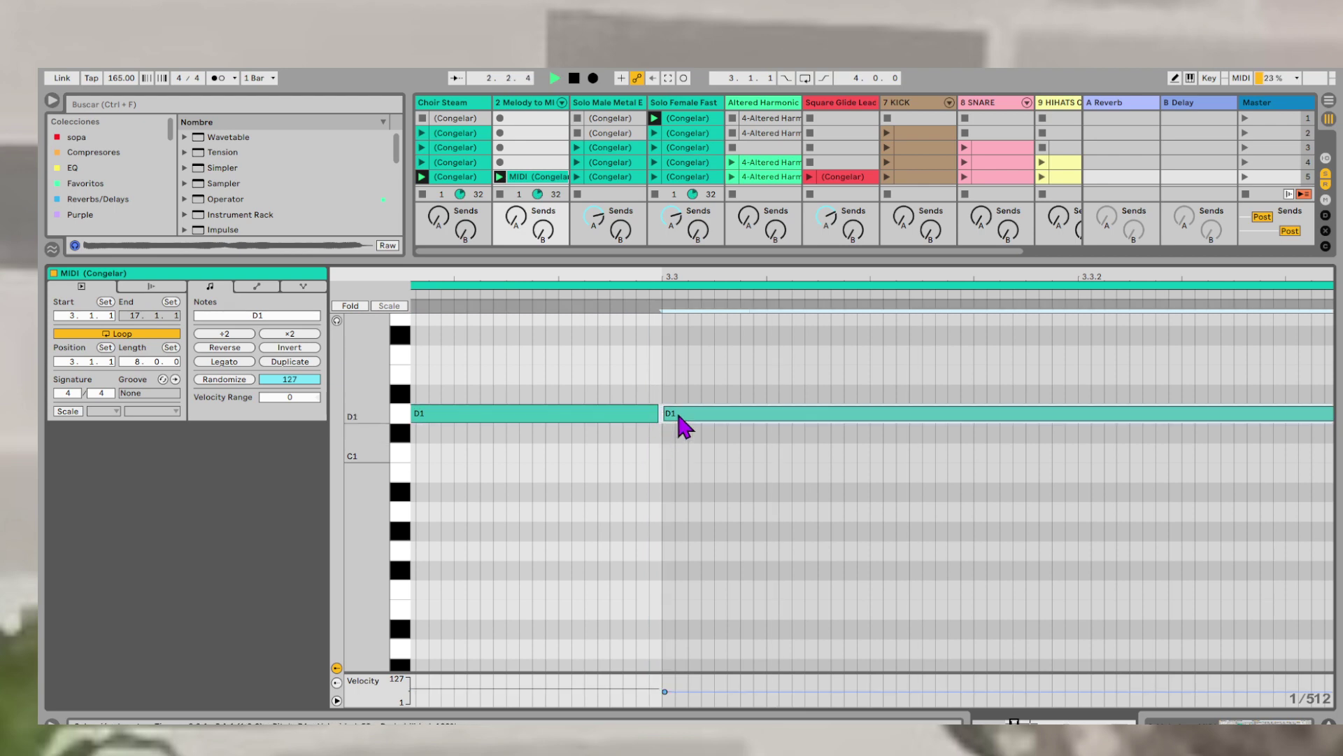
{"action": "scroll", "coordinate": [677, 419], "scroll_direction": "down", "scroll_amount": 8}
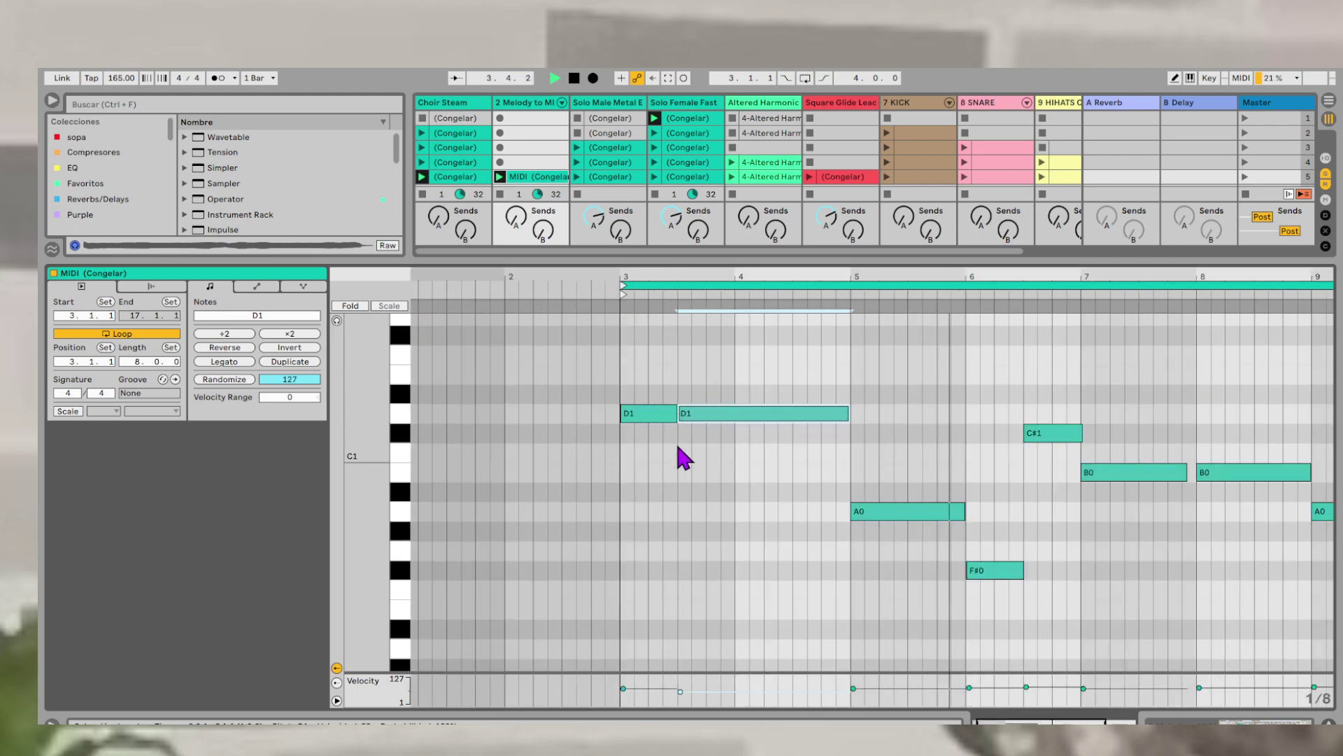
{"action": "scroll", "coordinate": [673, 437], "scroll_direction": "right", "scroll_amount": 5}
{"action": "left_click", "coordinate": [716, 438]}
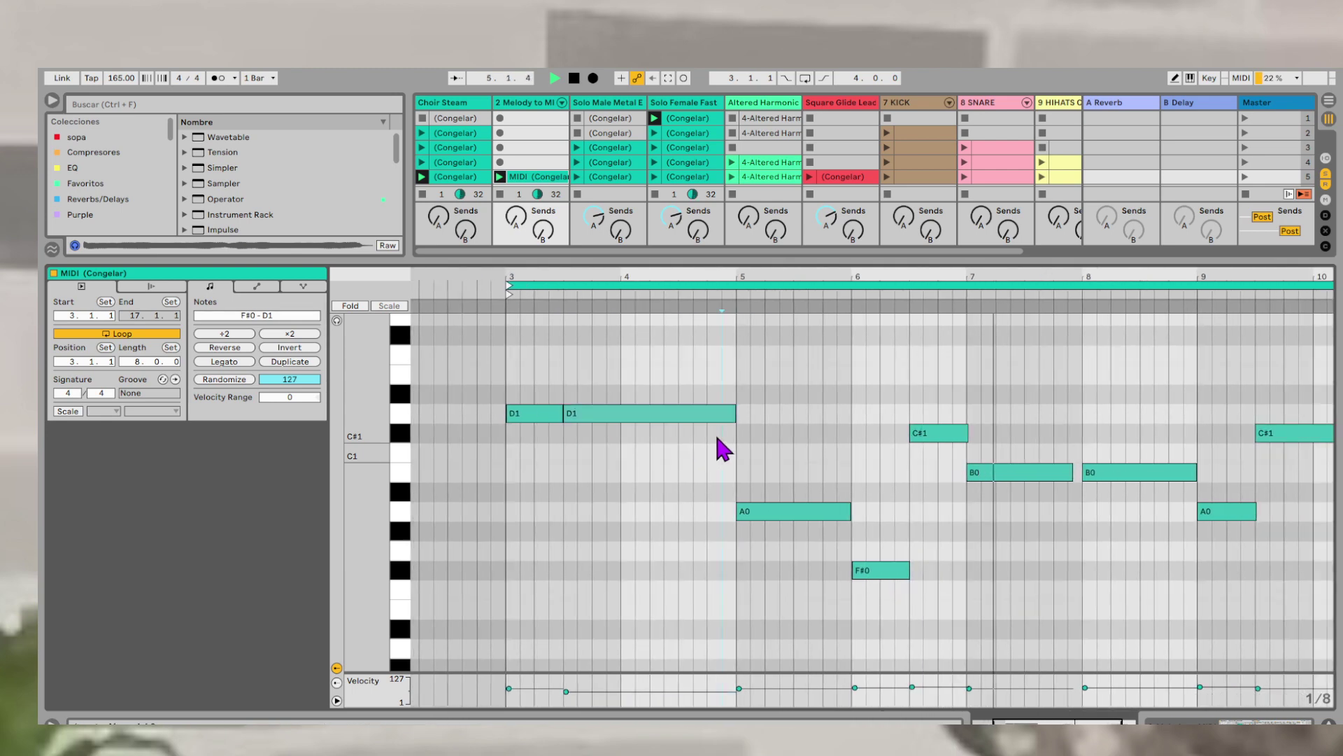
- Transpose all notes of the converted melody clip up two octaves
{"action": "key", "text": "ctrl+a"}
{"action": "key", "text": "shift+Up"}
{"action": "key", "text": "shift+Up"}
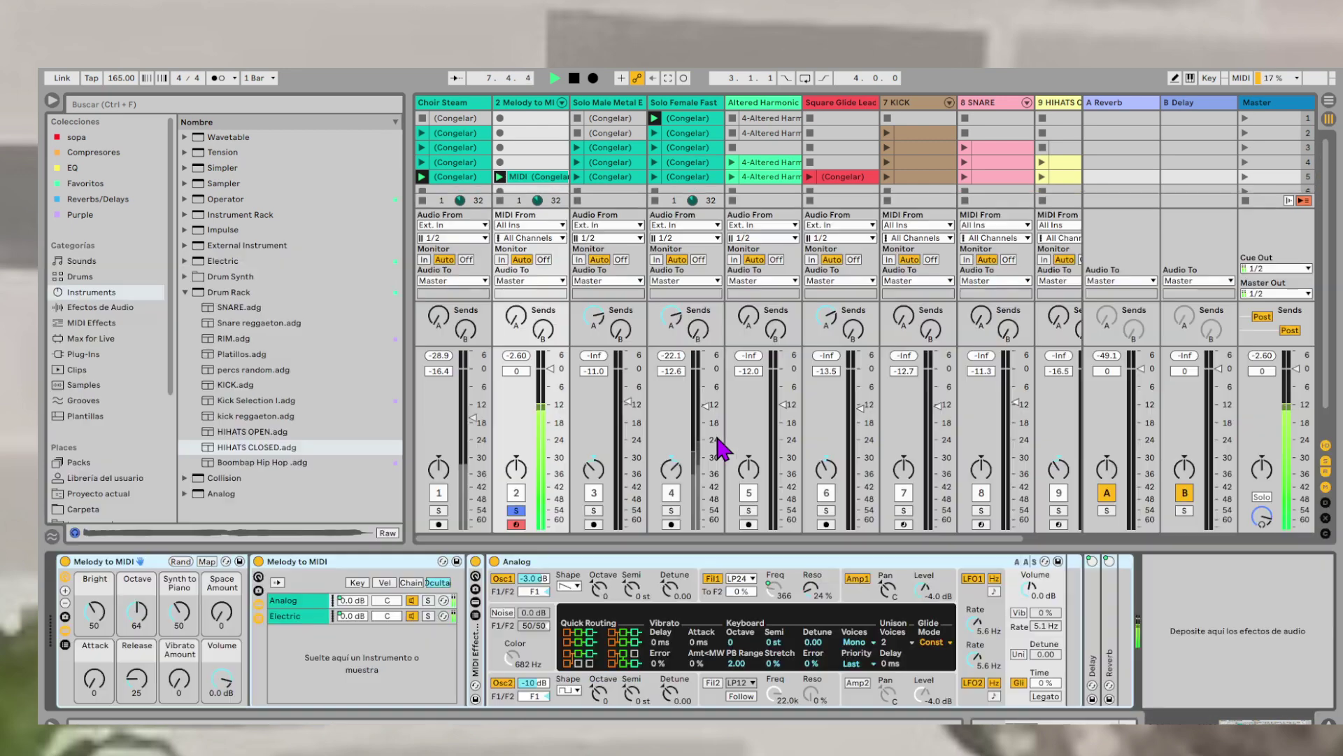
- Turn off the Analog chain in the Melody to MIDI rack and set the rack's Bright macro to 11
{"action": "key", "text": "shift+Tab"}
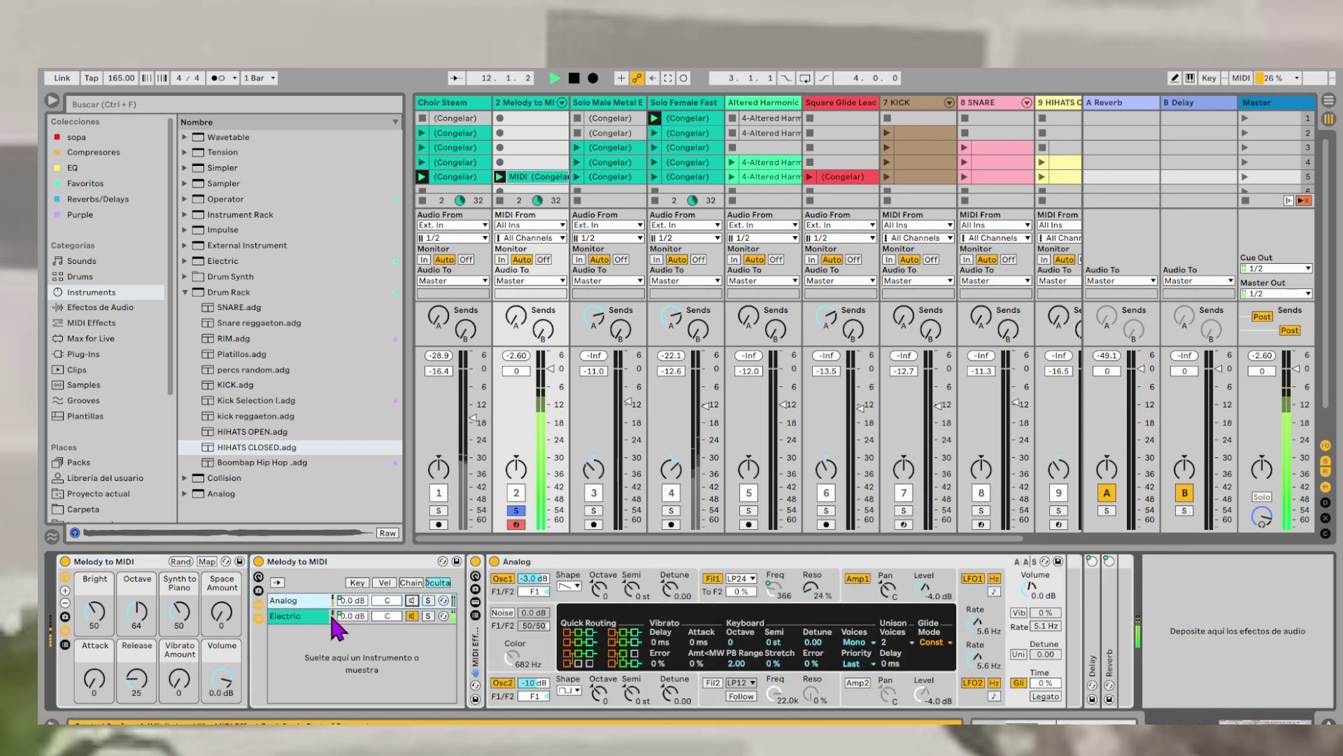
{"action": "left_click", "coordinate": [304, 619]}
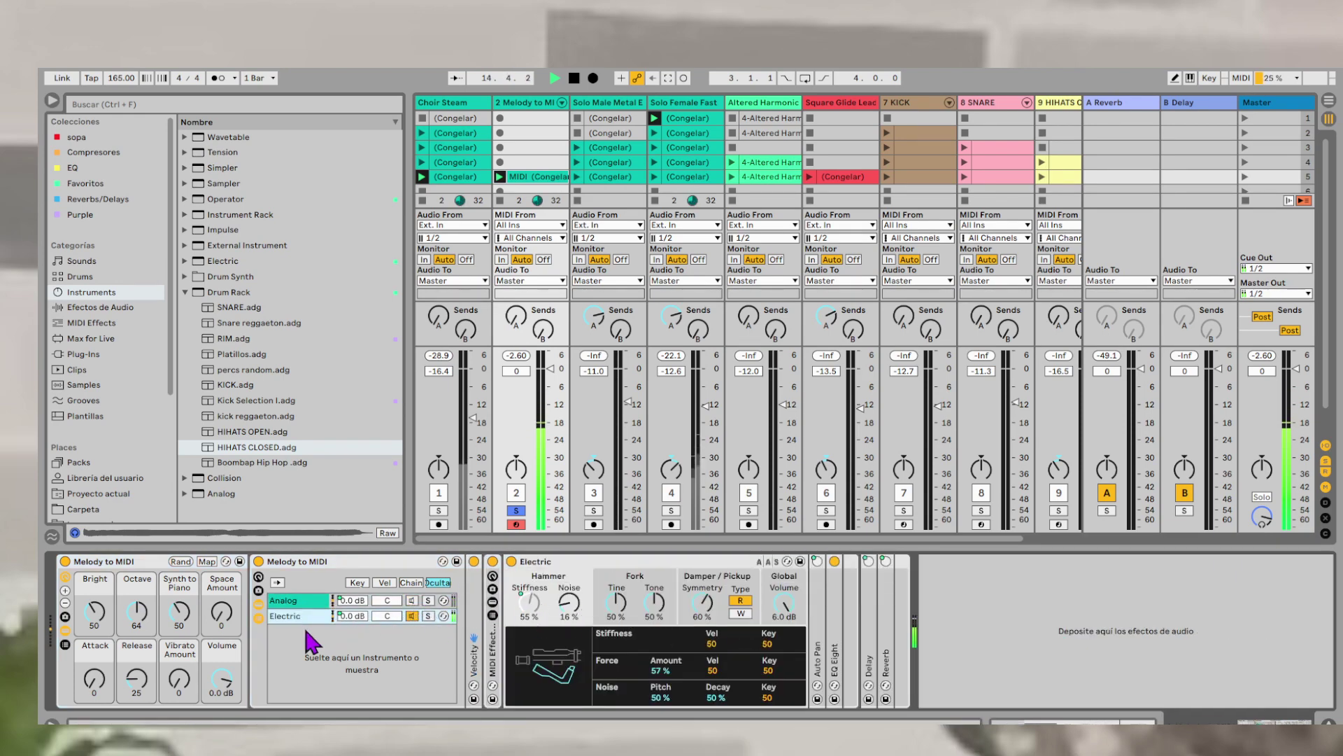
{"action": "left_click", "coordinate": [86, 614]}
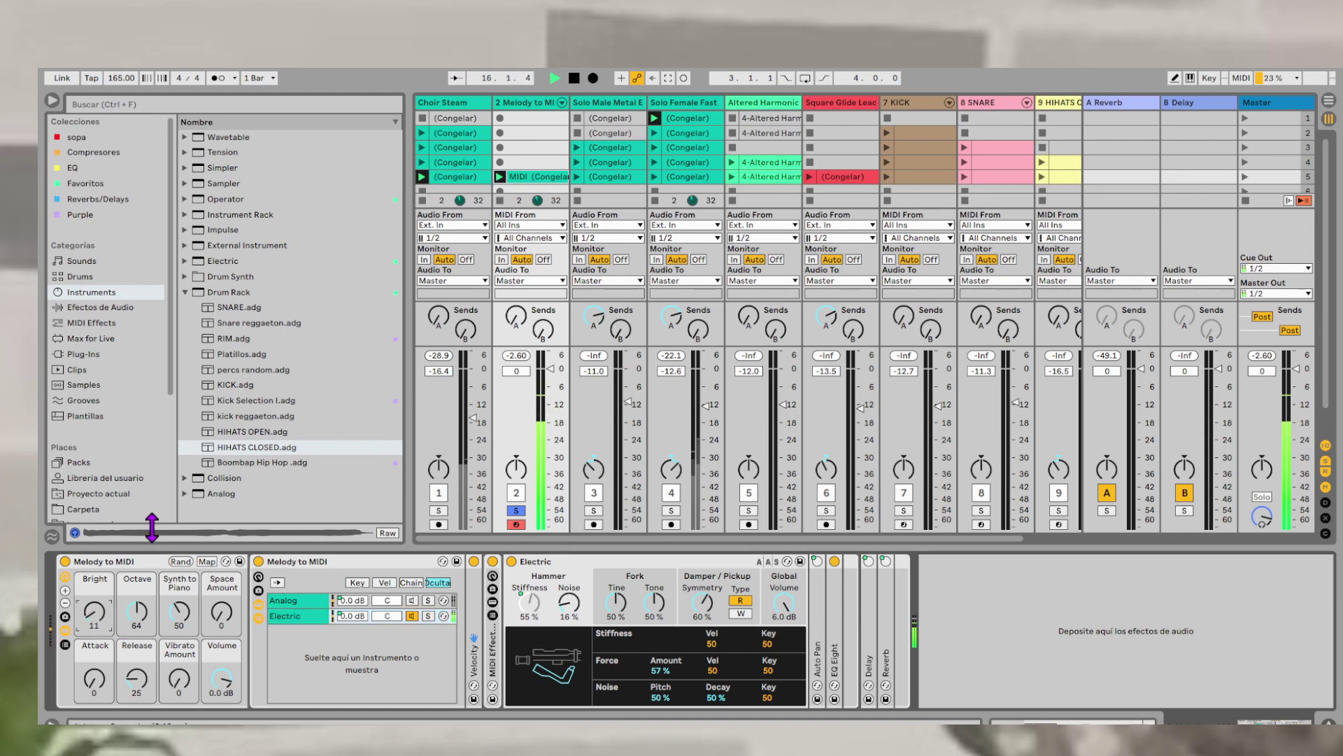
- Solo Choir Steam alongside the Melody to MIDI track, lower the latter's volume to -7.4 dB, and launch scene 5
{"action": "left_click", "coordinate": [424, 187]}
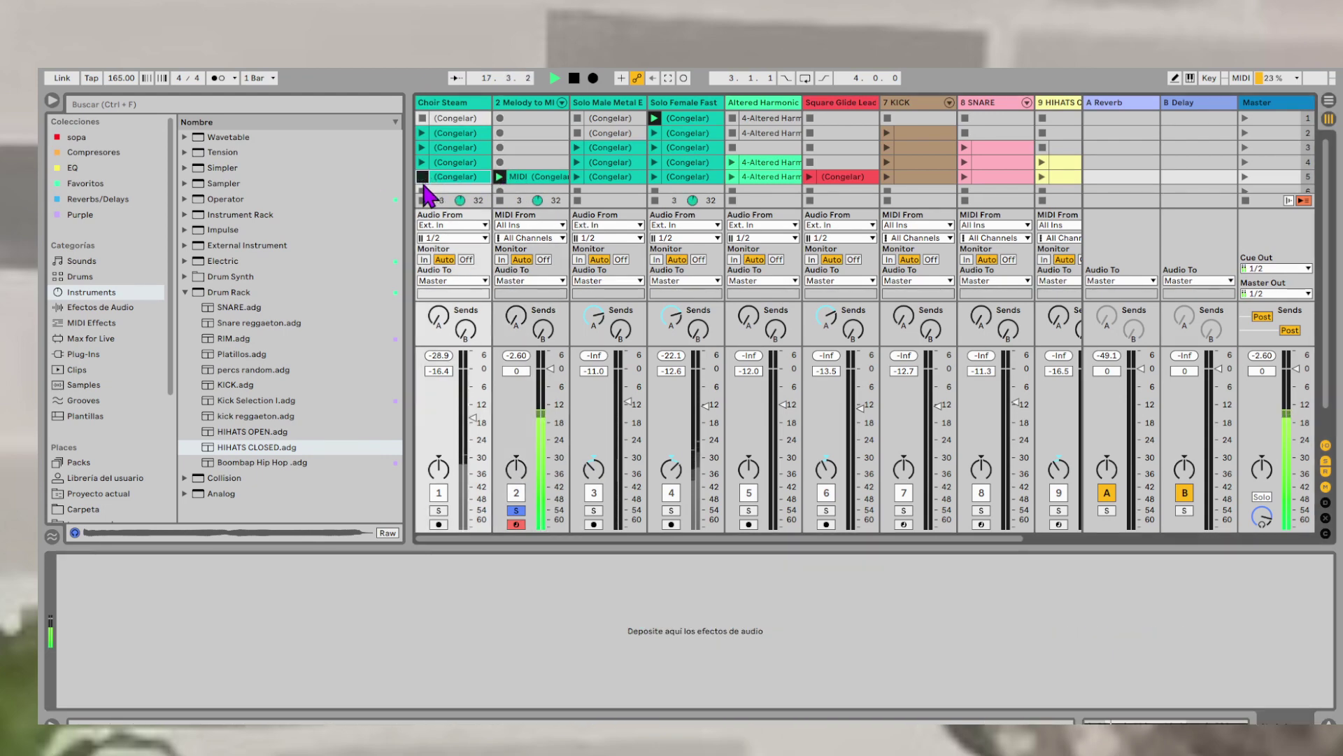
{"action": "left_click", "coordinate": [438, 511]}
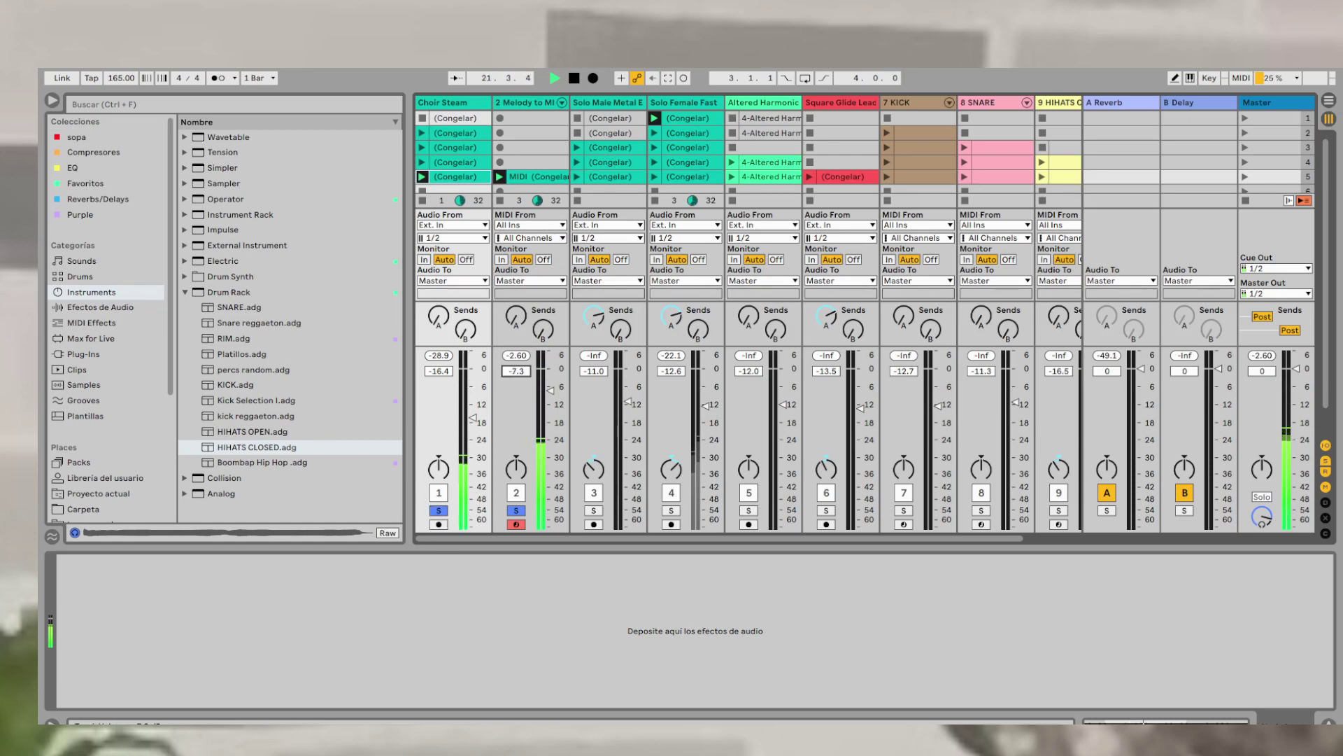
{"action": "left_click", "coordinate": [1246, 177]}
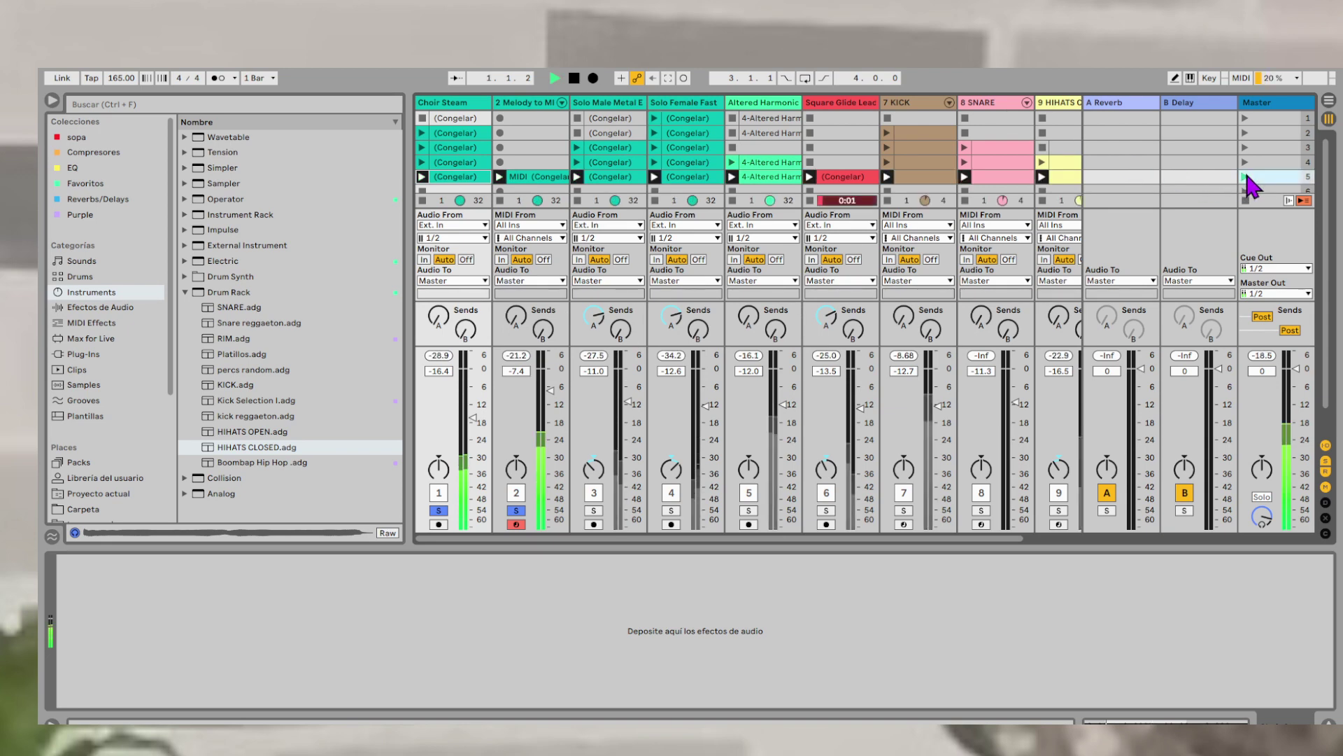
- Review the transposed melody clip's notes and set the rack's Synth to Piano macro to 66
{"action": "left_click", "coordinate": [531, 177]}
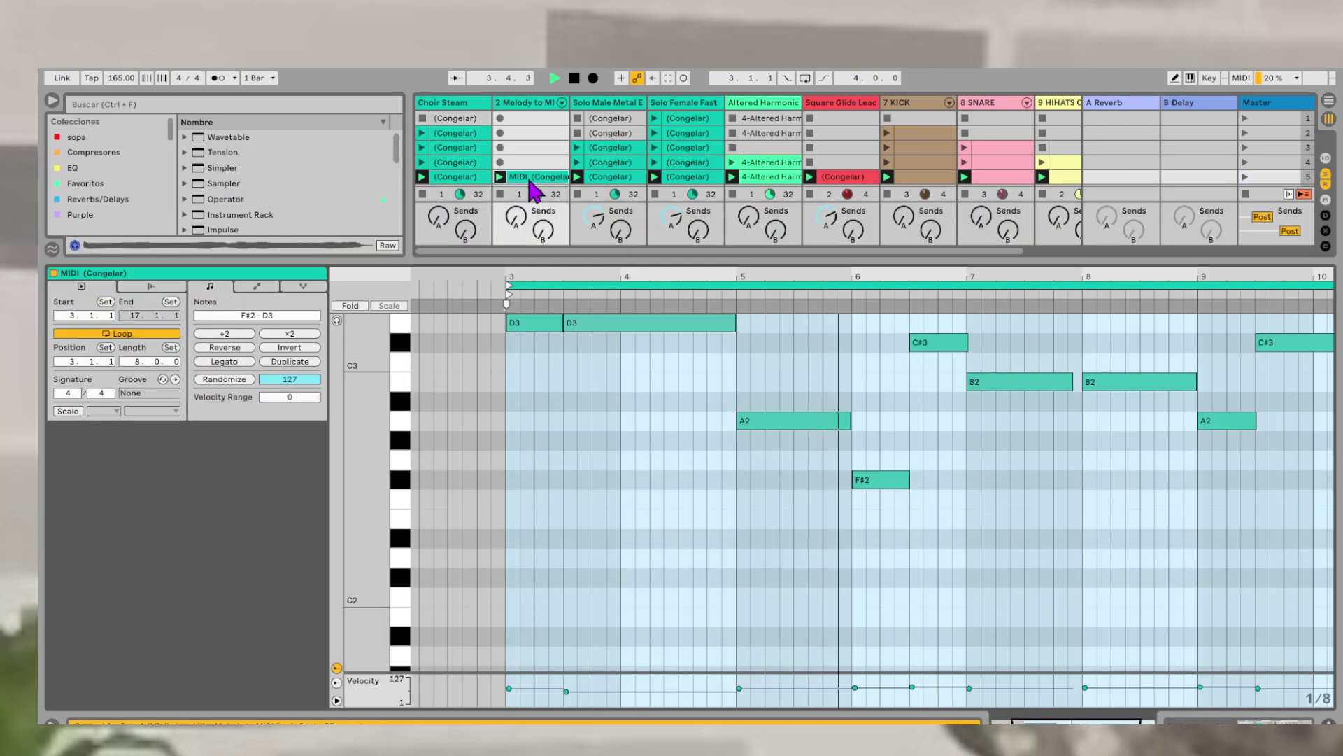
{"action": "scroll", "coordinate": [1036, 497], "scroll_direction": "up", "scroll_amount": 1}
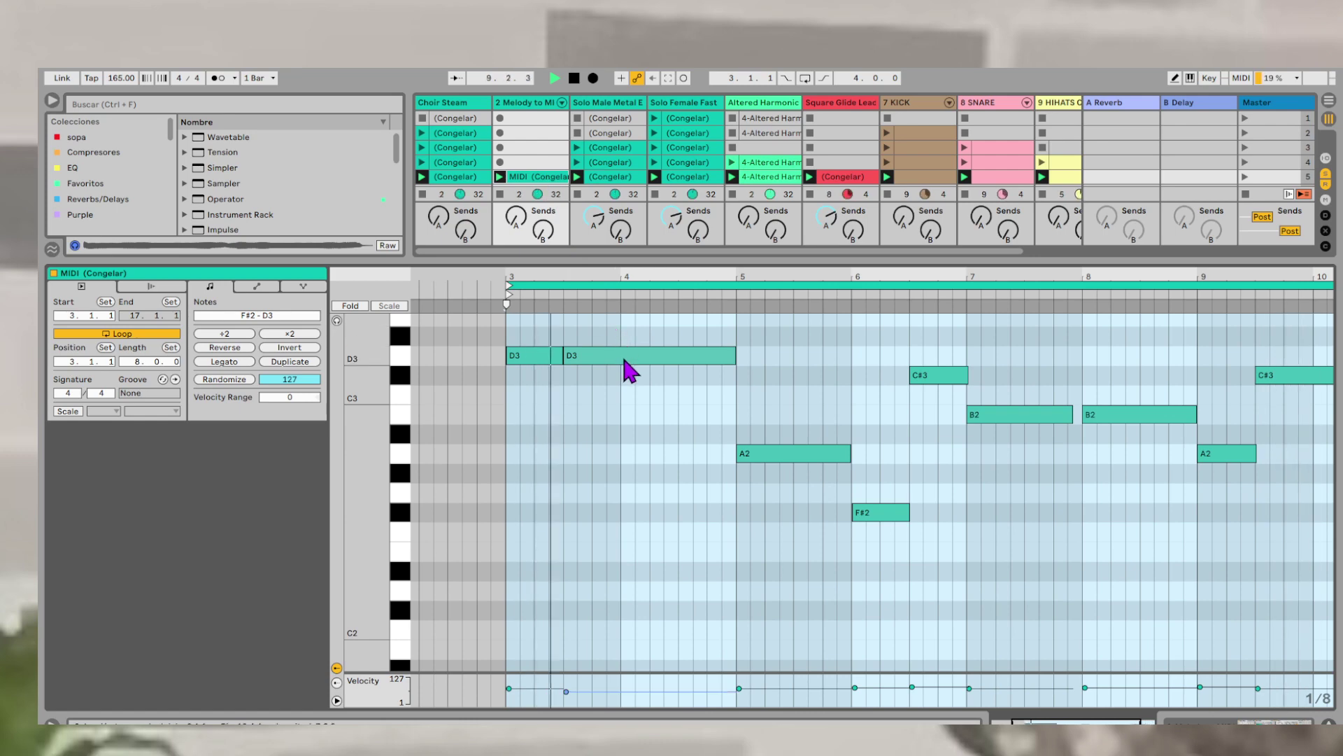
{"action": "key", "text": "shift+Tab"}
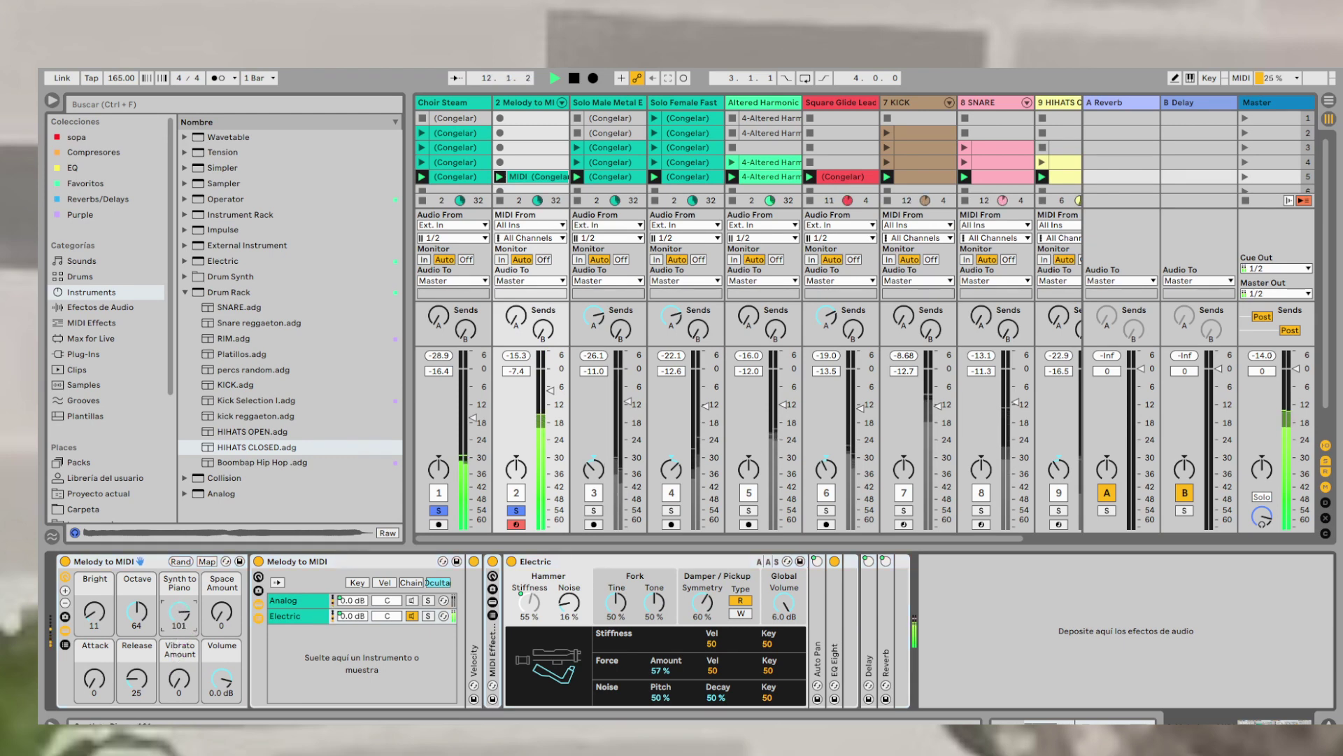
{"action": "left_click_drag", "start_coordinate": [180, 613], "coordinate": [179, 602]}
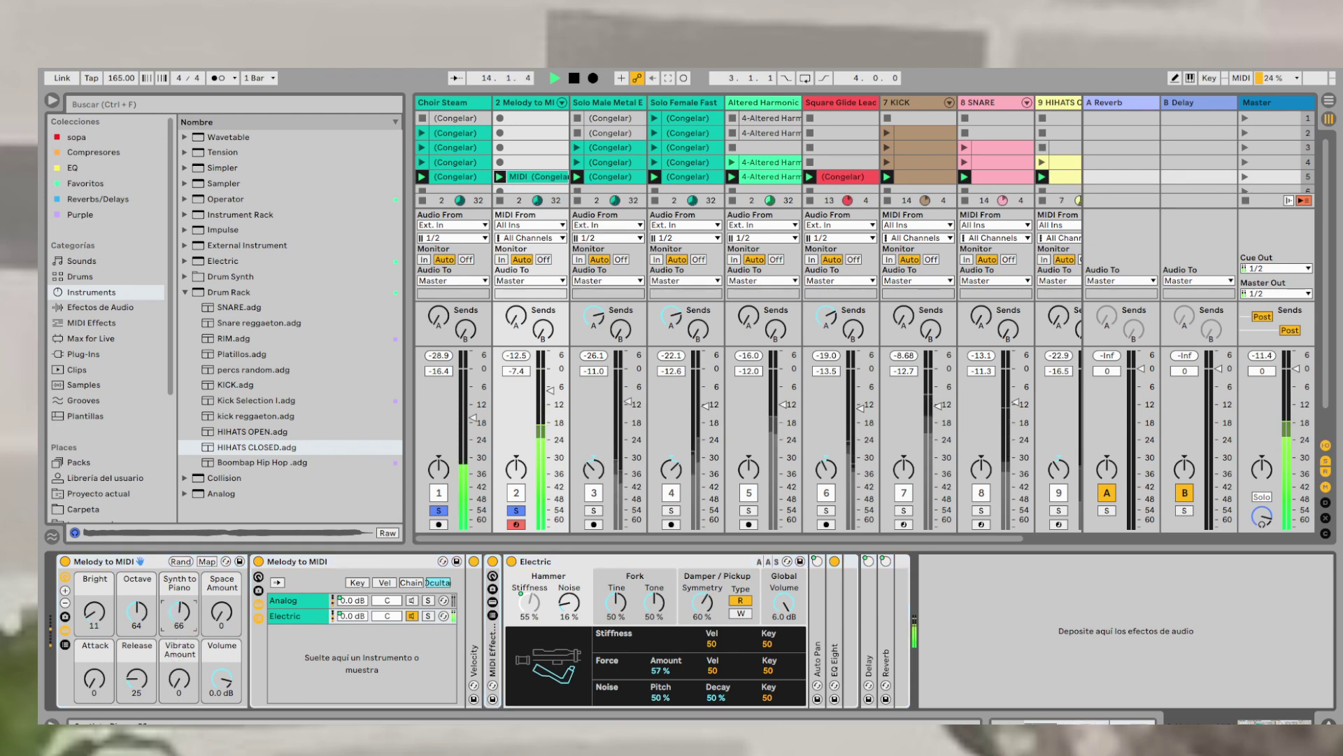
- Turn the rack's Analog chain back on and set the Bright macro to 17 and the Octave macro to 83
{"action": "left_click", "coordinate": [294, 617]}
{"action": "left_click", "coordinate": [411, 603]}
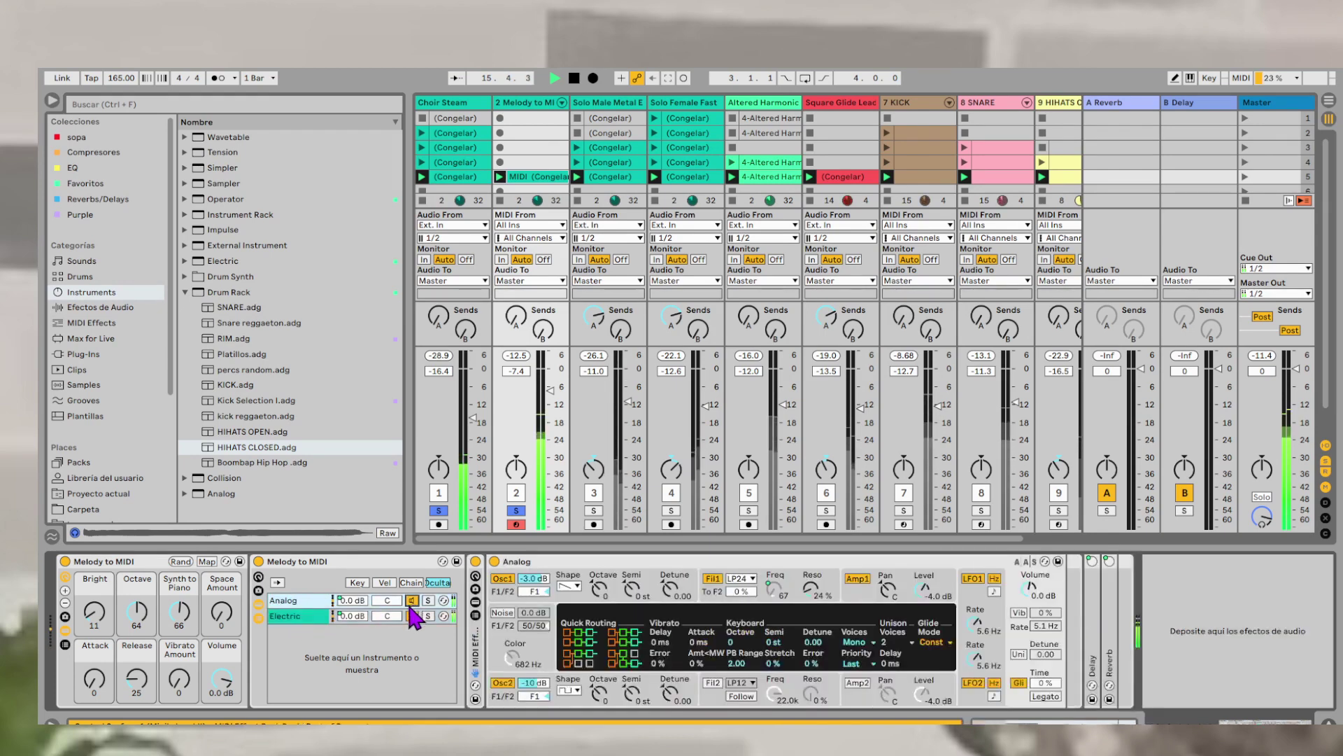
{"action": "left_click", "coordinate": [294, 617]}
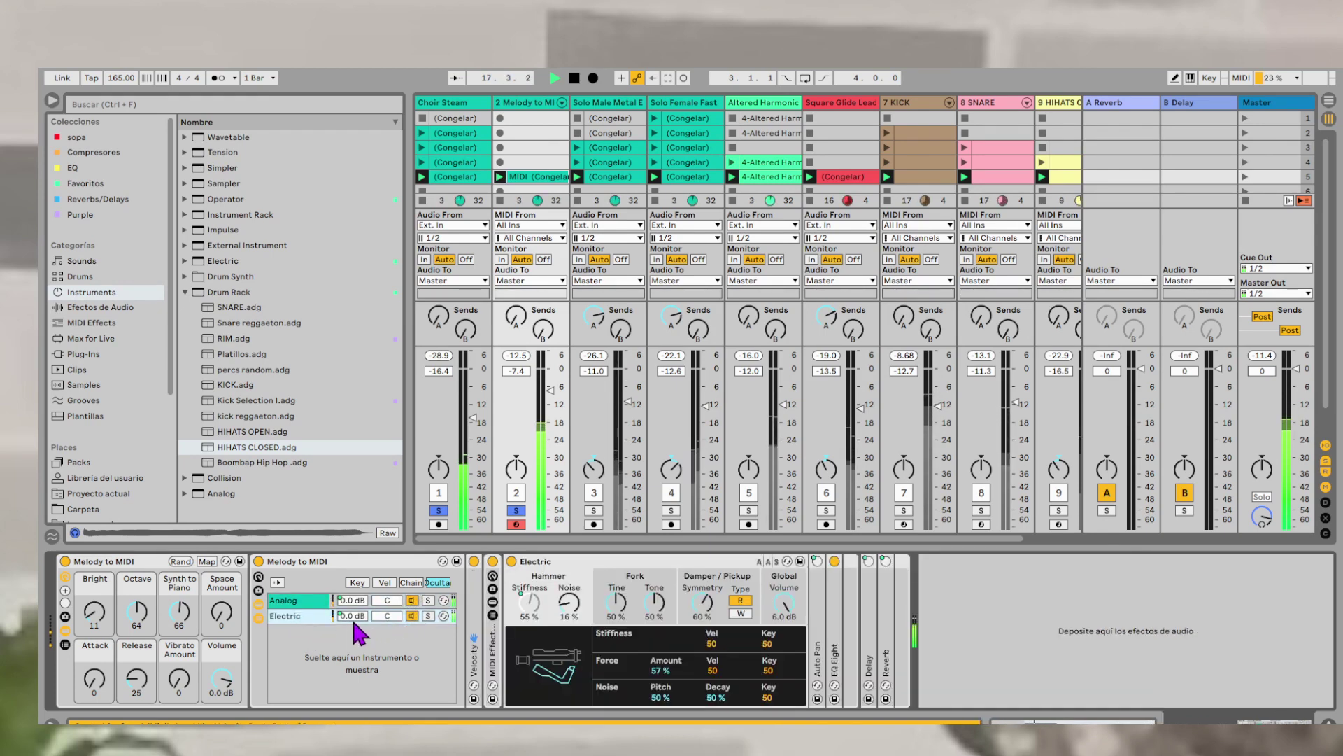
{"action": "left_click_drag", "start_coordinate": [94, 613], "coordinate": [138, 657]}
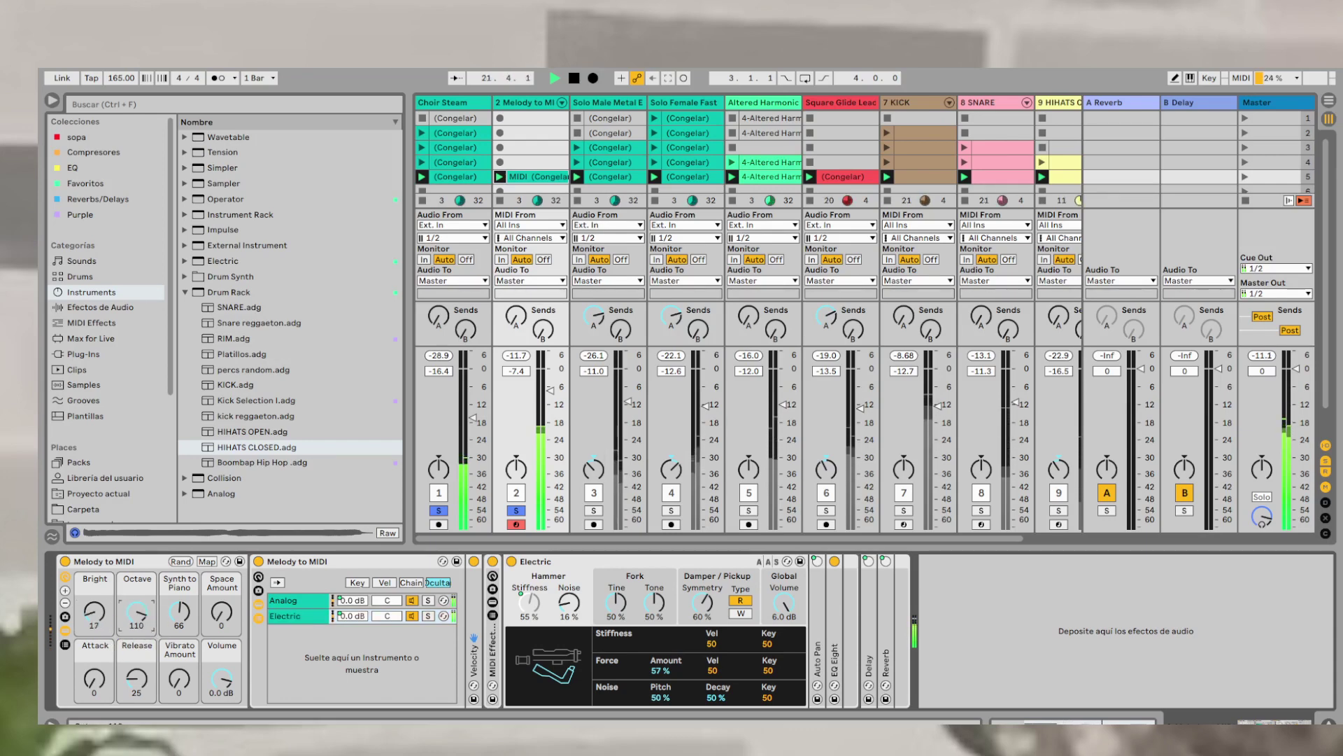
{"action": "left_click_drag", "start_coordinate": [138, 605], "coordinate": [137, 613]}
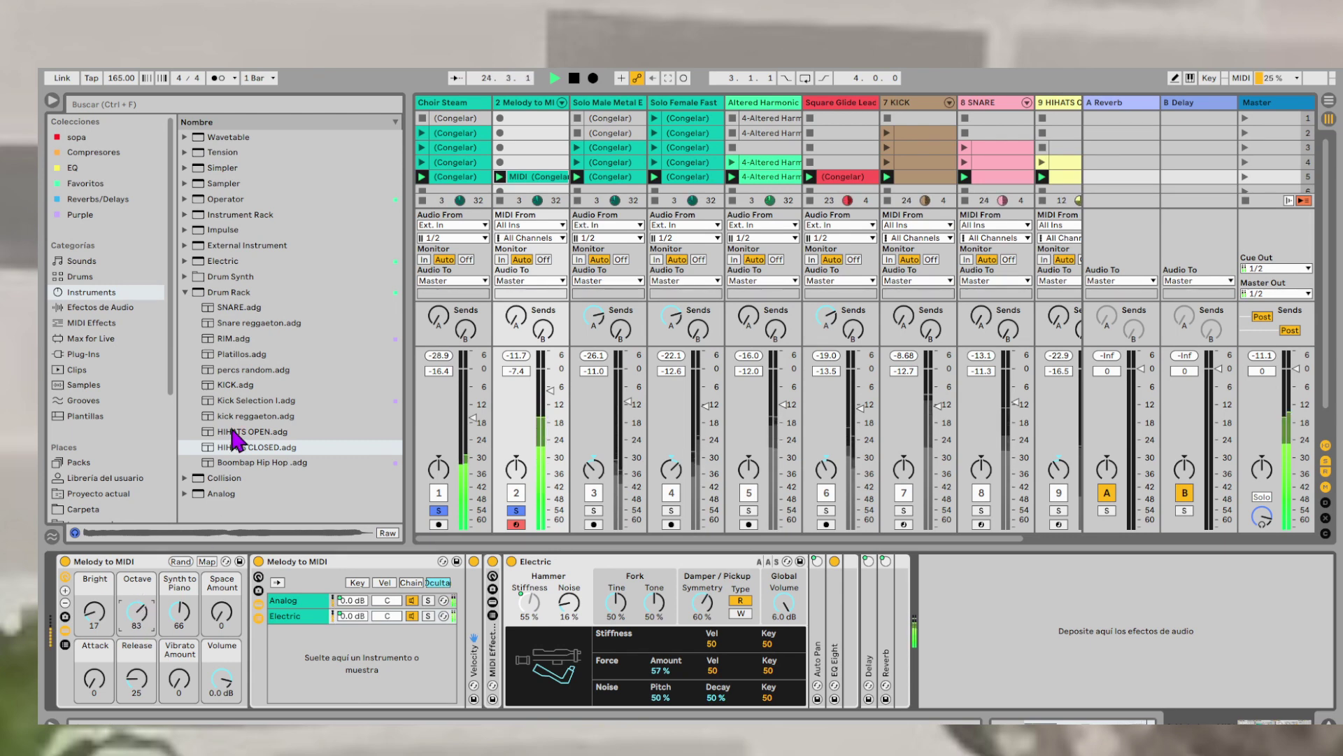
- Load the Operator instrument onto track 2 in place of the Melody to MIDI rack, and start playback
{"action": "left_click", "coordinate": [184, 292]}
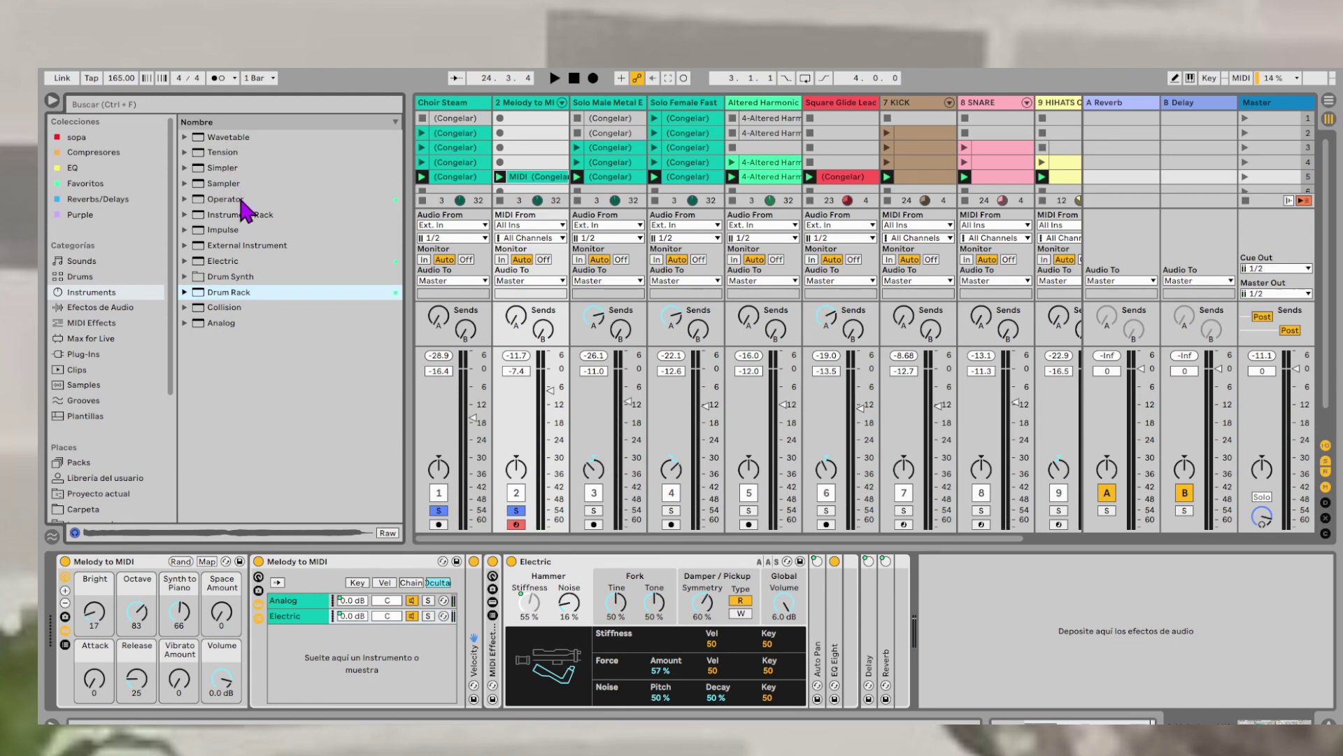
{"action": "left_click_drag", "start_coordinate": [236, 203], "coordinate": [528, 112]}
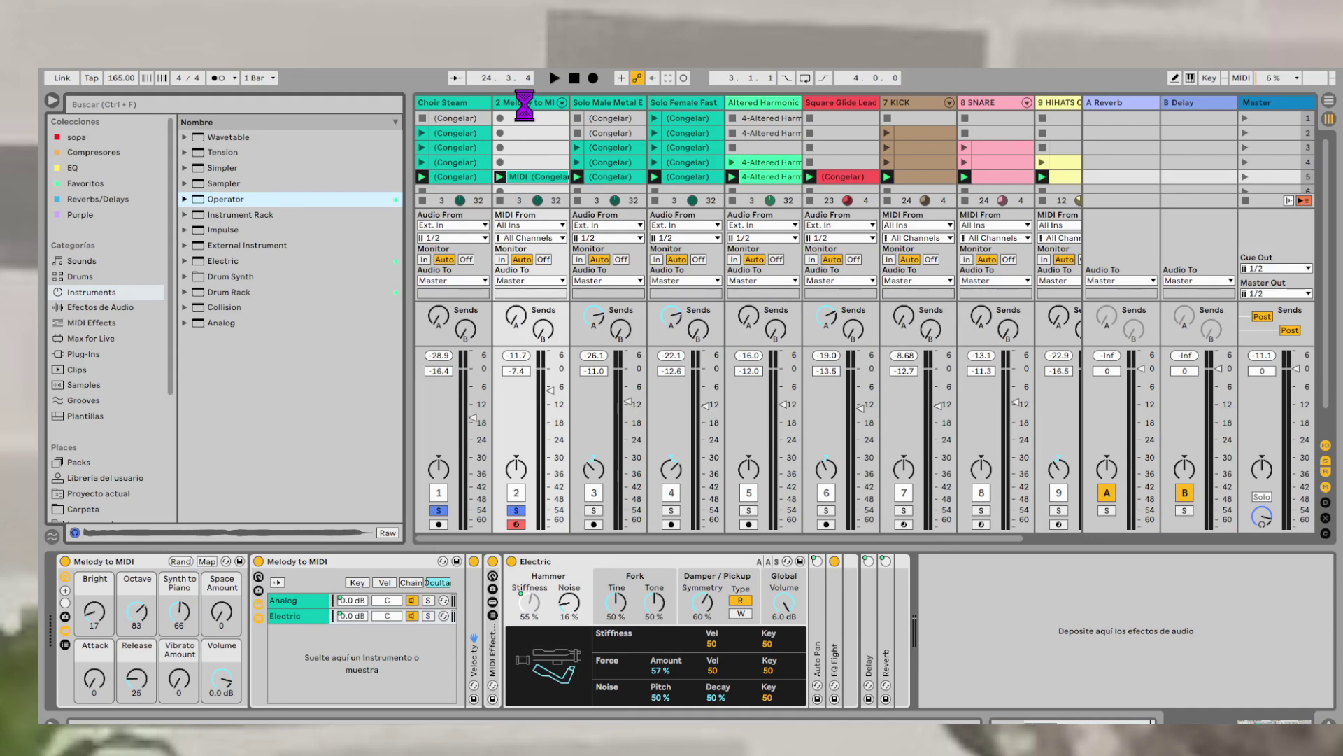
{"action": "key", "text": "space"}
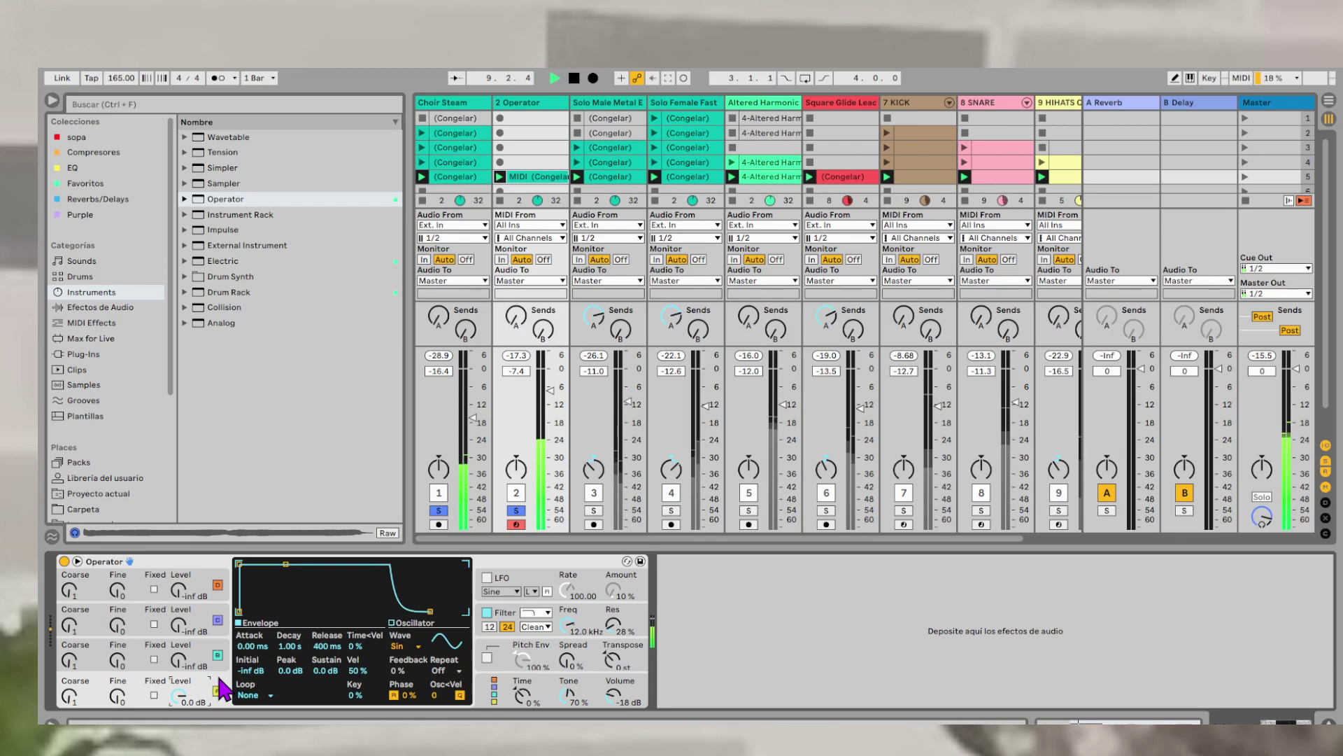
- Choose Operator's two-pair algorithm and bring in oscillator B at -24 dB with a 12.9 ms attack and 28.6 ms decay
{"action": "left_click", "coordinate": [499, 693]}
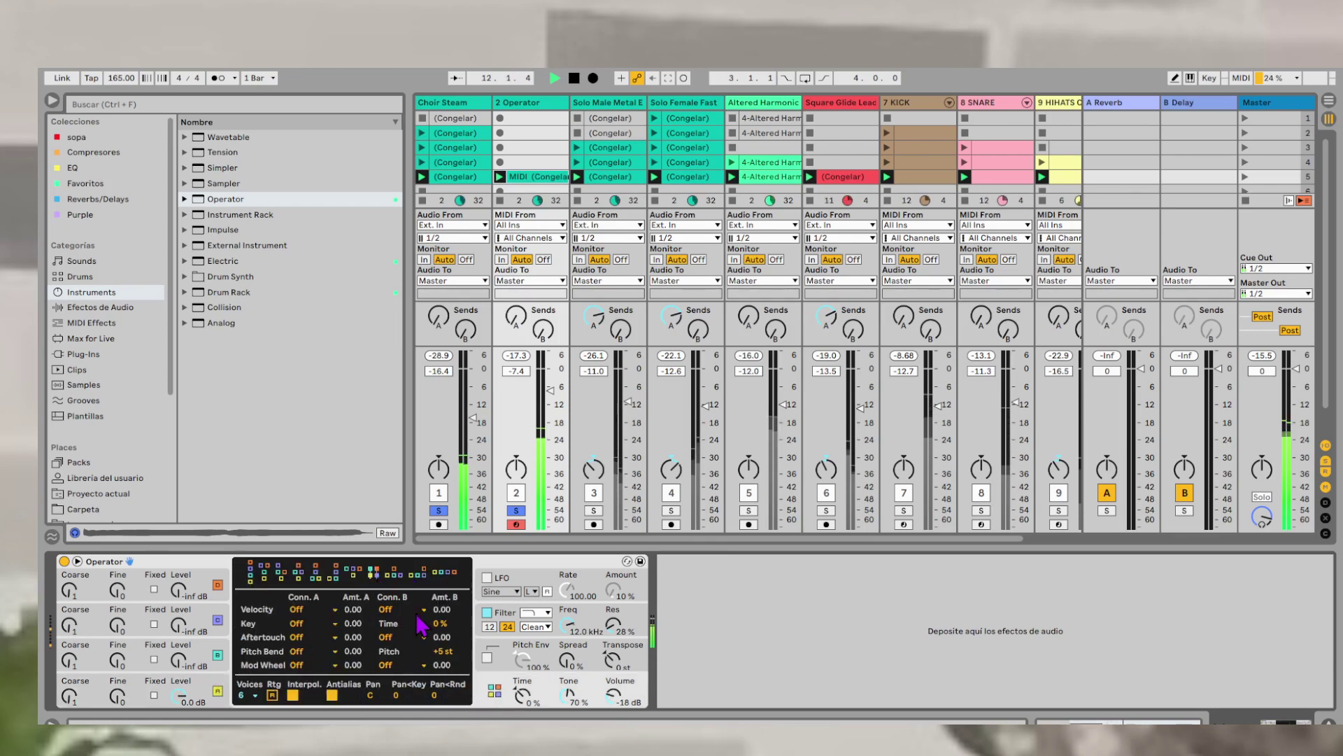
{"action": "left_click_drag", "start_coordinate": [166, 669], "coordinate": [166, 667]}
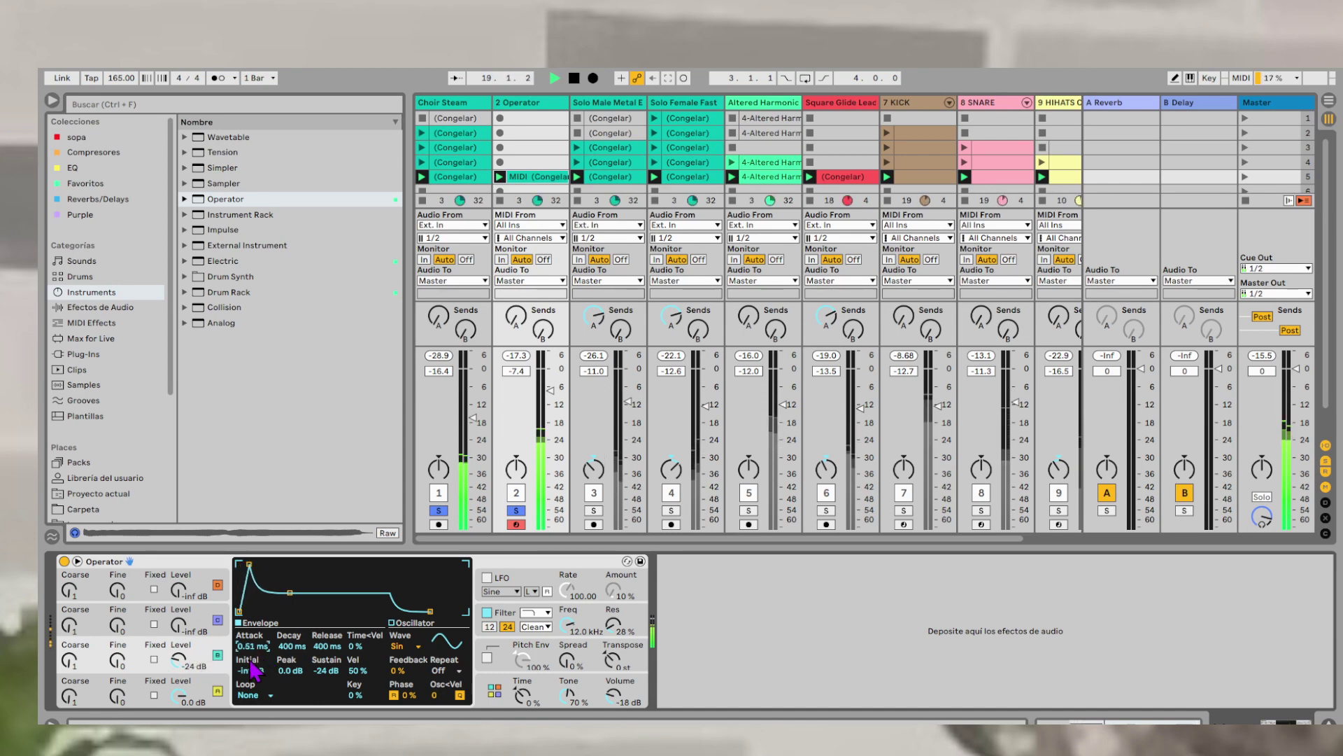
{"action": "left_click_drag", "start_coordinate": [259, 651], "coordinate": [259, 619]}
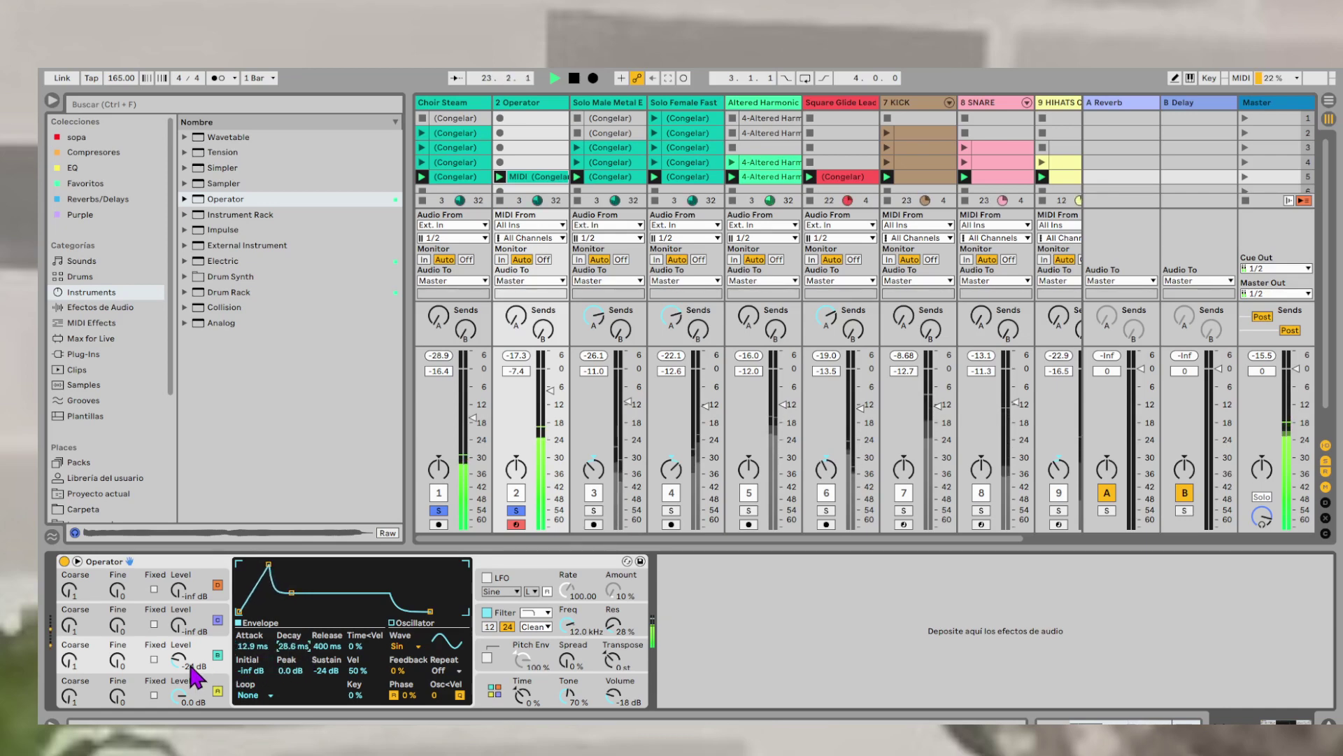
- Balance the oscillator levels, with oscillator B at -10 dB and oscillator A at 0.0 dB
{"action": "left_click_drag", "start_coordinate": [188, 687], "coordinate": [188, 706]}
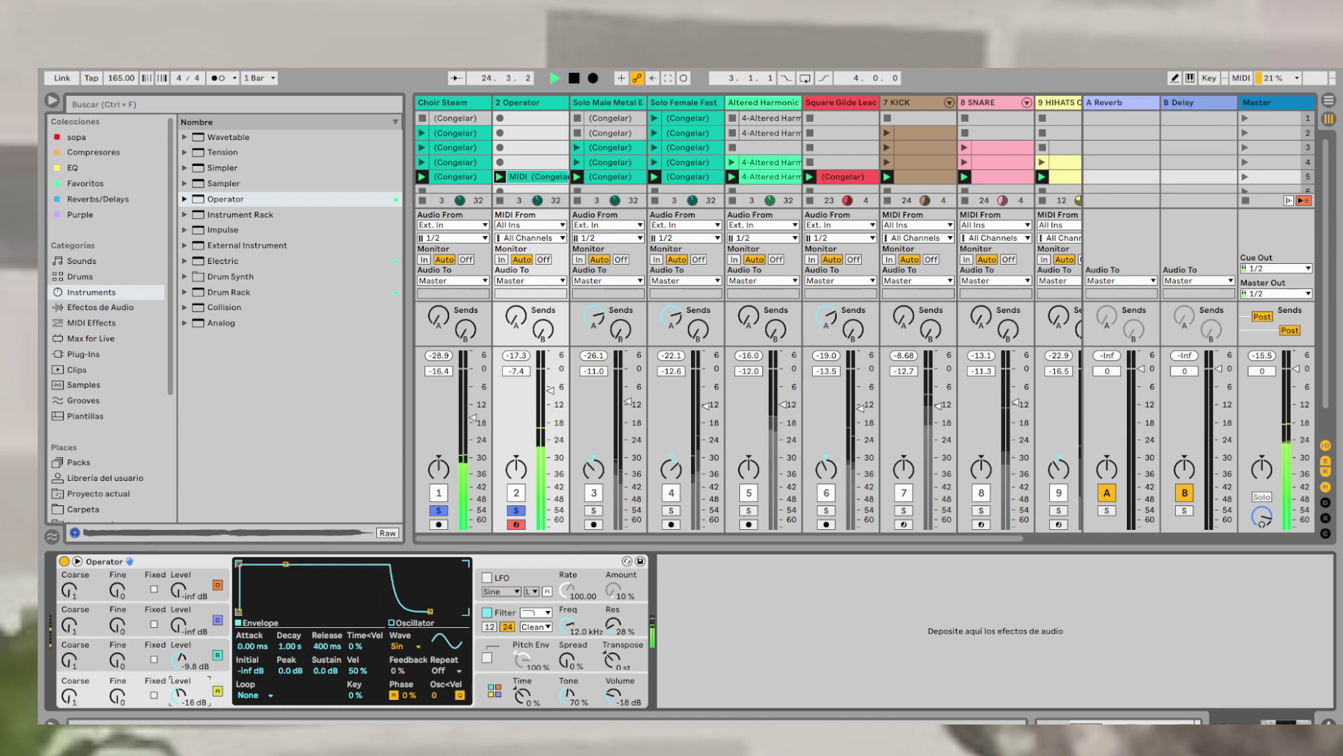
{"action": "left_click_drag", "start_coordinate": [179, 659], "coordinate": [181, 698]}
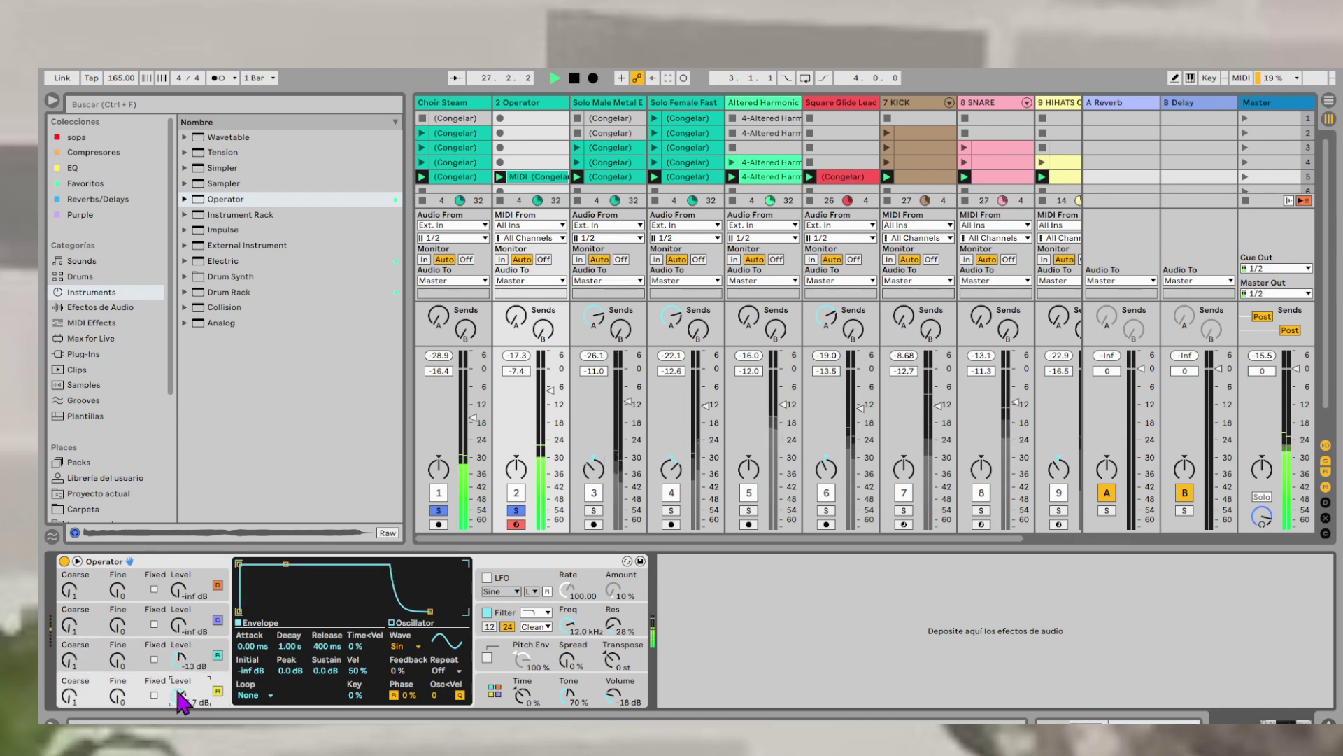
{"action": "left_click_drag", "start_coordinate": [180, 669], "coordinate": [181, 665]}
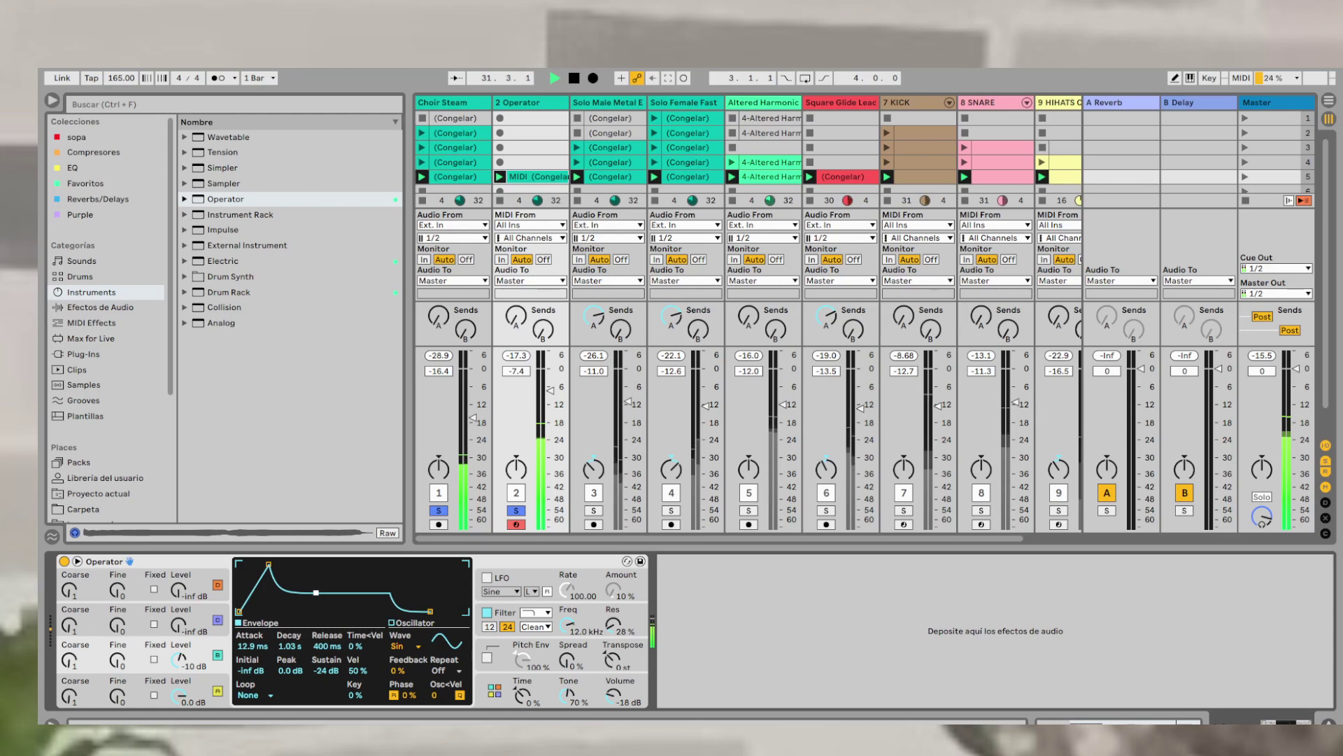
- Shape oscillator B with a 0.56 ms attack, 60.0 s decay and -26 dB sustain, and set its waveform to Square 3
{"action": "left_click_drag", "start_coordinate": [316, 592], "coordinate": [337, 594]}
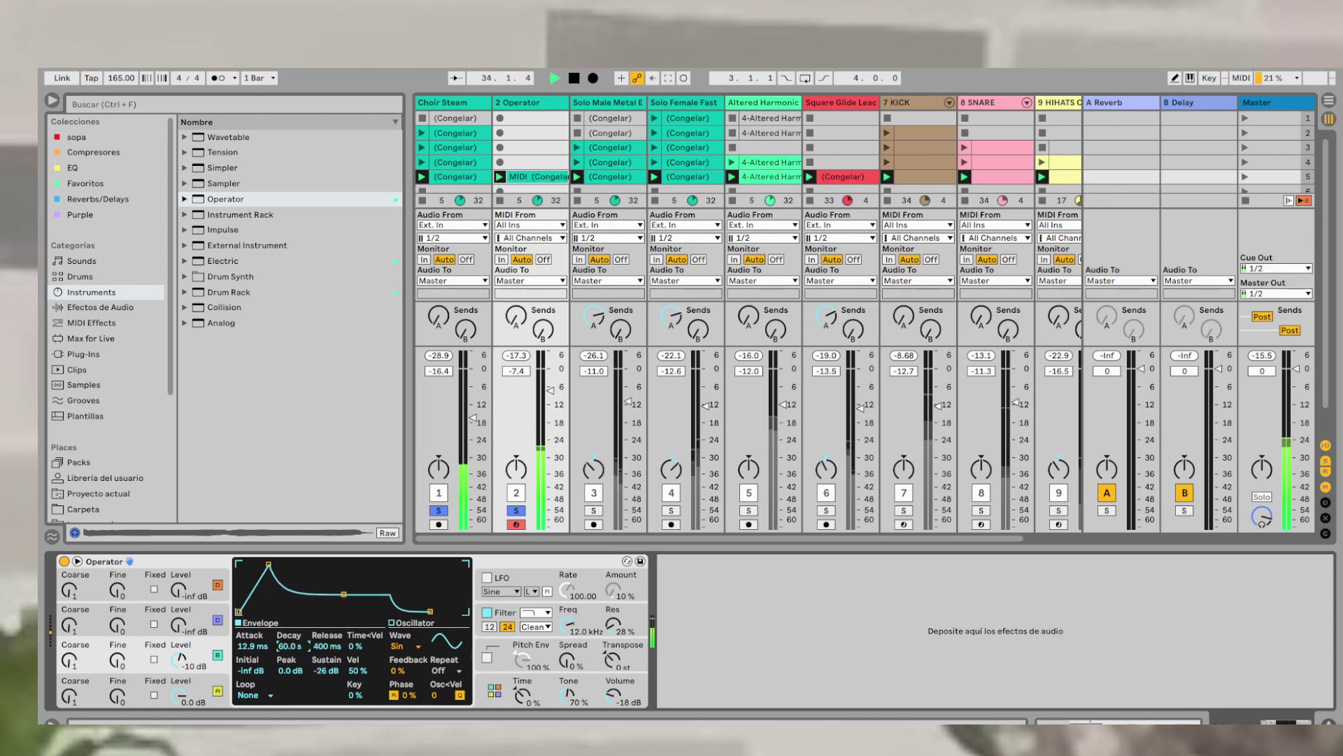
{"action": "left_click_drag", "start_coordinate": [269, 563], "coordinate": [247, 563]}
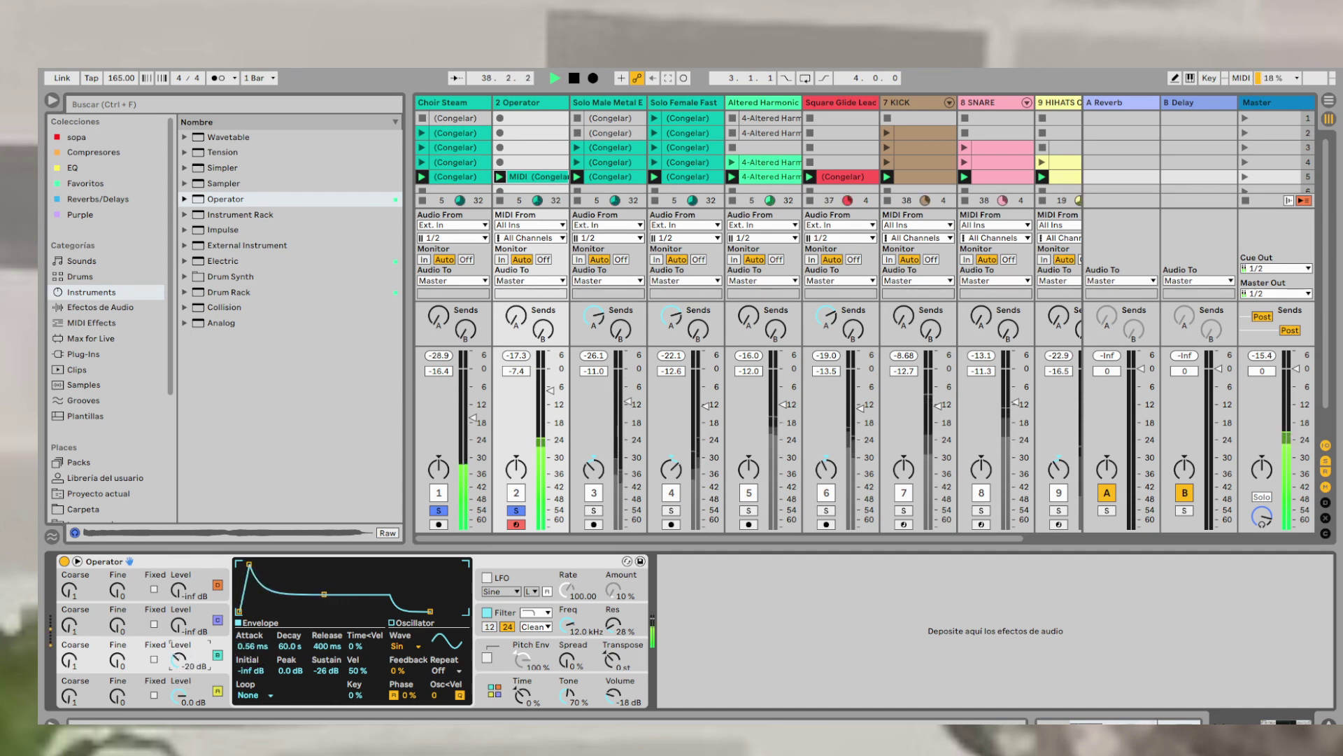
{"action": "left_click", "coordinate": [420, 647]}
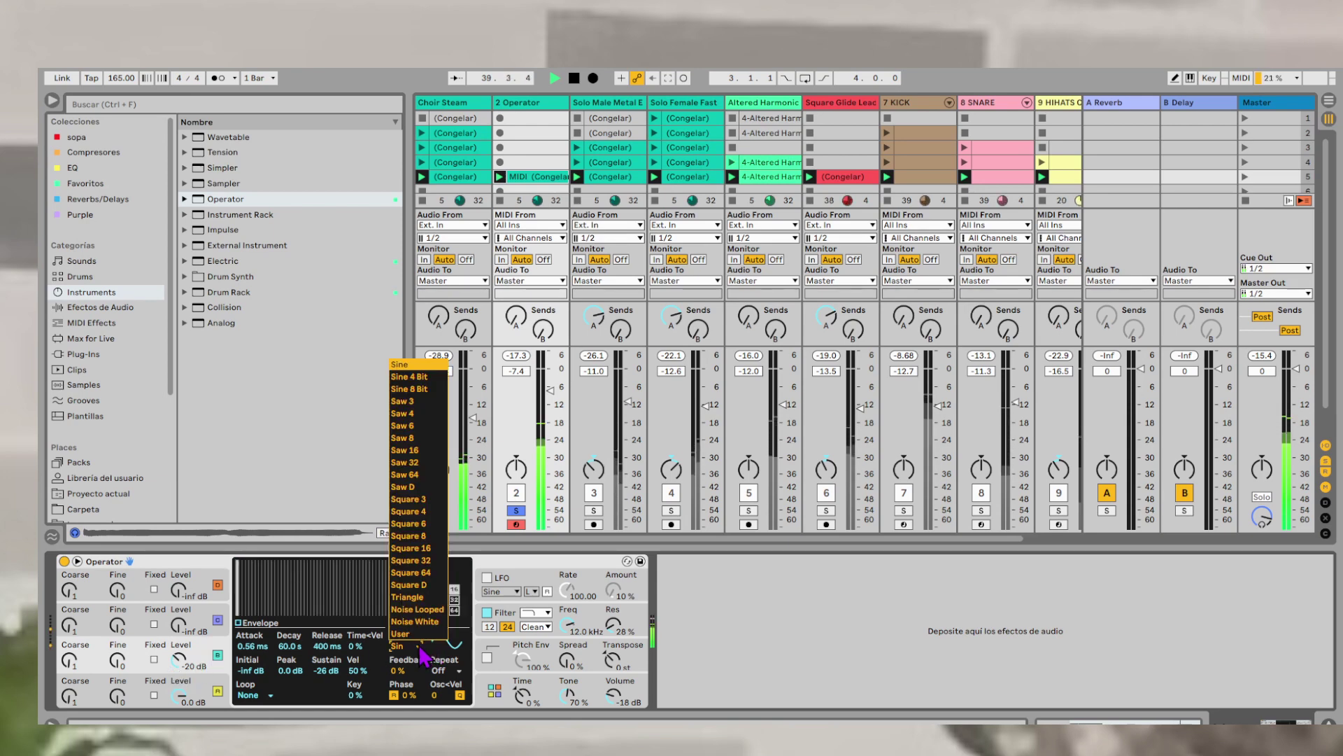
{"action": "left_click", "coordinate": [412, 500]}
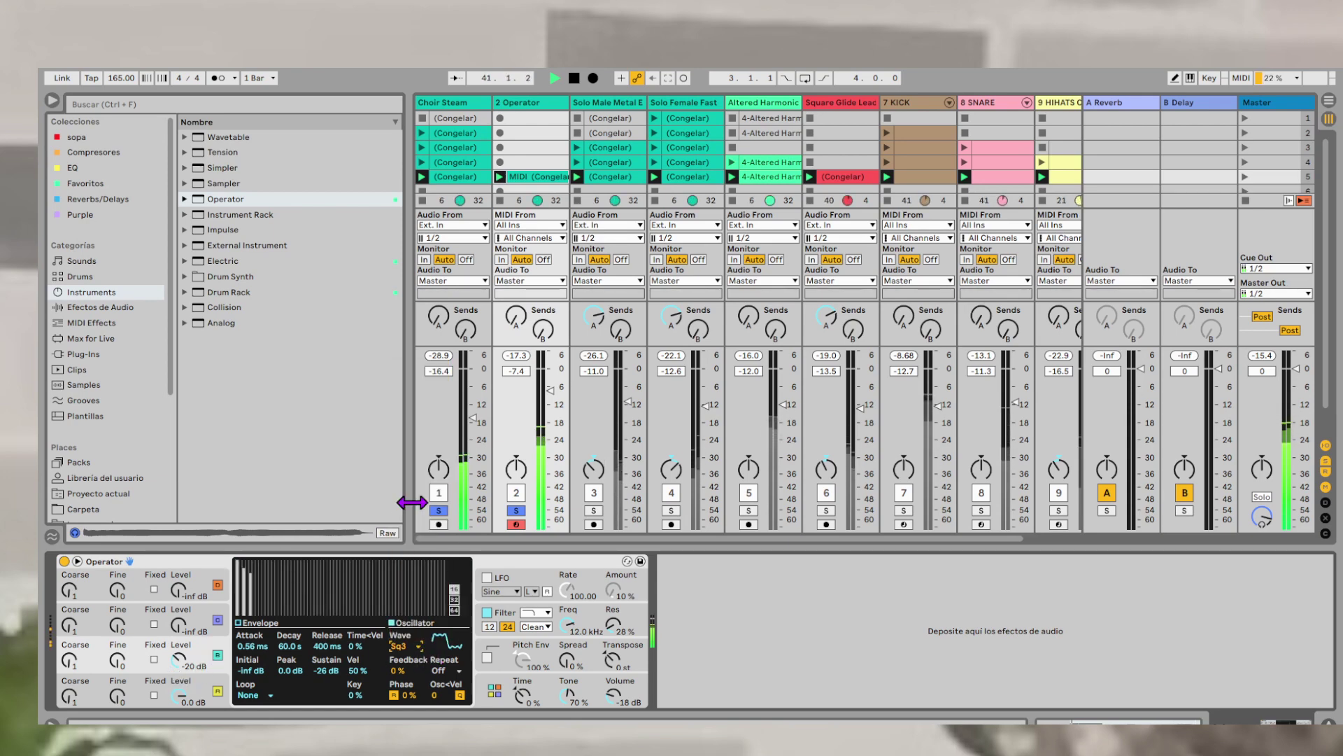
- Refine oscillator B's envelope with a 1.75 ms attack and set its level to -17 dB
{"action": "left_click", "coordinate": [237, 632]}
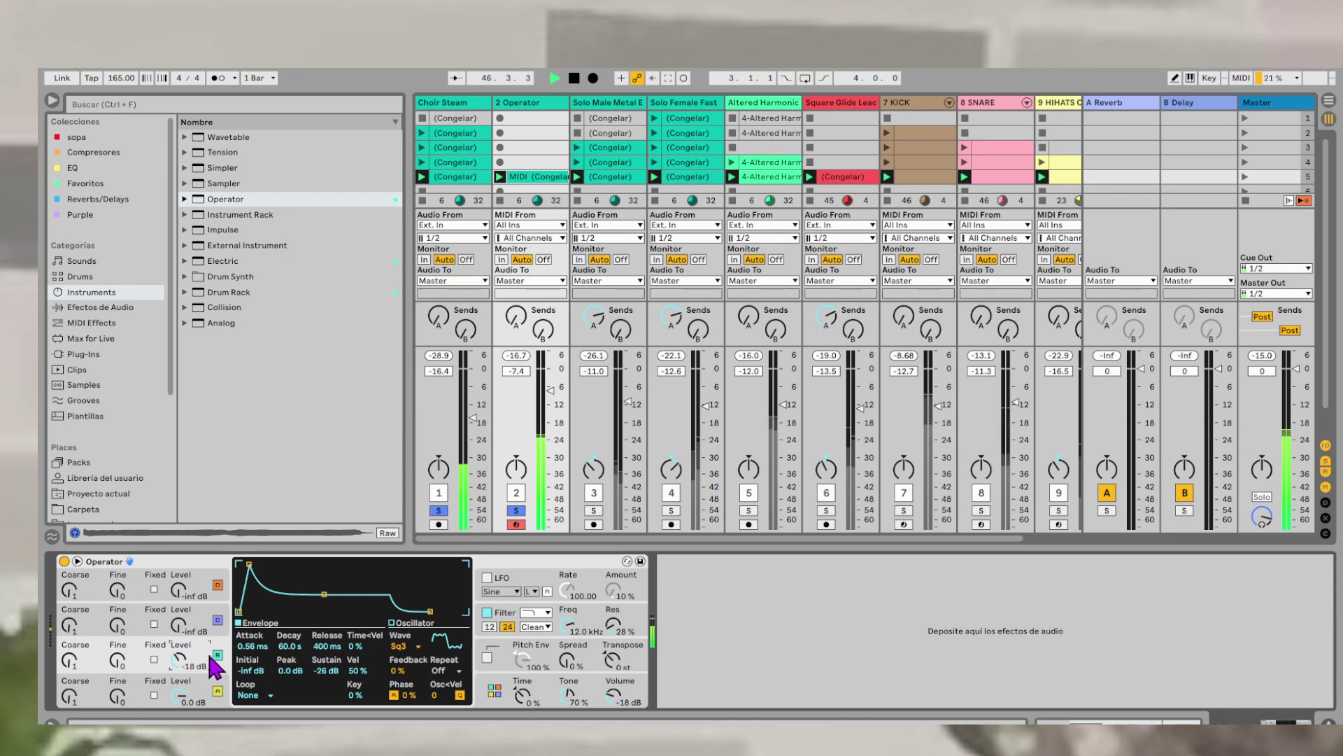
{"action": "left_click_drag", "start_coordinate": [252, 646], "coordinate": [252, 640]}
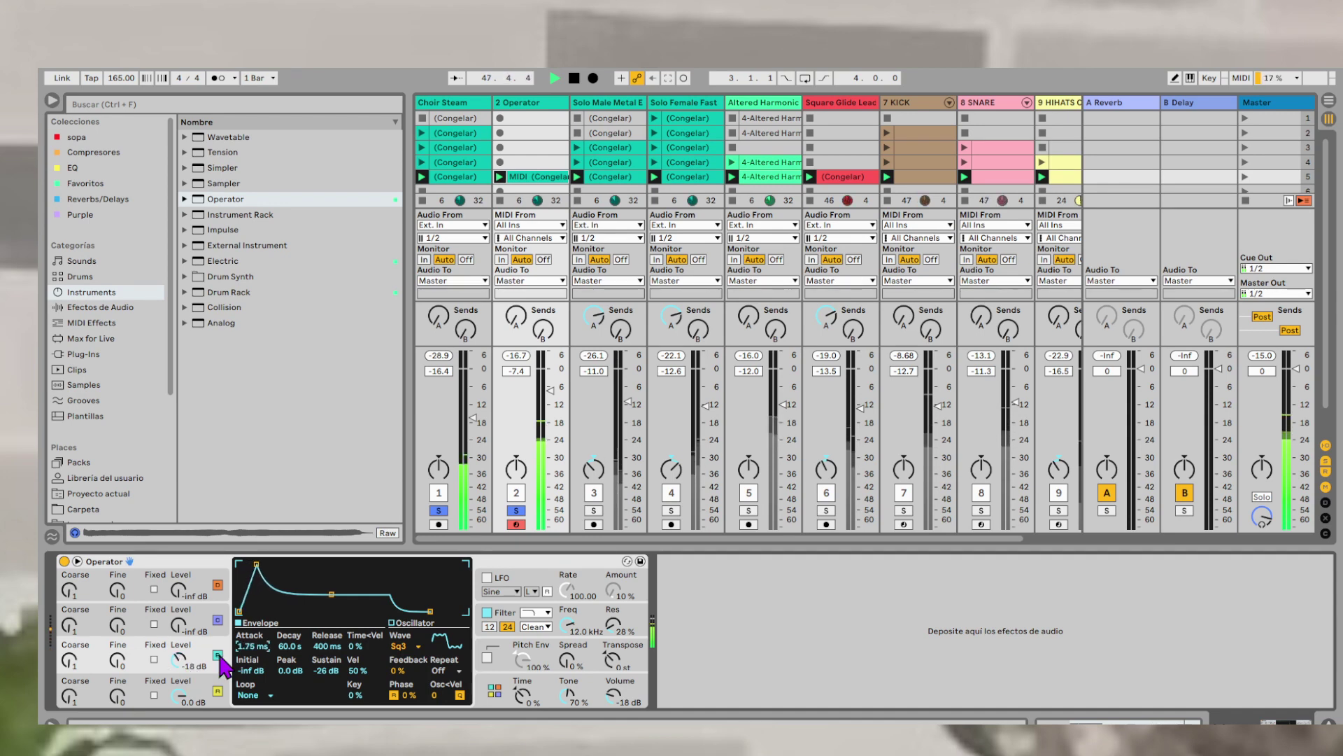
{"action": "left_click", "coordinate": [187, 662]}
- Choose another Operator algorithm and bring in oscillator C at -32 dB with a 3.41 ms attack and 749 ms decay
{"action": "left_click", "coordinate": [495, 687]}
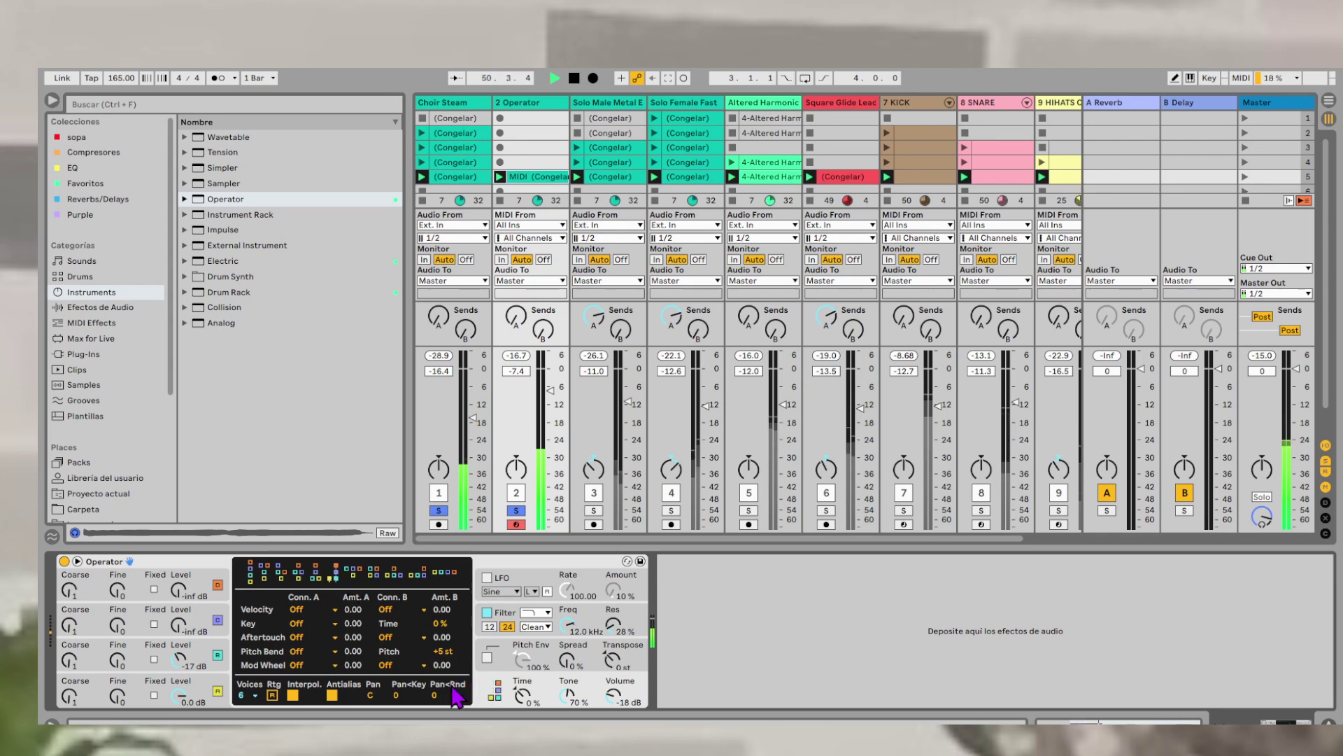
{"action": "left_click", "coordinate": [185, 659]}
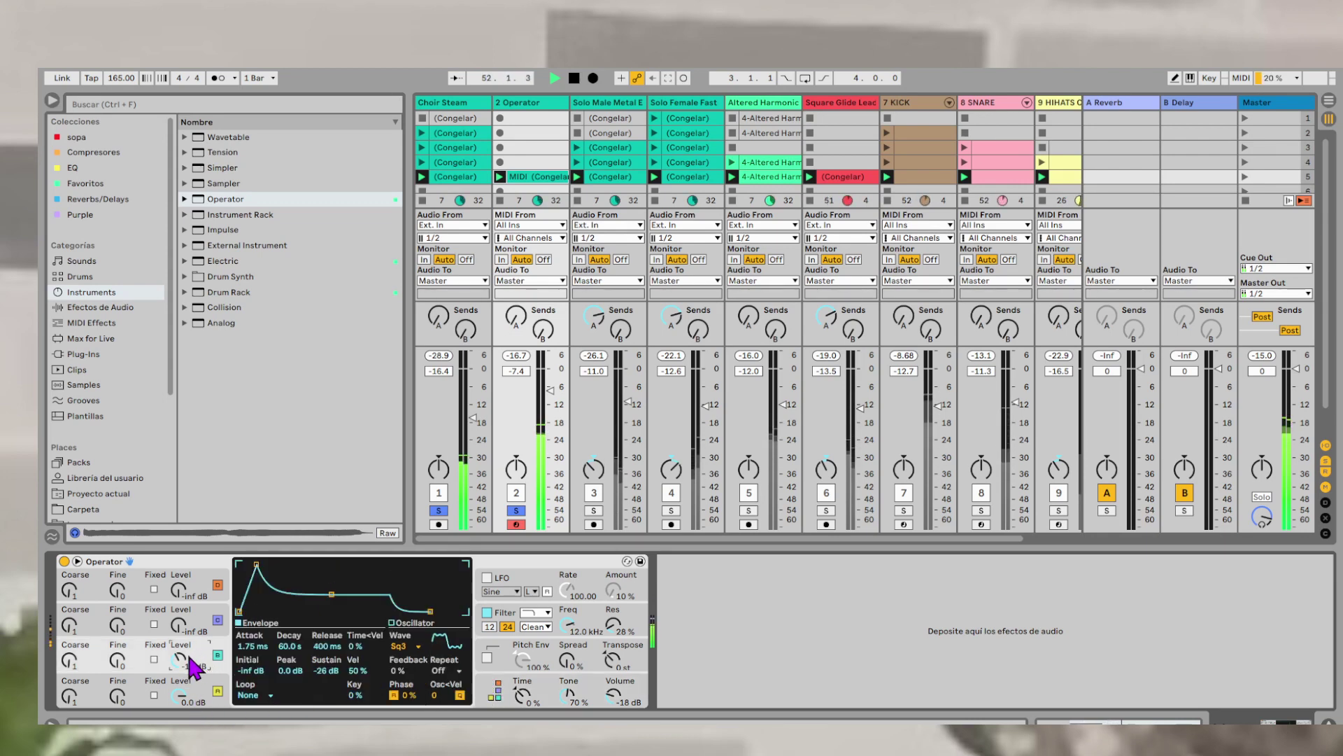
{"action": "left_click_drag", "start_coordinate": [186, 626], "coordinate": [187, 602]}
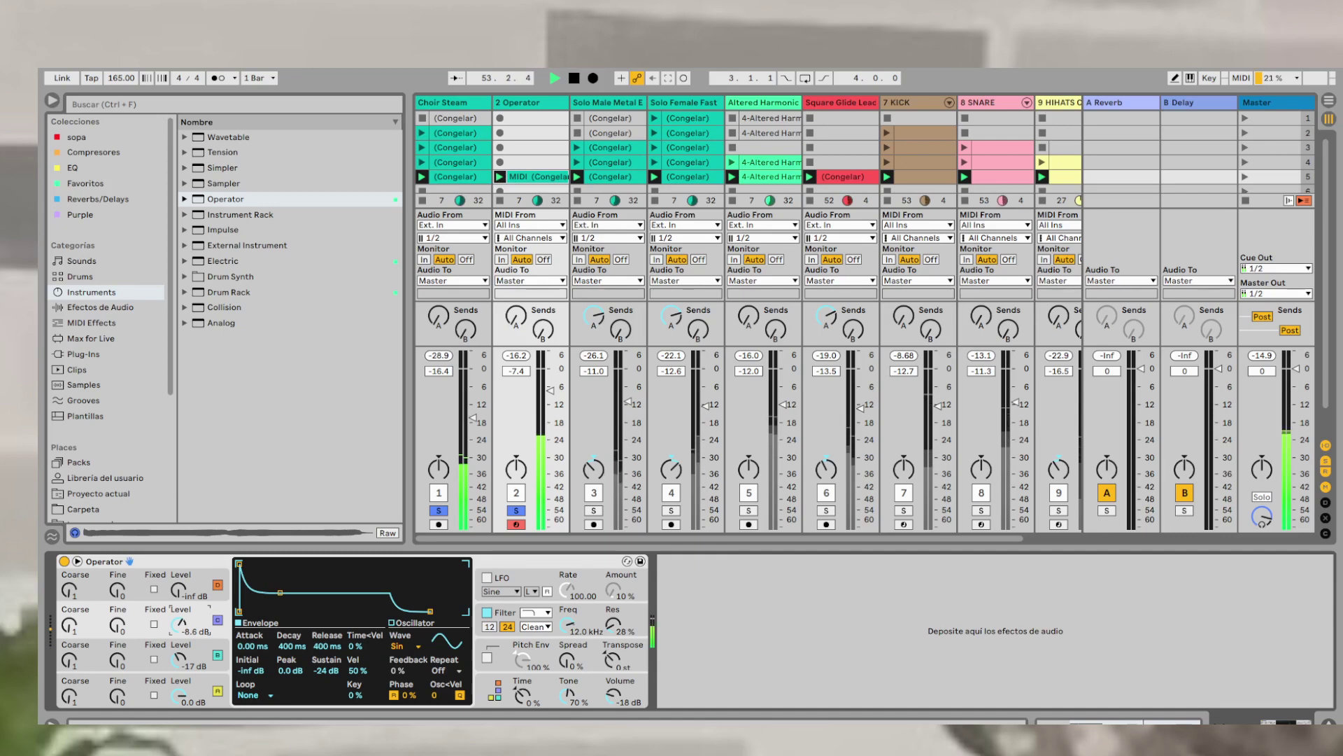
{"action": "mouse_move", "coordinate": [251, 646]}
{"action": "left_mouse_down"}
{"action": "mouse_move", "coordinate": [252, 630]}
{"action": "mouse_move", "coordinate": [272, 656]}
{"action": "left_mouse_up"}
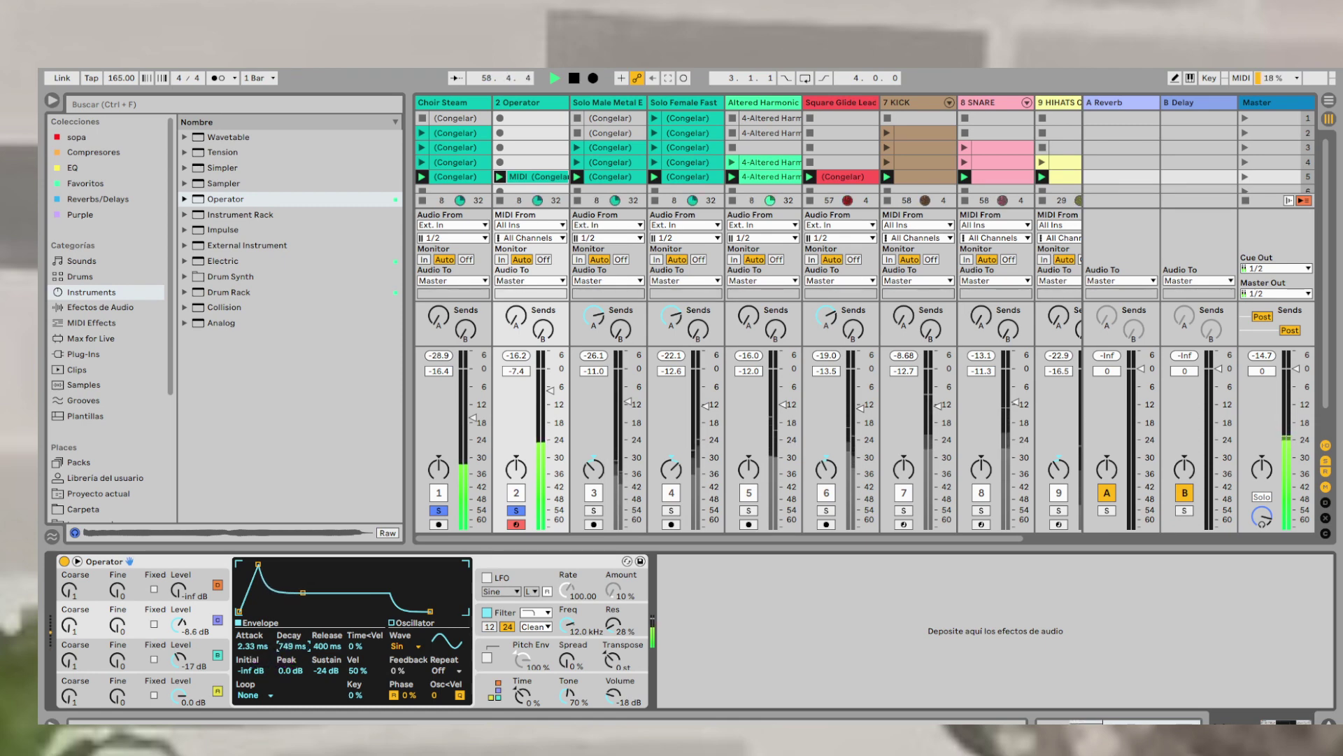
{"action": "left_click_drag", "start_coordinate": [253, 646], "coordinate": [181, 654]}
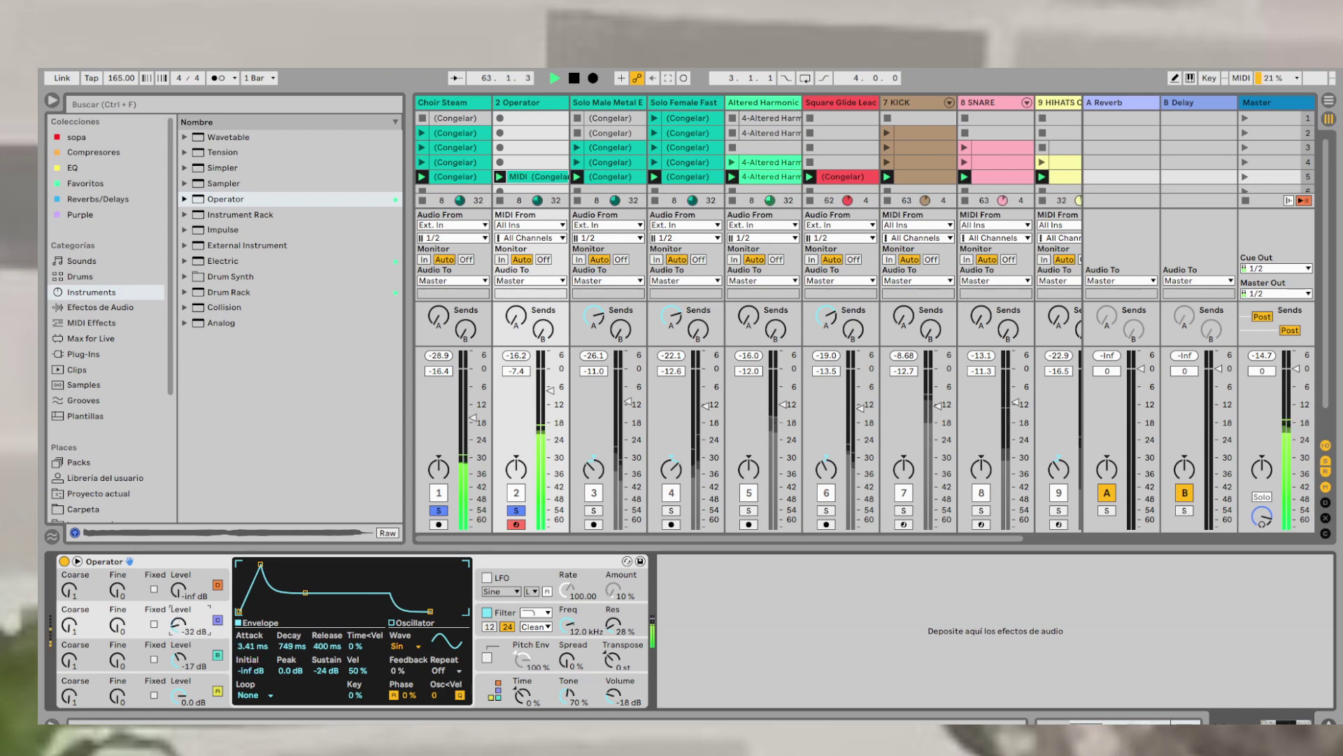
- Lower the Operator track's volume to -18.6 dB, balancing it with tracks 3, 4 and 5 soloed alongside
{"action": "left_click_drag", "start_coordinate": [517, 372], "coordinate": [517, 394]}
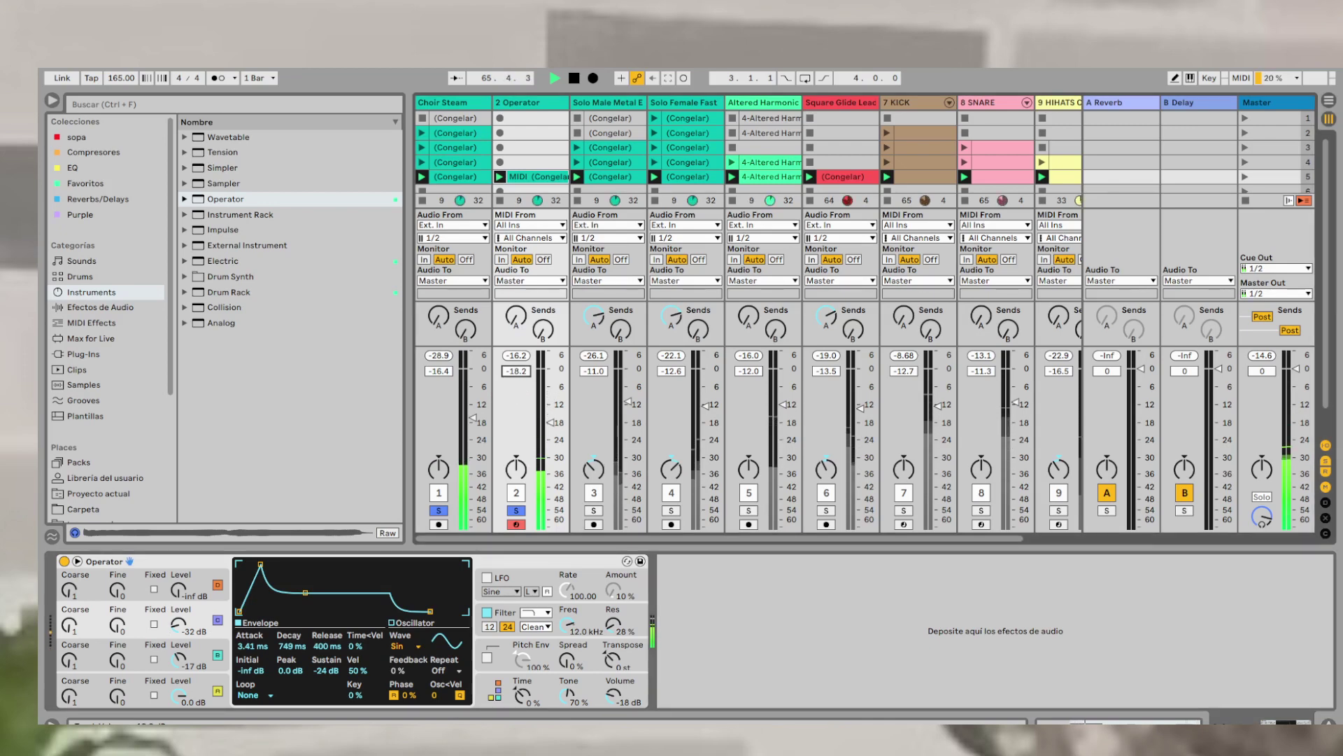
{"action": "left_click", "coordinate": [594, 510]}
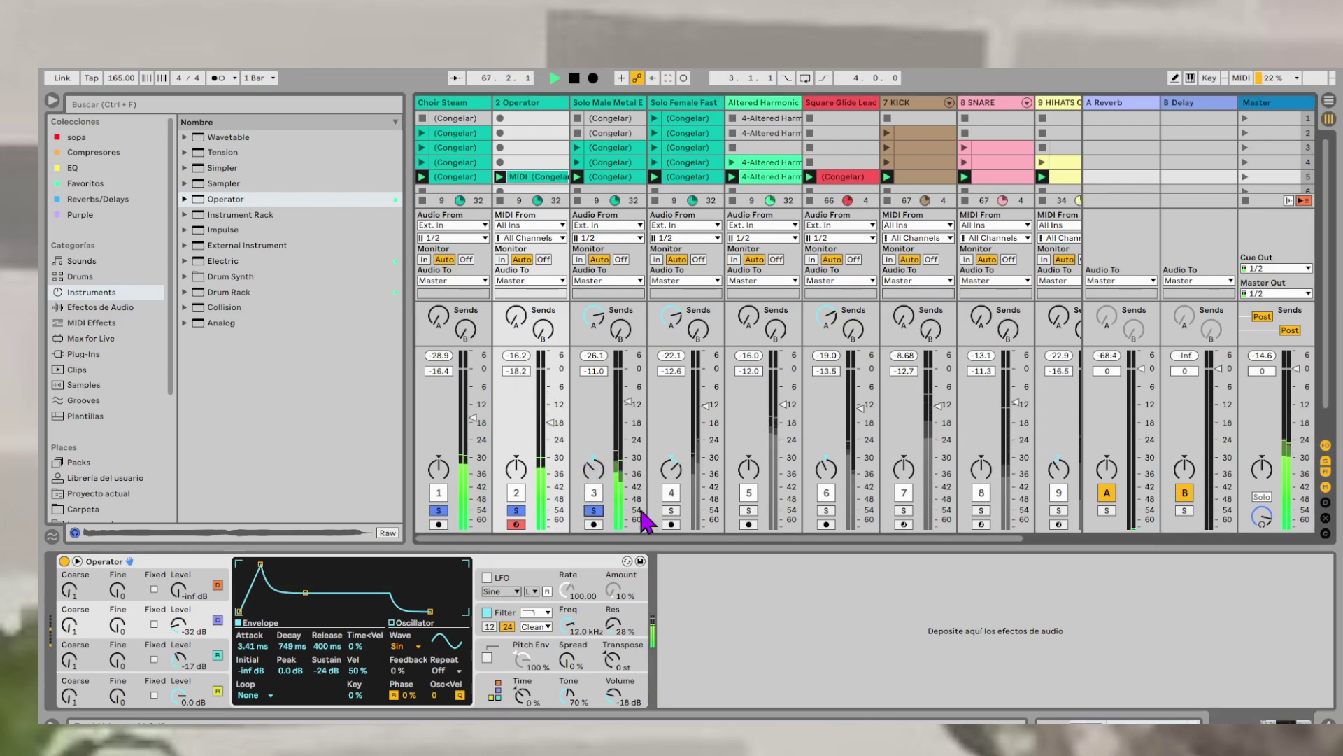
{"action": "left_click", "coordinate": [671, 510]}
{"action": "left_click", "coordinate": [748, 510]}
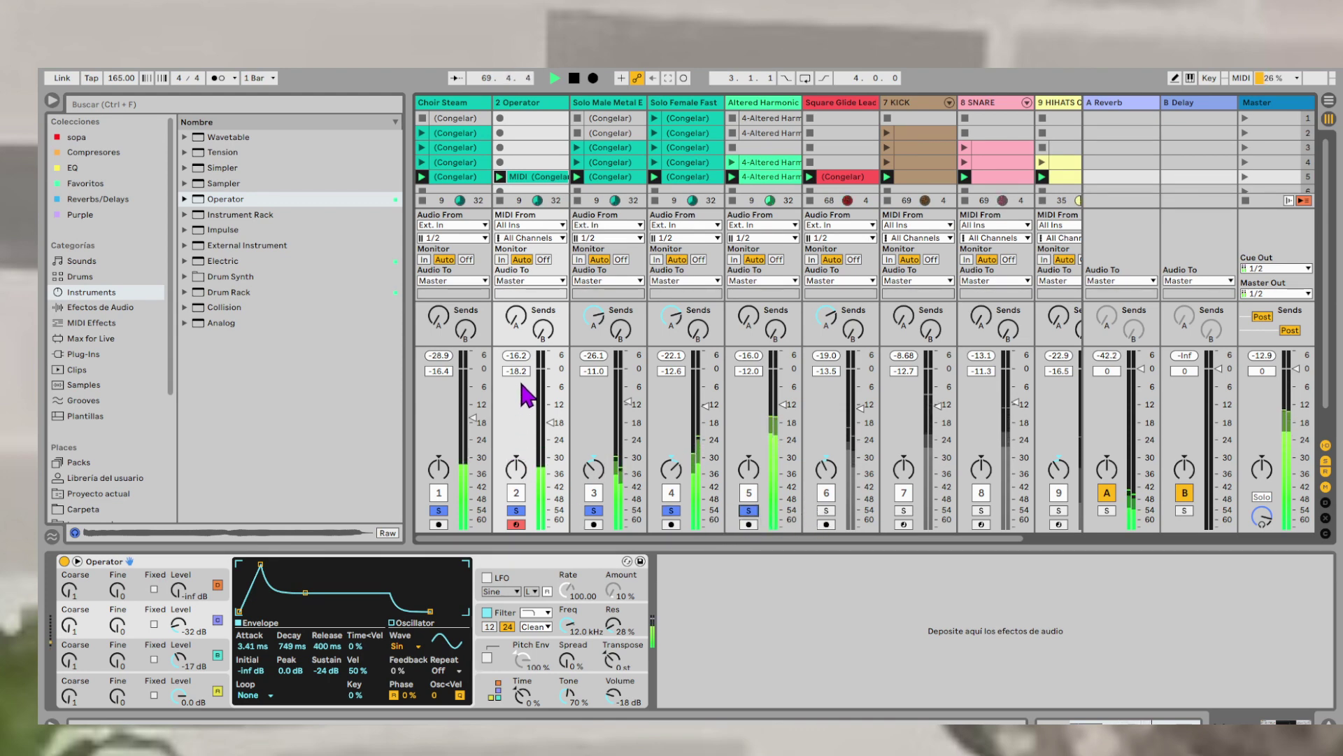
{"action": "left_click_drag", "start_coordinate": [517, 372], "coordinate": [518, 374]}
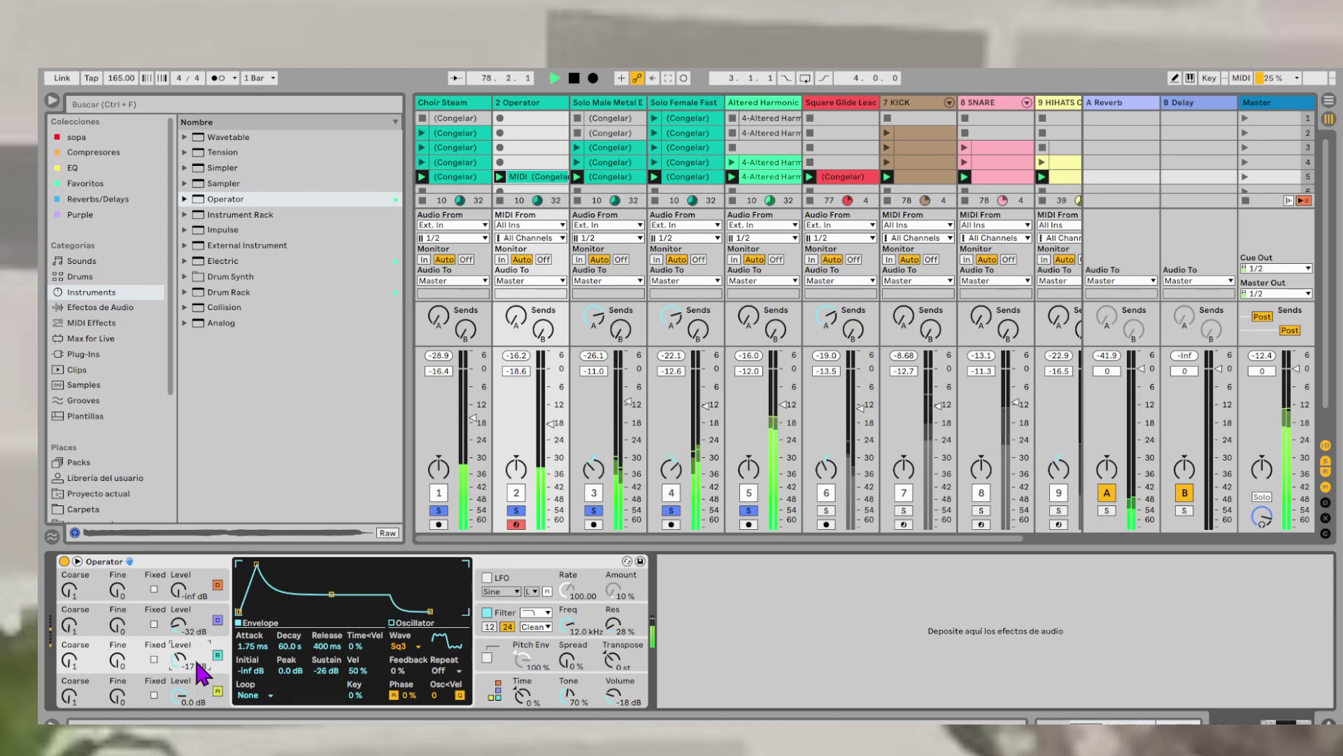
- Set Operator's Spread to 100% and its Transpose to +12 st
{"action": "left_click", "coordinate": [551, 671]}
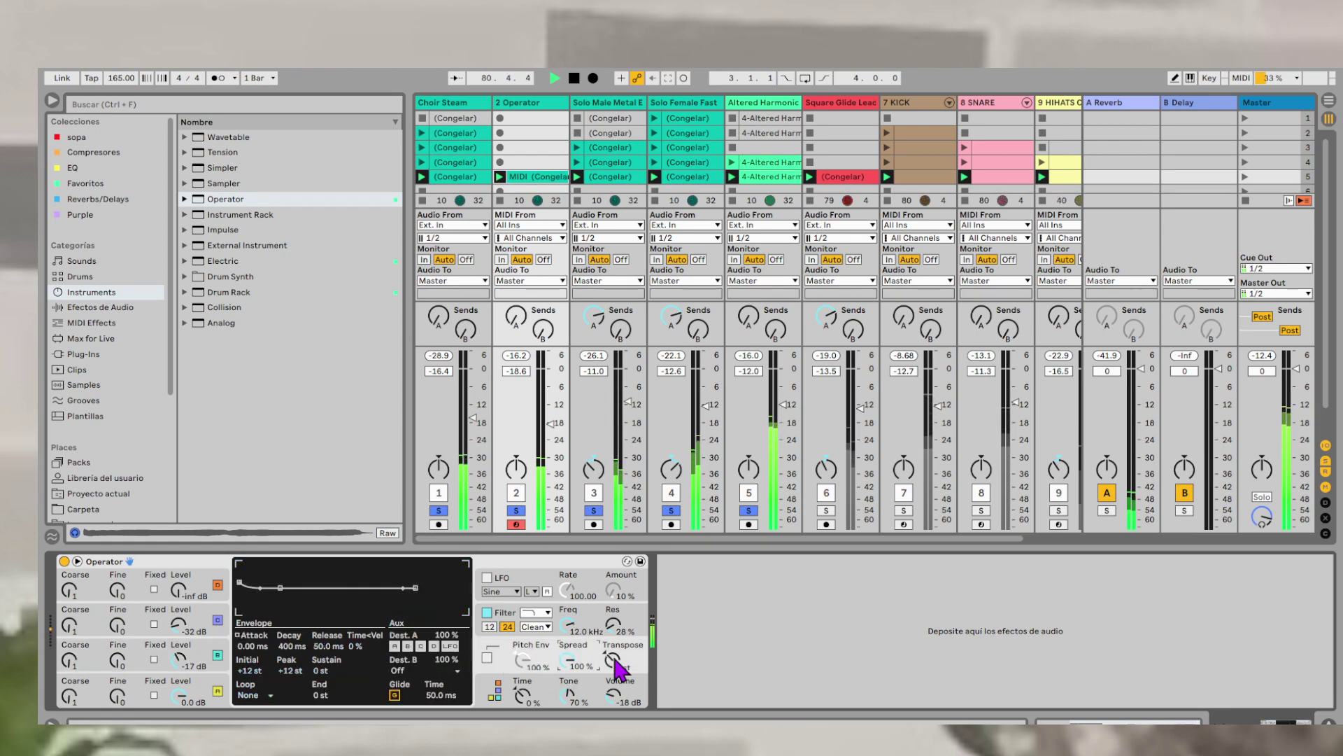
{"action": "left_click_drag", "start_coordinate": [613, 660], "coordinate": [614, 646]}
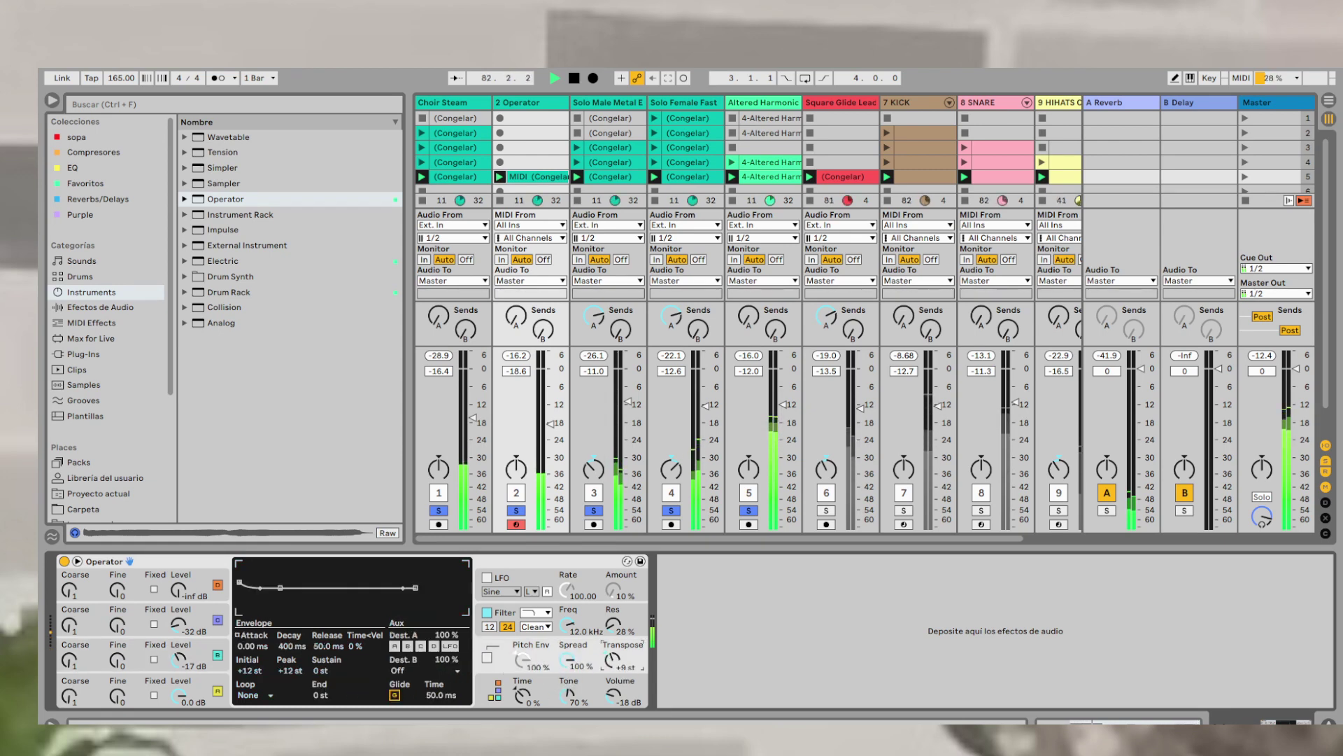
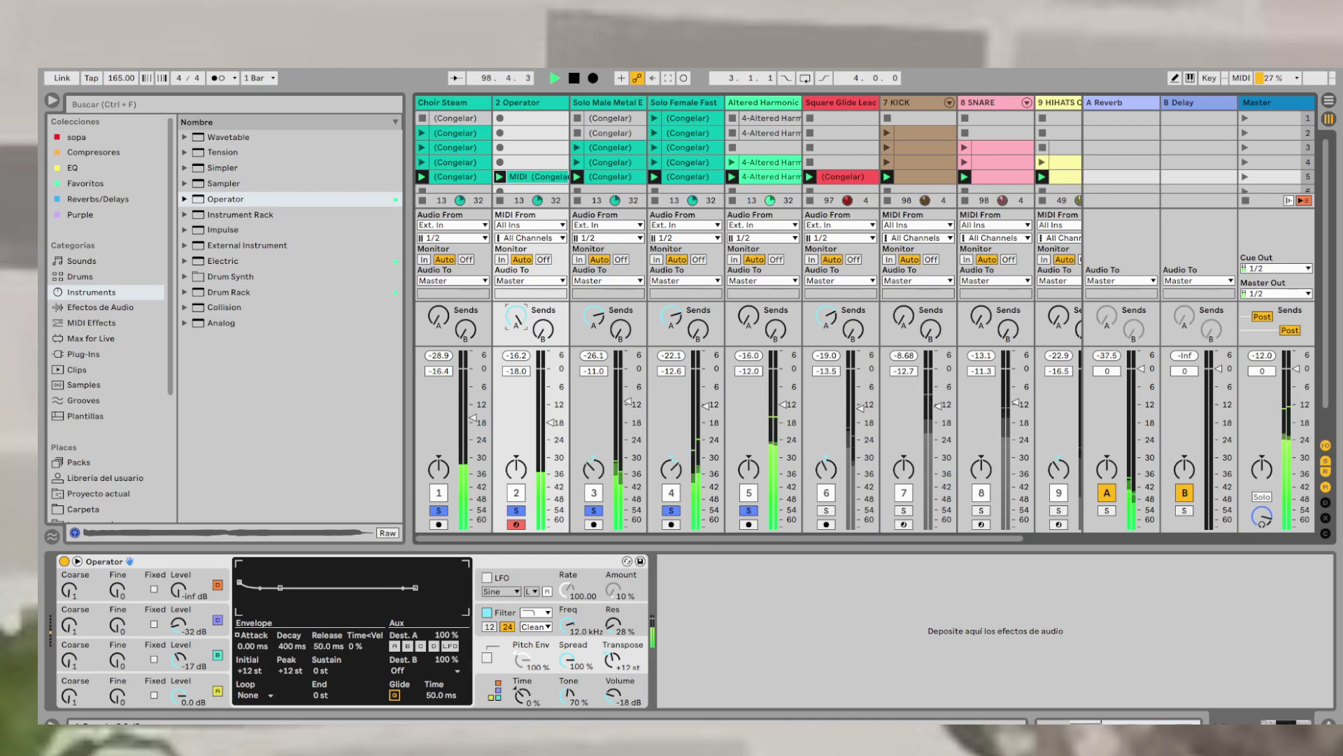
- Set the Operator track's volume to -18.0 dB and take all tracks out of solo
{"action": "left_click_drag", "start_coordinate": [516, 371], "coordinate": [516, 375]}
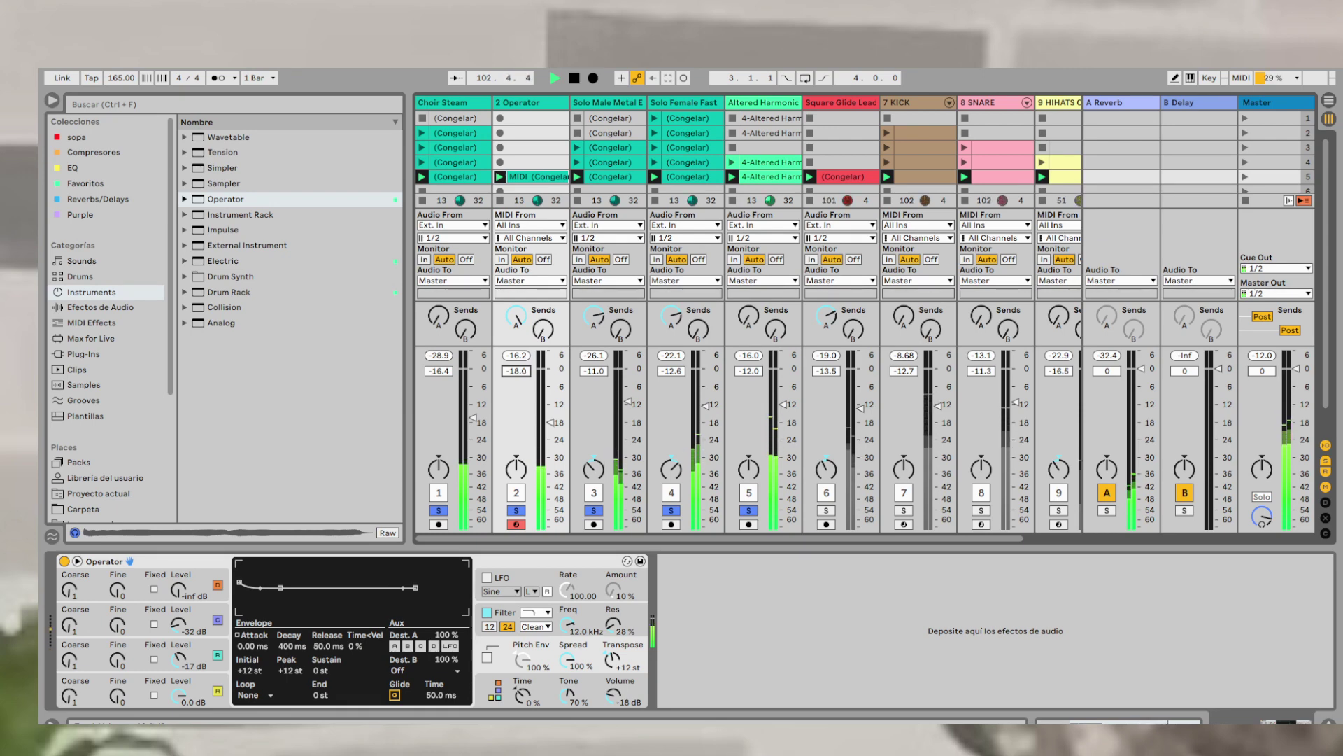
{"action": "left_click", "coordinate": [748, 510]}
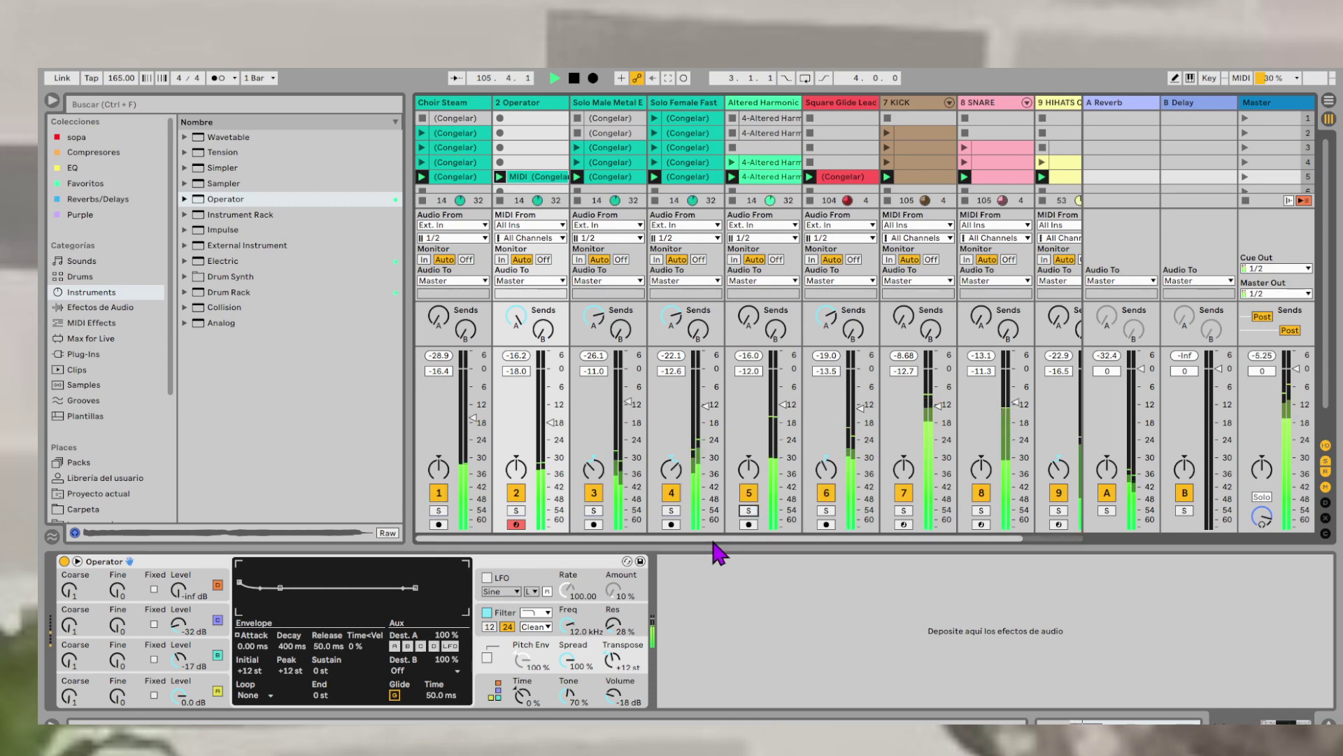
- Search the browser's Instruments category for "vu"
{"action": "left_click_drag", "start_coordinate": [720, 540], "coordinate": [888, 541]}
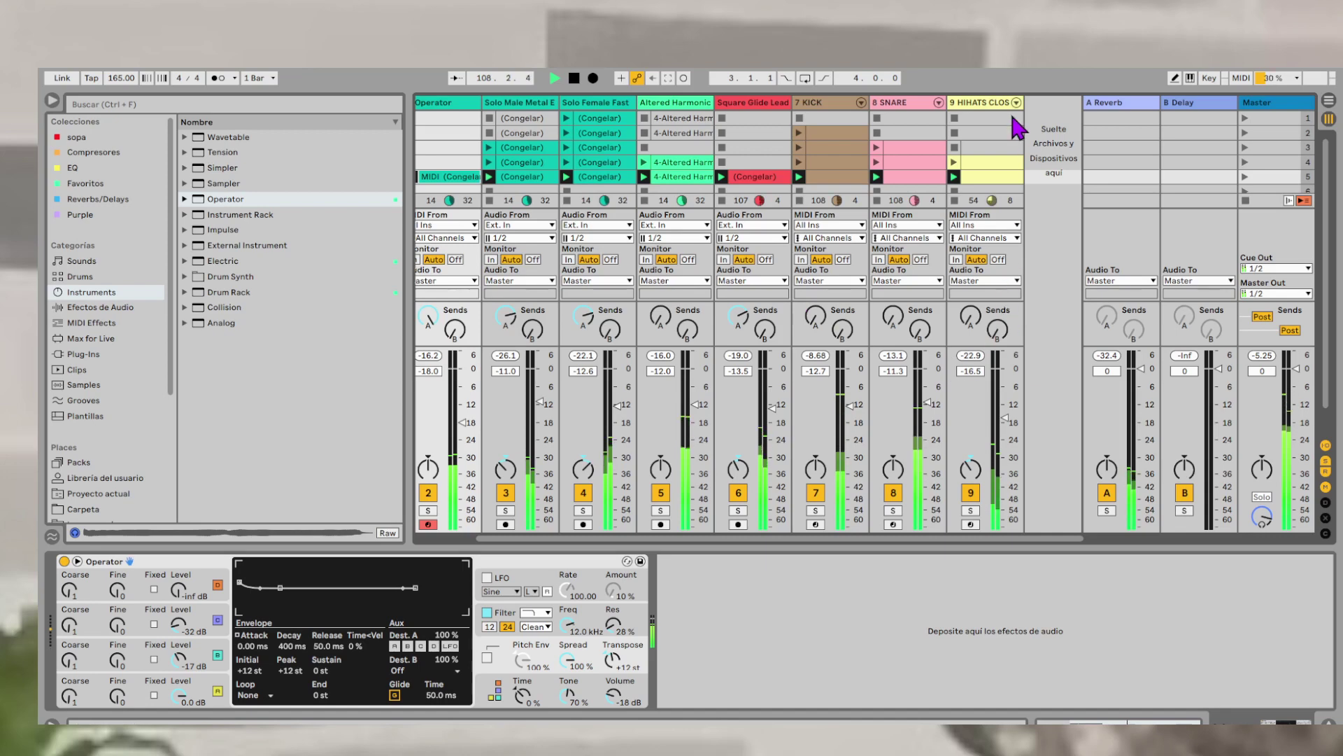
{"action": "left_click", "coordinate": [188, 101]}
{"action": "type", "text": "vu"}
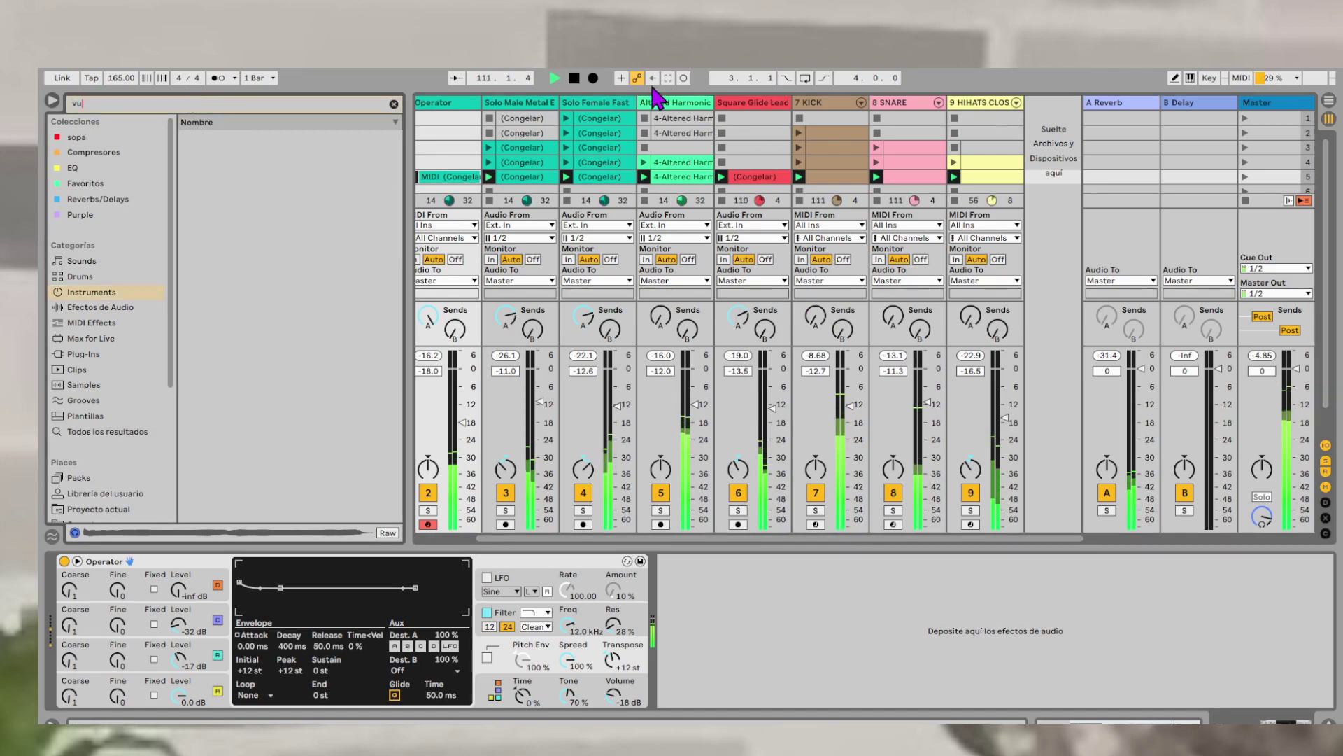
- Group the KICK, SNARE and HIHATS CLOSED tracks and name the group Drums
{"action": "left_click", "coordinate": [967, 105]}
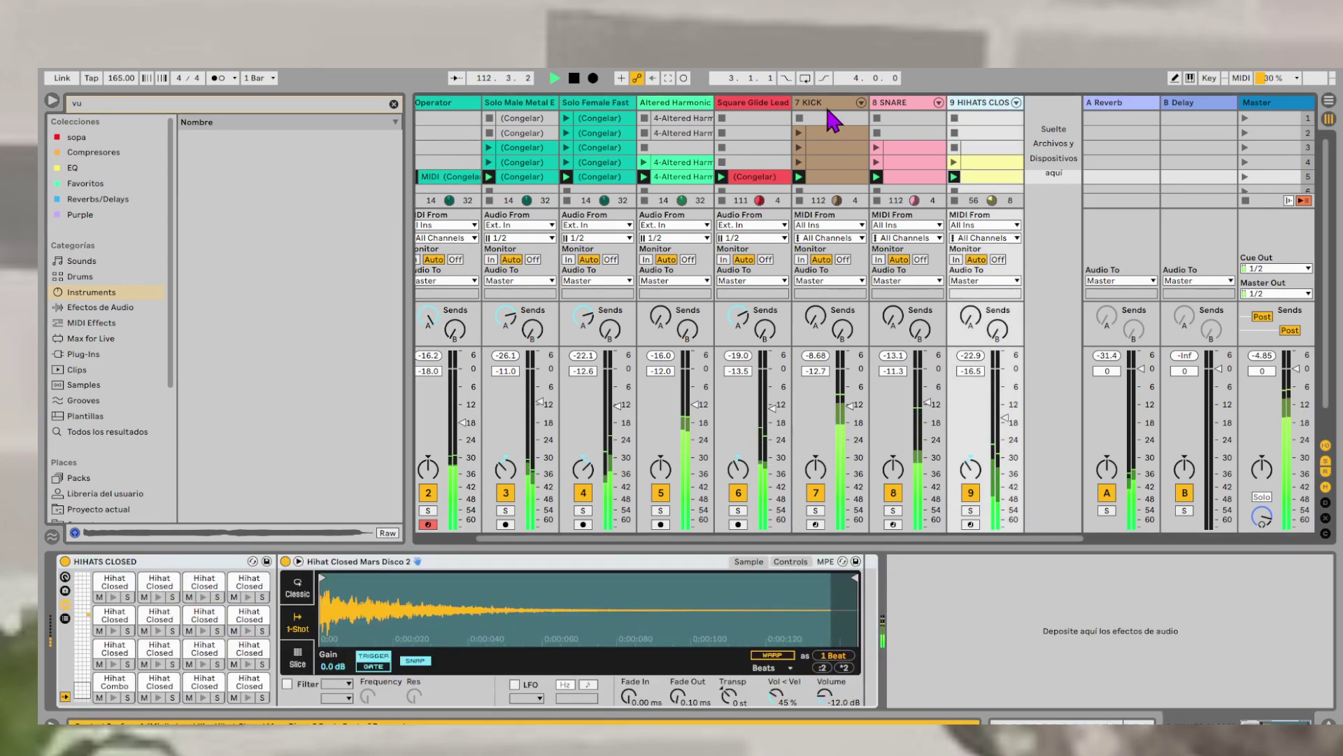
{"action": "left_click", "coordinate": [828, 109], "text": "shift"}
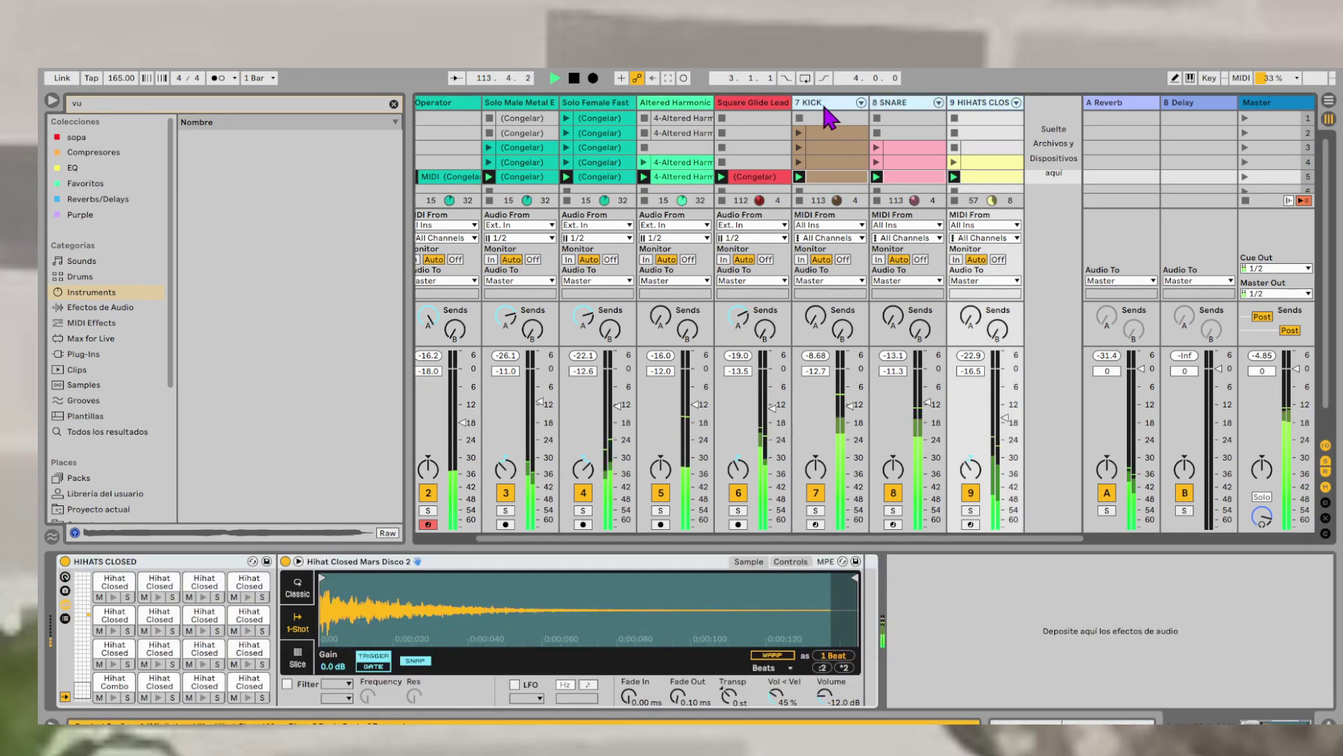
{"action": "key", "text": "ctrl+g"}
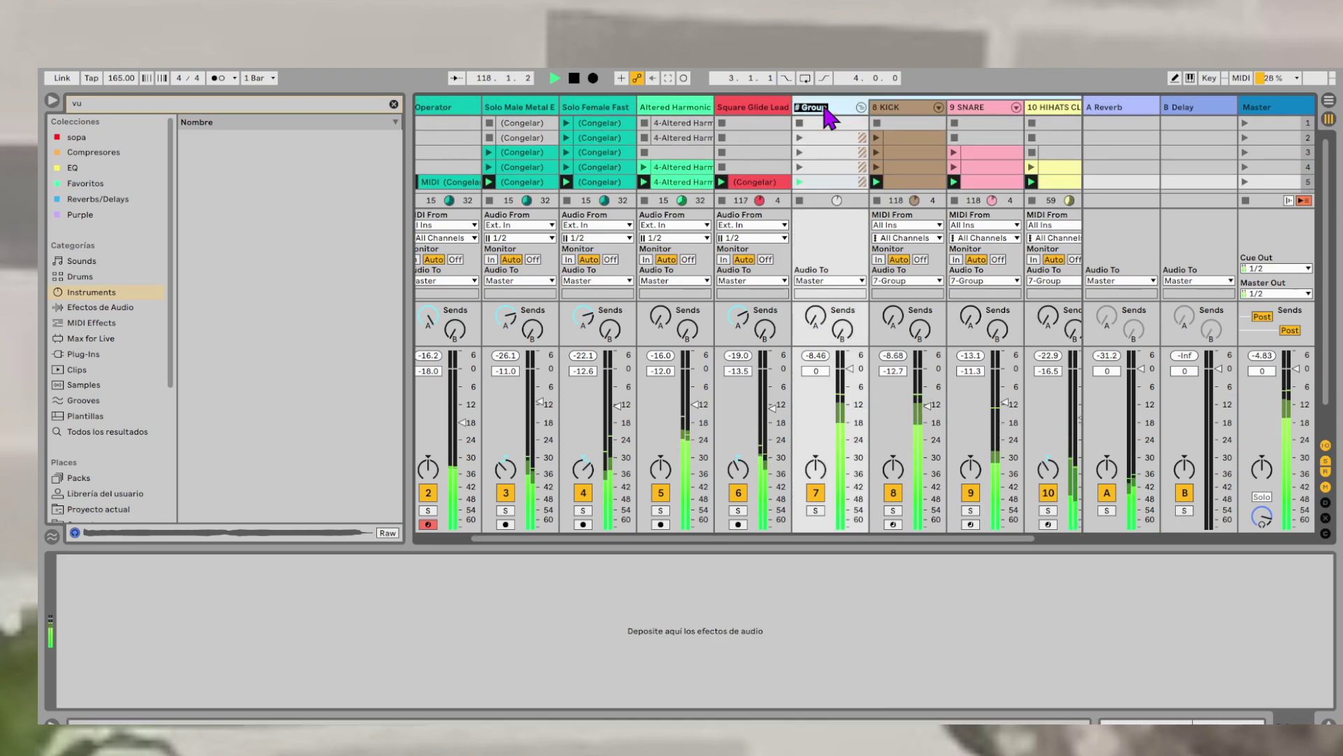
{"action": "type", "text": "Drums"}
{"action": "key", "text": "Return"}
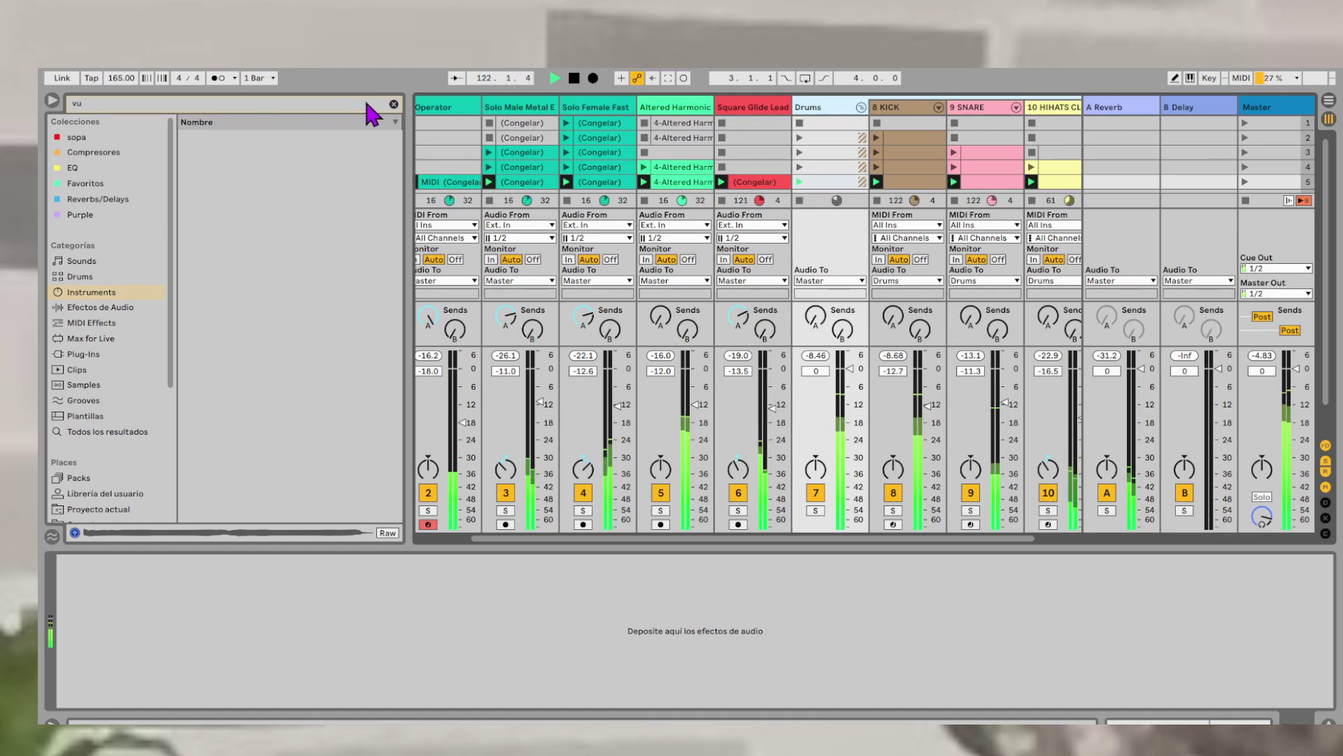
- Add Ghz Vulf Compressor 3 to the Drums group and switch its preset to 2-Bus Glue (Parallel)
{"action": "left_click", "coordinate": [85, 354]}
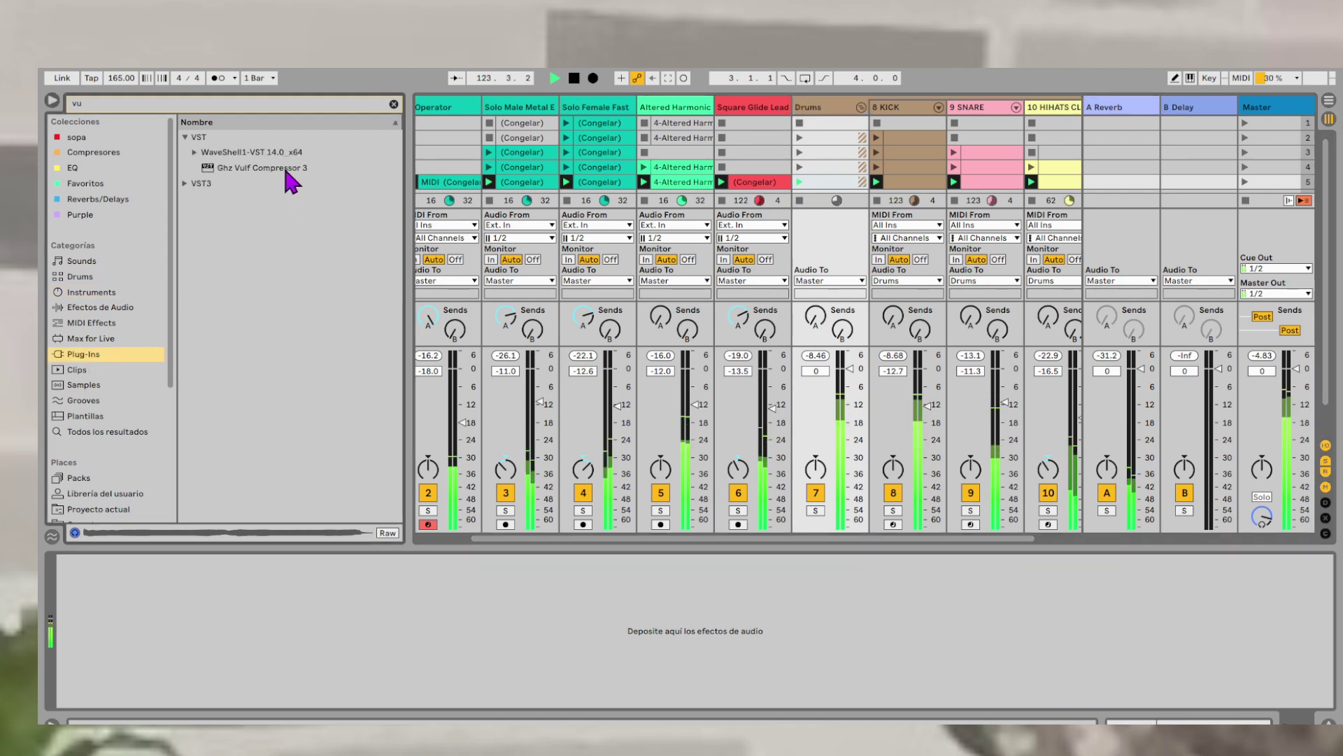
{"action": "left_click_drag", "start_coordinate": [290, 182], "coordinate": [812, 105]}
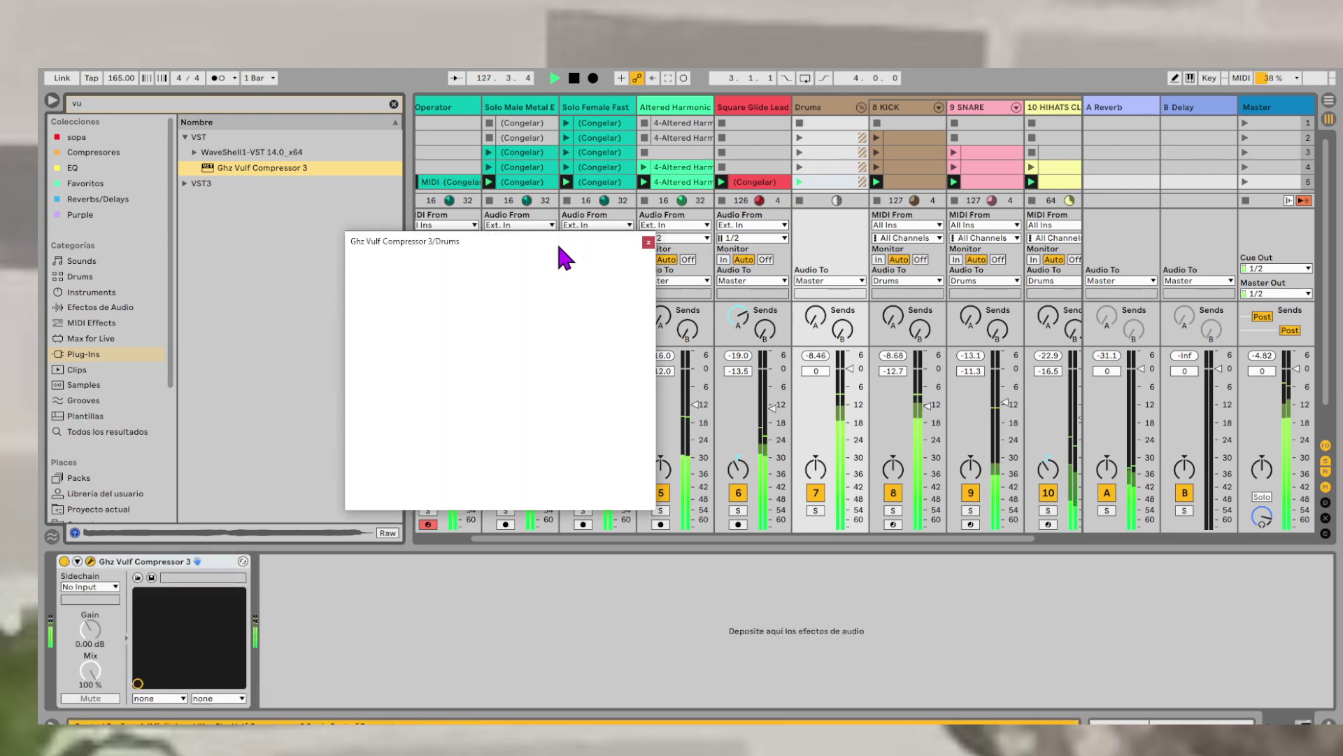
{"action": "left_click", "coordinate": [678, 492]}
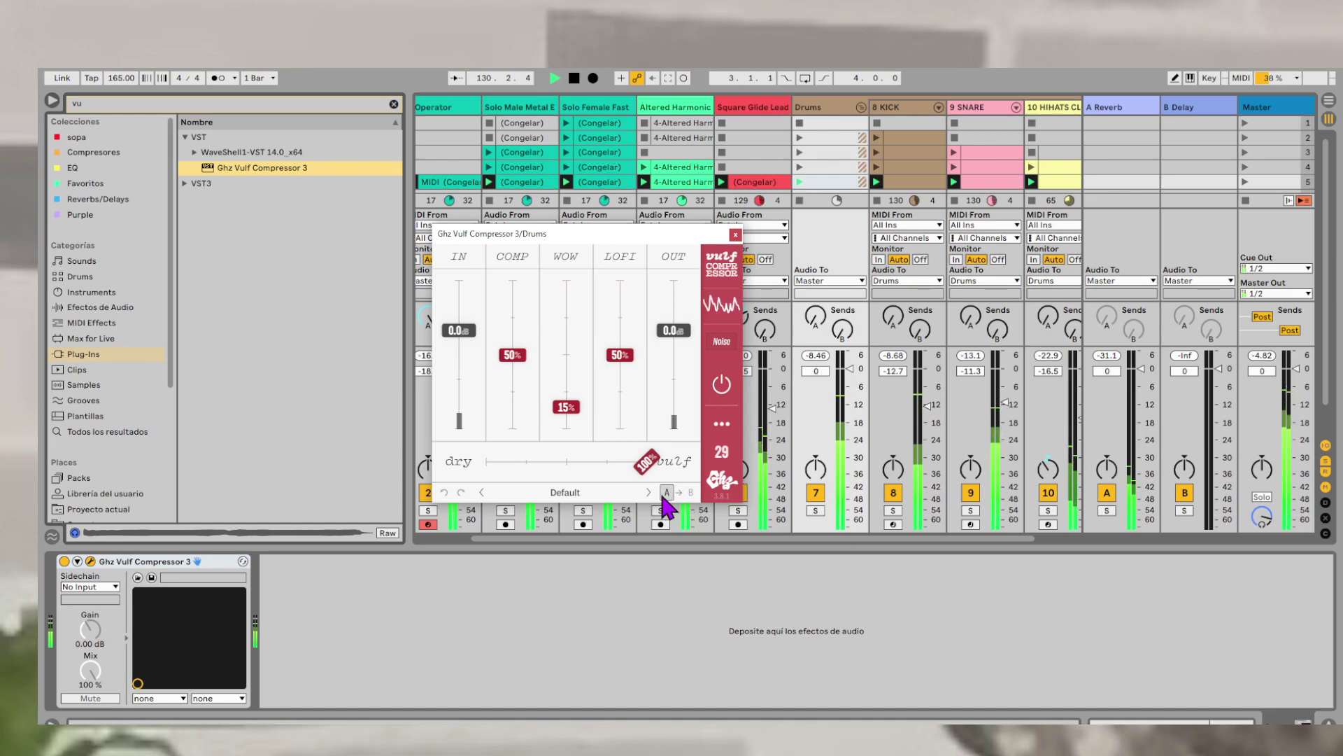
{"action": "left_click", "coordinate": [666, 492]}
{"action": "left_click", "coordinate": [649, 492]}
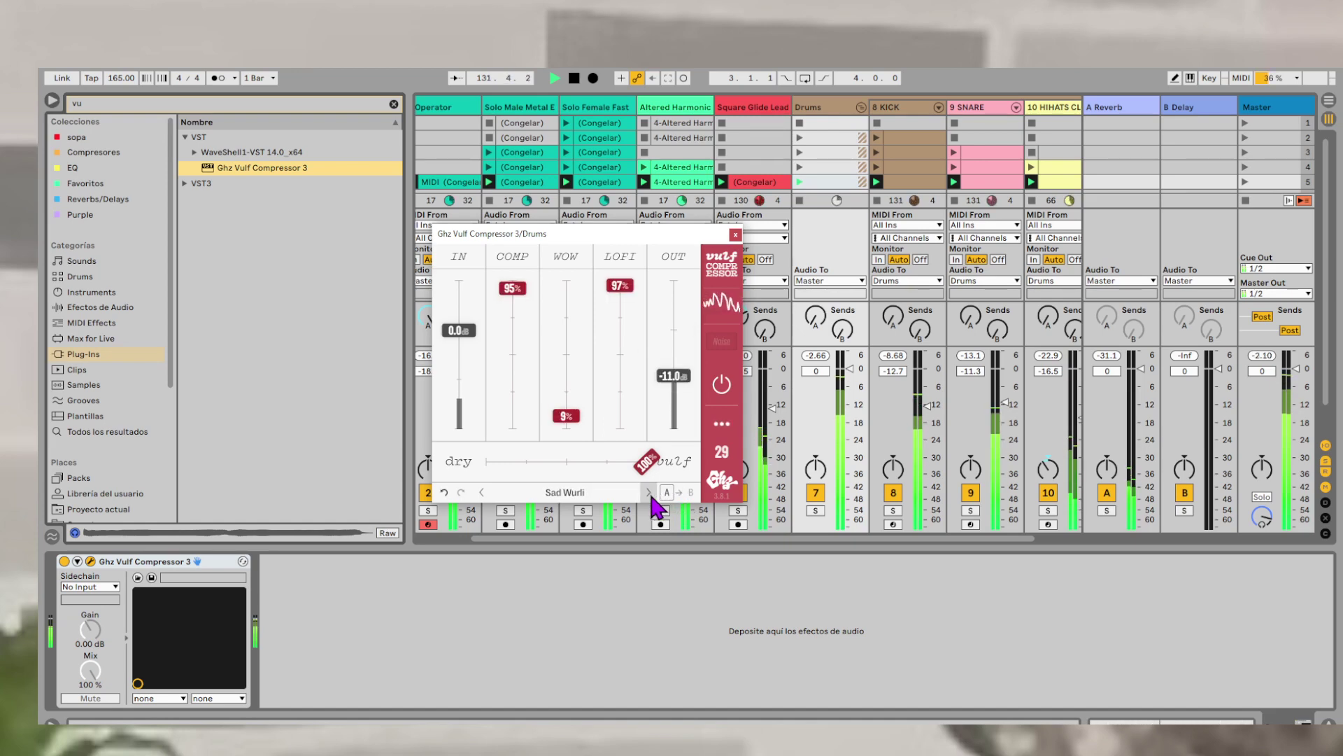
{"action": "left_click", "coordinate": [649, 493]}
{"action": "left_click", "coordinate": [649, 492]}
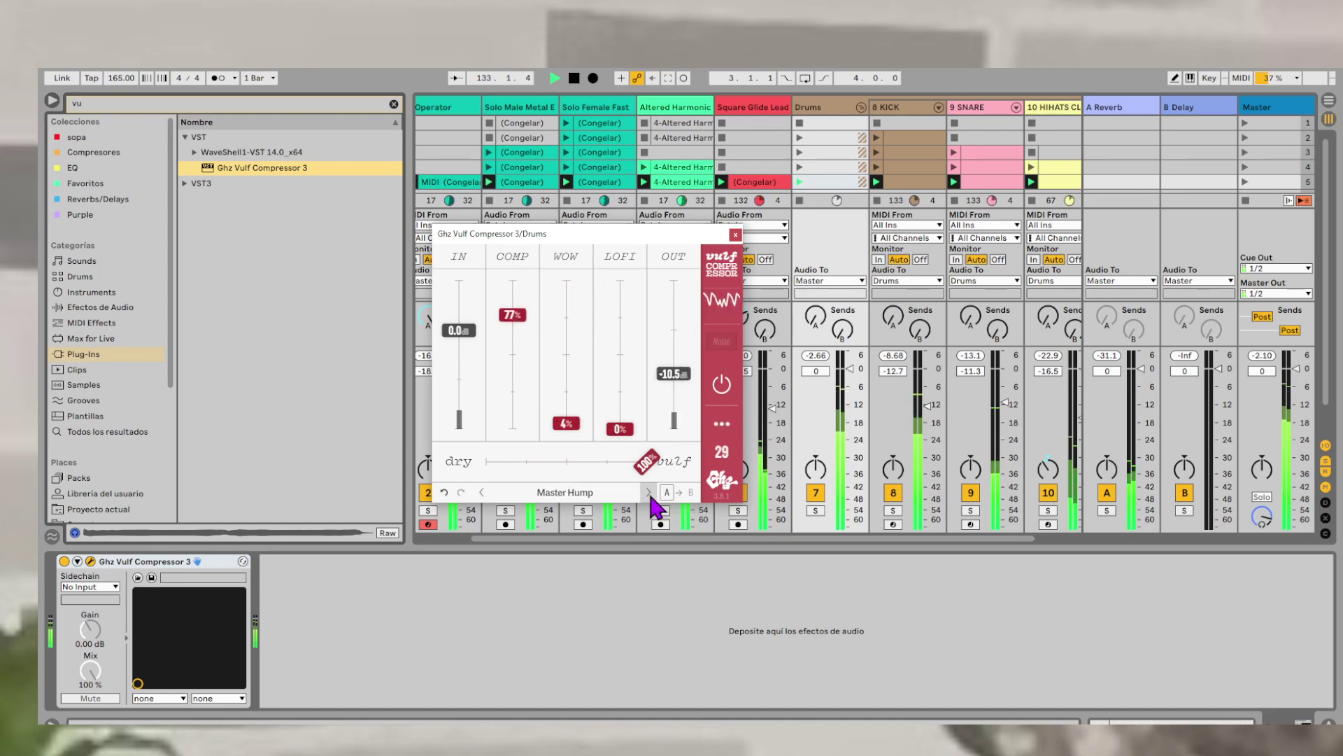
{"action": "left_click", "coordinate": [648, 492]}
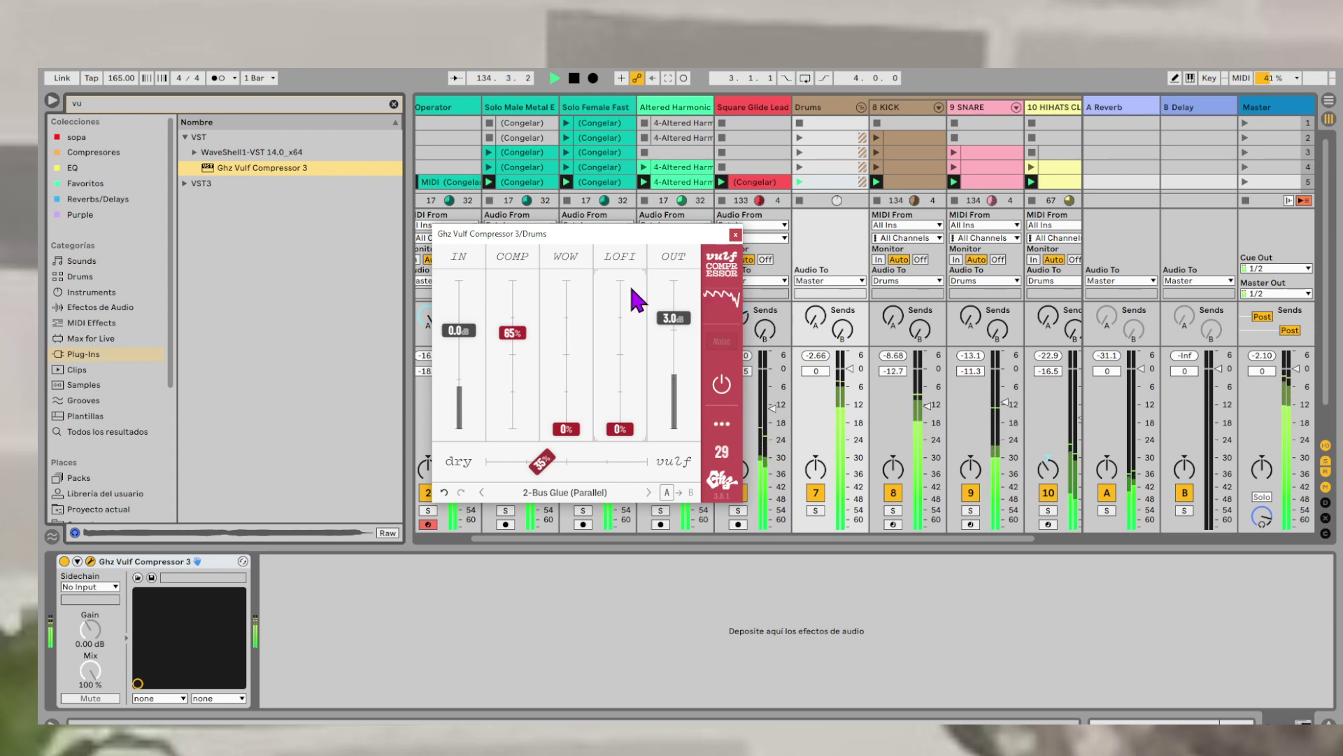
- Set the Vulf Compressor's dry/vulf mix to 15% and its output to 0.0 dB, comparing with the device bypassed
{"action": "left_click_drag", "start_coordinate": [627, 235], "coordinate": [791, 226]}
{"action": "left_click_drag", "start_coordinate": [708, 452], "coordinate": [674, 453]}
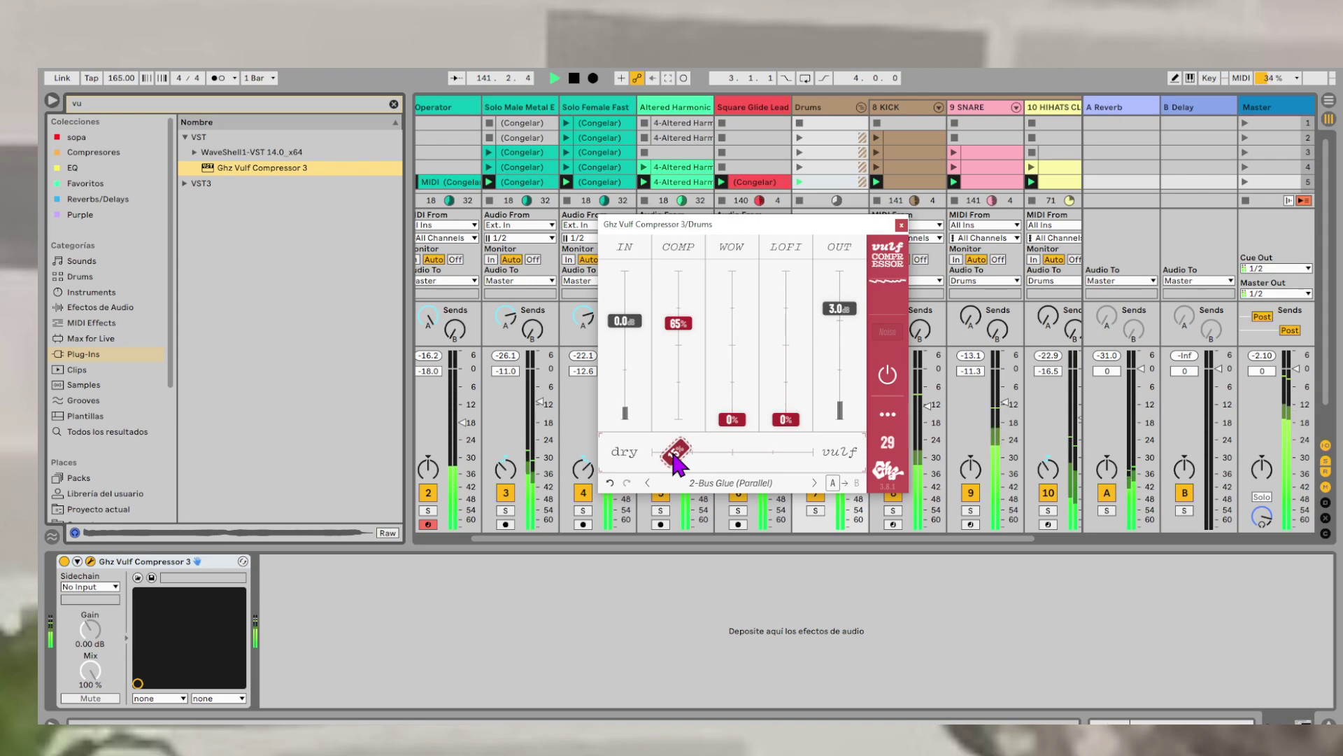
{"action": "left_click", "coordinate": [65, 561]}
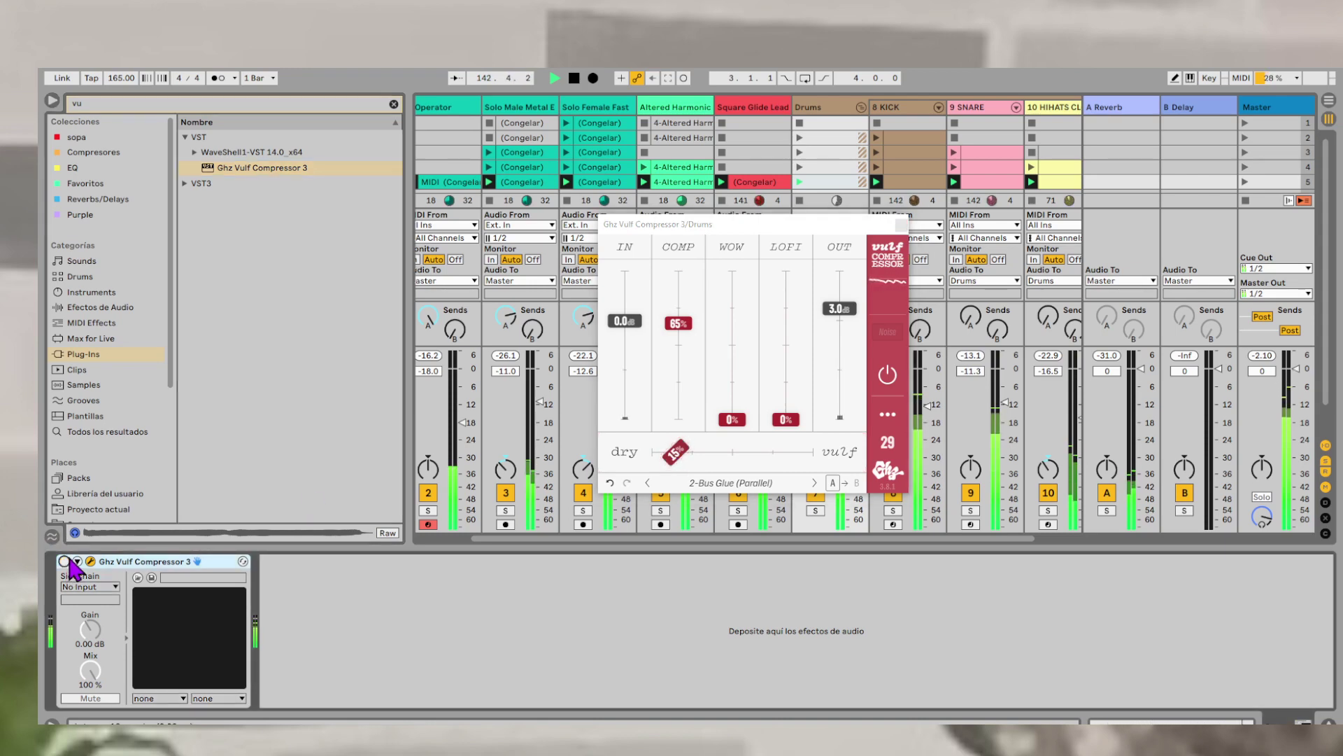
{"action": "left_click_drag", "start_coordinate": [838, 311], "coordinate": [841, 326]}
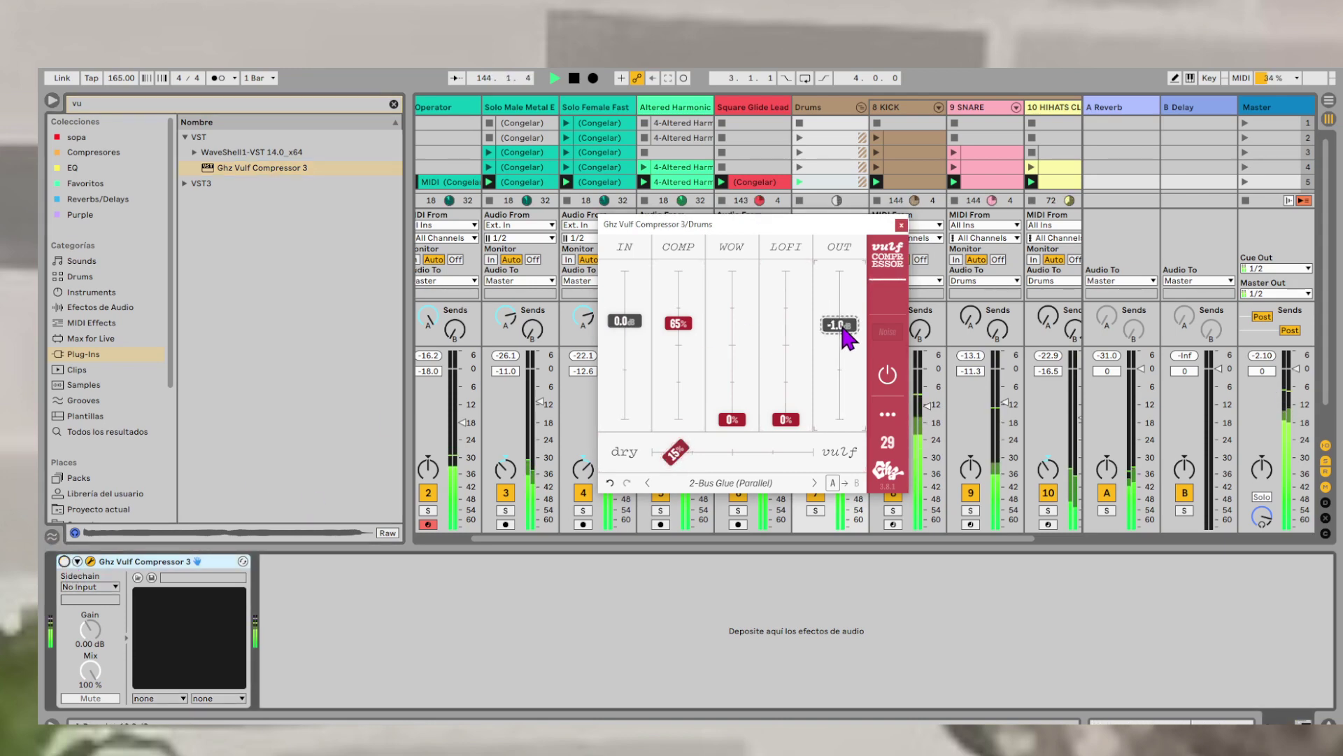
{"action": "left_click", "coordinate": [64, 561]}
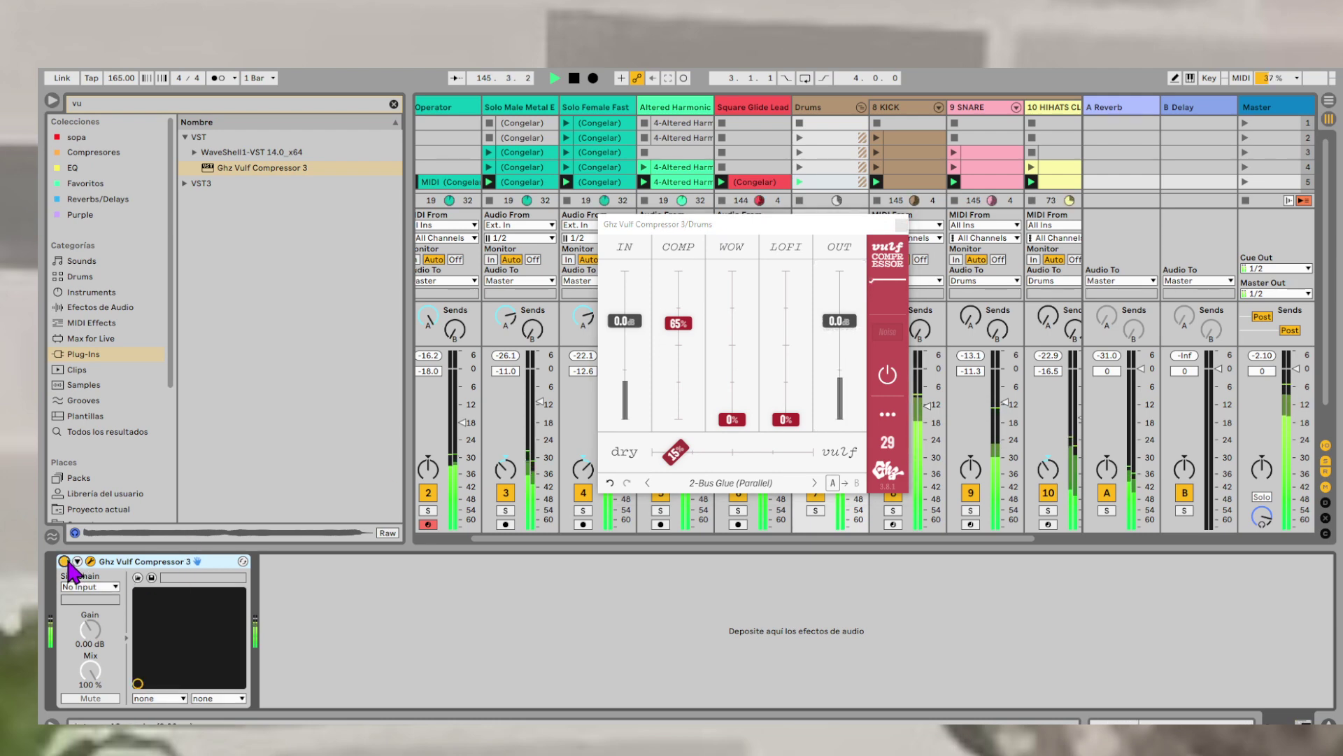
{"action": "left_click", "coordinate": [842, 320]}
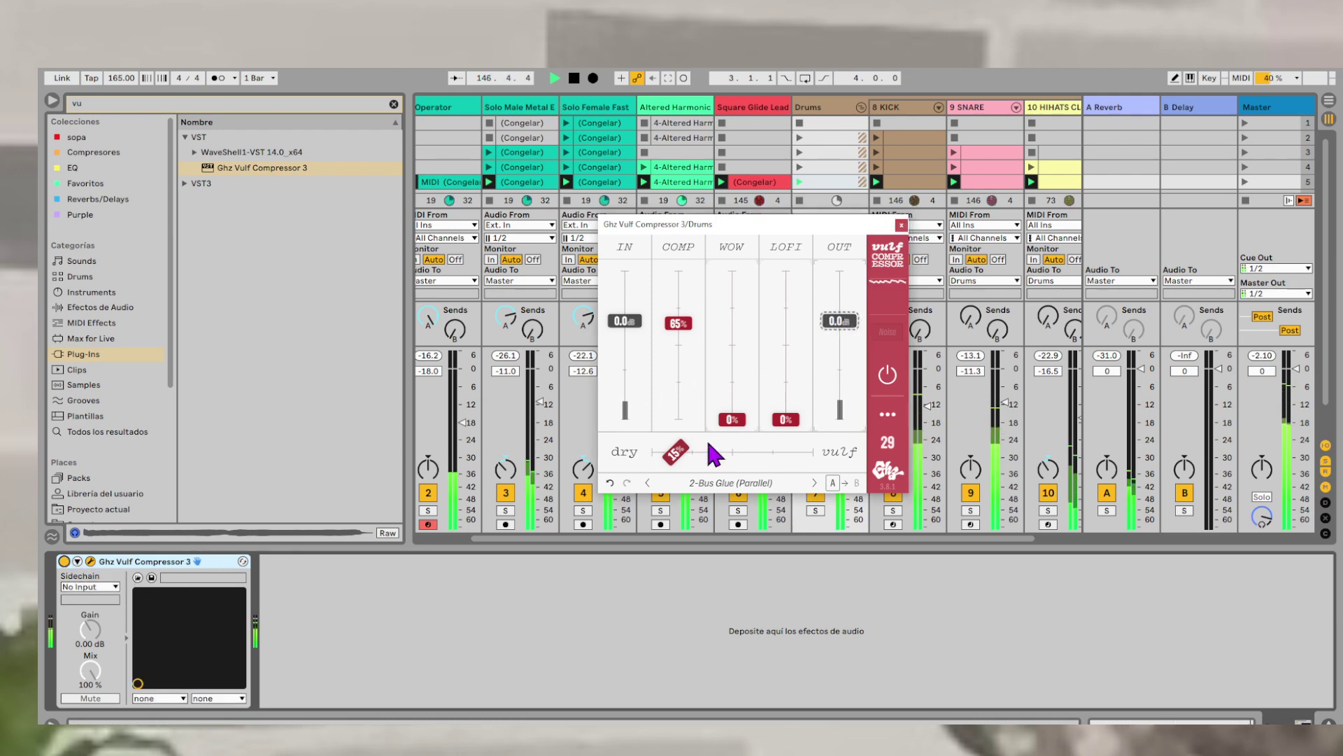
- Set the dry/vulf mix to 50% and the output to -2.0 dB, comparing the drums with and without the compressor
{"action": "left_click_drag", "start_coordinate": [678, 454], "coordinate": [734, 452]}
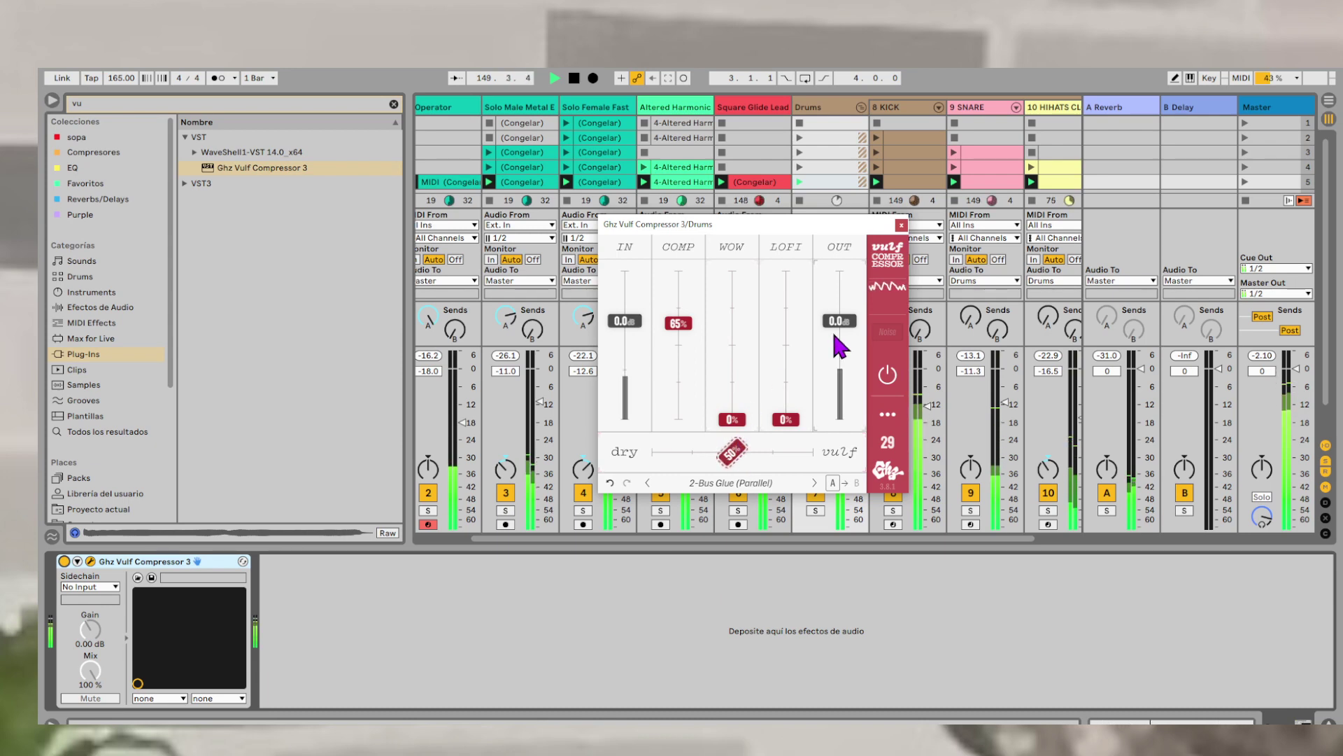
{"action": "left_click", "coordinate": [64, 561]}
{"action": "left_click", "coordinate": [64, 561]}
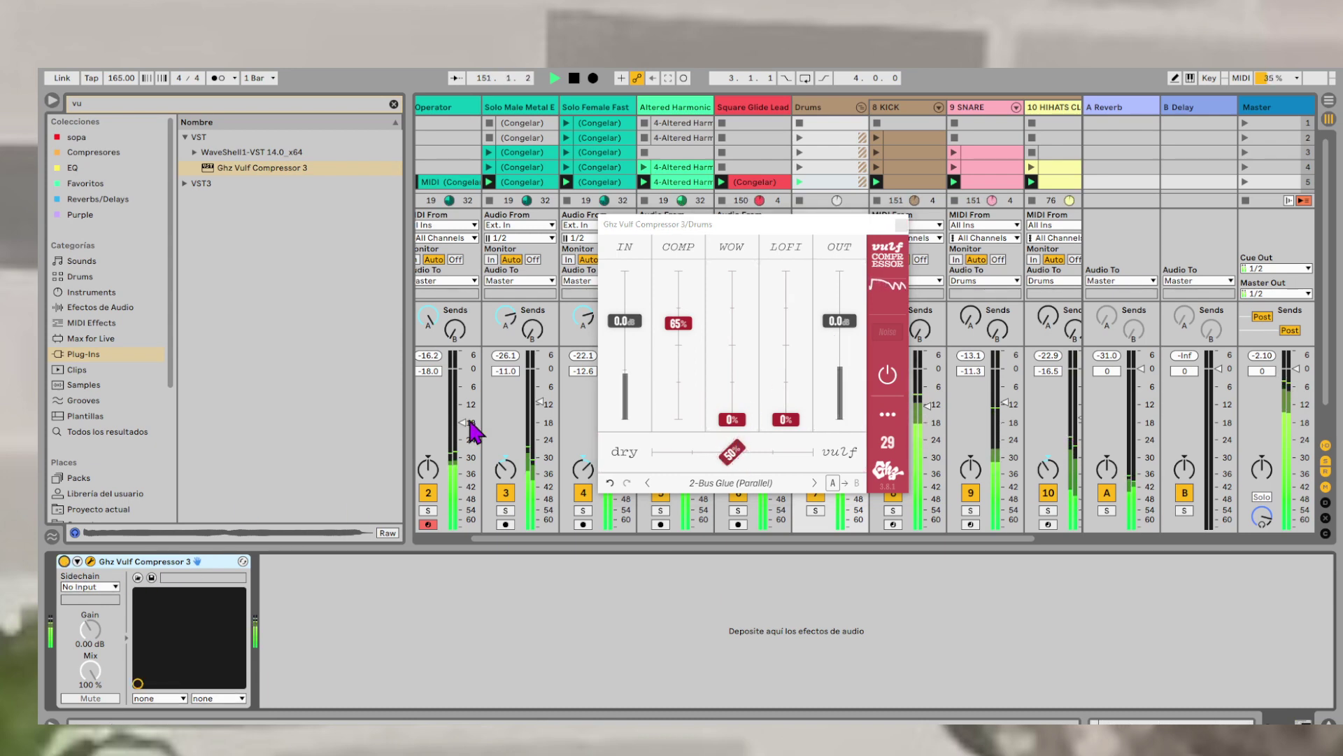
{"action": "left_click_drag", "start_coordinate": [839, 323], "coordinate": [839, 332]}
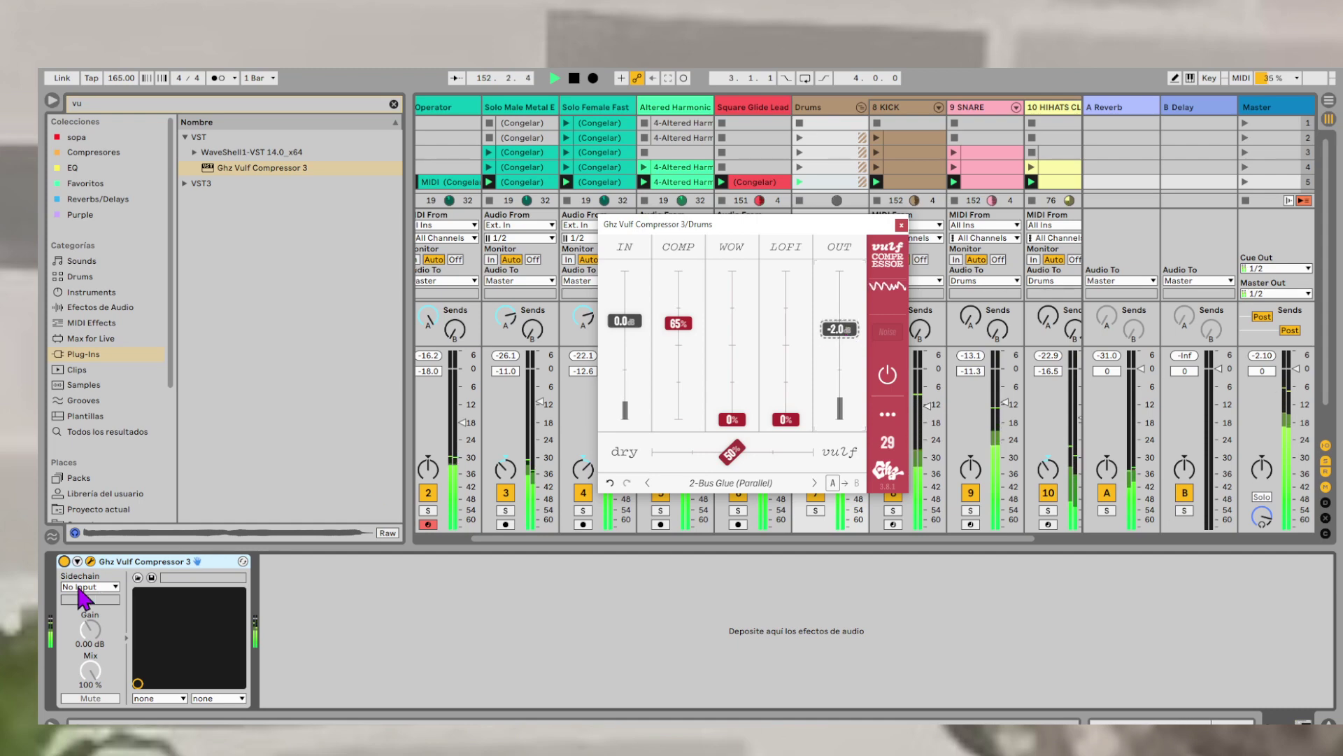
{"action": "left_click", "coordinate": [65, 562]}
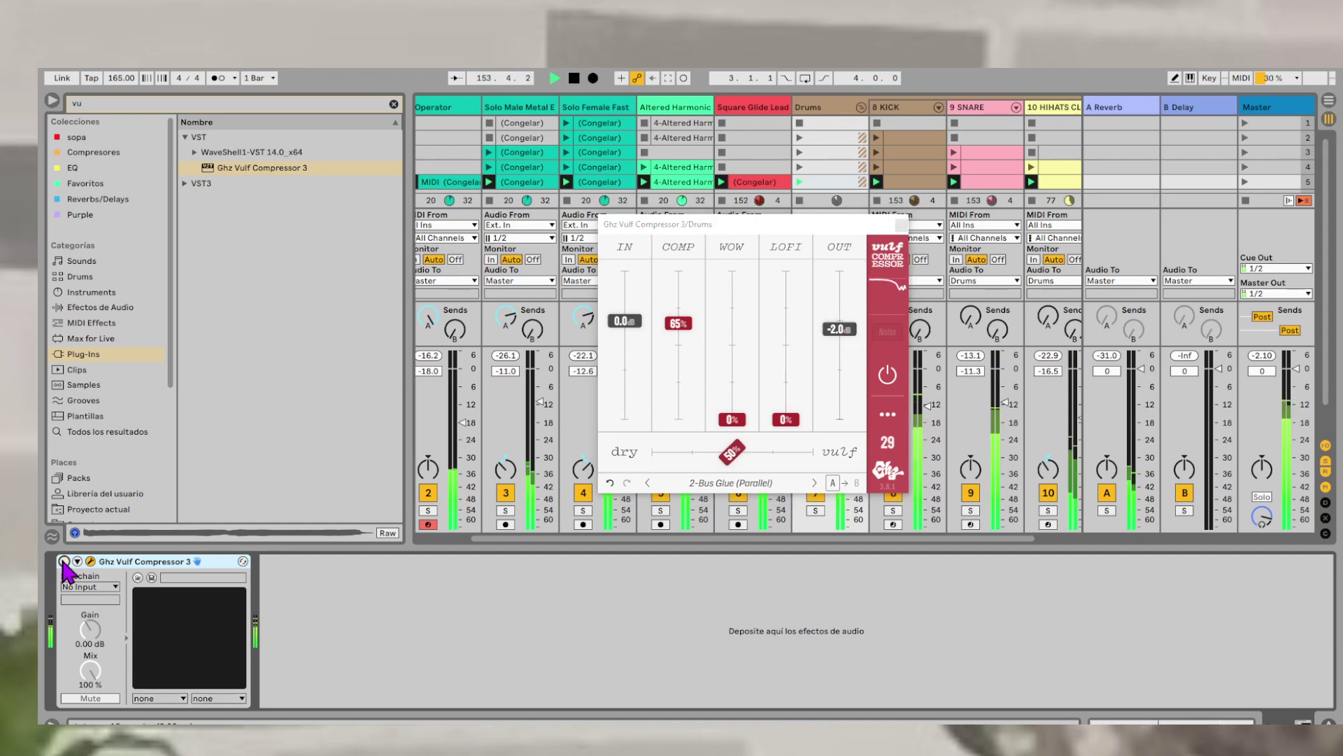
{"action": "left_click", "coordinate": [64, 561]}
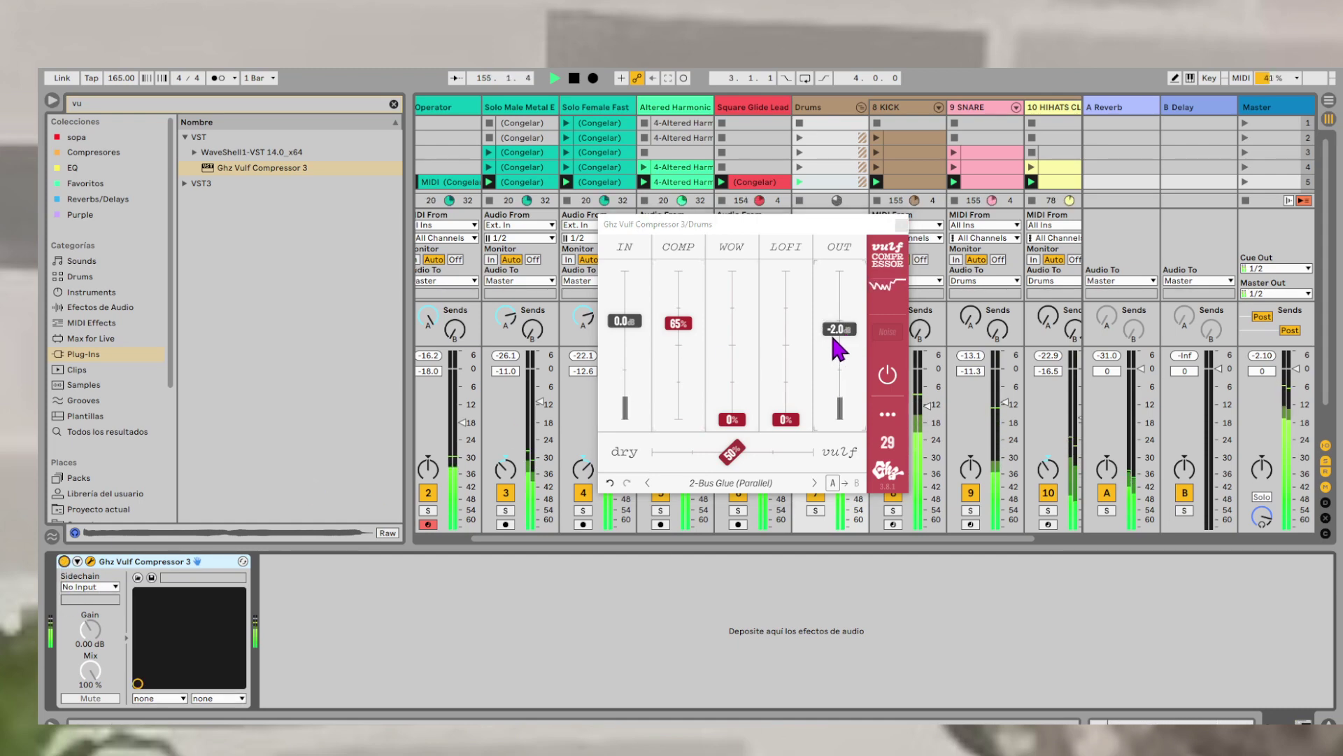
- Set the compressor's output to -2.5 dB and the dry/vulf mix to 32%, and compare with the device bypassed
{"action": "left_click_drag", "start_coordinate": [838, 330], "coordinate": [841, 338]}
{"action": "left_click_drag", "start_coordinate": [732, 451], "coordinate": [703, 450]}
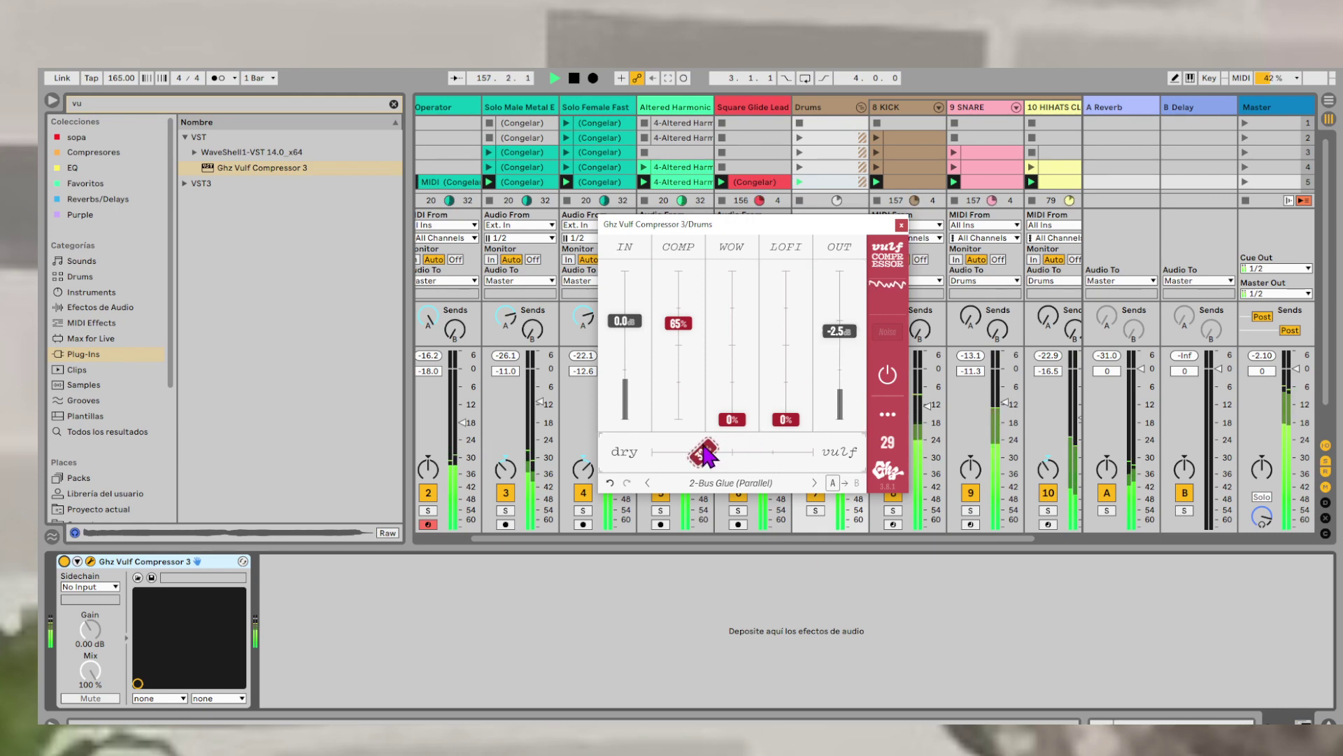
{"action": "left_click", "coordinate": [64, 561]}
{"action": "left_click", "coordinate": [65, 561]}
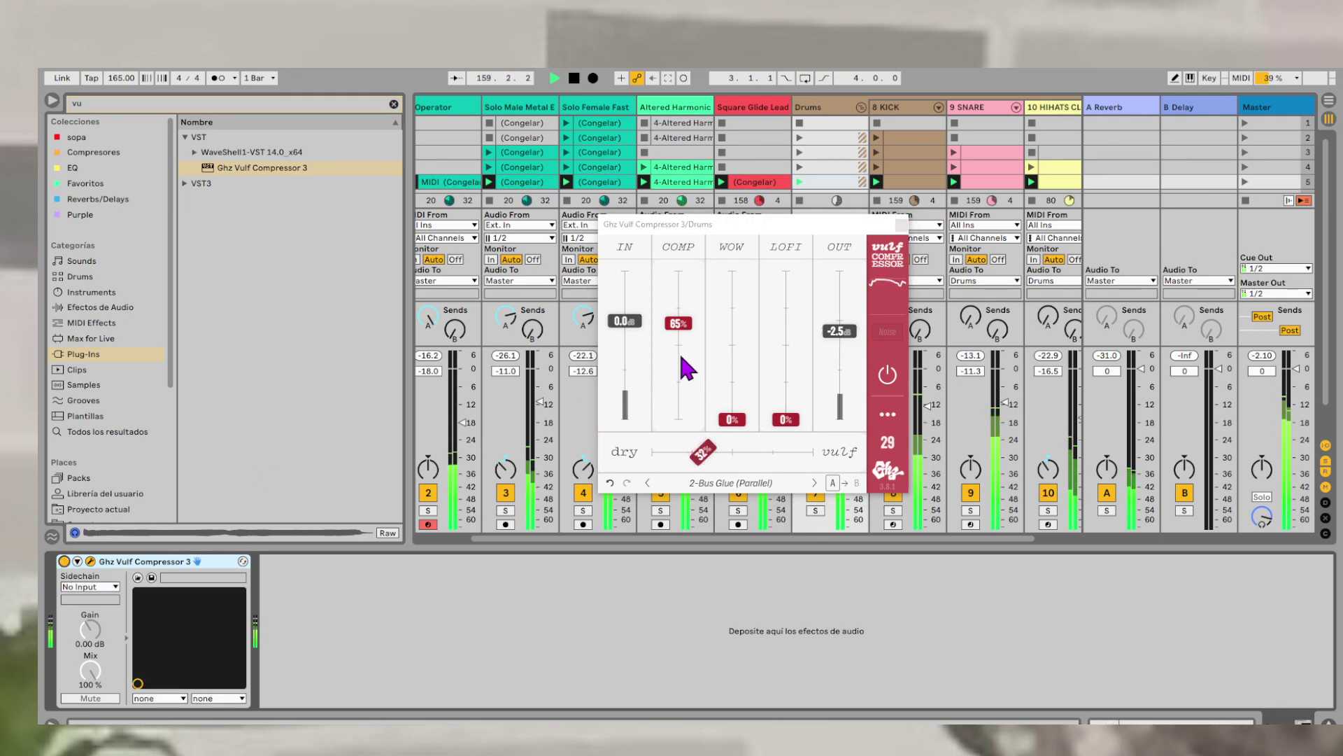
- Set the compressor's output to -1.5 dB, dismiss the message notification and compare the drums with the device bypassed
{"action": "left_click_drag", "start_coordinate": [832, 341], "coordinate": [846, 333]}
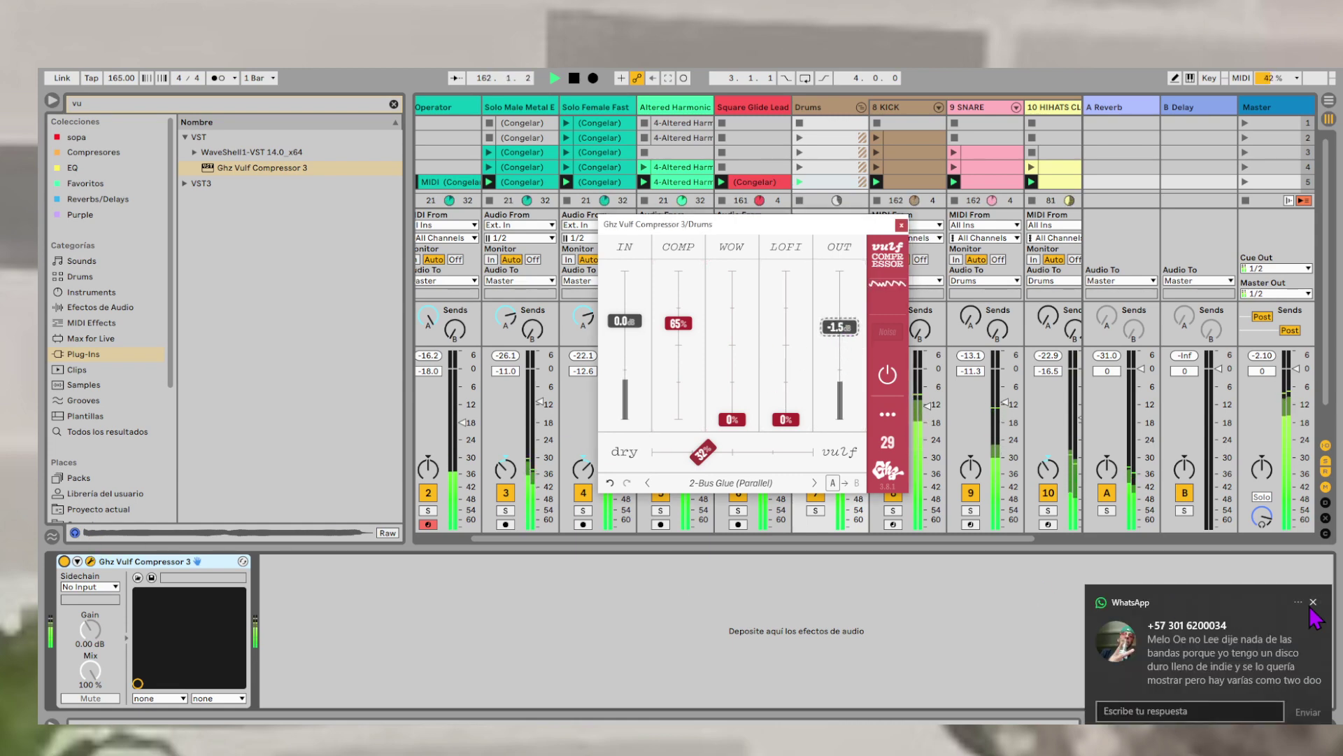
{"action": "left_click", "coordinate": [1313, 602]}
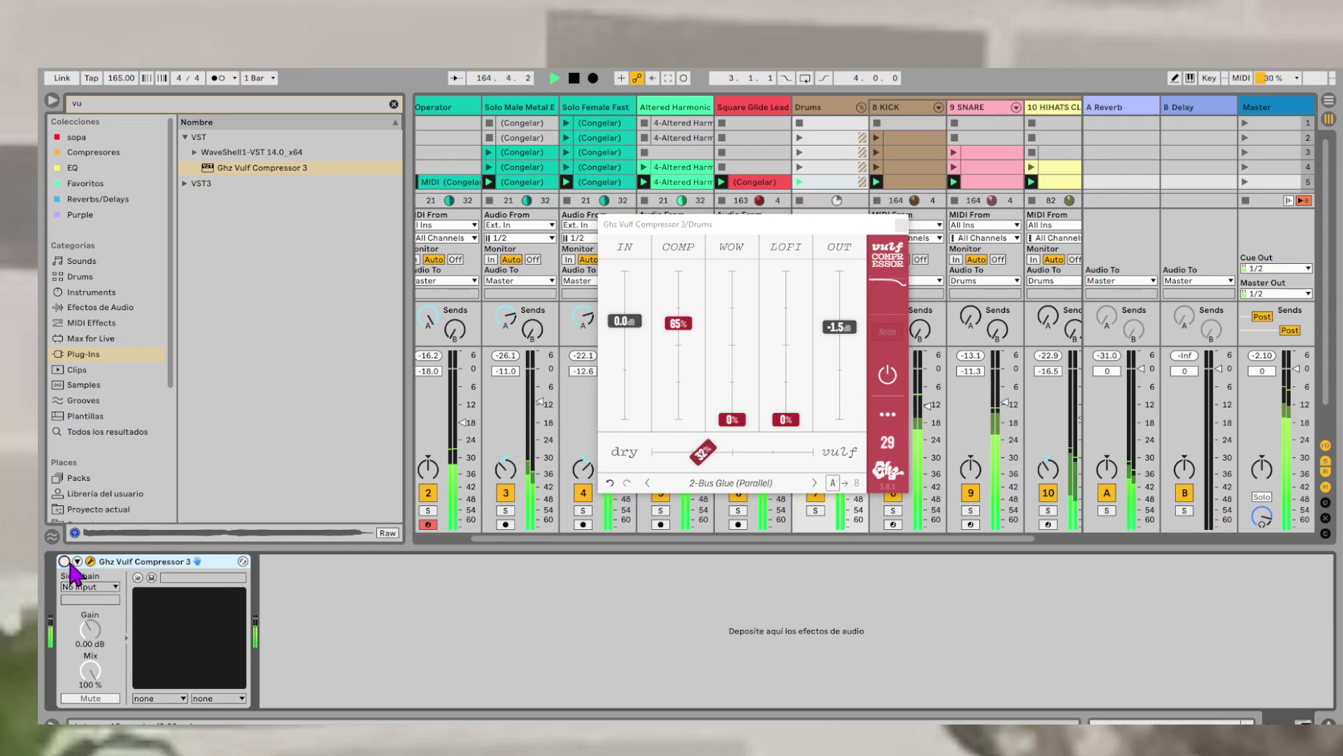
{"action": "left_click", "coordinate": [64, 562]}
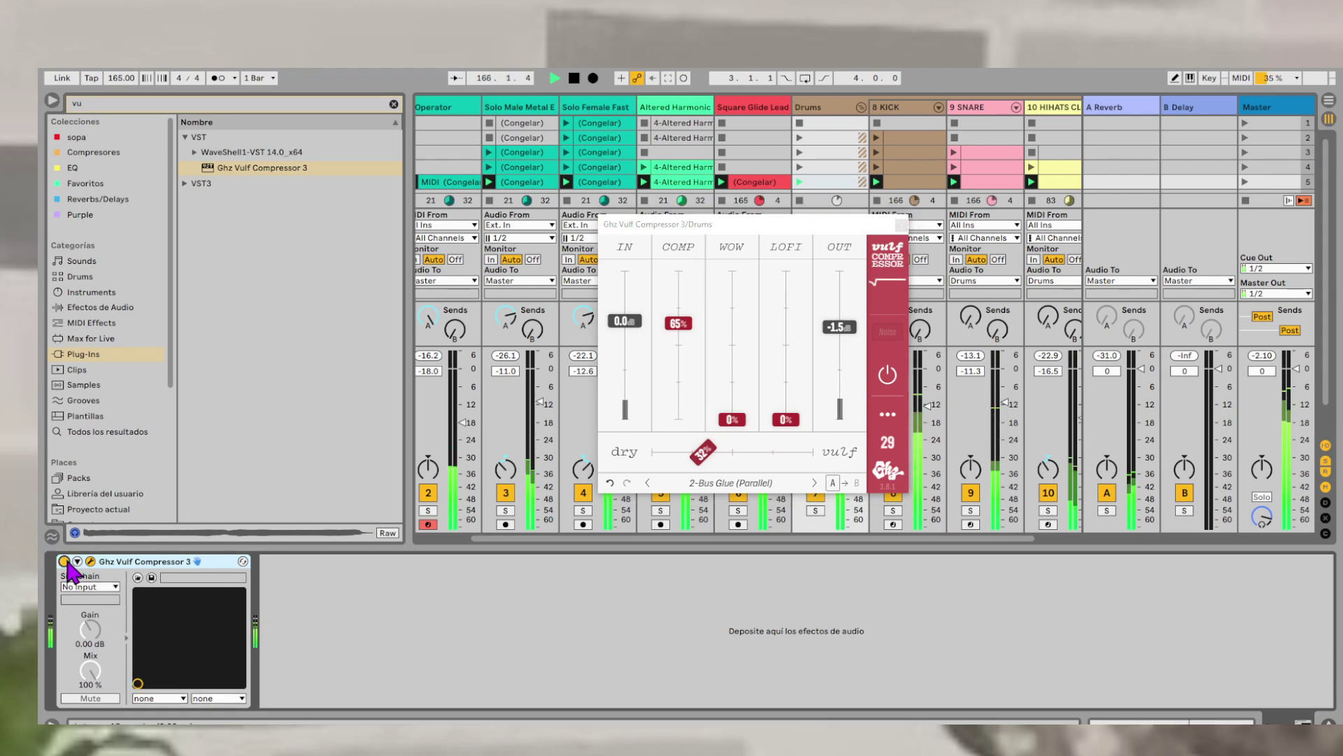
{"action": "left_click_drag", "start_coordinate": [840, 330], "coordinate": [842, 327]}
- Load the Punch 'n Crunch (Parallel) preset and set its output to -1.5 dB after a bypass comparison
{"action": "left_click", "coordinate": [814, 482]}
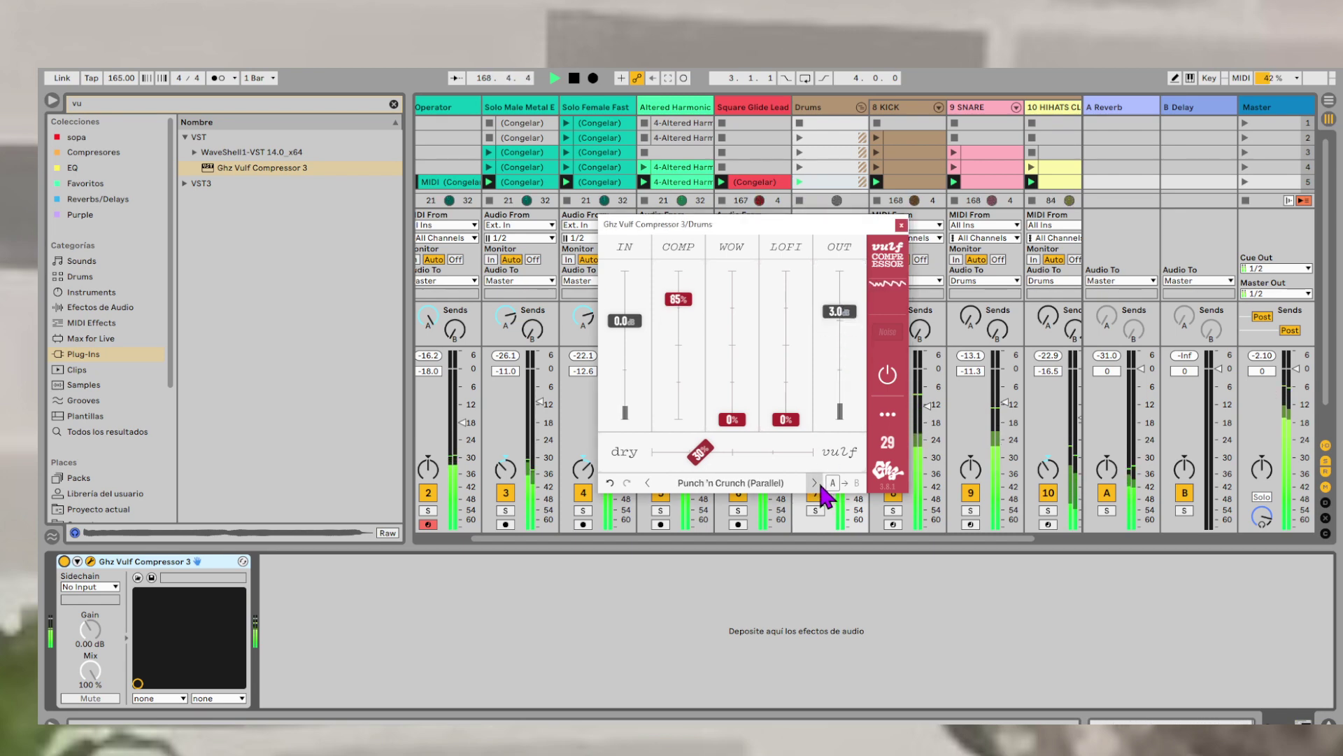
{"action": "left_click_drag", "start_coordinate": [847, 320], "coordinate": [853, 330]}
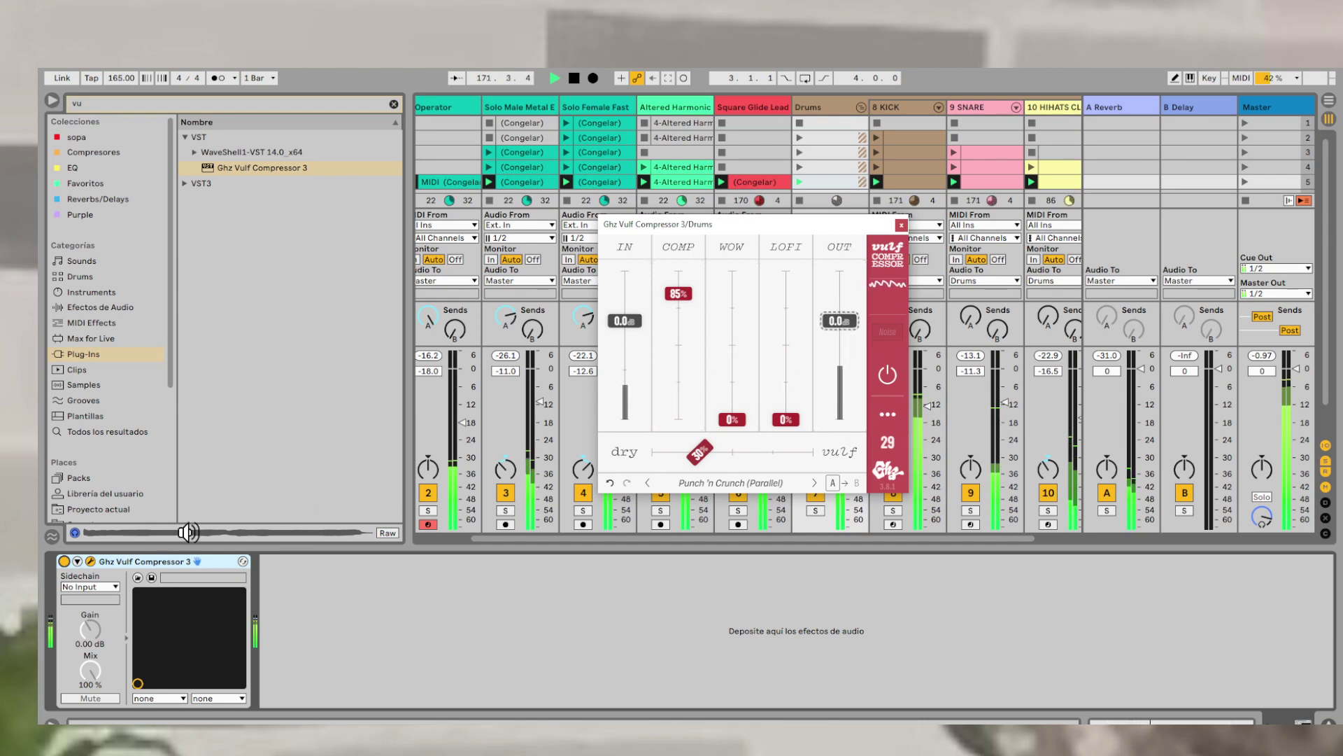
{"action": "left_click", "coordinate": [64, 562]}
{"action": "left_click", "coordinate": [64, 562]}
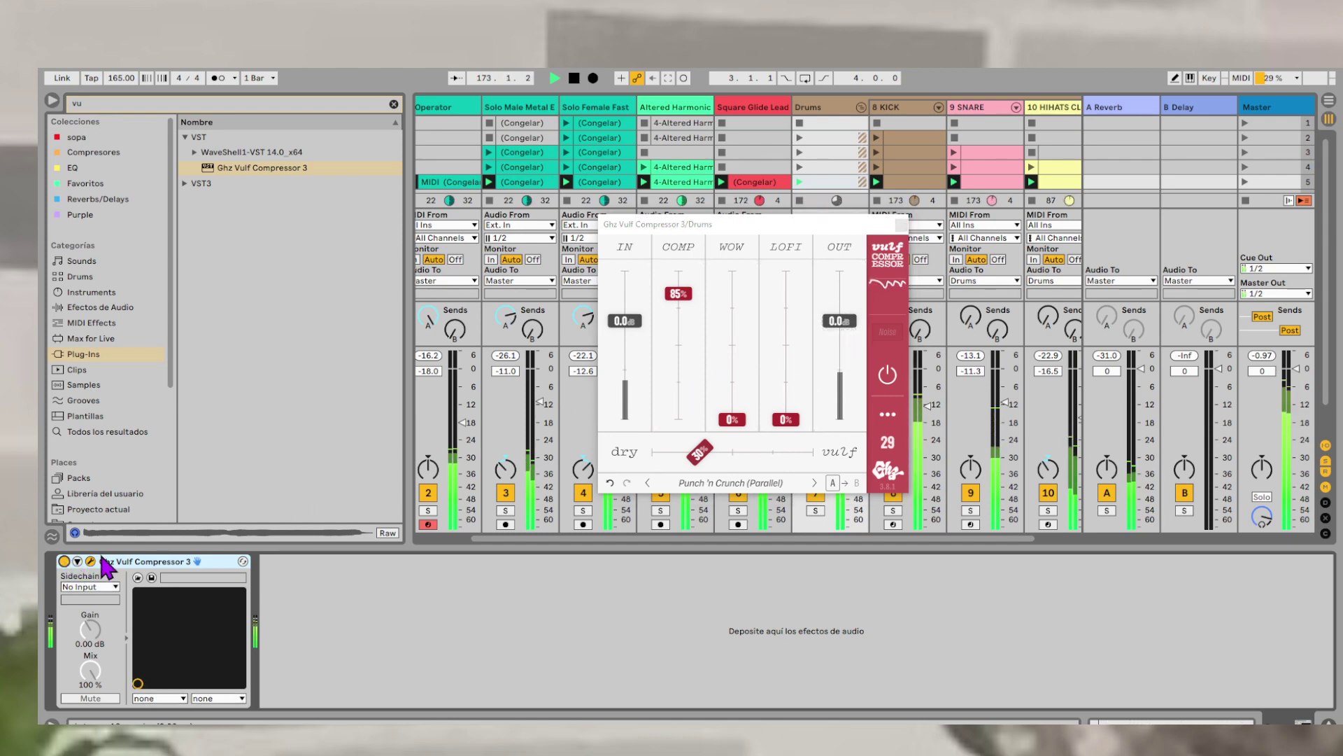
{"action": "left_click_drag", "start_coordinate": [839, 322], "coordinate": [842, 333]}
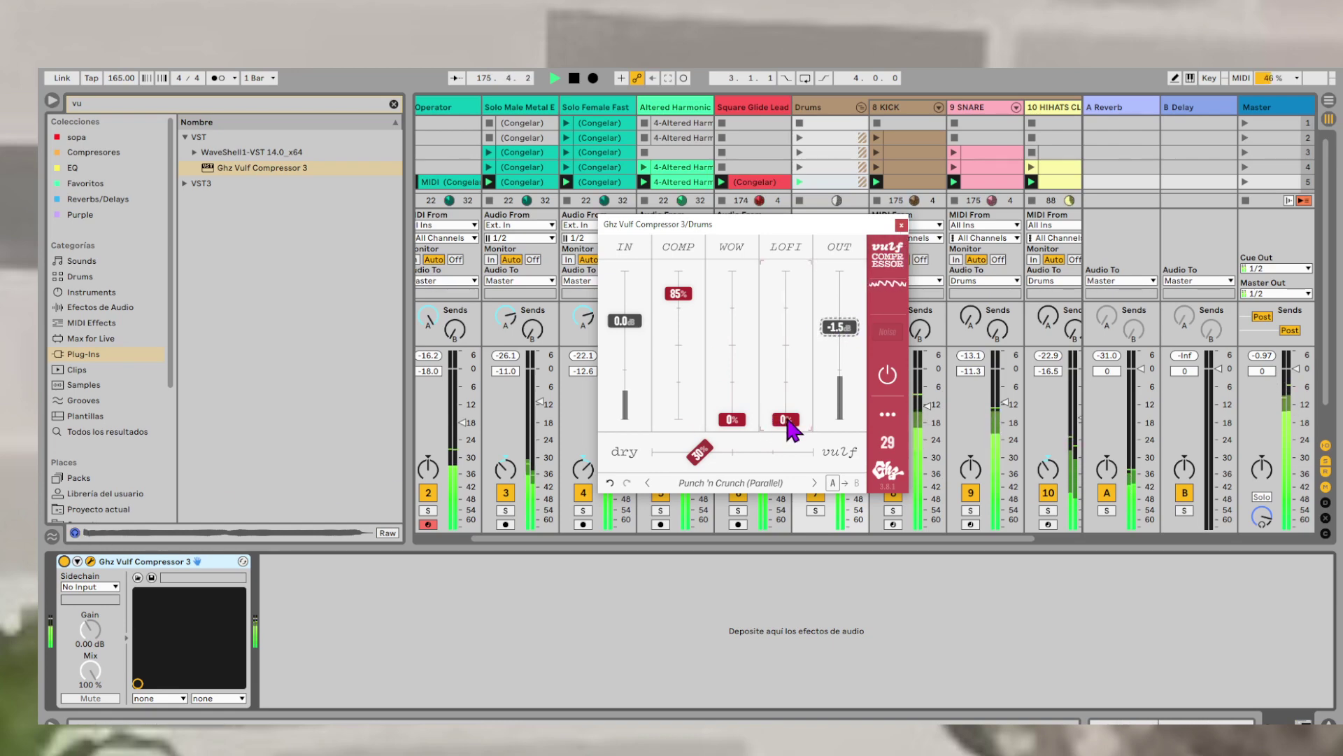
- Set Lofi to 100% and the dry/vulf mix to 20%, compare with the effect bypassed and close the plug-in window
{"action": "left_click_drag", "start_coordinate": [786, 420], "coordinate": [831, 273]}
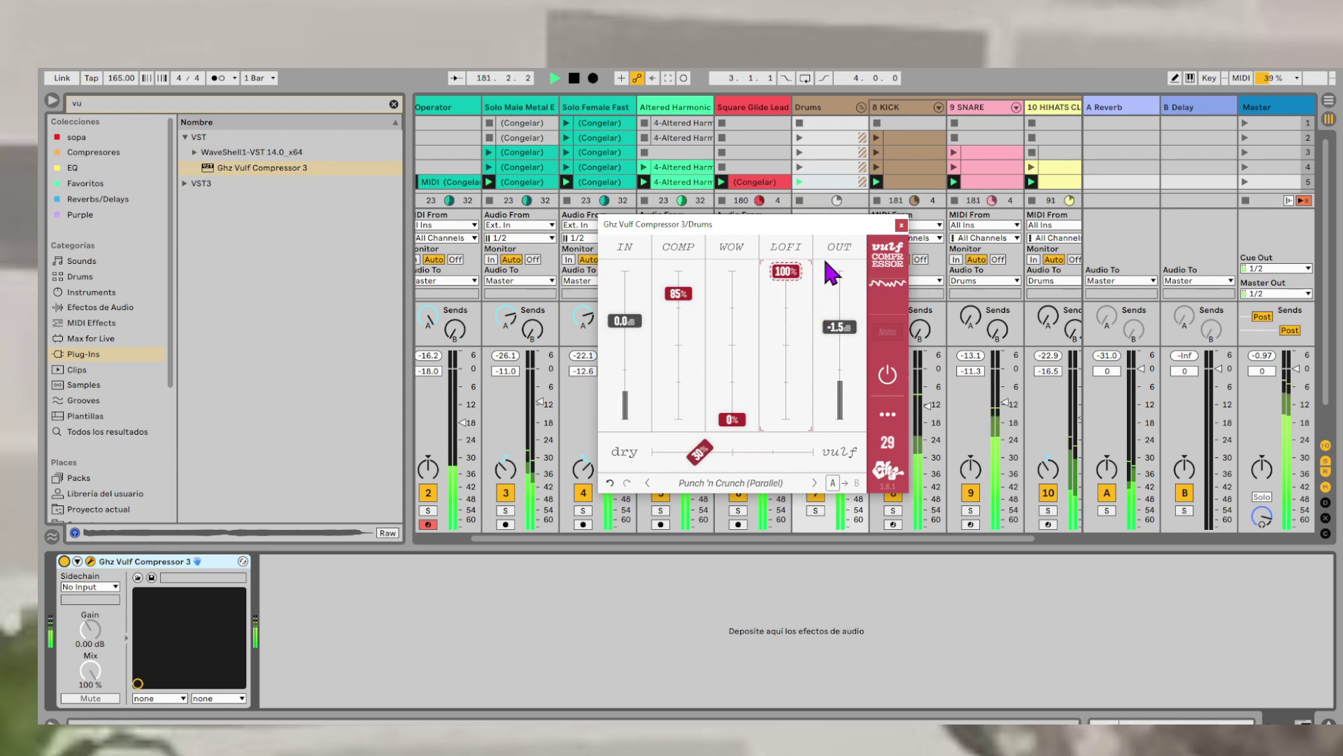
{"action": "left_click_drag", "start_coordinate": [803, 228], "coordinate": [847, 223]}
{"action": "left_click_drag", "start_coordinate": [746, 447], "coordinate": [805, 456]}
{"action": "left_click_drag", "start_coordinate": [779, 458], "coordinate": [732, 451]}
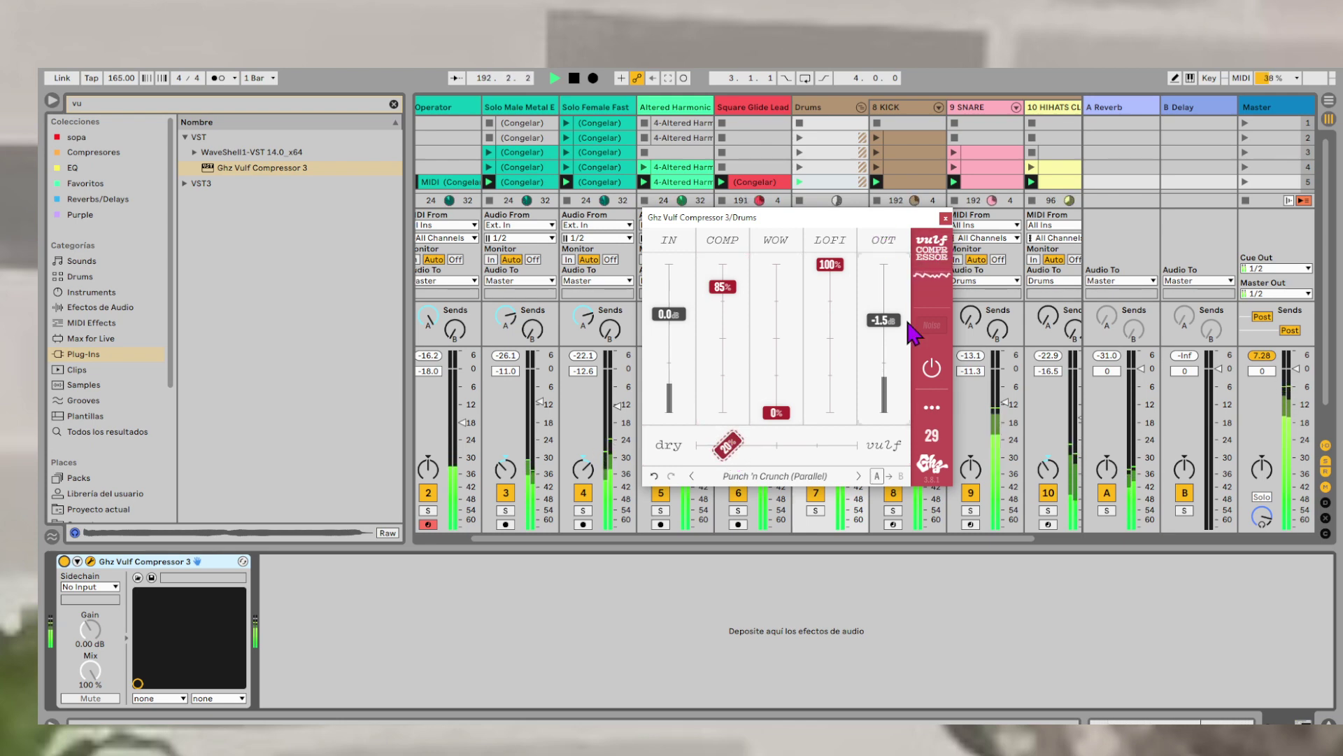
{"action": "left_click", "coordinate": [930, 365]}
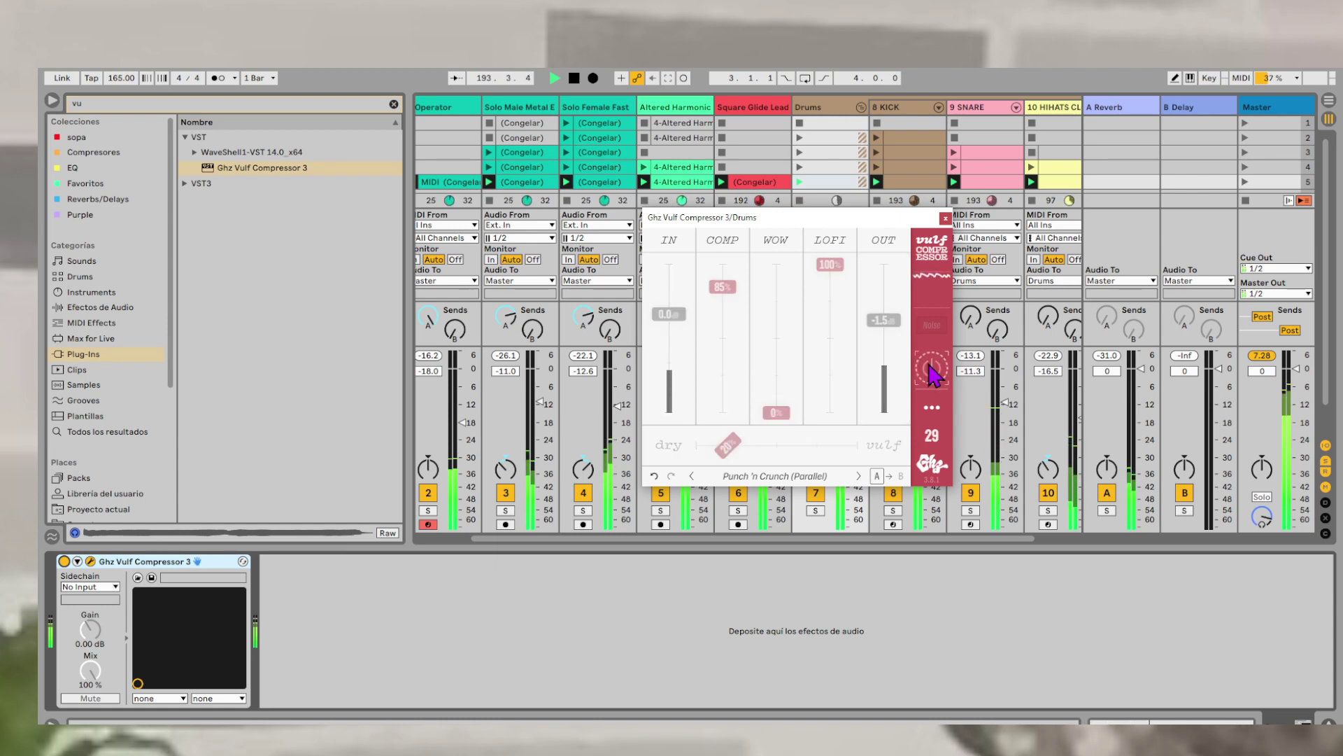
{"action": "left_click", "coordinate": [932, 368]}
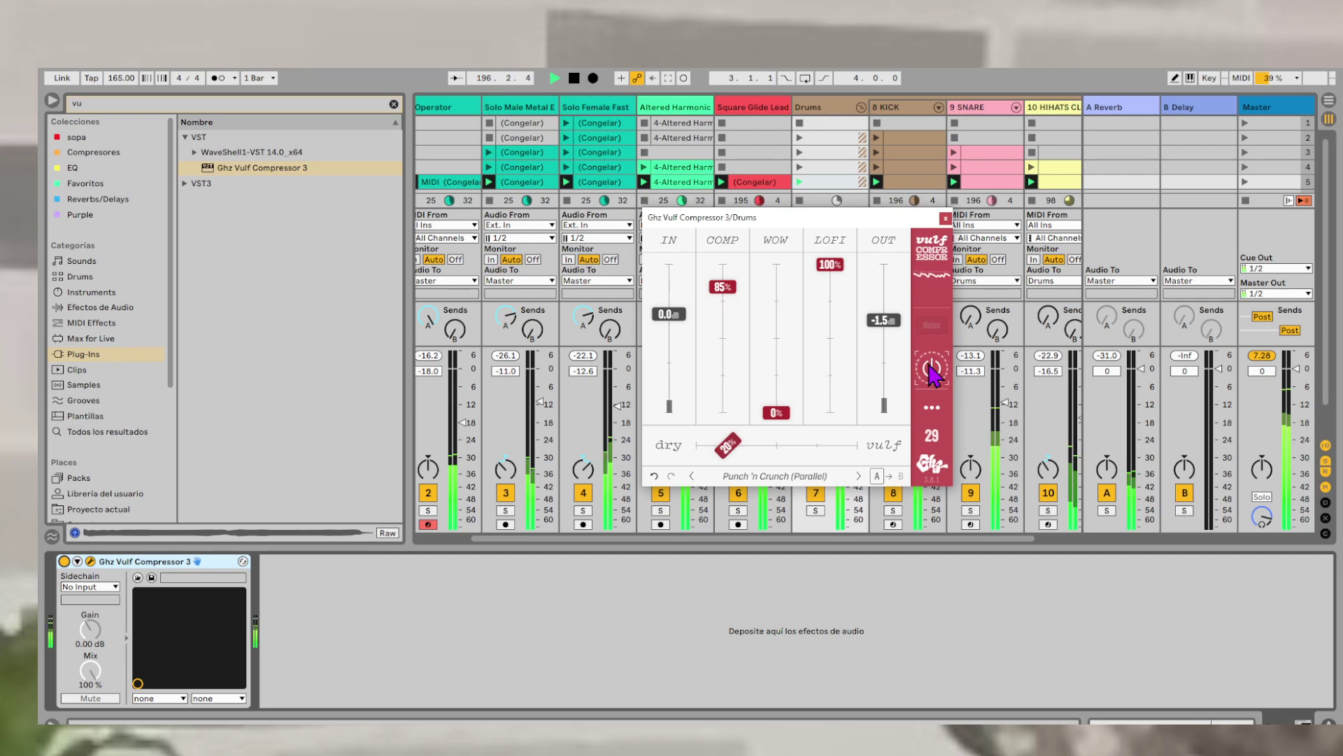
{"action": "left_click", "coordinate": [946, 218]}
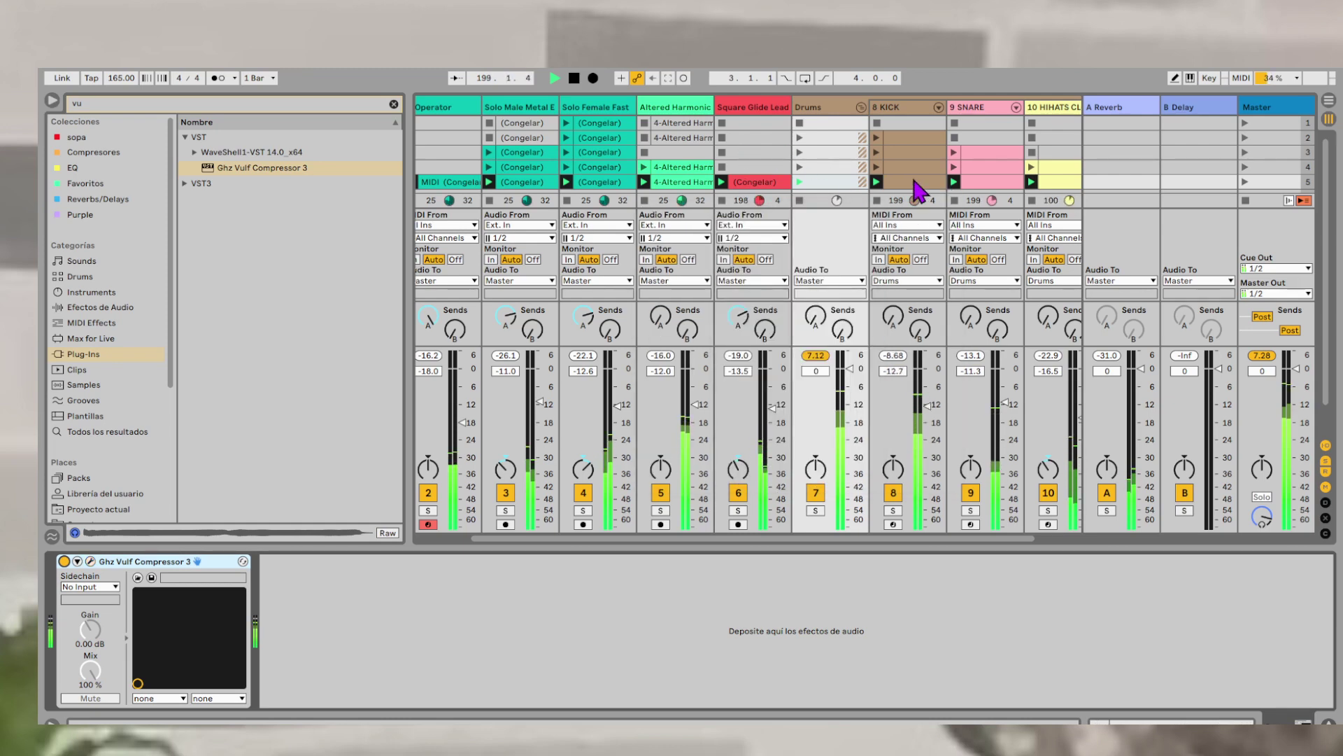
- Hide the browser in the Session View and launch scene 1
{"action": "key", "text": "Tab"}
{"action": "key", "text": "Tab"}
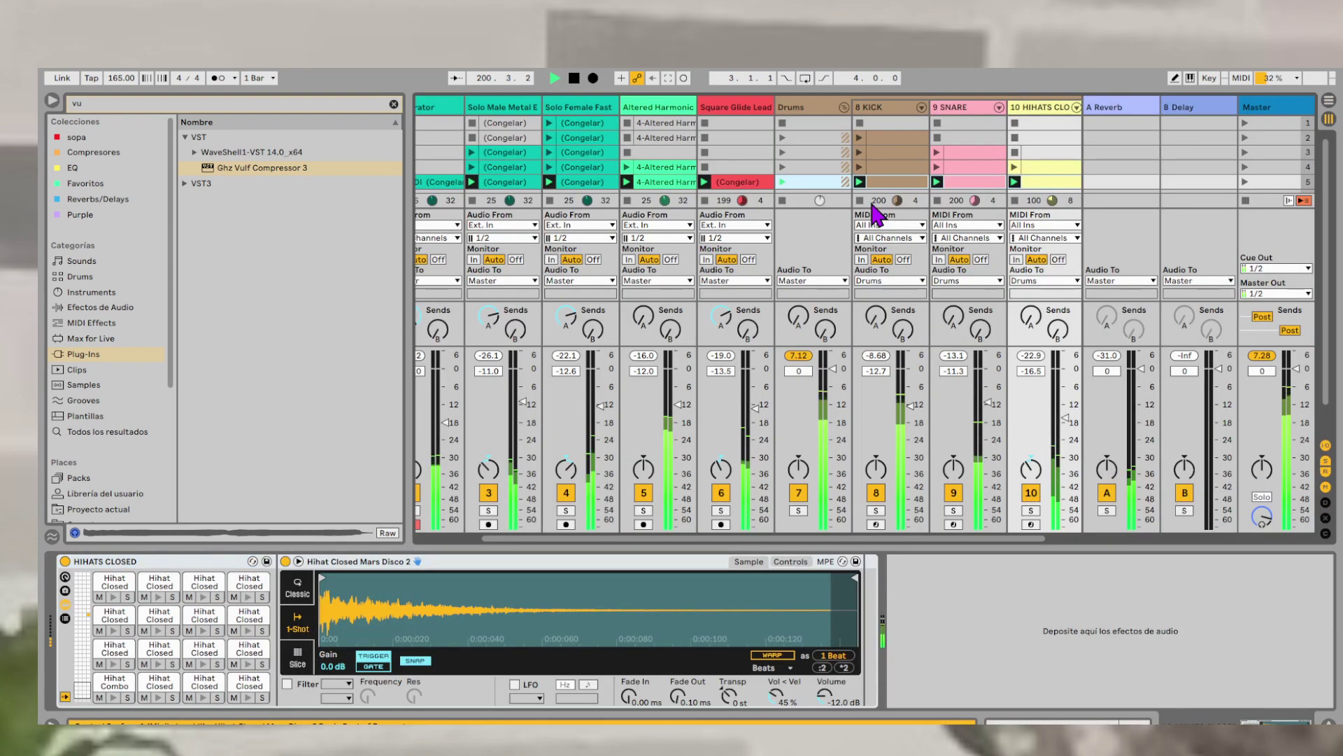
{"action": "key", "text": "ctrl+alt+b"}
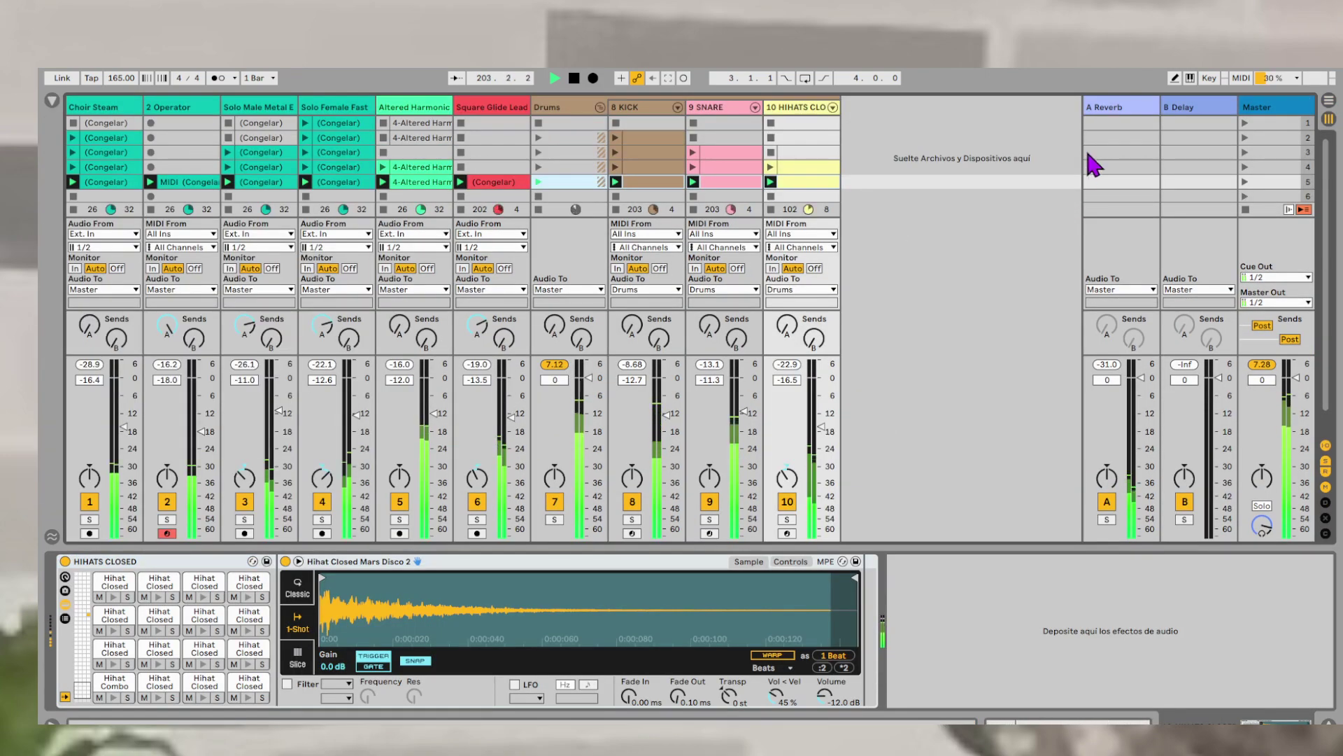
{"action": "left_click", "coordinate": [1246, 124]}
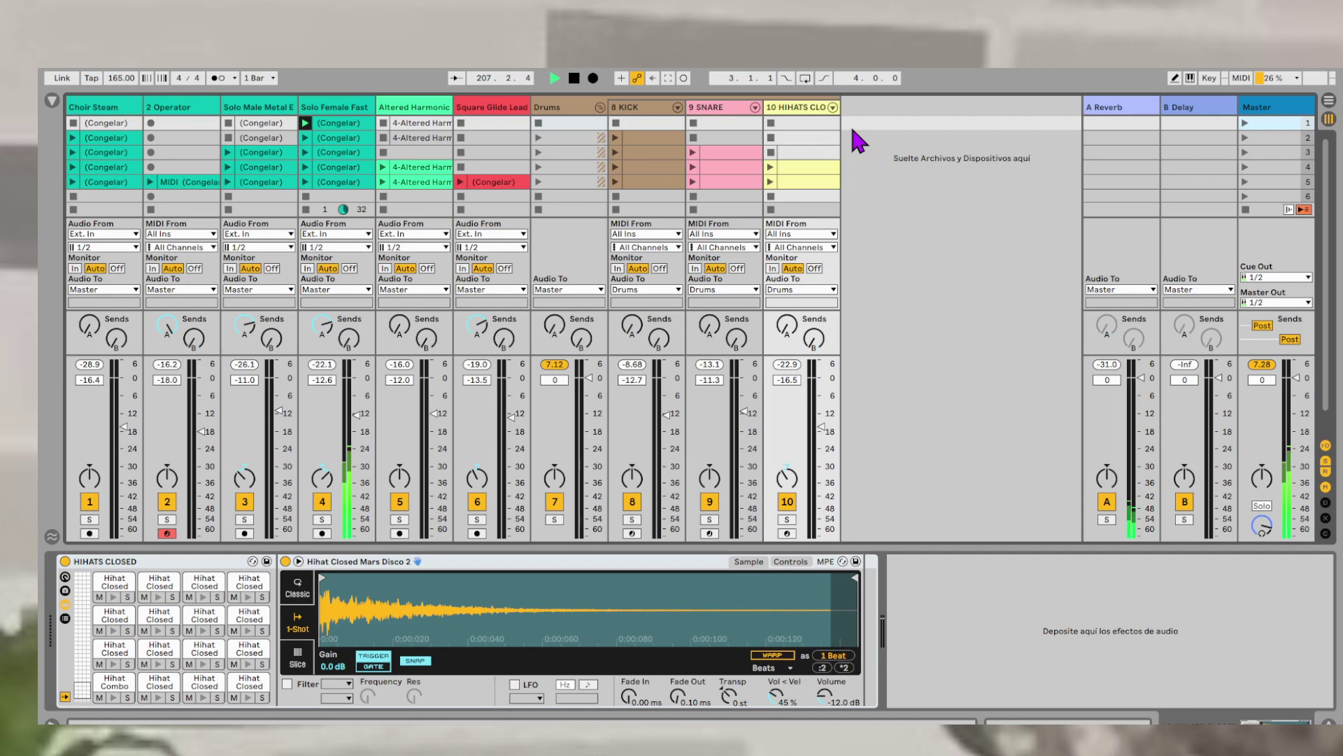
- Stop playback and insert a new audio track after the HIHATS CLOSED track
{"action": "left_click", "coordinate": [573, 78]}
{"action": "right_click", "coordinate": [905, 160]}
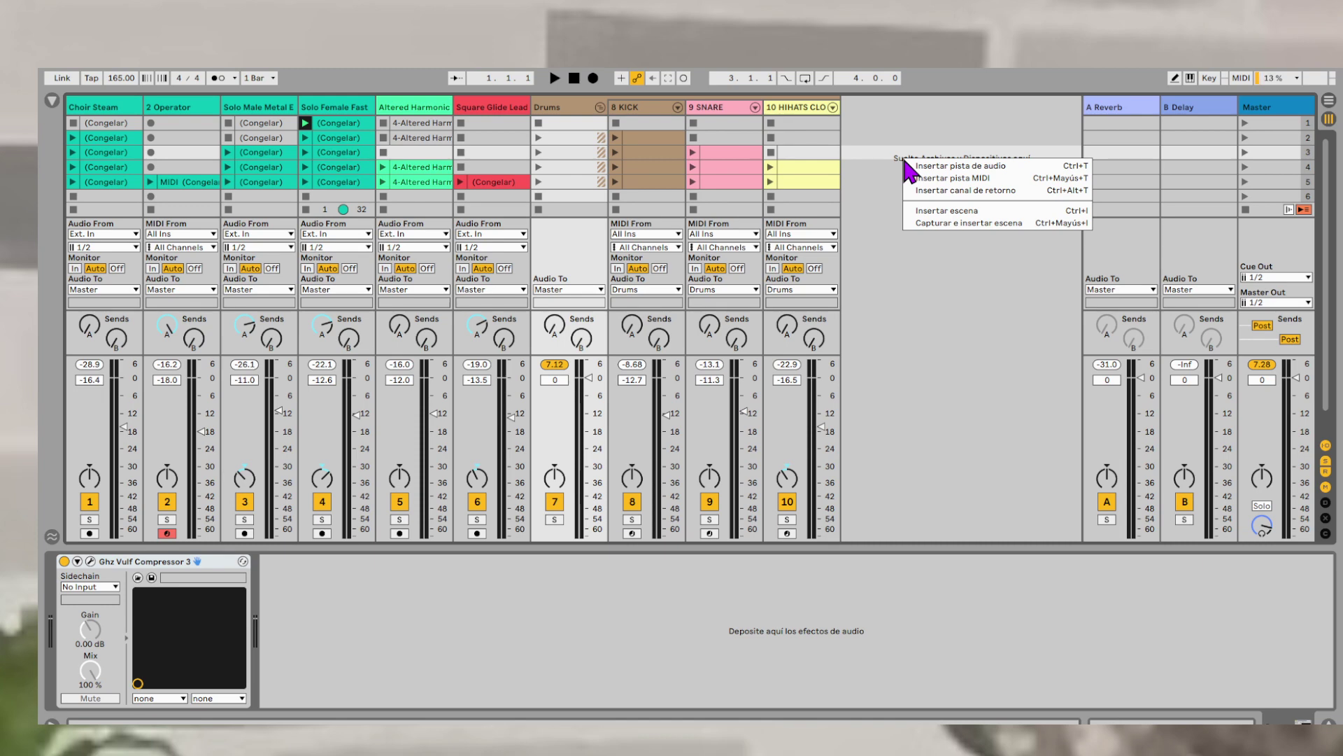
{"action": "left_click", "coordinate": [919, 166]}
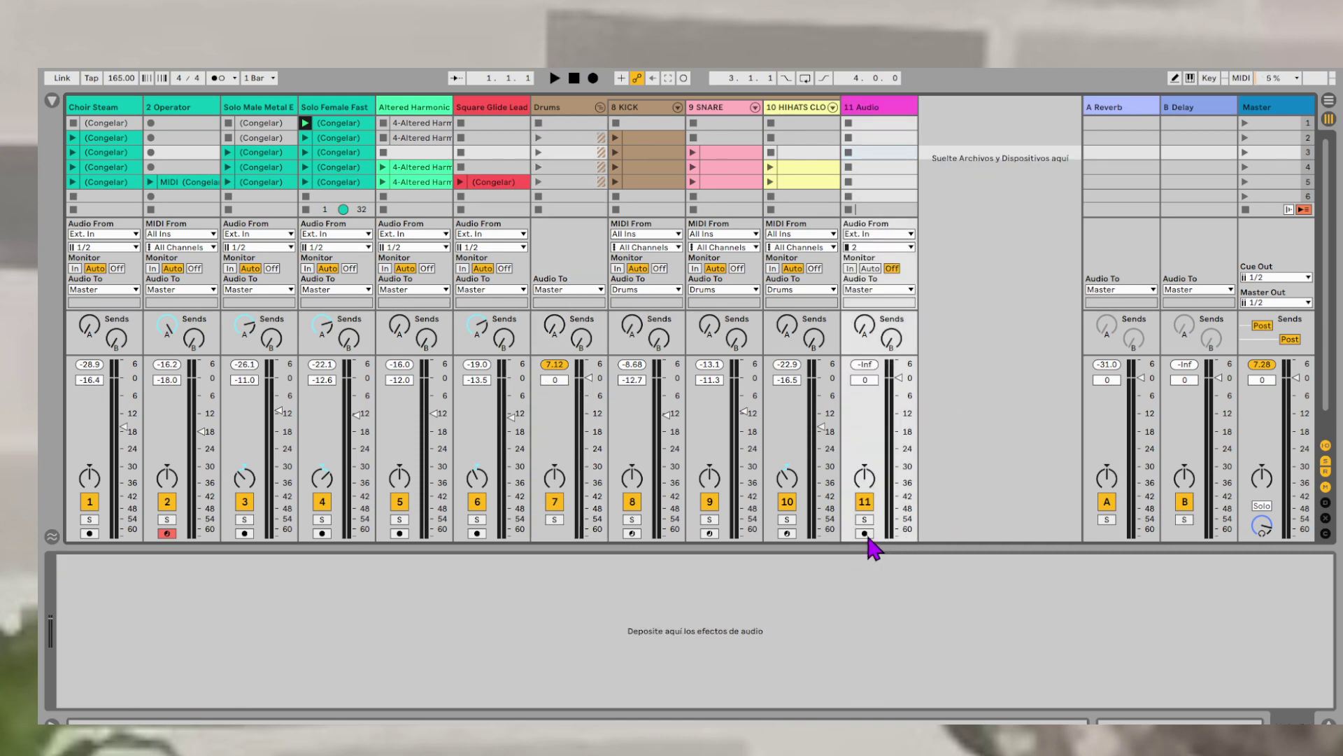
- Arm the 11 Audio track for recording and start an arrangement recording from scene 1
{"action": "left_click", "coordinate": [865, 533]}
{"action": "left_click", "coordinate": [1253, 125]}
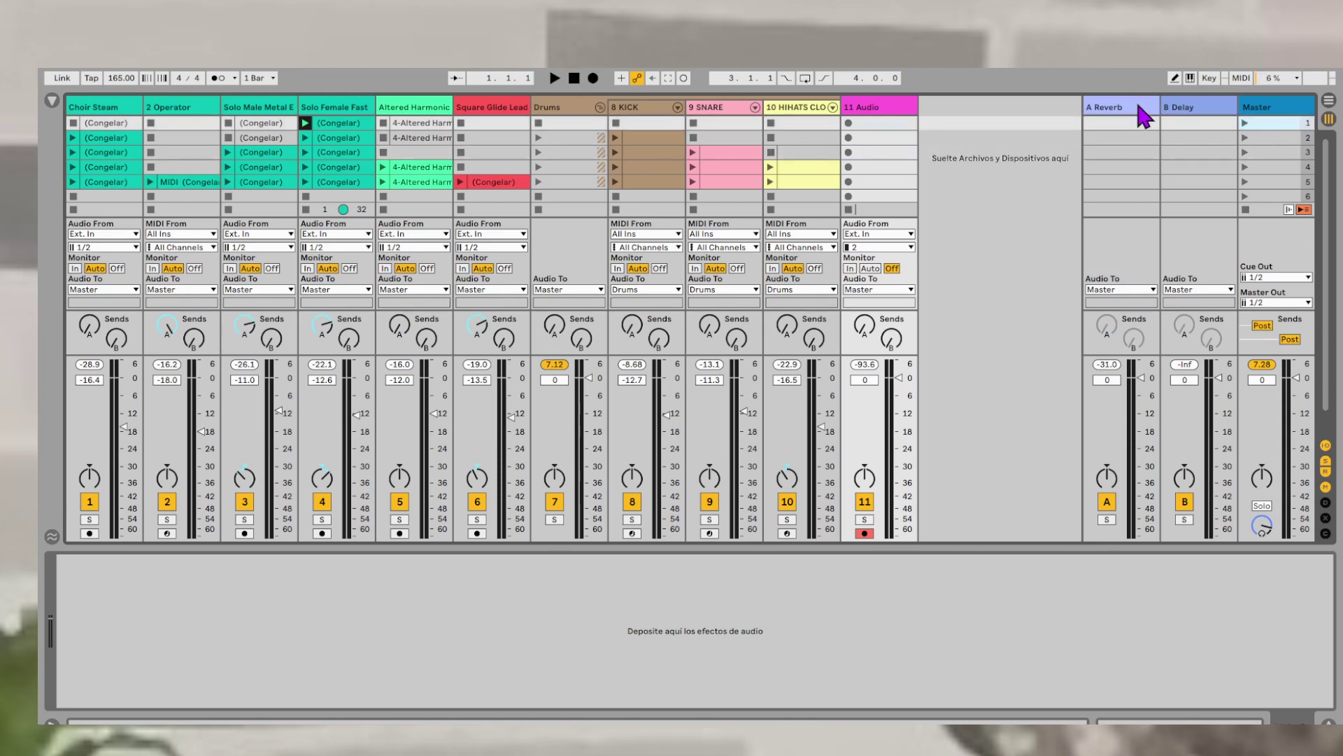
{"action": "left_click", "coordinate": [593, 78]}
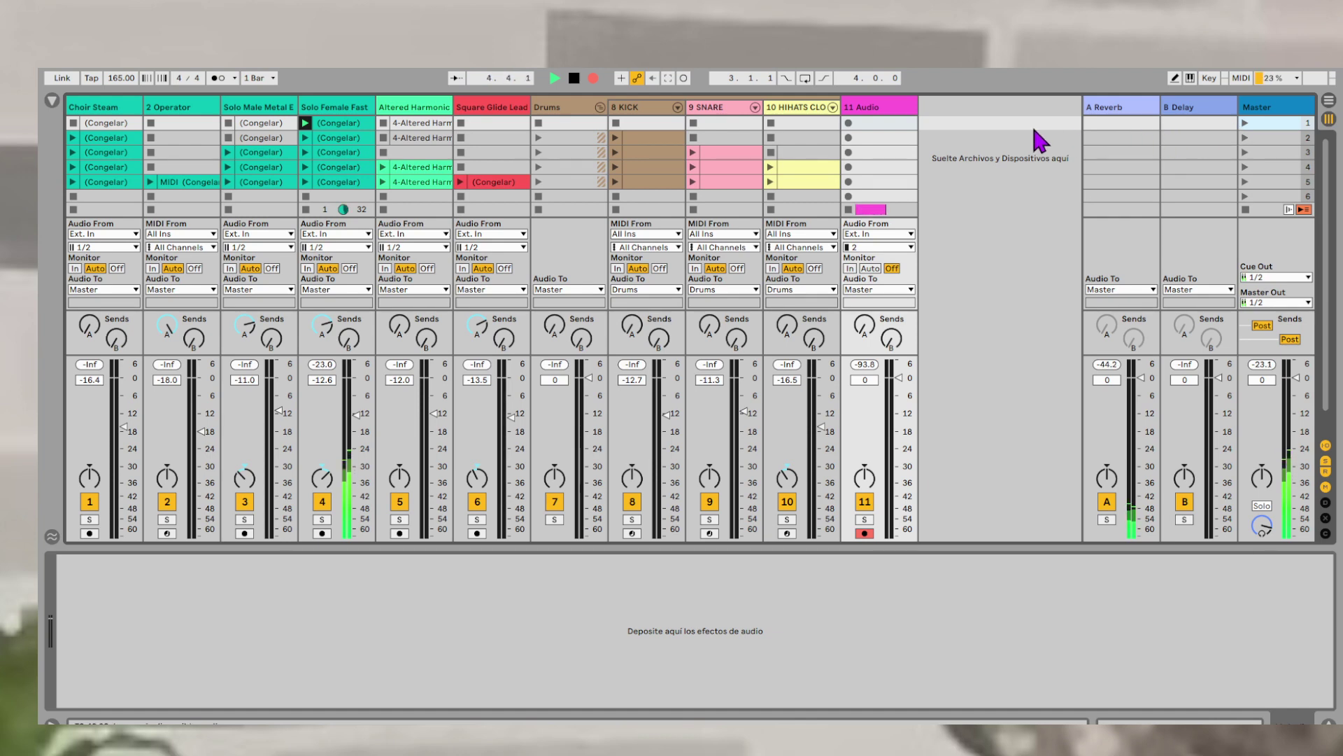
- Check the running take in the Arrangement View, launch scene 2 from the Session View and stop the recording
{"action": "key", "text": "Tab"}
{"action": "key", "text": "Tab"}
{"action": "key", "text": "Tab"}
{"action": "key", "text": "Tab"}
{"action": "left_click", "coordinate": [1246, 138]}
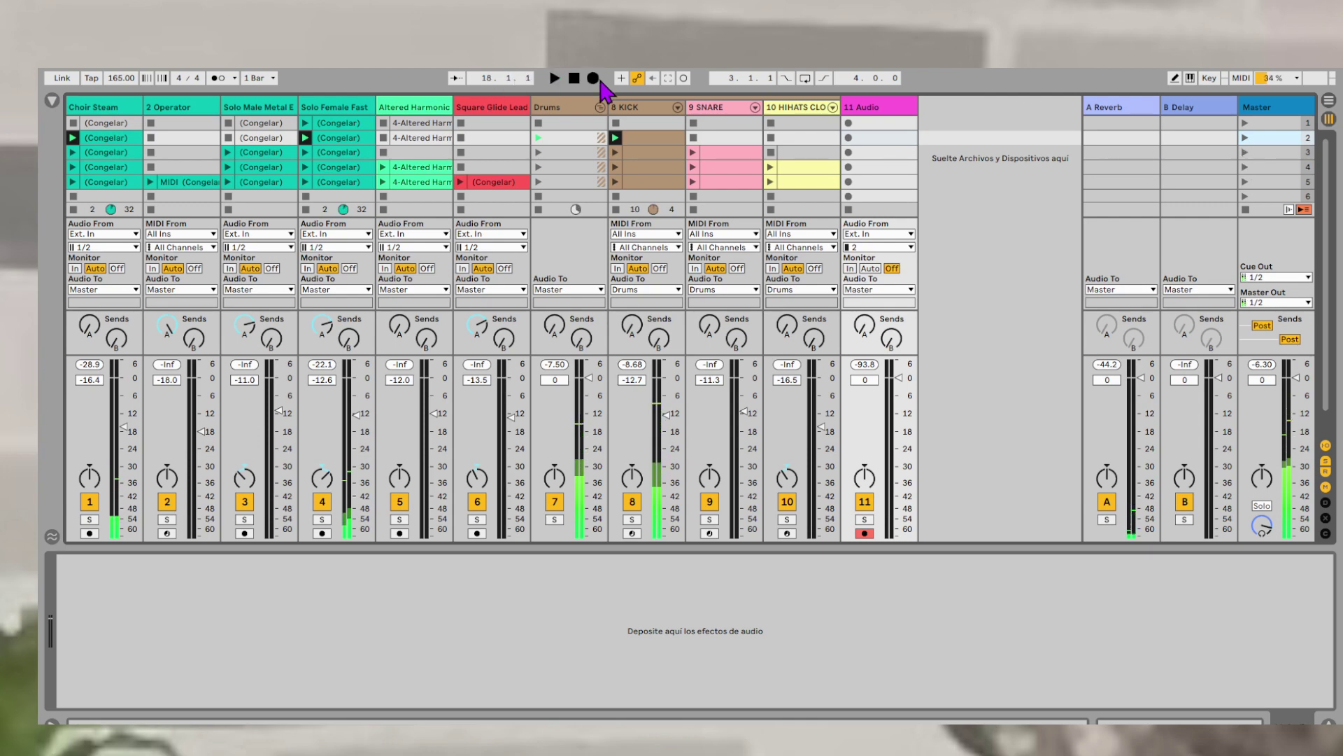
{"action": "left_click", "coordinate": [574, 78]}
{"action": "left_click", "coordinate": [593, 78]}
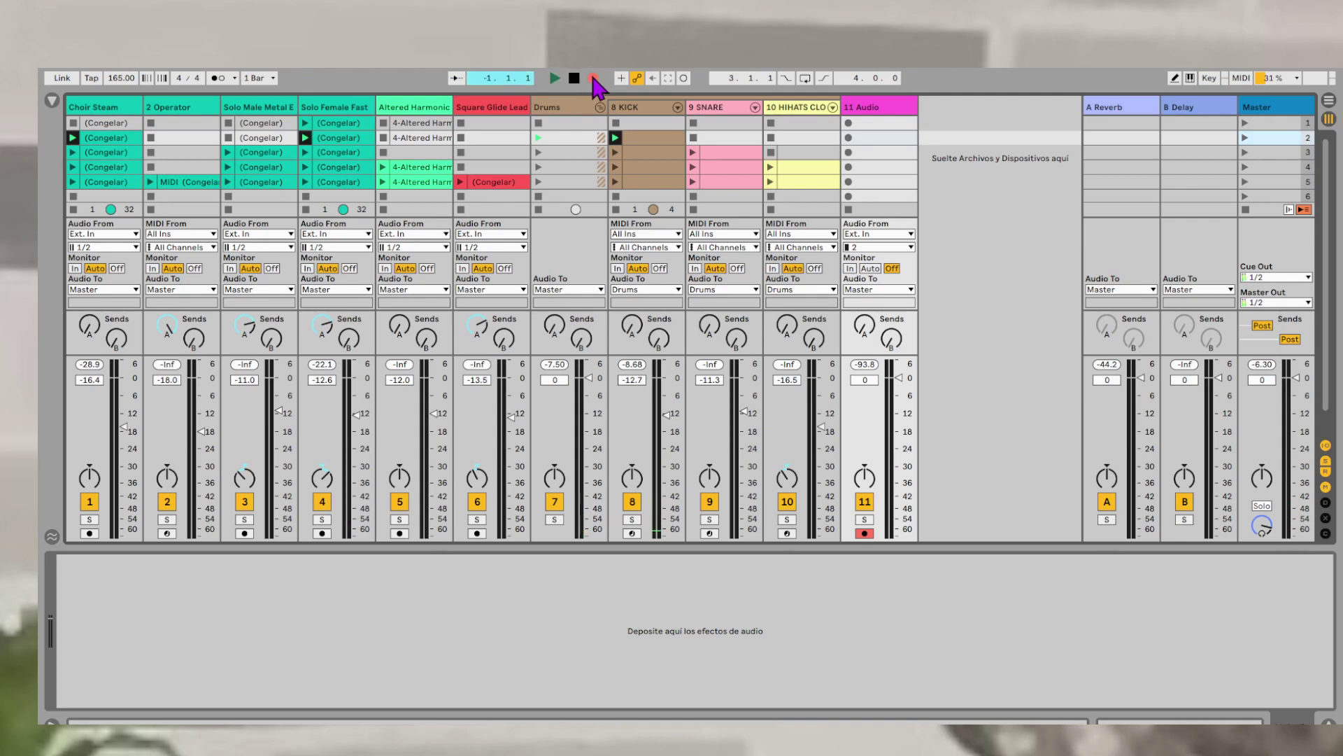
{"action": "left_click", "coordinate": [574, 78]}
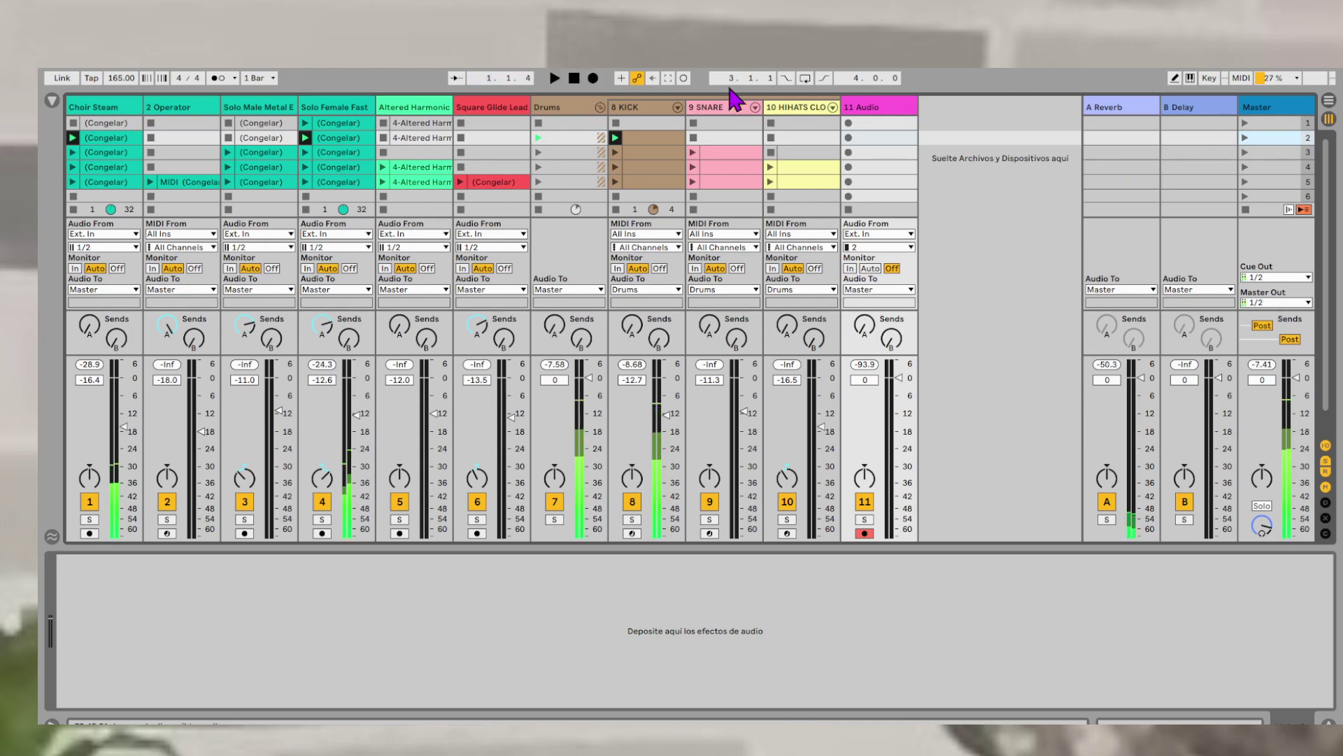
{"action": "left_click", "coordinate": [1262, 121]}
{"action": "left_click", "coordinate": [593, 78]}
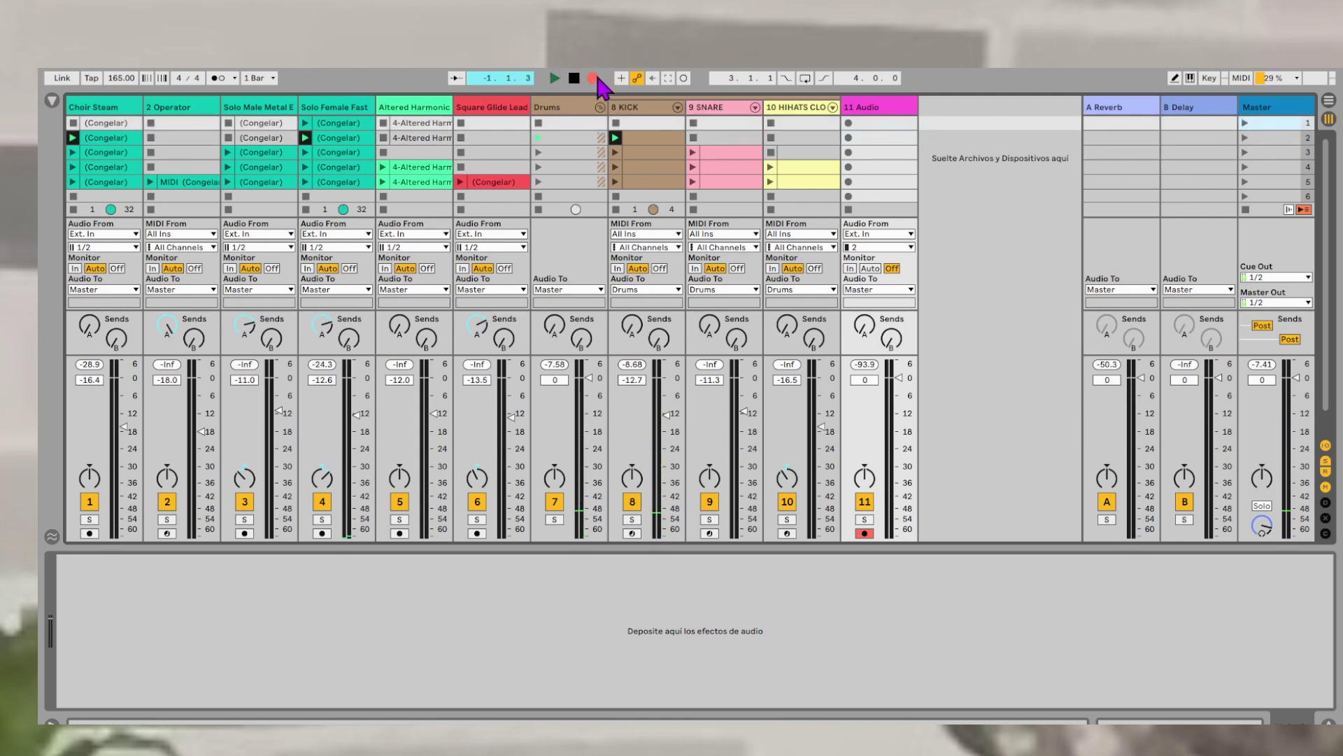
{"action": "key", "text": "space"}
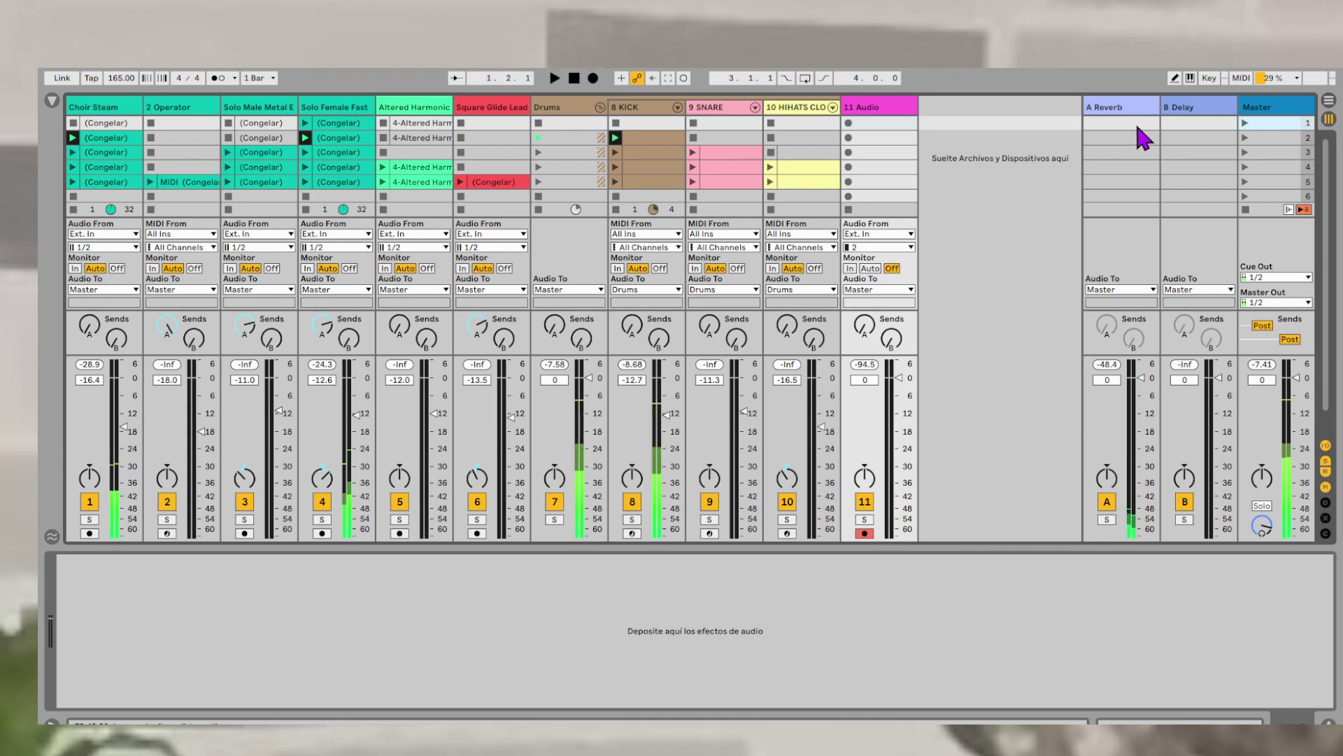
- Record a new arrangement take from scene 1 with the metronome on, launching scenes 2, 3, 4 and 5 in turn
{"action": "left_click", "coordinate": [1245, 123]}
{"action": "left_click", "coordinate": [593, 78]}
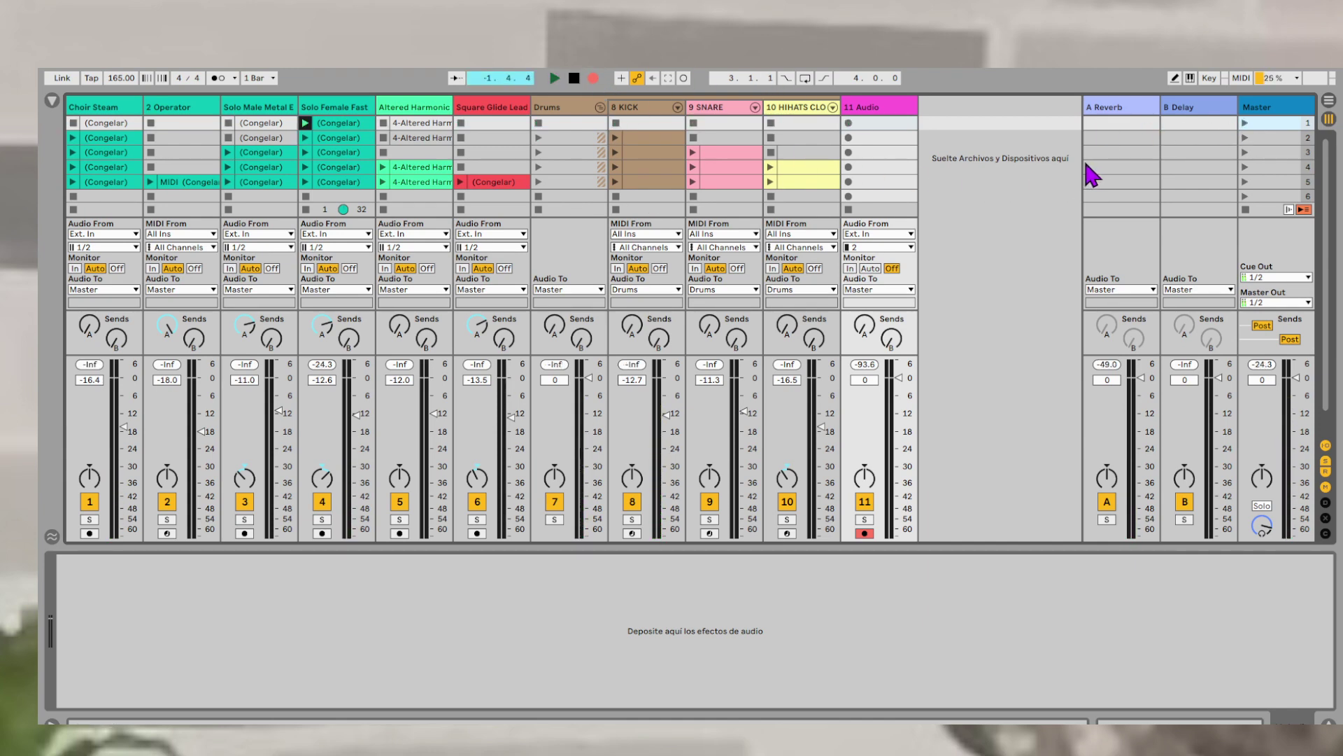
{"action": "left_click", "coordinate": [217, 78]}
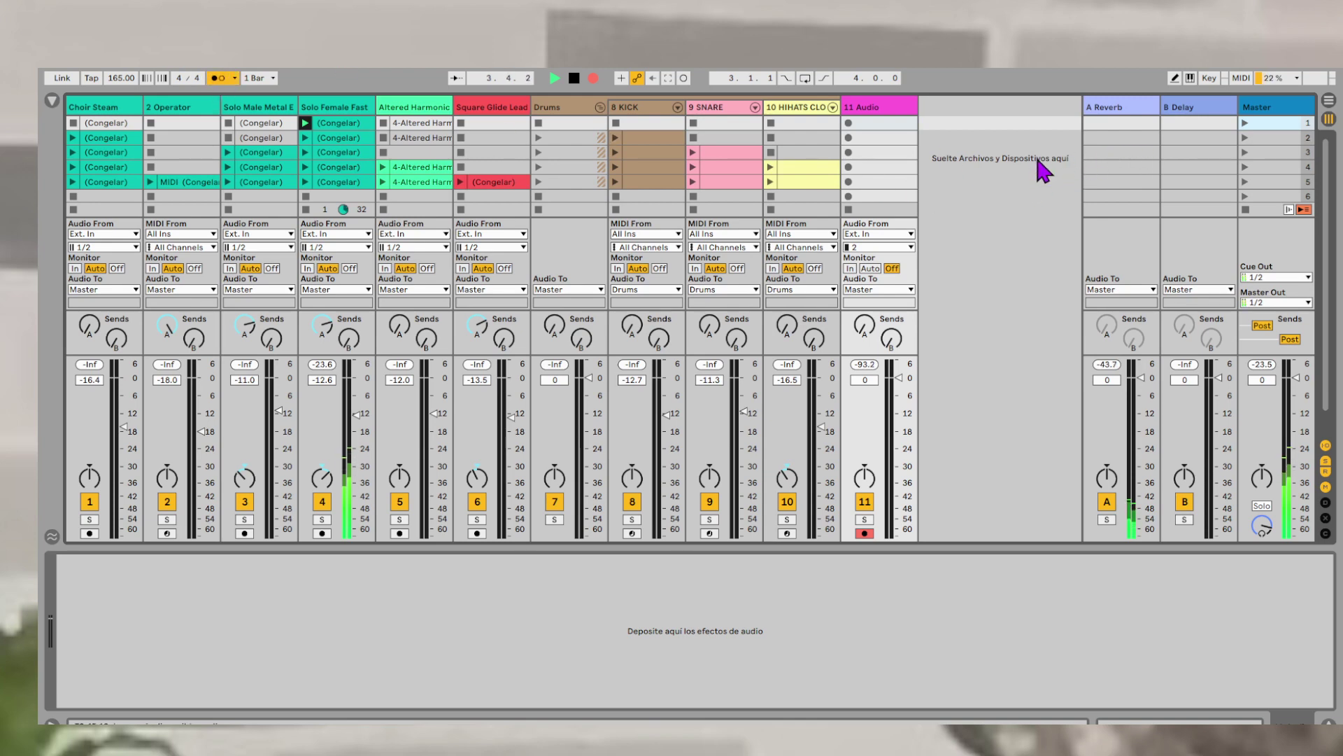
{"action": "left_click", "coordinate": [1245, 138]}
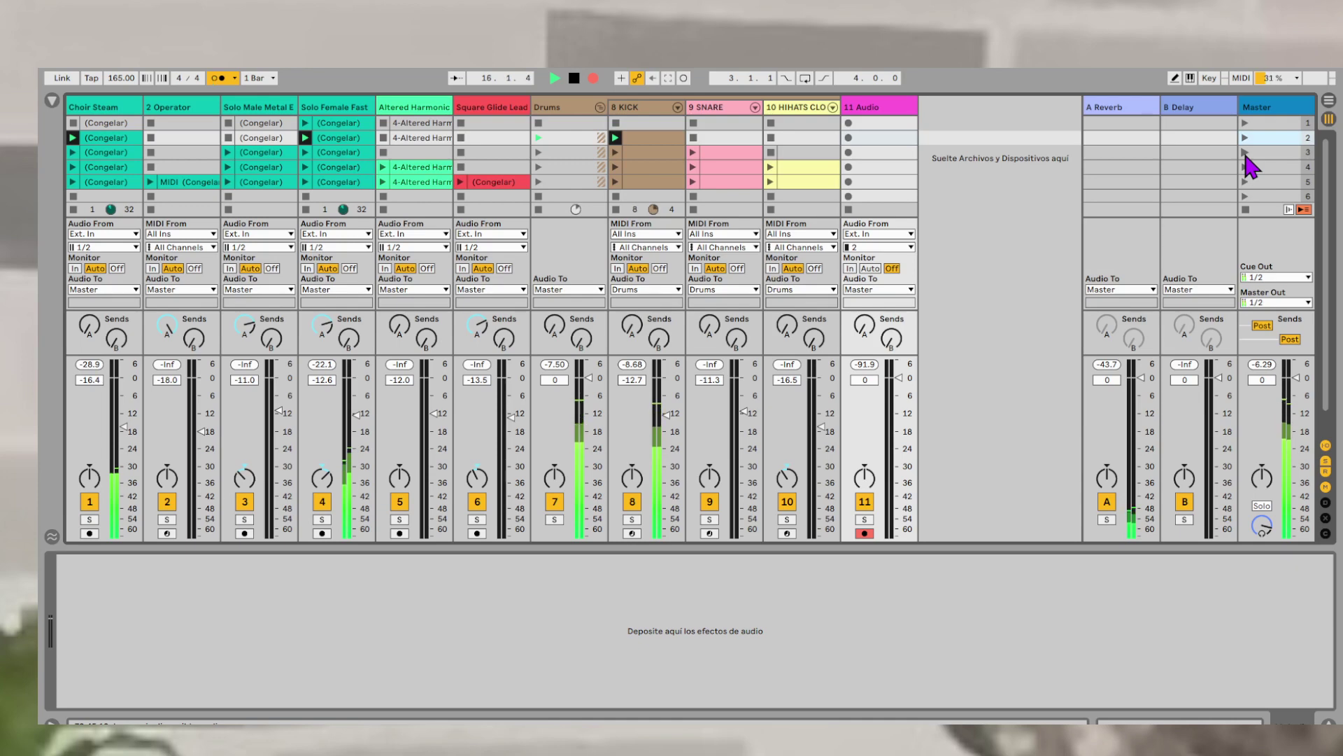
{"action": "left_click", "coordinate": [1245, 152]}
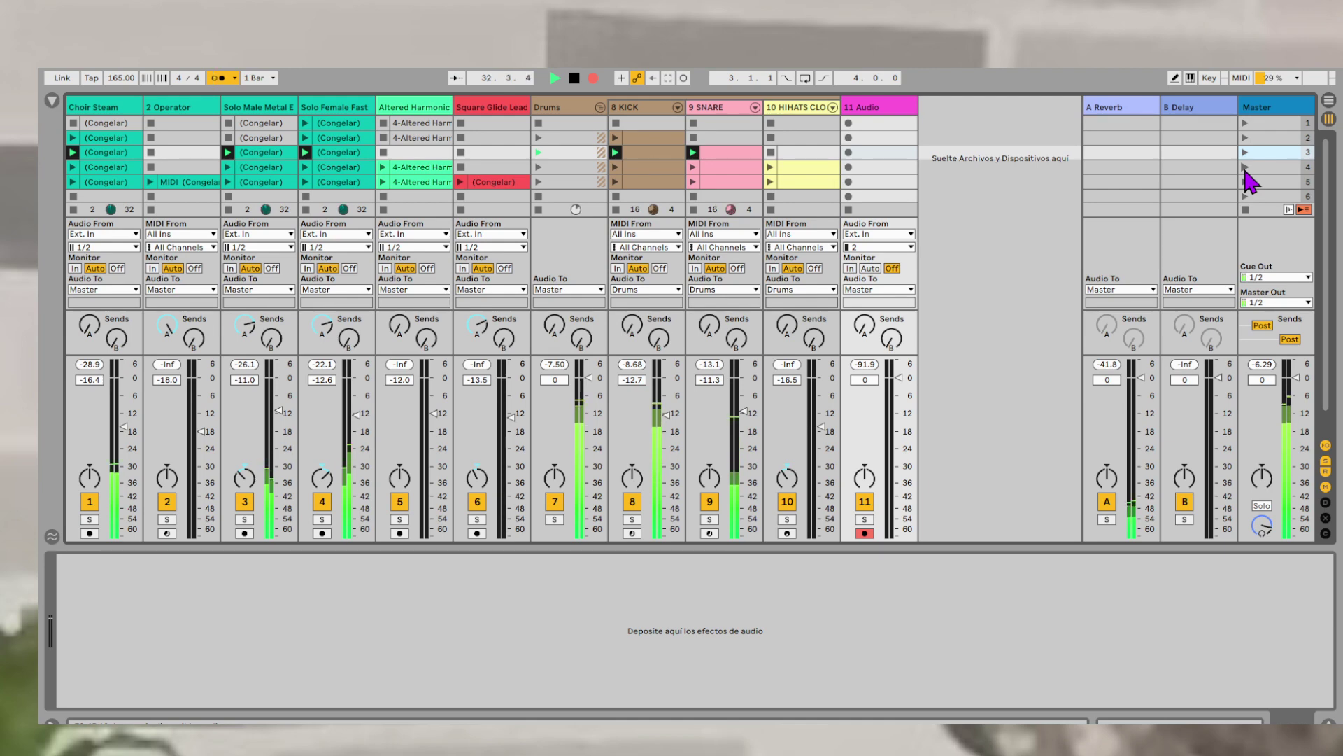
{"action": "left_click", "coordinate": [1246, 167]}
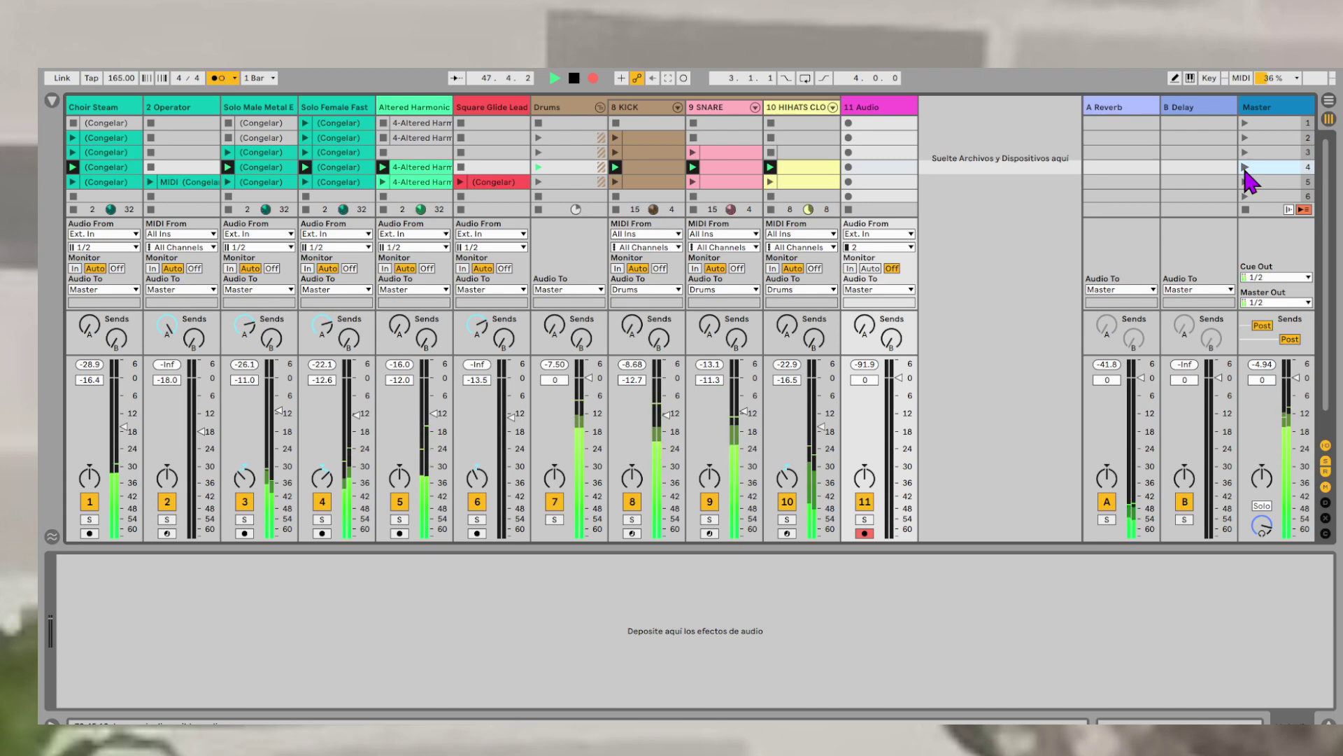
{"action": "left_click", "coordinate": [1246, 180]}
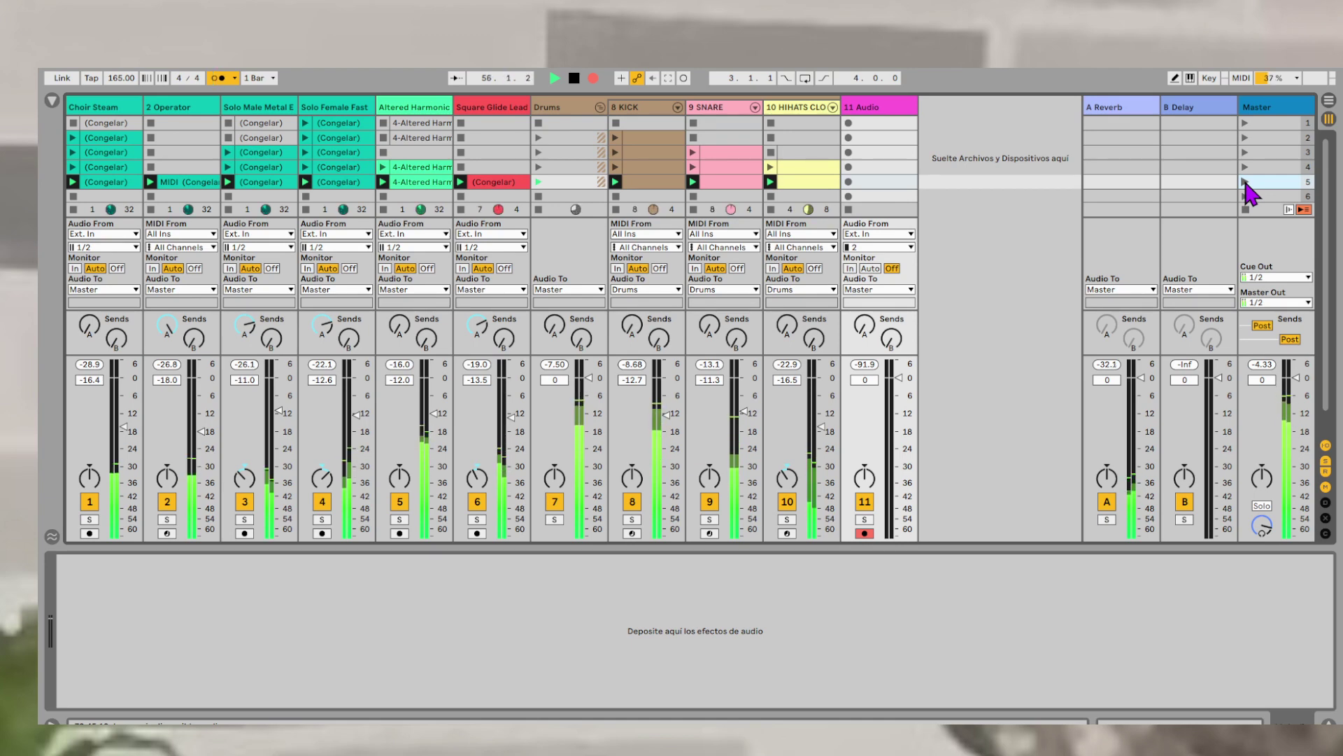
- Copy the Operator clip from scene 5 into the empty Operator slot of scene 1 and launch scene 1
{"action": "left_click", "coordinate": [187, 183]}
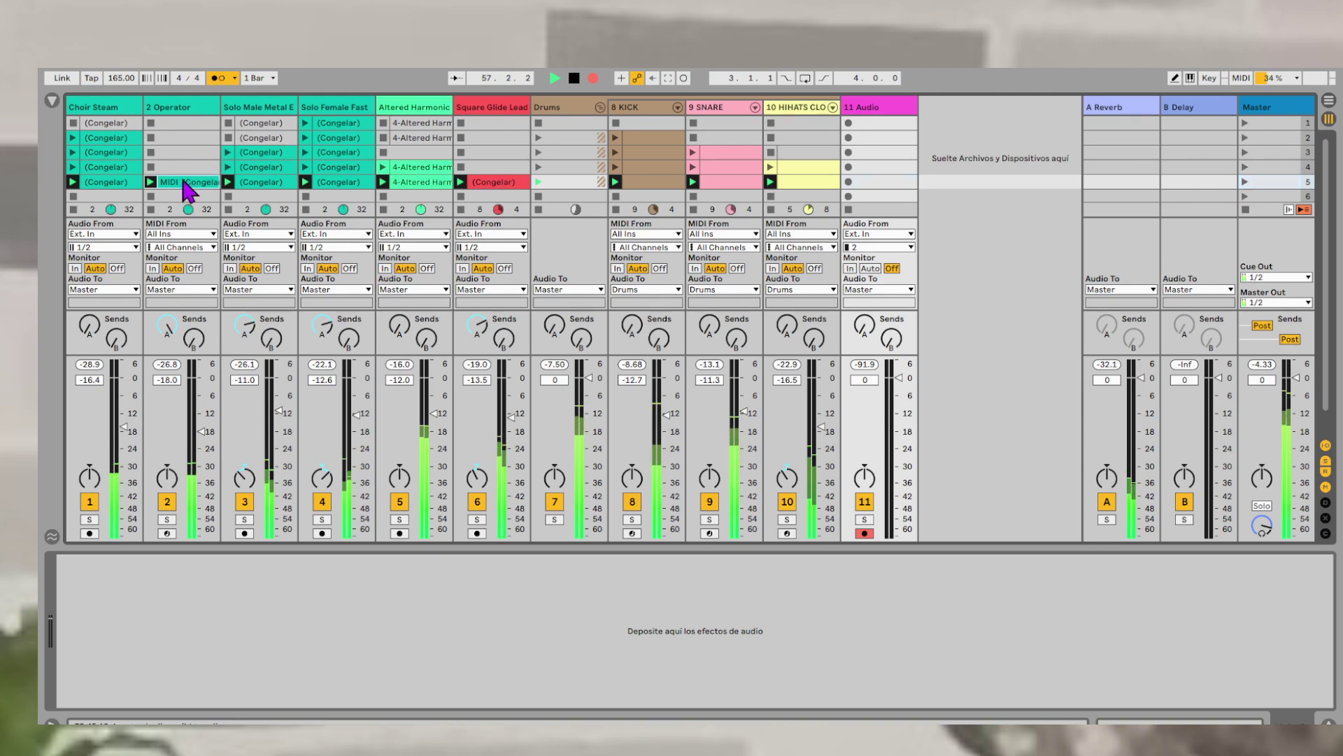
{"action": "left_click", "coordinate": [184, 183]}
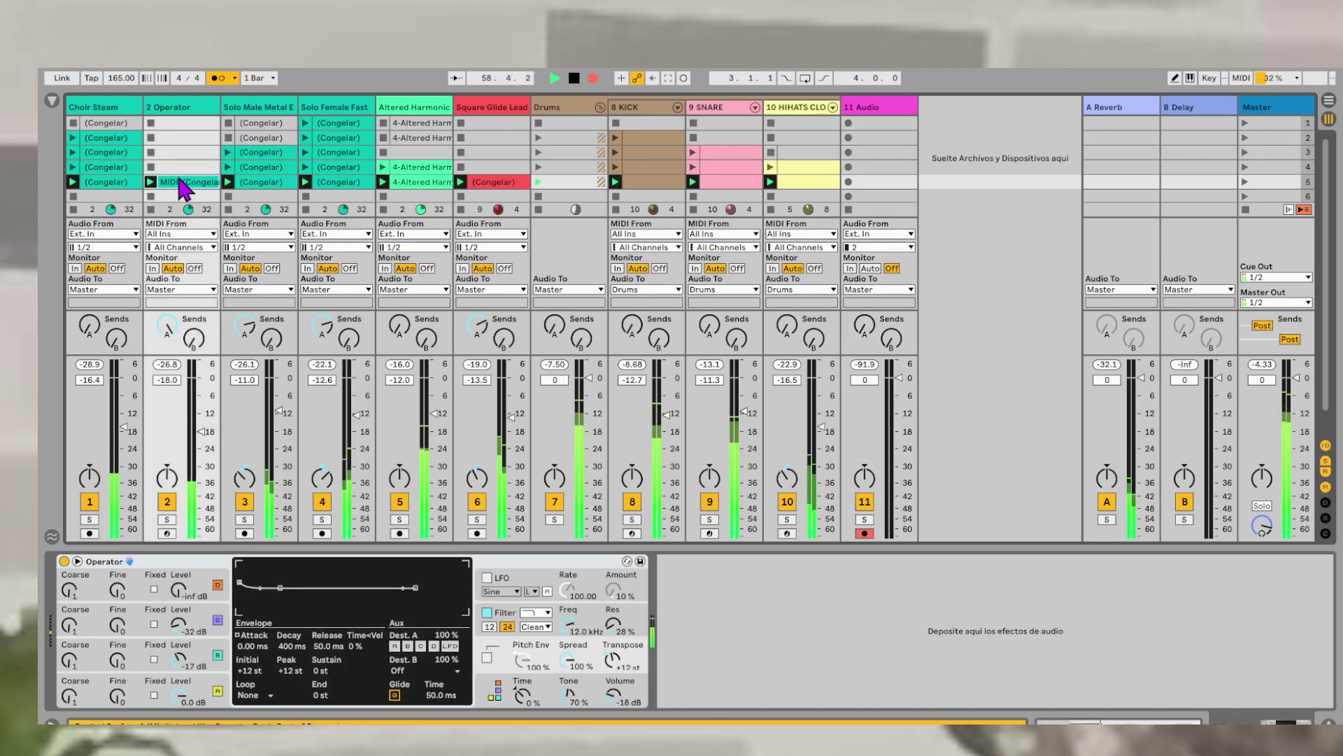
{"action": "left_click_drag", "start_coordinate": [193, 189], "coordinate": [187, 134]}
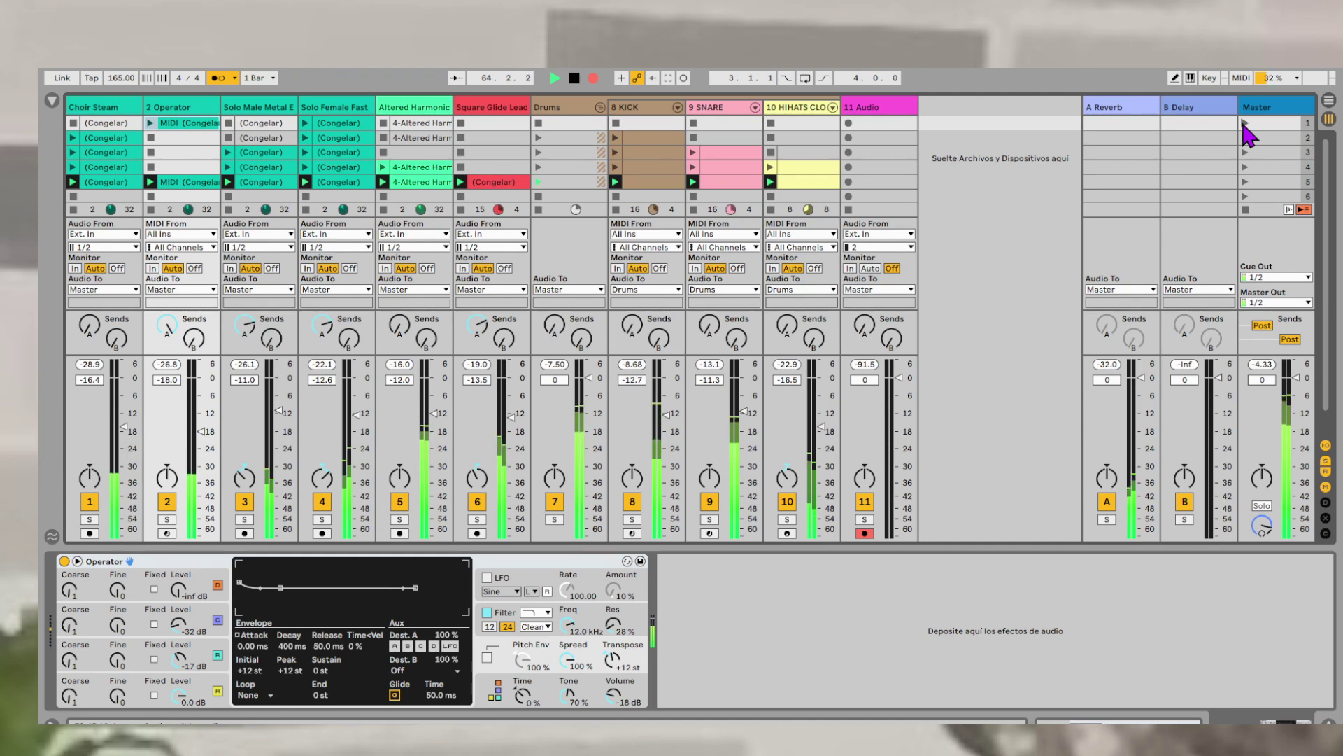
{"action": "left_click", "coordinate": [1245, 123]}
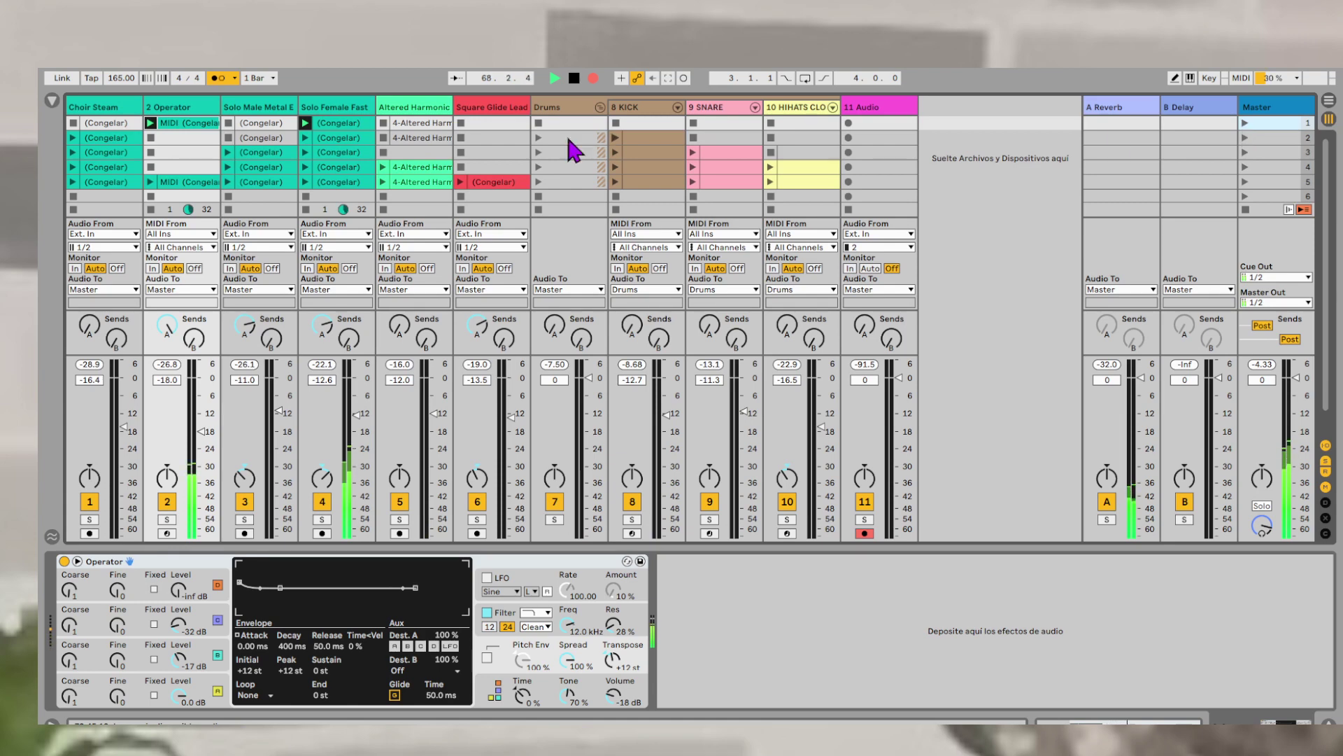
- Copy the Operator clip from scene 1 into scene 4, launch scene 4 and review the recorded take in the Arrangement View
{"action": "left_click_drag", "start_coordinate": [181, 124], "coordinate": [196, 167]}
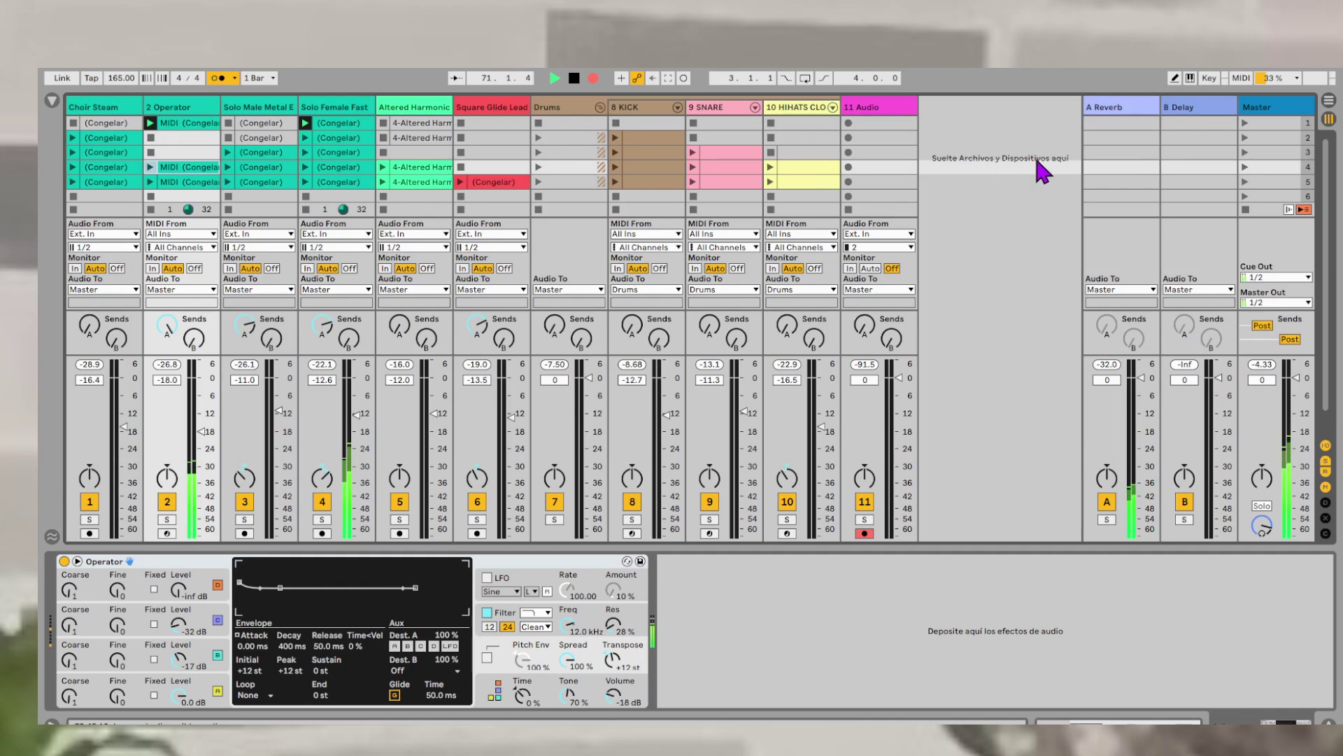
{"action": "left_click", "coordinate": [1245, 166]}
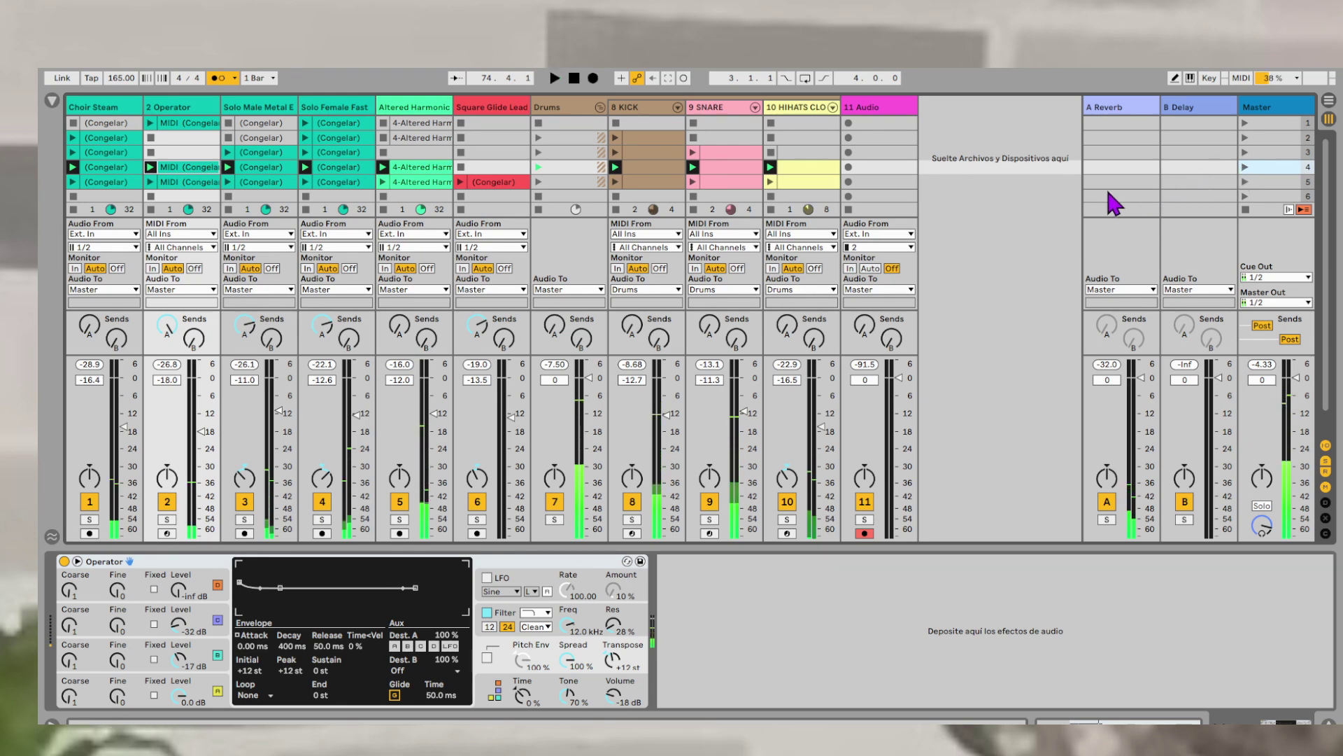
{"action": "key", "text": "Tab"}
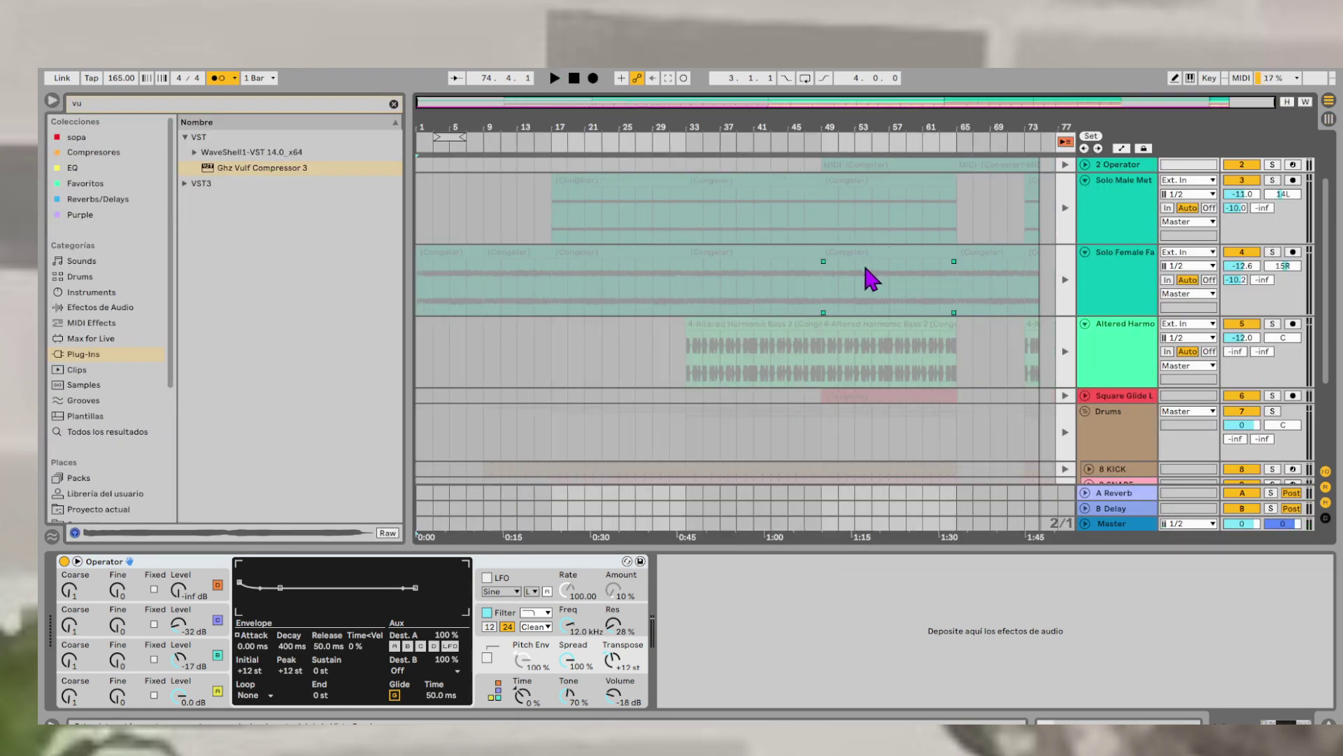
{"action": "key", "text": "Tab"}
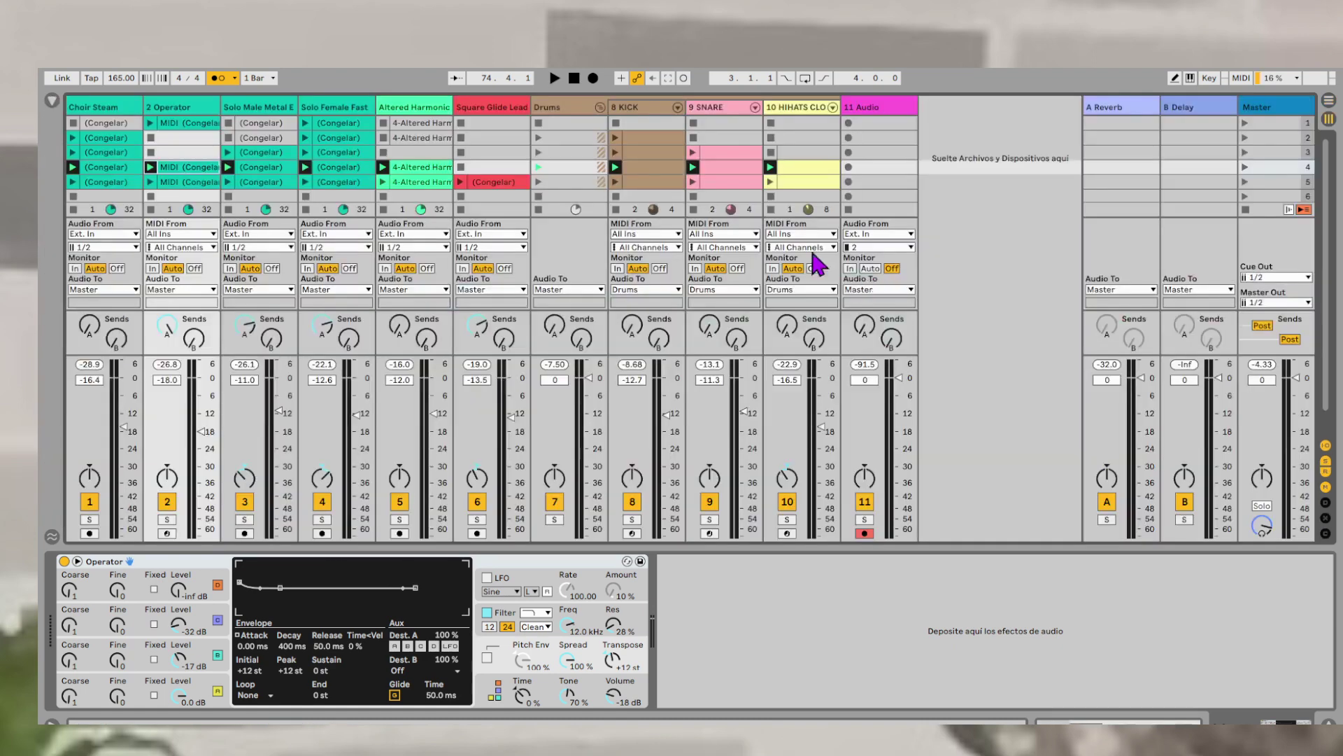
- Delete the Operator clip from scene 1 and look over the arrangement again before returning to the Session View
{"action": "left_click", "coordinate": [186, 127]}
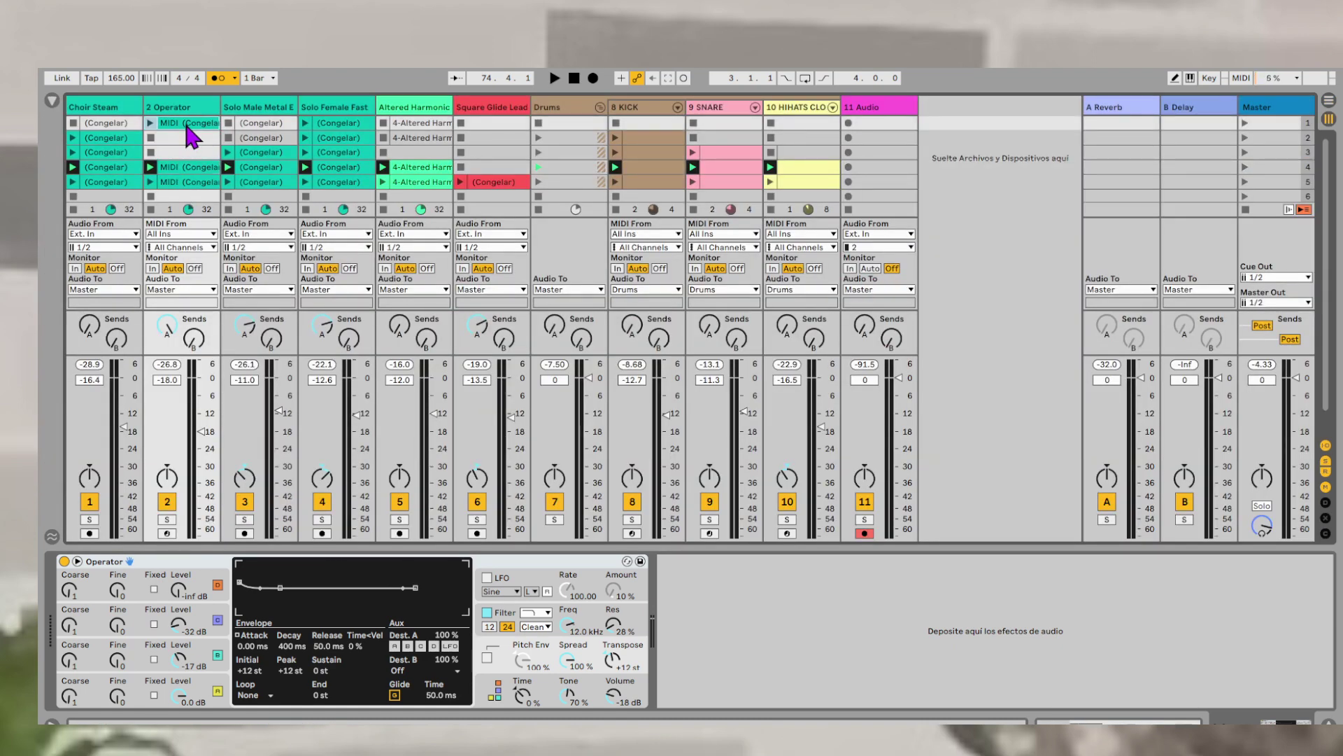
{"action": "key", "text": "Delete"}
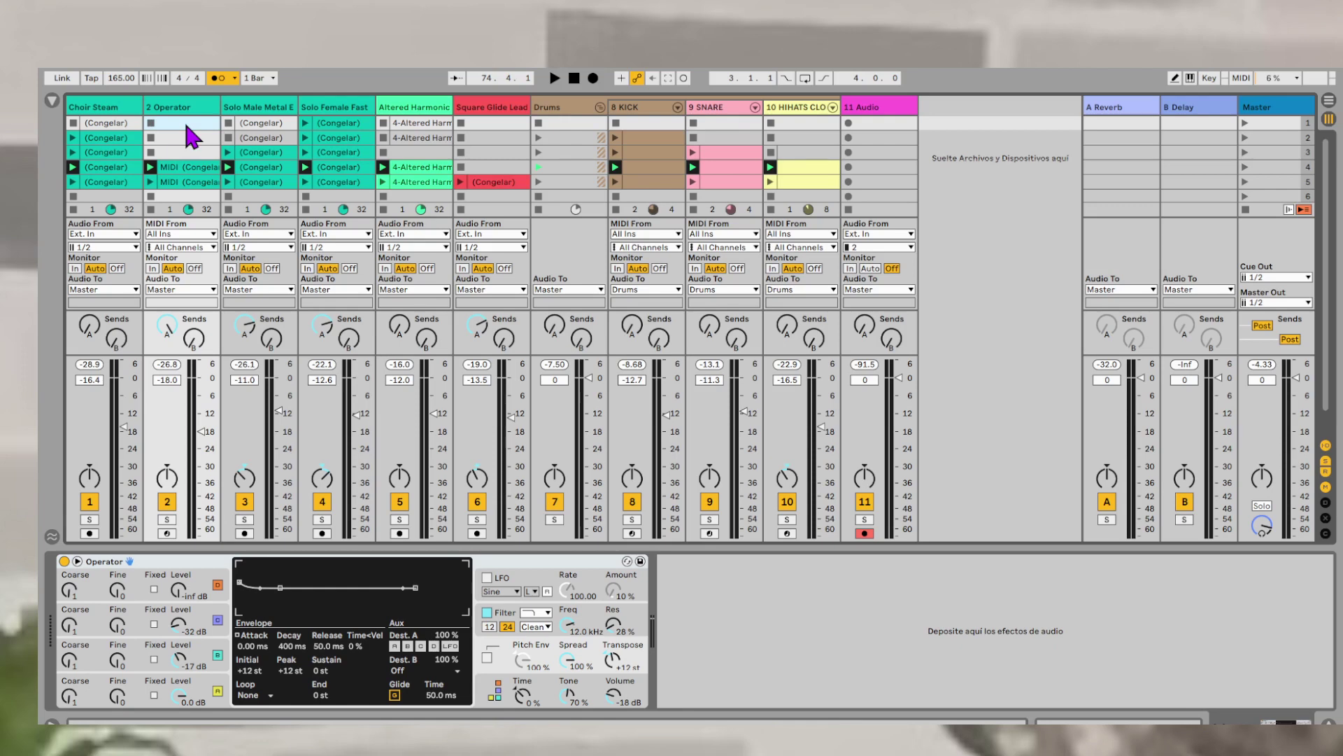
{"action": "scroll", "coordinate": [183, 119], "scroll_direction": "down", "scroll_amount": 2}
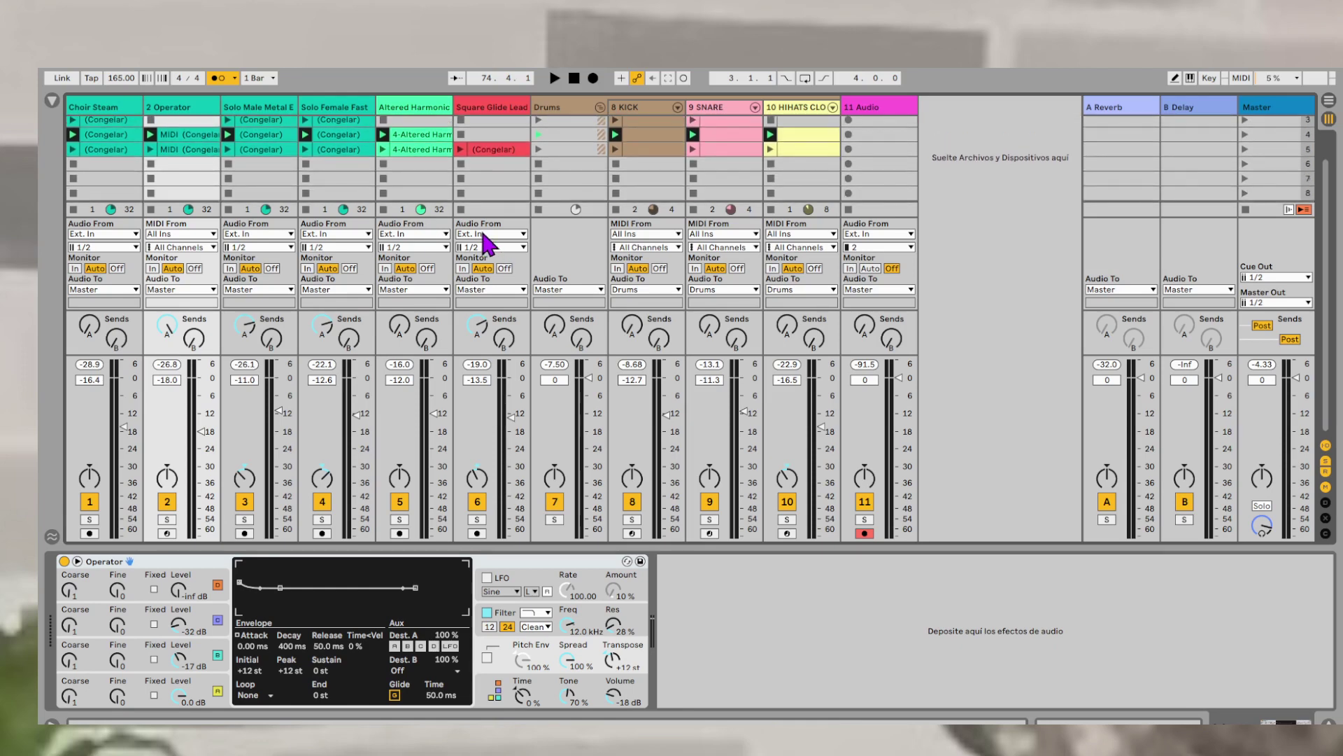
{"action": "key", "text": "Tab"}
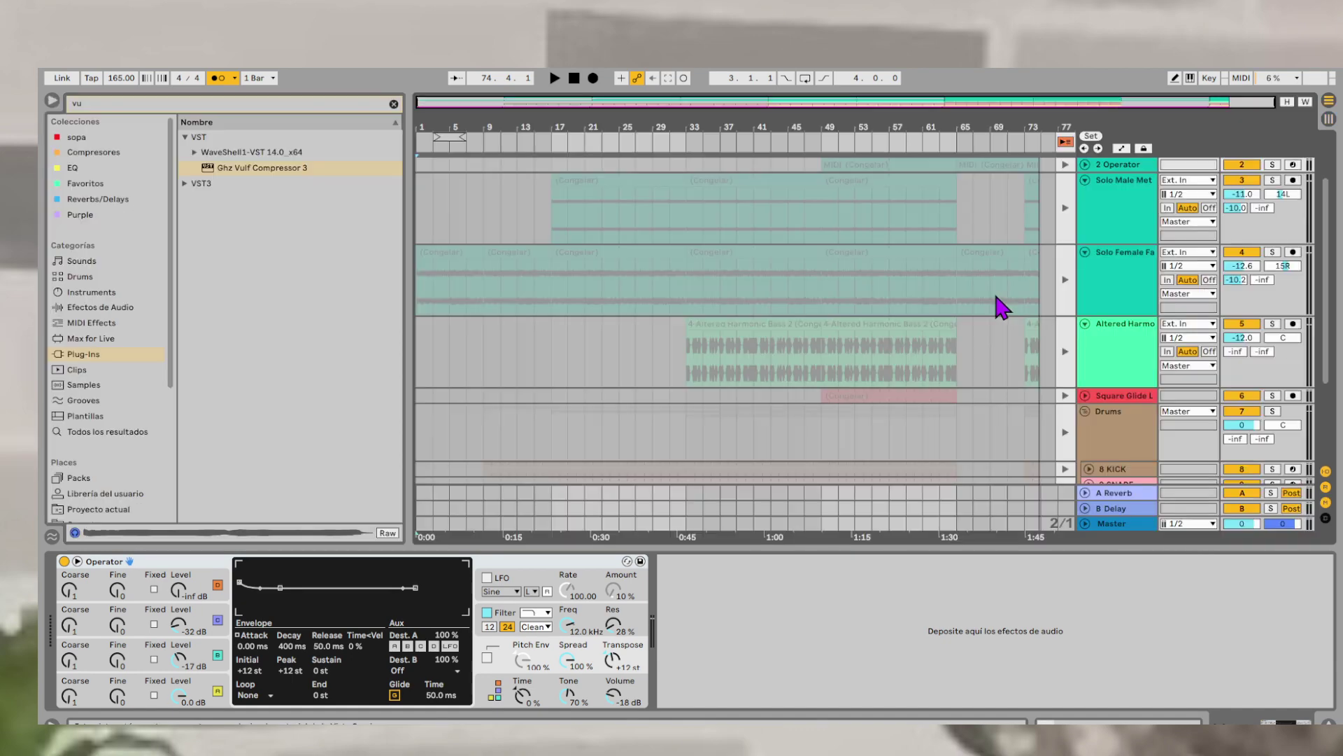
{"action": "key", "text": "Tab"}
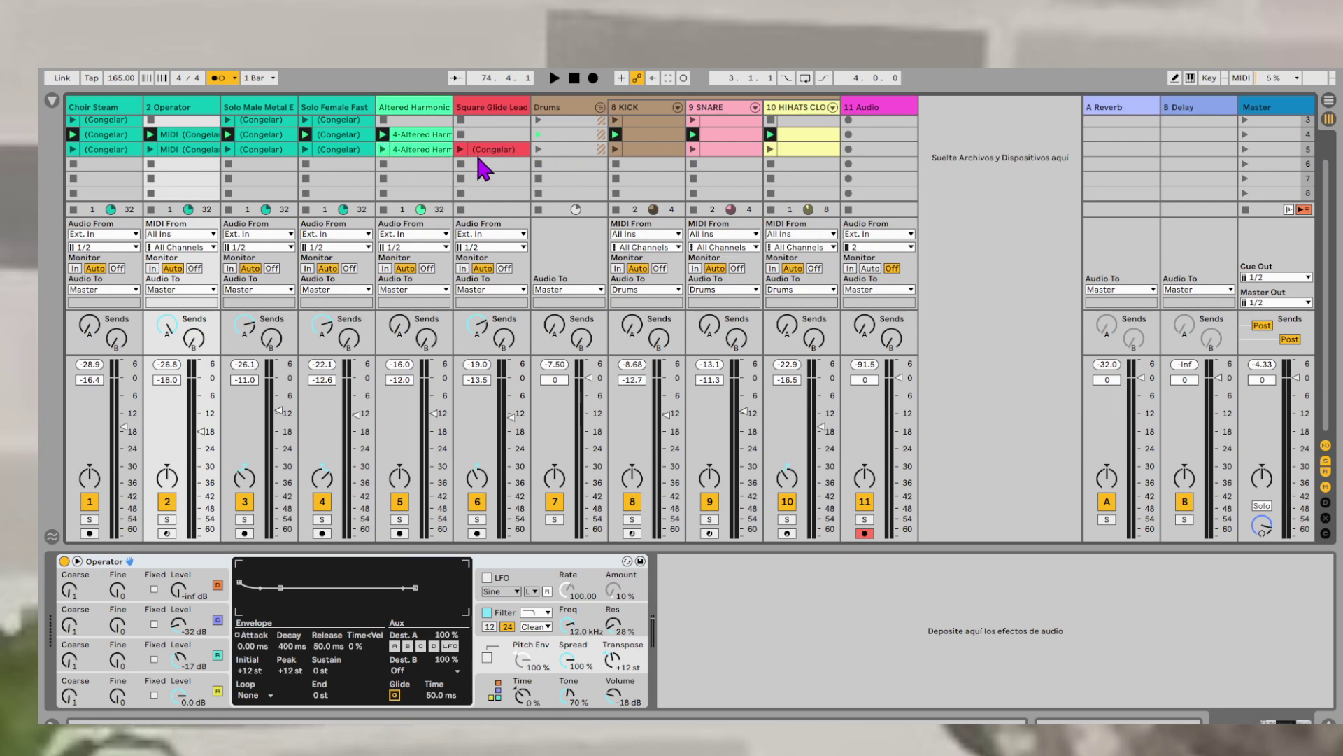
- Play scene 5 and copy its Choir Steam, Operator, HIHATS CLOSED and Square Glide Lead clips into scene 6
{"action": "left_click", "coordinate": [1244, 149]}
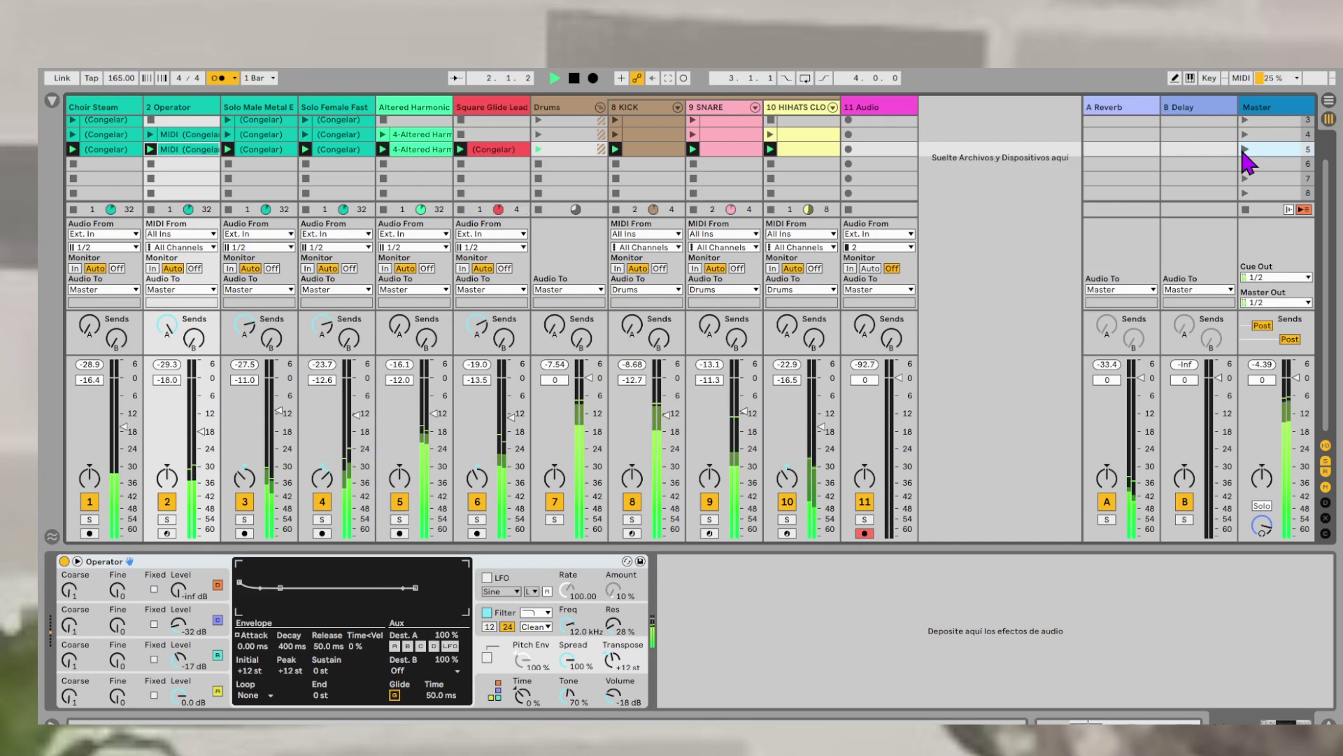
{"action": "scroll", "coordinate": [1037, 198], "scroll_direction": "up", "scroll_amount": 1}
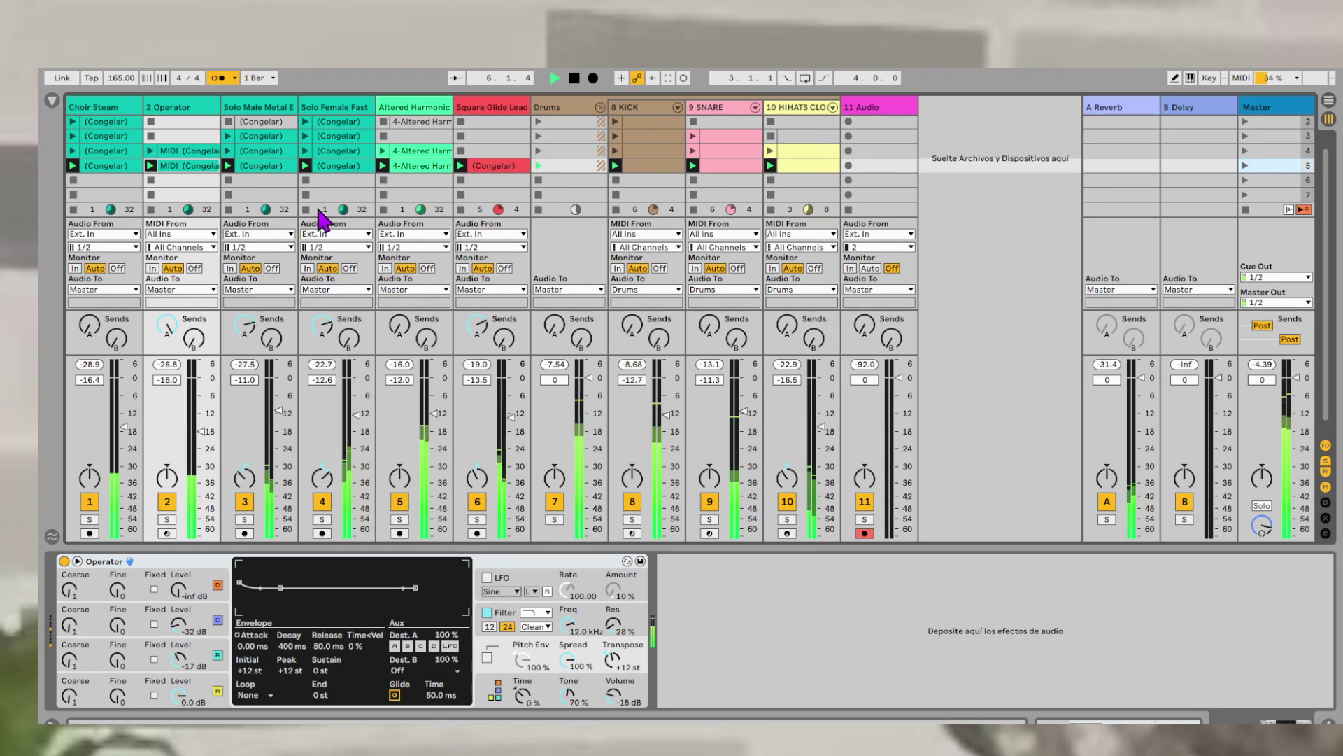
{"action": "left_click", "coordinate": [115, 166]}
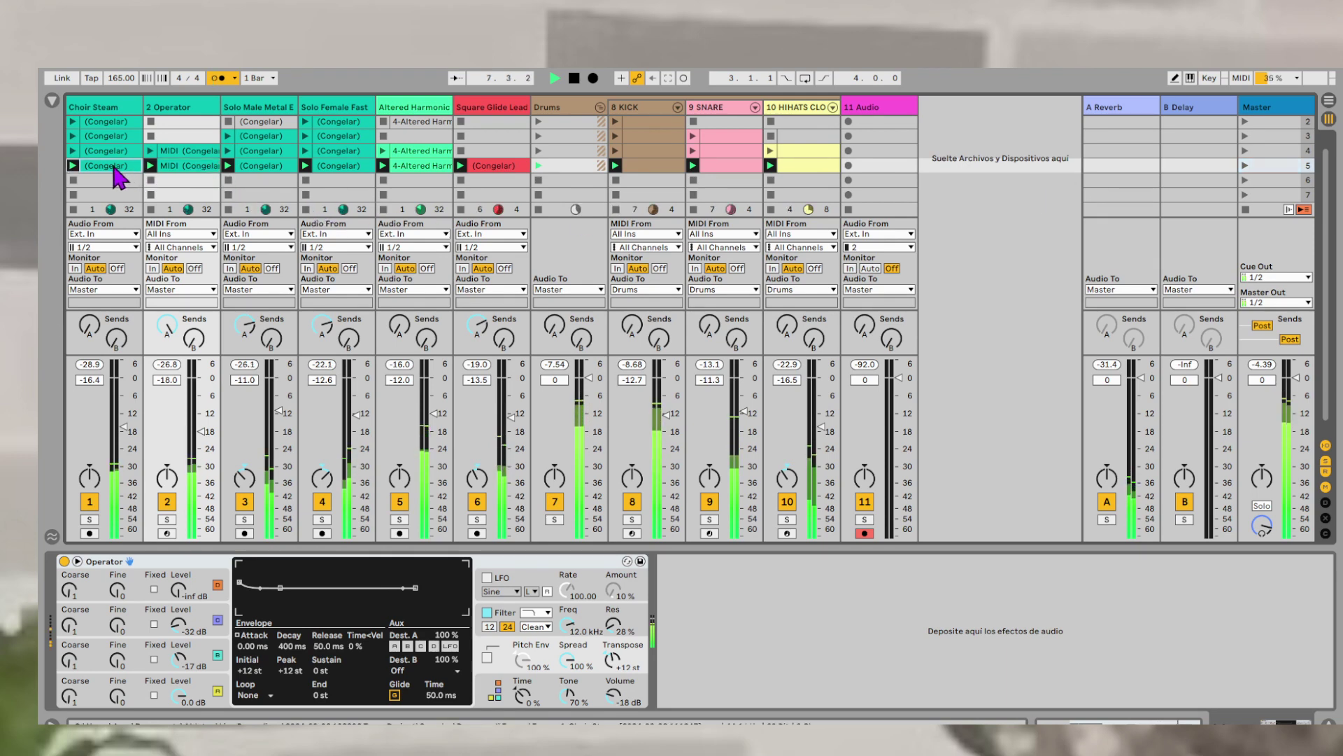
{"action": "left_click", "coordinate": [165, 168], "text": "shift"}
{"action": "left_click_drag", "start_coordinate": [112, 167], "coordinate": [110, 181]}
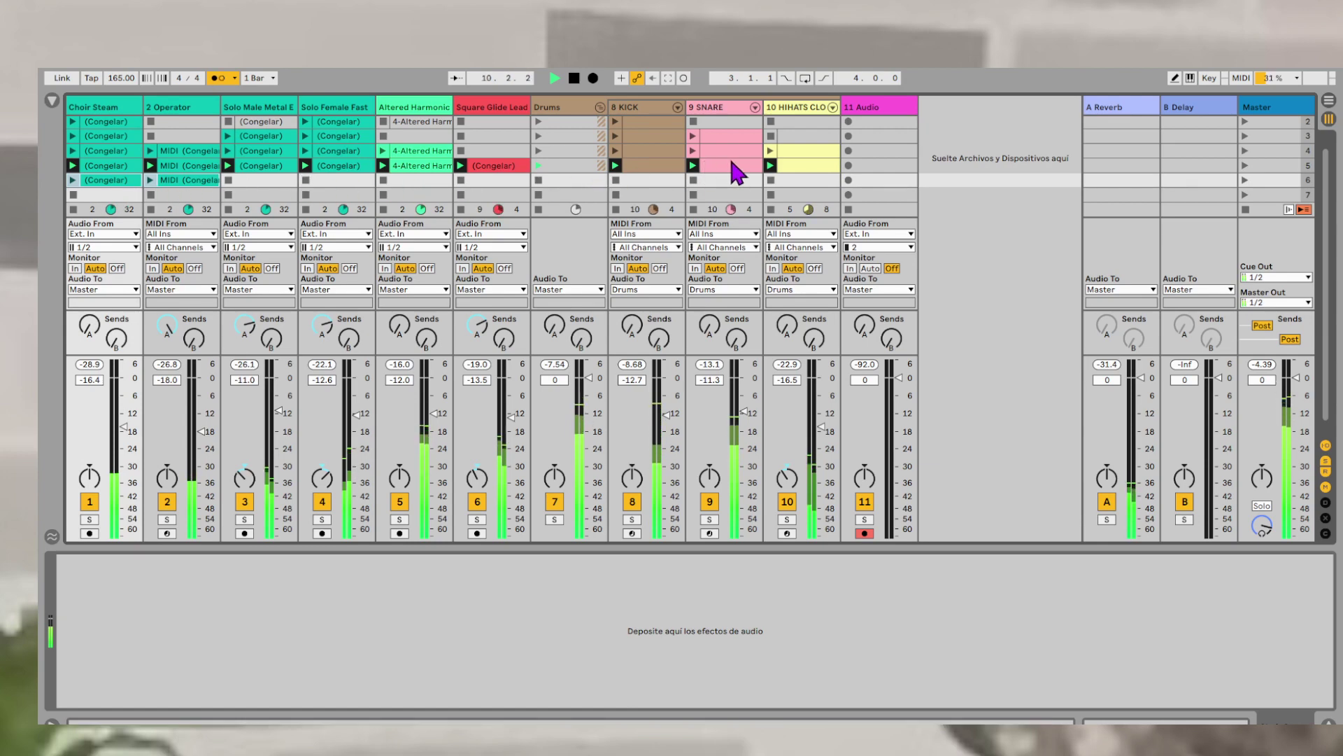
{"action": "left_click_drag", "start_coordinate": [801, 166], "coordinate": [805, 184]}
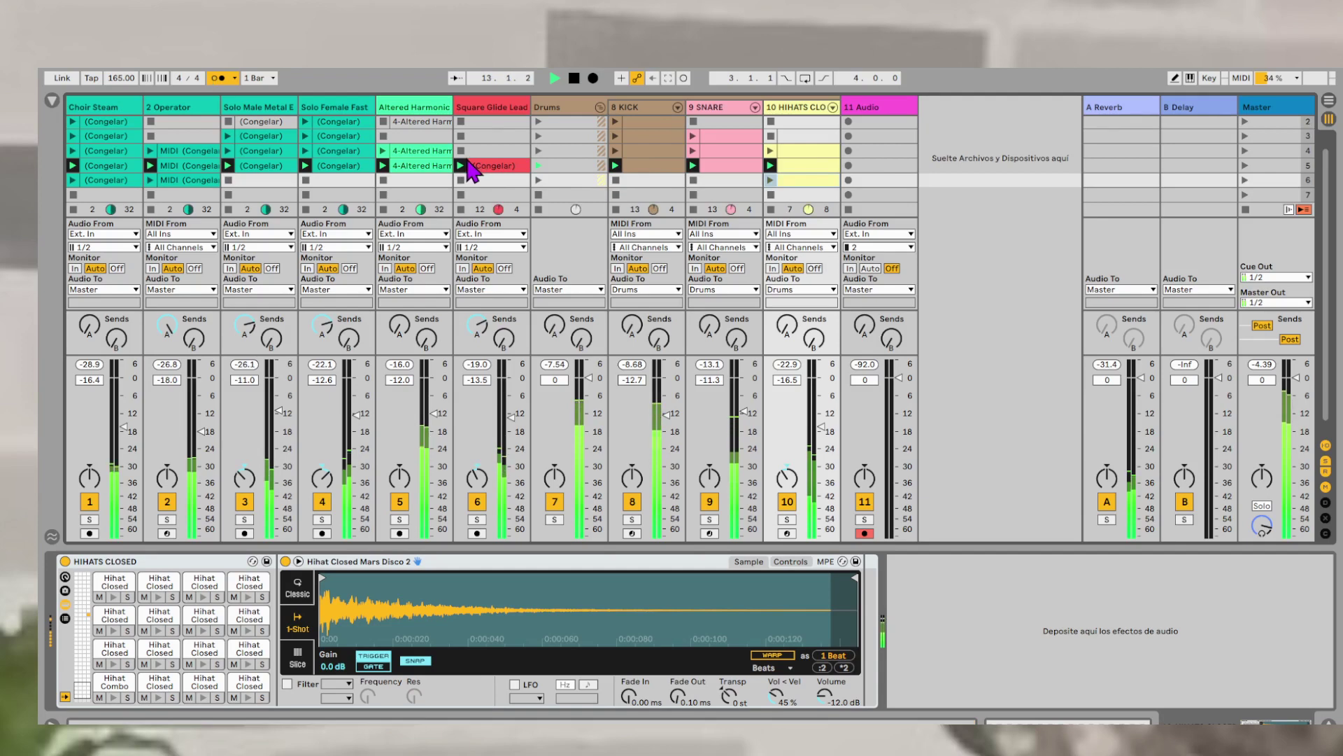
{"action": "left_click_drag", "start_coordinate": [494, 171], "coordinate": [496, 181]}
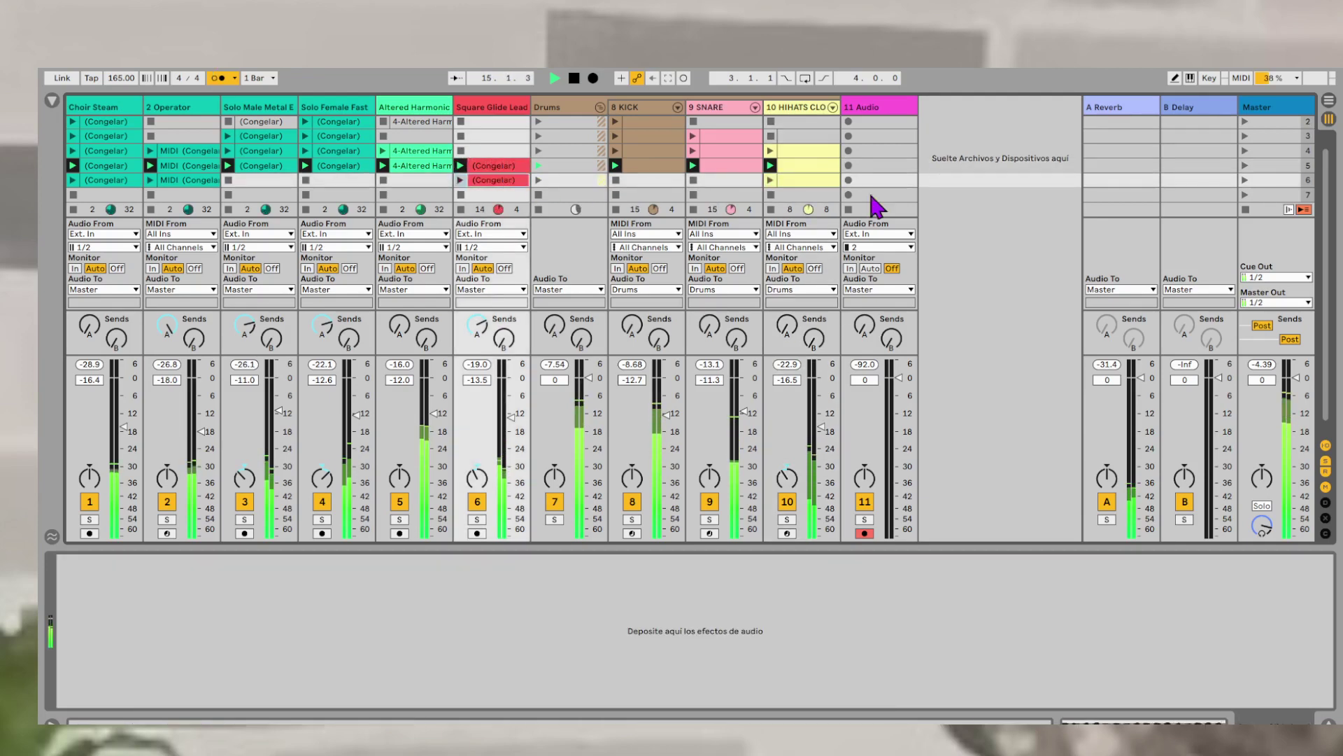
- Launch scene 6, turn off the metronome and switch playback back to scene 5
{"action": "left_click", "coordinate": [1244, 180]}
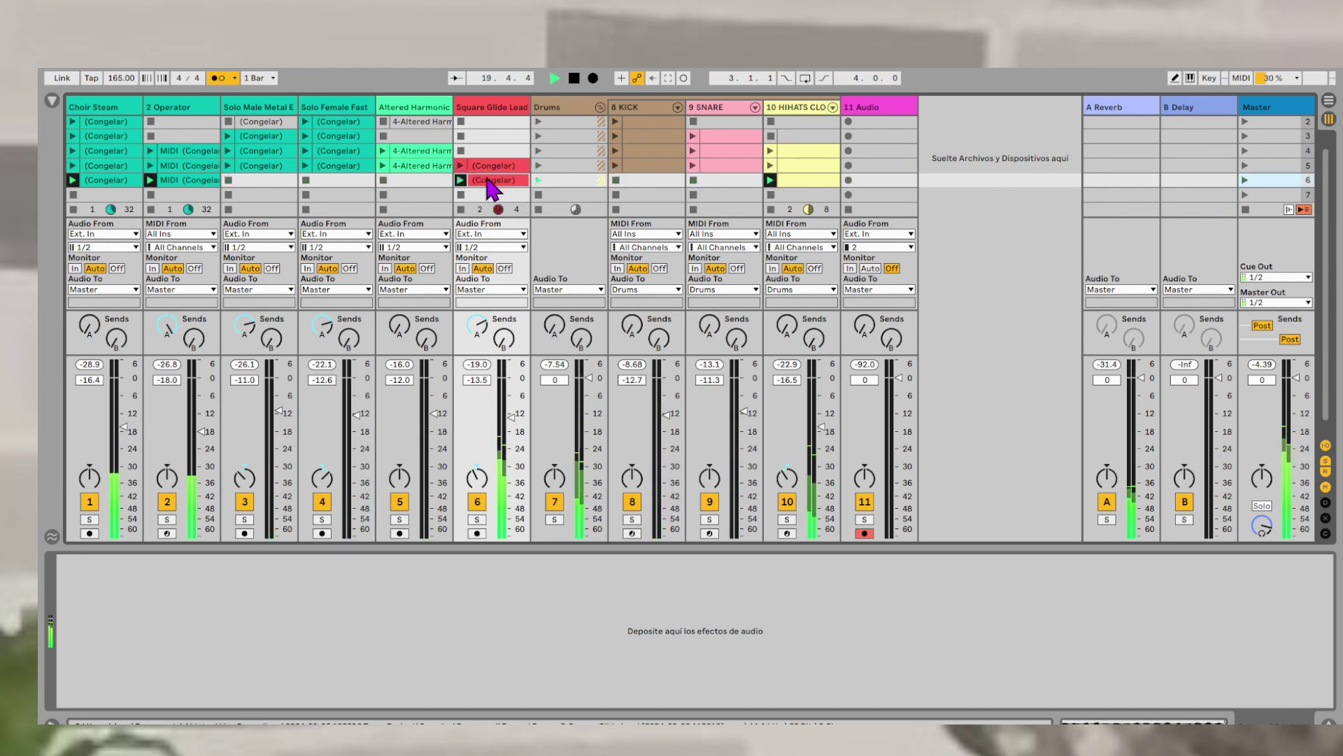
{"action": "left_click", "coordinate": [219, 78]}
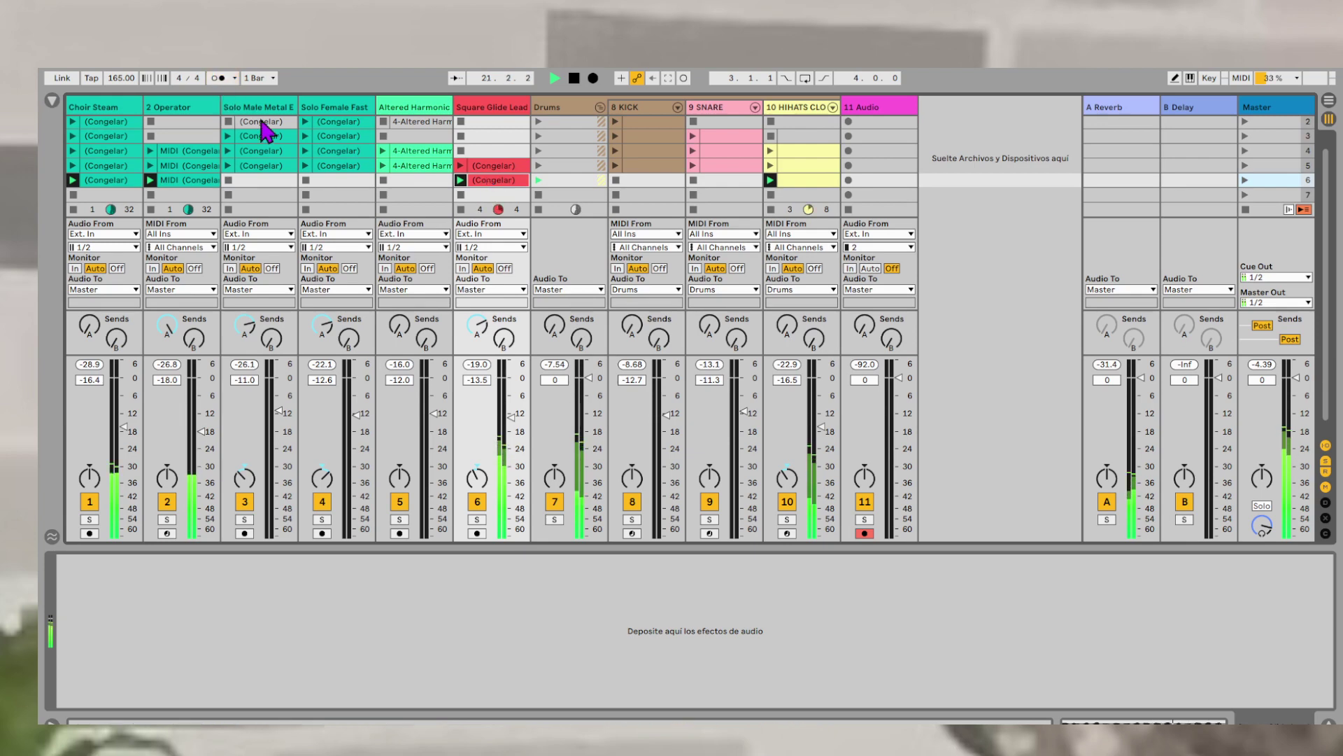
{"action": "left_click", "coordinate": [1244, 166]}
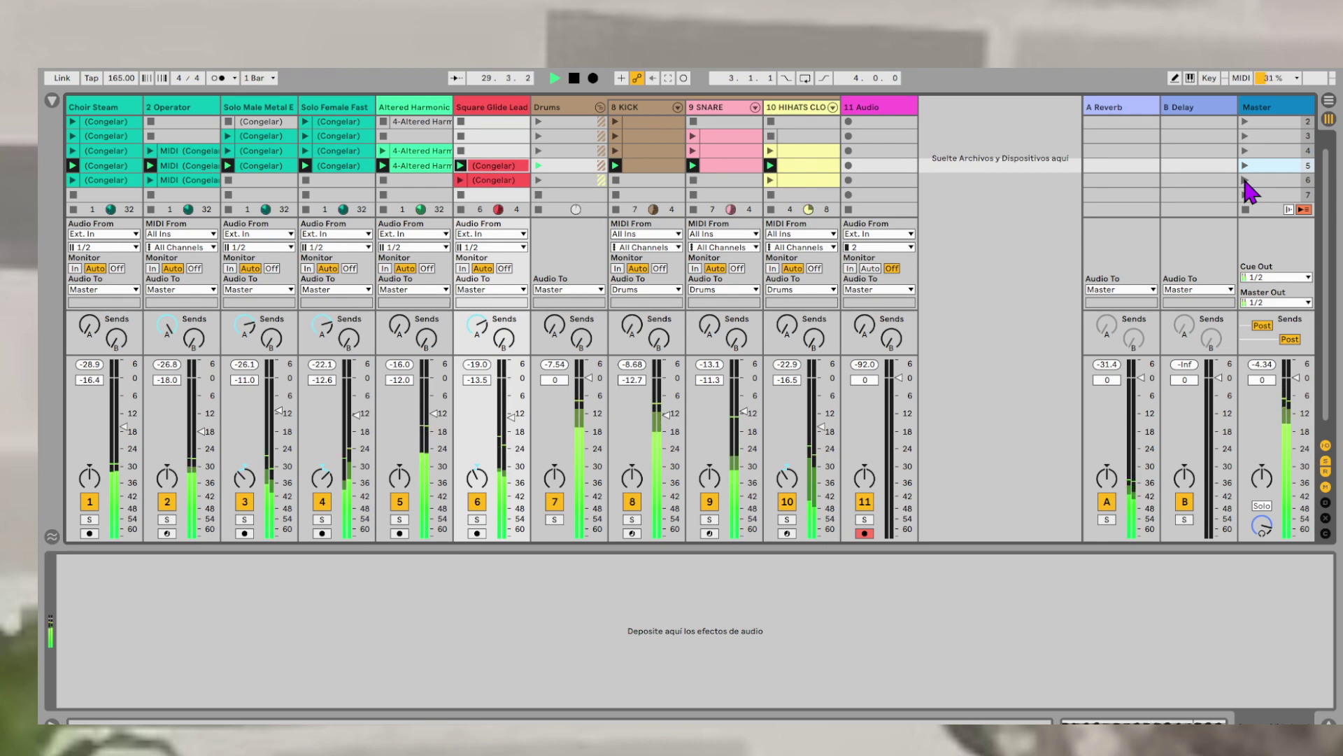
- Launch scene 6, copy the Solo Female Fast clip from scene 5 into it and relaunch the scene
{"action": "left_click", "coordinate": [1245, 180]}
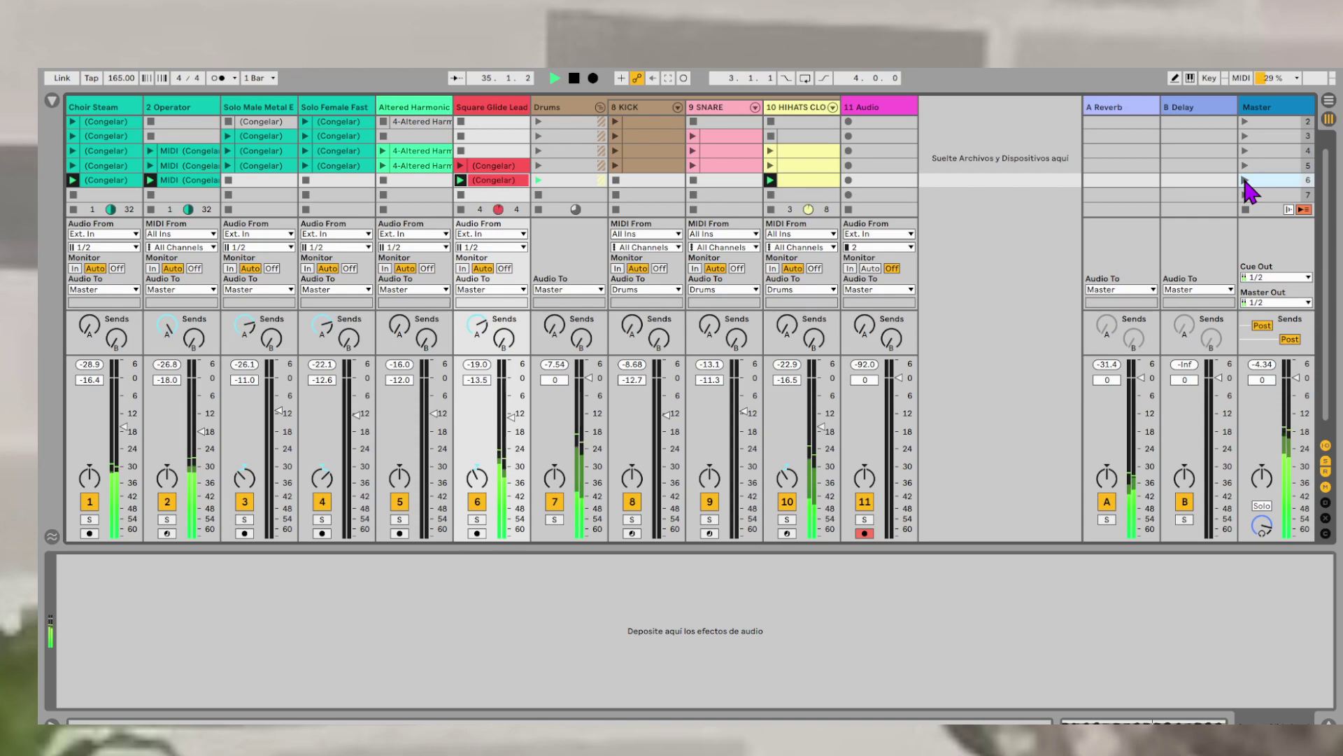
{"action": "left_click", "coordinate": [832, 181]}
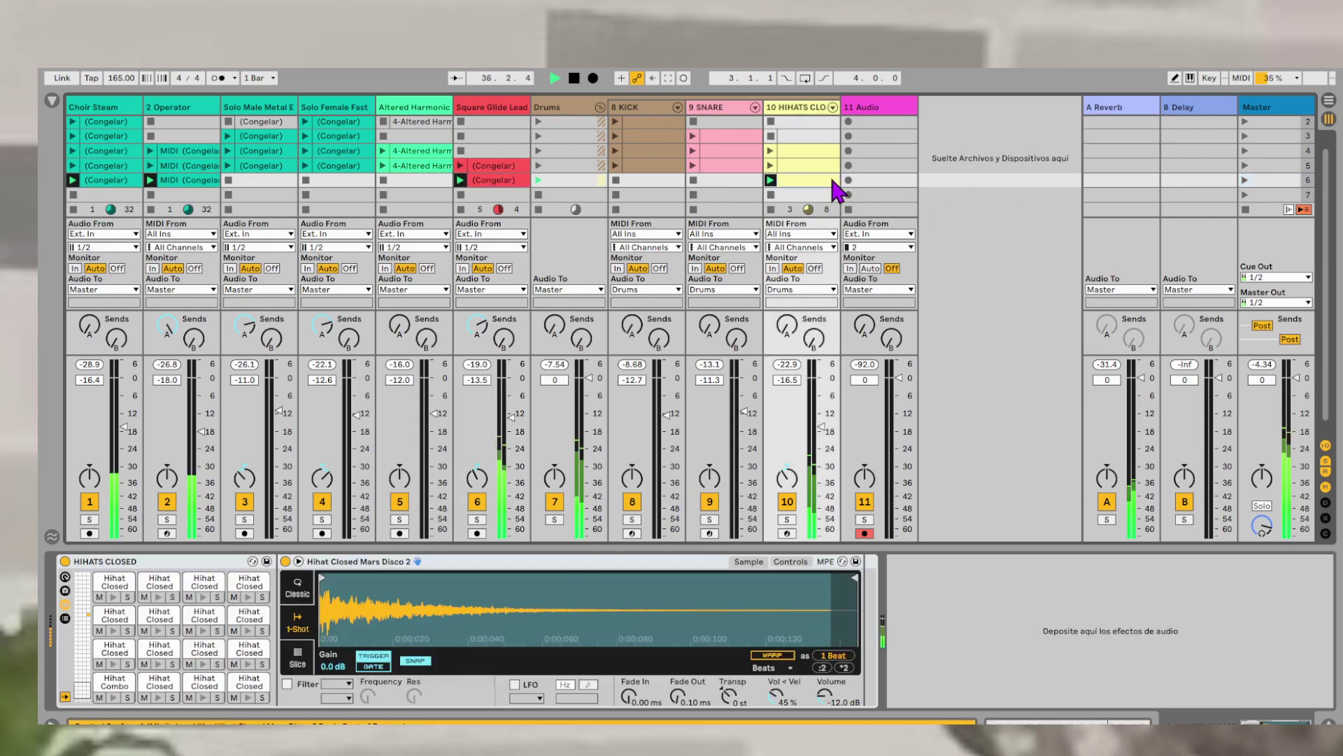
{"action": "left_click", "coordinate": [746, 135]}
{"action": "left_click", "coordinate": [629, 122]}
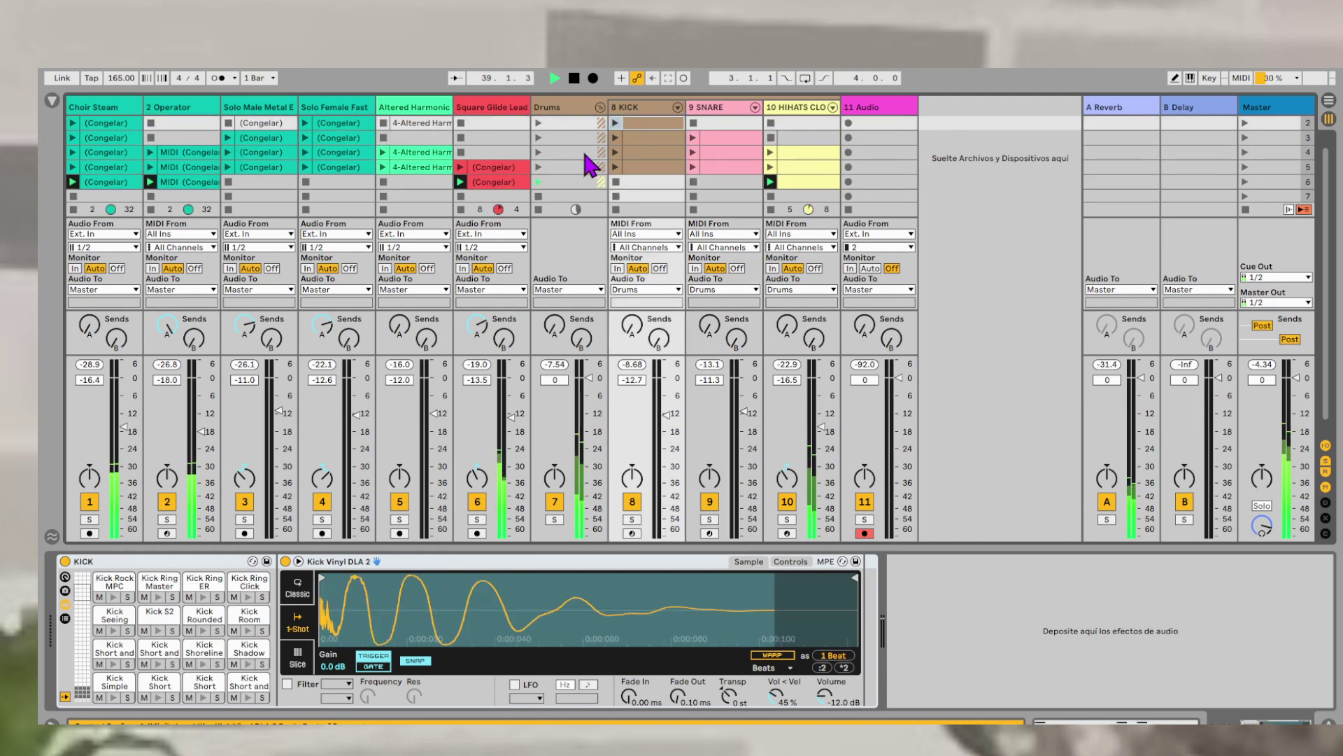
{"action": "scroll", "coordinate": [560, 166], "scroll_direction": "up", "scroll_amount": 1}
{"action": "scroll", "coordinate": [350, 163], "scroll_direction": "down", "scroll_amount": 2}
{"action": "left_click_drag", "start_coordinate": [347, 152], "coordinate": [347, 166]}
{"action": "left_click", "coordinate": [1246, 167]}
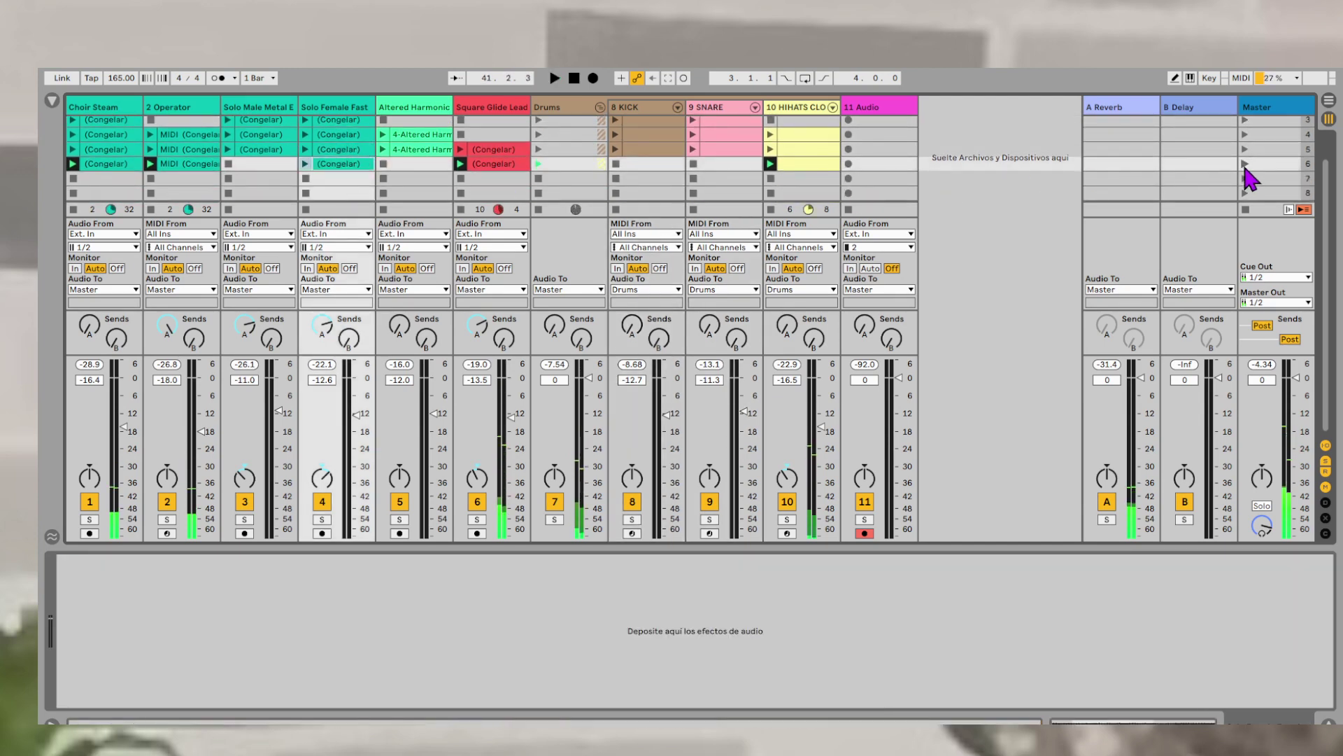
- Copy all of scene 2's clips into scene 7 and launch scene 7
{"action": "scroll", "coordinate": [397, 168], "scroll_direction": "up", "scroll_amount": 2}
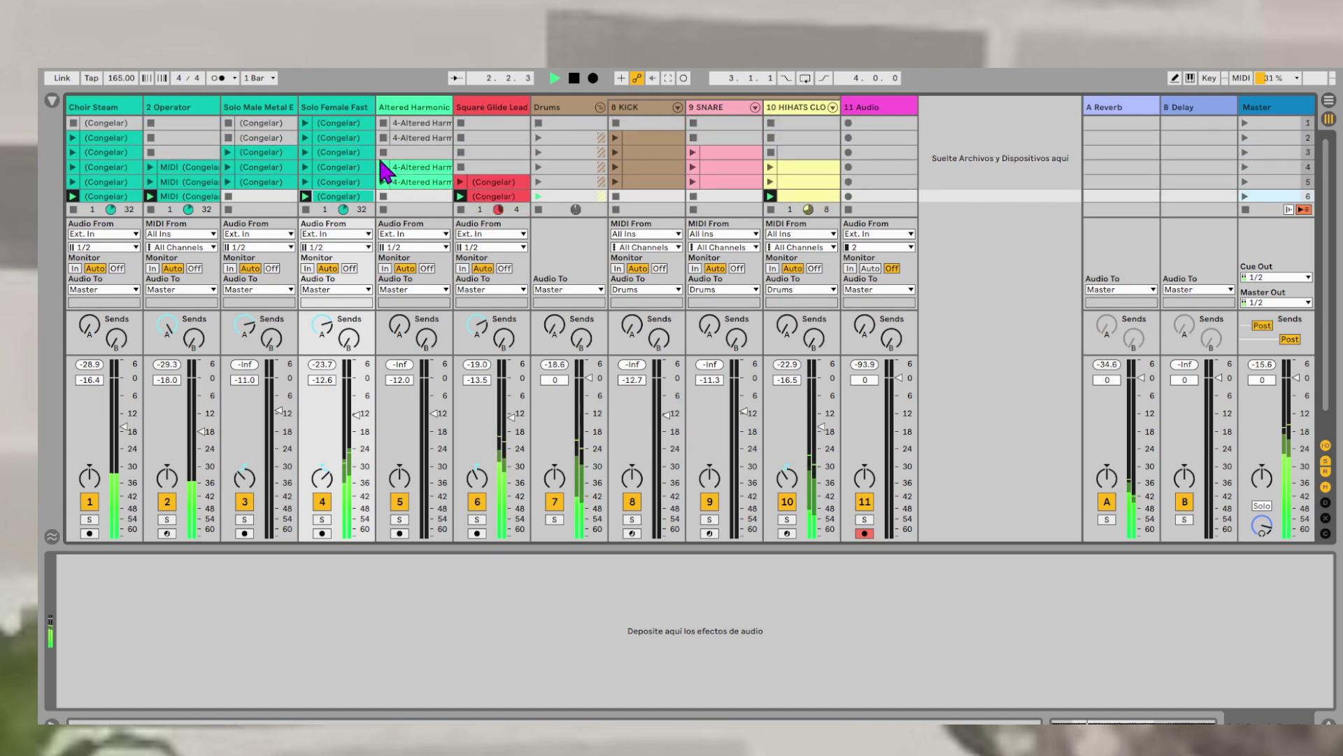
{"action": "scroll", "coordinate": [379, 159], "scroll_direction": "down", "scroll_amount": 2}
{"action": "scroll", "coordinate": [380, 158], "scroll_direction": "up", "scroll_amount": 2}
{"action": "left_click", "coordinate": [865, 137]}
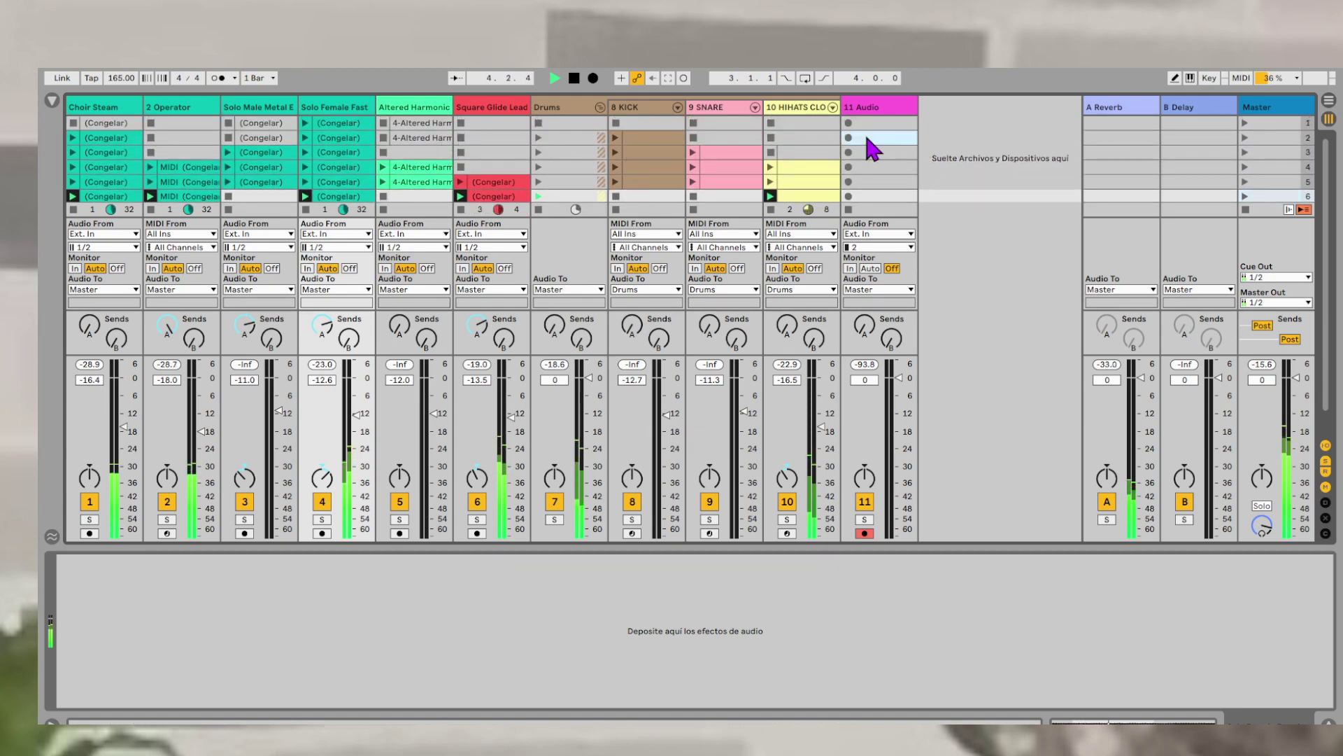
{"action": "left_click", "coordinate": [114, 140]}
{"action": "scroll", "coordinate": [118, 144], "scroll_direction": "down", "scroll_amount": 2}
{"action": "scroll", "coordinate": [113, 133], "scroll_direction": "up", "scroll_amount": 1}
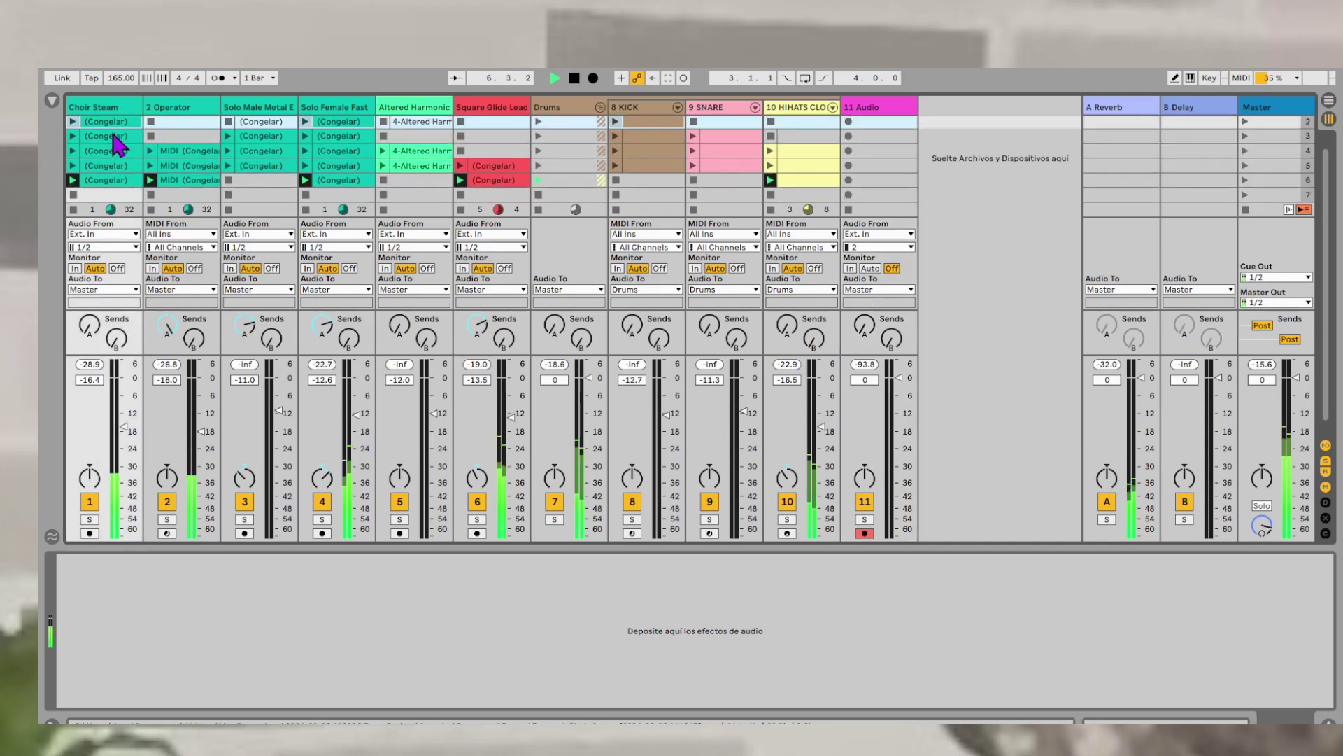
{"action": "left_click_drag", "start_coordinate": [109, 119], "coordinate": [110, 195]}
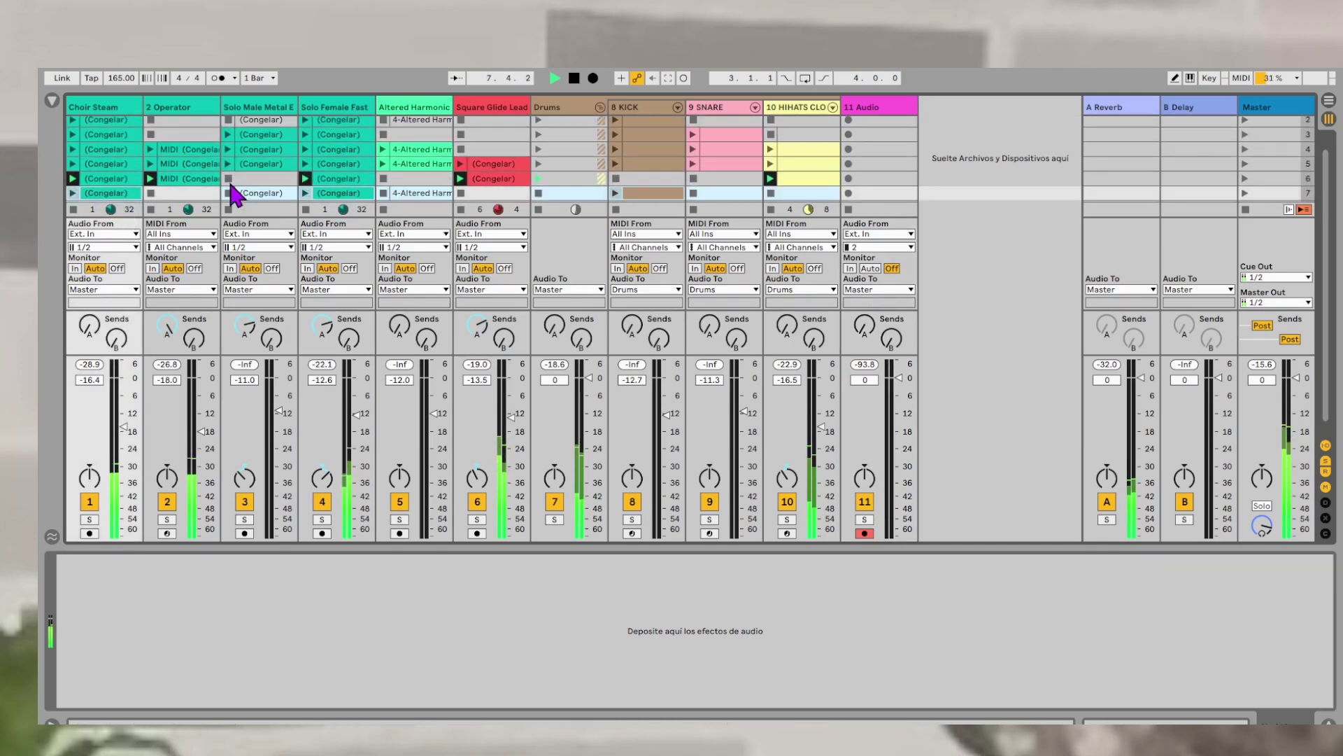
{"action": "left_click", "coordinate": [1246, 193]}
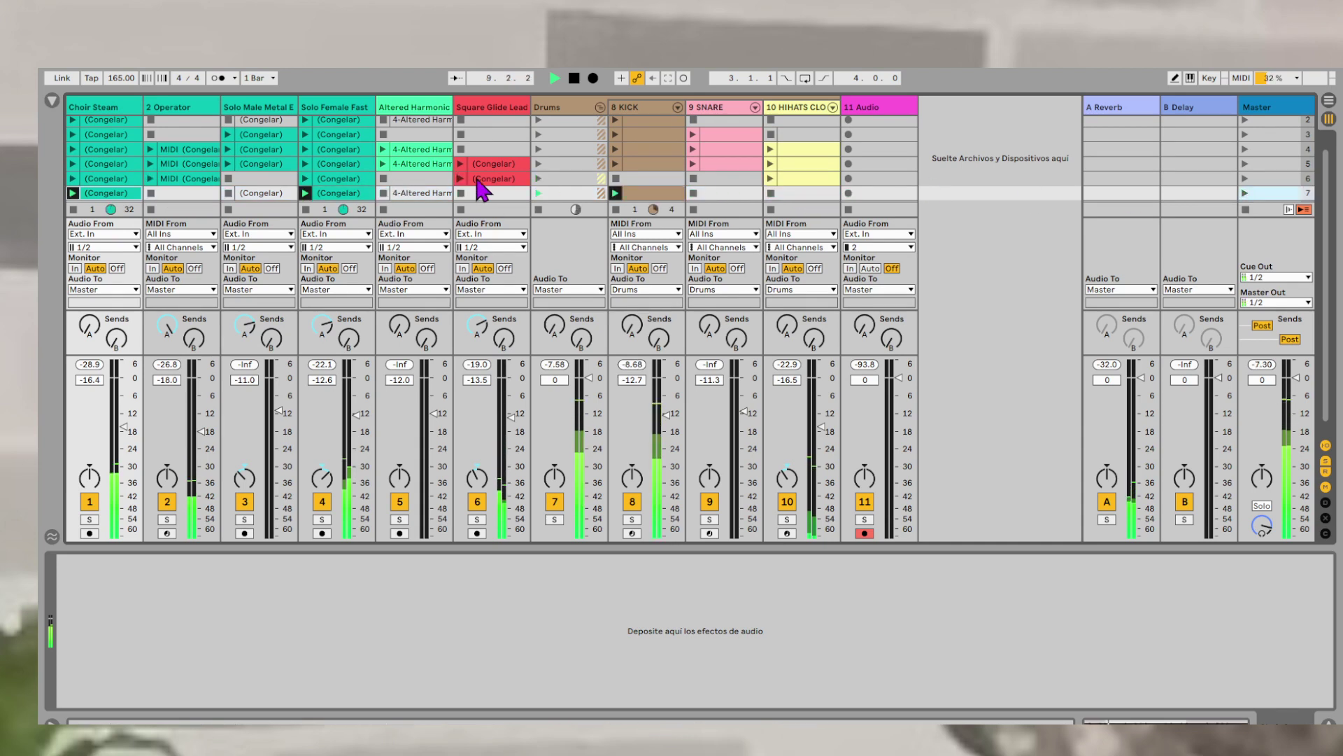
- Copy the Square Glide Lead and Operator clips from scene 6 into scene 7 and relaunch scene 7
{"action": "left_click_drag", "start_coordinate": [473, 180], "coordinate": [494, 188]}
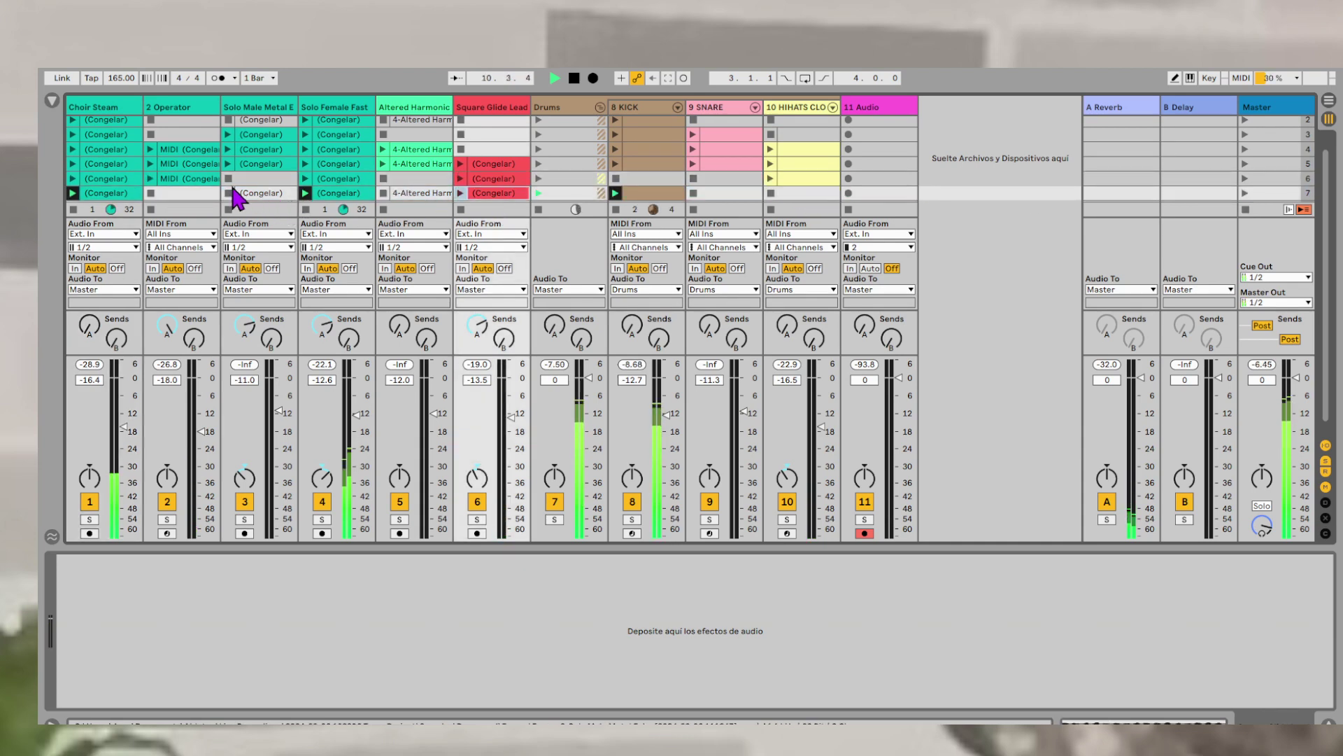
{"action": "left_click_drag", "start_coordinate": [186, 176], "coordinate": [185, 189]}
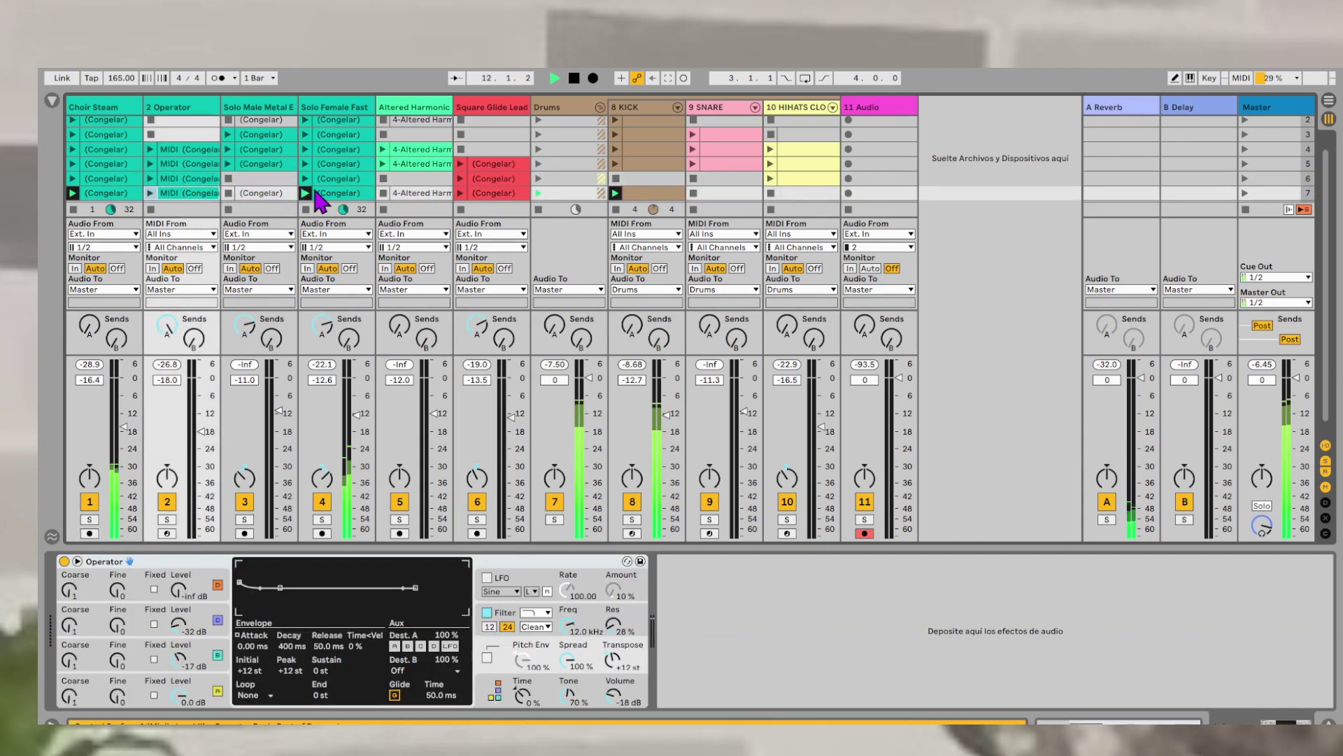
{"action": "left_click", "coordinate": [1245, 193]}
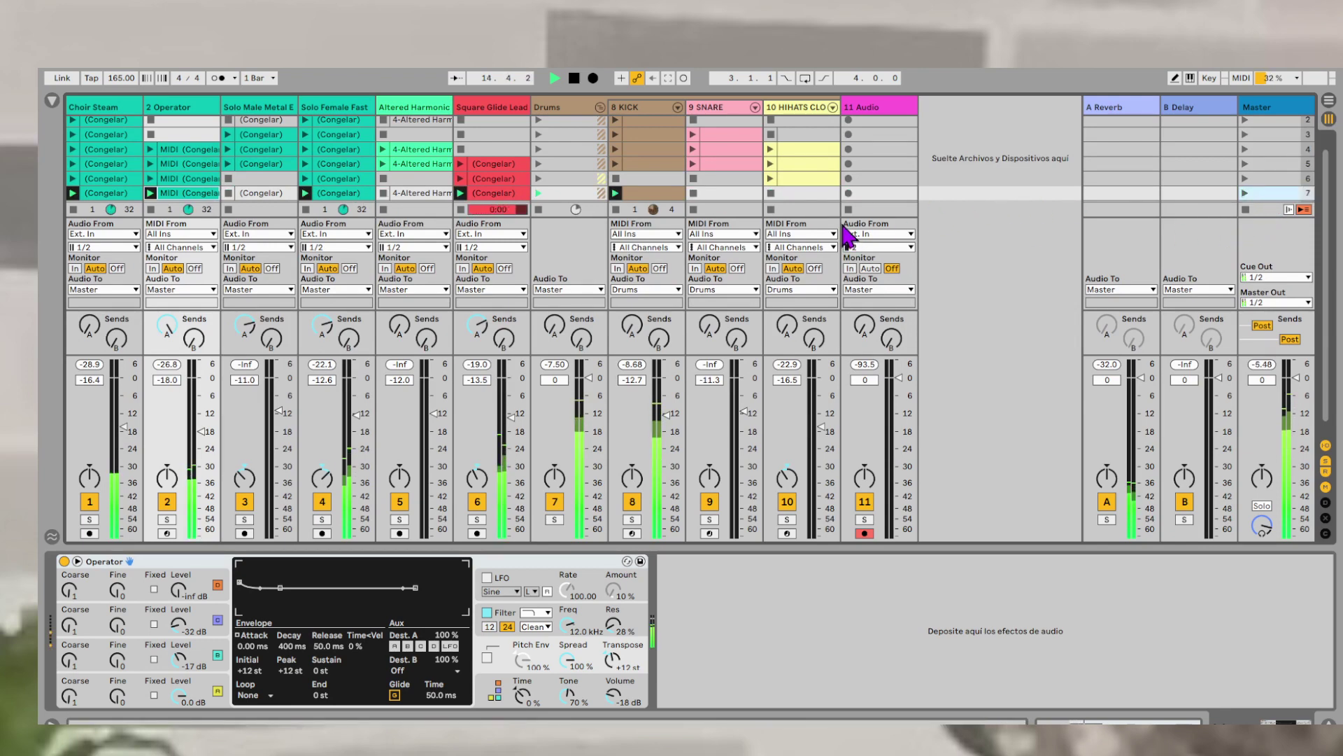
- Undo the accidental HIHATS CLOSED volume change and enlarge the clip slot area above the mixer
{"action": "left_click", "coordinate": [821, 361]}
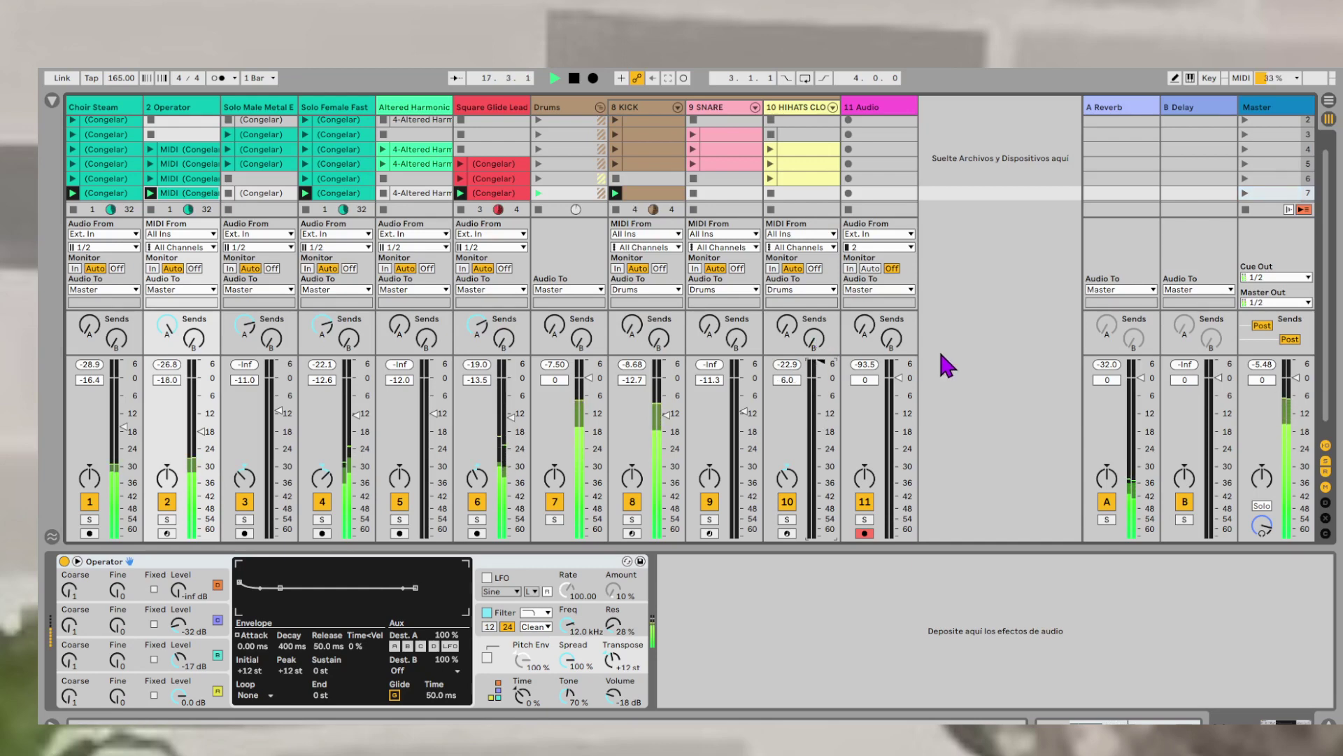
{"action": "key", "text": "ctrl+z"}
{"action": "left_click_drag", "start_coordinate": [833, 355], "coordinate": [838, 369]}
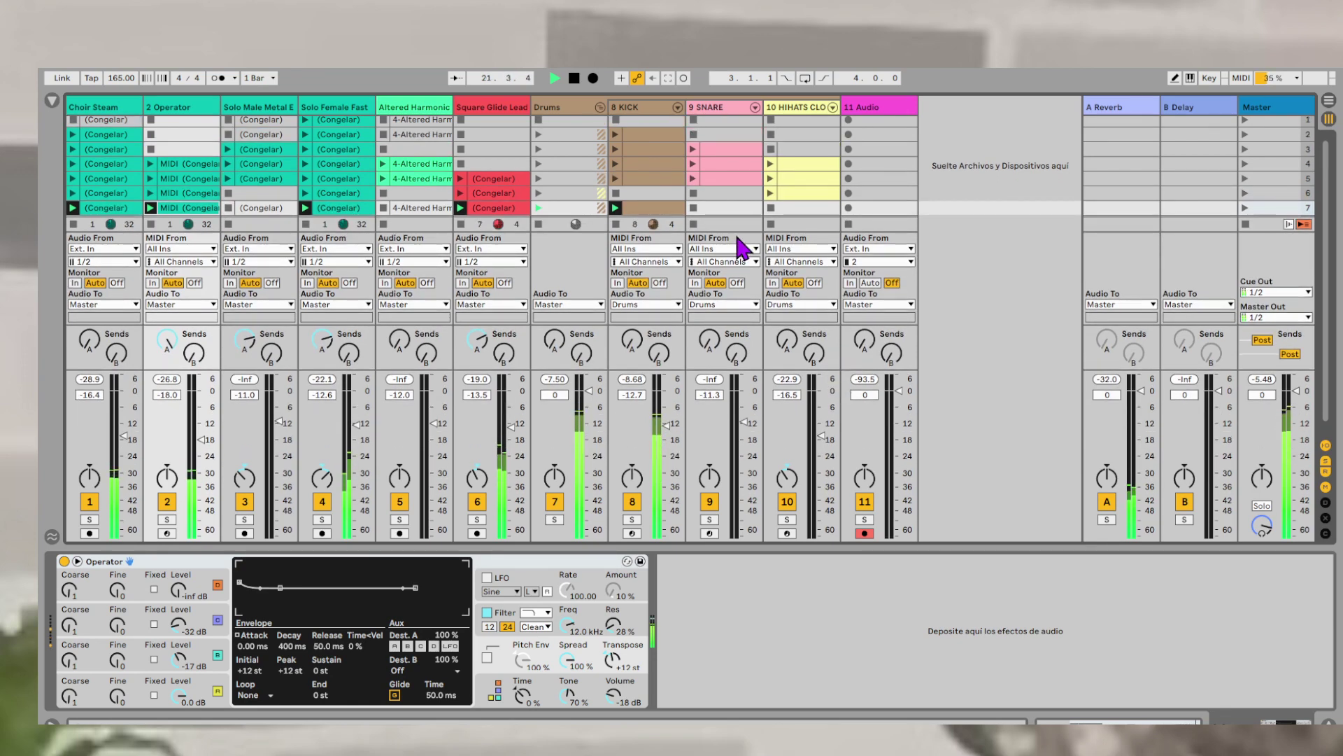
{"action": "scroll", "coordinate": [755, 182], "scroll_direction": "down", "scroll_amount": 1}
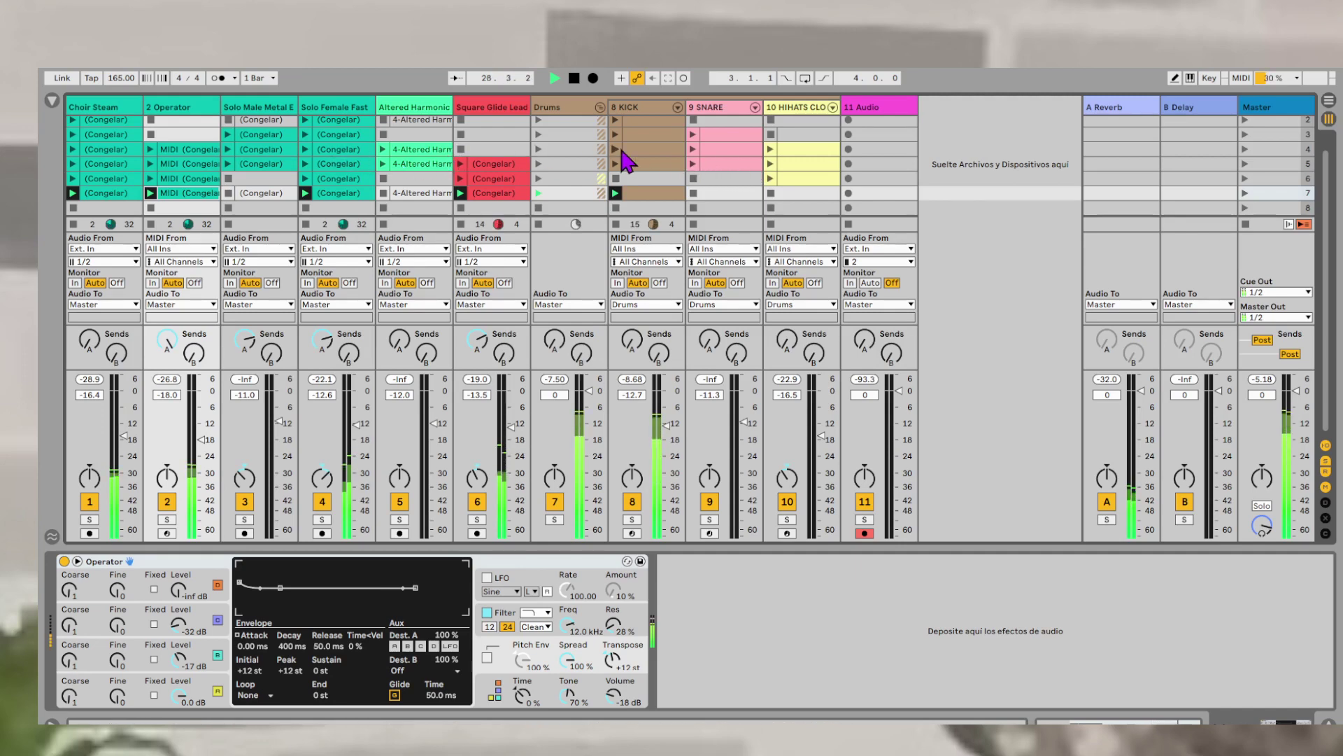
- Audition scenes 4, 5 and 1 in turn, stop playback and return to the start of the song
{"action": "left_click", "coordinate": [1245, 151]}
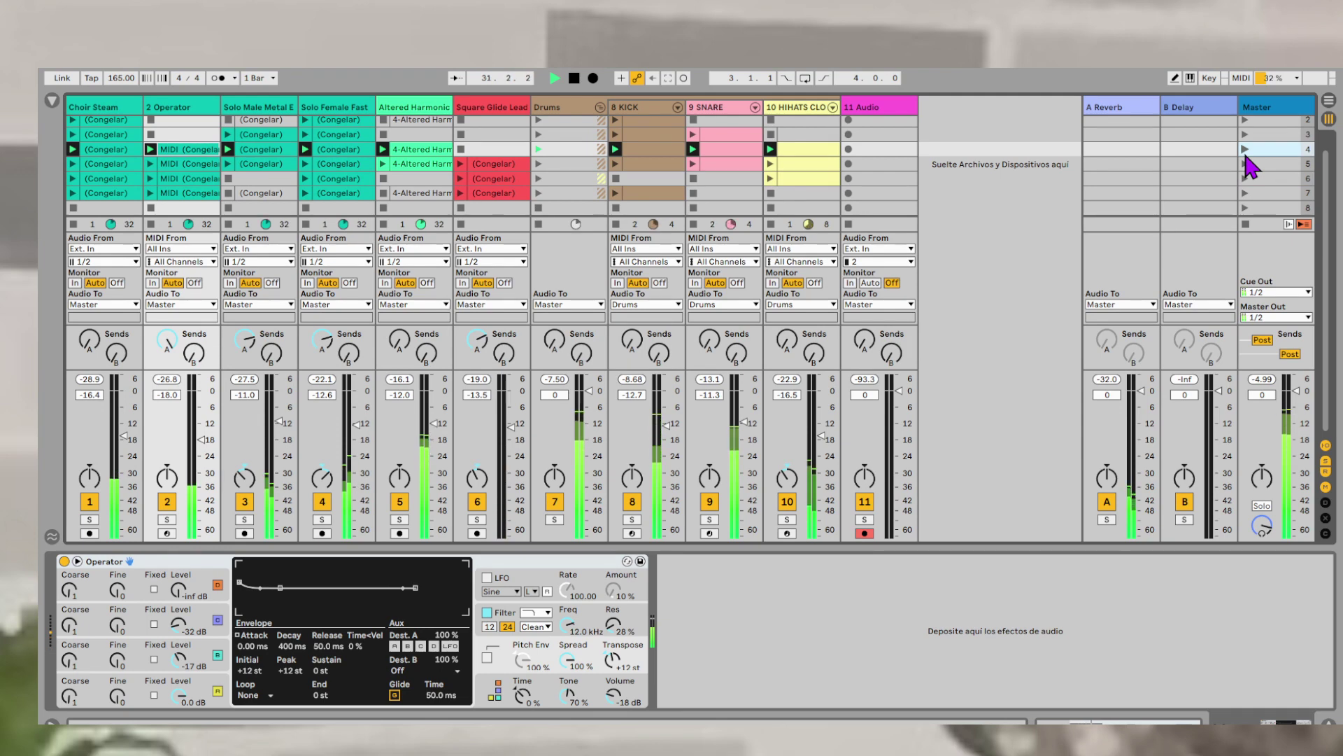
{"action": "left_click", "coordinate": [1247, 163]}
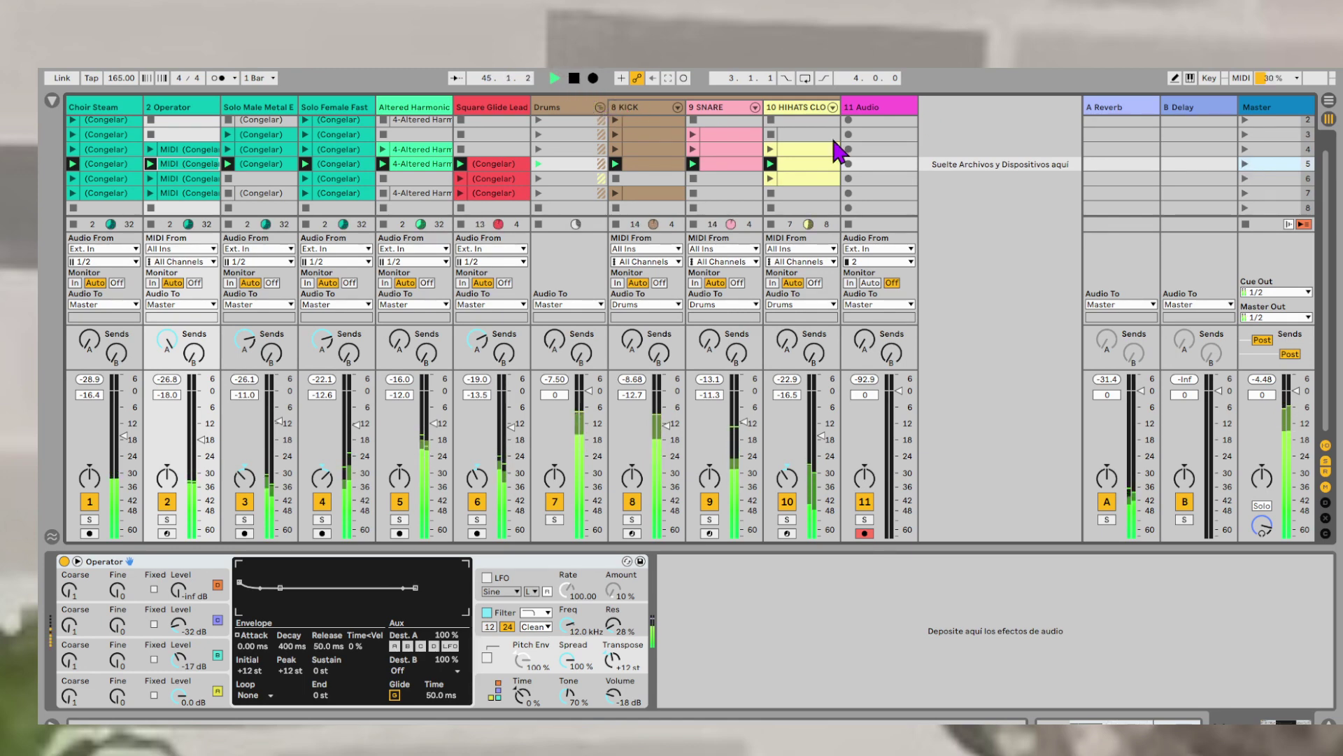
{"action": "scroll", "coordinate": [938, 174], "scroll_direction": "up", "scroll_amount": 1}
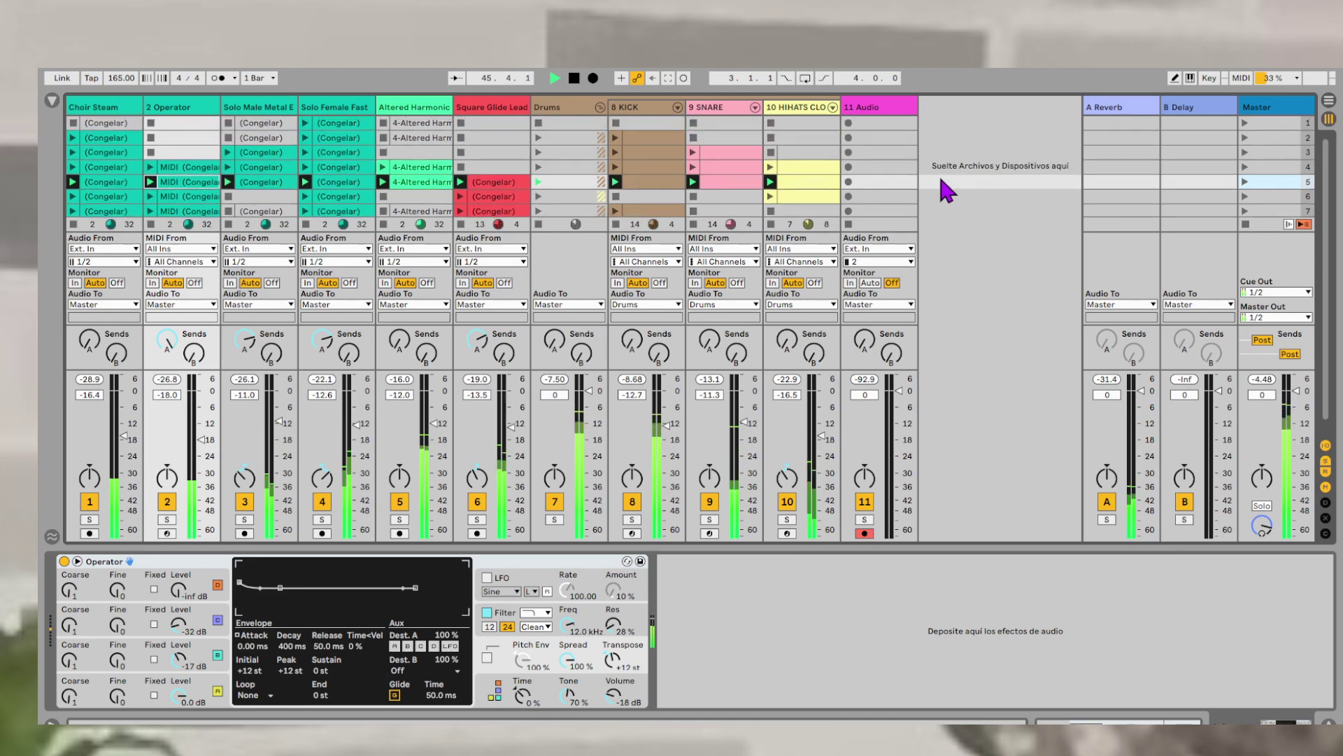
{"action": "left_click", "coordinate": [1245, 123]}
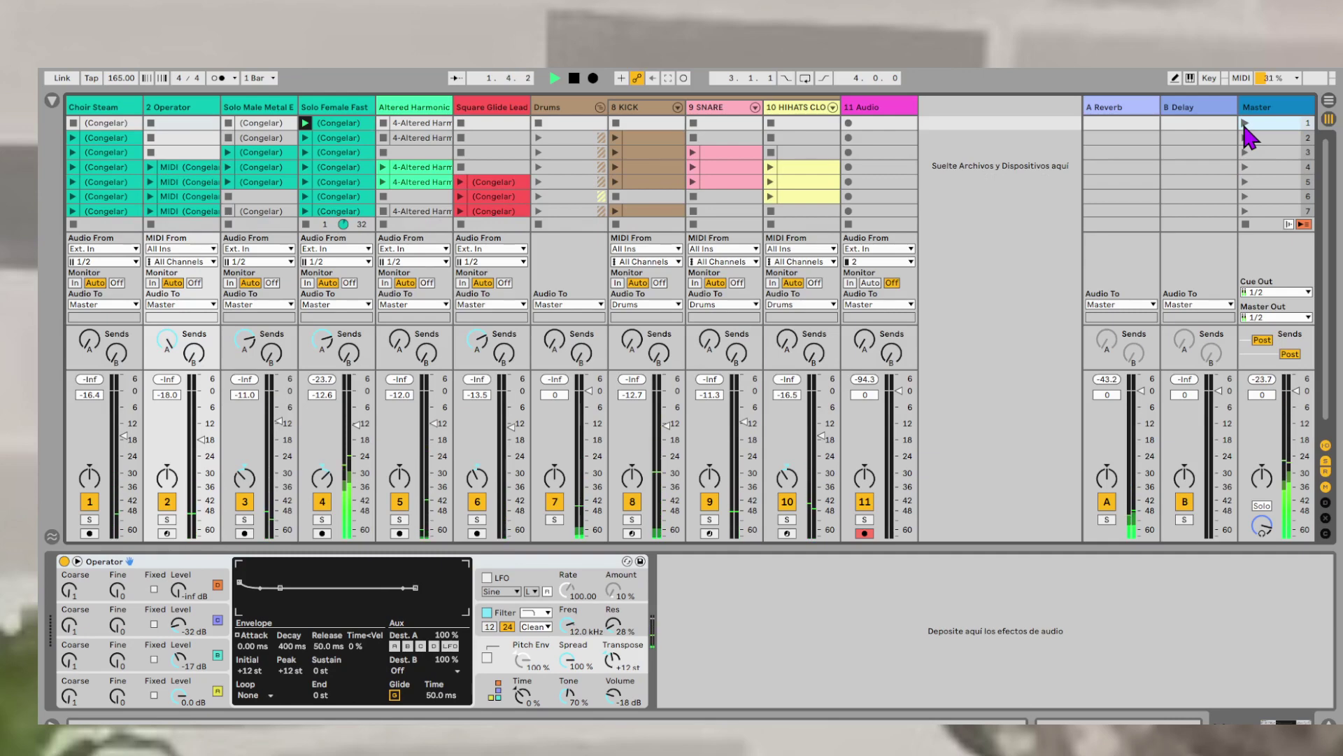
{"action": "left_click", "coordinate": [574, 78]}
{"action": "left_click", "coordinate": [574, 78]}
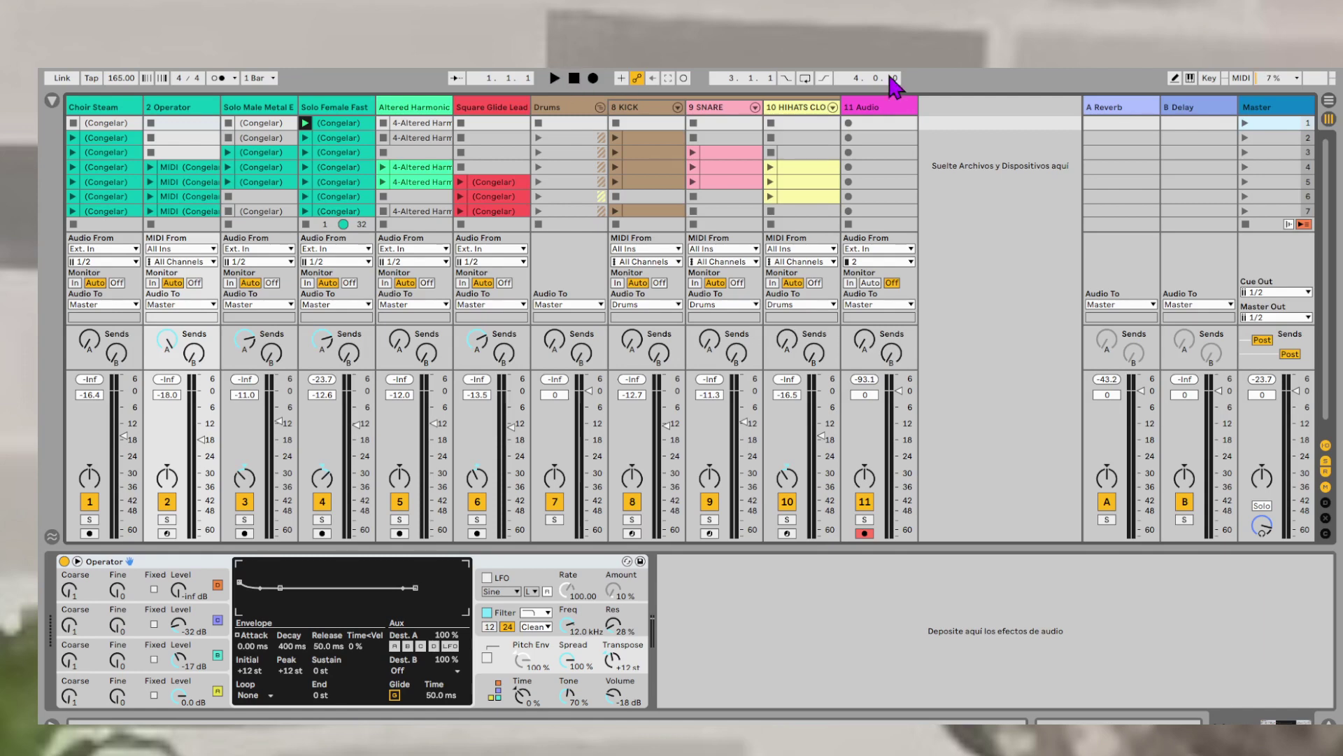
- Launch scene 1, start arrangement recording and turn on the metronome
{"action": "left_click", "coordinate": [1246, 123]}
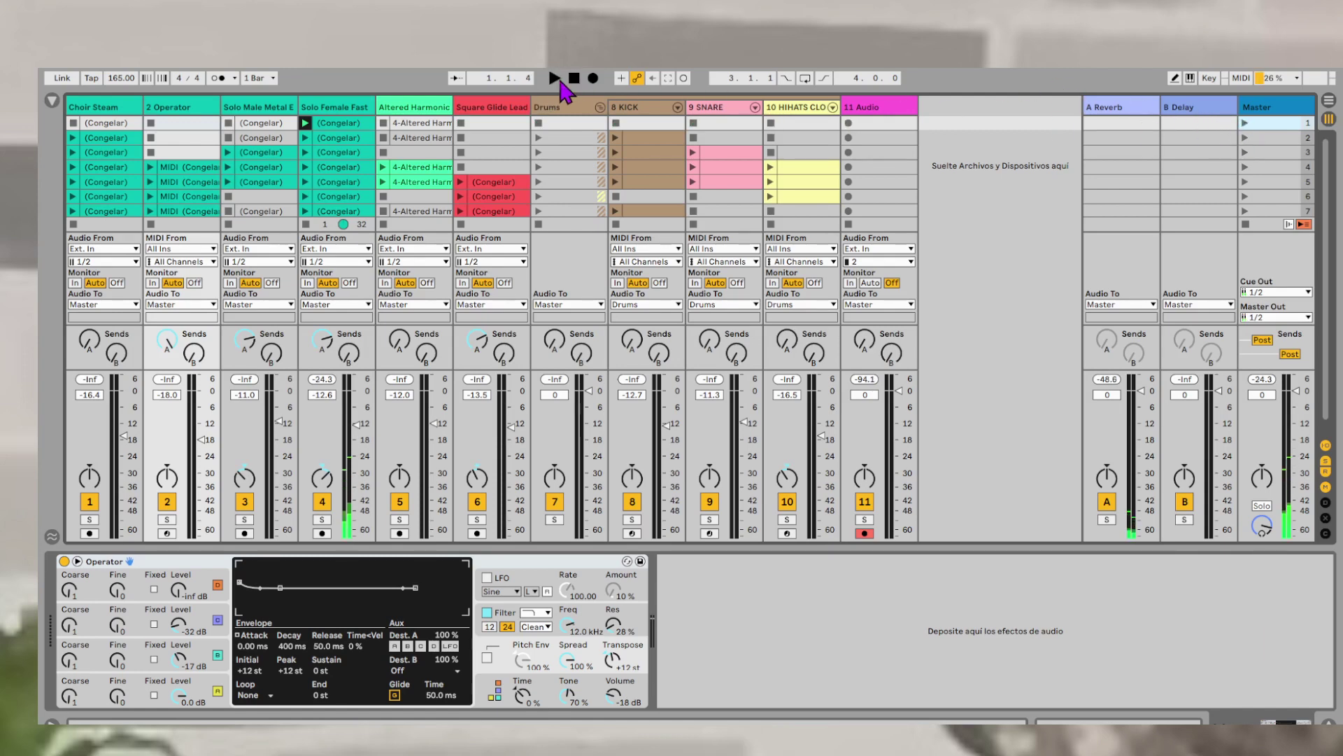
{"action": "left_click", "coordinate": [594, 79]}
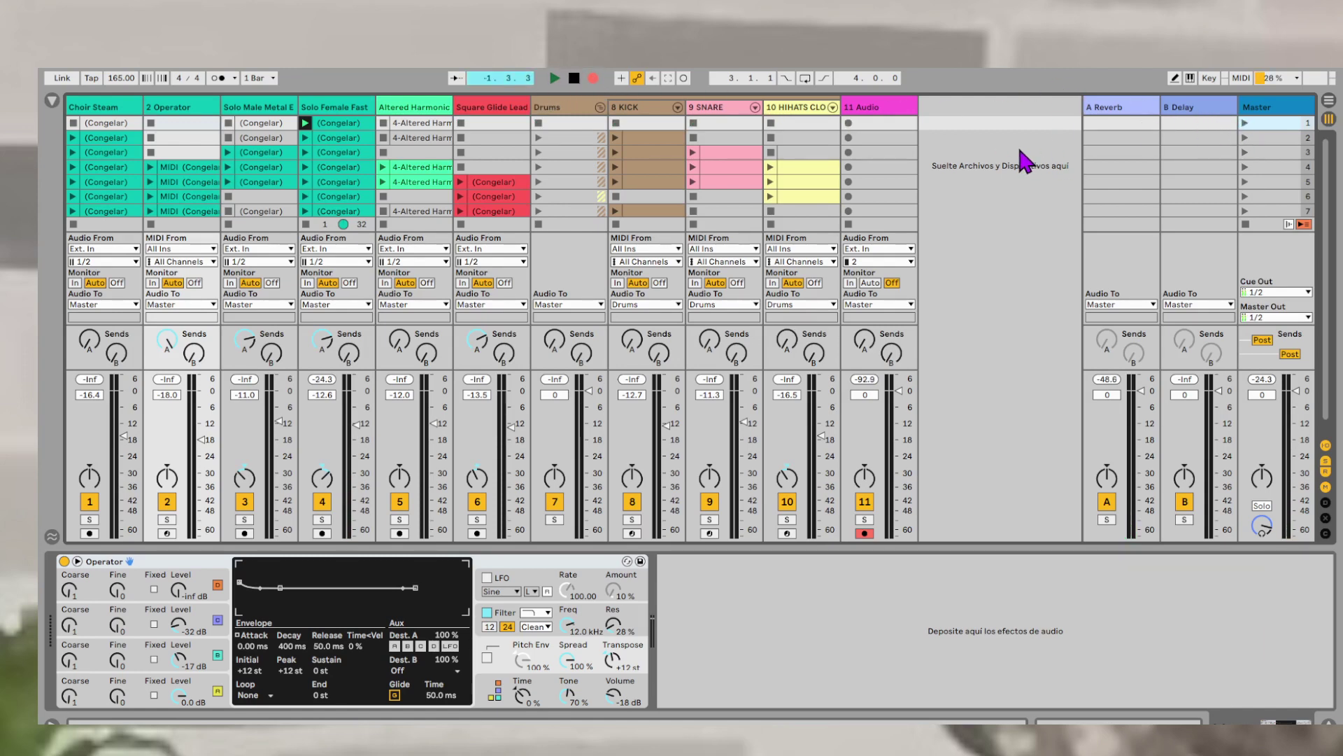
{"action": "left_click", "coordinate": [219, 78]}
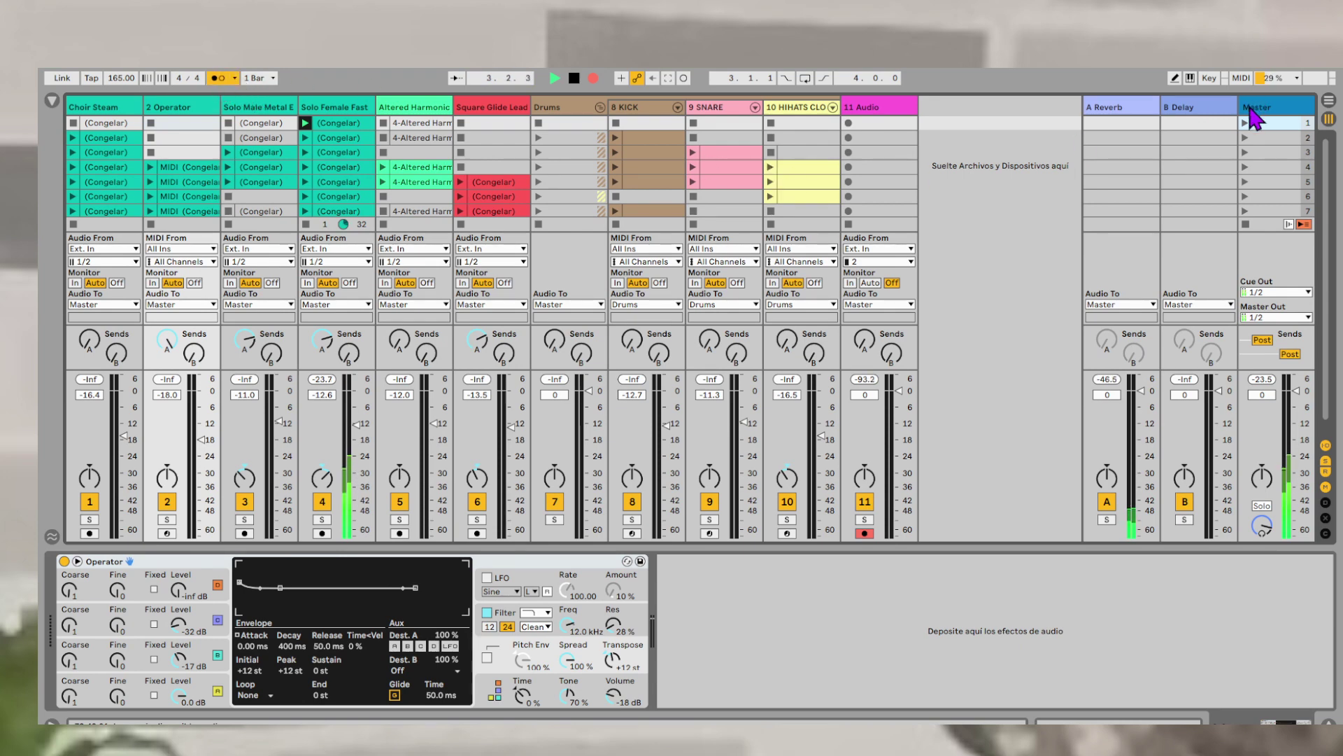
{"action": "scroll", "coordinate": [1254, 157], "scroll_direction": "down", "scroll_amount": 1}
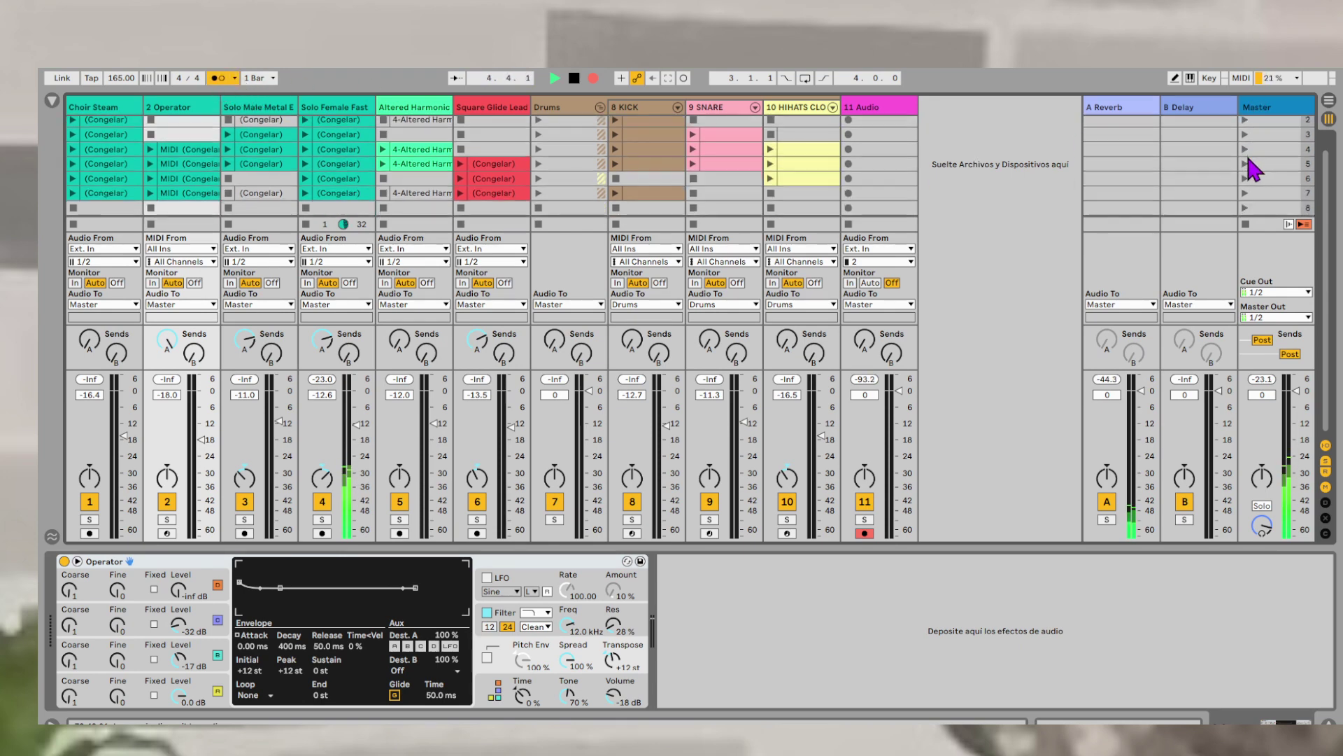
{"action": "scroll", "coordinate": [1255, 168], "scroll_direction": "up", "scroll_amount": 1}
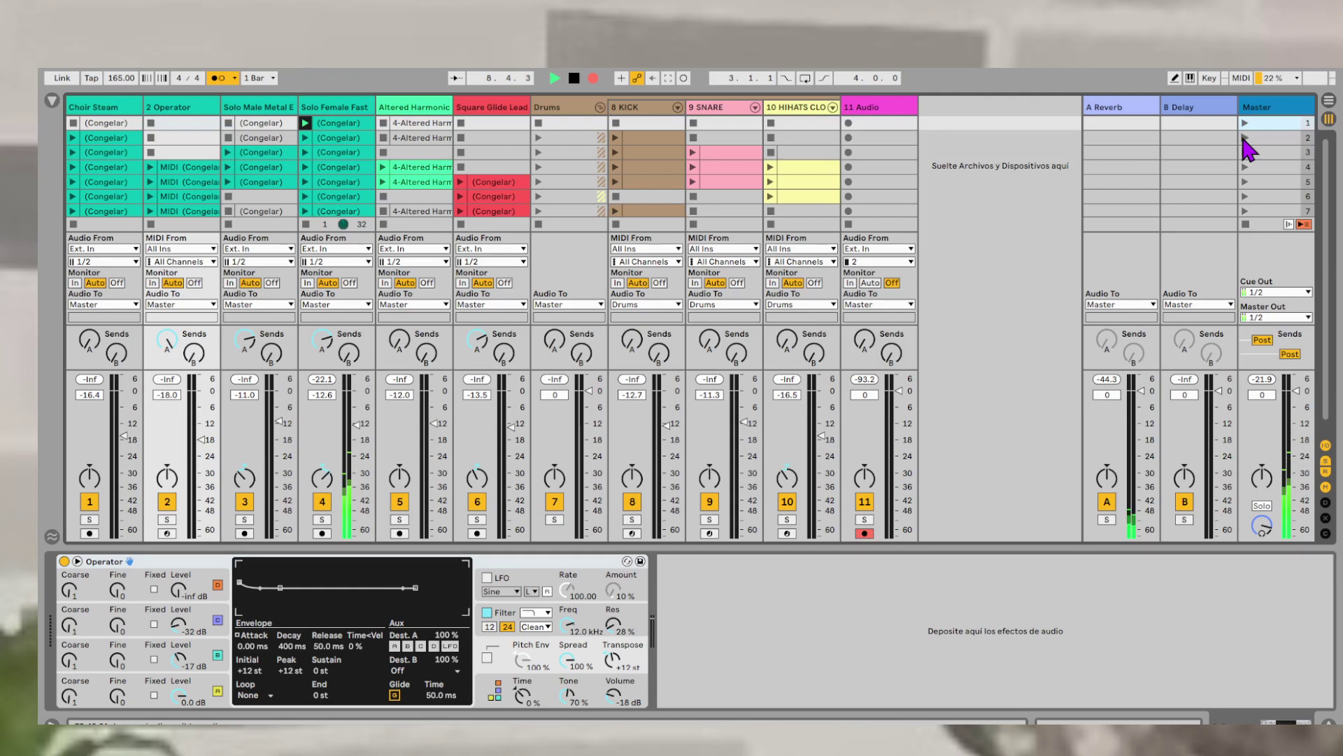
- Record scenes 2, 3, 4 and 5 in succession into the arrangement, stop and briefly check the Arrangement View
{"action": "left_click", "coordinate": [1245, 137]}
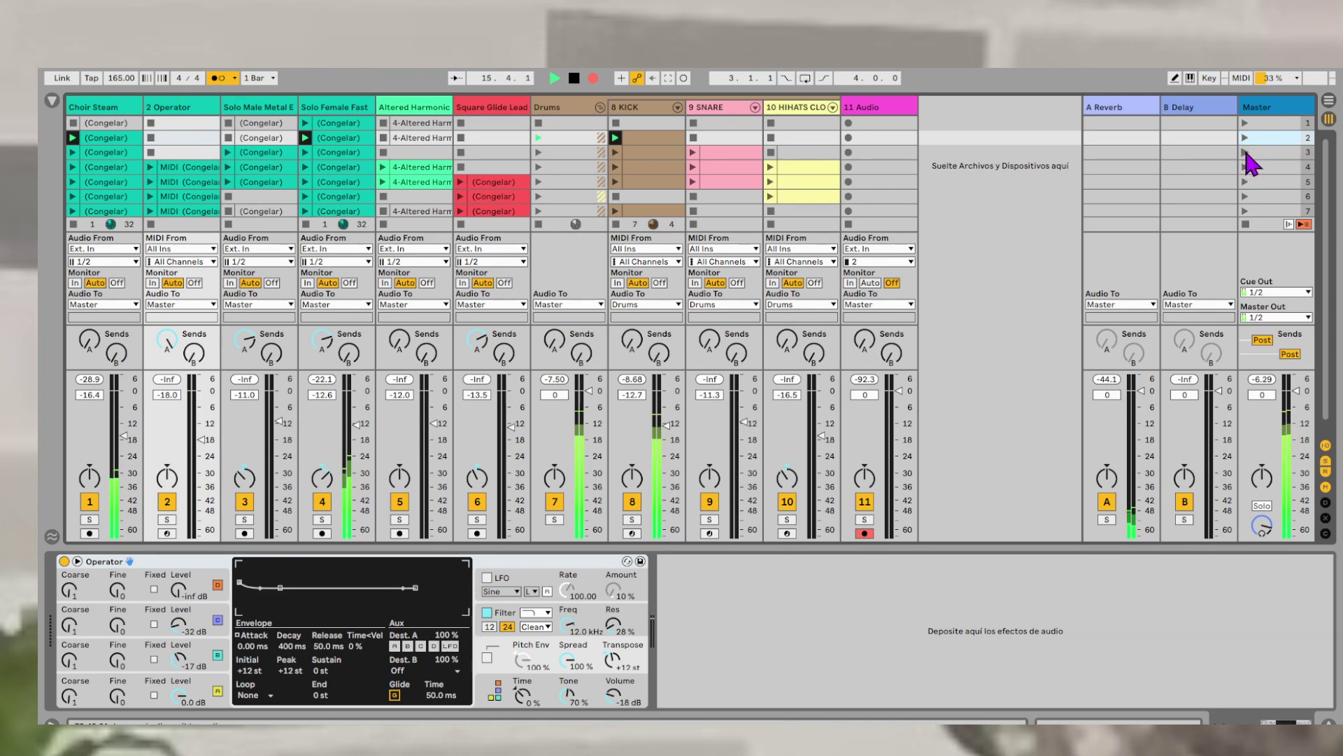
{"action": "left_click", "coordinate": [1246, 152]}
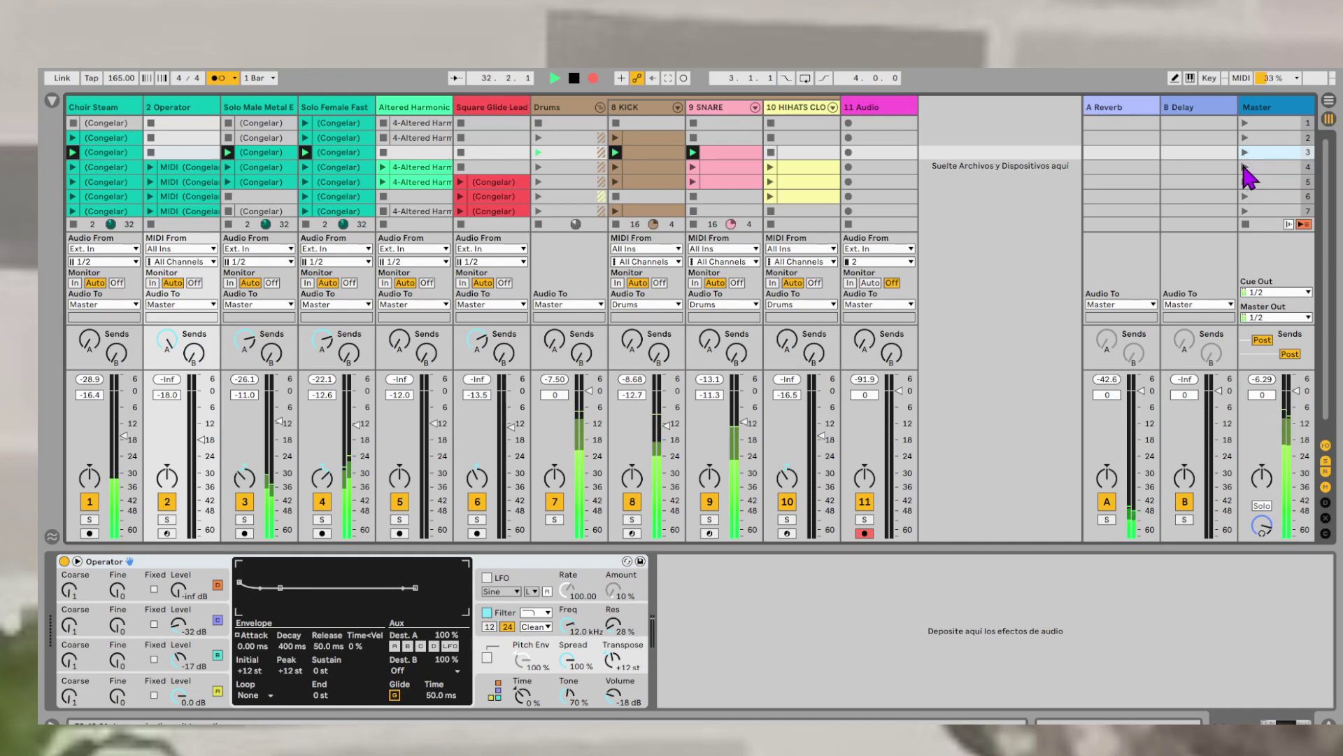
{"action": "left_click", "coordinate": [1244, 166]}
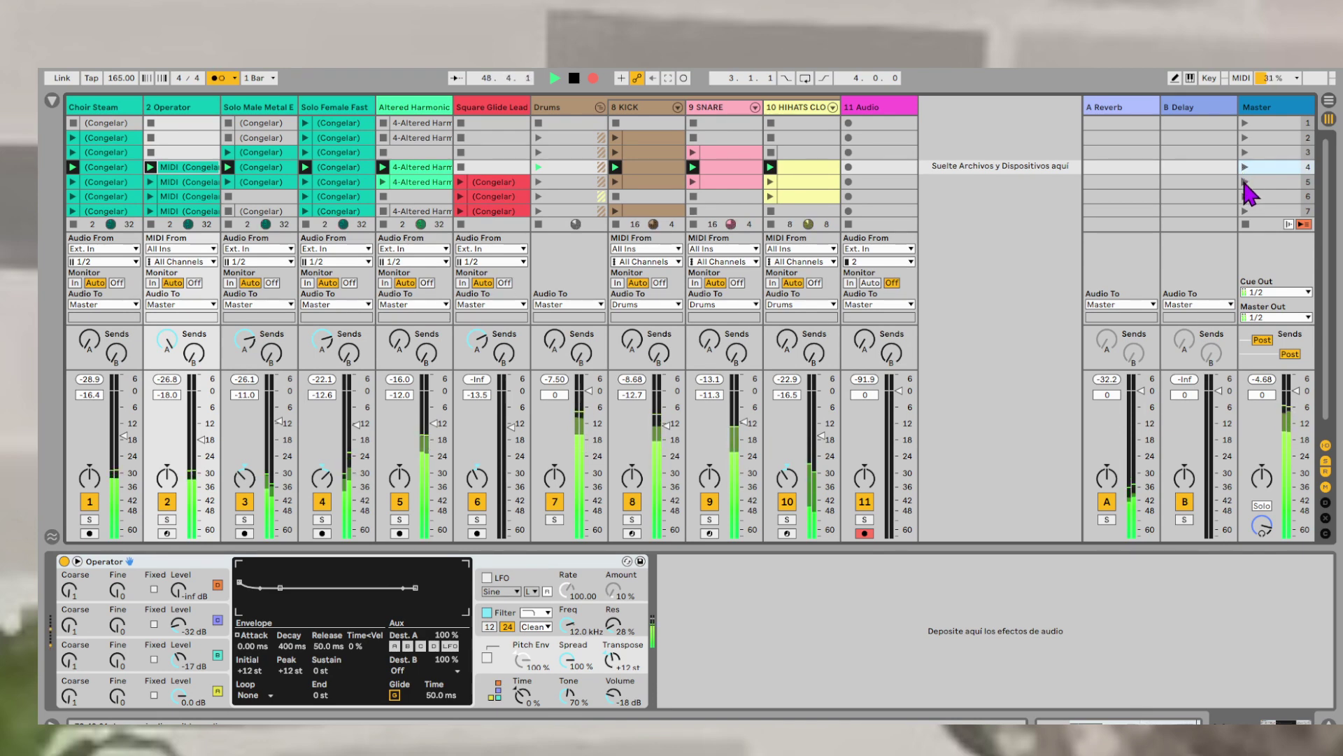
{"action": "left_click", "coordinate": [1245, 181]}
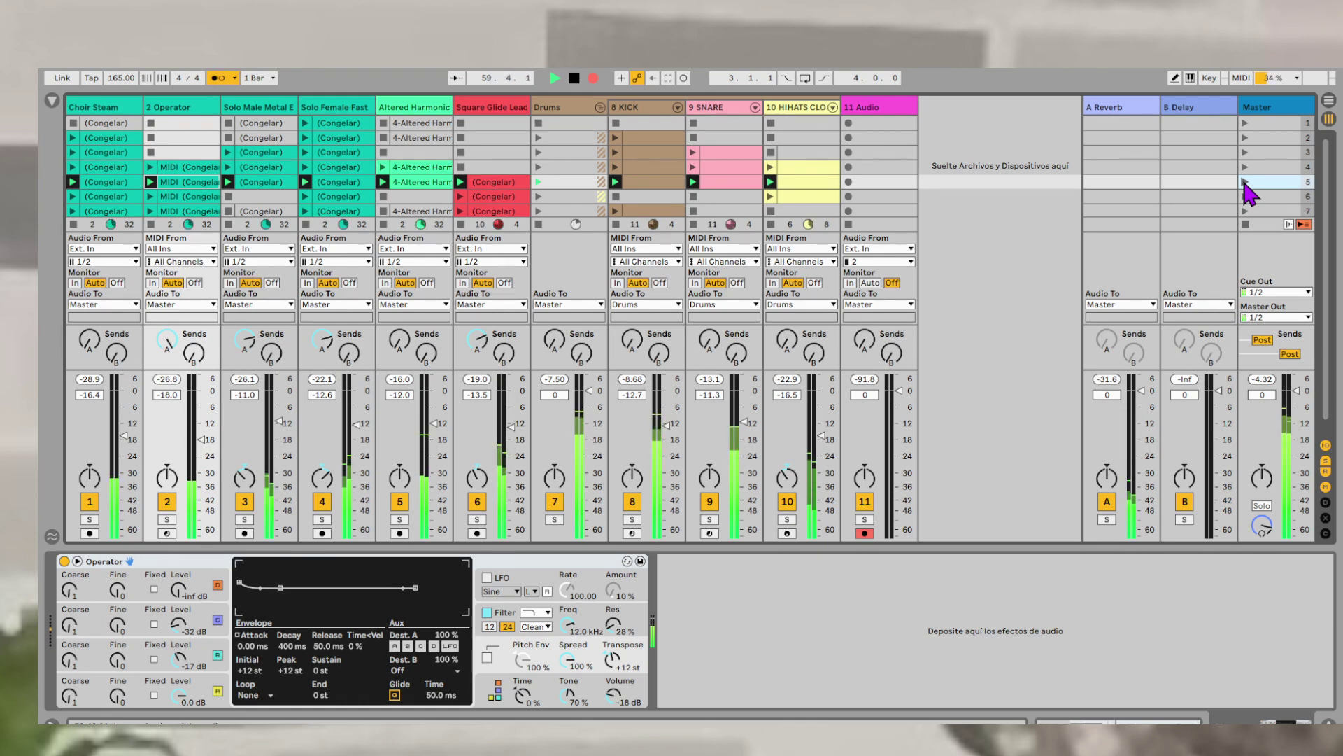
{"action": "key", "text": "space"}
{"action": "key", "text": "Tab"}
{"action": "key", "text": "Tab"}
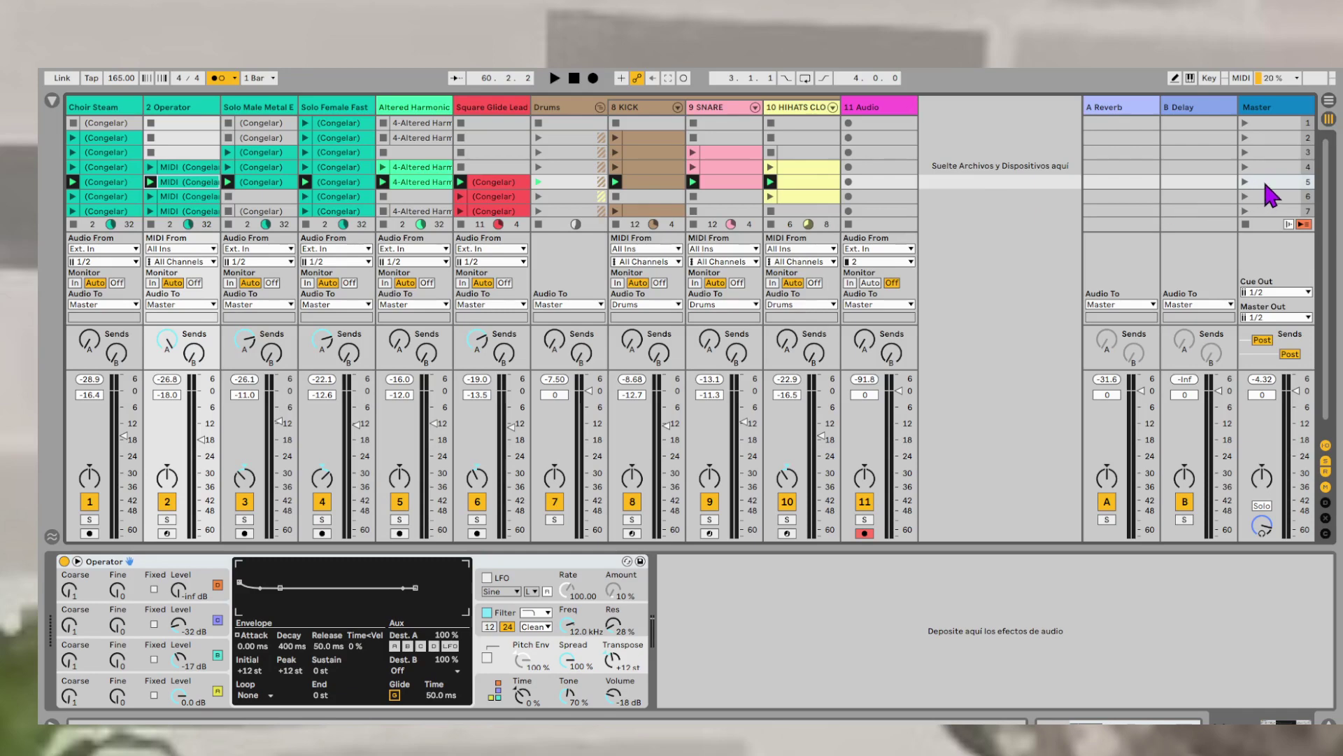
- Audition scenes 5, 4 and 3 again, stop playback and return to the start of the song
{"action": "left_click", "coordinate": [1245, 181]}
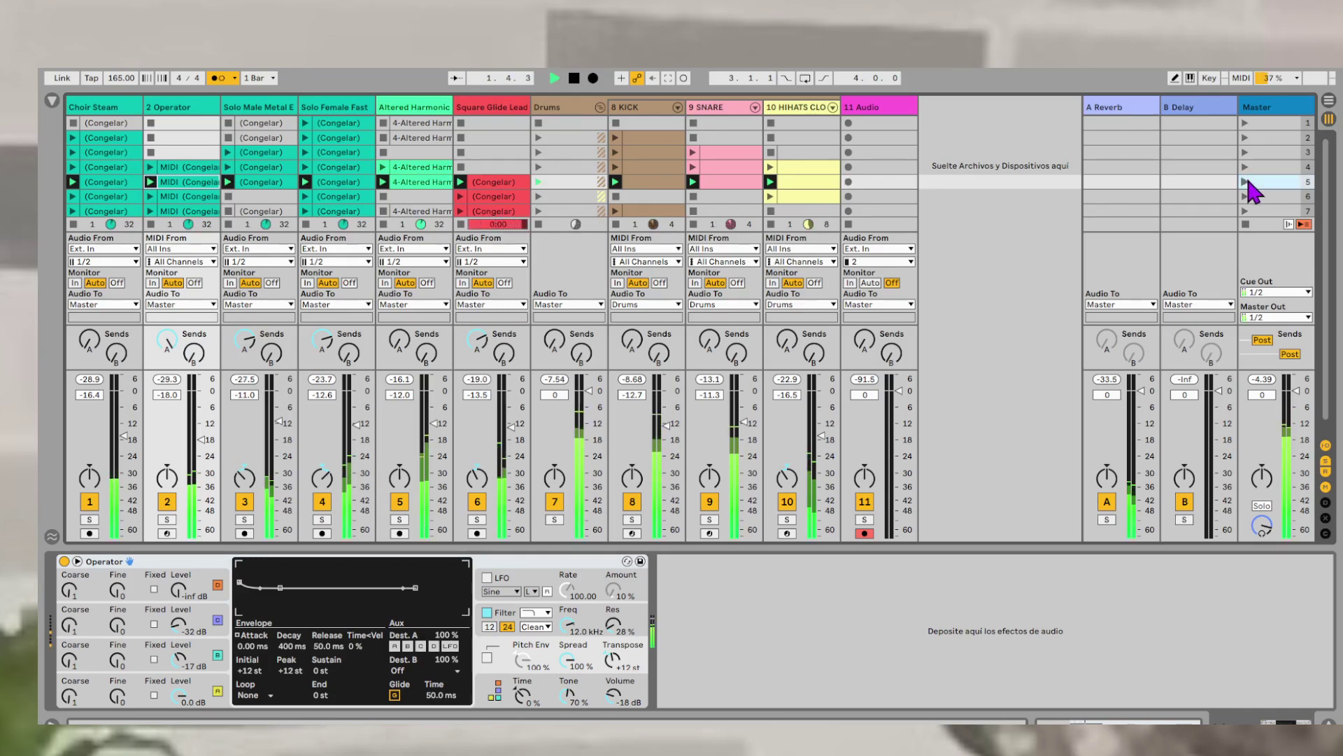
{"action": "key", "text": "space"}
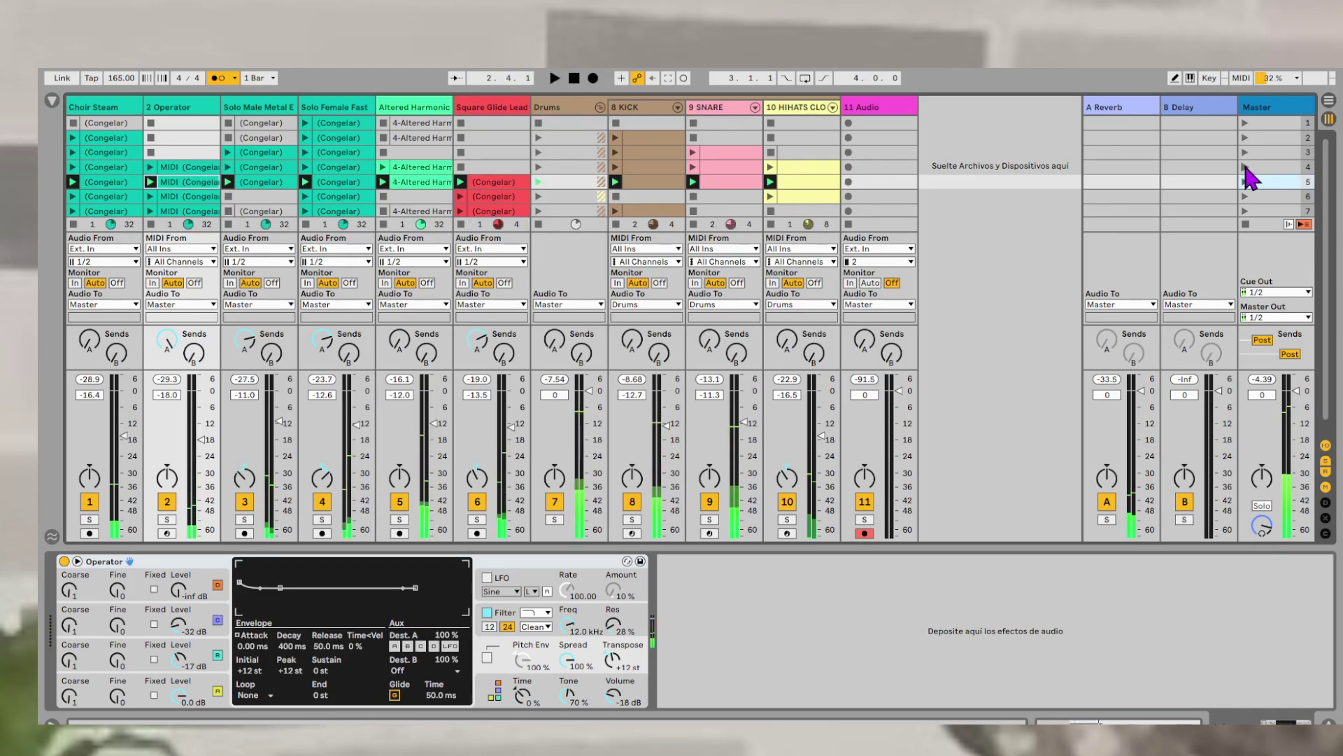
{"action": "left_click", "coordinate": [1246, 167]}
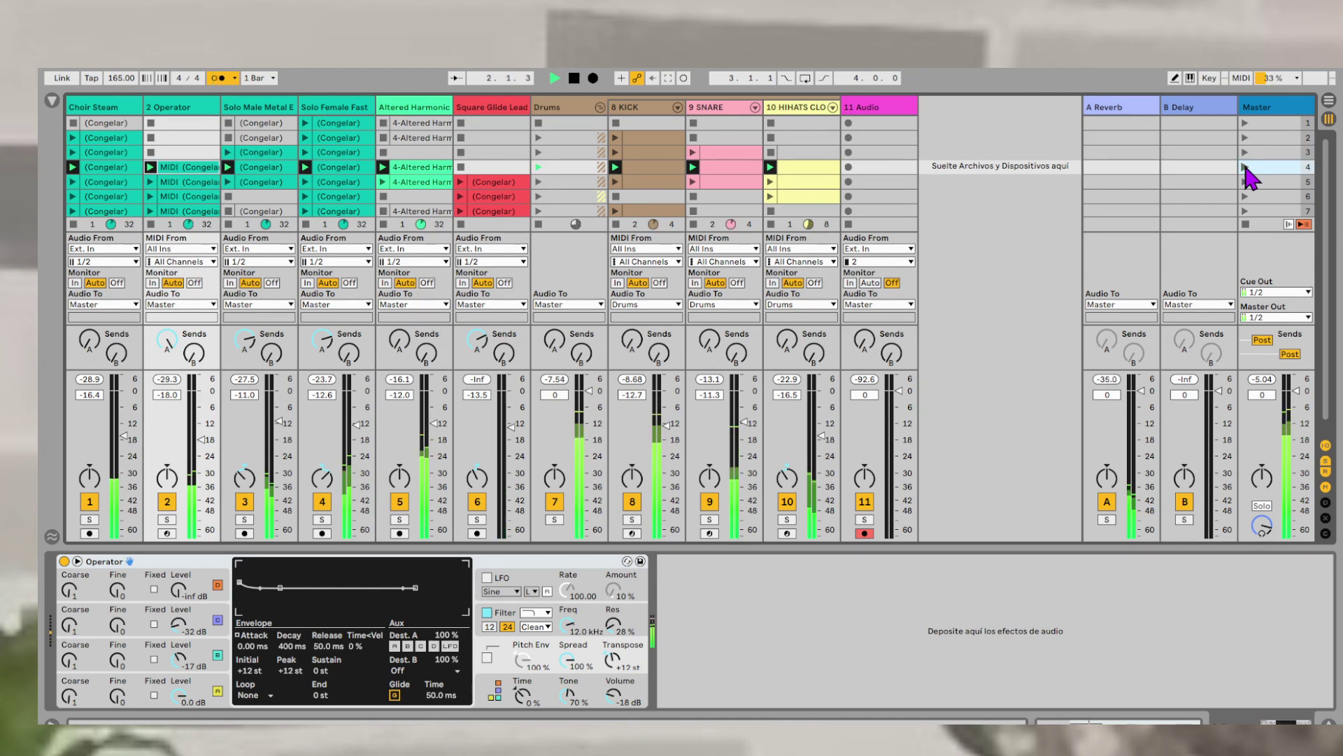
{"action": "left_click", "coordinate": [1245, 152]}
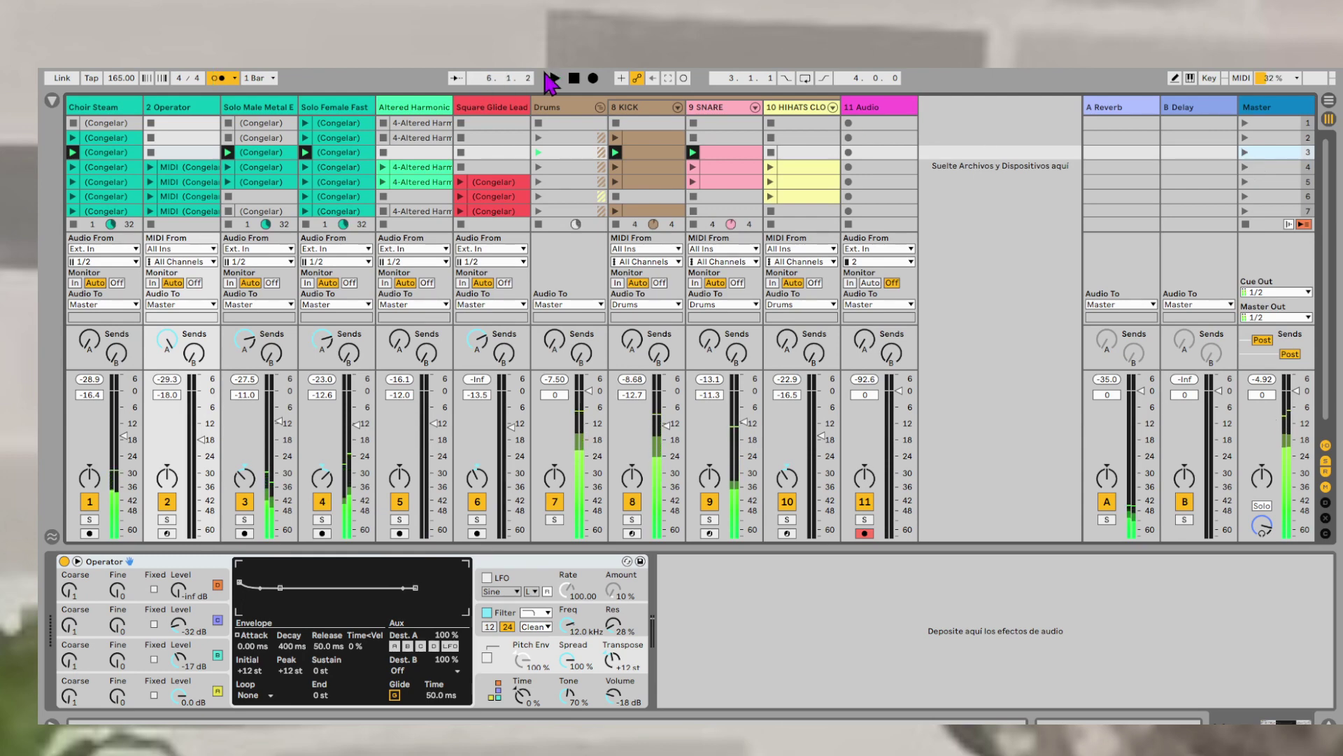
{"action": "left_click", "coordinate": [573, 80]}
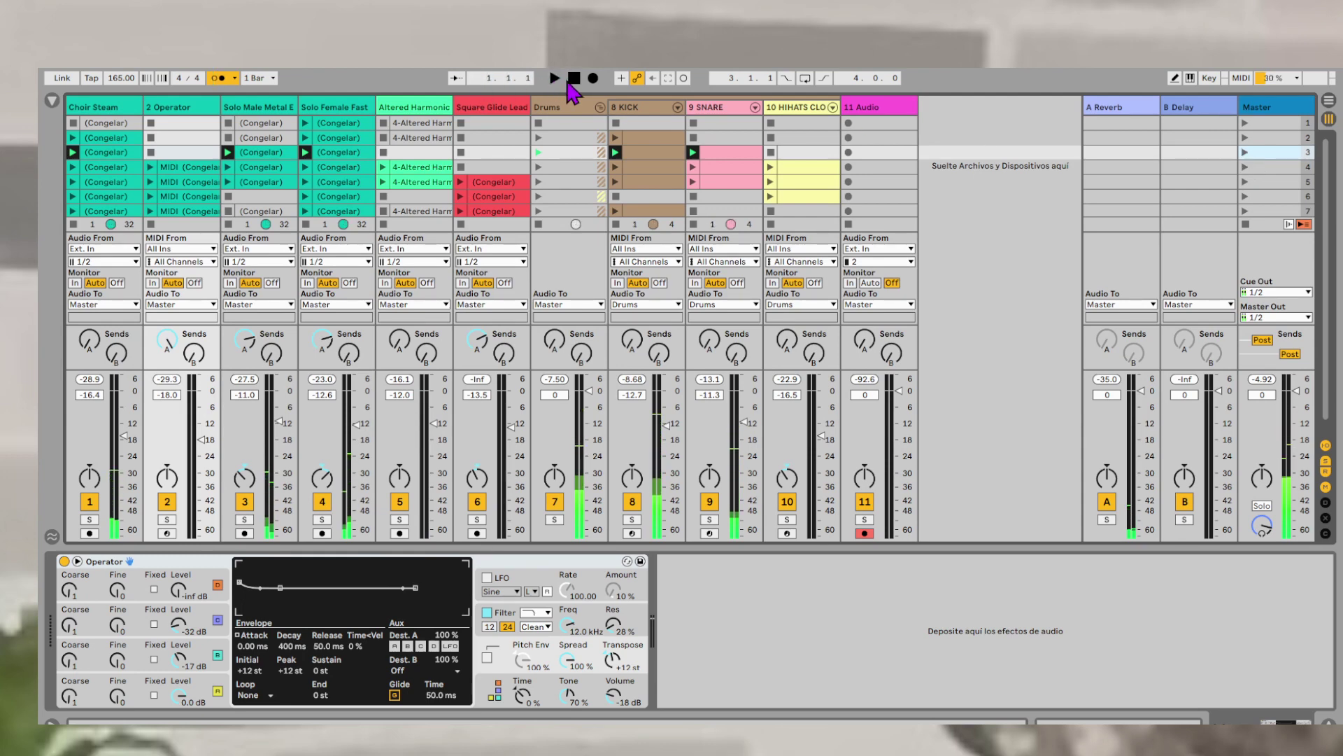
- Launch scene 1, start arrangement recording, and record scenes 2, 3 and 4 in succession
{"action": "left_click", "coordinate": [1245, 123]}
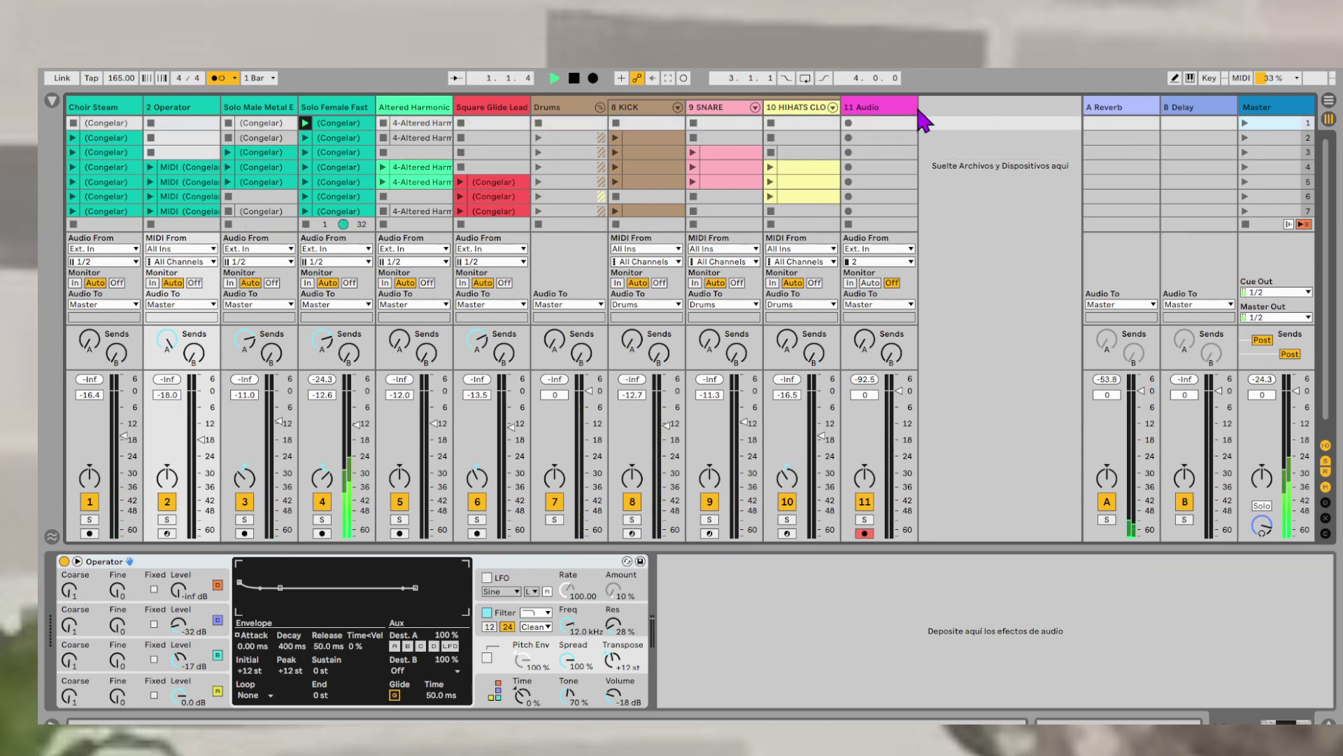
{"action": "left_click", "coordinate": [593, 78]}
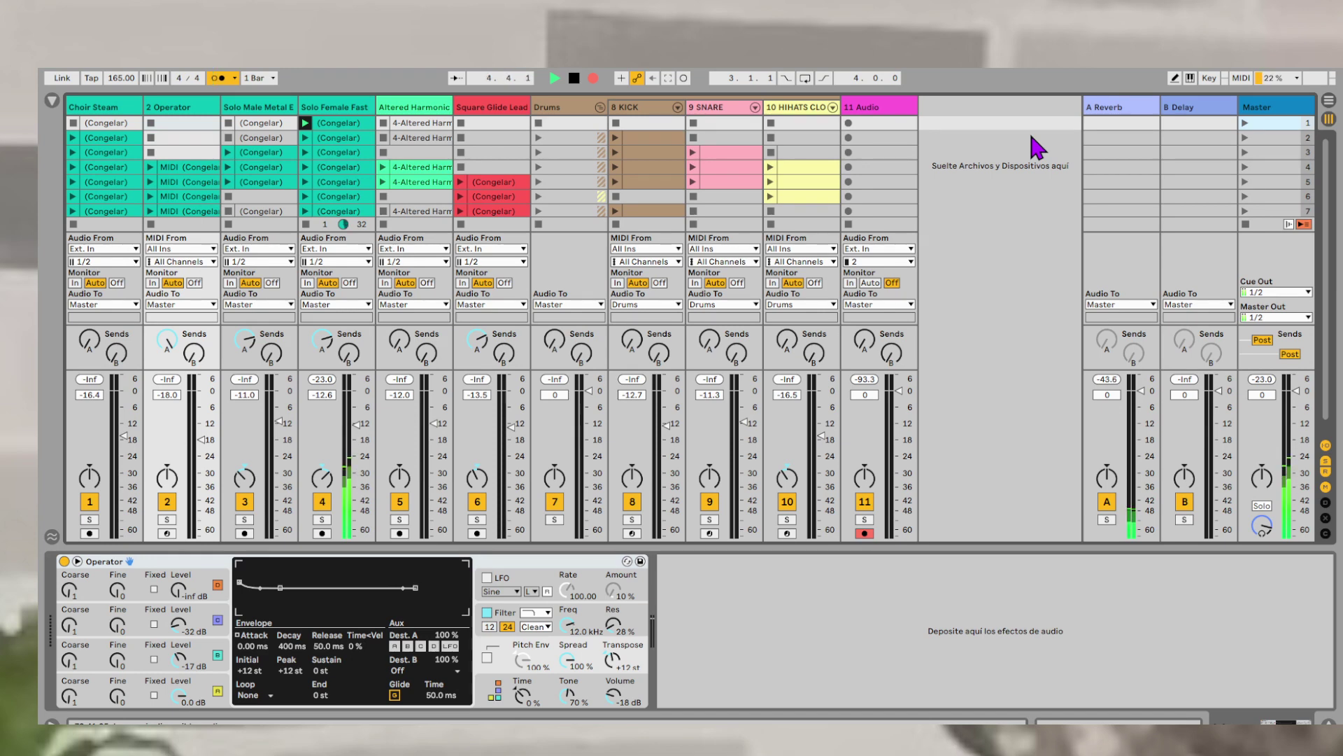
{"action": "left_click", "coordinate": [1246, 138]}
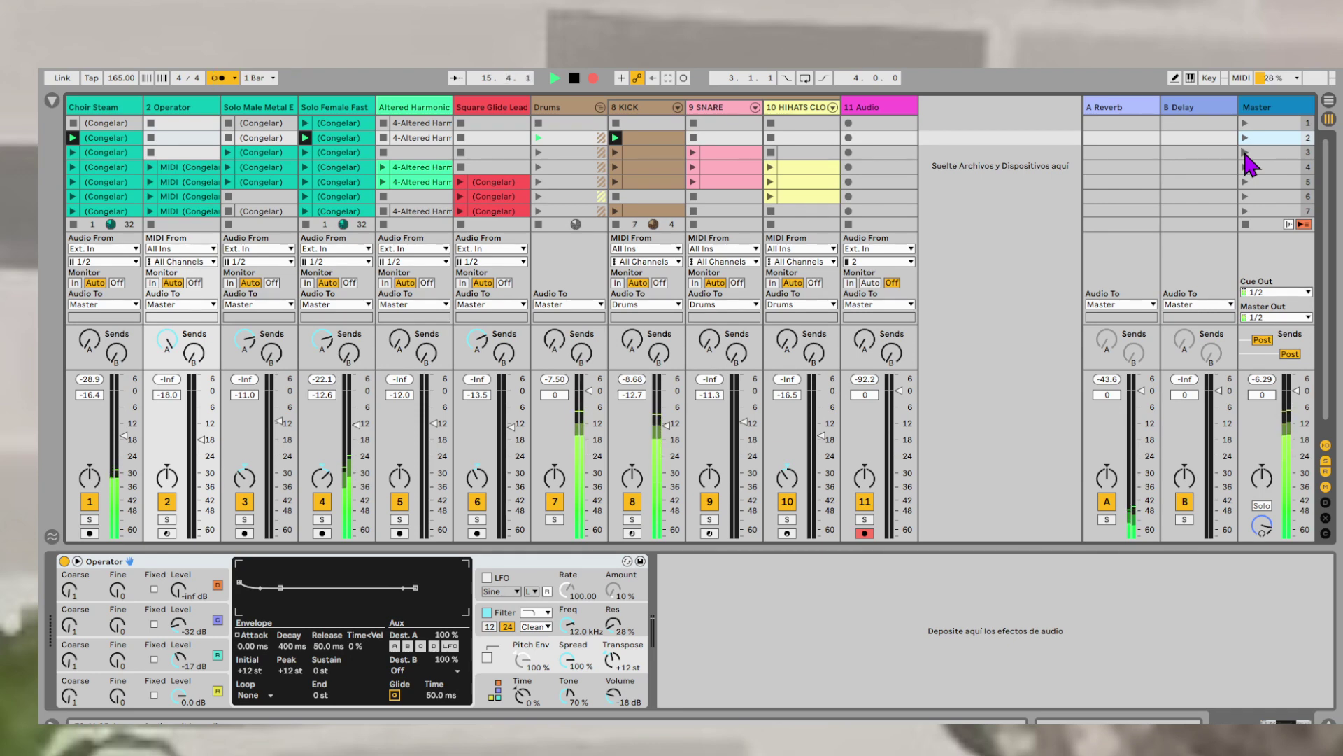
{"action": "left_click", "coordinate": [1246, 155]}
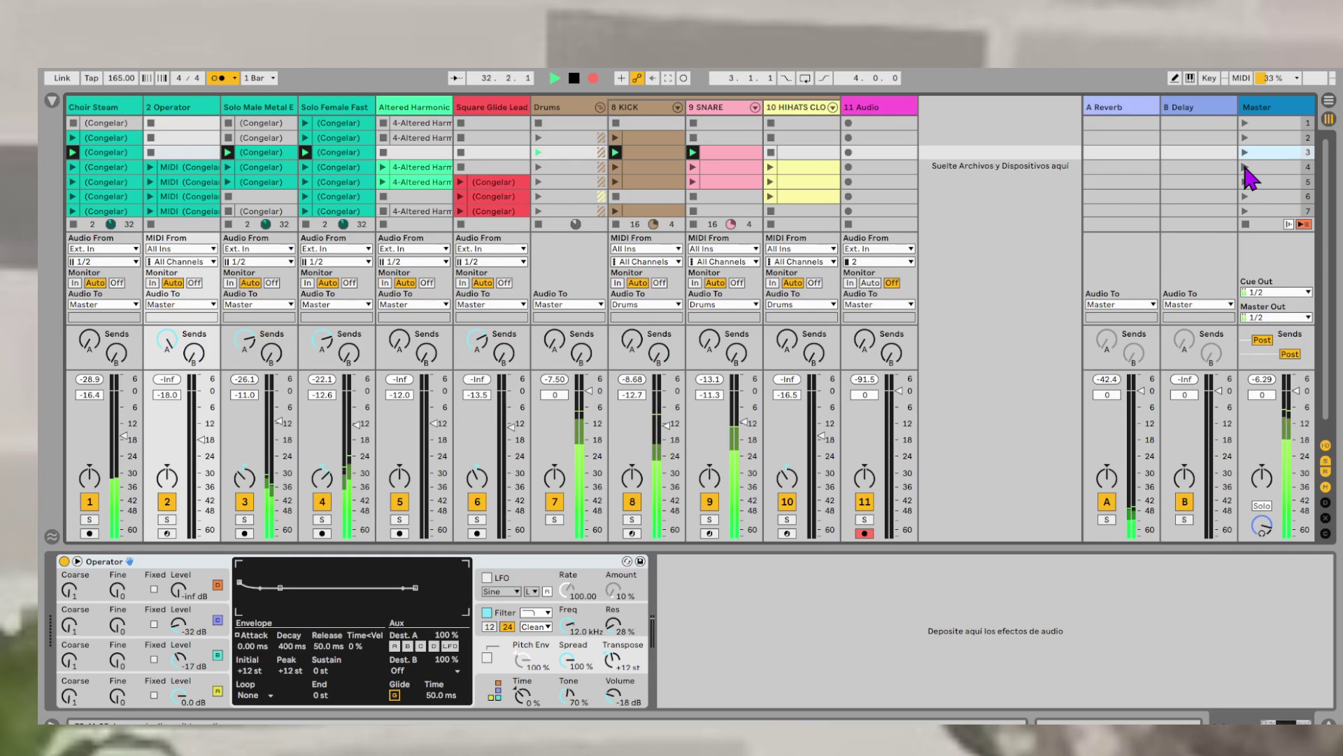
{"action": "left_click", "coordinate": [1246, 168]}
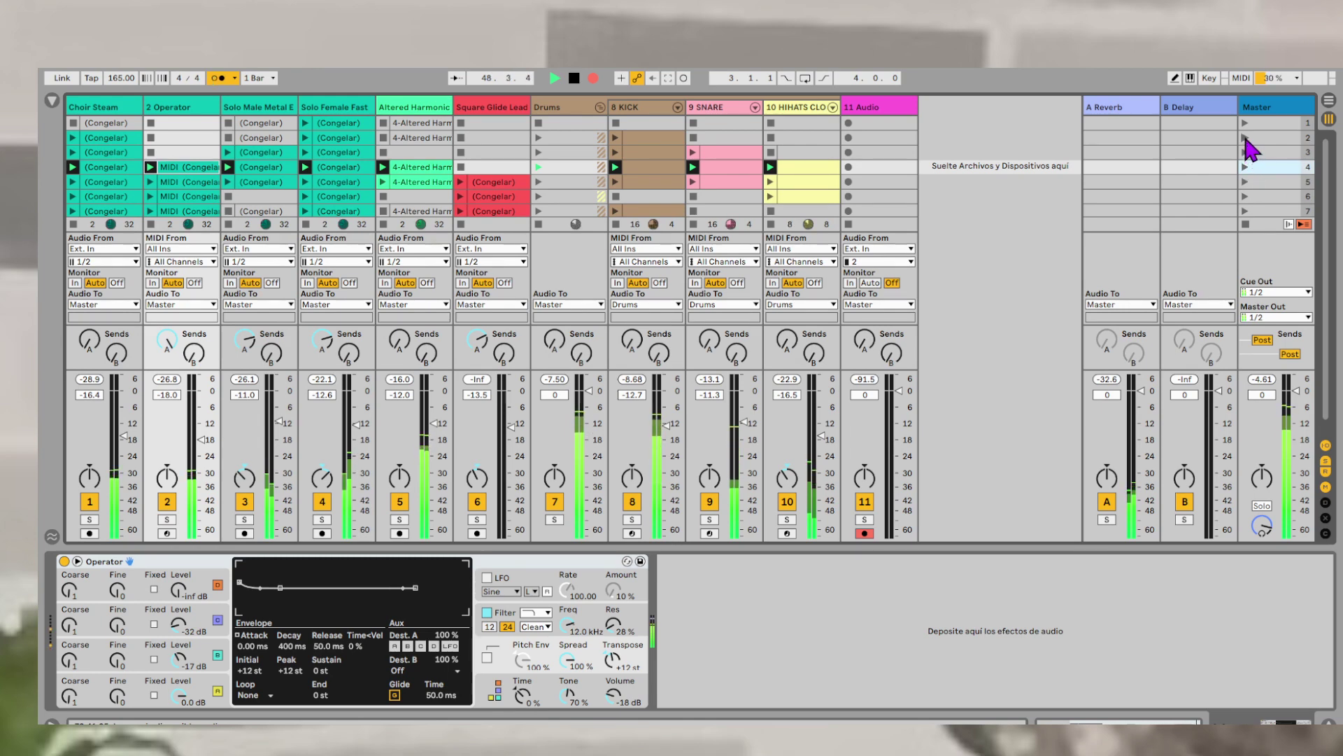
- Continue the arrangement recording with scenes 2, 3, 5 and 6 in succession
{"action": "left_click", "coordinate": [1246, 138]}
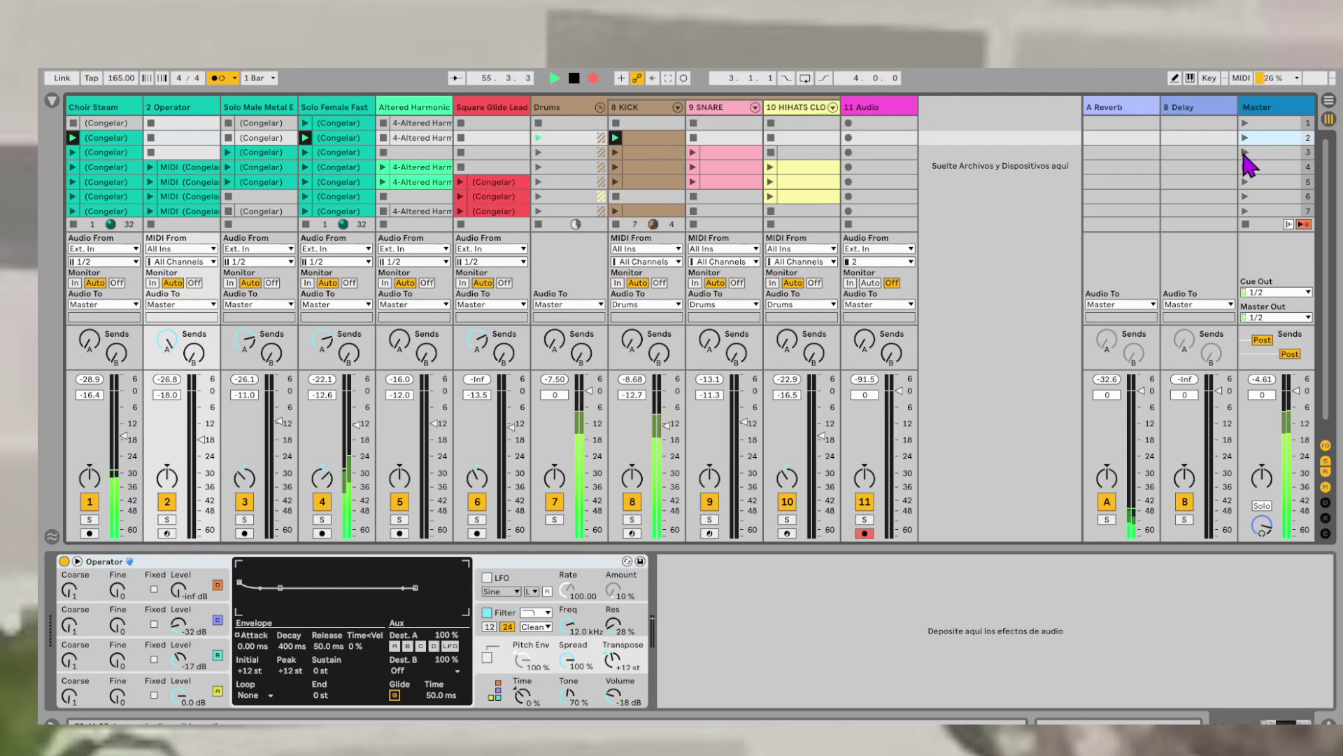
{"action": "left_click", "coordinate": [1244, 152]}
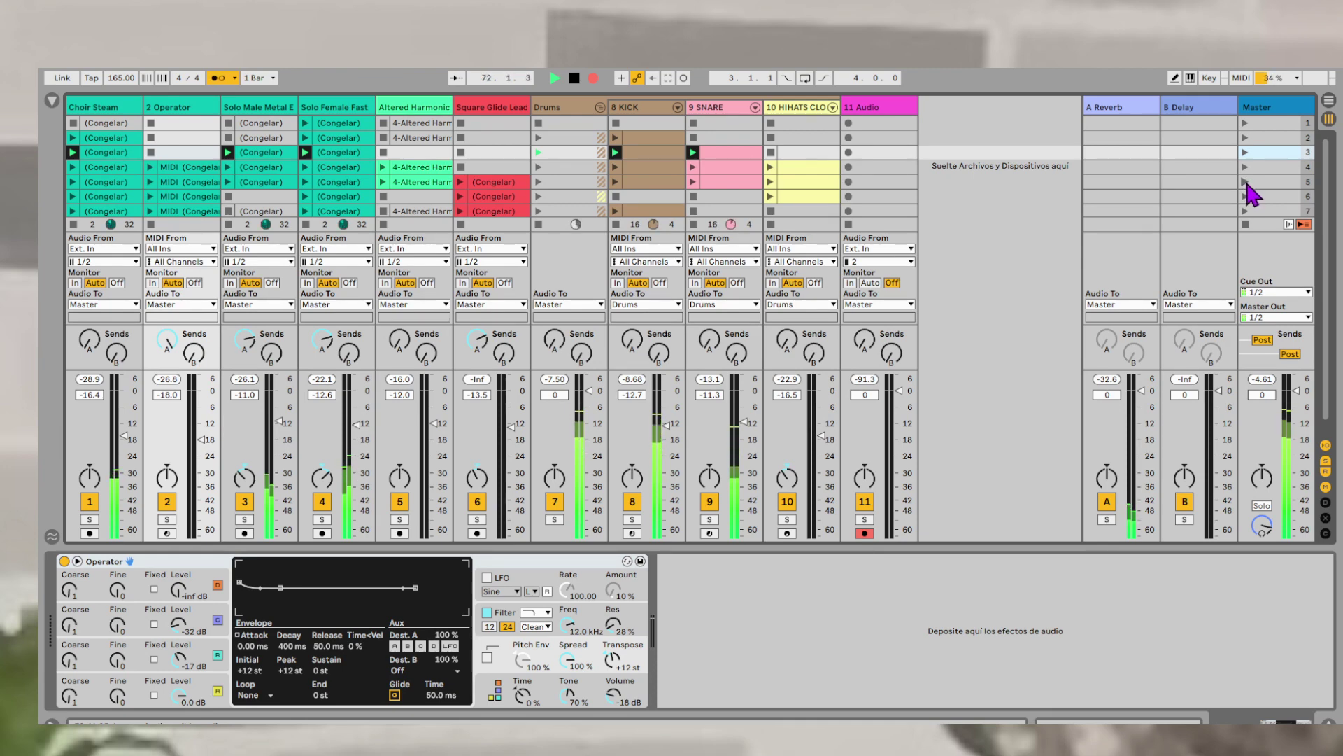
{"action": "left_click", "coordinate": [1244, 180]}
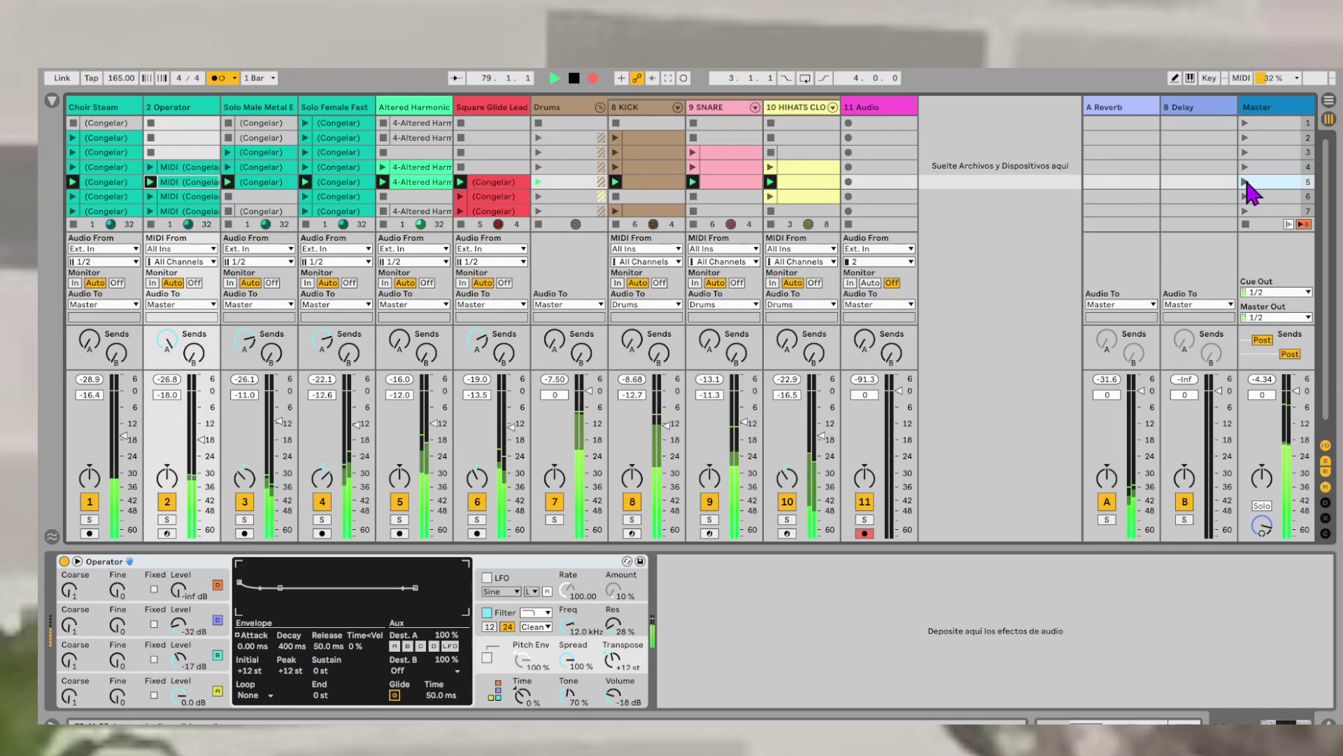
{"action": "scroll", "coordinate": [1244, 178], "scroll_direction": "down", "scroll_amount": 1}
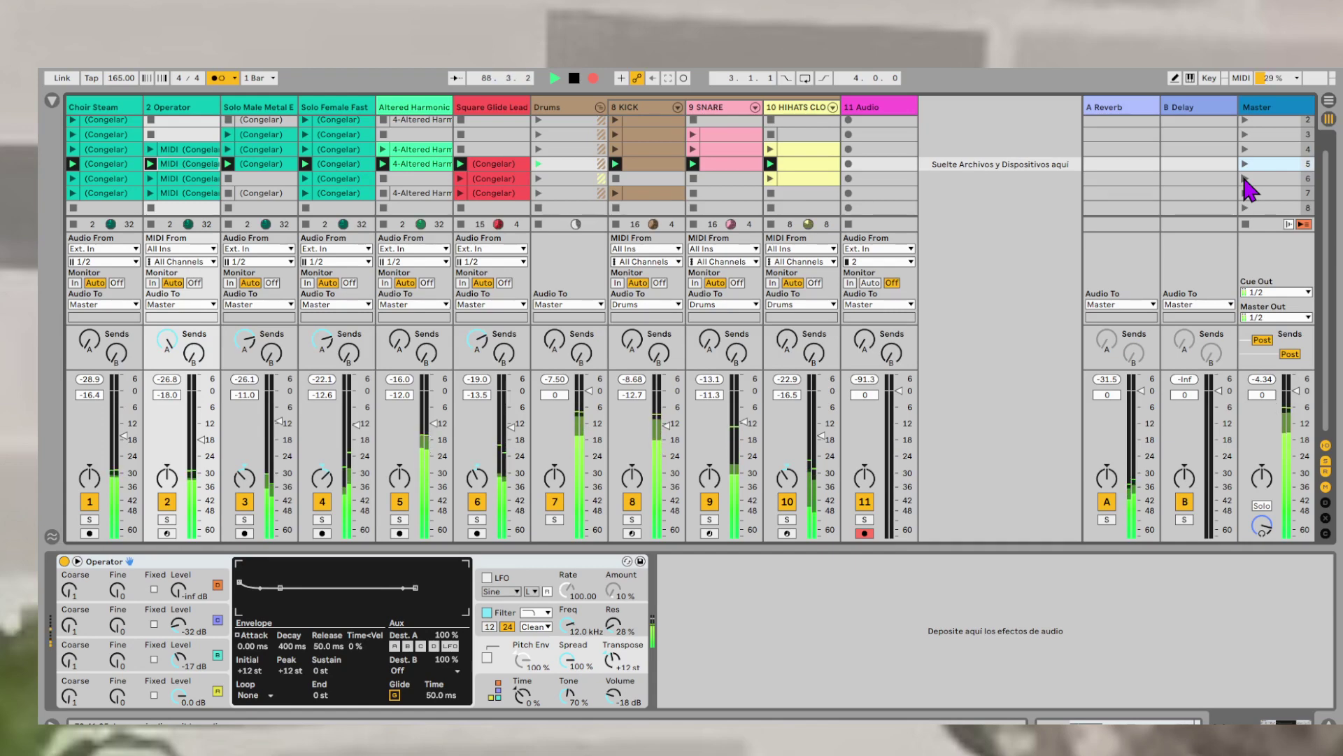
{"action": "left_click", "coordinate": [1244, 178]}
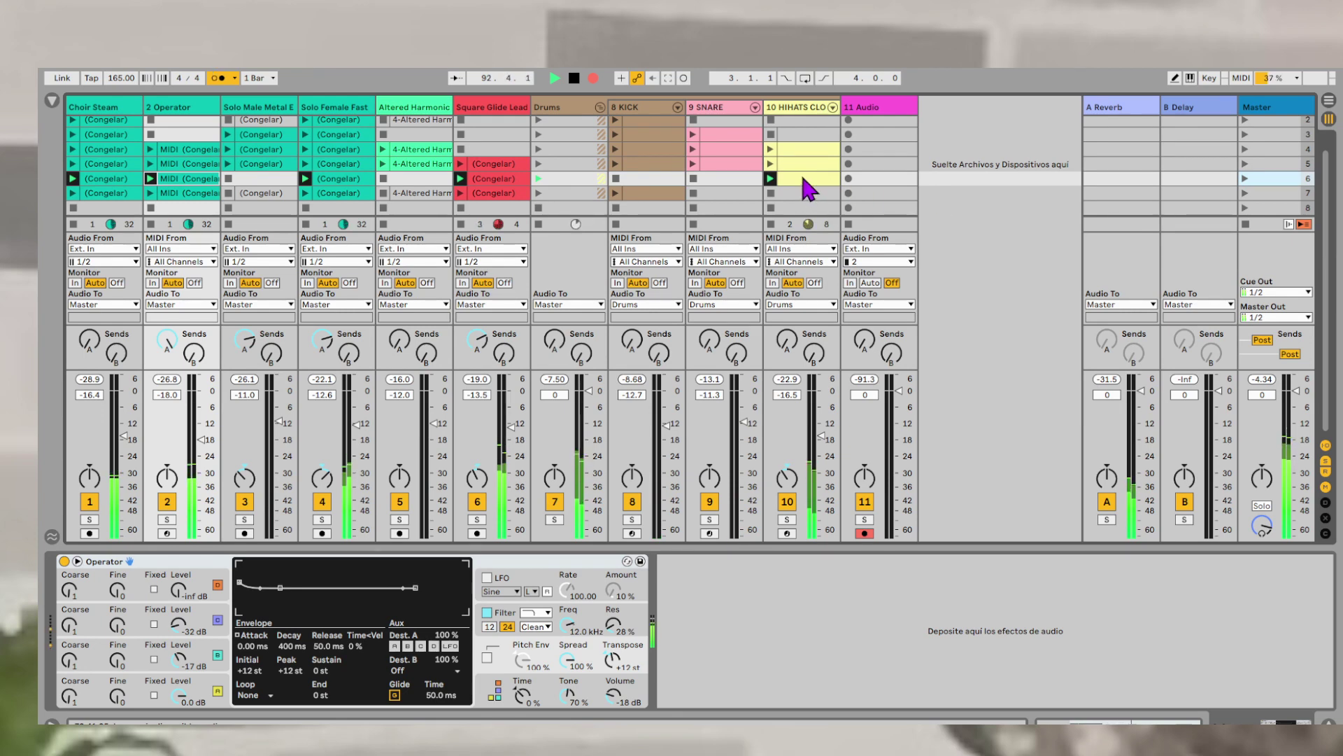
- Copy the closed hi-hats clip from scene 6 into scene 7 and record scenes 7 and 5 into the arrangement
{"action": "left_click_drag", "start_coordinate": [804, 178], "coordinate": [804, 193]}
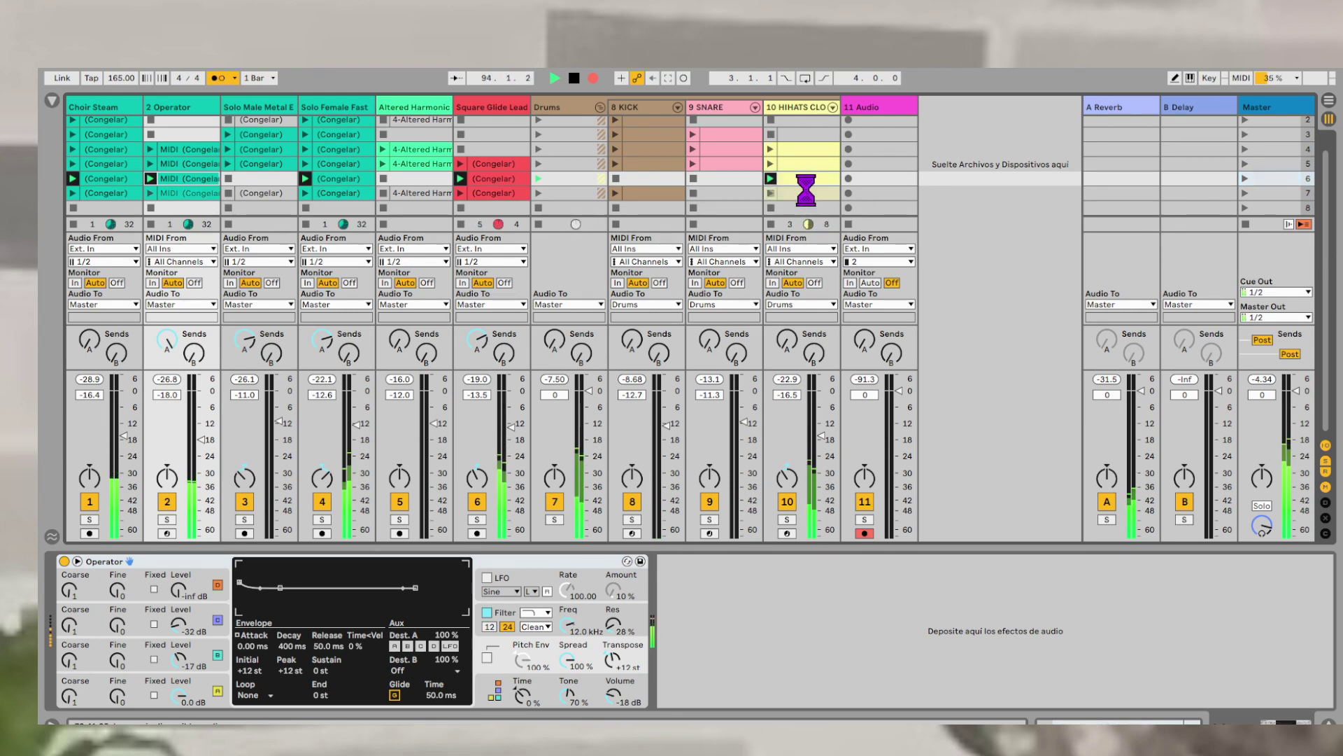
{"action": "left_click", "coordinate": [1247, 193]}
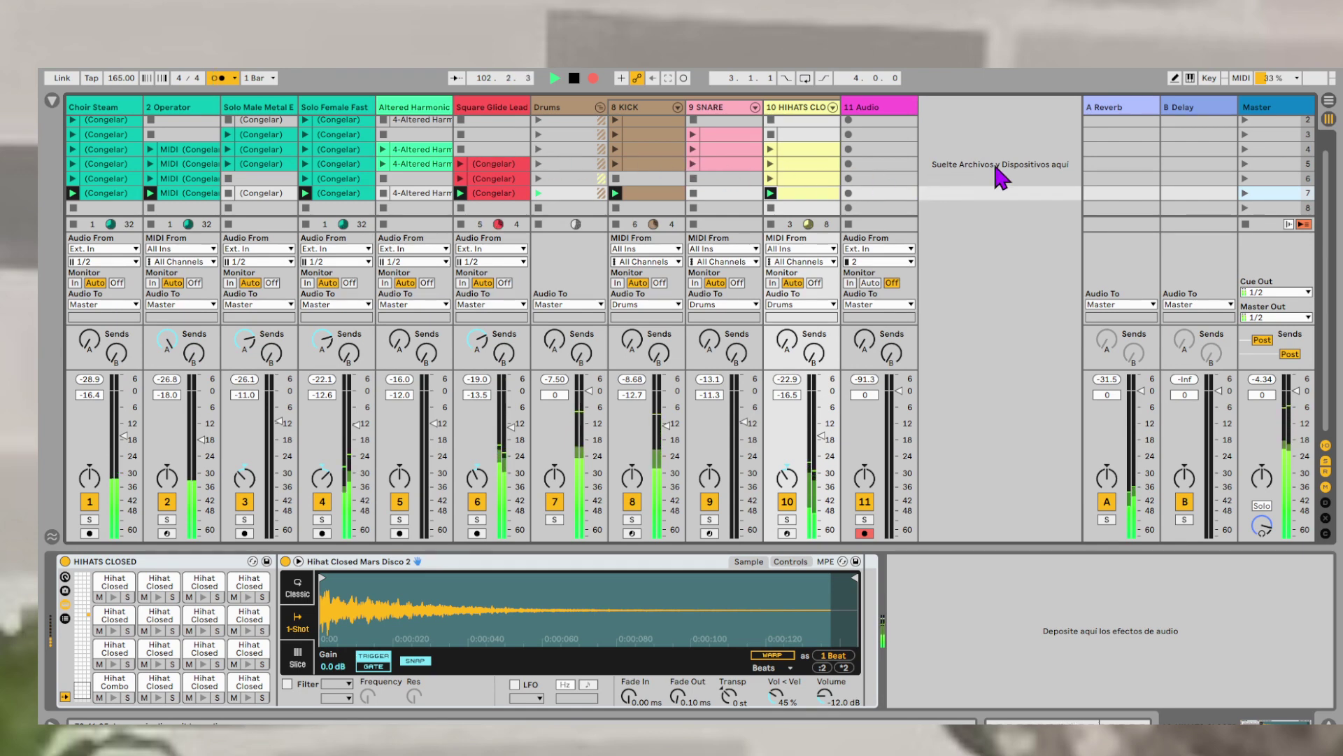
{"action": "left_click", "coordinate": [1245, 165]}
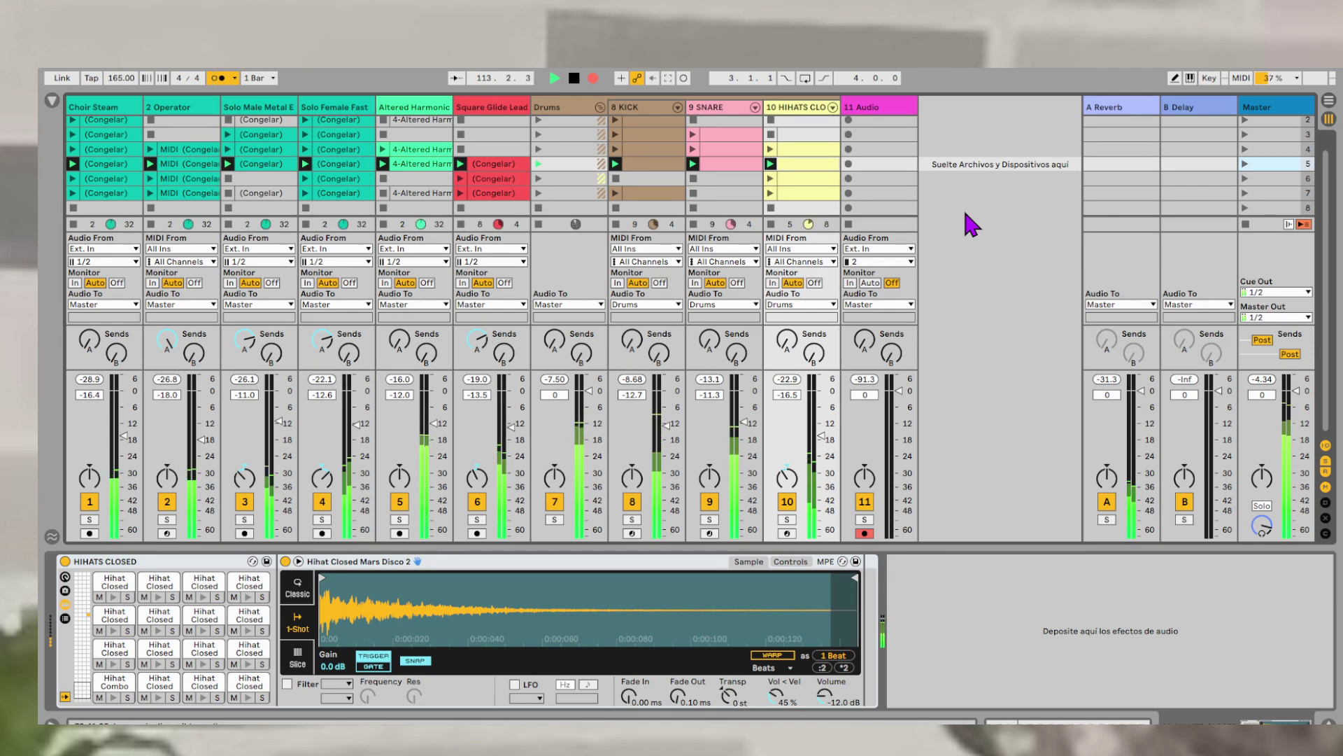
- Turn off the metronome, stop recording and switch playback back to the recorded arrangement in the Arrangement View
{"action": "left_click", "coordinate": [219, 78]}
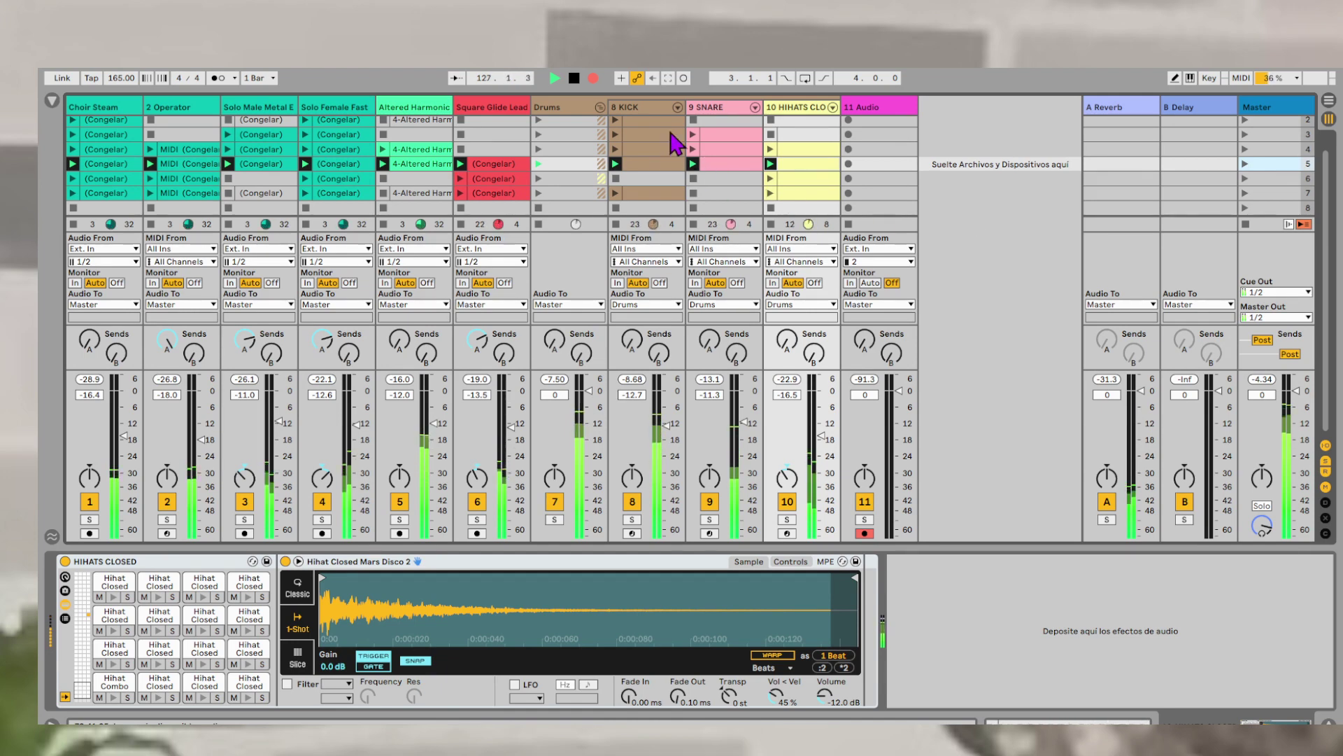
{"action": "left_click", "coordinate": [575, 78]}
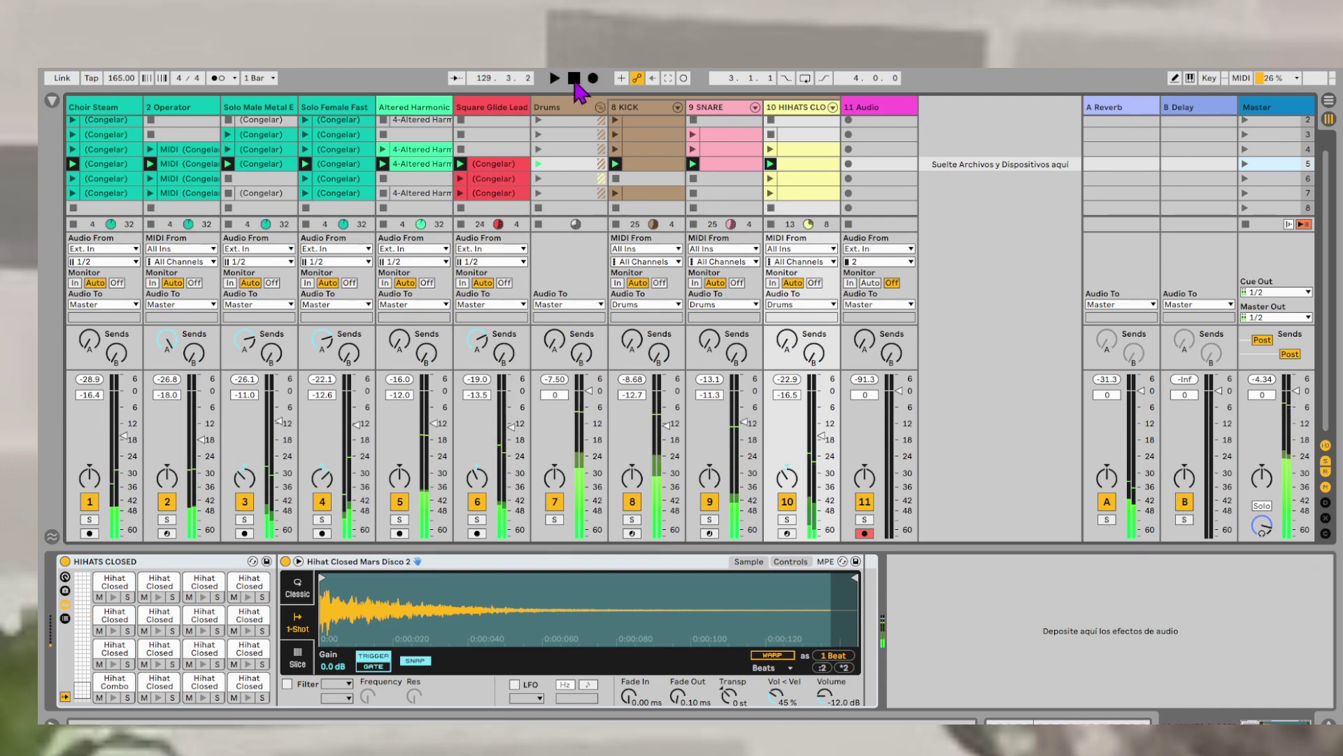
{"action": "key", "text": "Tab"}
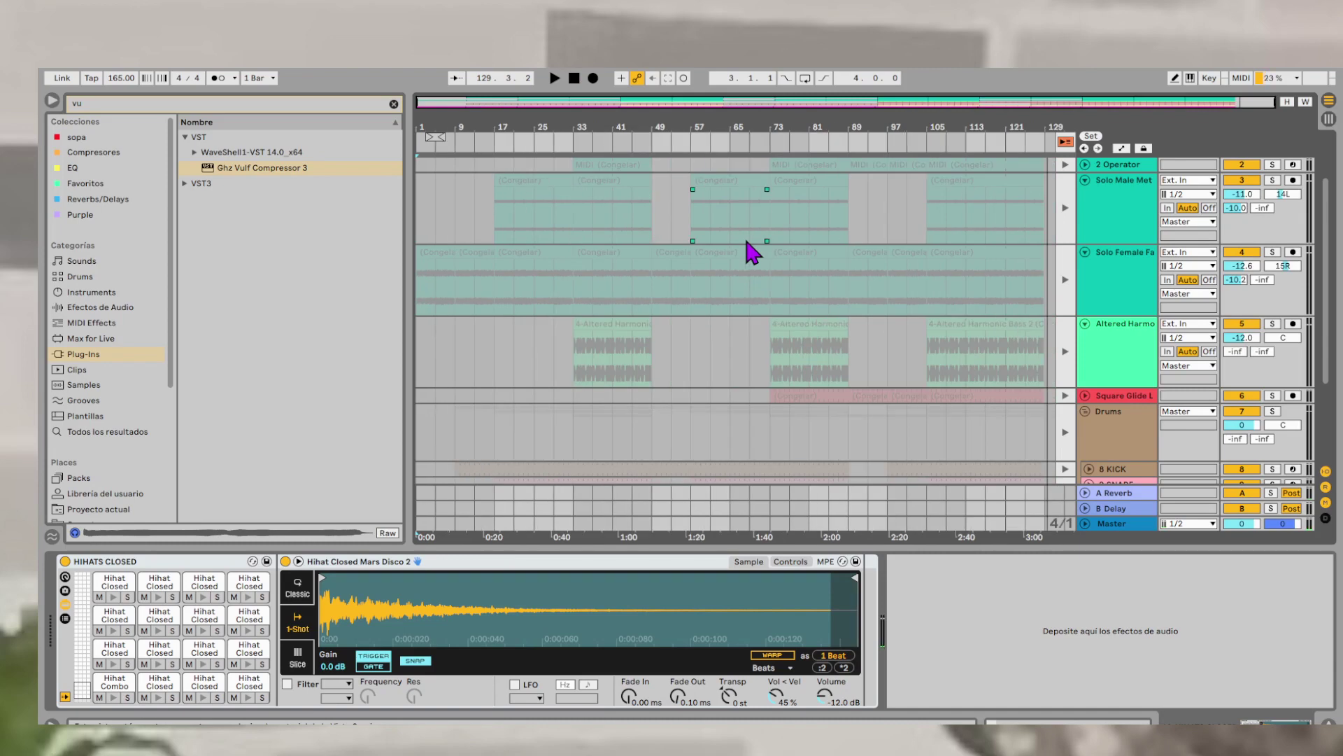
{"action": "left_click", "coordinate": [1065, 141]}
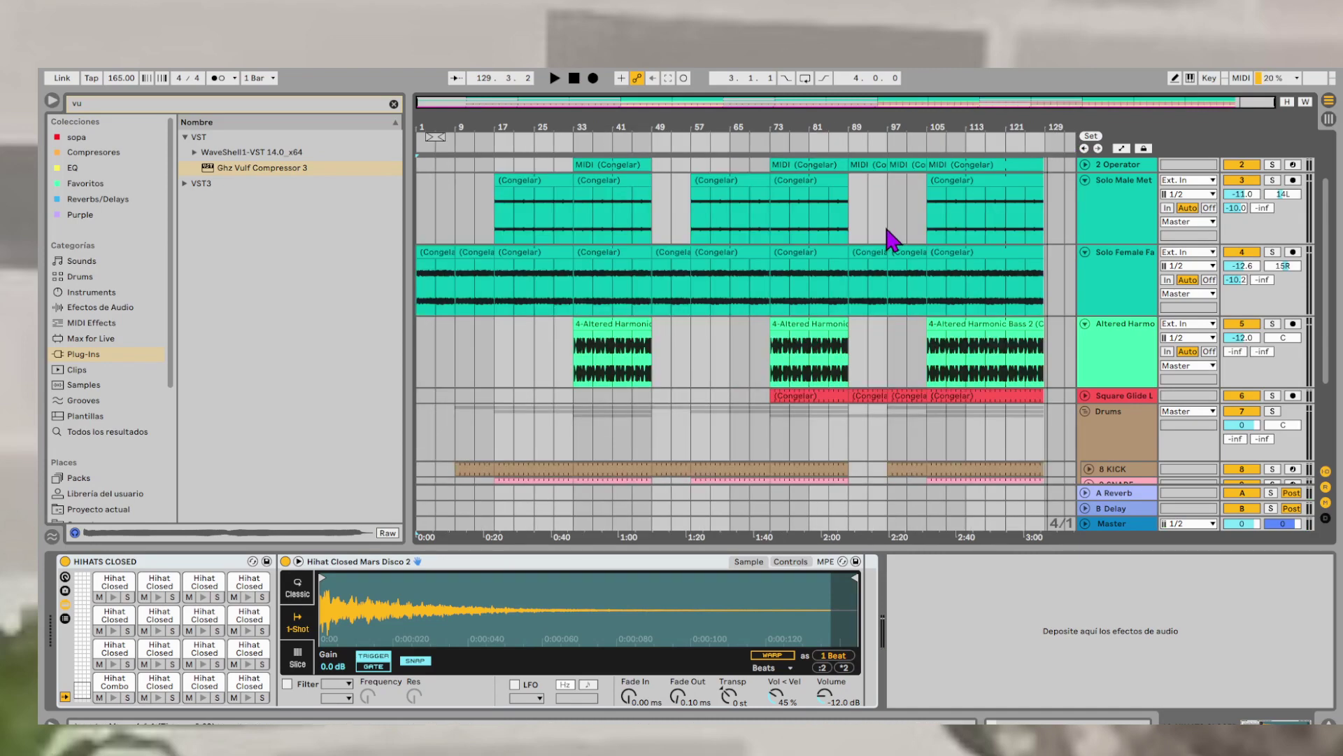
- Clear the plug-in search in the browser and hide the browser to widen the arrangement
{"action": "scroll", "coordinate": [878, 274], "scroll_direction": "down", "scroll_amount": 3}
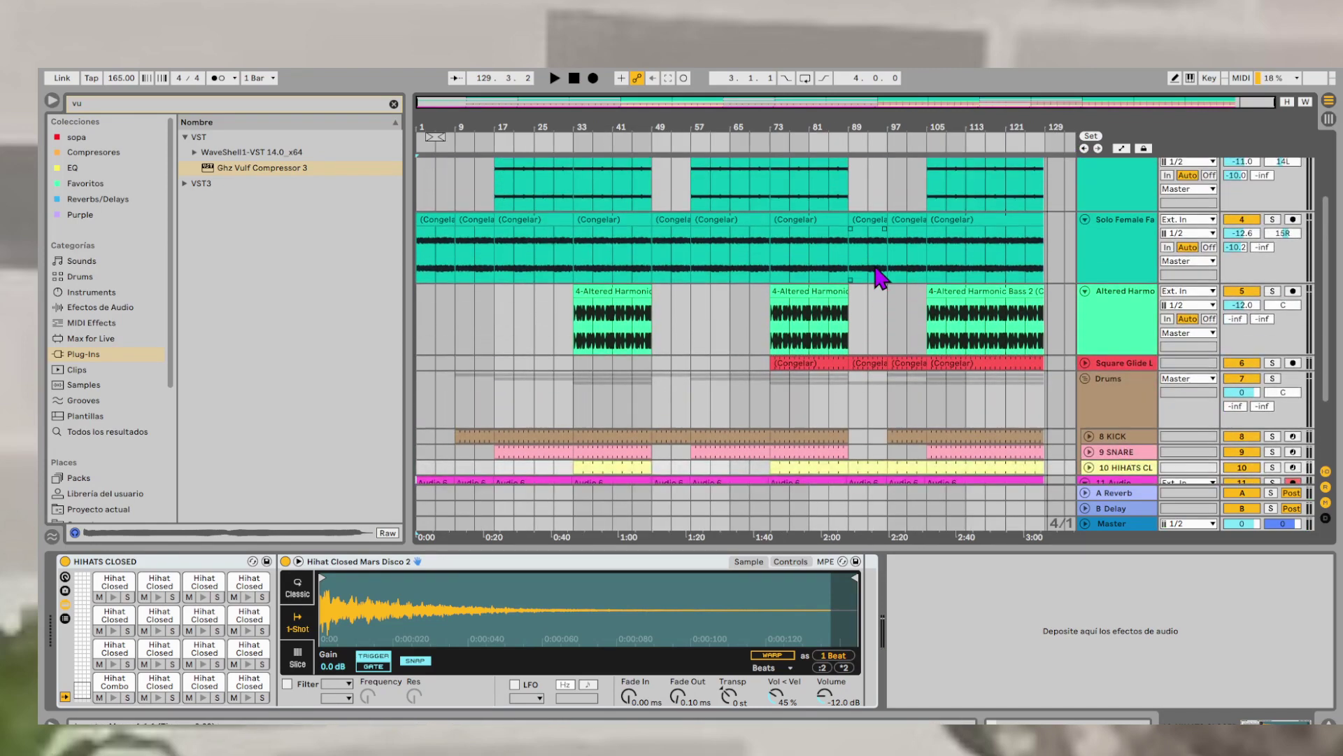
{"action": "left_click", "coordinate": [517, 366]}
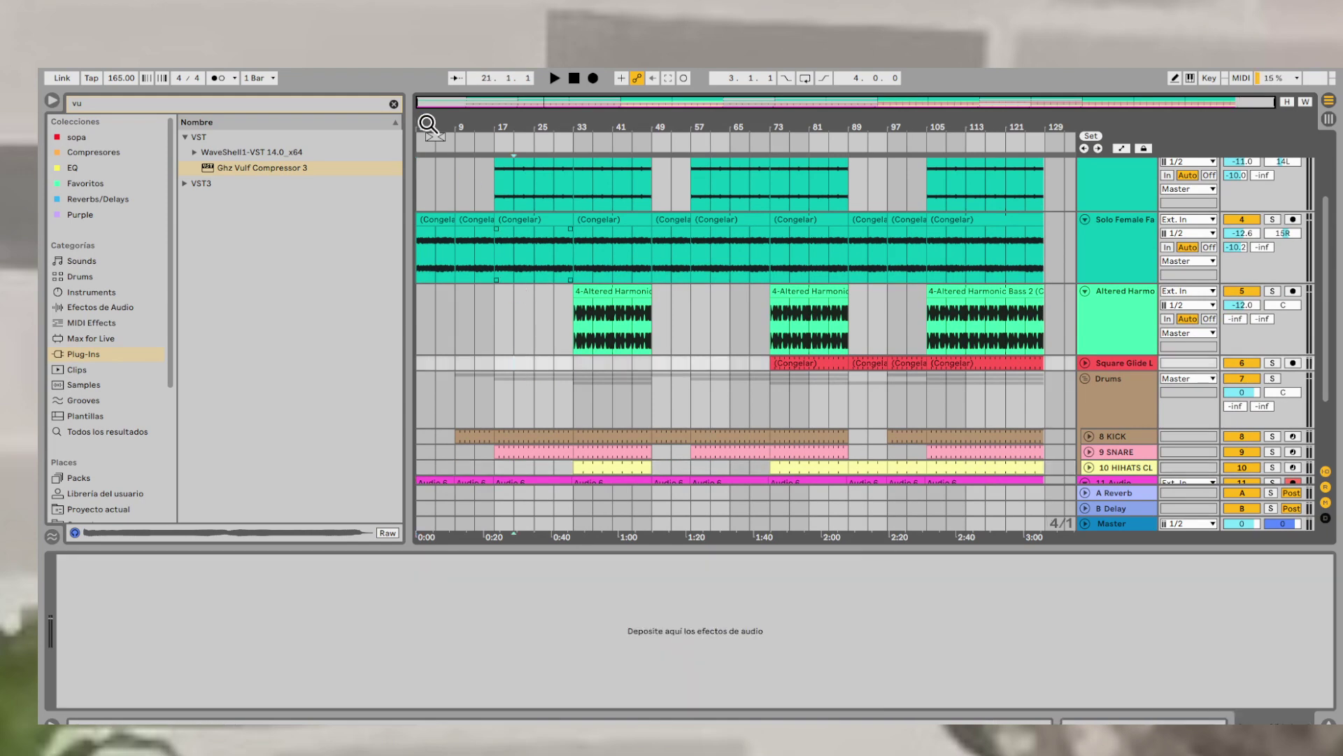
{"action": "left_click", "coordinate": [394, 104]}
{"action": "left_click", "coordinate": [471, 295]}
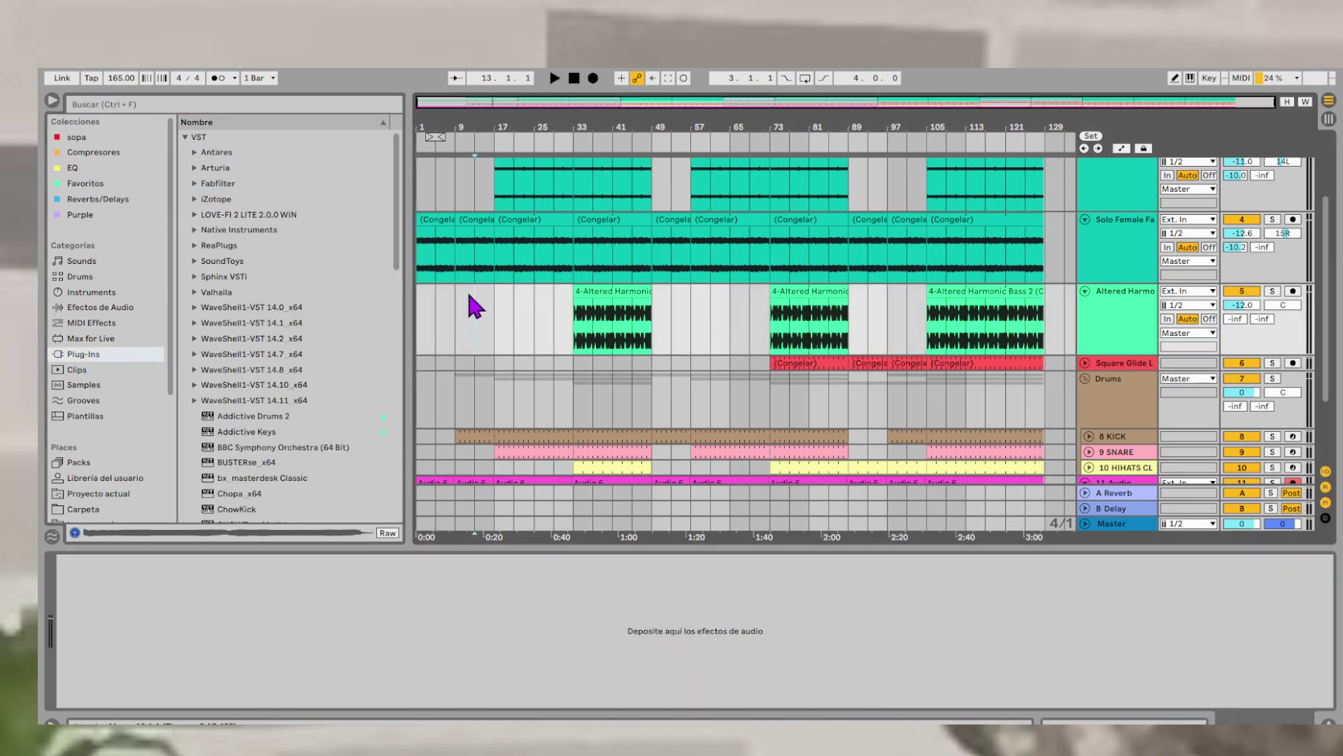
{"action": "key", "text": "ctrl+alt+b"}
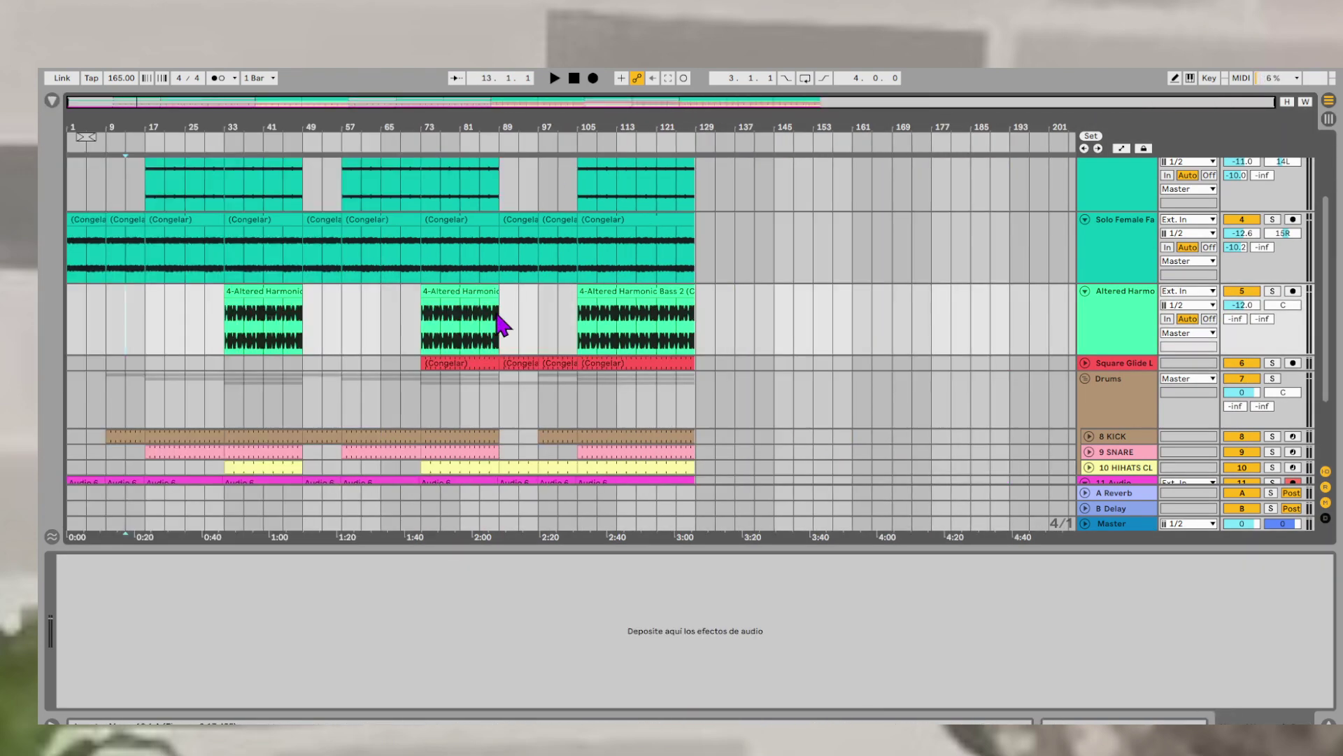
- Delete the 11 Audio track from the arrangement
{"action": "scroll", "coordinate": [494, 321], "scroll_direction": "down", "scroll_amount": 3}
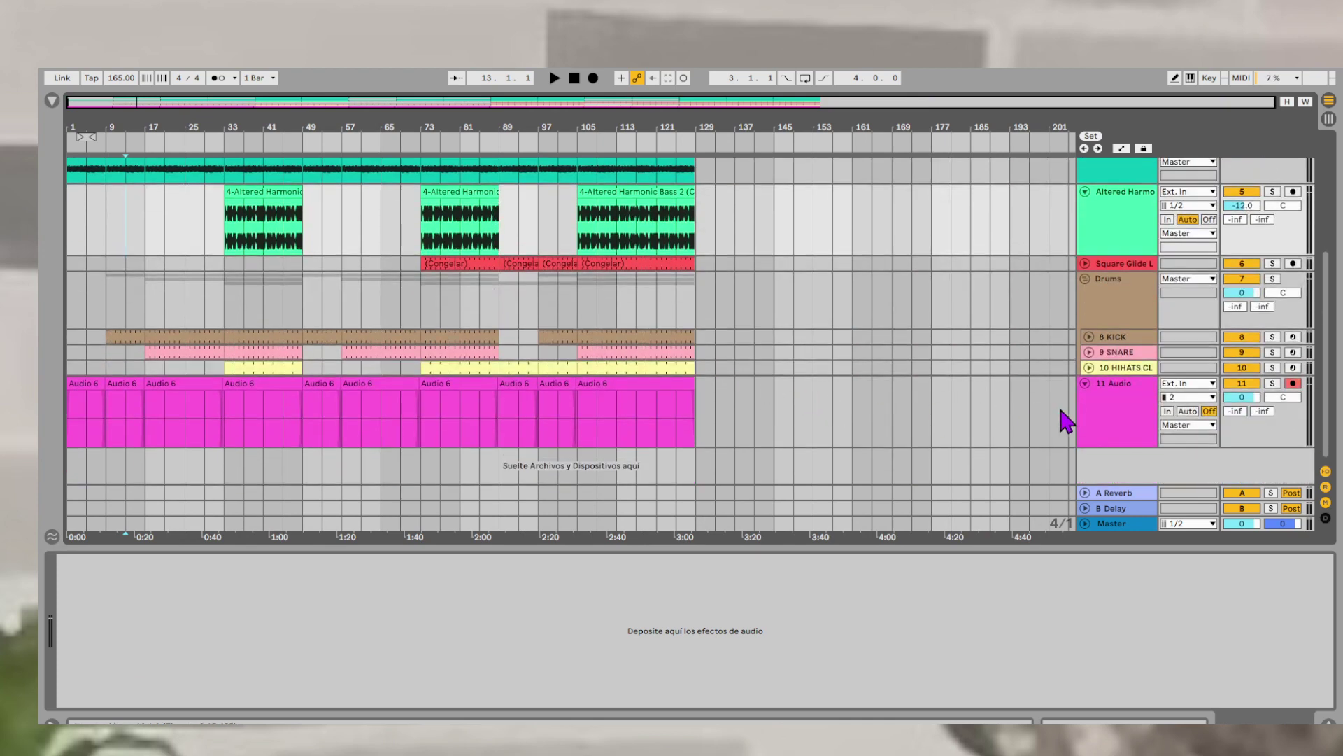
{"action": "left_click", "coordinate": [1111, 417]}
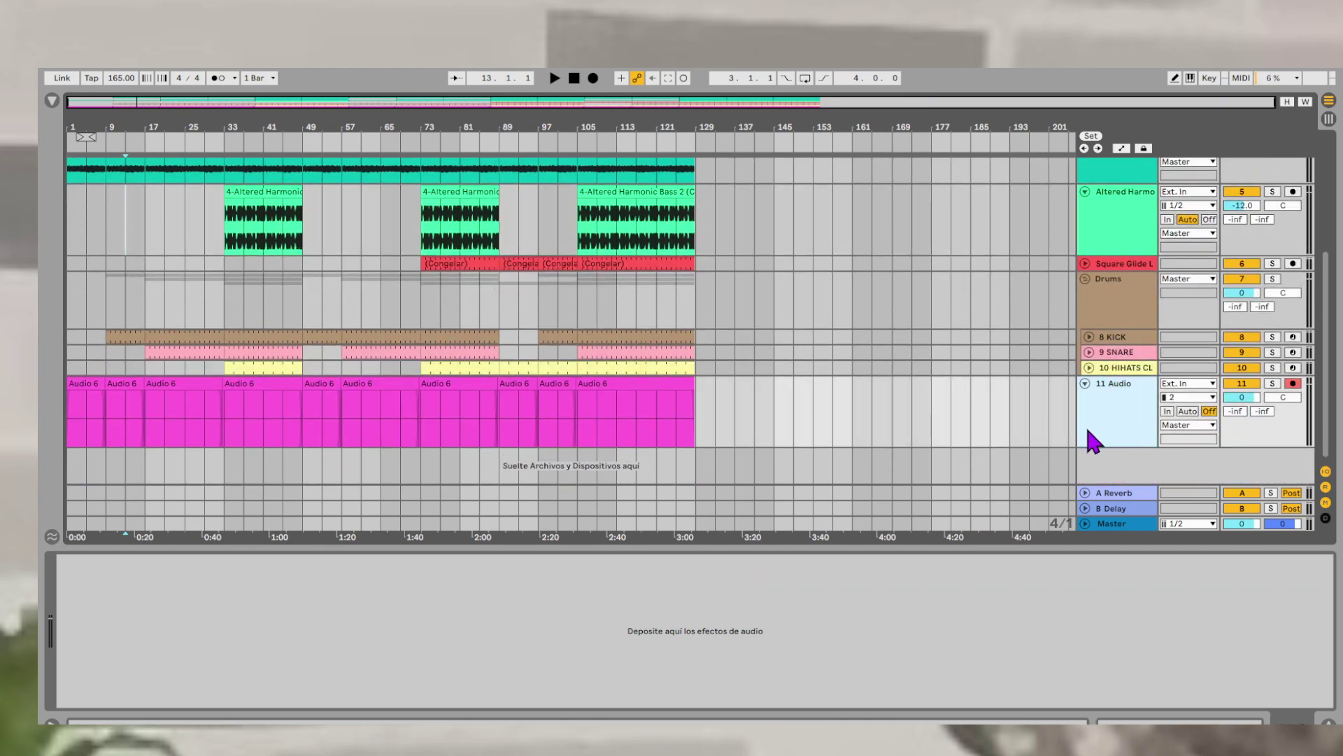
{"action": "key", "text": "Delete"}
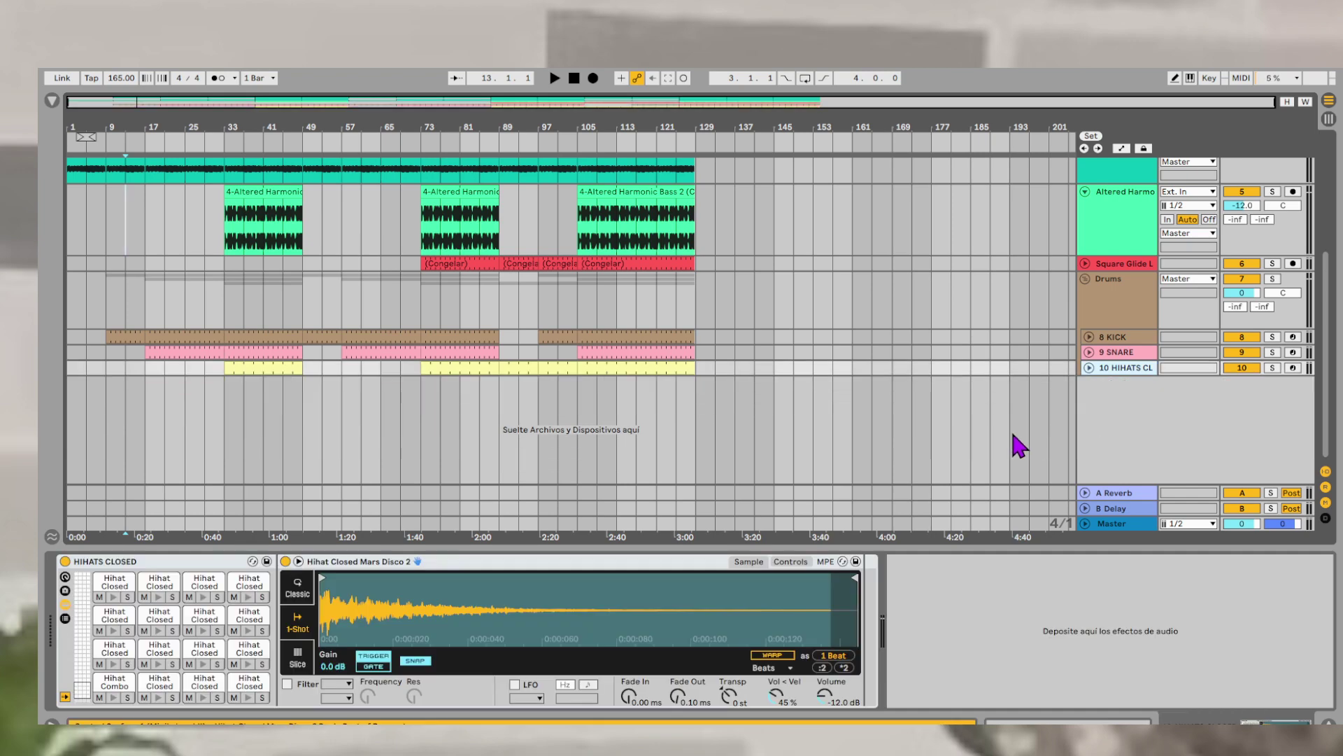
- Color the Drums group bright green and assign that color to its grouped tracks and clips
{"action": "right_click", "coordinate": [1144, 304]}
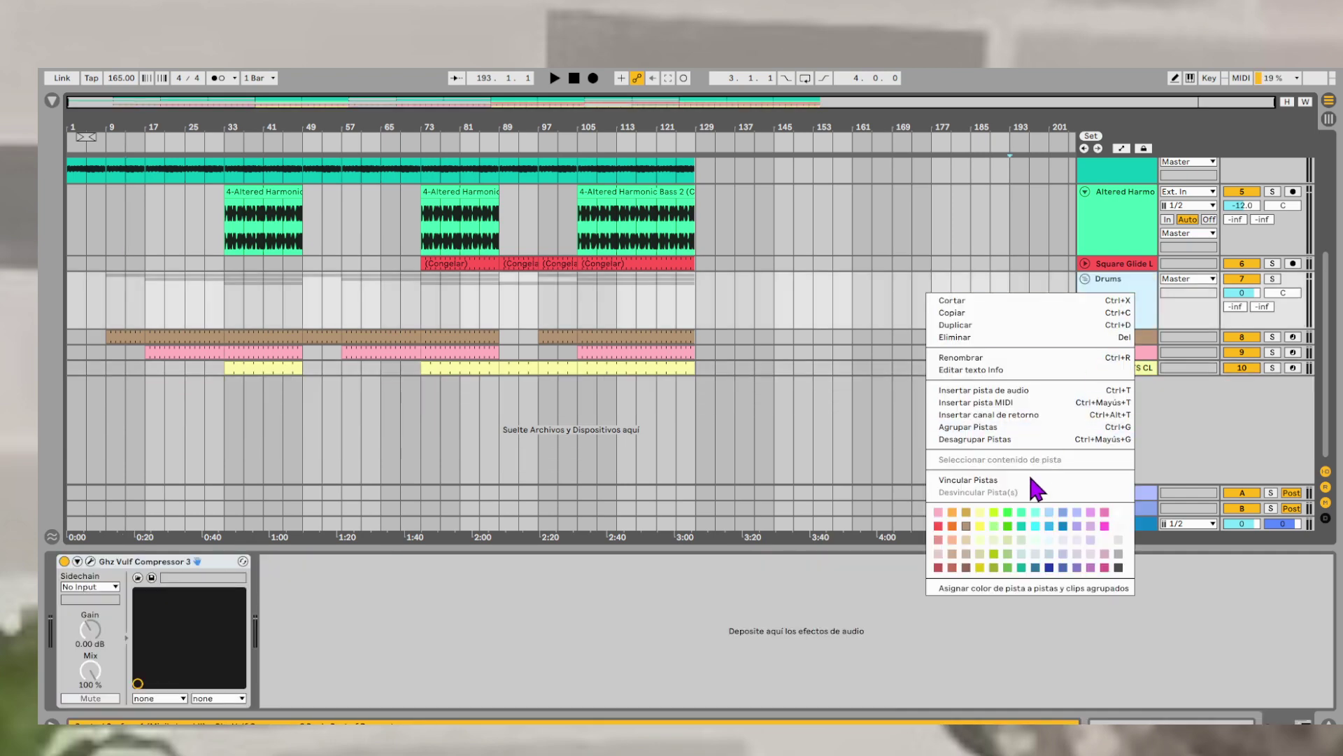
{"action": "left_click", "coordinate": [1029, 518]}
{"action": "right_click", "coordinate": [1115, 293]}
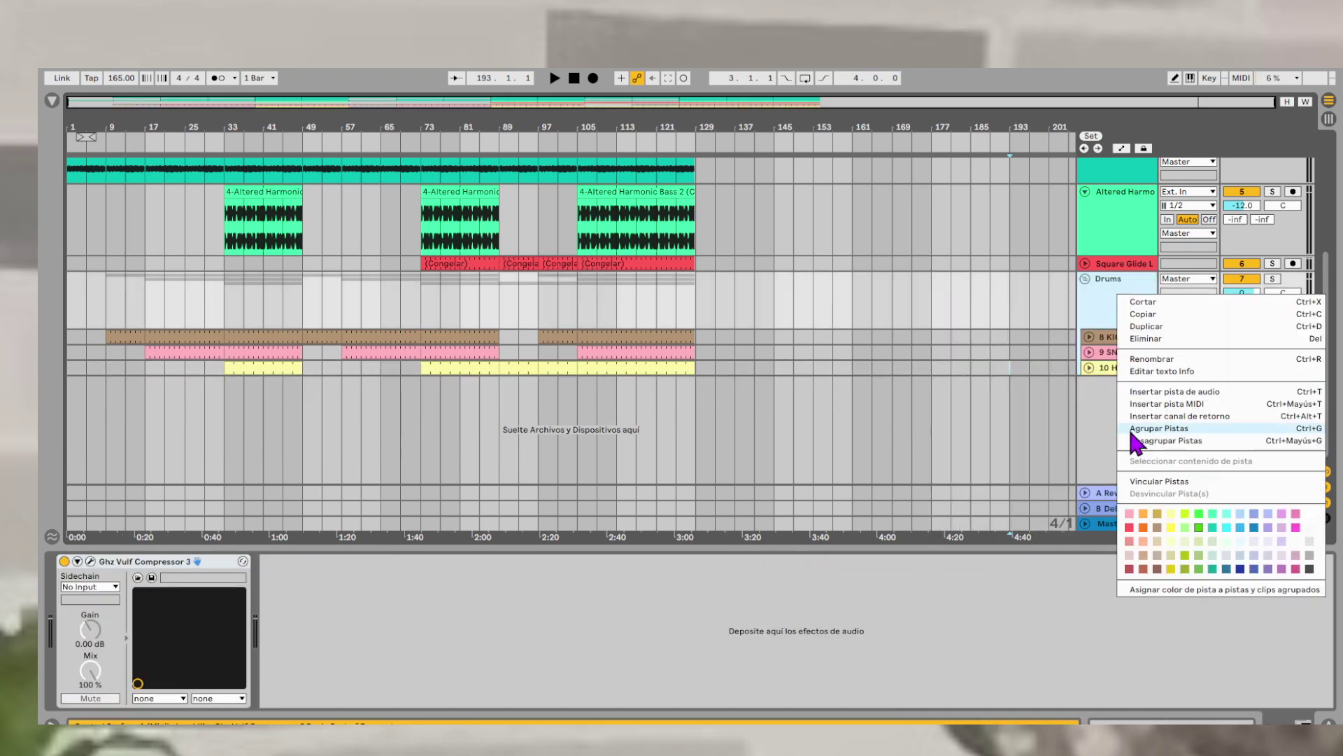
{"action": "left_click", "coordinate": [1173, 588]}
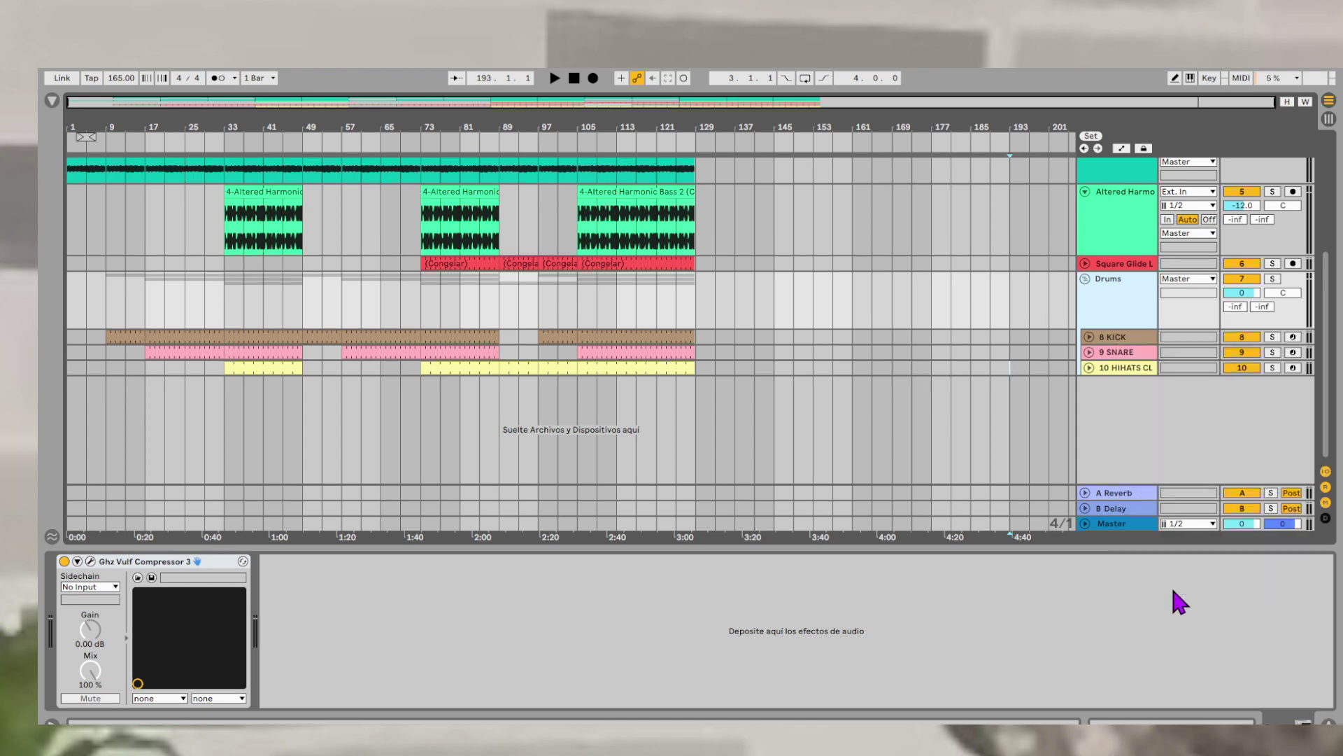
- Rename the Altered Harmonic track as bass and the Square Glide Lead track as arp
{"action": "scroll", "coordinate": [1141, 420], "scroll_direction": "up", "scroll_amount": 3}
{"action": "scroll", "coordinate": [1151, 436], "scroll_direction": "up", "scroll_amount": 1}
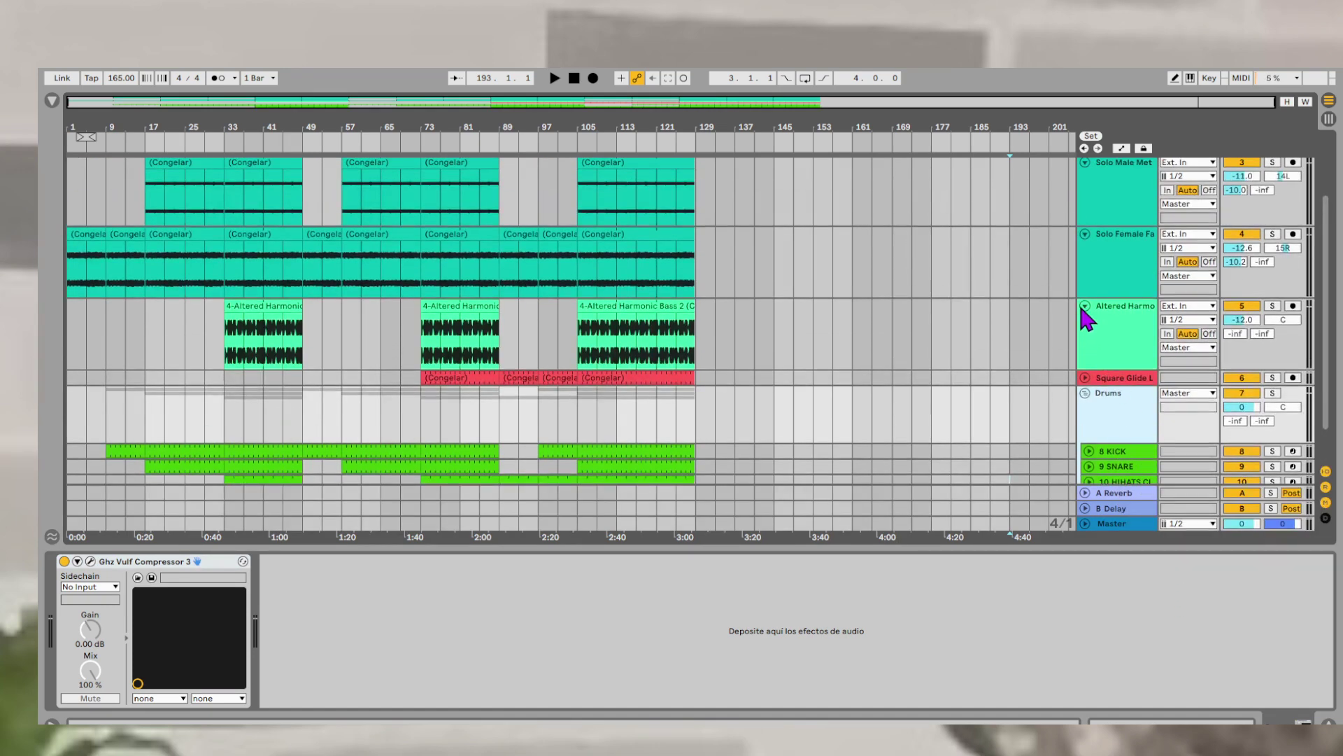
{"action": "left_click", "coordinate": [1095, 317]}
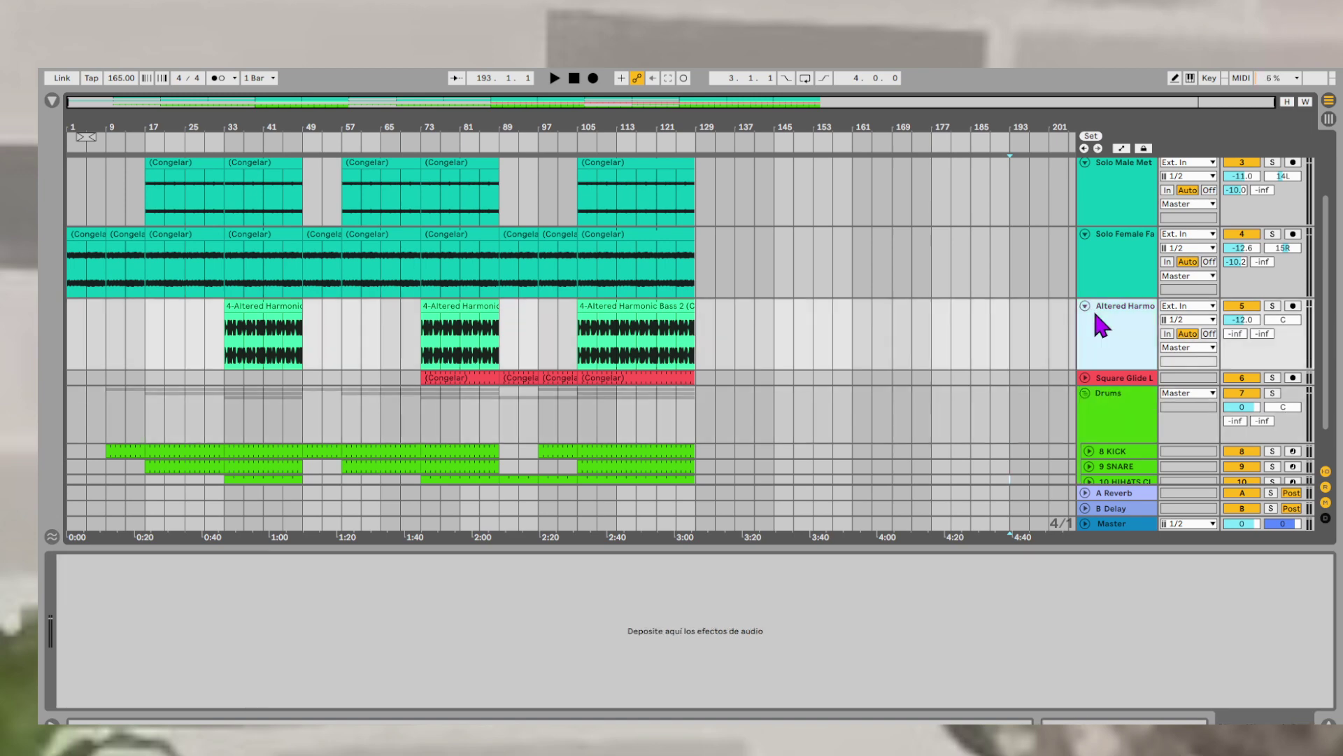
{"action": "key", "text": "ctrl+r"}
{"action": "type", "text": "bass"}
{"action": "key", "text": "Return"}
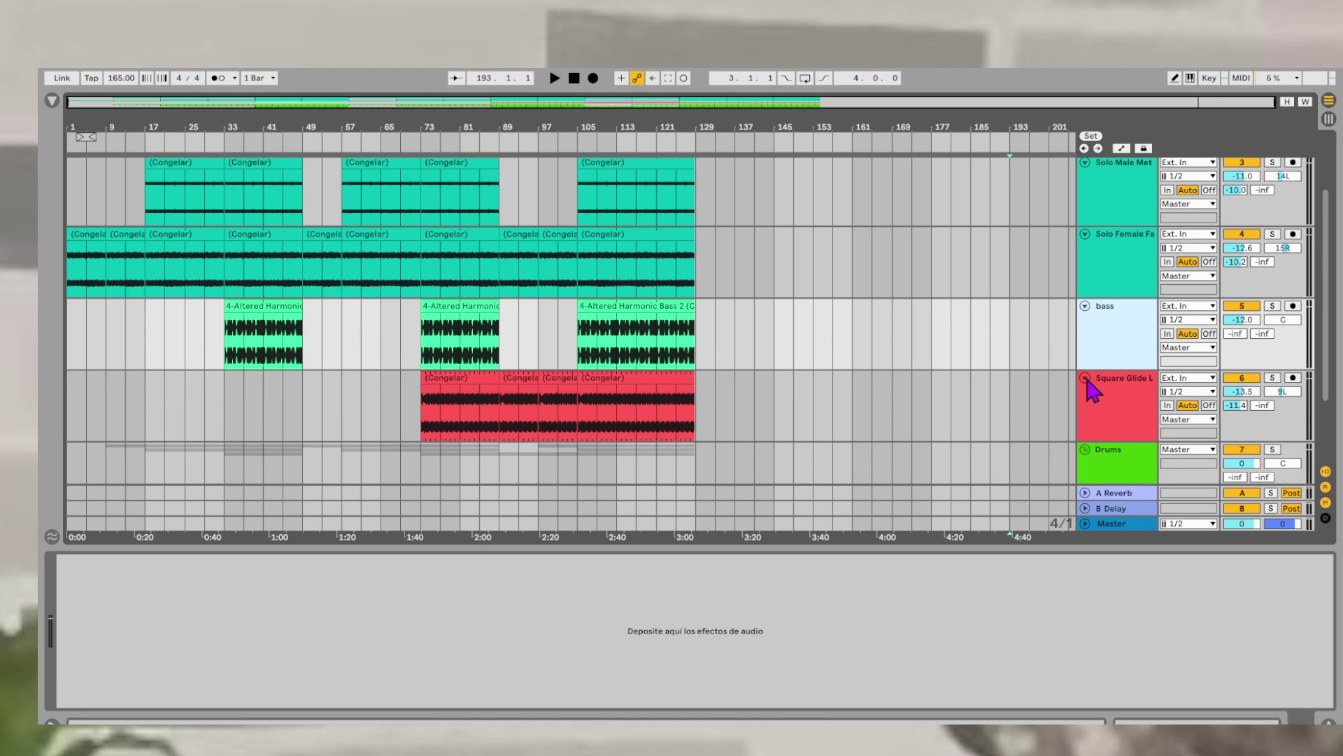
{"action": "left_click", "coordinate": [1119, 377]}
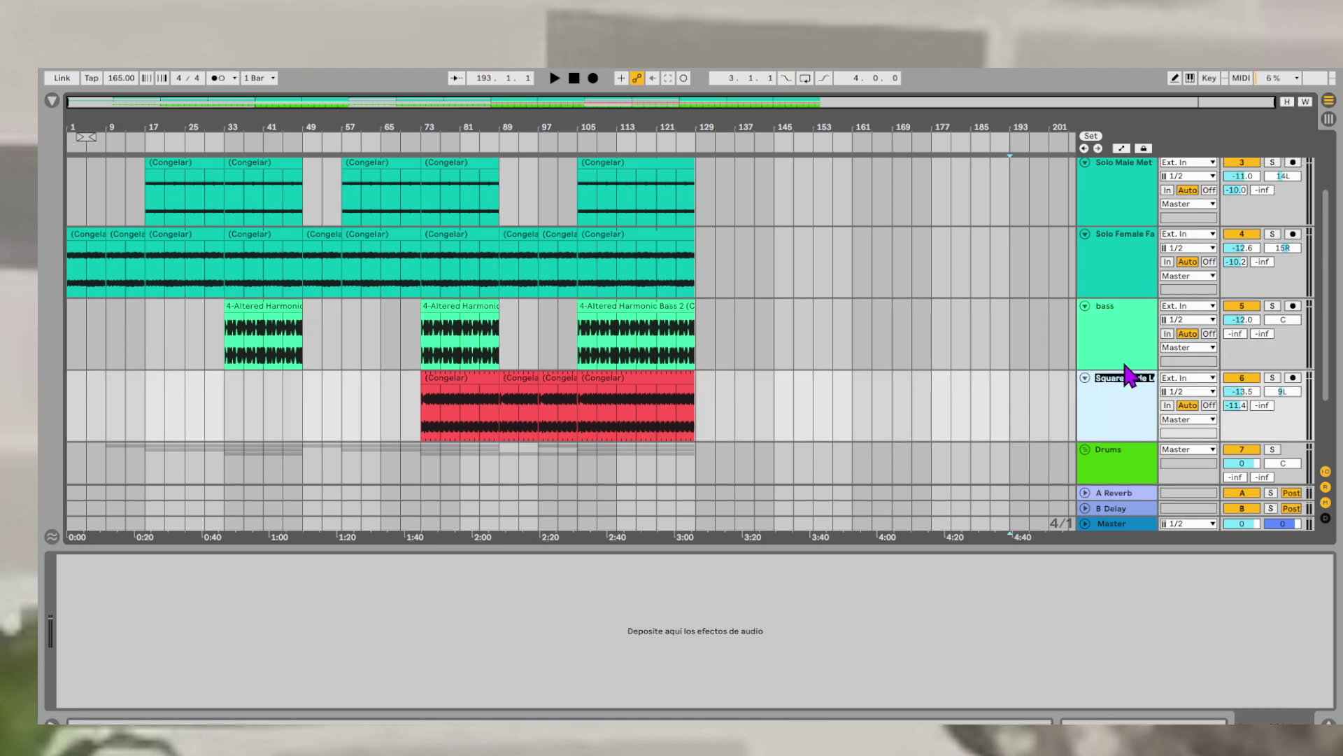
{"action": "key", "text": "Return"}
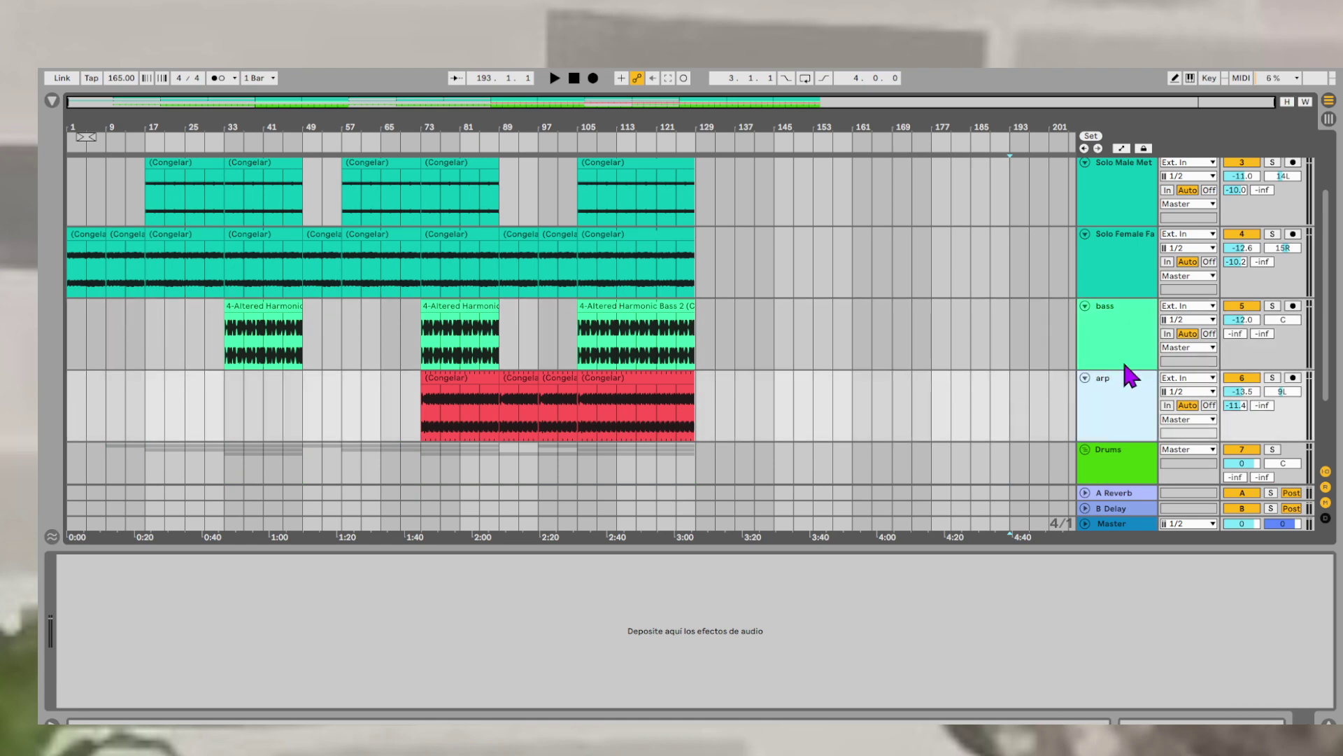
- Move the Drums group to the start of the track list, above the Choir Steam track
{"action": "left_click", "coordinate": [1125, 459]}
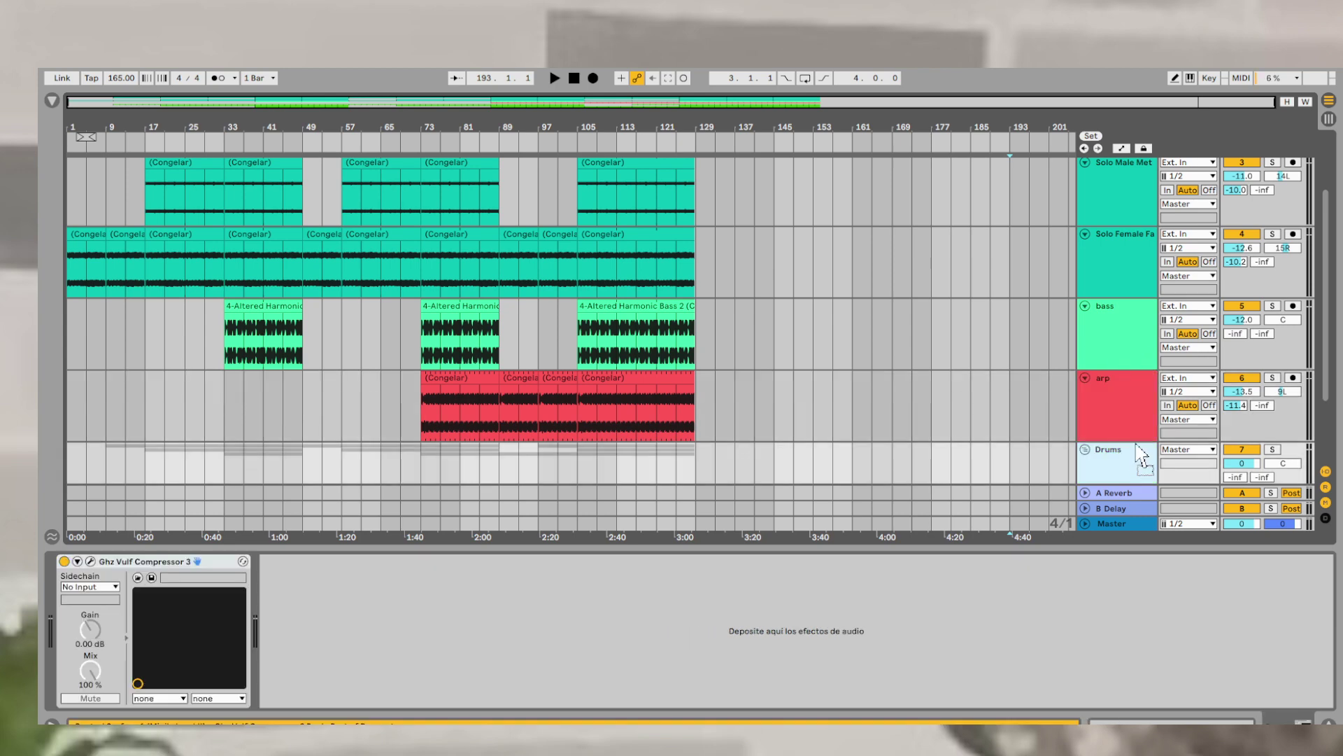
{"action": "scroll", "coordinate": [1129, 168], "scroll_direction": "up", "scroll_amount": 1}
{"action": "scroll", "coordinate": [1128, 165], "scroll_direction": "up", "scroll_amount": 5}
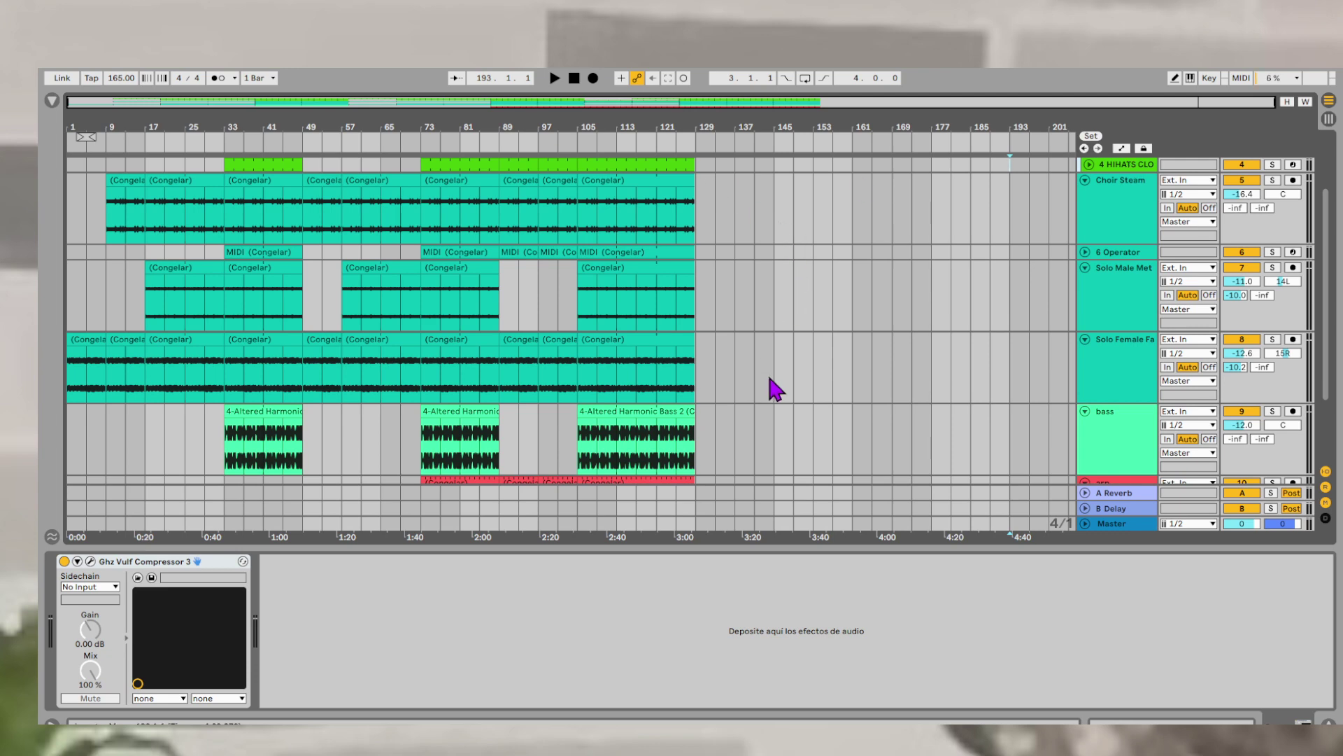
{"action": "scroll", "coordinate": [722, 460], "scroll_direction": "up", "scroll_amount": 5}
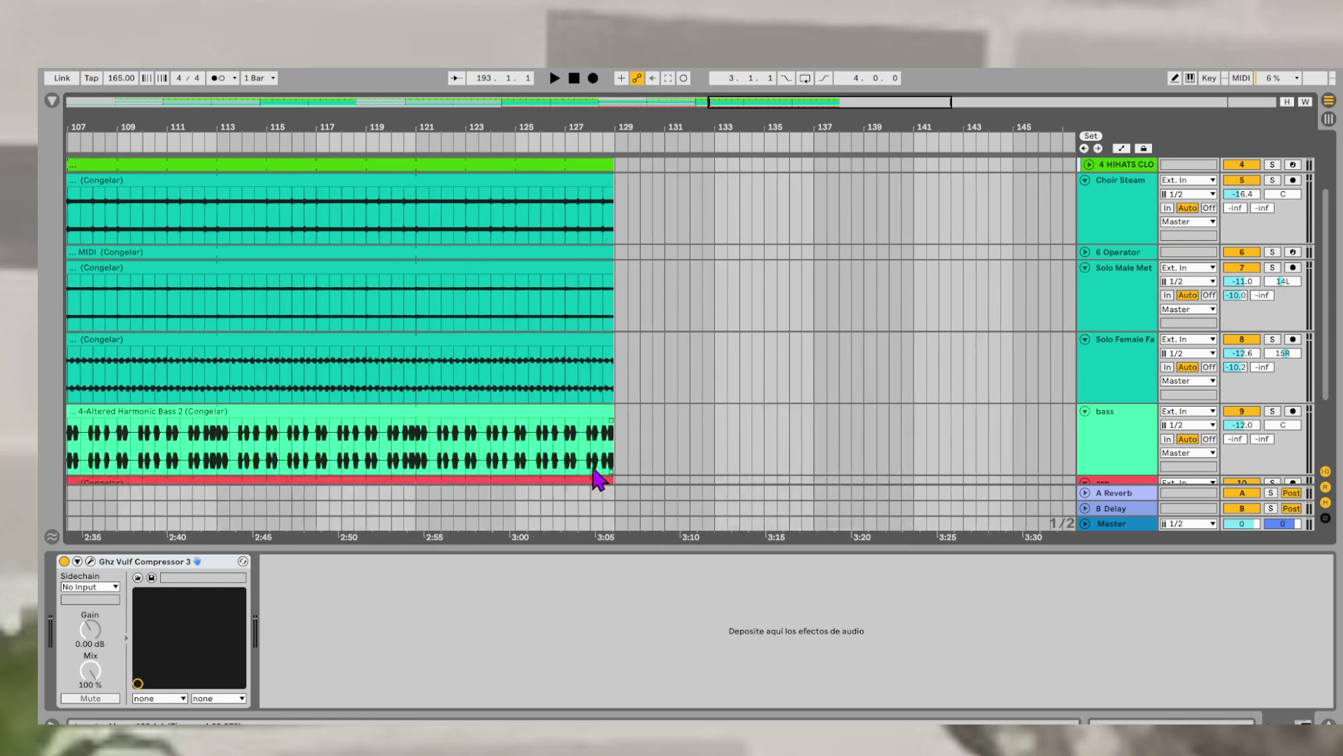
- Play the arrangement from the beginning with the full song in view
{"action": "scroll", "coordinate": [594, 468], "scroll_direction": "up", "scroll_amount": 2}
{"action": "scroll", "coordinate": [593, 468], "scroll_direction": "down", "scroll_amount": 7}
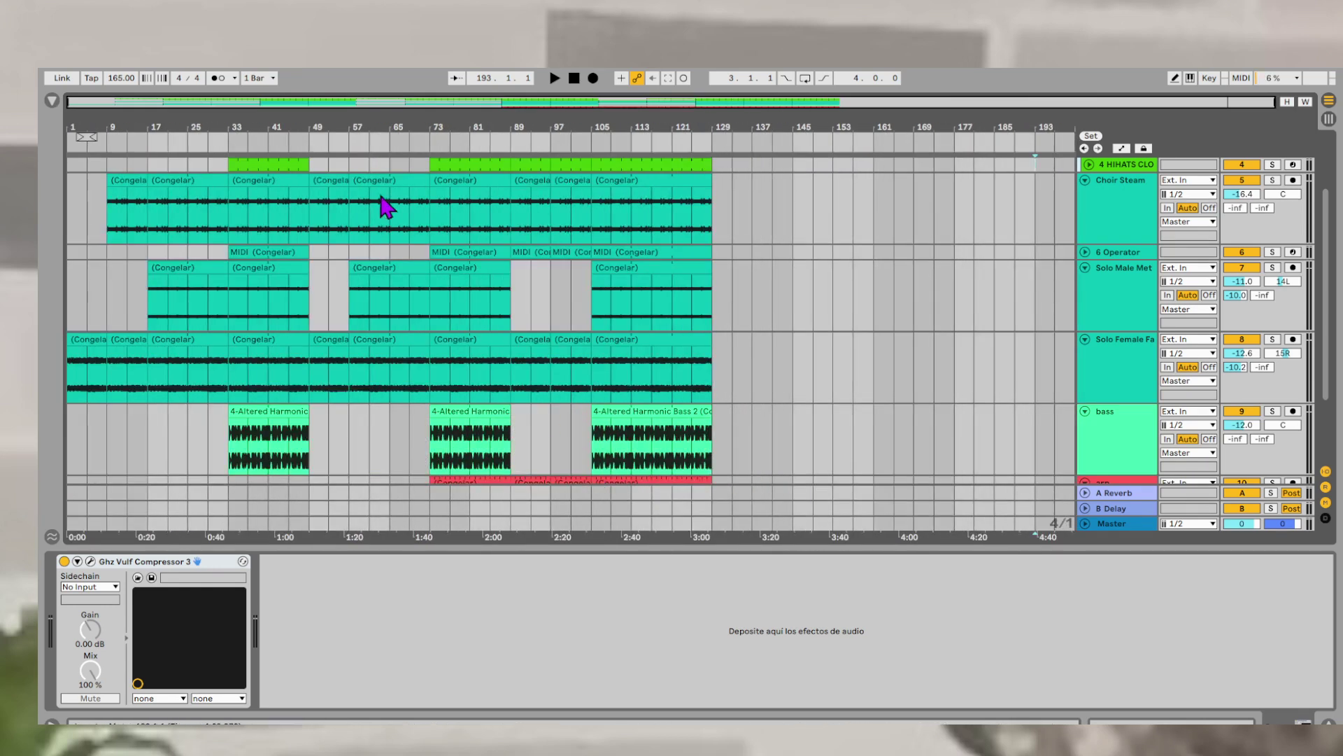
{"action": "left_click", "coordinate": [555, 78]}
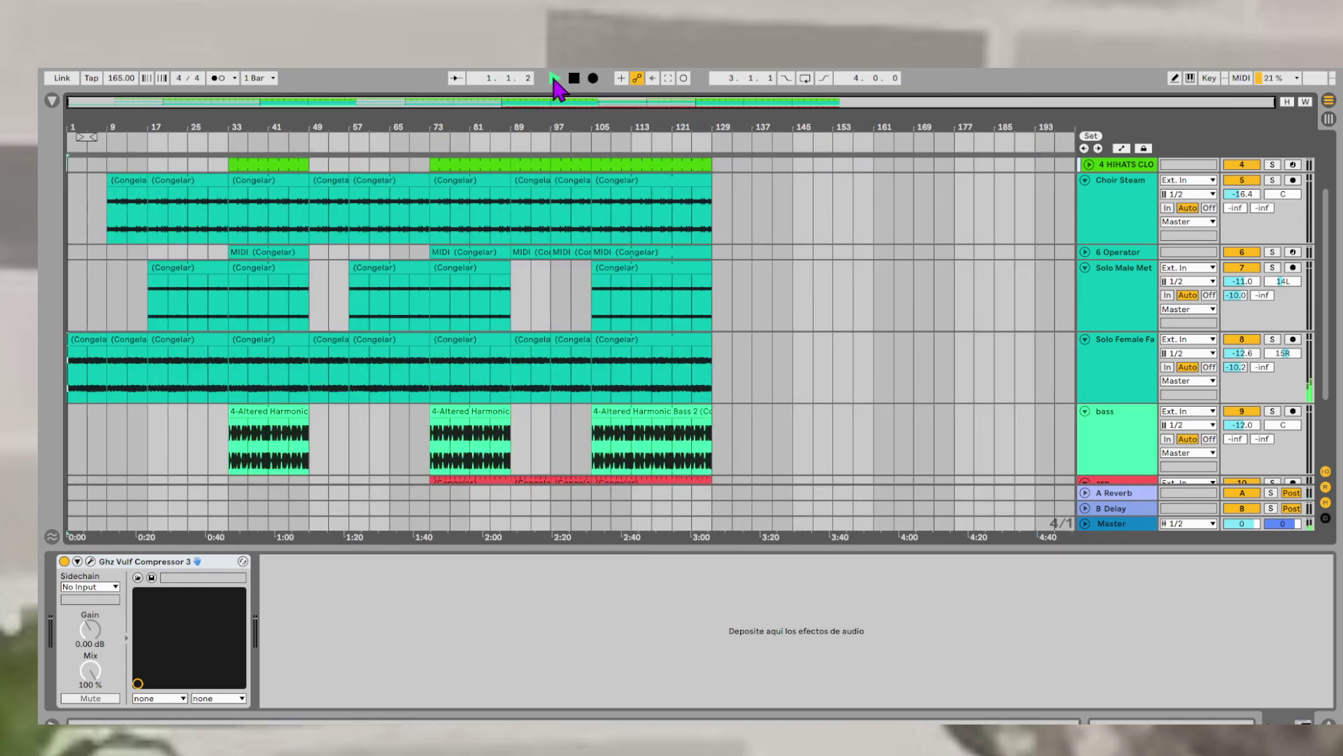
- Move the Solo Female track directly above the Choir Steam track, just below the Drums group
{"action": "scroll", "coordinate": [575, 255], "scroll_direction": "up", "scroll_amount": 2}
{"action": "scroll", "coordinate": [575, 256], "scroll_direction": "up", "scroll_amount": 2}
{"action": "scroll", "coordinate": [576, 256], "scroll_direction": "down", "scroll_amount": 1}
{"action": "scroll", "coordinate": [947, 342], "scroll_direction": "down", "scroll_amount": 1}
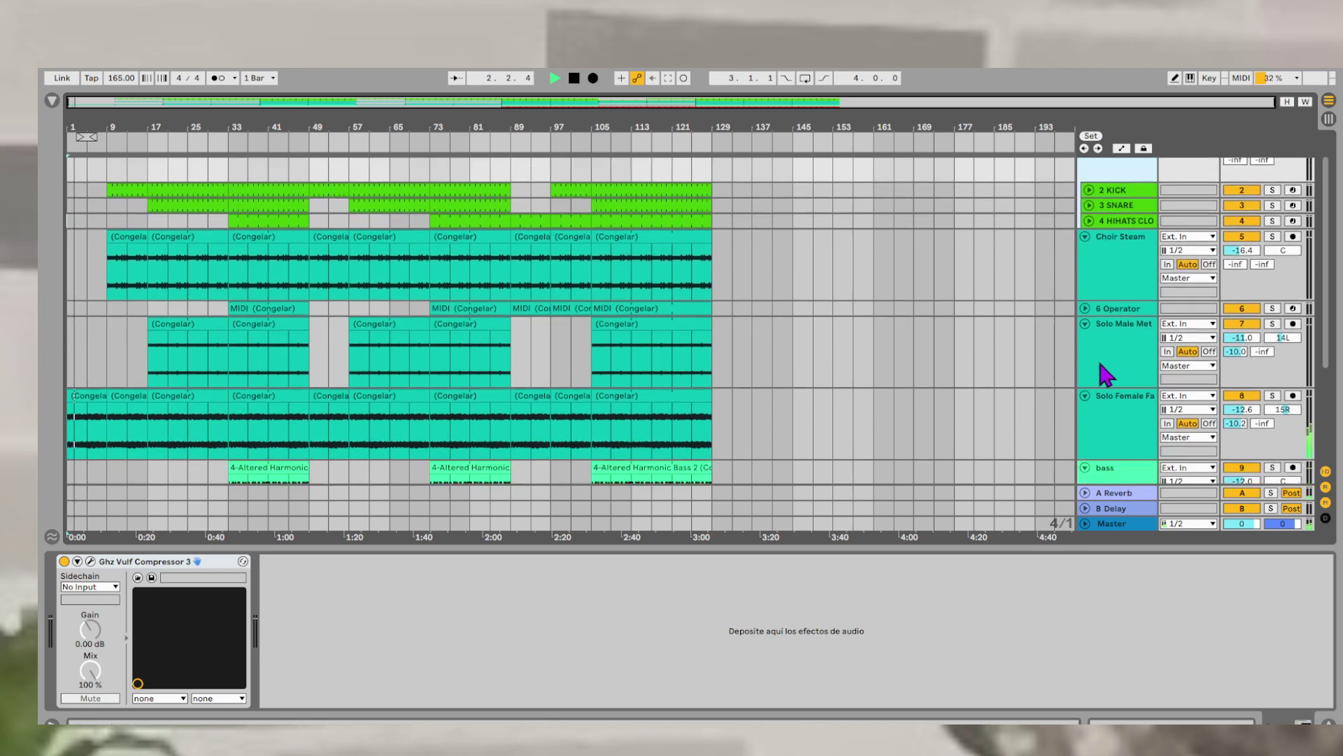
{"action": "left_click", "coordinate": [1123, 413]}
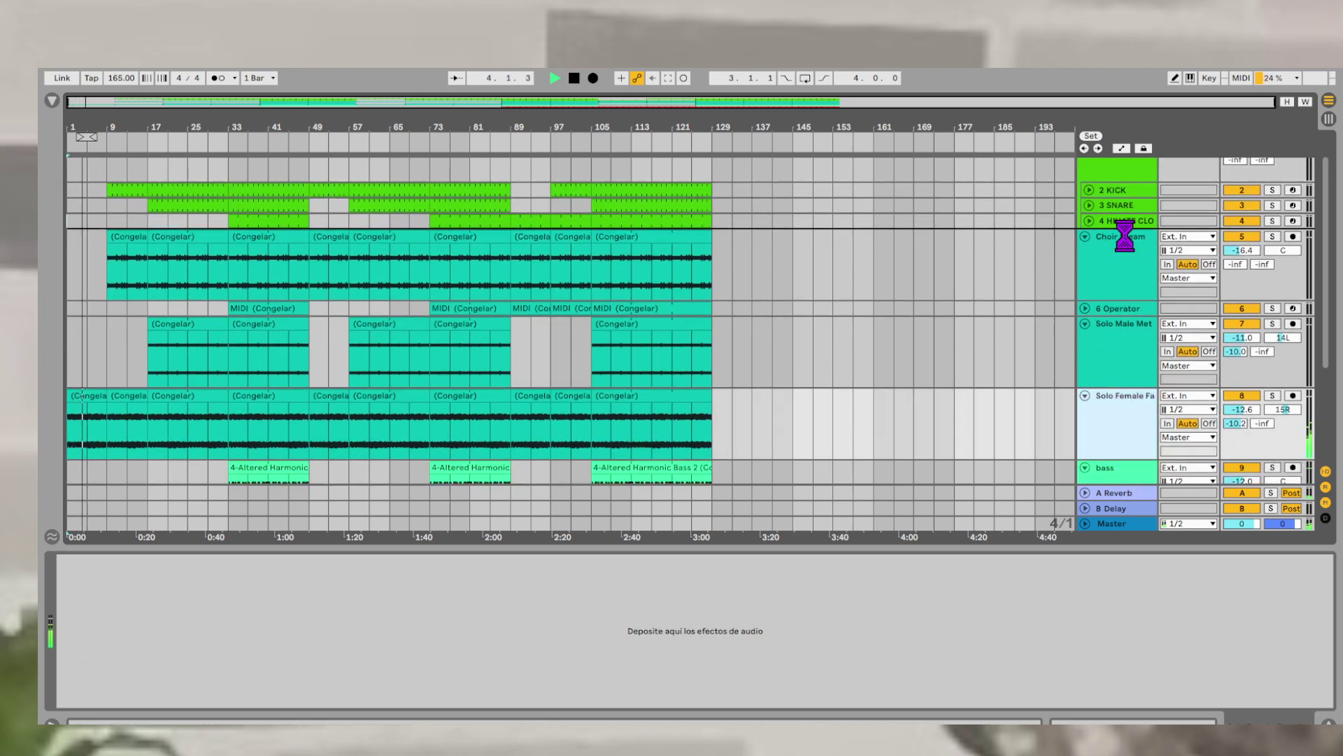
{"action": "left_click_drag", "start_coordinate": [1125, 235], "coordinate": [1123, 231]}
- Unfold the Operator track, stop playback, then freeze and flatten the track to audio
{"action": "left_click", "coordinate": [1086, 380]}
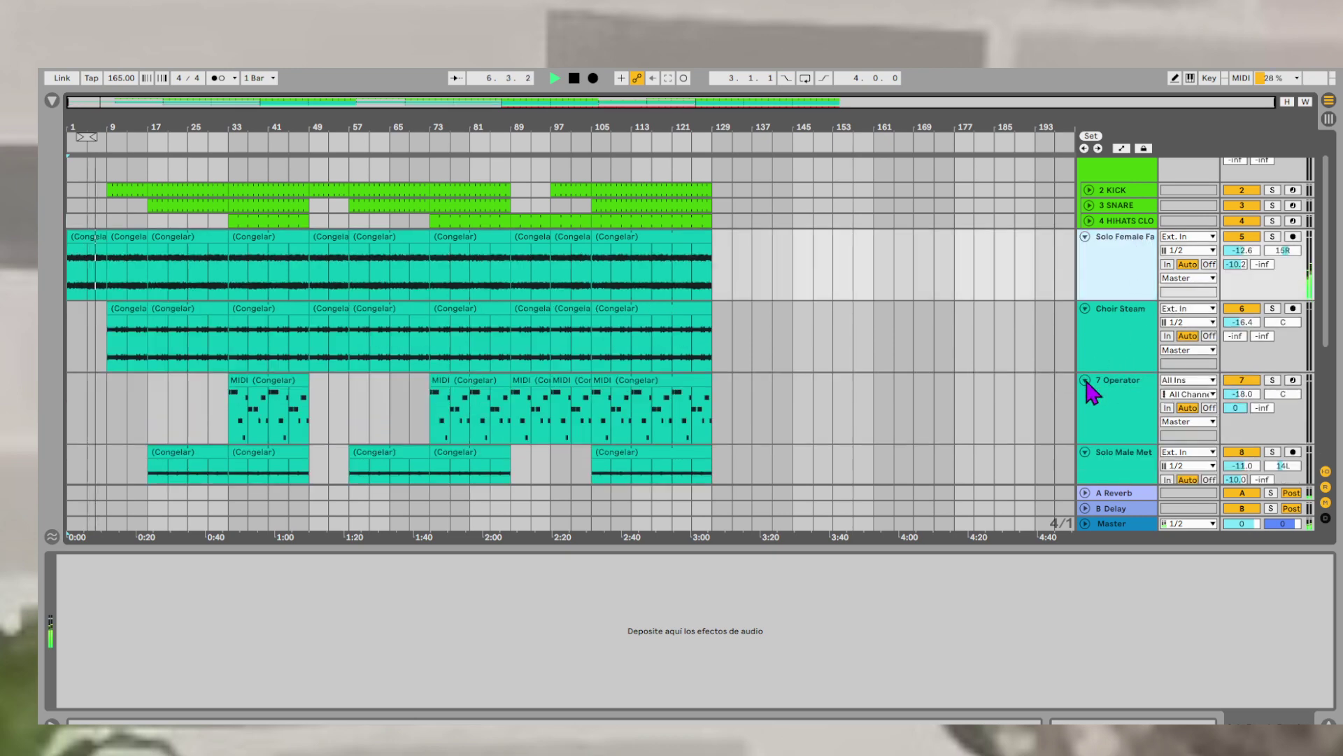
{"action": "scroll", "coordinate": [1087, 382], "scroll_direction": "down", "scroll_amount": 2}
{"action": "scroll", "coordinate": [1087, 382], "scroll_direction": "down", "scroll_amount": 1}
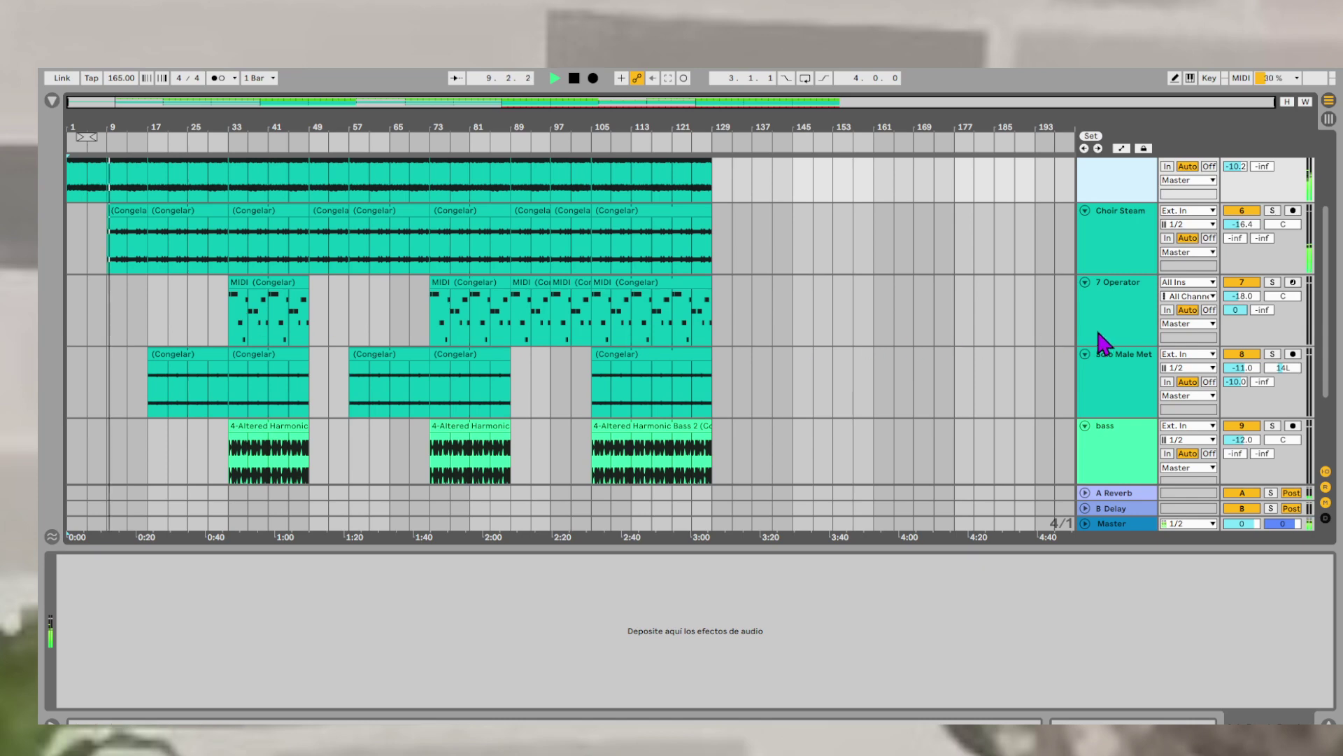
{"action": "key", "text": "space"}
{"action": "right_click", "coordinate": [1119, 309]}
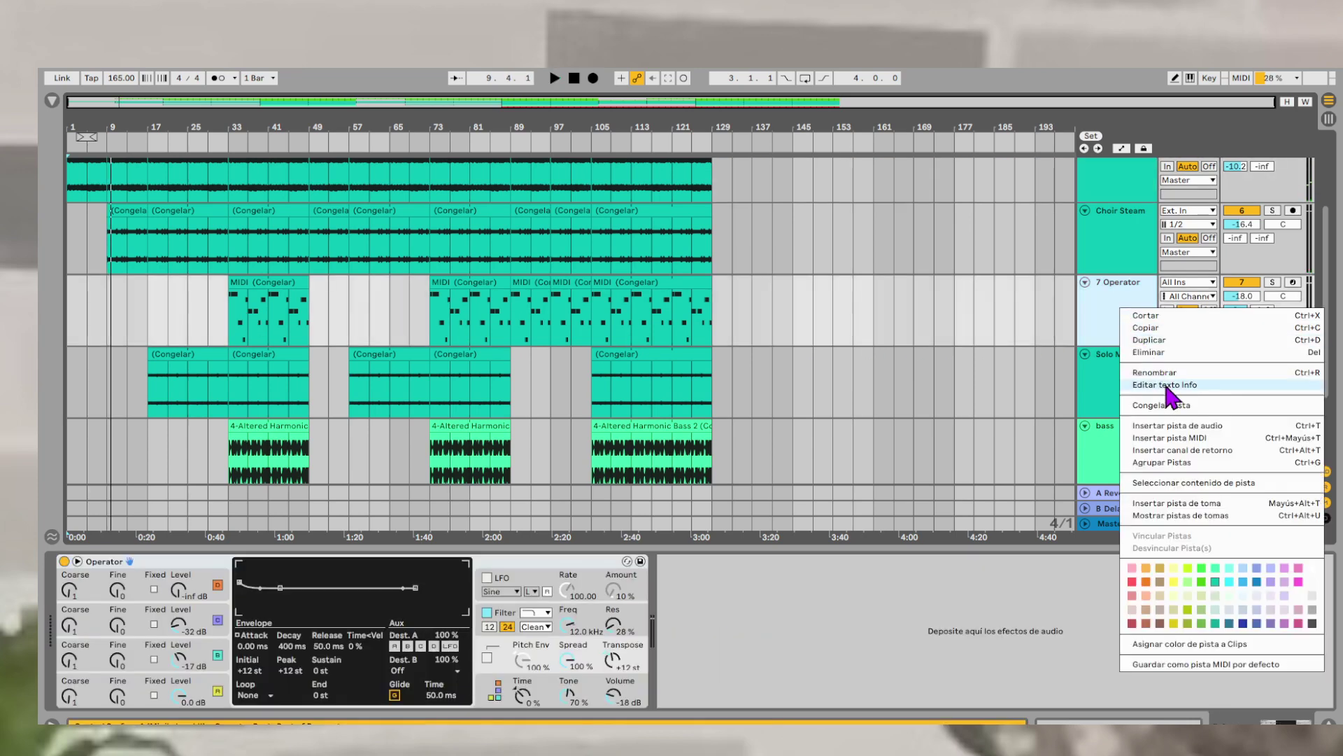
{"action": "left_click", "coordinate": [1167, 405]}
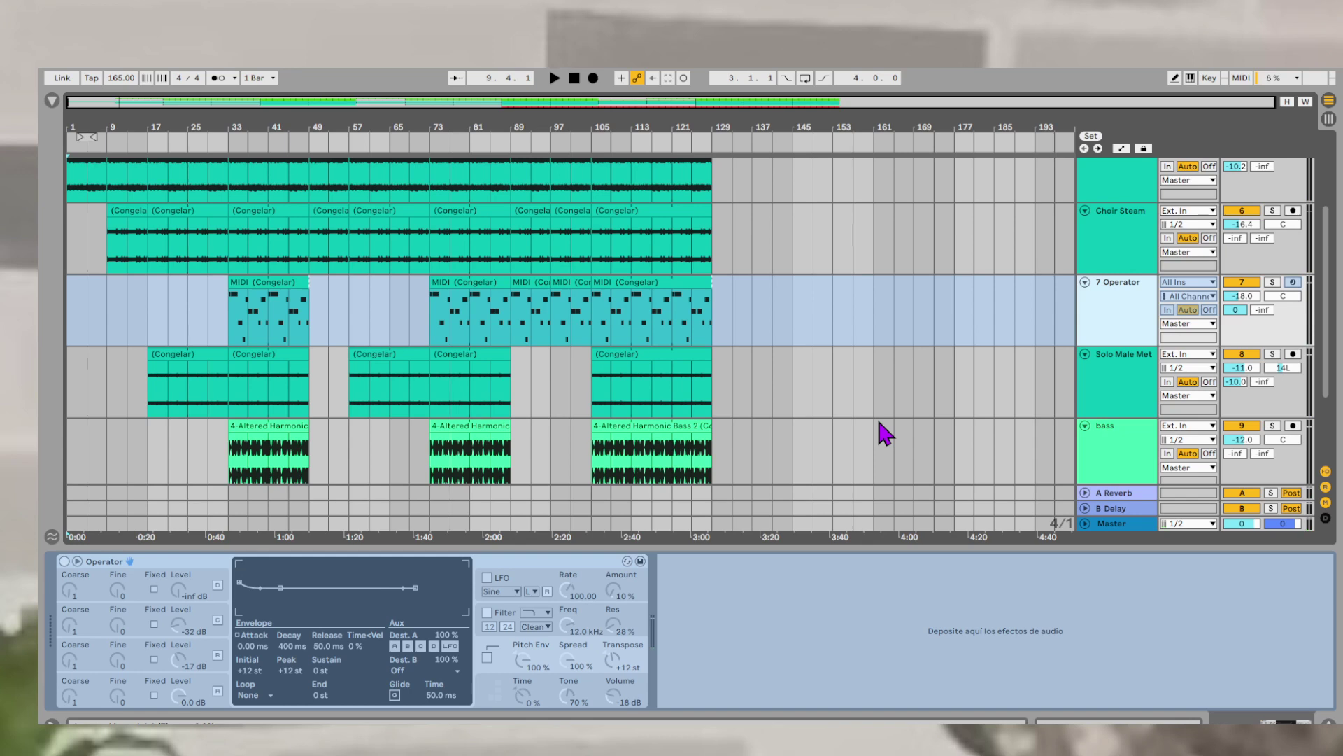
{"action": "right_click", "coordinate": [1137, 324]}
{"action": "left_click", "coordinate": [1175, 432]}
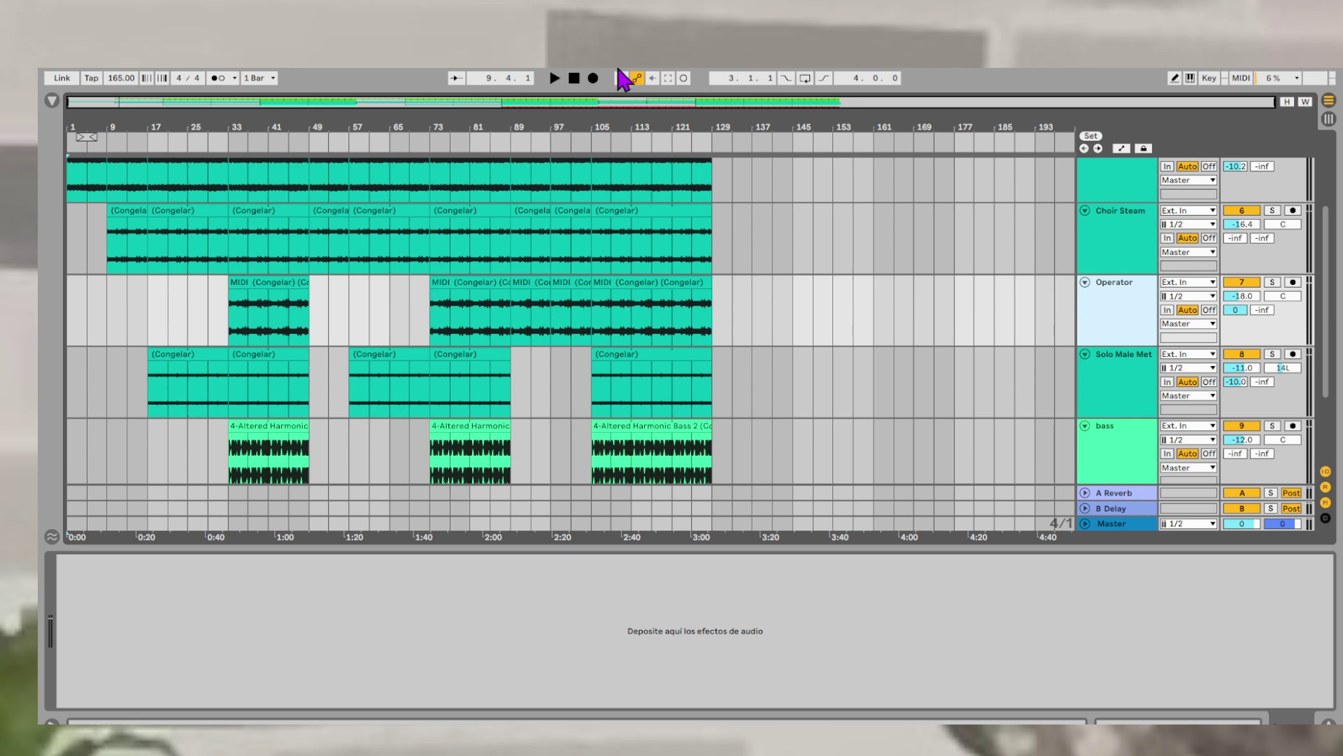
- Play the arrangement from the start and hide the device view to make room for all the tracks
{"action": "left_click", "coordinate": [555, 78]}
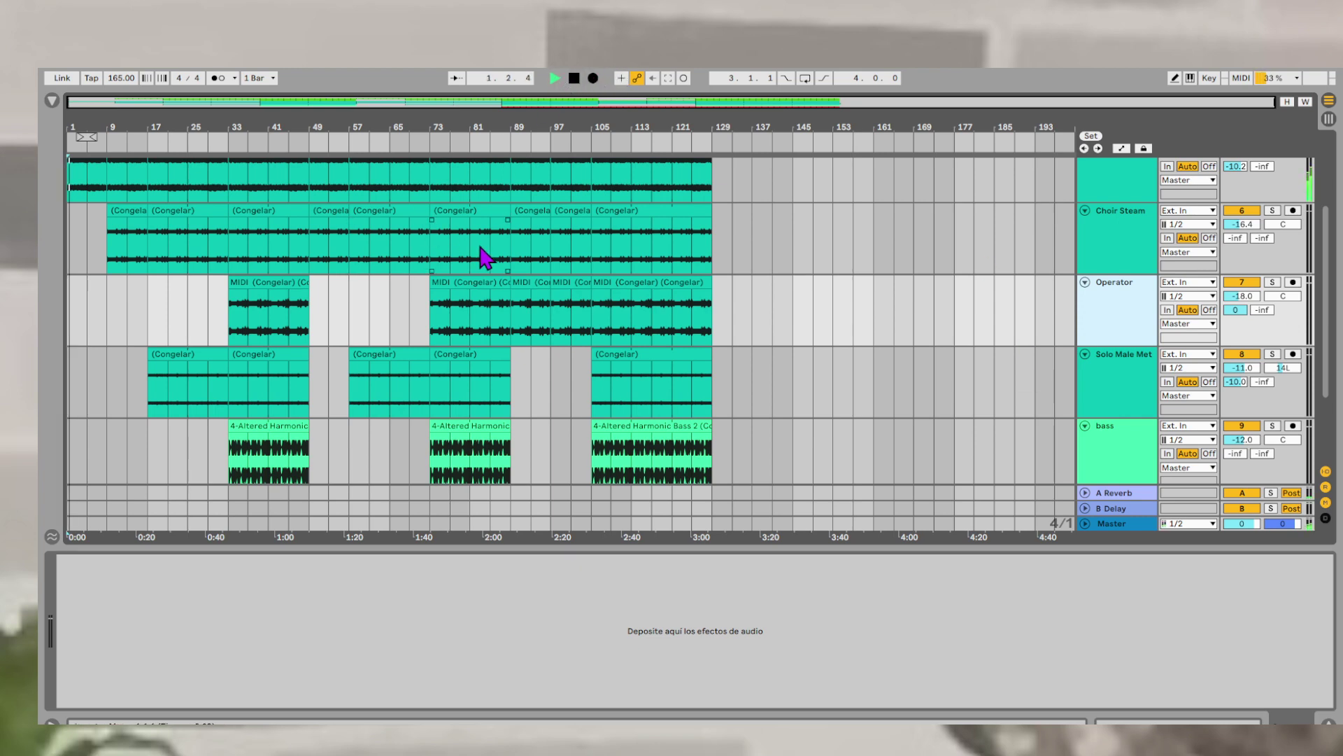
{"action": "scroll", "coordinate": [485, 256], "scroll_direction": "up", "scroll_amount": 2}
{"action": "key", "text": "ctrl+alt+l"}
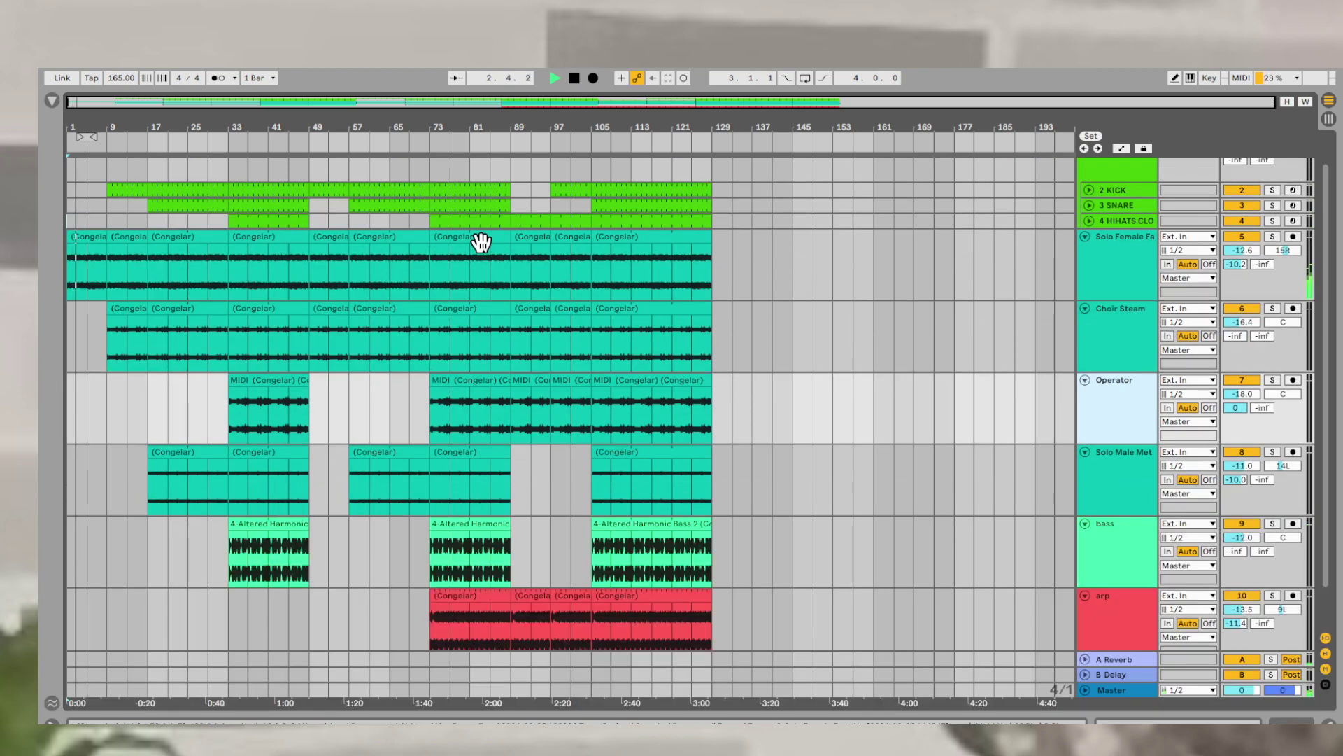
{"action": "scroll", "coordinate": [871, 417], "scroll_direction": "down", "scroll_amount": 1}
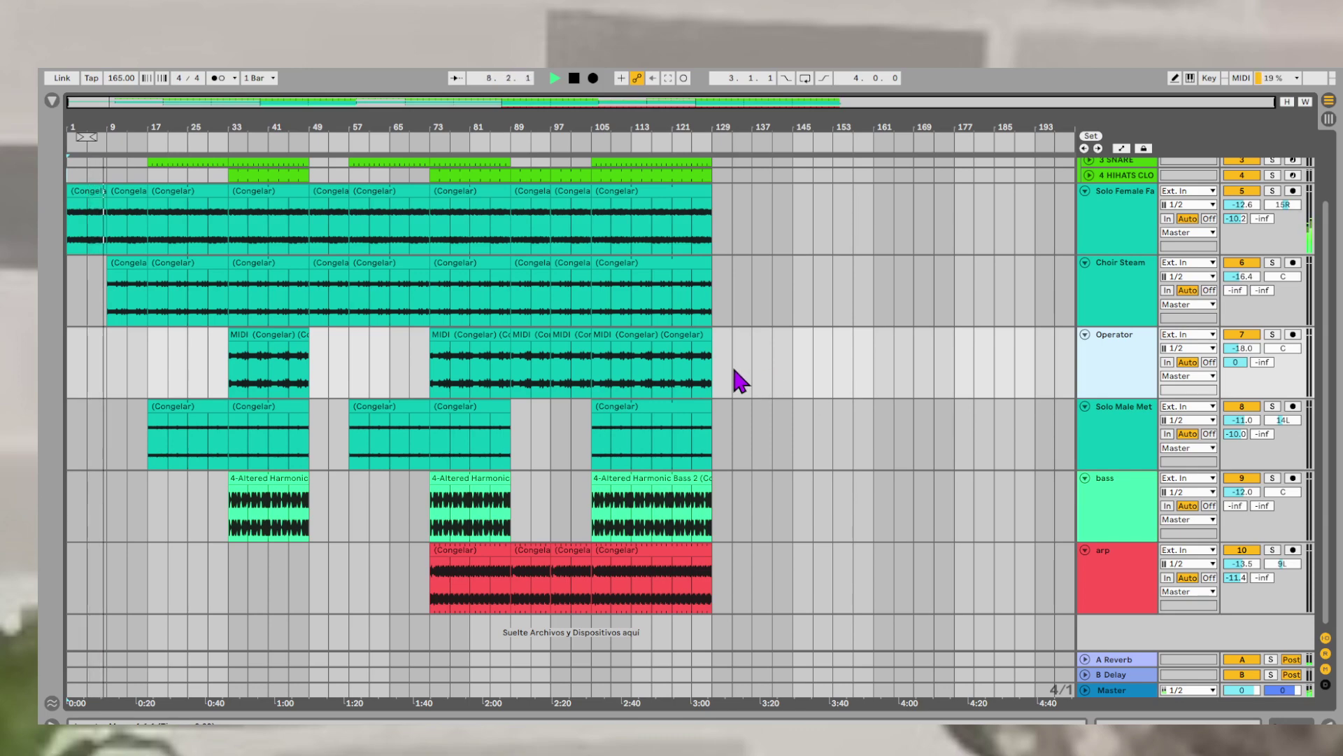
{"action": "scroll", "coordinate": [574, 381], "scroll_direction": "up", "scroll_amount": 2}
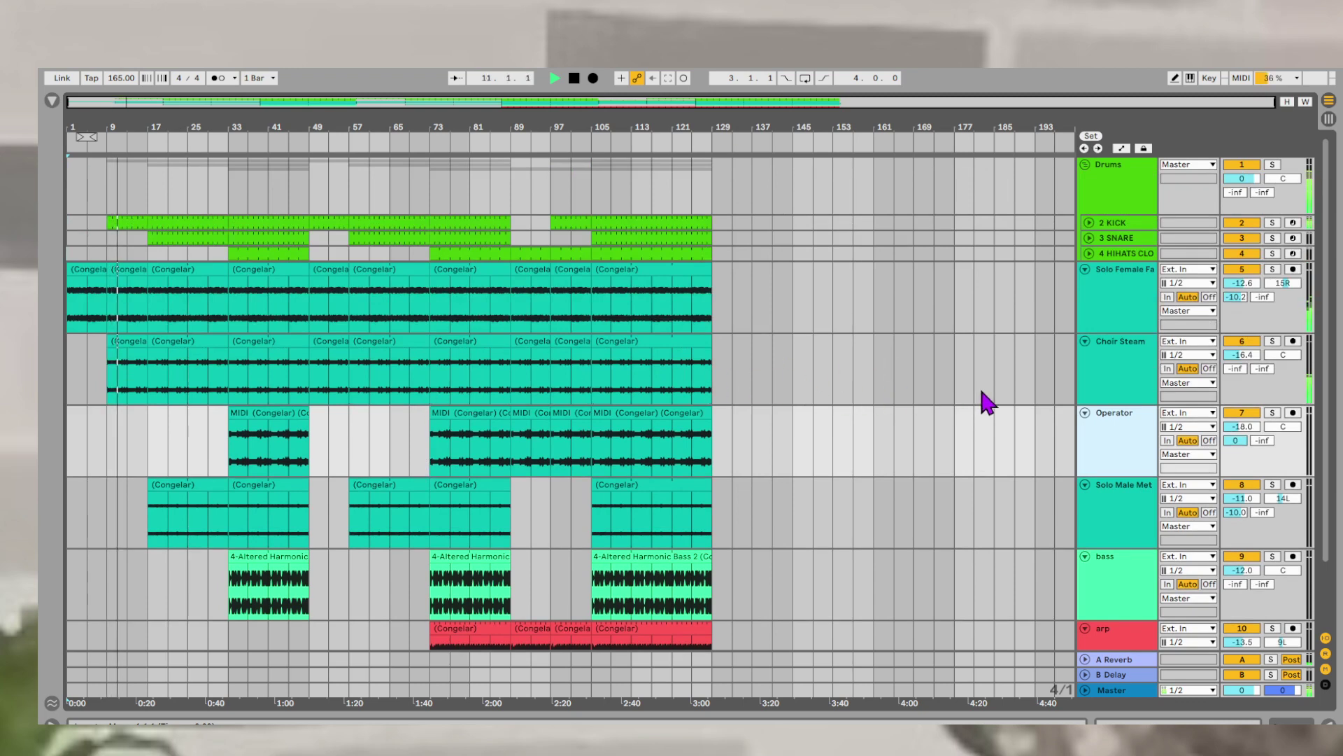
- Rename the Choir Steam track as sub after soloing it, and move it directly above the bass track
{"action": "left_click", "coordinate": [1270, 342]}
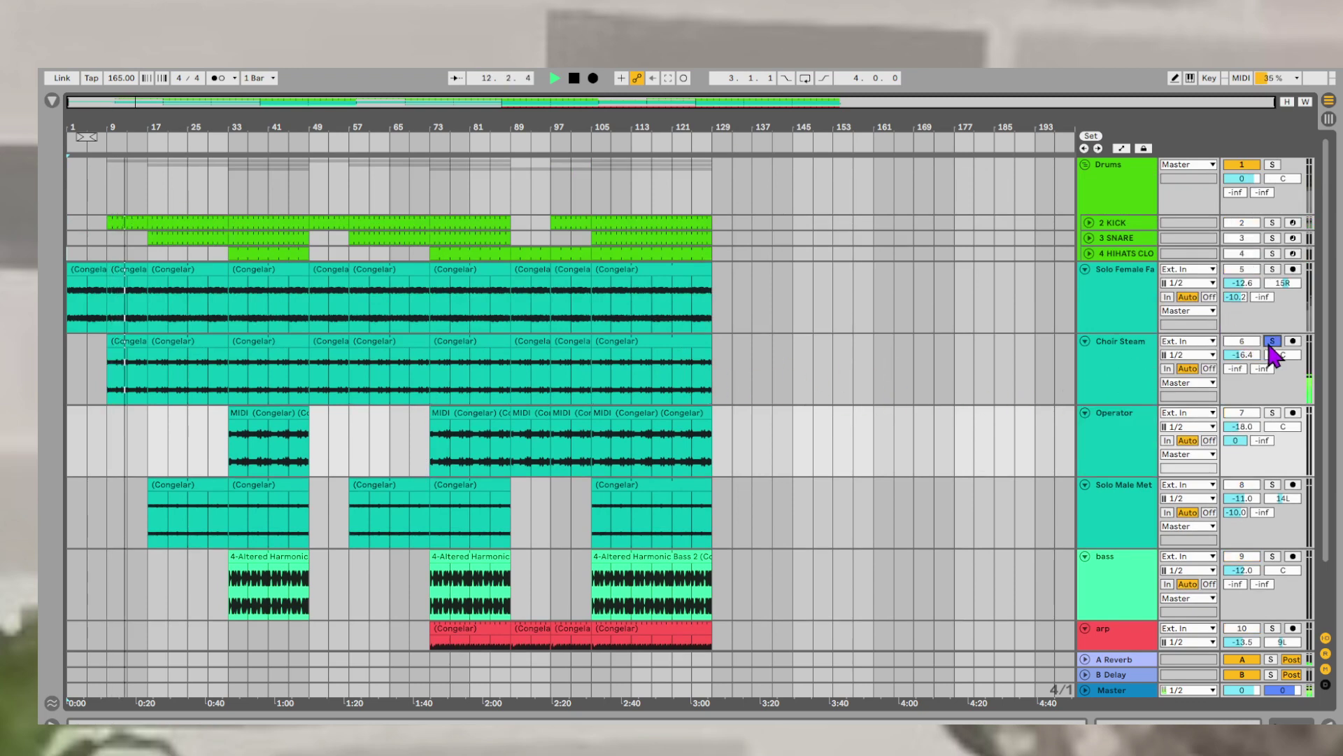
{"action": "left_click", "coordinate": [1130, 370]}
{"action": "key", "text": "ctrl+r"}
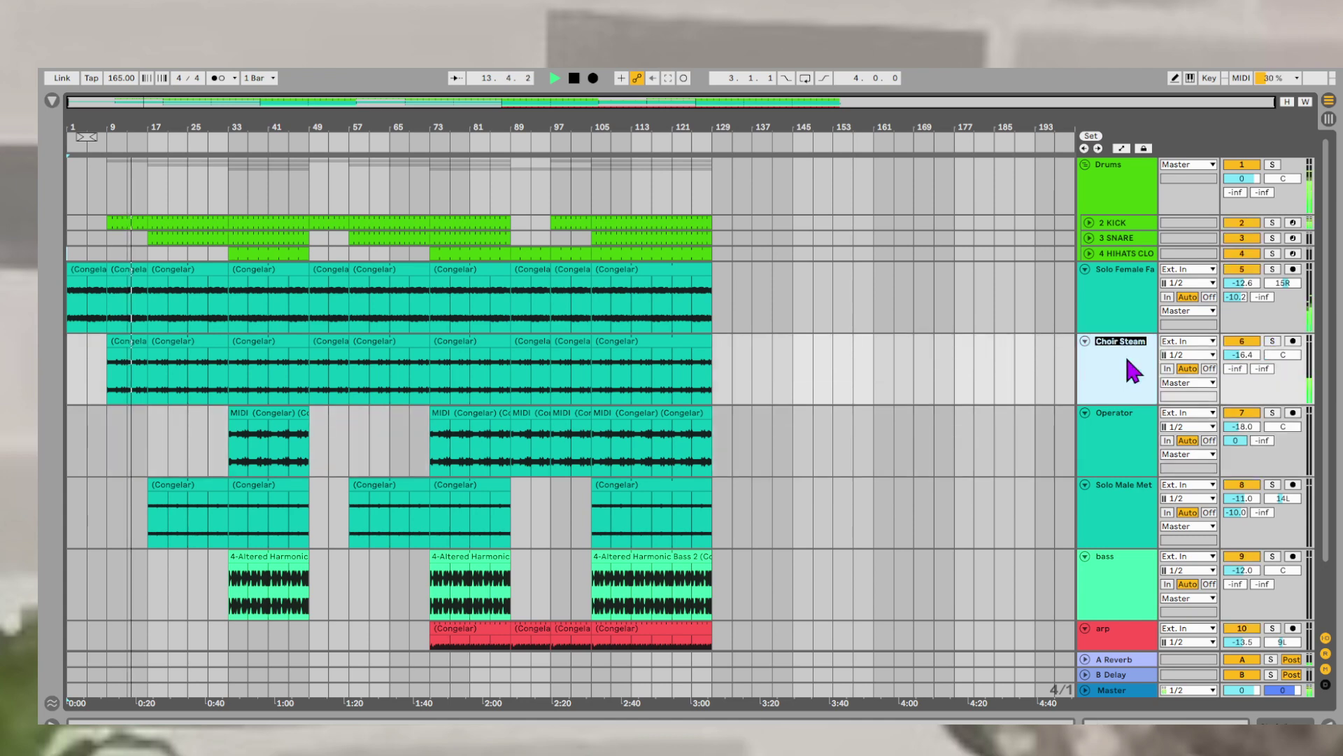
{"action": "type", "text": "sub"}
{"action": "key", "text": "Return"}
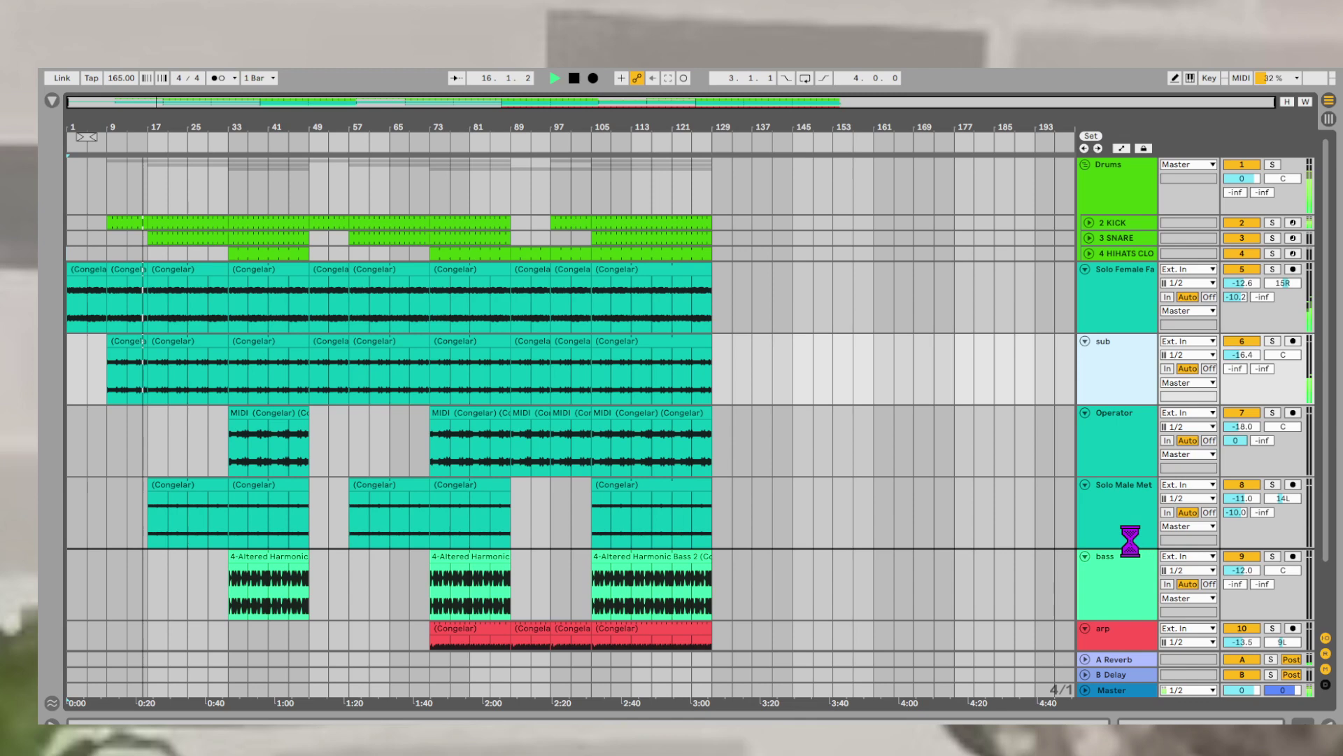
{"action": "left_click_drag", "start_coordinate": [1130, 539], "coordinate": [1128, 536]}
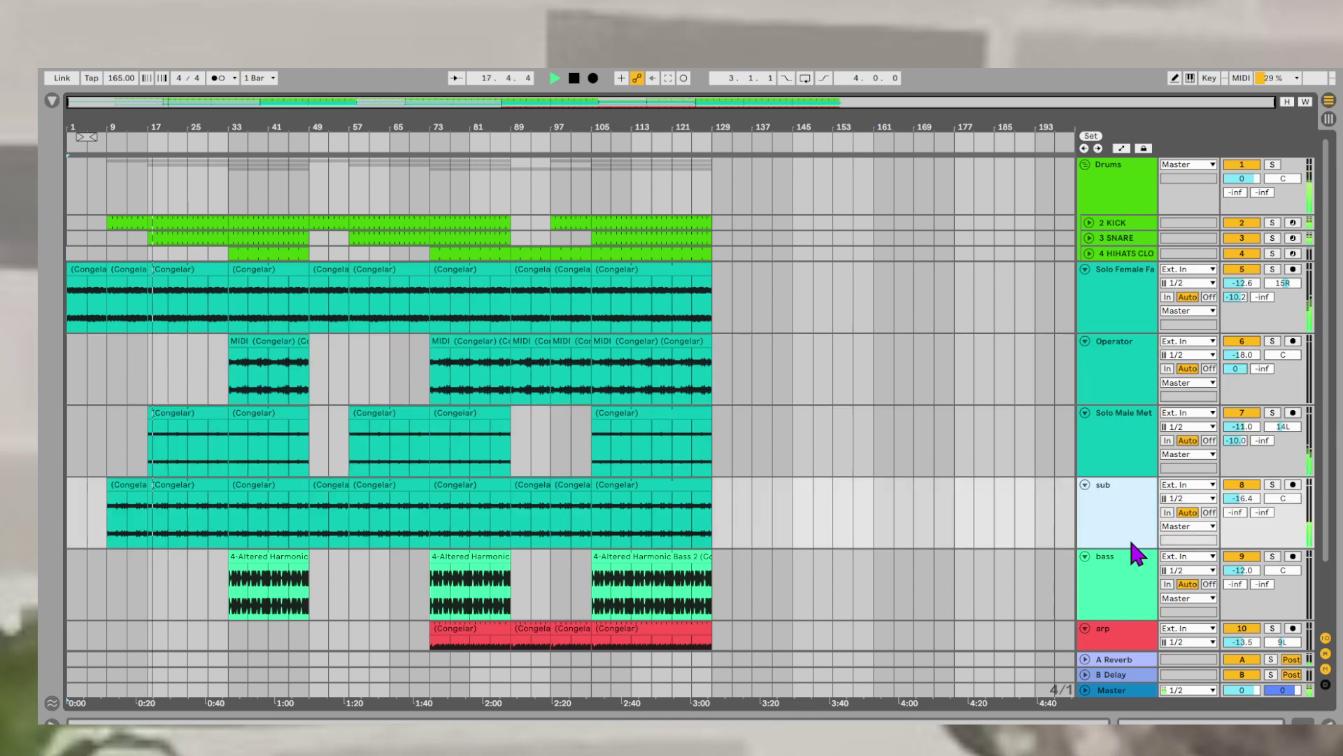
- Color the sub and bass tracks light orange and assign that color to their clips
{"action": "left_click", "coordinate": [1127, 574]}
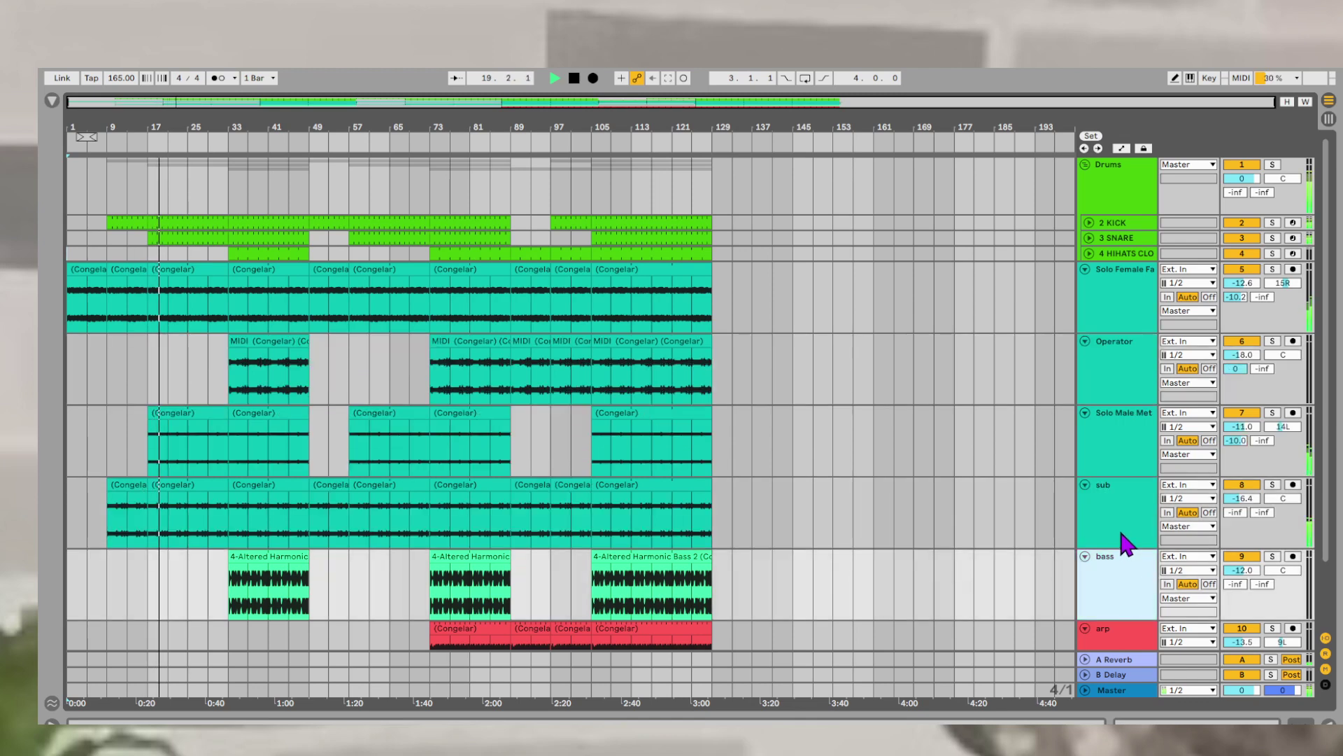
{"action": "right_click", "coordinate": [1109, 498]}
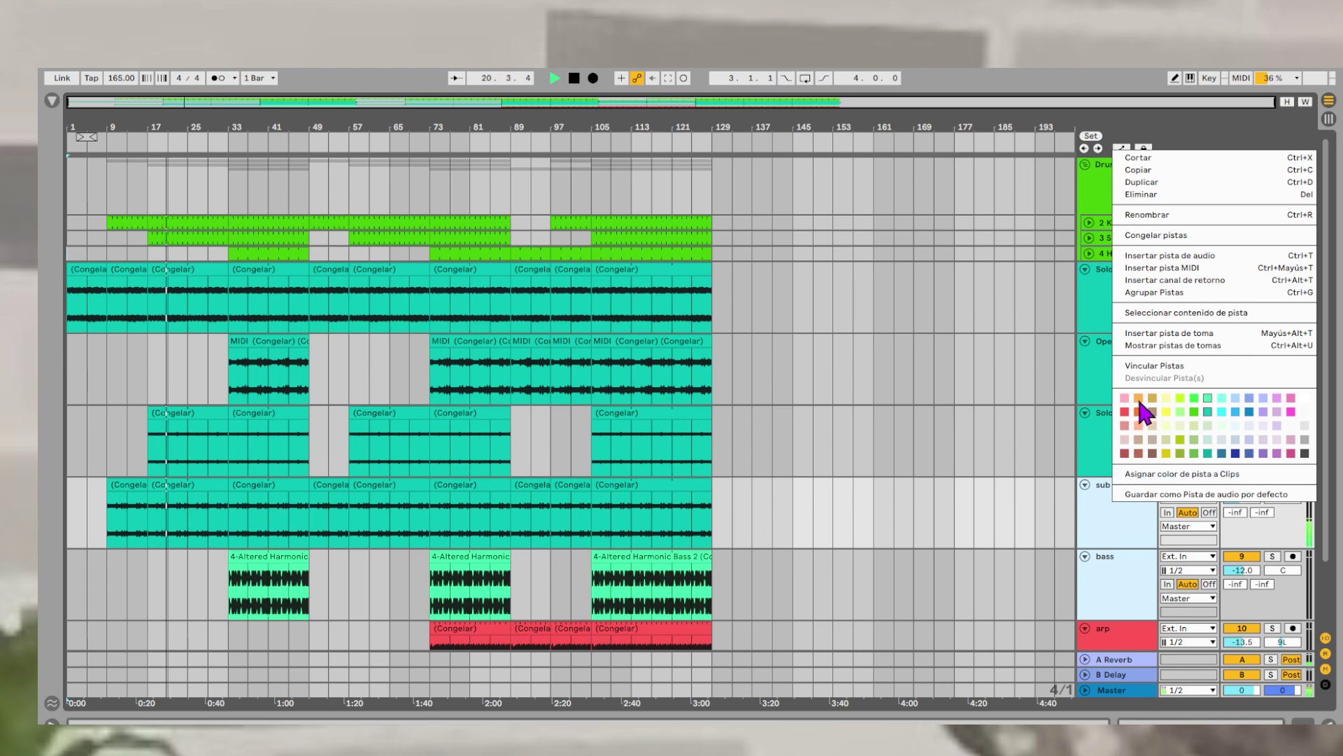
{"action": "left_click", "coordinate": [1139, 397]}
{"action": "right_click", "coordinate": [1133, 506]}
{"action": "left_click", "coordinate": [1165, 475]}
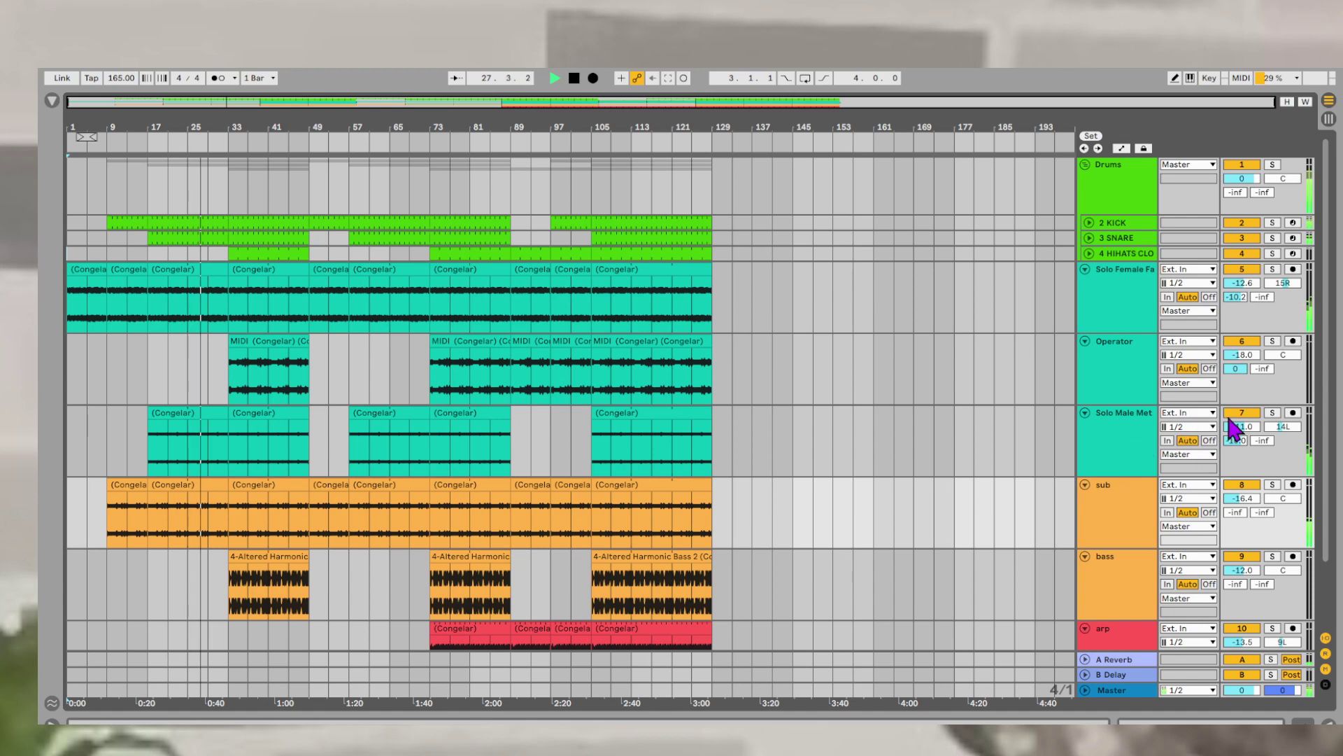
- Check the Solo Male track in solo, set its volume to -10.6 dB, and stop playback
{"action": "left_click", "coordinate": [1272, 413]}
{"action": "left_click", "coordinate": [1272, 413]}
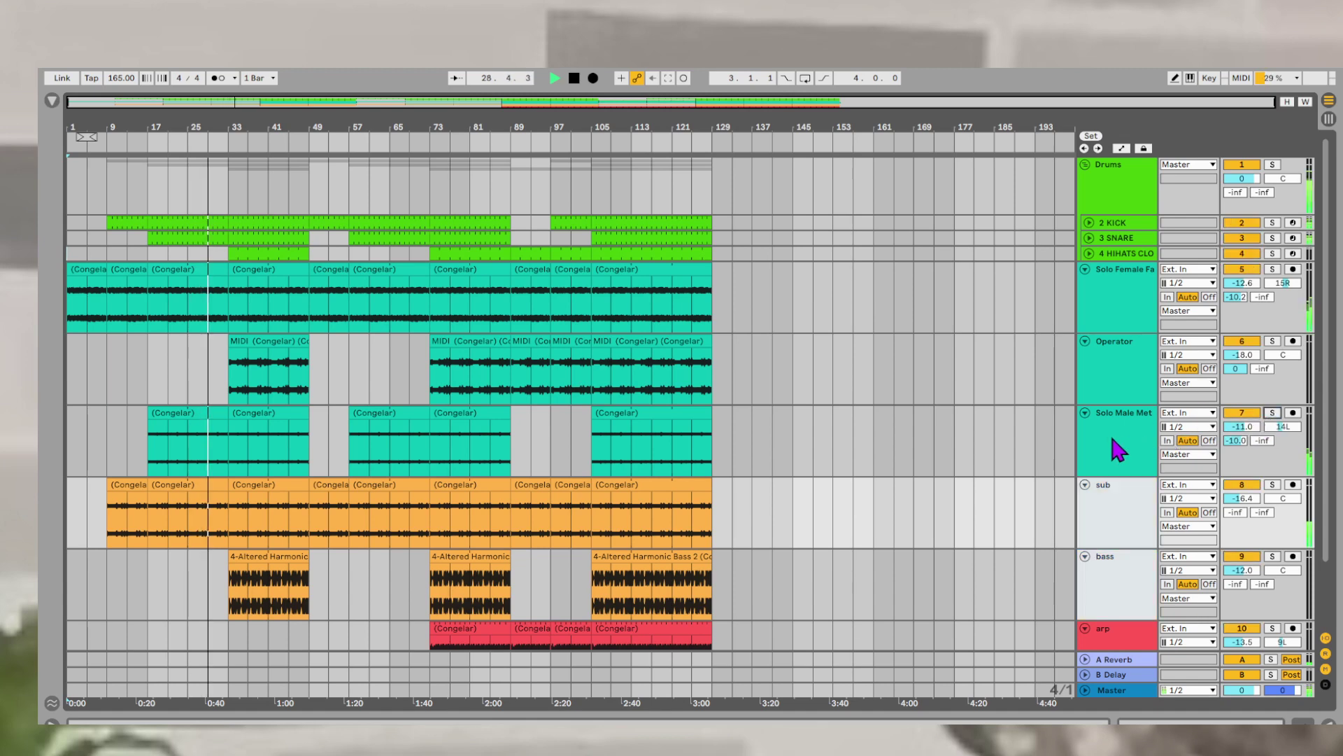
{"action": "left_click", "coordinate": [1253, 426]}
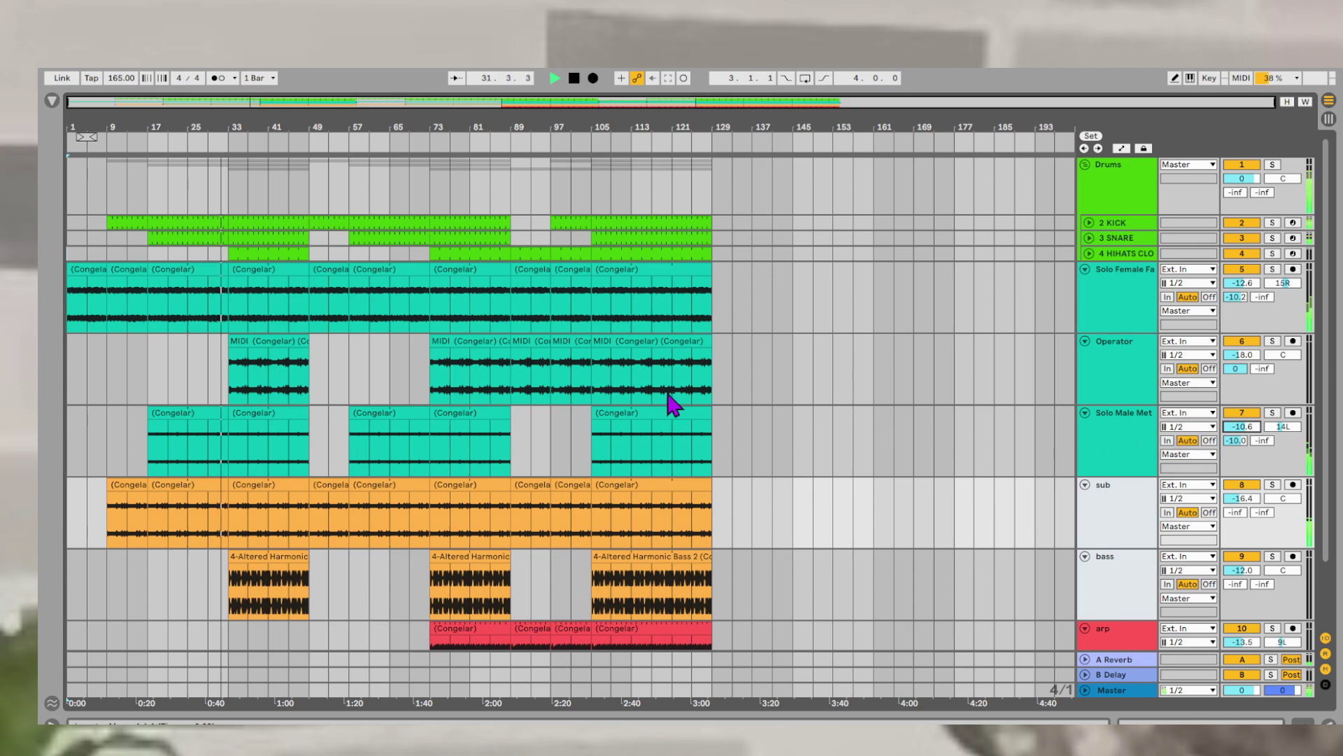
{"action": "key", "text": "space"}
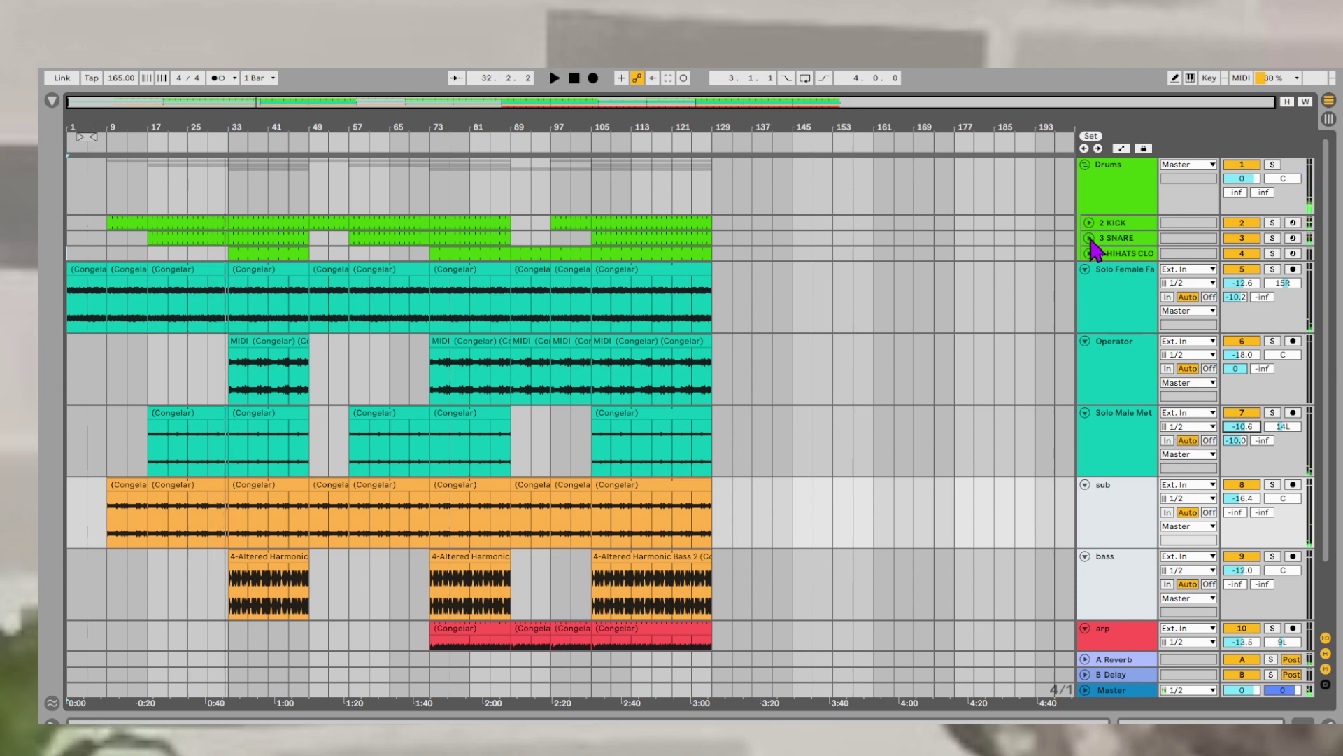
- Unfold the SNARE track, add an extra snare hit at beat 32.3, and play the passage into bar 33
{"action": "left_click", "coordinate": [1089, 239]}
{"action": "left_click_drag", "start_coordinate": [216, 124], "coordinate": [363, 315]}
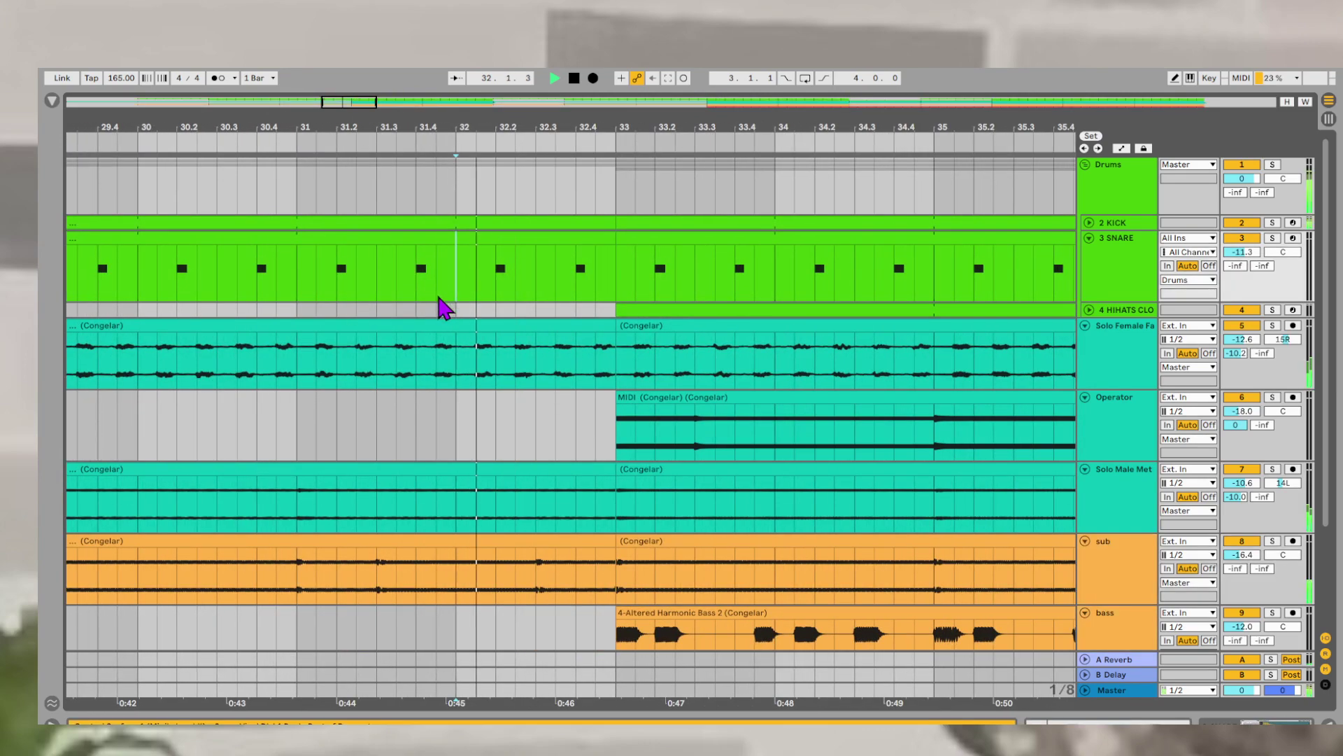
{"action": "mouse_move", "coordinate": [579, 291]}
{"action": "left_mouse_down"}
{"action": "mouse_move", "coordinate": [595, 297]}
{"action": "mouse_move", "coordinate": [579, 264]}
{"action": "mouse_move", "coordinate": [549, 263]}
{"action": "left_mouse_up"}
{"action": "left_click", "coordinate": [420, 275]}
{"action": "key", "text": "space"}
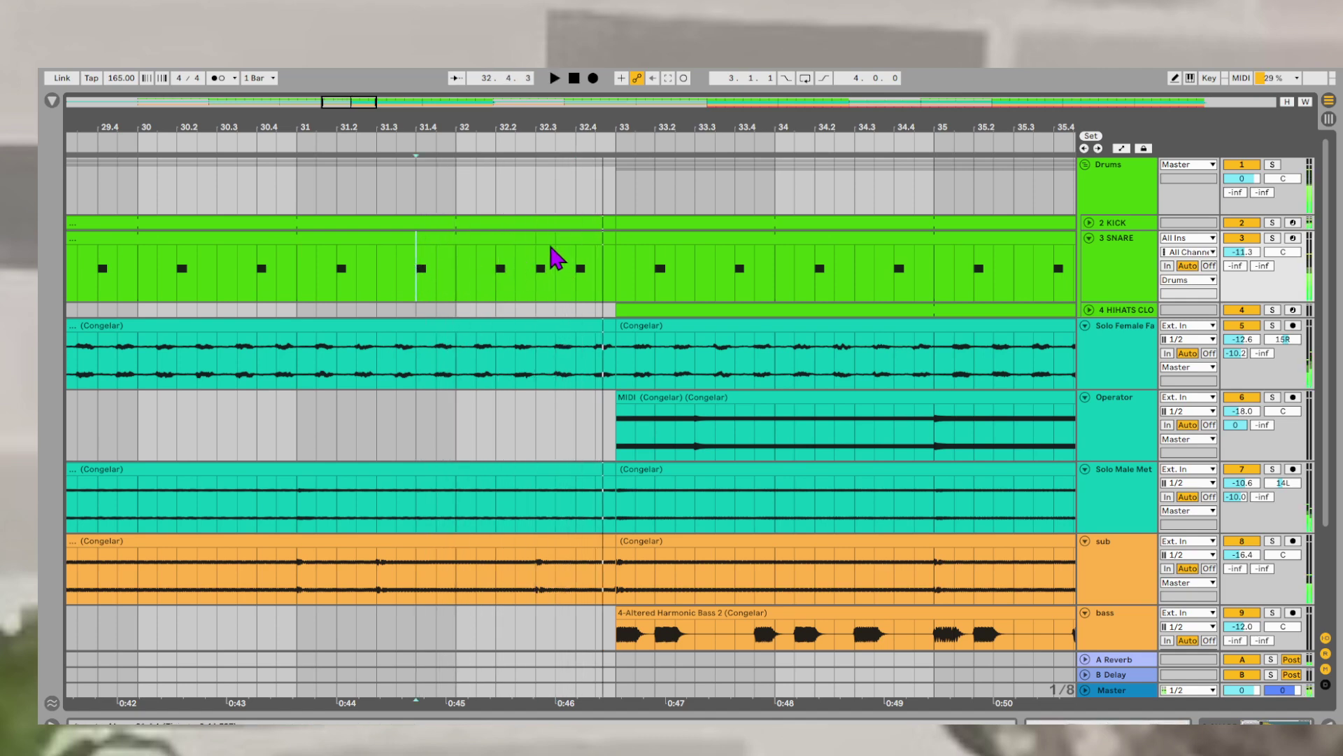
{"action": "left_click", "coordinate": [408, 274]}
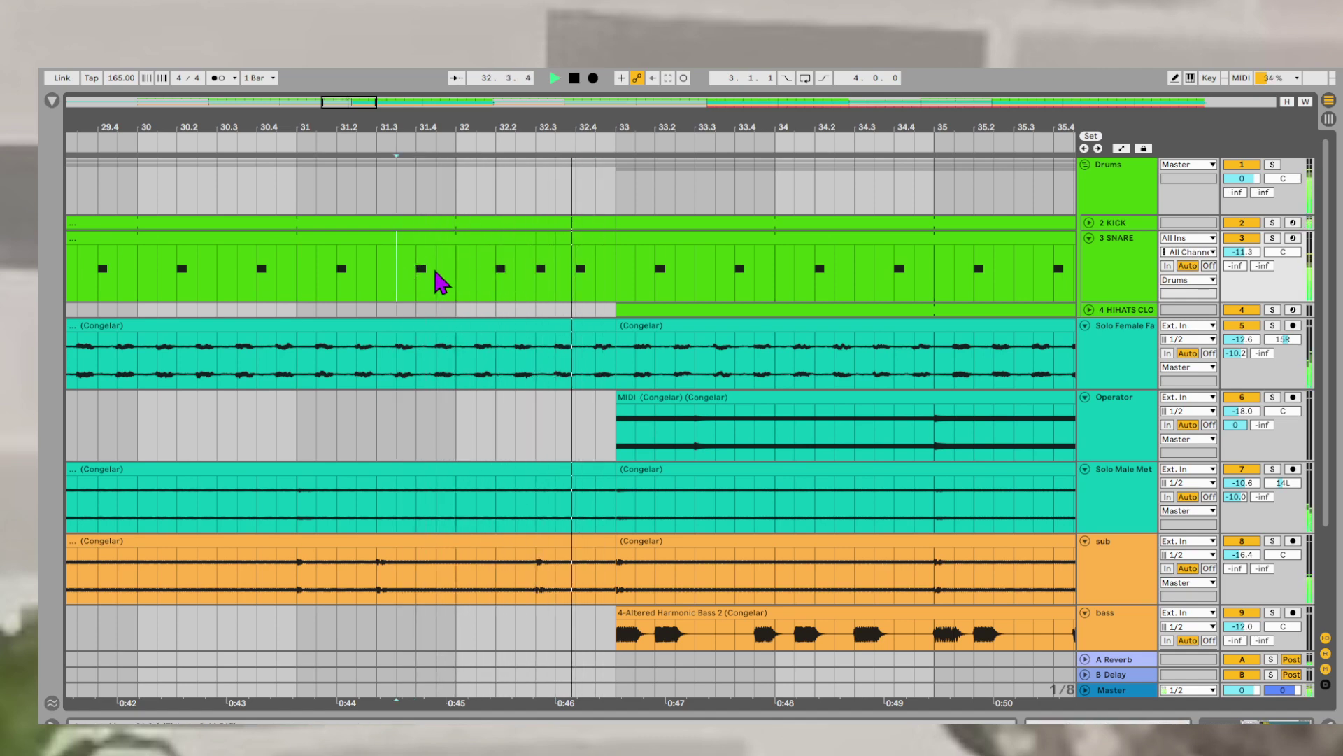
{"action": "key", "text": "space"}
- Duplicate the snare hit at beat 32.4 so a second one sounds at 32.4.3
{"action": "left_click_drag", "start_coordinate": [575, 278], "coordinate": [592, 284]}
{"action": "key", "text": "ctrl+d"}
{"action": "left_click", "coordinate": [456, 274]}
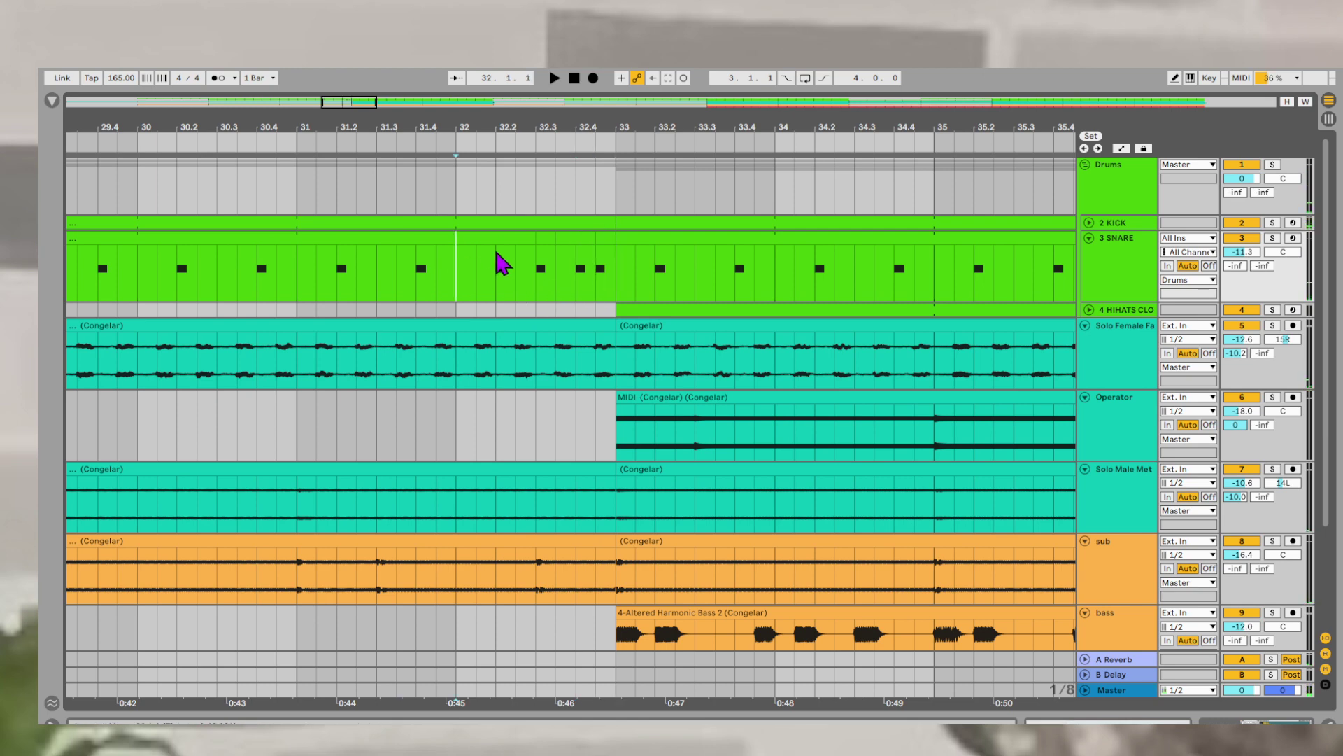
- Try the last snare hit before bar 33 one sixteenth note earlier, restore its position, and play the fill
{"action": "scroll", "coordinate": [571, 291], "scroll_direction": "up", "scroll_amount": 3}
{"action": "left_click_drag", "start_coordinate": [655, 245], "coordinate": [637, 252]}
{"action": "left_click", "coordinate": [389, 269]}
{"action": "key", "text": "space"}
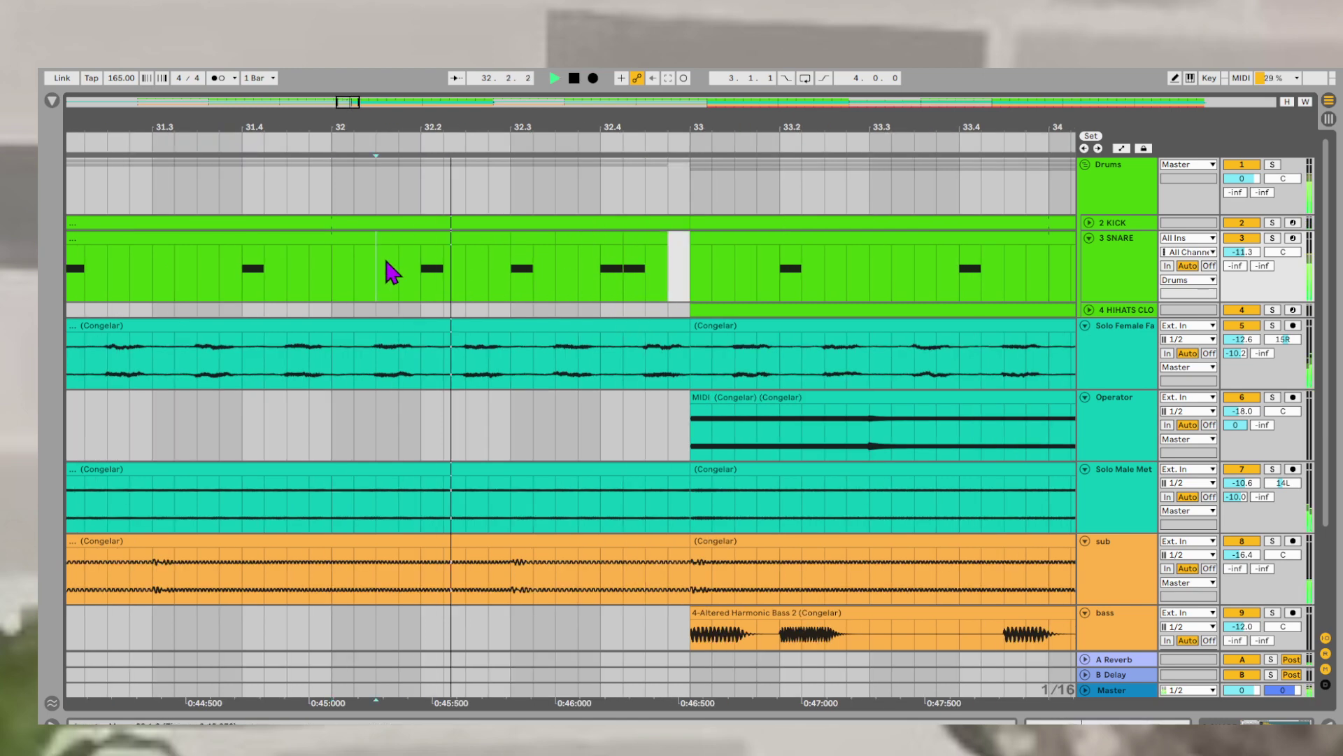
{"action": "key", "text": "space"}
{"action": "left_click_drag", "start_coordinate": [641, 240], "coordinate": [663, 253]}
{"action": "left_click", "coordinate": [383, 266]}
{"action": "key", "text": "space"}
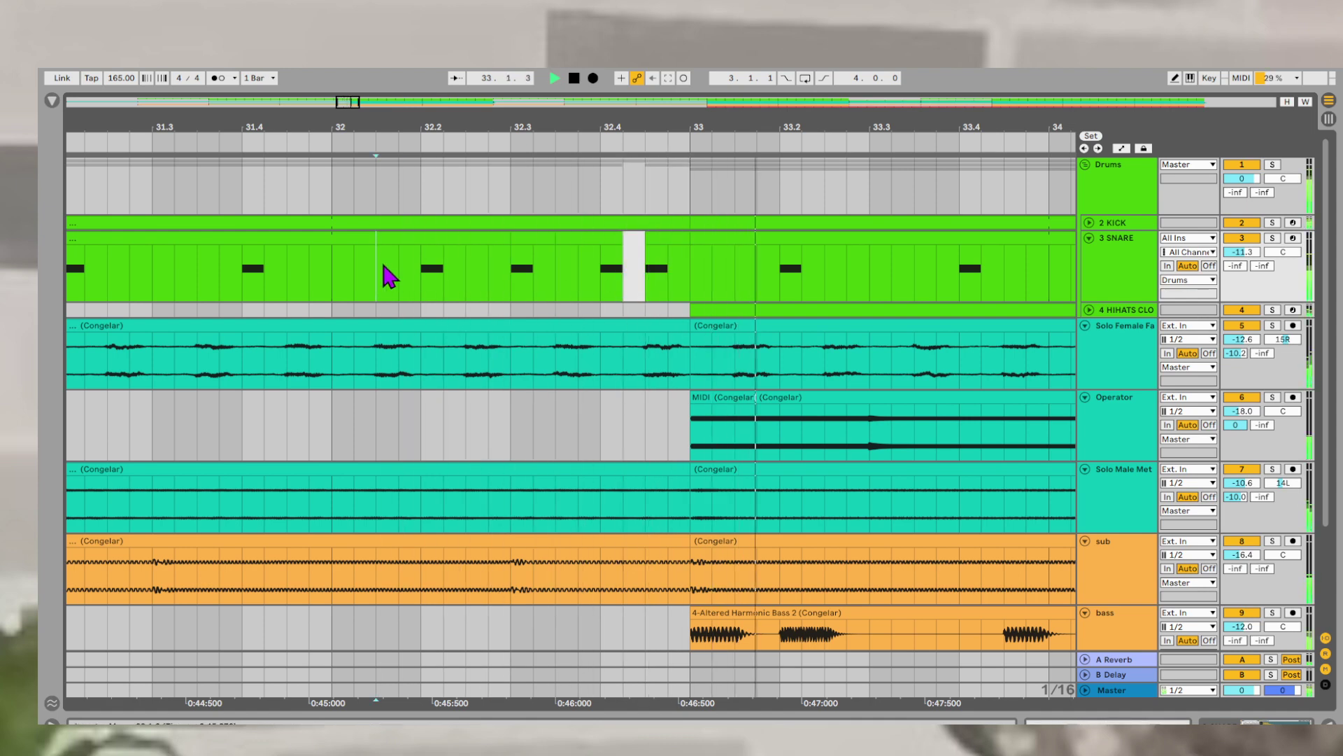
- Play the snare fill from beat 31.3 into bar 33
{"action": "left_click", "coordinate": [277, 240]}
{"action": "left_click", "coordinate": [197, 280]}
{"action": "key", "text": "space"}
{"action": "key", "text": "space"}
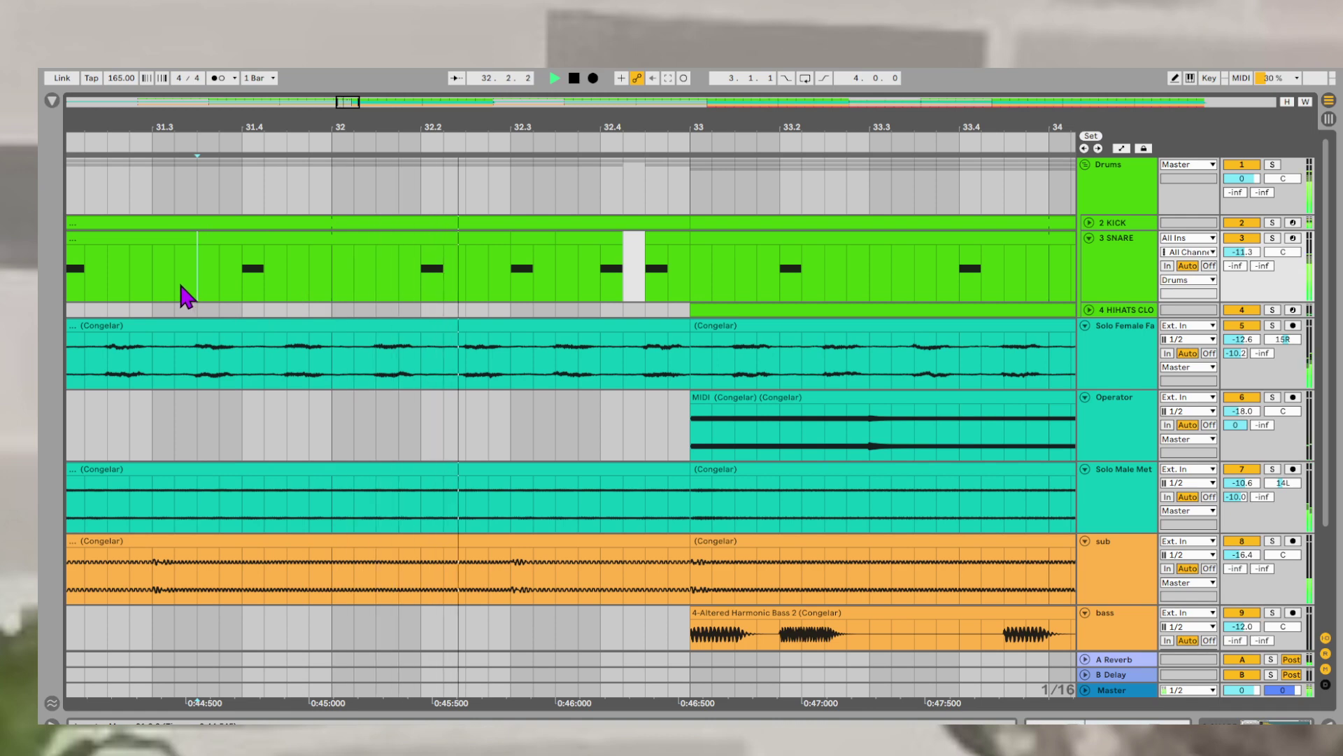
{"action": "scroll", "coordinate": [822, 388], "scroll_direction": "down", "scroll_amount": 3}
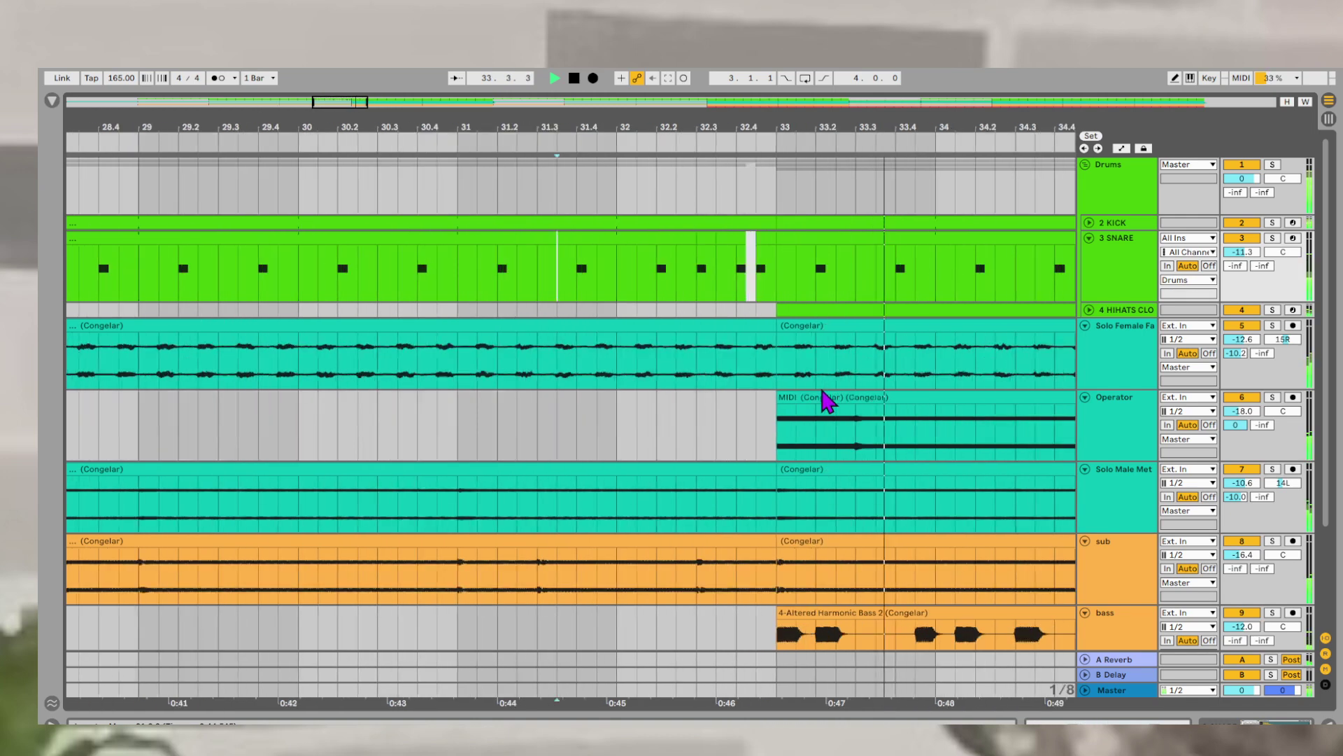
- Unfold the KICK track and play its pattern against the snare fill from beat 31.4
{"action": "scroll", "coordinate": [822, 388], "scroll_direction": "up", "scroll_amount": 3}
{"action": "left_click", "coordinate": [1089, 223]}
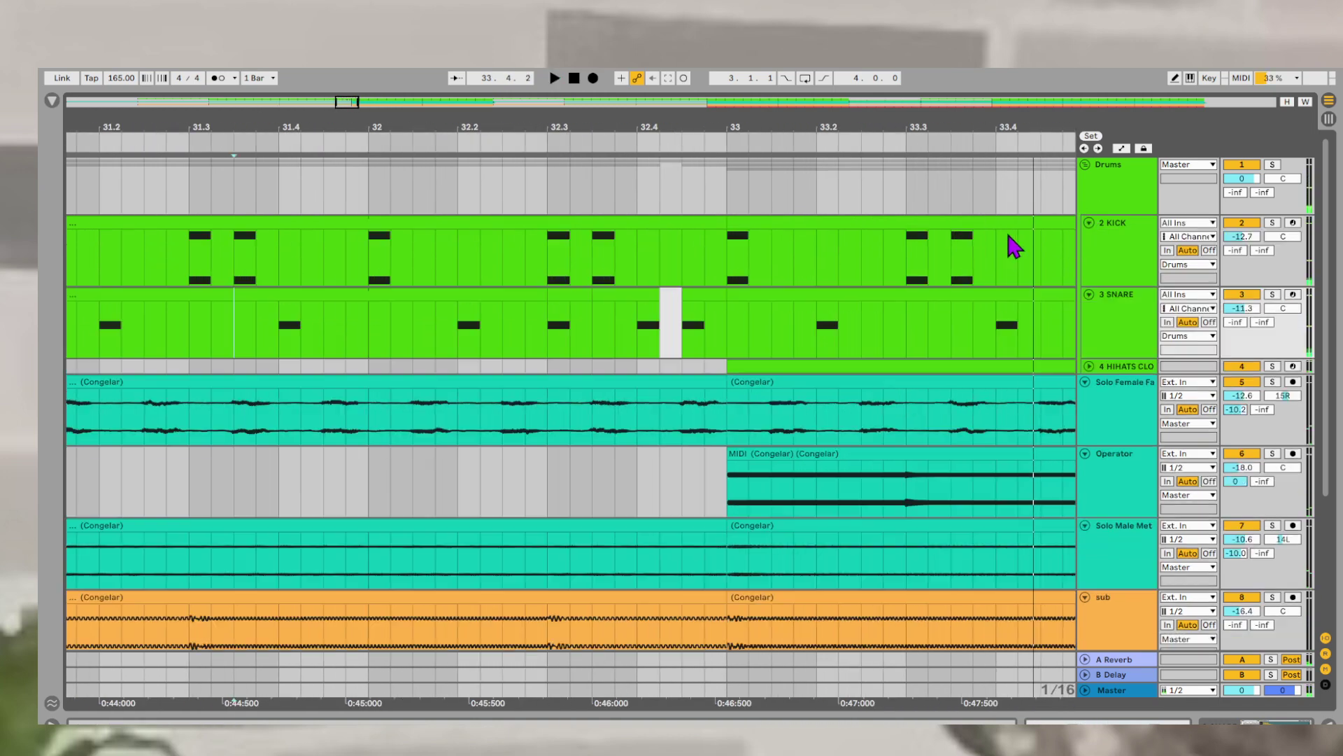
{"action": "left_click", "coordinate": [303, 280]}
{"action": "key", "text": "space"}
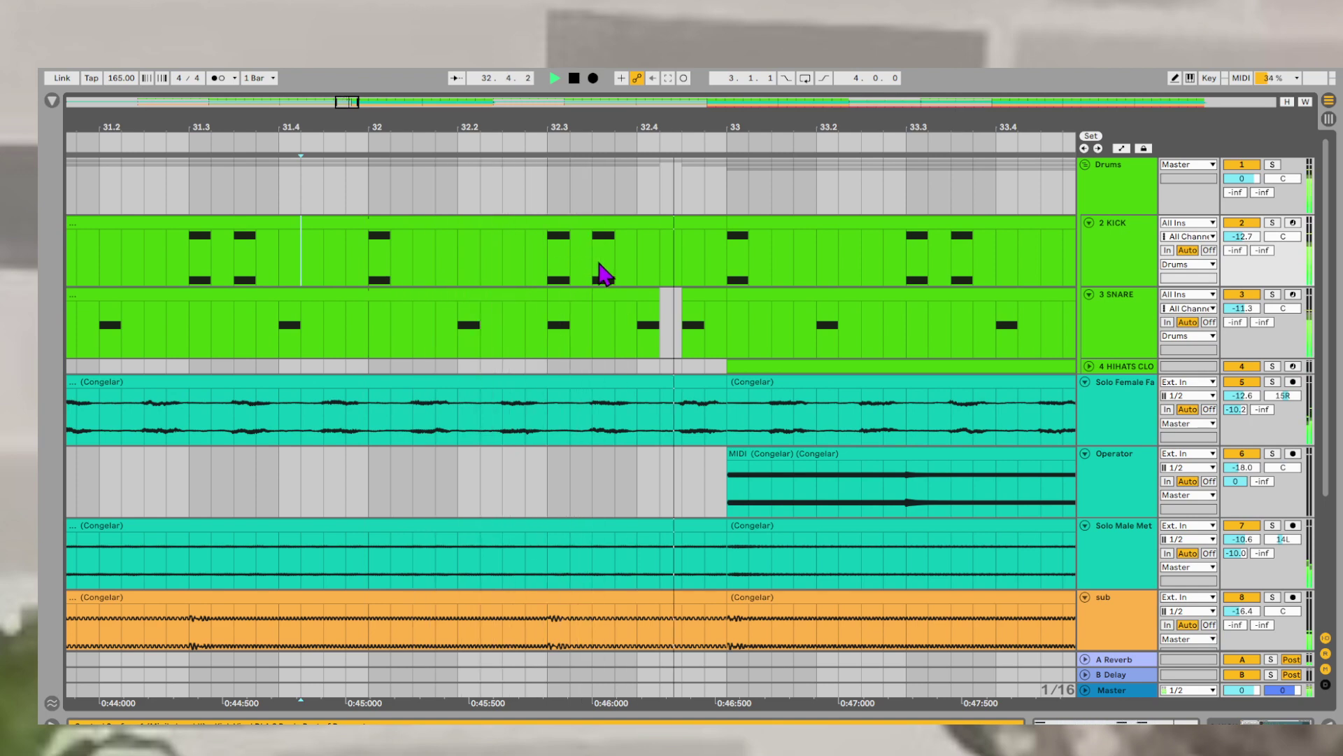
- Add copies of the kick hit at 32.4 and 32.4.3 before bar 33, and play the fill
{"action": "key", "text": "space"}
{"action": "left_click_drag", "start_coordinate": [599, 264], "coordinate": [650, 239]}
{"action": "left_click", "coordinate": [235, 249]}
{"action": "key", "text": "space"}
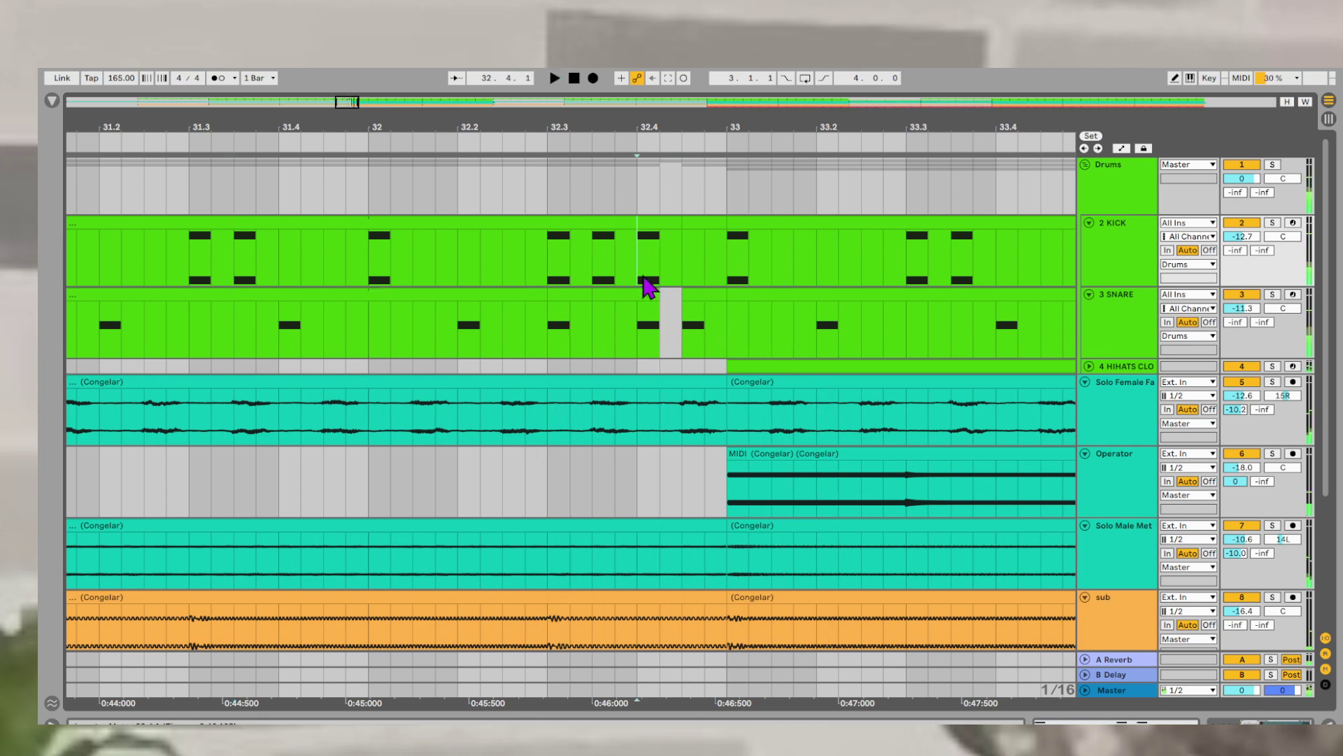
{"action": "left_click_drag", "start_coordinate": [665, 222], "coordinate": [709, 237]}
{"action": "left_click", "coordinate": [347, 253]}
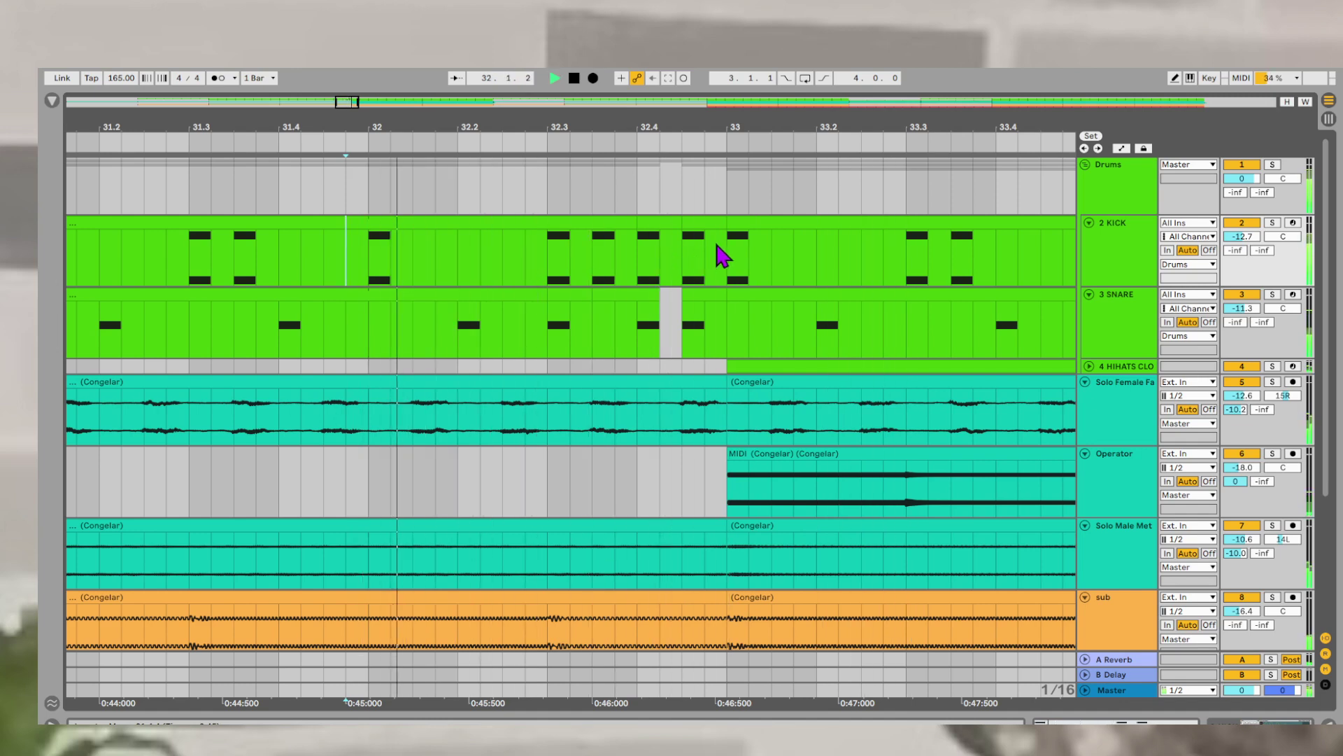
- Shorten the KICK clip to end at 32.3.3, dropping the hit there, and play the fill
{"action": "key", "text": "space"}
{"action": "left_click_drag", "start_coordinate": [630, 229], "coordinate": [591, 230]}
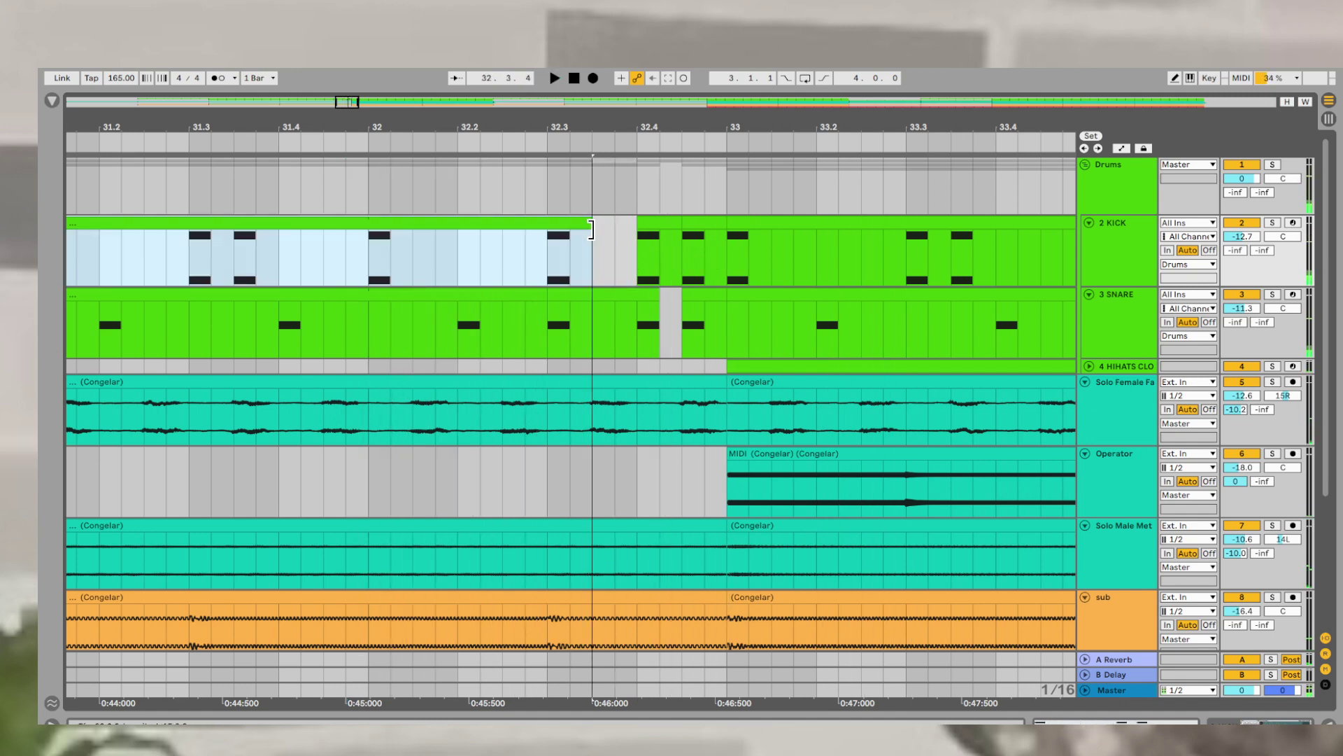
{"action": "left_click", "coordinate": [413, 259]}
{"action": "key", "text": "space"}
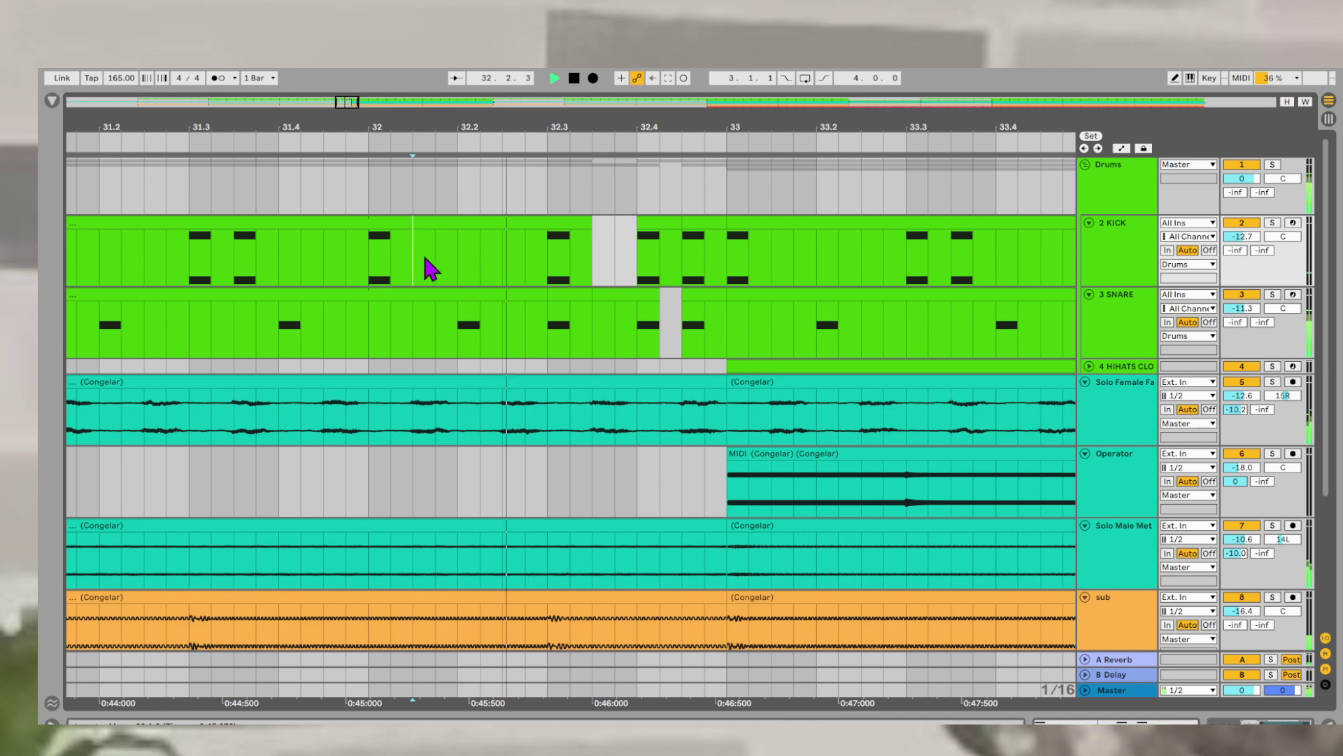
- Play the kick and snare fill into bar 33 from 31.2.3 and from 29.4
{"action": "left_click", "coordinate": [530, 267]}
{"action": "key", "text": "space"}
{"action": "left_click", "coordinate": [147, 277]}
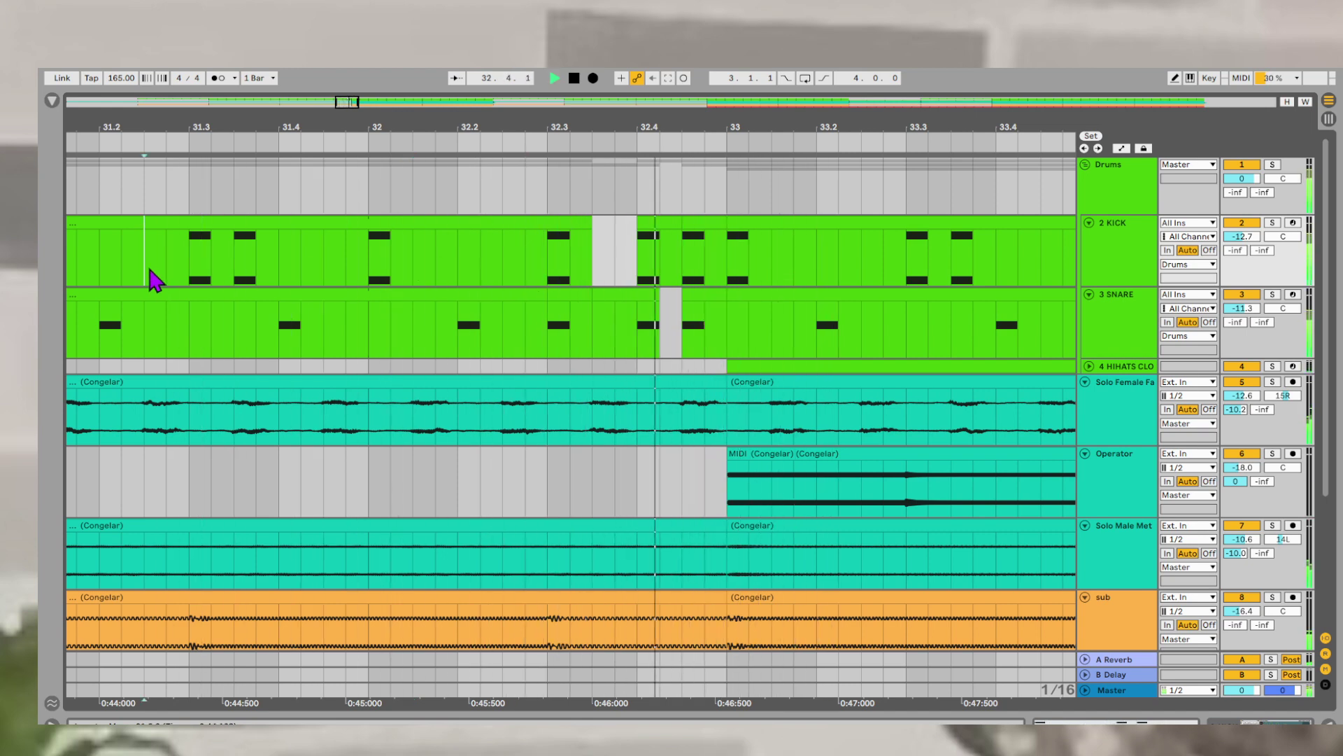
{"action": "scroll", "coordinate": [711, 367], "scroll_direction": "down", "scroll_amount": 3}
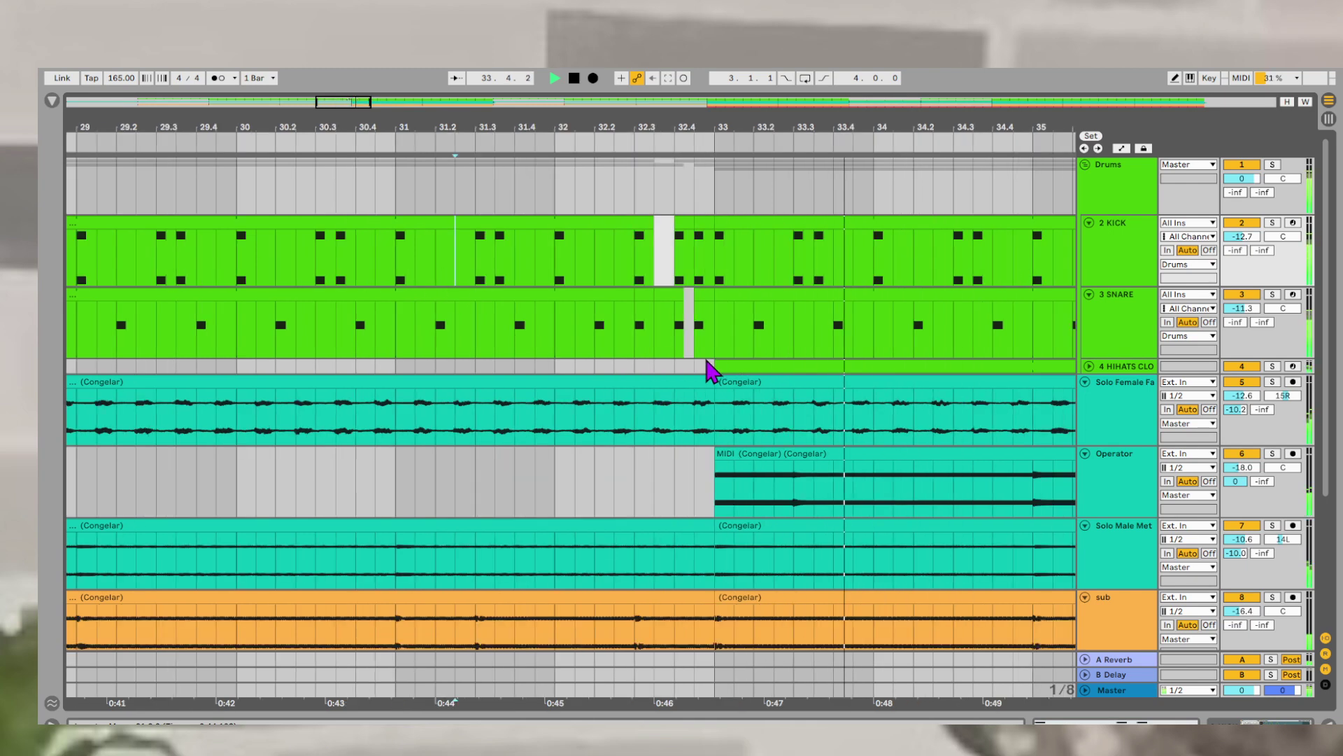
{"action": "left_click", "coordinate": [205, 236]}
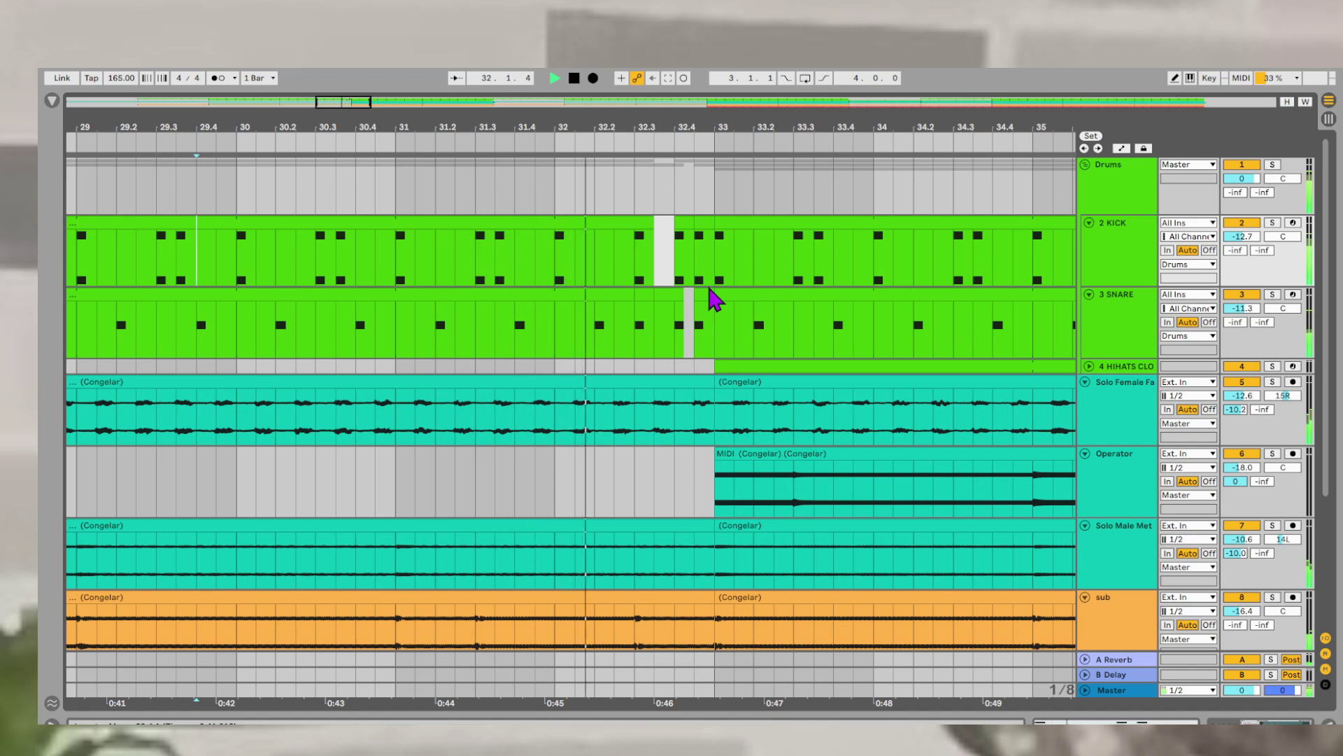
- Restore the kick hit at 32.3.3, remove the one at 32.4, and play the fill from 32.3
{"action": "key", "text": "space"}
{"action": "left_click_drag", "start_coordinate": [687, 125], "coordinate": [686, 241]}
{"action": "key", "text": "space"}
{"action": "mouse_move", "coordinate": [686, 175]}
{"action": "left_mouse_down"}
{"action": "mouse_move", "coordinate": [654, 222]}
{"action": "mouse_move", "coordinate": [569, 234]}
{"action": "mouse_move", "coordinate": [548, 222]}
{"action": "mouse_move", "coordinate": [645, 238]}
{"action": "mouse_move", "coordinate": [579, 217]}
{"action": "mouse_move", "coordinate": [536, 238]}
{"action": "mouse_move", "coordinate": [502, 224]}
{"action": "left_mouse_up"}
{"action": "key", "text": "space"}
{"action": "left_click", "coordinate": [292, 270]}
{"action": "key", "text": "space"}
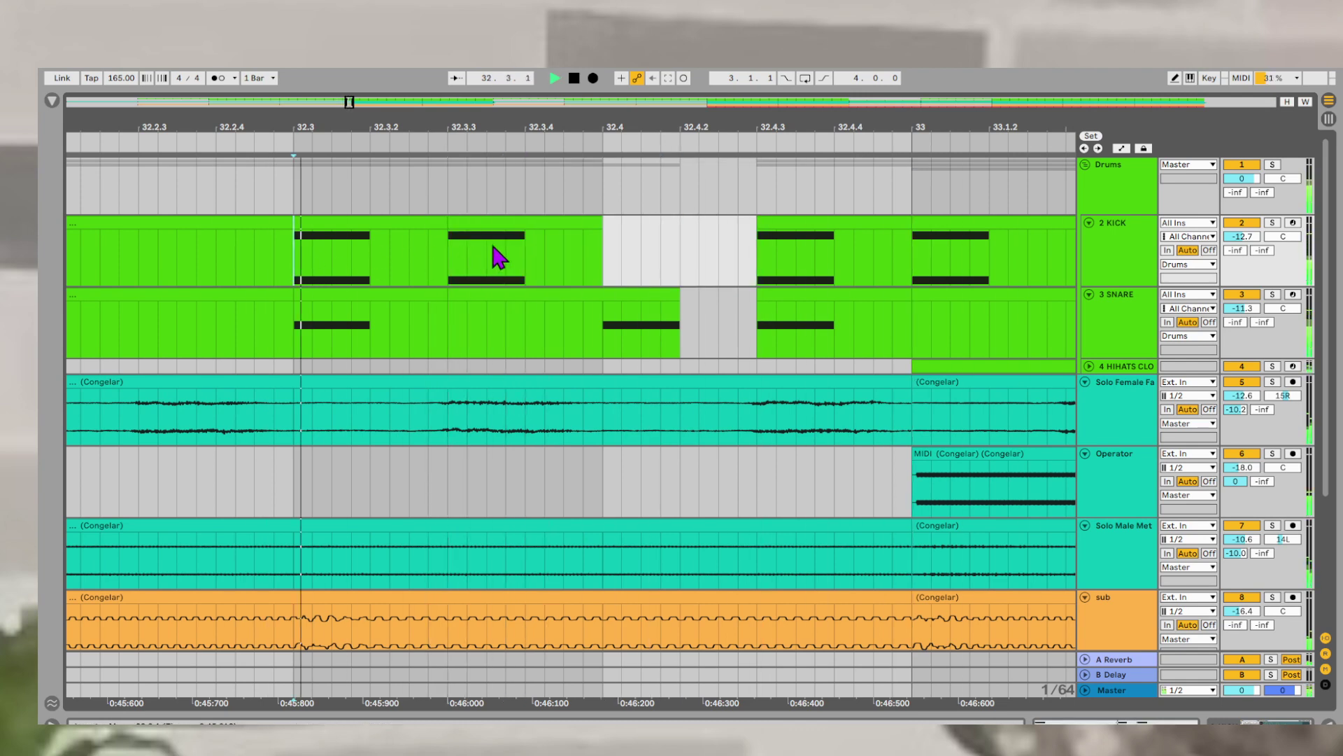
- Duplicate the sixteenth-note snare hit at 72.4 four times to build a roll into bar 73
{"action": "scroll", "coordinate": [498, 258], "scroll_direction": "down", "scroll_amount": 5}
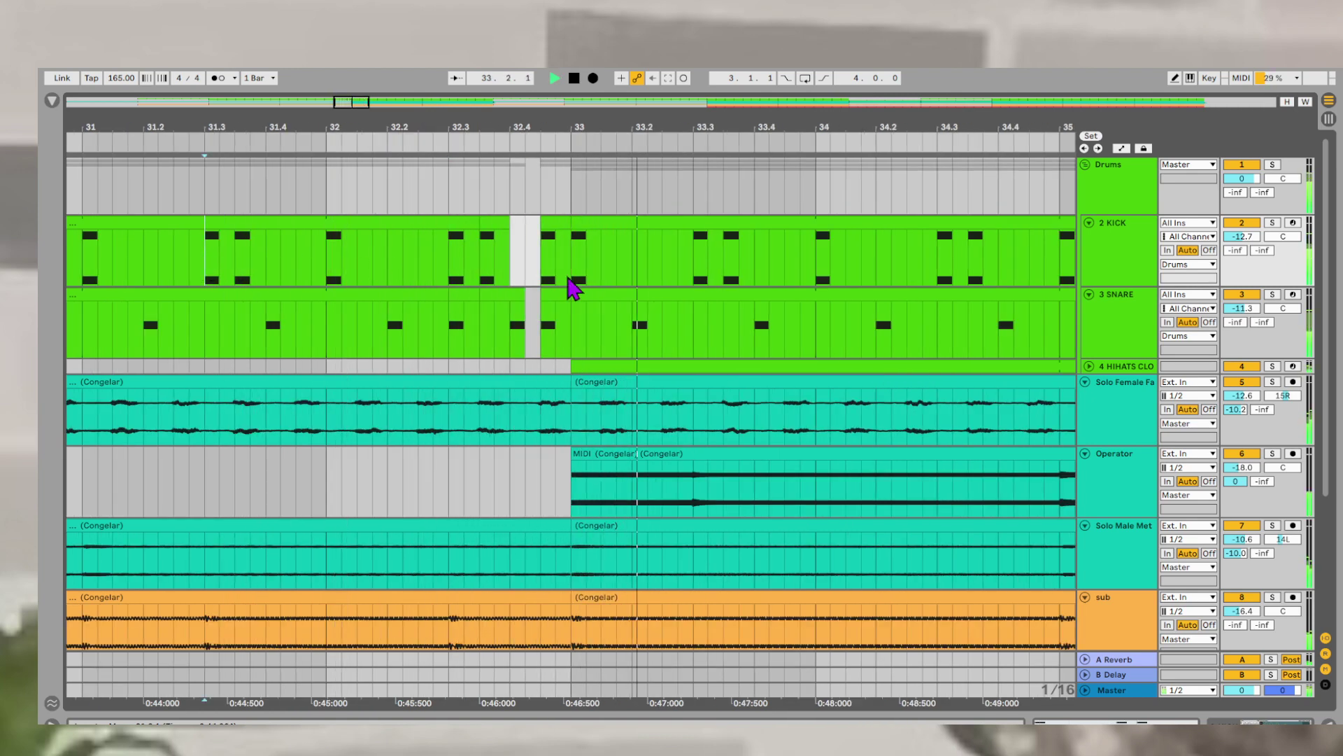
{"action": "scroll", "coordinate": [702, 337], "scroll_direction": "down", "scroll_amount": 2}
{"action": "scroll", "coordinate": [887, 344], "scroll_direction": "down", "scroll_amount": 2}
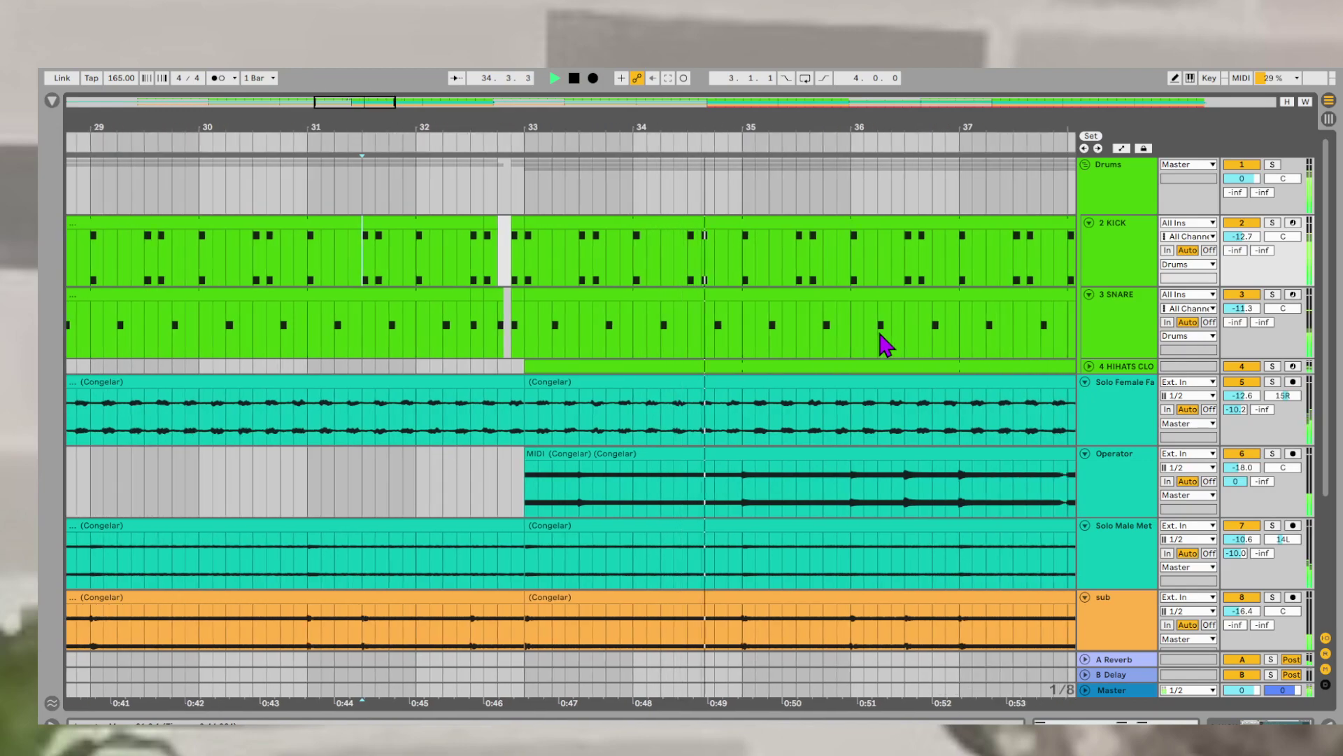
{"action": "scroll", "coordinate": [885, 345], "scroll_direction": "down", "scroll_amount": 8}
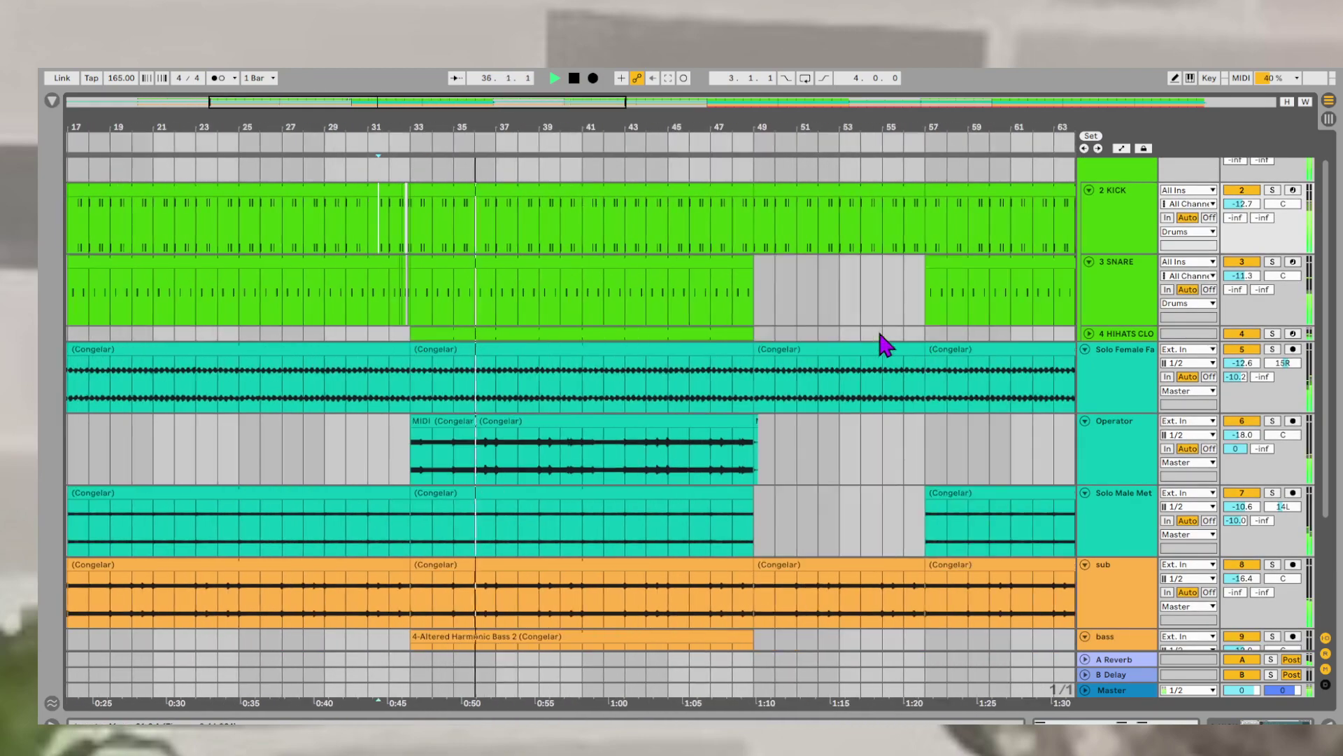
{"action": "scroll", "coordinate": [883, 342], "scroll_direction": "right", "scroll_amount": 10}
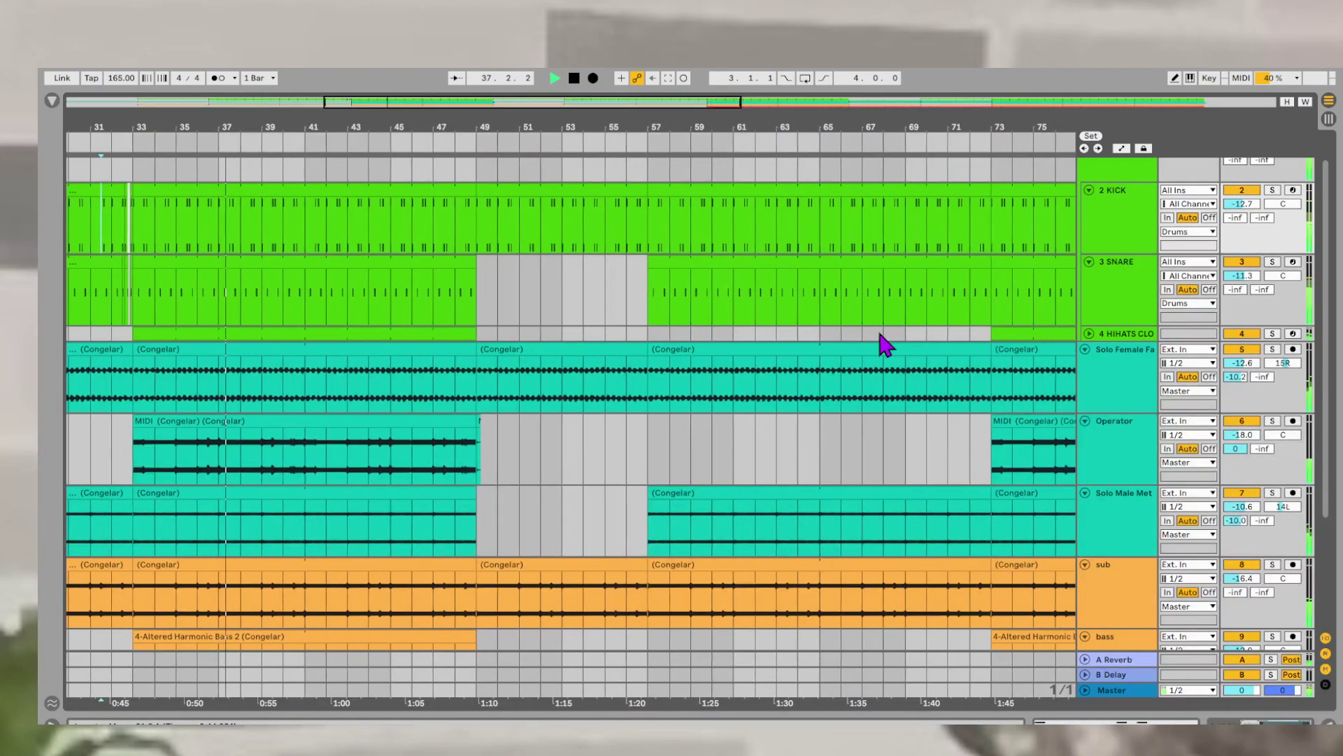
{"action": "scroll", "coordinate": [878, 329], "scroll_direction": "up", "scroll_amount": 8}
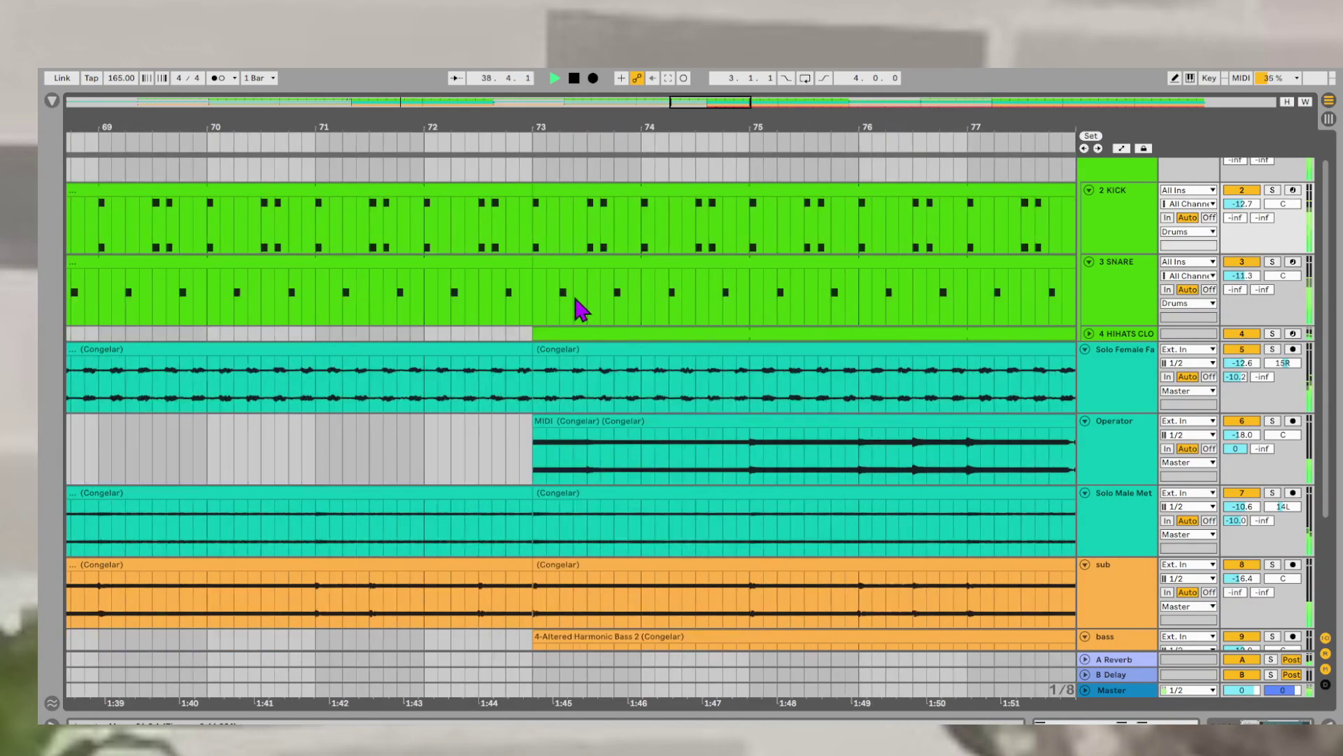
{"action": "scroll", "coordinate": [532, 301], "scroll_direction": "up", "scroll_amount": 6}
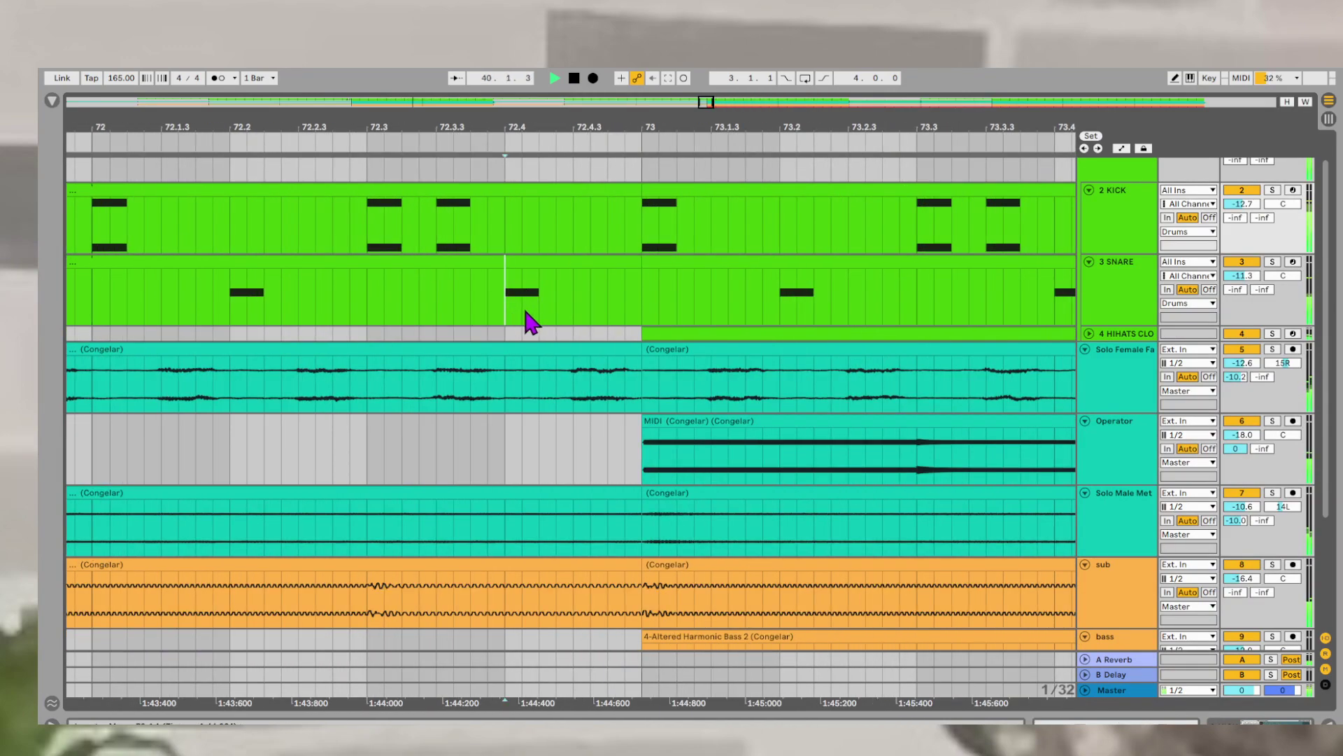
{"action": "left_click_drag", "start_coordinate": [530, 322], "coordinate": [544, 321]}
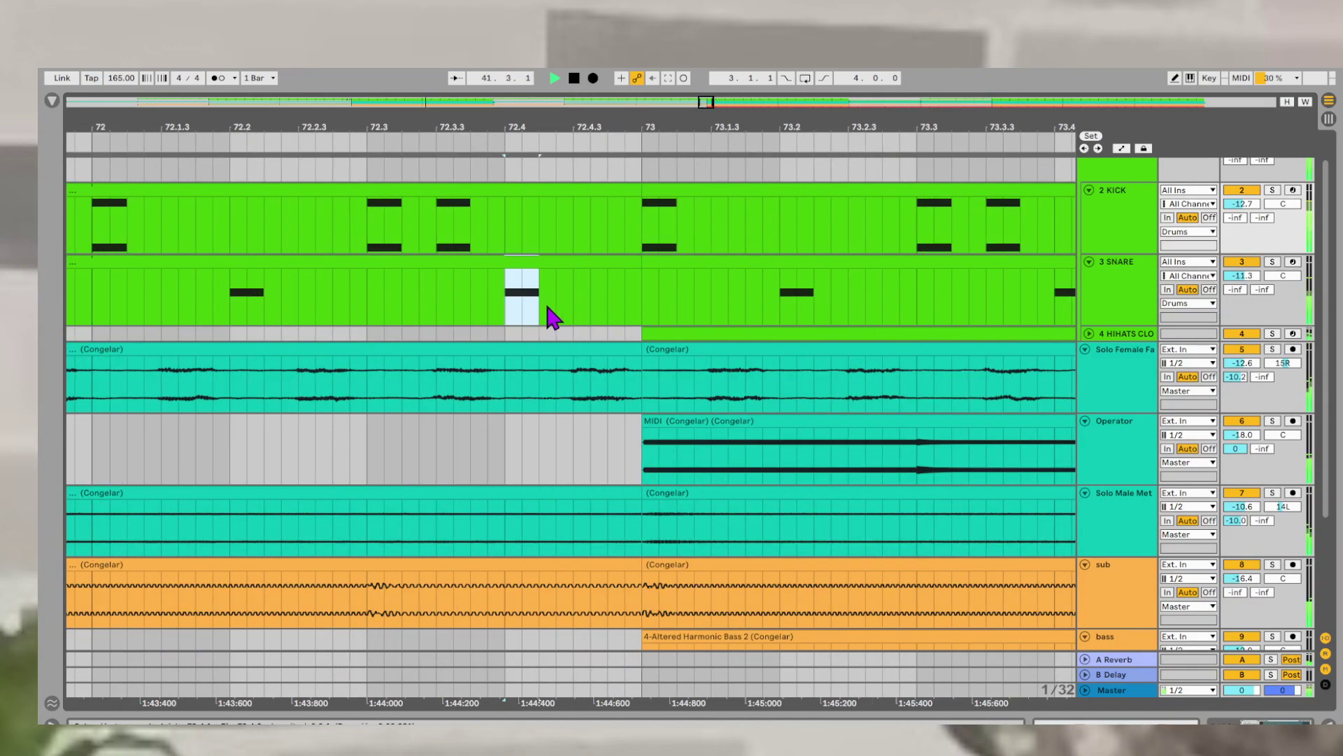
{"action": "key", "text": "ctrl+d"}
{"action": "key", "text": "ctrl+d"}
{"action": "key", "text": "ctrl+d"}
{"action": "key", "text": "ctrl+d"}
- Play the snare roll into bar 73 from 72.3 and from 71.2
{"action": "left_click", "coordinate": [366, 318]}
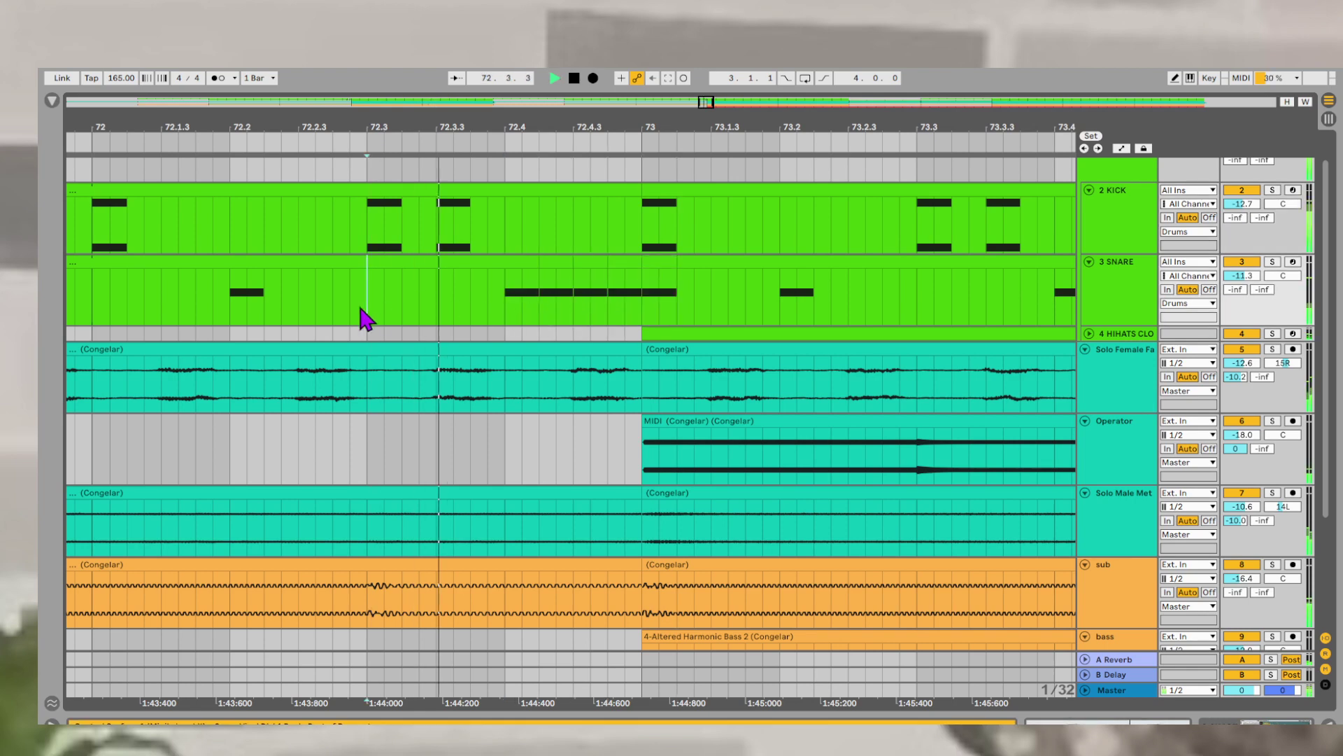
{"action": "scroll", "coordinate": [364, 317], "scroll_direction": "down", "scroll_amount": 6}
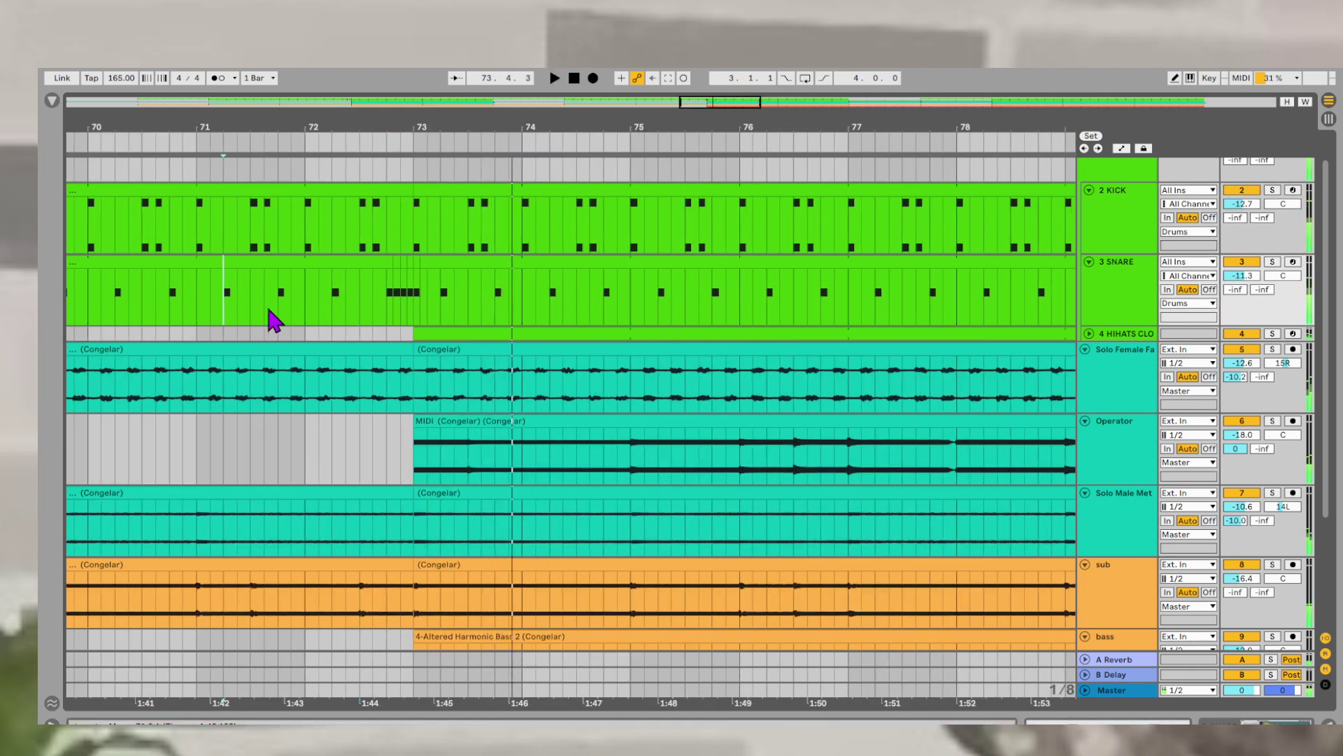
{"action": "key", "text": "space"}
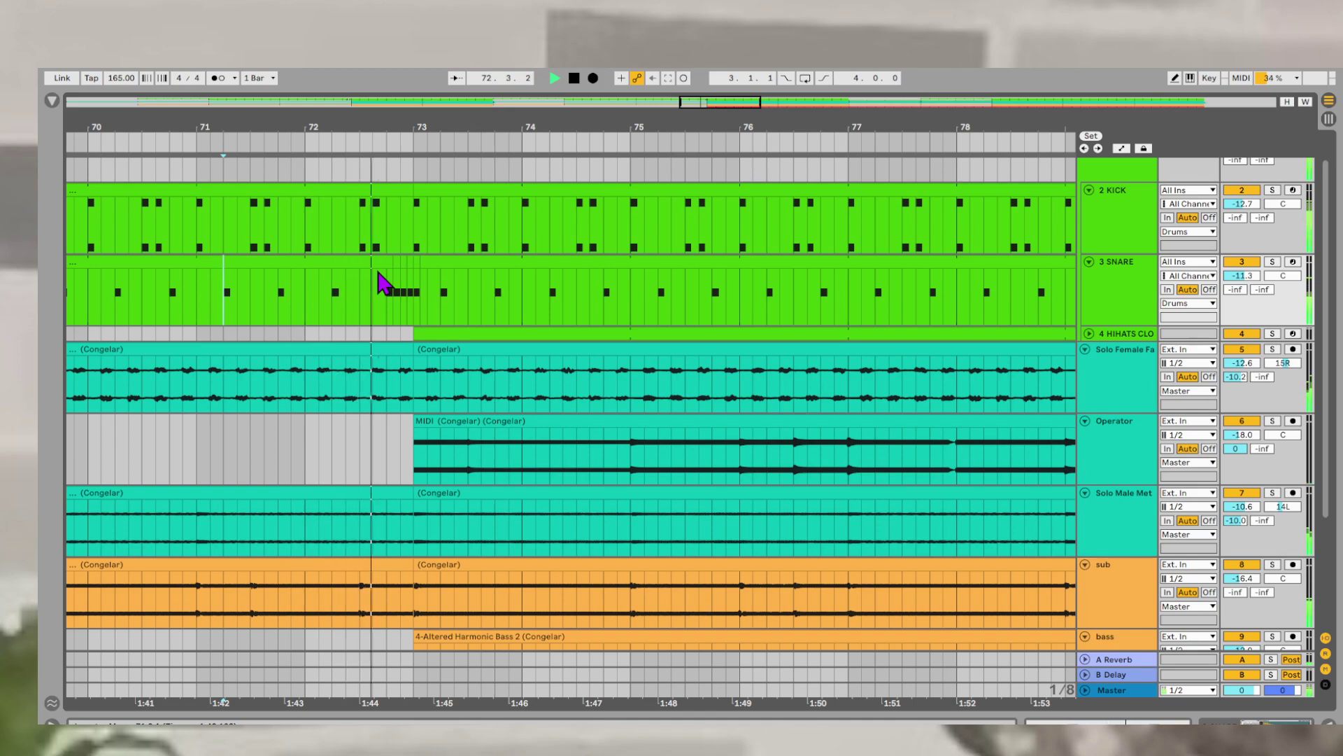
- Shorten the ends of the four snare hits between 72.4 and 73, the first by 1/128 and the others by 1/64 note
{"action": "scroll", "coordinate": [392, 292], "scroll_direction": "up", "scroll_amount": 15}
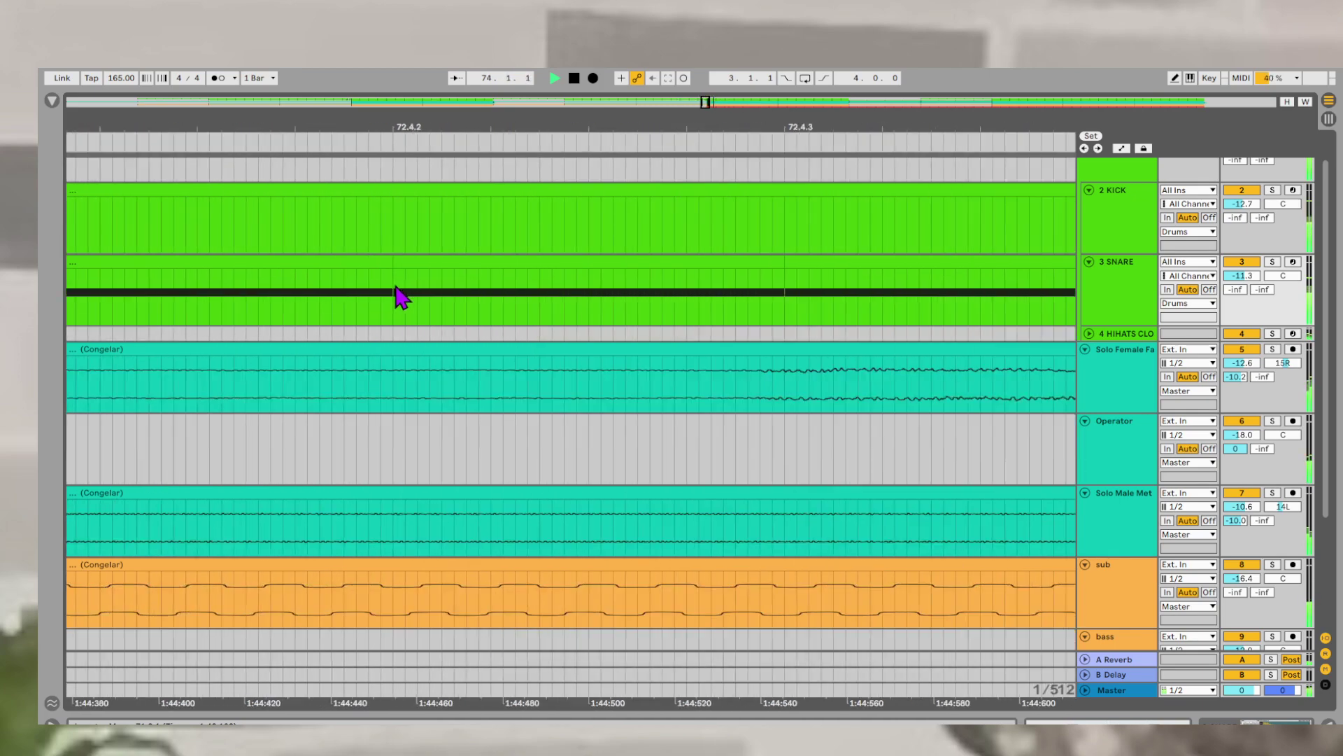
{"action": "key", "text": "space"}
{"action": "scroll", "coordinate": [406, 297], "scroll_direction": "down", "scroll_amount": 4}
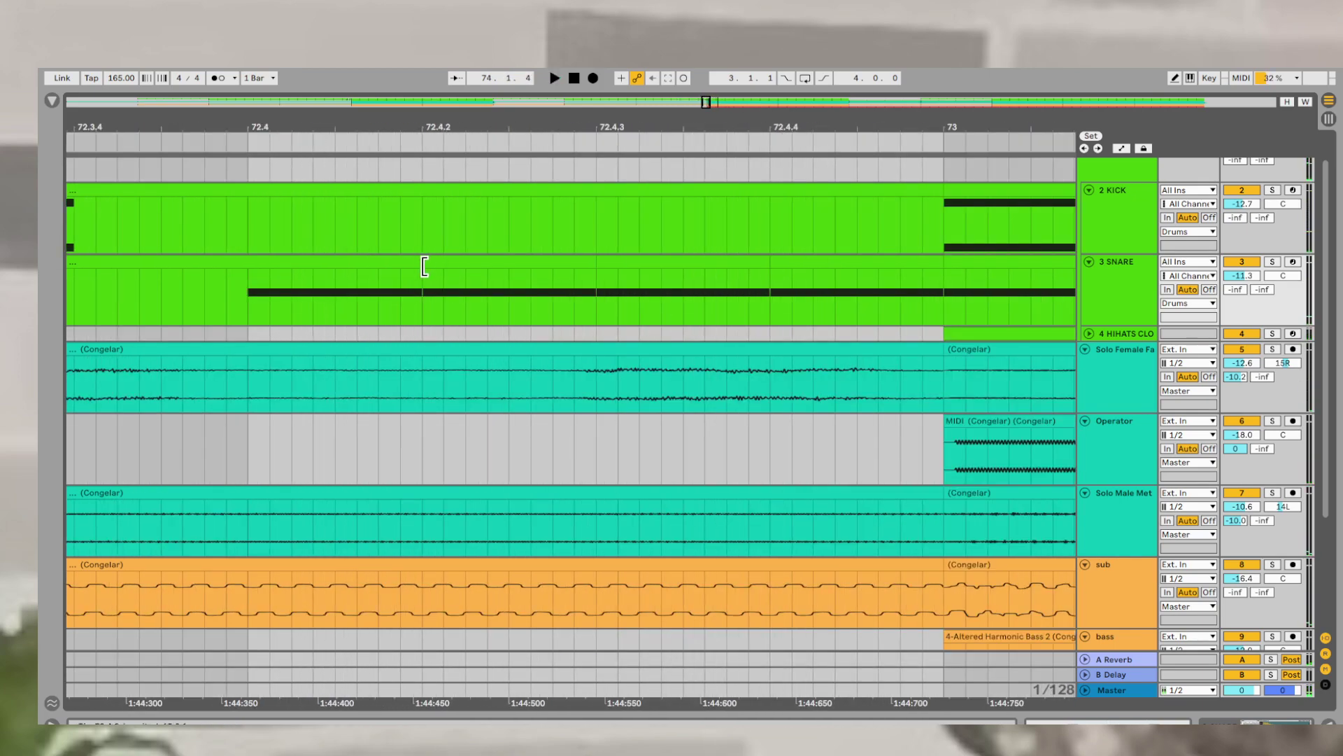
{"action": "left_click", "coordinate": [419, 267]}
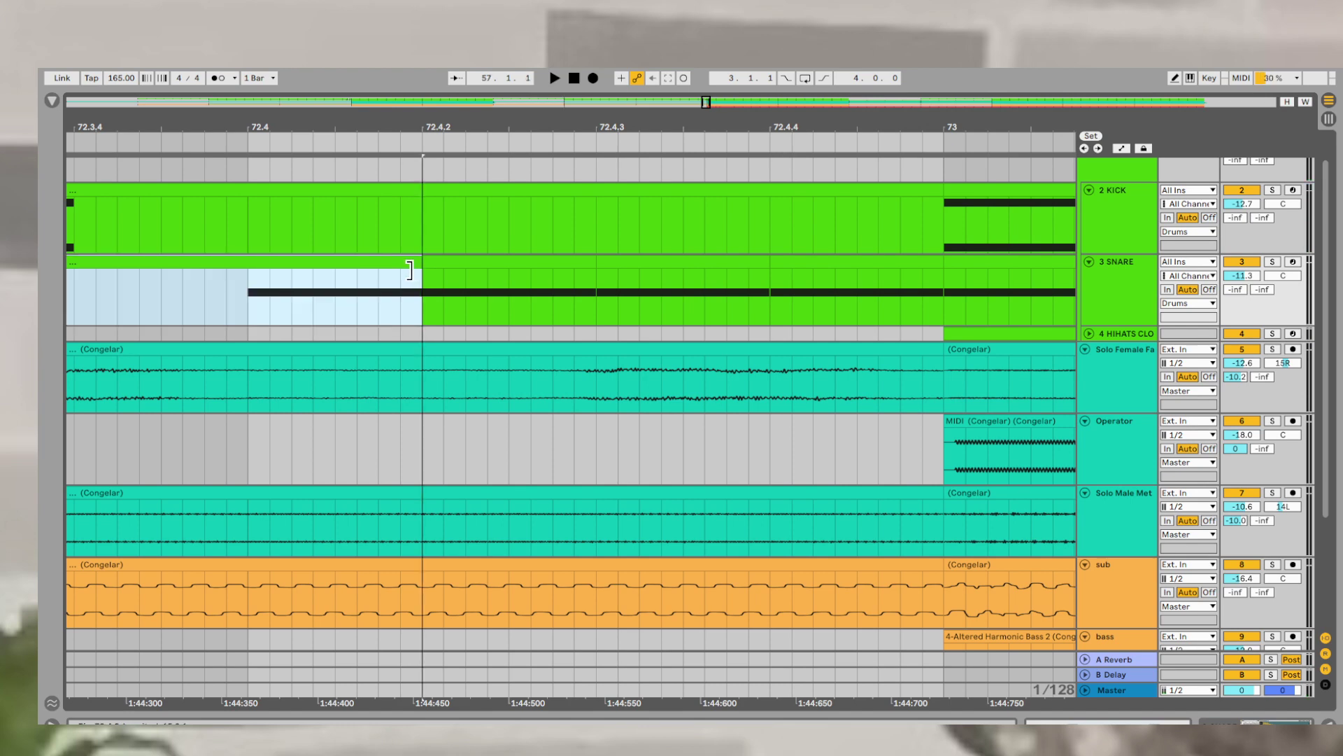
{"action": "left_click_drag", "start_coordinate": [410, 269], "coordinate": [401, 269]}
{"action": "scroll", "coordinate": [408, 280], "scroll_direction": "down", "scroll_amount": 3}
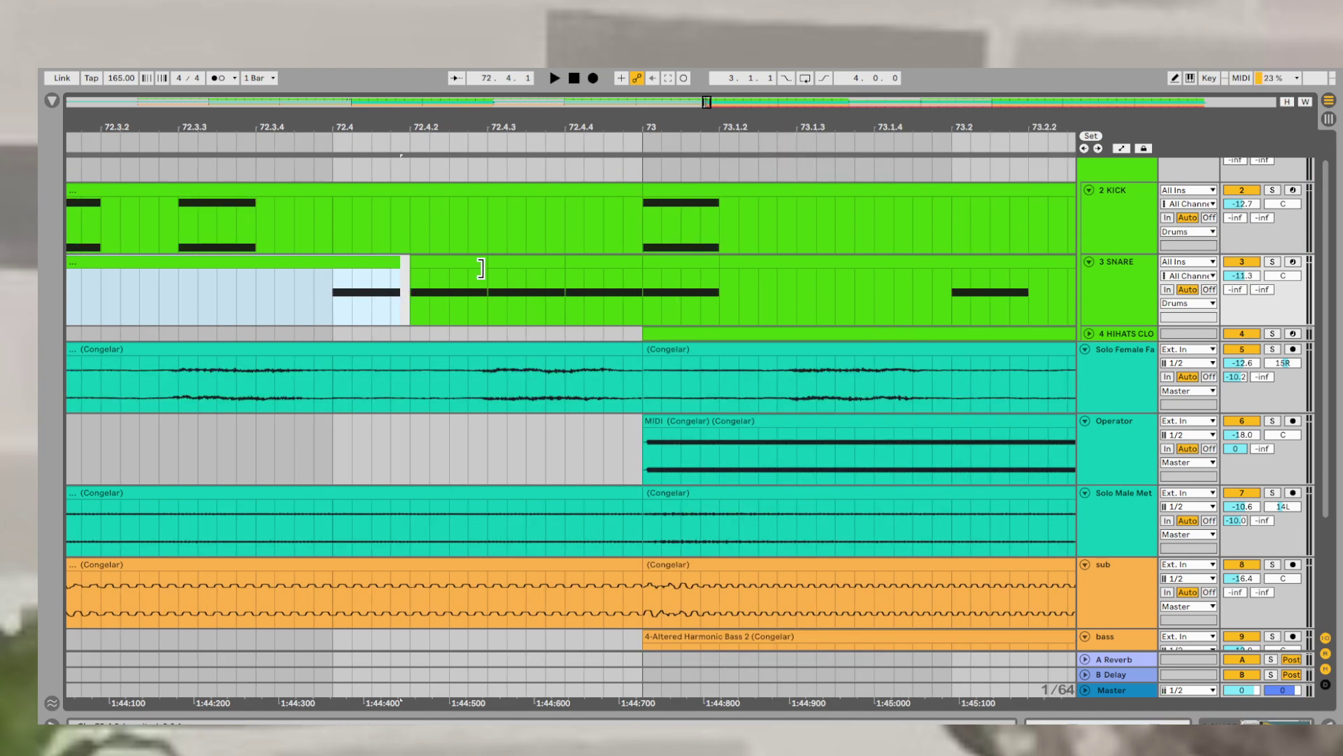
{"action": "left_click_drag", "start_coordinate": [482, 267], "coordinate": [464, 268]}
{"action": "left_click_drag", "start_coordinate": [554, 266], "coordinate": [538, 270]}
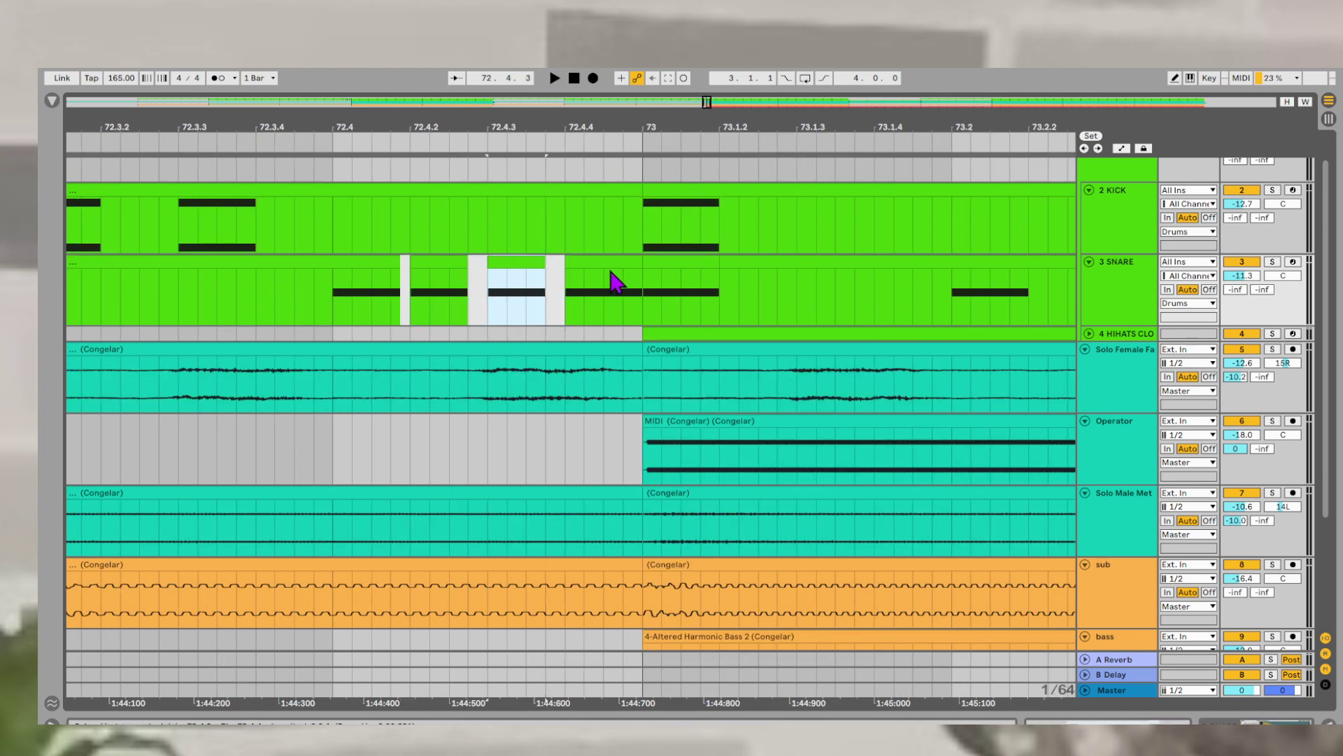
{"action": "left_click_drag", "start_coordinate": [635, 266], "coordinate": [623, 266]}
- Play the shortened snare roll and select the SNARE clip that ends just before 72.4.2
{"action": "left_click", "coordinate": [265, 311]}
{"action": "key", "text": "space"}
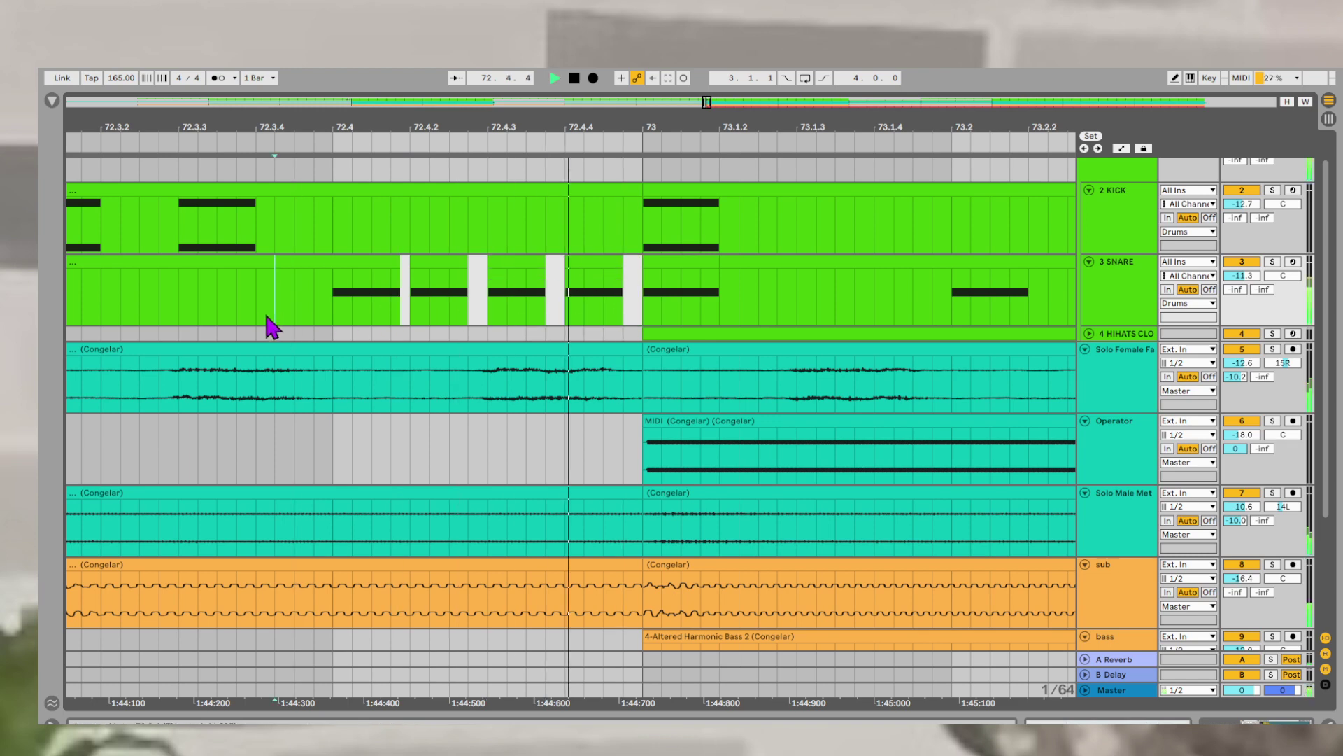
{"action": "left_click", "coordinate": [390, 294]}
{"action": "key", "text": "space"}
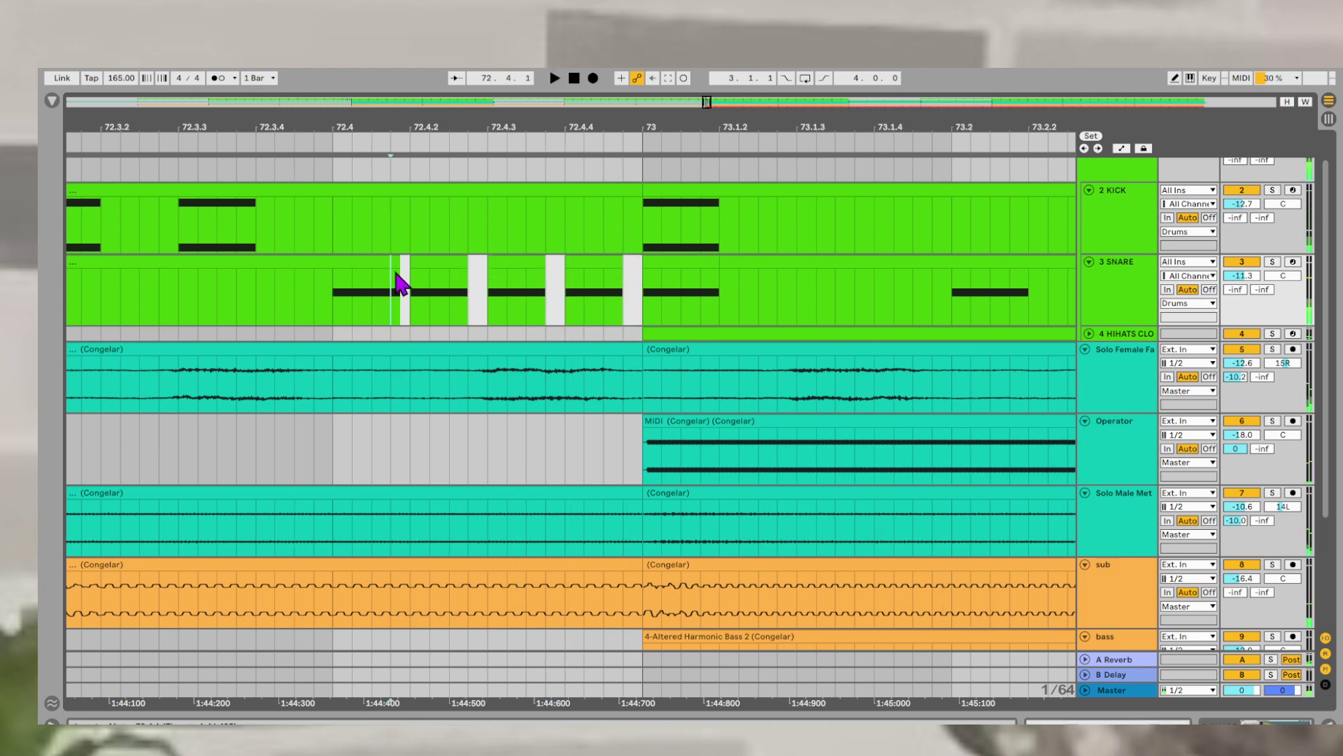
{"action": "key", "text": "a"}
{"action": "left_click", "coordinate": [392, 261]}
{"action": "key", "text": "a"}
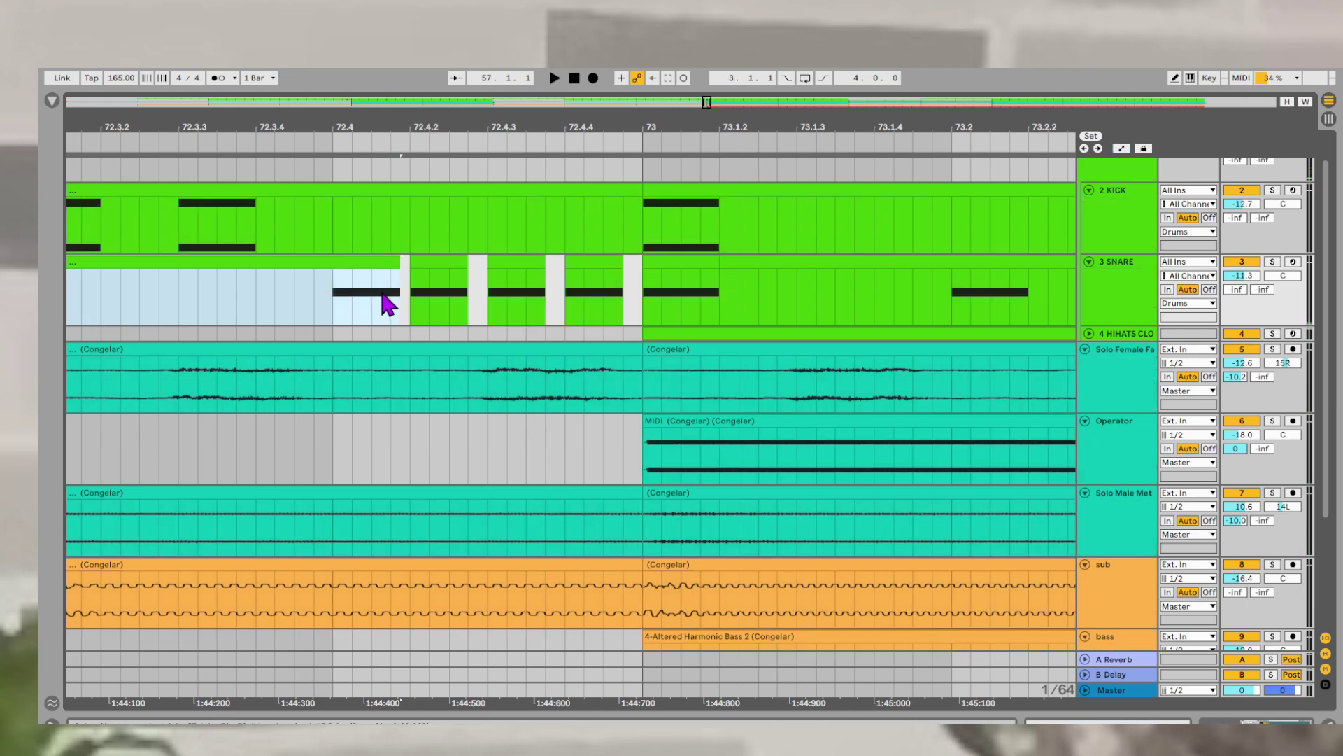
- Inspect the first gap in the snare roll up close and play the roll from 72.3.3
{"action": "scroll", "coordinate": [381, 294], "scroll_direction": "up", "scroll_amount": 3}
{"action": "scroll", "coordinate": [381, 294], "scroll_direction": "up", "scroll_amount": 3}
{"action": "left_click", "coordinate": [381, 294]}
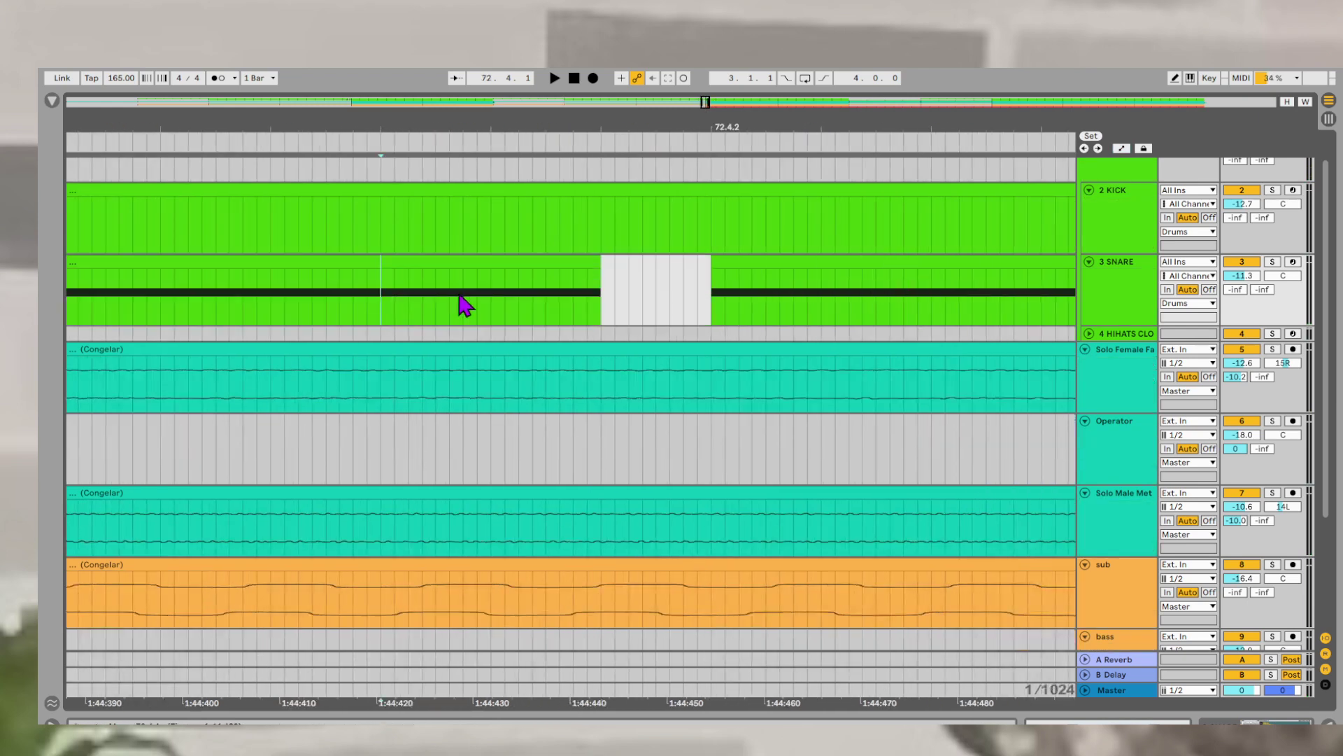
{"action": "left_click", "coordinate": [573, 264]}
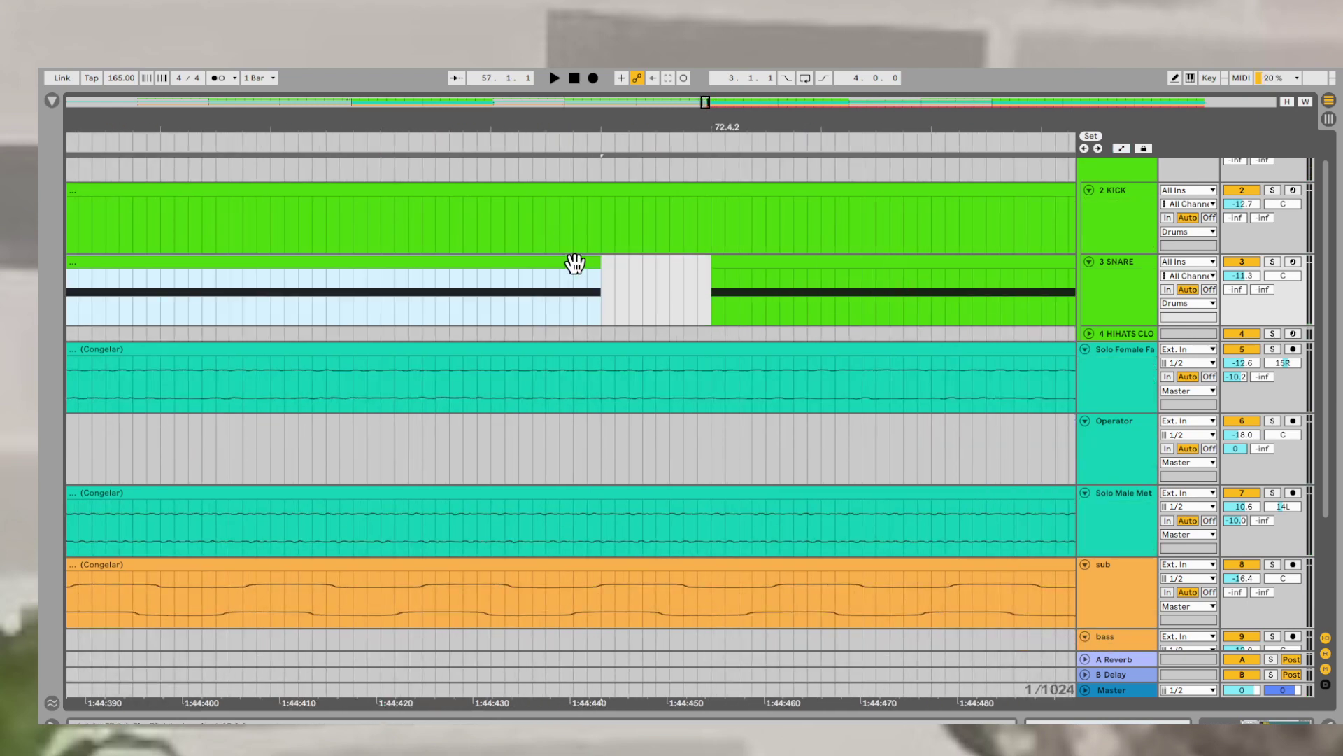
{"action": "left_click", "coordinate": [593, 281]}
{"action": "left_click", "coordinate": [592, 263]}
{"action": "scroll", "coordinate": [592, 263], "scroll_direction": "down", "scroll_amount": 5}
{"action": "left_click", "coordinate": [375, 302]}
{"action": "key", "text": "space"}
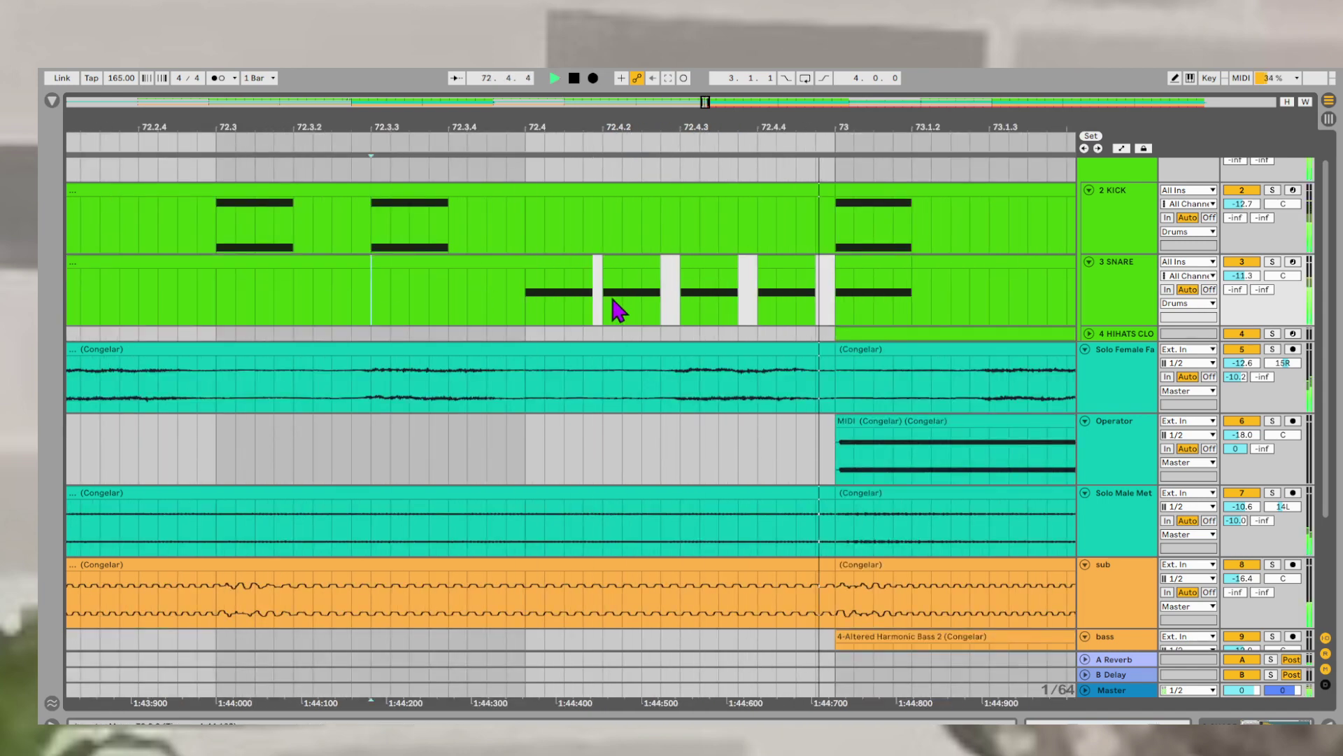
- Show the SNARE track's devices and extend the SNARE clip holding the 72.4 hit back to 72.4.2
{"action": "key", "text": "space"}
{"action": "double_click", "coordinate": [1097, 306]}
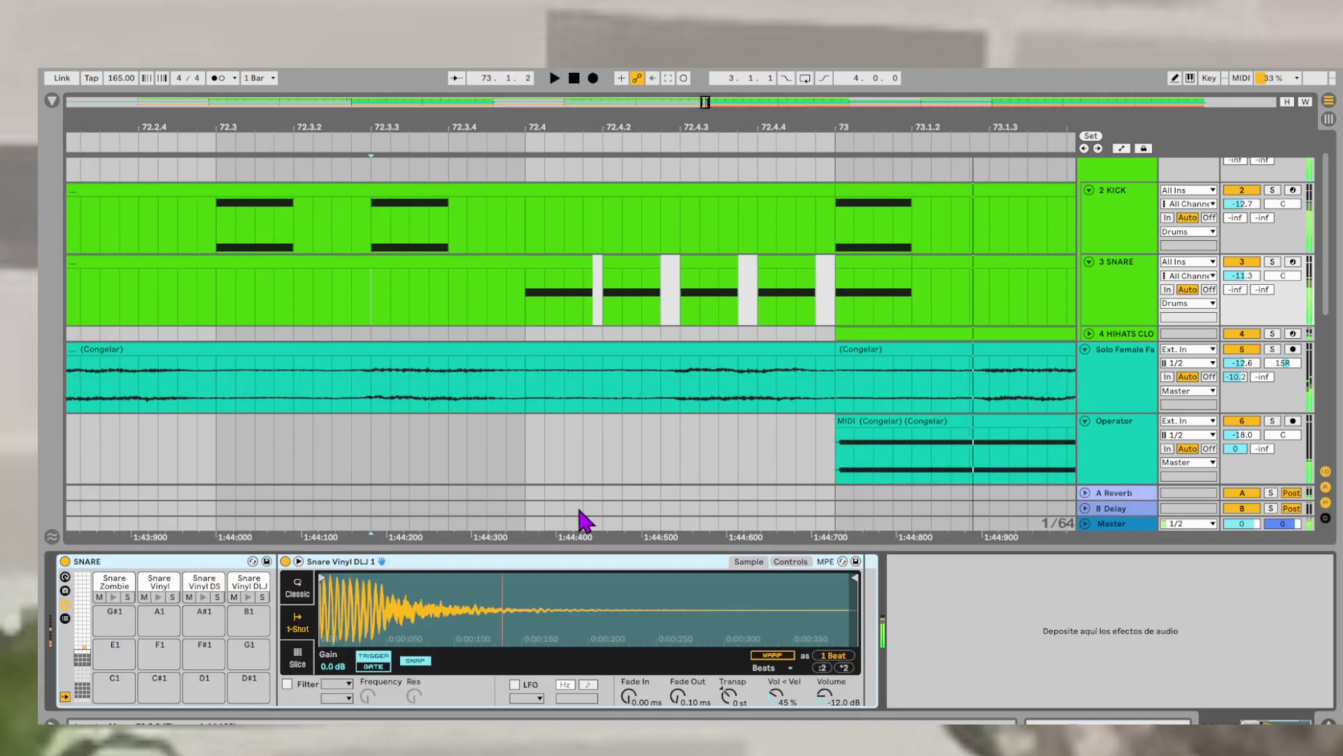
{"action": "key", "text": "space"}
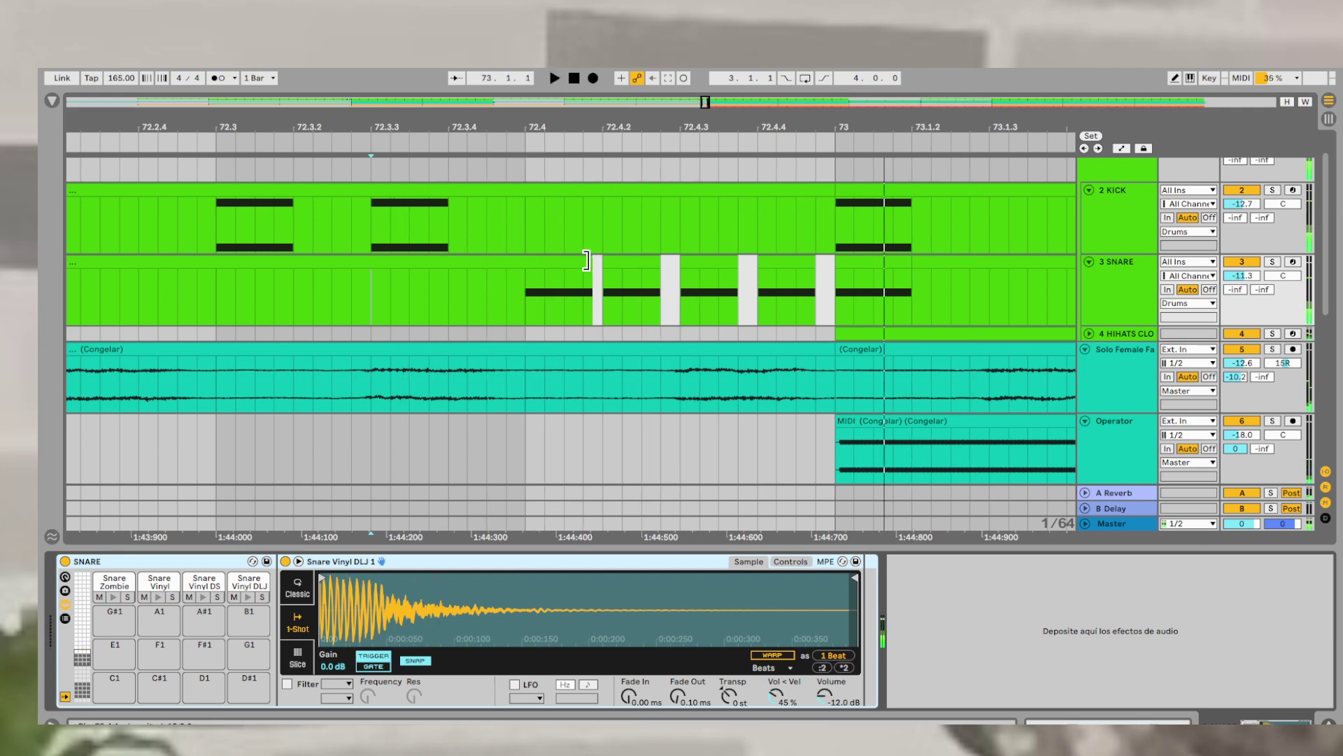
{"action": "left_click_drag", "start_coordinate": [587, 260], "coordinate": [600, 266]}
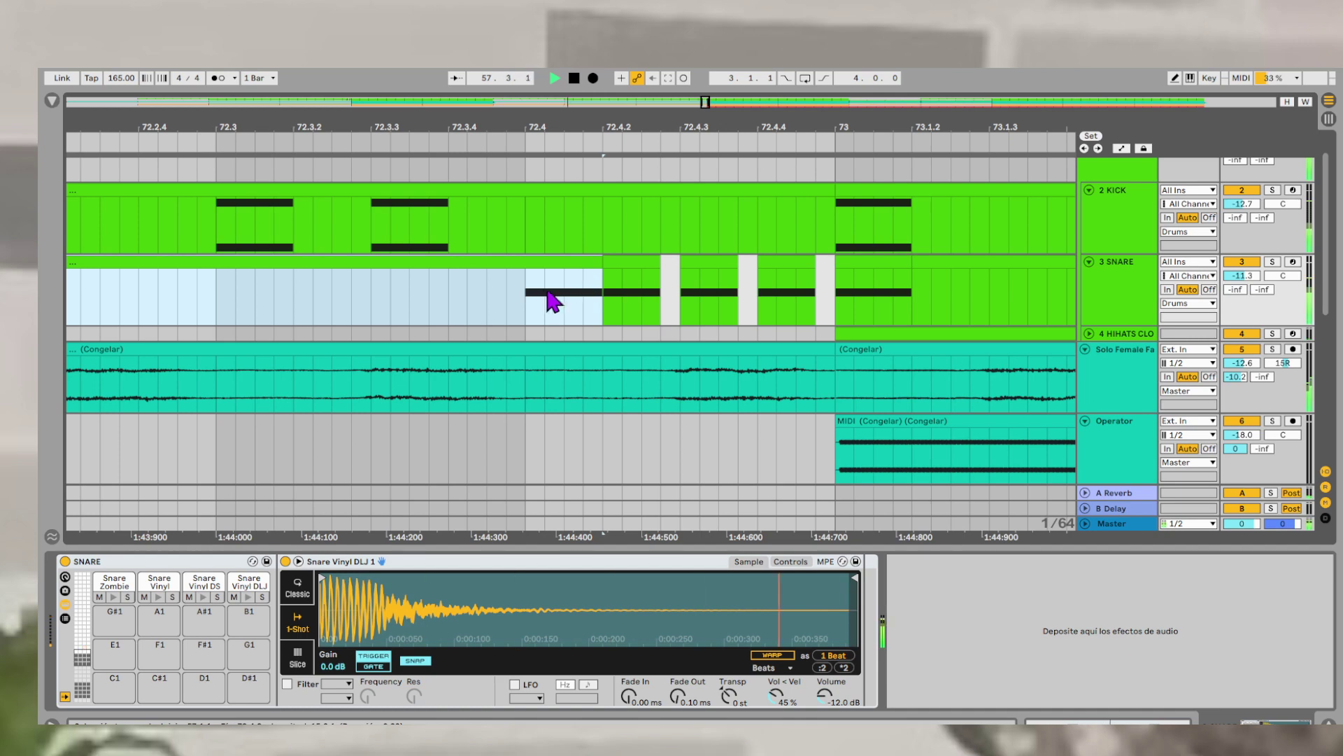
{"action": "key", "text": "space"}
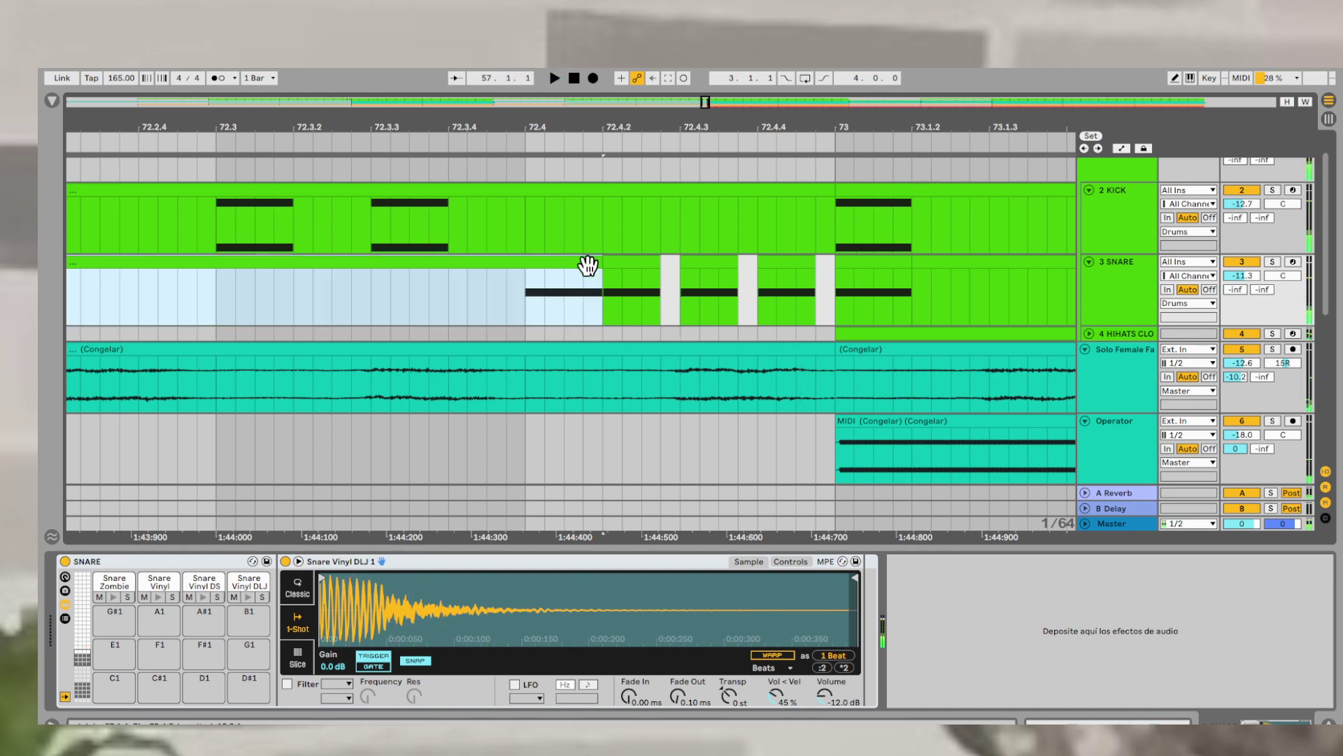
- Replace the shortened snare hits with duplicates of the full 72.4 hit, play the roll, and delete the hit at bar 73
{"action": "left_click", "coordinate": [525, 318]}
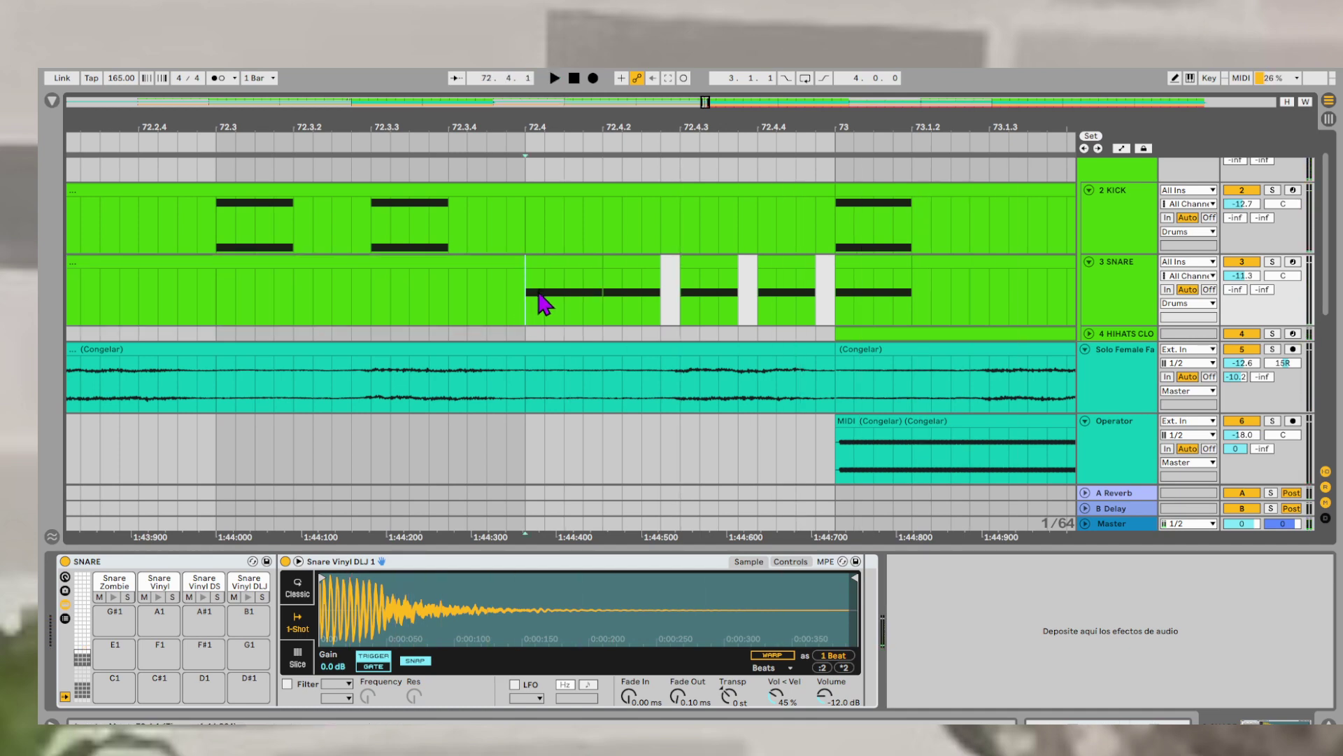
{"action": "left_click", "coordinate": [560, 265]}
{"action": "key", "text": "ctrl+d"}
{"action": "key", "text": "ctrl+d"}
{"action": "key", "text": "ctrl+d"}
{"action": "key", "text": "ctrl+d"}
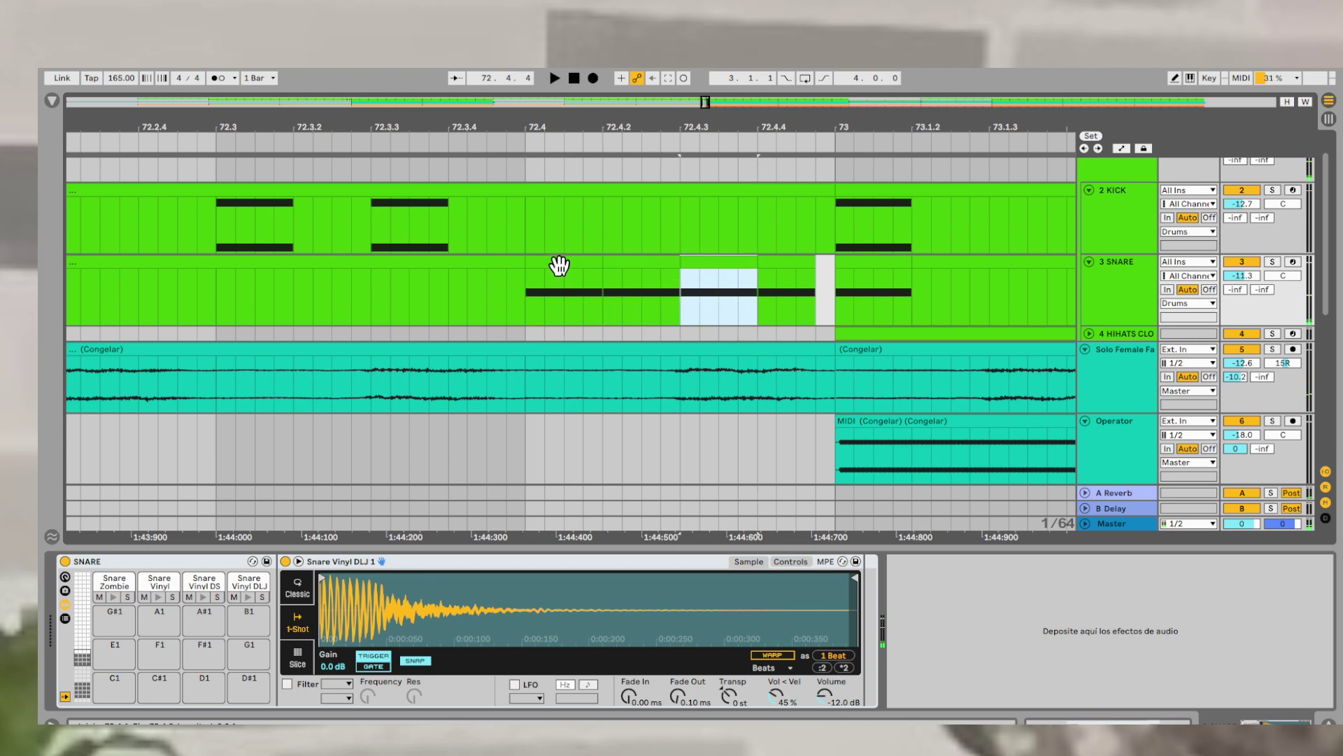
{"action": "left_click", "coordinate": [371, 302]}
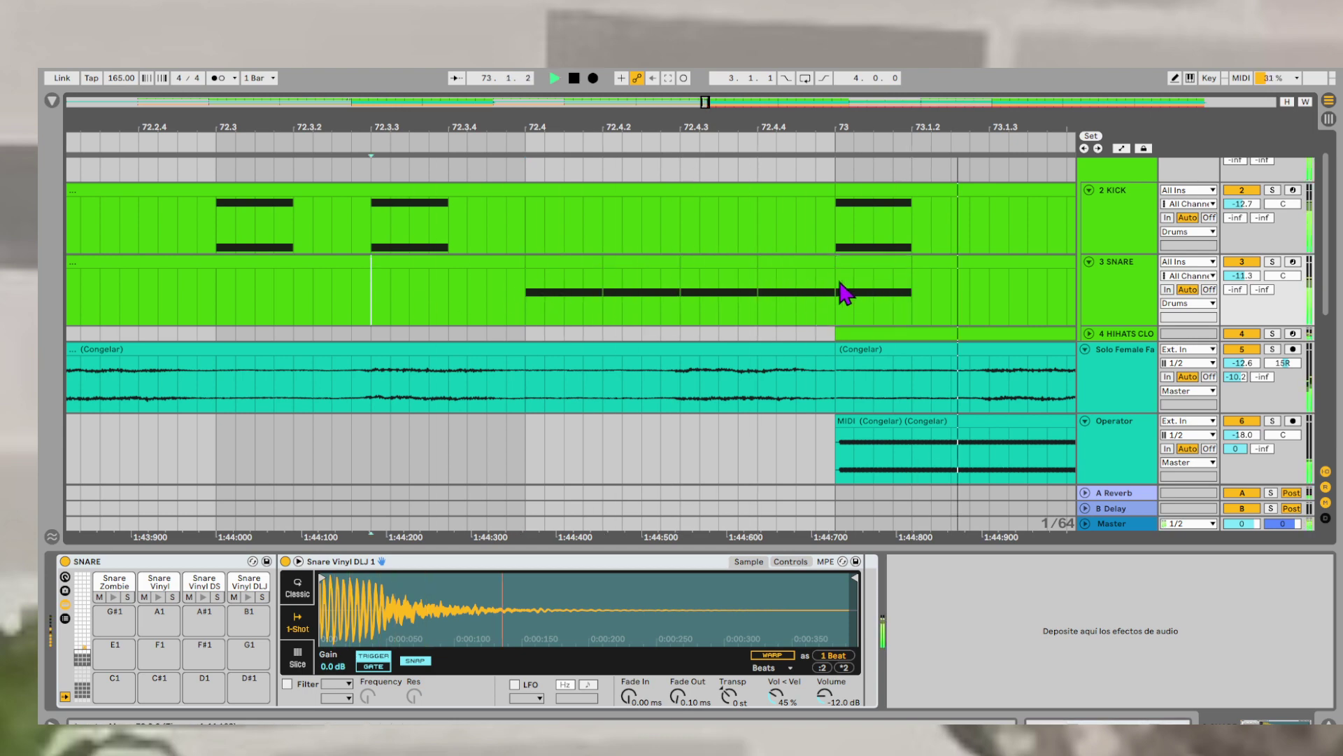
{"action": "left_click", "coordinate": [855, 266]}
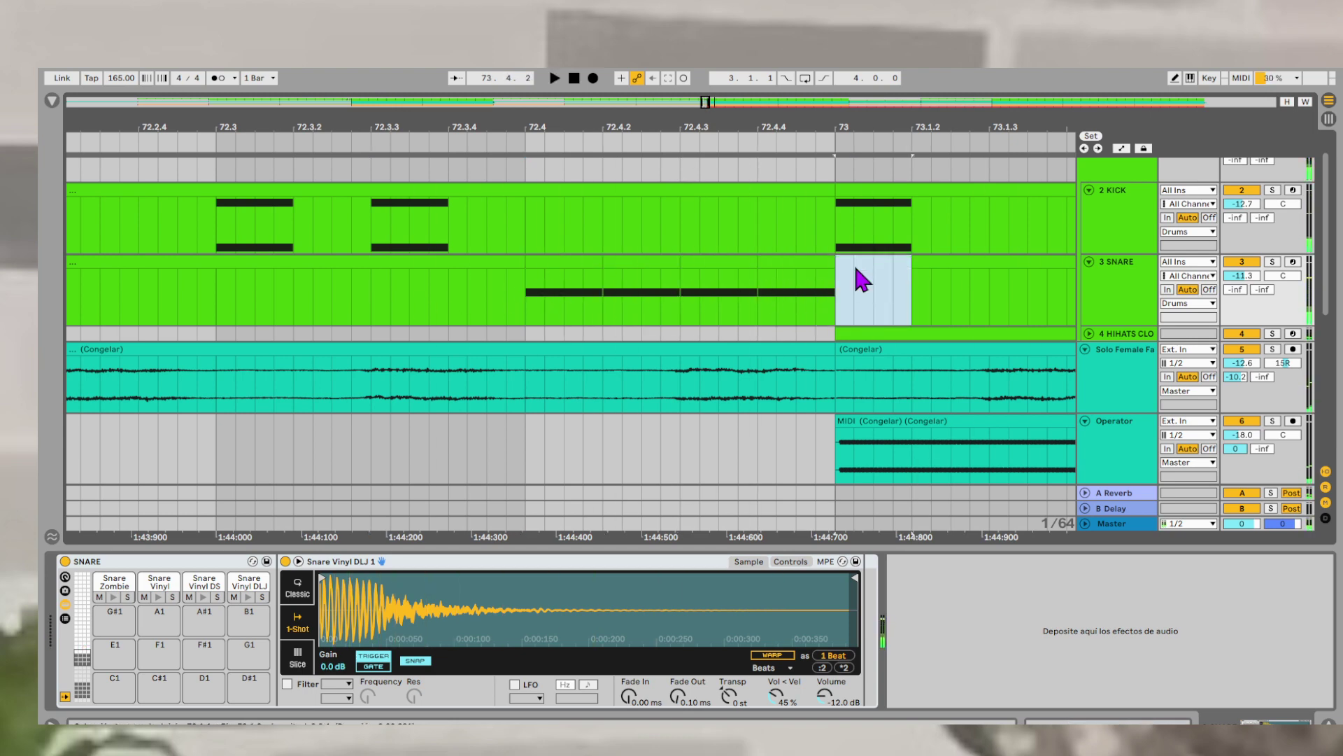
- Play the kick and snare fill from 72.3 into bar 73
{"action": "key", "text": "space"}
{"action": "key", "text": "space"}
{"action": "key", "text": "space"}
{"action": "scroll", "coordinate": [216, 260], "scroll_direction": "down", "scroll_amount": 2}
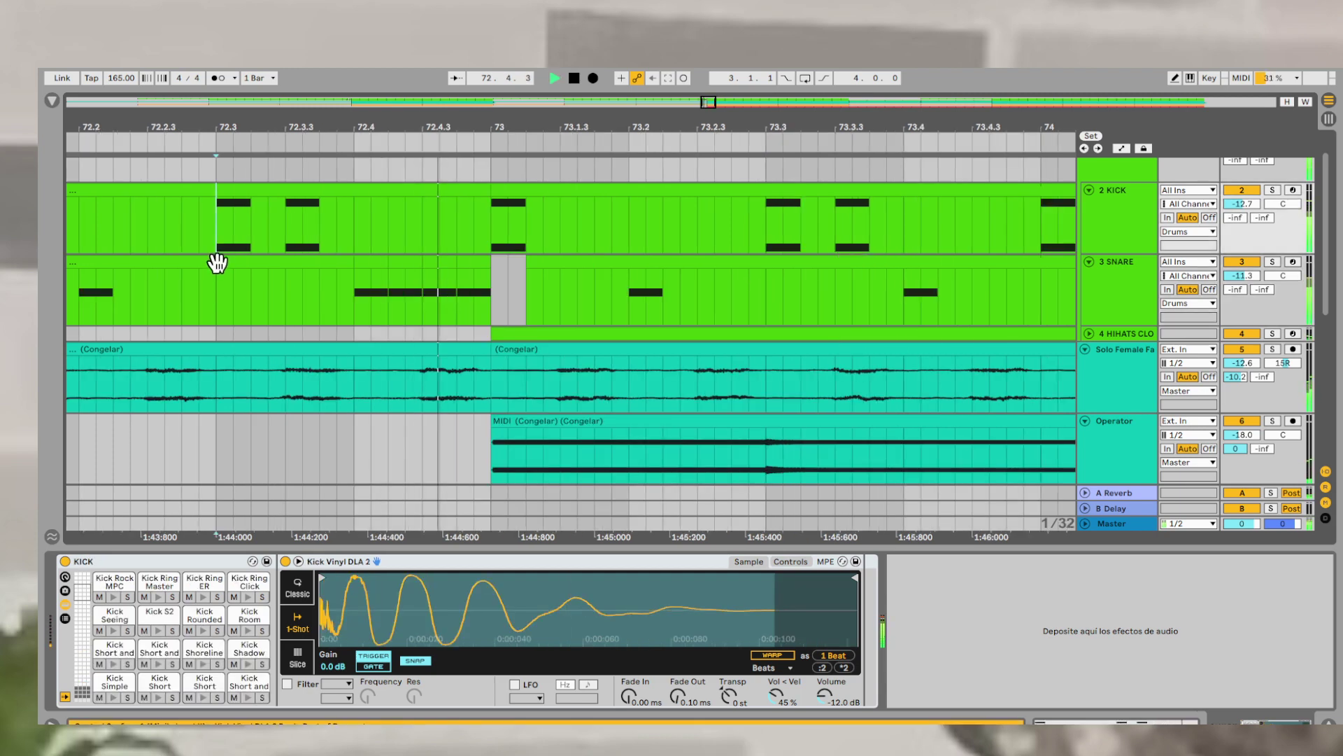
{"action": "key", "text": "space"}
{"action": "key", "text": "space"}
- Play the lead-in to the bar 73 section change again from bar 70, with the whole arrangement in view
{"action": "scroll", "coordinate": [410, 287], "scroll_direction": "down", "scroll_amount": 3}
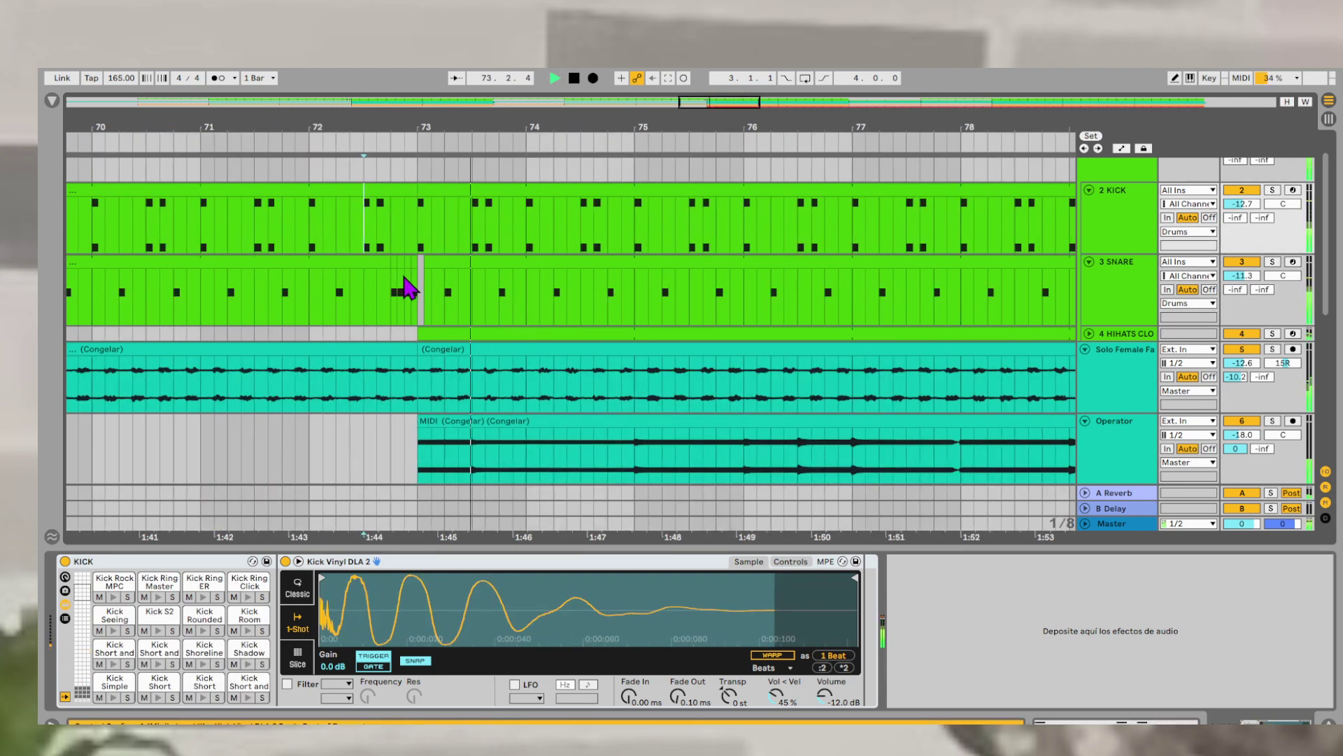
{"action": "scroll", "coordinate": [404, 280], "scroll_direction": "down", "scroll_amount": 4}
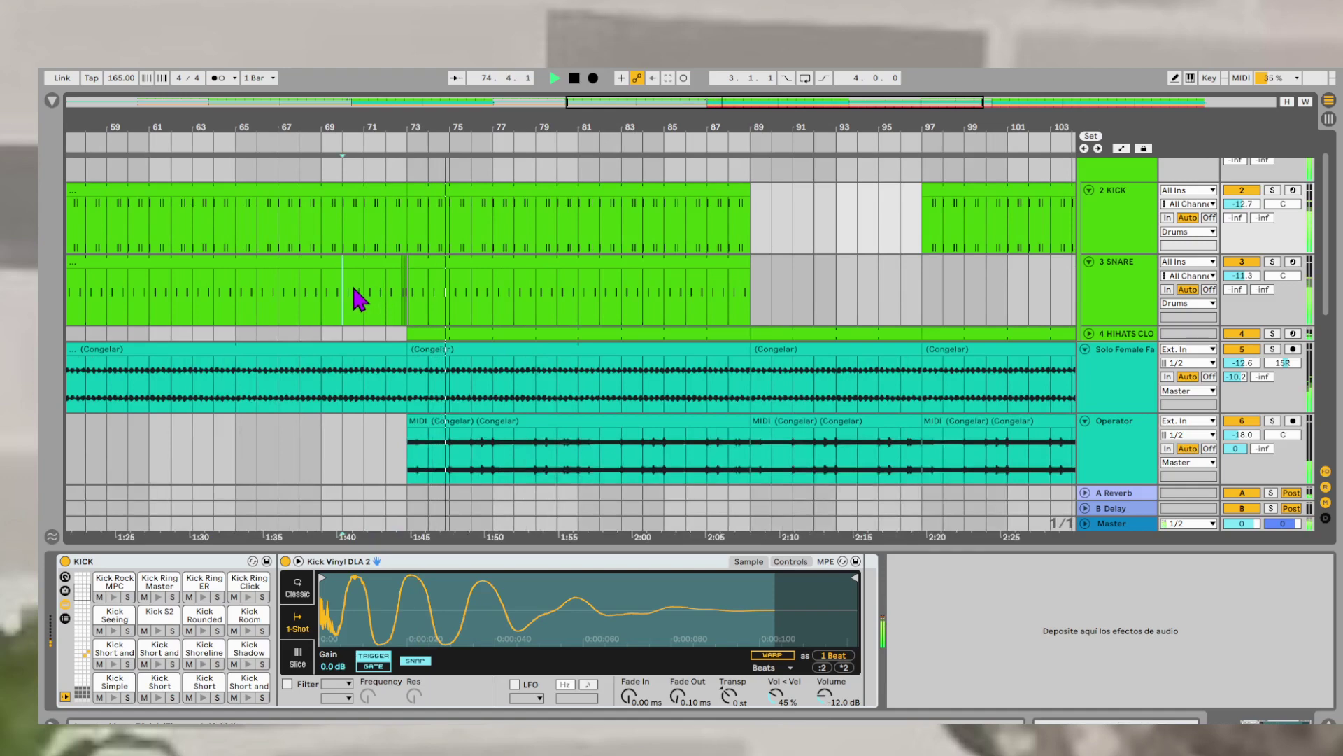
{"action": "left_click", "coordinate": [353, 289]}
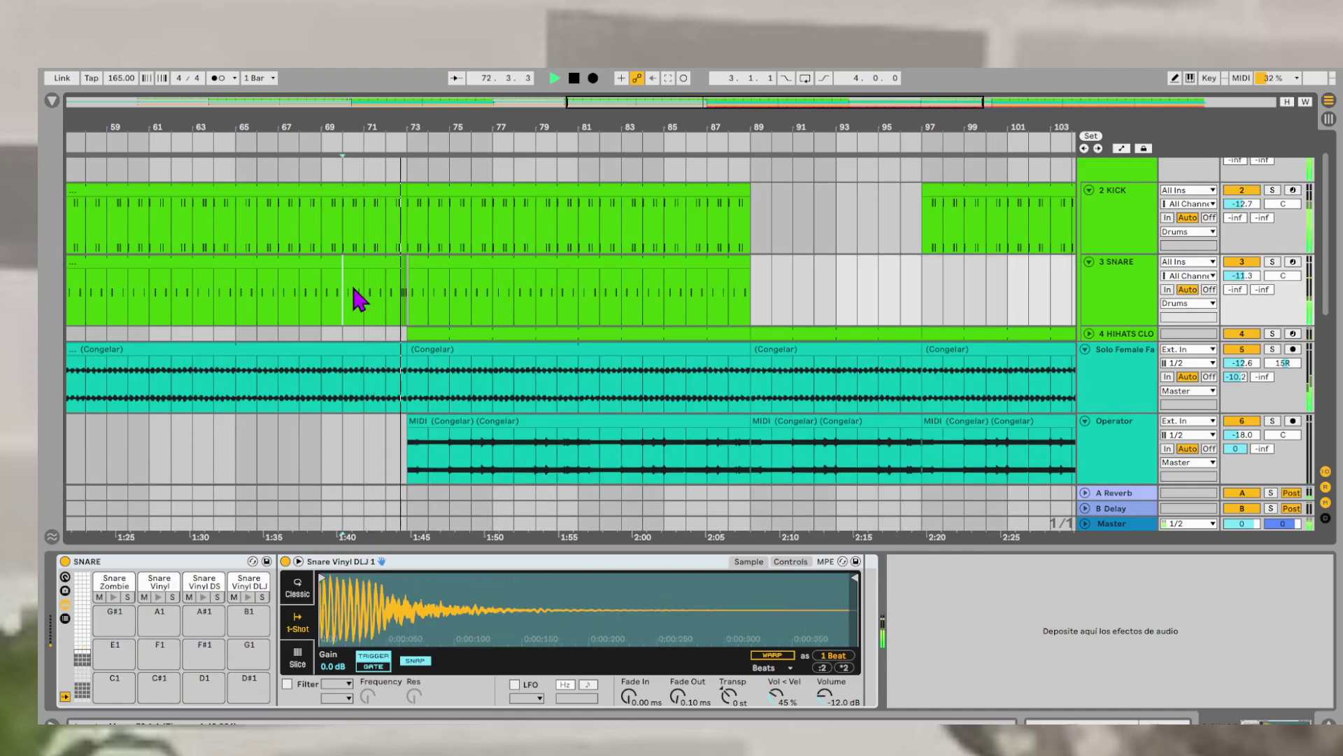
{"action": "scroll", "coordinate": [543, 291], "scroll_direction": "down", "scroll_amount": 2}
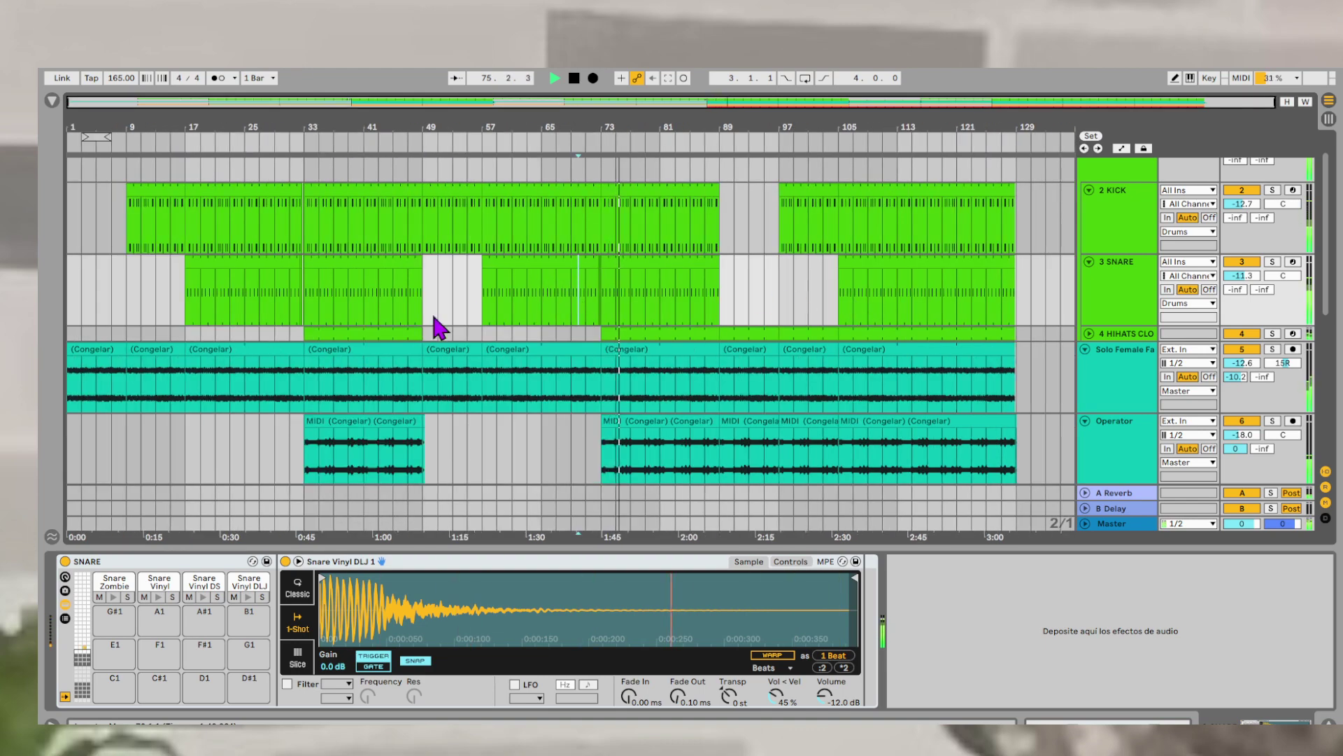
{"action": "scroll", "coordinate": [364, 334], "scroll_direction": "down", "scroll_amount": 1}
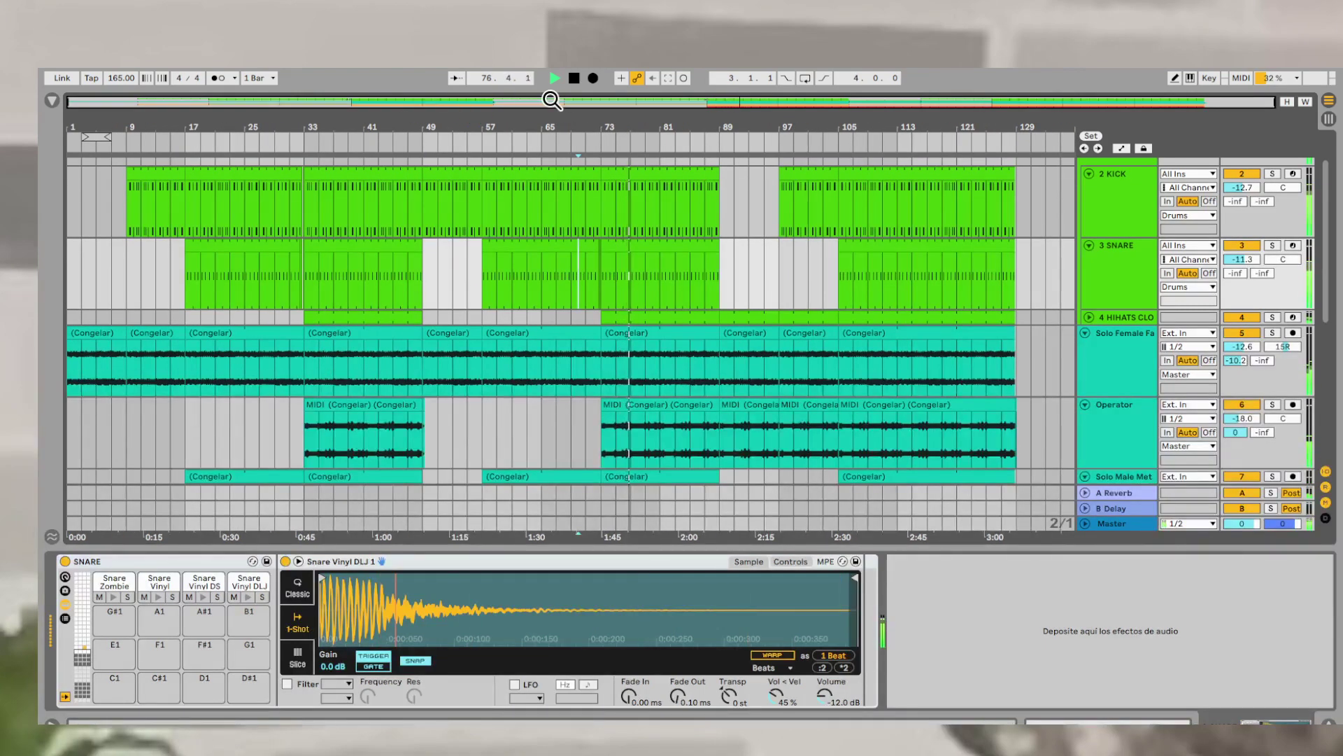
- Start playback from the beginning of the song and fold the Drums group after expanding its HIHATS track
{"action": "left_click", "coordinate": [554, 79]}
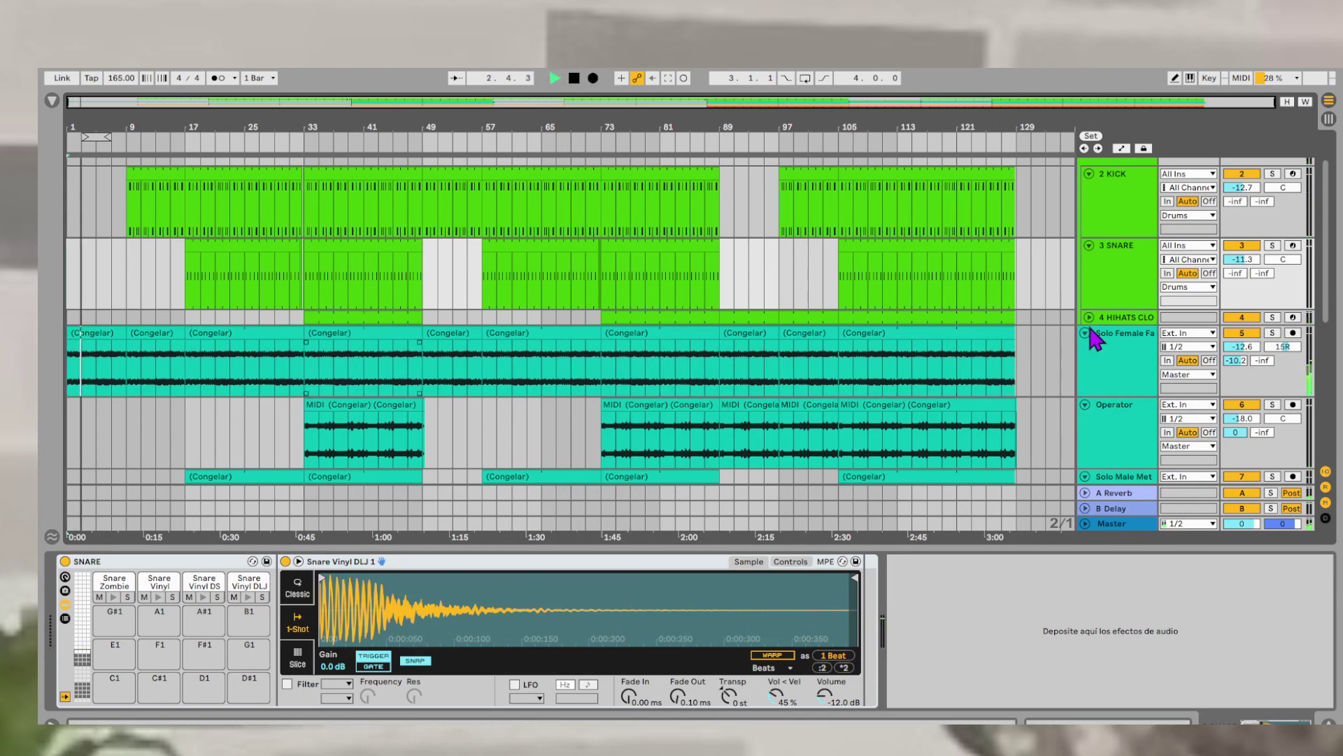
{"action": "scroll", "coordinate": [1095, 340], "scroll_direction": "up", "scroll_amount": 3}
{"action": "left_click", "coordinate": [1128, 179]}
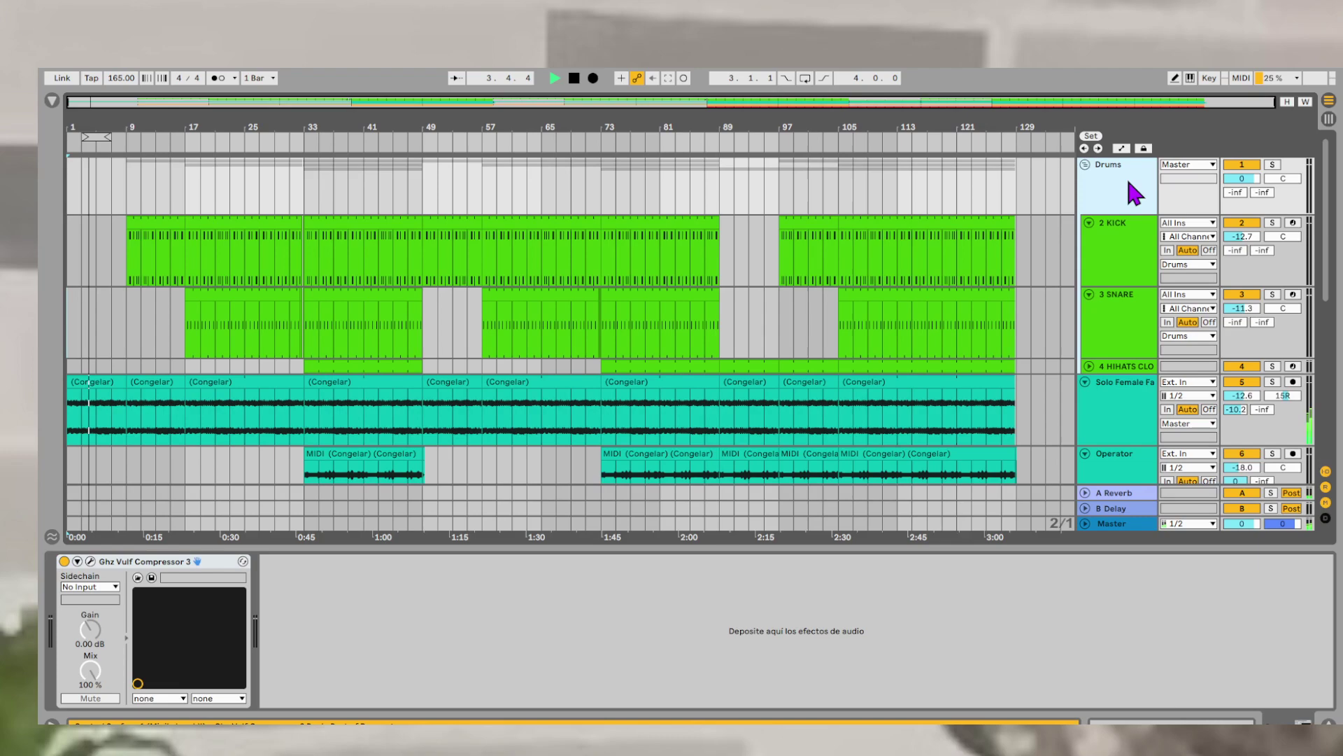
{"action": "left_click", "coordinate": [1089, 367]}
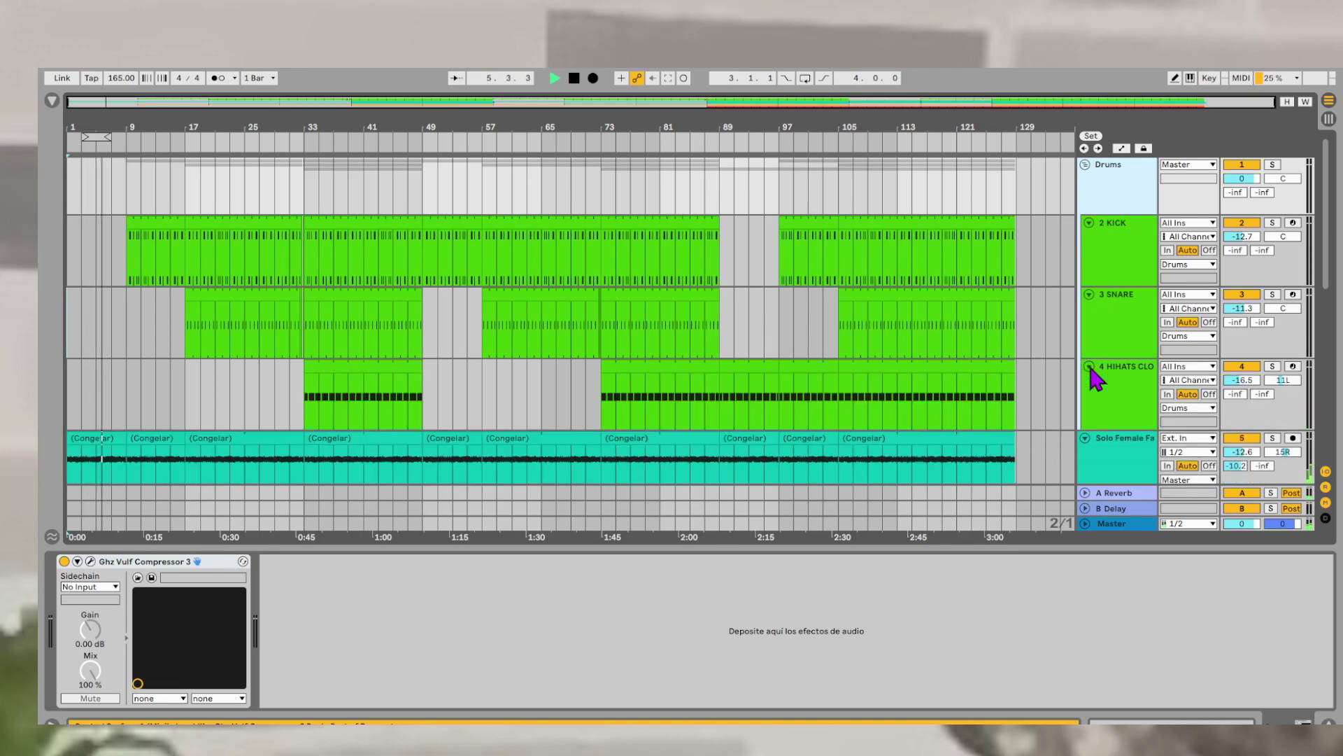
{"action": "left_click", "coordinate": [1087, 165]}
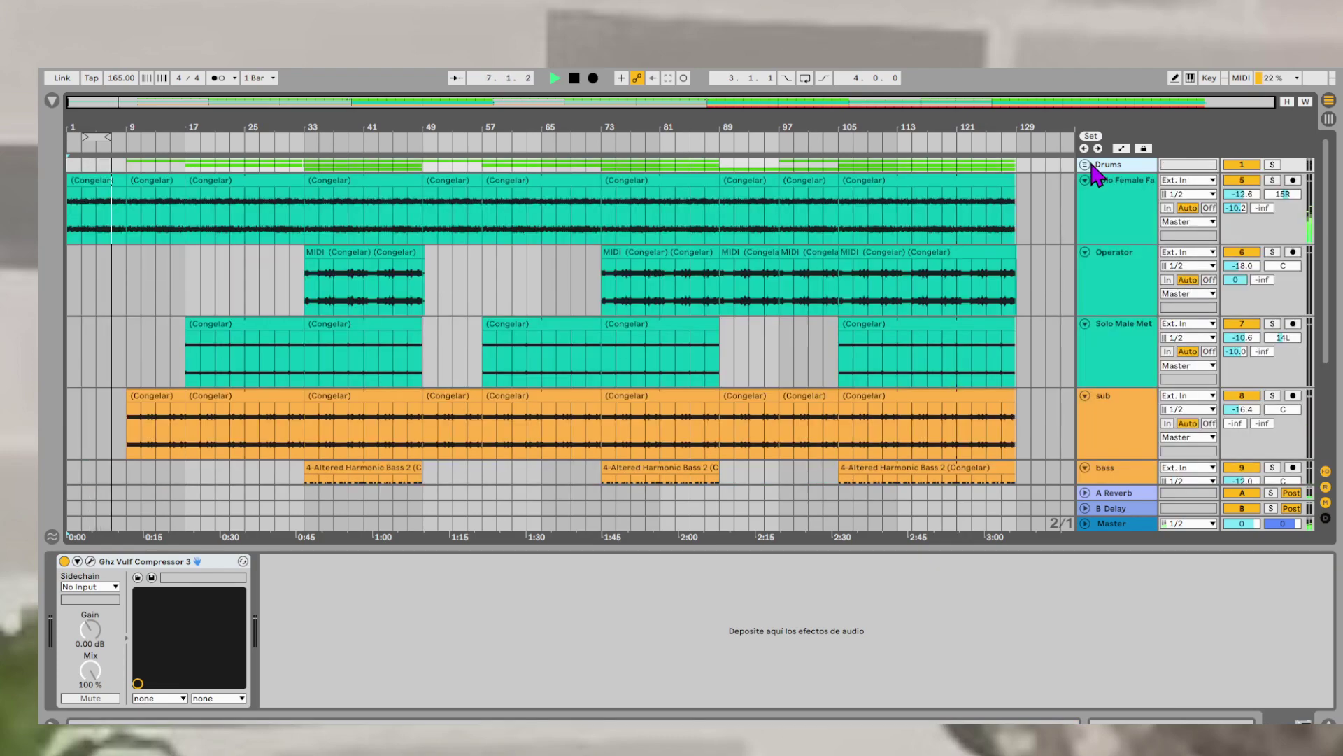
- Move the sub and bass tracks together to directly below the Drums group, above the Solo Female track
{"action": "left_click", "coordinate": [1115, 184]}
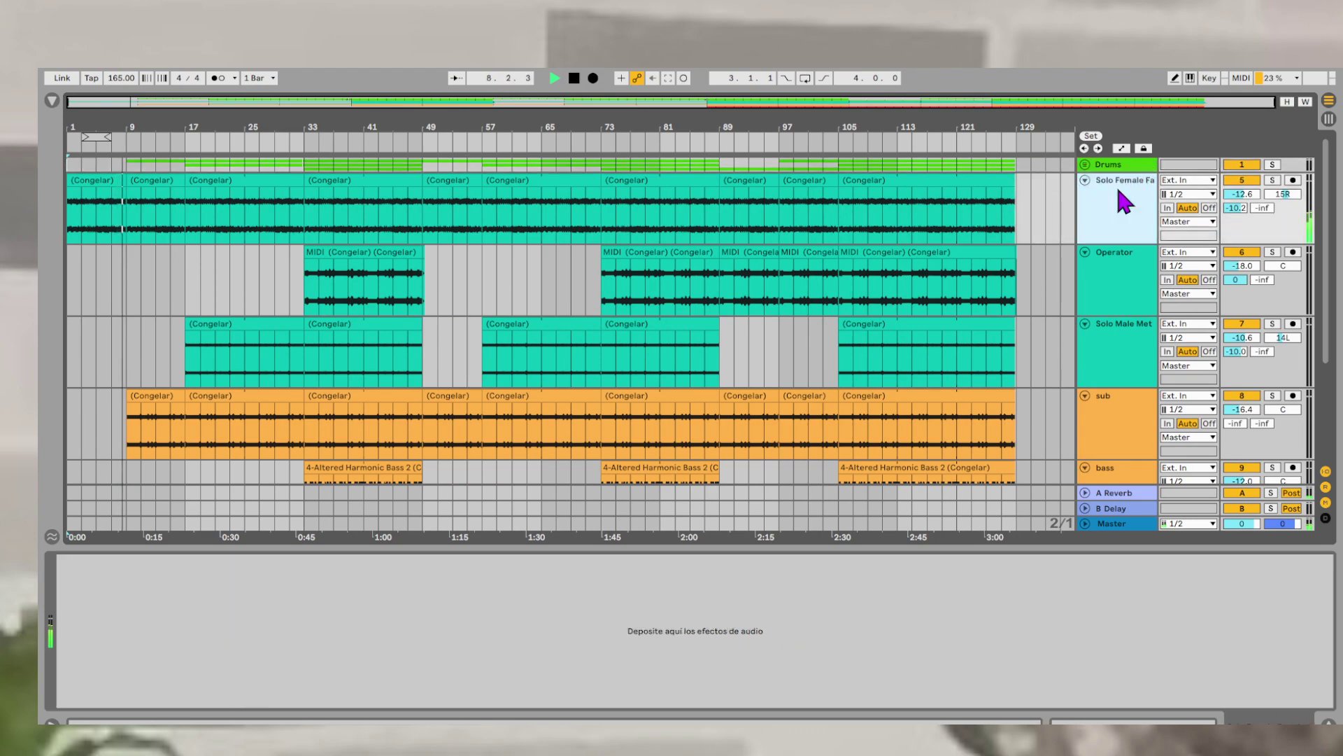
{"action": "scroll", "coordinate": [1107, 415], "scroll_direction": "down", "scroll_amount": 2}
{"action": "left_click", "coordinate": [1113, 396]}
{"action": "left_click", "coordinate": [1114, 361], "text": "shift"}
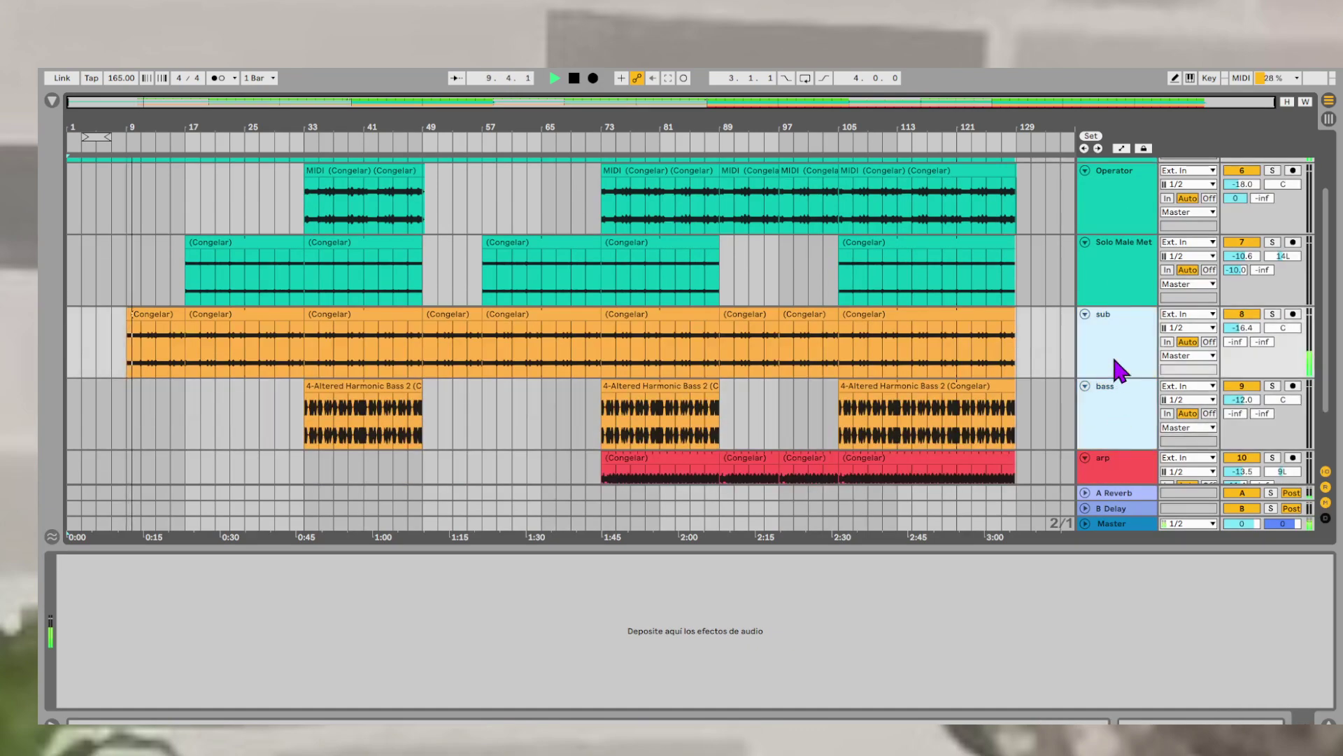
{"action": "scroll", "coordinate": [1114, 359], "scroll_direction": "up", "scroll_amount": 2}
{"action": "left_click_drag", "start_coordinate": [1122, 409], "coordinate": [1135, 199]}
{"action": "left_click", "coordinate": [1123, 288]}
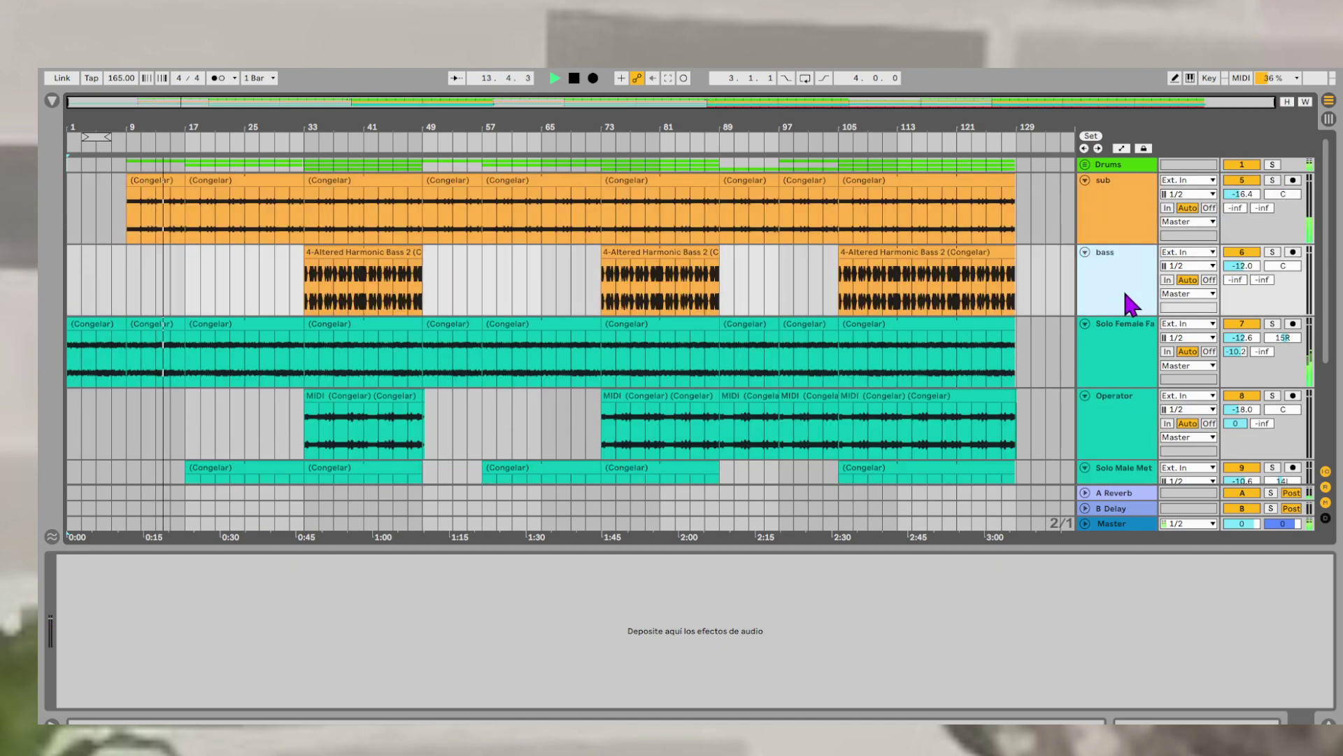
{"action": "left_click", "coordinate": [1109, 223]}
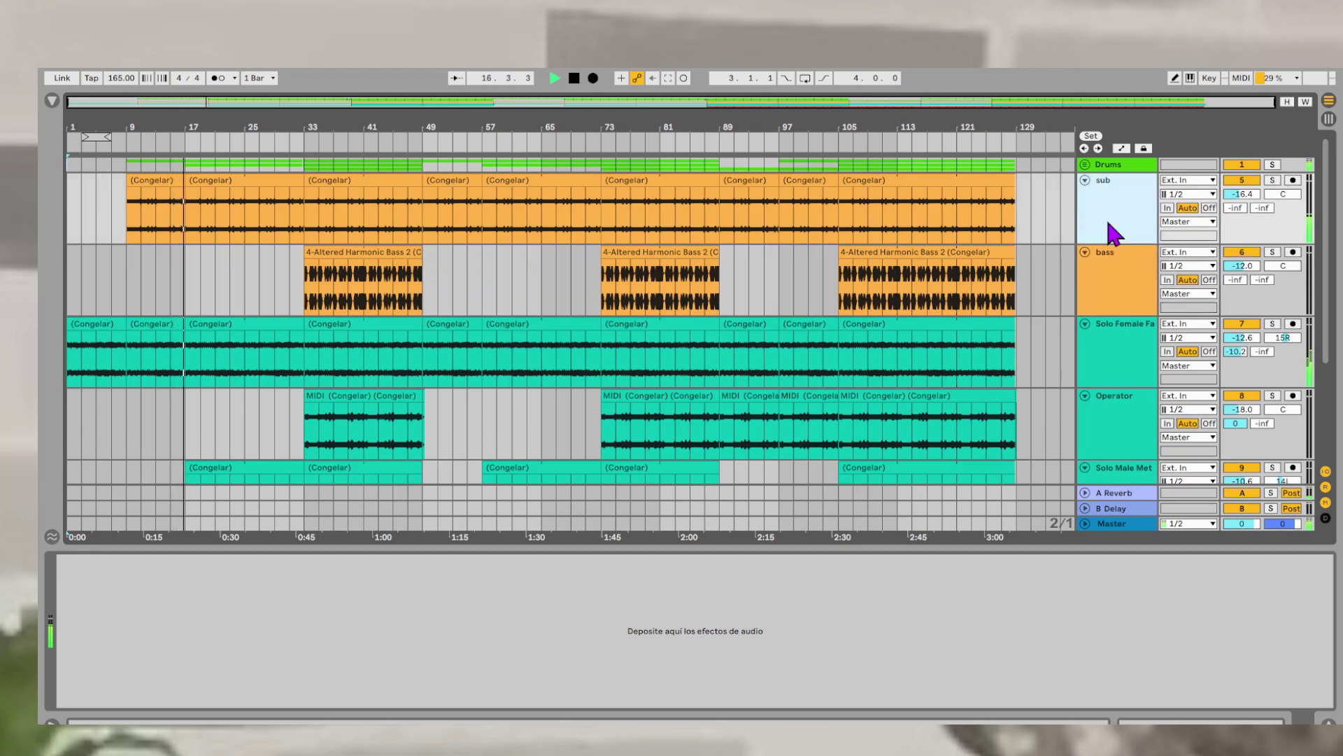
- Set the Solo Male track's volume to -9.6 dB and the Solo Female track's volume to -12.7 dB
{"action": "scroll", "coordinate": [300, 345], "scroll_direction": "down", "scroll_amount": 4}
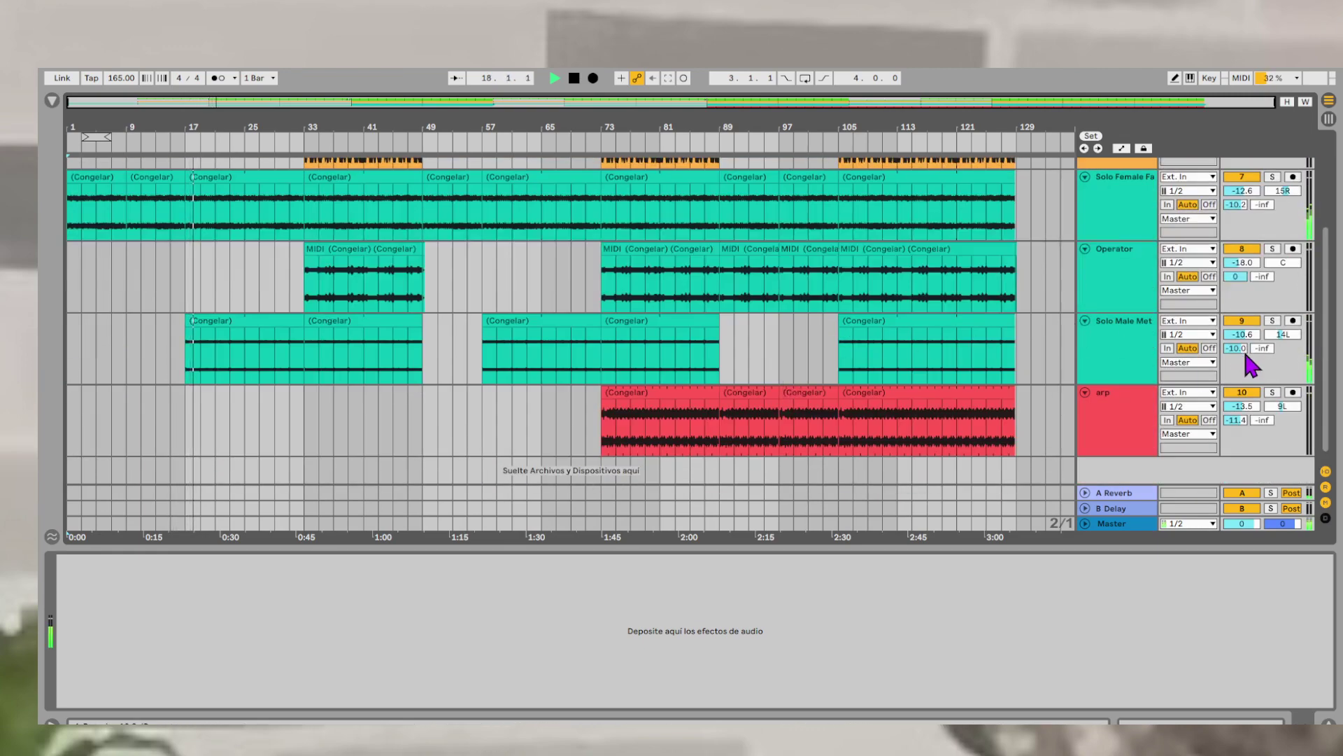
{"action": "left_click", "coordinate": [1124, 358]}
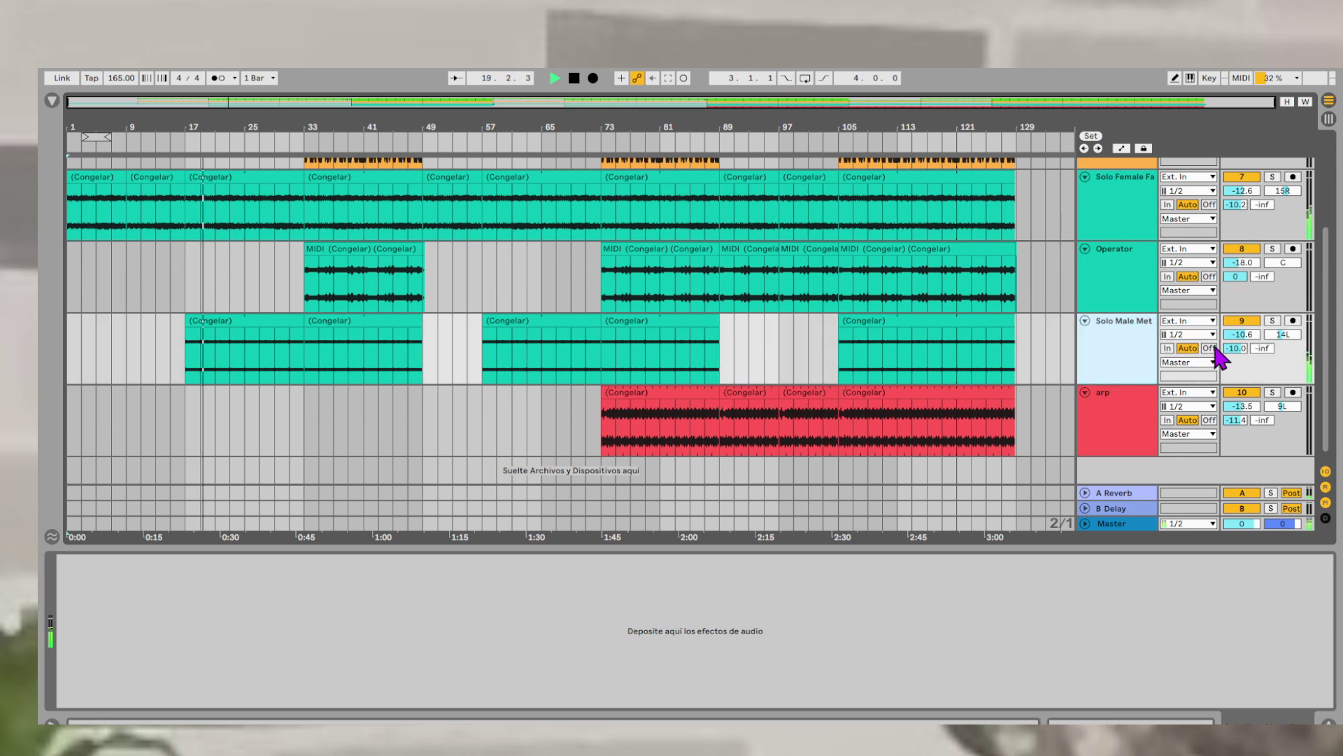
{"action": "left_click_drag", "start_coordinate": [1235, 336], "coordinate": [1235, 329]}
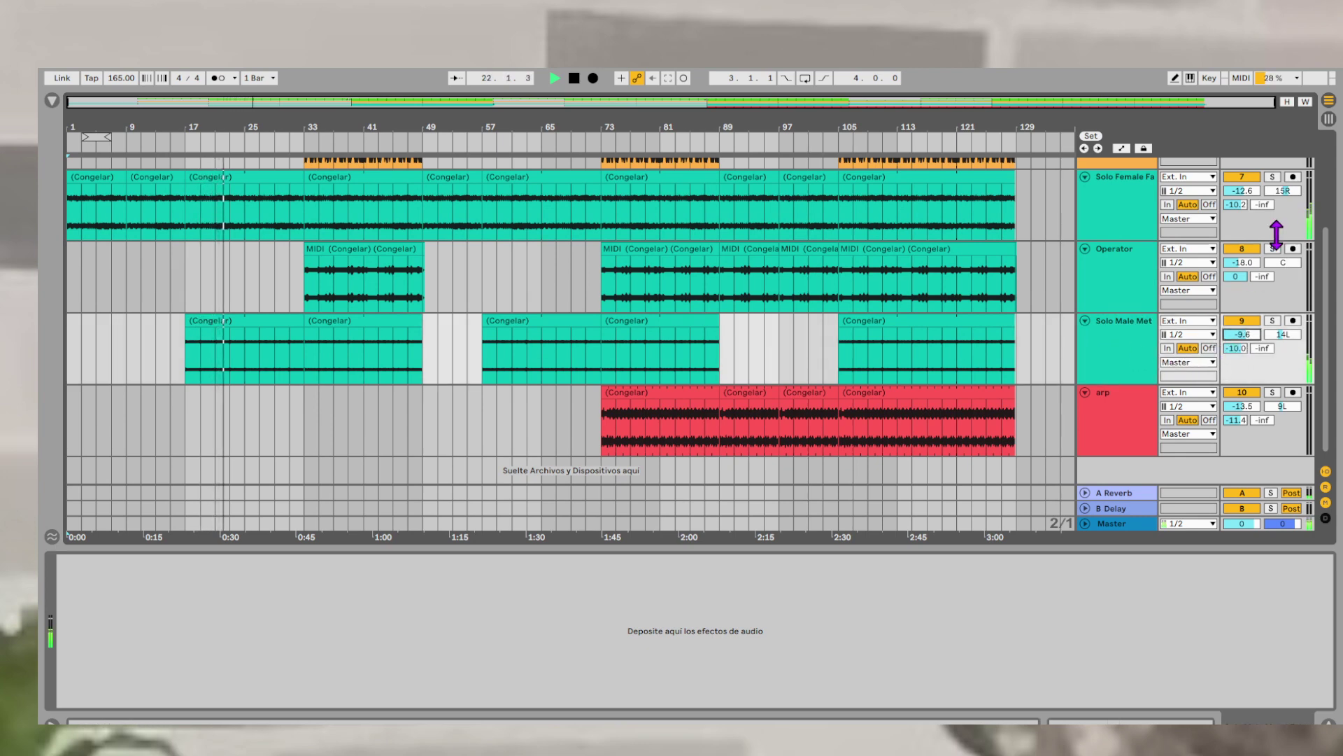
{"action": "left_click", "coordinate": [1242, 190]}
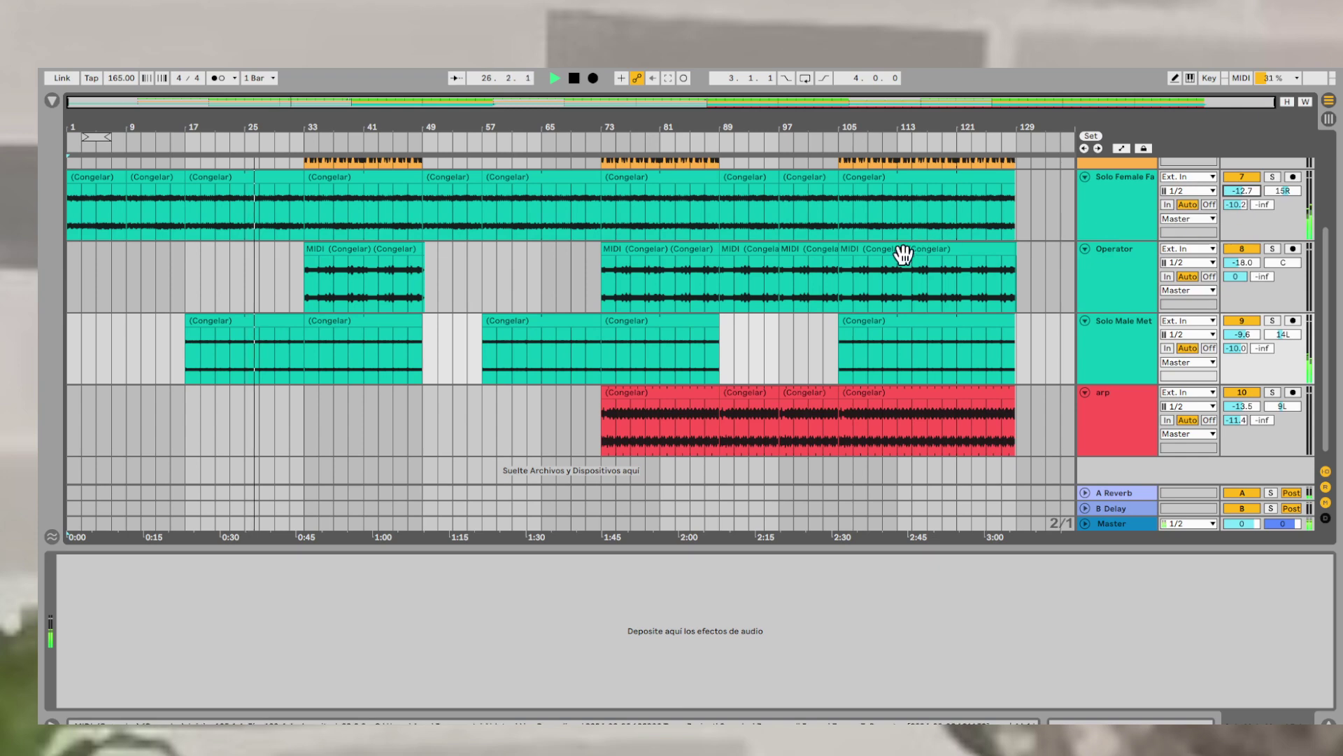
- Group the Solo Female, Operator and Solo Male tracks, rename the group "sintes" and fold it
{"action": "scroll", "coordinate": [616, 332], "scroll_direction": "up", "scroll_amount": 3}
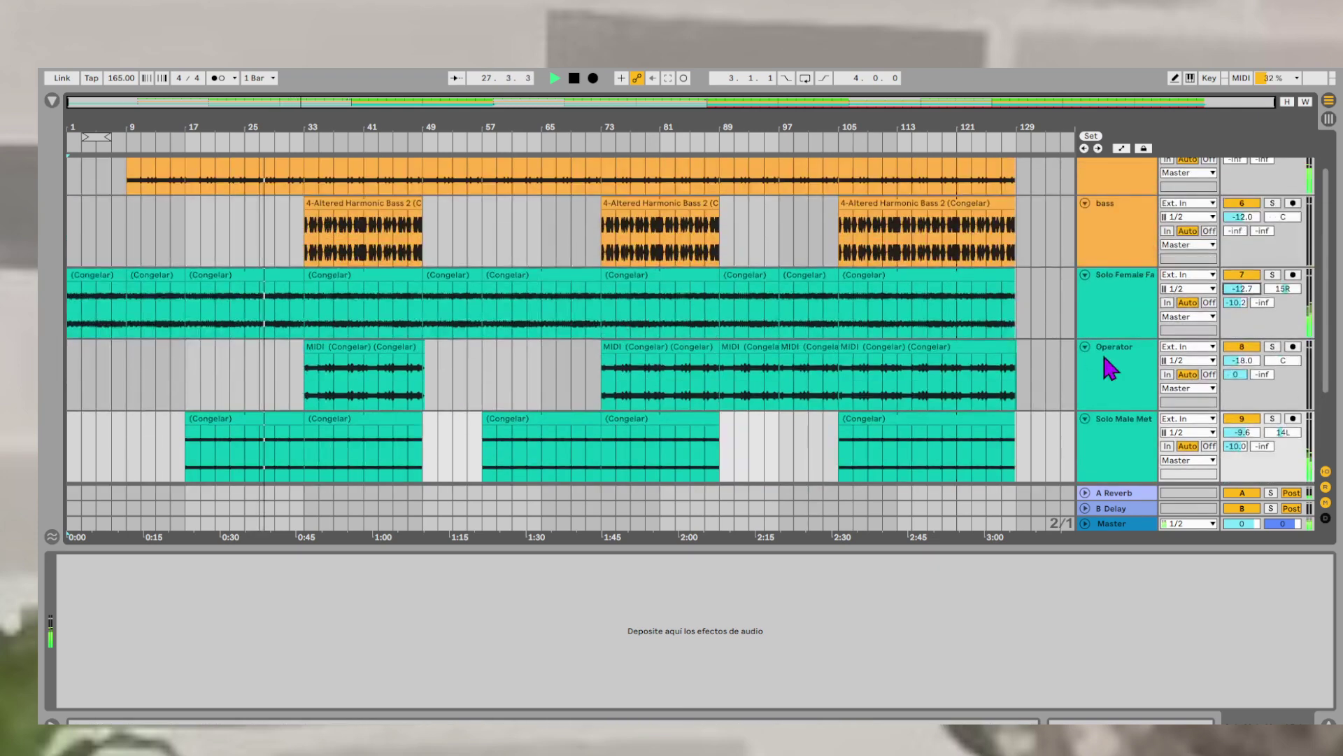
{"action": "scroll", "coordinate": [1105, 360], "scroll_direction": "down", "scroll_amount": 2}
{"action": "left_click", "coordinate": [1138, 231]}
{"action": "left_click", "coordinate": [1101, 360], "text": "shift"}
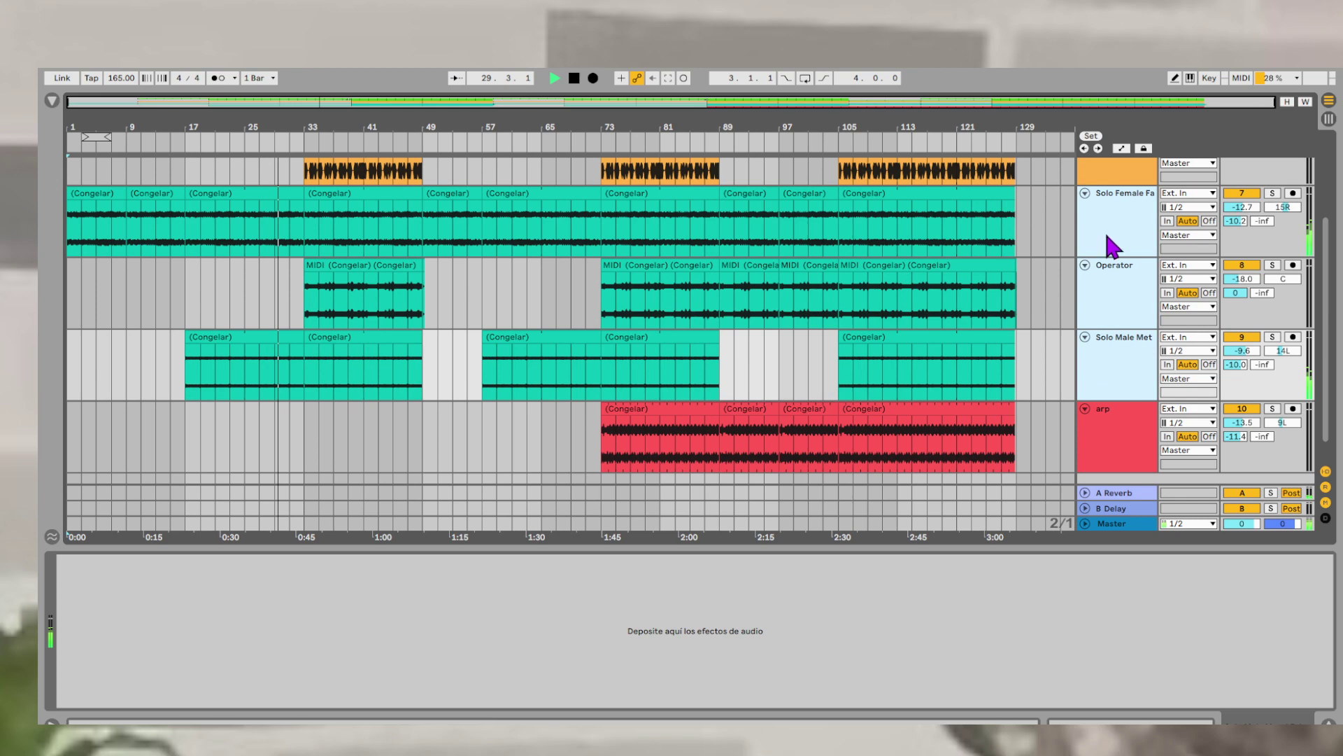
{"action": "key", "text": "ctrl+g"}
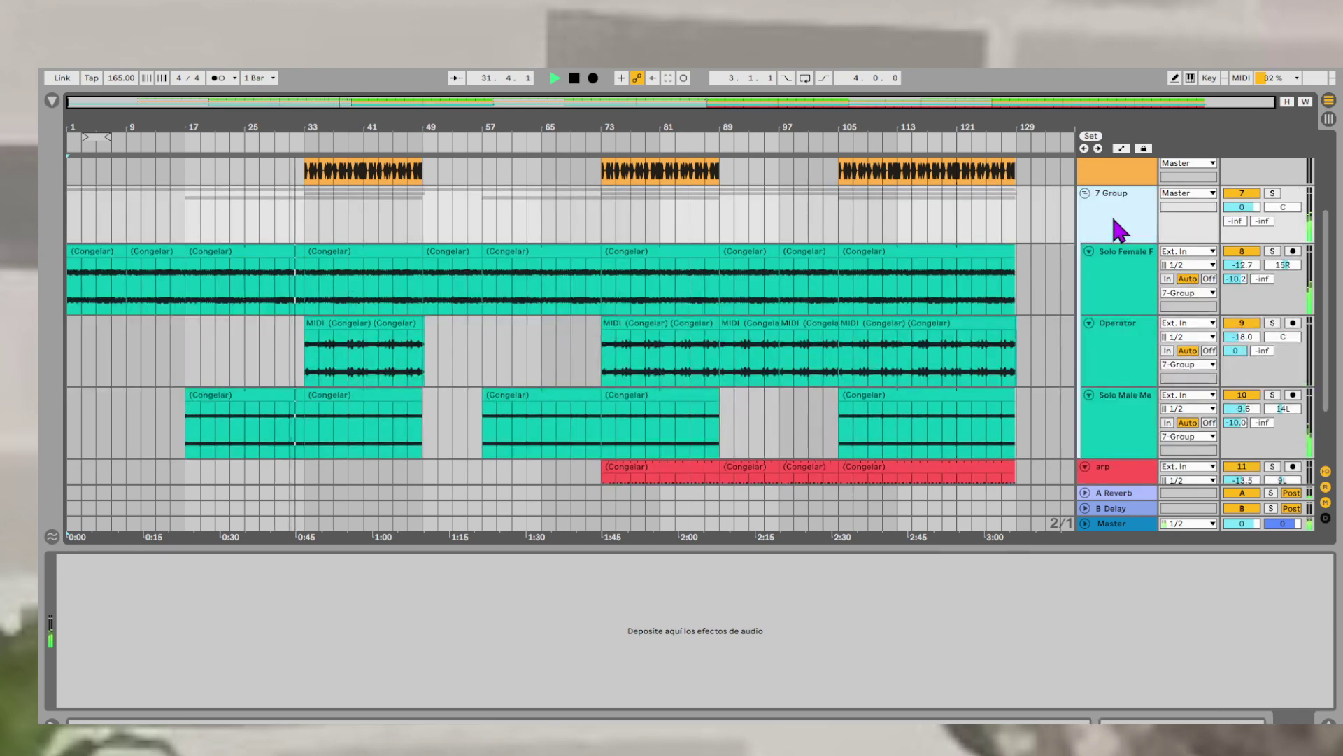
{"action": "key", "text": "ctrl+r"}
{"action": "type", "text": "sintes"}
{"action": "key", "text": "Return"}
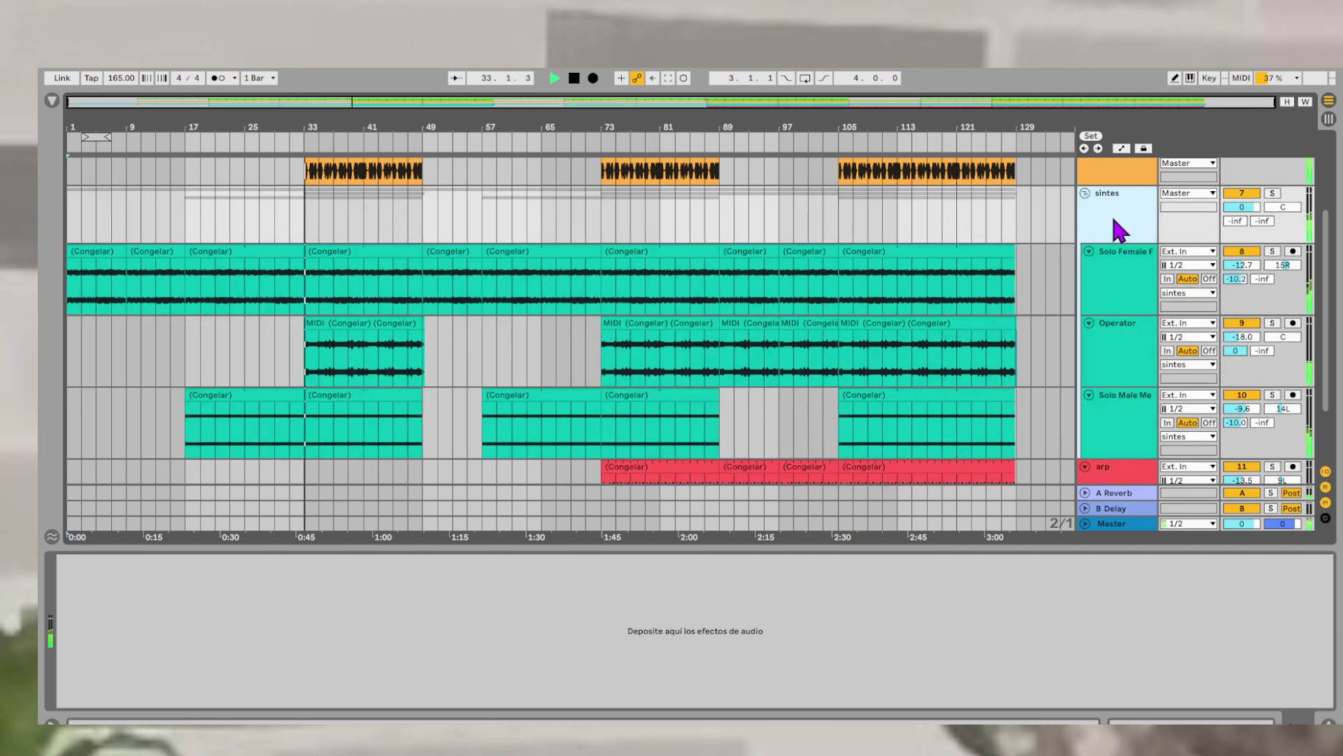
{"action": "left_click", "coordinate": [1085, 193]}
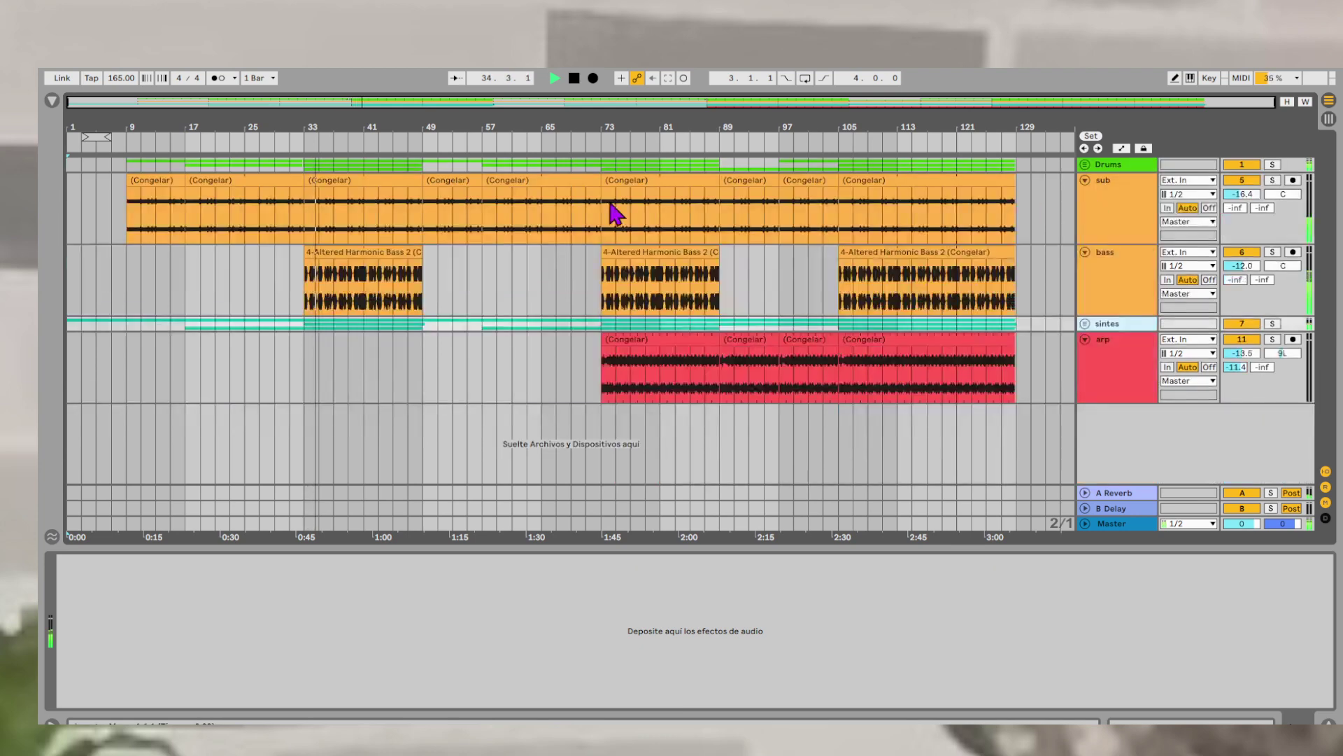
- Unfold the sintes group and move the arp track into it, below the Solo Male track
{"action": "left_click", "coordinate": [1108, 214]}
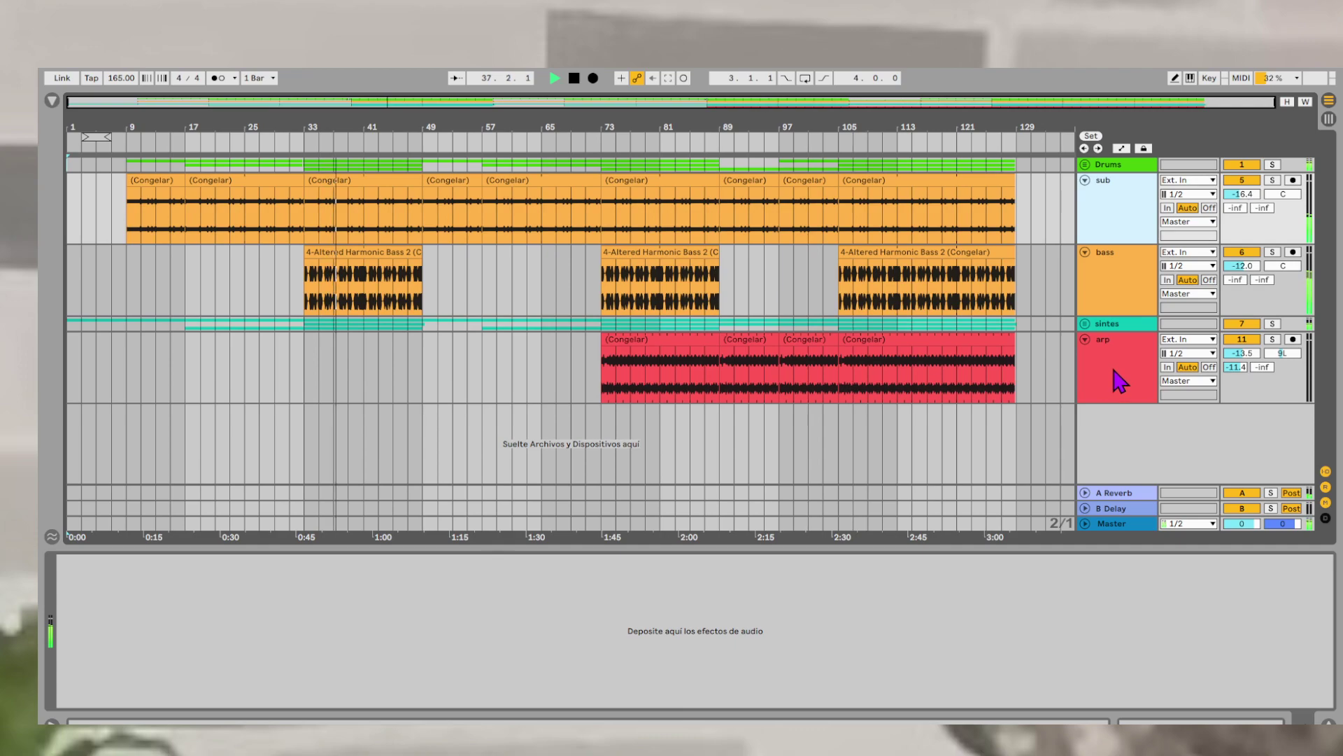
{"action": "left_click", "coordinate": [1120, 382]}
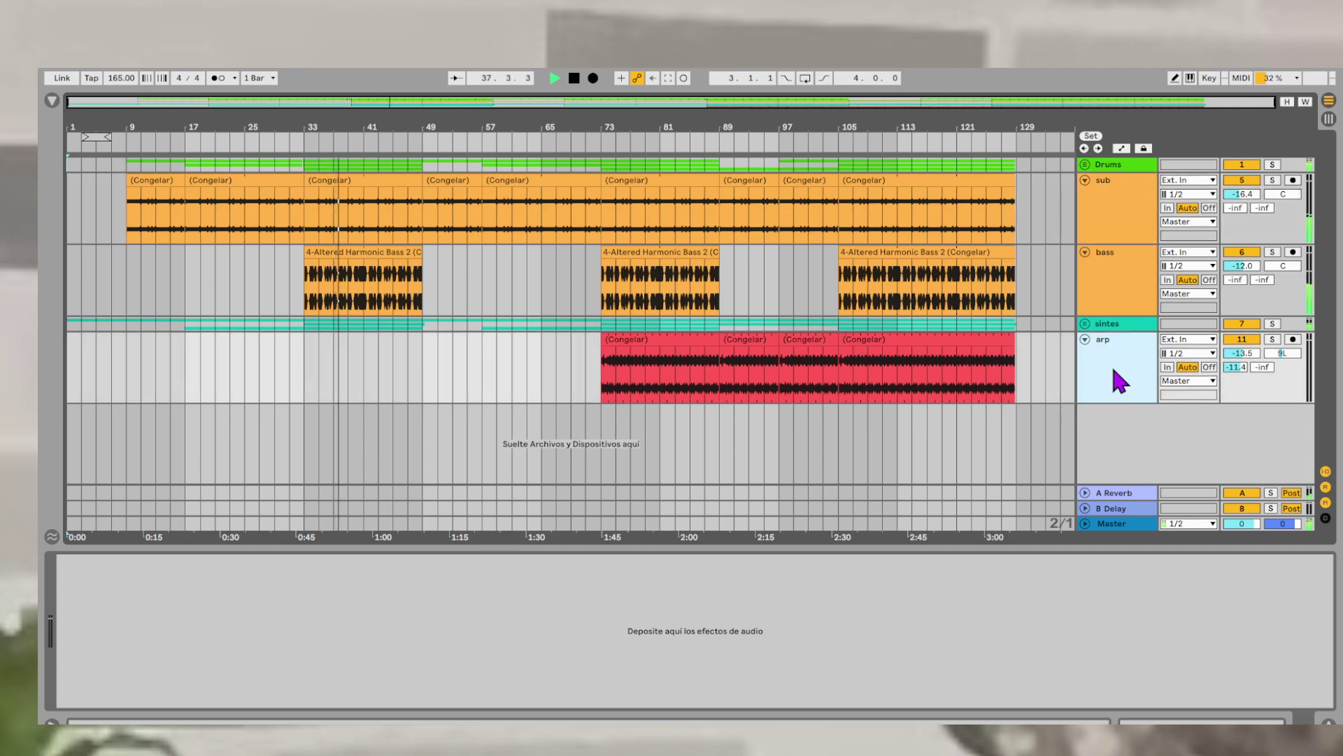
{"action": "left_click", "coordinate": [1084, 324]}
{"action": "scroll", "coordinate": [1084, 329], "scroll_direction": "down", "scroll_amount": 5}
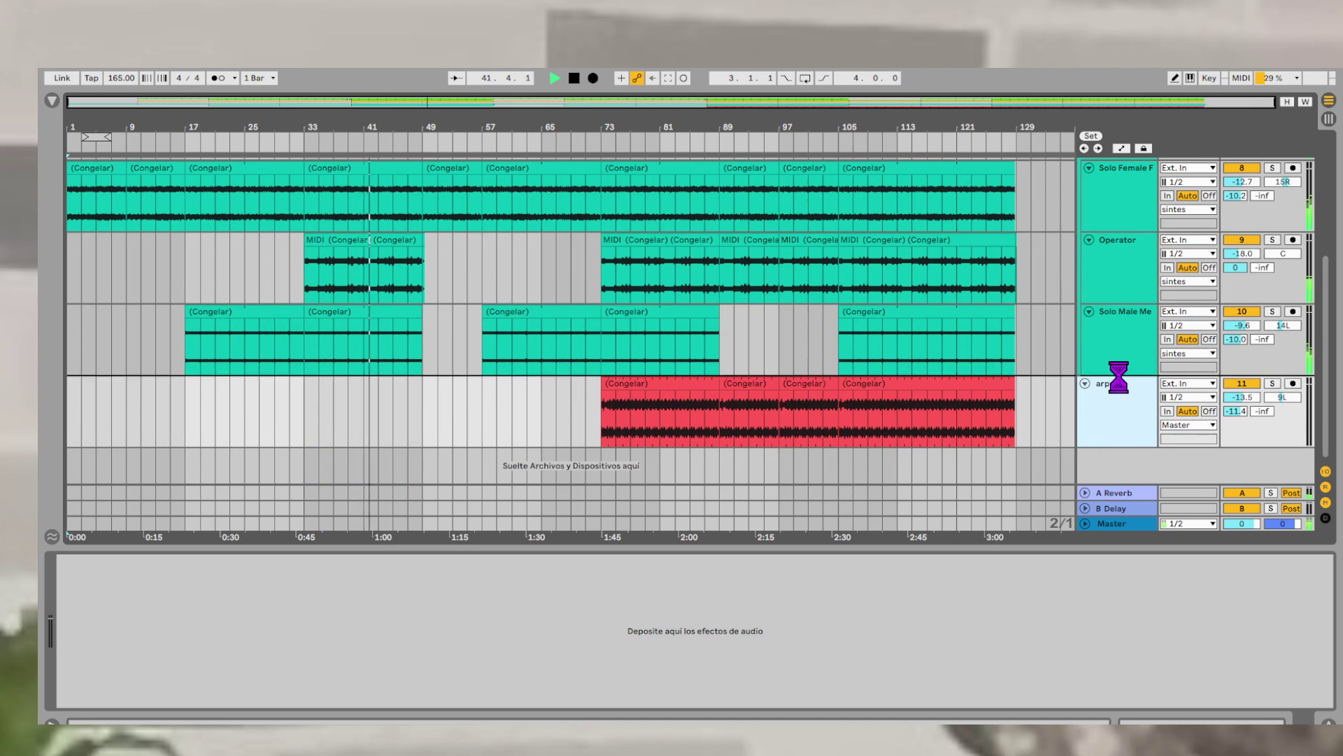
{"action": "left_click", "coordinate": [883, 421]}
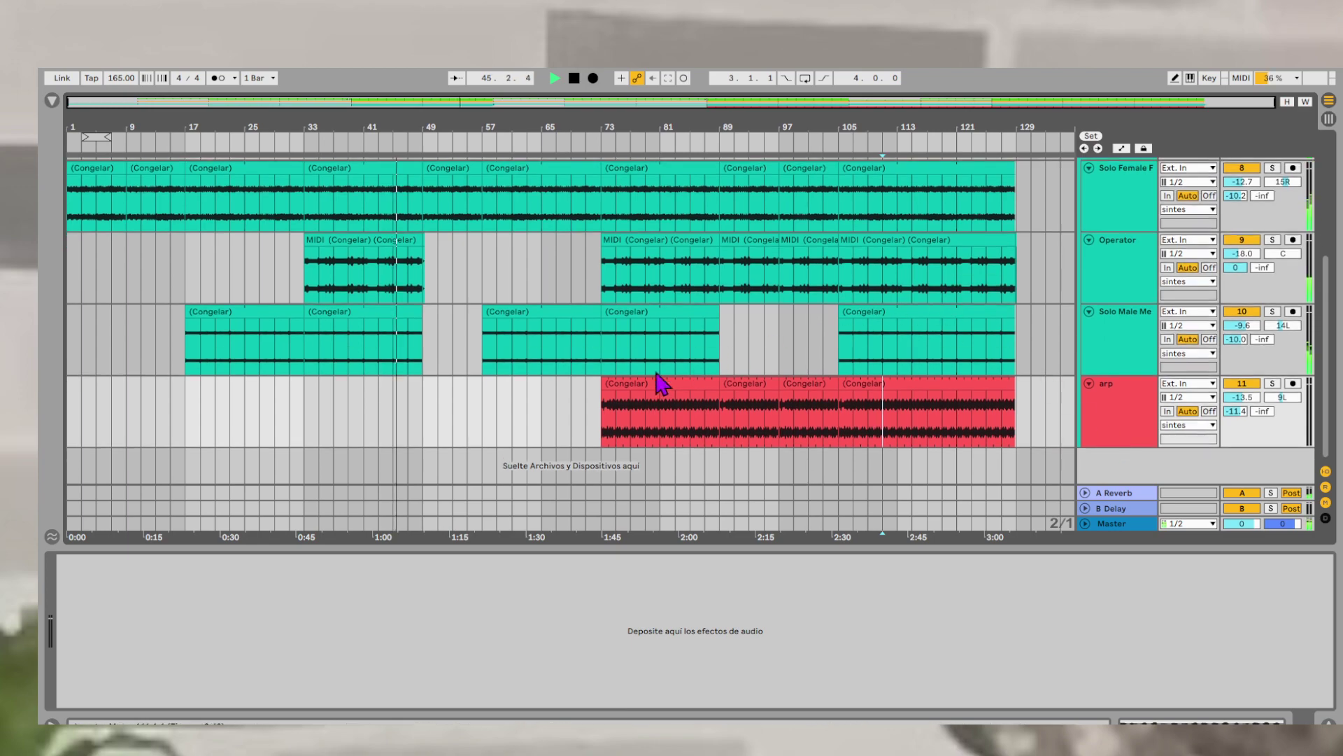
- Unfold the Drums group and duplicate the SNARE hit at 48.4 to 48.4.3 for a fill before bar 49
{"action": "scroll", "coordinate": [495, 299], "scroll_direction": "up", "scroll_amount": 4}
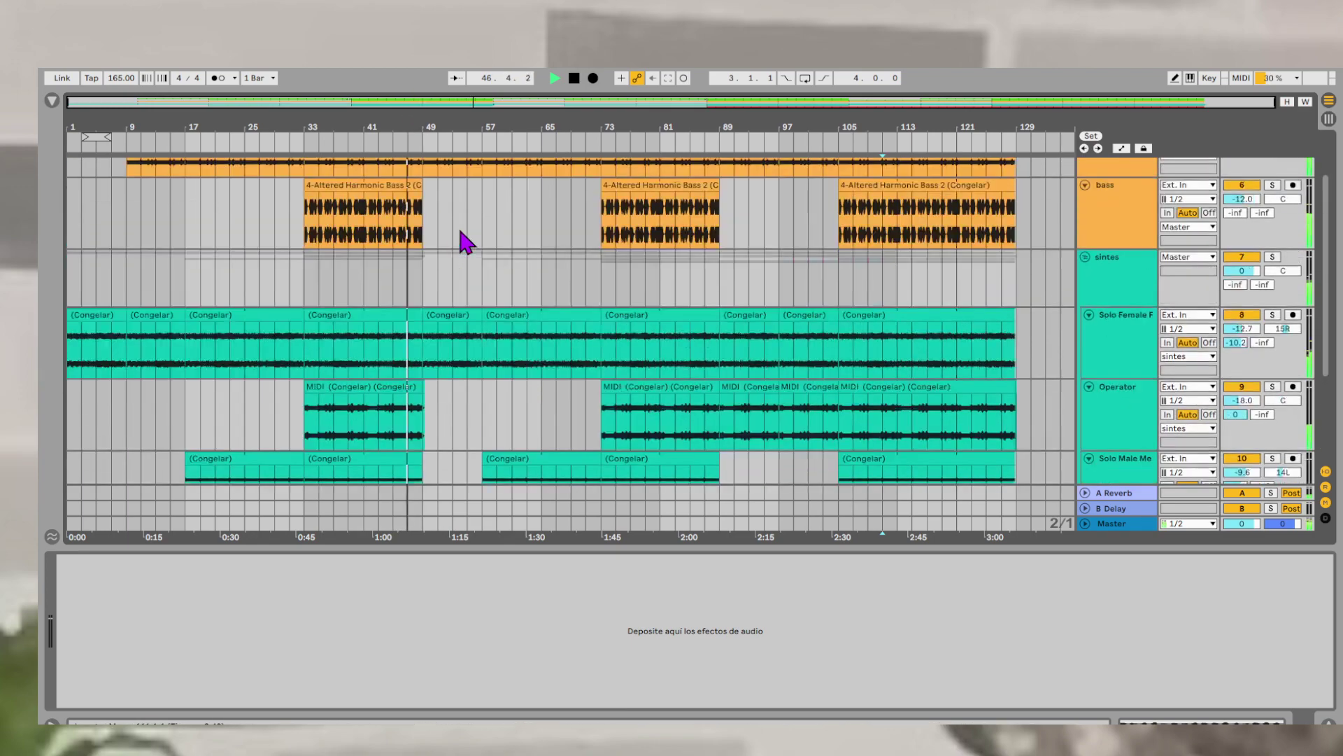
{"action": "scroll", "coordinate": [460, 232], "scroll_direction": "up", "scroll_amount": 3}
{"action": "left_click_drag", "start_coordinate": [417, 129], "coordinate": [442, 128]}
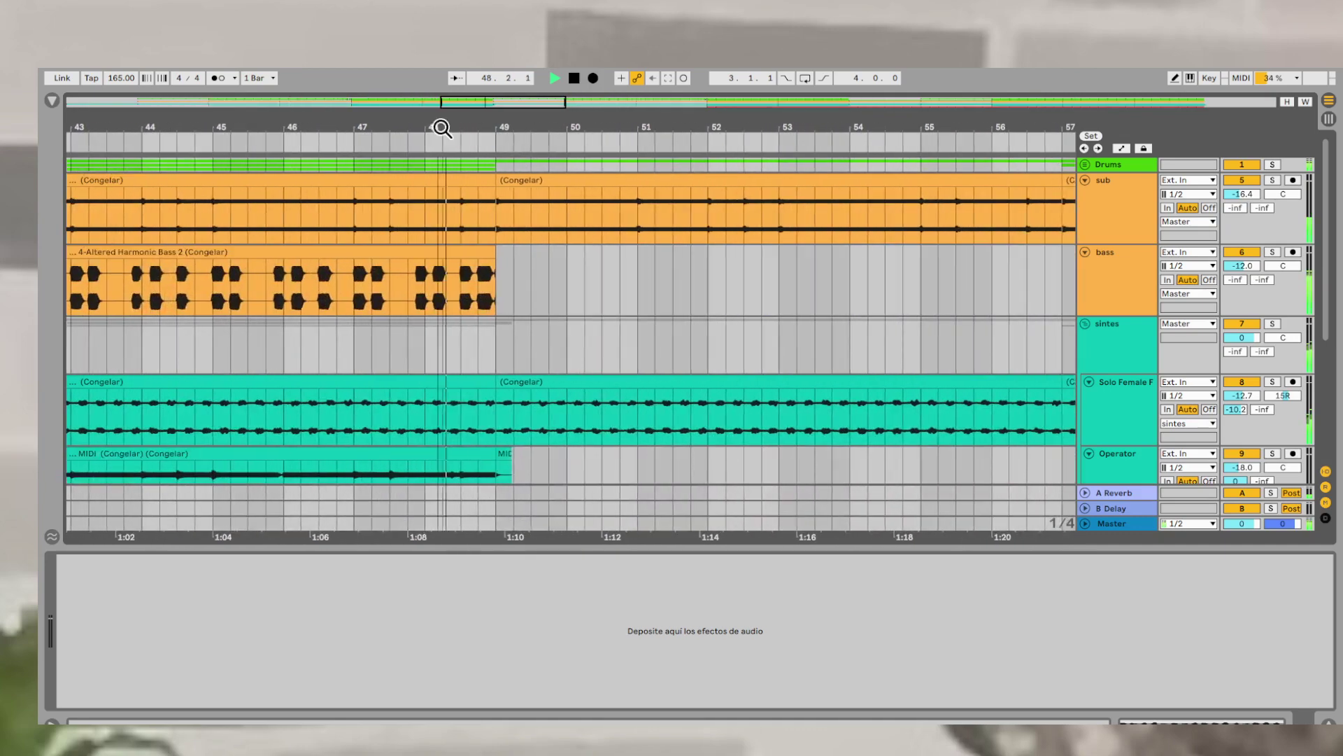
{"action": "left_click", "coordinate": [1085, 166]}
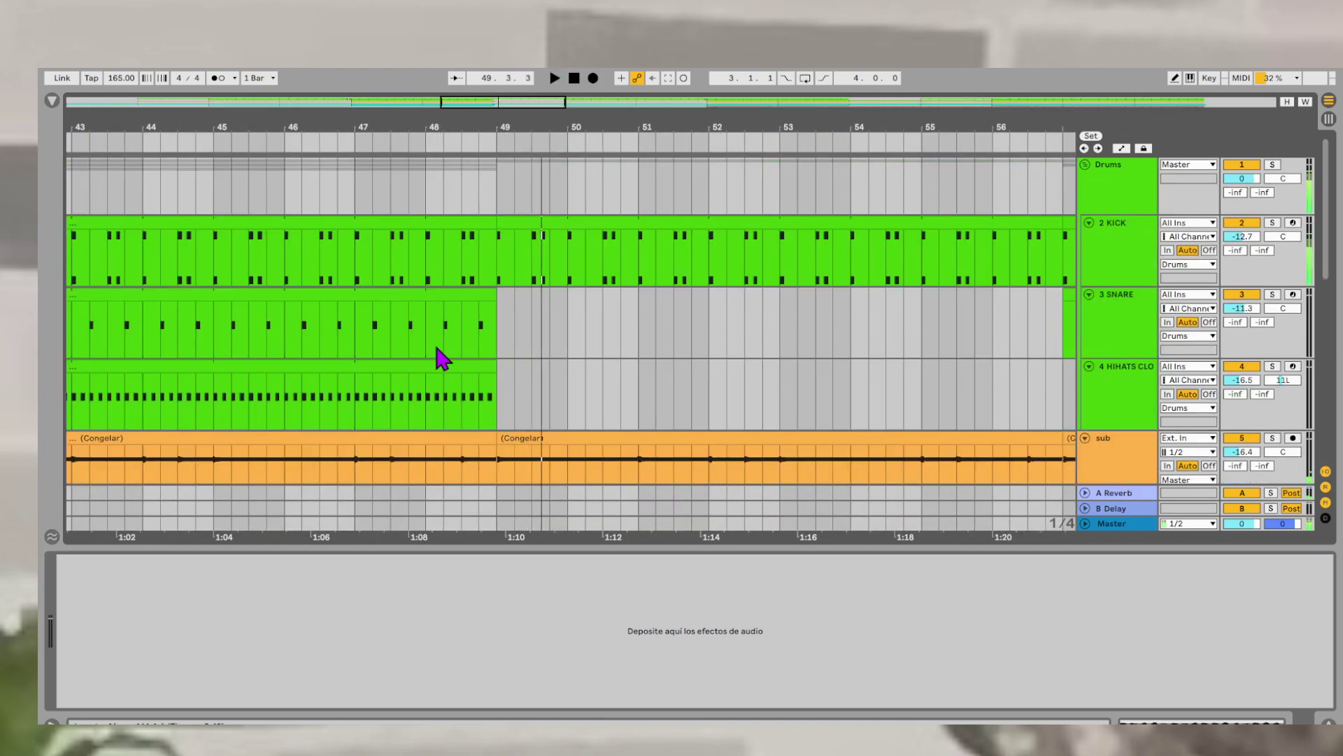
{"action": "left_click", "coordinate": [443, 357]}
{"action": "scroll", "coordinate": [455, 348], "scroll_direction": "up", "scroll_amount": 6}
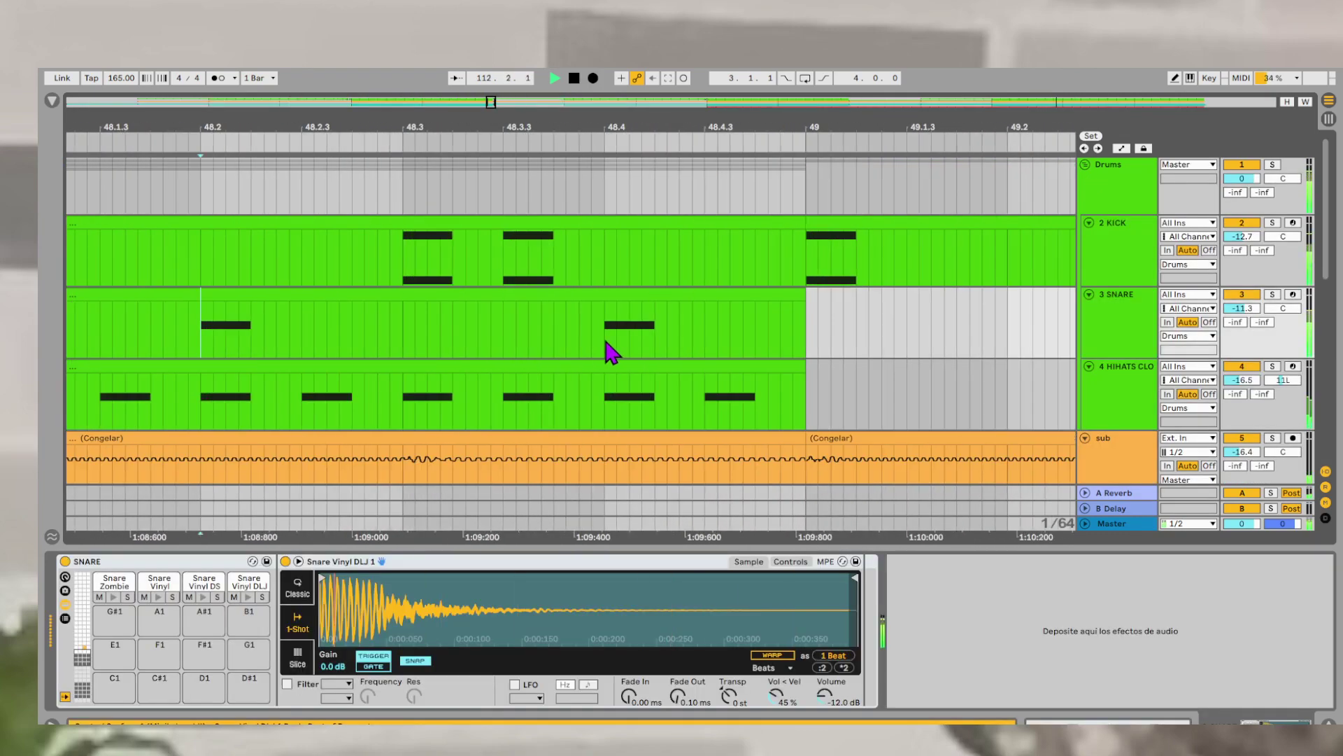
{"action": "left_click_drag", "start_coordinate": [608, 344], "coordinate": [707, 346]}
{"action": "key", "text": "ctrl+d"}
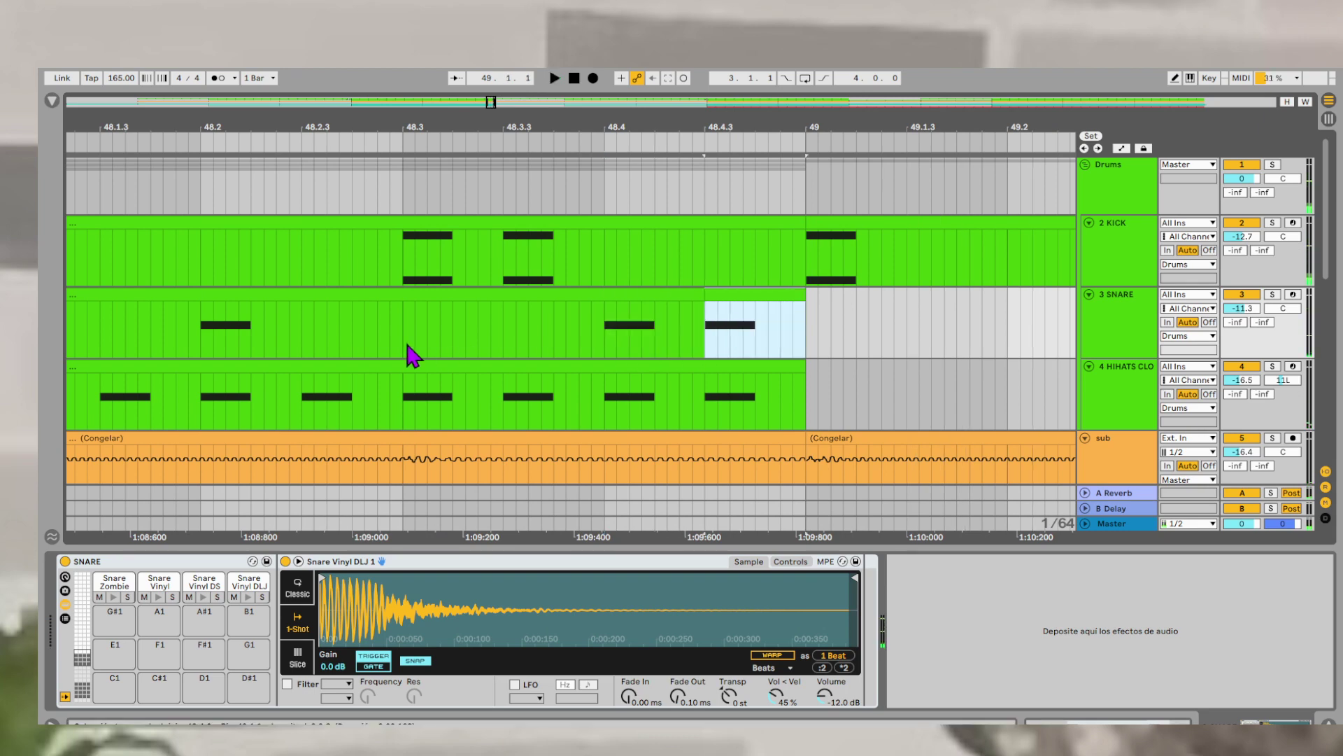
- Play the new snare fill from 48.3 through the section change at bar 49
{"action": "left_click", "coordinate": [408, 348]}
{"action": "scroll", "coordinate": [411, 356], "scroll_direction": "down", "scroll_amount": 6}
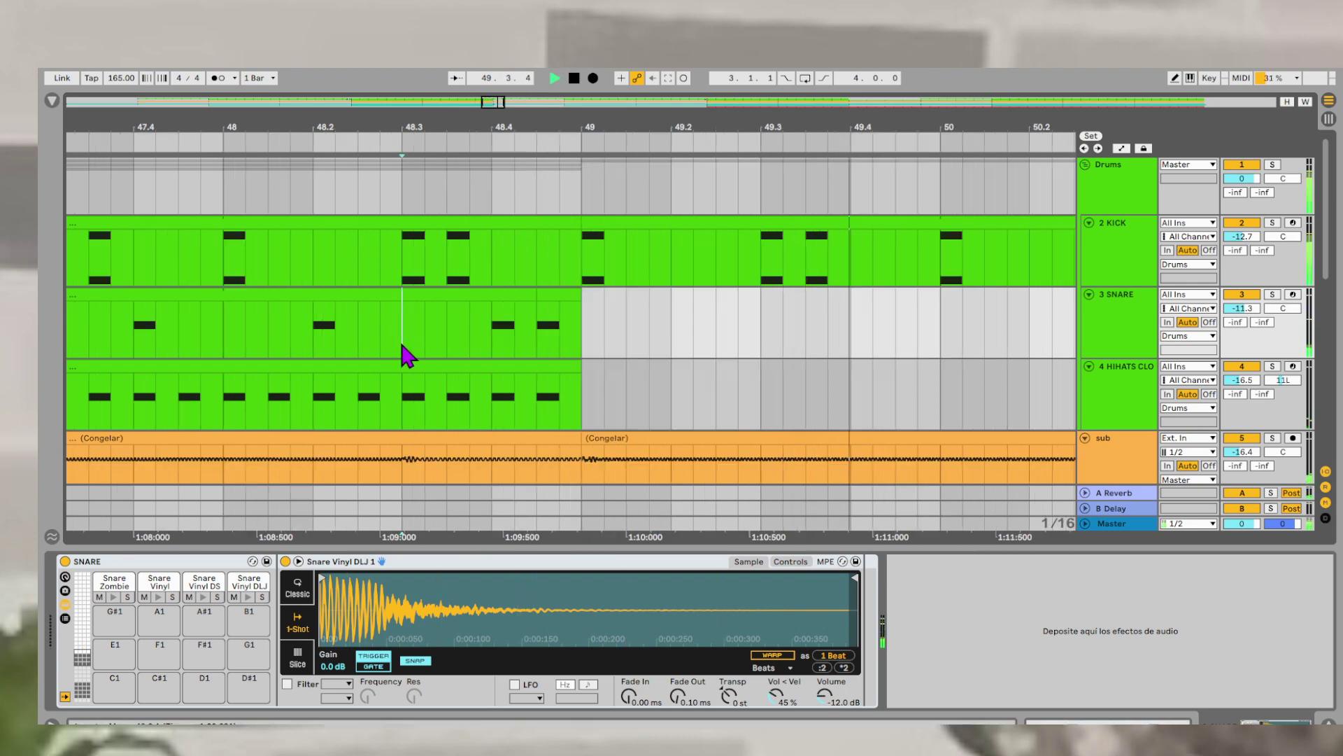
{"action": "scroll", "coordinate": [404, 348], "scroll_direction": "down", "scroll_amount": 3}
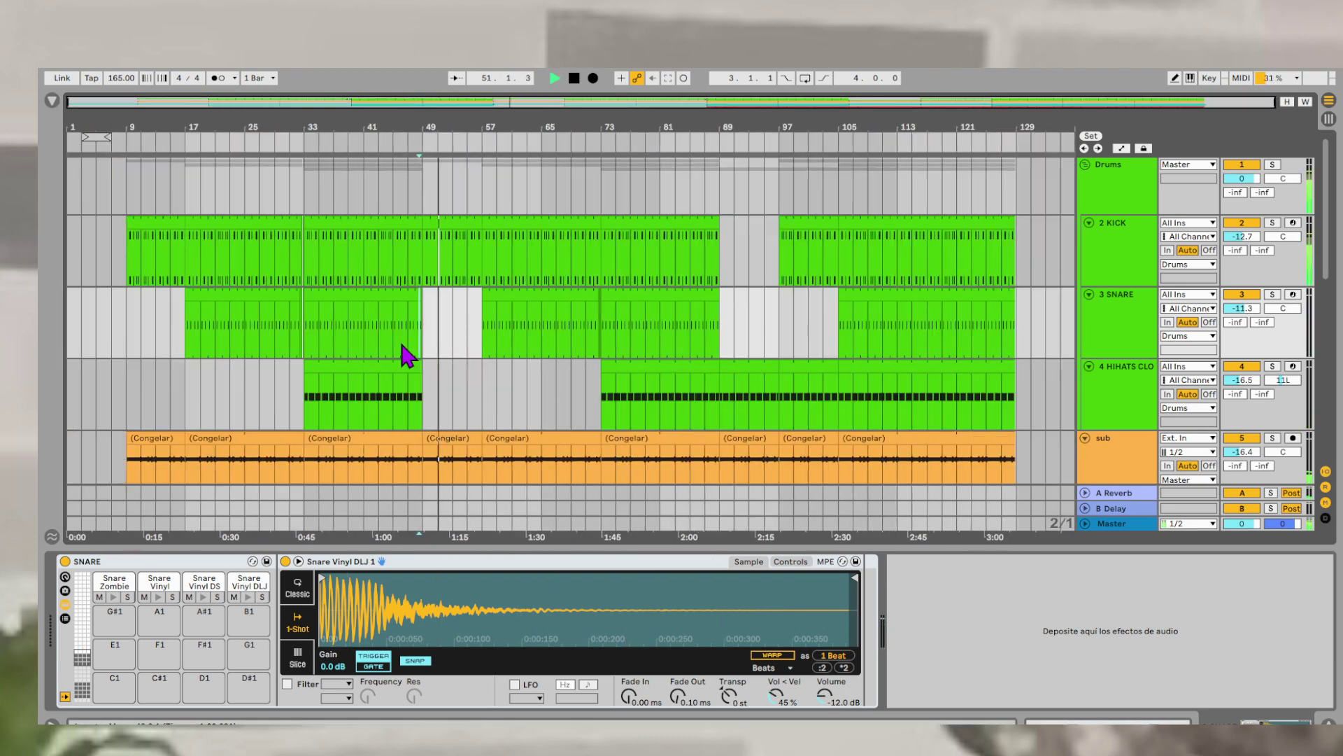
{"action": "scroll", "coordinate": [403, 347], "scroll_direction": "down", "scroll_amount": 3}
{"action": "scroll", "coordinate": [403, 345], "scroll_direction": "down", "scroll_amount": 2}
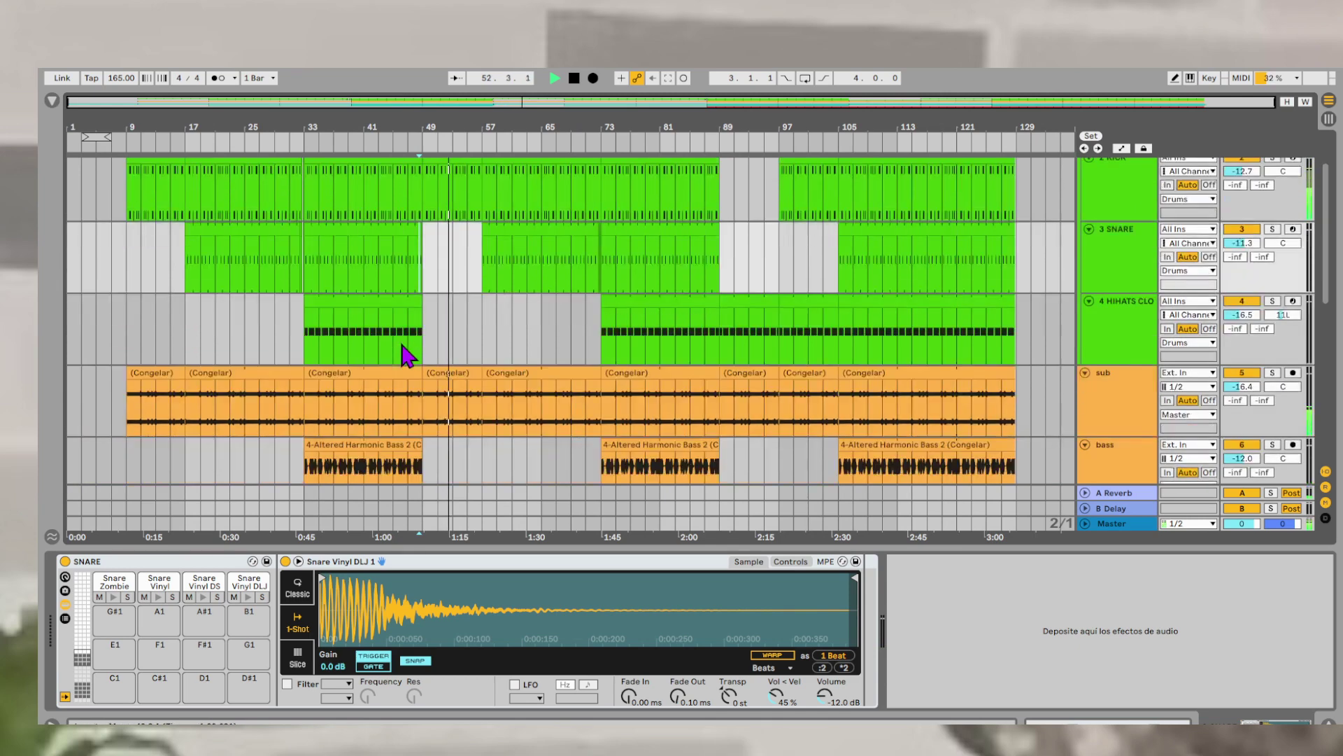
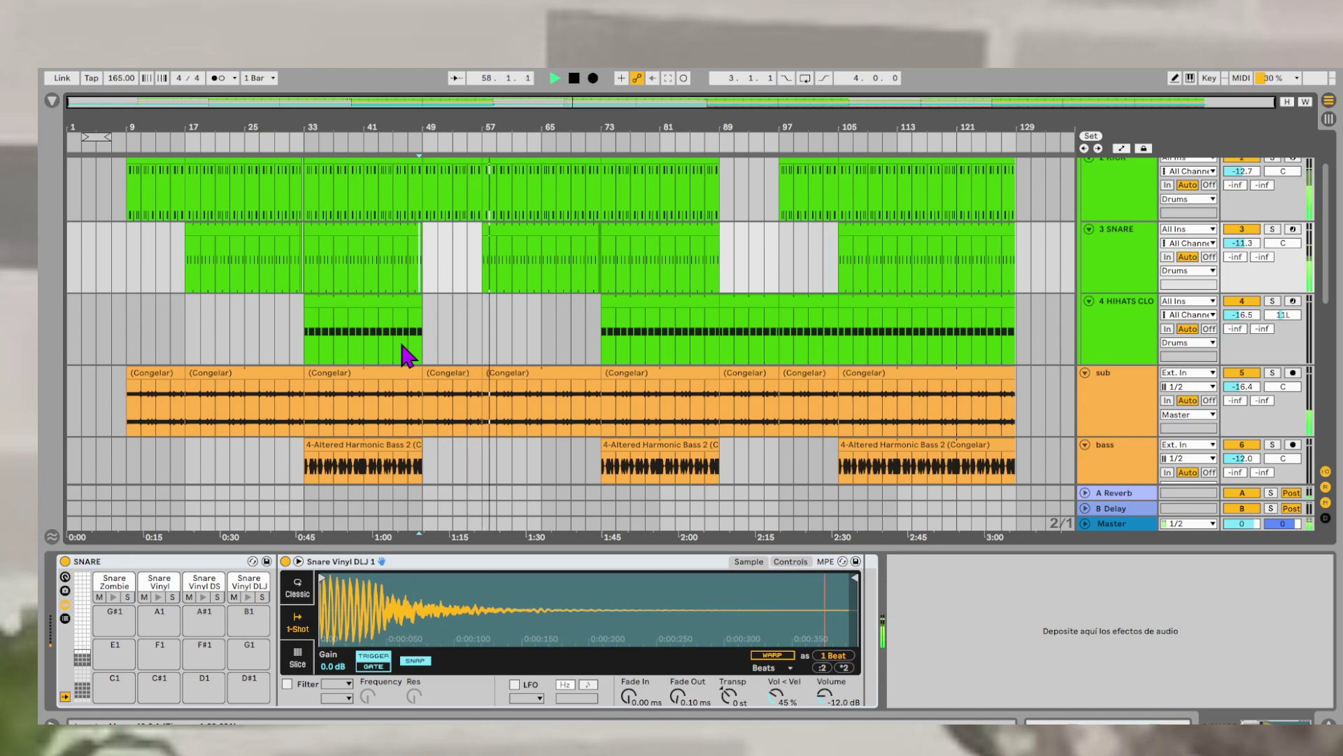
- Look over the drum, sub, bass and sintes tracks while the song plays on from bar 58
{"action": "scroll", "coordinate": [470, 325], "scroll_direction": "up", "scroll_amount": 4}
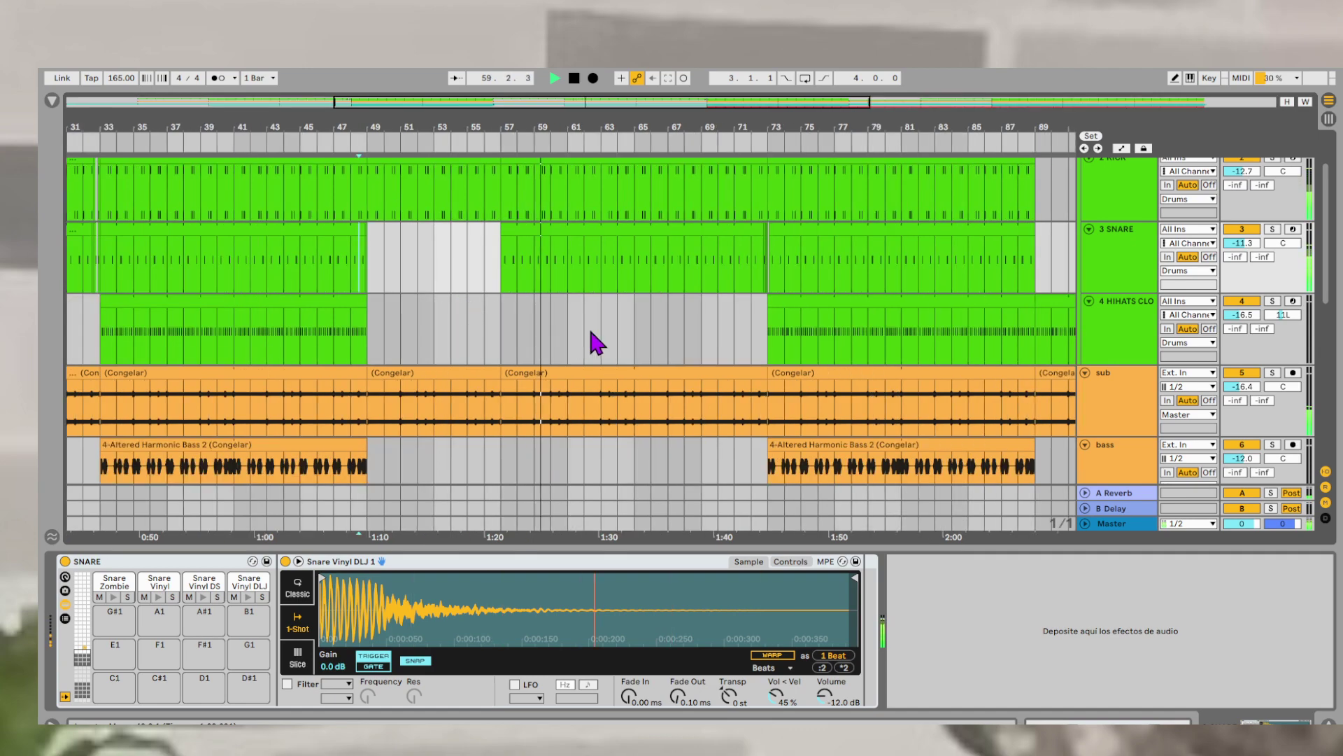
{"action": "scroll", "coordinate": [636, 335], "scroll_direction": "up", "scroll_amount": 2}
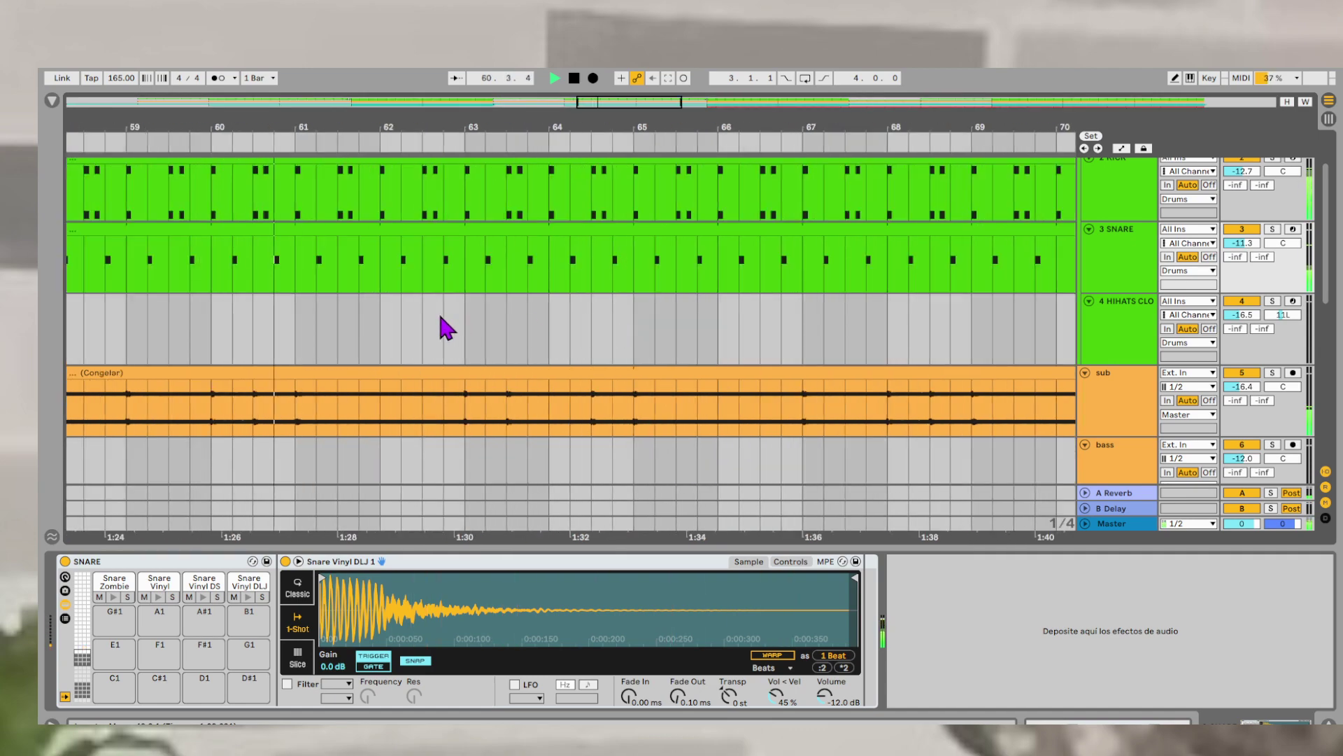
{"action": "scroll", "coordinate": [442, 318], "scroll_direction": "down", "scroll_amount": 2}
{"action": "scroll", "coordinate": [557, 329], "scroll_direction": "down", "scroll_amount": 2}
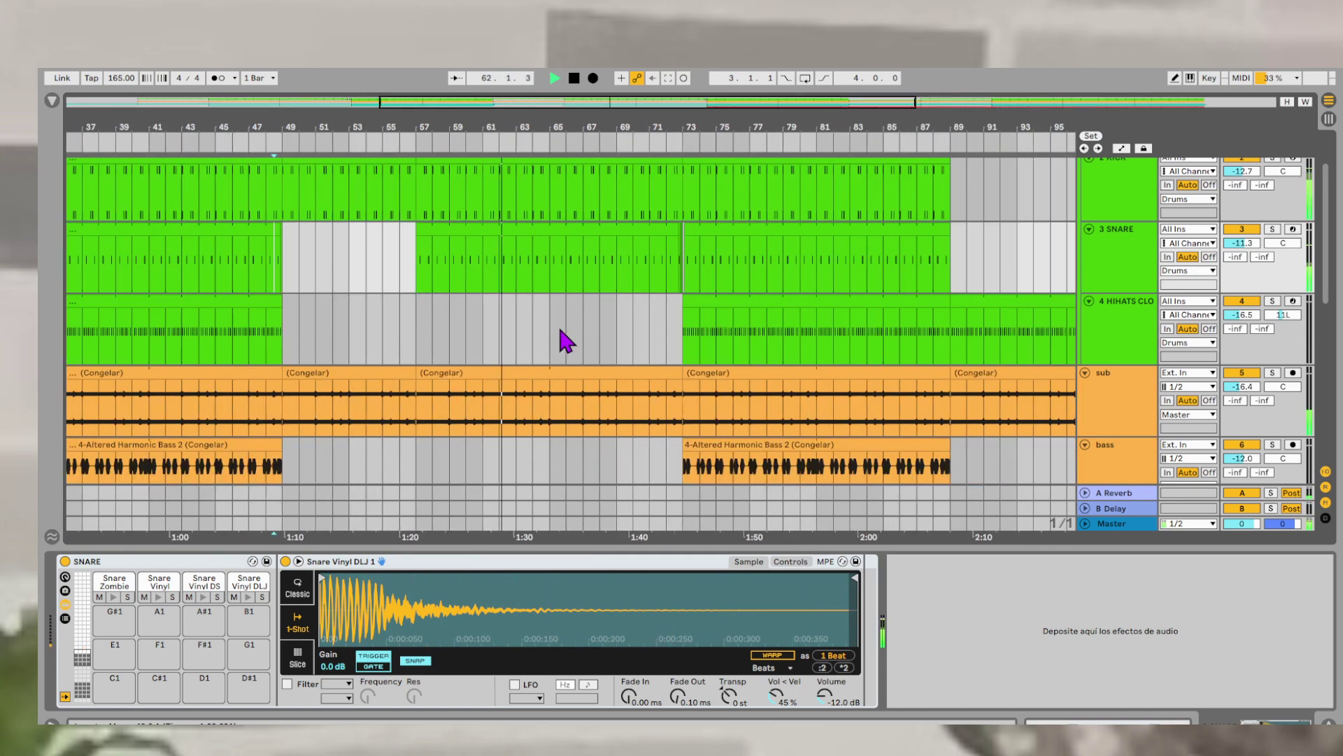
{"action": "scroll", "coordinate": [560, 330], "scroll_direction": "down", "scroll_amount": 2}
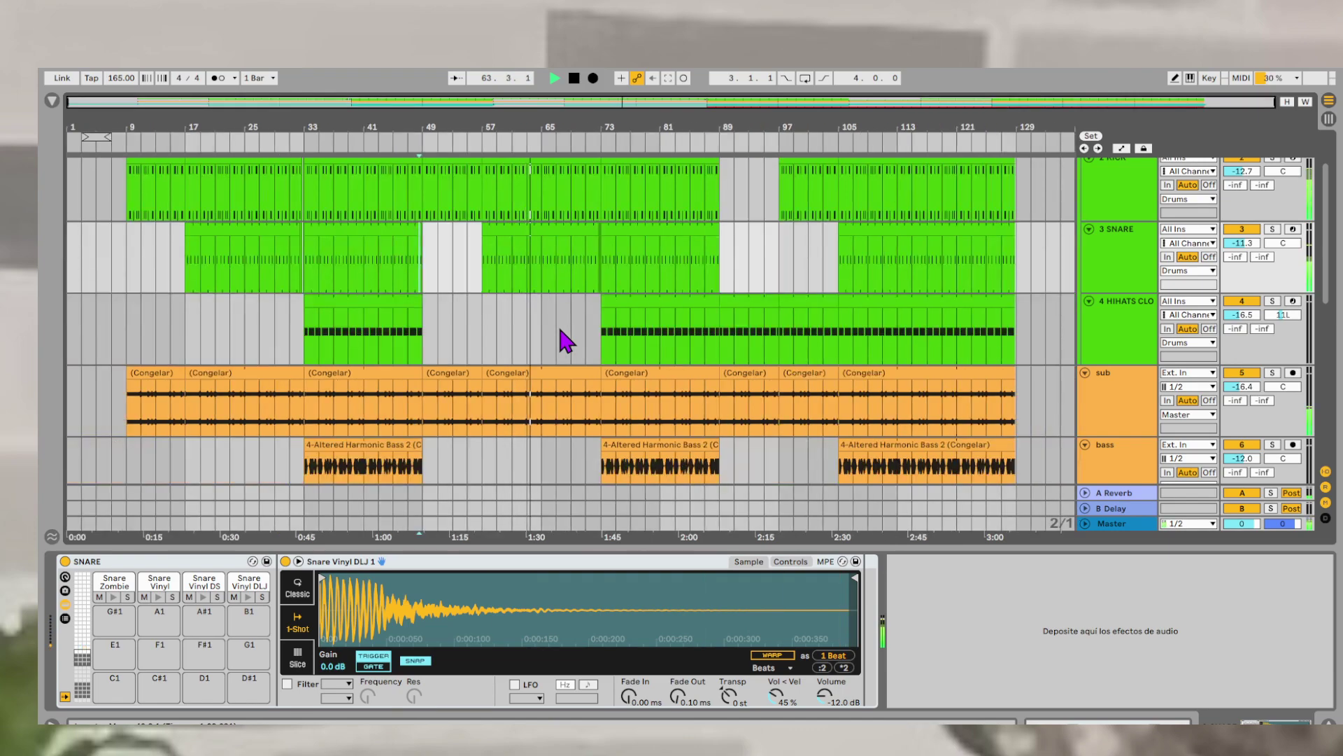
{"action": "scroll", "coordinate": [567, 341], "scroll_direction": "down", "scroll_amount": 6}
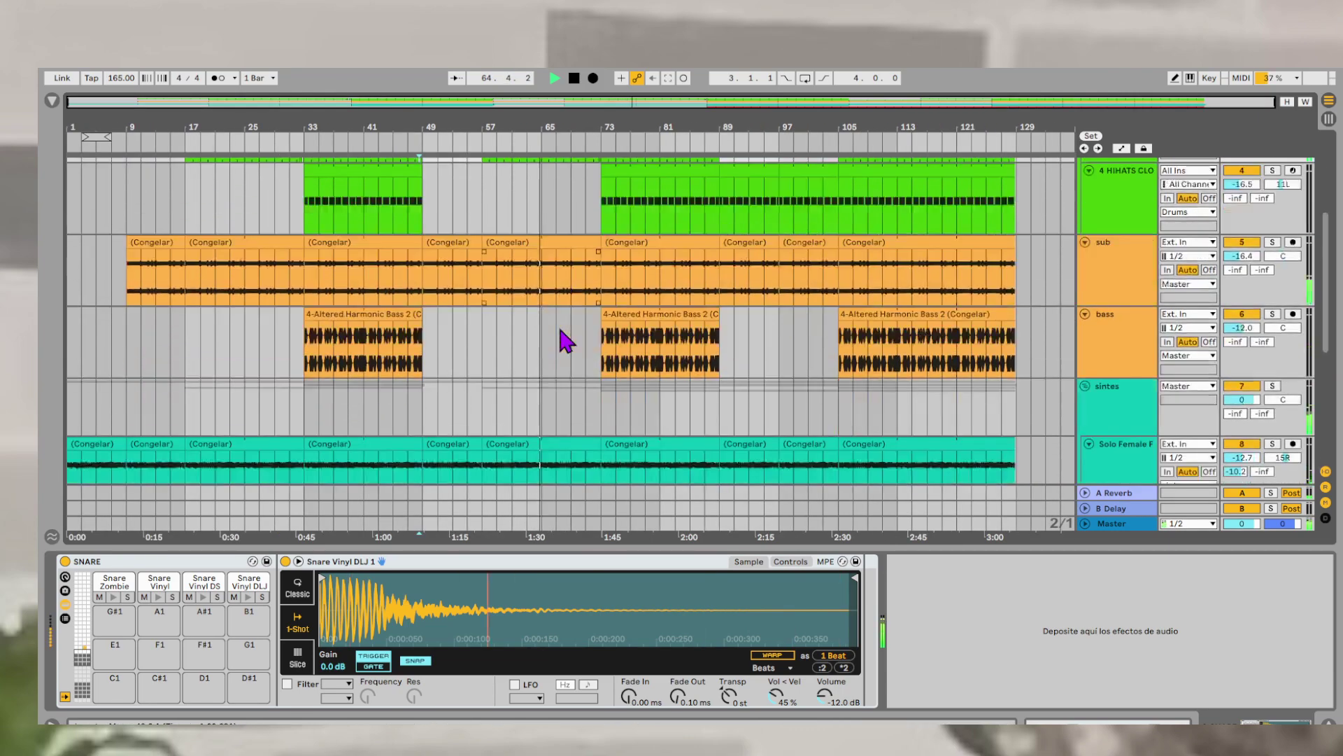
{"action": "scroll", "coordinate": [567, 341], "scroll_direction": "down", "scroll_amount": 3}
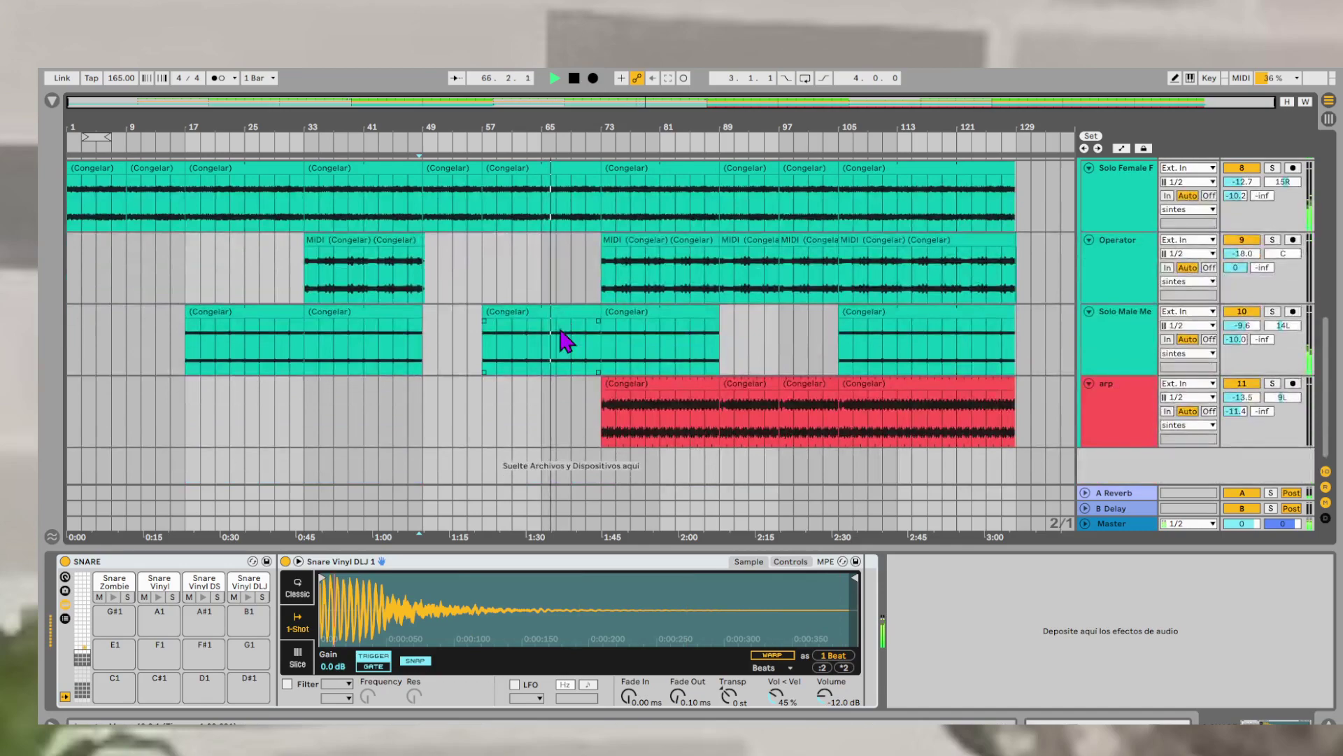
{"action": "scroll", "coordinate": [663, 336], "scroll_direction": "up", "scroll_amount": 6}
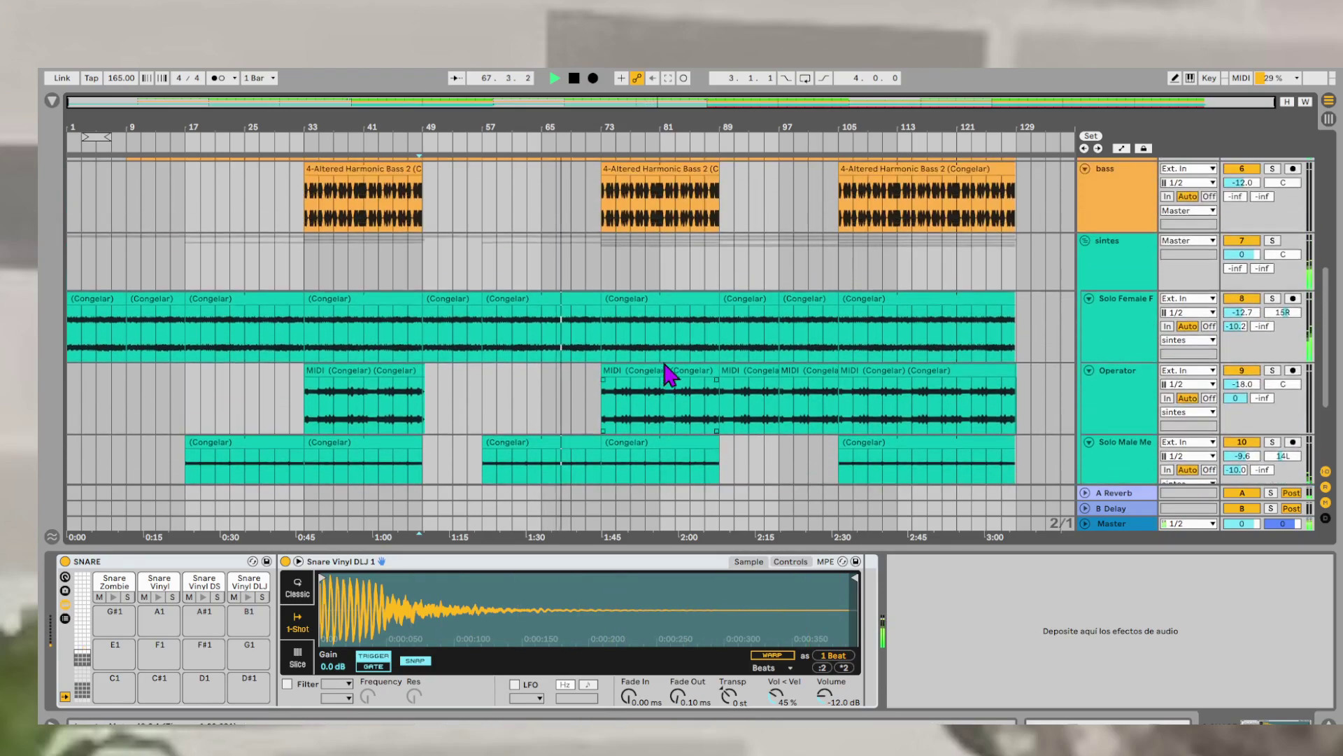
- Lower the arp track's volume to -14.1 dB while its section from bar 73 plays
{"action": "scroll", "coordinate": [666, 365], "scroll_direction": "down", "scroll_amount": 4}
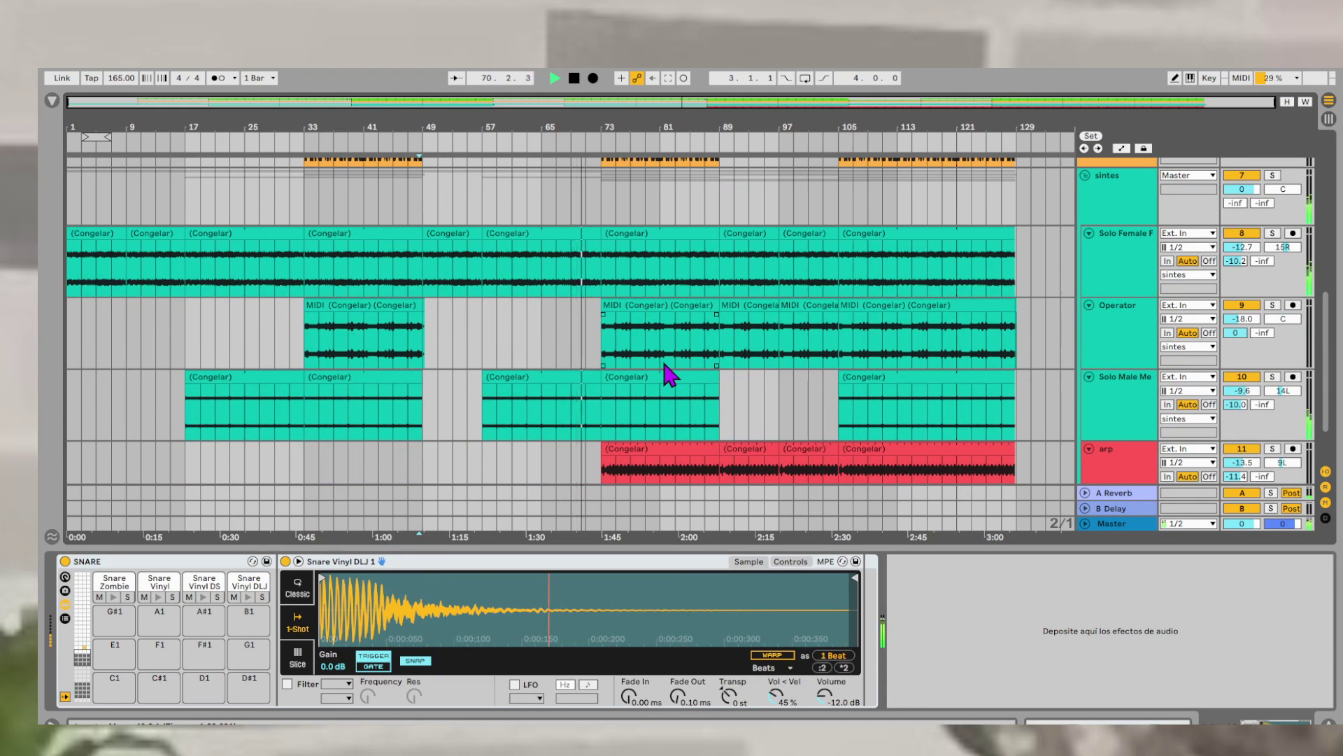
{"action": "scroll", "coordinate": [671, 375], "scroll_direction": "down", "scroll_amount": 2}
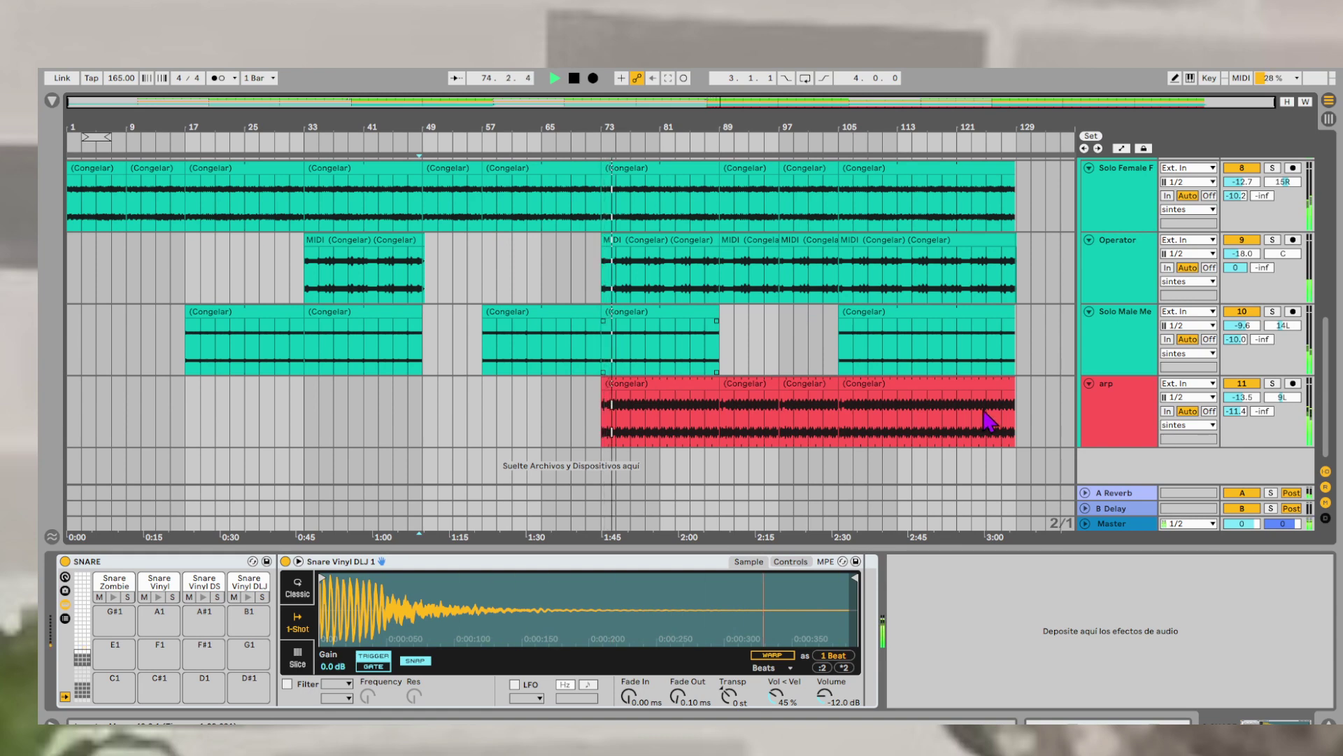
{"action": "left_click_drag", "start_coordinate": [1242, 396], "coordinate": [1242, 402]}
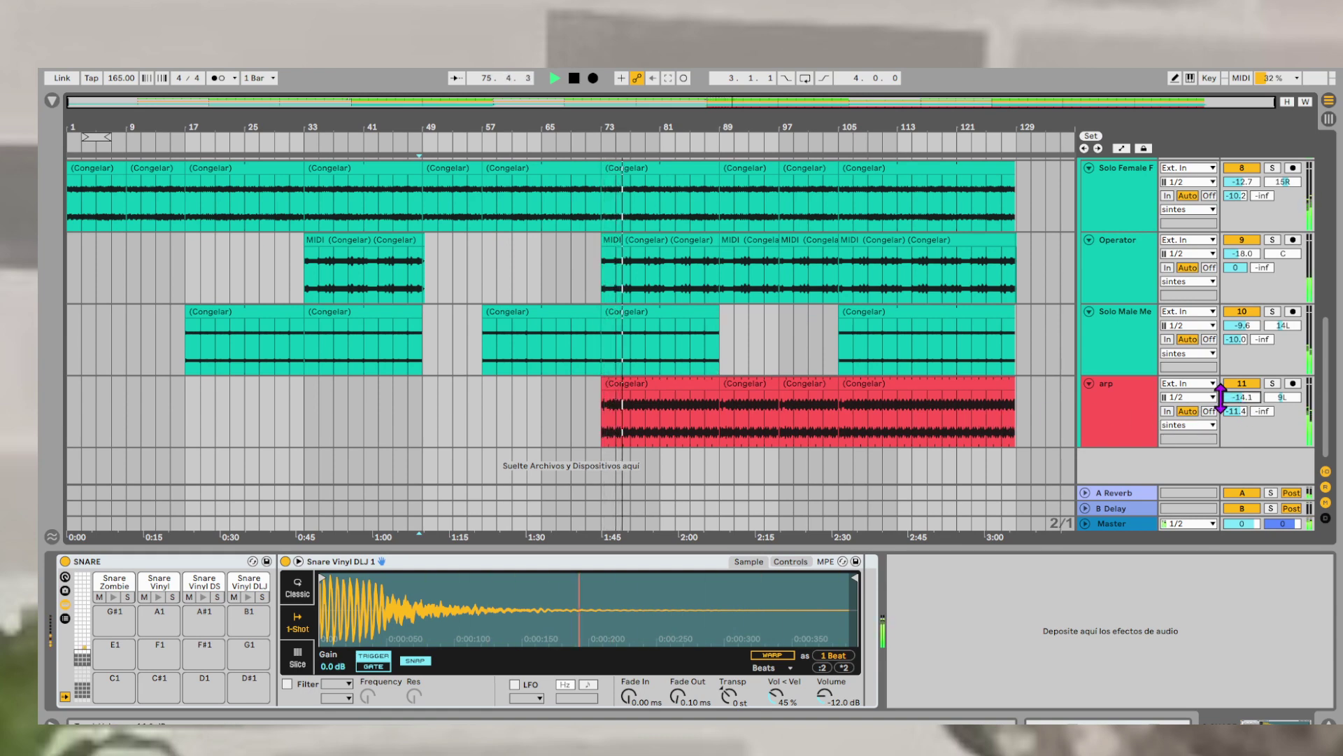
- Stop playback and copy the SNARE hit at 88.4 to 88.3 for a fill before bar 89
{"action": "scroll", "coordinate": [867, 392], "scroll_direction": "up", "scroll_amount": 10}
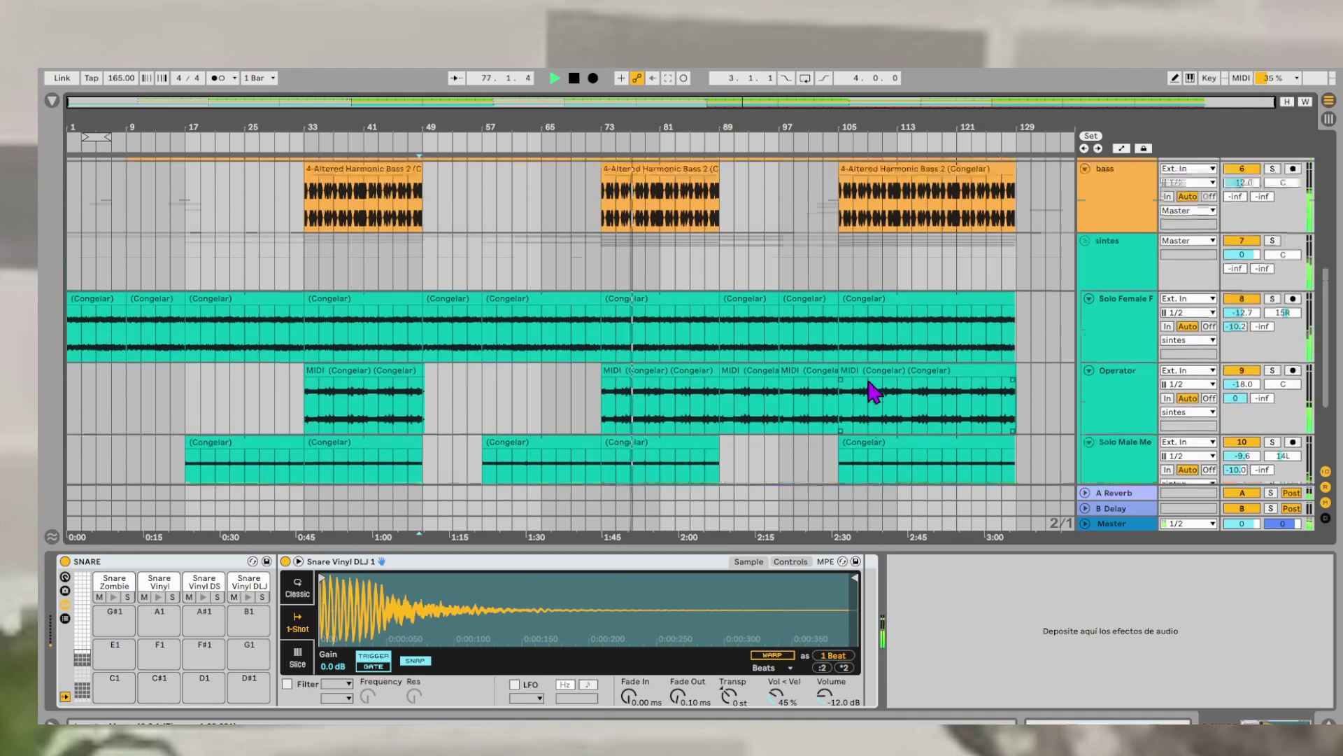
{"action": "scroll", "coordinate": [868, 381], "scroll_direction": "up", "scroll_amount": 3}
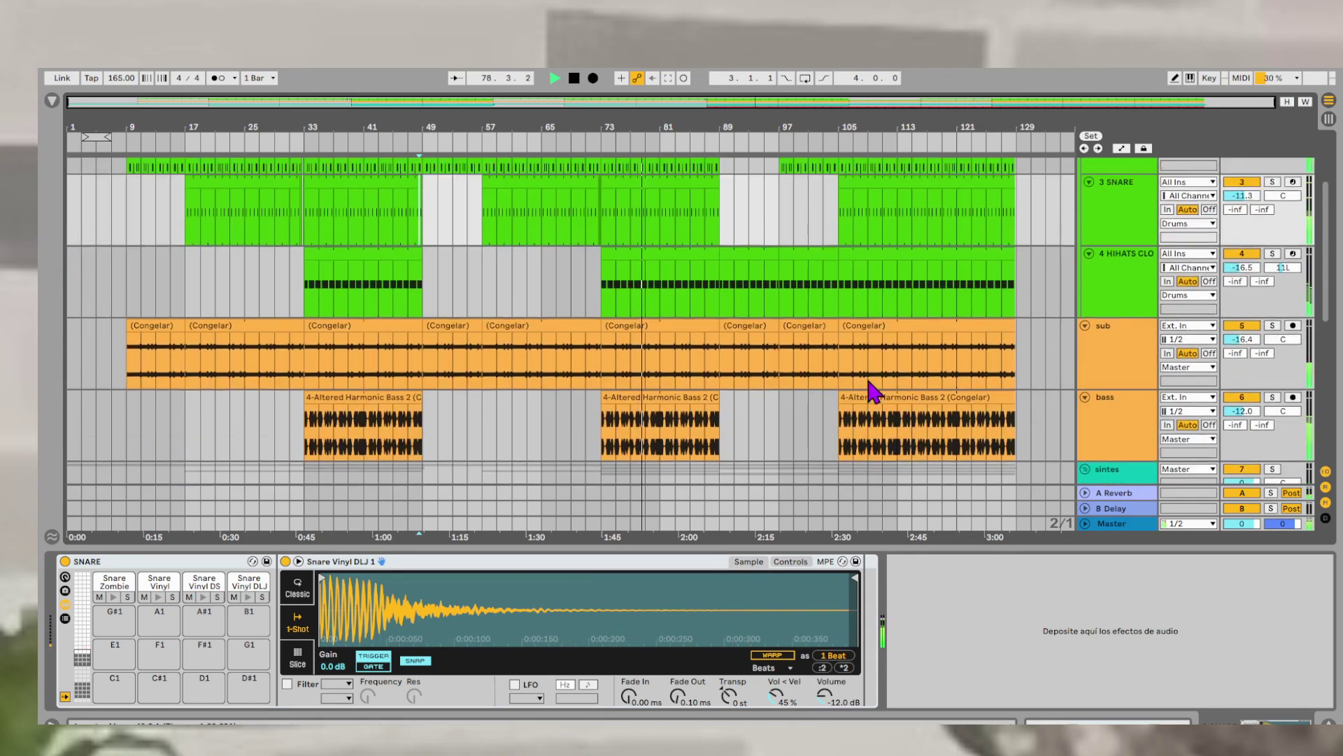
{"action": "left_click_drag", "start_coordinate": [707, 120], "coordinate": [721, 231]}
{"action": "left_click_drag", "start_coordinate": [443, 112], "coordinate": [439, 107]}
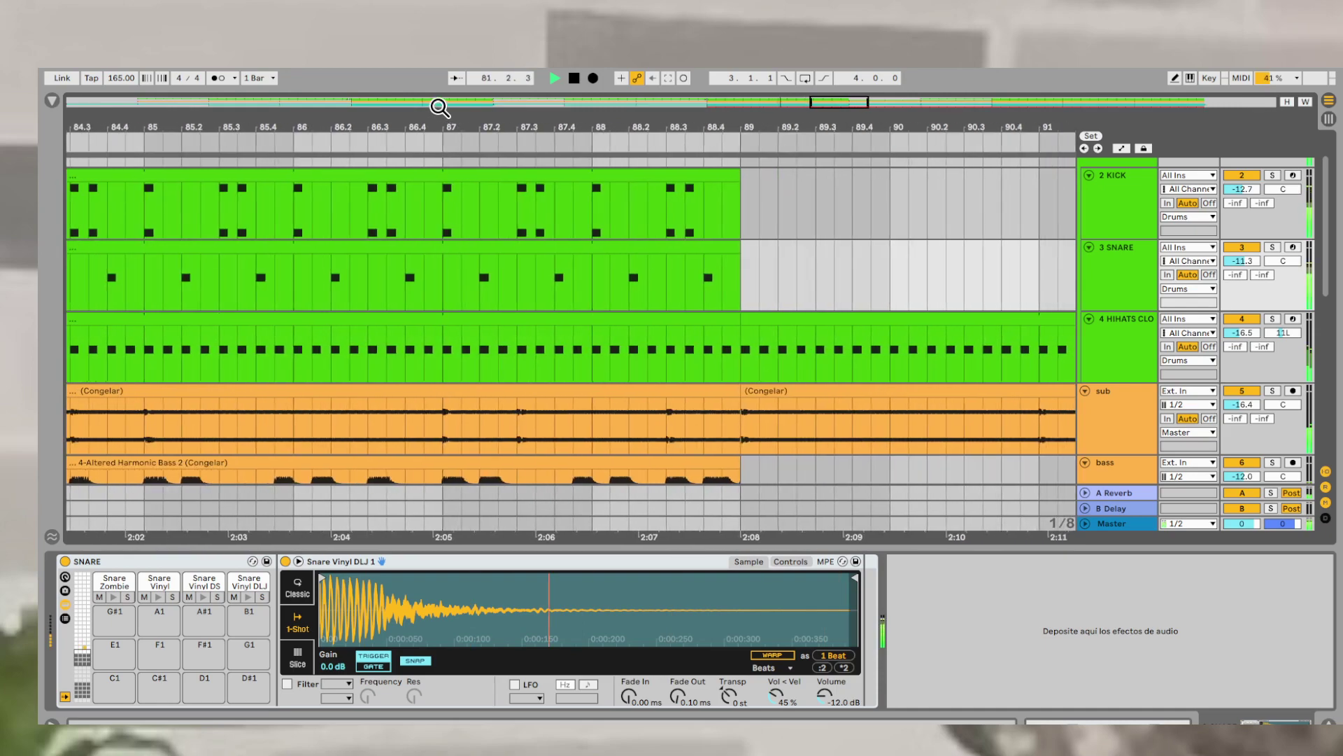
{"action": "left_click_drag", "start_coordinate": [736, 114], "coordinate": [702, 167]}
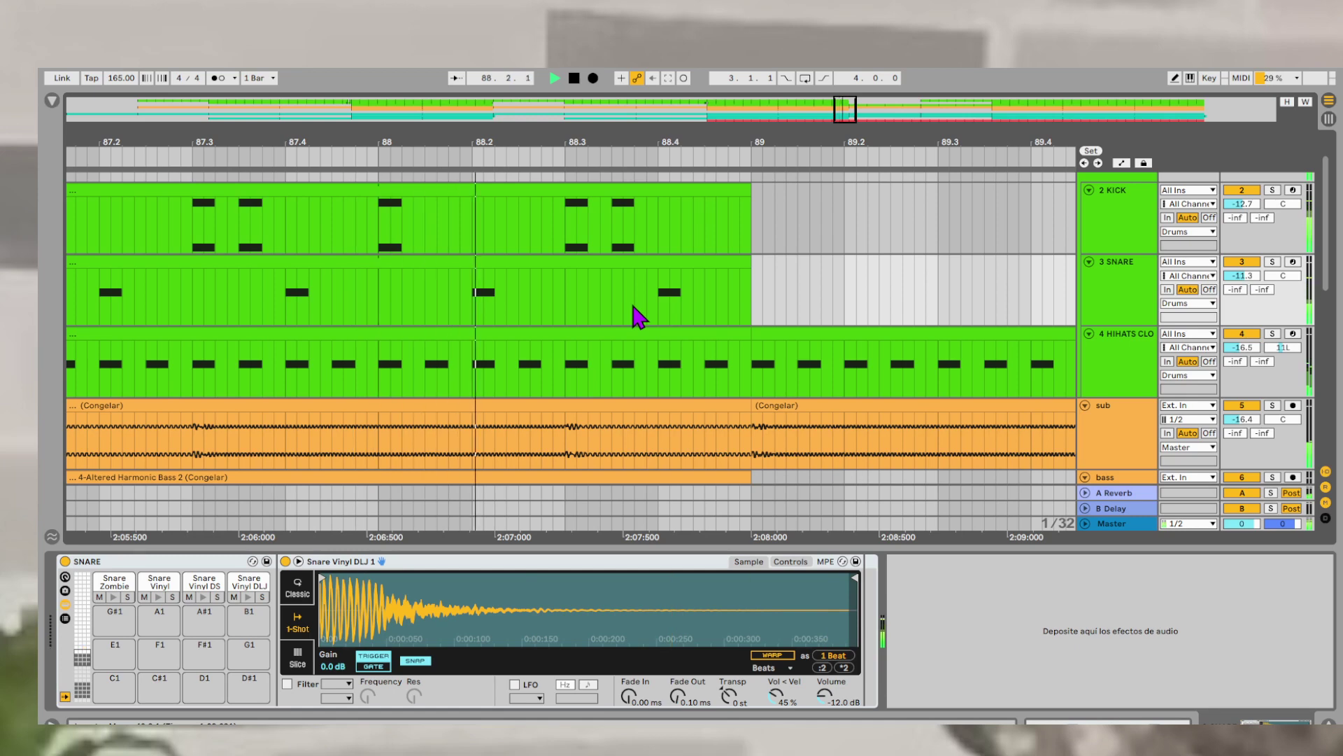
{"action": "key", "text": "space"}
{"action": "left_click_drag", "start_coordinate": [650, 292], "coordinate": [750, 299]}
{"action": "left_click", "coordinate": [727, 294]}
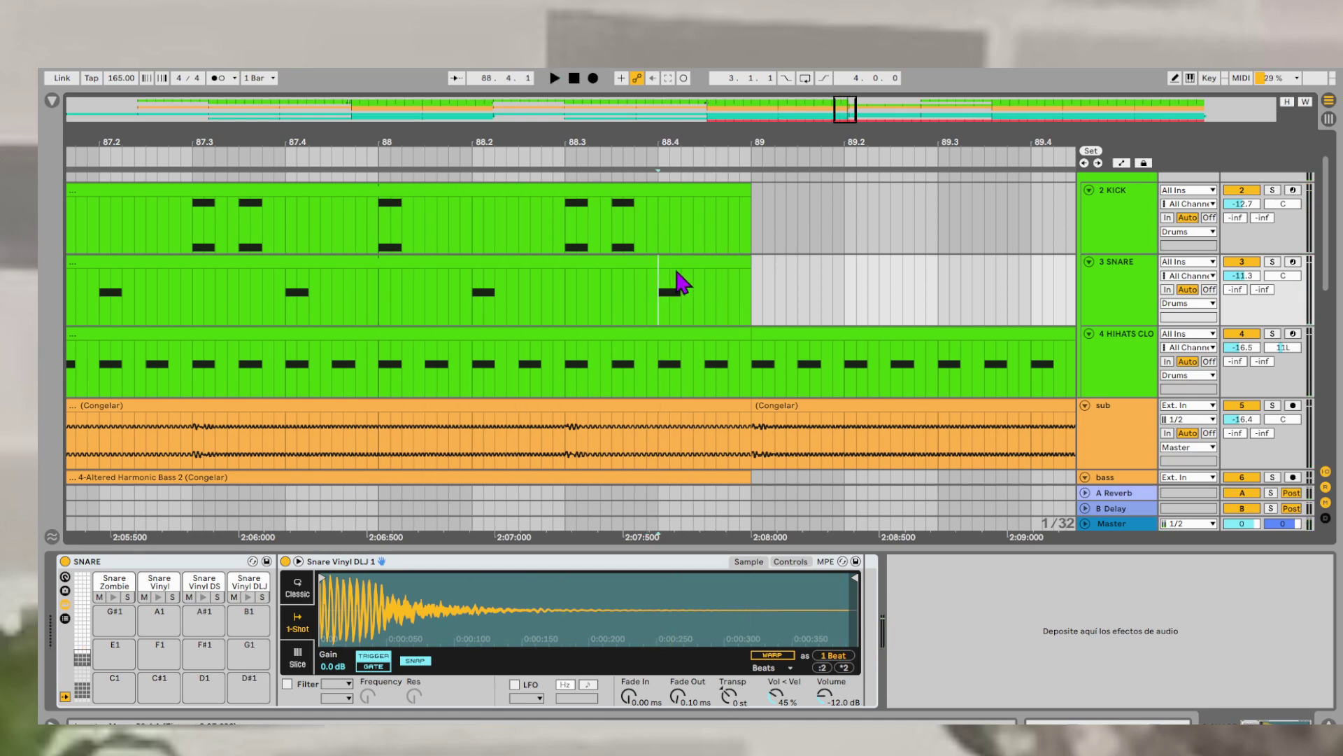
{"action": "left_click_drag", "start_coordinate": [678, 265], "coordinate": [602, 303]}
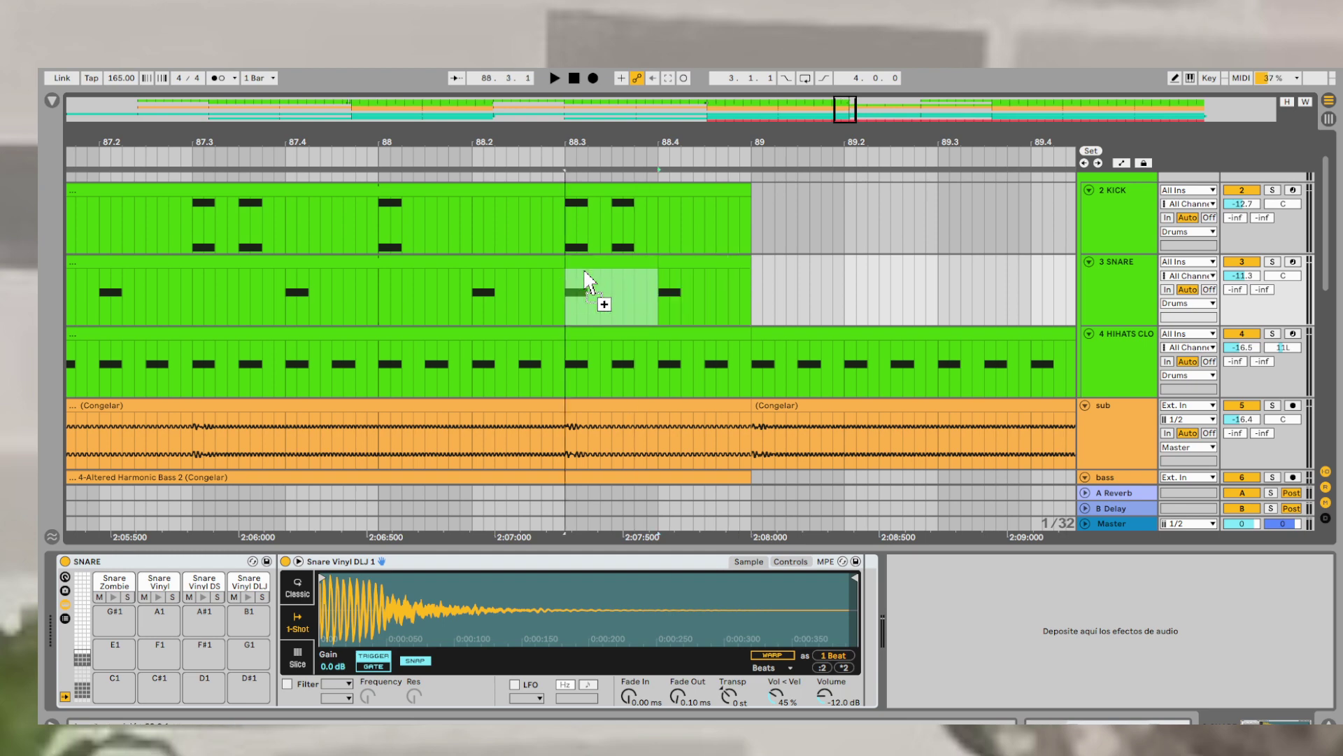
- Play the new snare fill from bar 88 through the section change at bar 89, then stop
{"action": "left_click", "coordinate": [396, 303]}
{"action": "key", "text": "space"}
{"action": "key", "text": "space"}
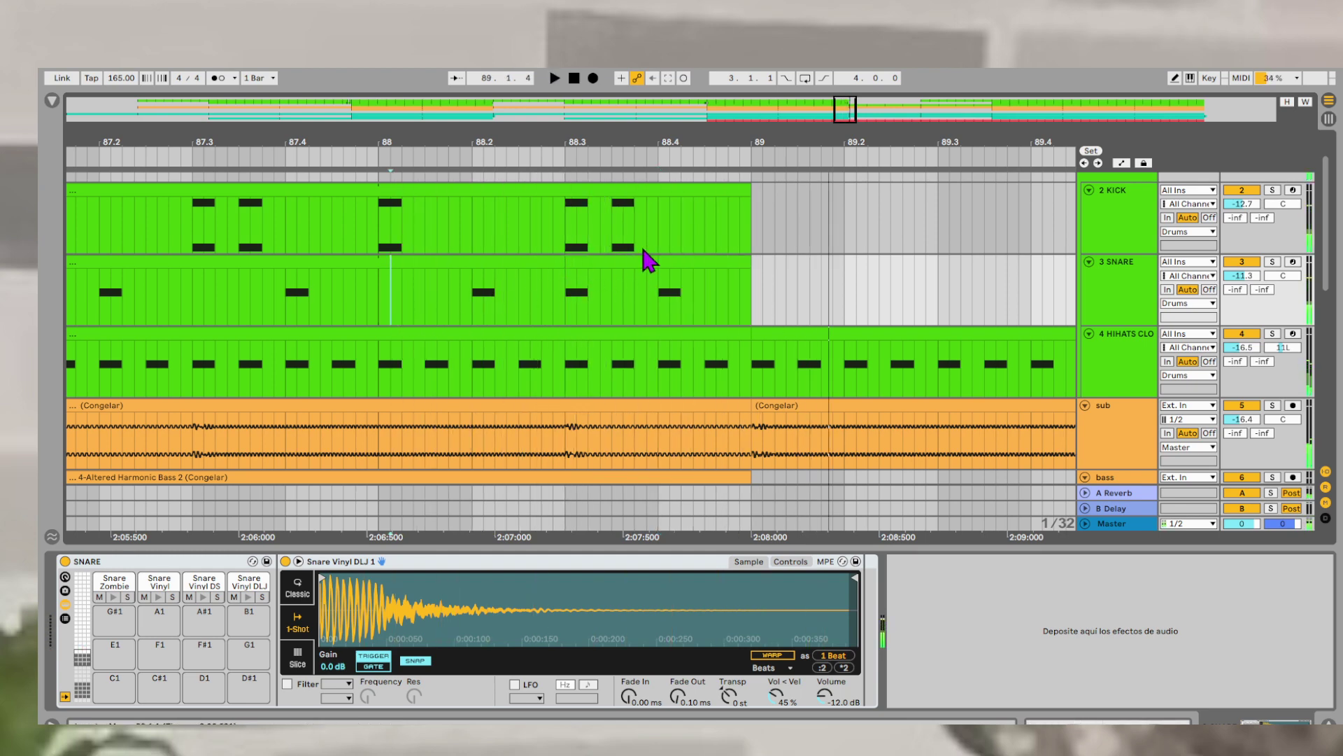
- Duplicate the KICK hits at 88.3 to 88.4 for a fill before bar 89 and play the result
{"action": "left_click_drag", "start_coordinate": [657, 244], "coordinate": [567, 248]}
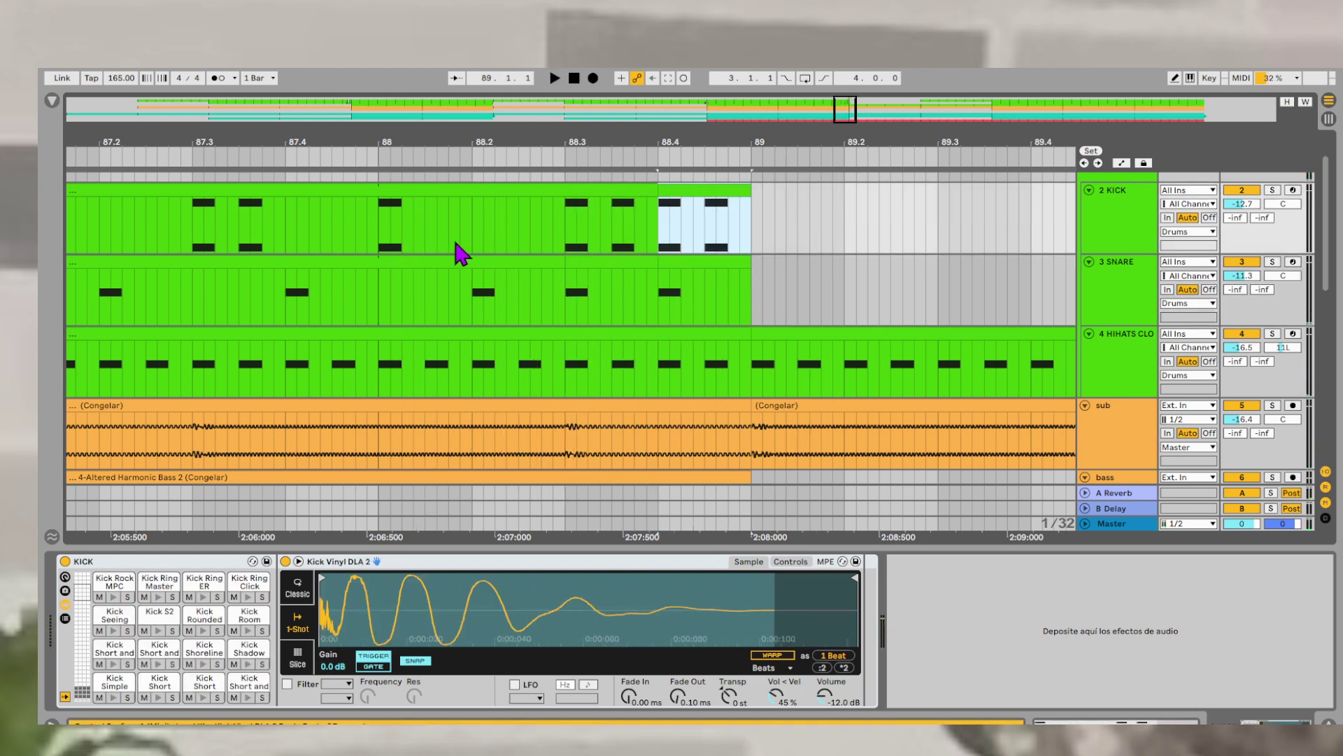
{"action": "key", "text": "ctrl+d"}
{"action": "left_click", "coordinate": [413, 246]}
{"action": "key", "text": "space"}
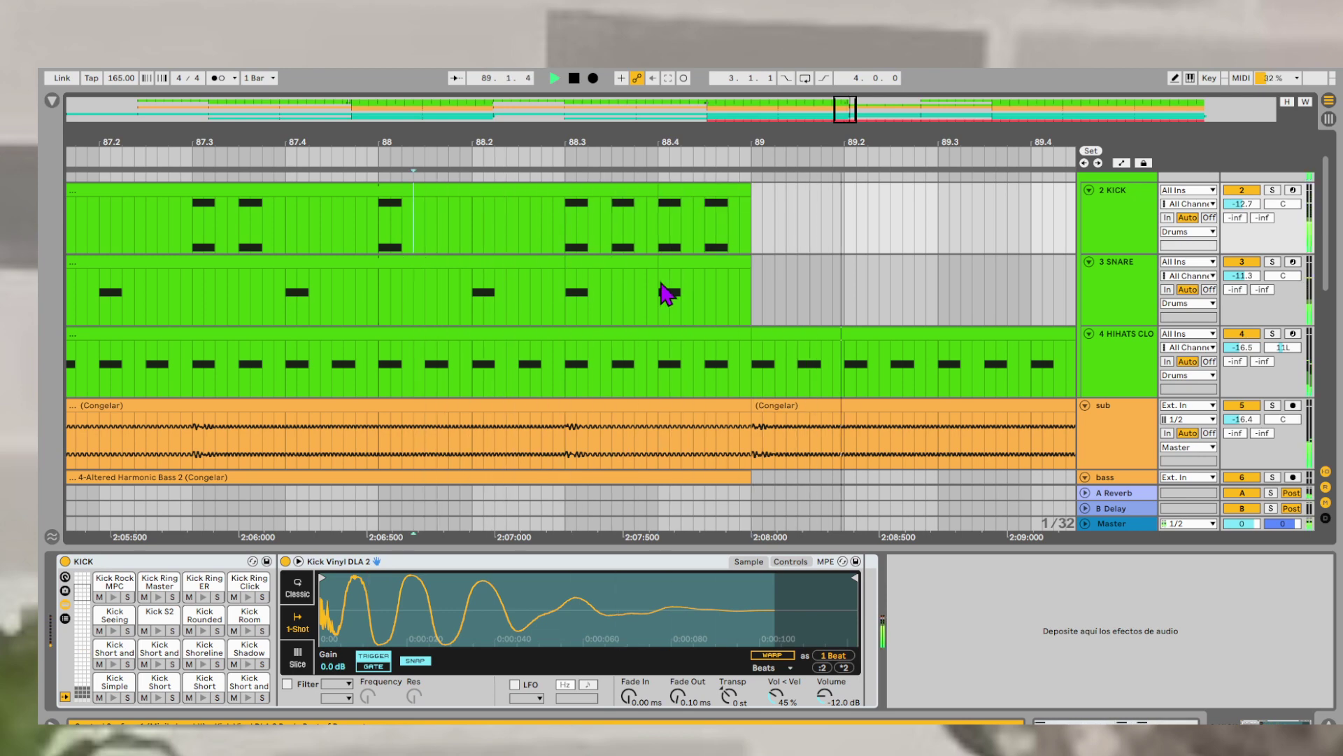
{"action": "scroll", "coordinate": [666, 291], "scroll_direction": "down", "scroll_amount": 2, "text": "ctrl"}
{"action": "scroll", "coordinate": [695, 238], "scroll_direction": "up", "scroll_amount": 4, "text": "ctrl"}
{"action": "key", "text": "space"}
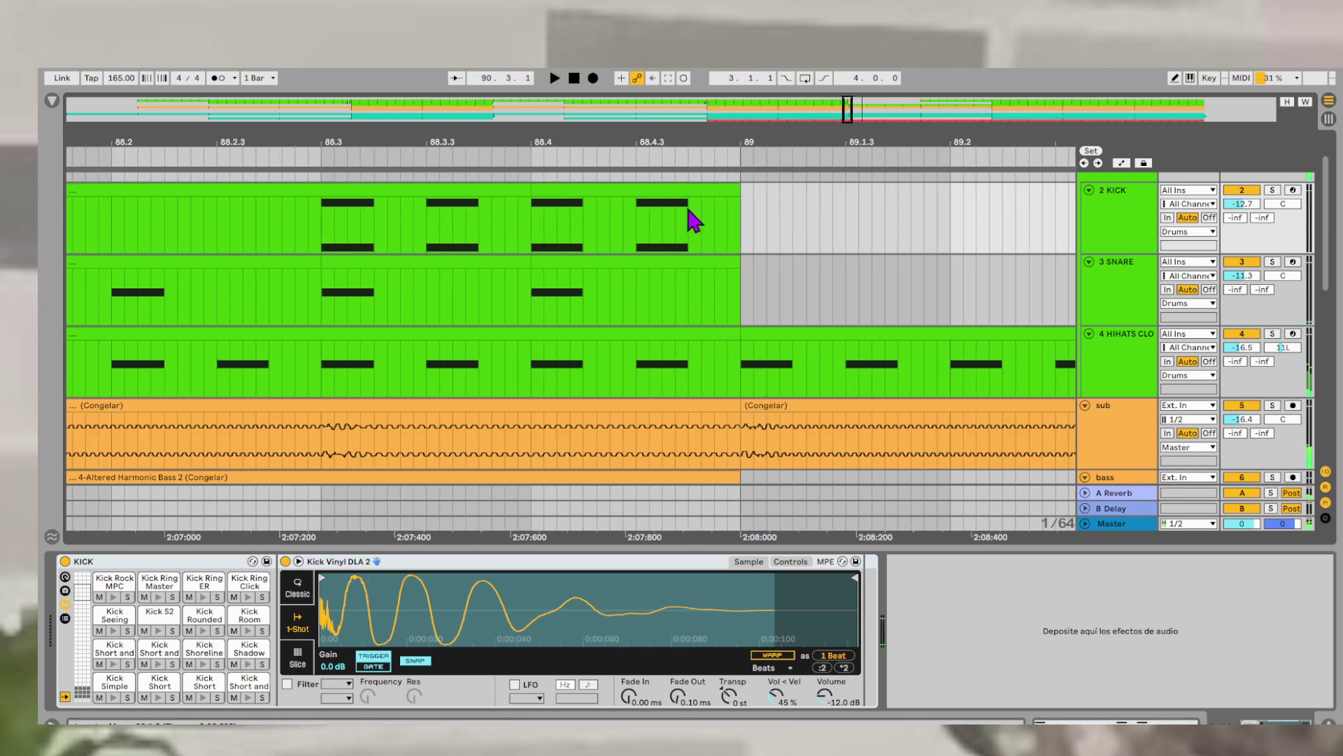
- Extend the KICK fill with a single extra hit on bar 89 and play it from 88.2.3
{"action": "left_click", "coordinate": [690, 191]}
{"action": "key", "text": "ctrl+d"}
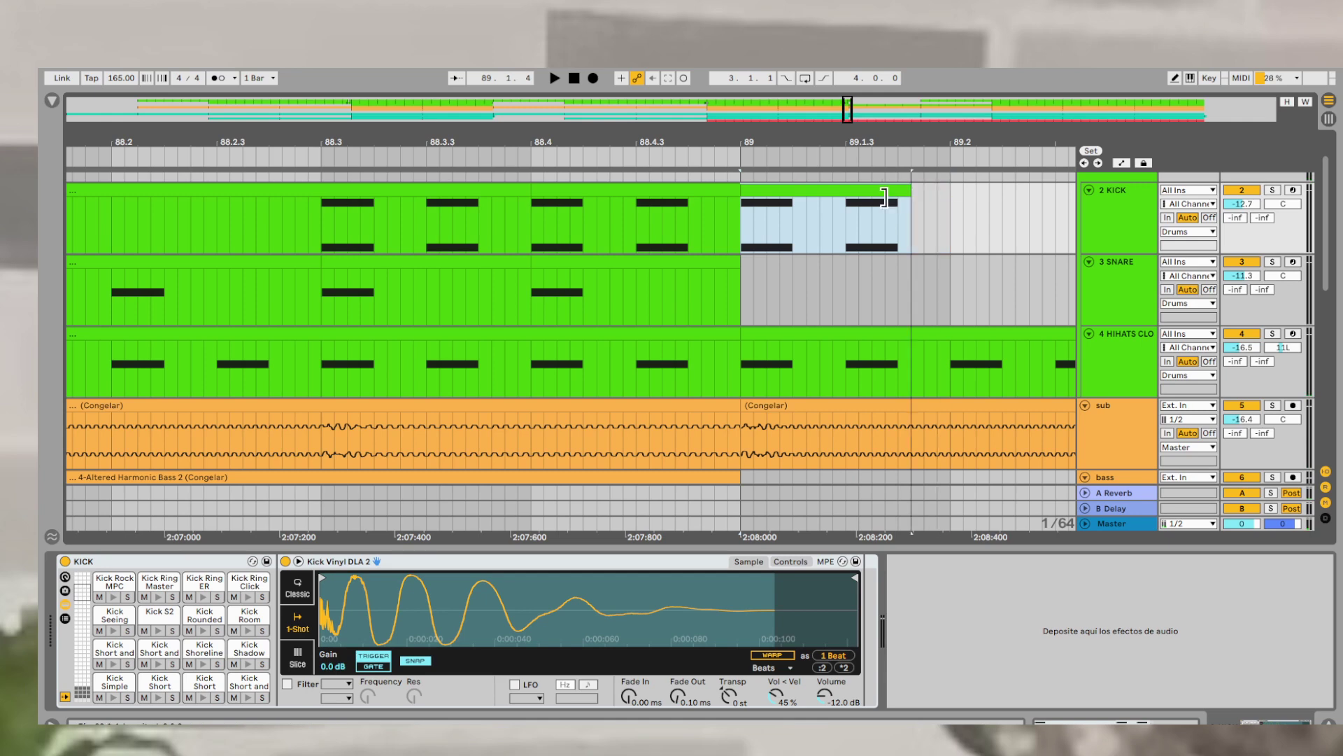
{"action": "left_click_drag", "start_coordinate": [885, 198], "coordinate": [832, 205]}
{"action": "left_click", "coordinate": [249, 249]}
{"action": "key", "text": "space"}
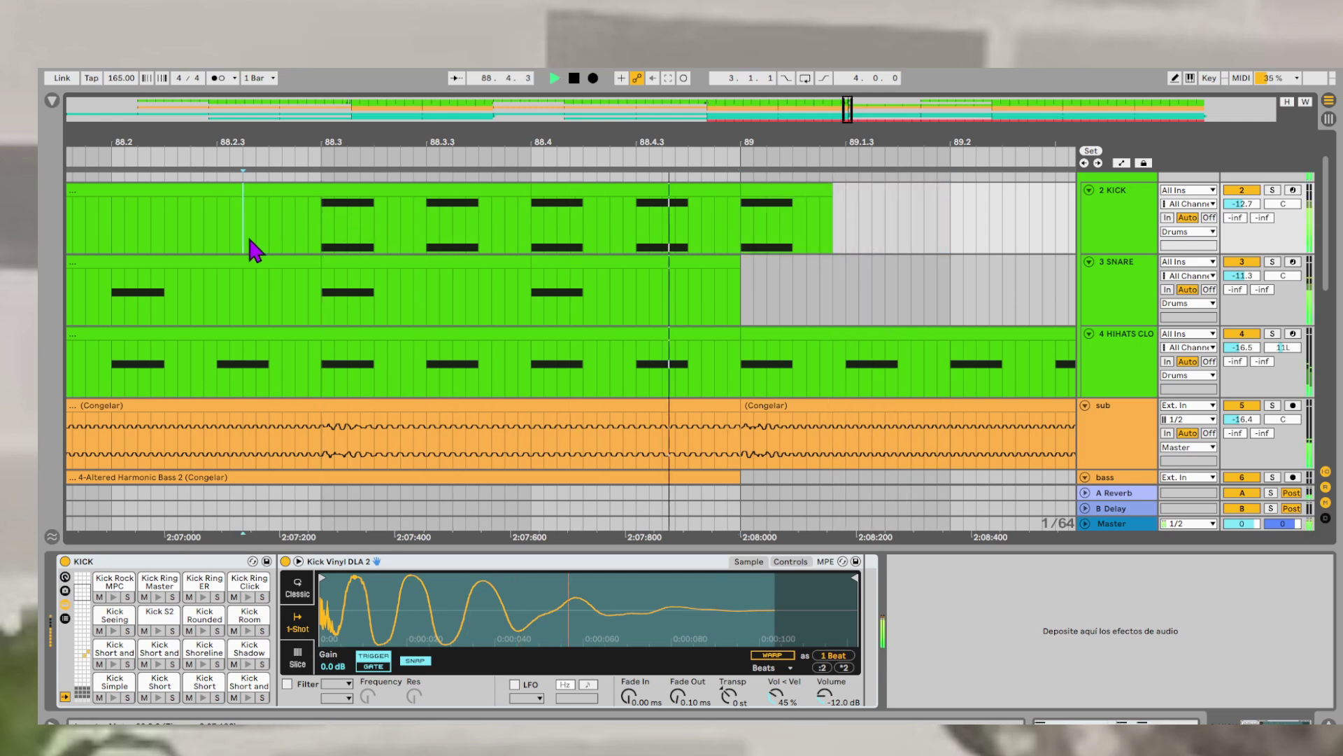
- Let the song play on from bar 90 to bar 102 while looking over all the tracks
{"action": "scroll", "coordinate": [251, 248], "scroll_direction": "down", "scroll_amount": 2, "text": "ctrl"}
{"action": "scroll", "coordinate": [252, 248], "scroll_direction": "down", "scroll_amount": 2, "text": "ctrl"}
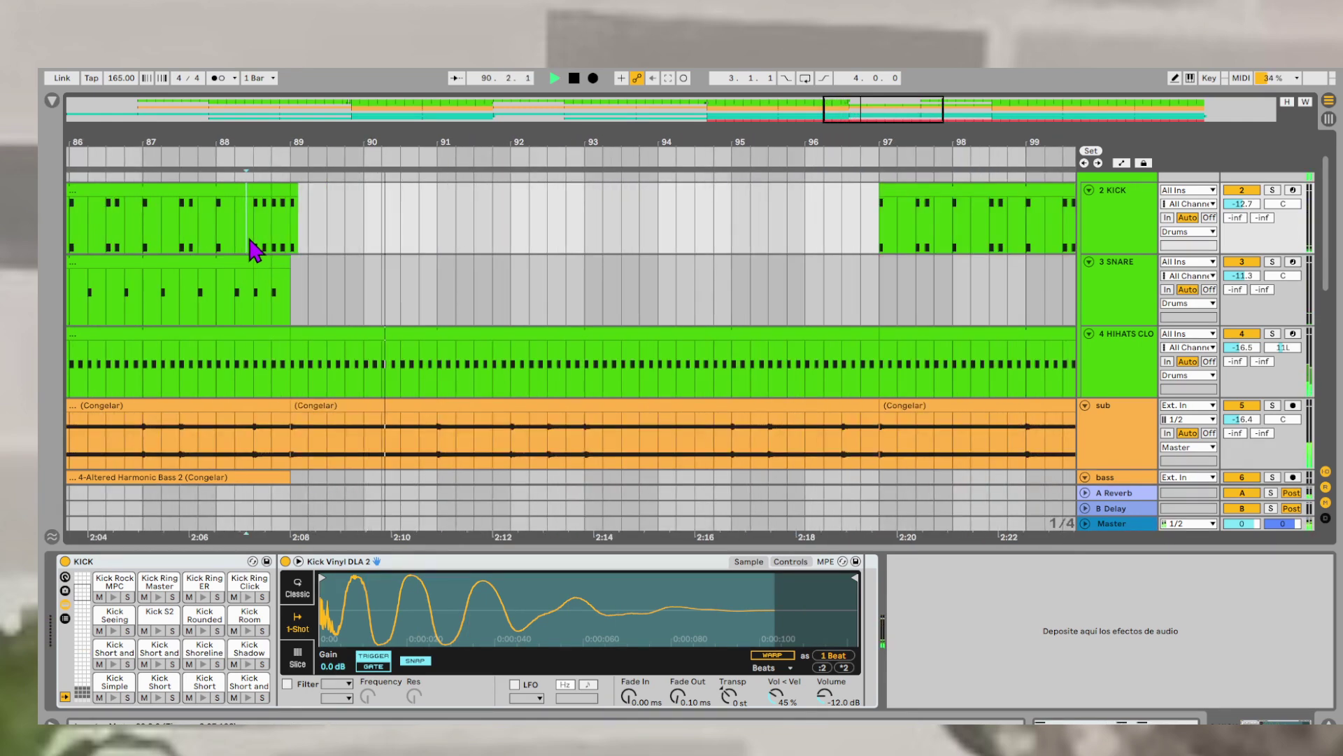
{"action": "scroll", "coordinate": [252, 248], "scroll_direction": "down", "scroll_amount": 1, "text": "ctrl"}
{"action": "scroll", "coordinate": [253, 249], "scroll_direction": "down", "scroll_amount": 3, "text": "ctrl"}
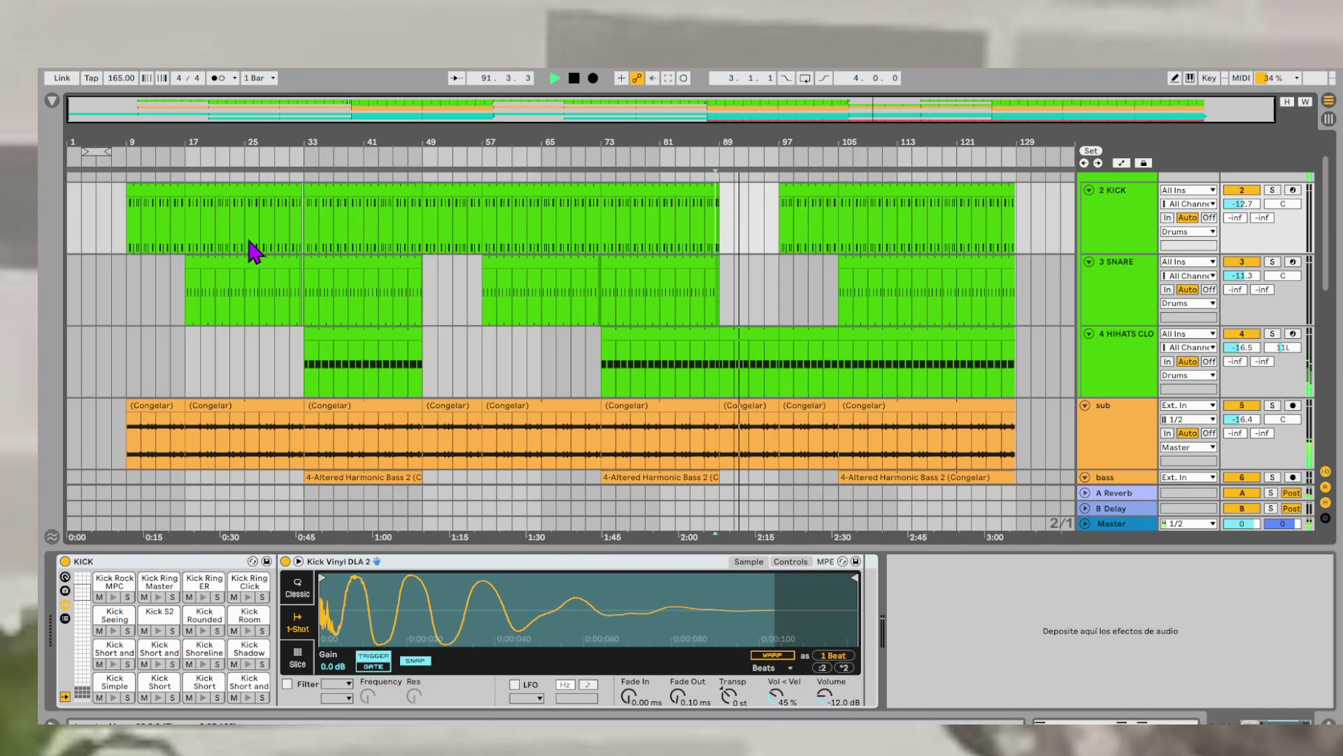
{"action": "scroll", "coordinate": [865, 377], "scroll_direction": "down", "scroll_amount": 1}
{"action": "scroll", "coordinate": [866, 378], "scroll_direction": "down", "scroll_amount": 3}
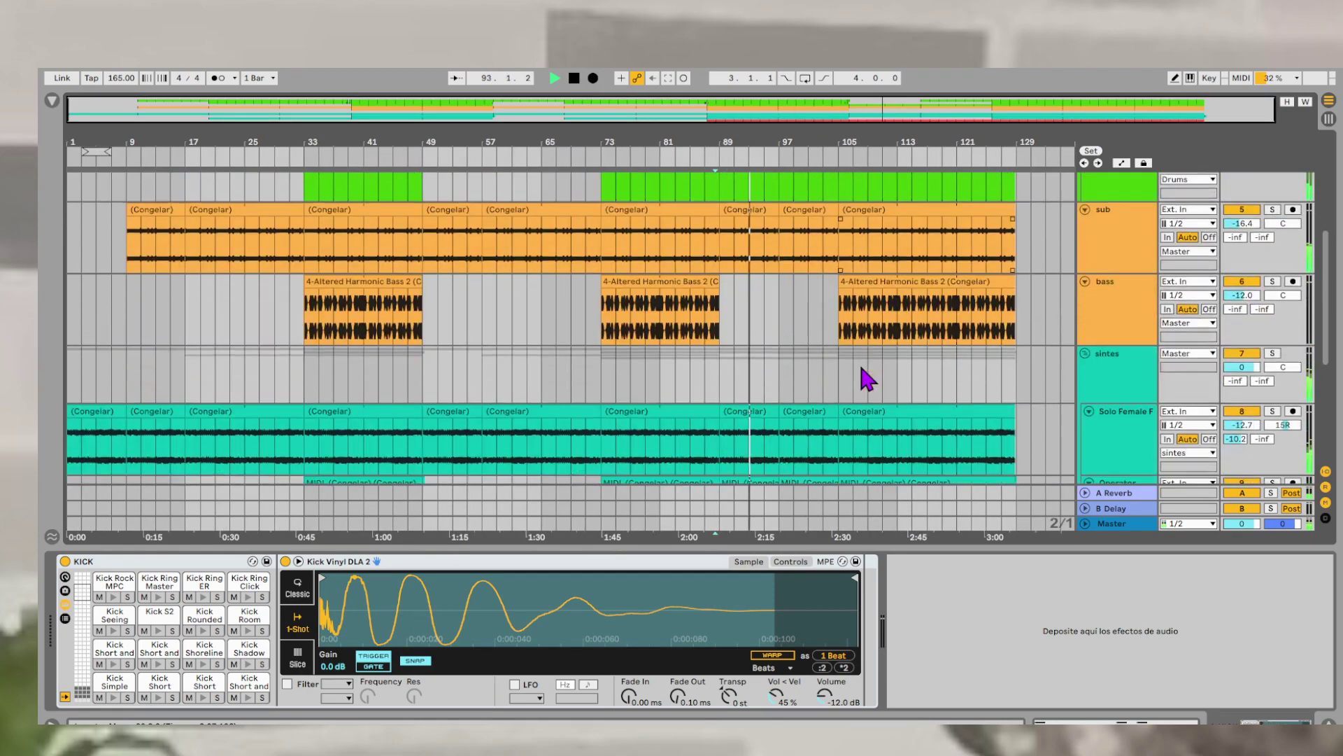
{"action": "scroll", "coordinate": [868, 379], "scroll_direction": "down", "scroll_amount": 4}
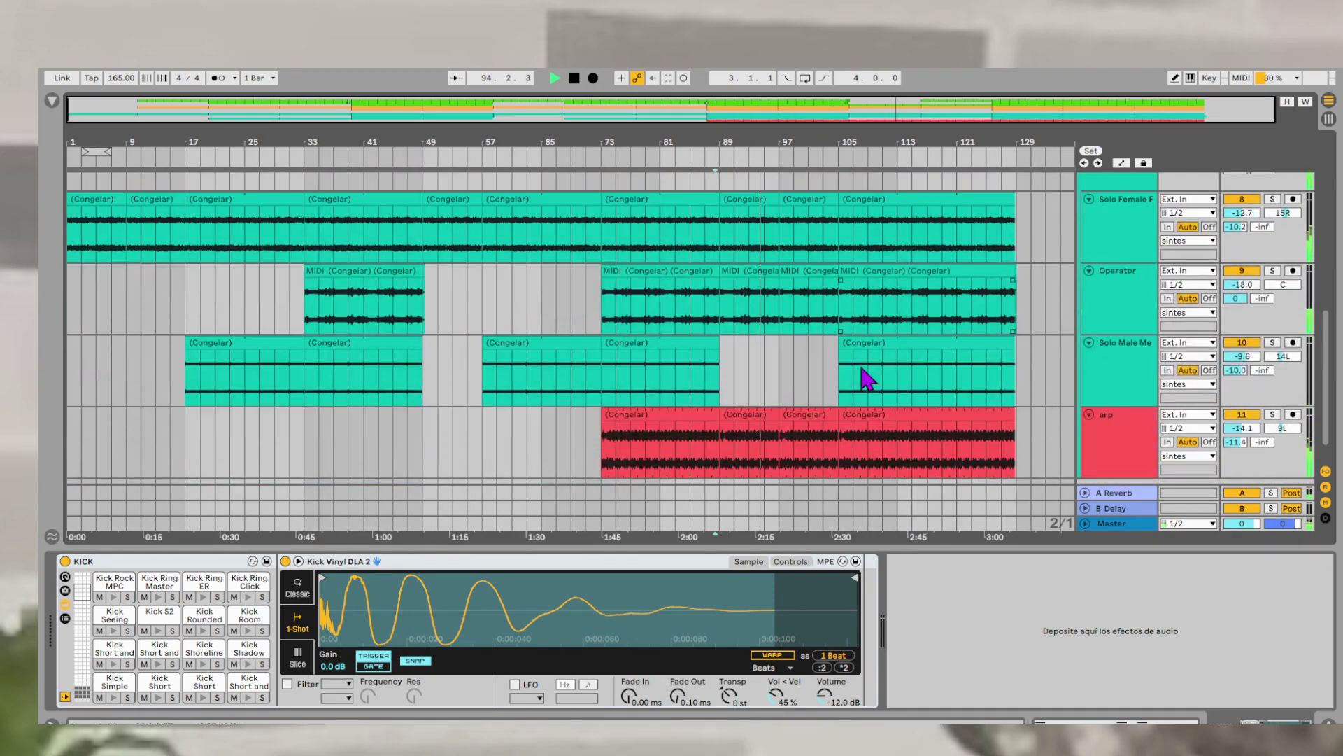
{"action": "scroll", "coordinate": [865, 378], "scroll_direction": "up", "scroll_amount": 2}
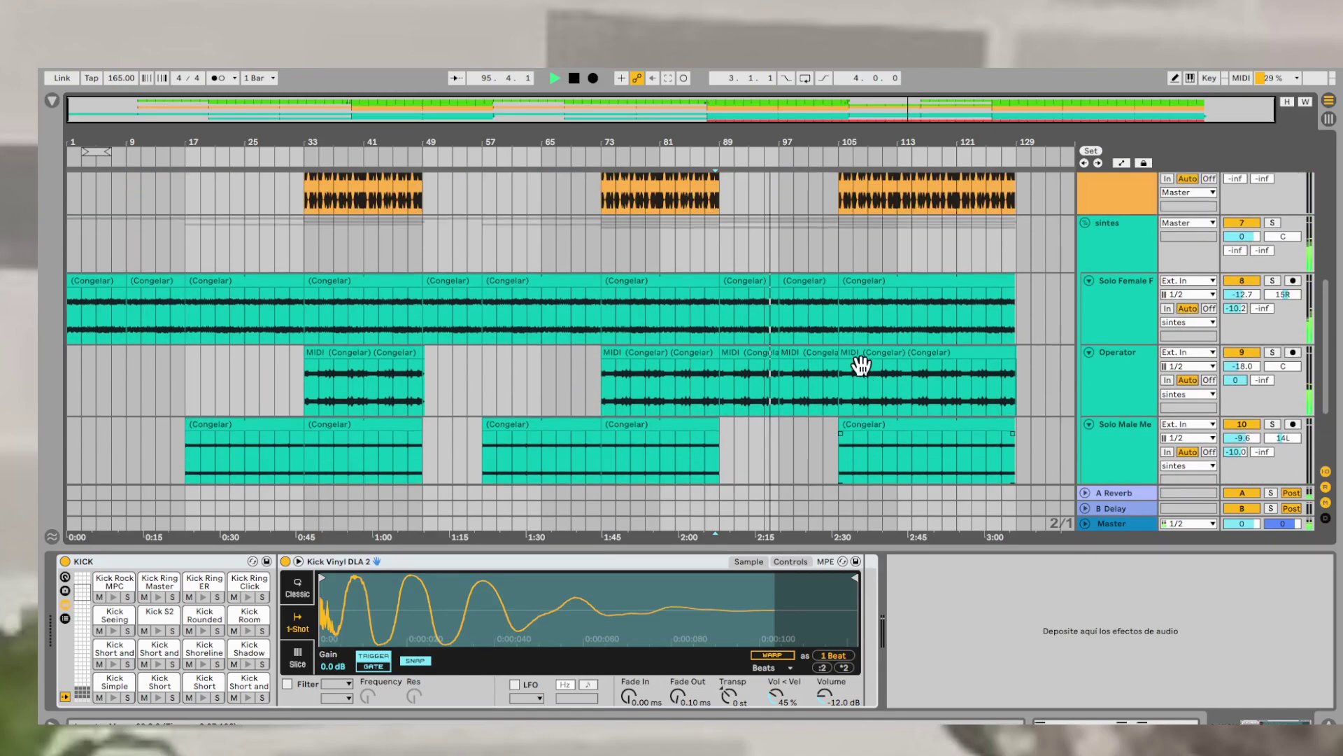
{"action": "scroll", "coordinate": [862, 371], "scroll_direction": "up", "scroll_amount": 5}
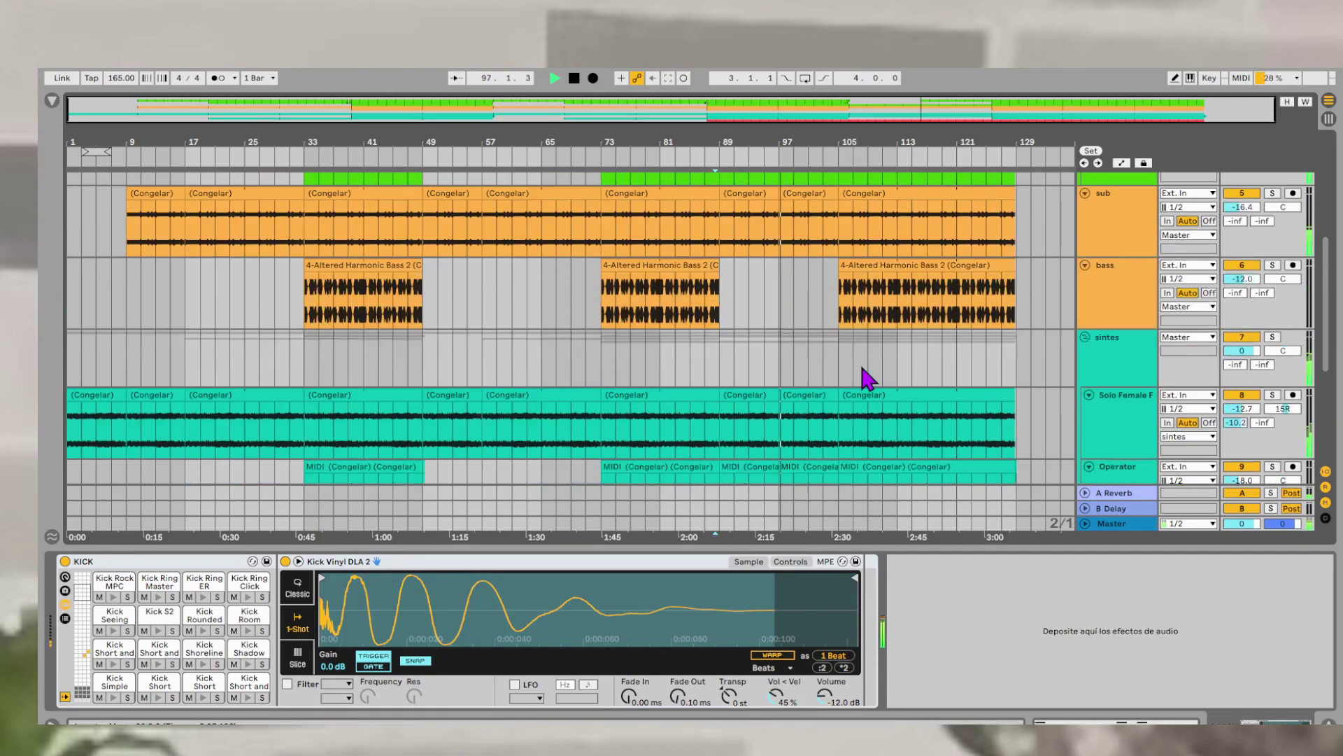
{"action": "scroll", "coordinate": [865, 372], "scroll_direction": "up", "scroll_amount": 2}
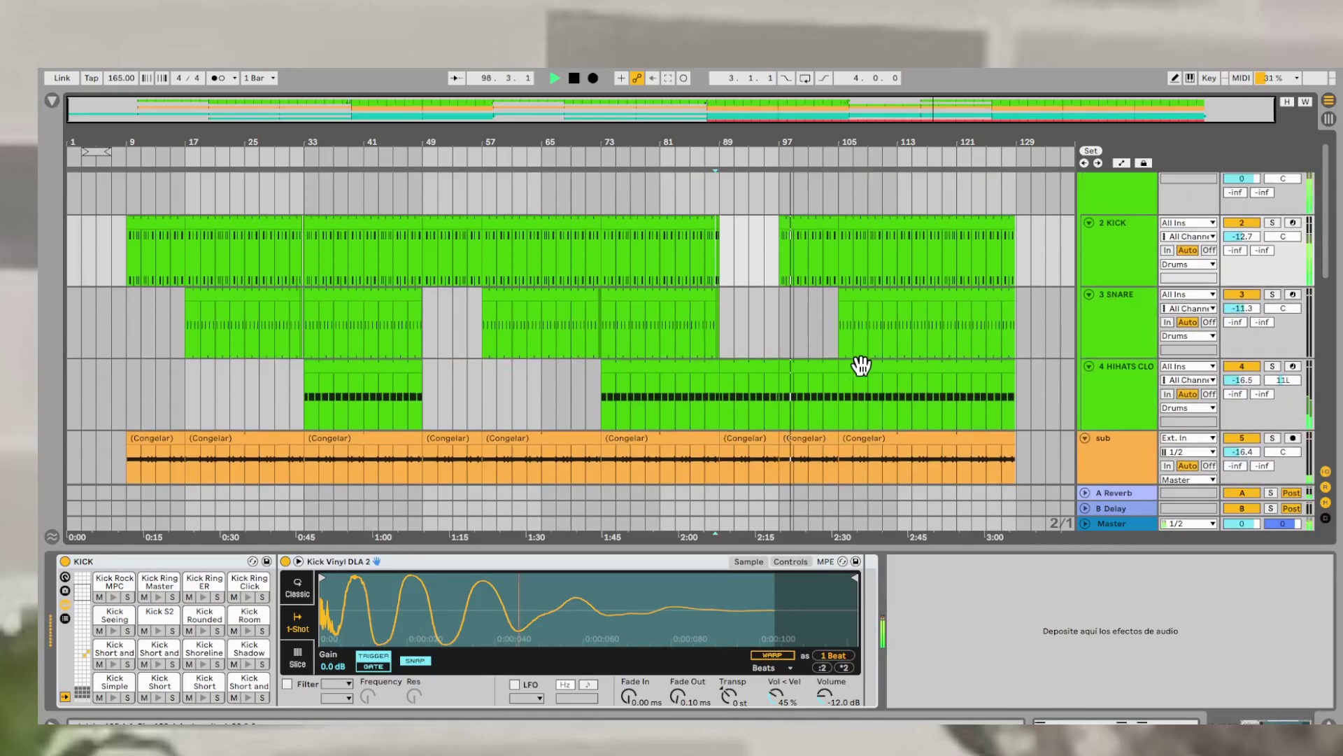
{"action": "scroll", "coordinate": [861, 365], "scroll_direction": "down", "scroll_amount": 1}
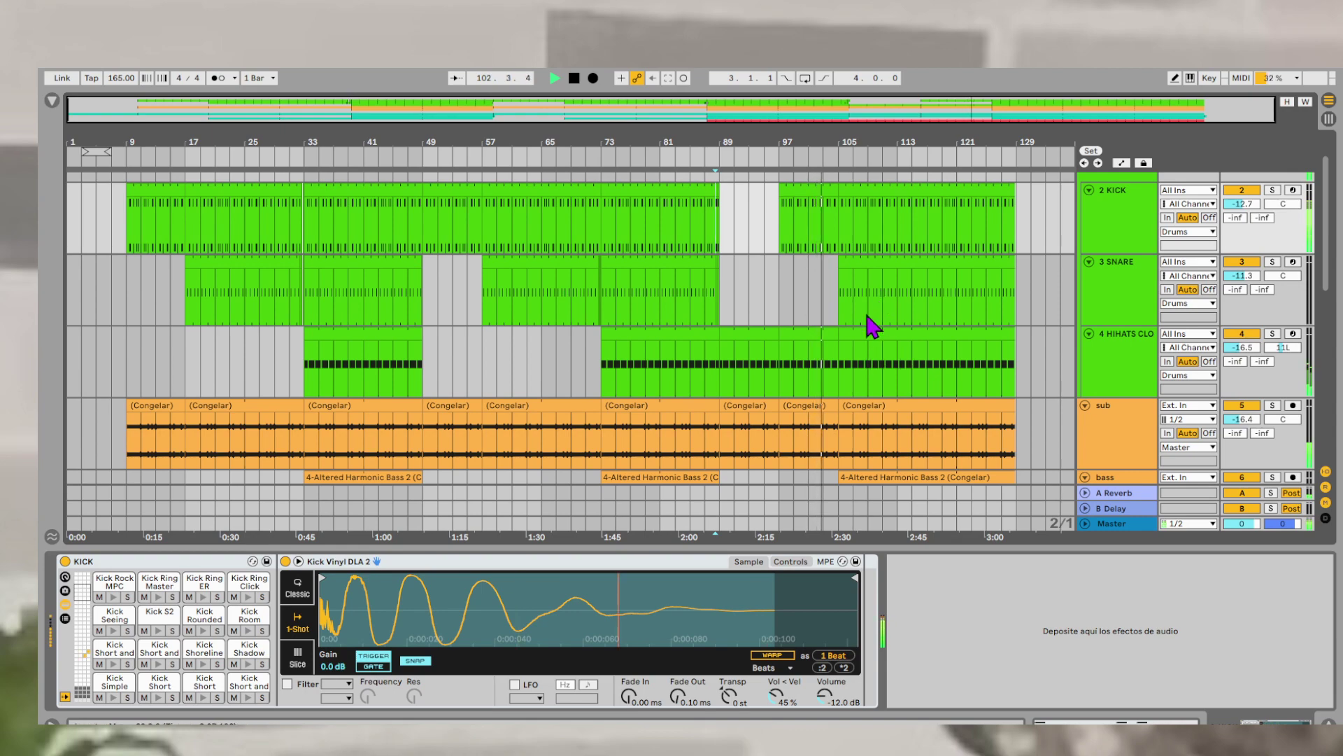
- Stop playback and duplicate the KICK hits at 104.3 to 104.4 for a fill before bar 105
{"action": "scroll", "coordinate": [867, 314], "scroll_direction": "up", "scroll_amount": 4}
{"action": "scroll", "coordinate": [768, 316], "scroll_direction": "up", "scroll_amount": 4}
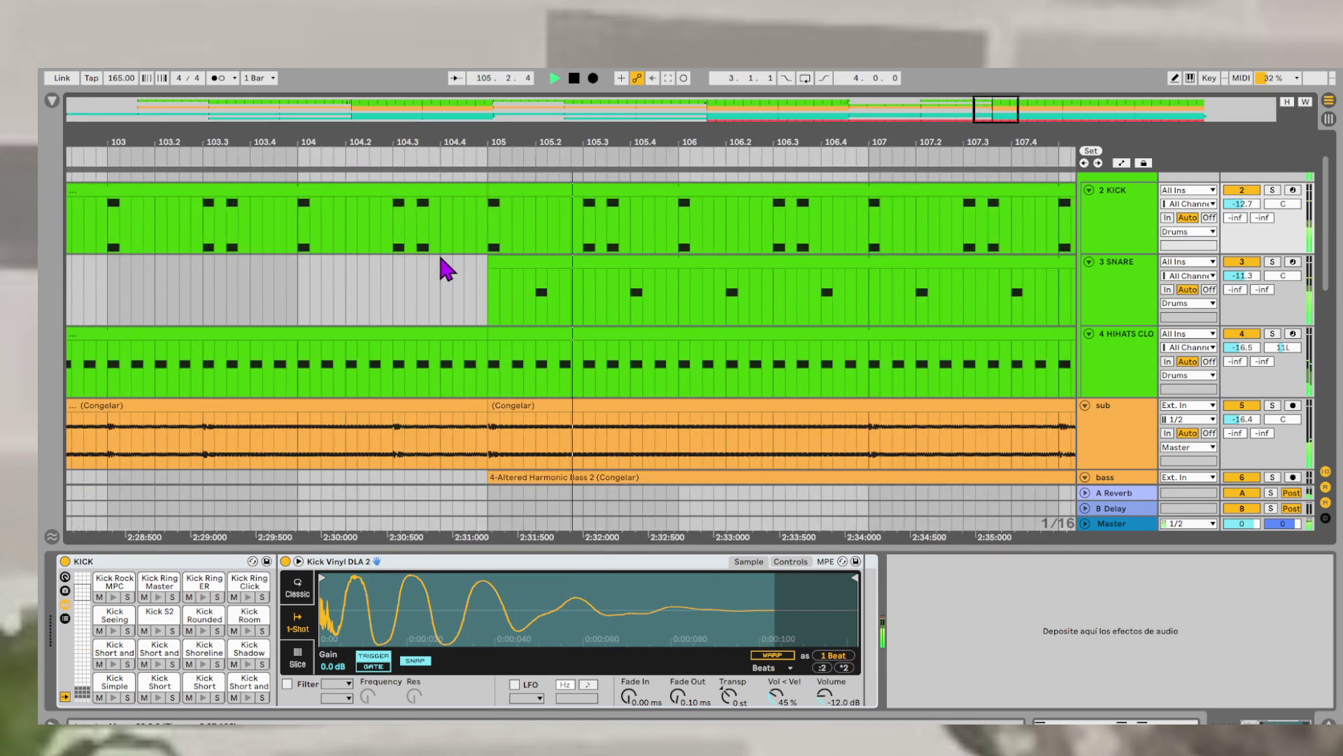
{"action": "key", "text": "space"}
{"action": "left_click_drag", "start_coordinate": [392, 249], "coordinate": [444, 245]}
{"action": "key", "text": "ctrl+d"}
- Play the new kick fill into bar 105 from bar 104, and restart playback from 102.4
{"action": "left_click", "coordinate": [300, 240]}
{"action": "key", "text": "space"}
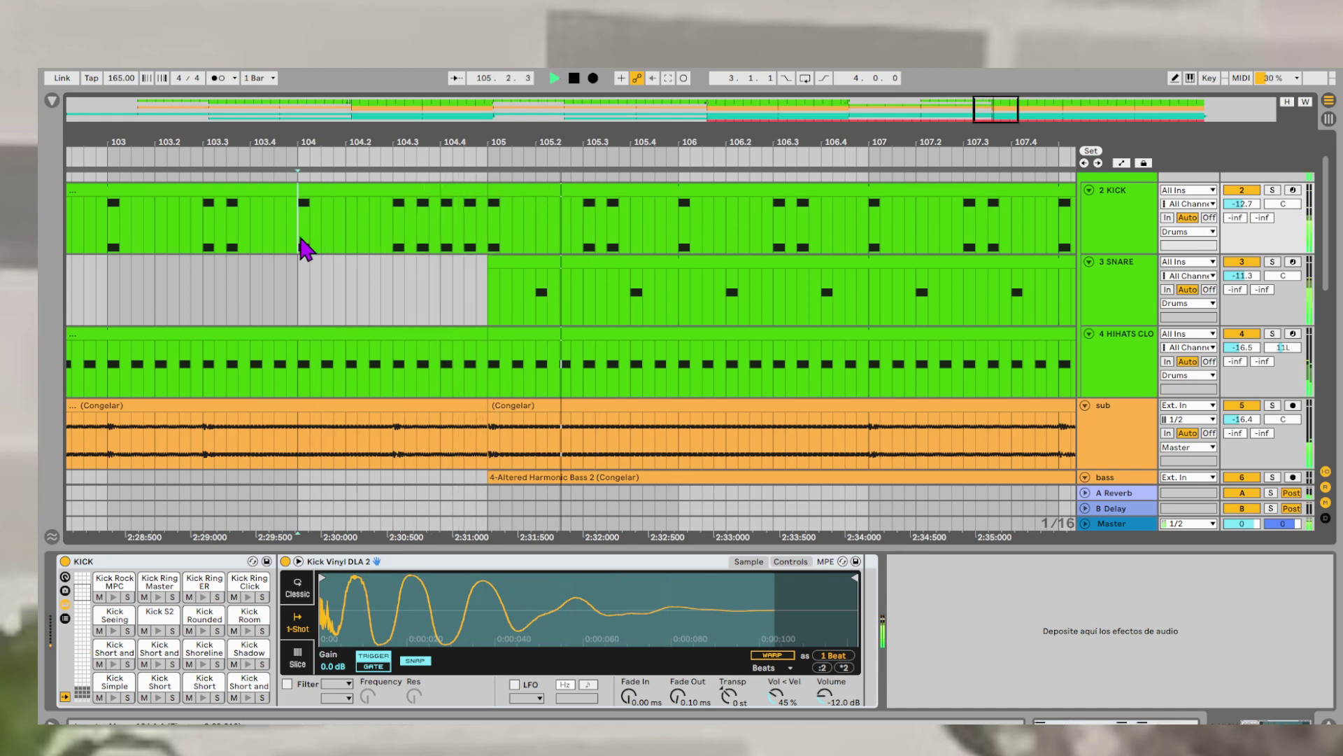
{"action": "key", "text": "minus"}
{"action": "left_click", "coordinate": [199, 249]}
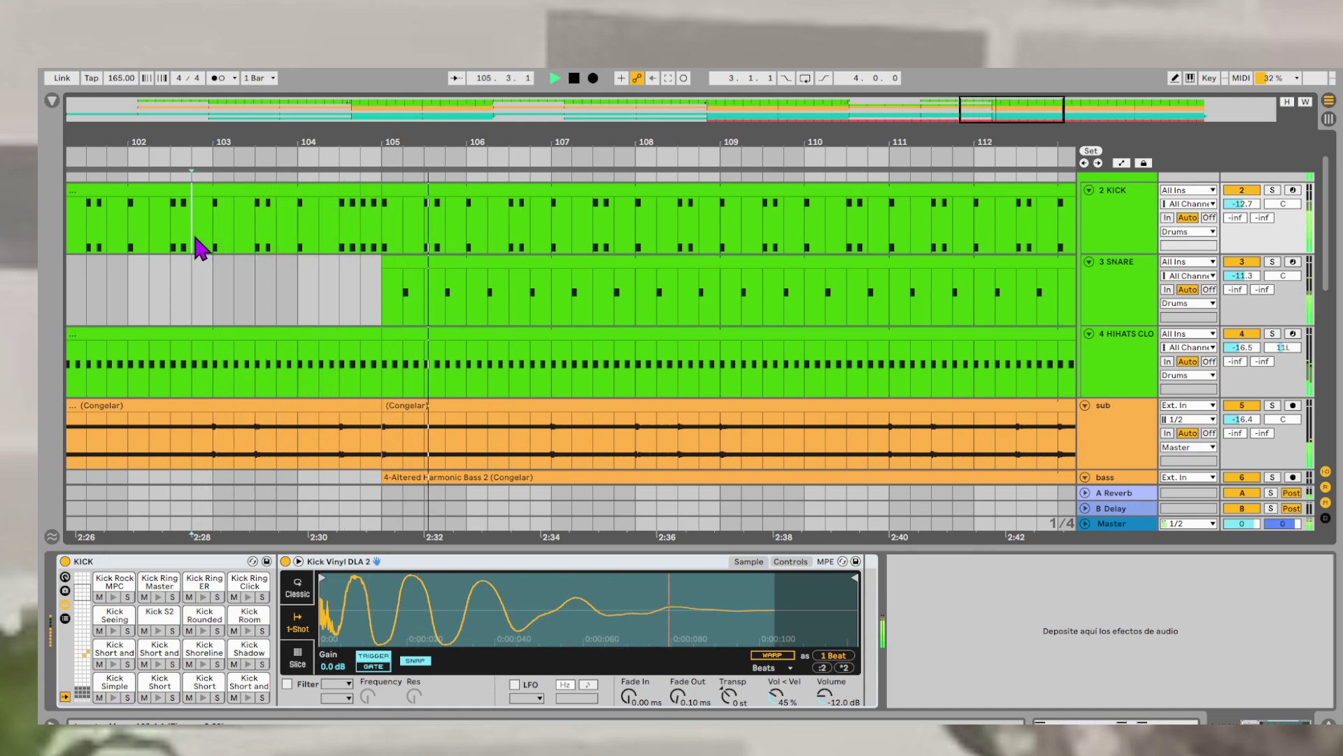
{"action": "key", "text": "space"}
{"action": "key", "text": "space"}
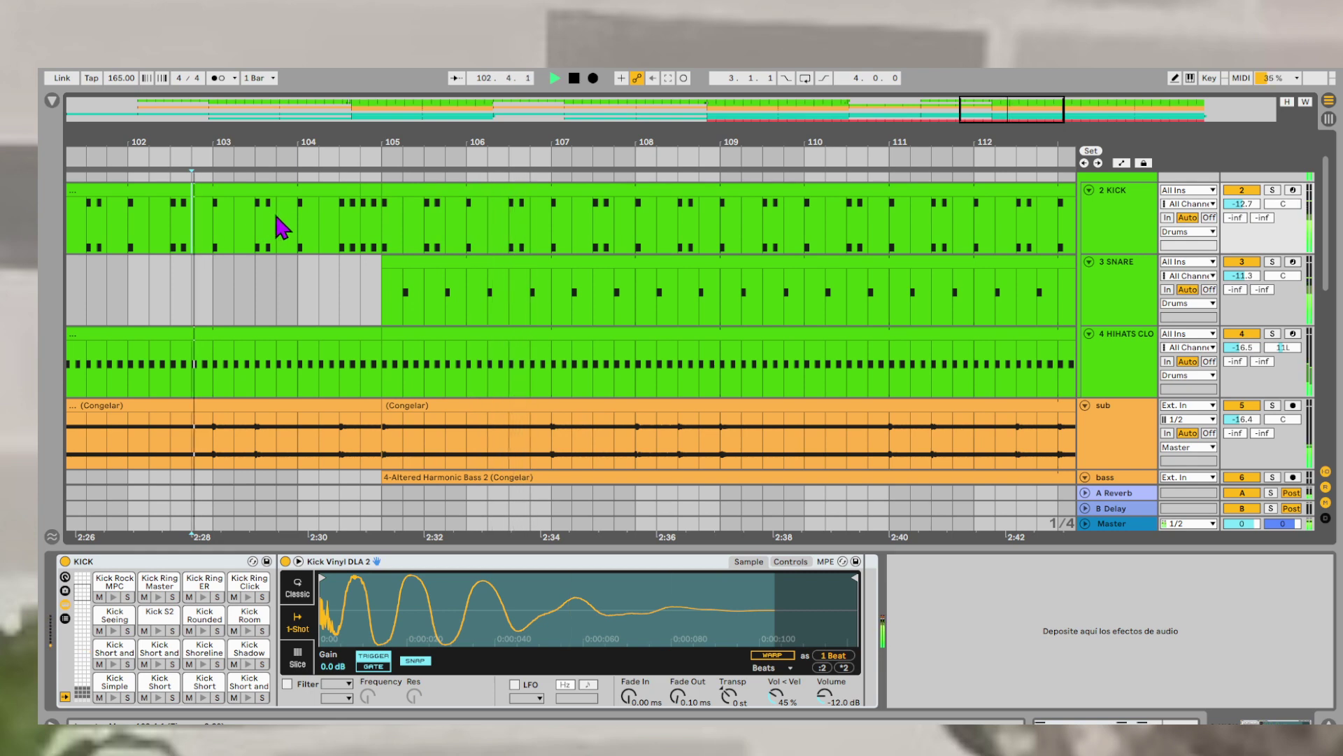
- Move the KICK hit at 104.3.3 onto the SNARE track and place a copy of it at 104.4.3
{"action": "mouse_move", "coordinate": [354, 133]}
{"action": "left_mouse_down"}
{"action": "mouse_move", "coordinate": [355, 146]}
{"action": "mouse_move", "coordinate": [489, 131]}
{"action": "left_mouse_up"}
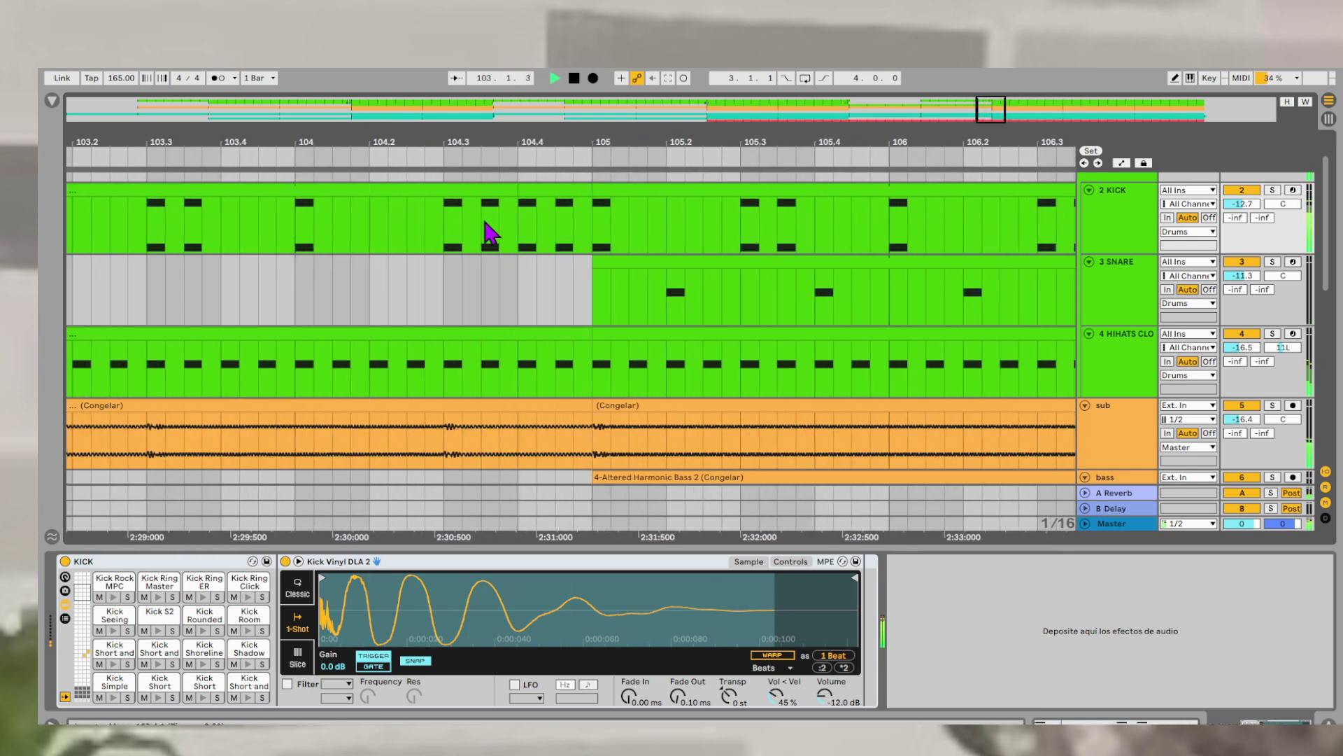
{"action": "left_click_drag", "start_coordinate": [490, 231], "coordinate": [516, 231]}
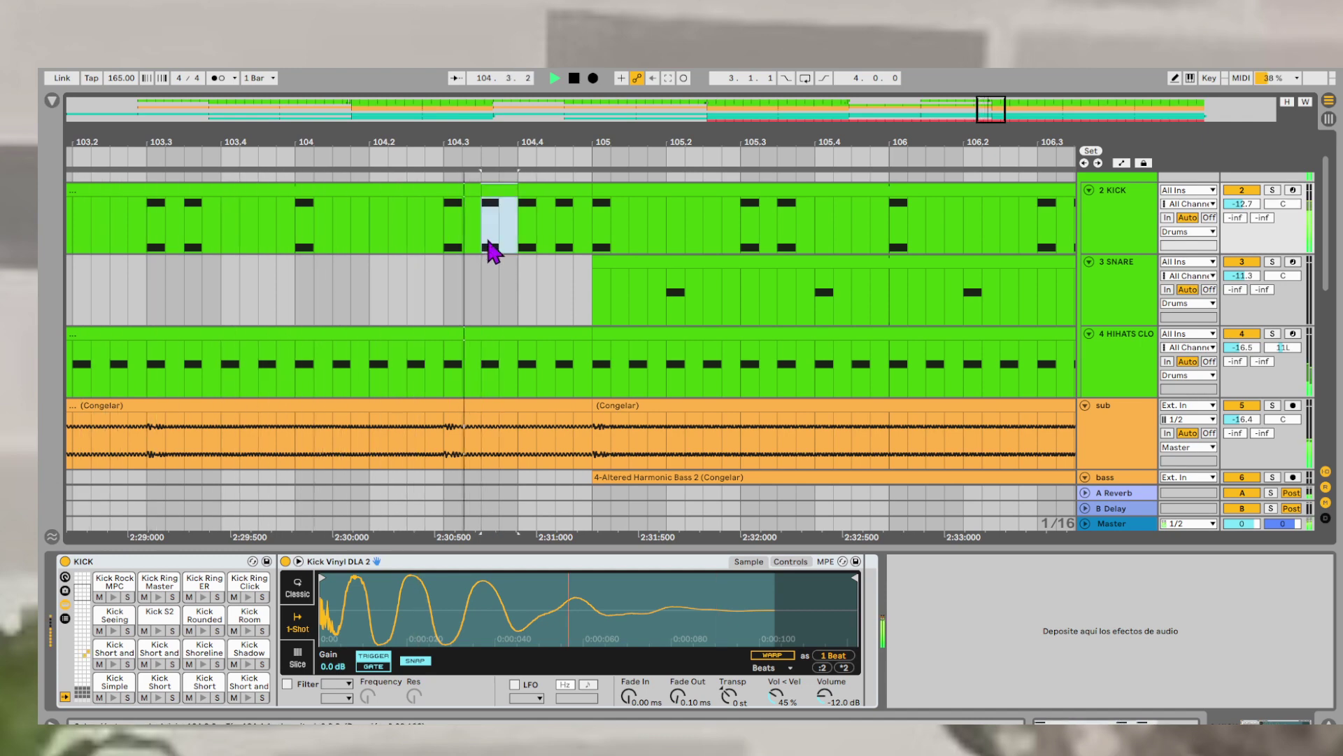
{"action": "key", "text": "space"}
{"action": "left_click_drag", "start_coordinate": [497, 266], "coordinate": [569, 265]}
{"action": "key", "text": "space"}
{"action": "key", "text": "space"}
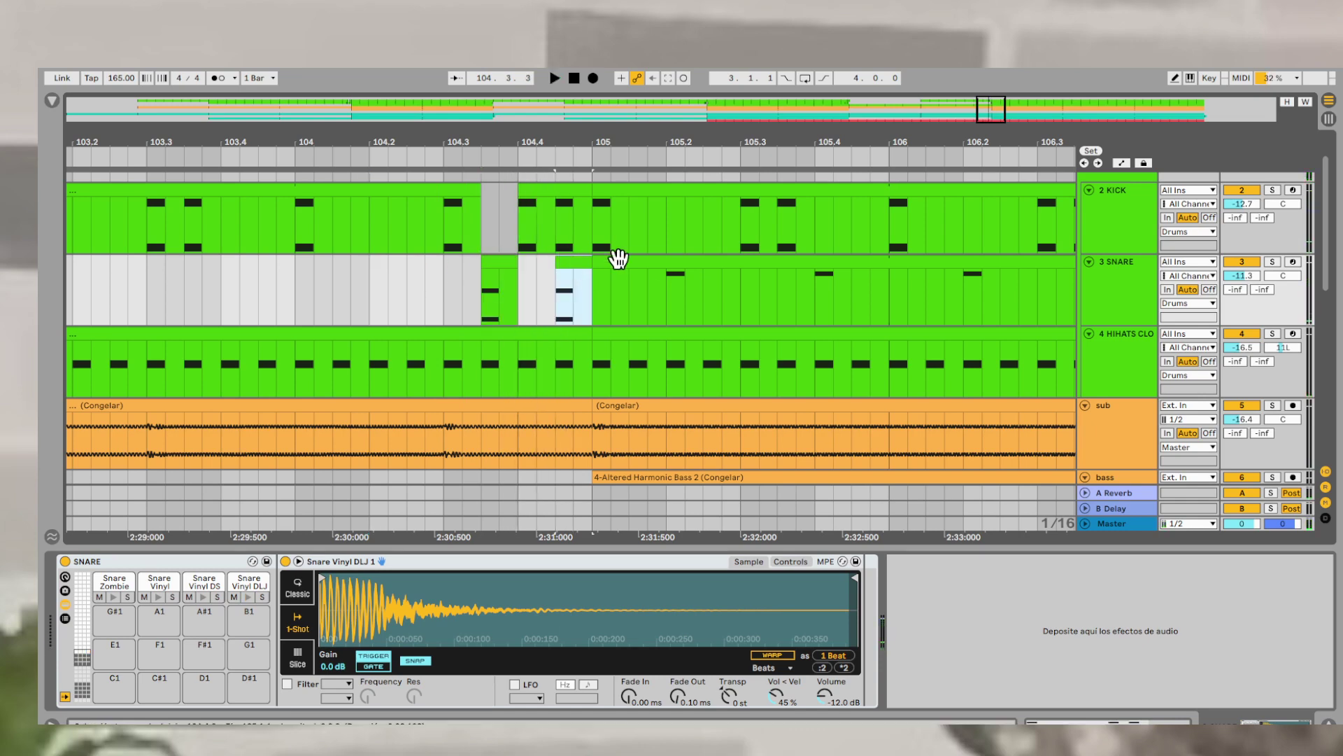
- Replace the two KICK hits on the SNARE track at 104.3.3 and 104.4.3 with copies of a real snare hit
{"action": "left_click_drag", "start_coordinate": [676, 285], "coordinate": [594, 271]}
{"action": "left_click", "coordinate": [514, 271]}
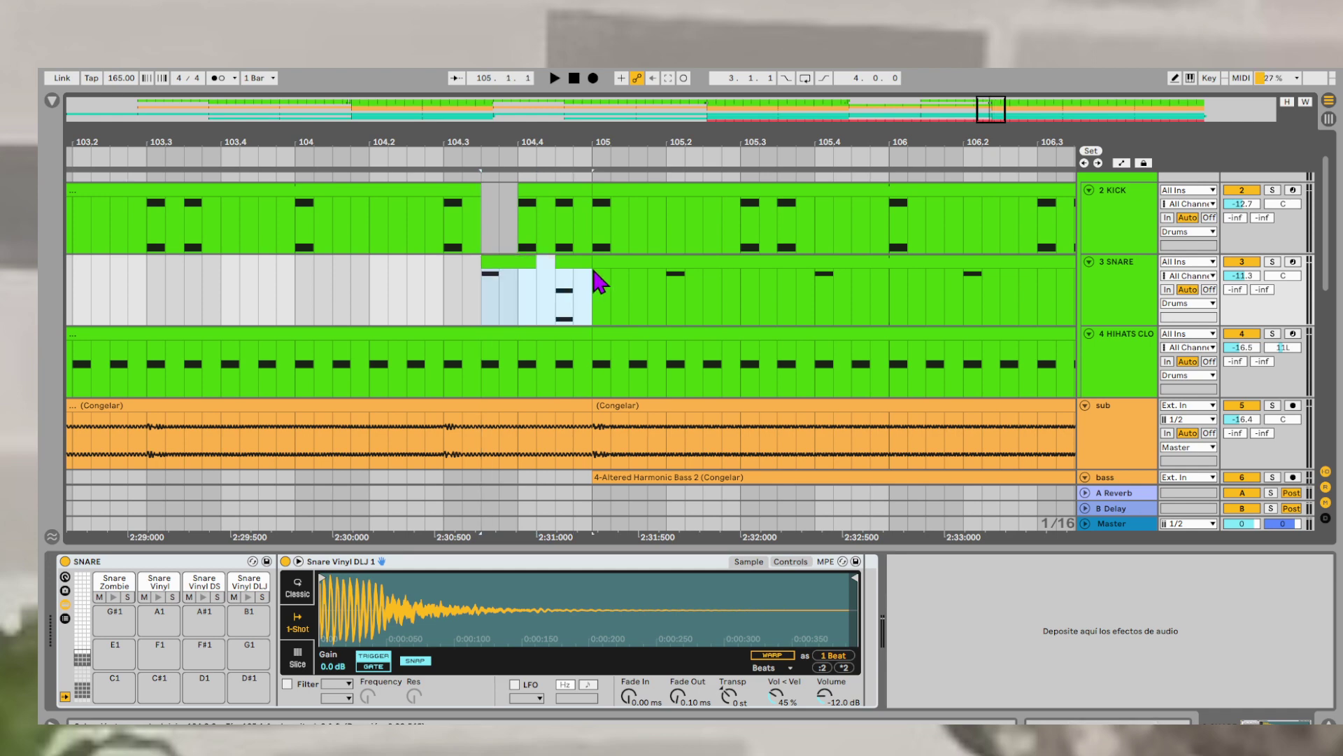
{"action": "left_click", "coordinate": [500, 261]}
{"action": "left_click_drag", "start_coordinate": [492, 261], "coordinate": [570, 258]}
- Delete the KICK hit at 104.4.3 and play the fill from 104.2.3
{"action": "left_click", "coordinate": [564, 244]}
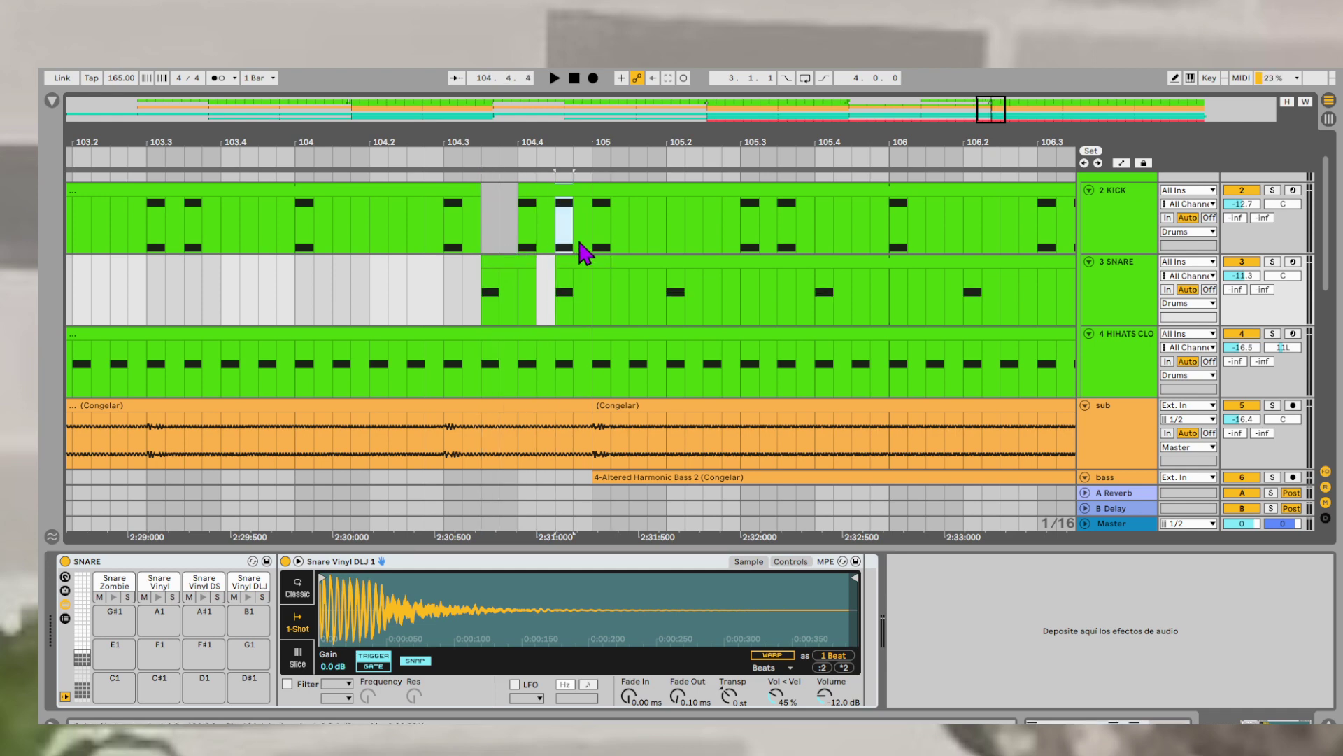
{"action": "left_click", "coordinate": [388, 258]}
{"action": "key", "text": "space"}
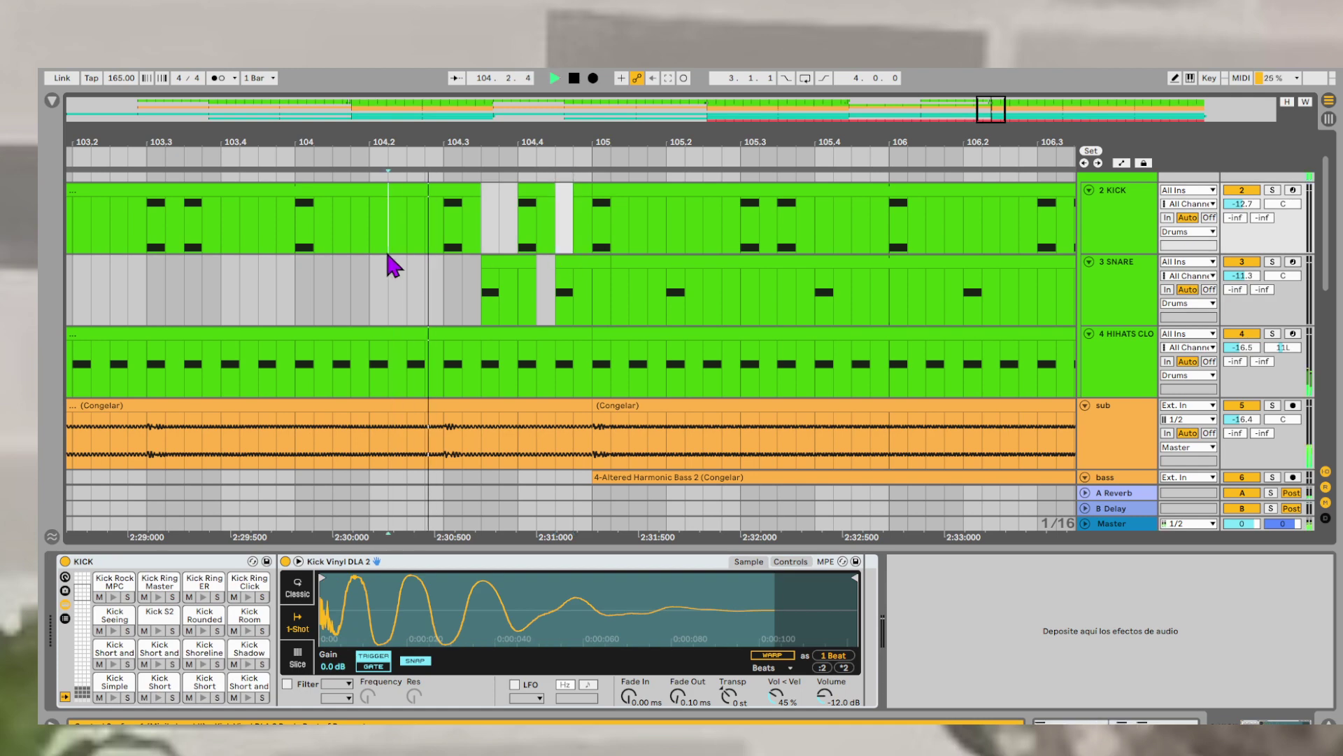
- Replay the finished kick and snare fill into bar 105 from about 102.4
{"action": "left_click", "coordinate": [160, 238]}
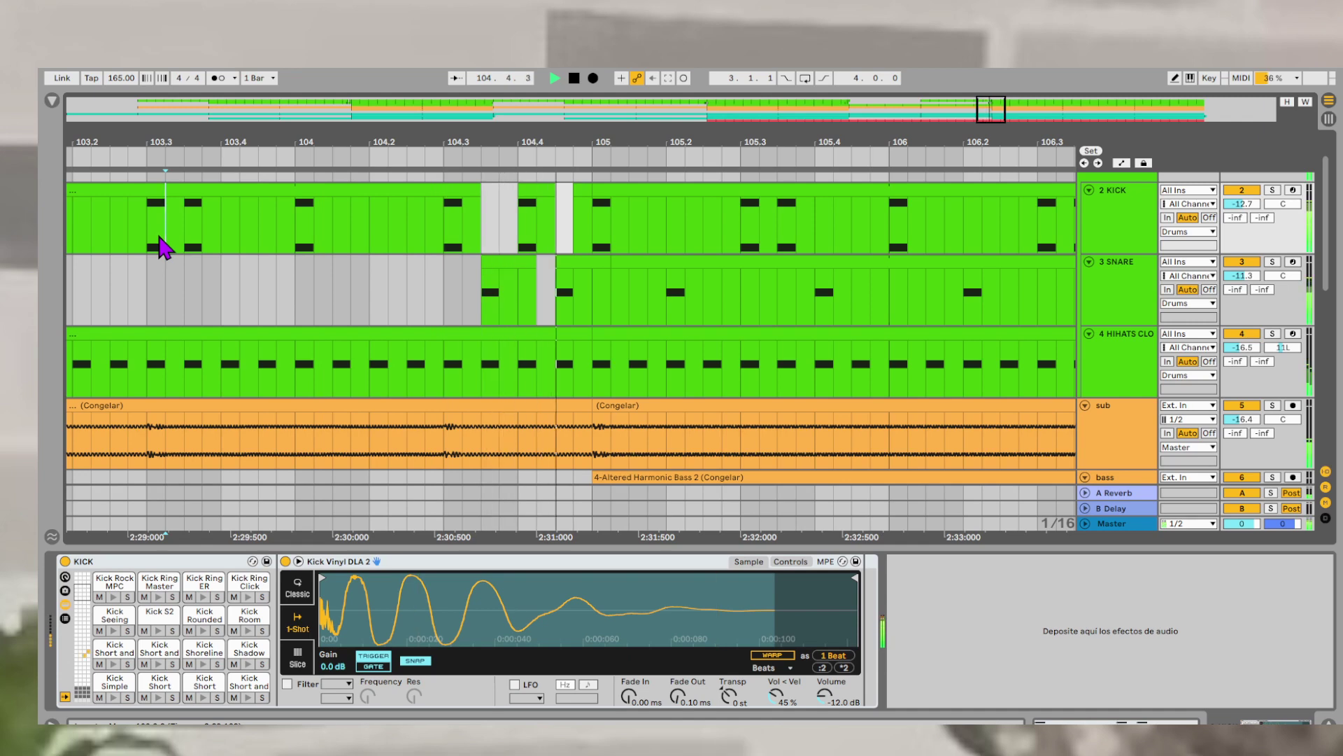
{"action": "scroll", "coordinate": [519, 283], "scroll_direction": "down", "scroll_amount": 1}
{"action": "scroll", "coordinate": [522, 286], "scroll_direction": "down", "scroll_amount": 5}
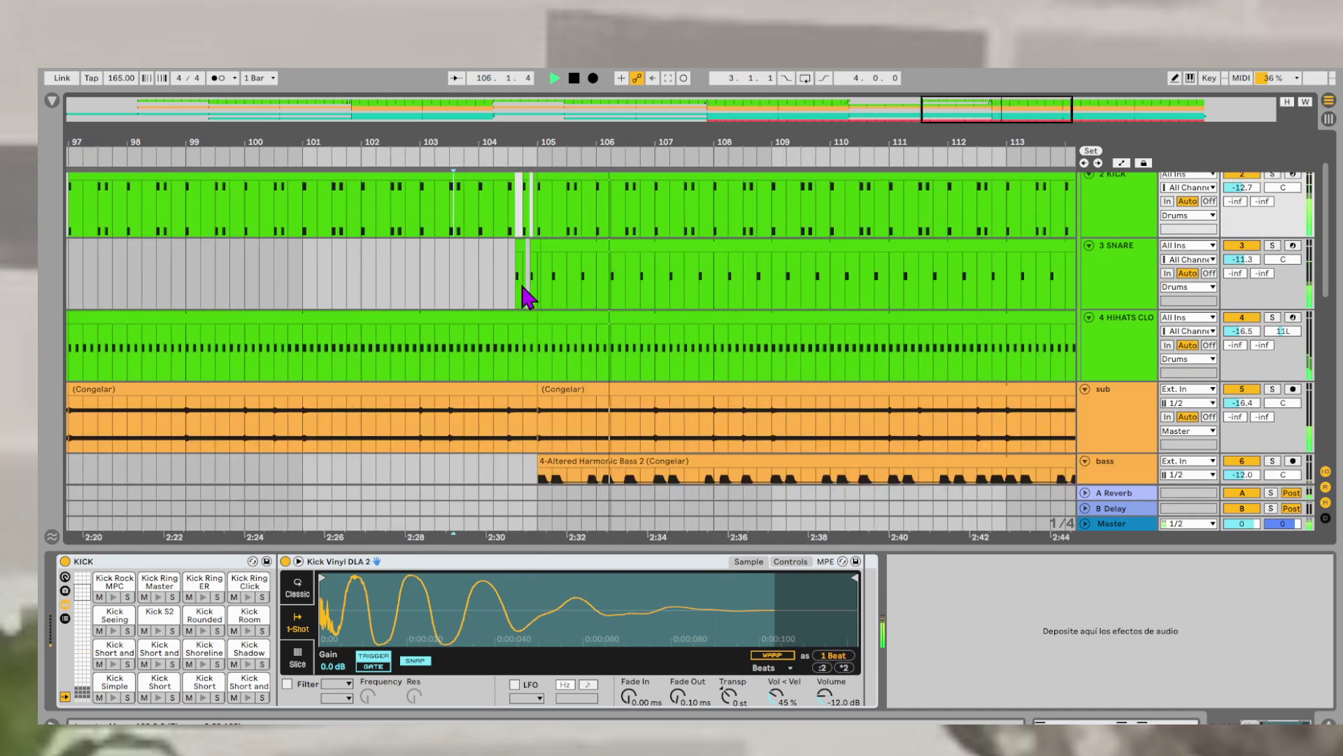
{"action": "left_click", "coordinate": [432, 281]}
{"action": "left_click", "coordinate": [406, 283]}
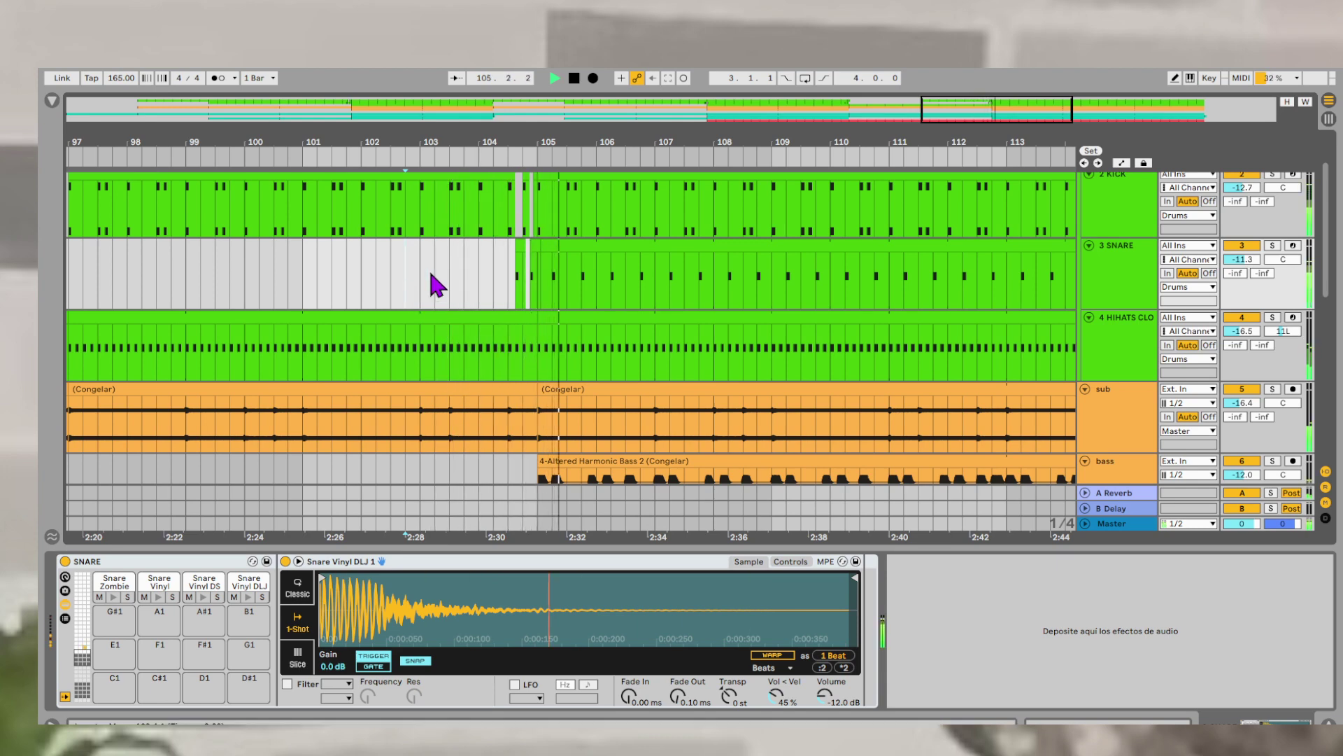
- Set the bass track's volume to -11.6 dB while the song plays
{"action": "scroll", "coordinate": [476, 253], "scroll_direction": "down", "scroll_amount": 5}
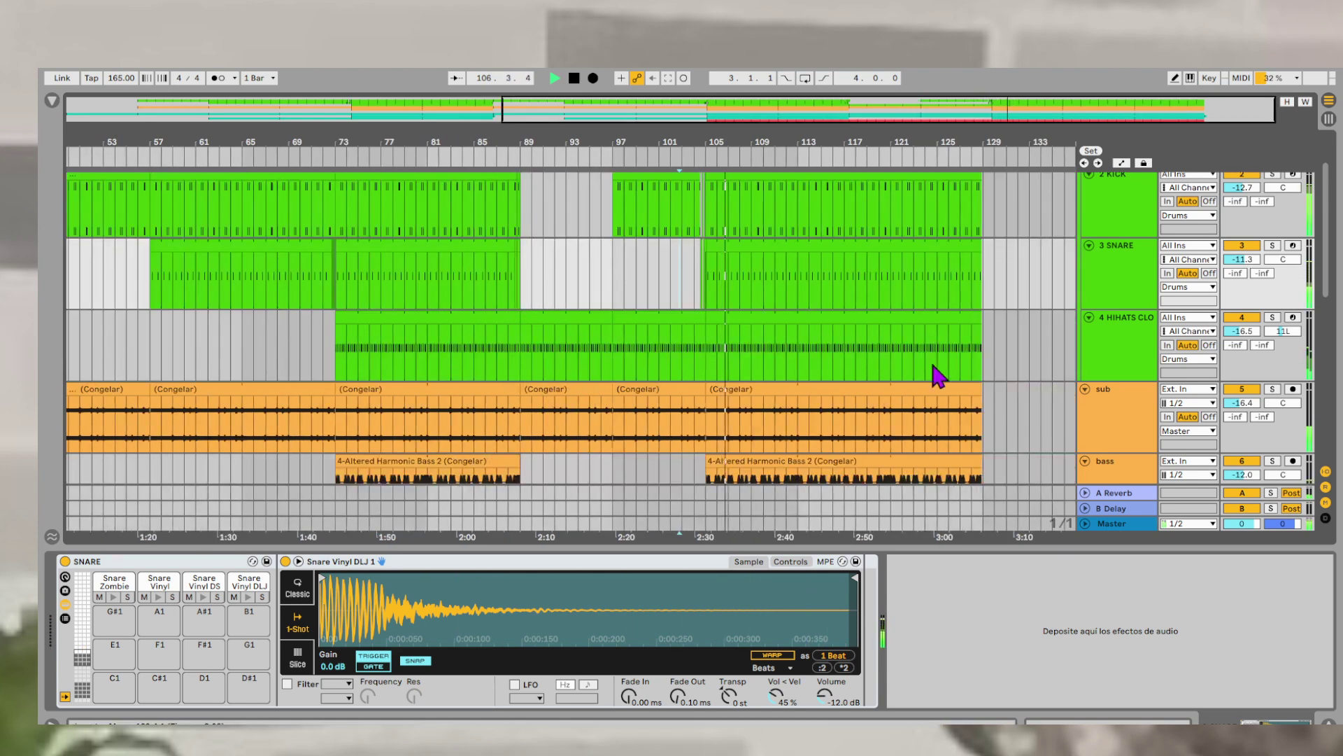
{"action": "scroll", "coordinate": [971, 373], "scroll_direction": "down", "scroll_amount": 1}
{"action": "scroll", "coordinate": [987, 378], "scroll_direction": "down", "scroll_amount": 1}
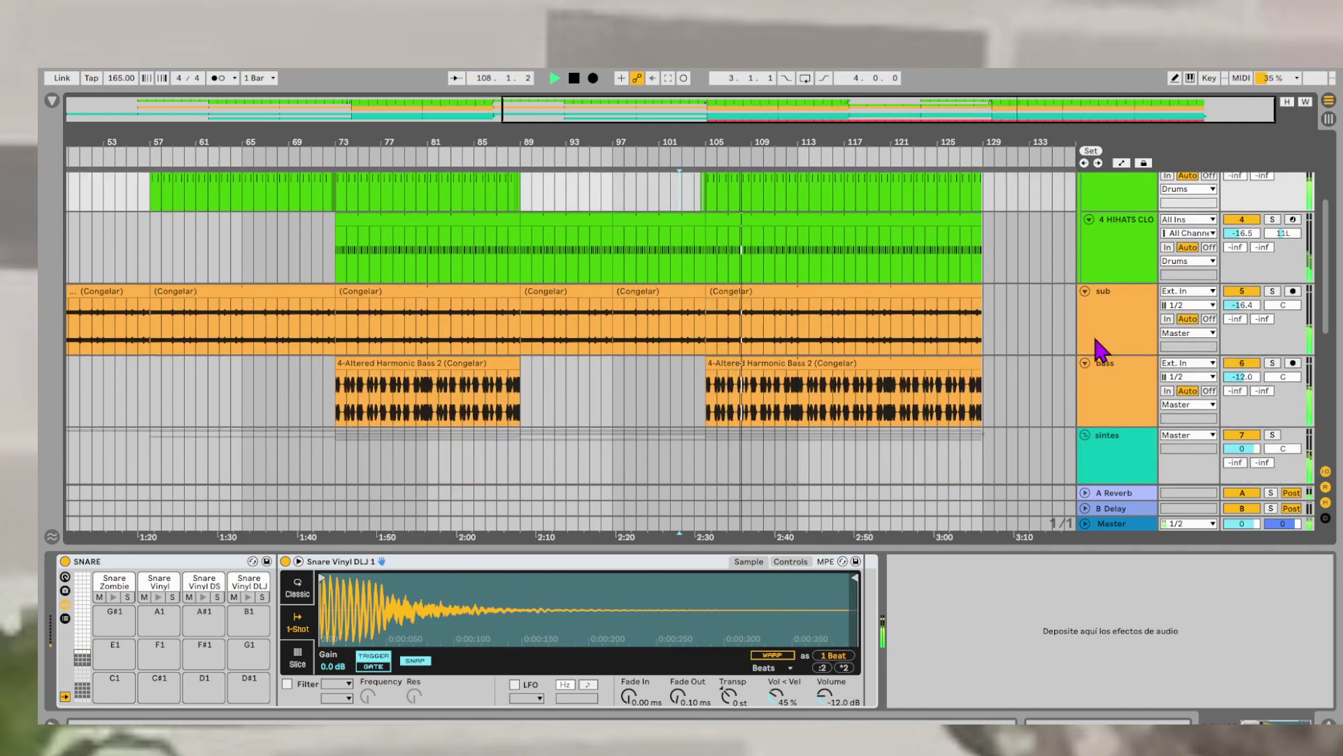
{"action": "scroll", "coordinate": [1095, 334], "scroll_direction": "down", "scroll_amount": 1}
{"action": "left_click_drag", "start_coordinate": [1237, 348], "coordinate": [1239, 357]}
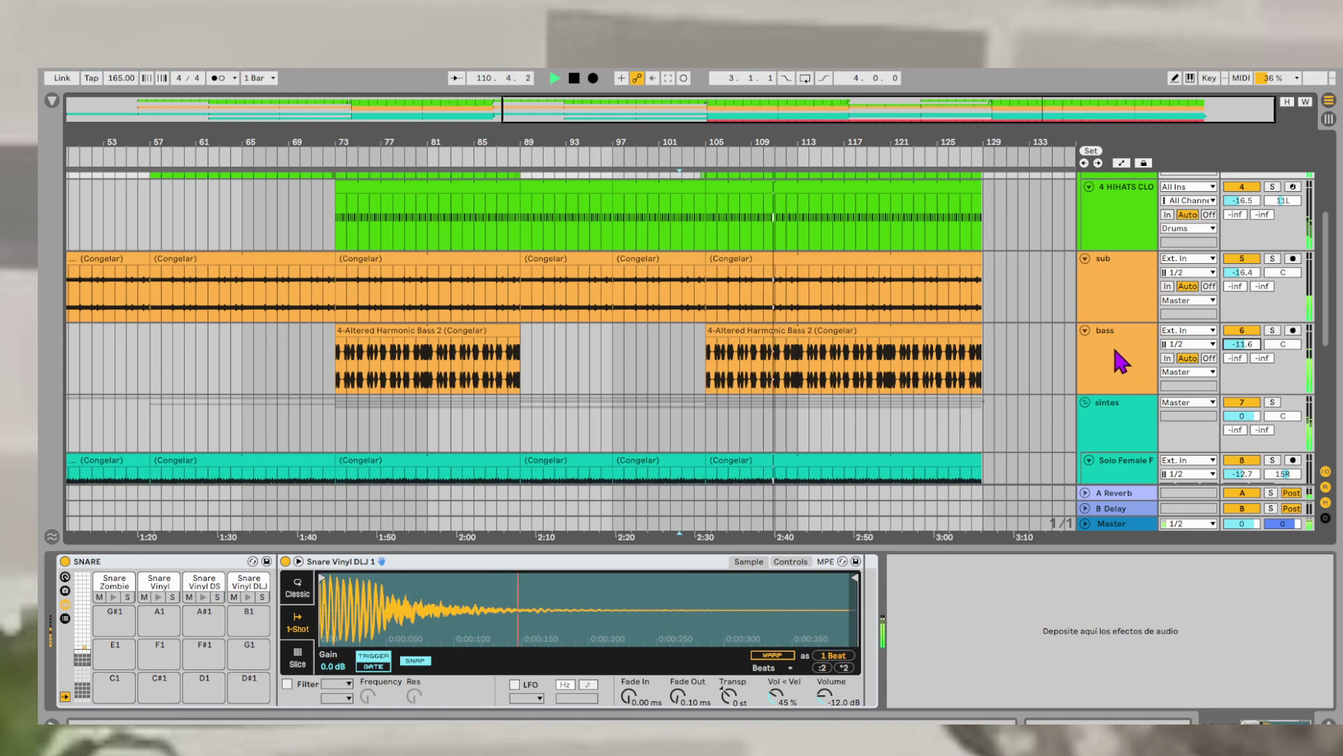
- Fold the sub and bass tracks and collapse the sintes and Drums groups
{"action": "scroll", "coordinate": [1115, 354], "scroll_direction": "down", "scroll_amount": 1}
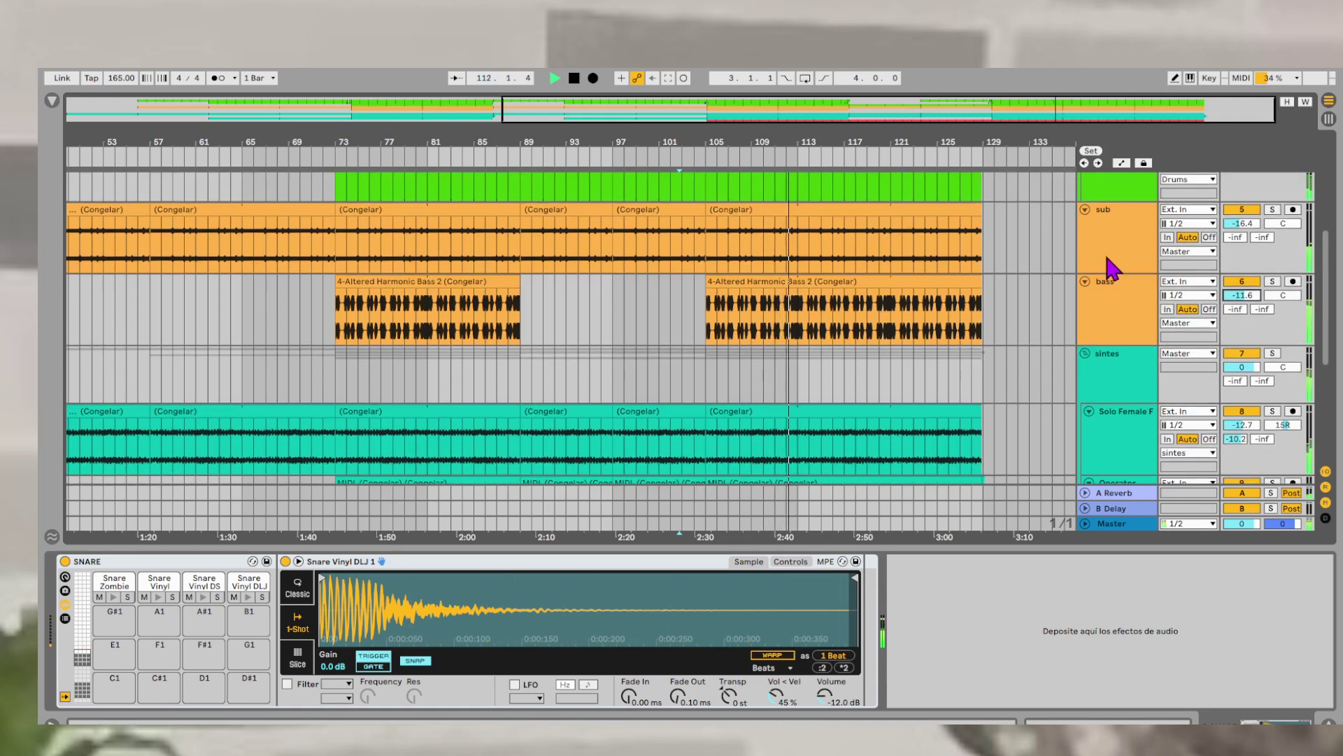
{"action": "left_click", "coordinate": [1085, 209]}
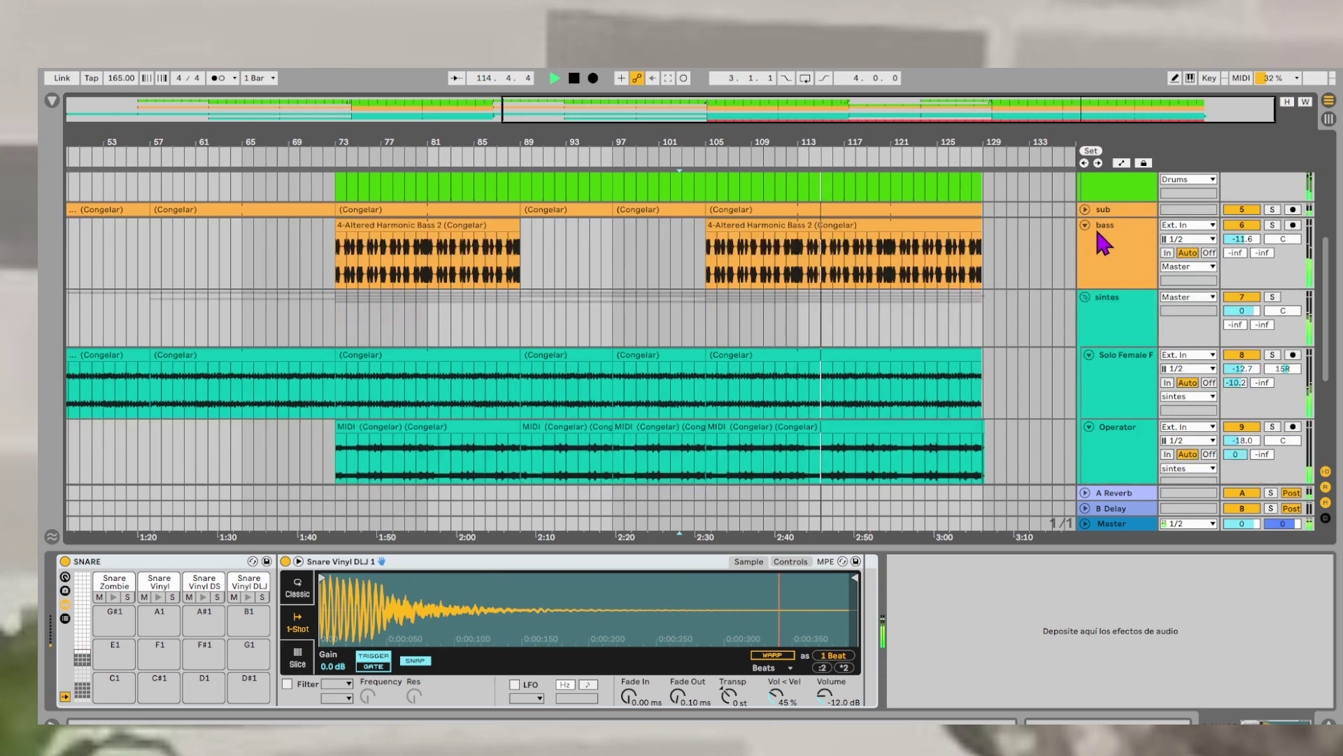
{"action": "left_click", "coordinate": [1085, 224]}
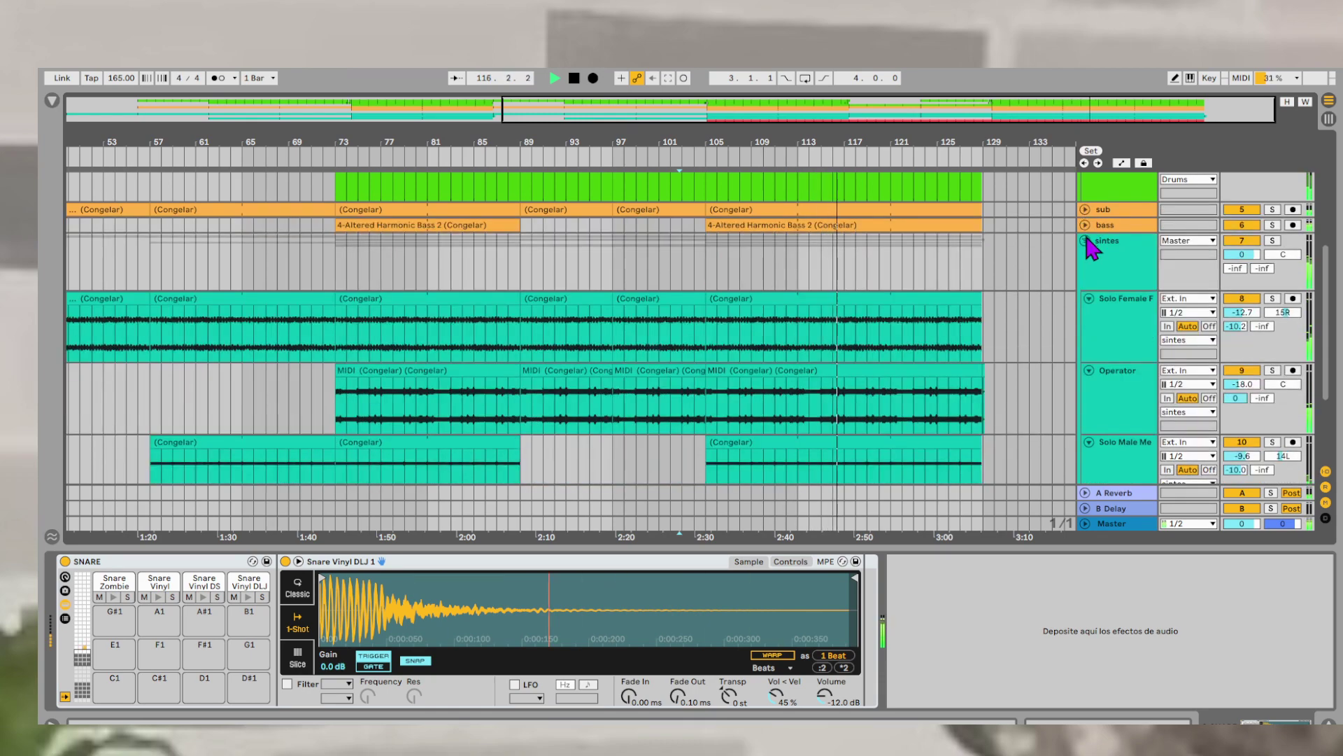
{"action": "left_click", "coordinate": [1084, 240]}
{"action": "scroll", "coordinate": [1111, 291], "scroll_direction": "up", "scroll_amount": 5}
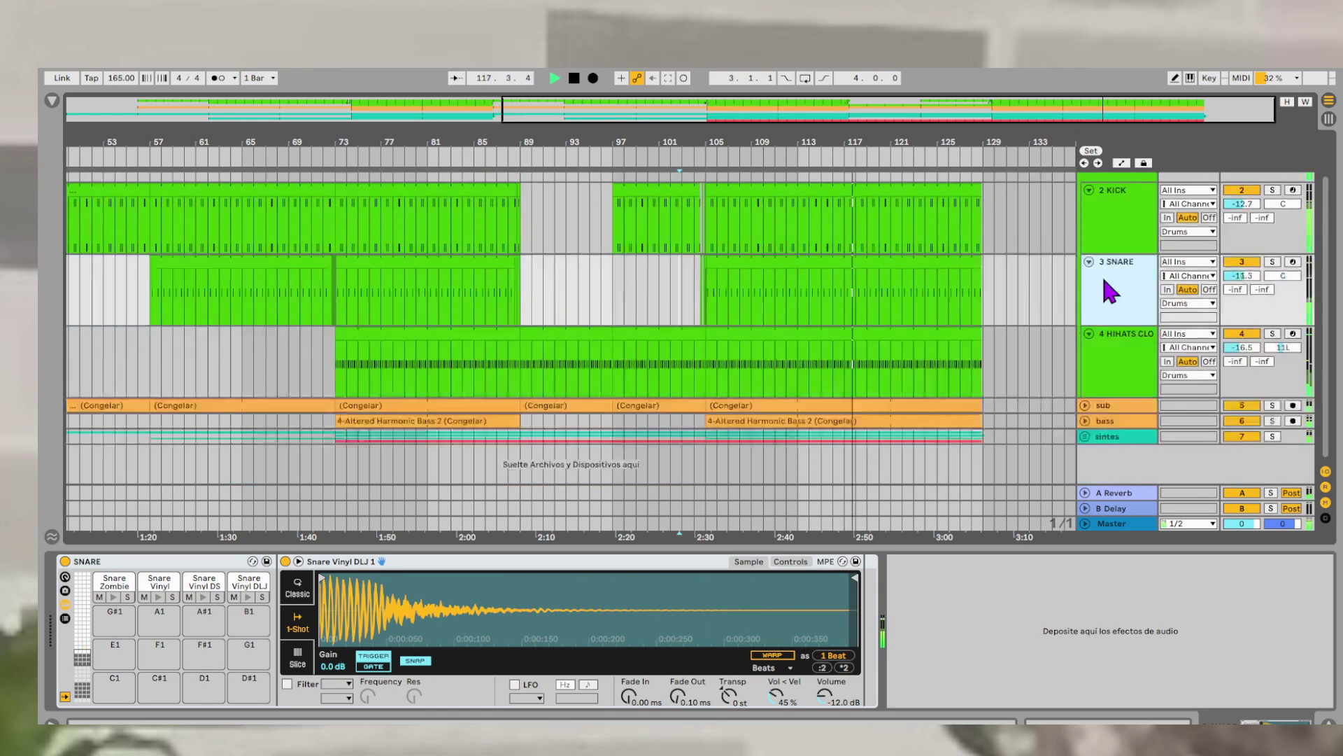
{"action": "left_click", "coordinate": [1086, 182]}
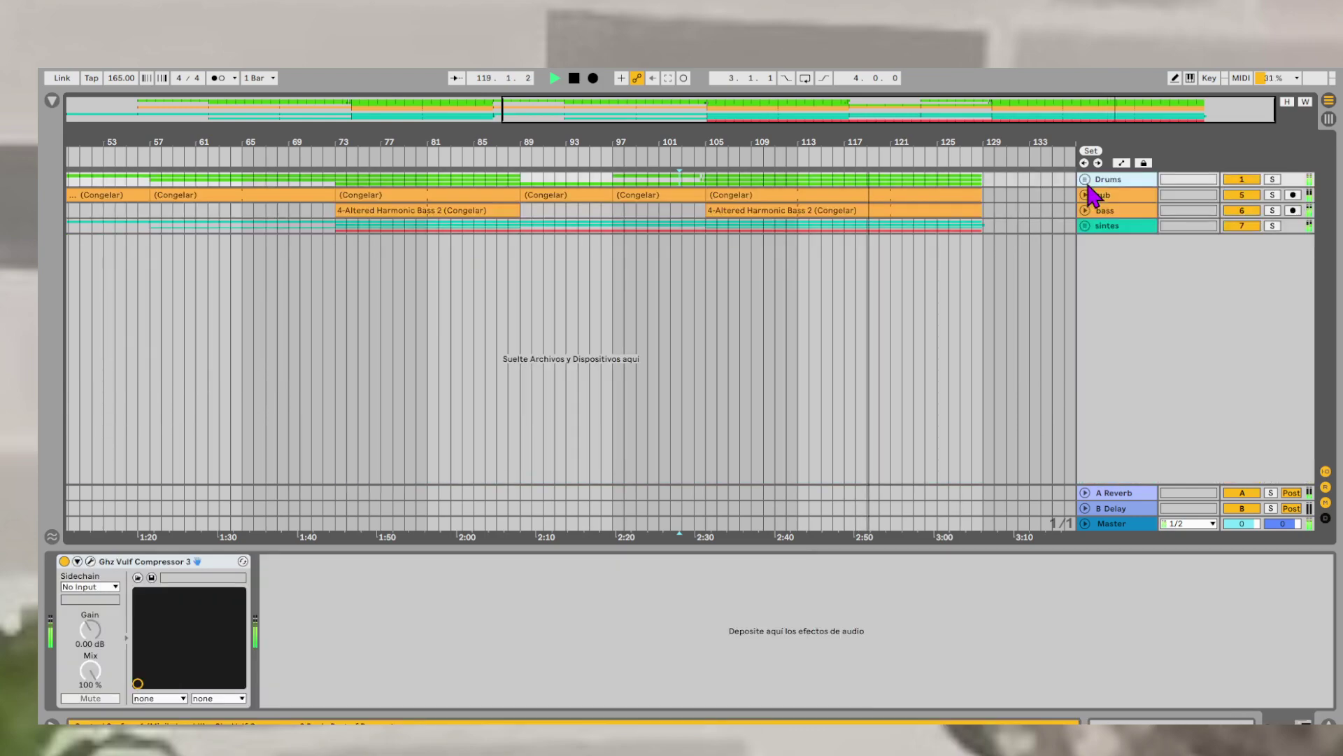
{"action": "right_click", "coordinate": [1112, 259]}
{"action": "left_click", "coordinate": [1103, 259]}
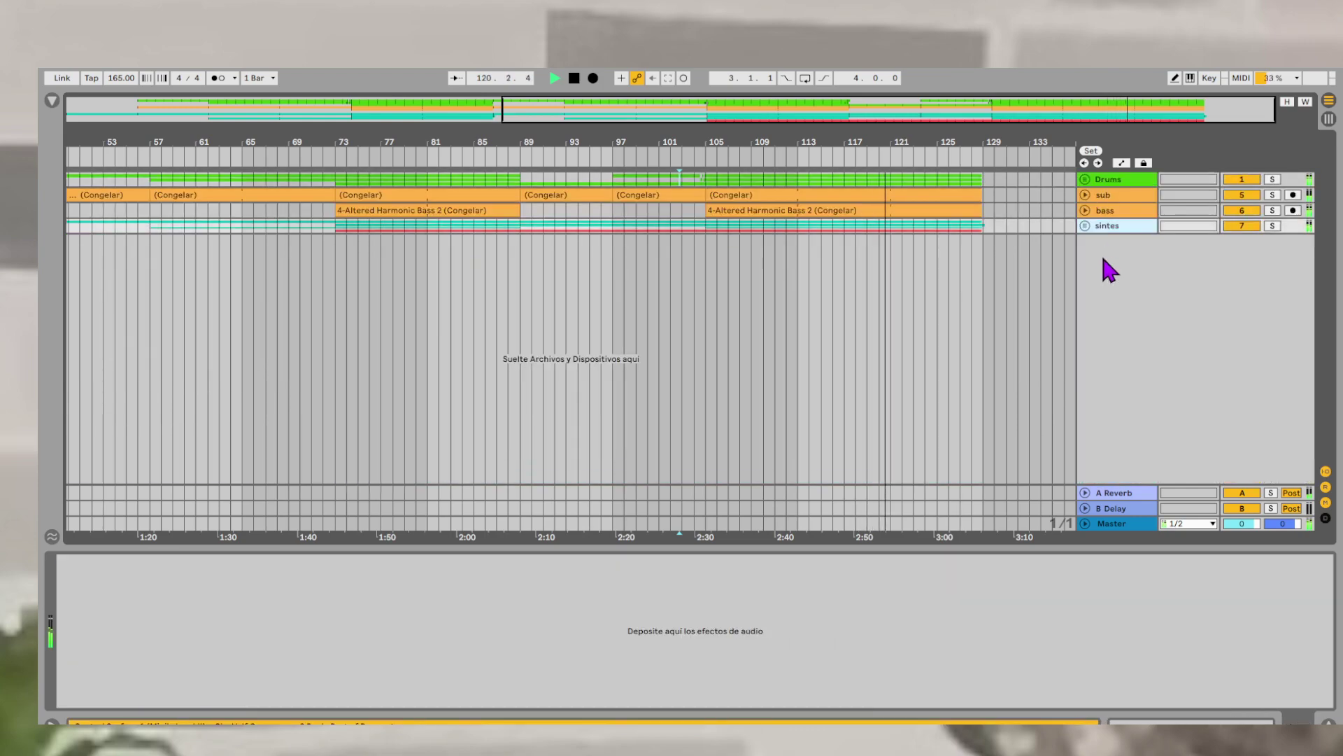
- Search the Favoritos collection for "xpan" and load Xpand!2_x64 on a new track below the sintes group
{"action": "left_click", "coordinate": [52, 102]}
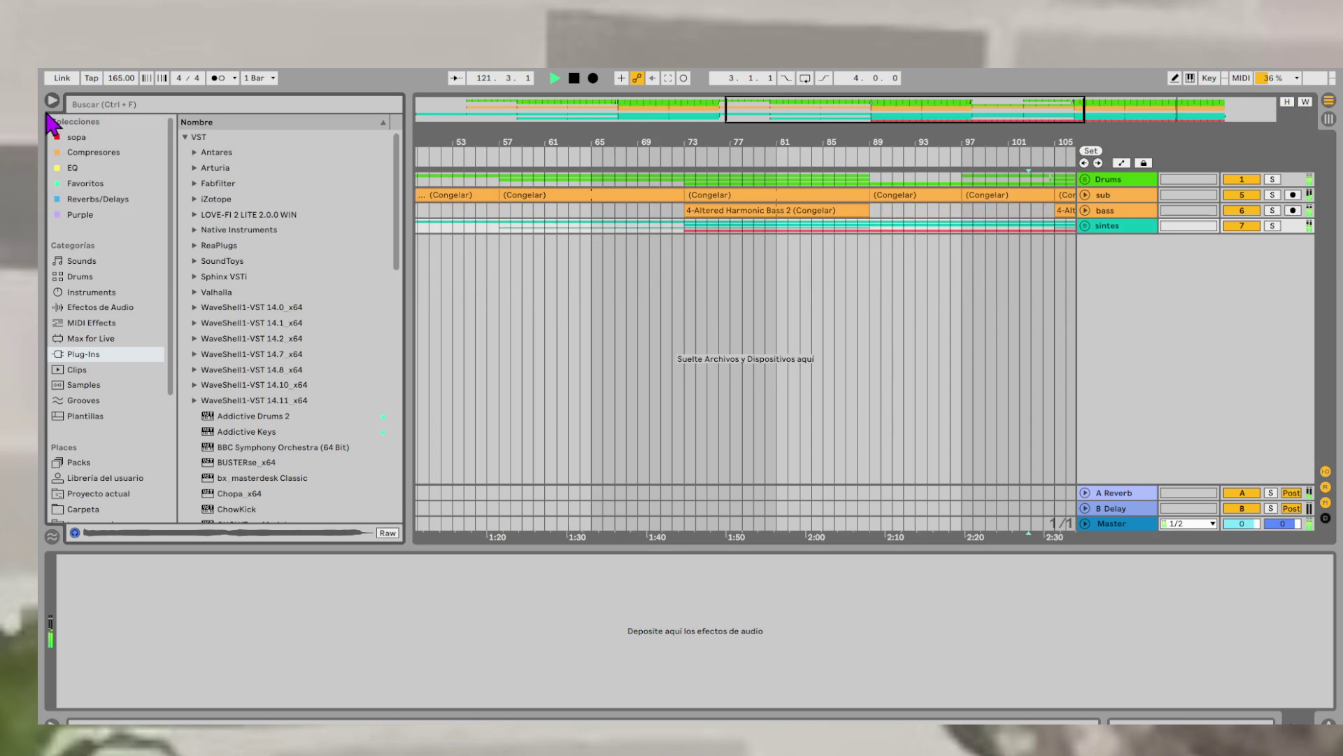
{"action": "left_click", "coordinate": [102, 185]}
{"action": "left_click", "coordinate": [93, 104]}
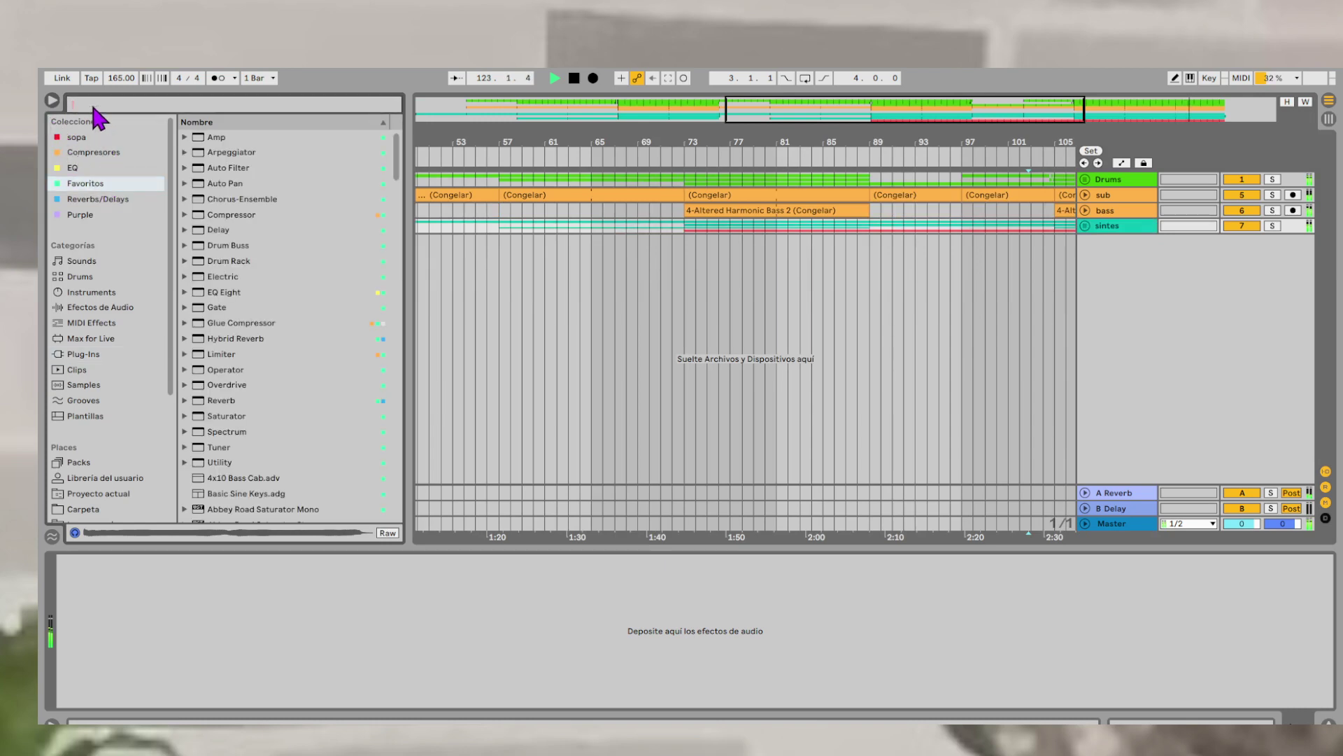
{"action": "type", "text": "xpan"}
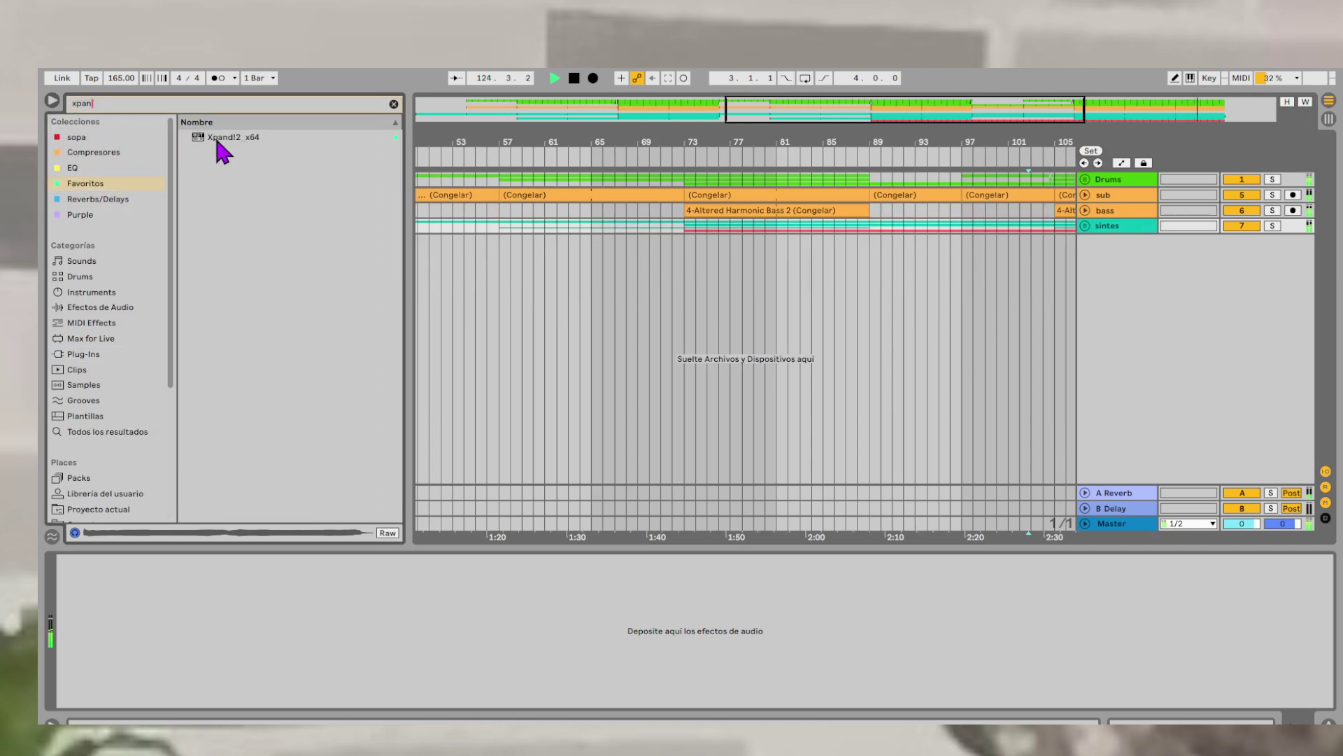
{"action": "left_click_drag", "start_coordinate": [217, 140], "coordinate": [508, 249]}
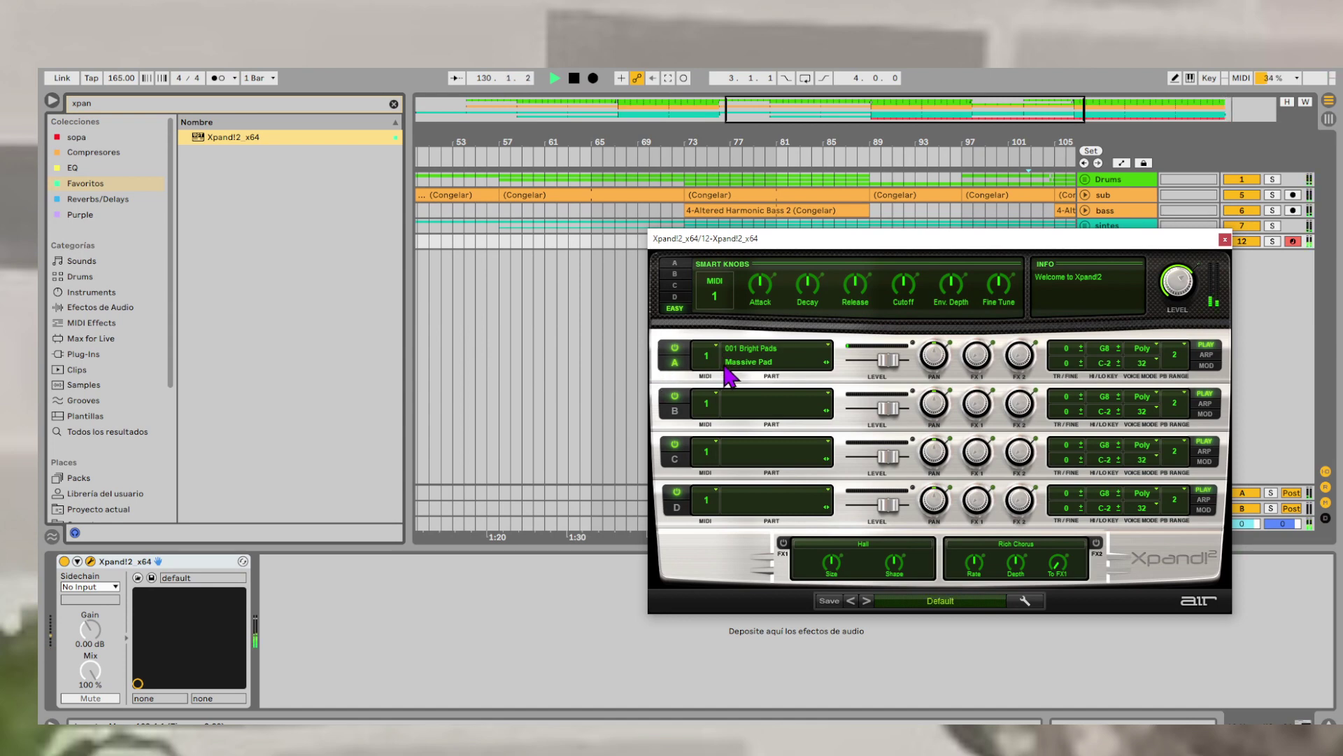
- Audition 007 Soft Leads presets on Xpand!2 part A, from Airy Phaser Lead+ through Bright + Wide+ to Digilog+
{"action": "left_click", "coordinate": [725, 369]}
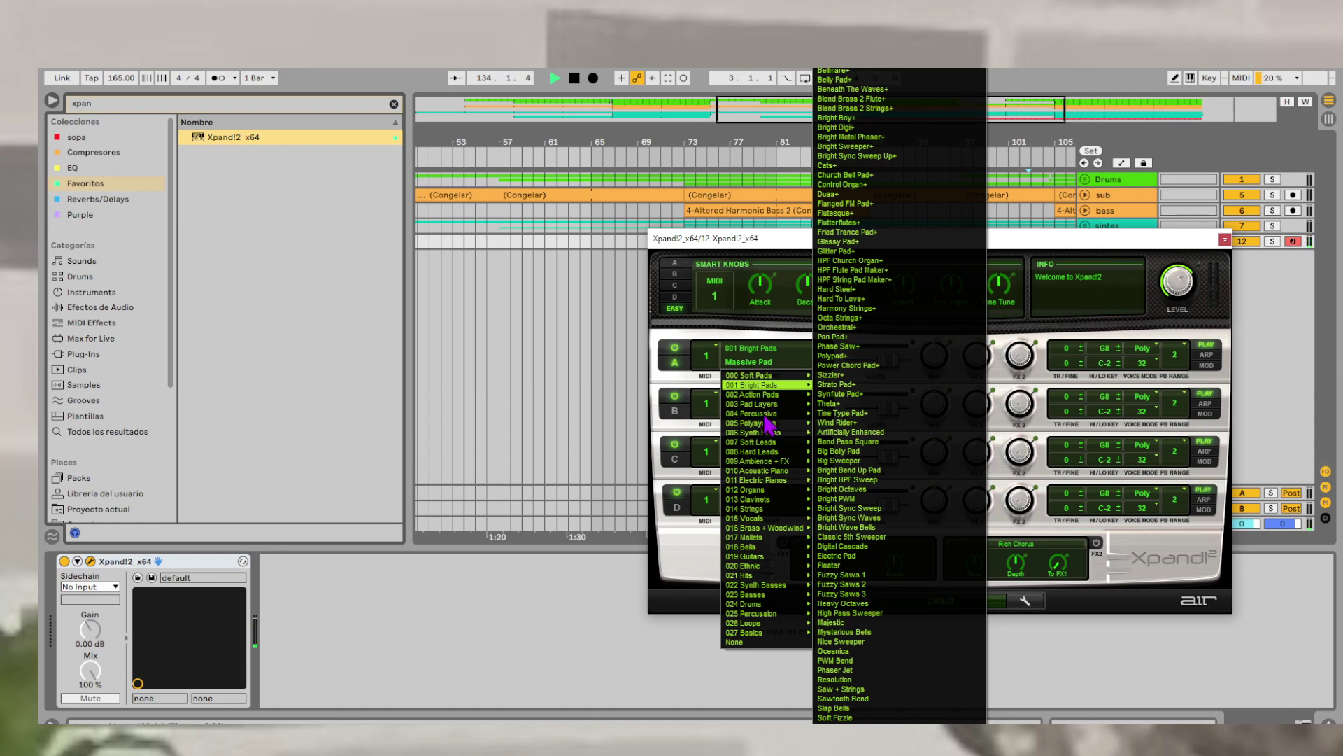
{"action": "left_click", "coordinate": [759, 442]}
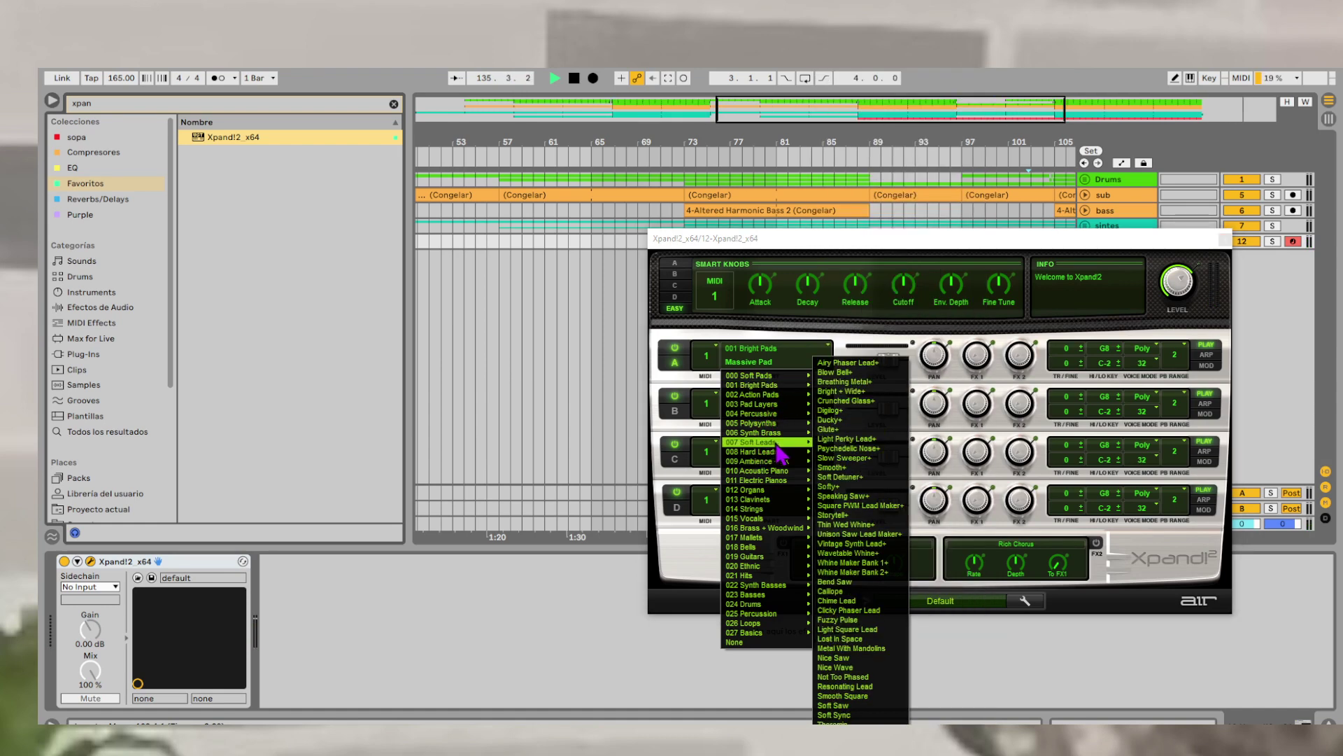
{"action": "left_click", "coordinate": [848, 363]}
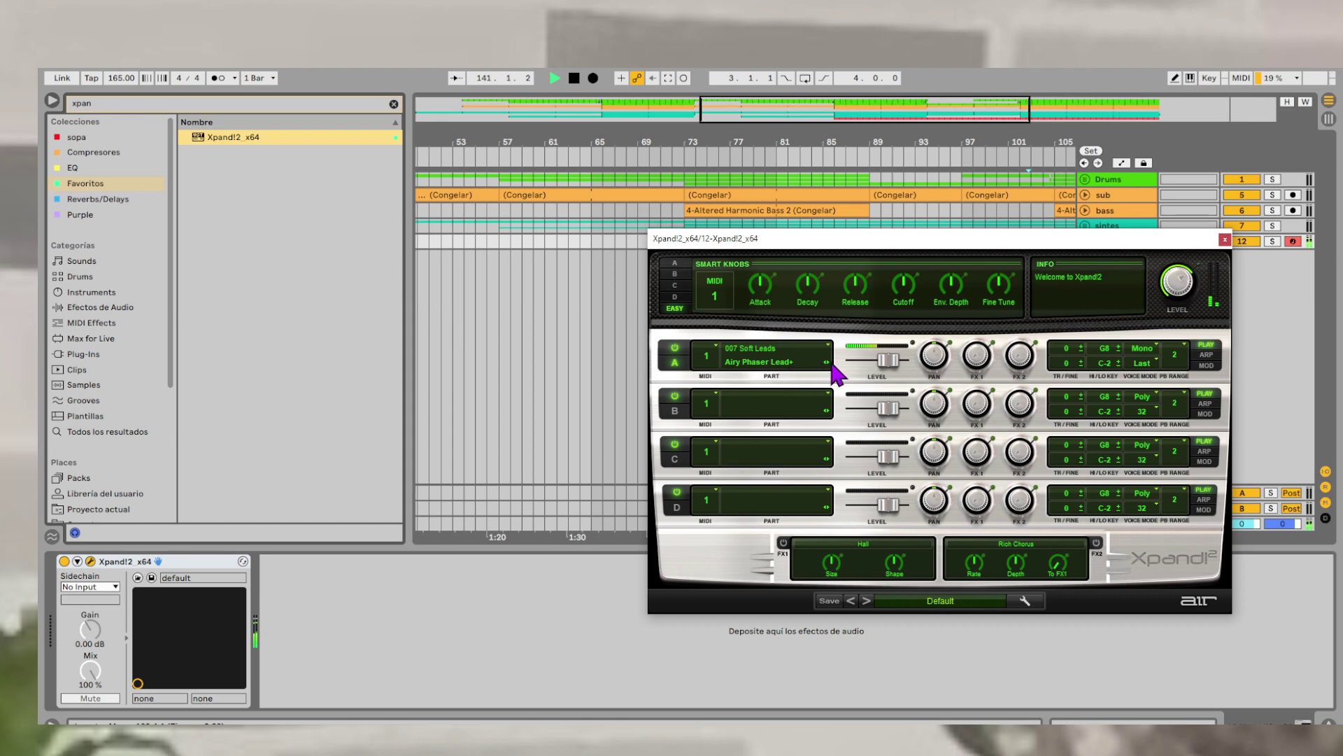
{"action": "left_click", "coordinate": [828, 362]}
{"action": "left_click", "coordinate": [829, 363]}
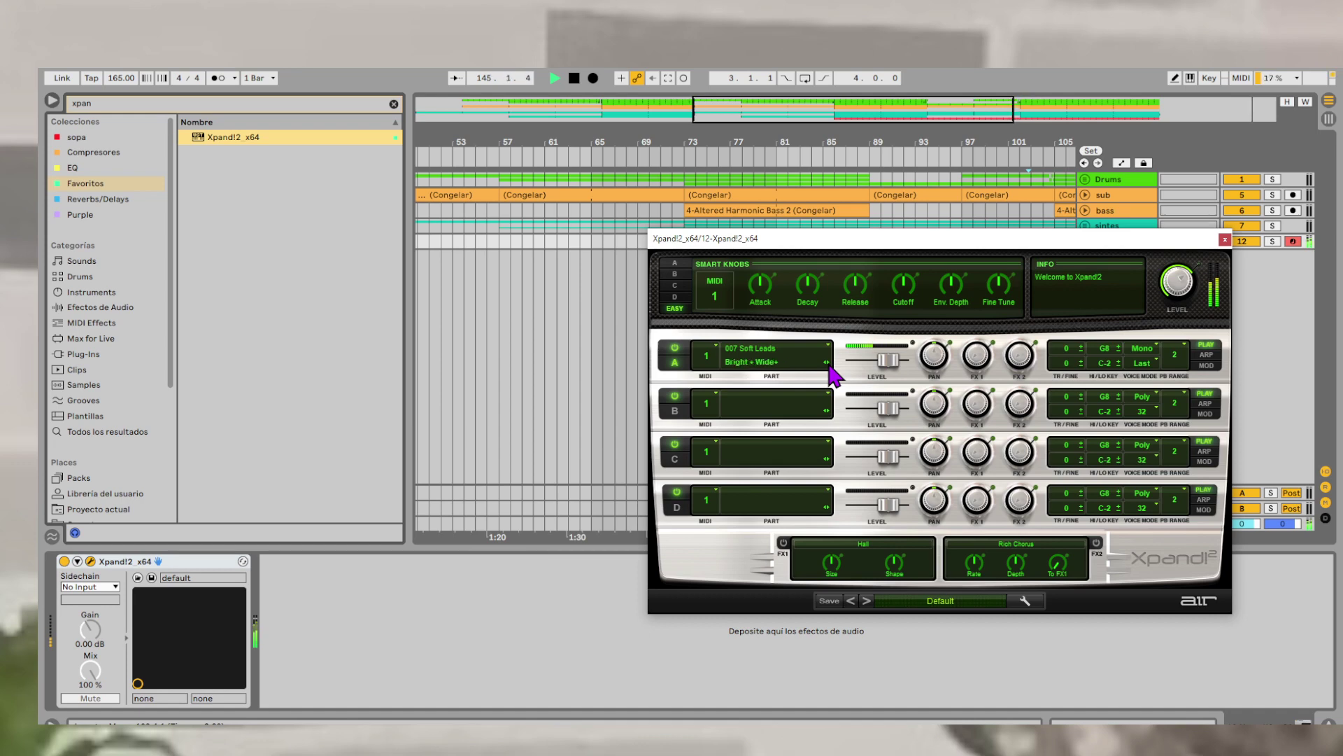
{"action": "left_click", "coordinate": [829, 364]}
{"action": "left_click", "coordinate": [829, 363]}
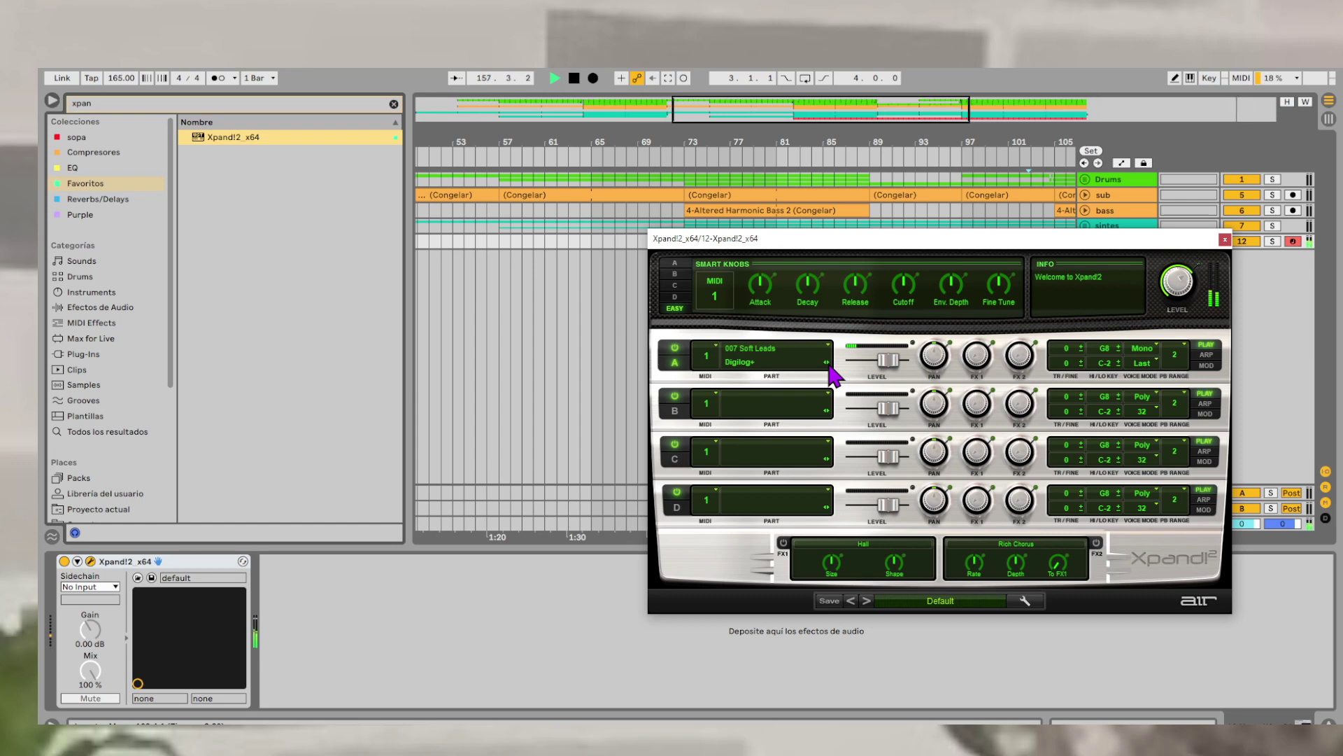
- Try the 015 Vocals preset Soft Hybrid Hi Pass Choir+ on Xpand!2 part A
{"action": "left_click", "coordinate": [768, 365]}
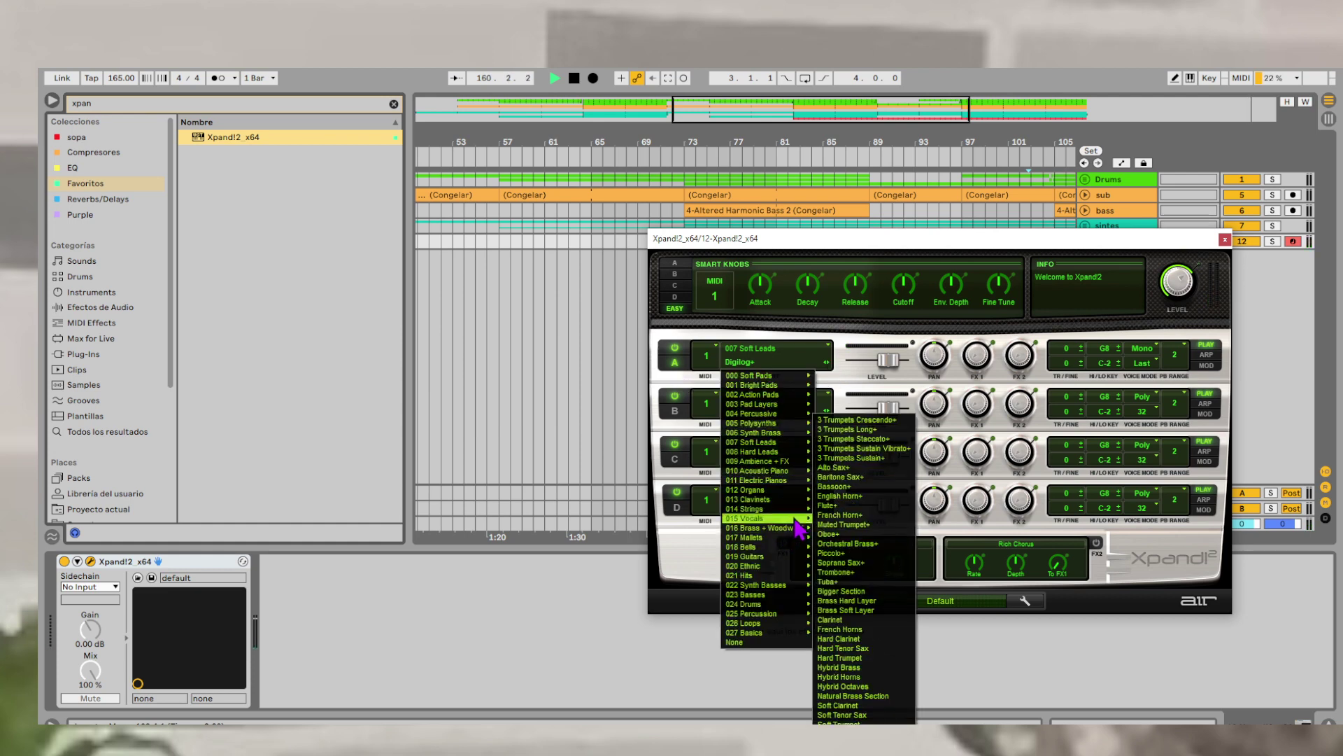
{"action": "mouse_move", "coordinate": [791, 521]}
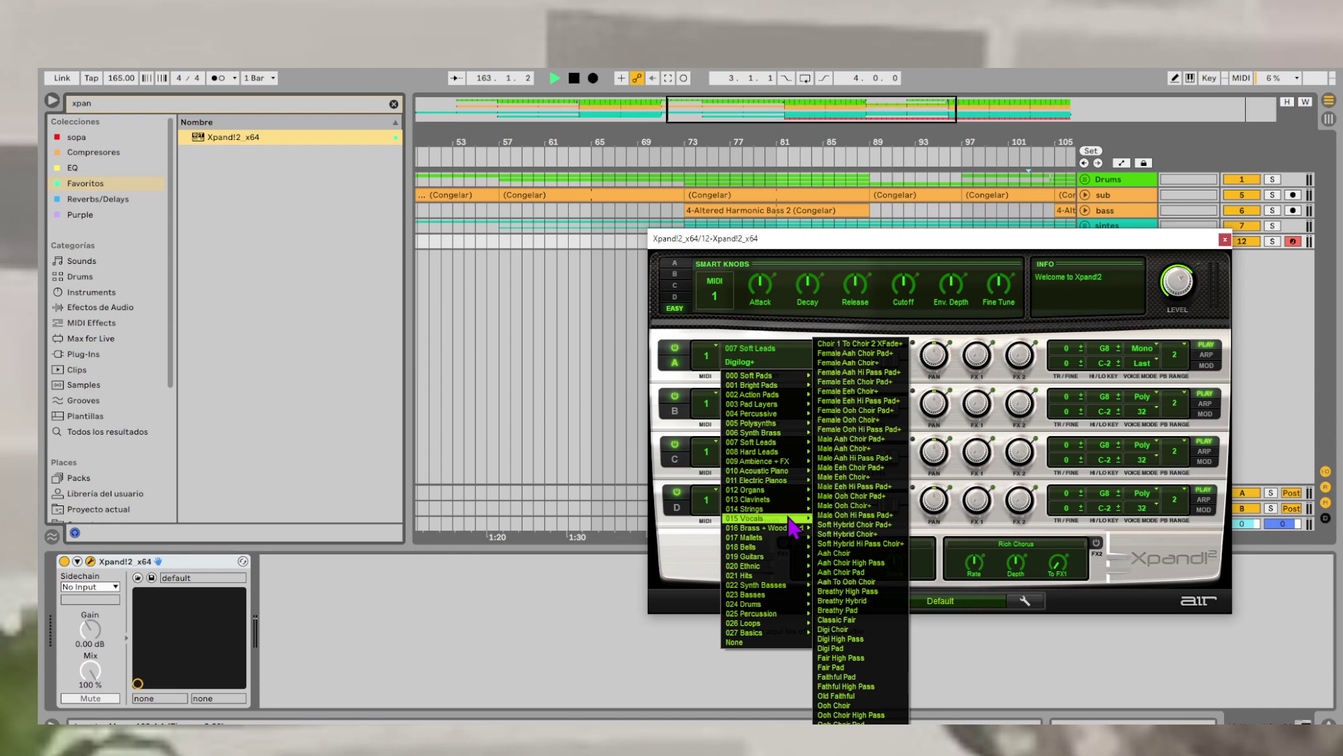
{"action": "left_click", "coordinate": [843, 543]}
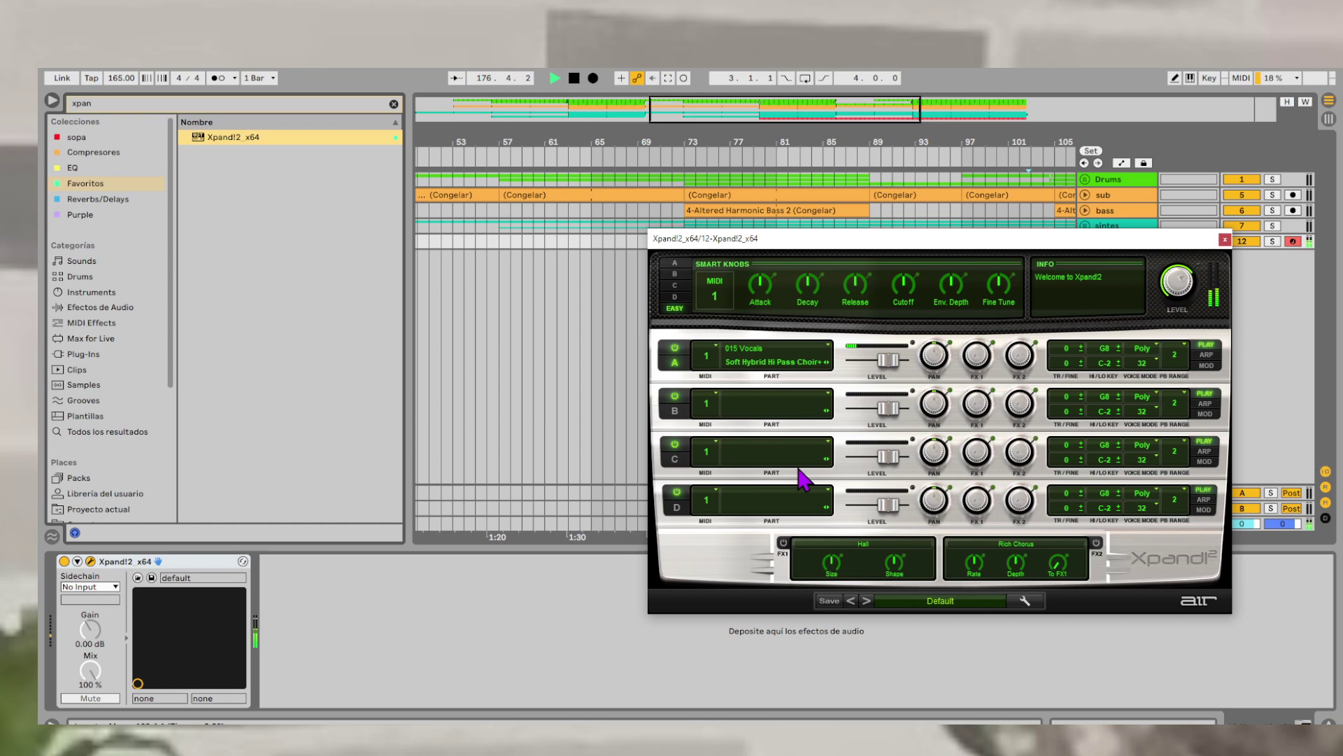
- Load the 011 Electric Pianos preset Mark 2 Formant Control+ on part A and restart the song from 102.4
{"action": "left_click", "coordinate": [792, 365]}
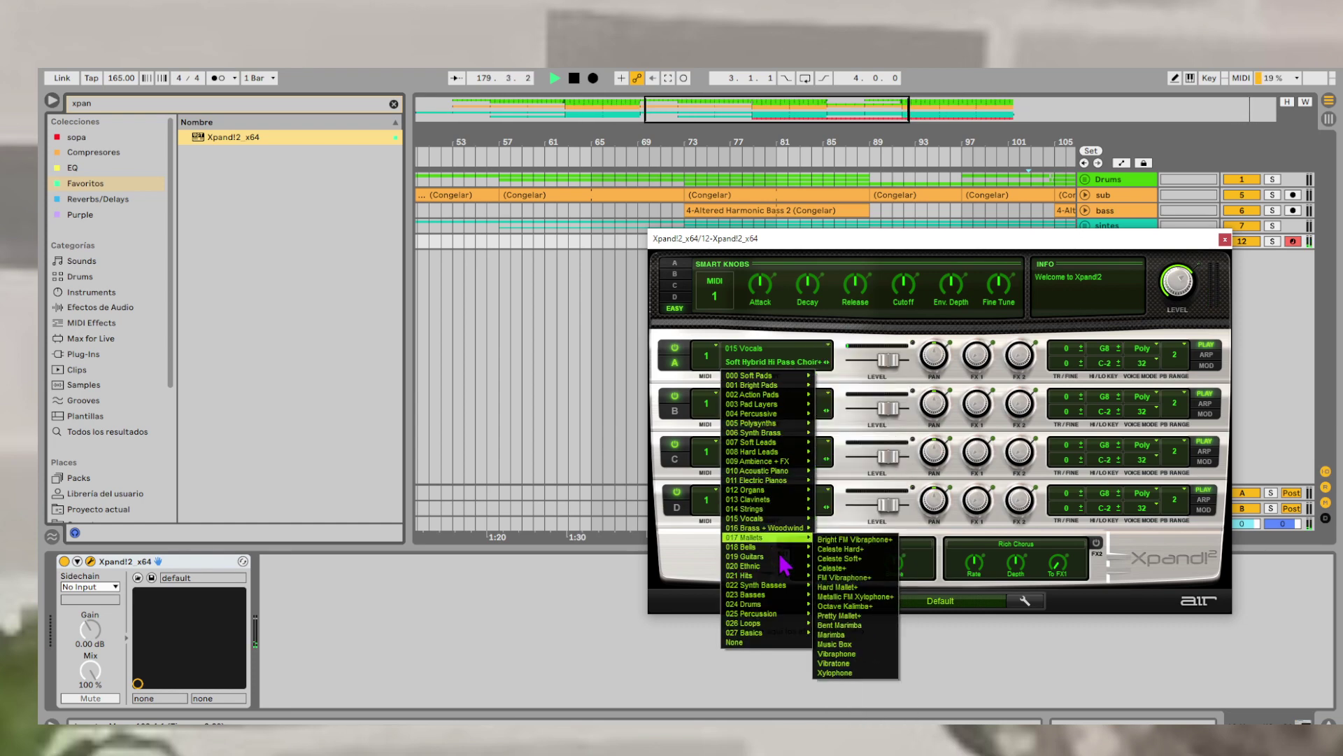
{"action": "mouse_move", "coordinate": [777, 572]}
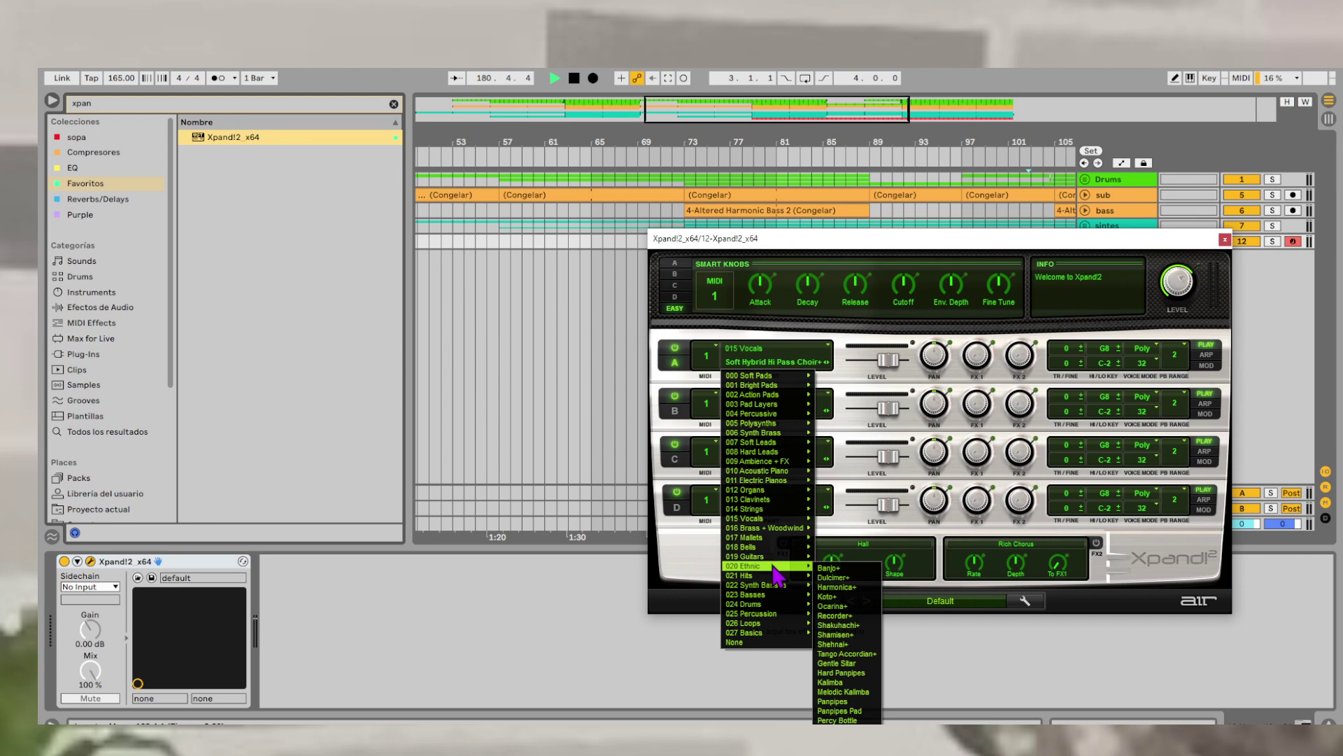
{"action": "mouse_move", "coordinate": [791, 480]}
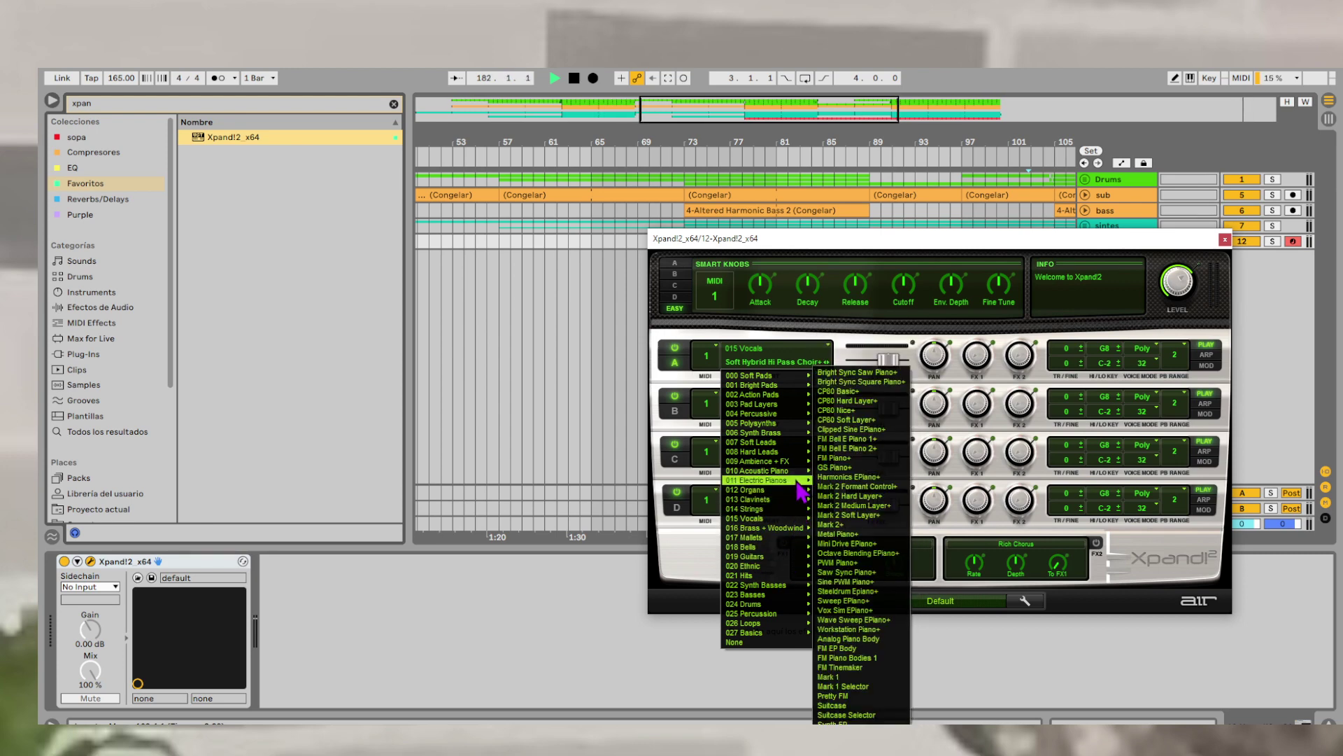
{"action": "left_click", "coordinate": [842, 486]}
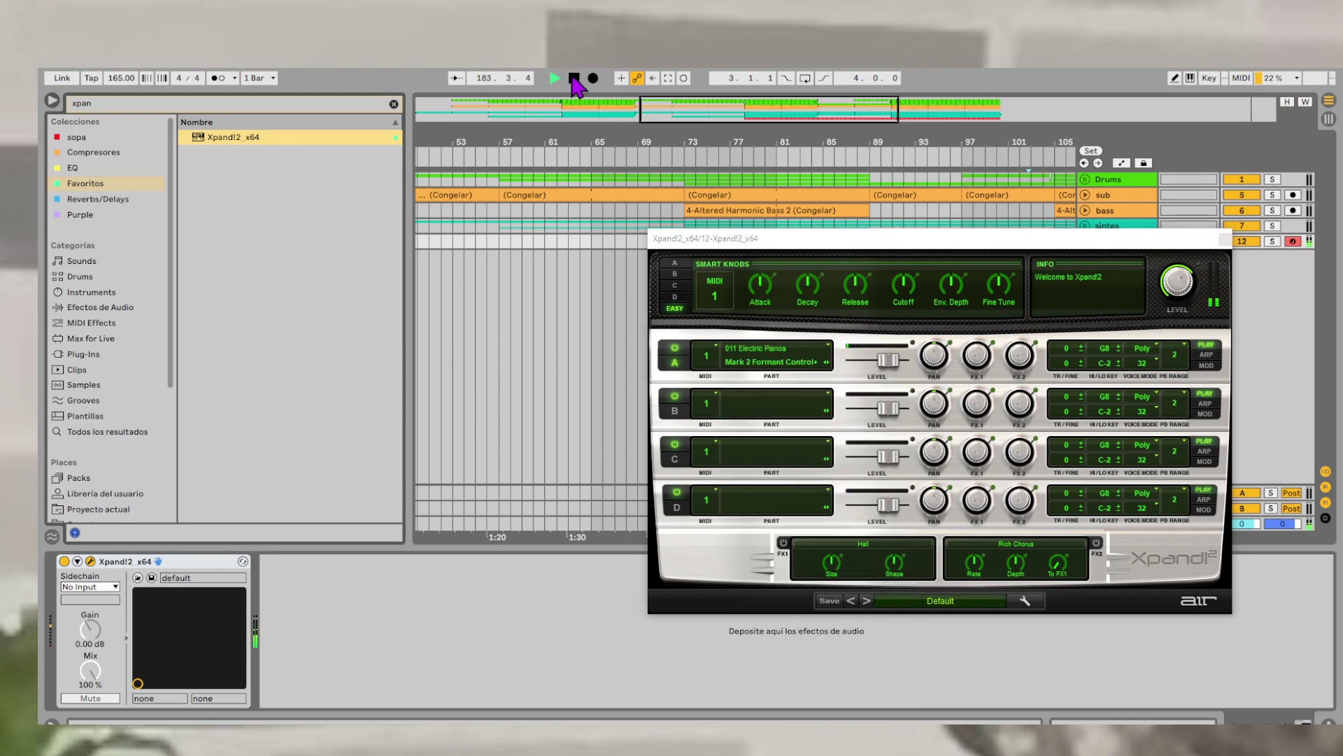
{"action": "left_click", "coordinate": [573, 77]}
{"action": "left_click", "coordinate": [555, 78]}
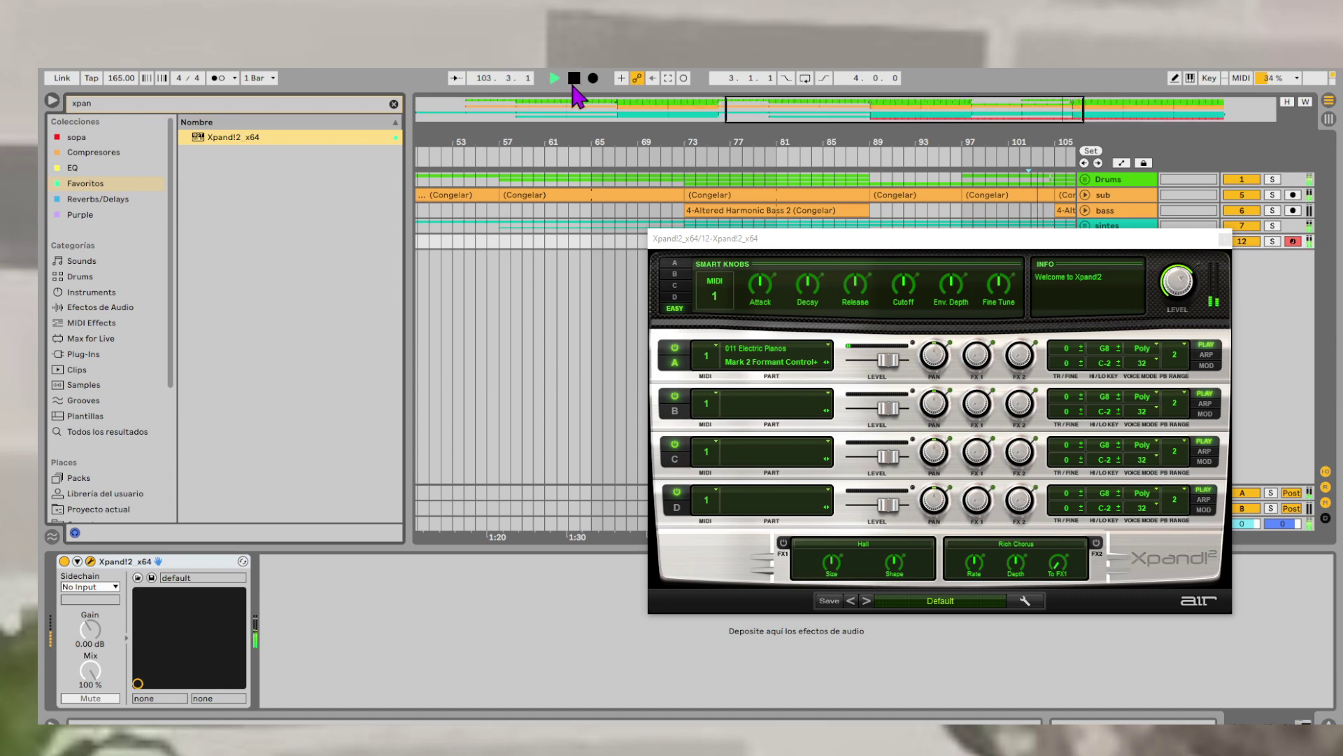
- Restart the song and raise Xpand!2's master level to +2.2 dB and part A's level to +2.6 dB
{"action": "left_click", "coordinate": [573, 79]}
{"action": "left_click", "coordinate": [575, 79]}
{"action": "left_click", "coordinate": [555, 79]}
{"action": "left_click", "coordinate": [1179, 275]}
{"action": "left_click_drag", "start_coordinate": [1188, 269], "coordinate": [1186, 283]}
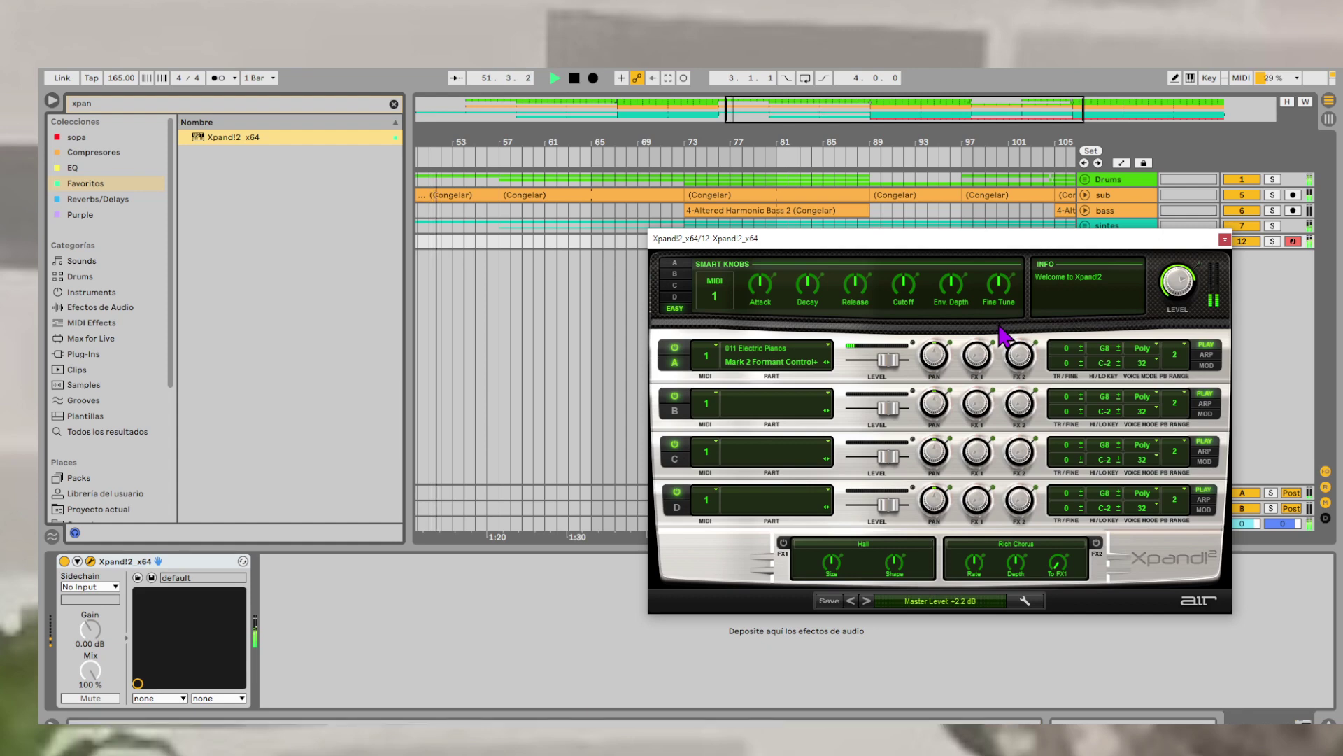
{"action": "left_click_drag", "start_coordinate": [886, 362], "coordinate": [879, 357]}
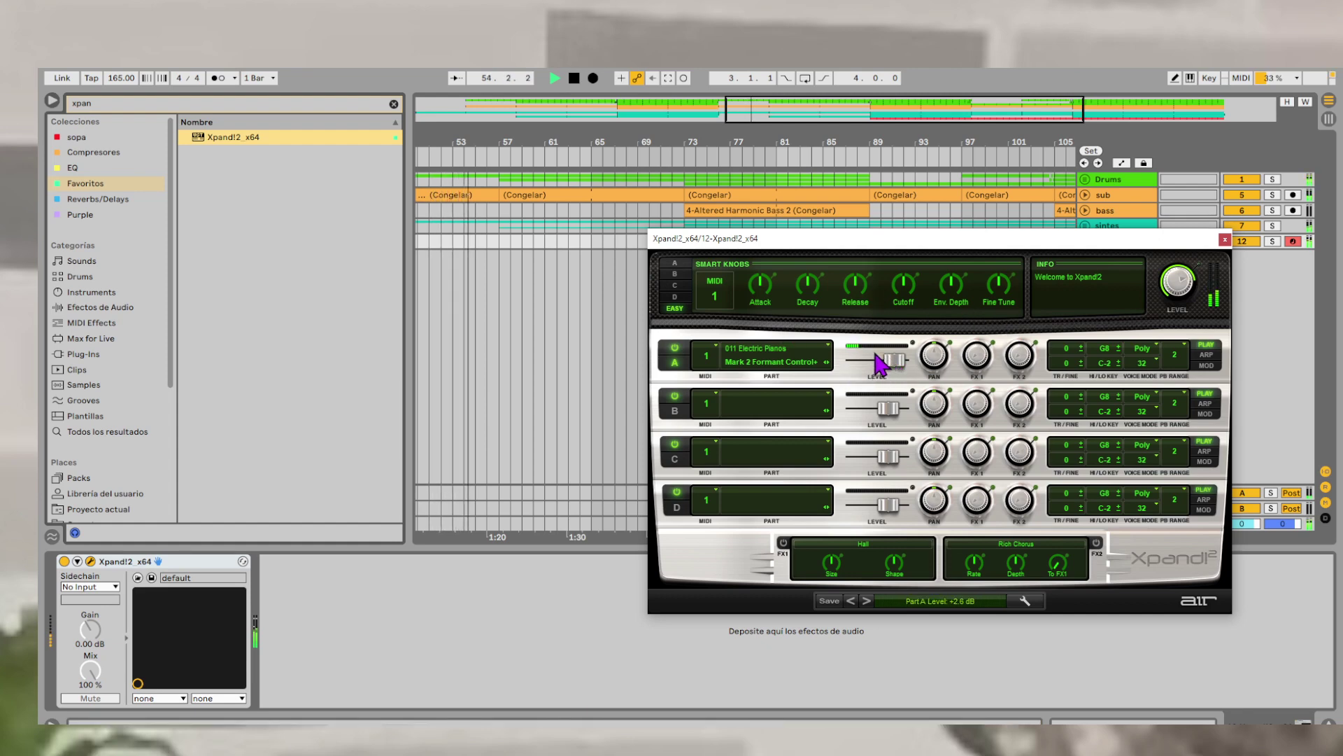
- Try the 010 Acoustic Piano preset Edge Piano+ on Xpand!2 part B, settle on Grand Piano Eco, and close the instrument window
{"action": "left_click", "coordinate": [803, 409]}
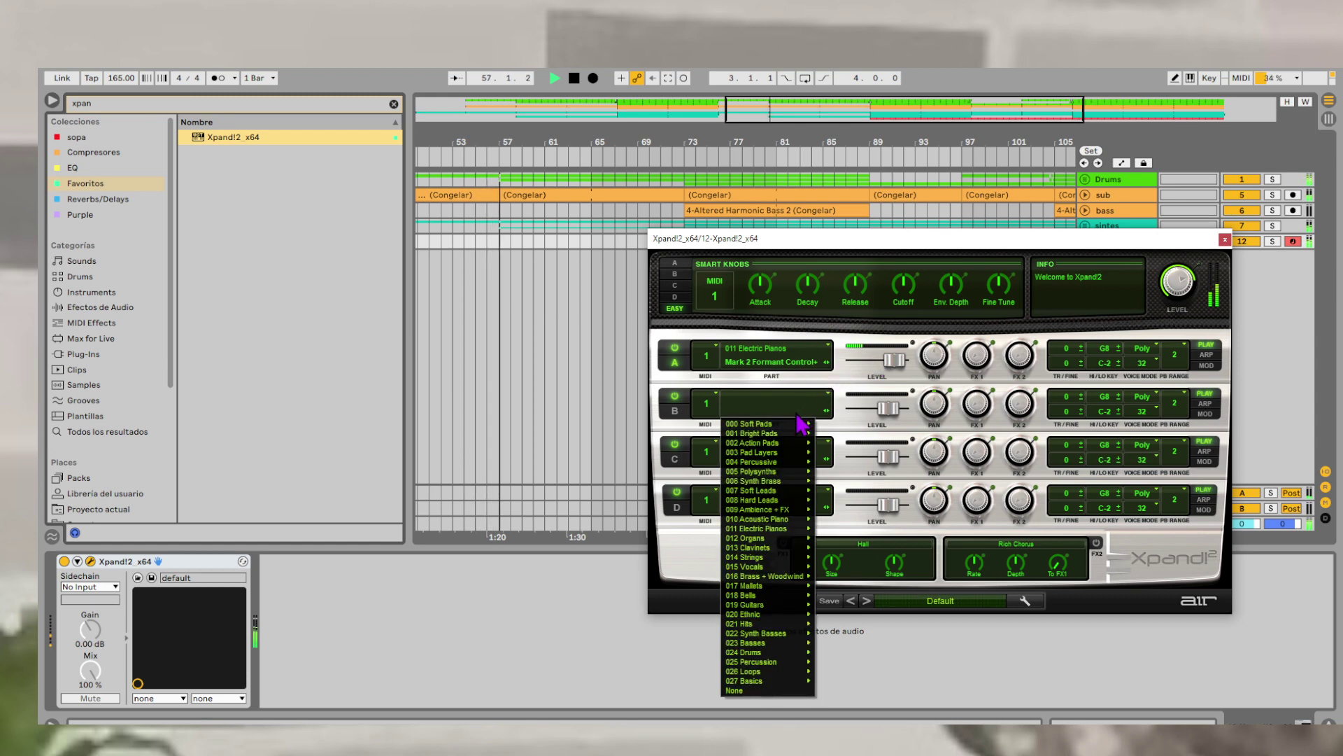
{"action": "mouse_move", "coordinate": [798, 442]}
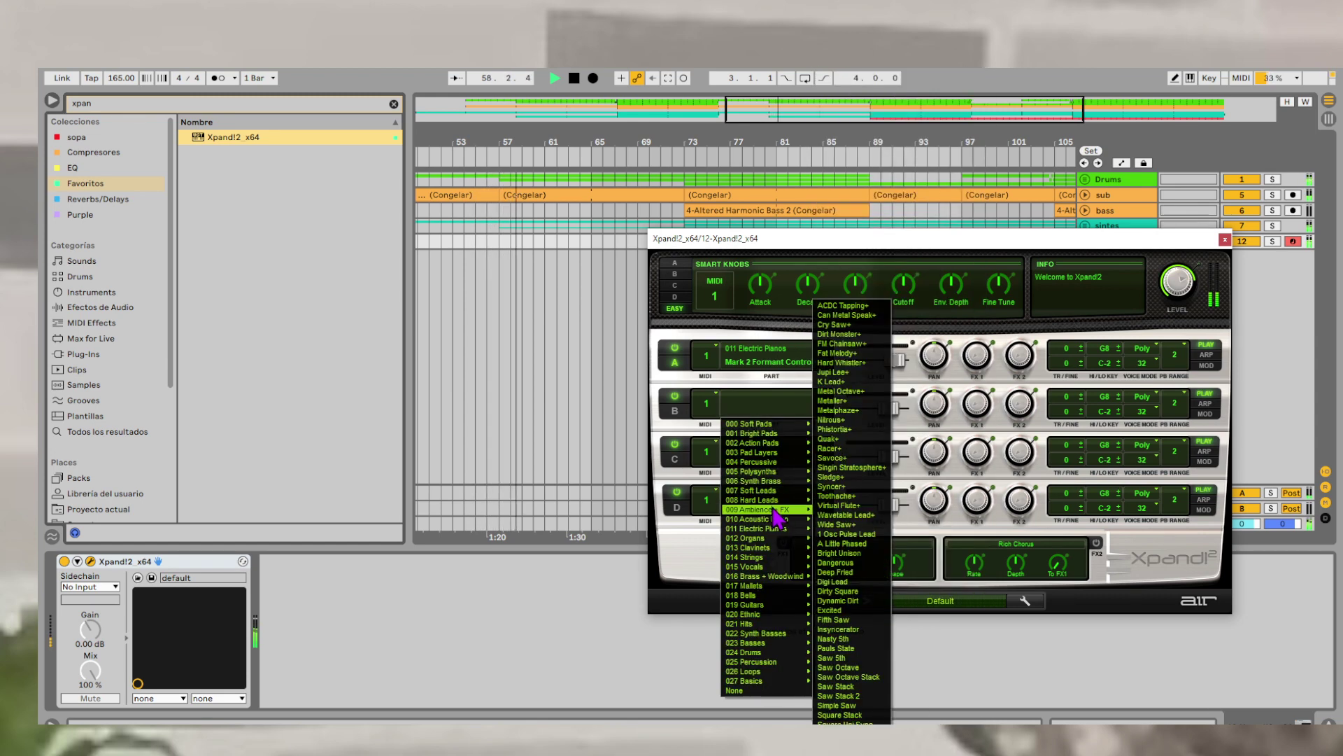
{"action": "mouse_move", "coordinate": [775, 532]}
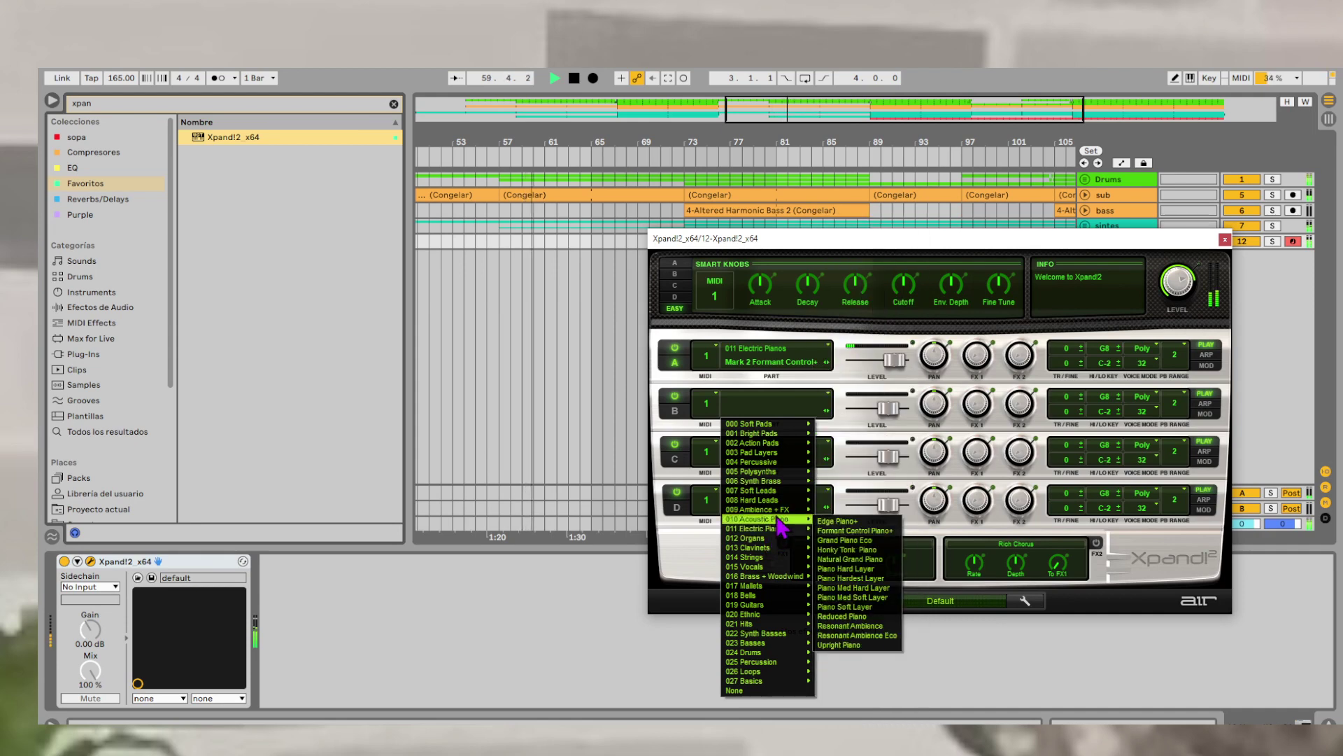
{"action": "left_click", "coordinate": [833, 529]}
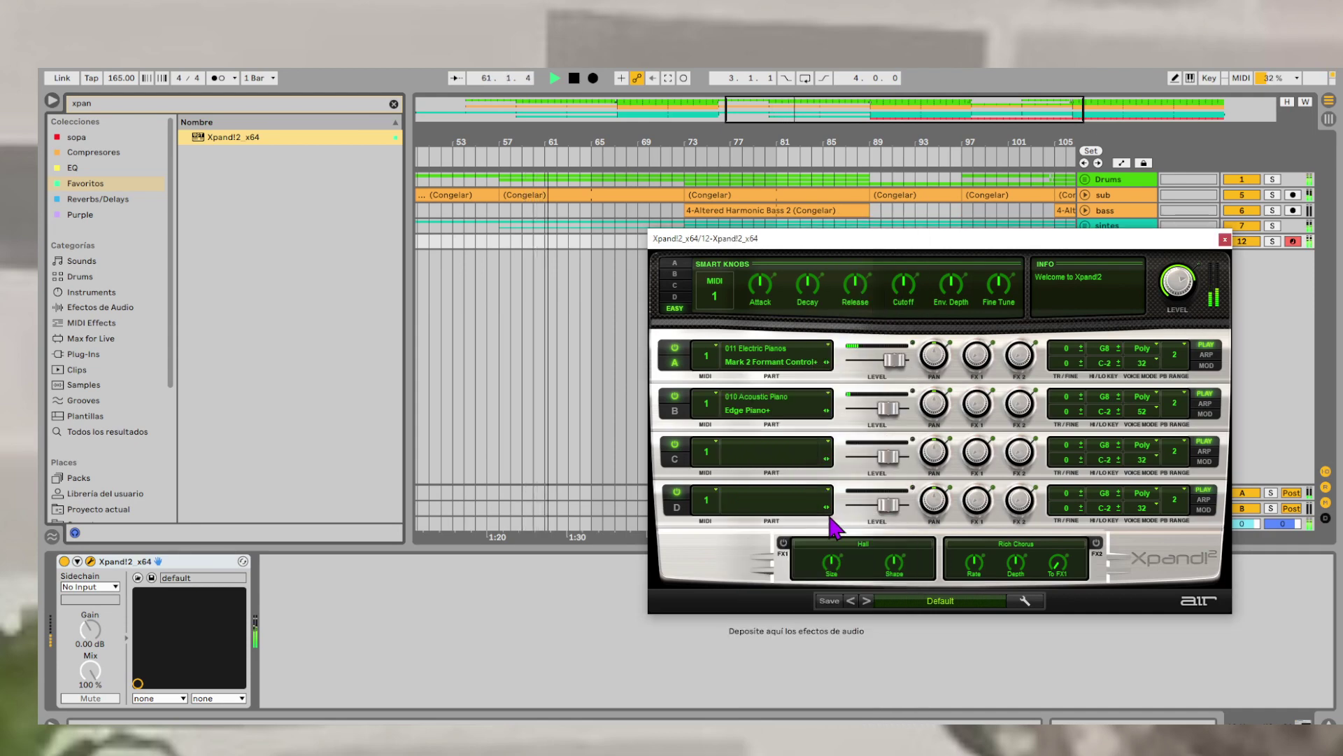
{"action": "left_click", "coordinate": [829, 412]}
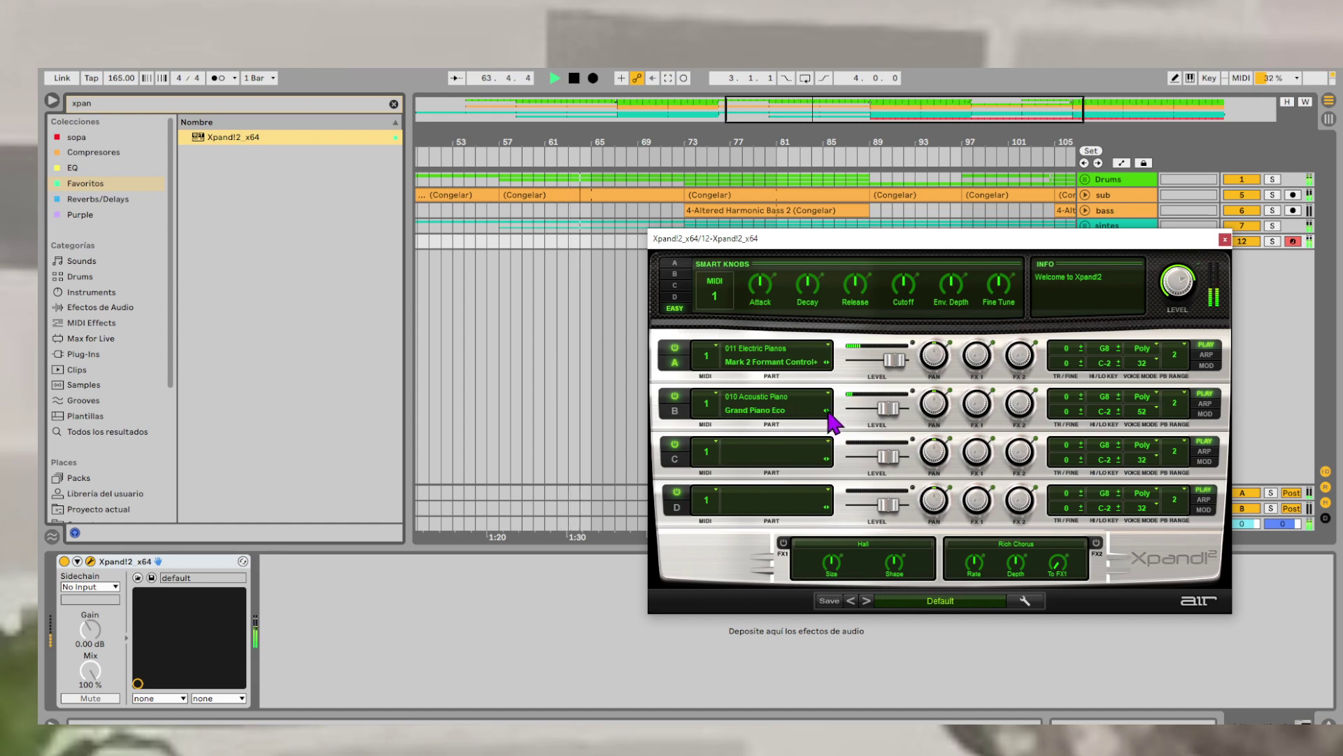
{"action": "left_click", "coordinate": [1224, 239]}
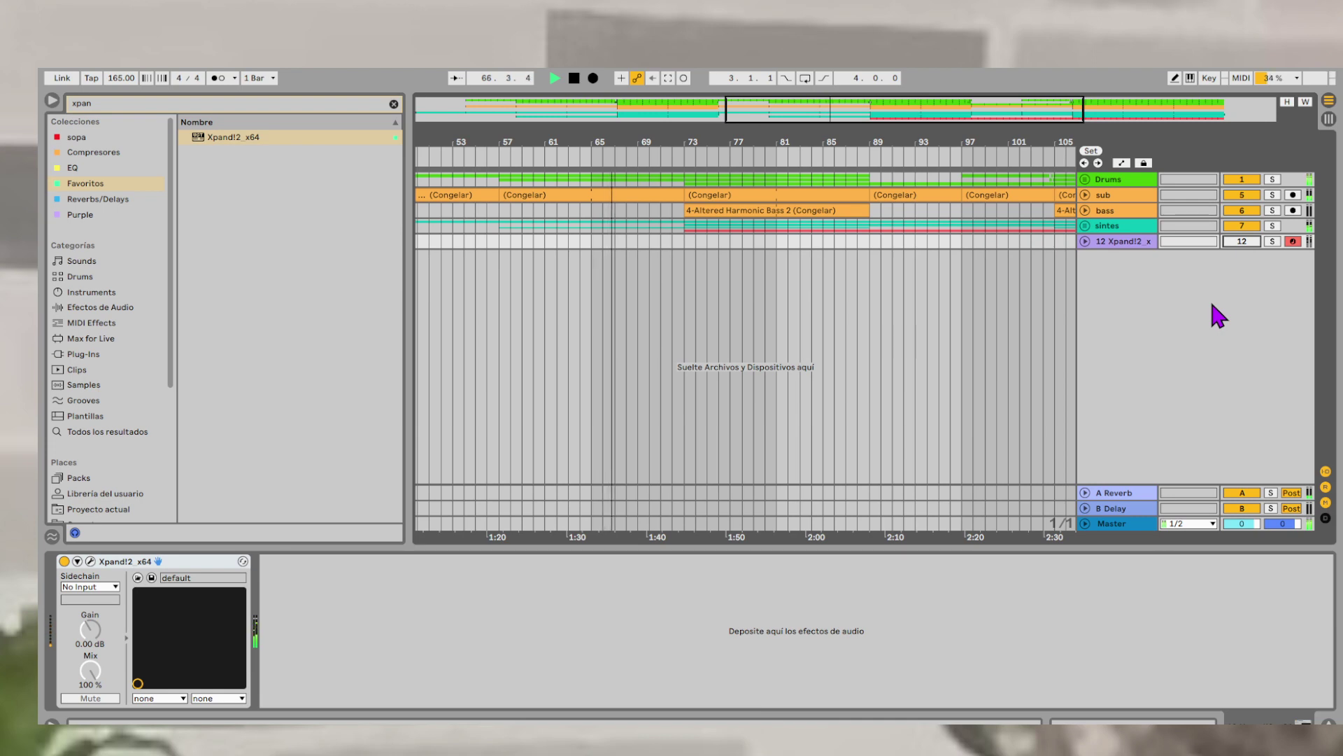
- Unfold the Xpand!2 track, then stop playback and loop the whole 128-bar arrangement
{"action": "left_click", "coordinate": [1230, 241]}
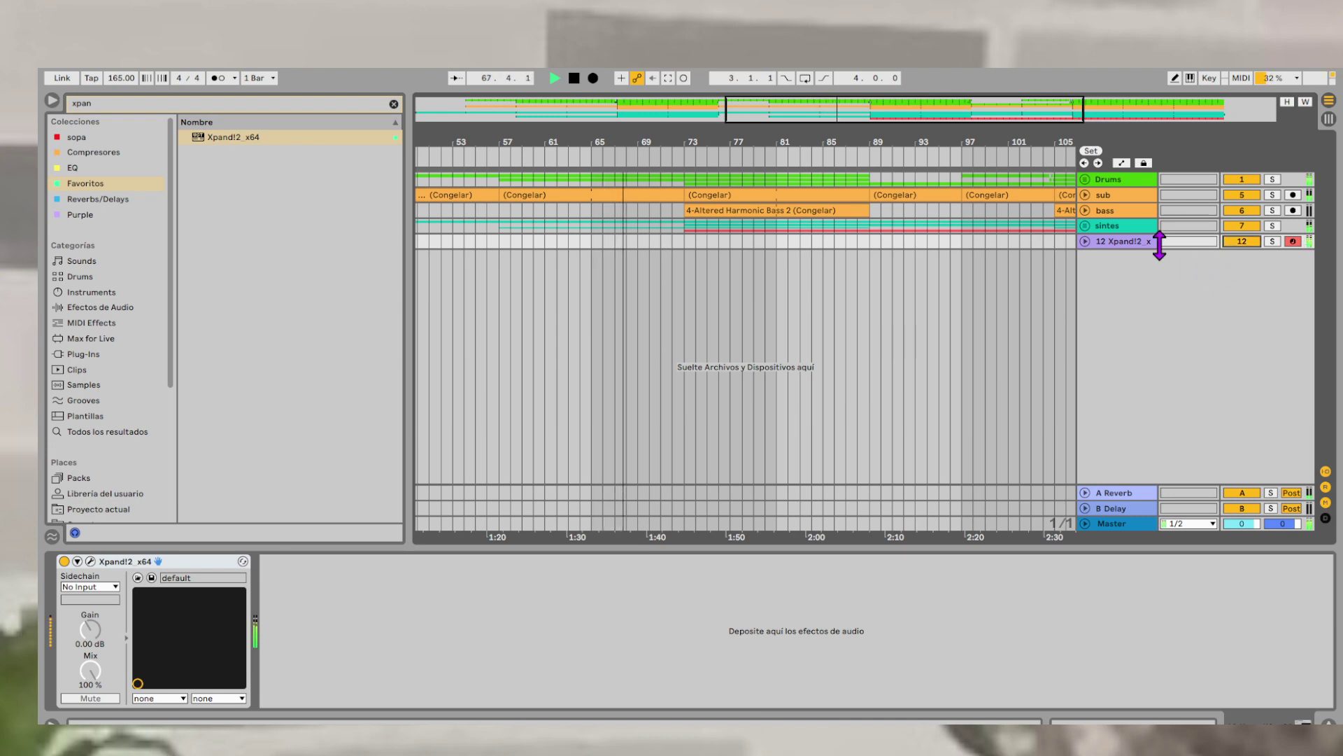
{"action": "left_click", "coordinate": [1085, 241]}
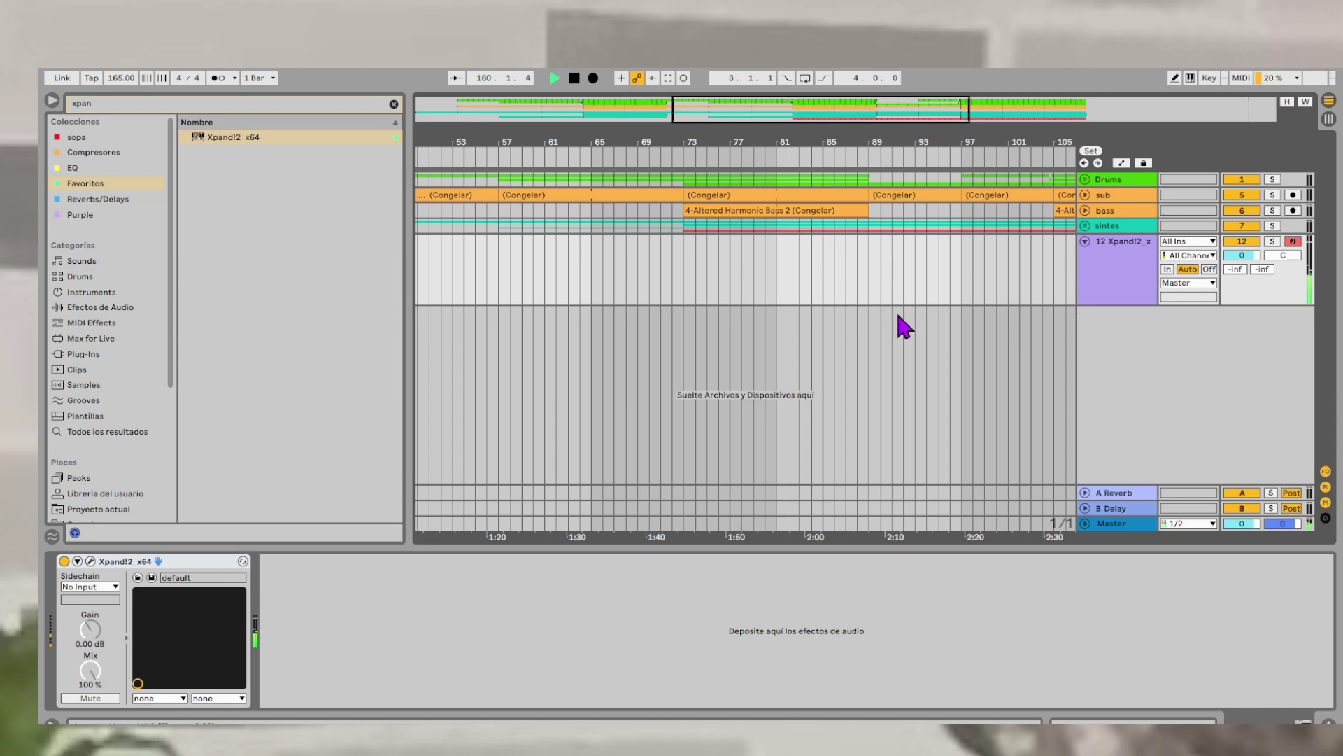
{"action": "double_click", "coordinate": [573, 79]}
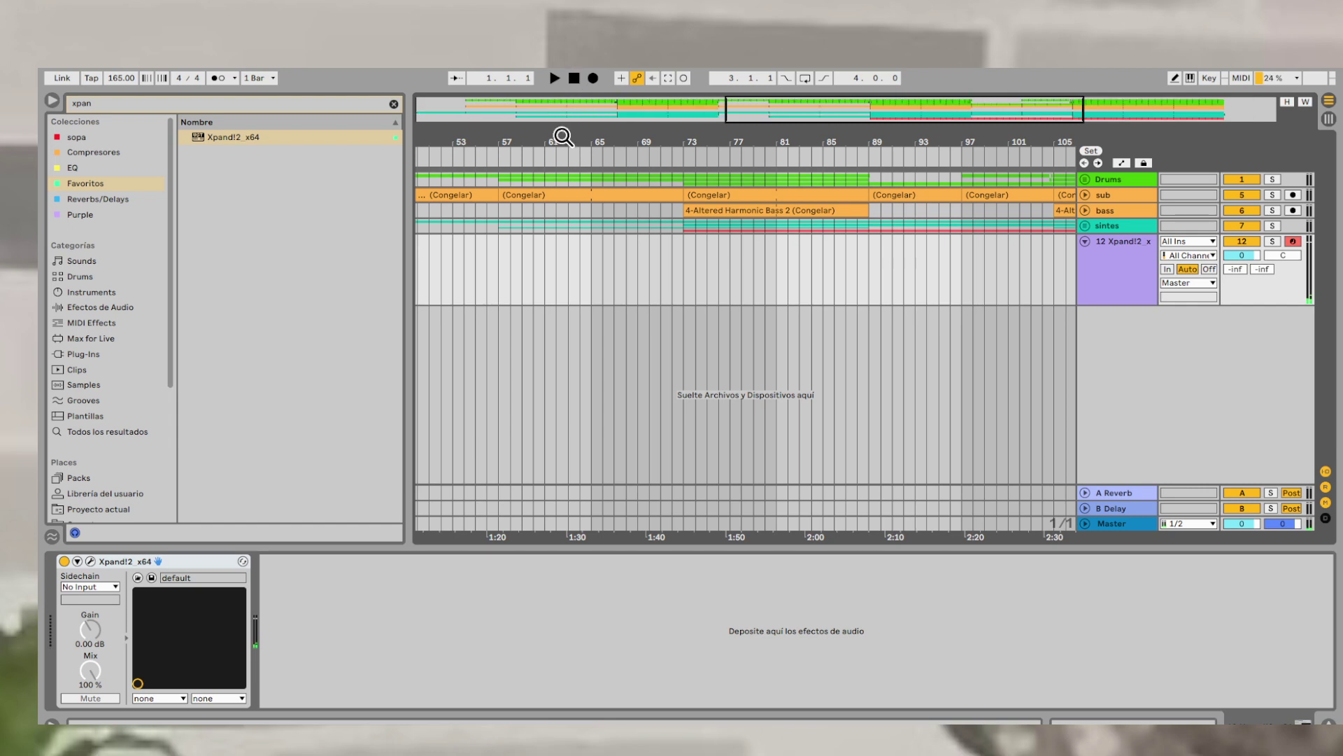
{"action": "left_click_drag", "start_coordinate": [562, 141], "coordinate": [561, 84]}
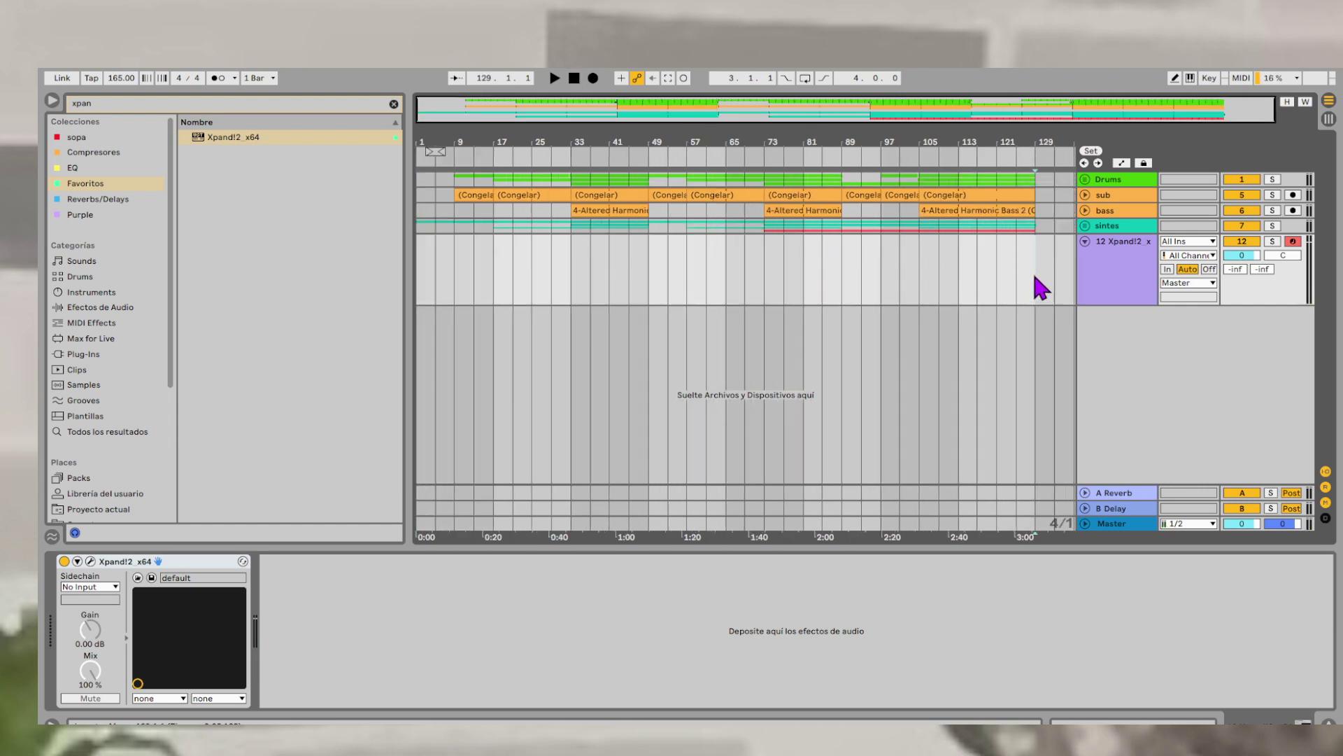
{"action": "key", "text": "ctrl+a"}
{"action": "key", "text": "ctrl+l"}
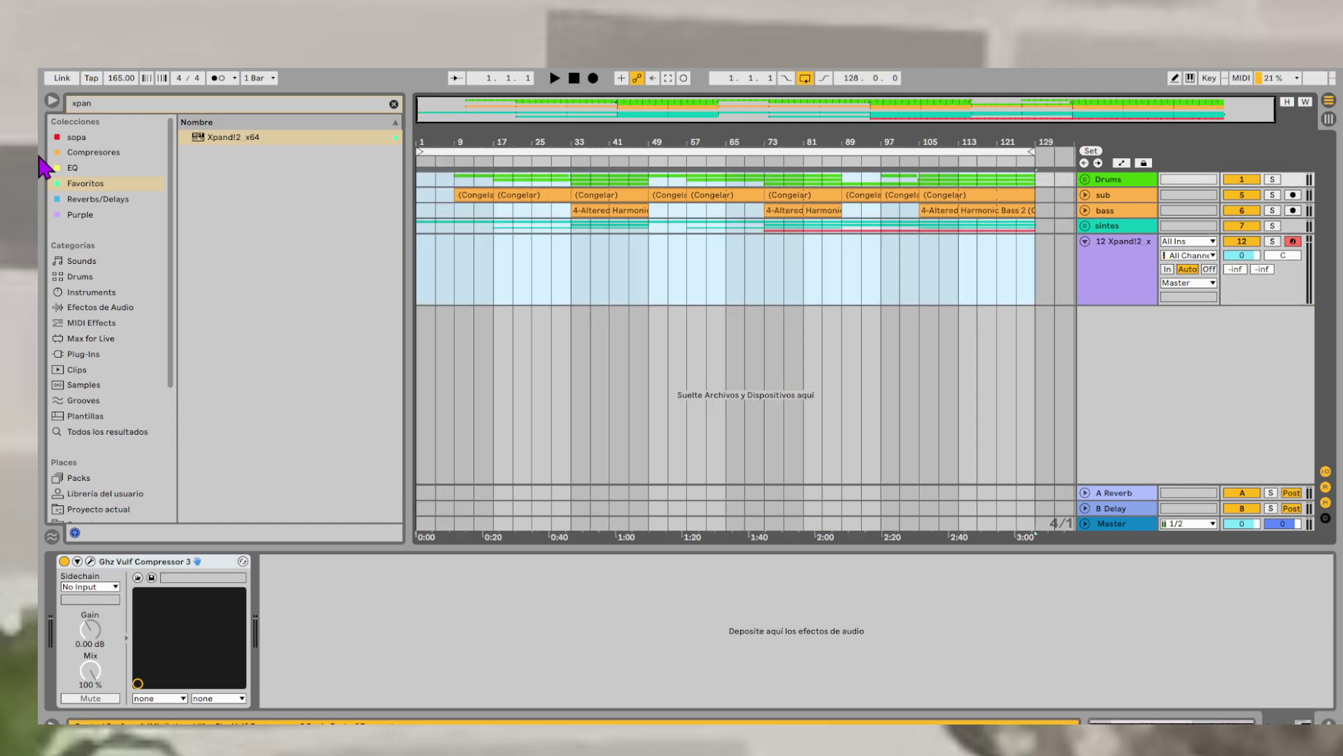
- Search the Plug-Ins category for "vu" and load Ghz Vulf Compressor 3 on a new audio track below the Xpand!2 track
{"action": "left_click", "coordinate": [394, 104]}
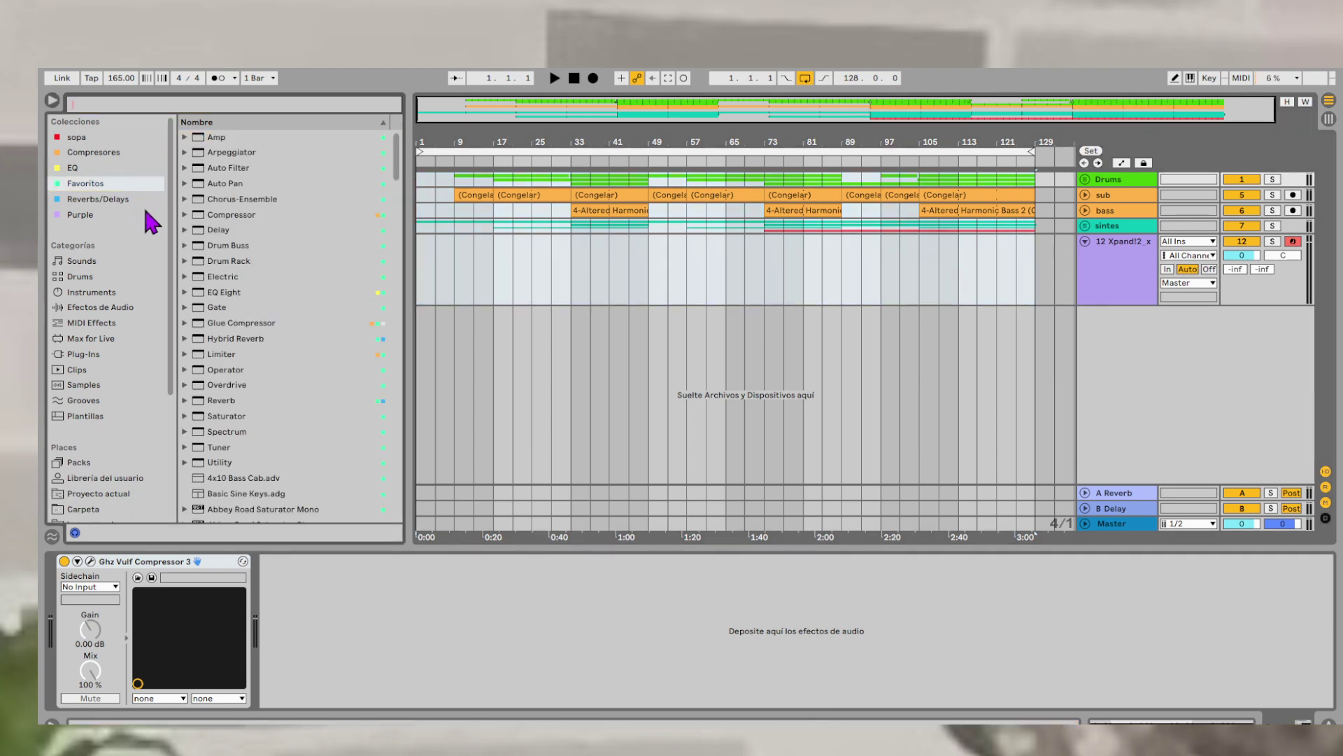
{"action": "left_click", "coordinate": [110, 354]}
{"action": "left_click", "coordinate": [157, 101]}
{"action": "type", "text": "vu"}
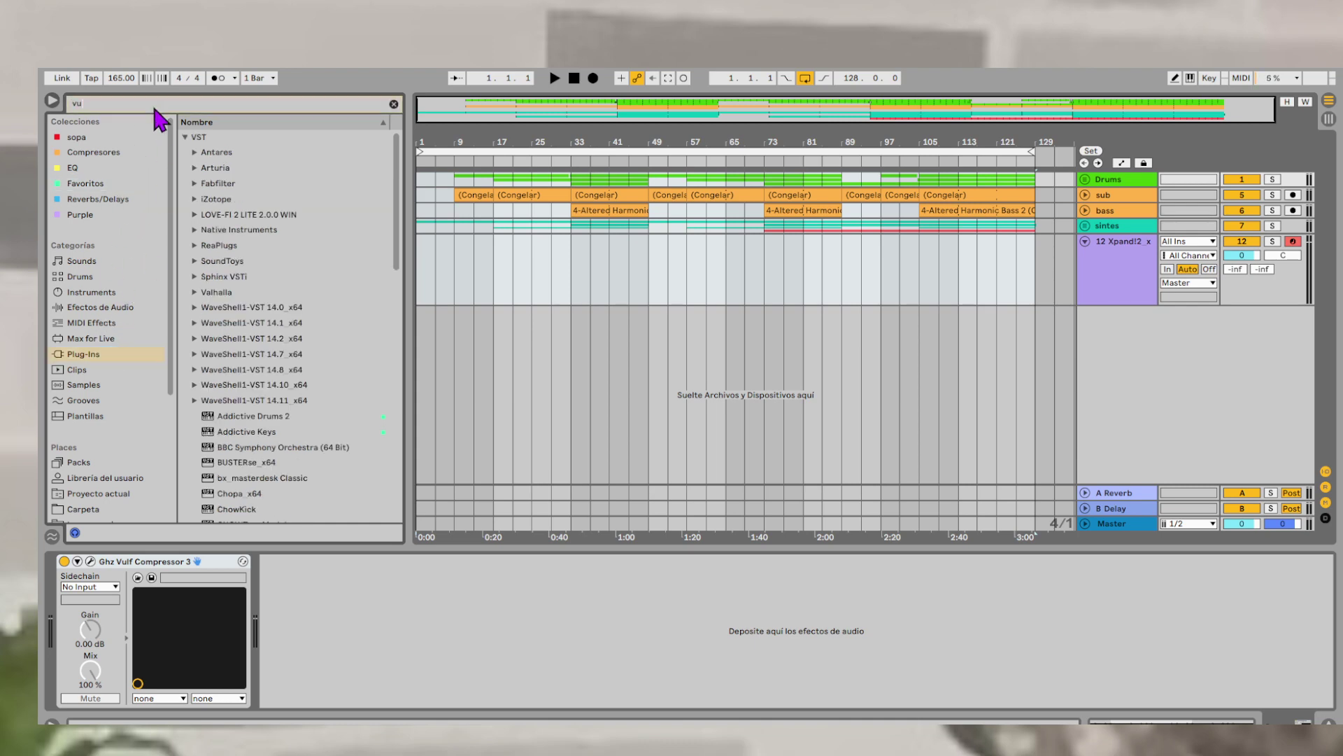
{"action": "left_click_drag", "start_coordinate": [247, 166], "coordinate": [1038, 375]}
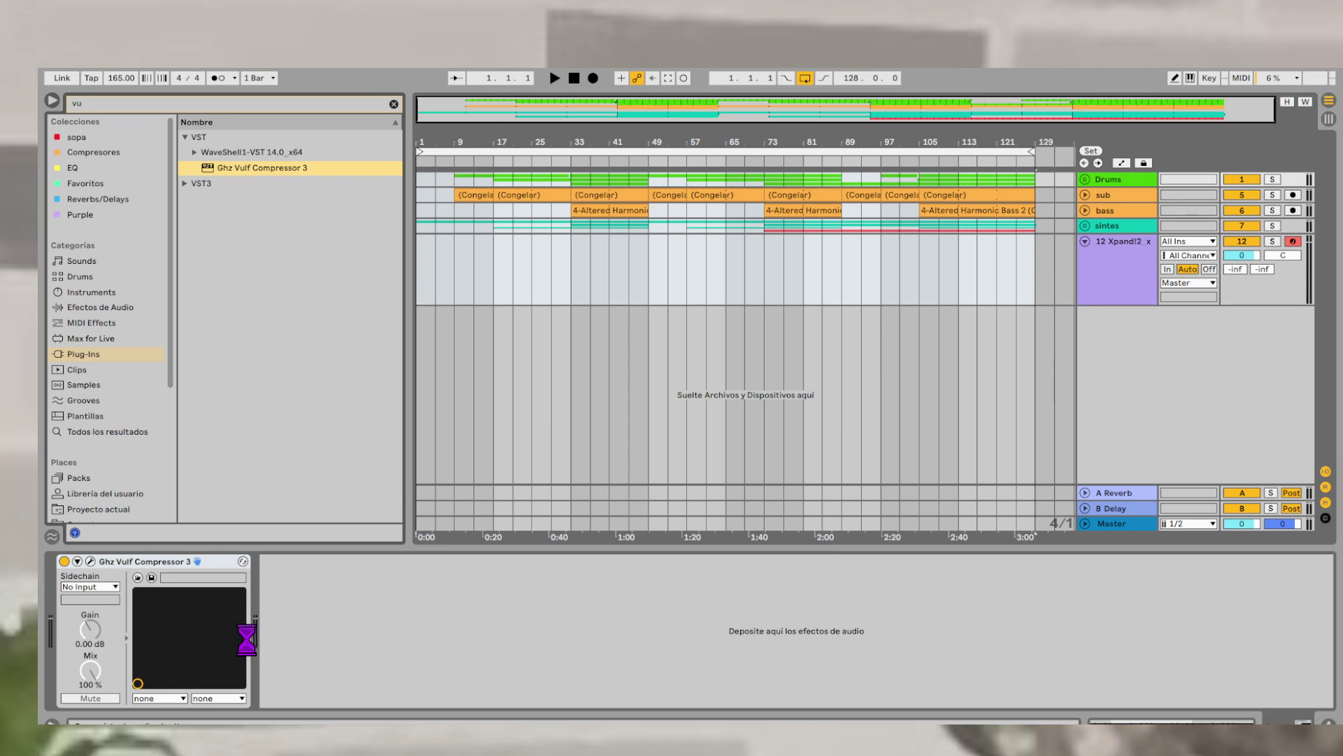
{"action": "left_click", "coordinate": [268, 743]}
{"action": "left_click", "coordinate": [269, 744]}
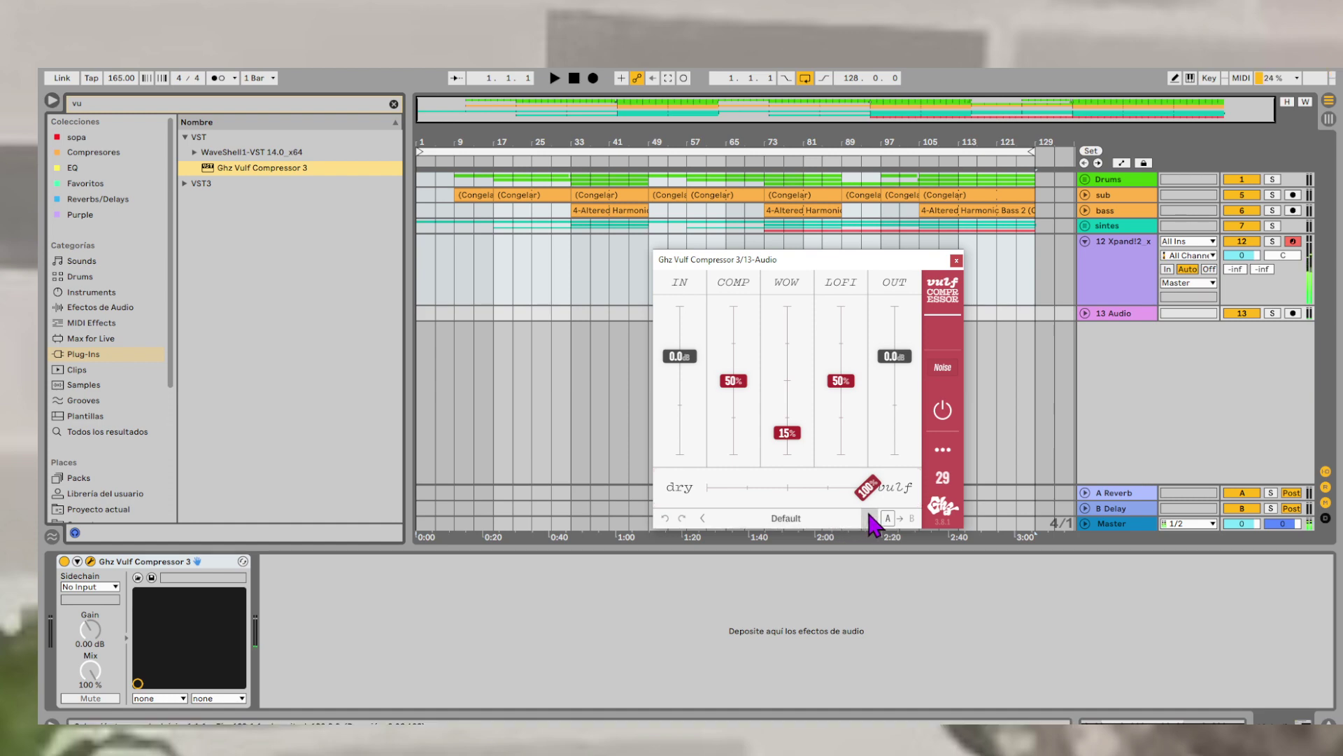
- Load the FX preset Gentle Stereo Wow in Vulf Compressor and set COMP to 51%
{"action": "left_click", "coordinate": [836, 520]}
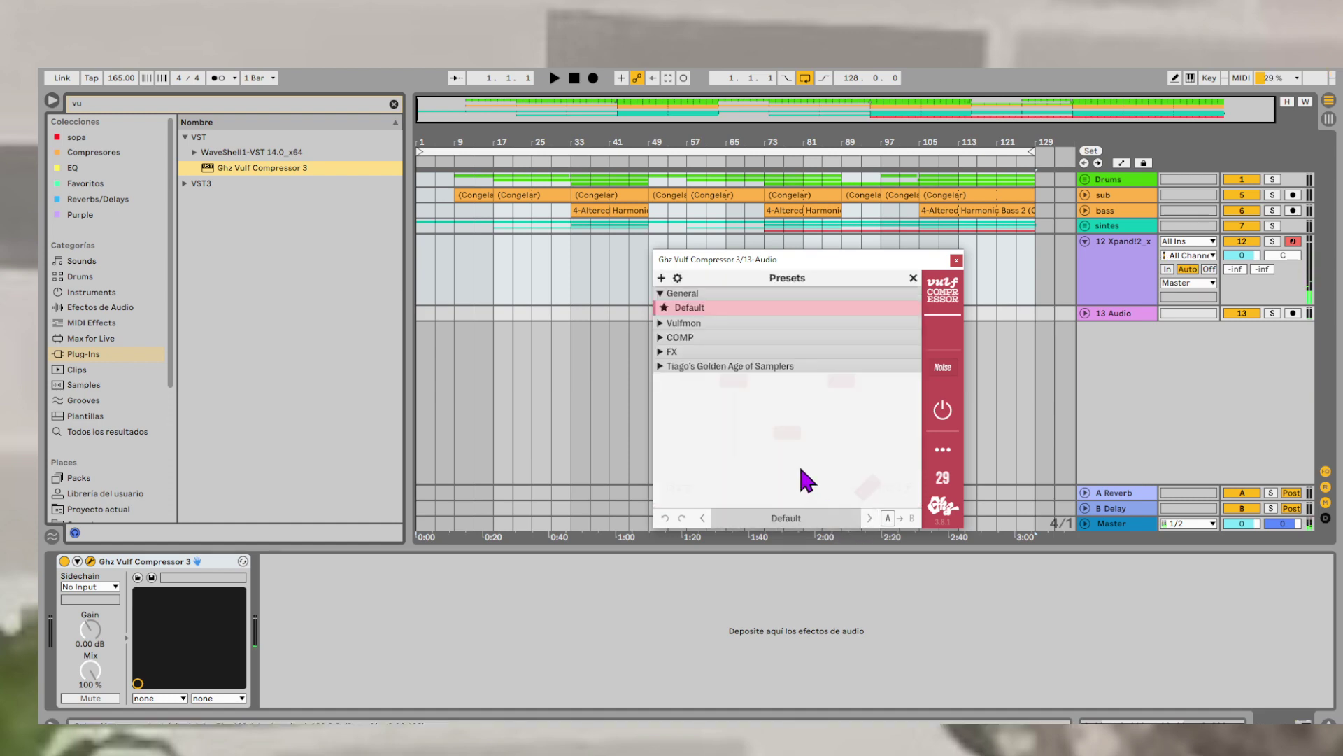
{"action": "left_click", "coordinate": [661, 350]}
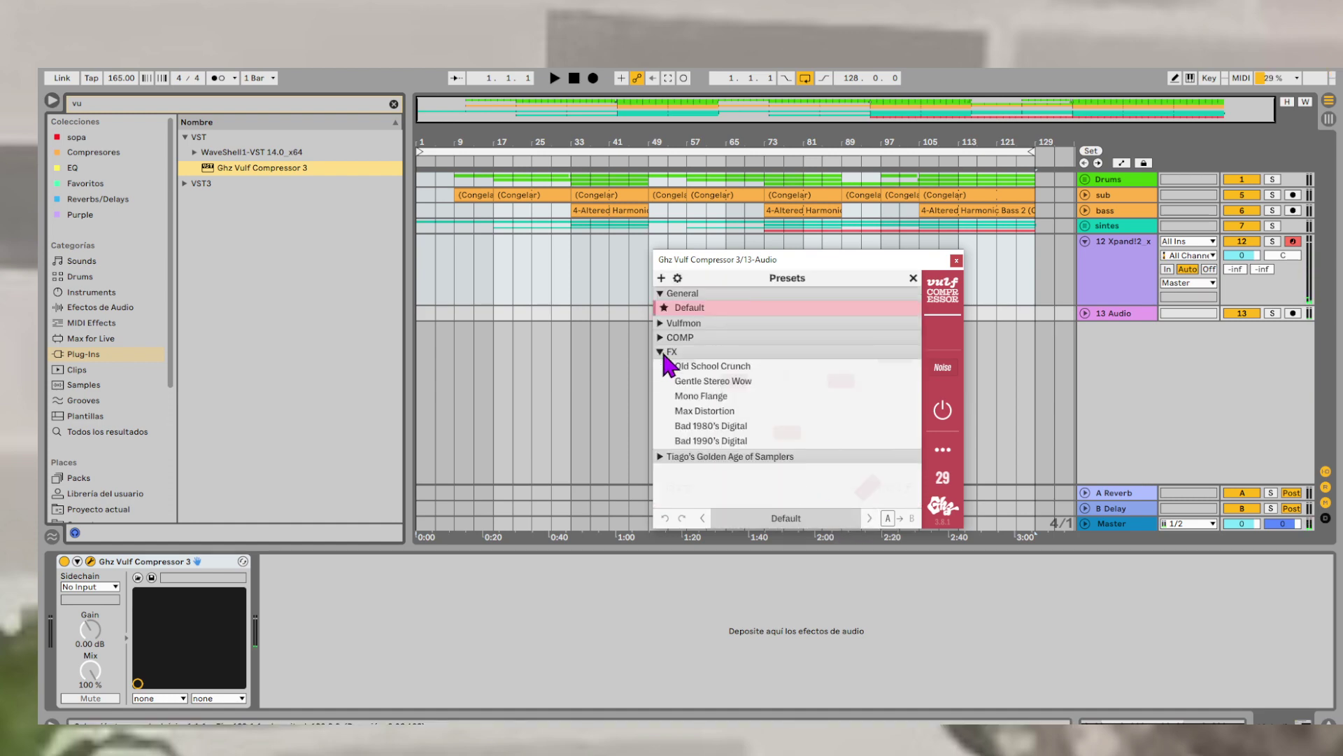
{"action": "left_click", "coordinate": [731, 385]}
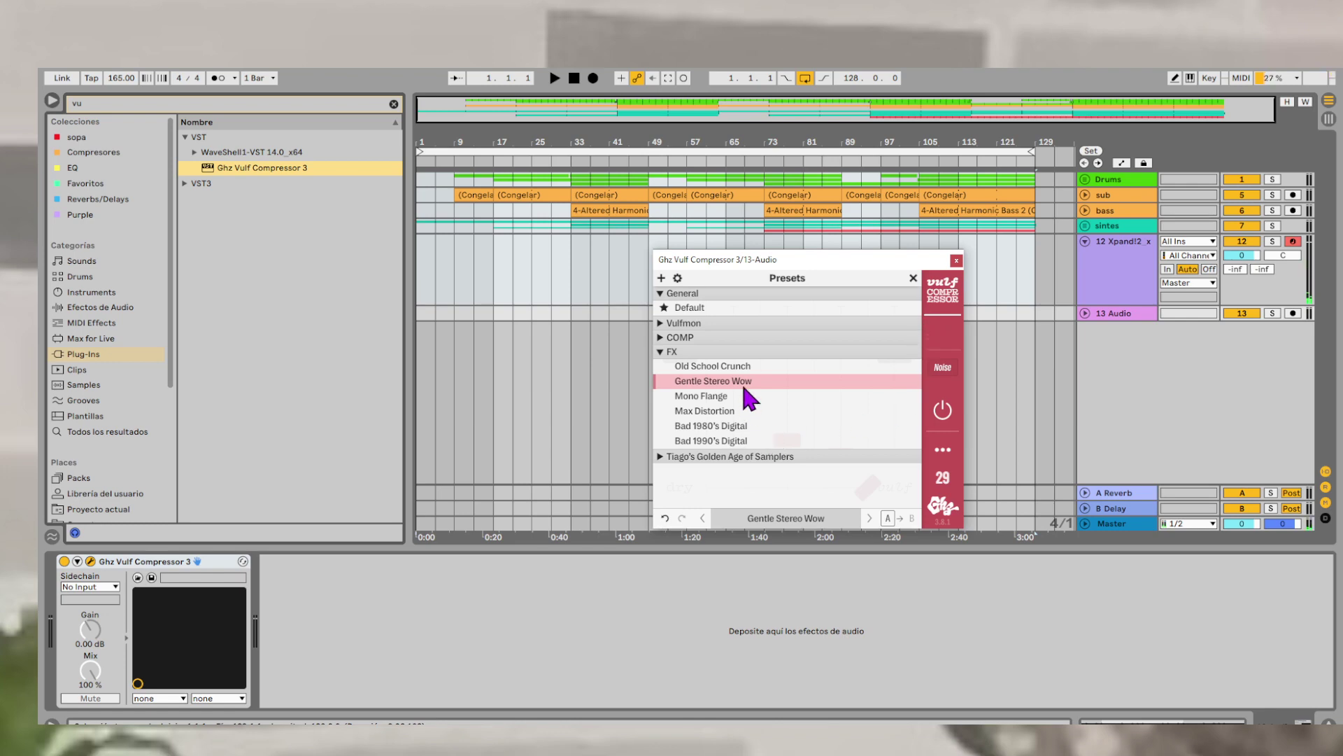
{"action": "left_click", "coordinate": [914, 278]}
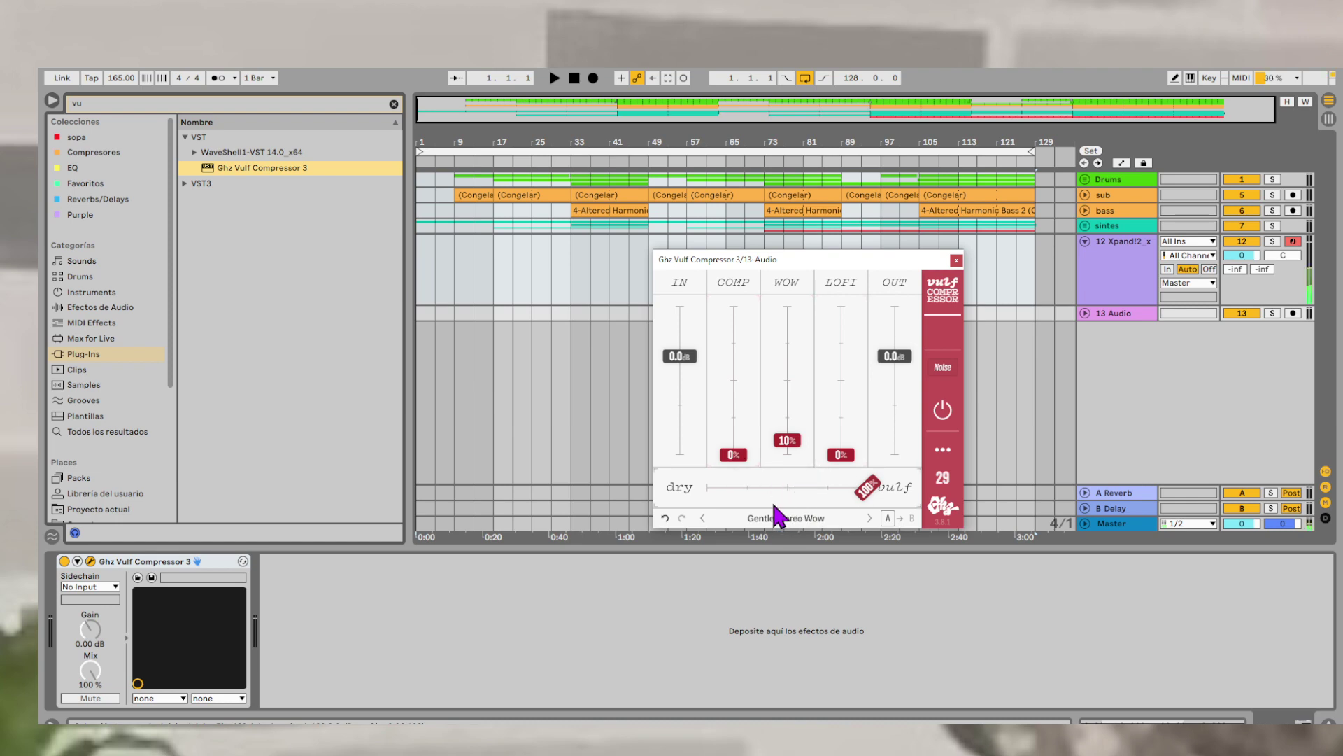
{"action": "left_click_drag", "start_coordinate": [743, 454], "coordinate": [745, 376]}
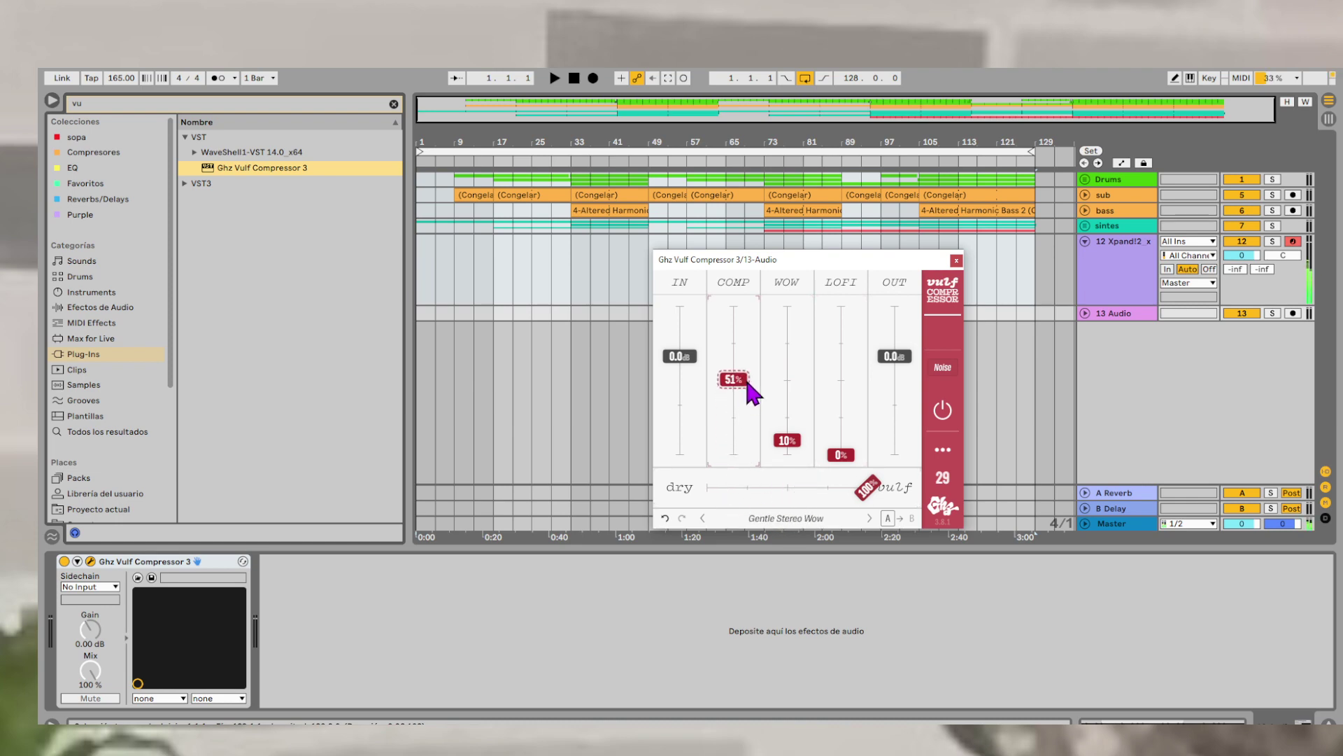
- Move Vulf Compressor from the audio track to the Xpand!2 track and set COMP to 43% and LOFI to 49%
{"action": "left_click", "coordinate": [1125, 313]}
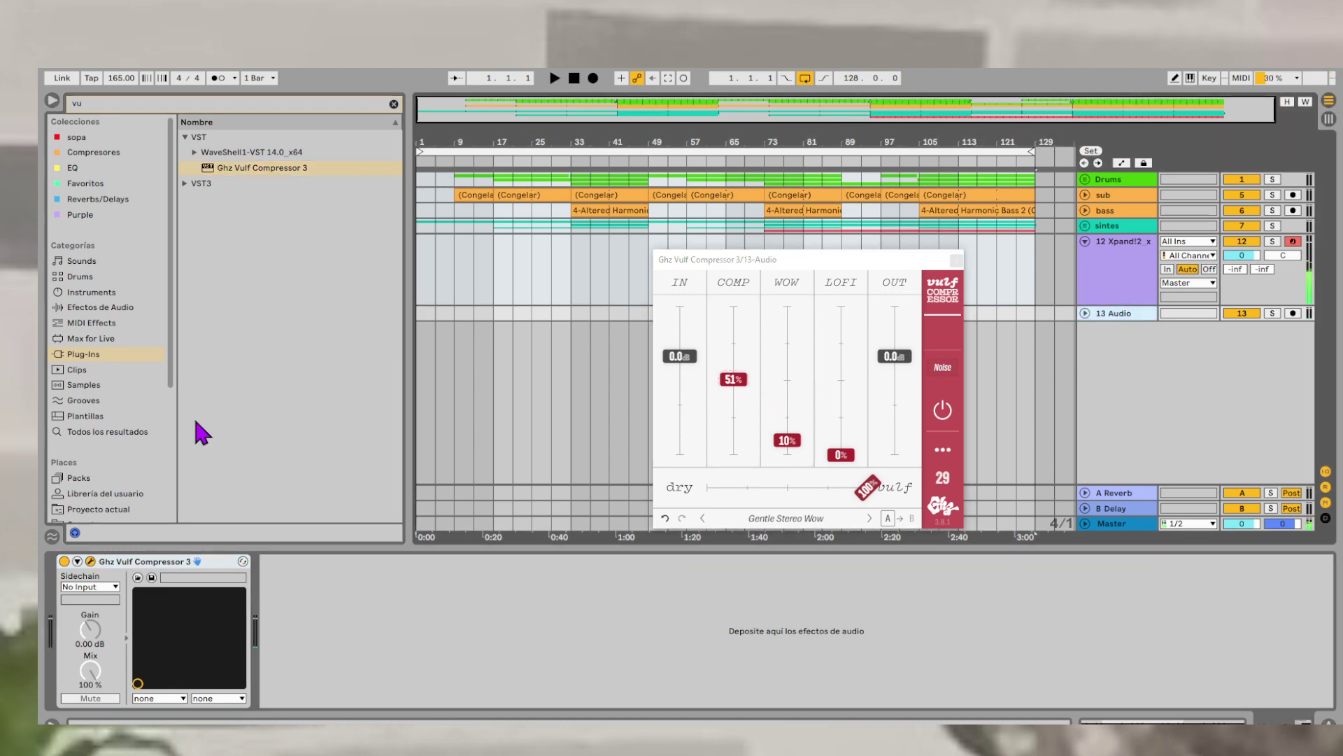
{"action": "left_click_drag", "start_coordinate": [169, 561], "coordinate": [514, 289]}
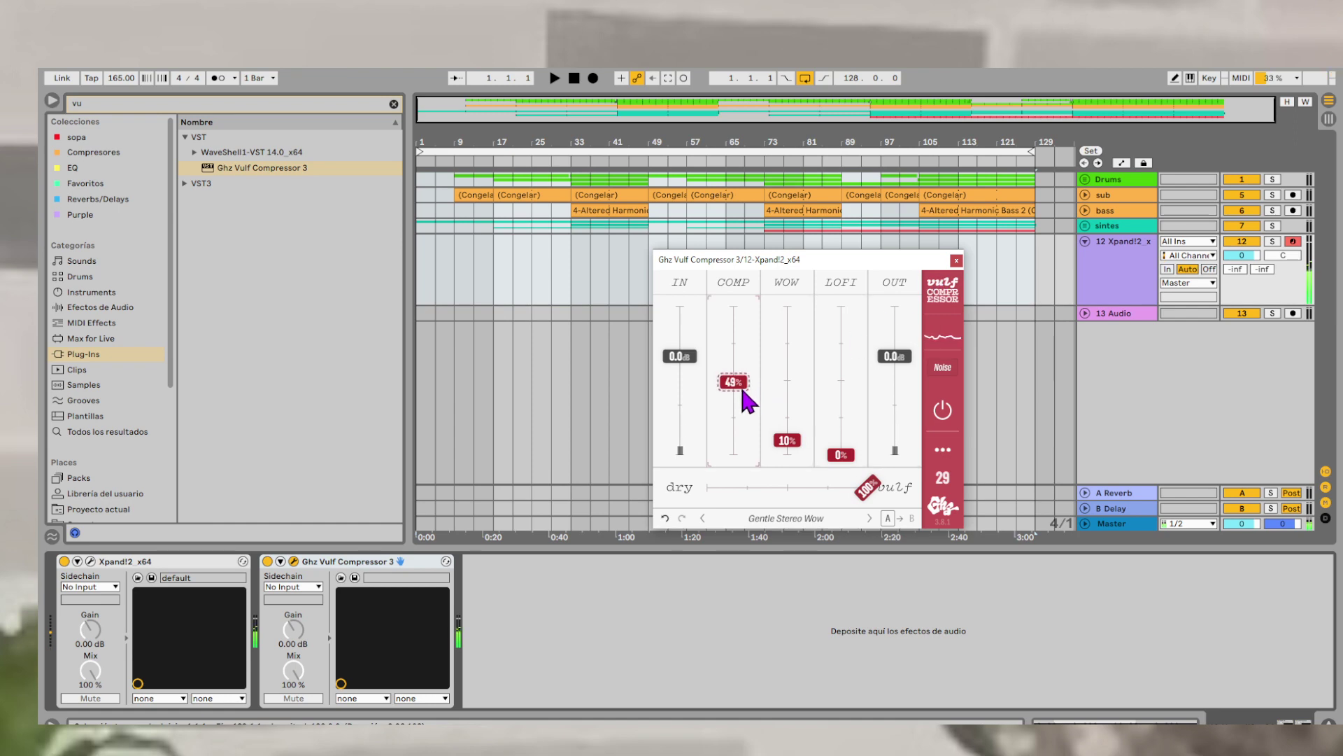
{"action": "left_click_drag", "start_coordinate": [740, 393], "coordinate": [742, 404]}
{"action": "left_click_drag", "start_coordinate": [843, 456], "coordinate": [848, 402]}
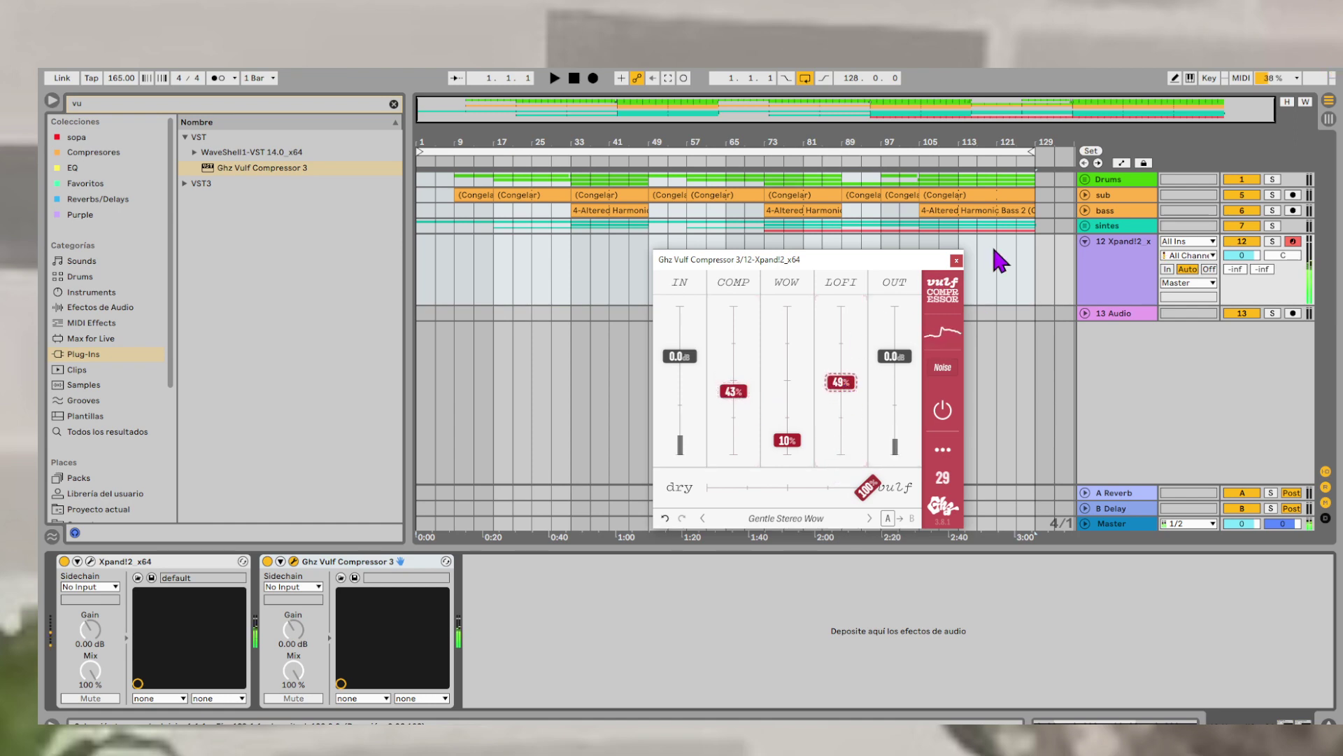
{"action": "left_click", "coordinate": [956, 261]}
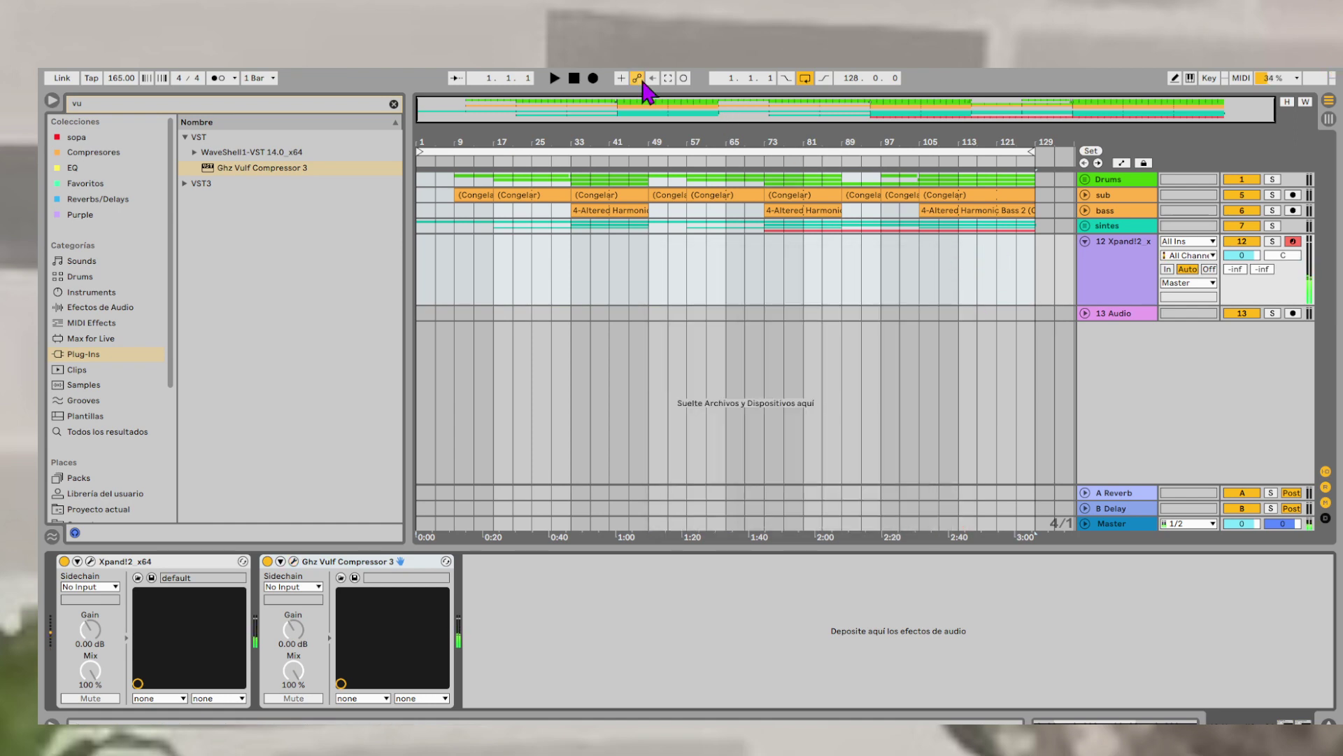
- Play the arrangement from its beginning to hear the Xpand!2 part in the song
{"action": "left_click", "coordinate": [577, 83]}
{"action": "left_click", "coordinate": [577, 83]}
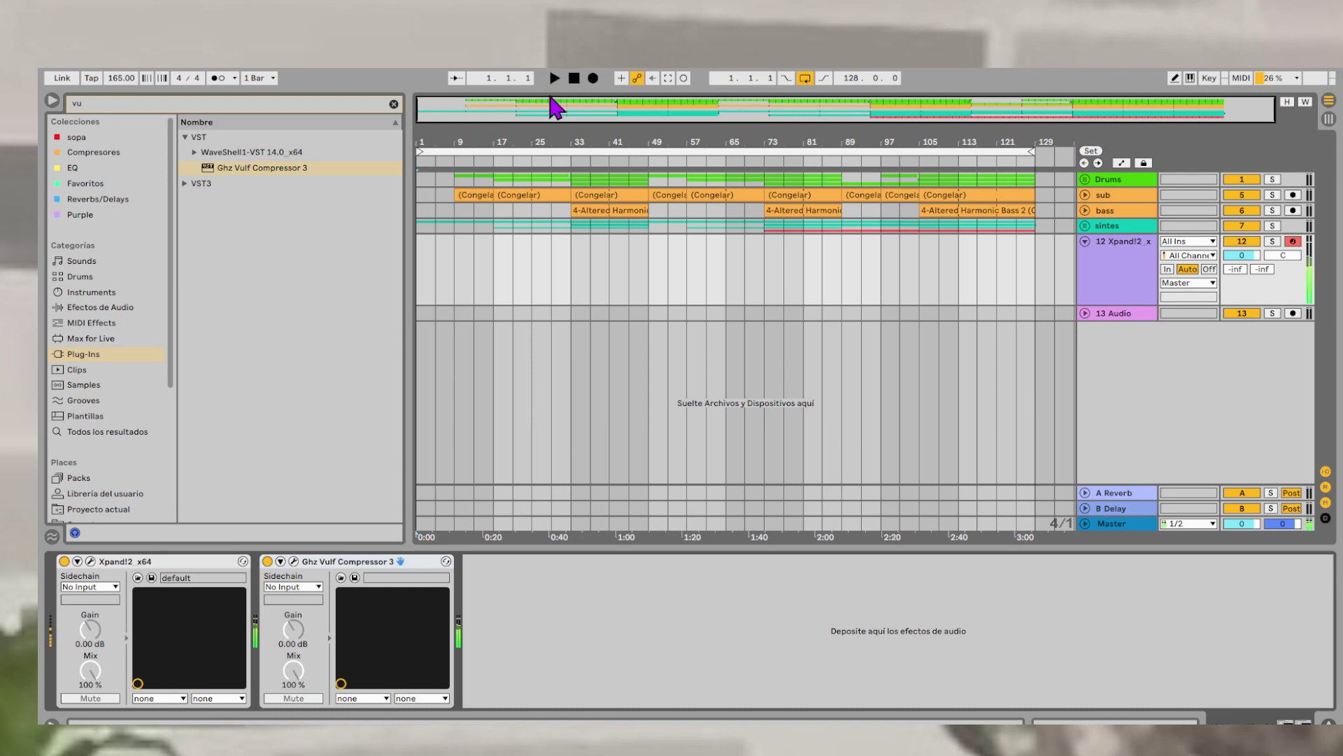
{"action": "left_click", "coordinate": [554, 78]}
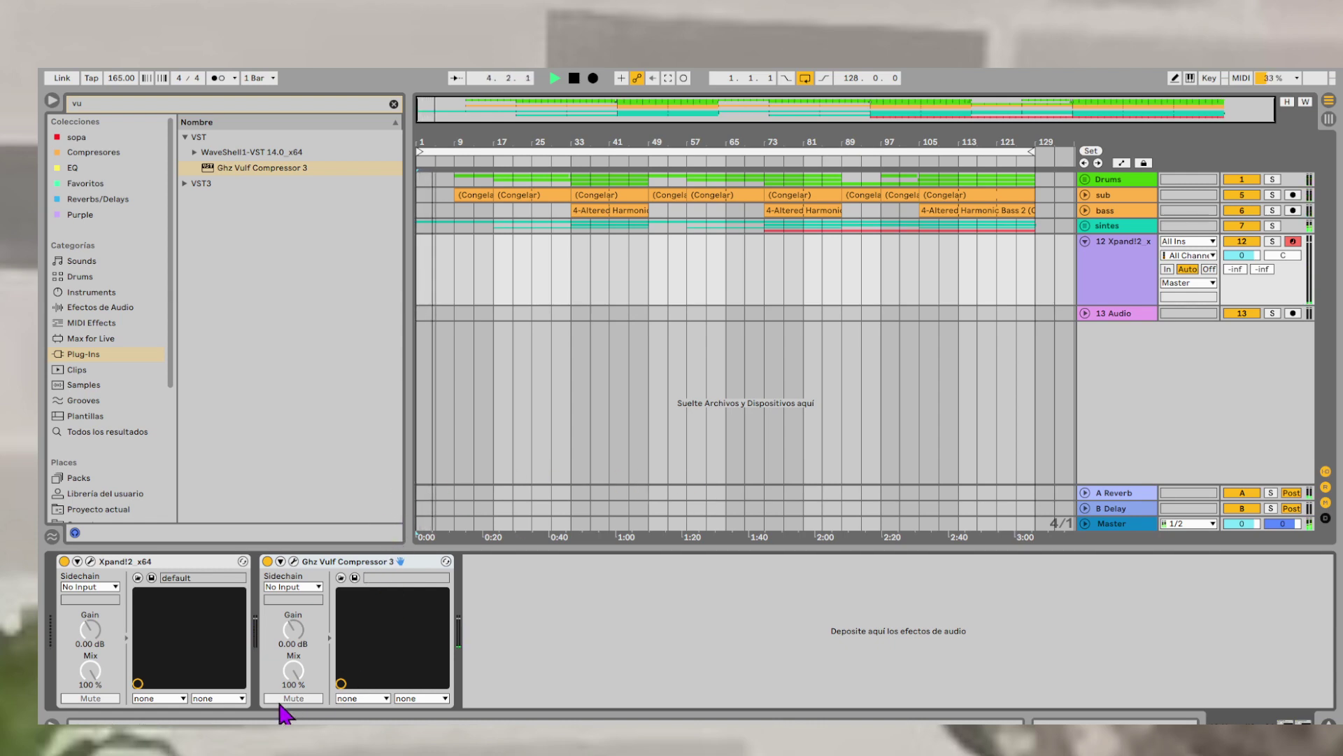
- Switch to OBS and stop the live stream
{"action": "left_click", "coordinate": [301, 737]}
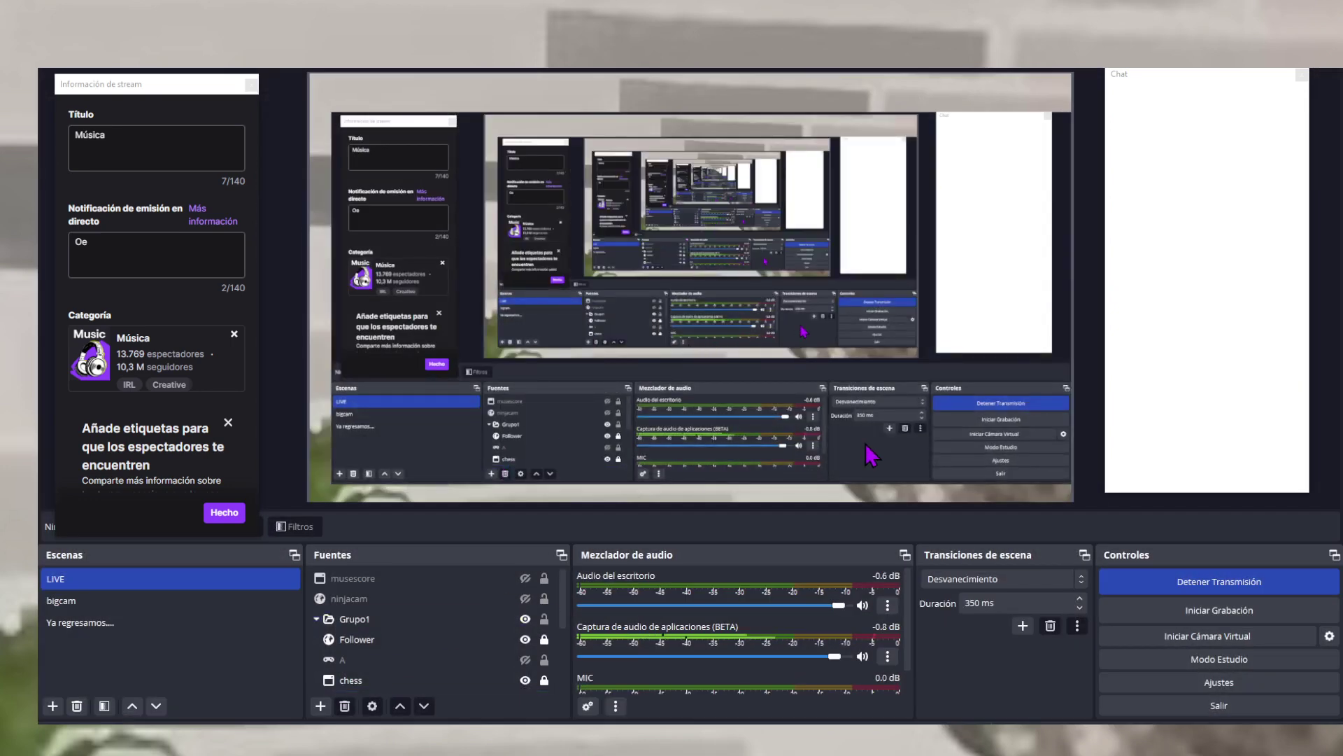
{"action": "left_click", "coordinate": [1216, 586]}
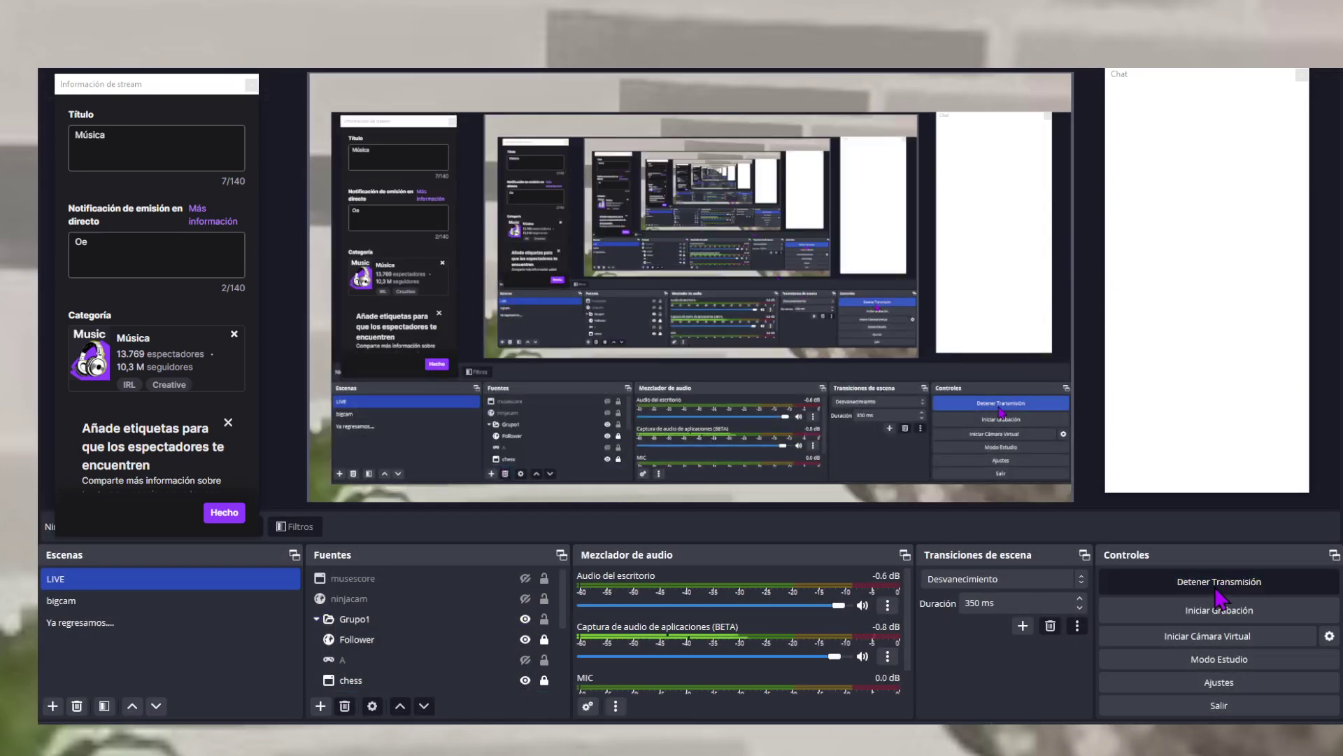